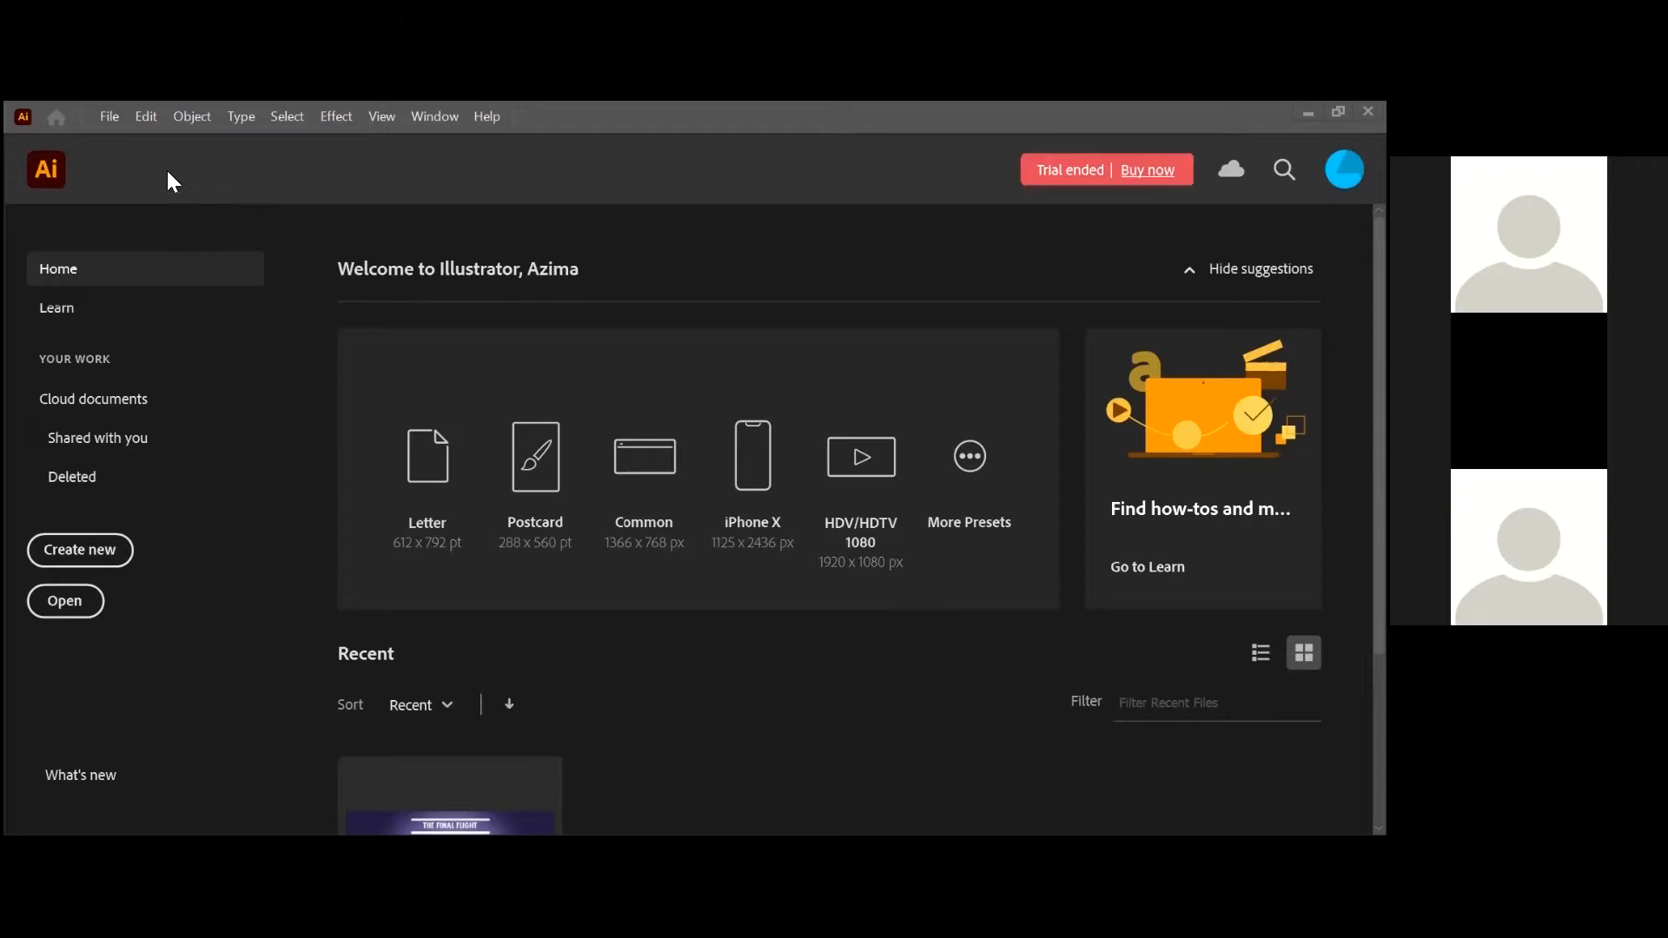
Step: Create a new RGB document from the 1920 x 1080 px Web-Large preset
left_click(116, 119)
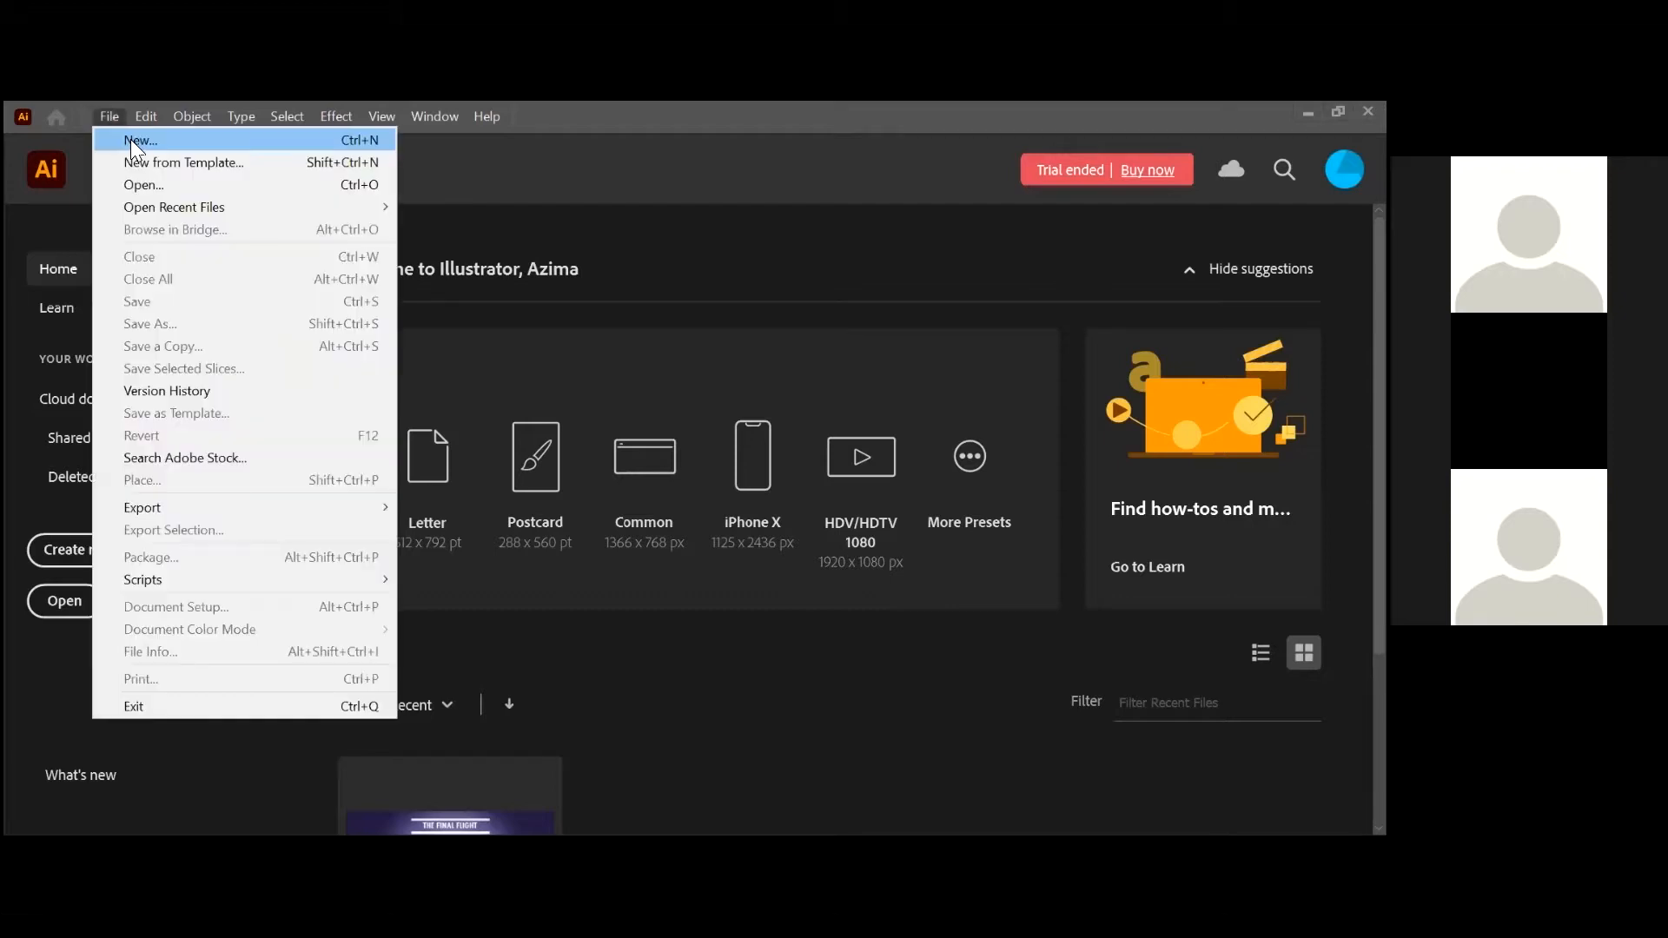
left_click(131, 141)
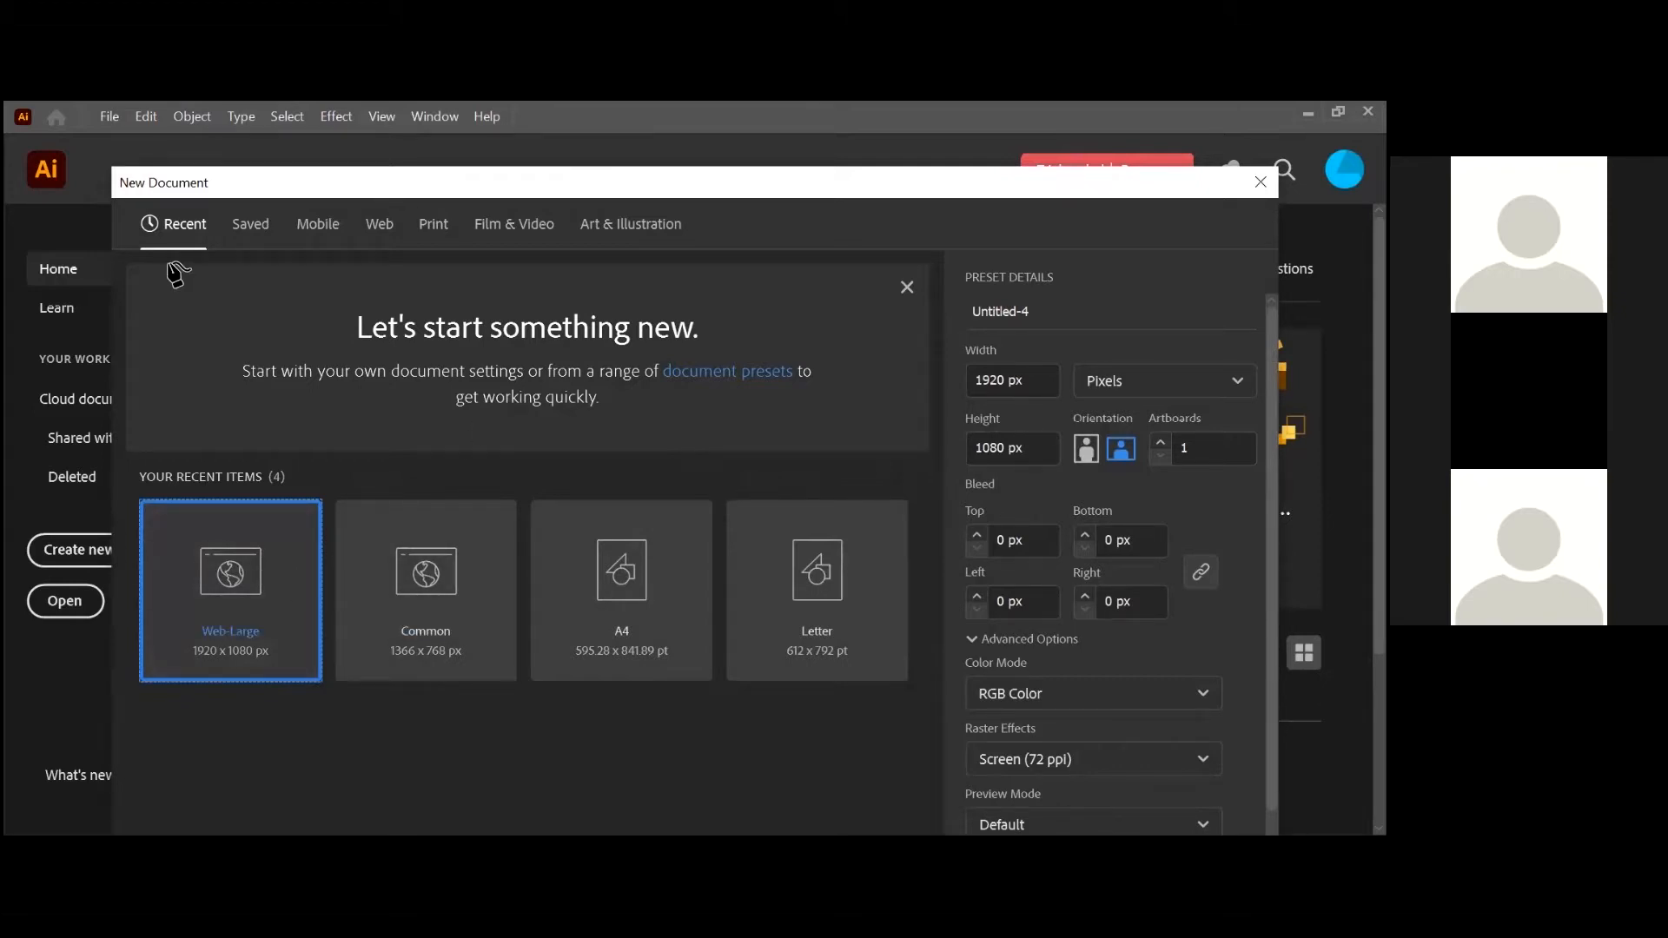
key("Return")
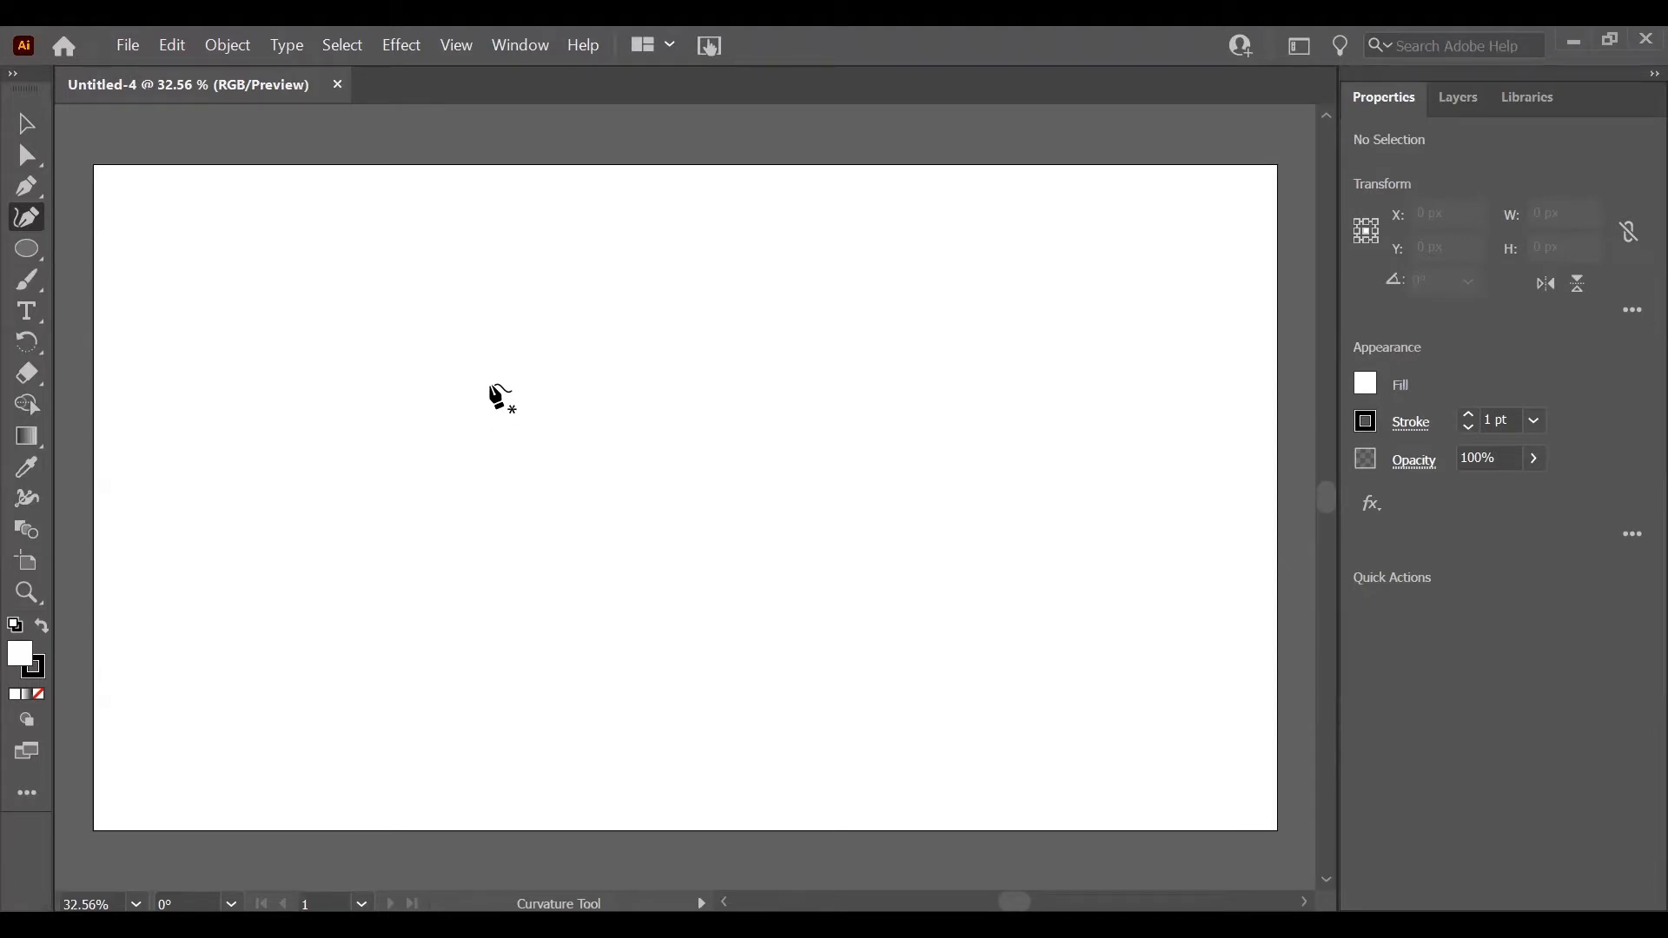
Step: Draw a closed, rounded mushroom-cap outline about 525 px wide in the artboard's upper middle with the Curvature tool
left_click(490, 384)
left_click(545, 428)
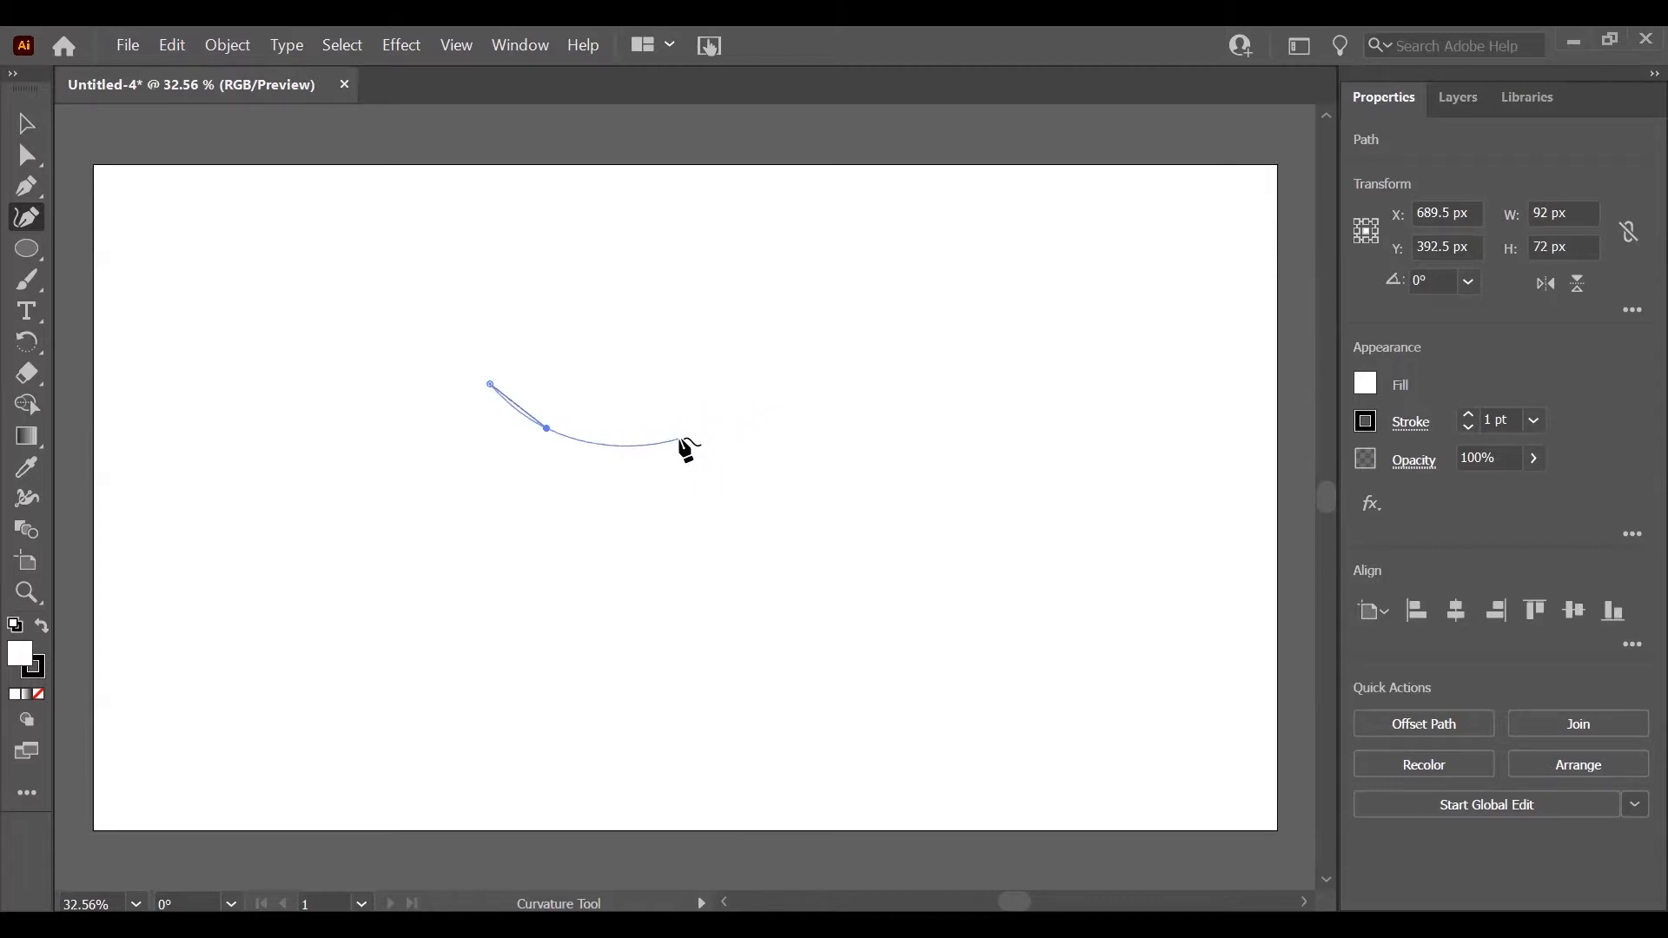
left_click(683, 432)
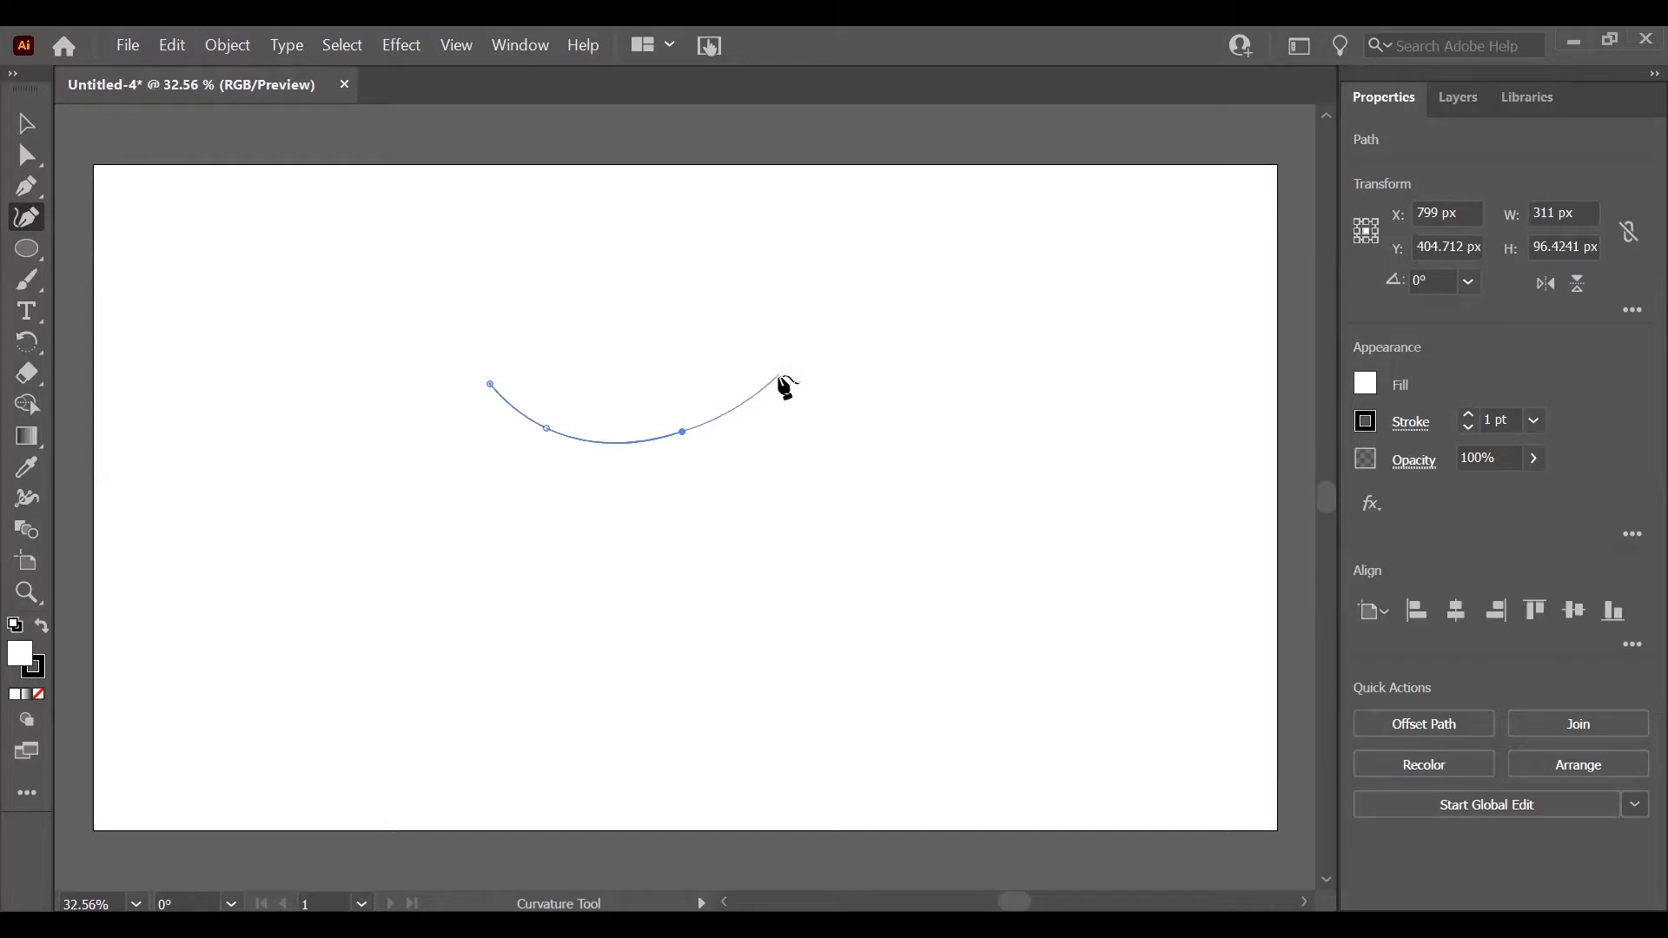
left_click(774, 378)
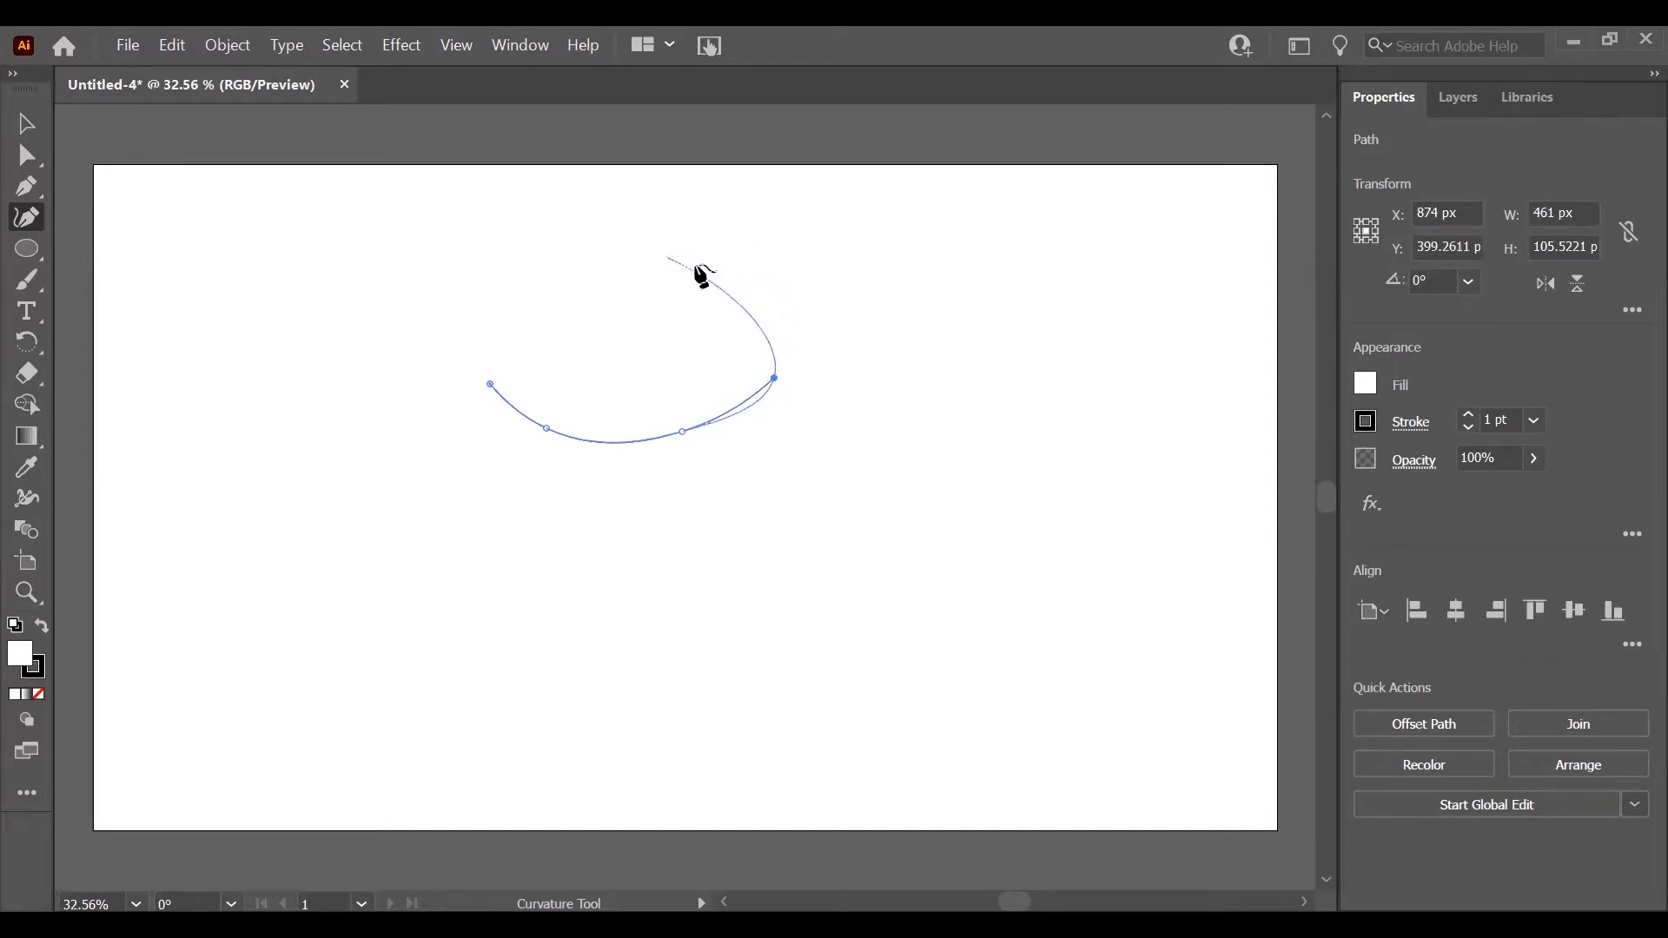
left_click(722, 260)
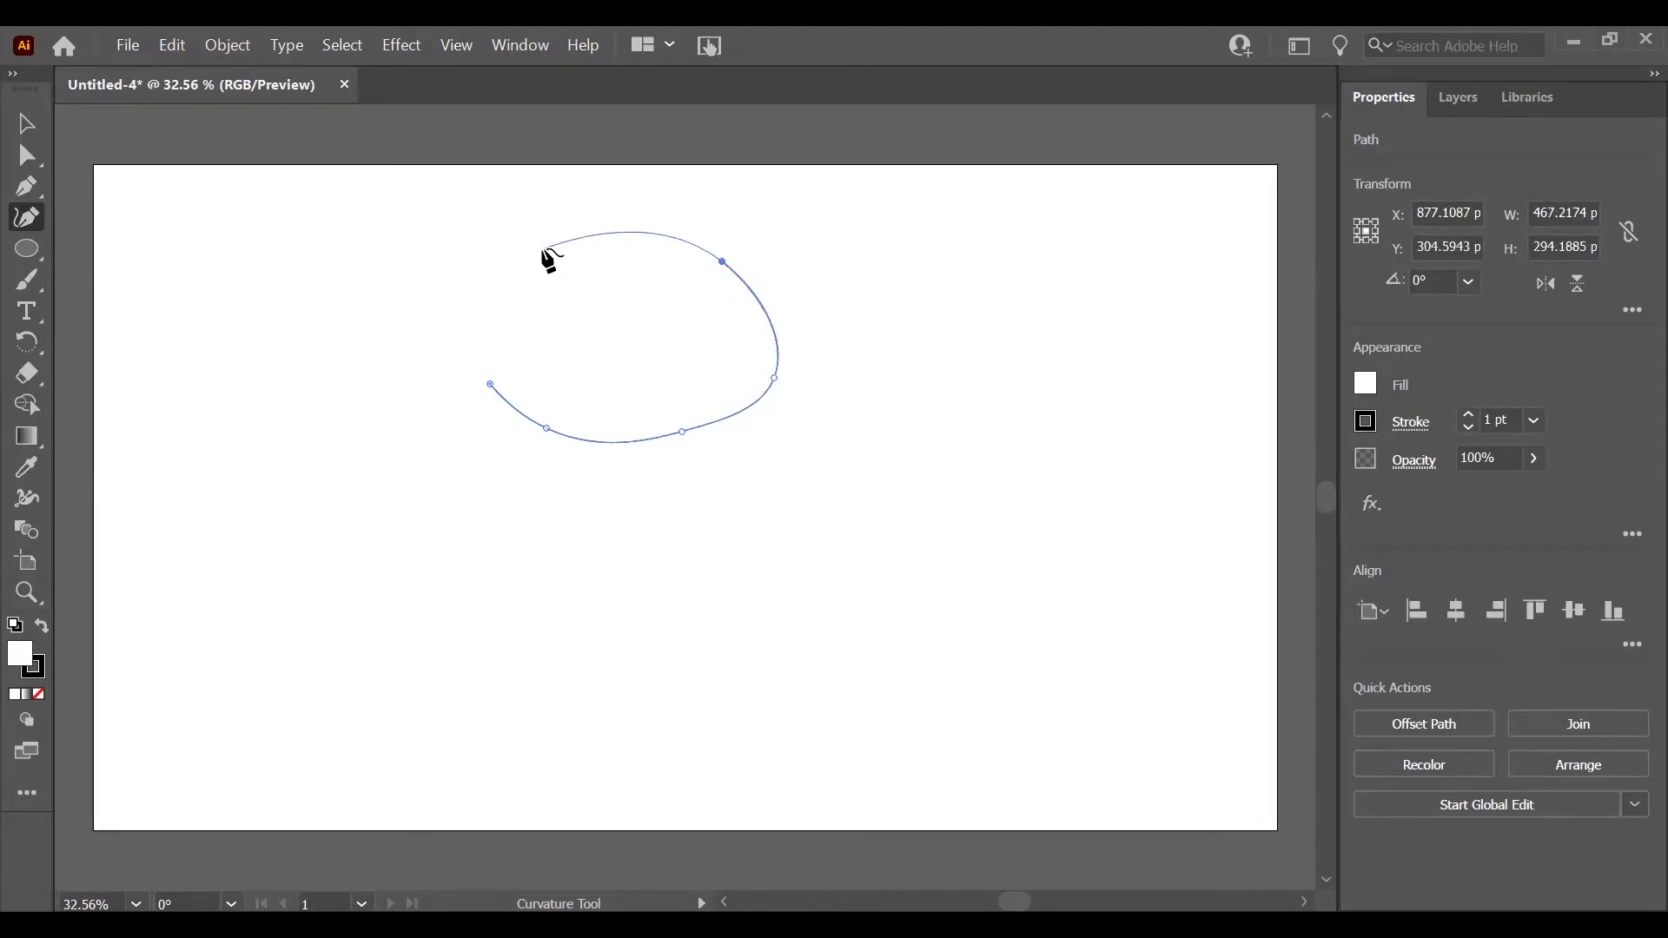
left_click(543, 252)
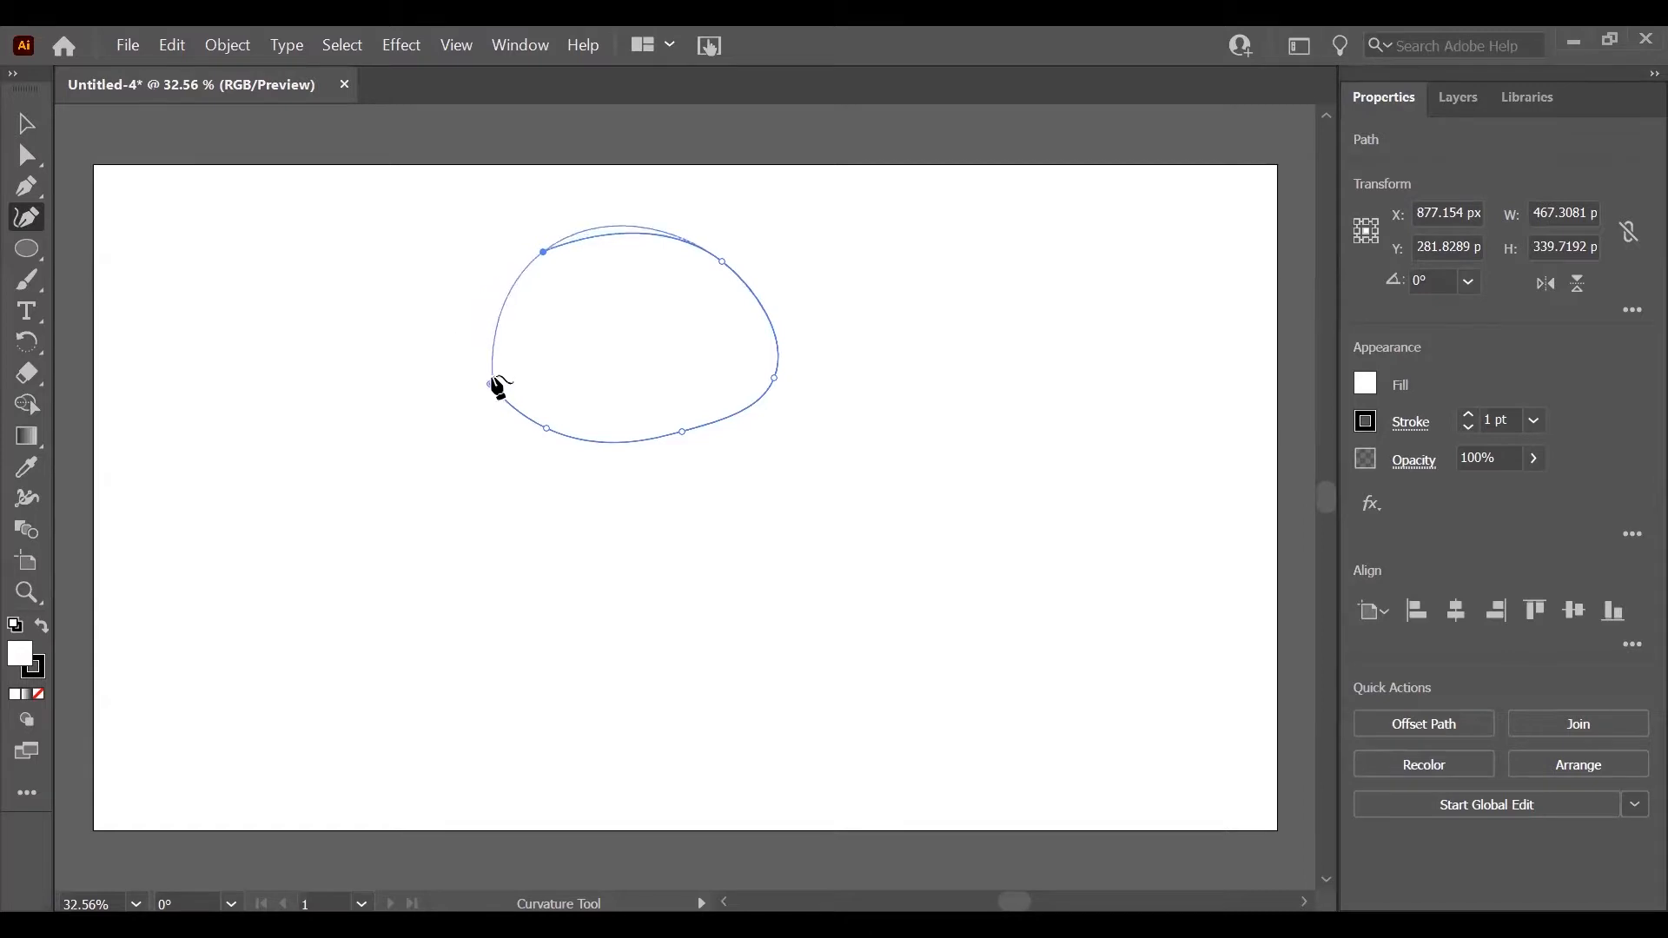
left_click(454, 334)
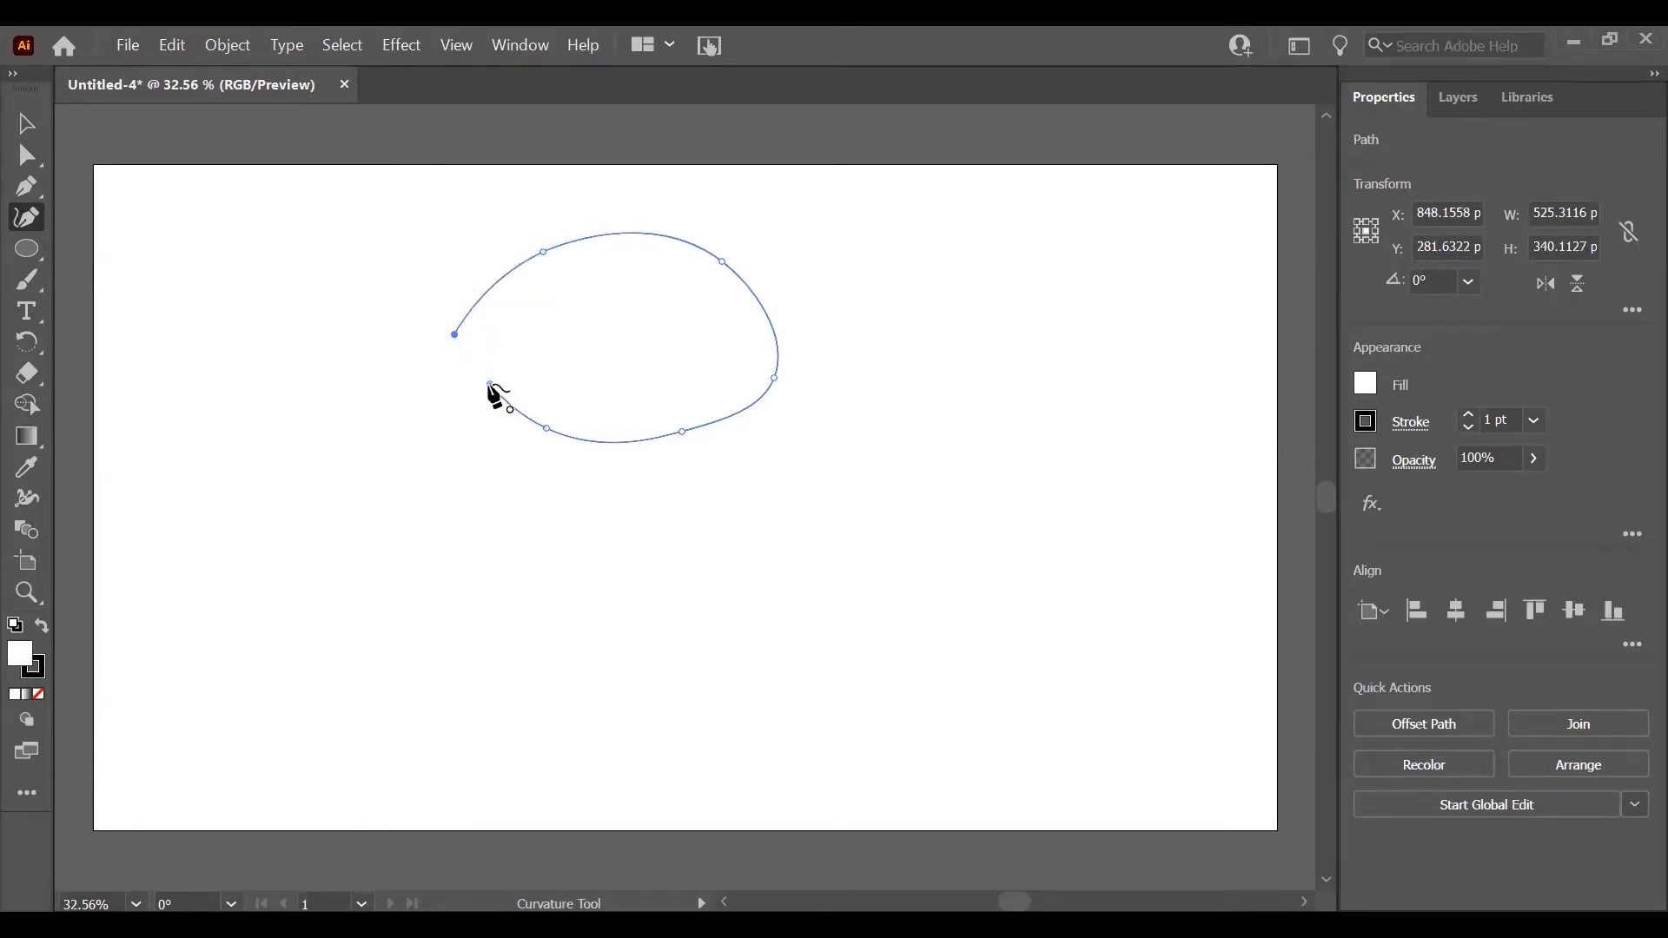
left_click(491, 384)
Step: Reshape the cap outline by adjusting its lower and right-hand curve points, making it about 536 x 320 px
mouse_move(490, 384)
left_mouse_down()
mouse_move(485, 419)
mouse_move(478, 392)
left_mouse_up()
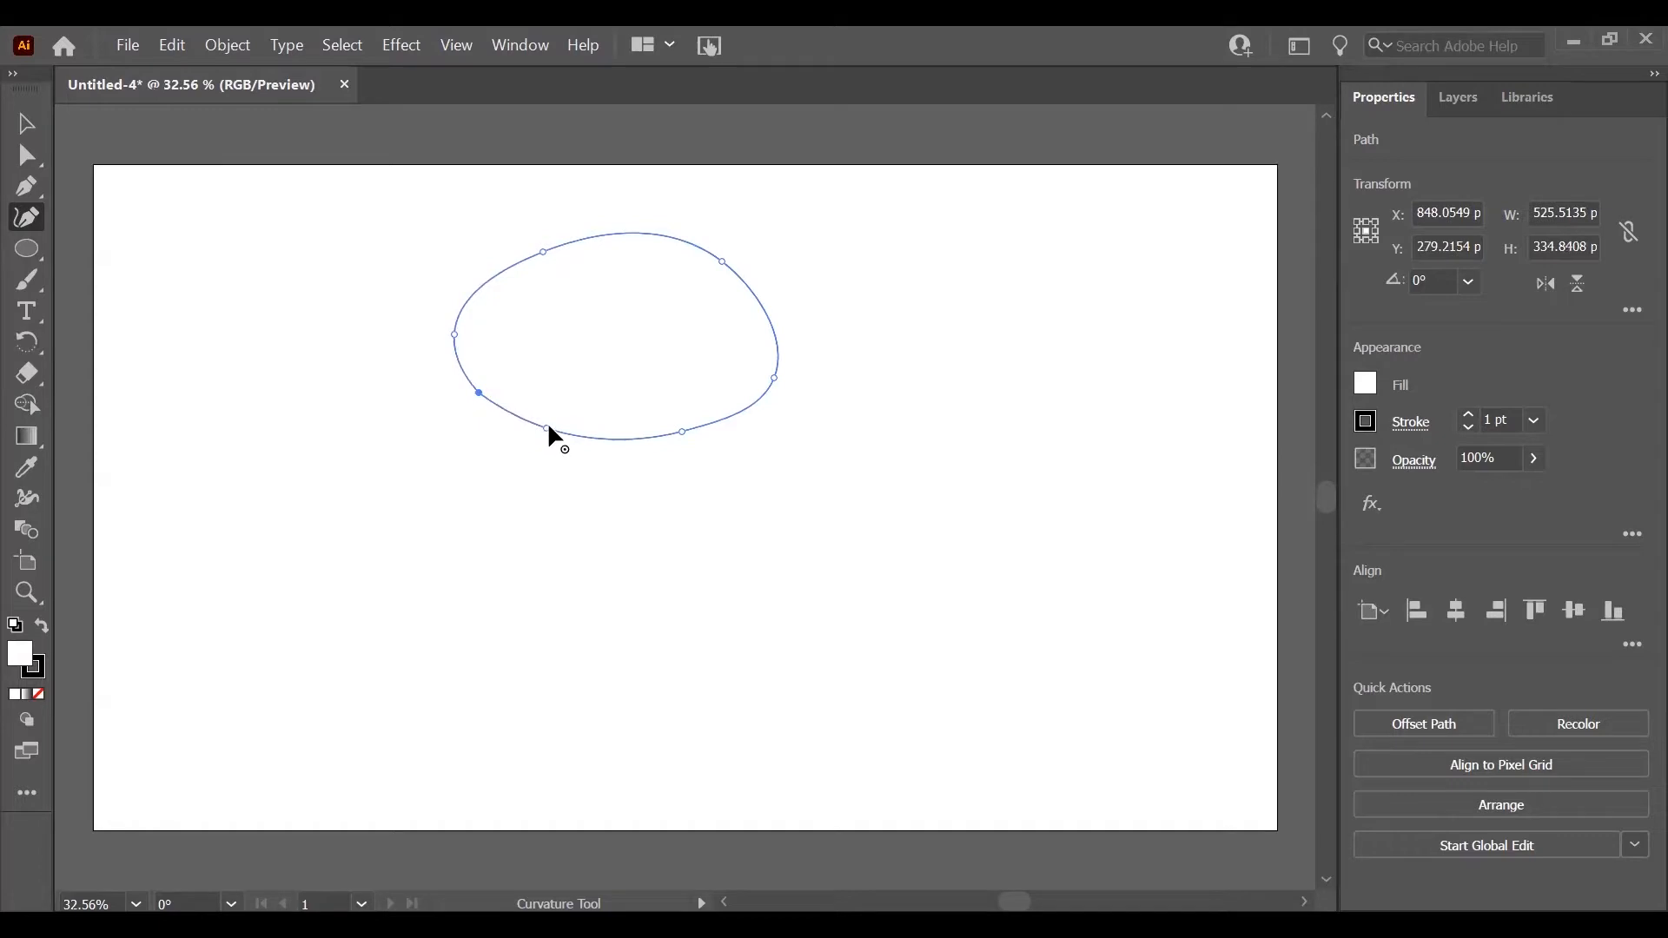
left_click_drag(555, 429, 567, 428)
mouse_move(685, 432)
left_mouse_down()
mouse_move(698, 443)
mouse_move(682, 431)
left_mouse_up()
left_click_drag(776, 380, 781, 378)
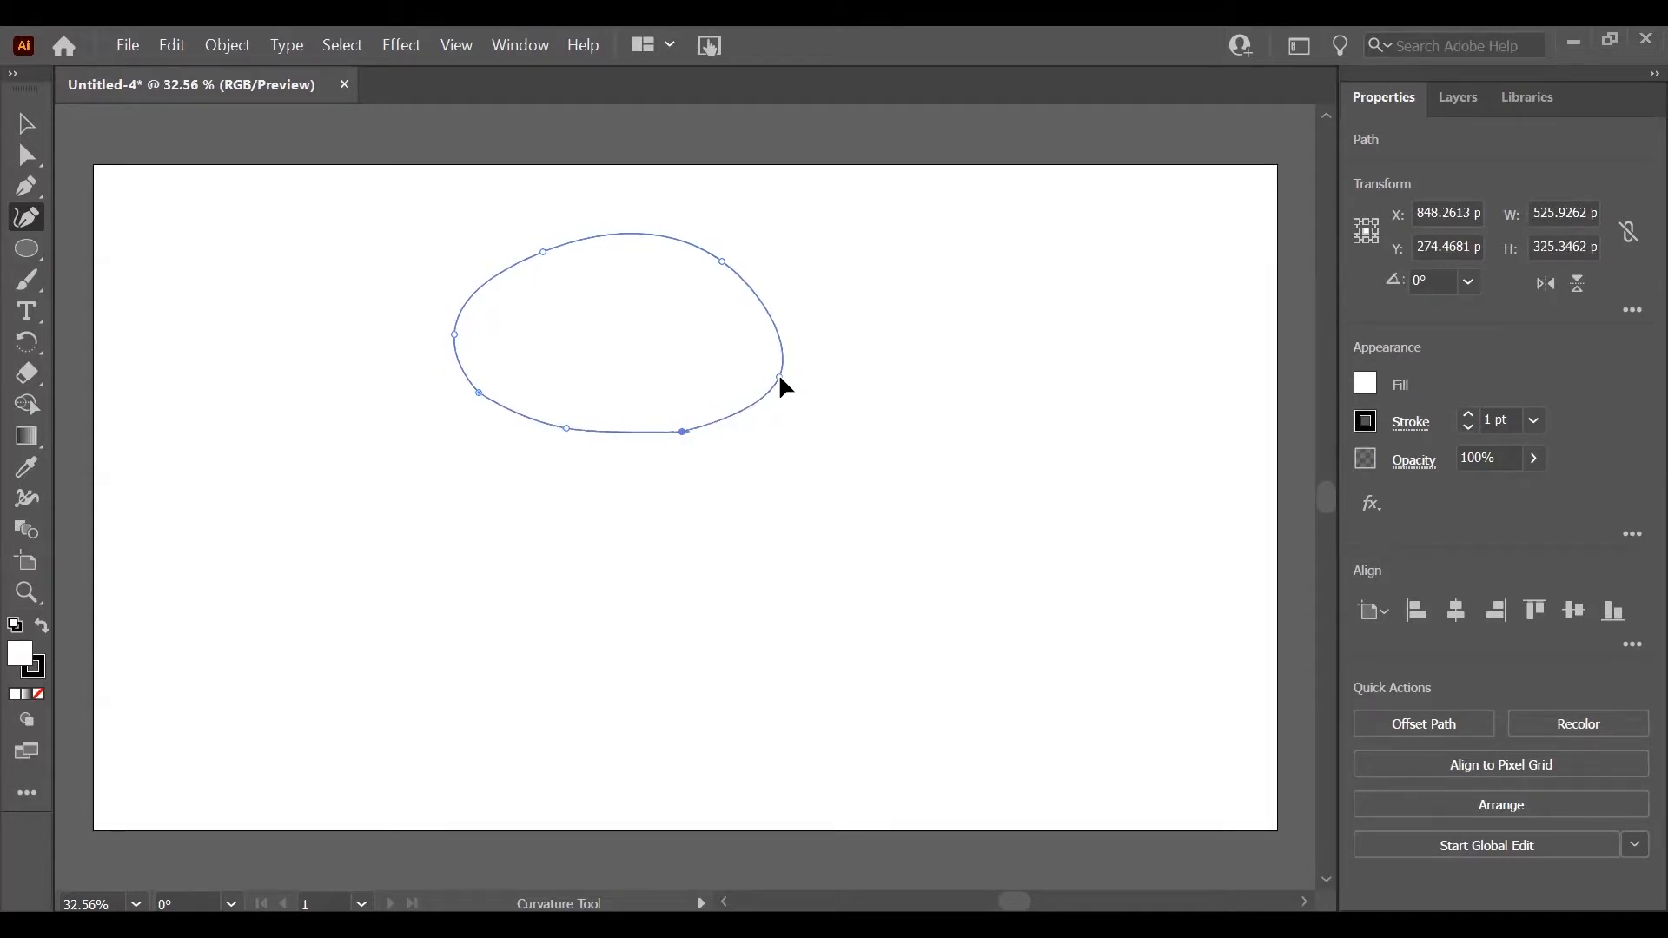
left_click_drag(747, 283, 775, 319)
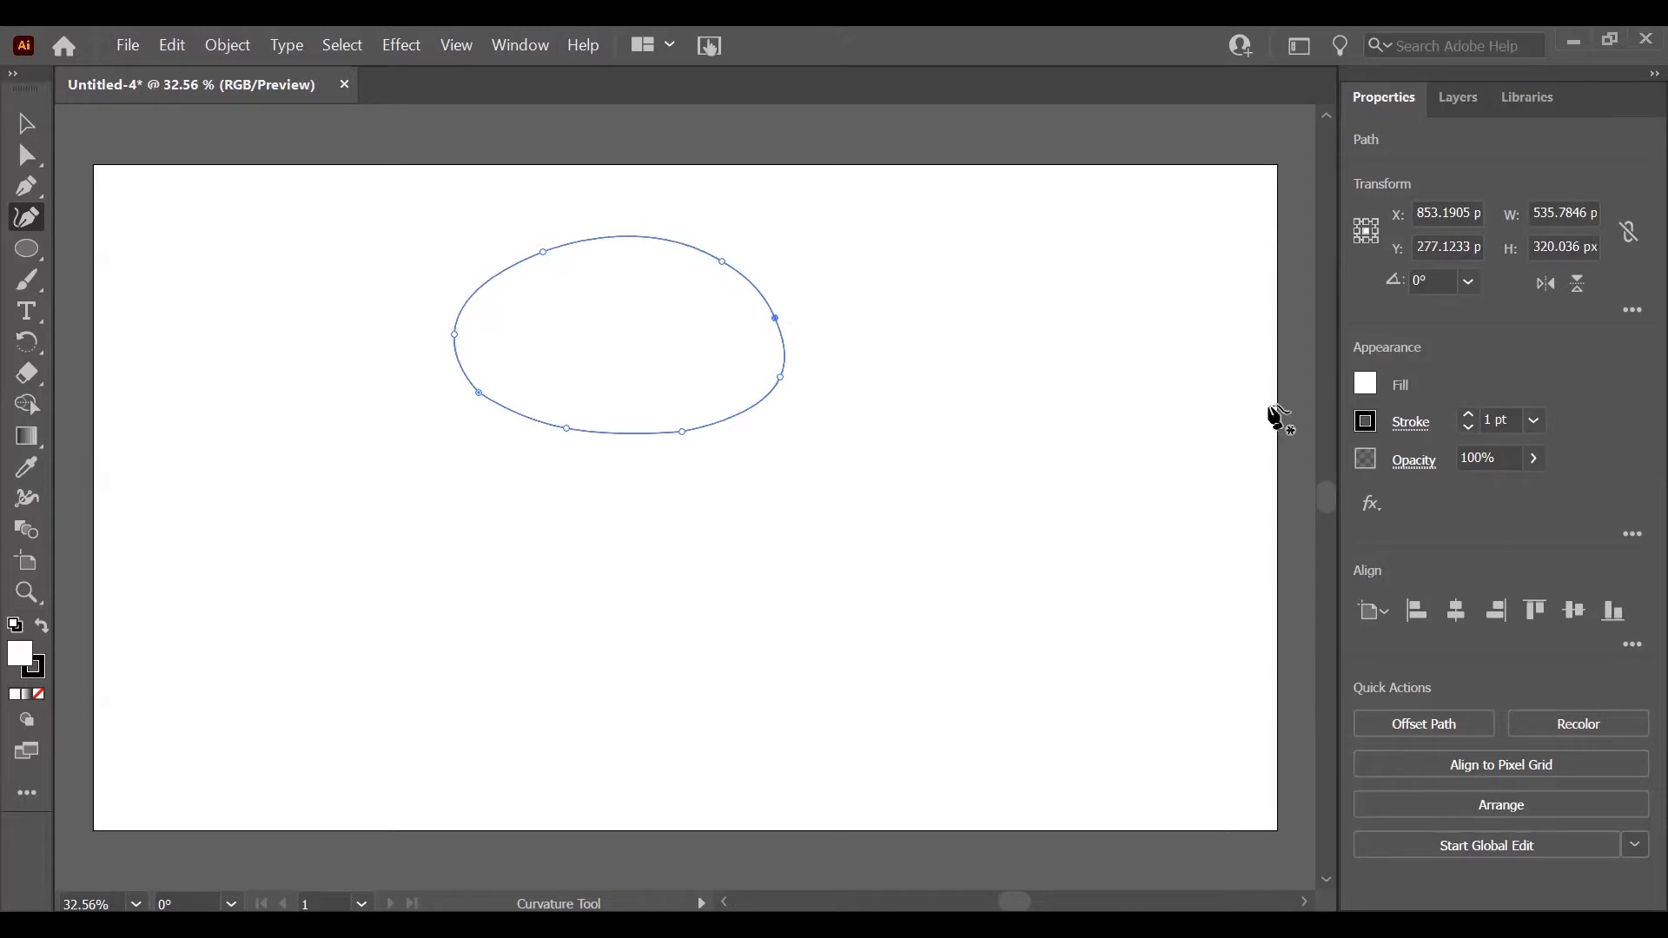
Step: Set the cap outline's stroke weight to 6 pt
left_click(1366, 423)
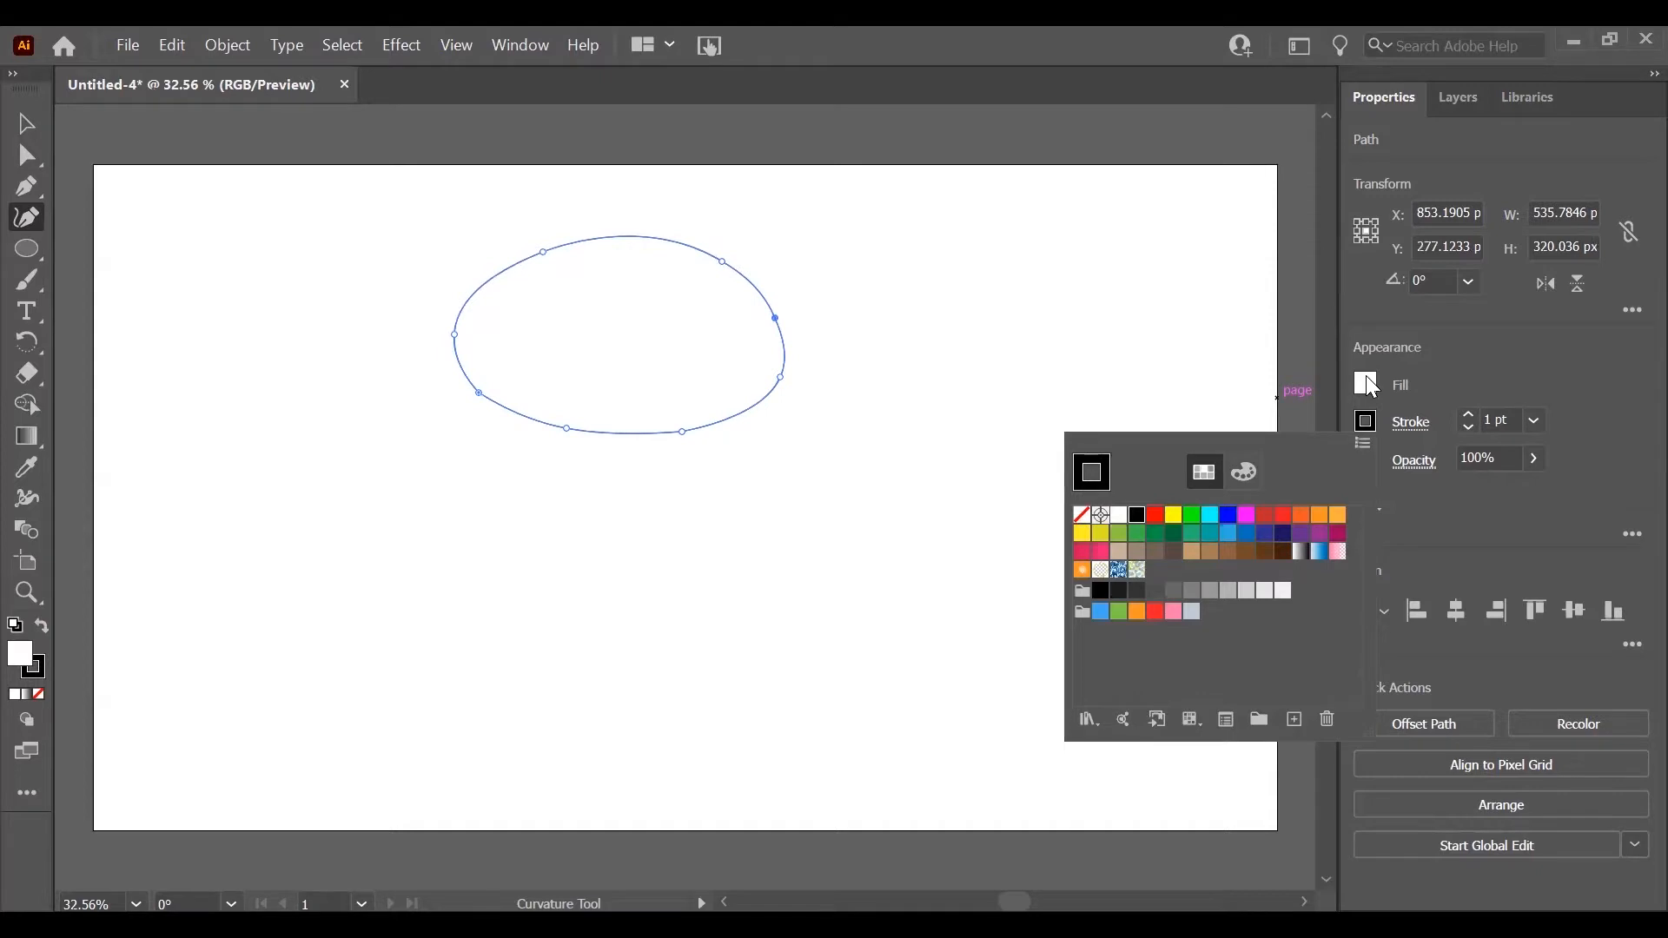
left_click(1467, 416)
left_click(1467, 416)
left_click(1467, 416)
left_click(1467, 416)
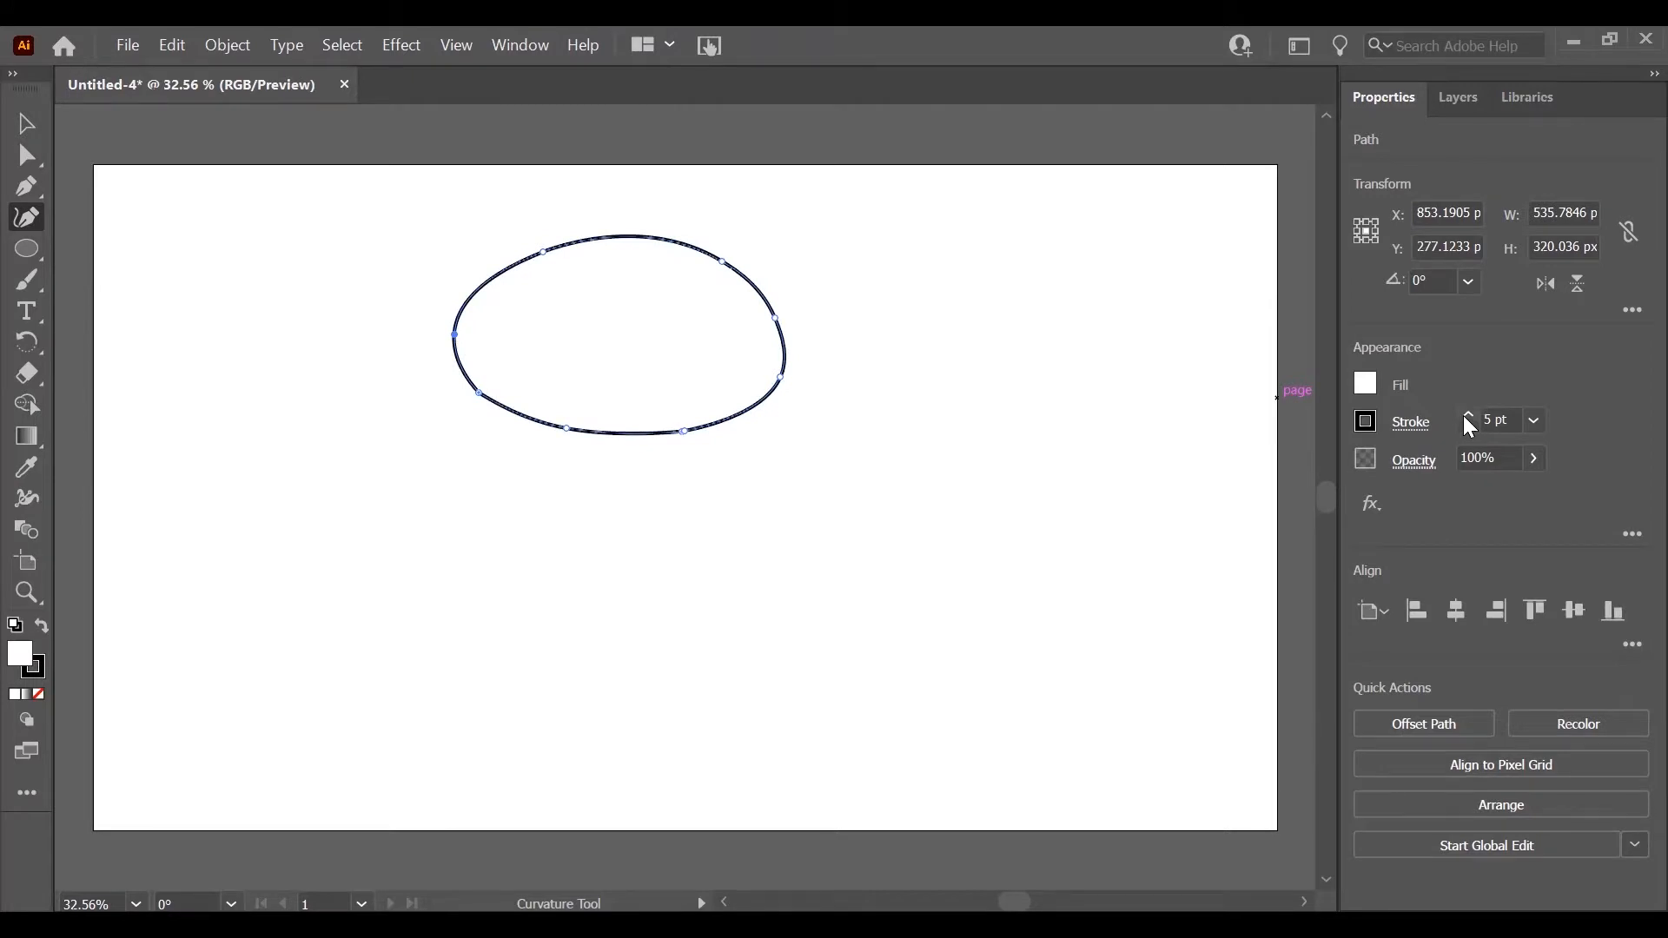
left_click(1467, 416)
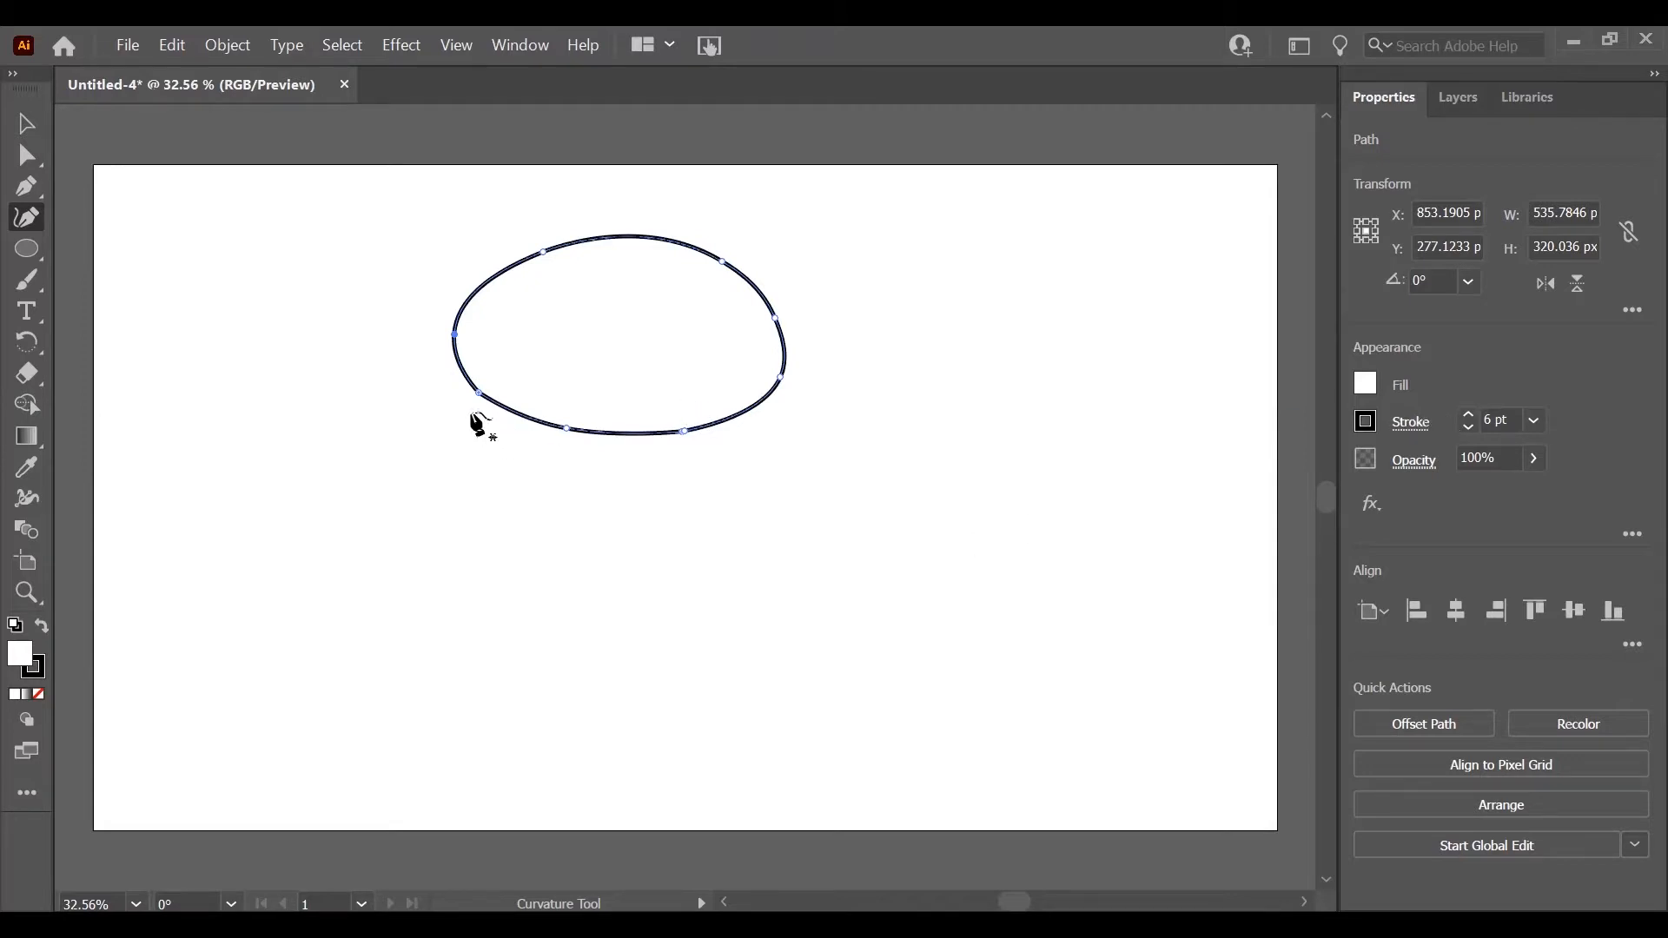
Step: Rename the cap's layer as Kepala
left_click(1465, 98)
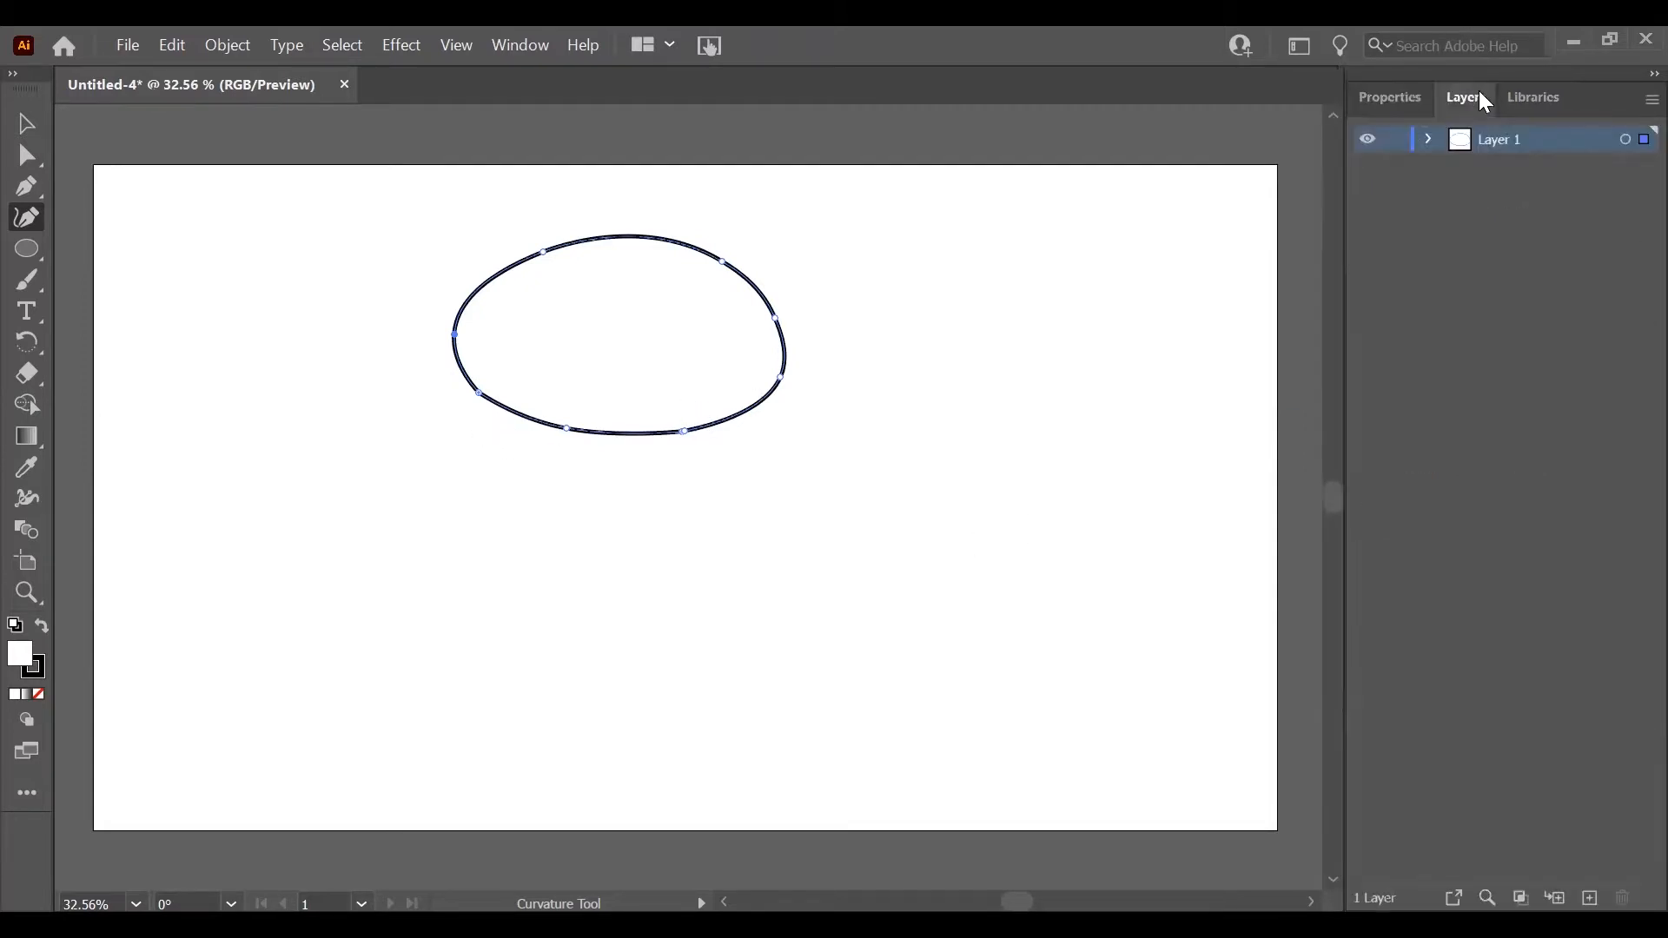
double_click(1503, 140)
type("Kepala")
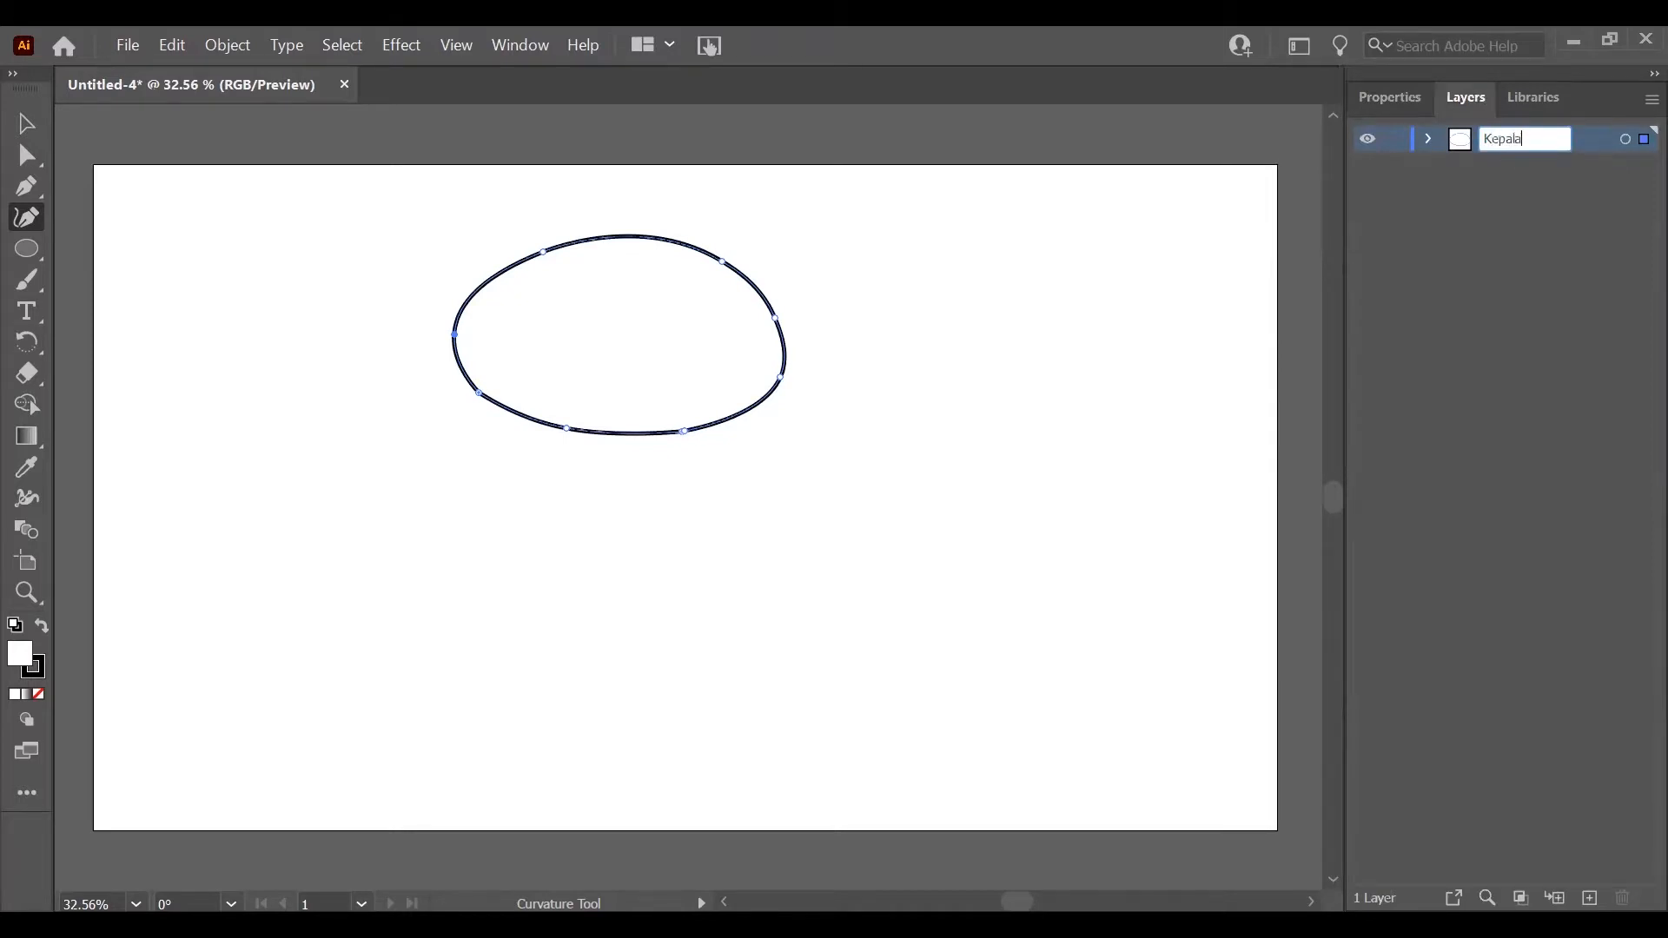
key("Return")
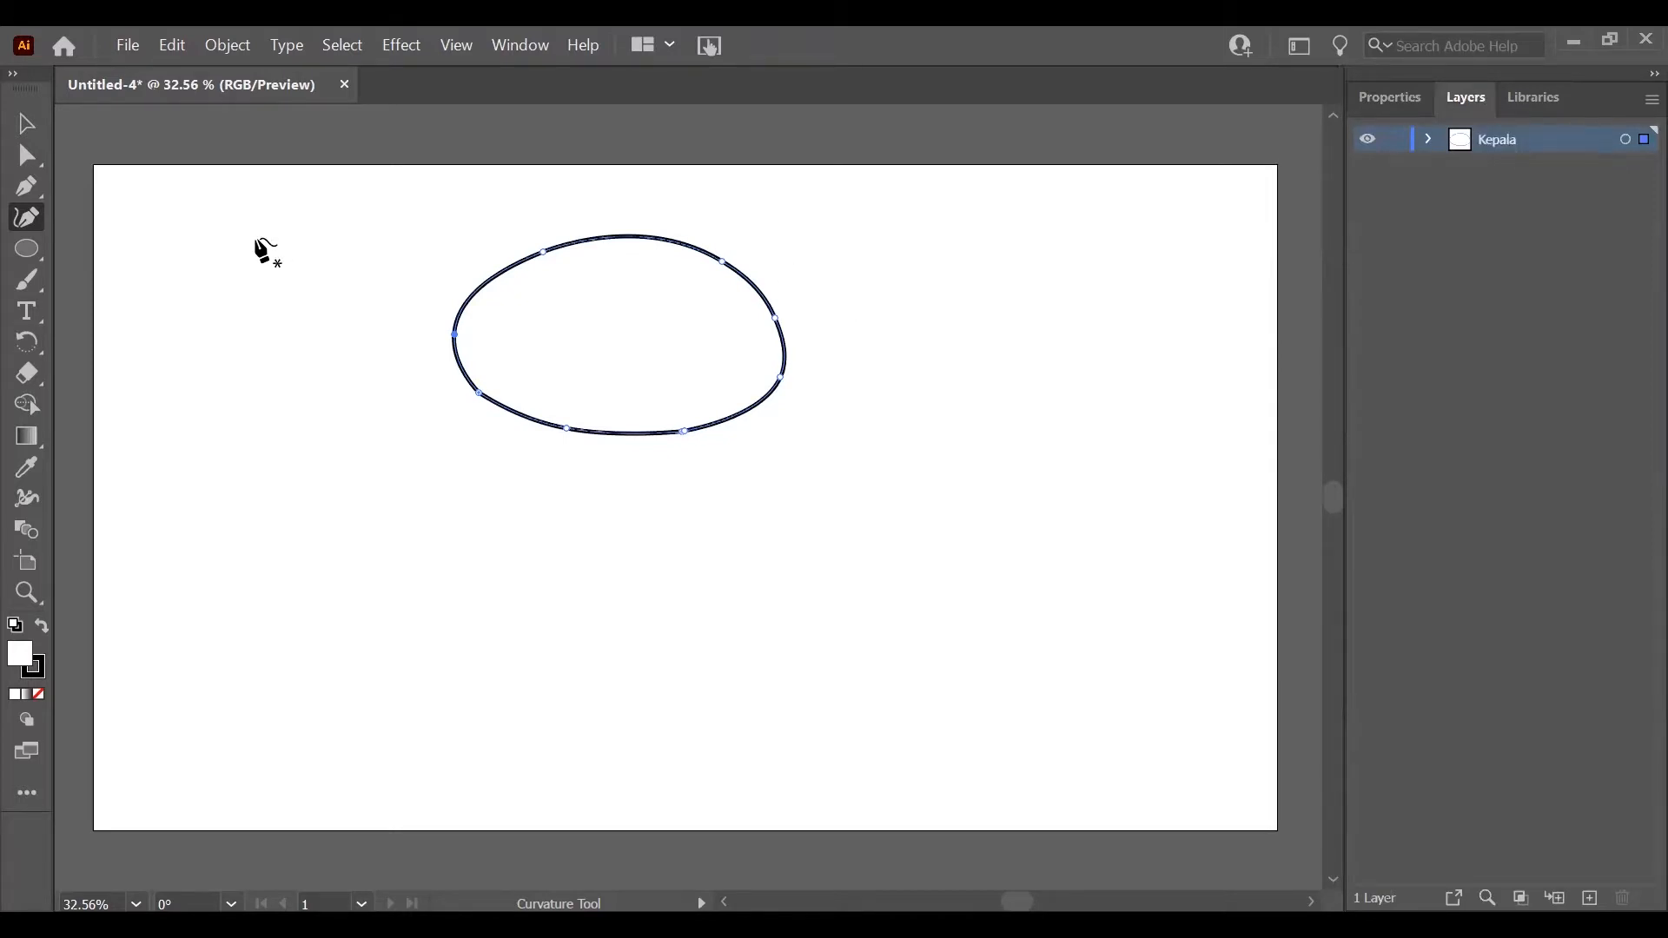
left_click(32, 254)
right_click(32, 253)
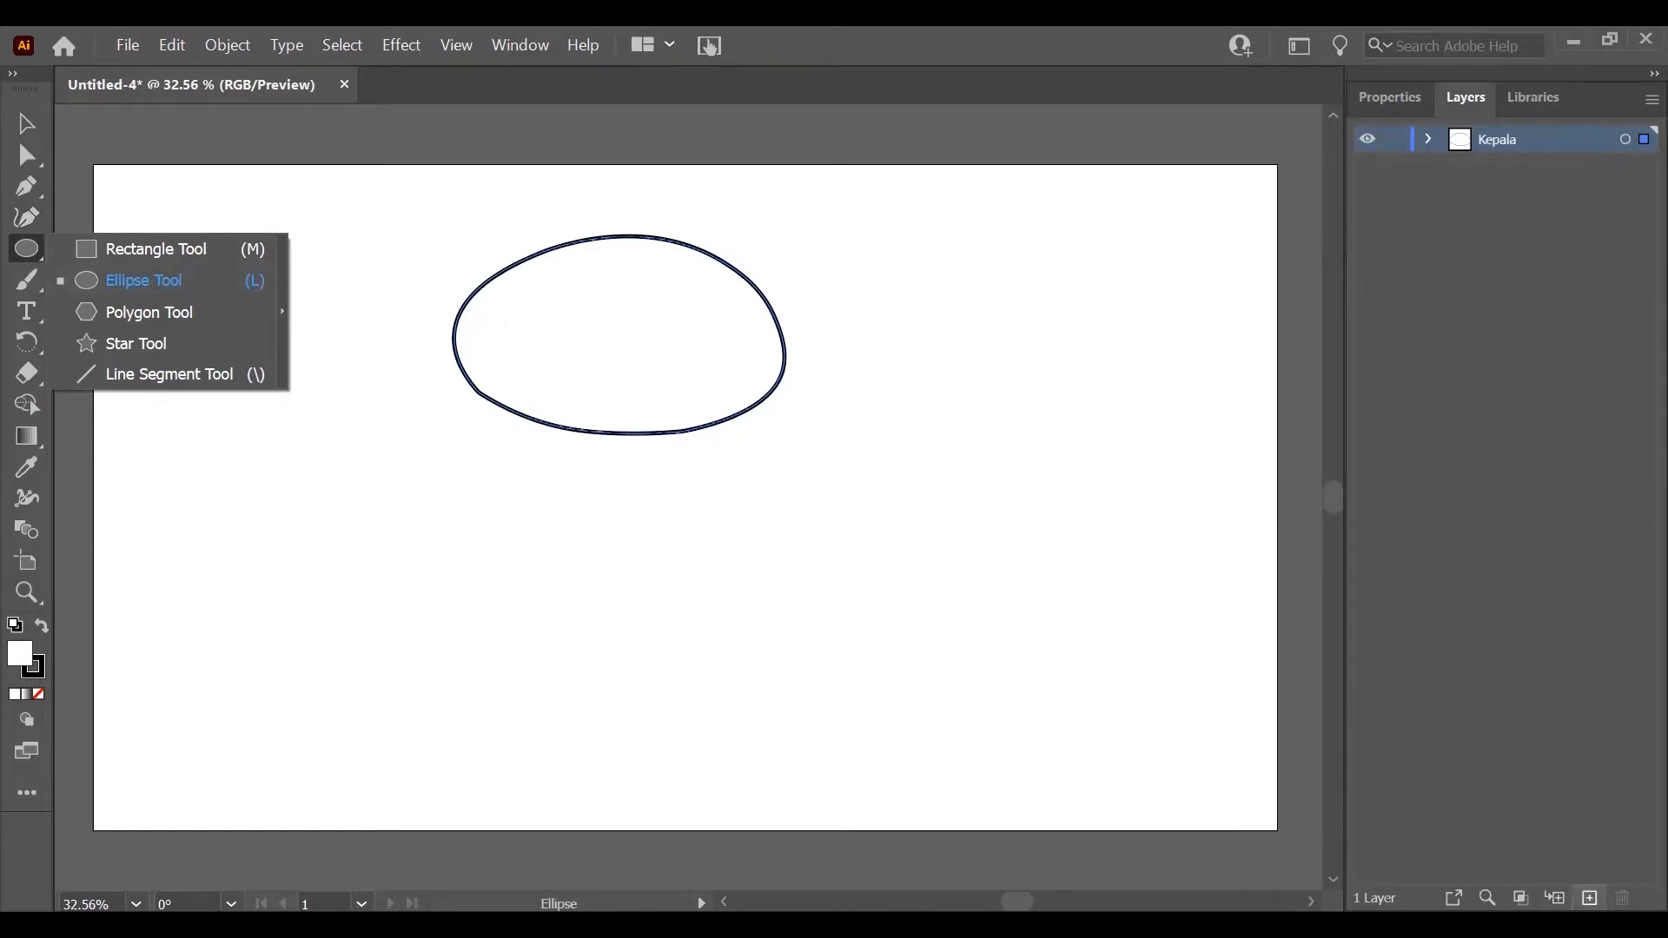
left_click(1311, 388)
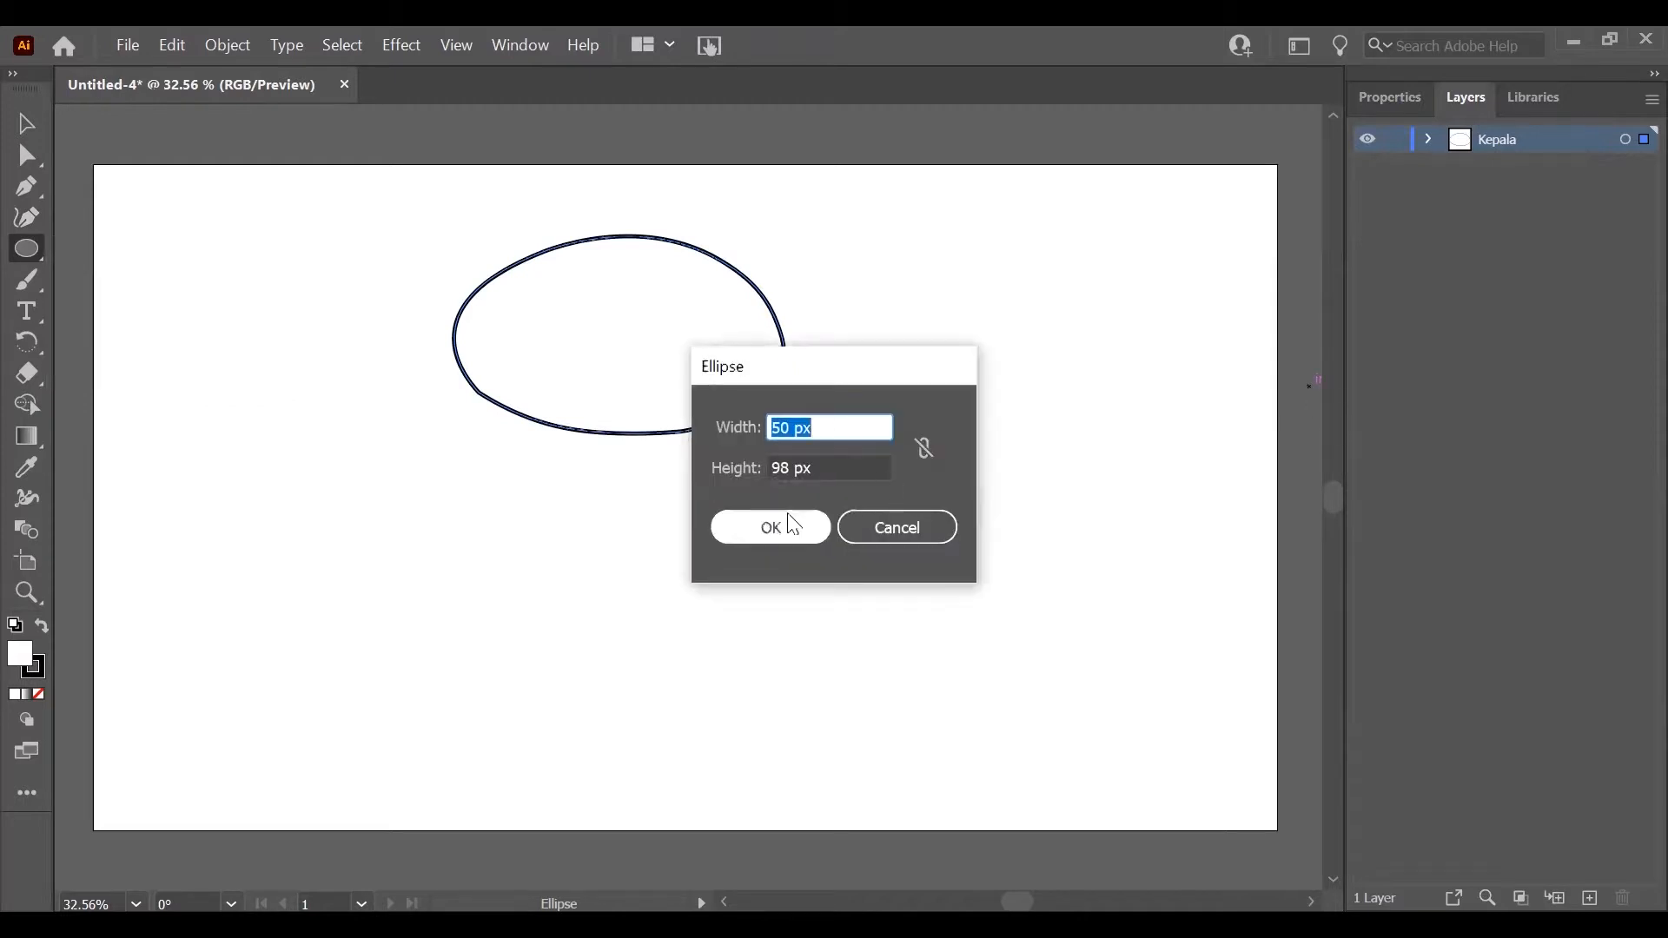
left_click(787, 521)
key("ctrl+z")
Step: Add a new layer above Kepala and name it corak
left_click(1590, 897)
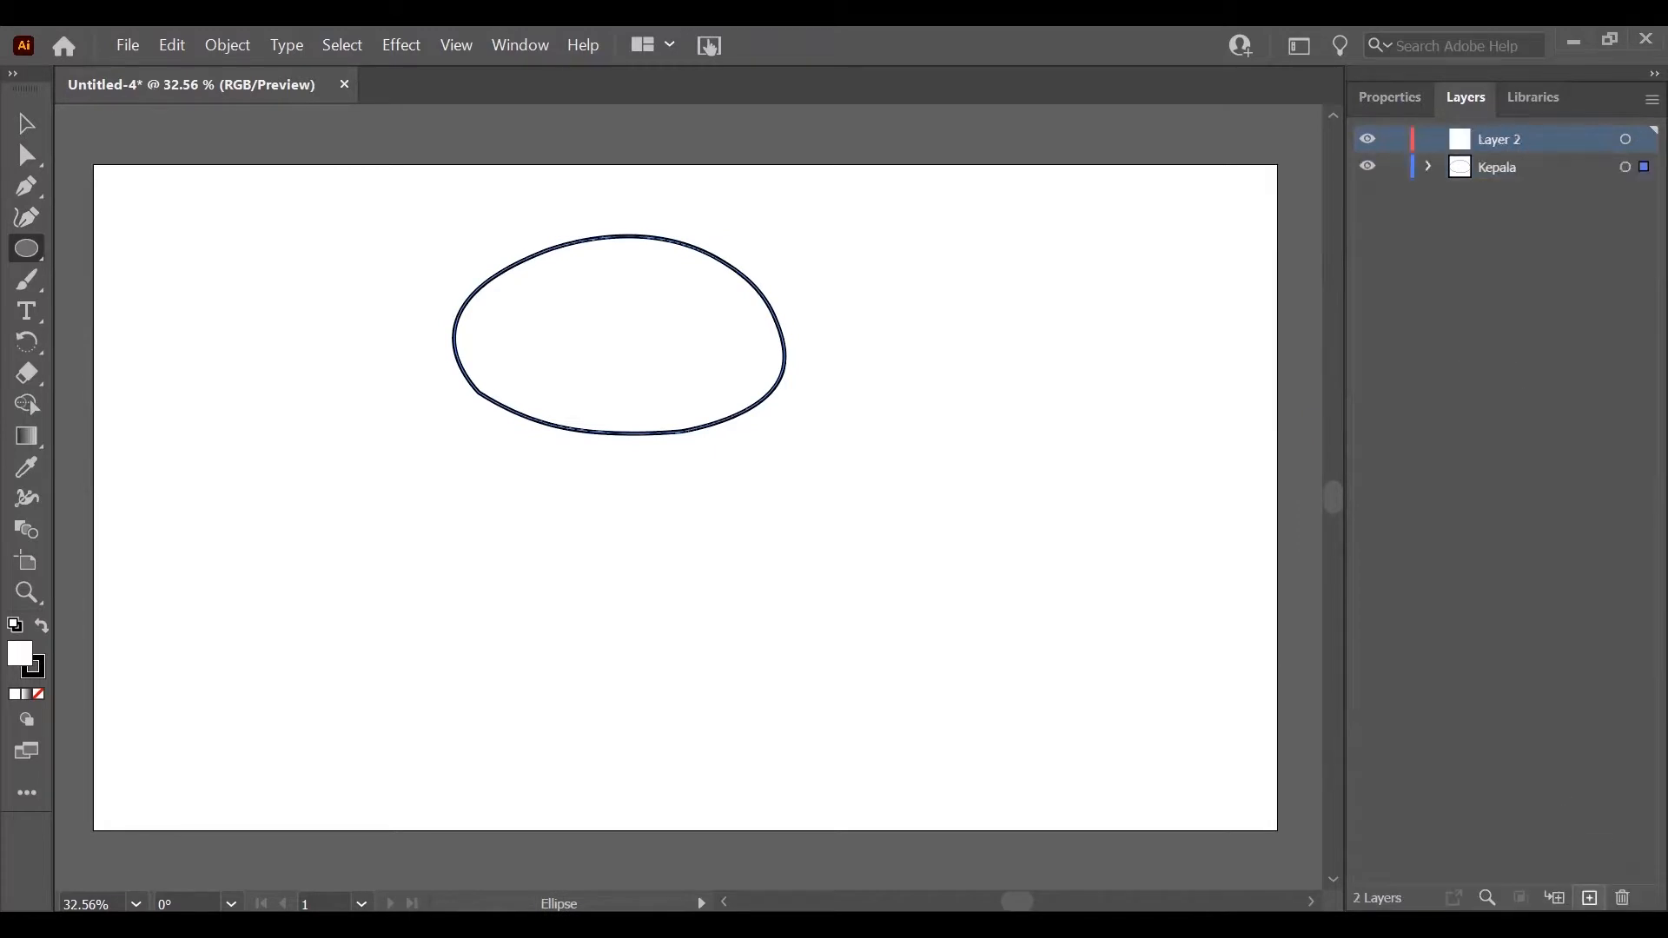
double_click(1487, 139)
type("d")
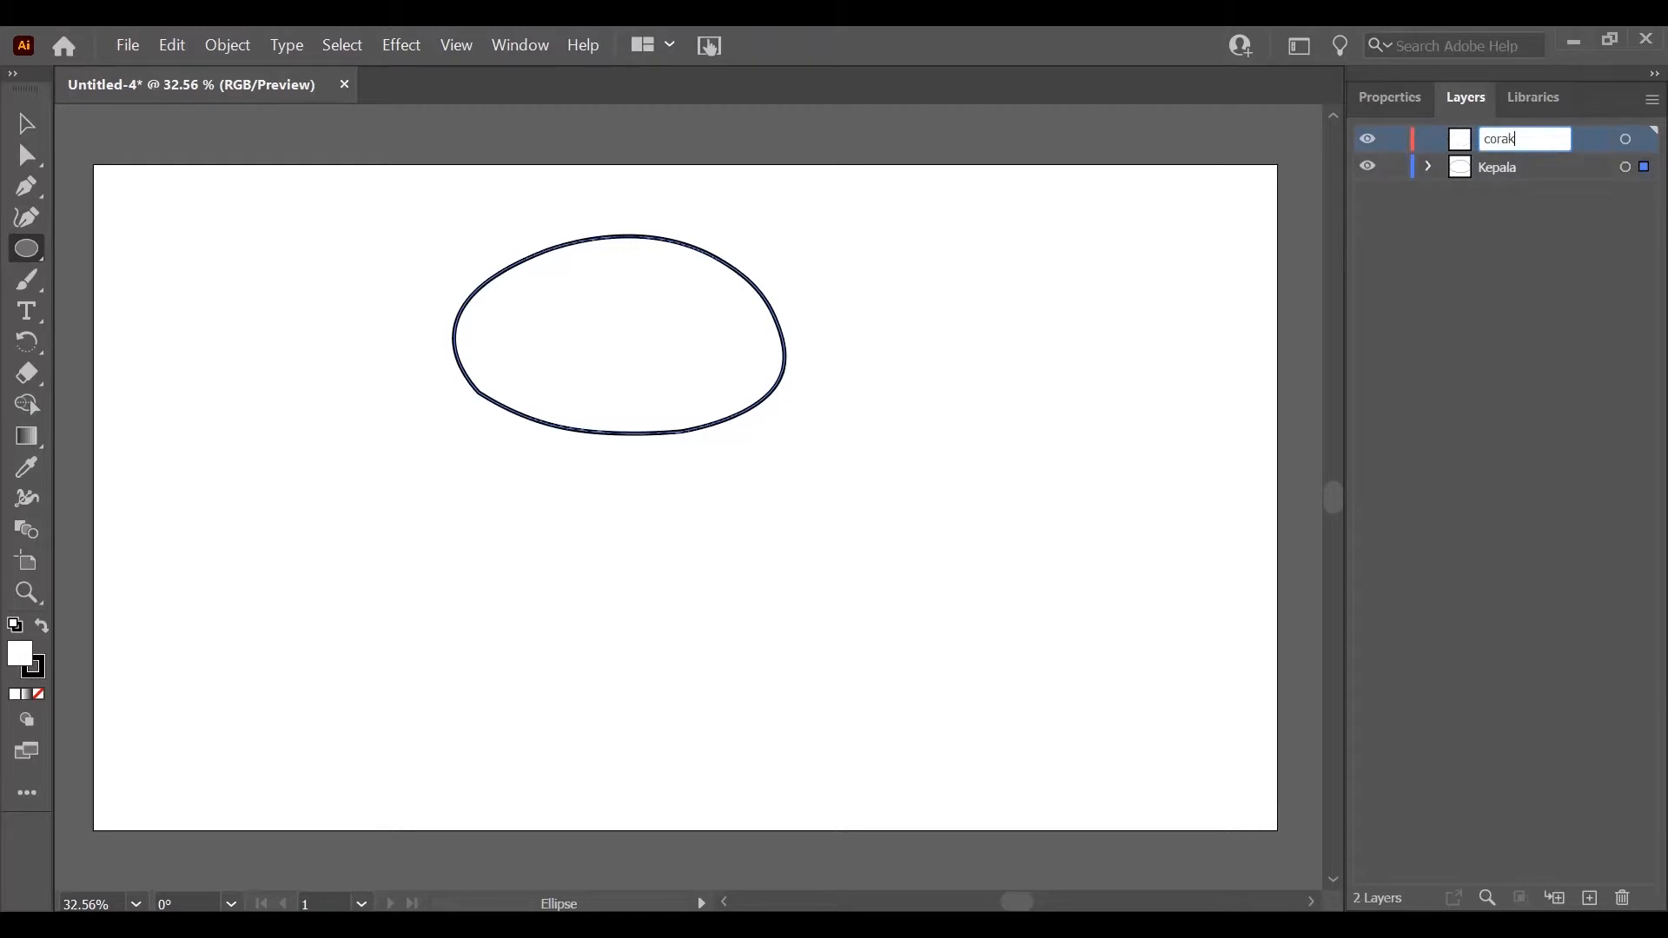
key("Return")
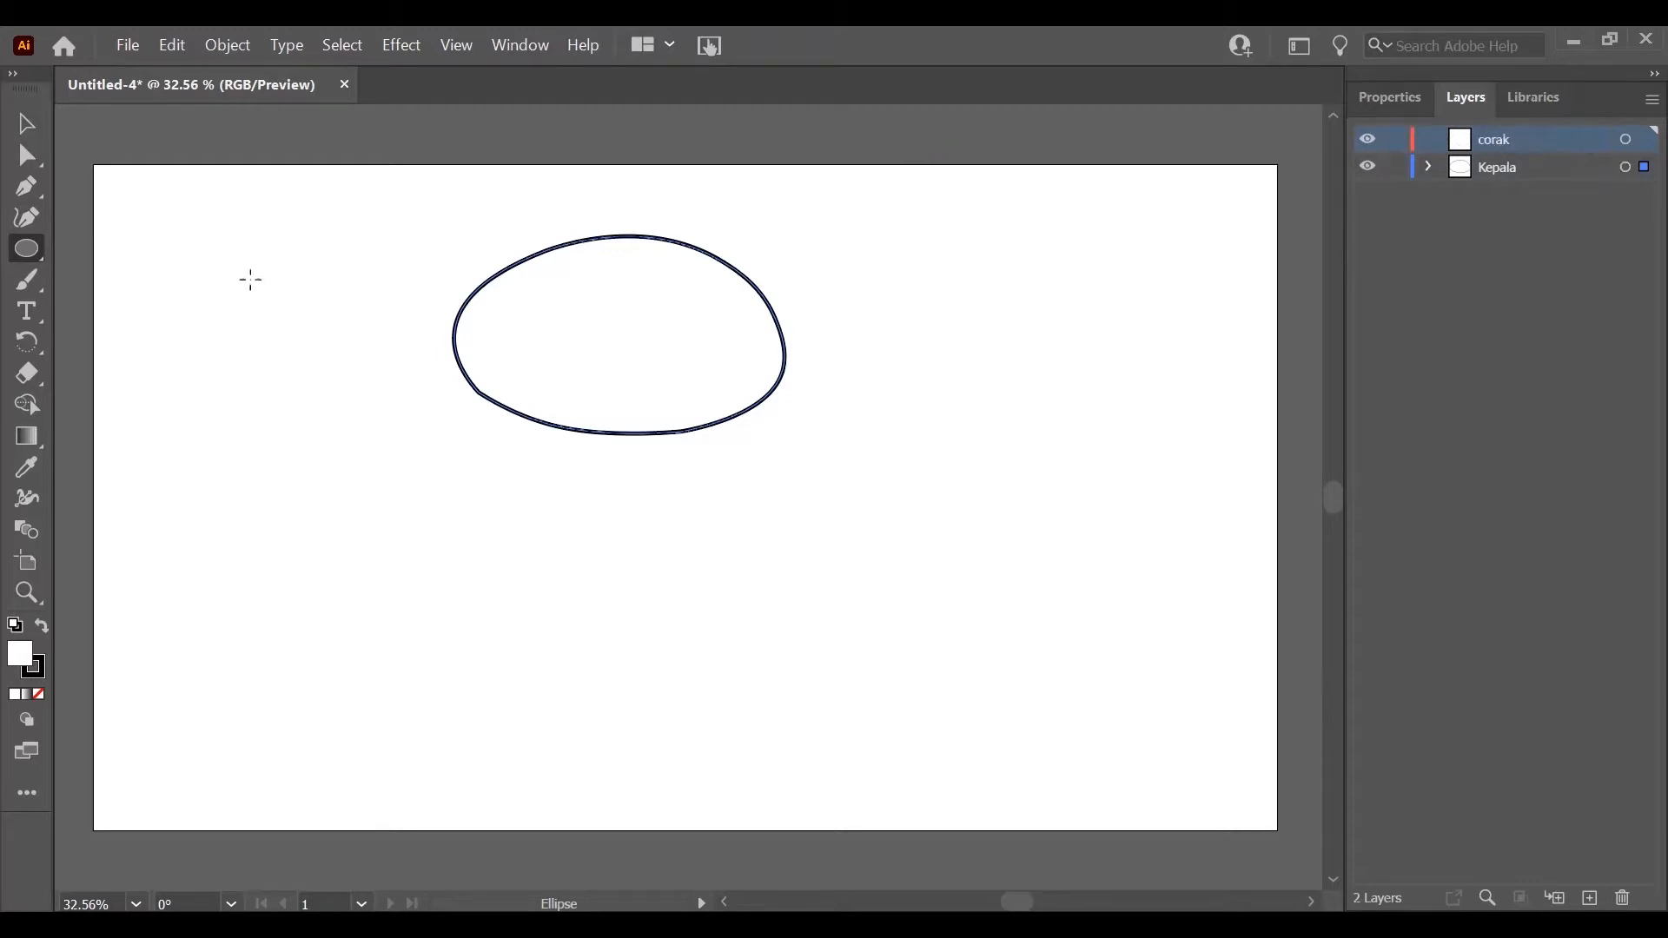
Step: Draw a tilted ellipse about 167 x 70 px inside the cap's upper-right edge and a small circle near its lower-right edge
left_click_drag(700, 260, 798, 291)
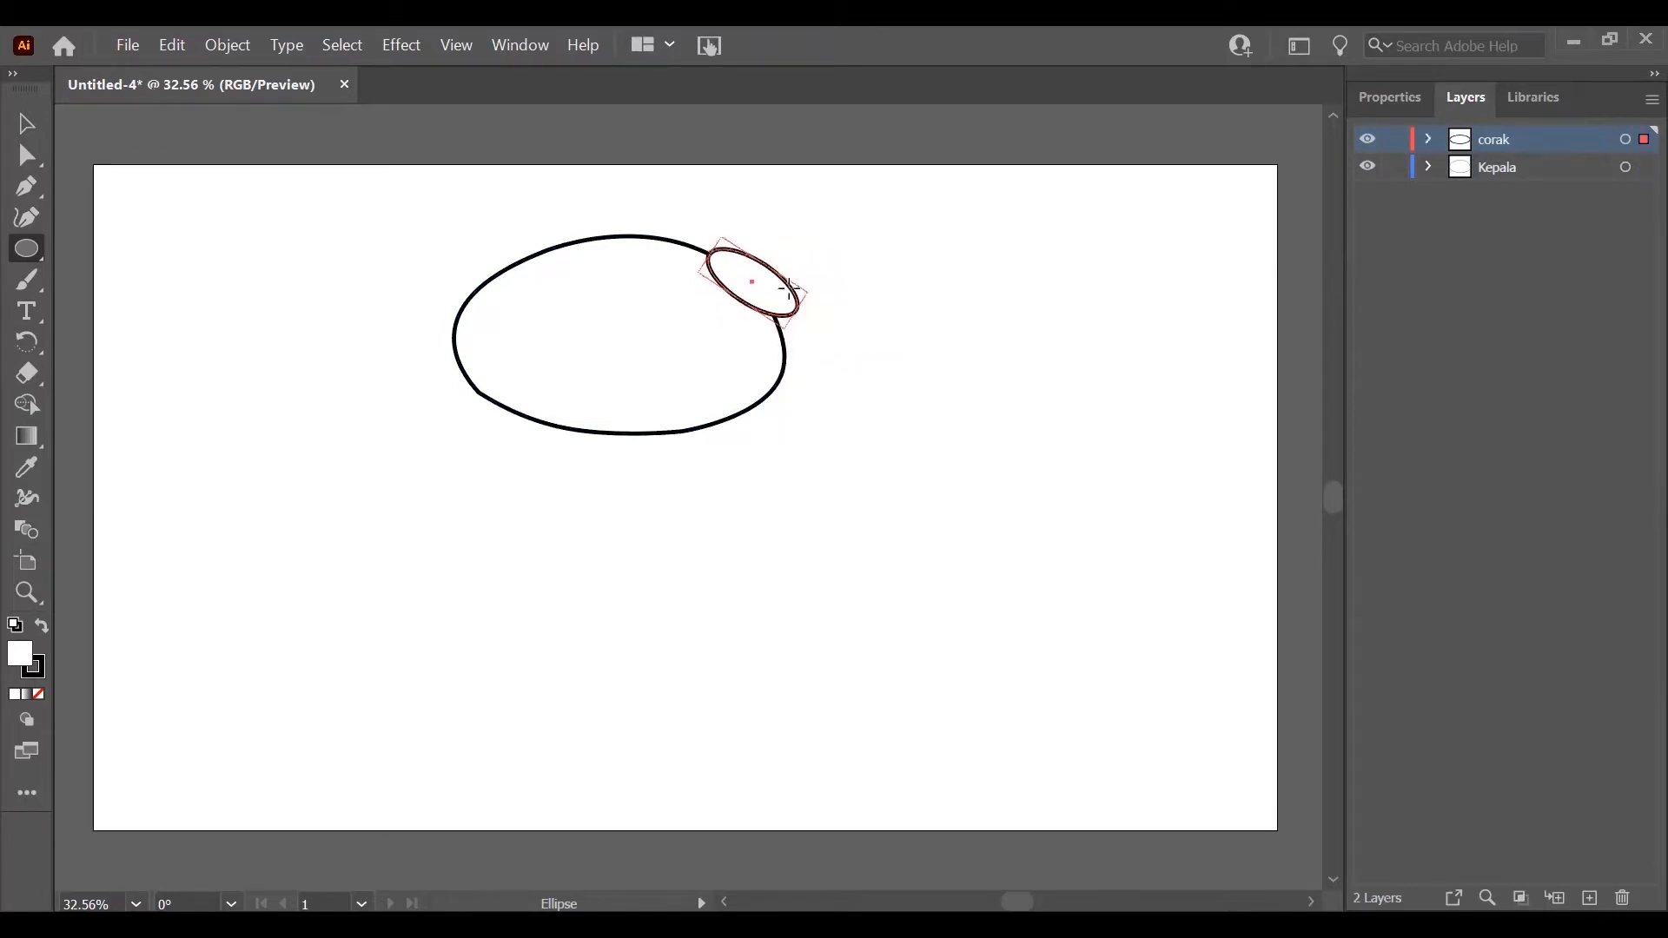
left_click(761, 286)
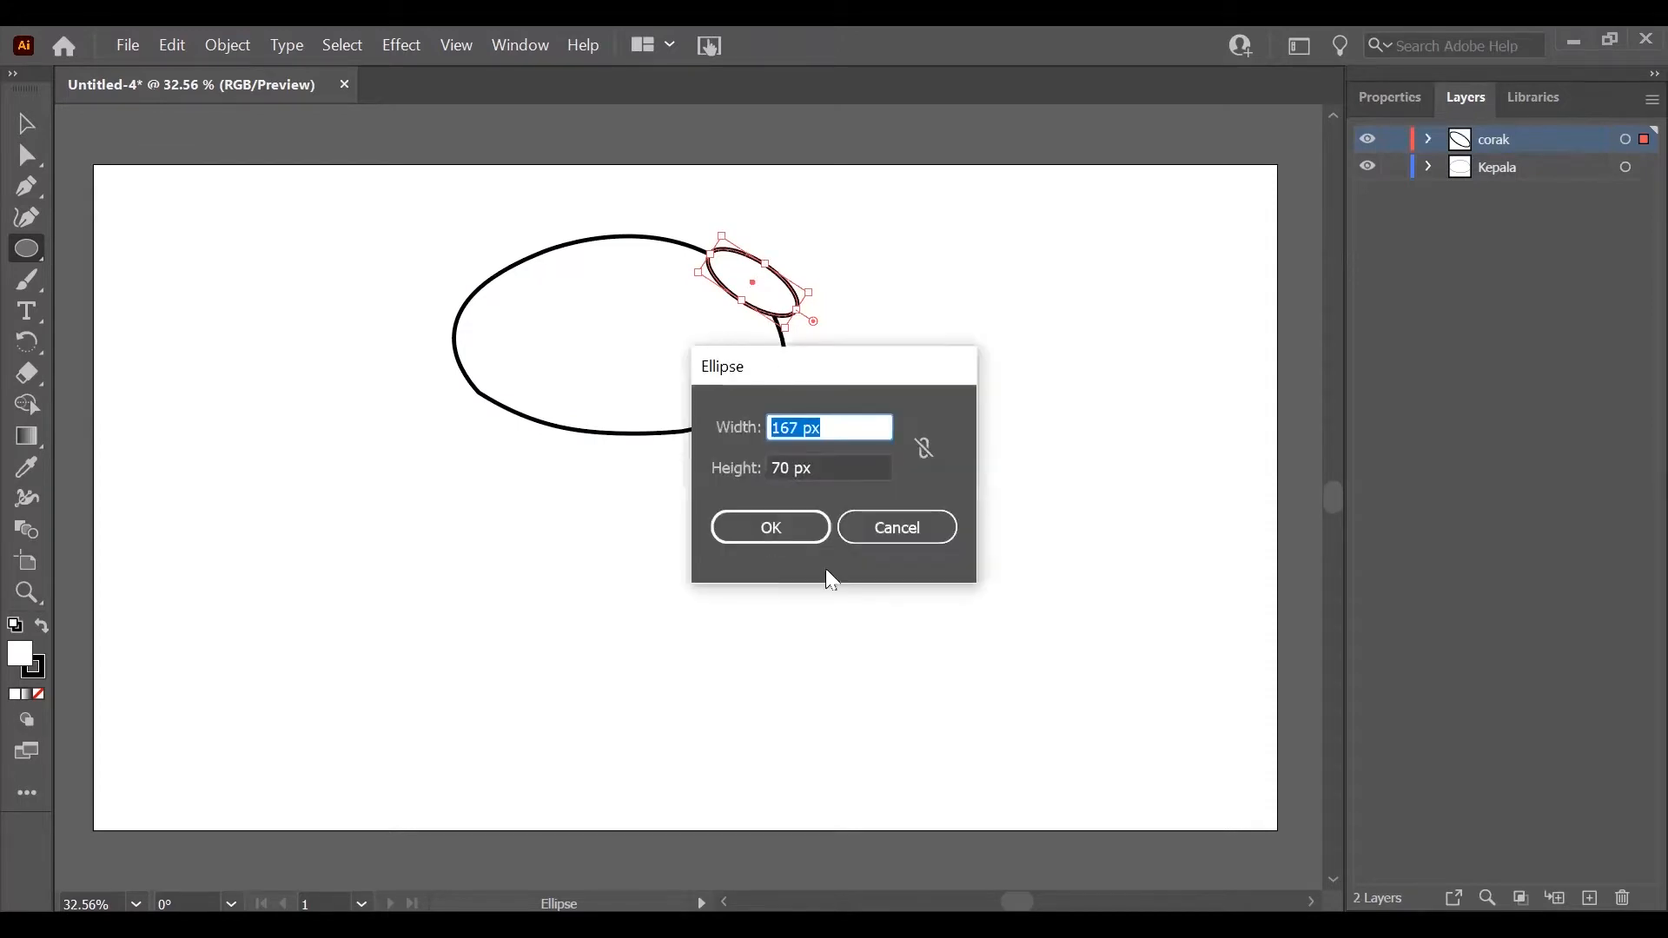
left_click(874, 541)
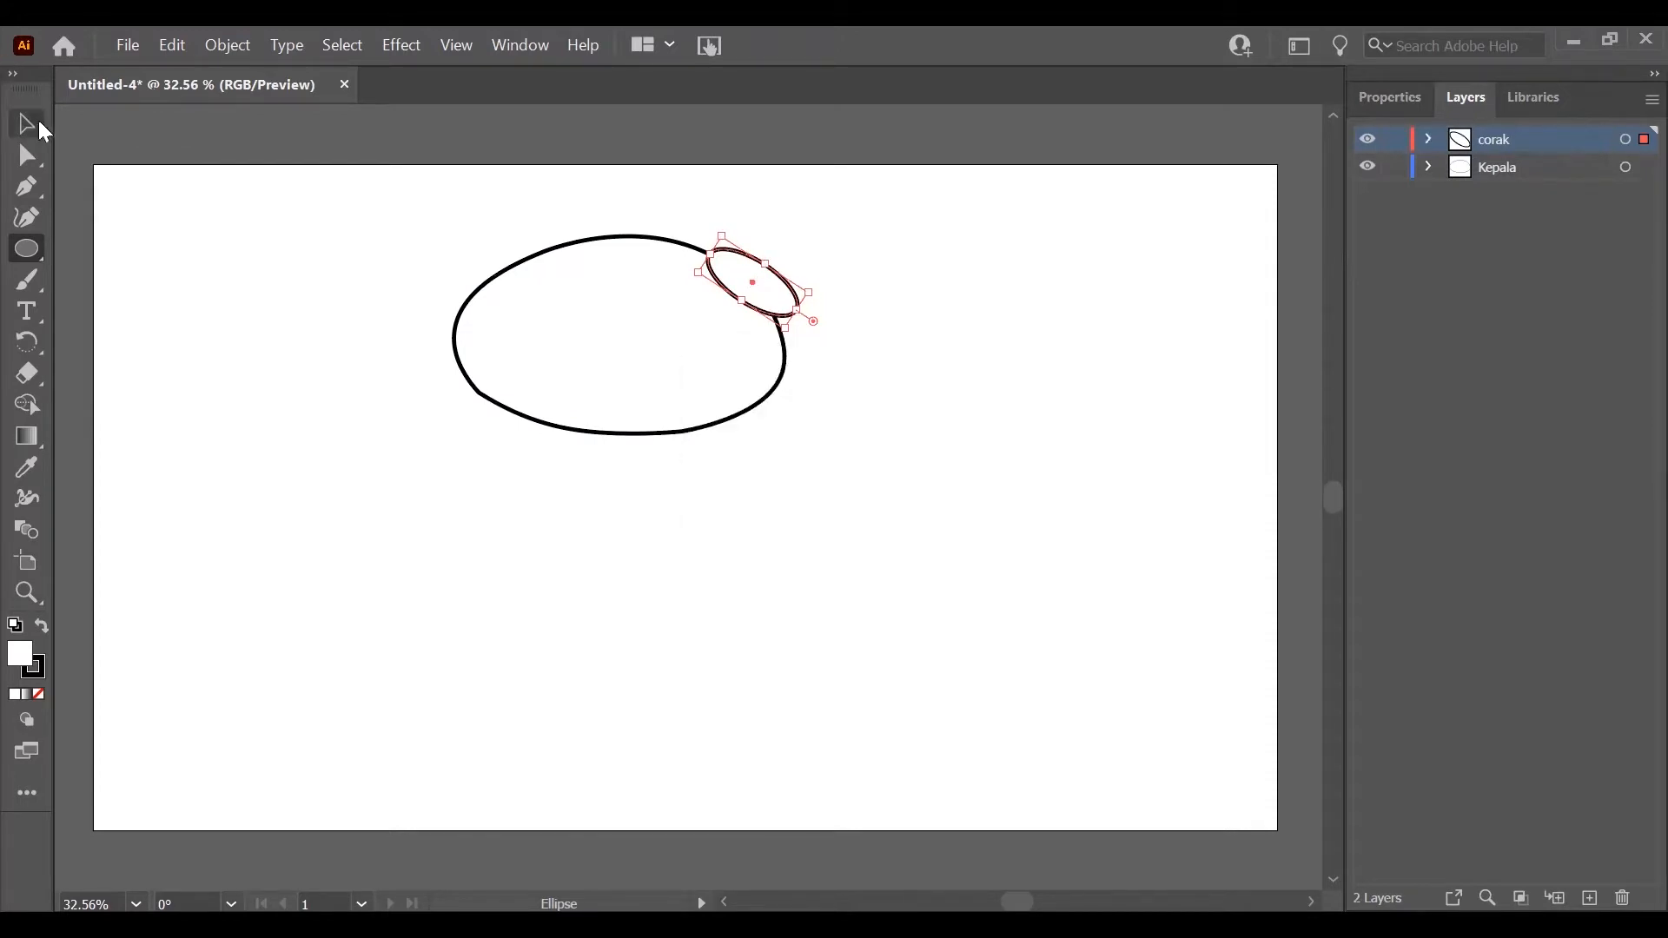
left_click(26, 123)
left_click_drag(741, 284, 712, 301)
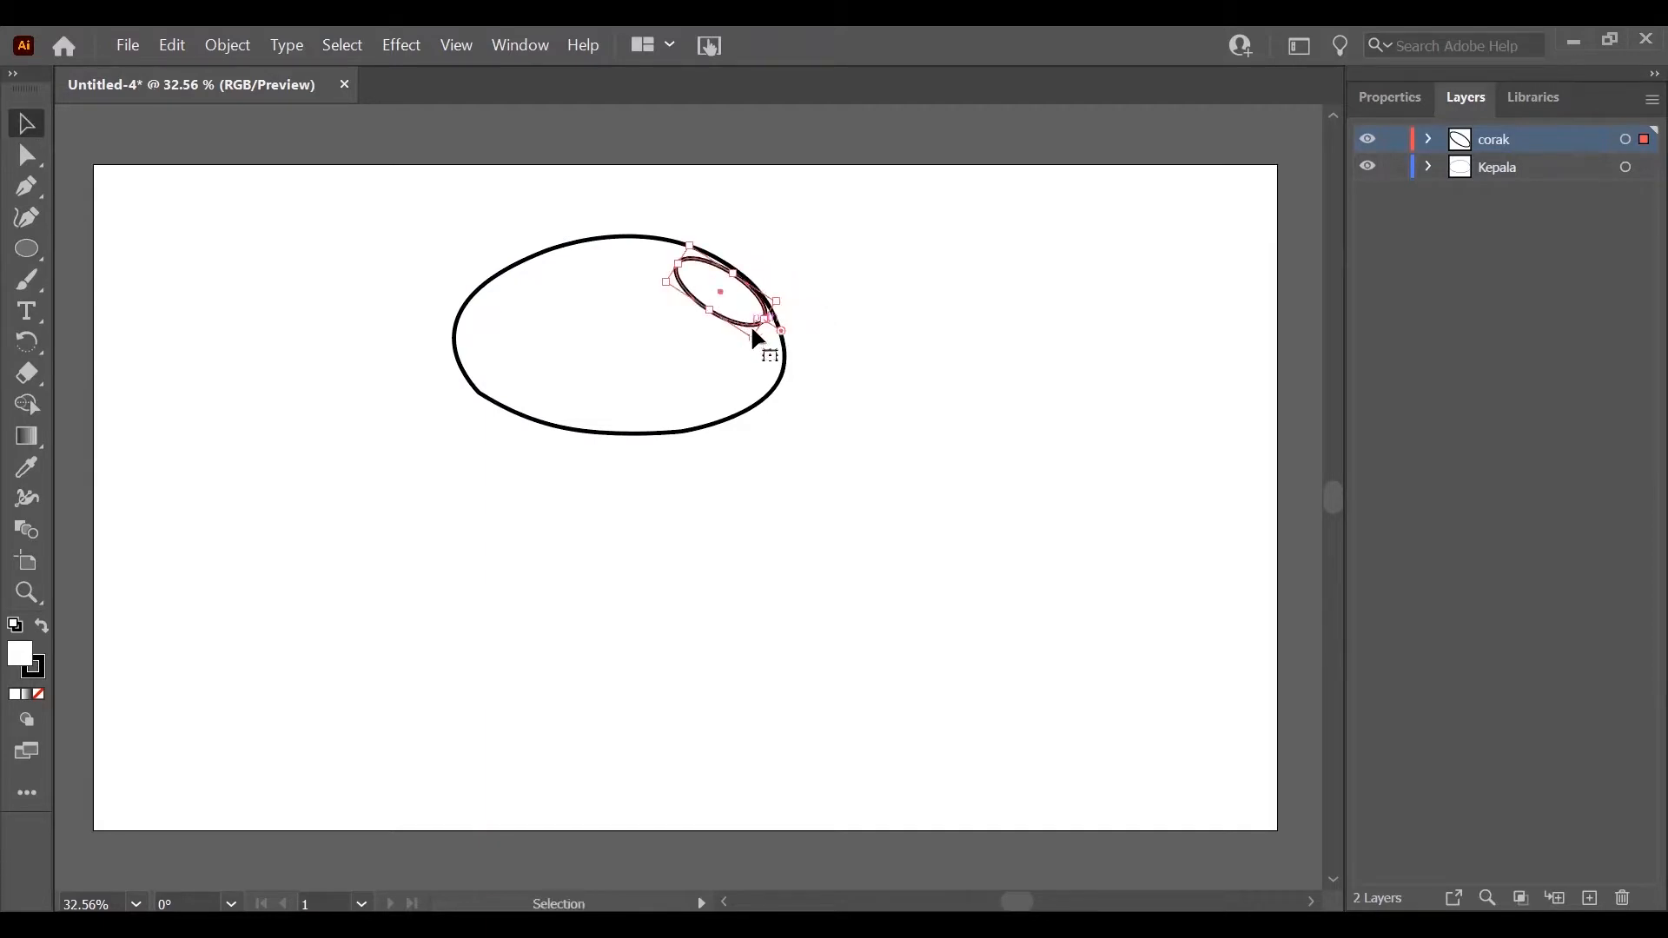
left_click(26, 249)
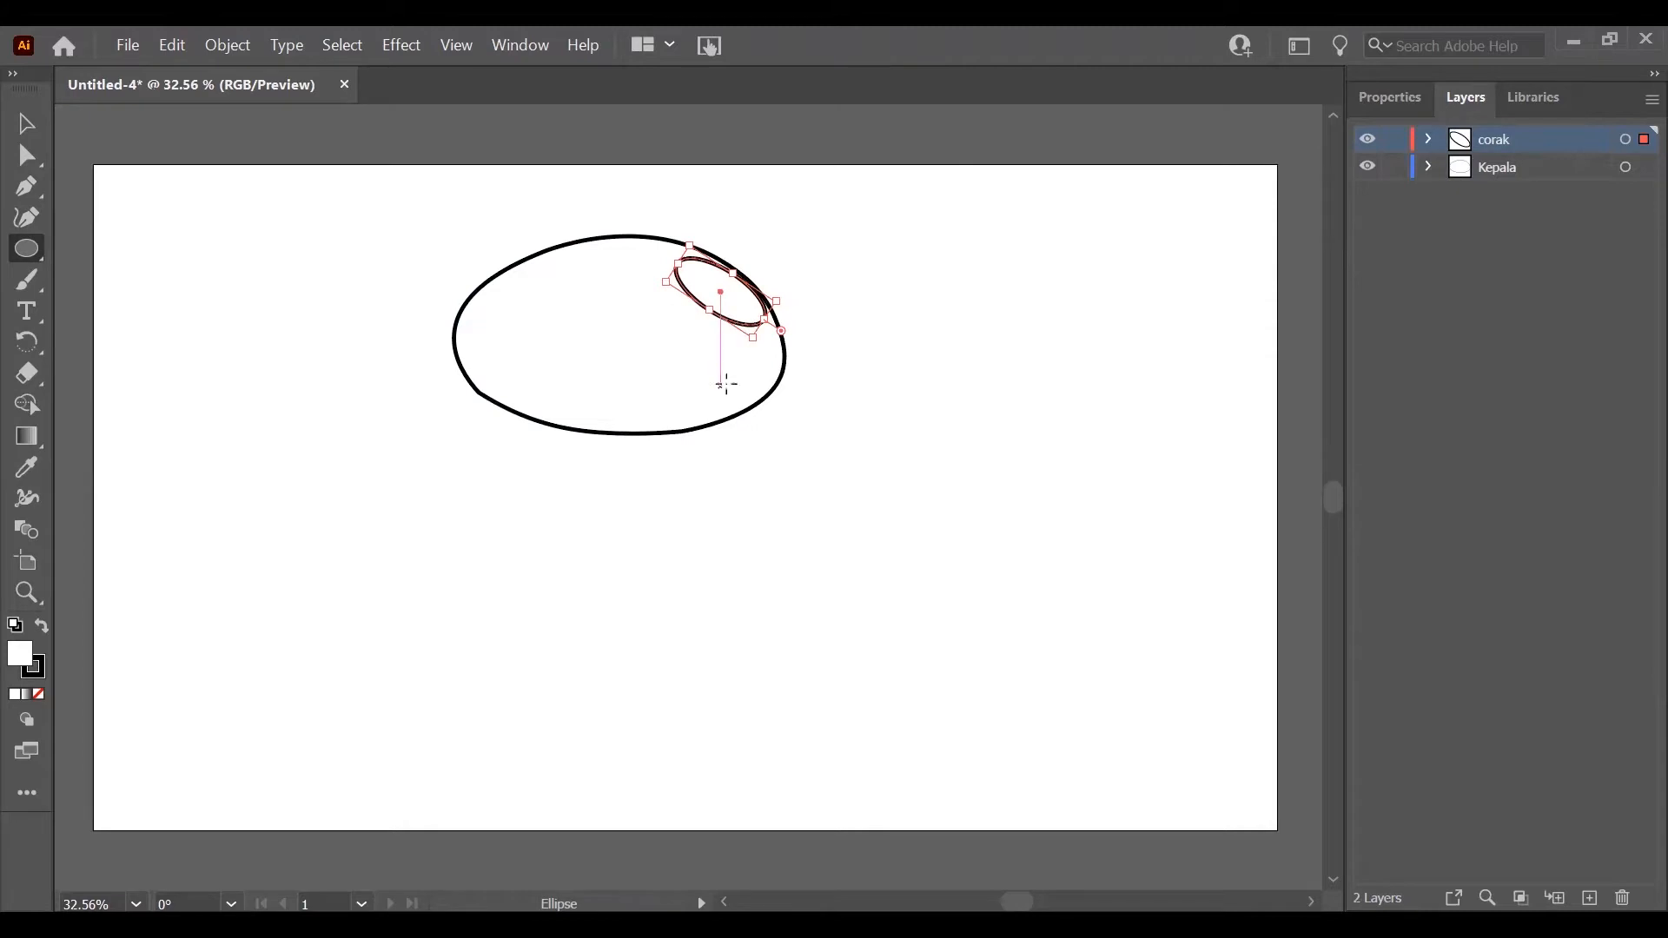
left_click_drag(725, 359, 769, 402)
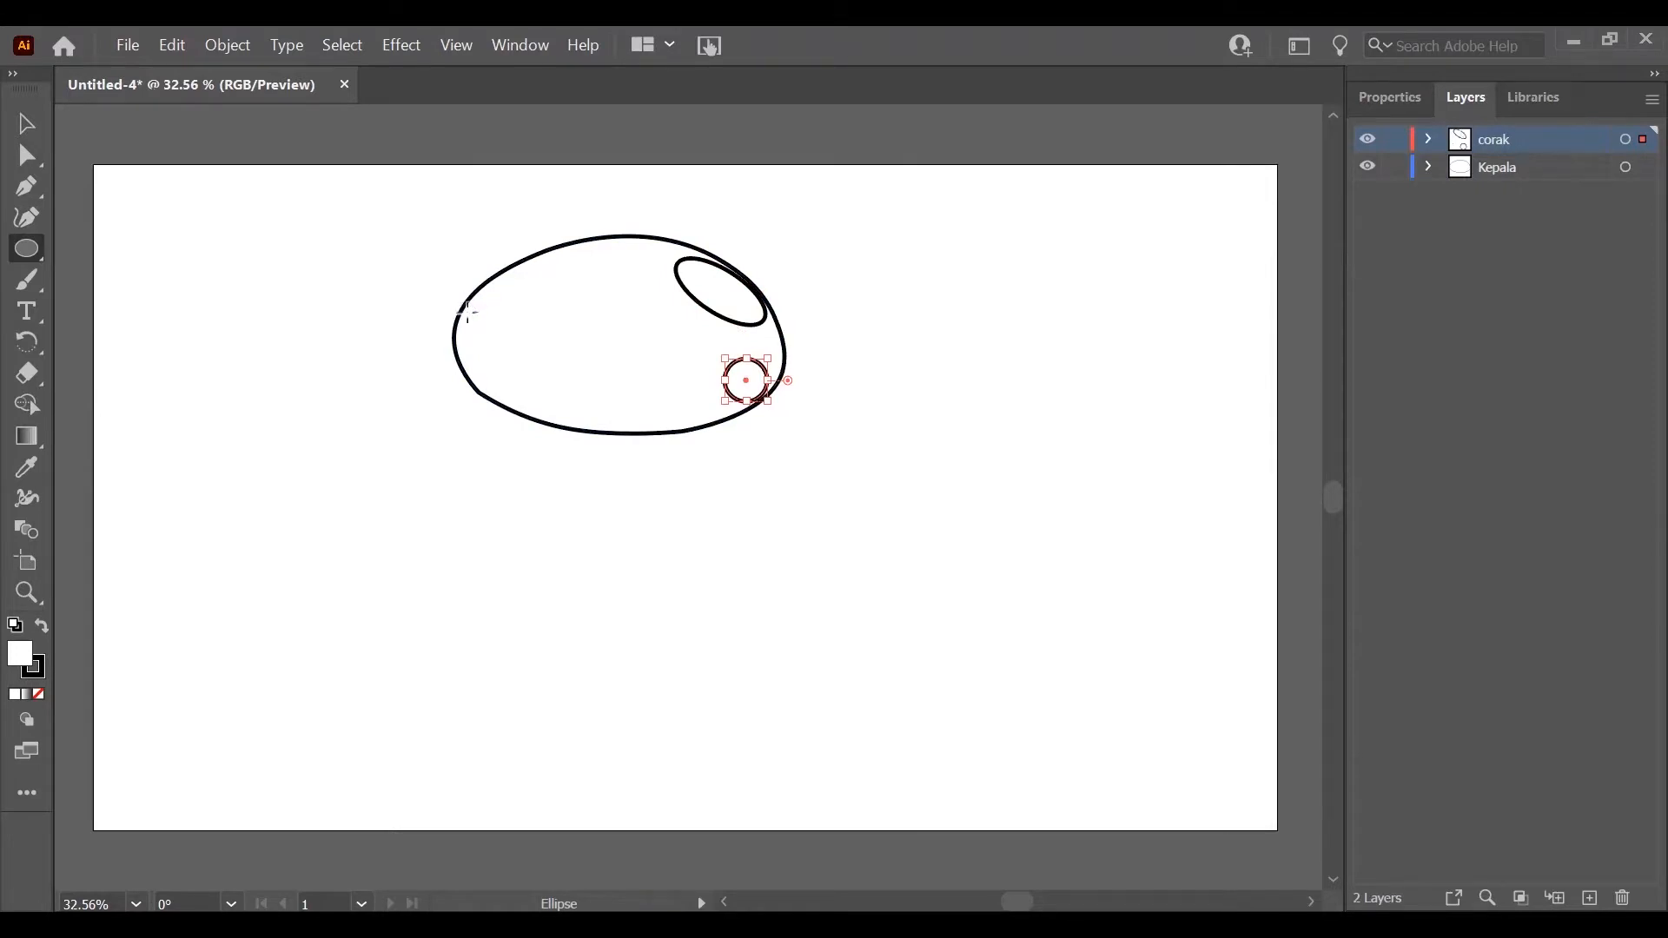
Step: Draw an ellipse about 175 x 87 px, tilt it down to the right and place it inside the cap's lower-left edge
left_click_drag(463, 310, 570, 255)
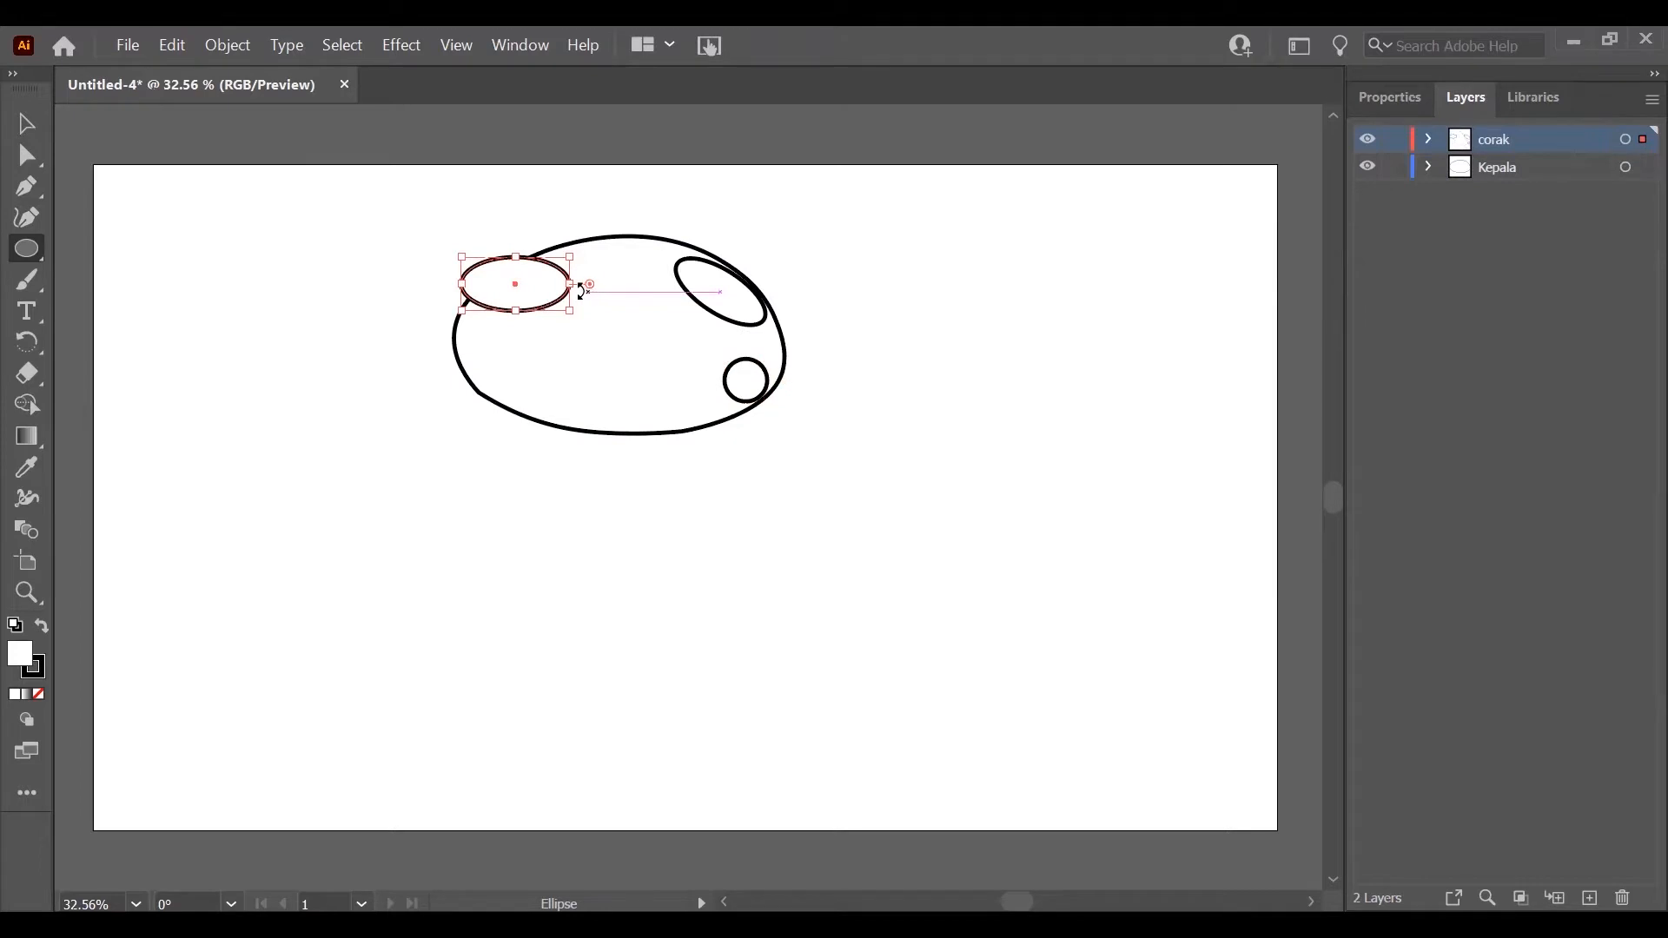
left_click_drag(580, 296, 567, 325)
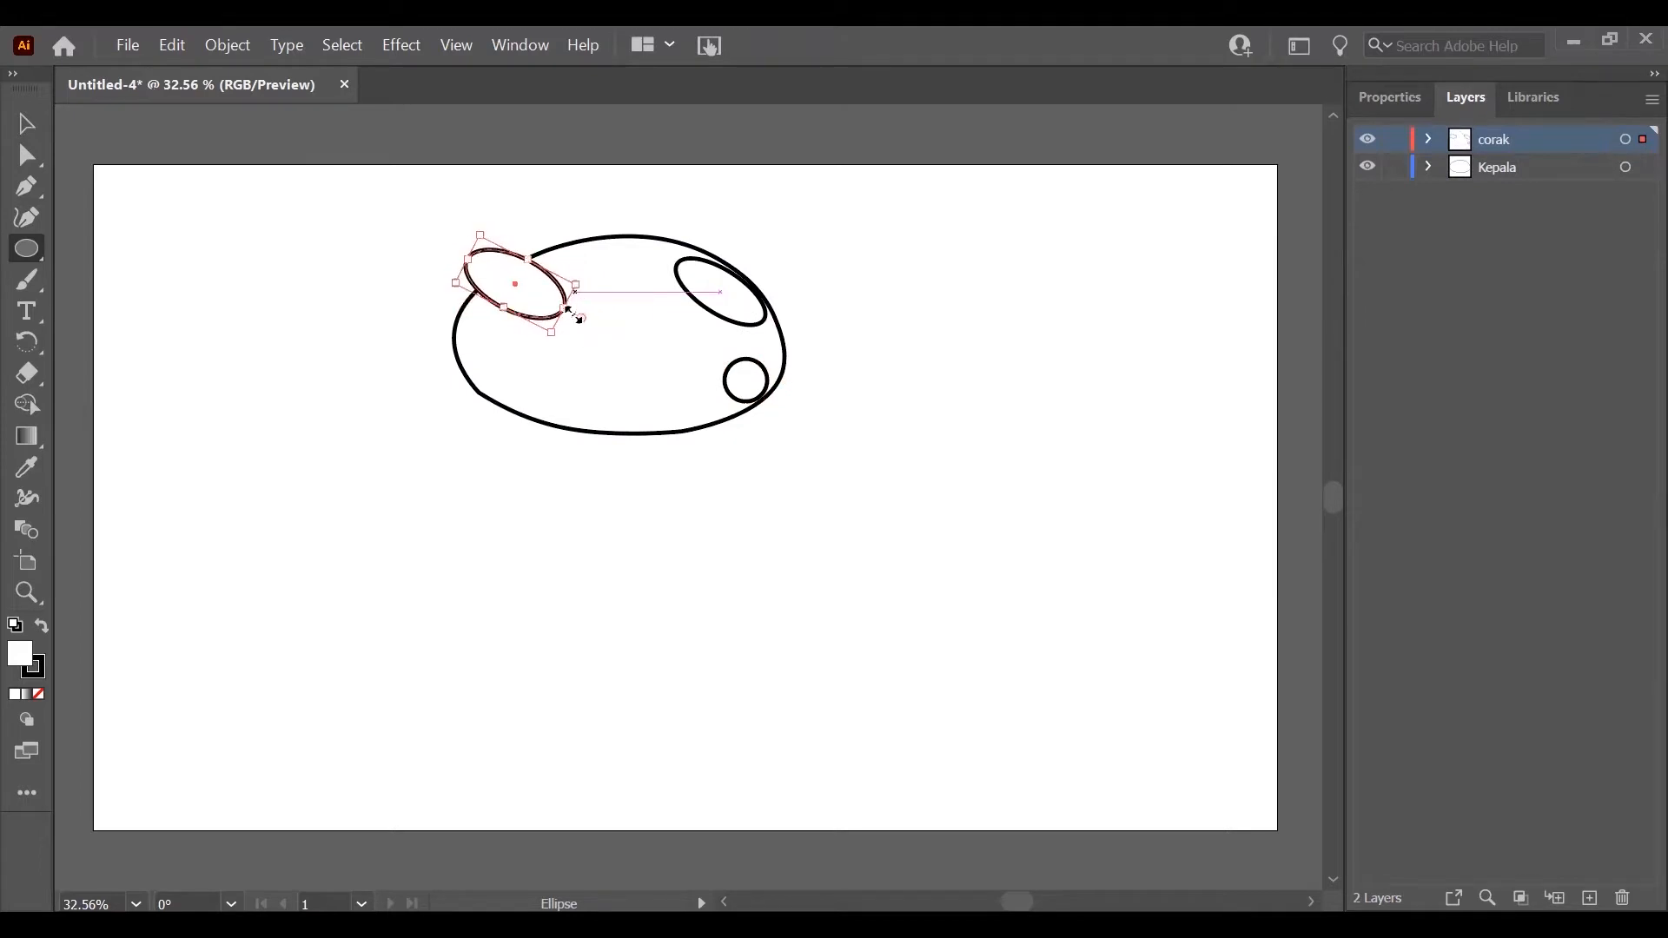
left_click(525, 285)
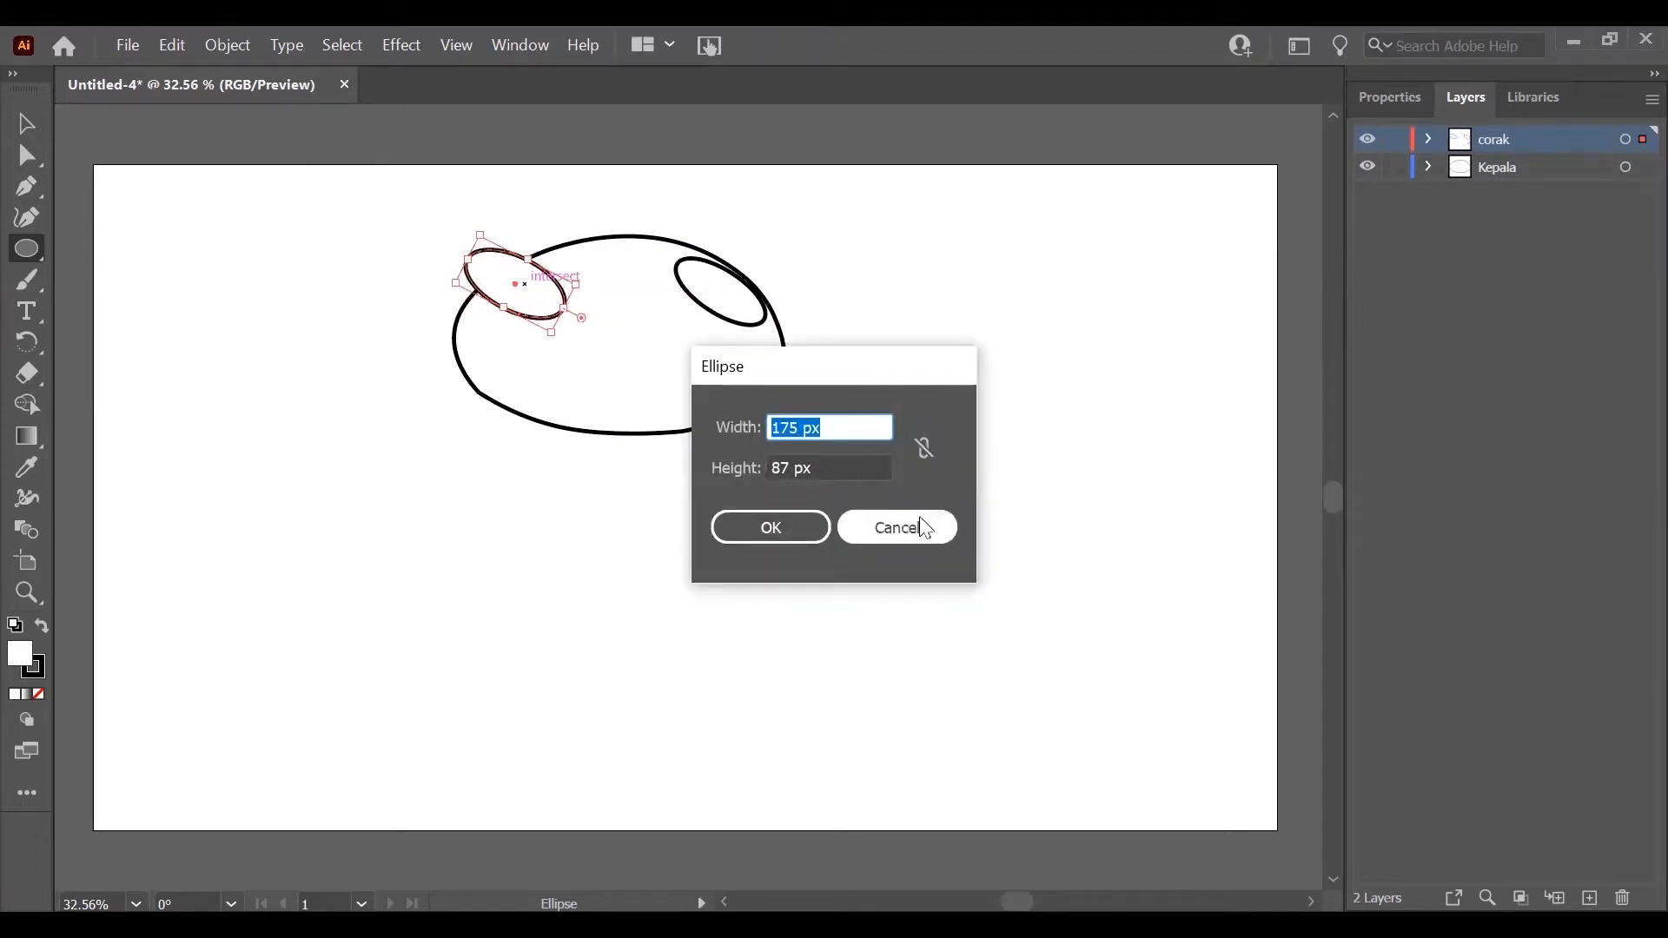
left_click(923, 530)
left_click(26, 123)
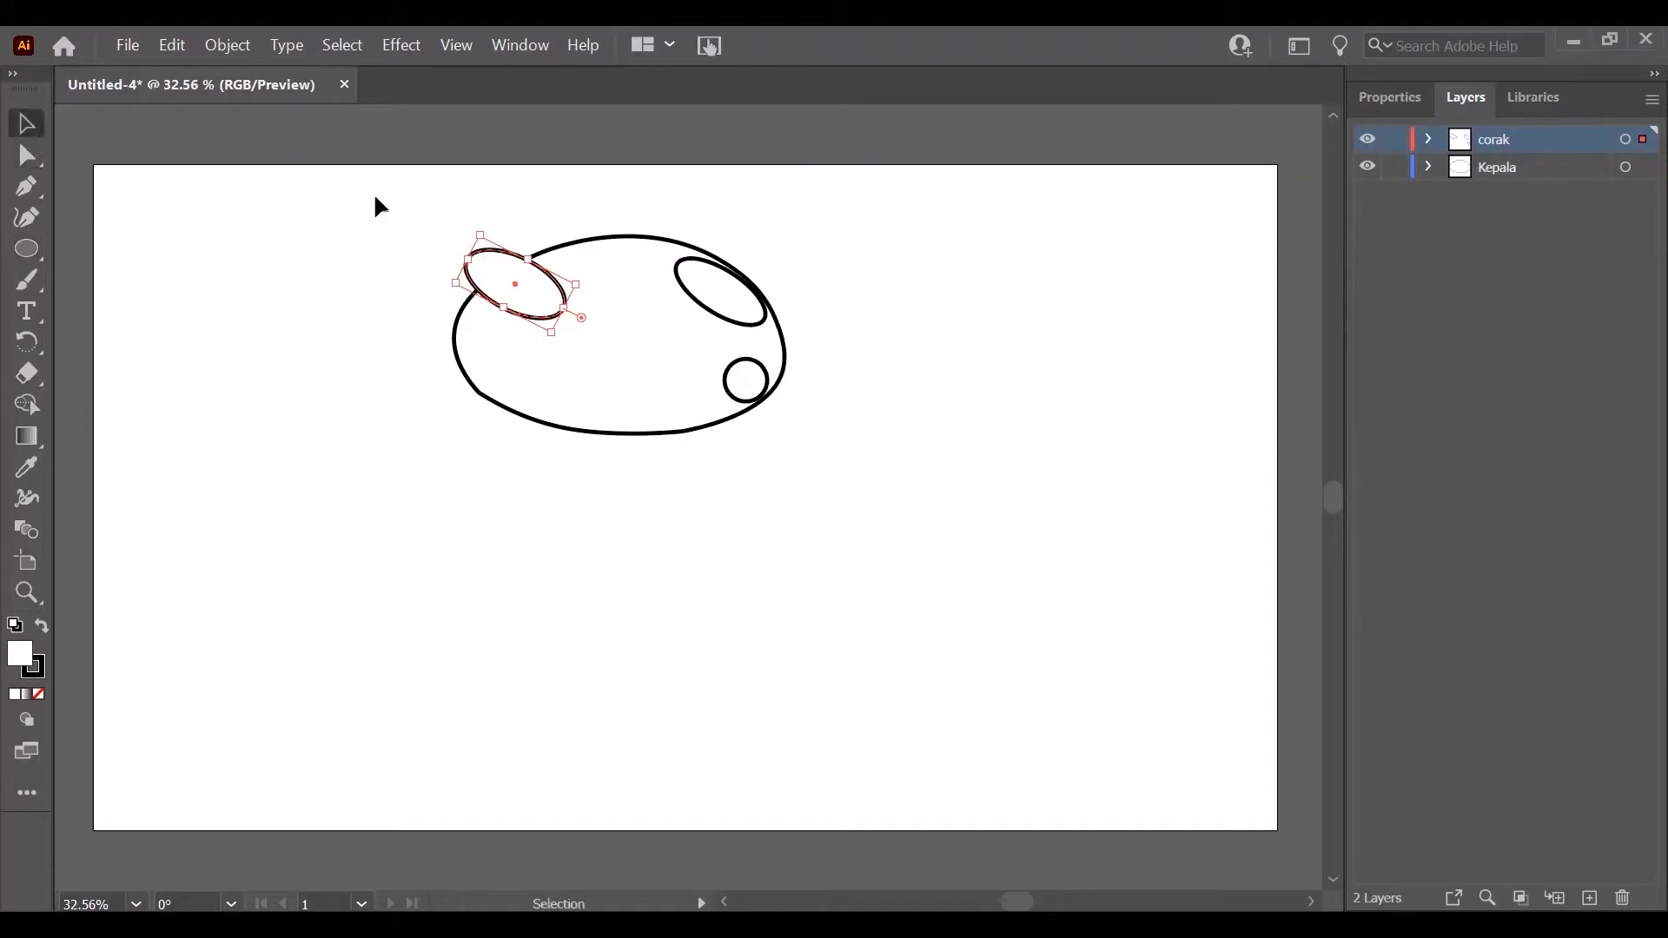
left_click_drag(523, 358, 512, 374)
Step: Draw two small round spots in the middle of the cap, one left of centre and one near the lower edge
left_click(27, 251)
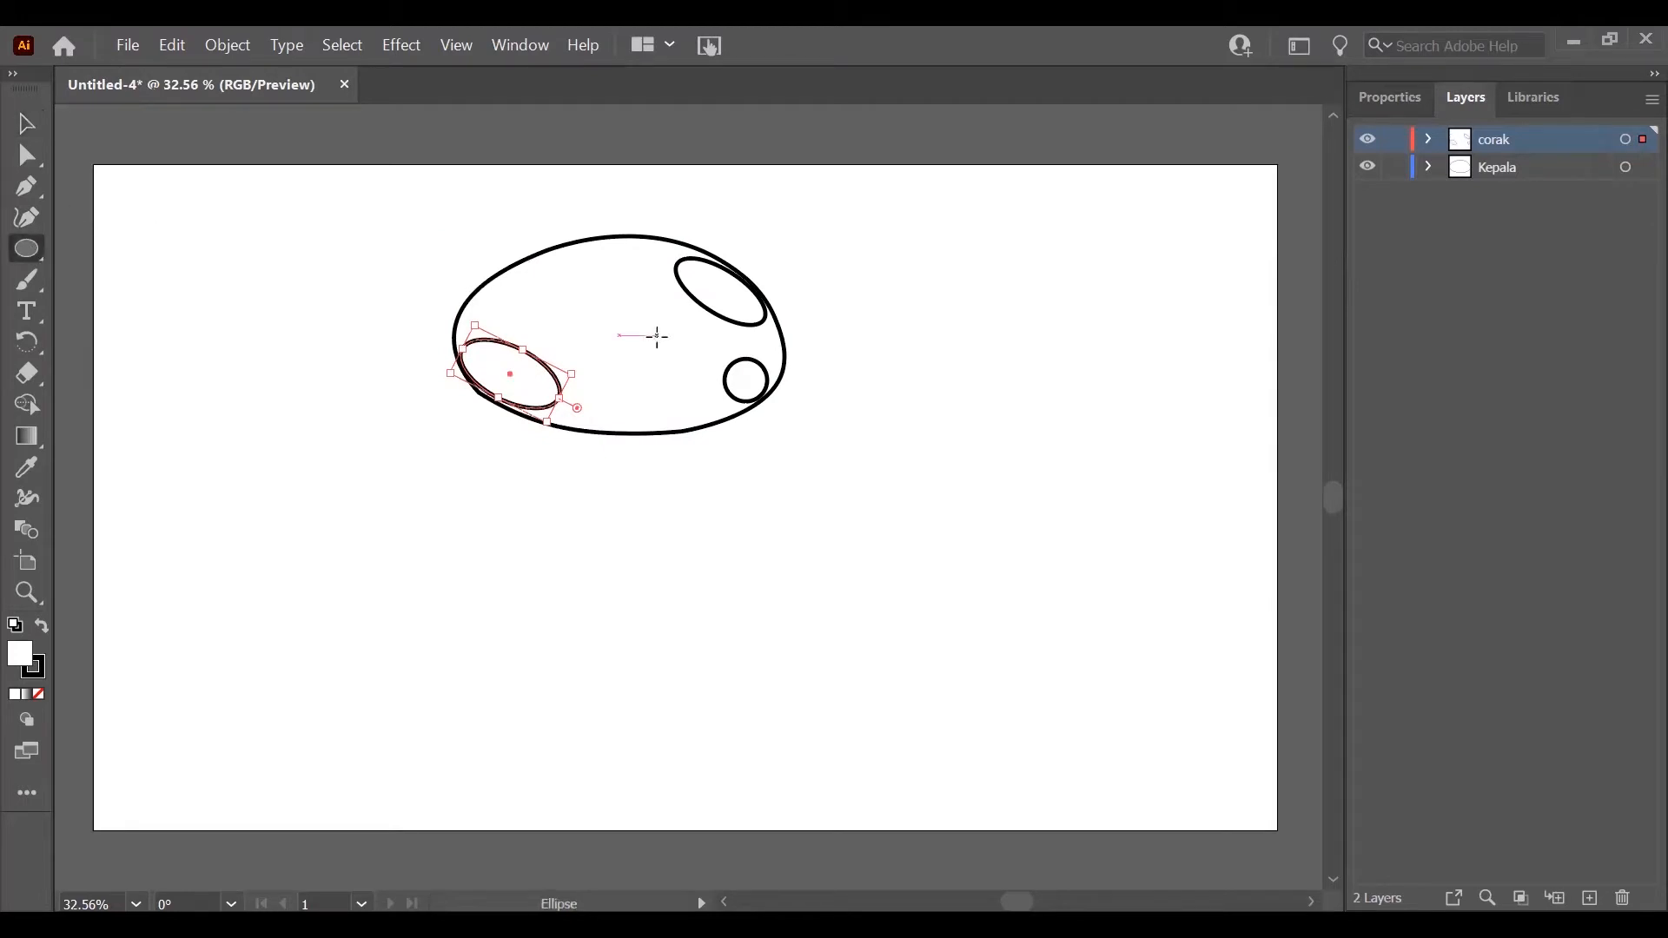
left_click_drag(551, 277, 651, 405)
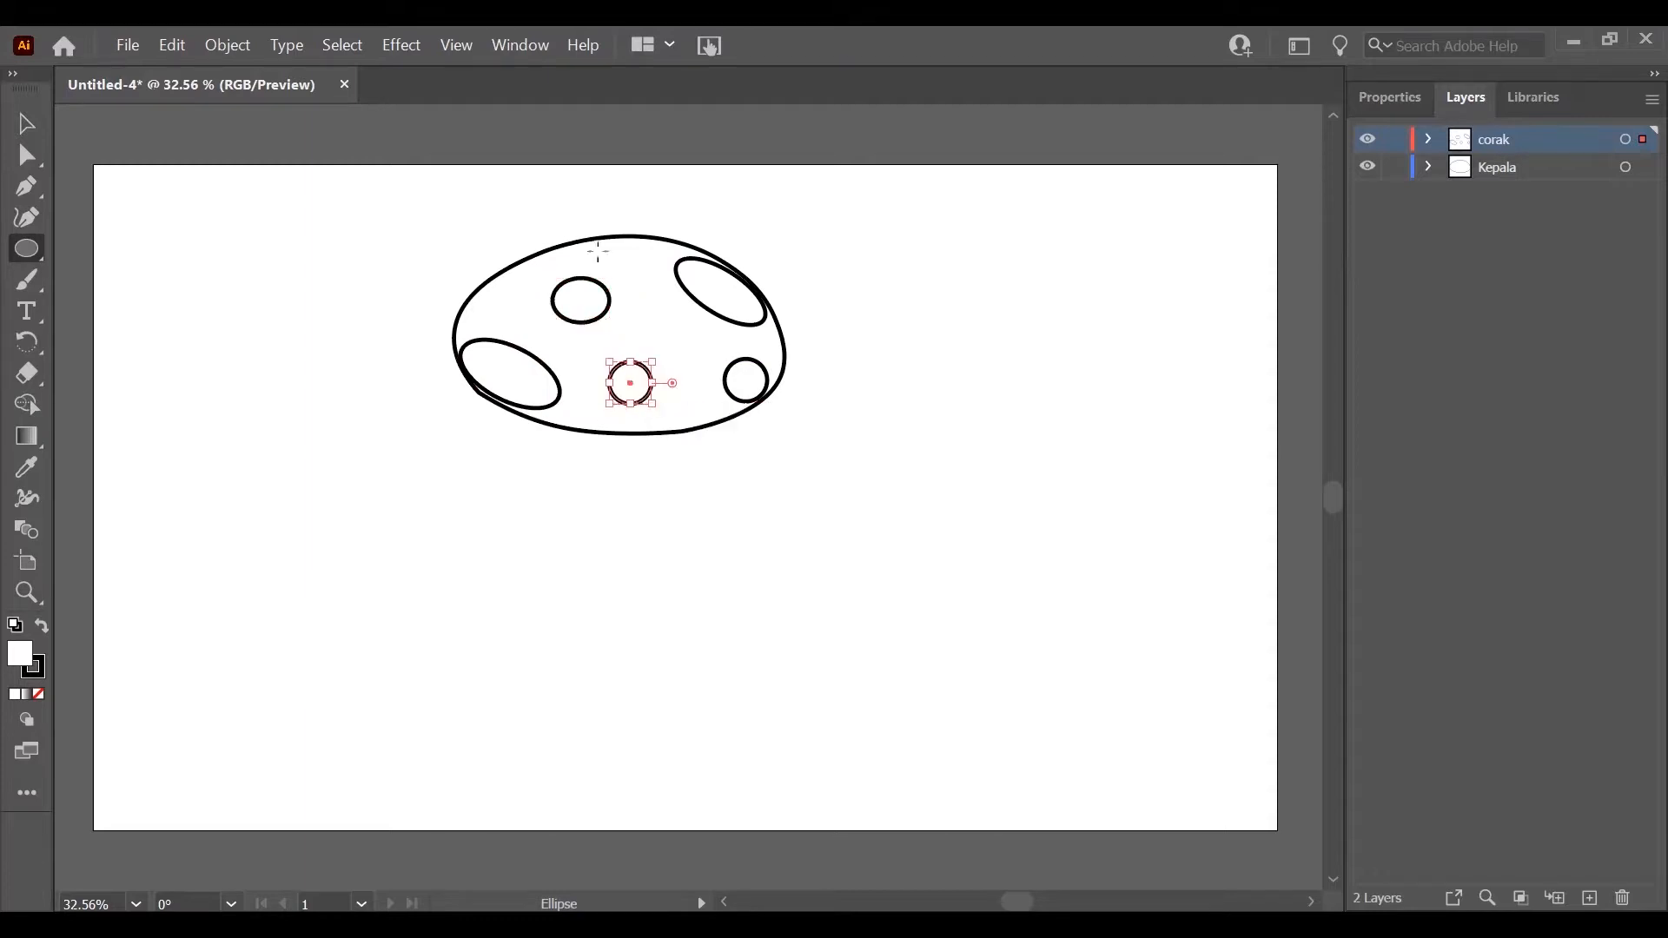
Step: Draw a small round spot just inside the cap's top edge
left_click_drag(626, 239, 656, 269)
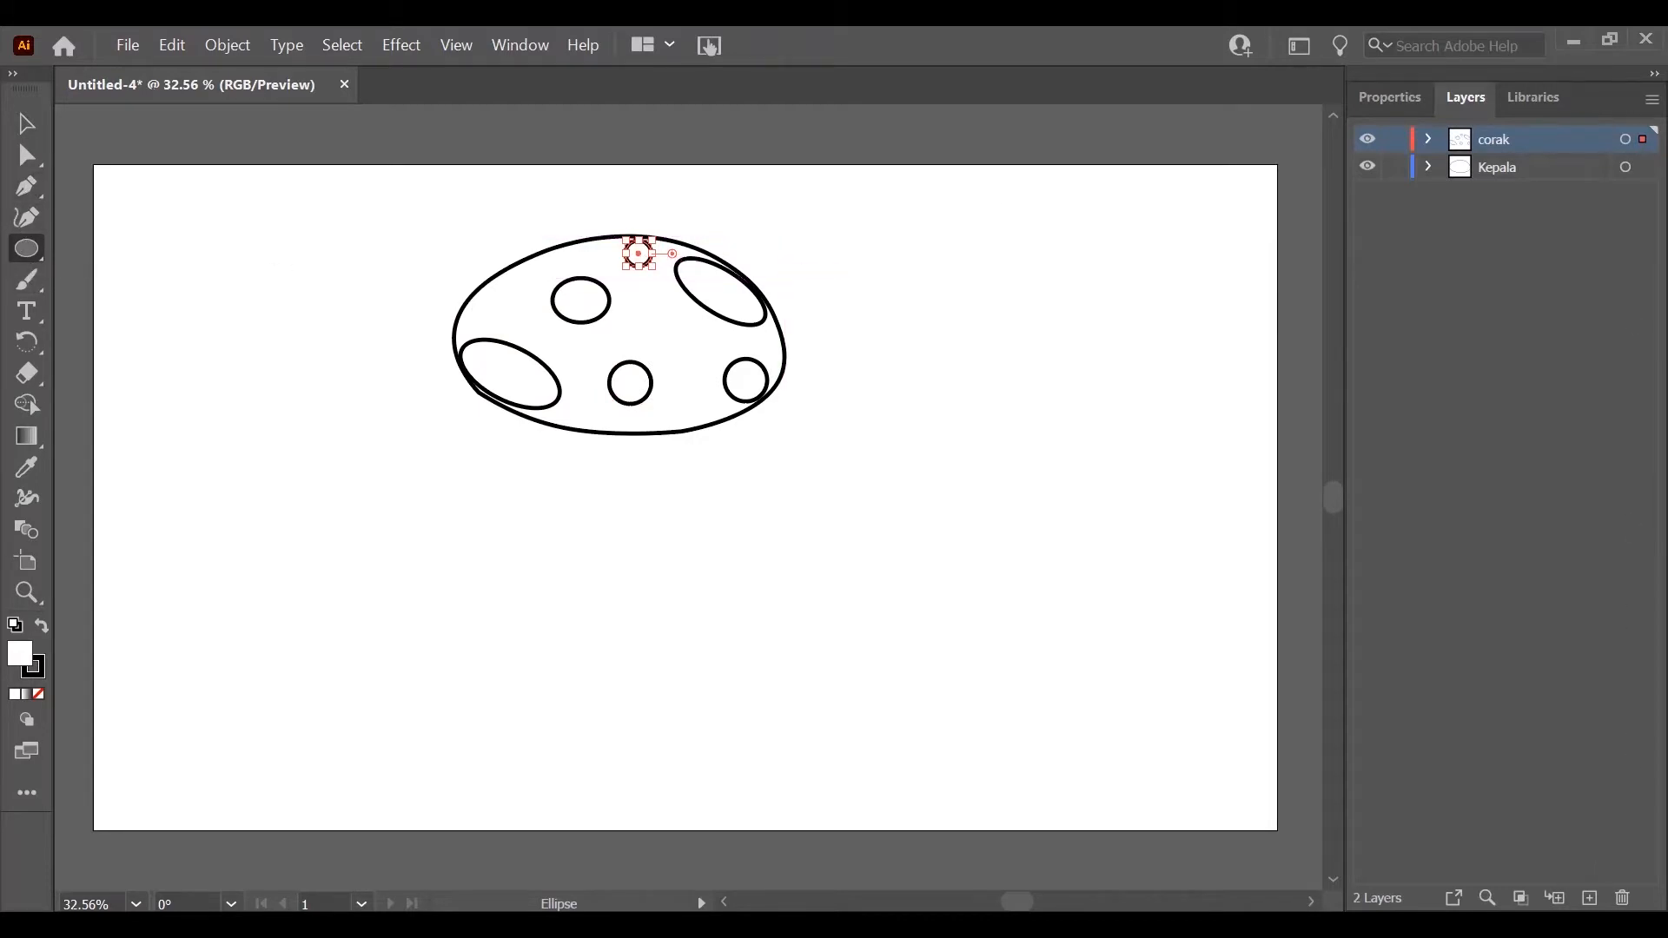
Step: Add a new layer above corak, name it Badan, and clear the selection on the artboard
left_click(1591, 899)
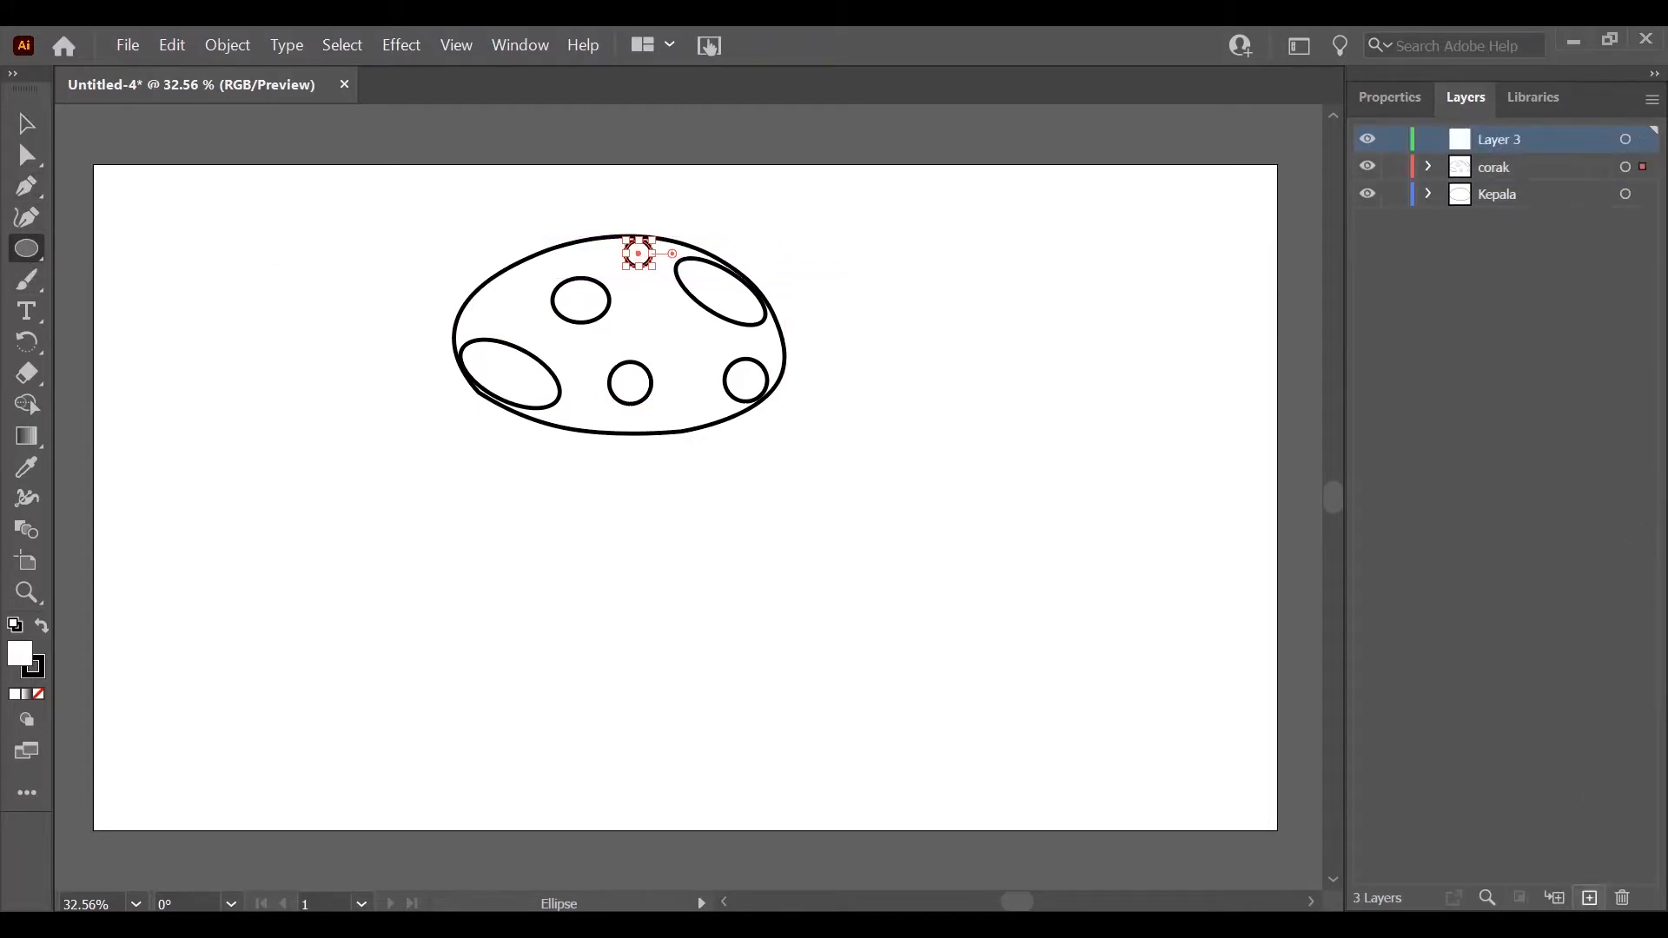
double_click(1511, 141)
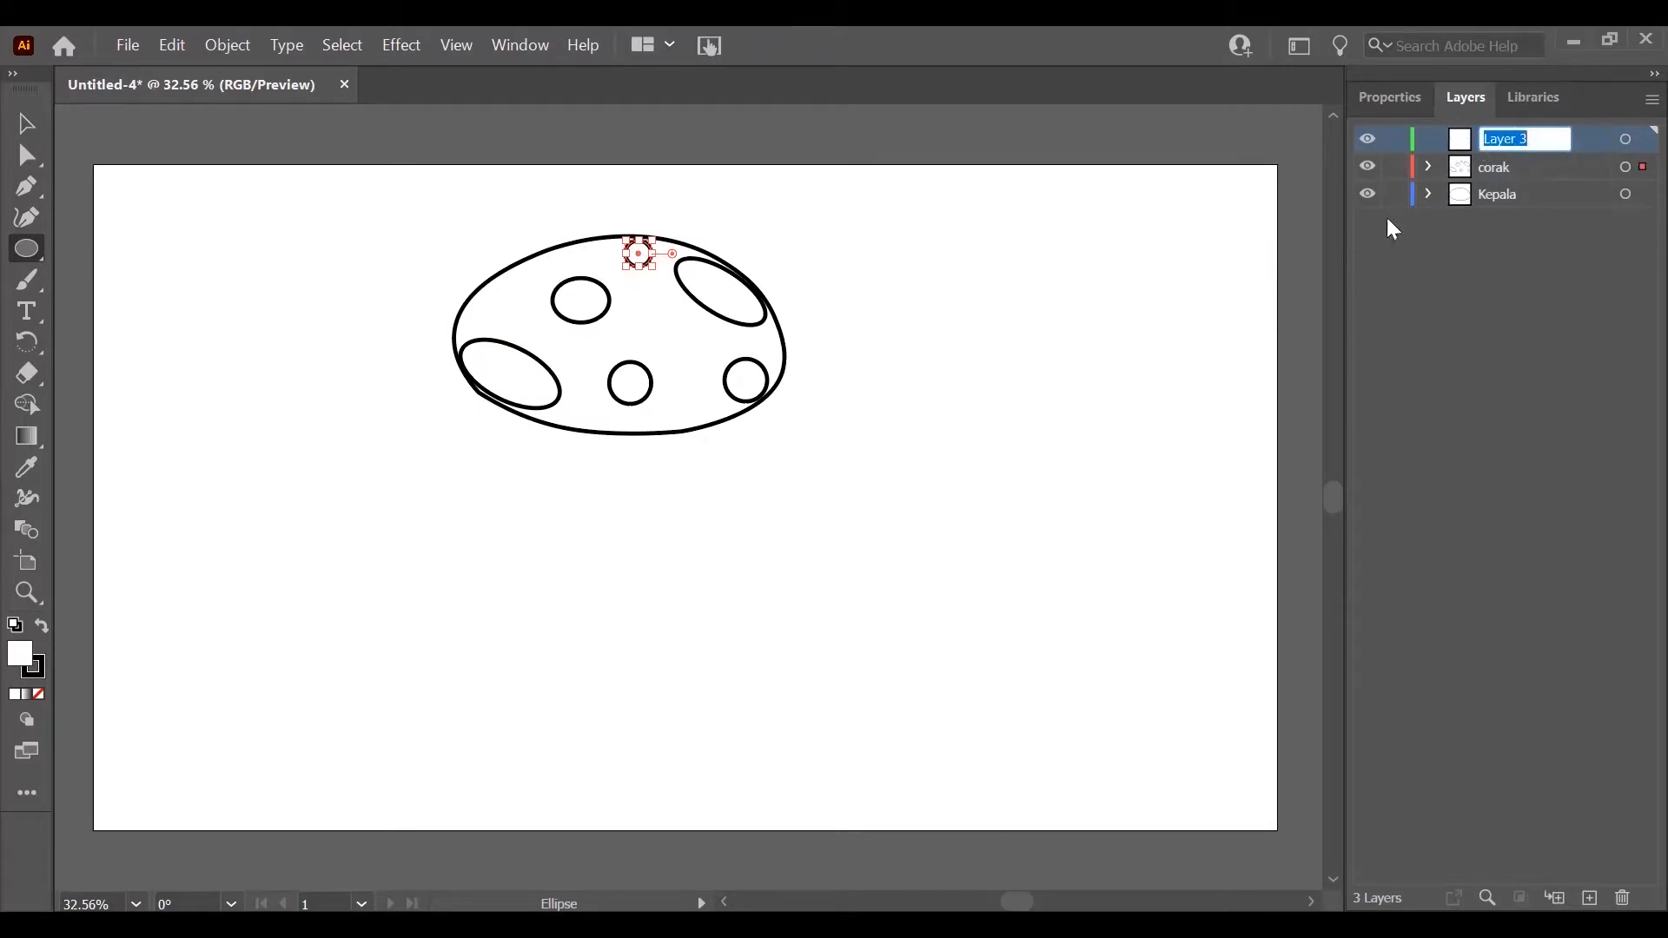
type("Badan")
key("Return")
left_click(26, 123)
left_click(280, 285)
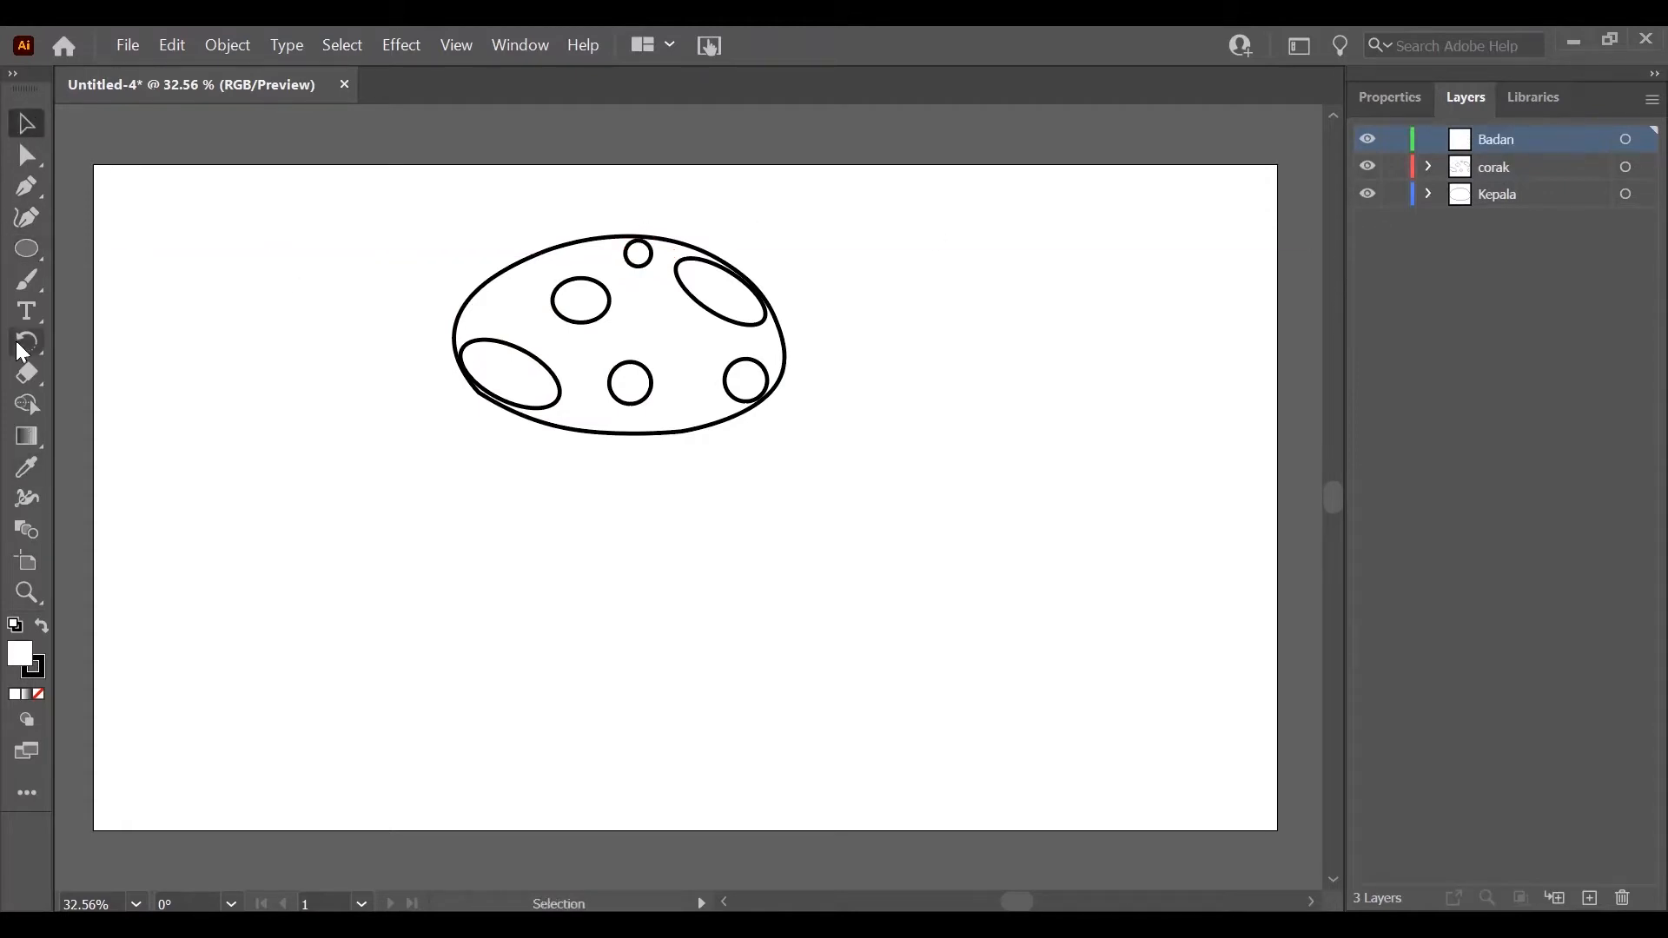
Step: Draw the stem's straight left side down from the cap's lower edge with the Pen tool
left_click(22, 193)
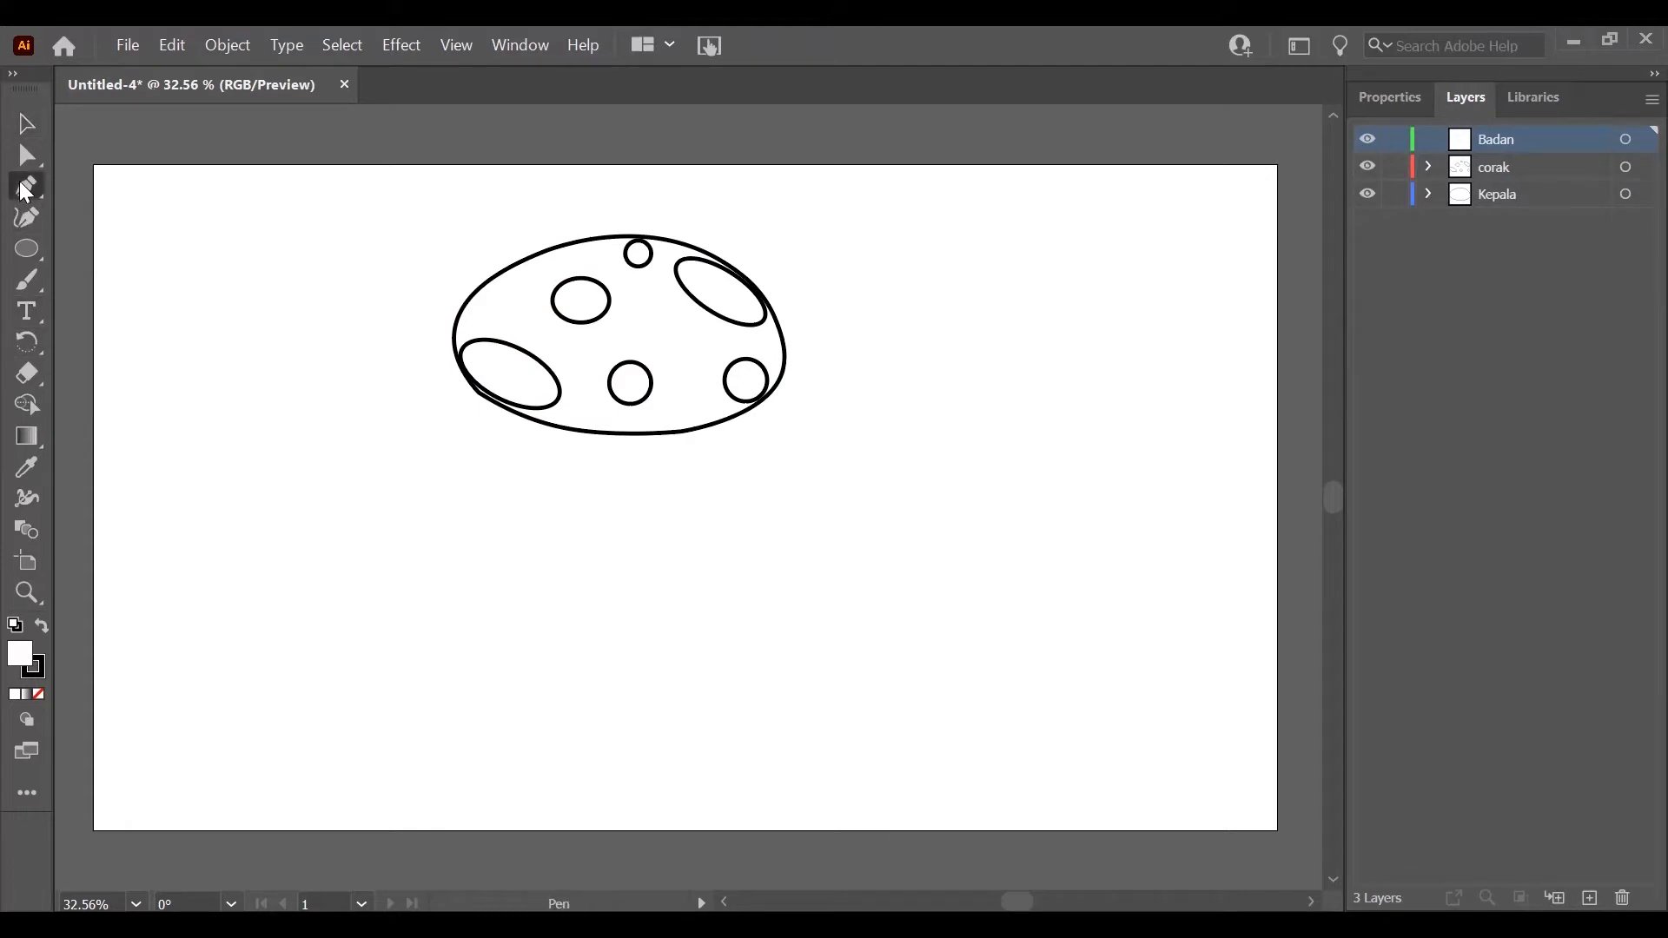
left_click(581, 431)
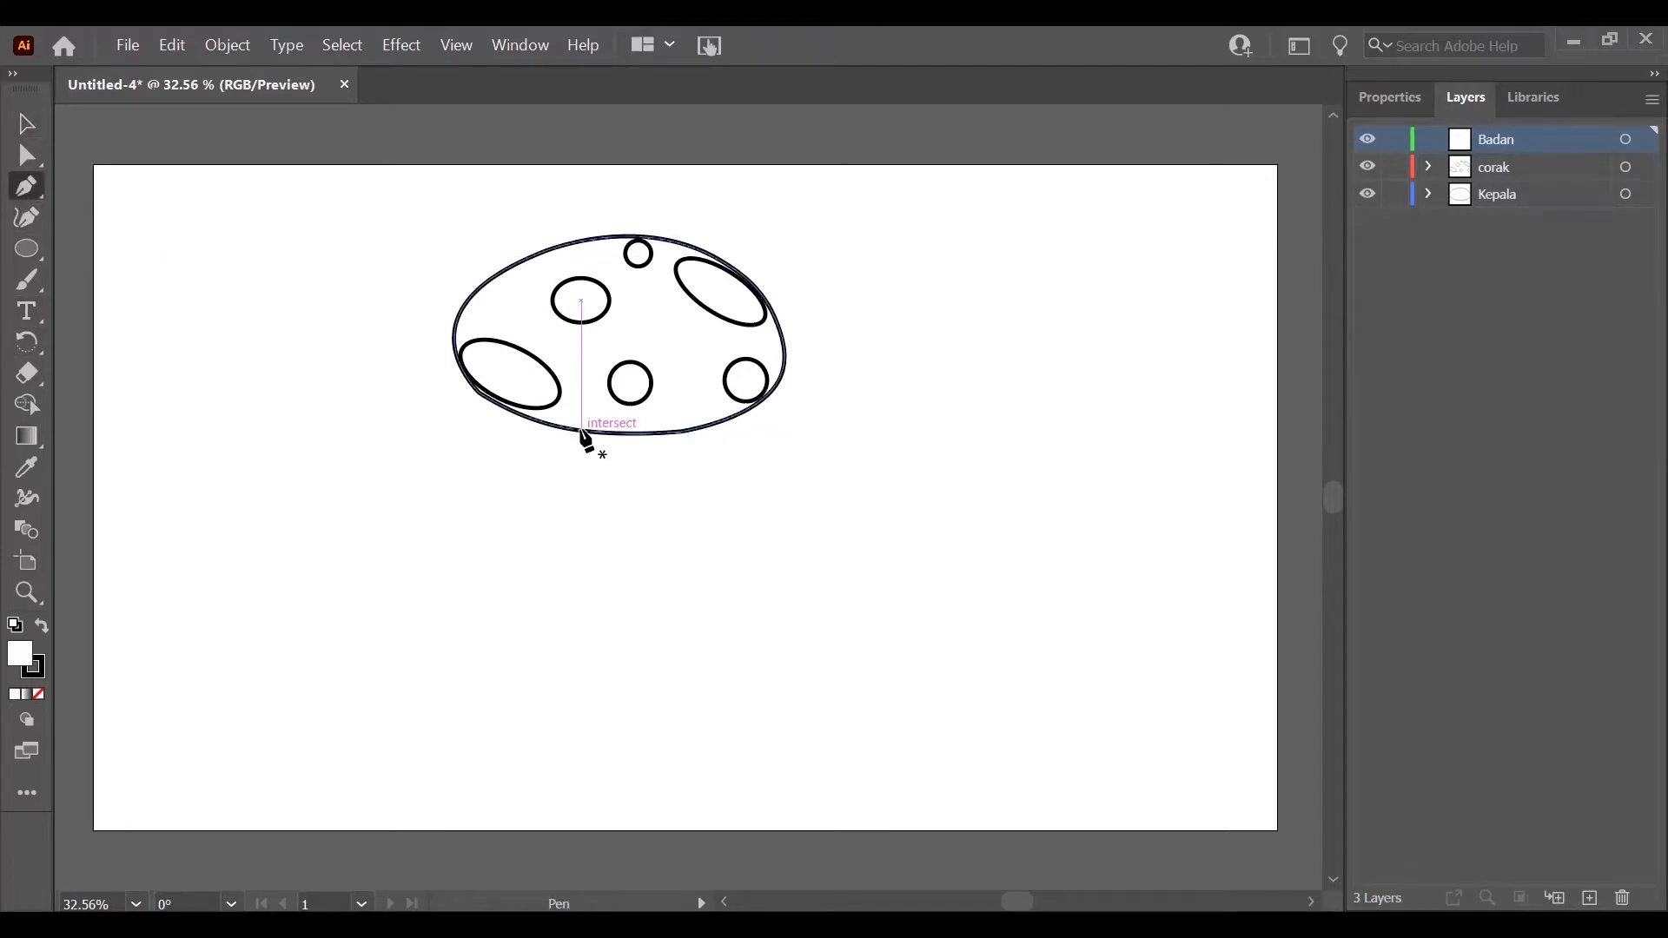
left_click_drag(584, 544, 579, 564)
left_click(579, 536)
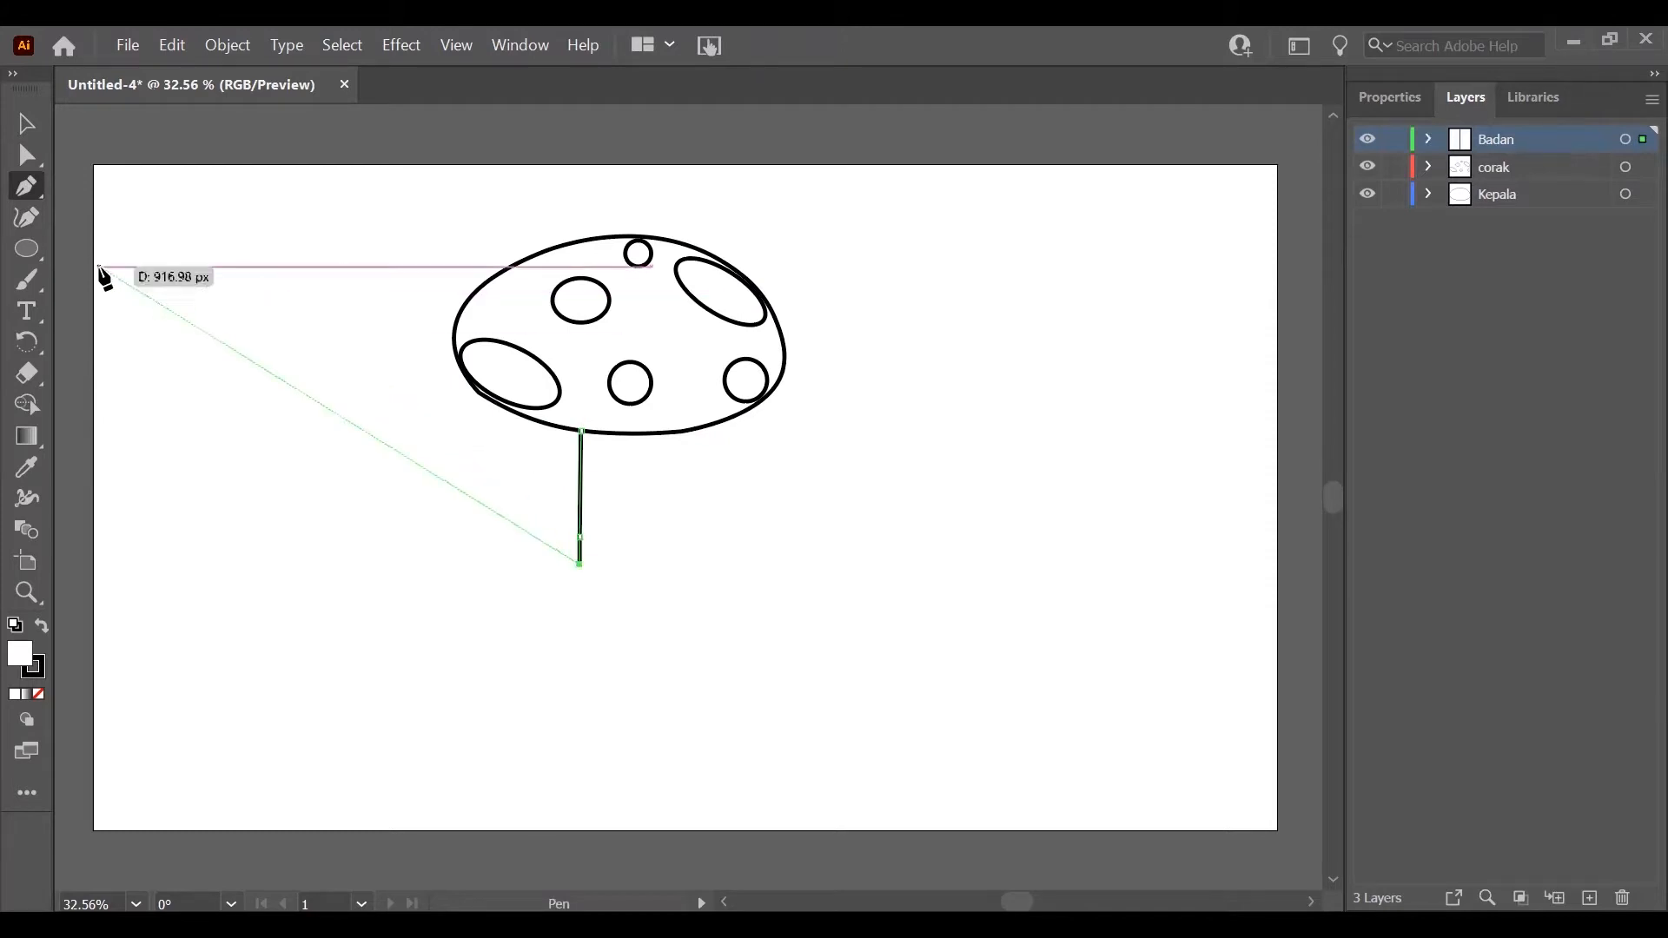
Step: Continue the path with the Curvature tool, rounding the stem's base to the right and starting up its right side
left_click(27, 218)
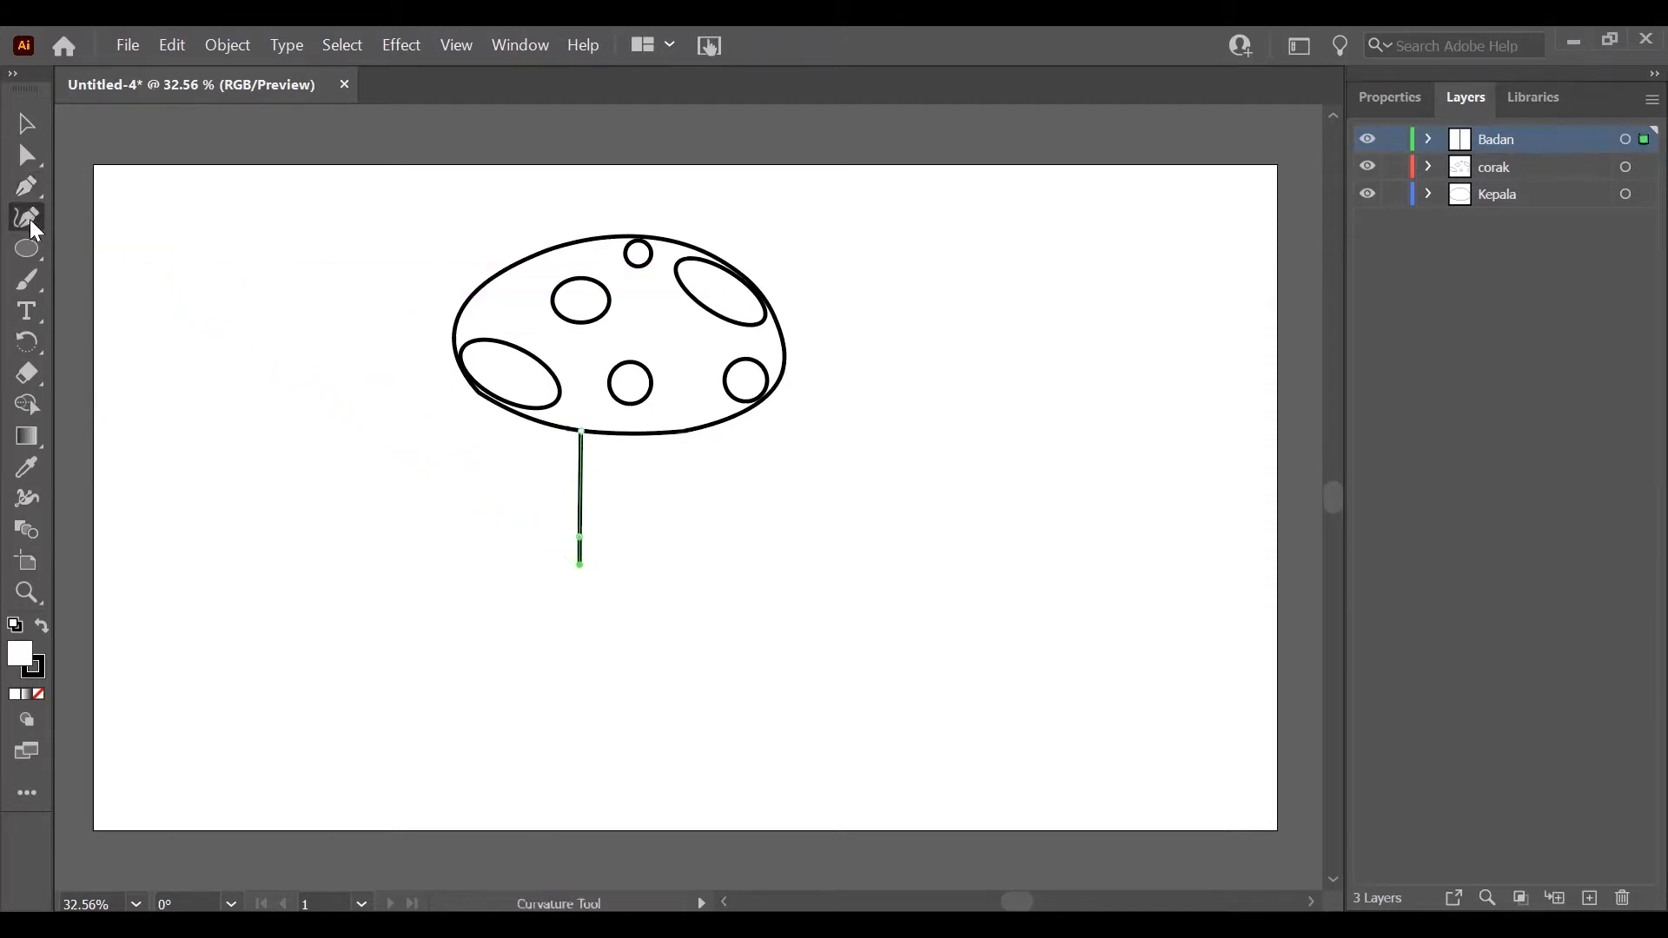
left_click(690, 590)
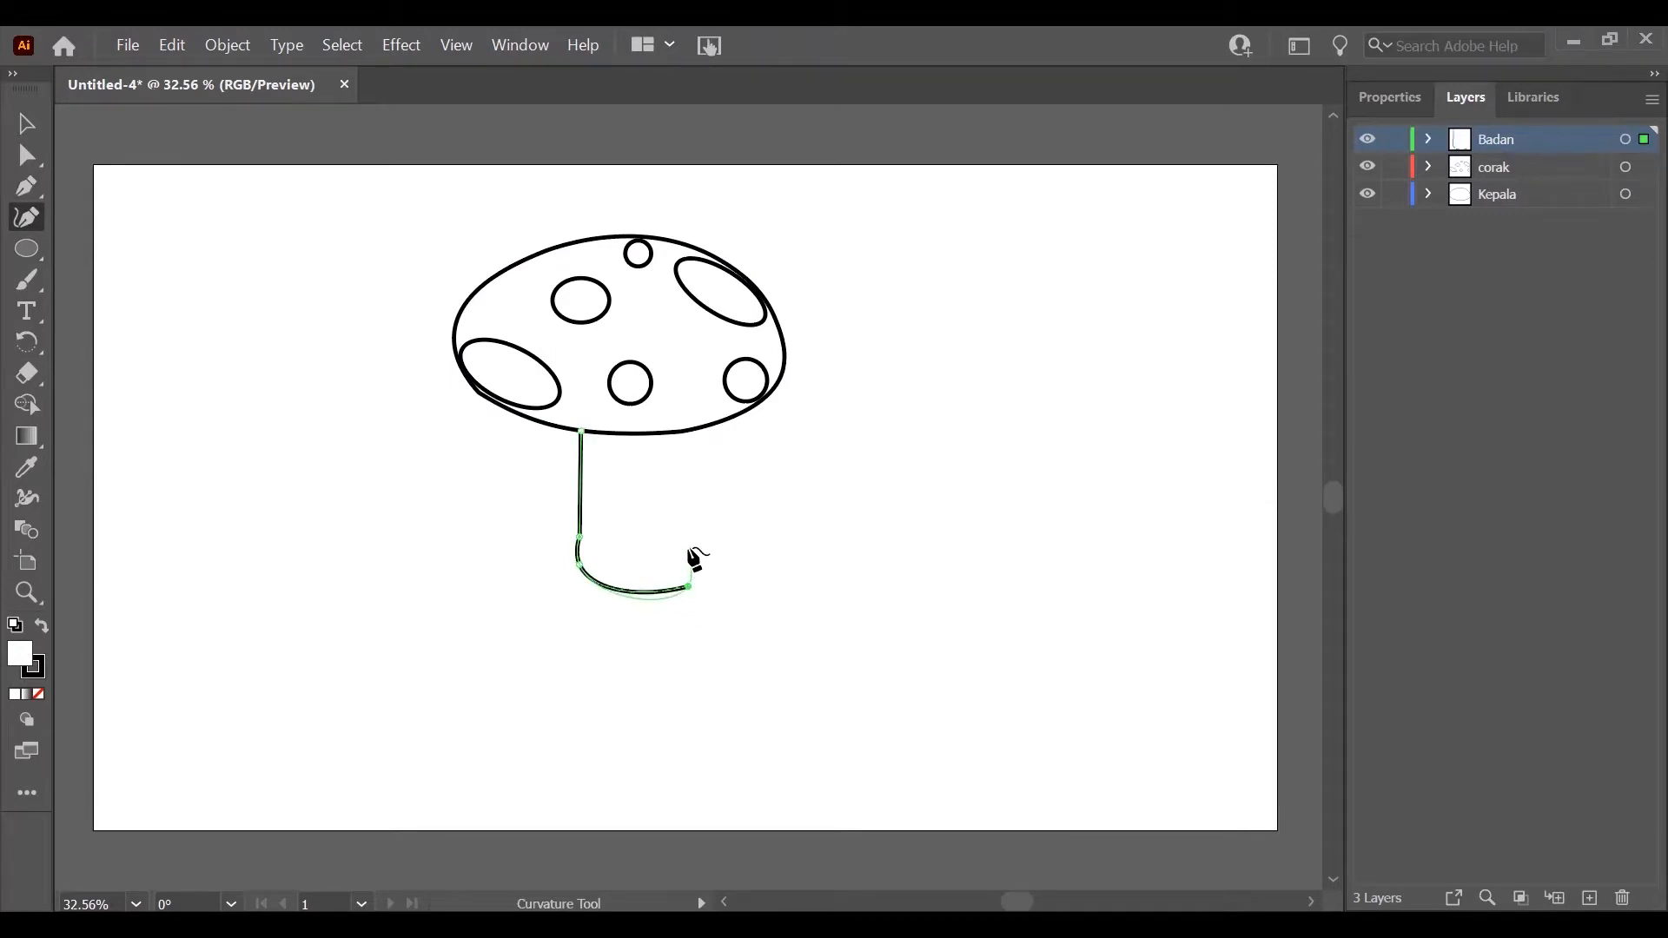
left_click(681, 557)
left_click(669, 533)
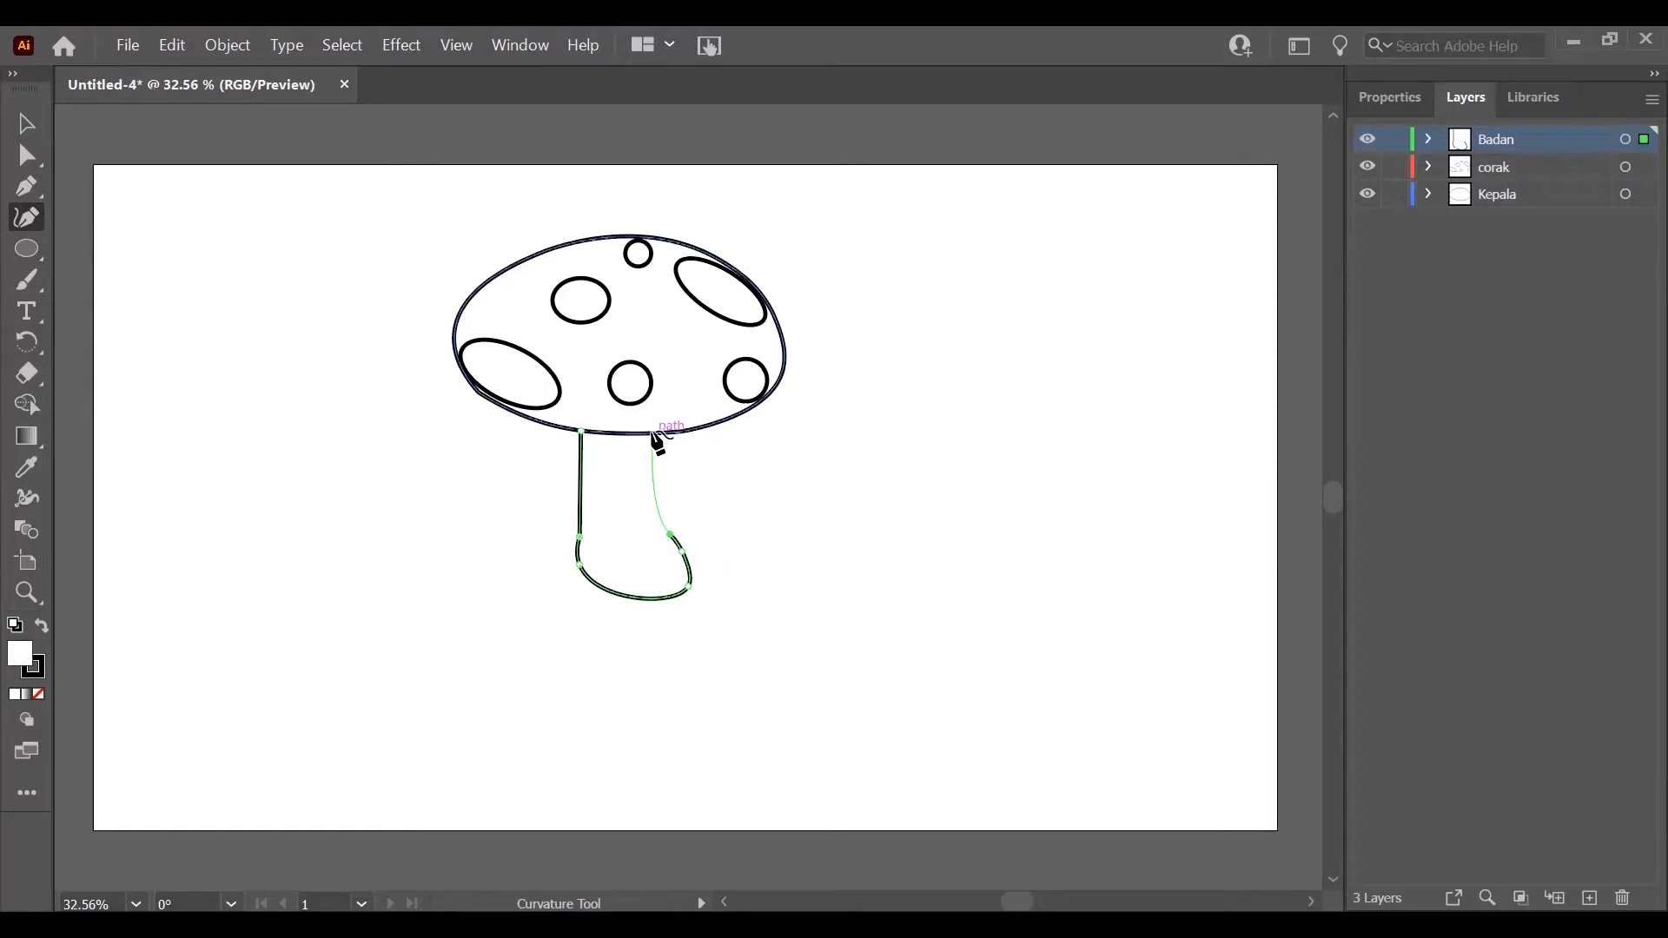
key("Escape")
left_click(653, 434)
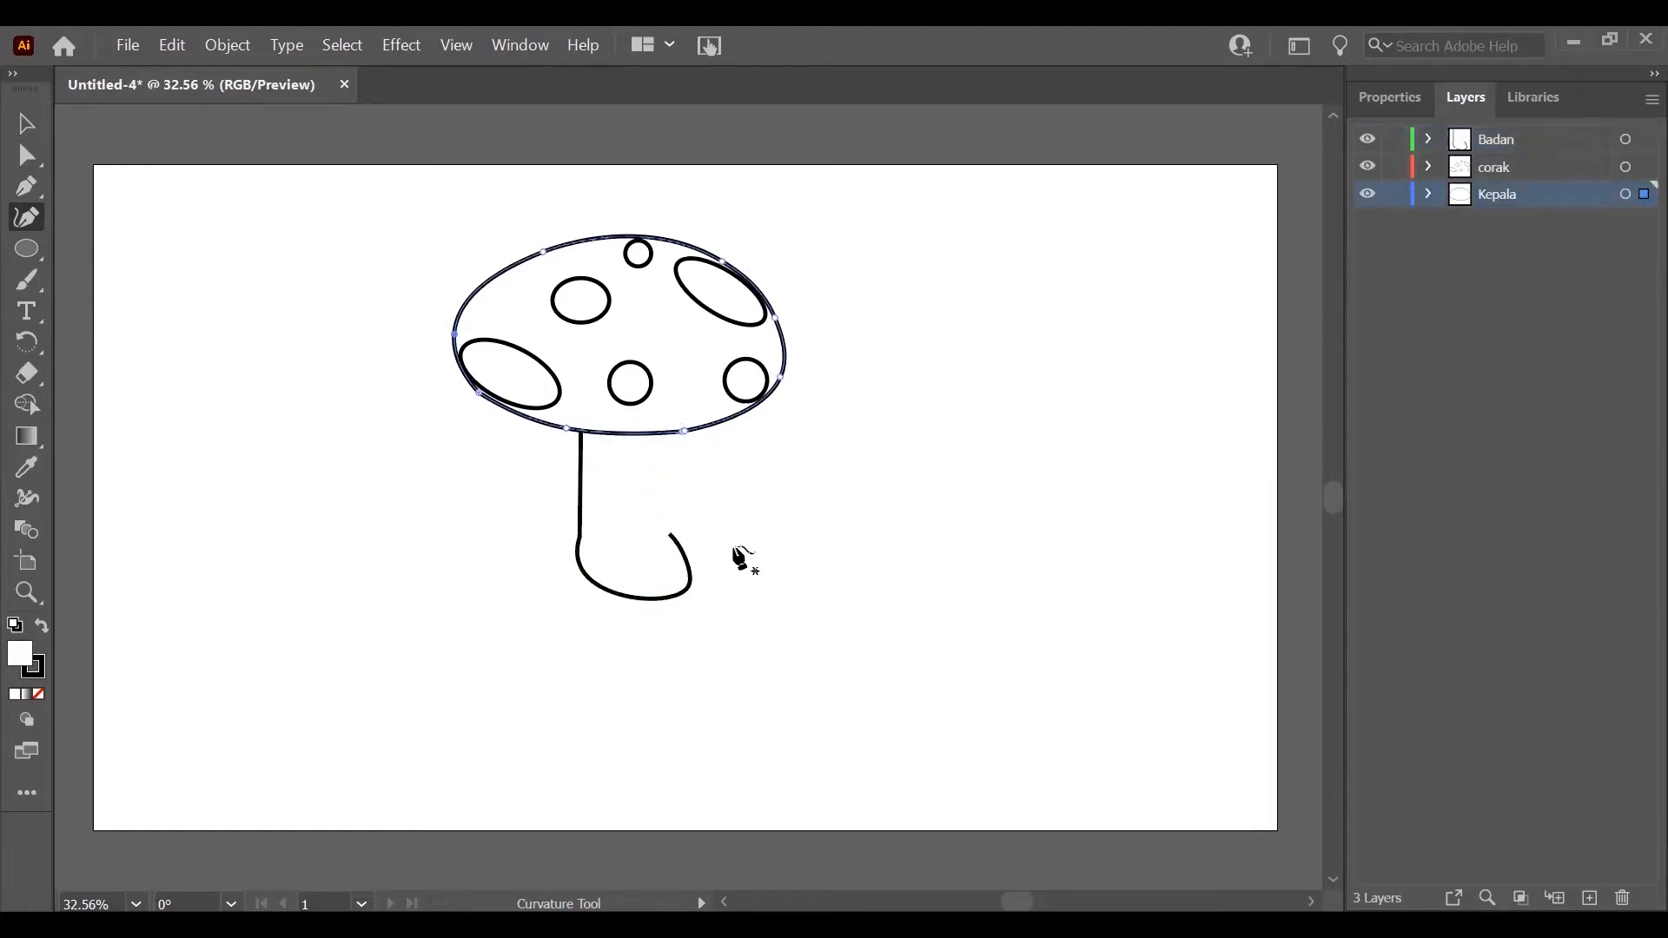
left_click(676, 547)
key("ctrl+z")
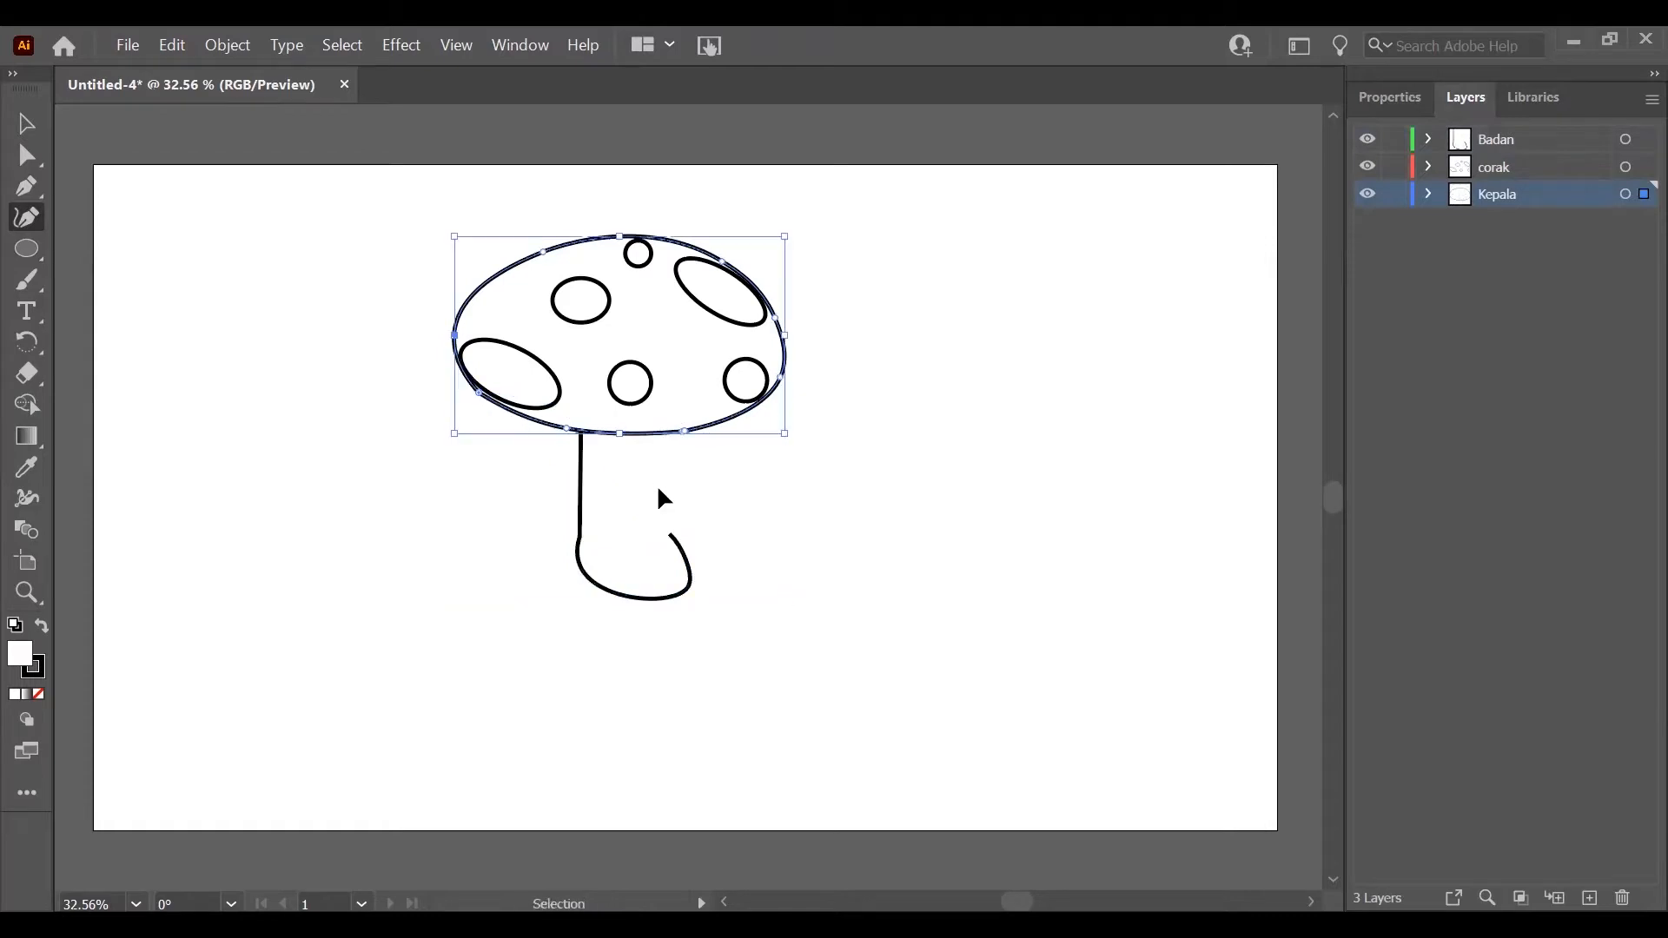
Step: Reselect the stem path and extend its right side upward to meet the cap's lower edge
left_click(672, 537, "ctrl")
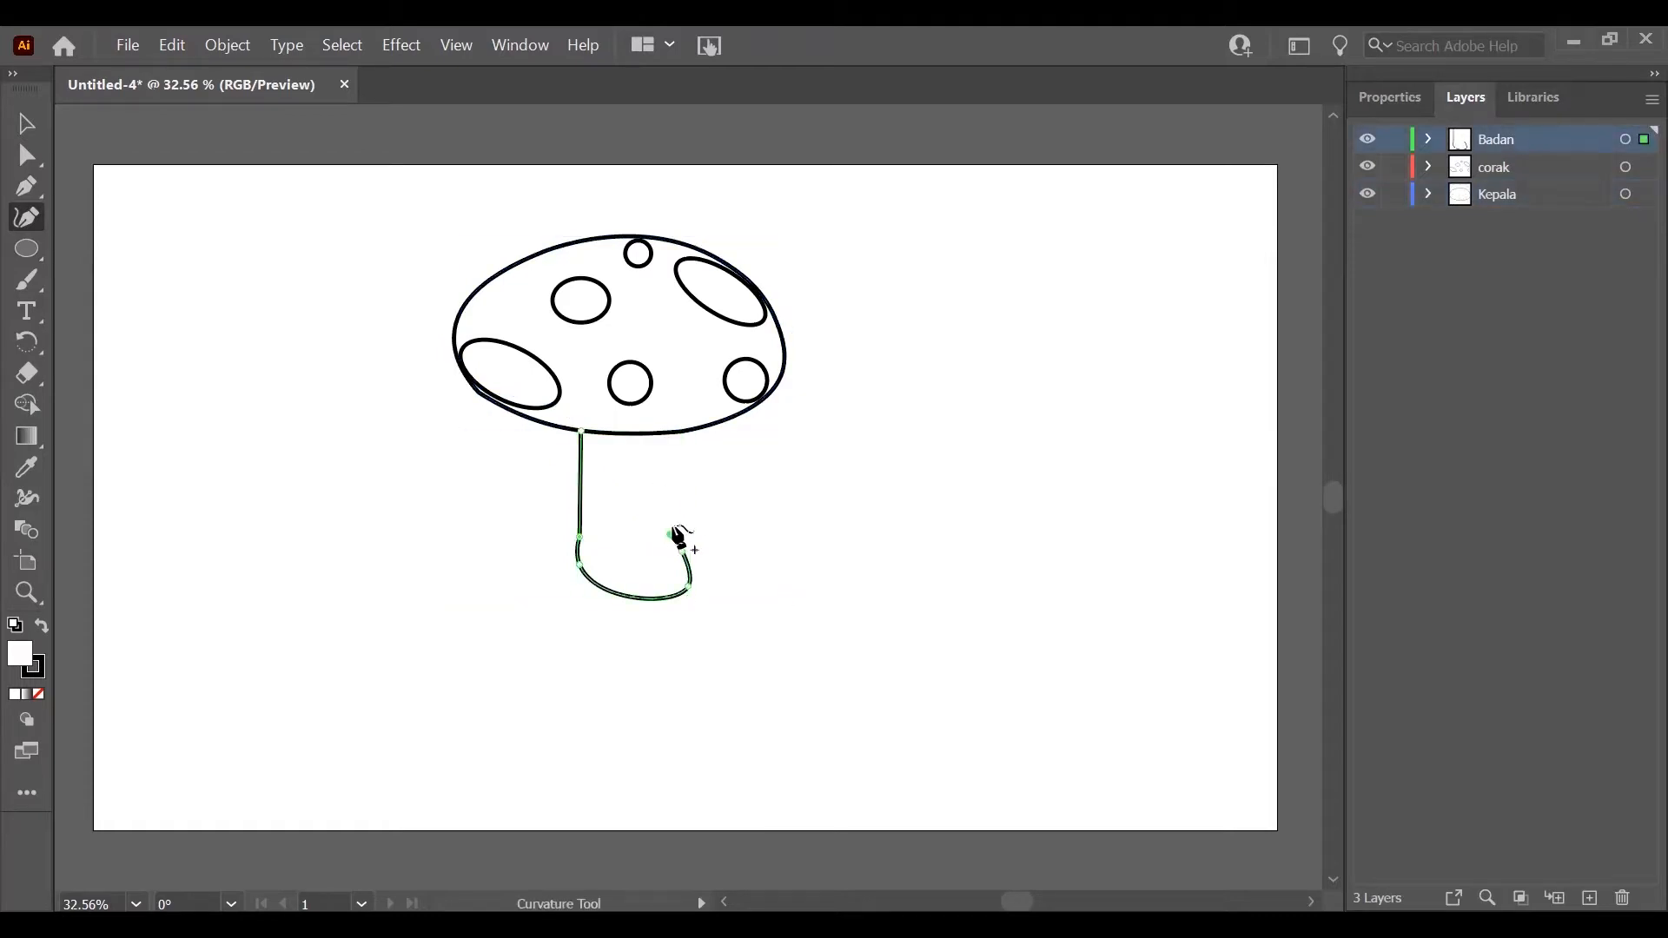
left_click(683, 553)
key("Up")
key("Up")
key("Up")
key("Up")
key("Up")
key("Up")
key("Up")
key("Up")
key("Up")
key("Up")
key("Up")
key("Up")
key("Up")
key("Up")
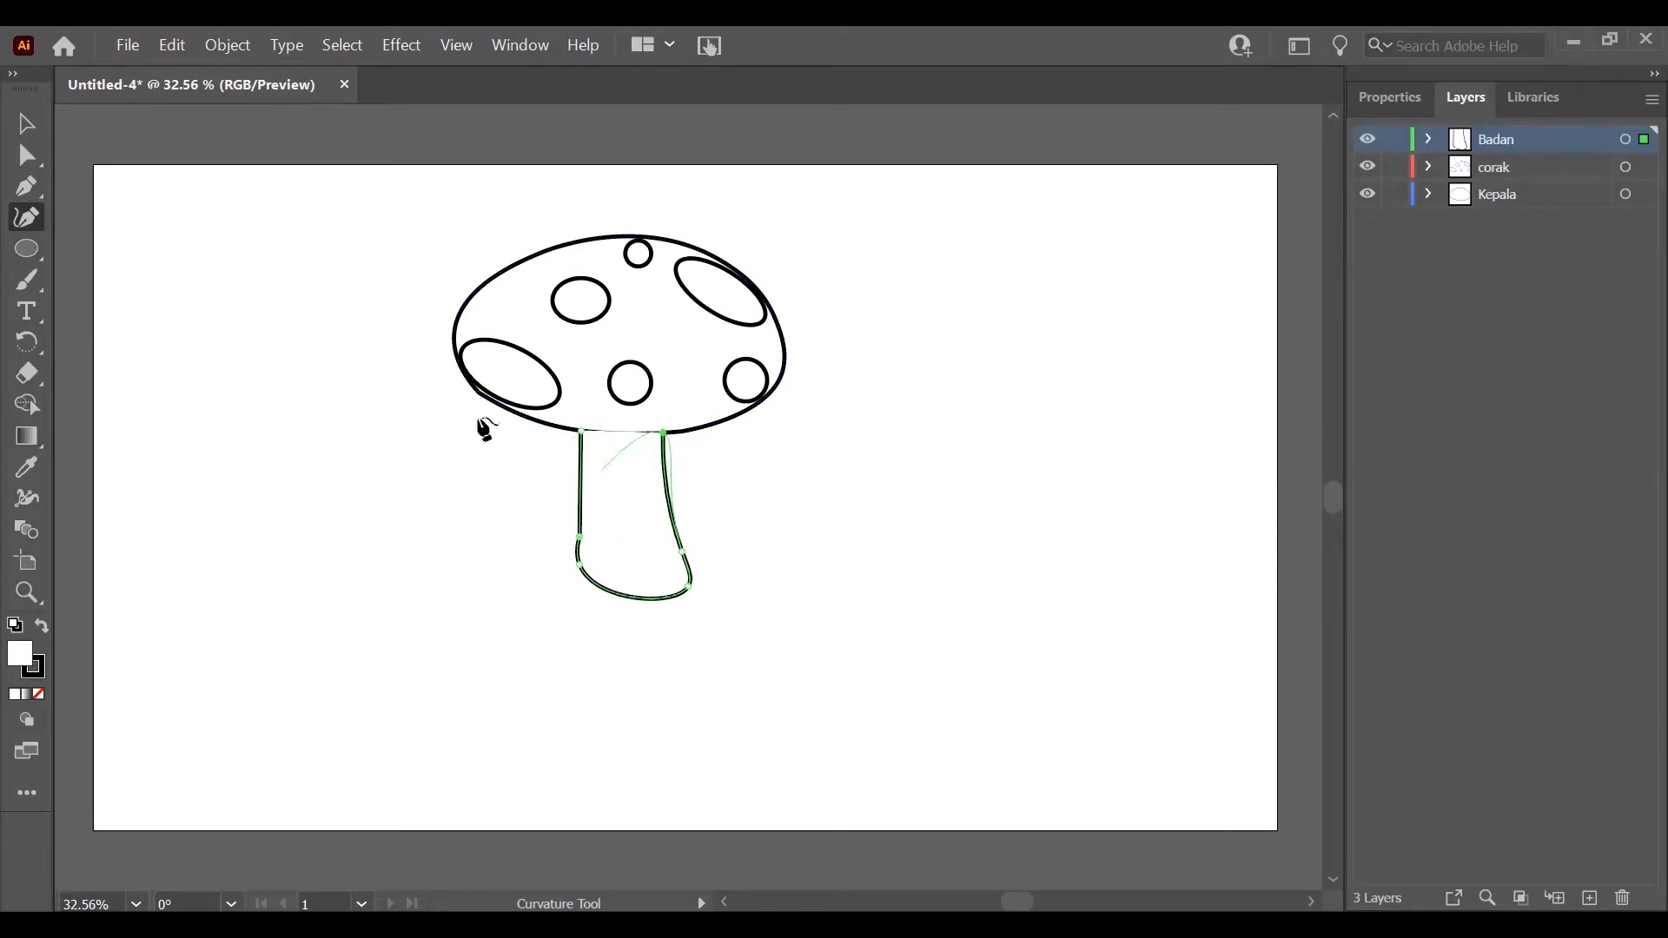
left_click(19, 193)
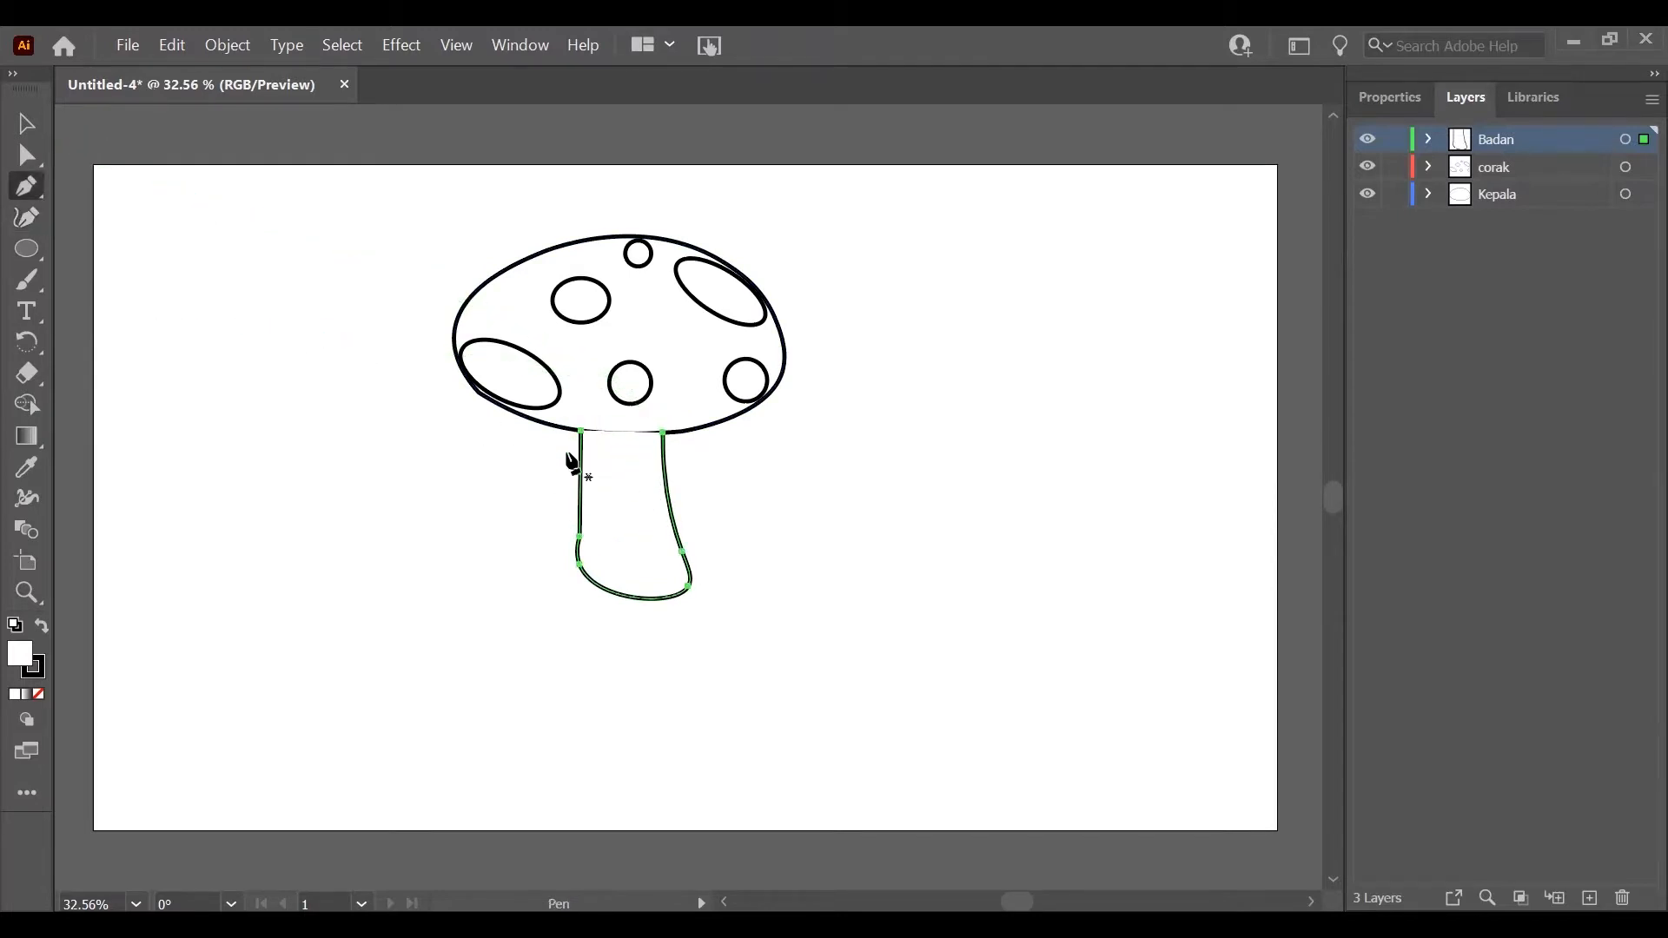
left_click(663, 432)
key("v")
left_click_drag(580, 575, 576, 569)
key("ctrl+z")
key("ctrl+z")
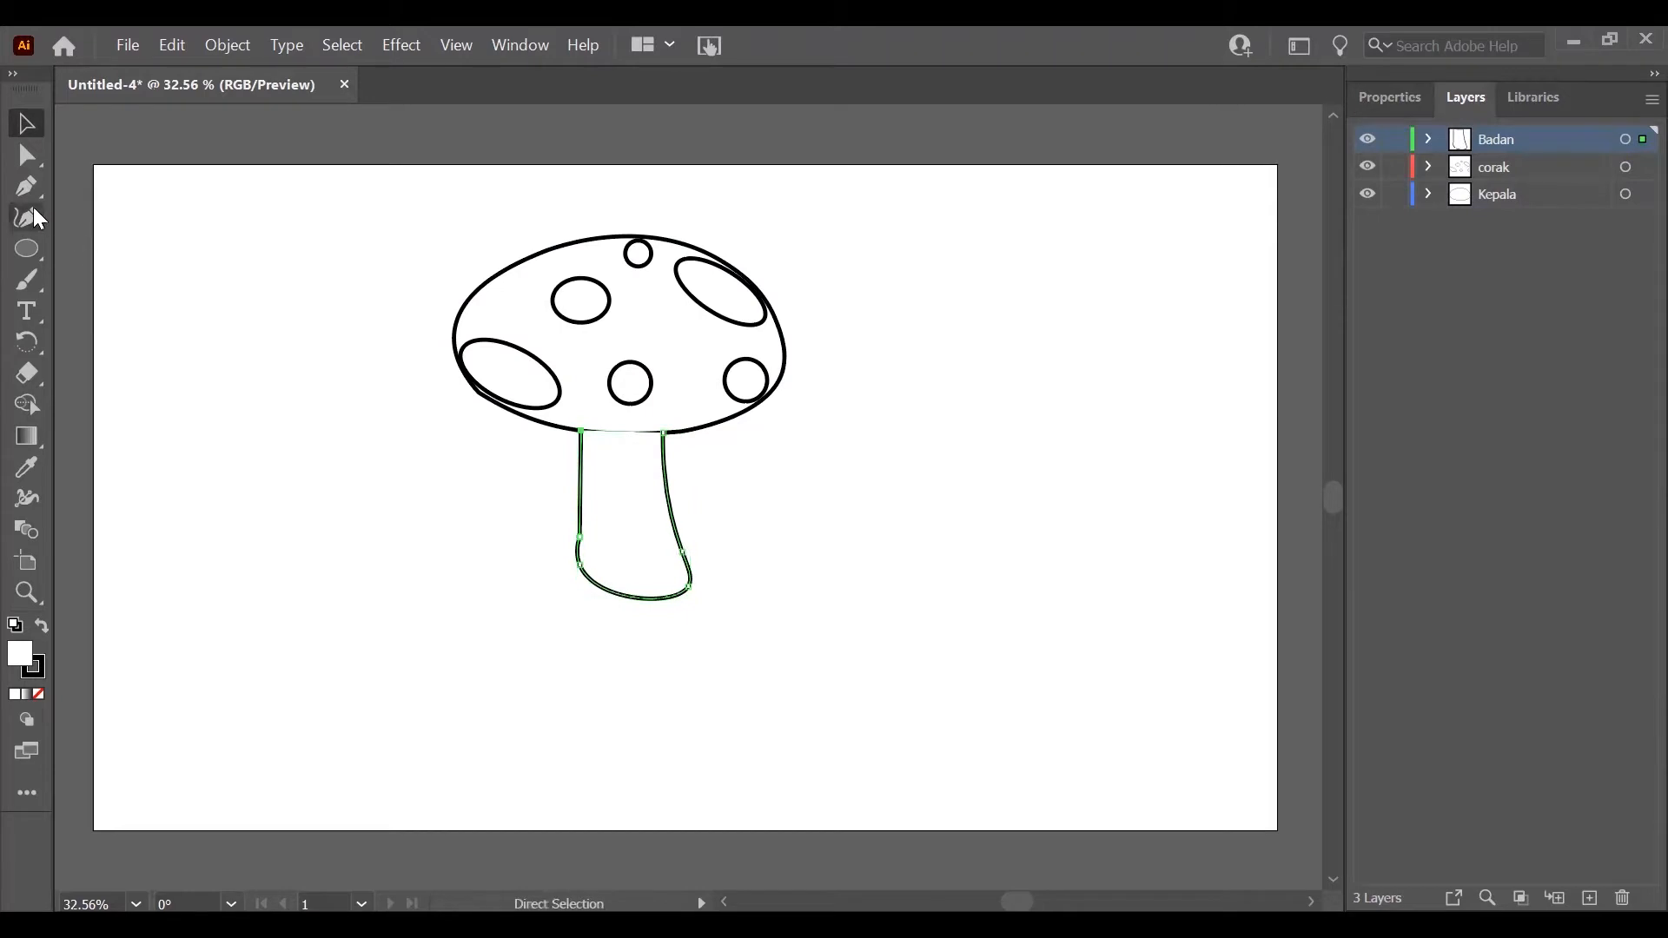
left_click(33, 209)
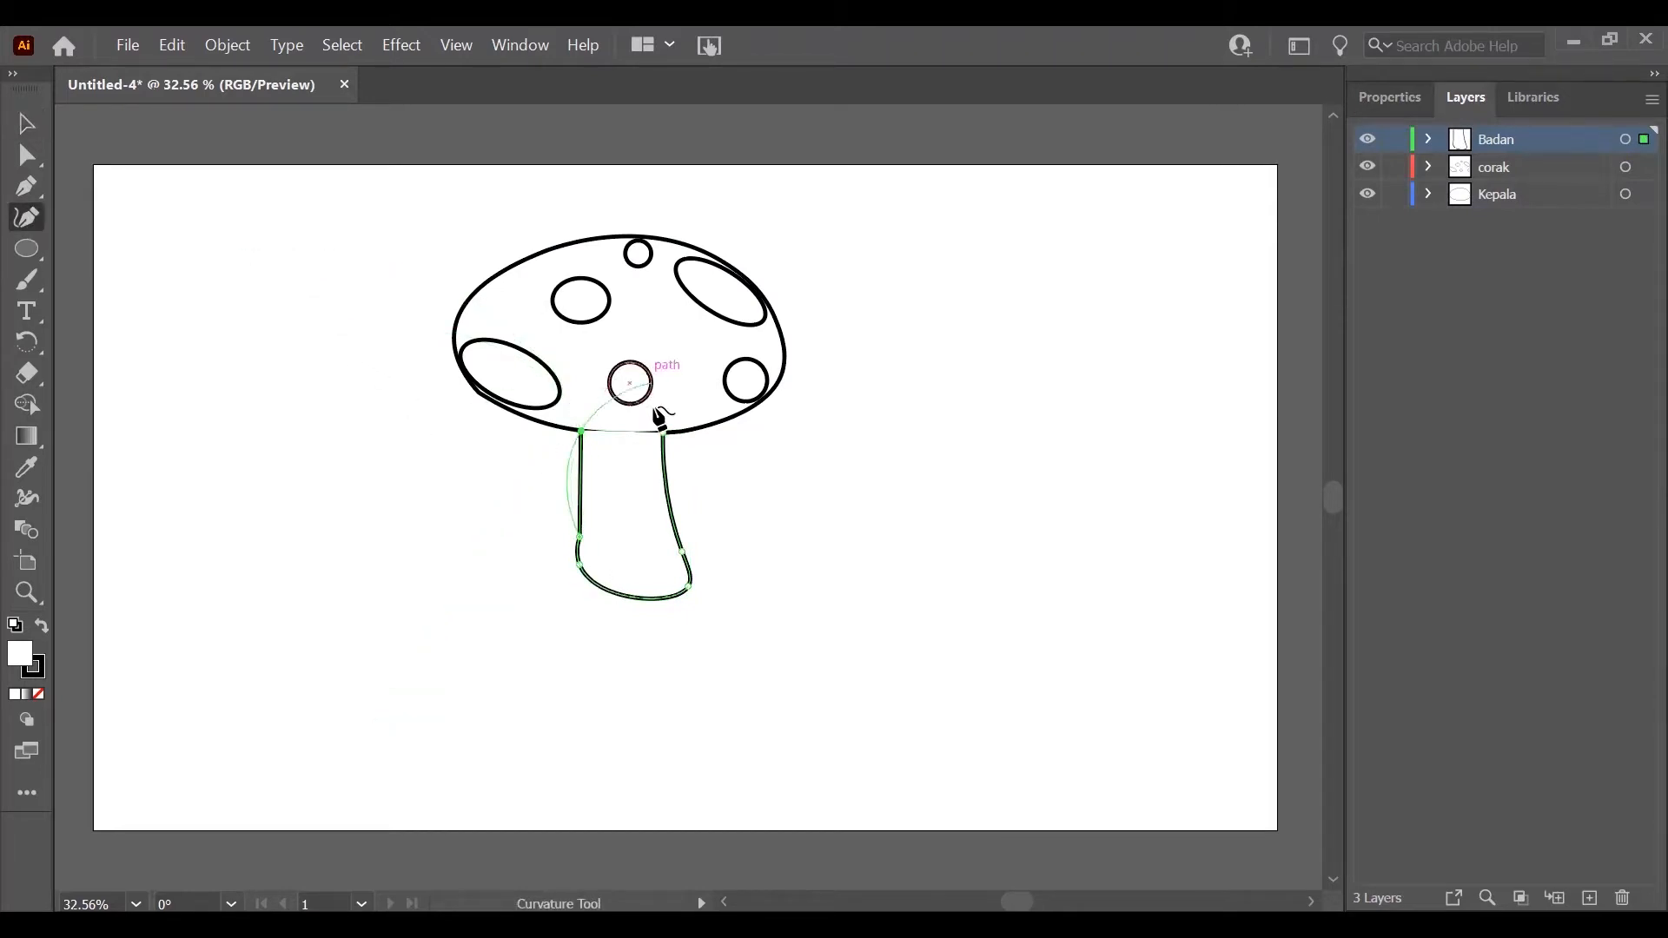
Step: Close the stem outline with a straight Pen segment between its two upper end points along the cap's lower edge
left_click(27, 186)
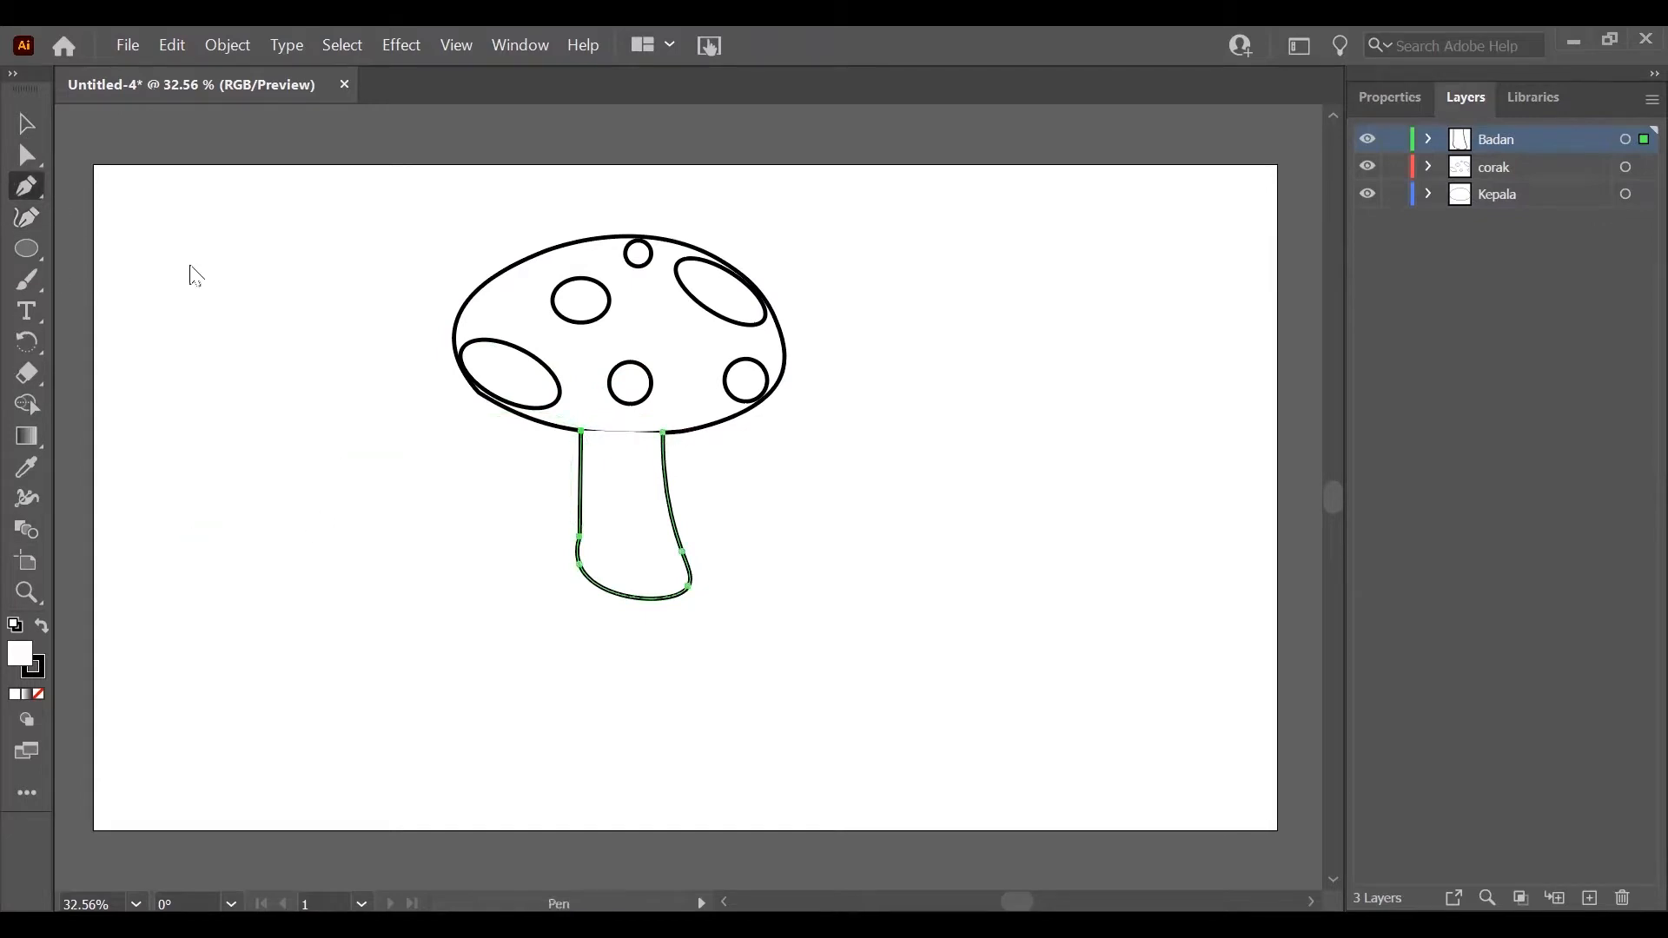
left_click(580, 430)
left_click(663, 432)
left_click(579, 566)
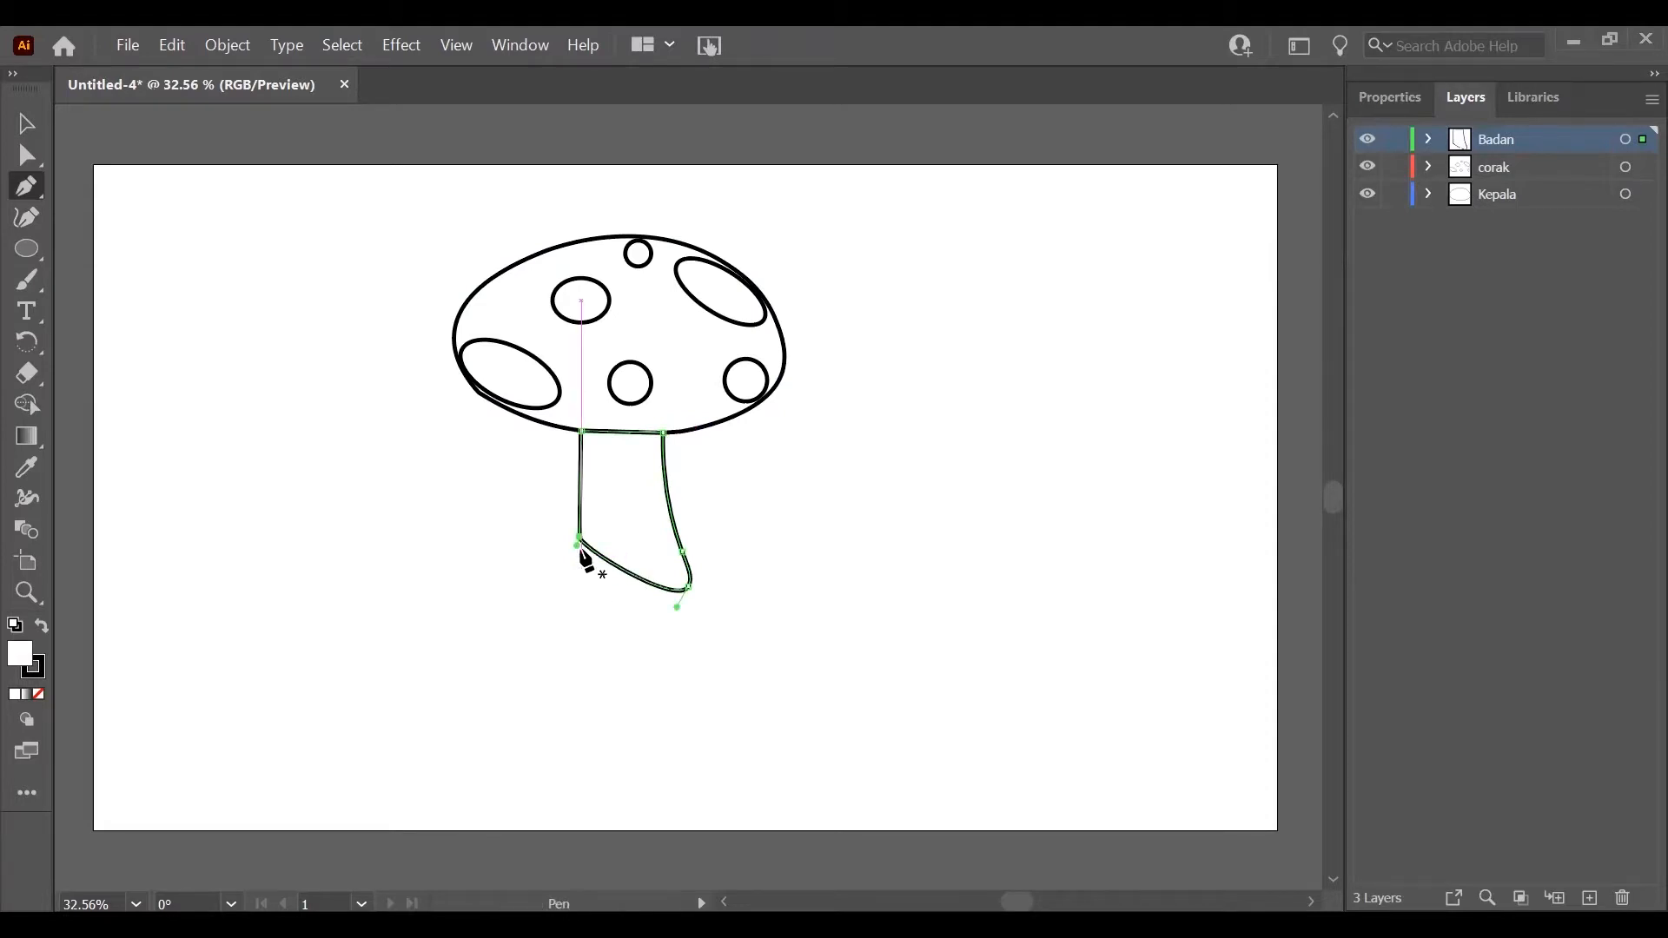
left_click(688, 588)
key("ctrl+z")
key("ctrl+z")
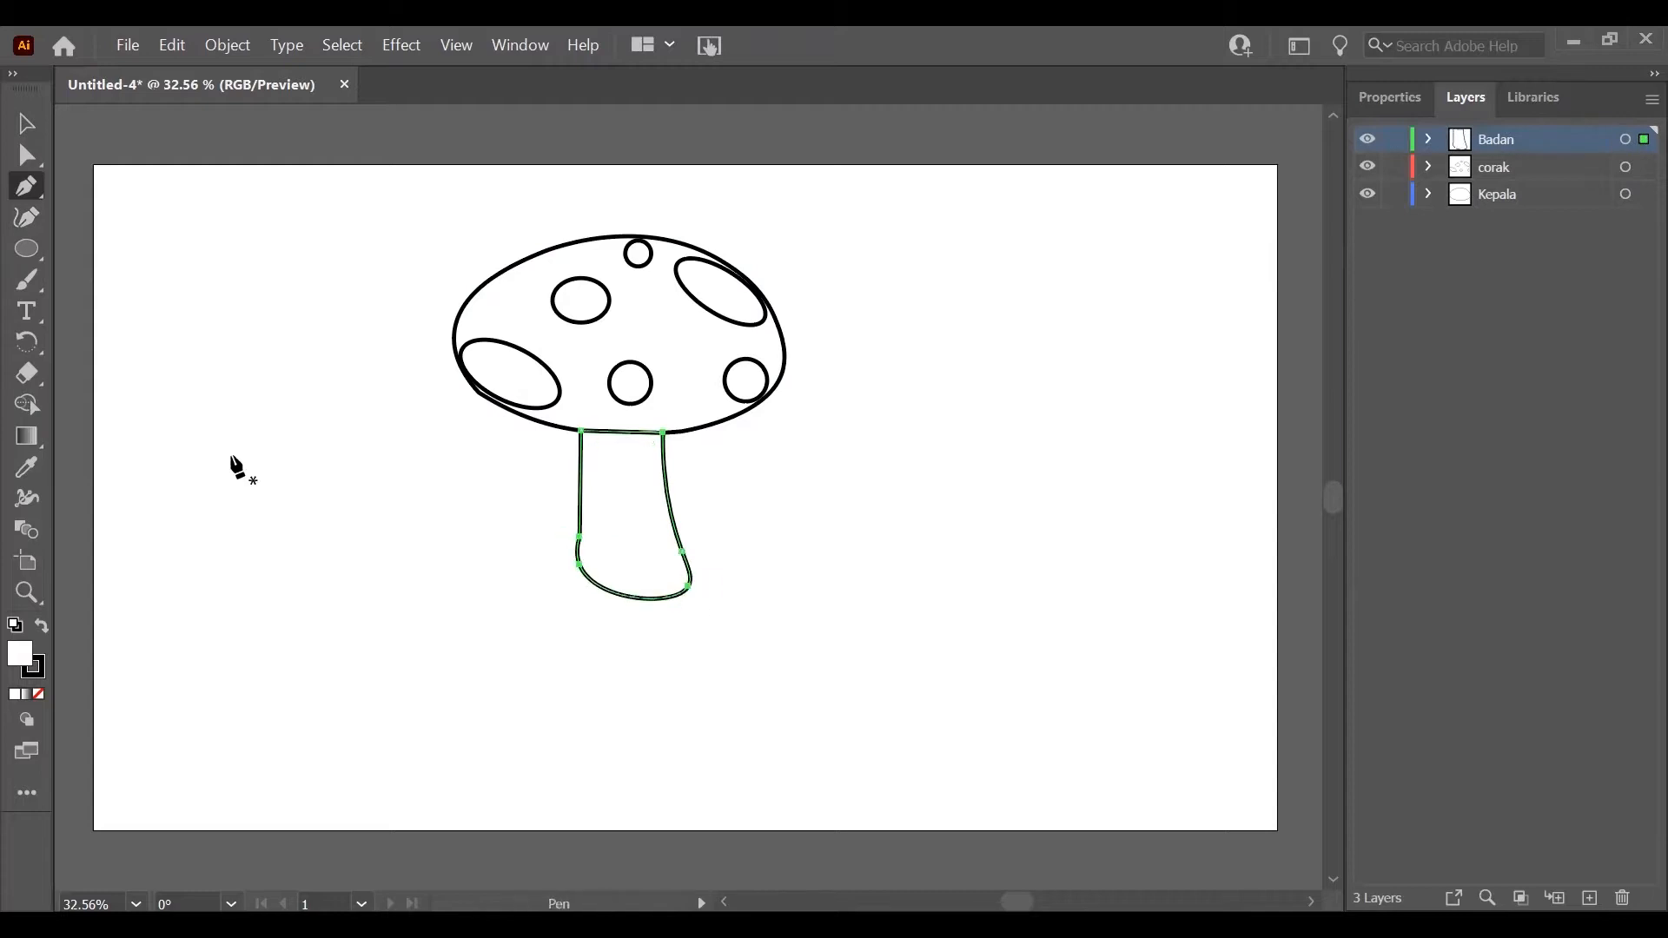
Step: Reshape the stem with the Curvature tool, flaring its lower-left corner outward and pulling the points above the base slightly inward
left_click(27, 218)
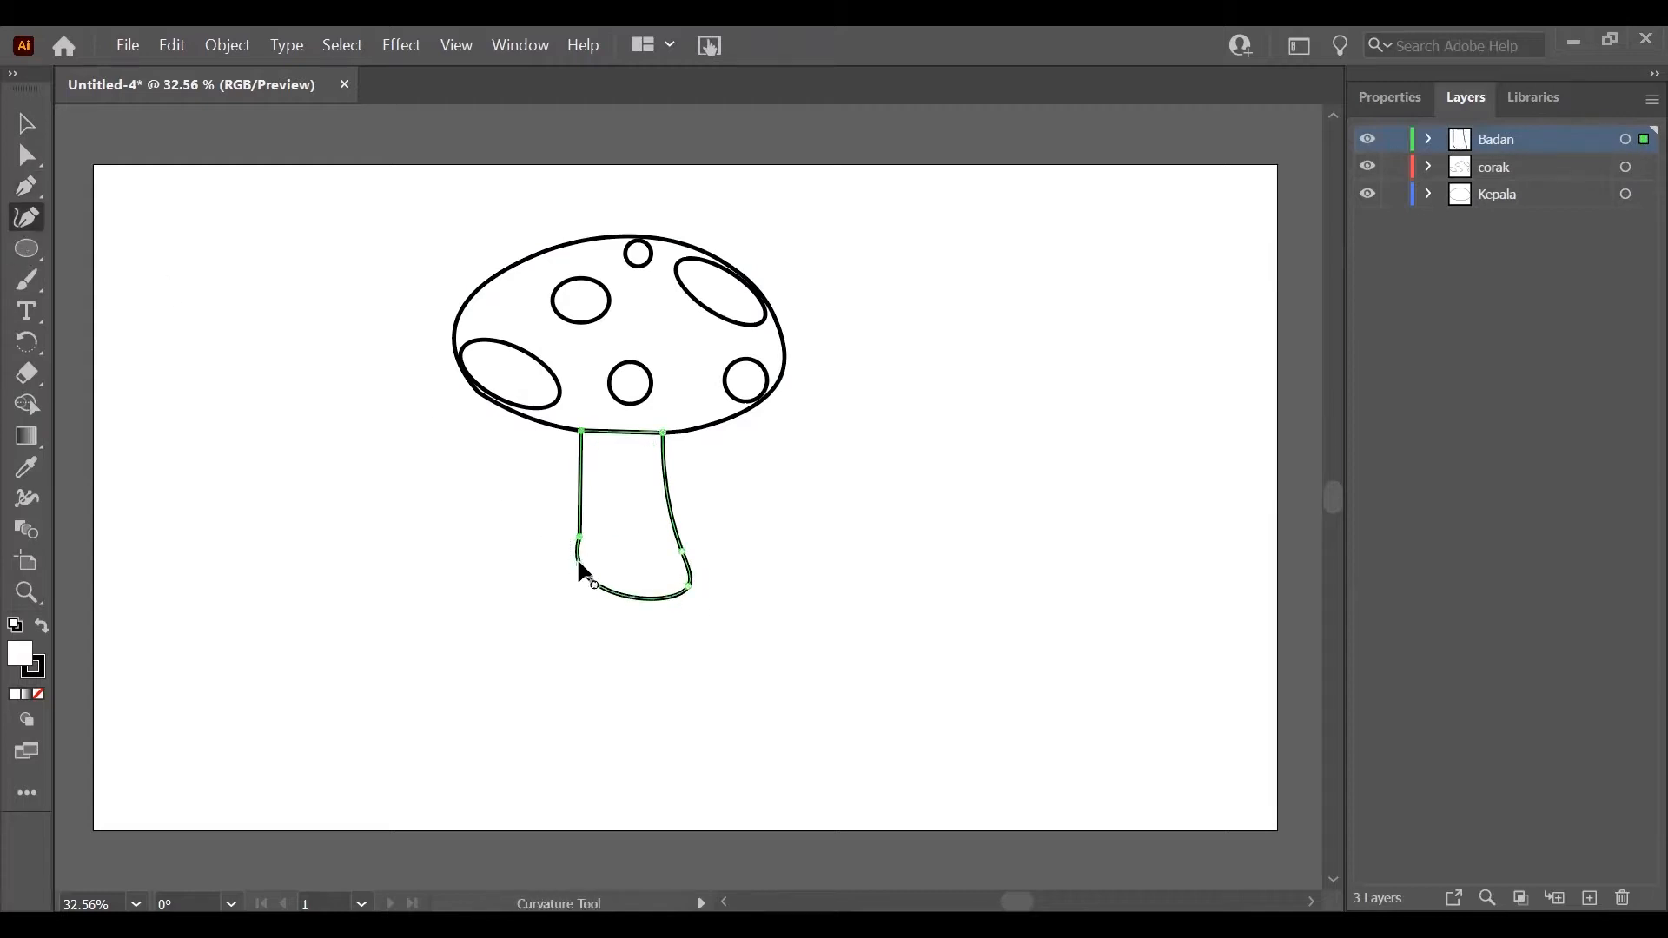
left_click_drag(578, 577, 571, 589)
mouse_move(577, 541)
left_mouse_down()
mouse_move(676, 545)
mouse_move(580, 540)
left_mouse_up()
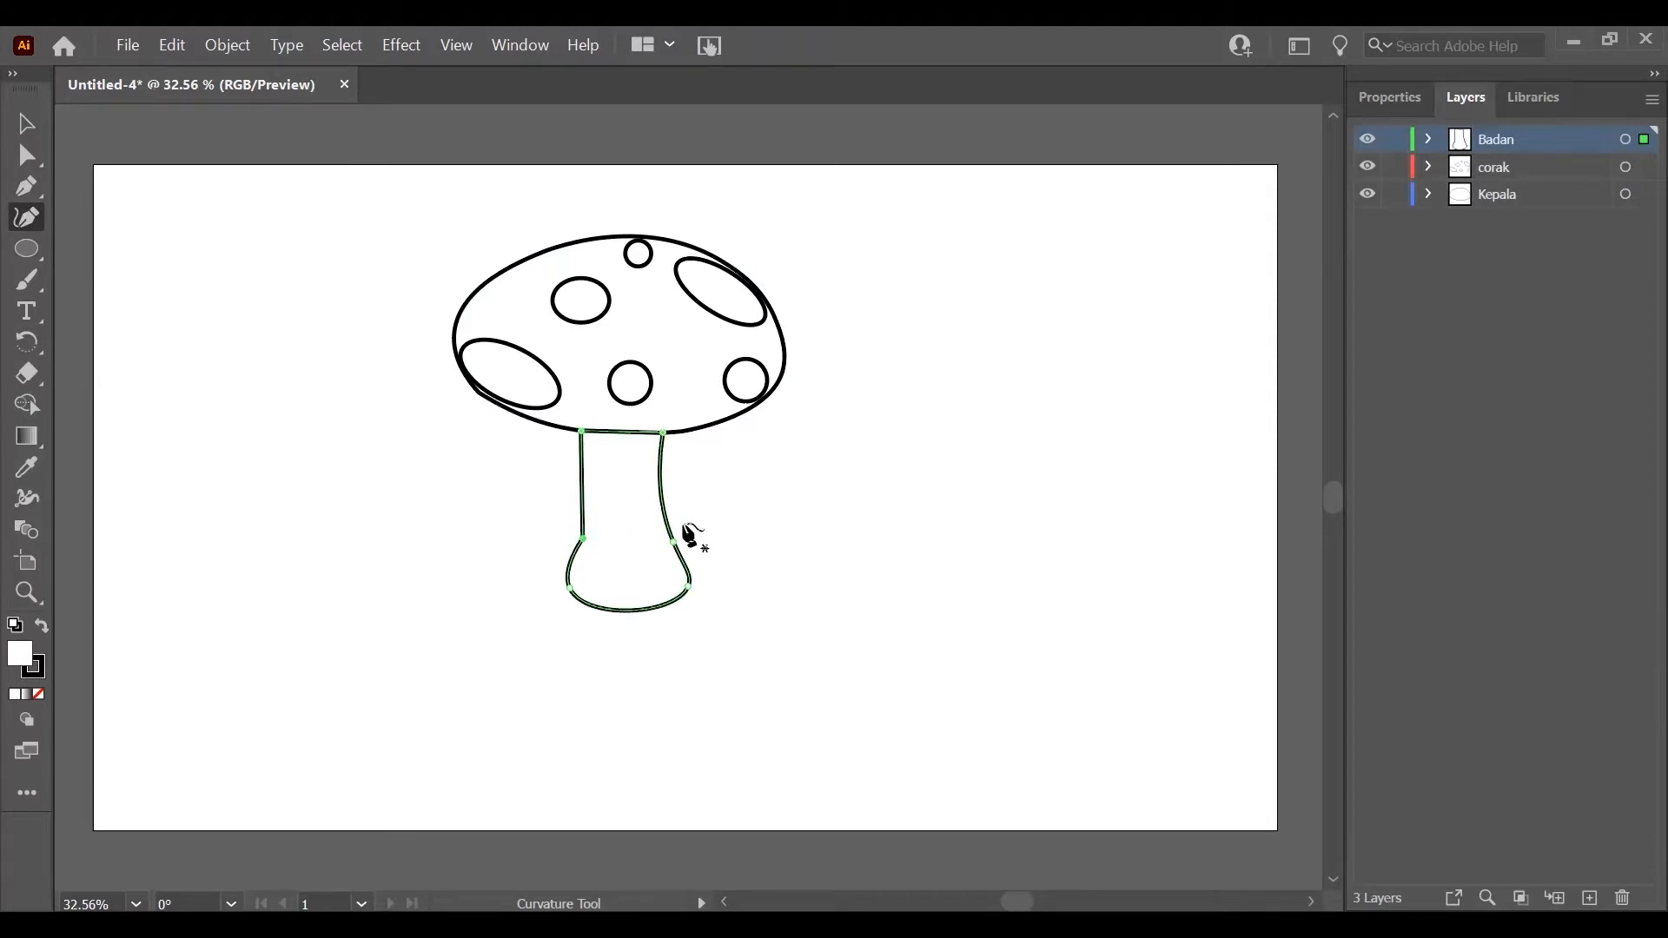
Step: Try shifting the stem slightly to the right under the cap
left_click(26, 124)
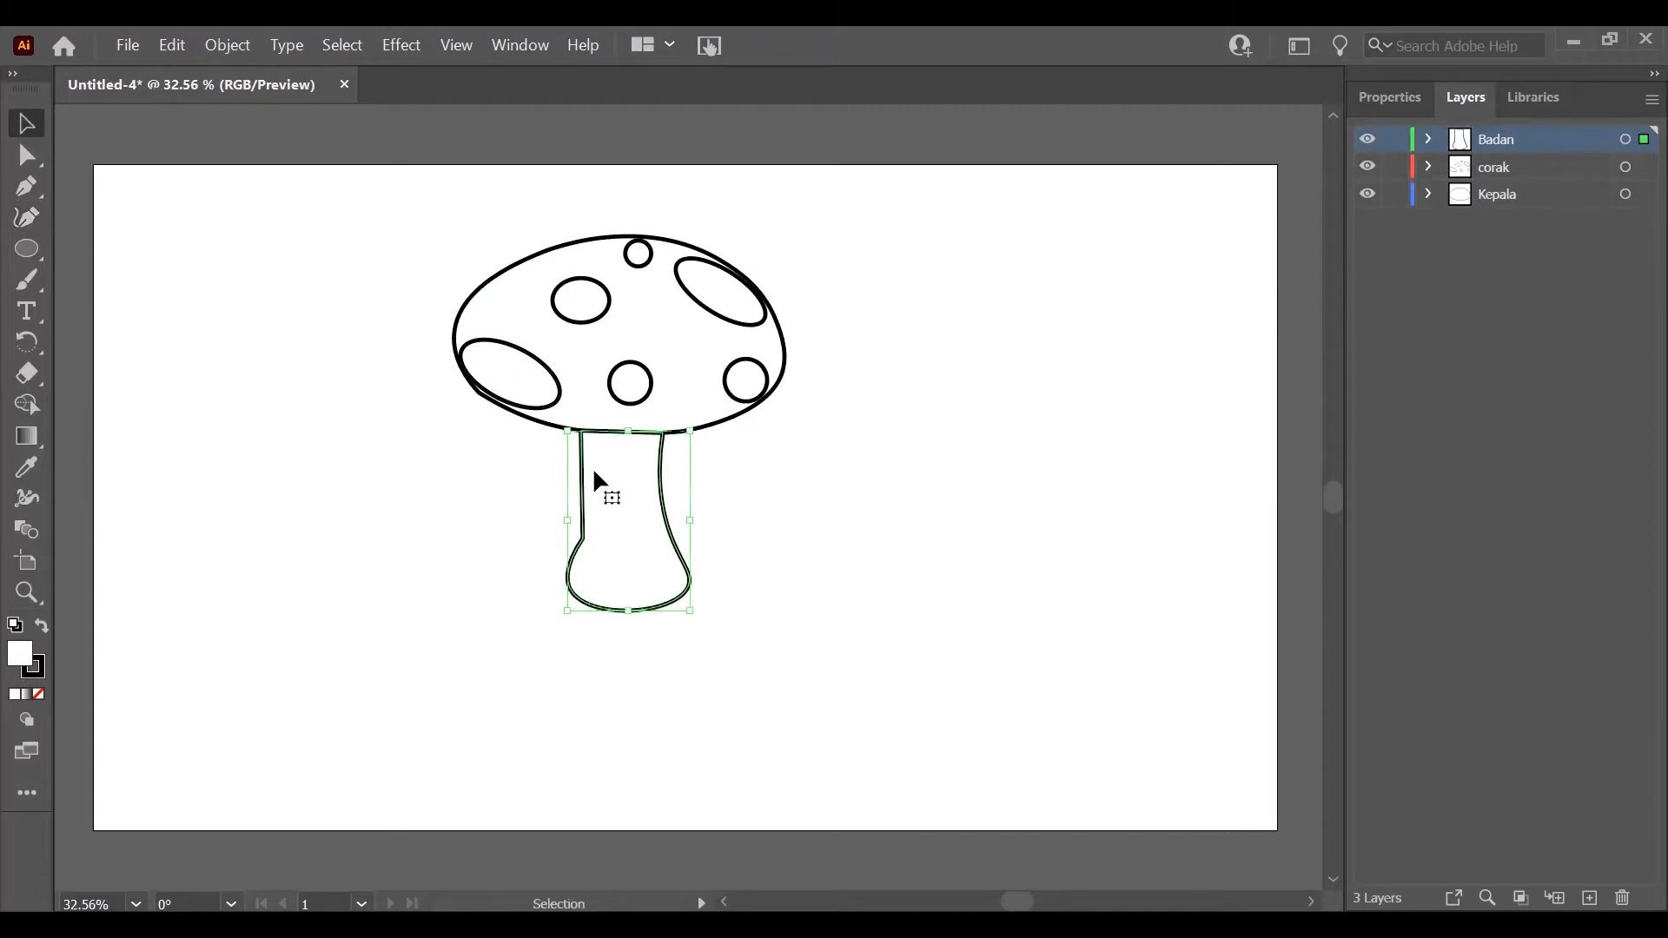
left_click_drag(603, 477, 614, 477)
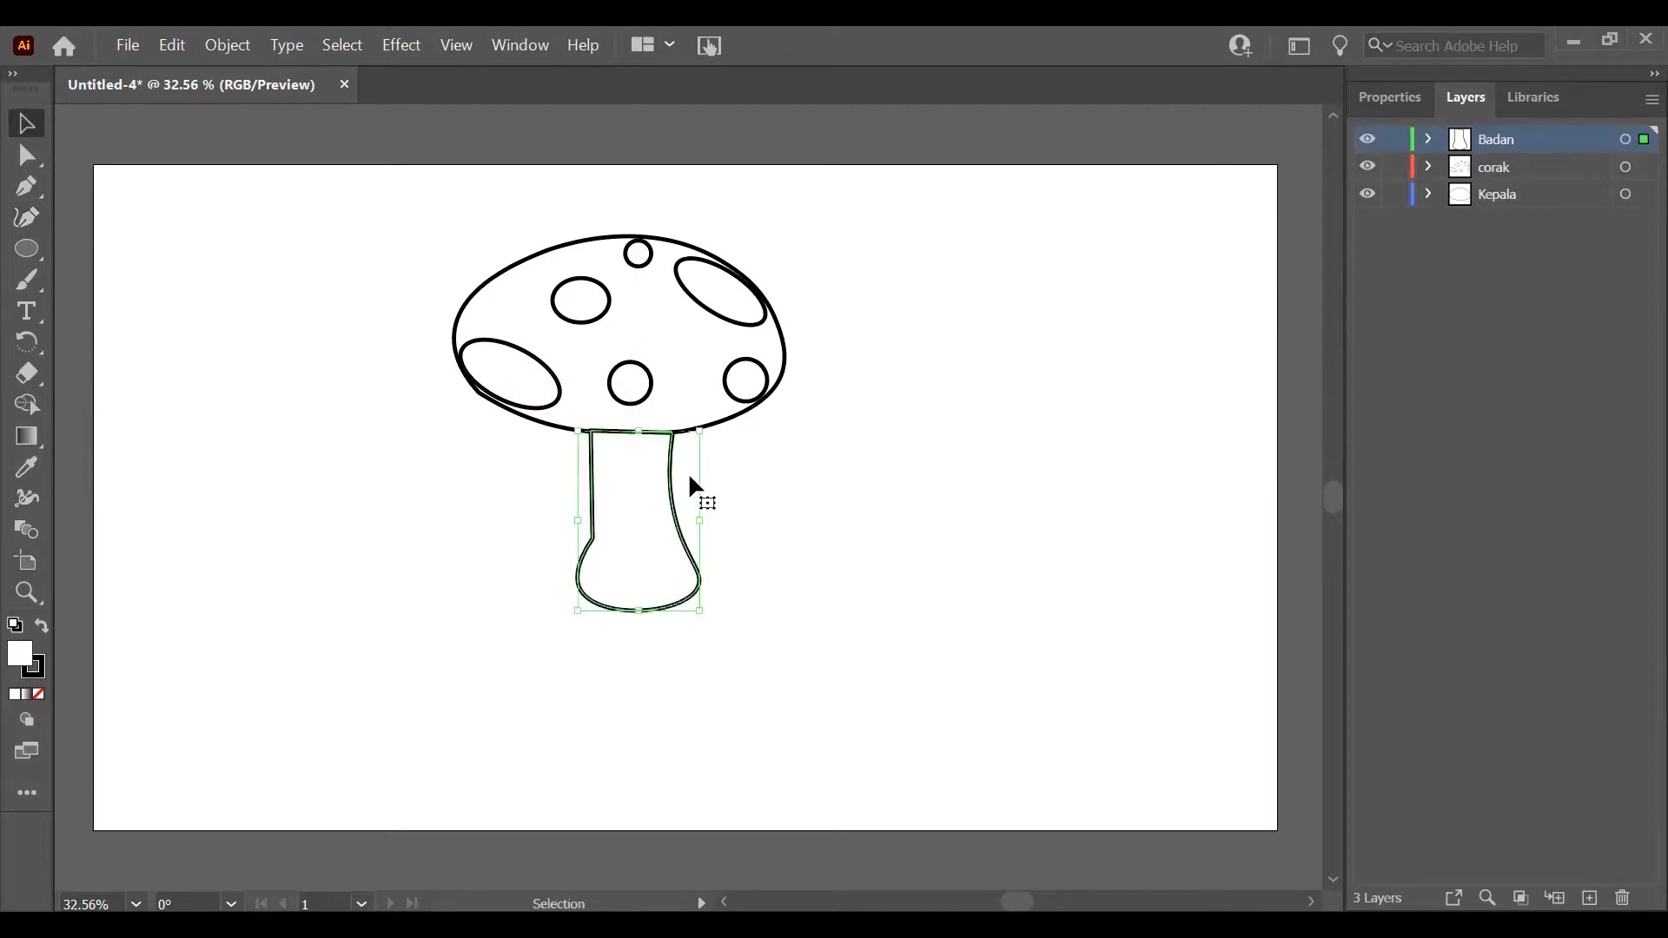
left_click(871, 494)
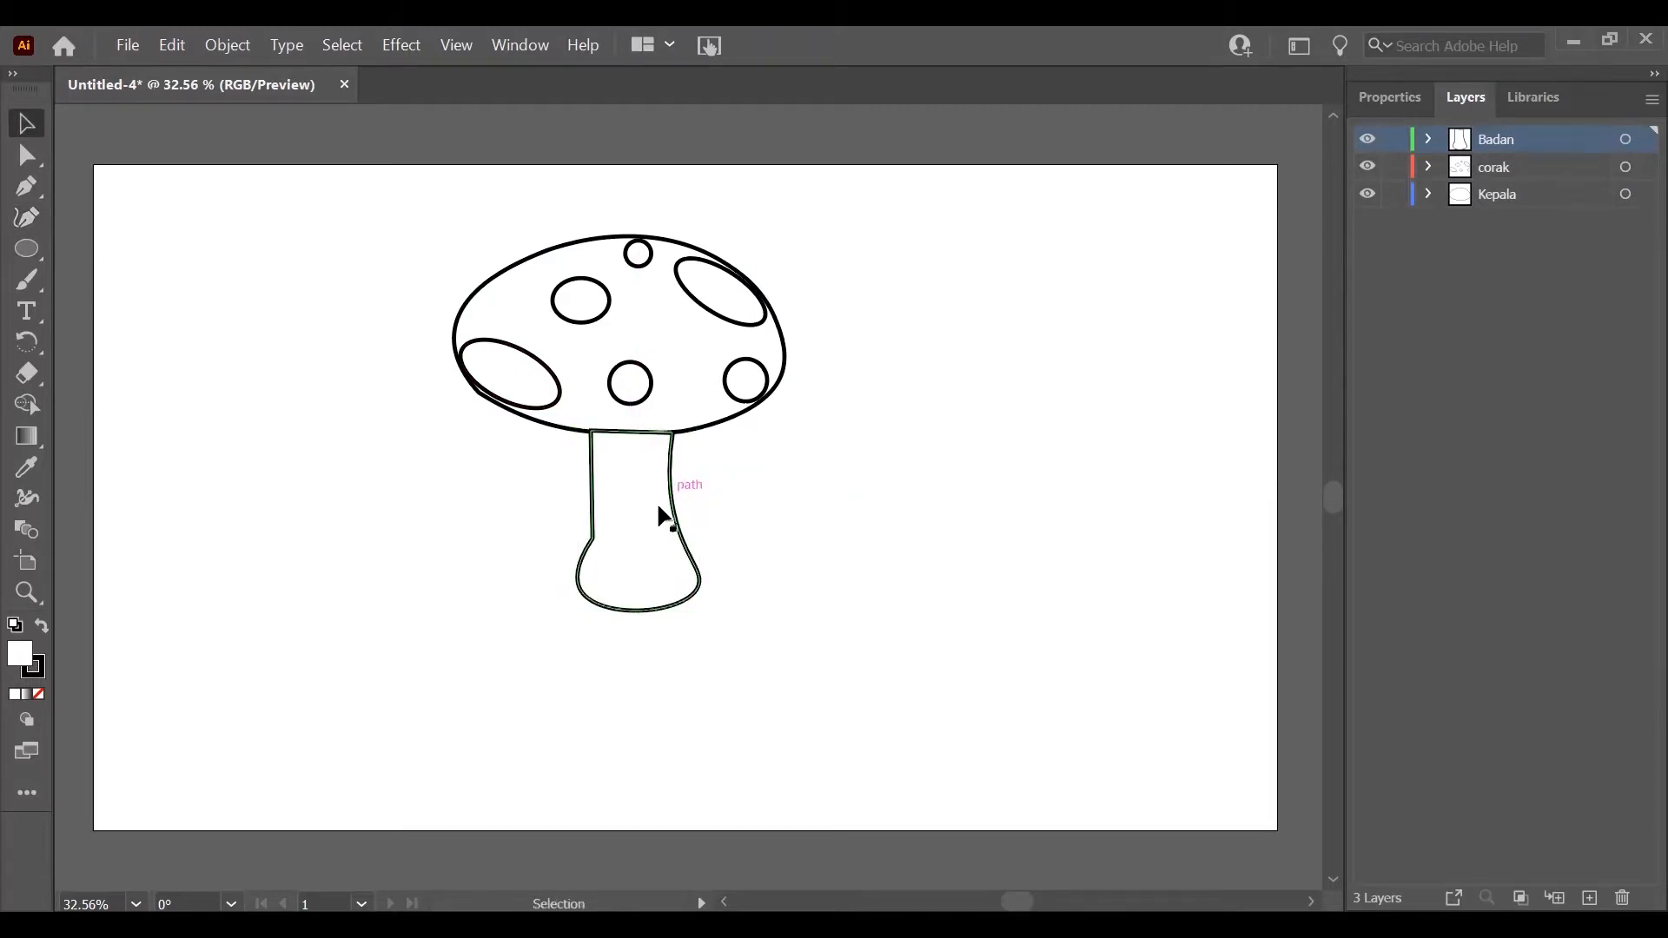
left_click(678, 519)
key("ctrl+z")
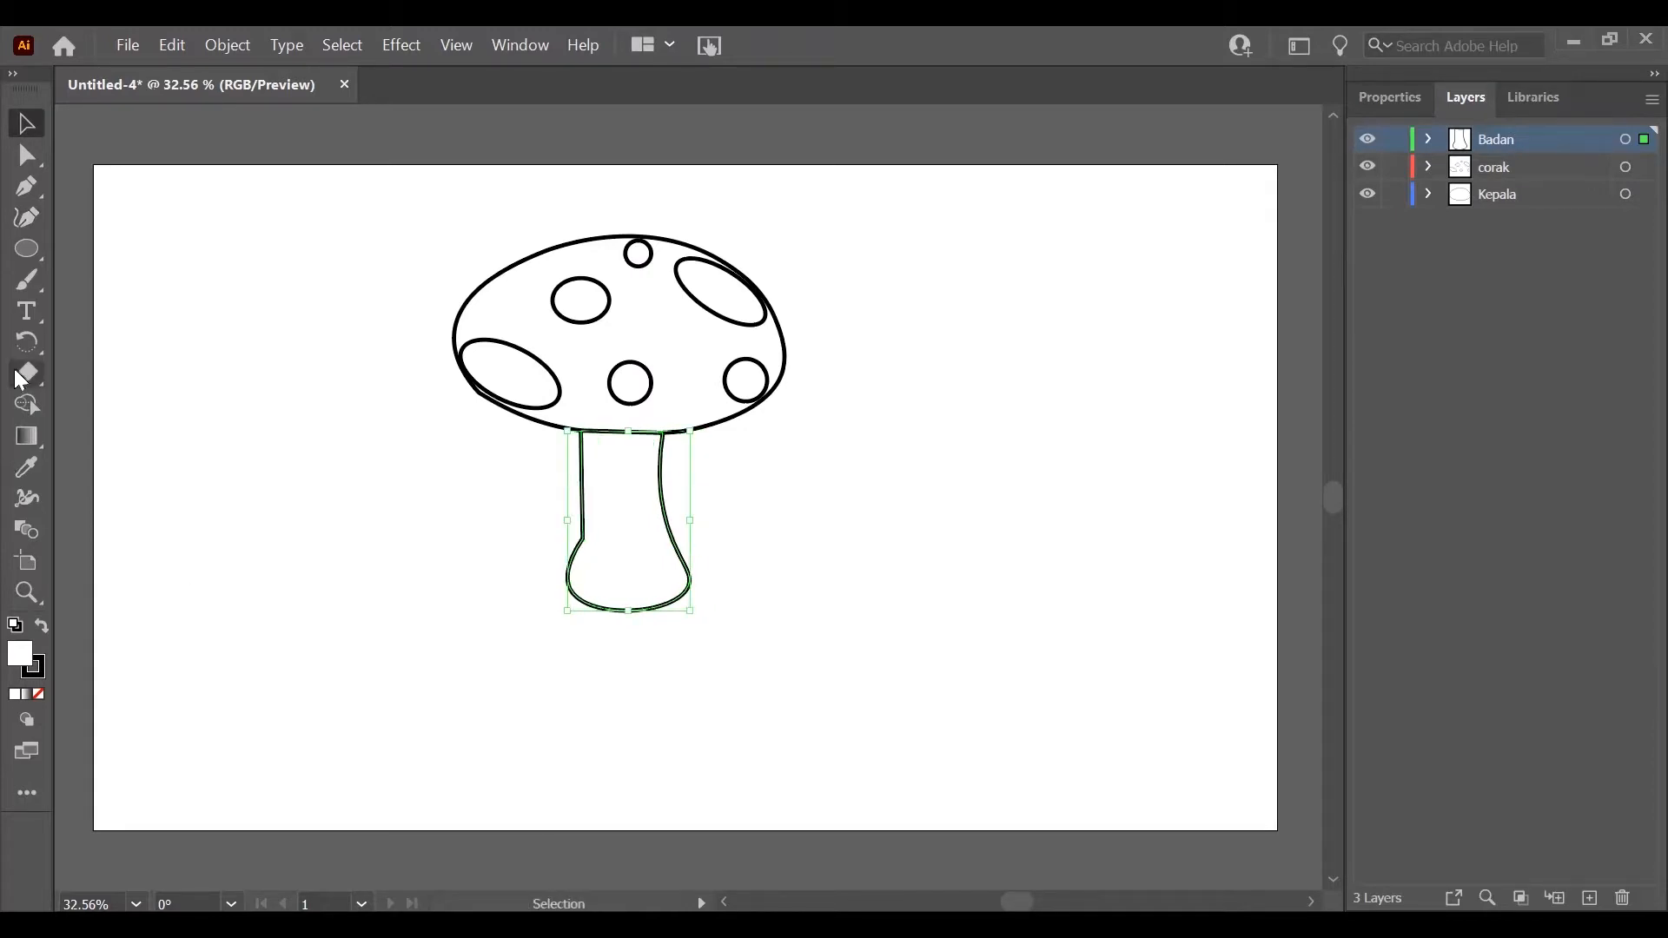
left_click(23, 191)
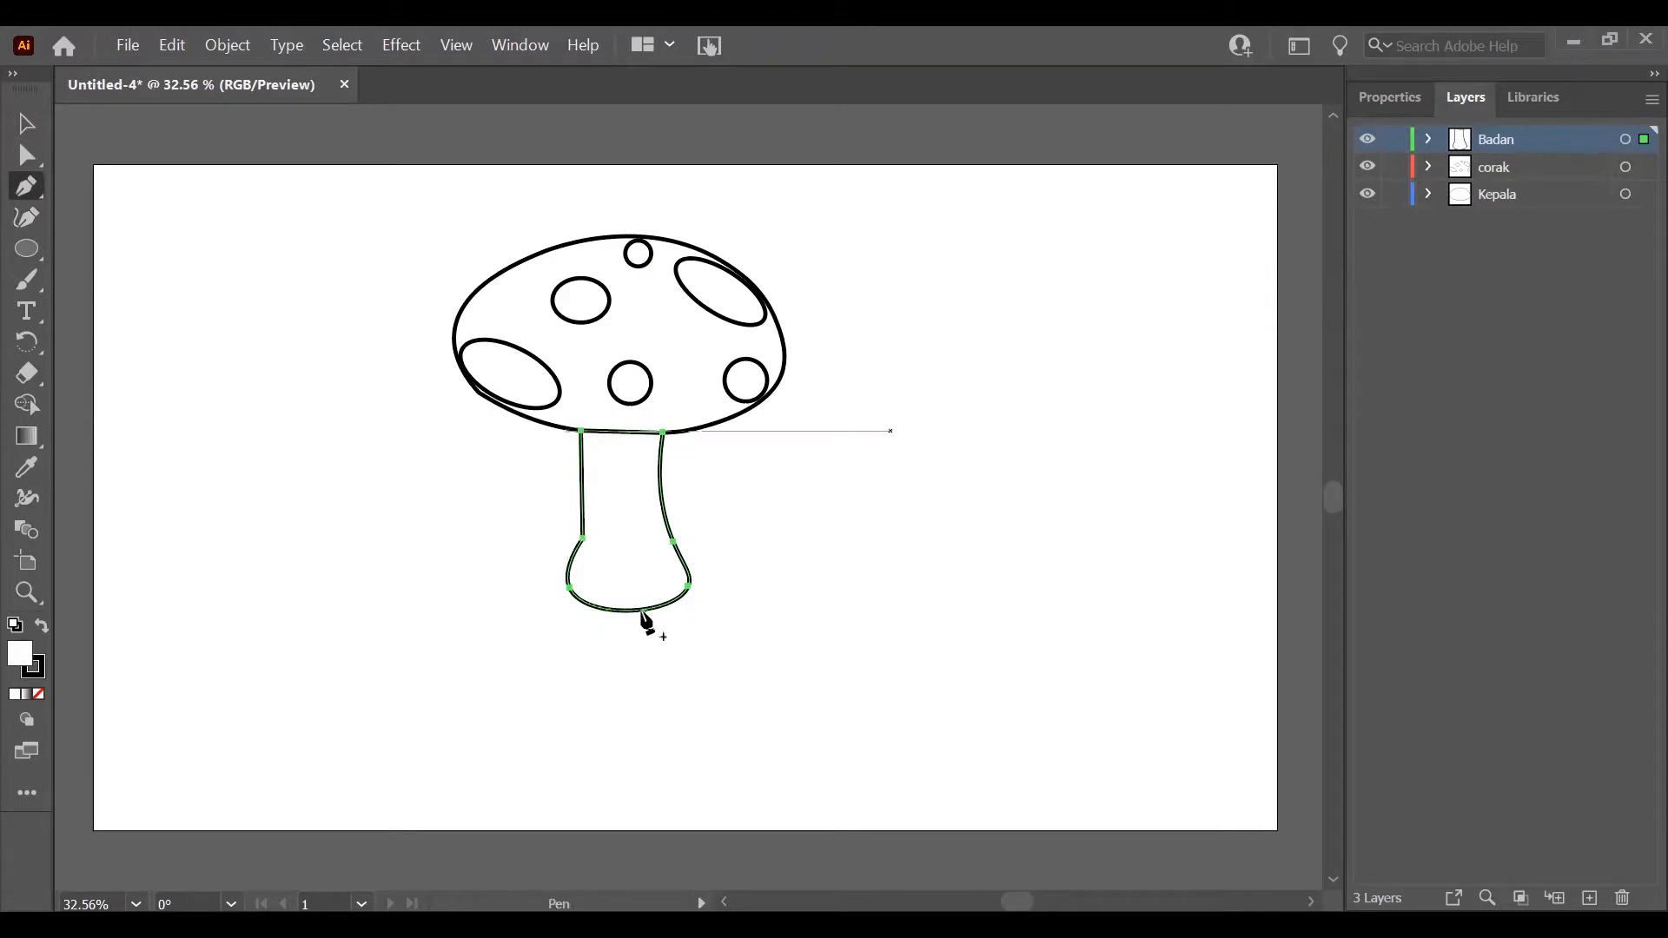
left_click(585, 602)
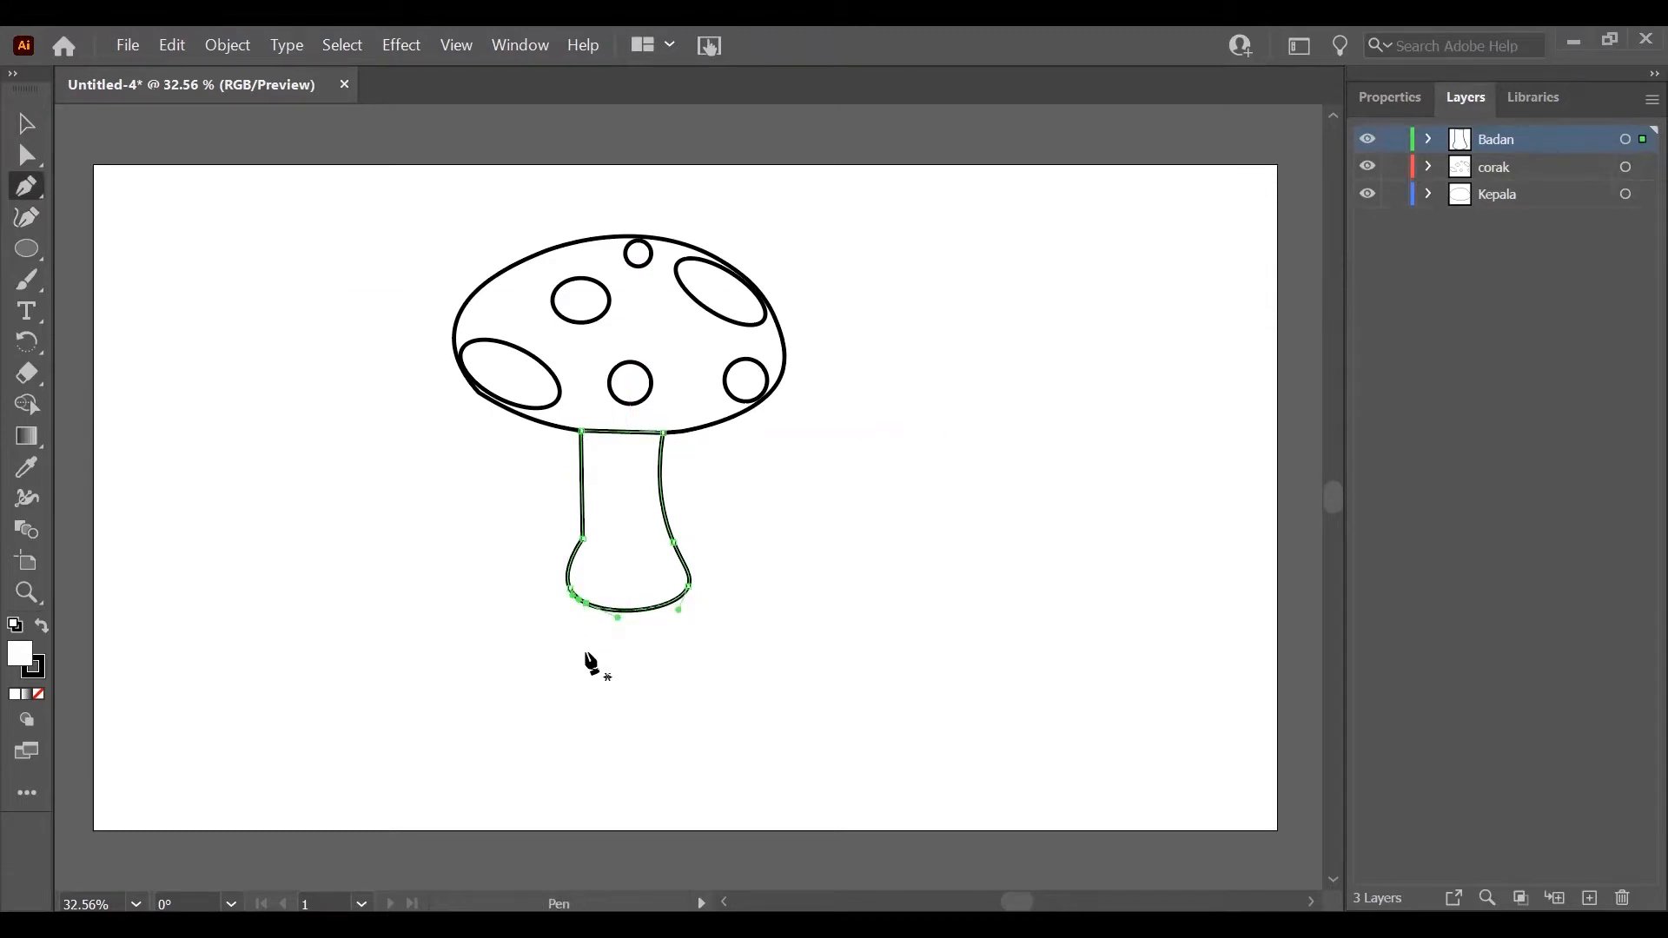
left_click(581, 606)
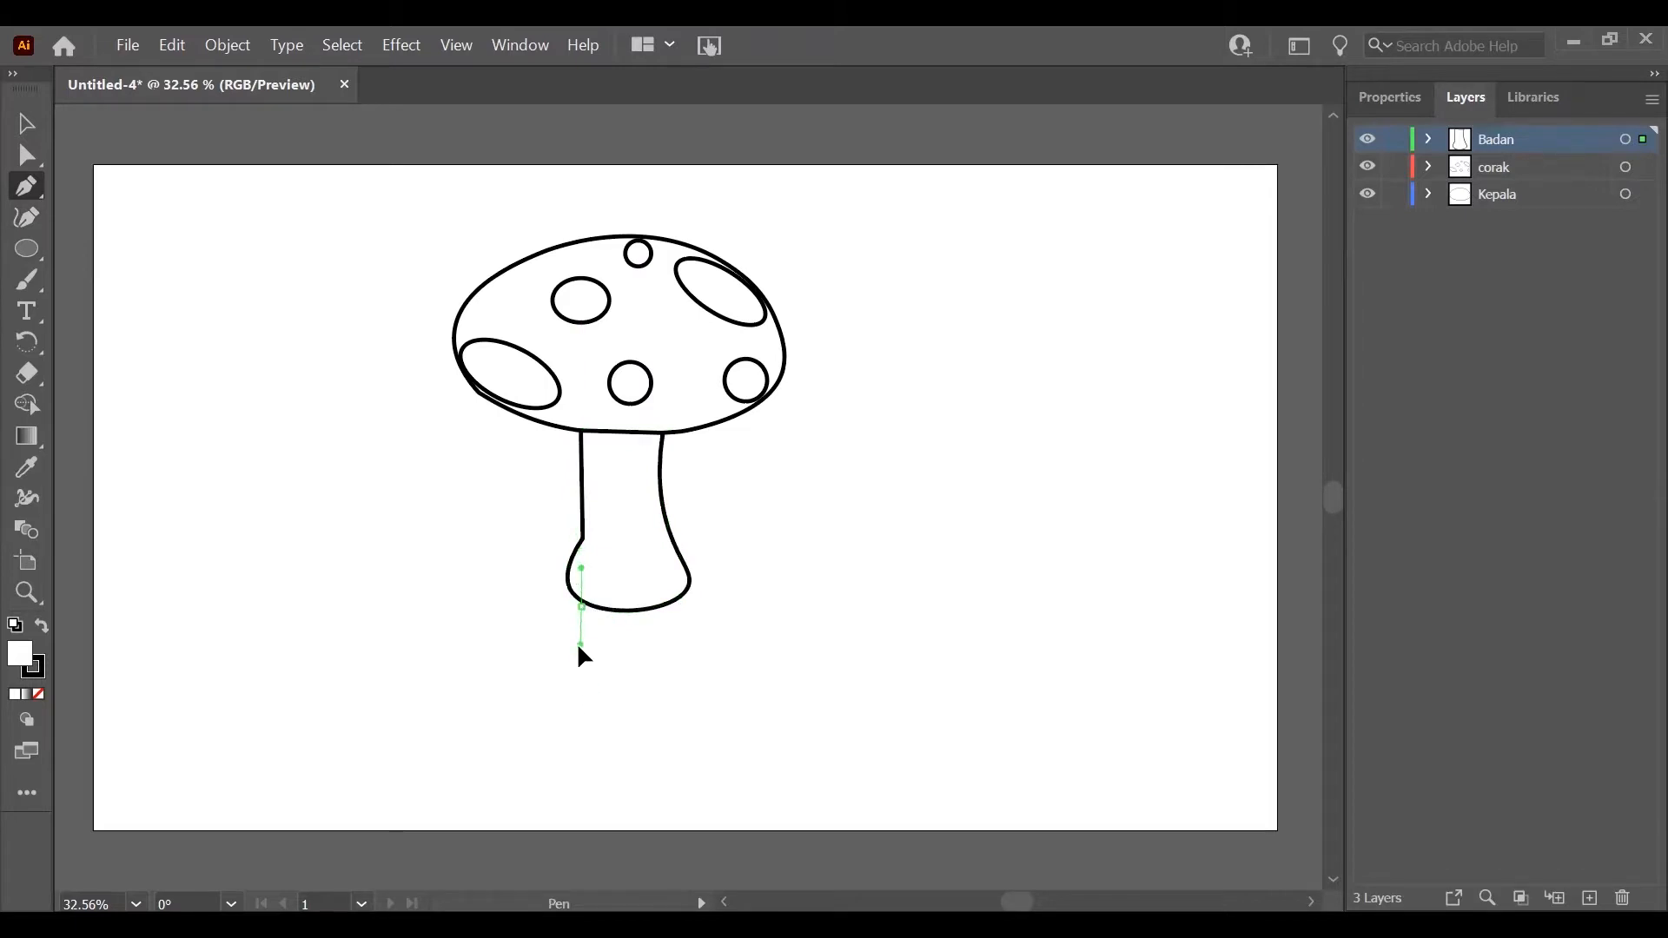
left_click(580, 645)
mouse_move(581, 646)
left_mouse_down()
mouse_move(596, 674)
mouse_move(579, 667)
left_mouse_up()
left_click(27, 218)
key("Escape")
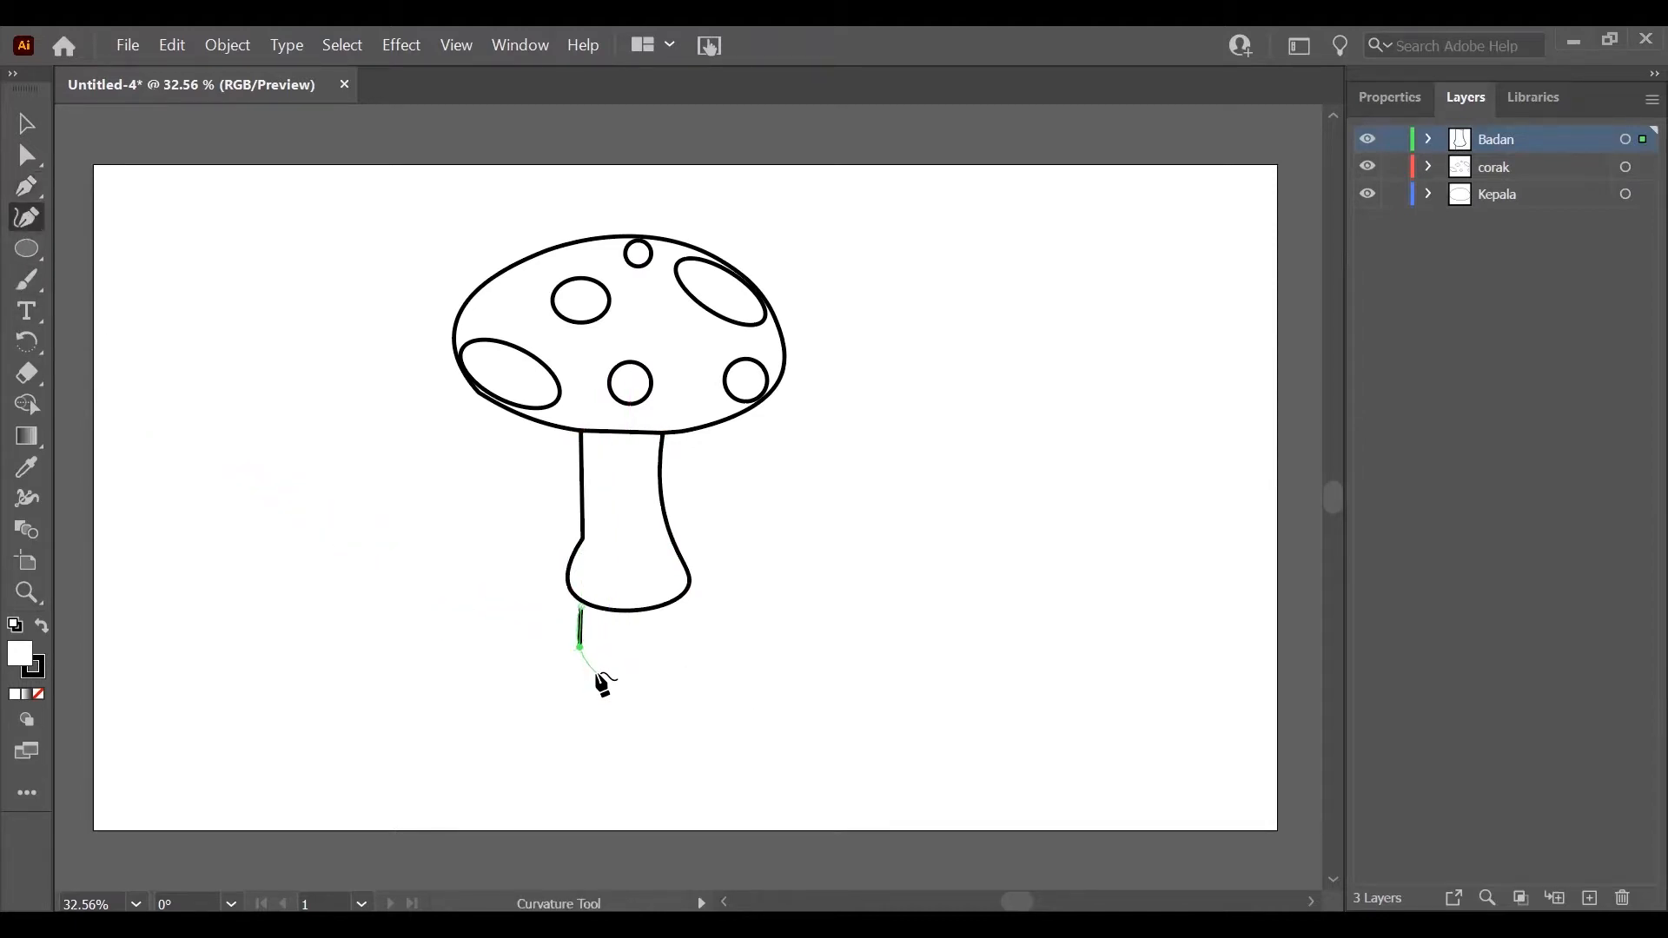
key("Delete")
Step: Draw a small leg's straight left side down from the stem's lower-left edge and curve its rounded foot to the right
left_click(27, 186)
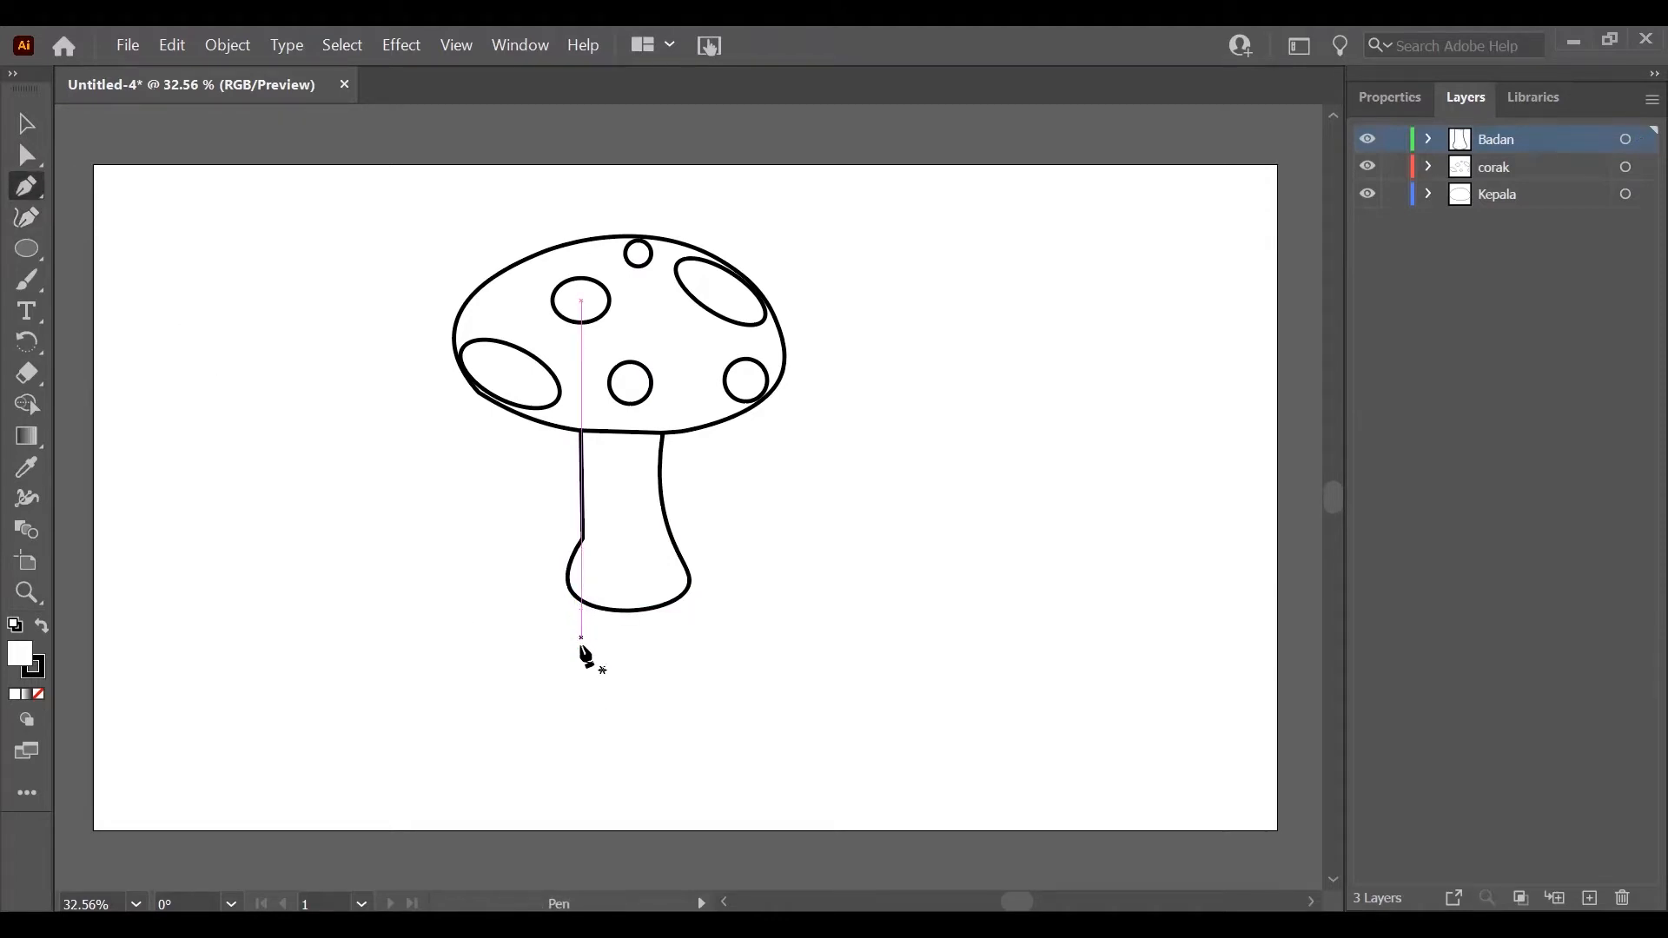
left_click(582, 608)
left_click(580, 657)
left_click(580, 657)
left_click(581, 674)
left_click(37, 225)
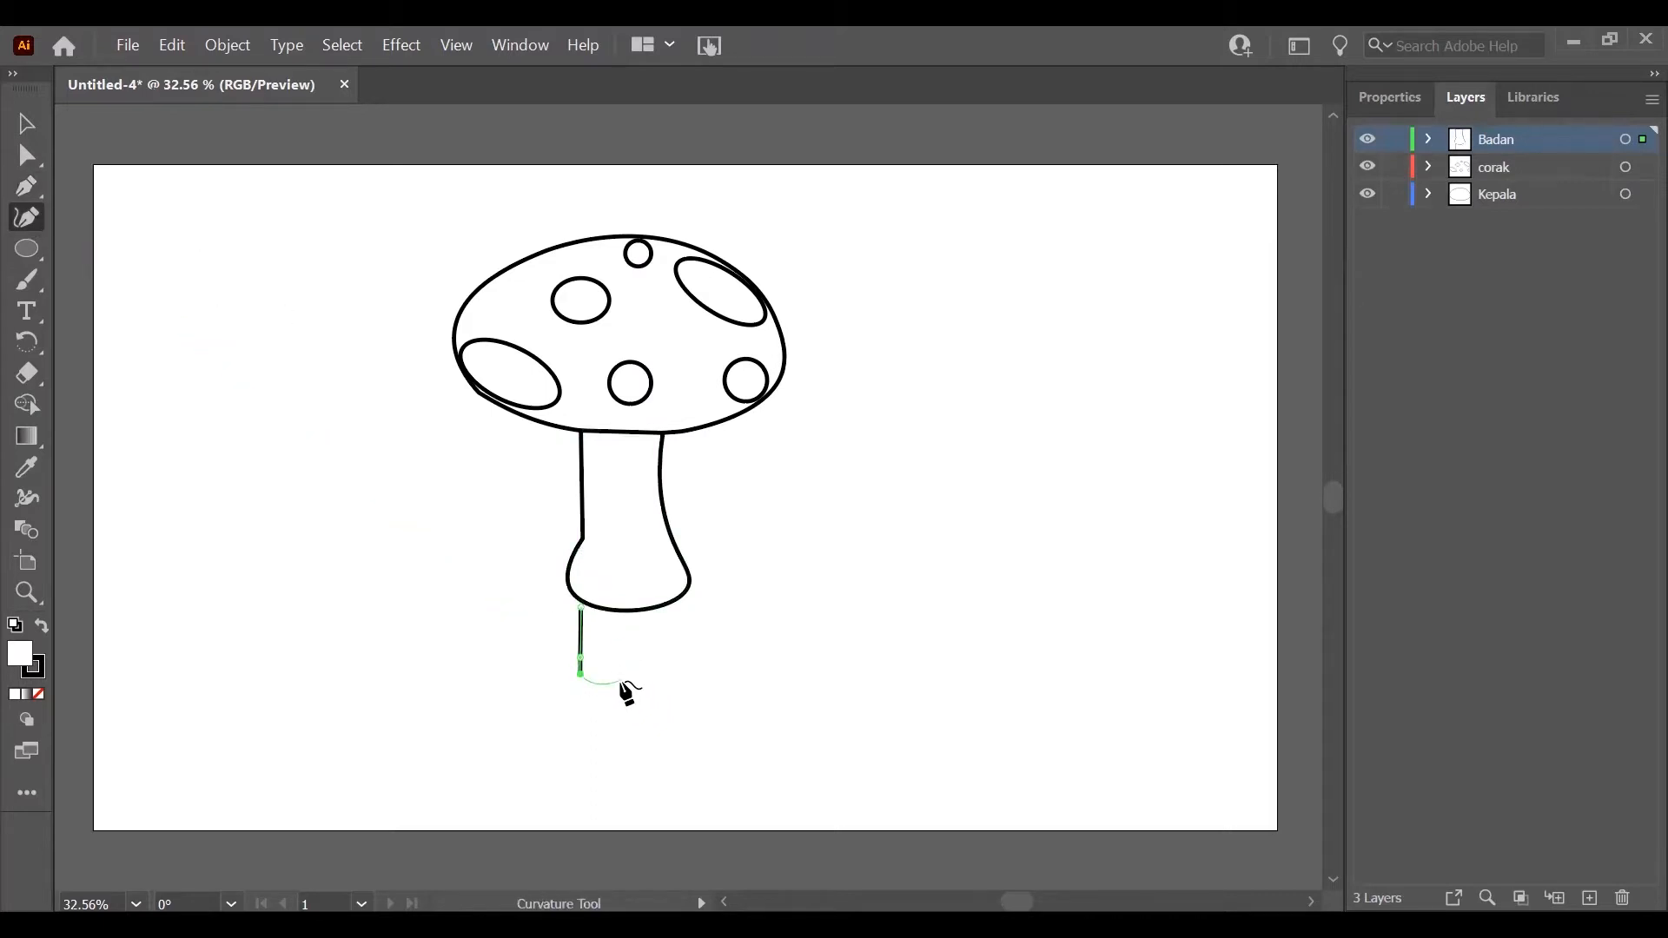
left_click(622, 685)
left_click(620, 651)
Step: Extend the leg's right side up to the stem's base with the Pen tool and close the leg outline across the top
left_click(26, 186)
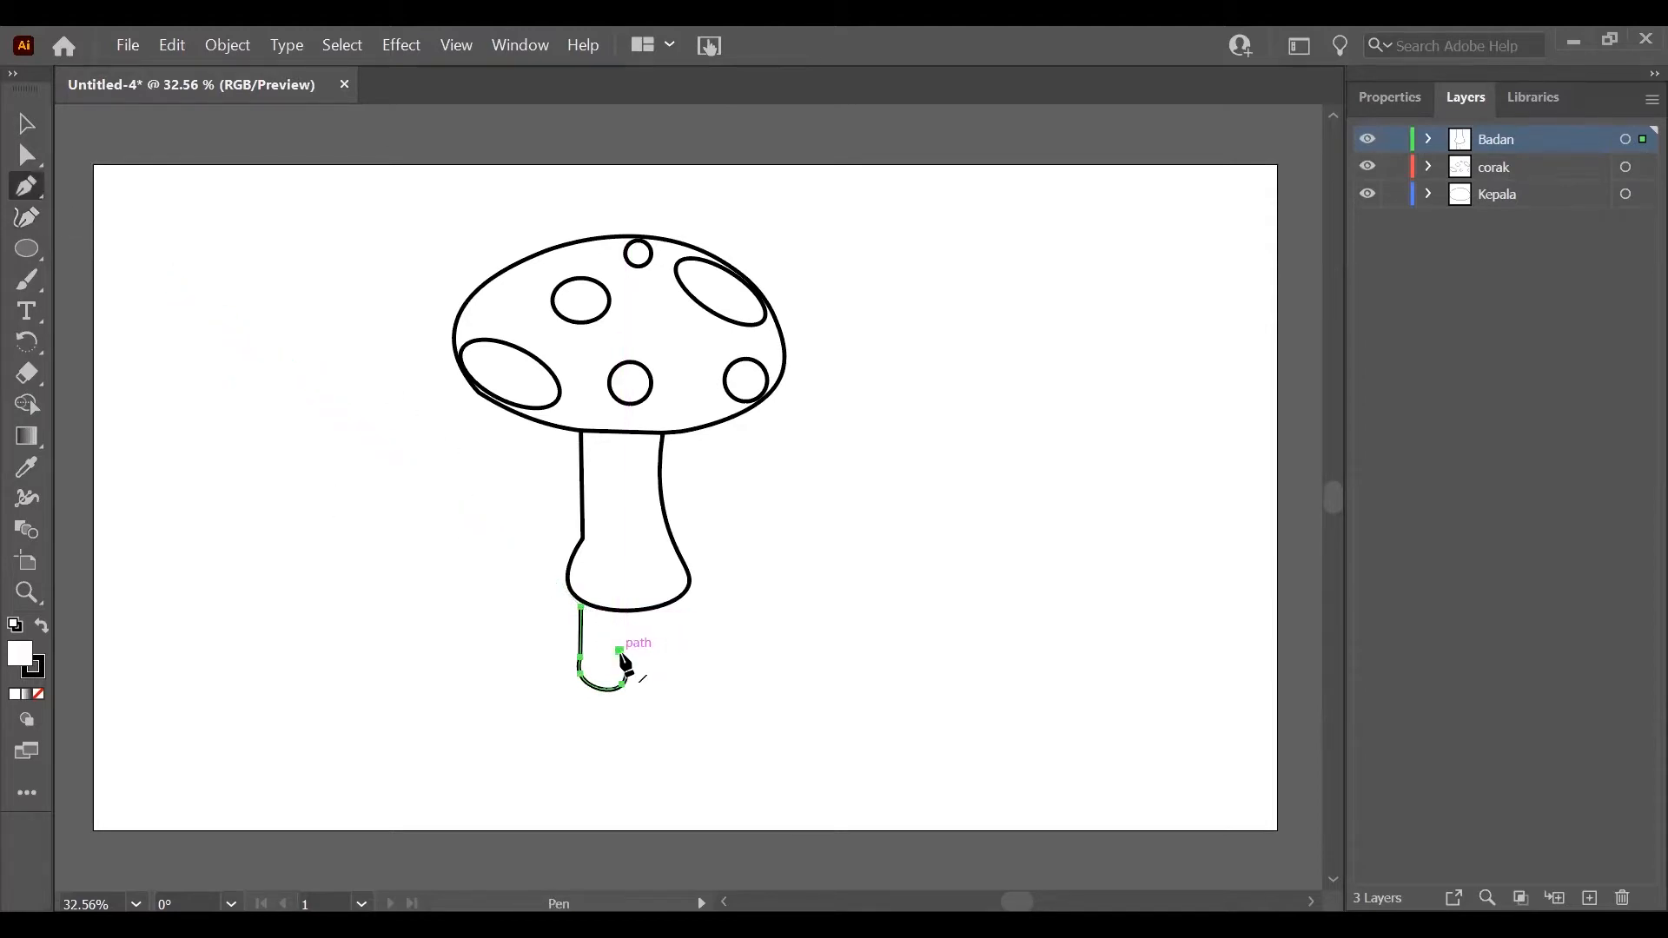
left_click_drag(620, 613, 619, 613)
left_click(618, 614)
left_click(580, 607)
key("v")
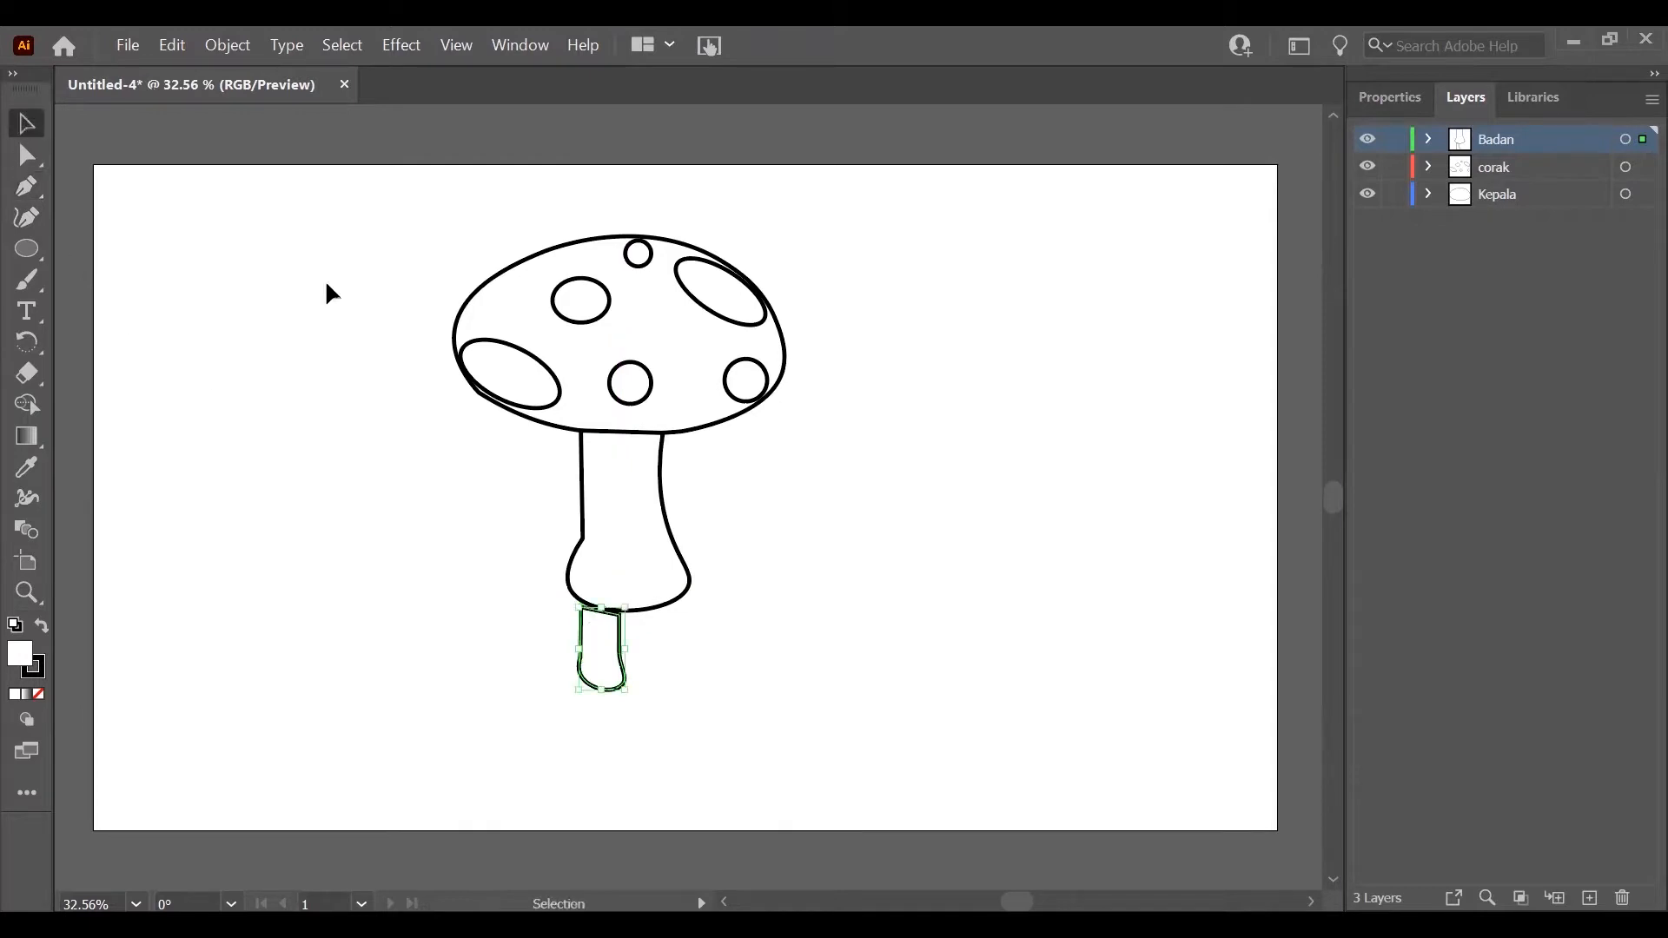
left_click(710, 671)
Step: Add a new layer above Badan and name it "Kaki dan tangan"
left_click(1589, 897)
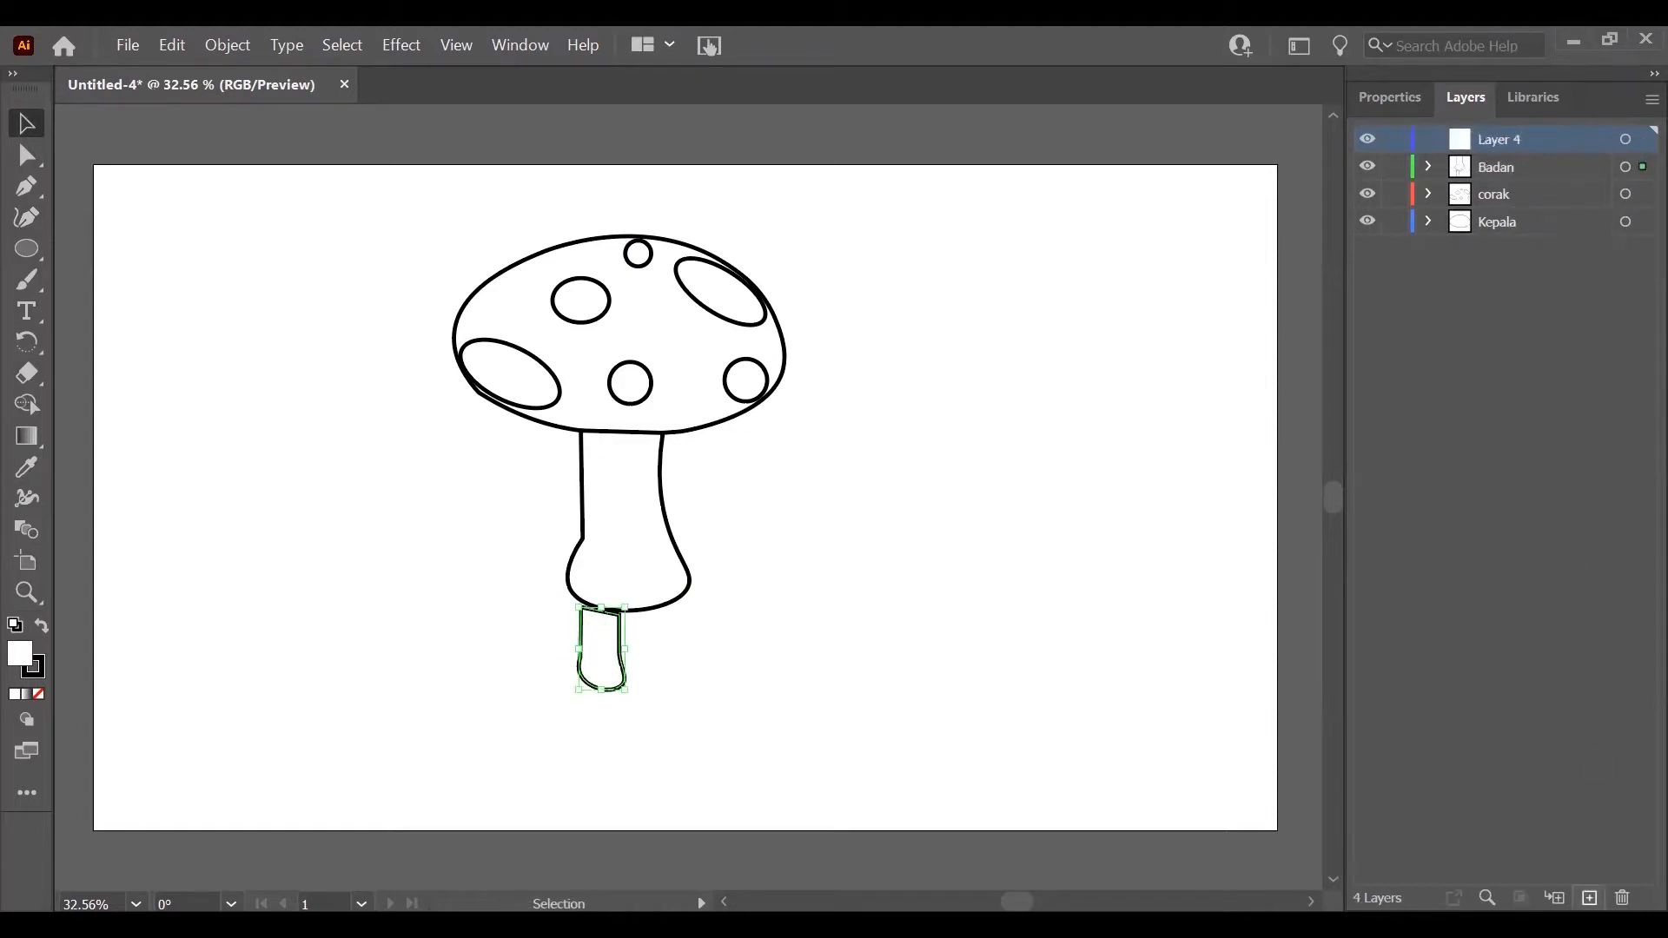
double_click(1491, 137)
type("K")
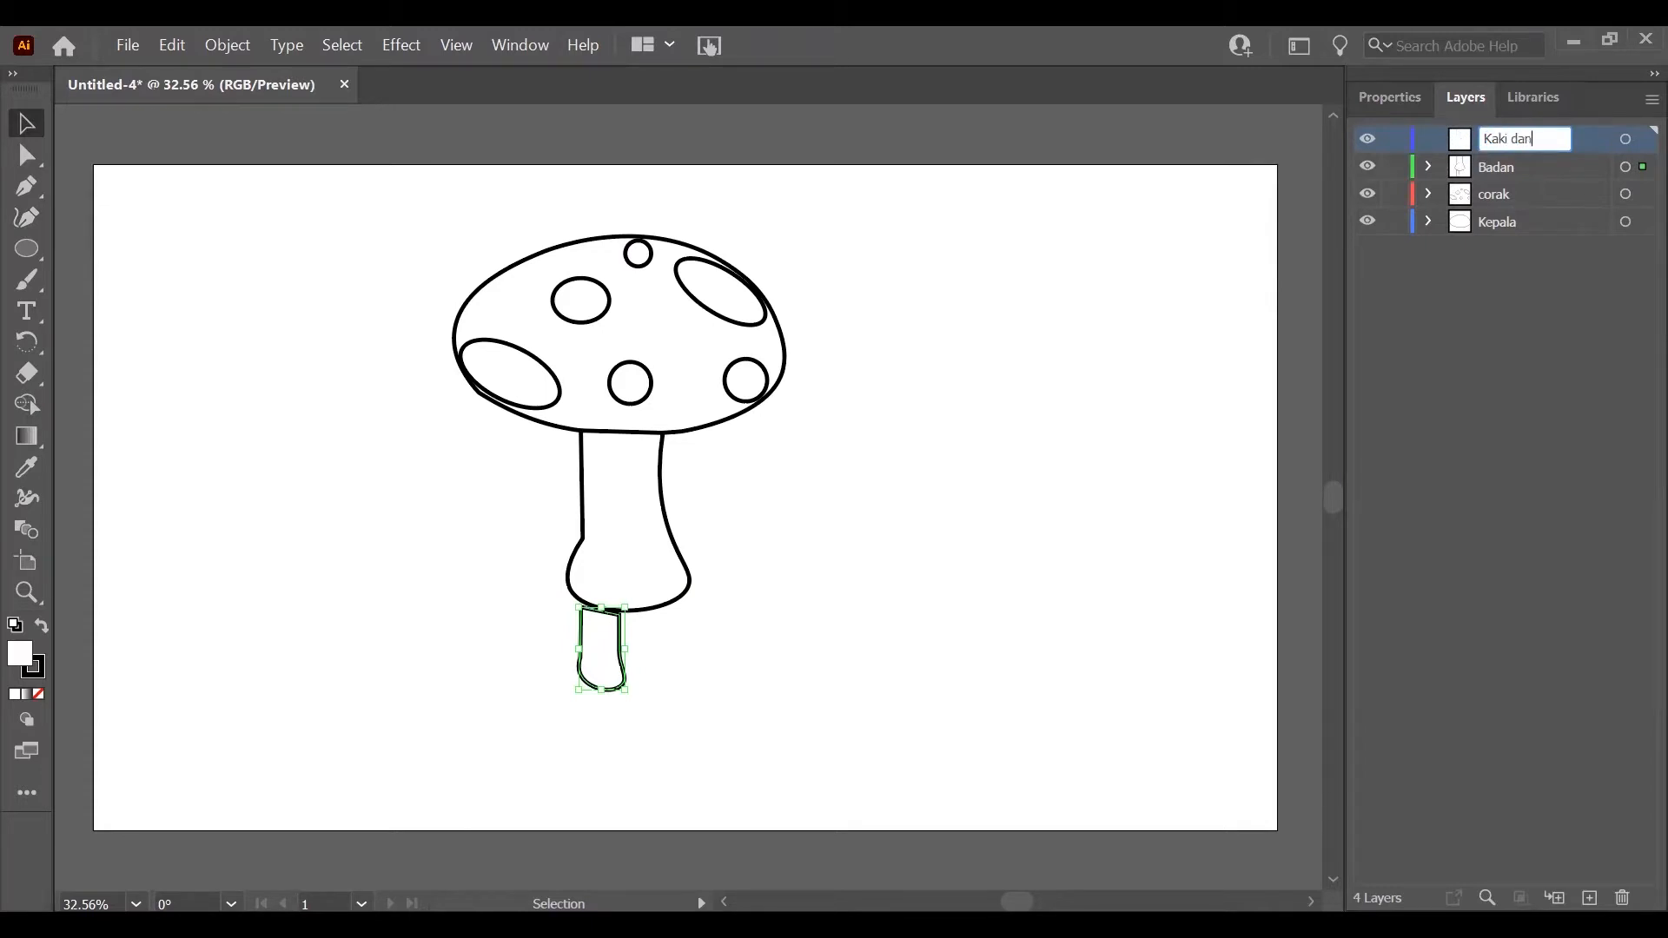
type("aki dan tangan")
key("Return")
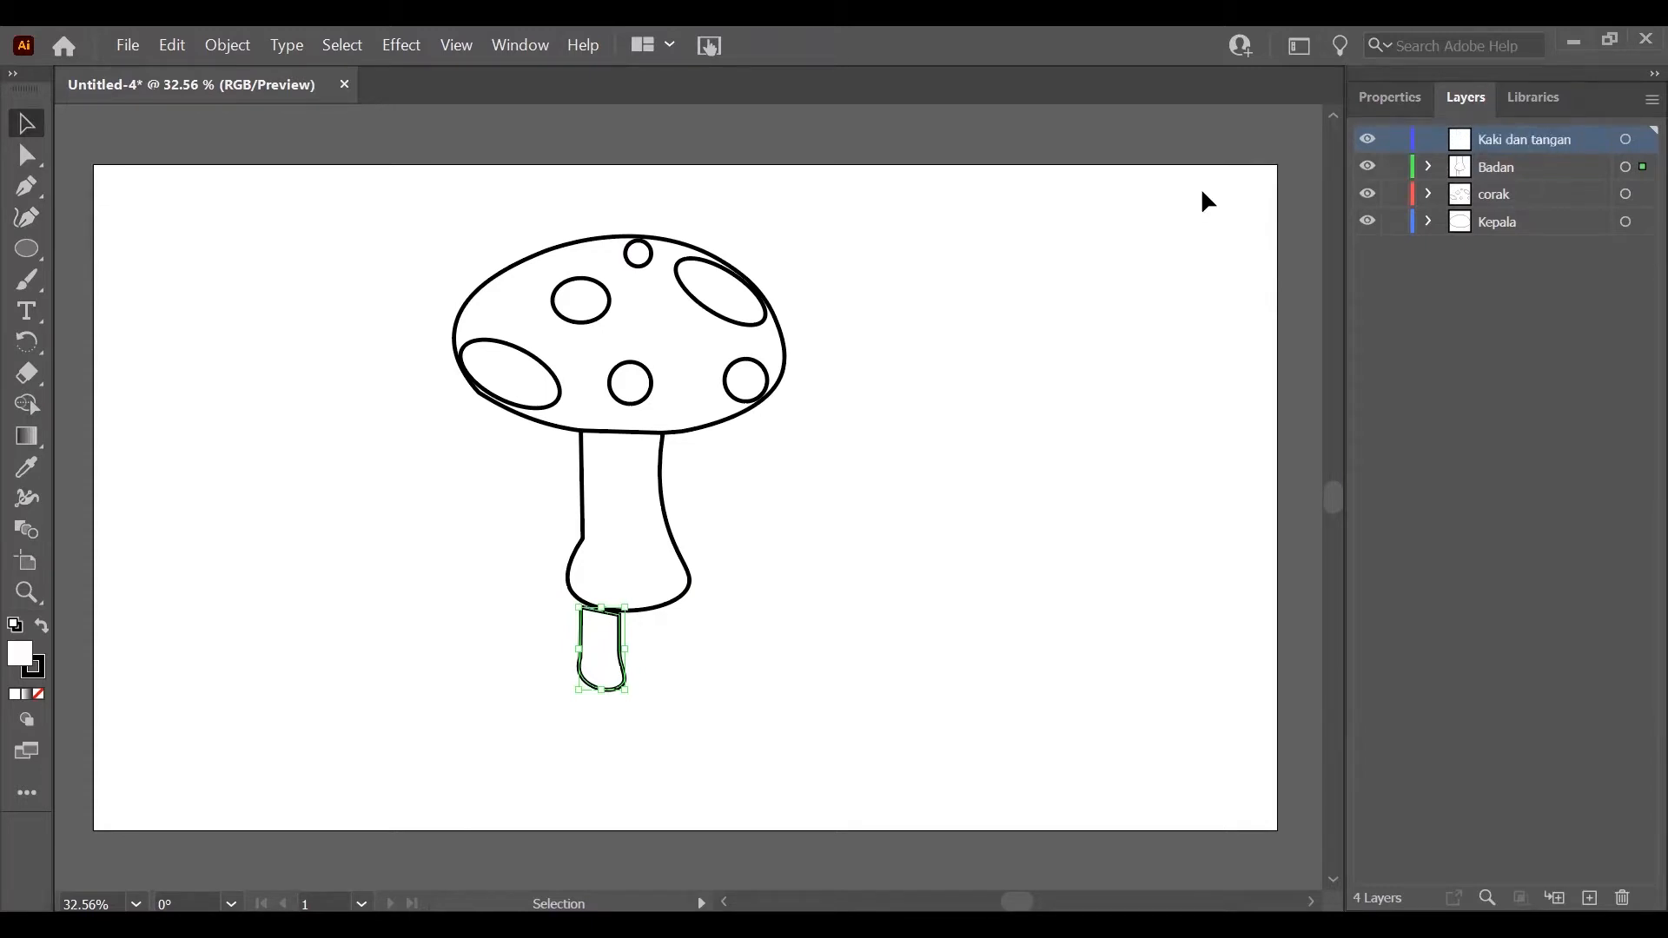
left_click_drag(594, 650, 594, 667)
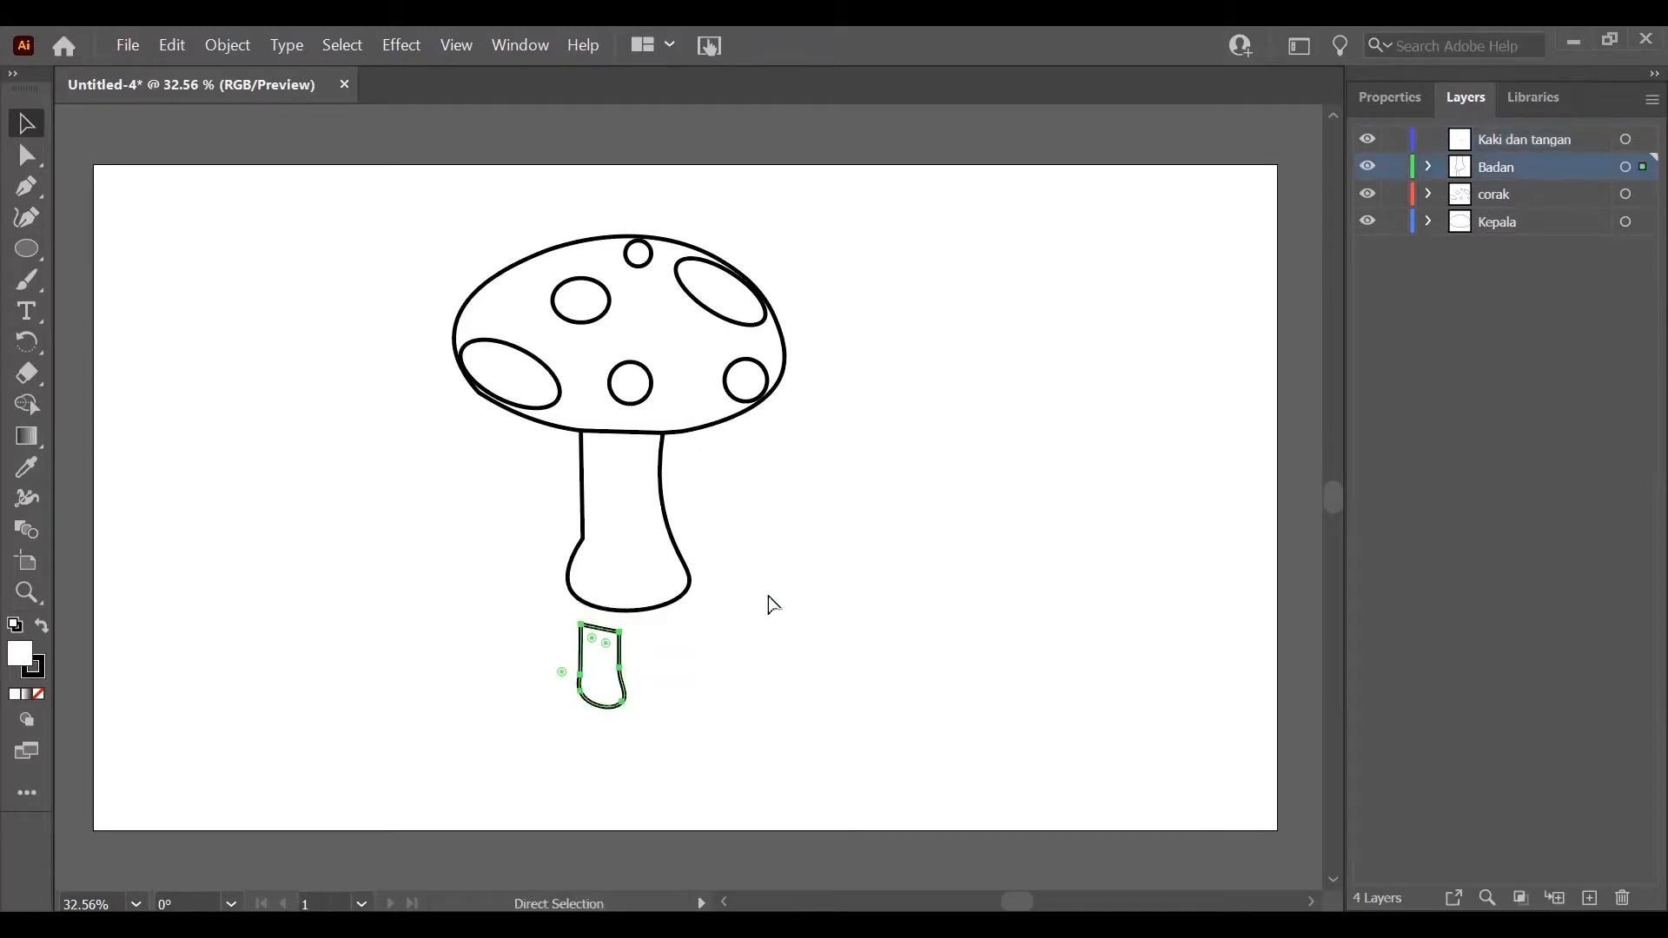
key("ctrl+v")
left_click_drag(680, 479, 629, 632)
key("Delete")
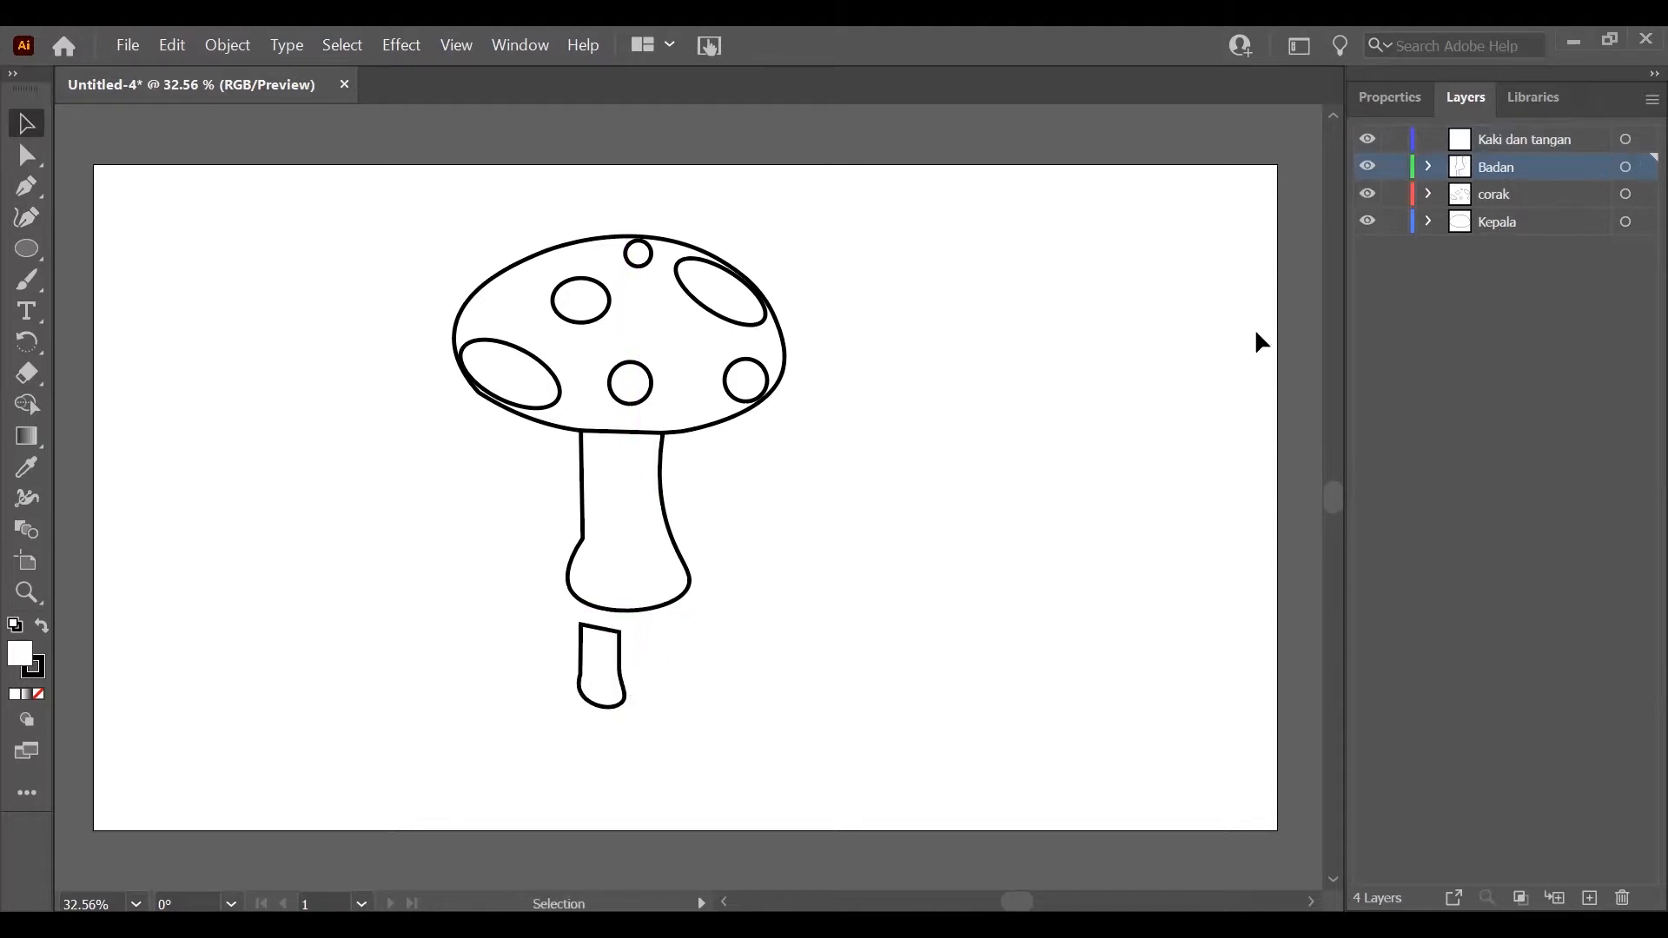
Step: Replace the original leg with a pasted copy on the Kaki dan tangan layer, placed overlapping the stem's base on its left half
left_click(1458, 144)
key("a")
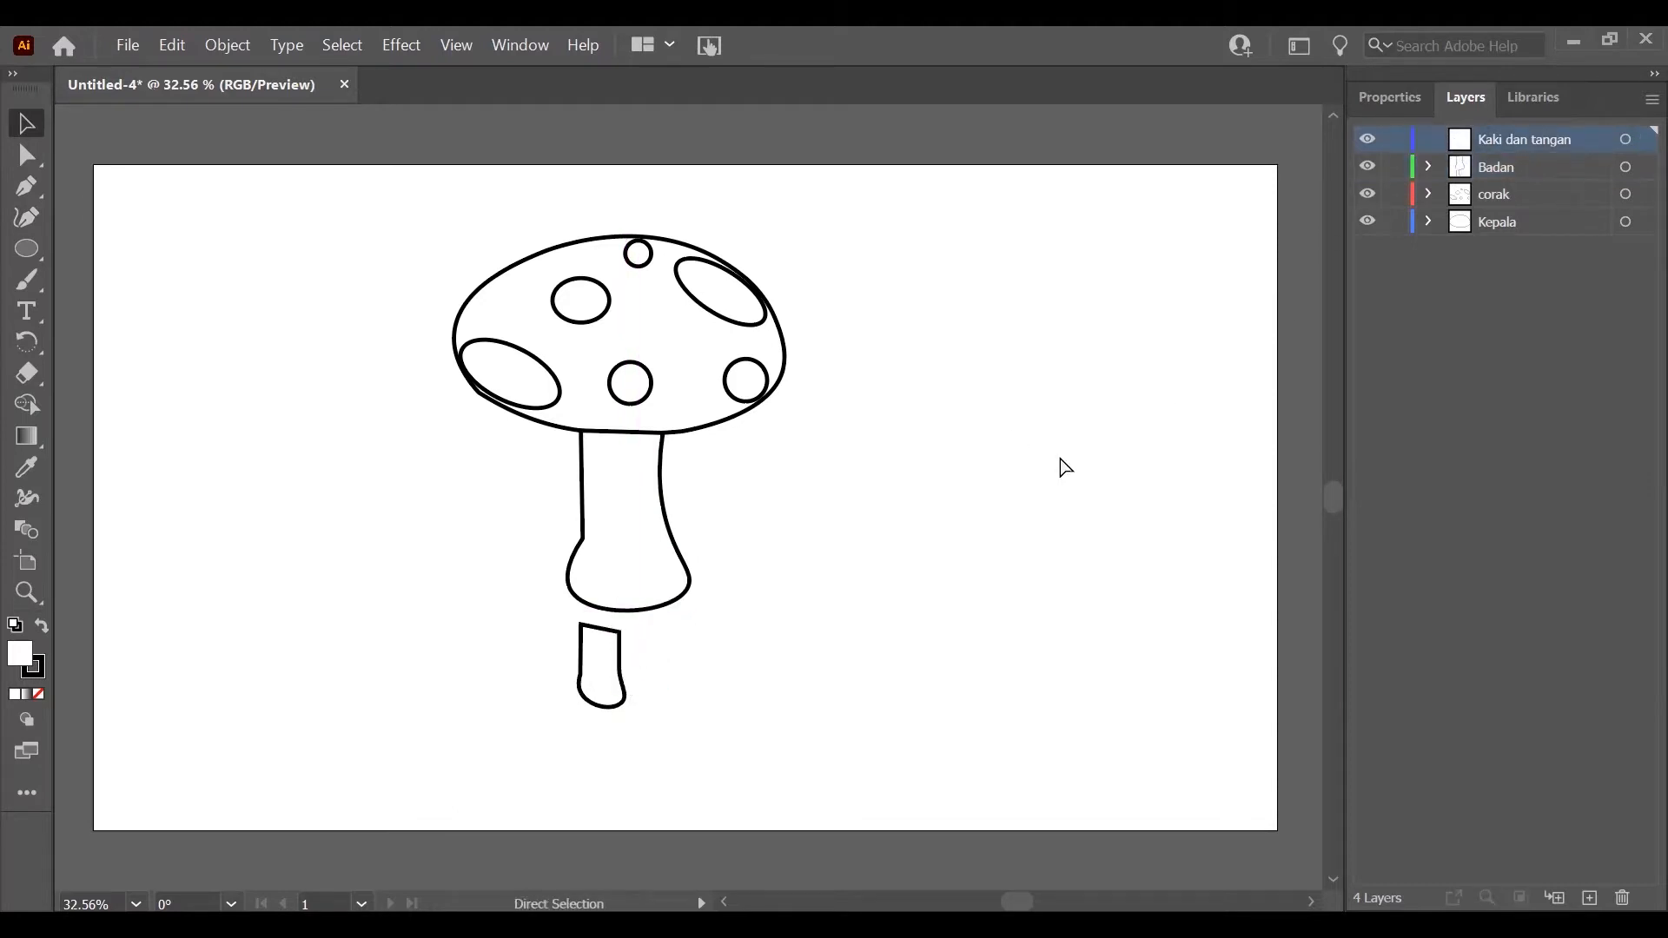
key("ctrl+v")
key("v")
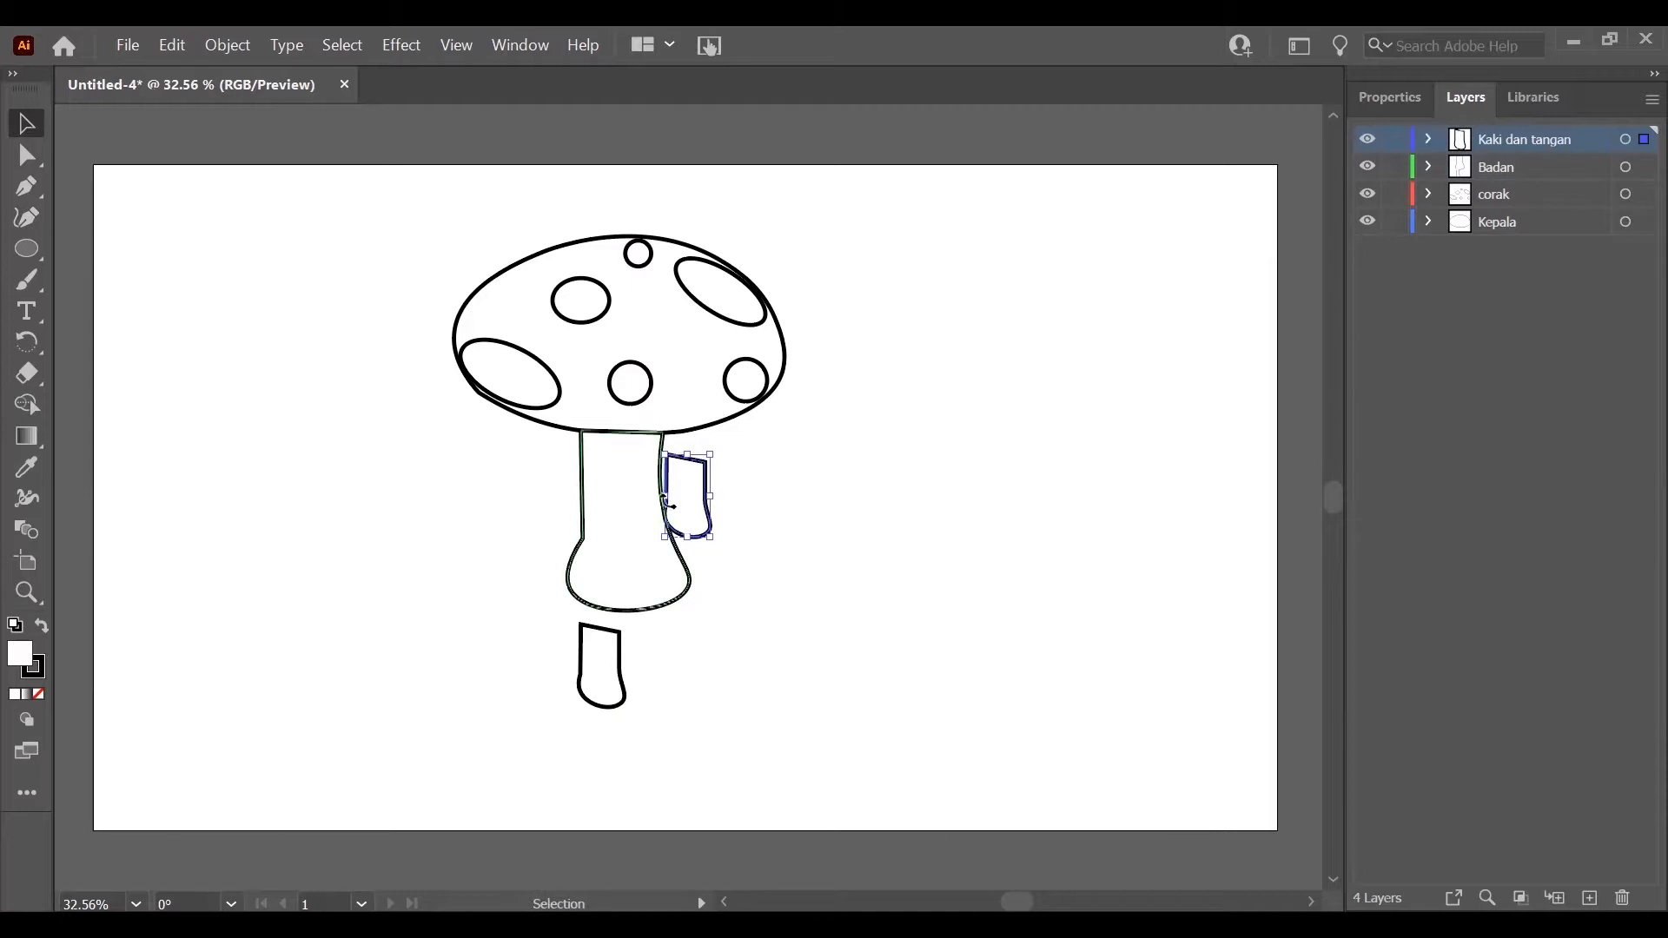
left_click(595, 674)
key("Delete")
left_click_drag(711, 470, 623, 642)
Step: Paste a second leg copy and move the Kaki dan tangan layer below Badan
key("ctrl+v")
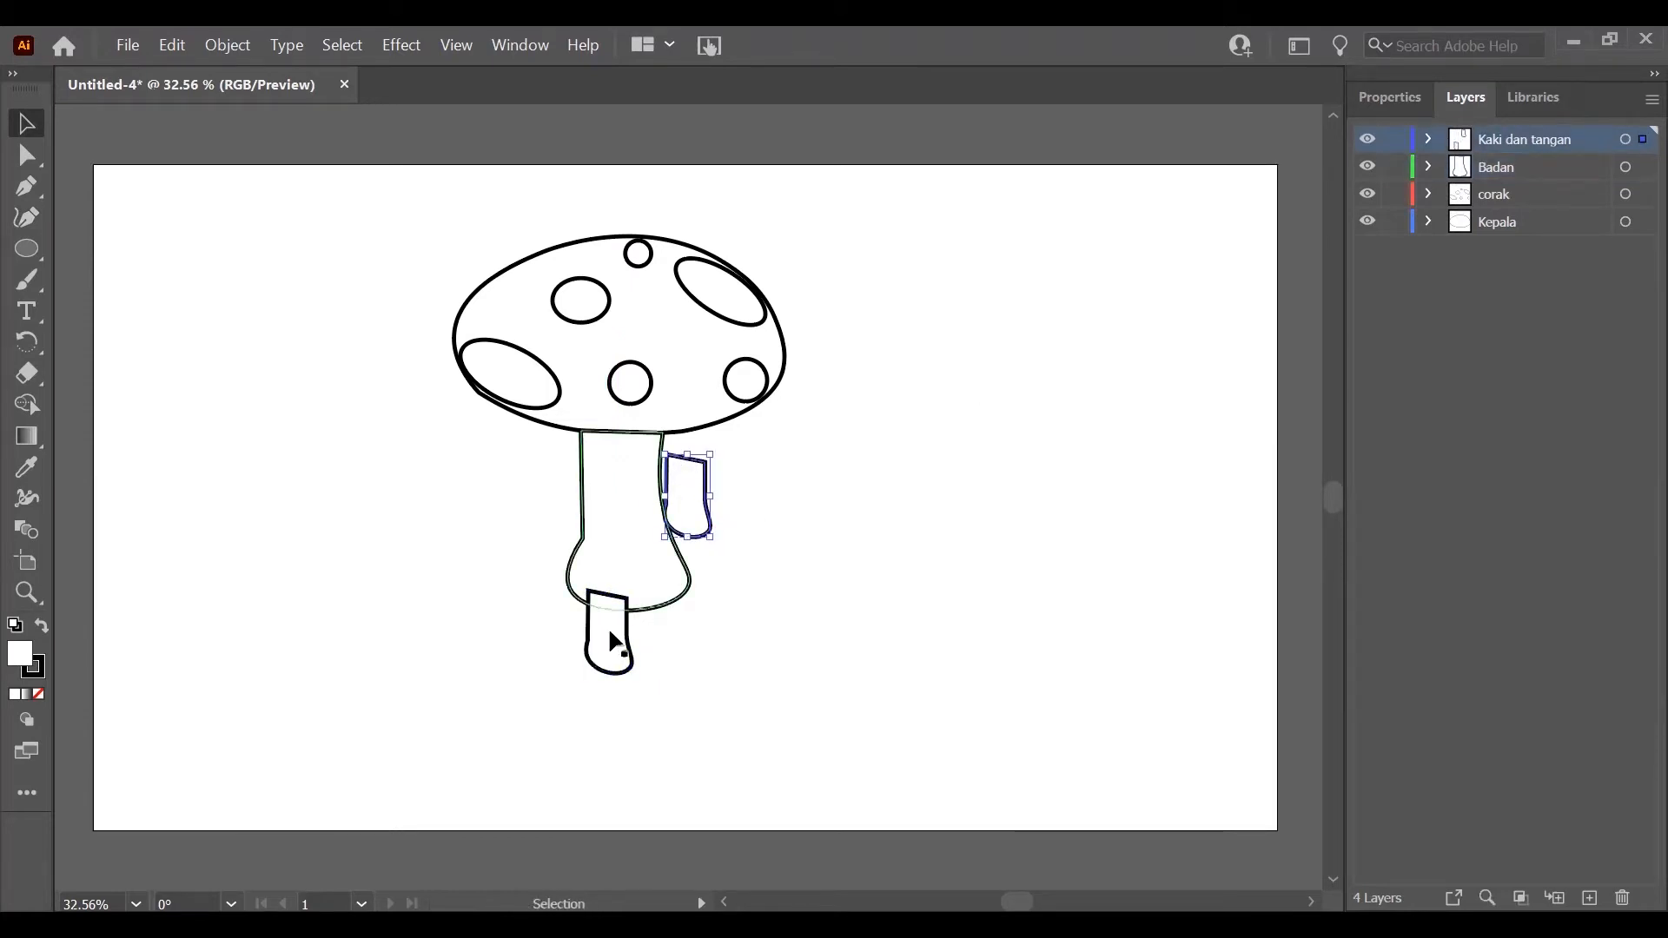
left_click_drag(1504, 154, 1502, 193)
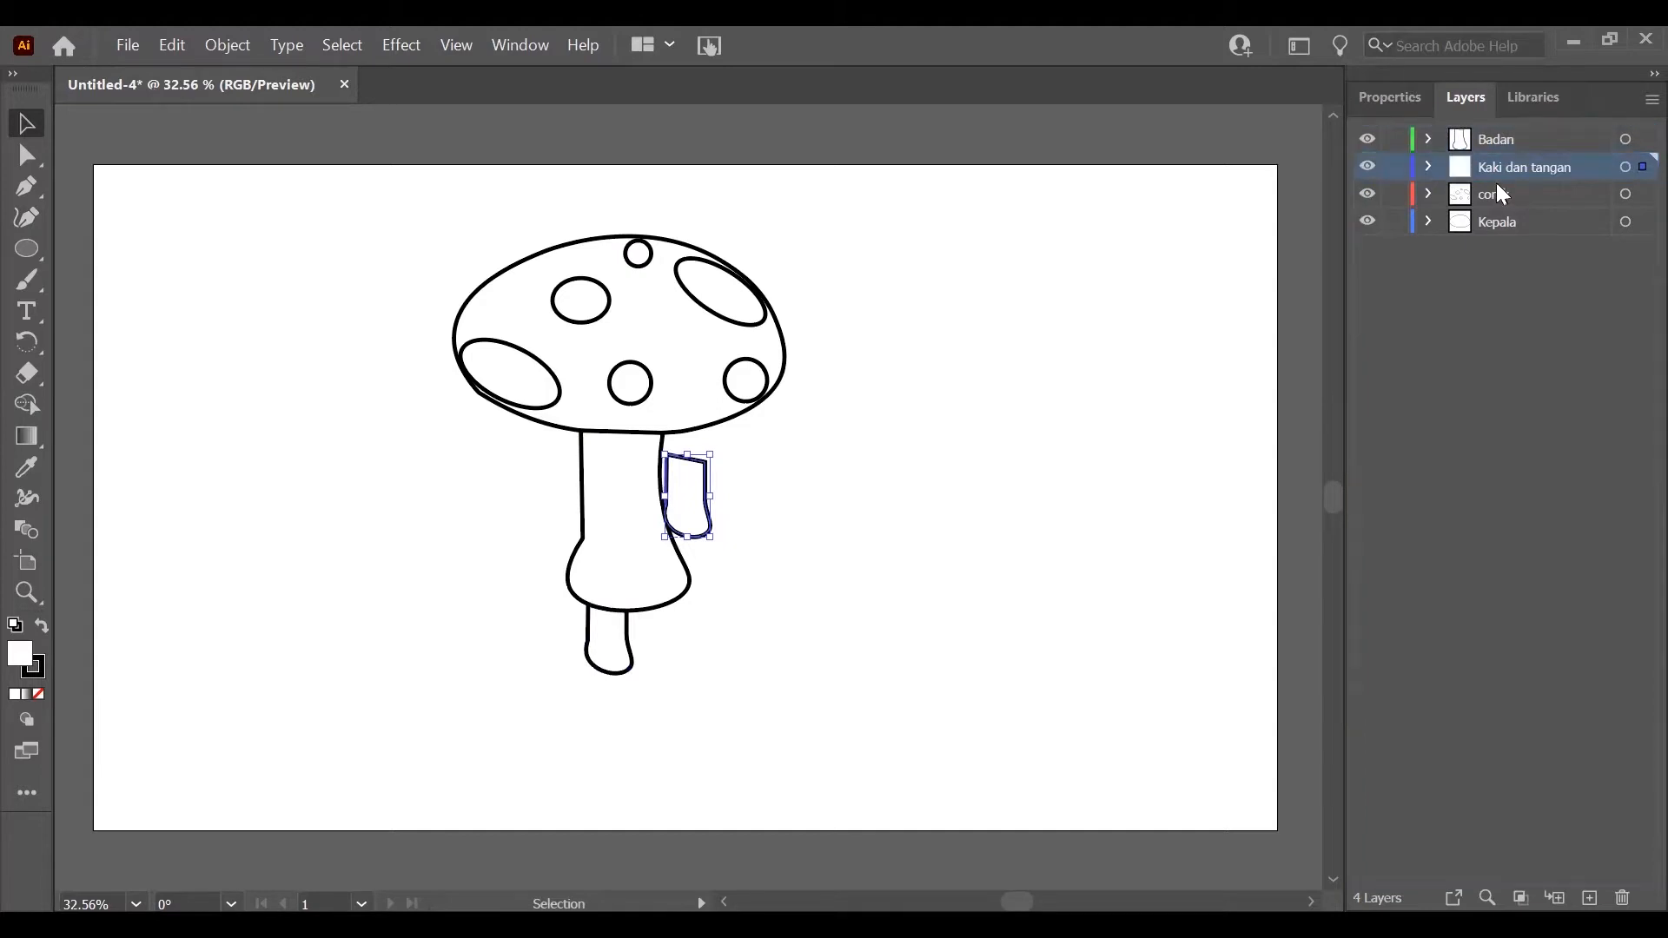
Step: Flip the second leg horizontally and place it beside the first leg, tucked under the stem's base
left_click(1416, 101)
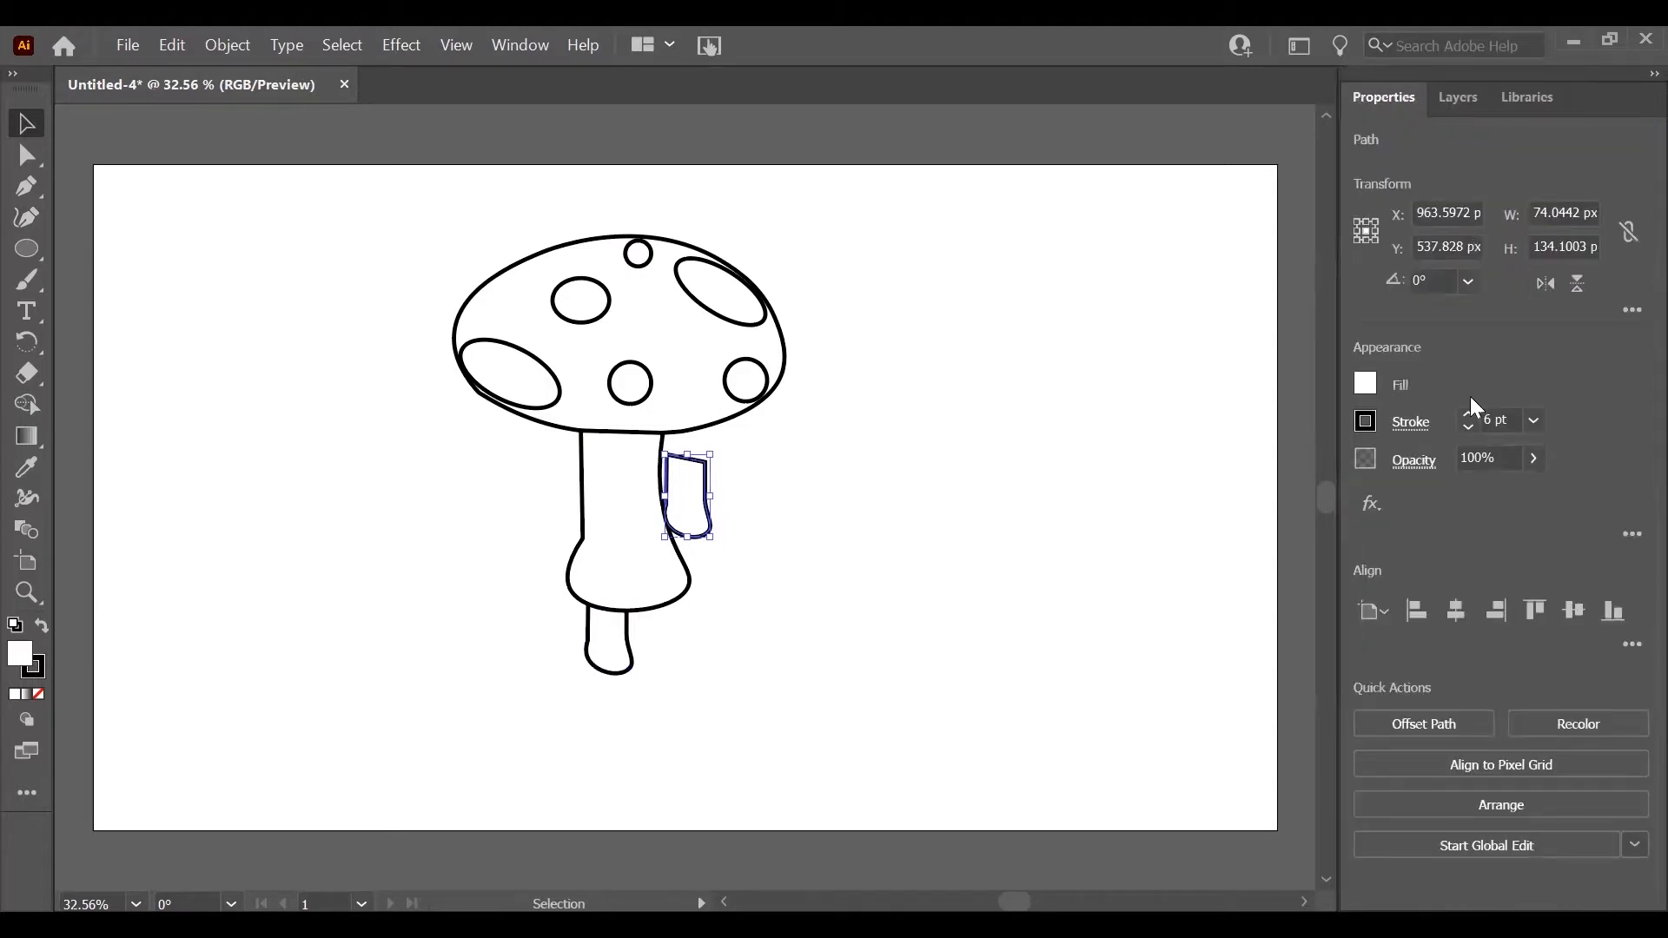
left_click(1543, 288)
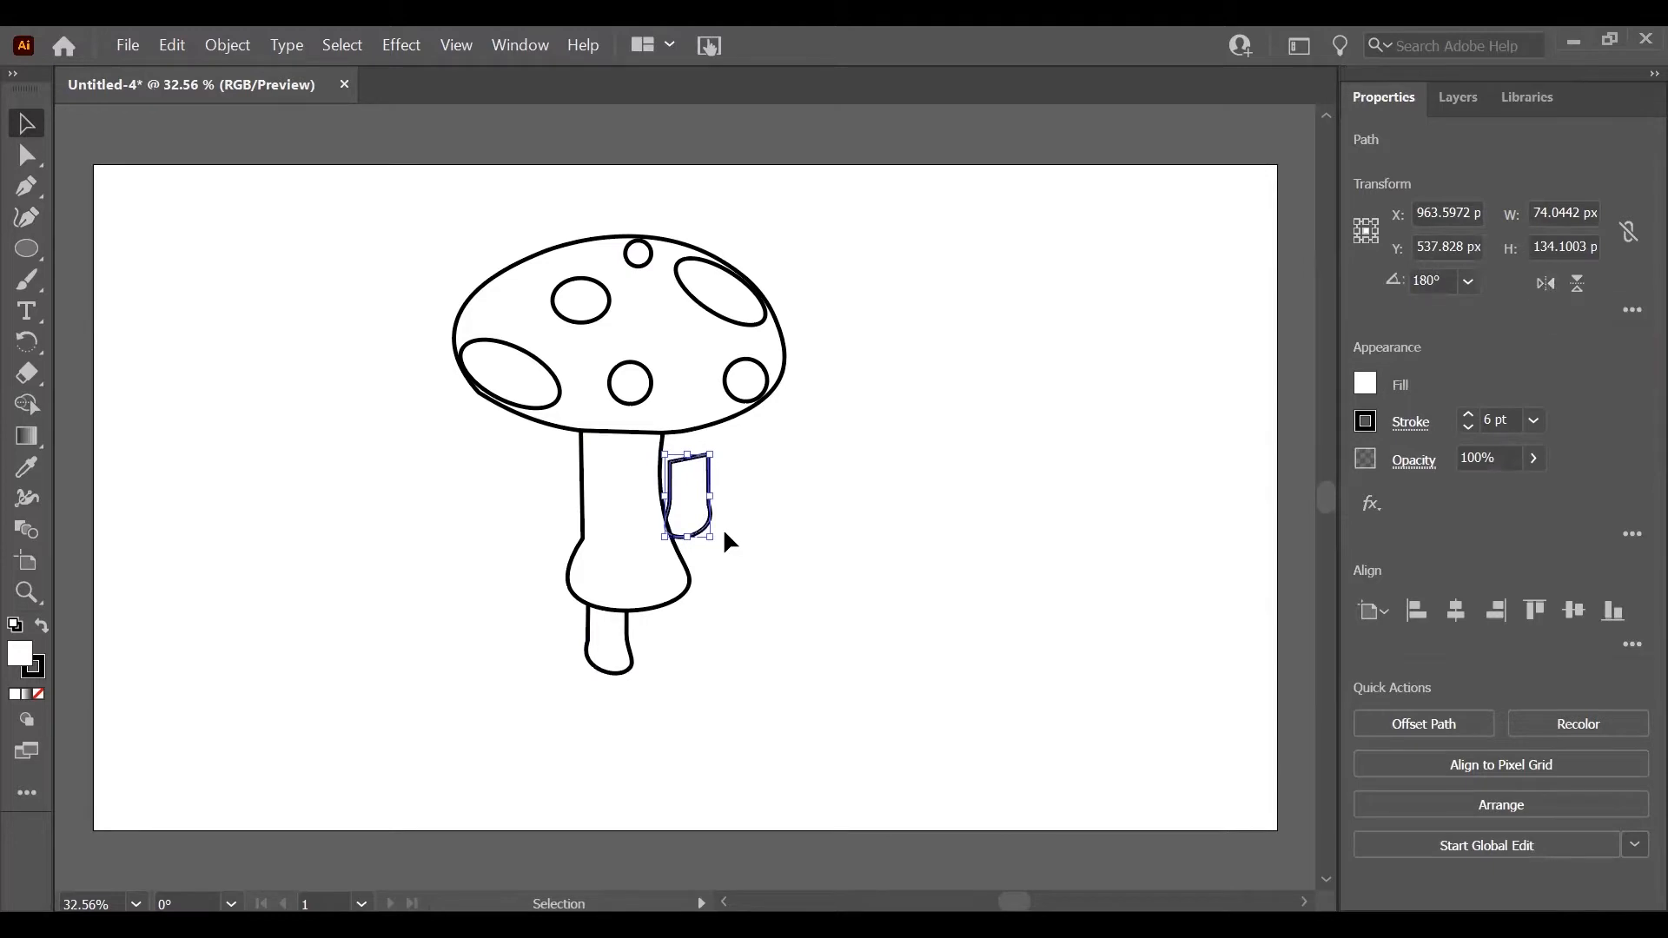
left_click_drag(700, 545, 665, 645)
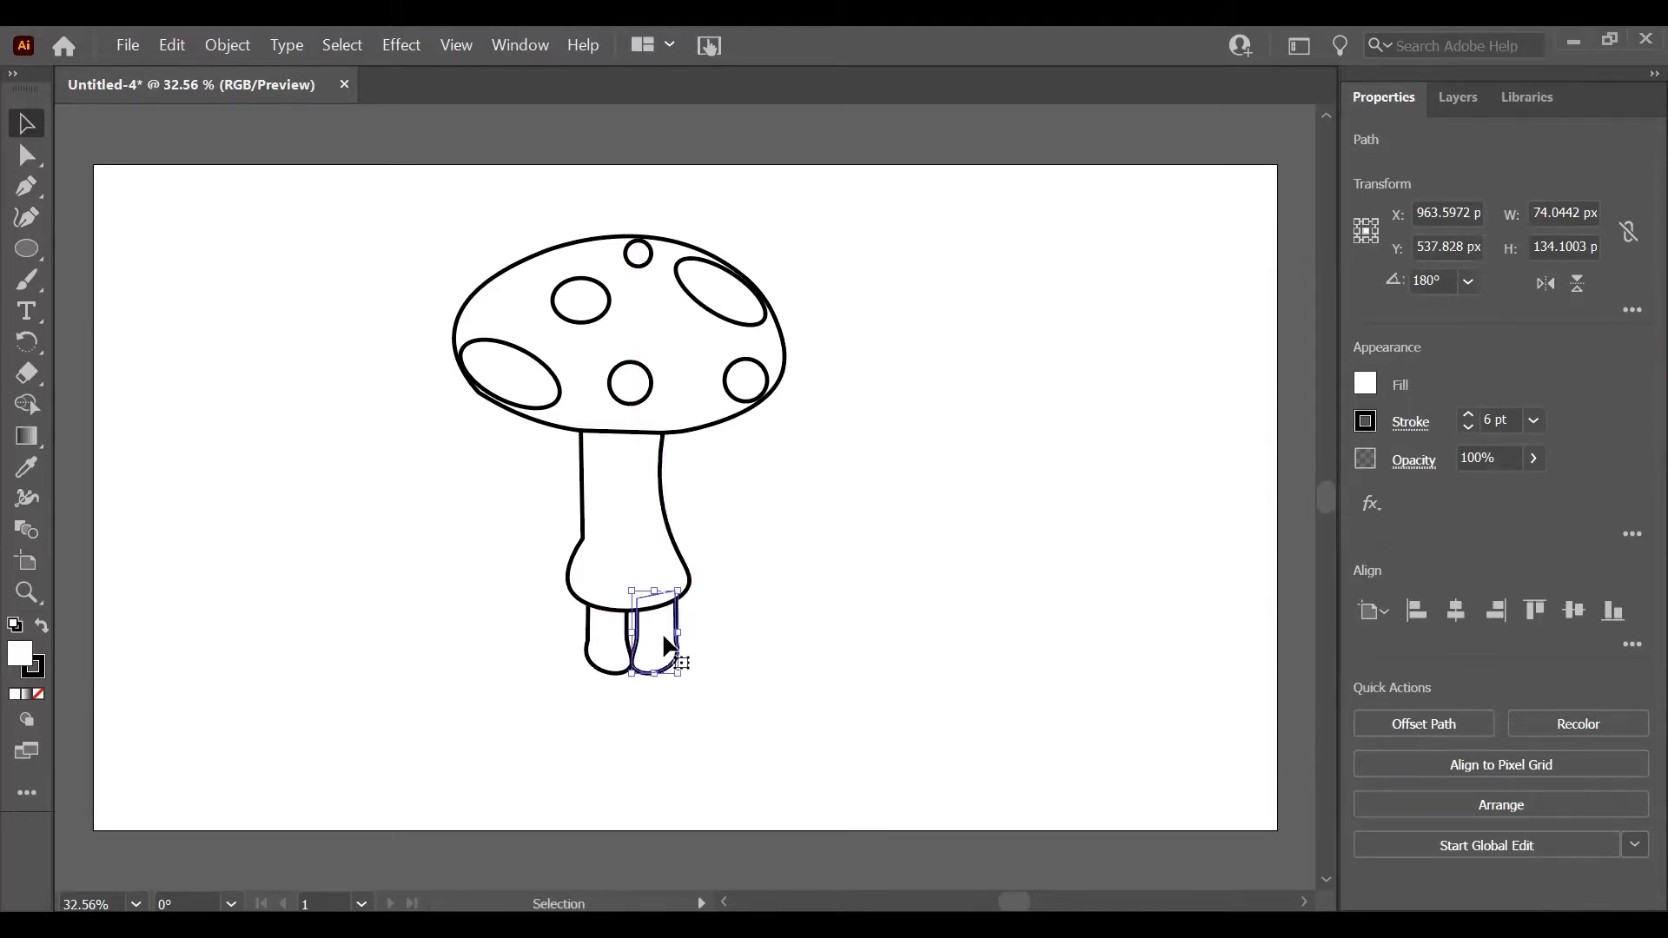
Step: Widen the stem rightward to 230 px and shift the right leg slightly away from the left leg
left_click(628, 517)
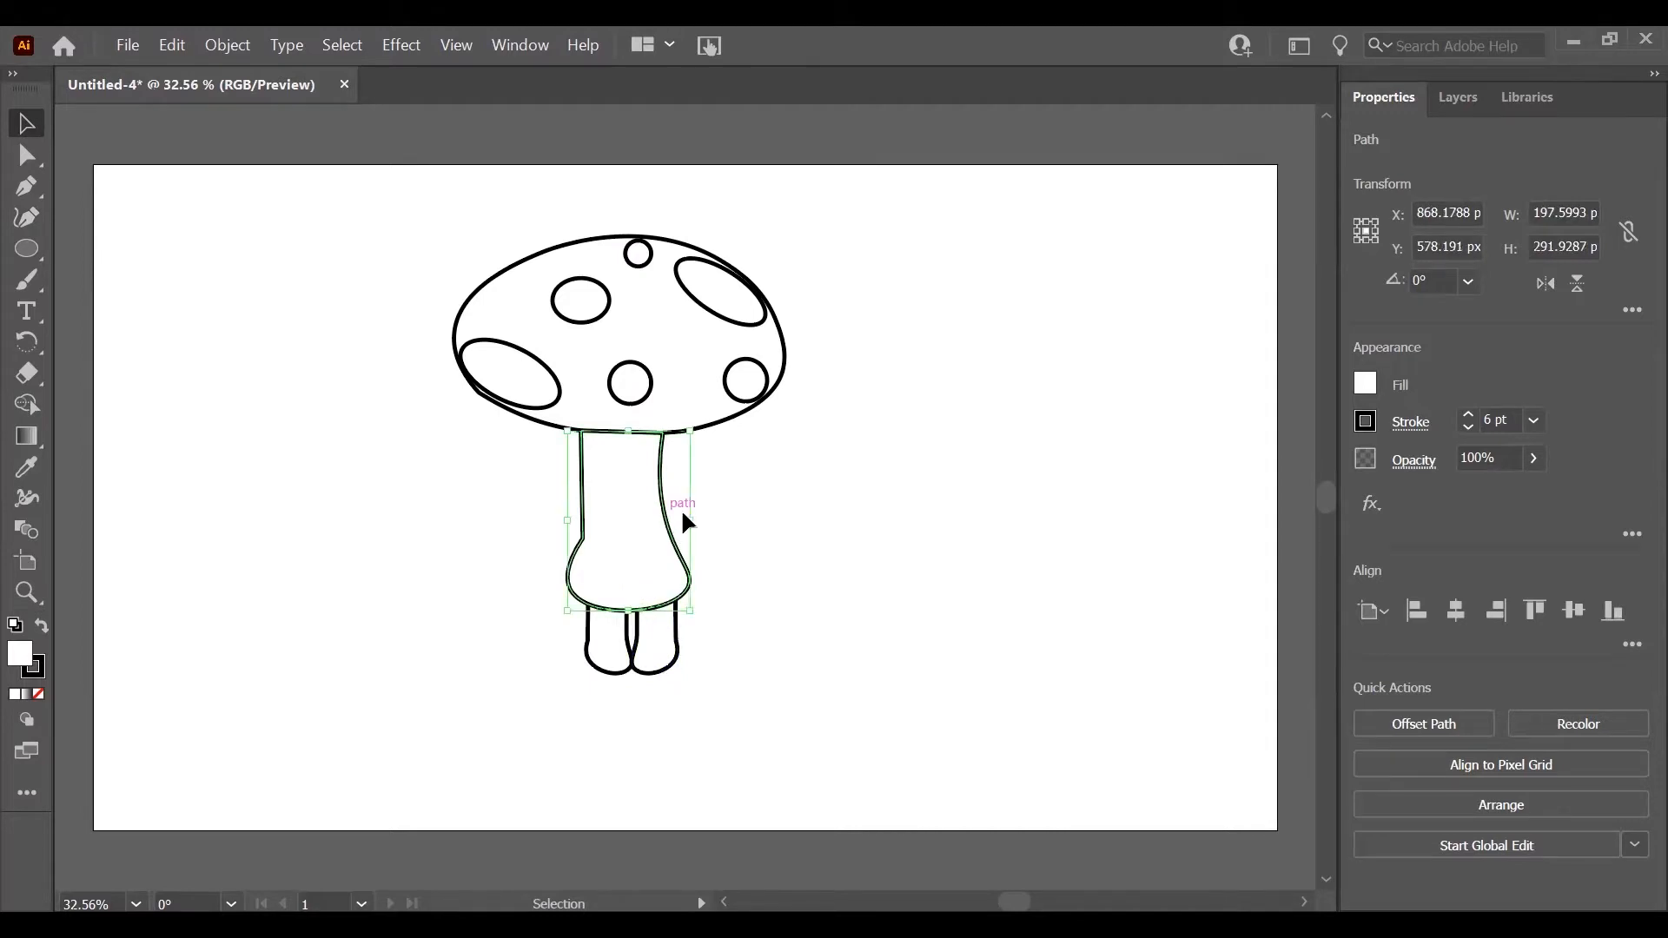
mouse_move(692, 519)
left_mouse_down()
mouse_move(727, 509)
mouse_move(708, 511)
left_mouse_up()
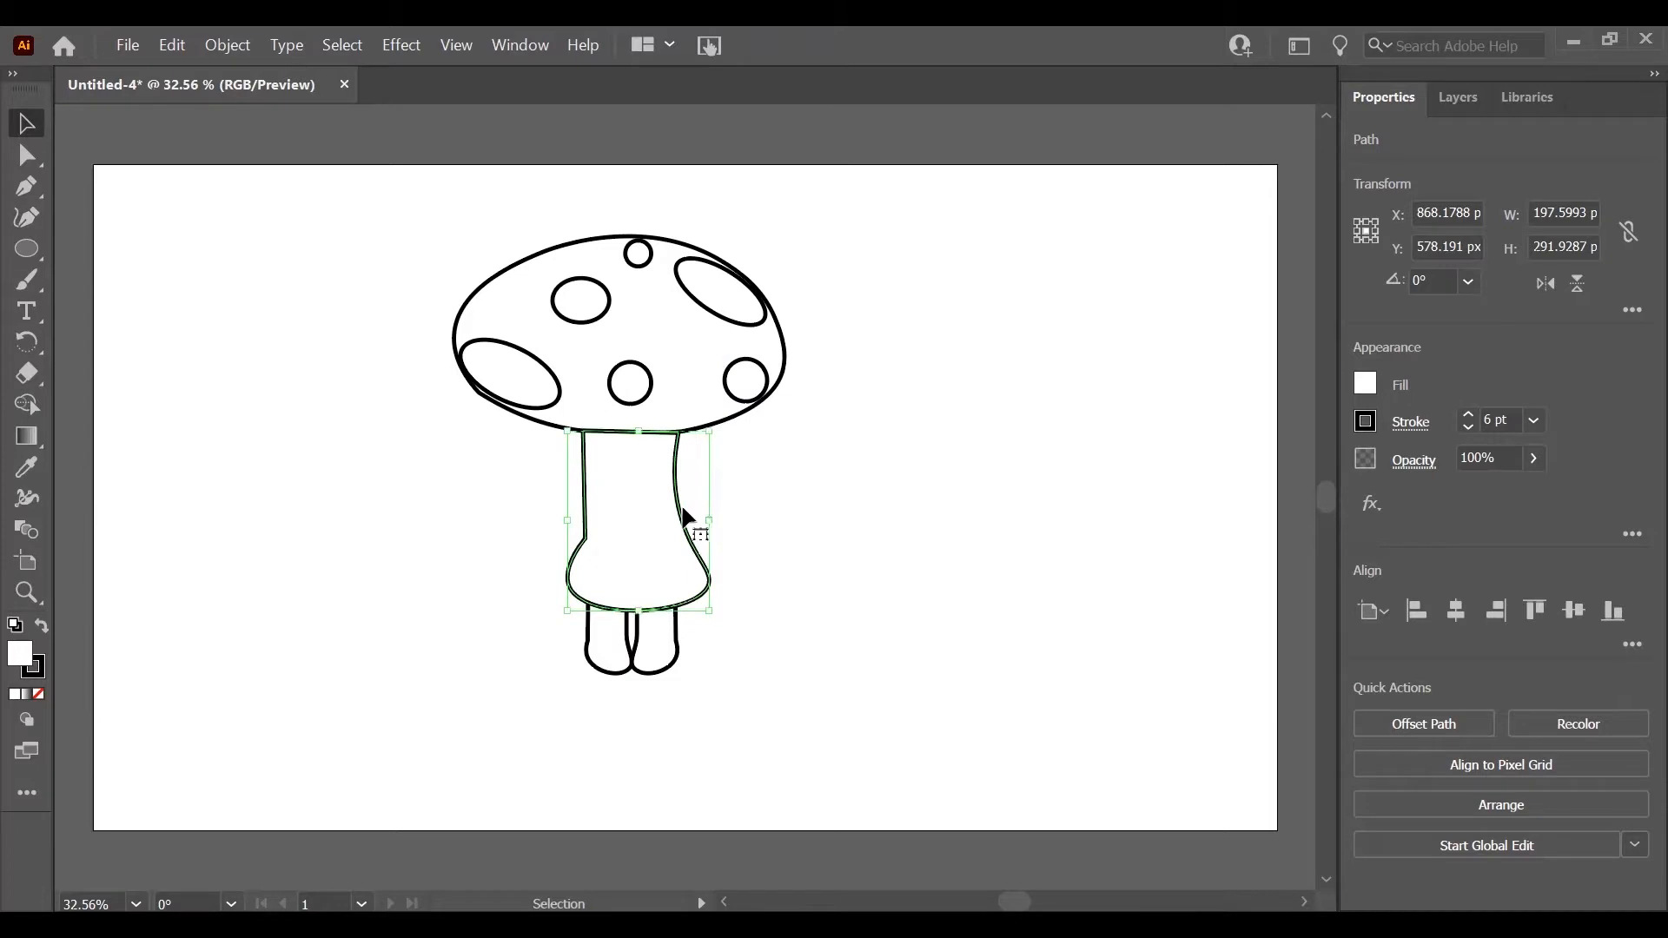
left_click(662, 647)
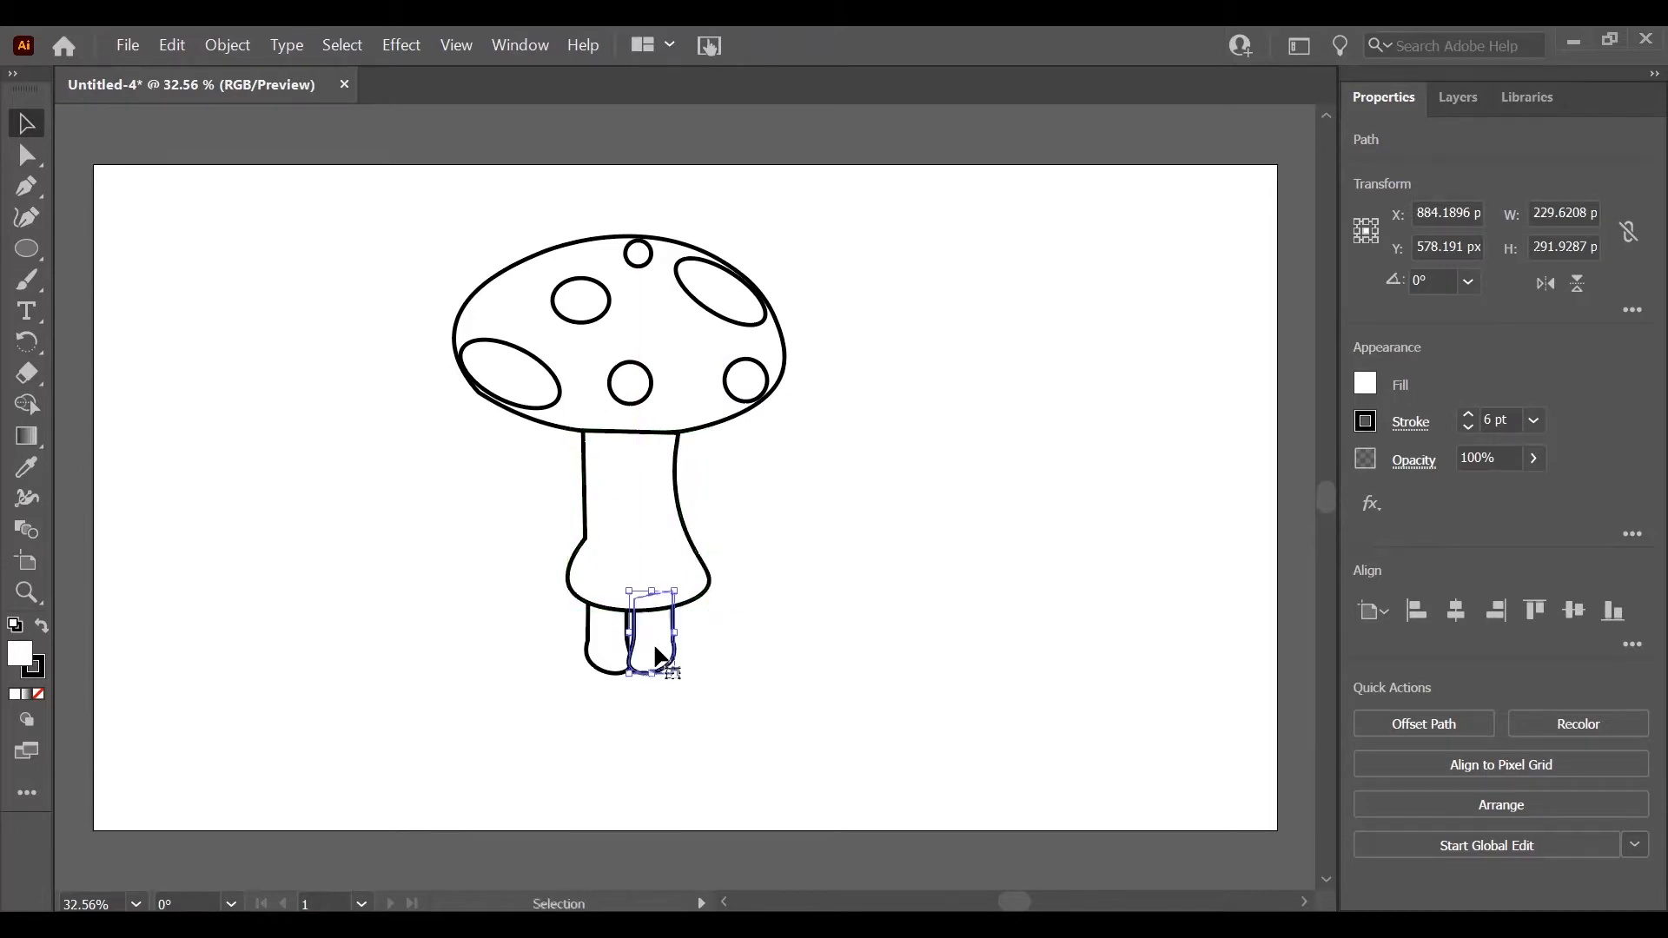
left_click_drag(654, 648, 669, 647)
left_click(583, 506)
left_click_drag(571, 521, 572, 521)
Step: Paste a copy of the right leg and rotate it into a raised arm on the stem's right side, partly behind the stem
left_click(662, 632)
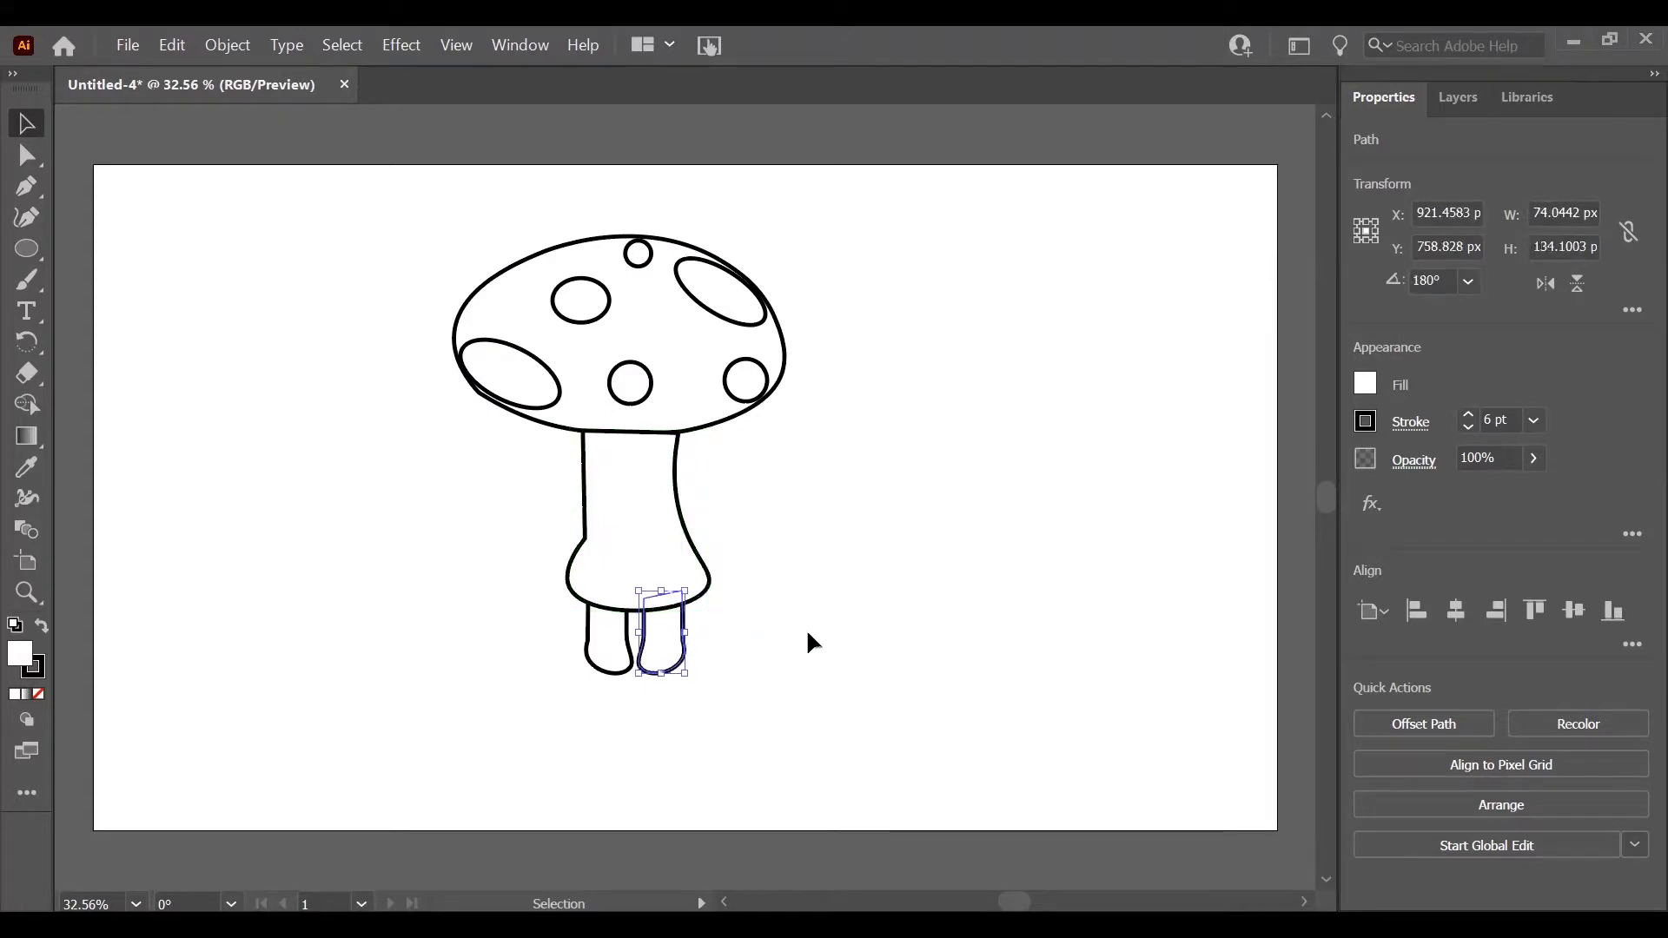
key("a")
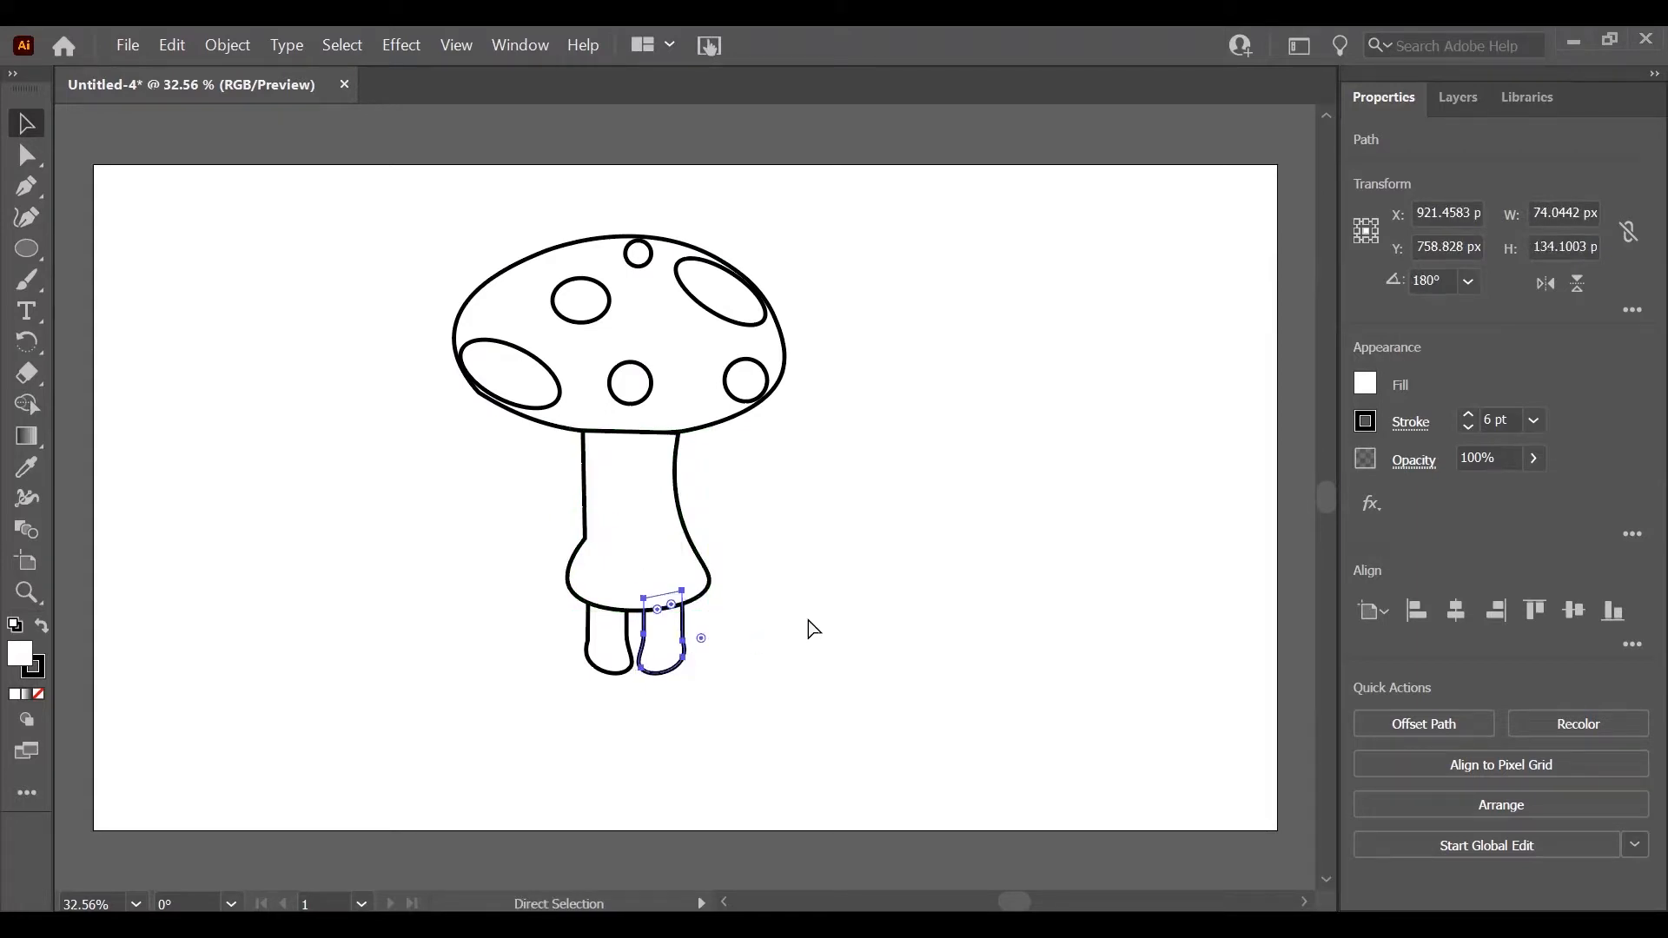
key("ctrl+c")
key("ctrl+v")
key("v")
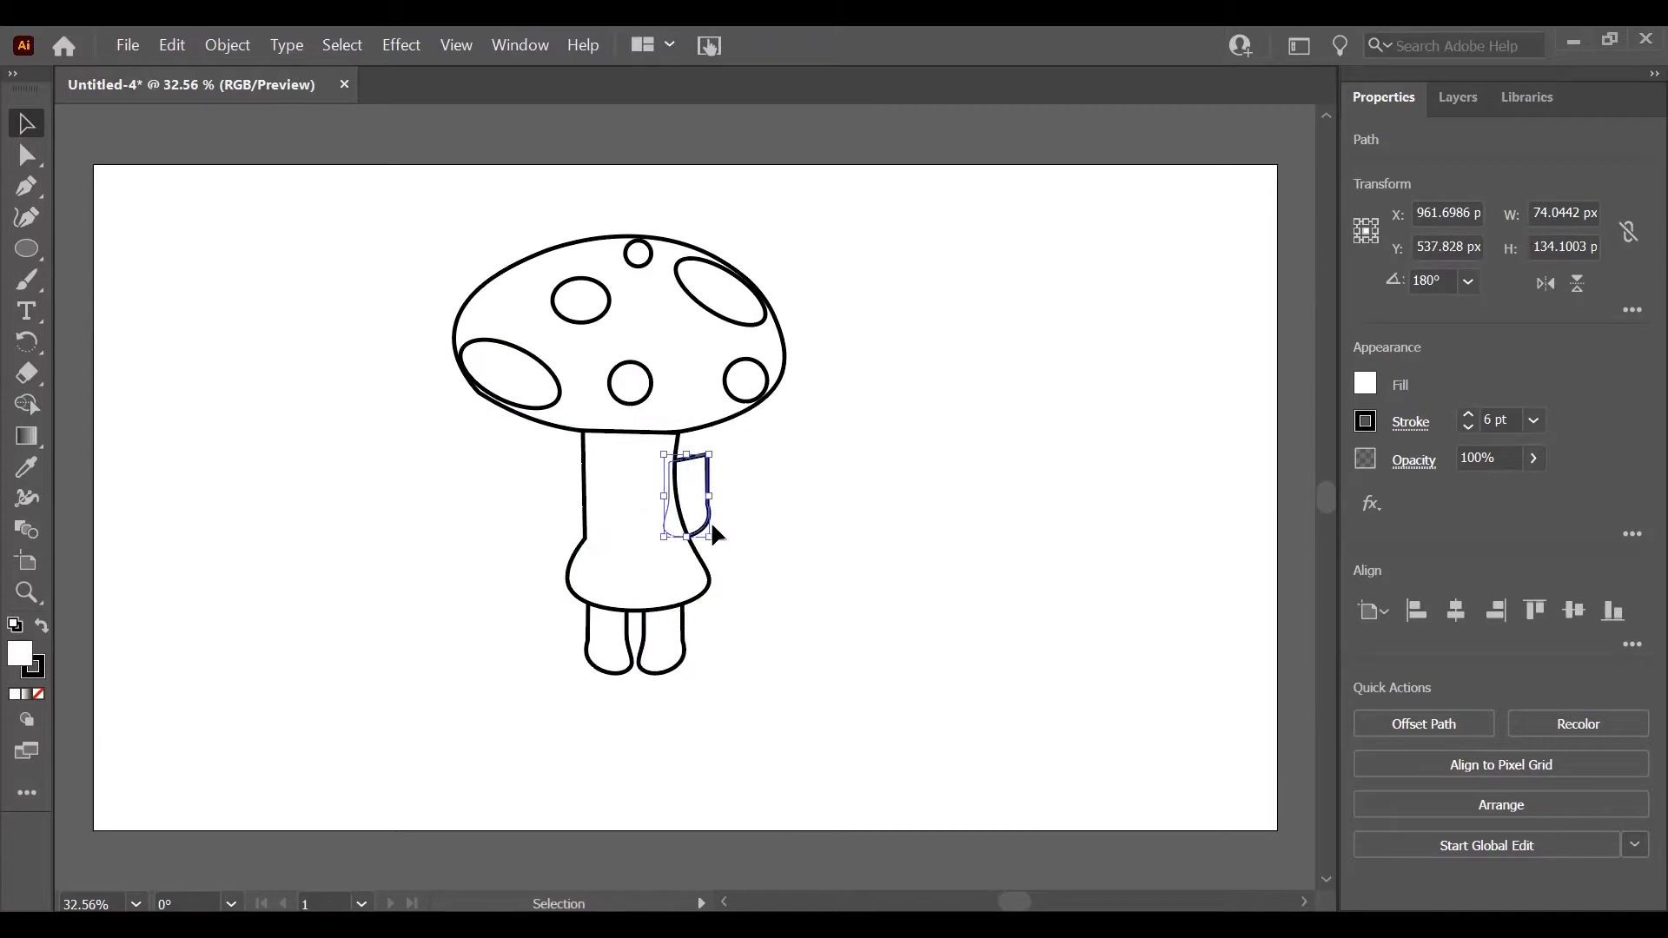
left_click_drag(712, 527, 739, 473)
left_click(730, 411)
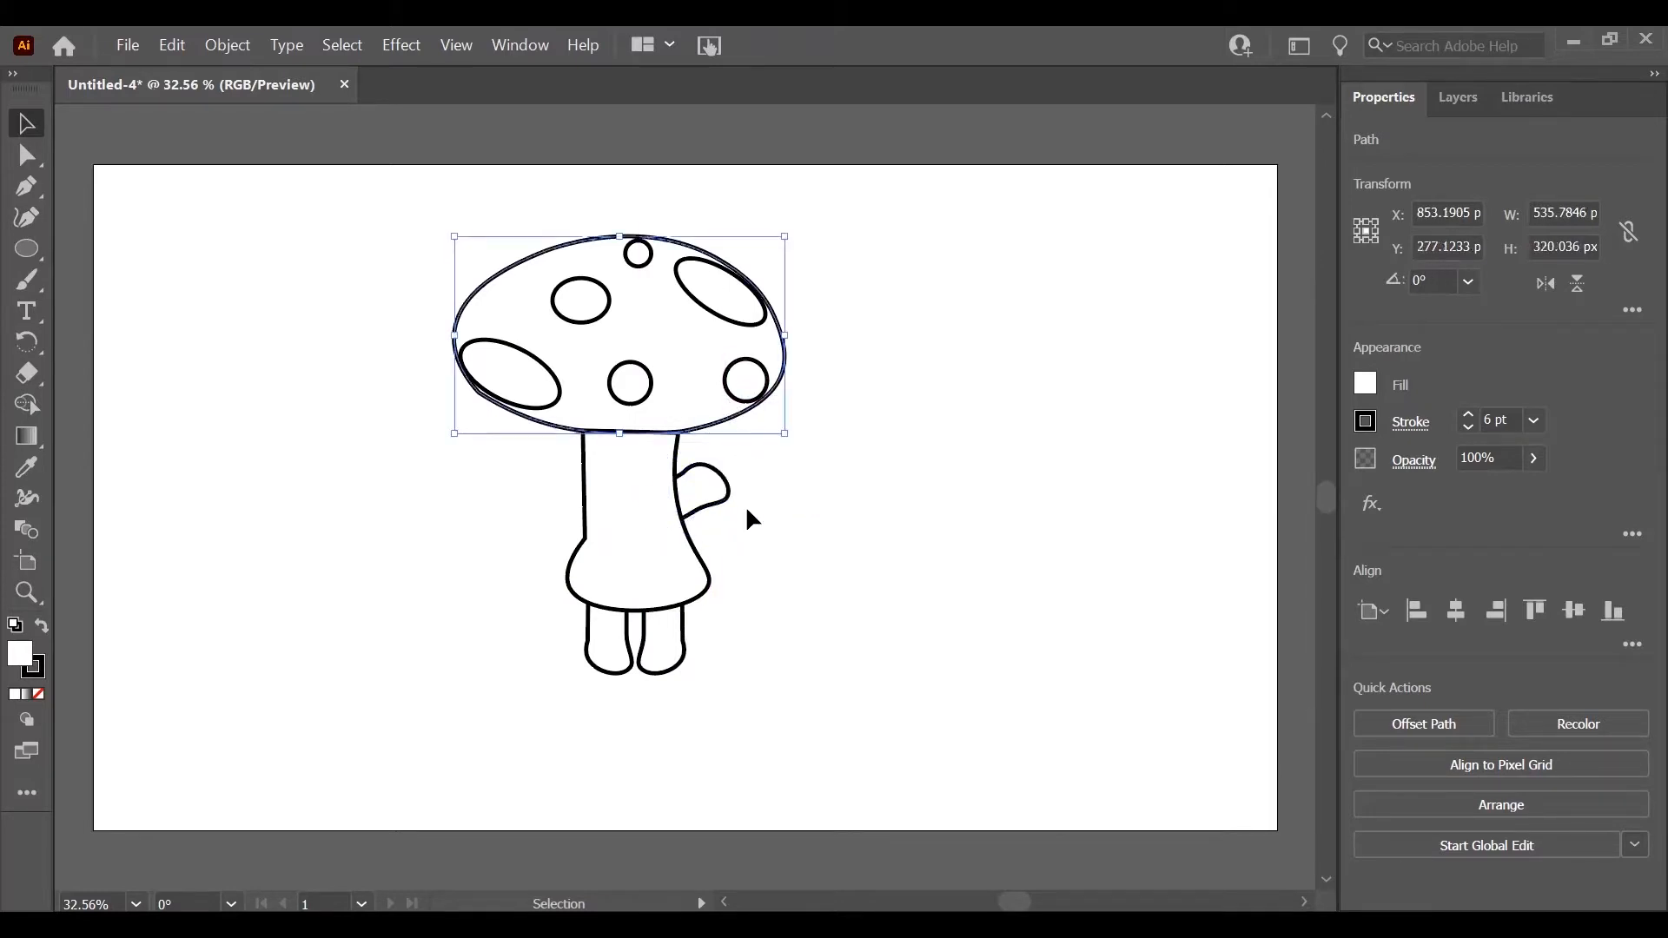
left_click(745, 504)
Step: Place another limb copy on the stem's left side and rotate it to about 116.7° as the lowered left arm
left_click_drag(700, 488, 560, 513)
left_click(487, 549)
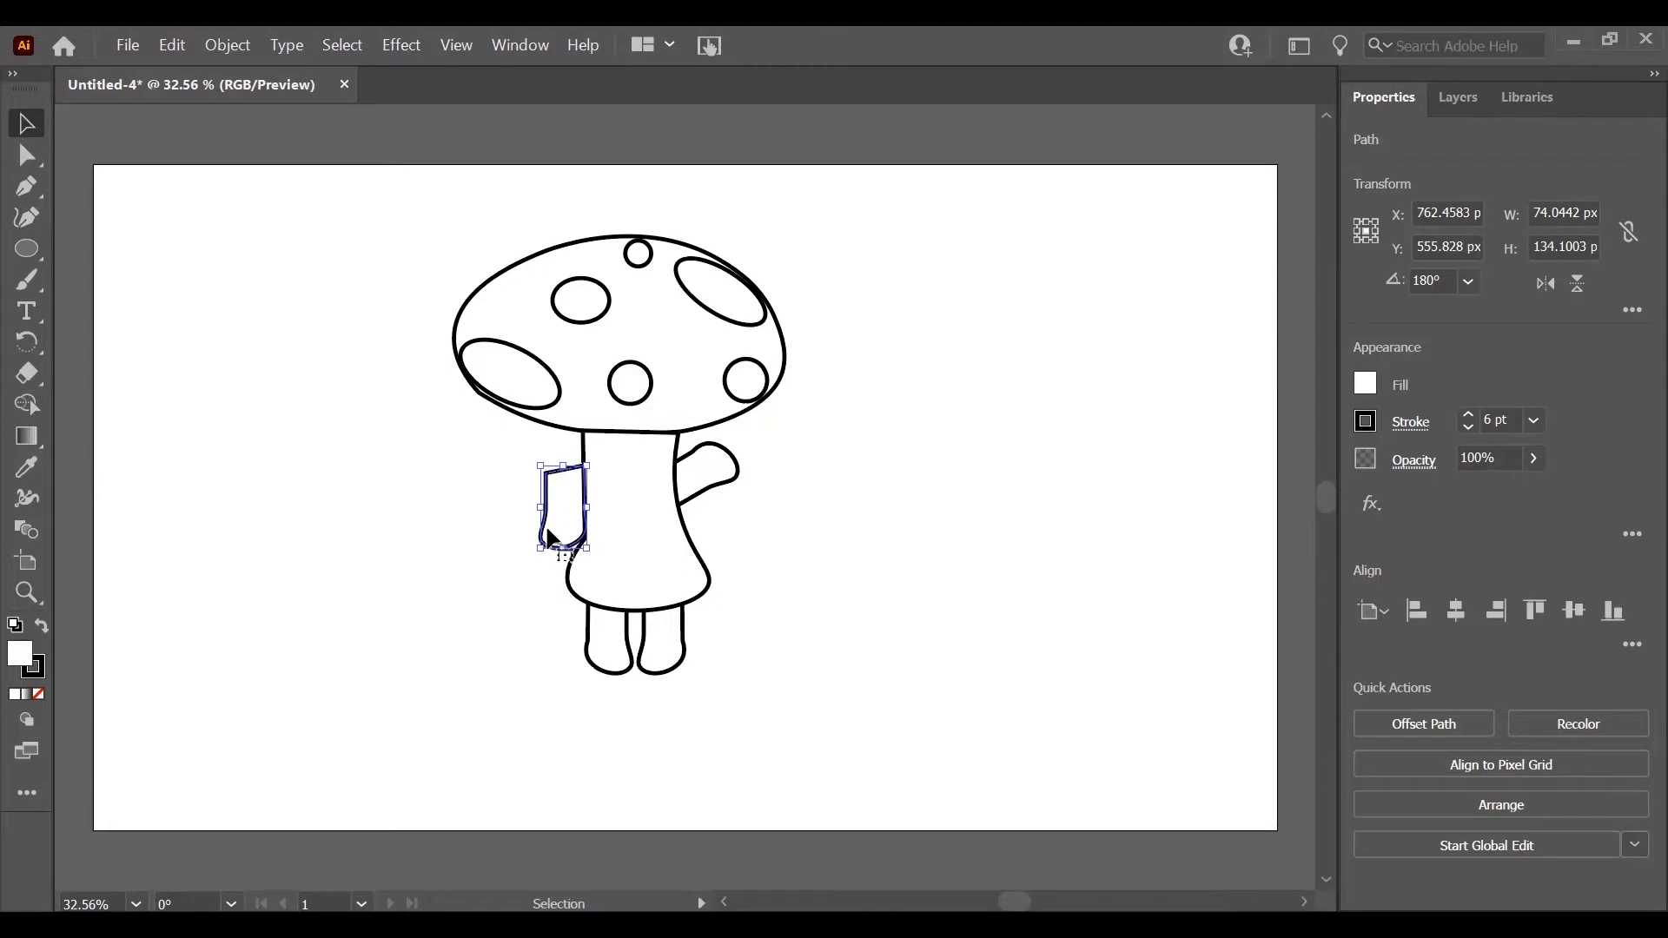
left_click_drag(527, 556, 576, 516)
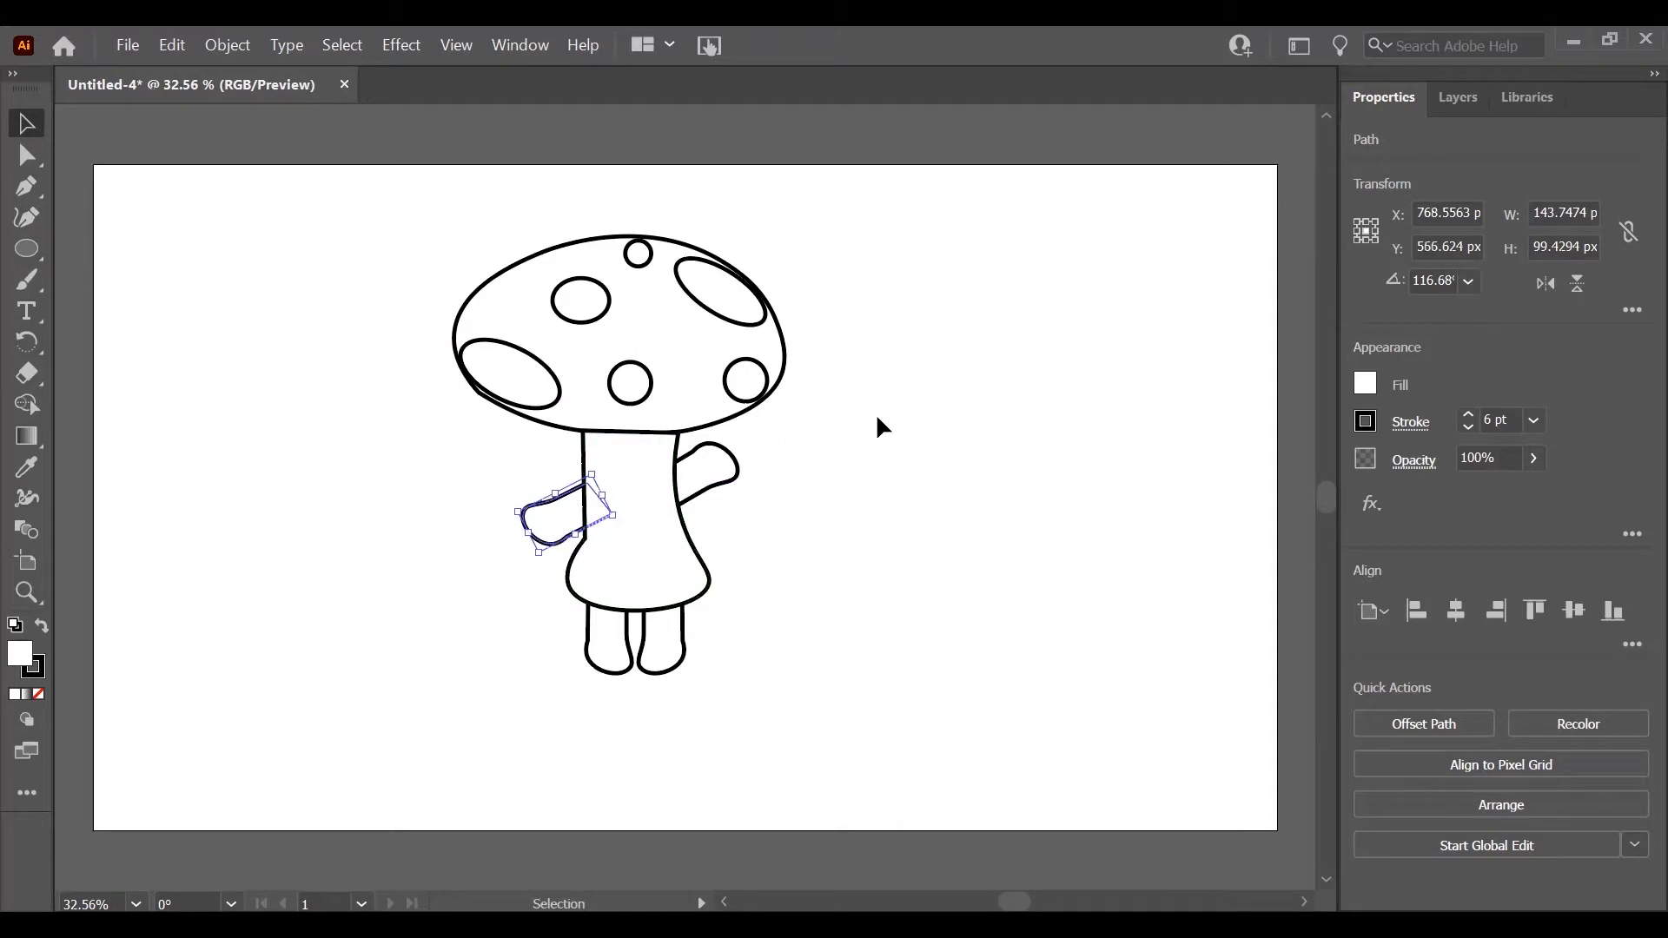
left_click(877, 419)
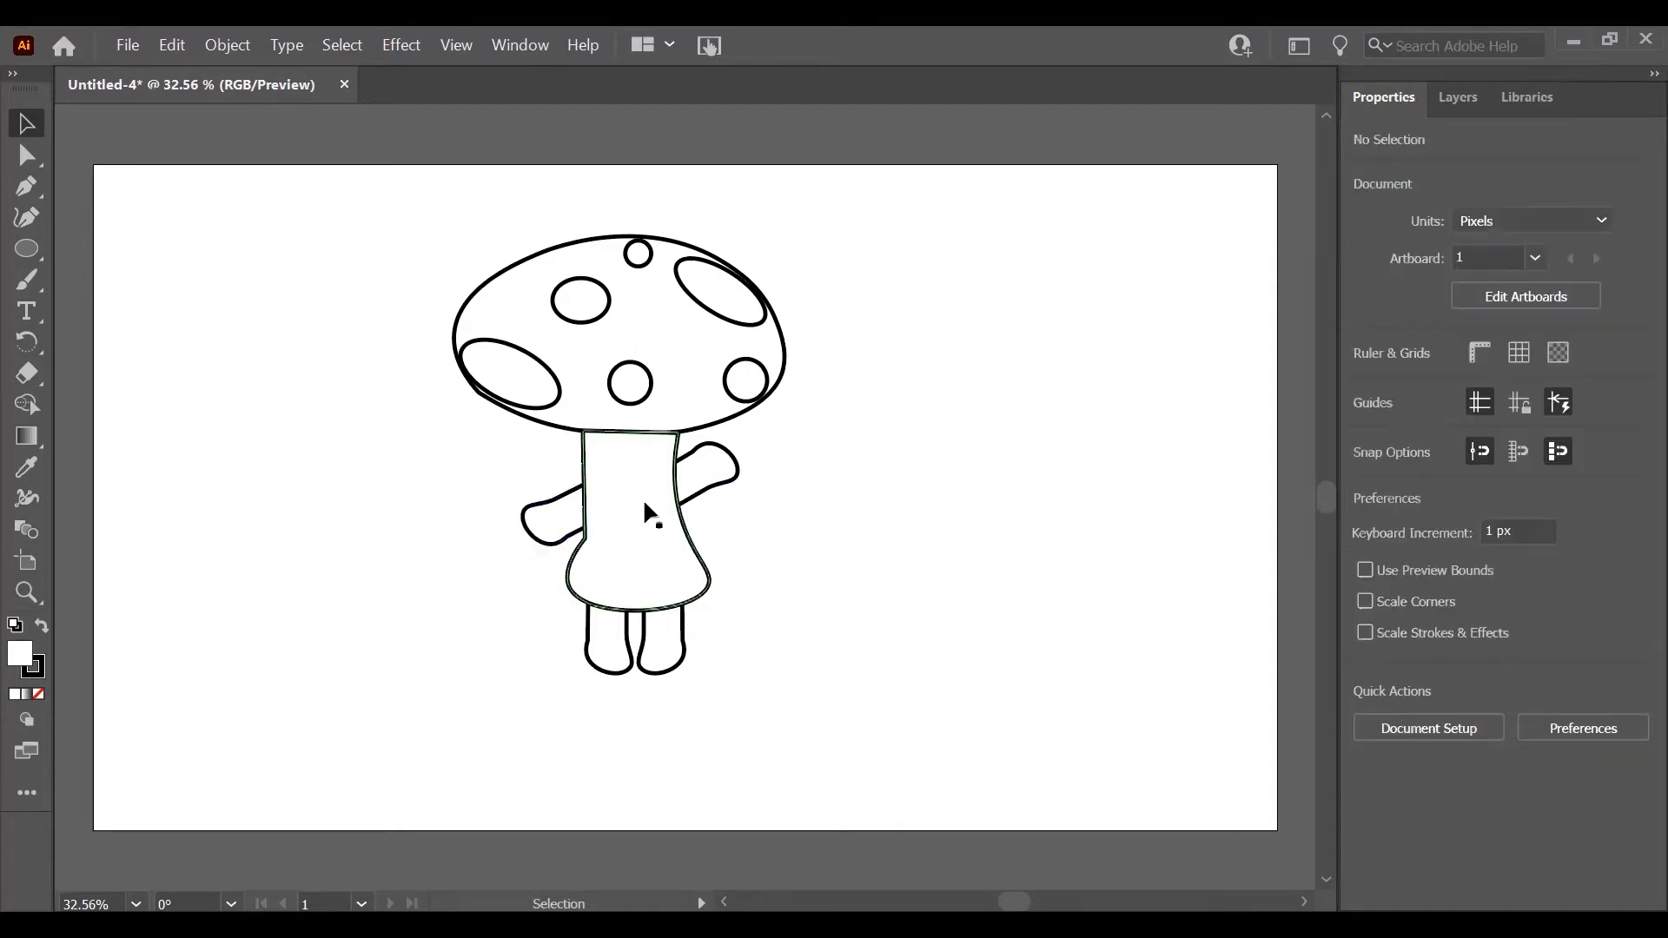
Step: Widen the stem slightly leftward so it covers more of the left arm's inner end
left_click(622, 520)
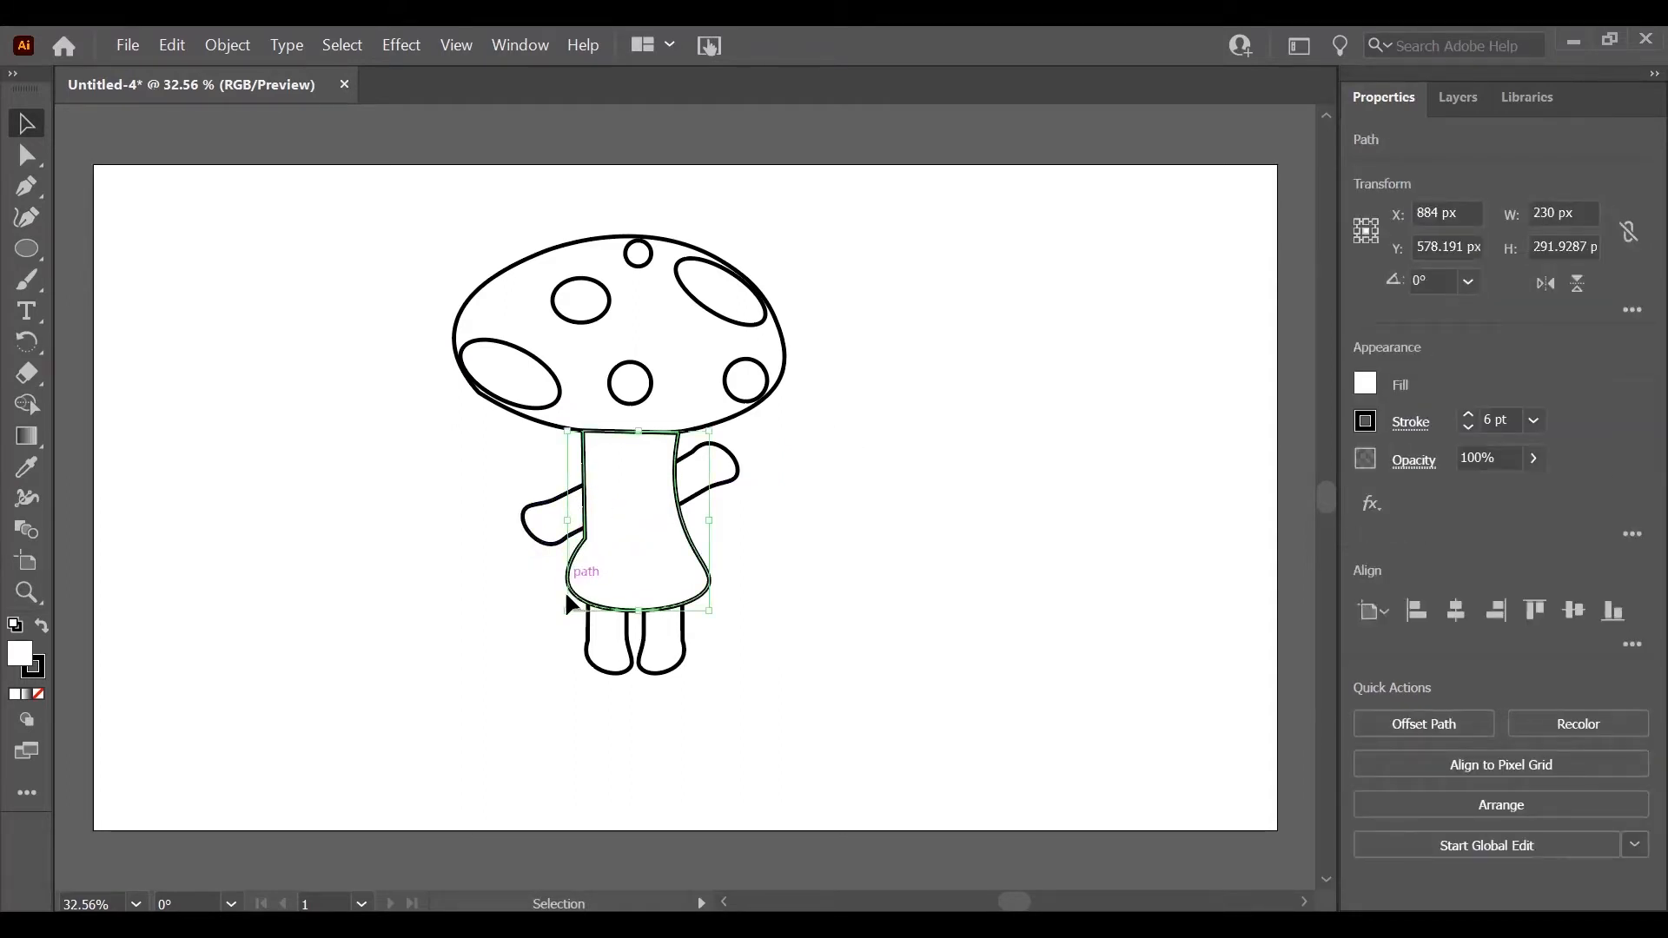
left_click_drag(567, 613, 553, 608)
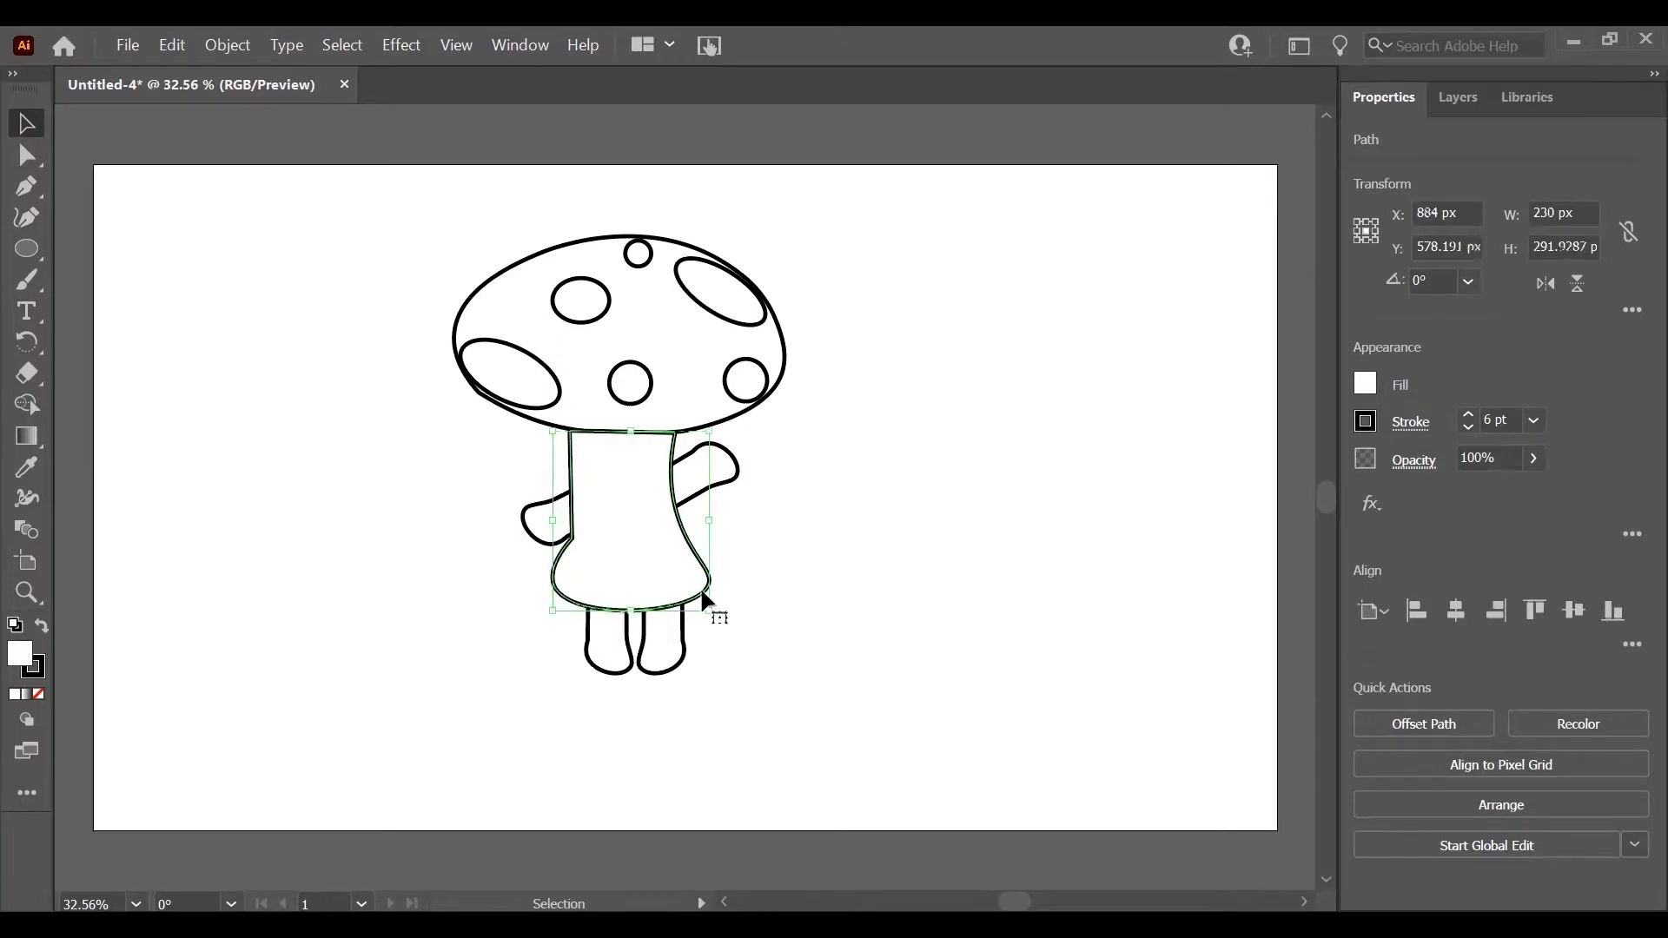
left_click(817, 555)
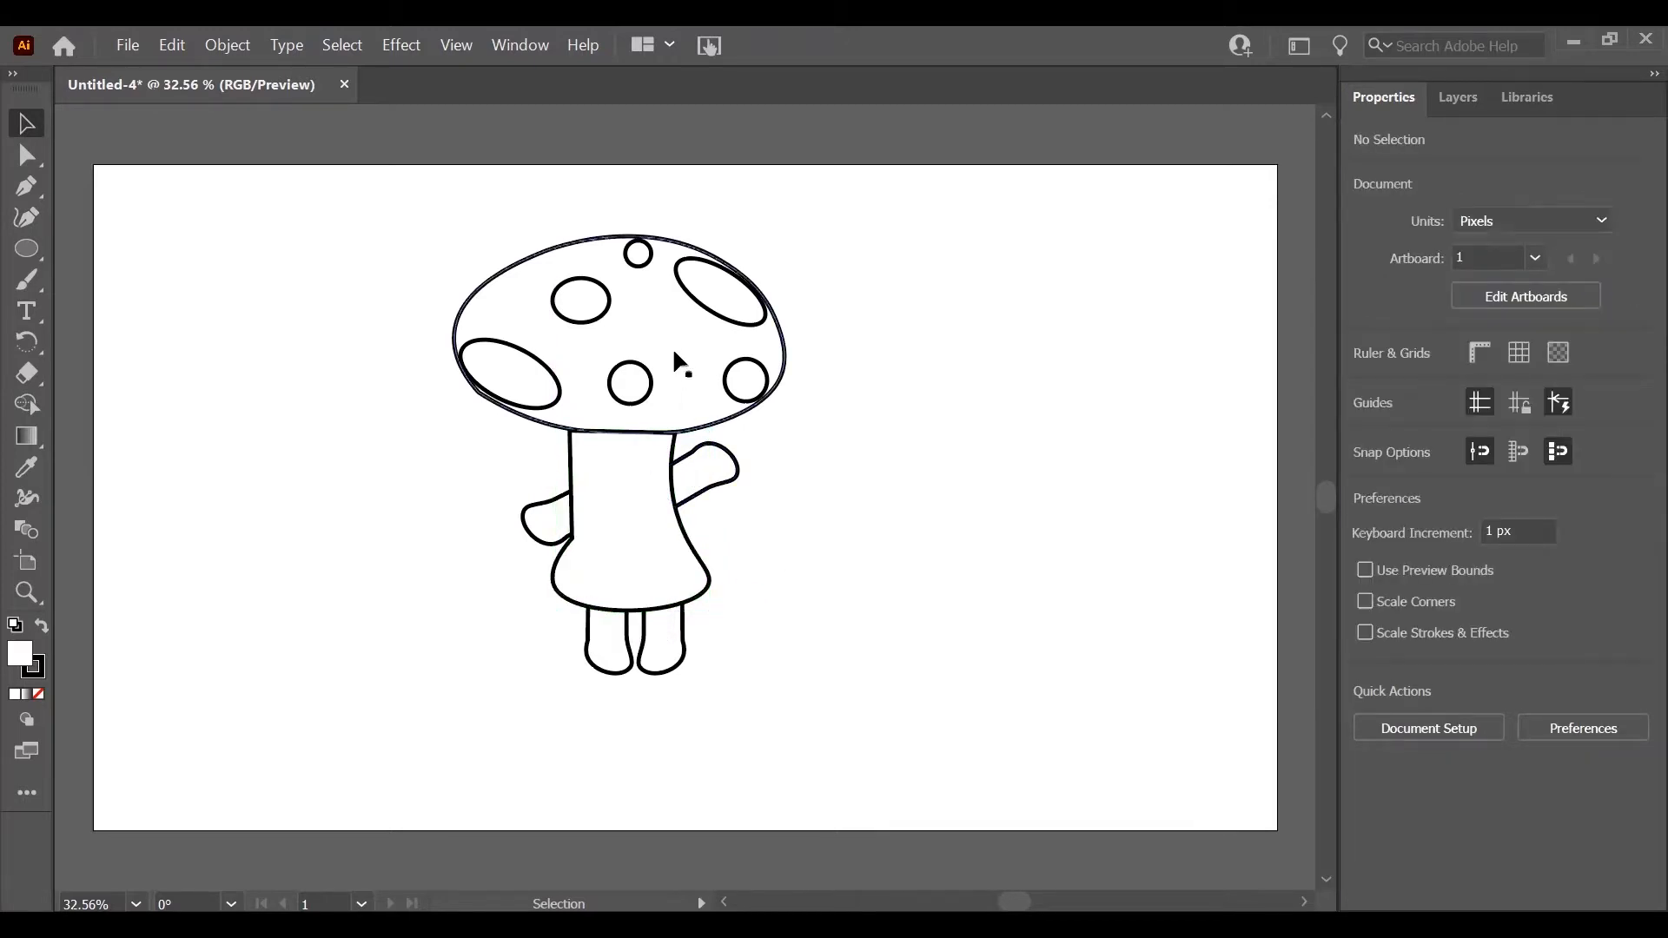
Step: Add a new layer above Badan and name it "Mata"
left_click(1475, 97)
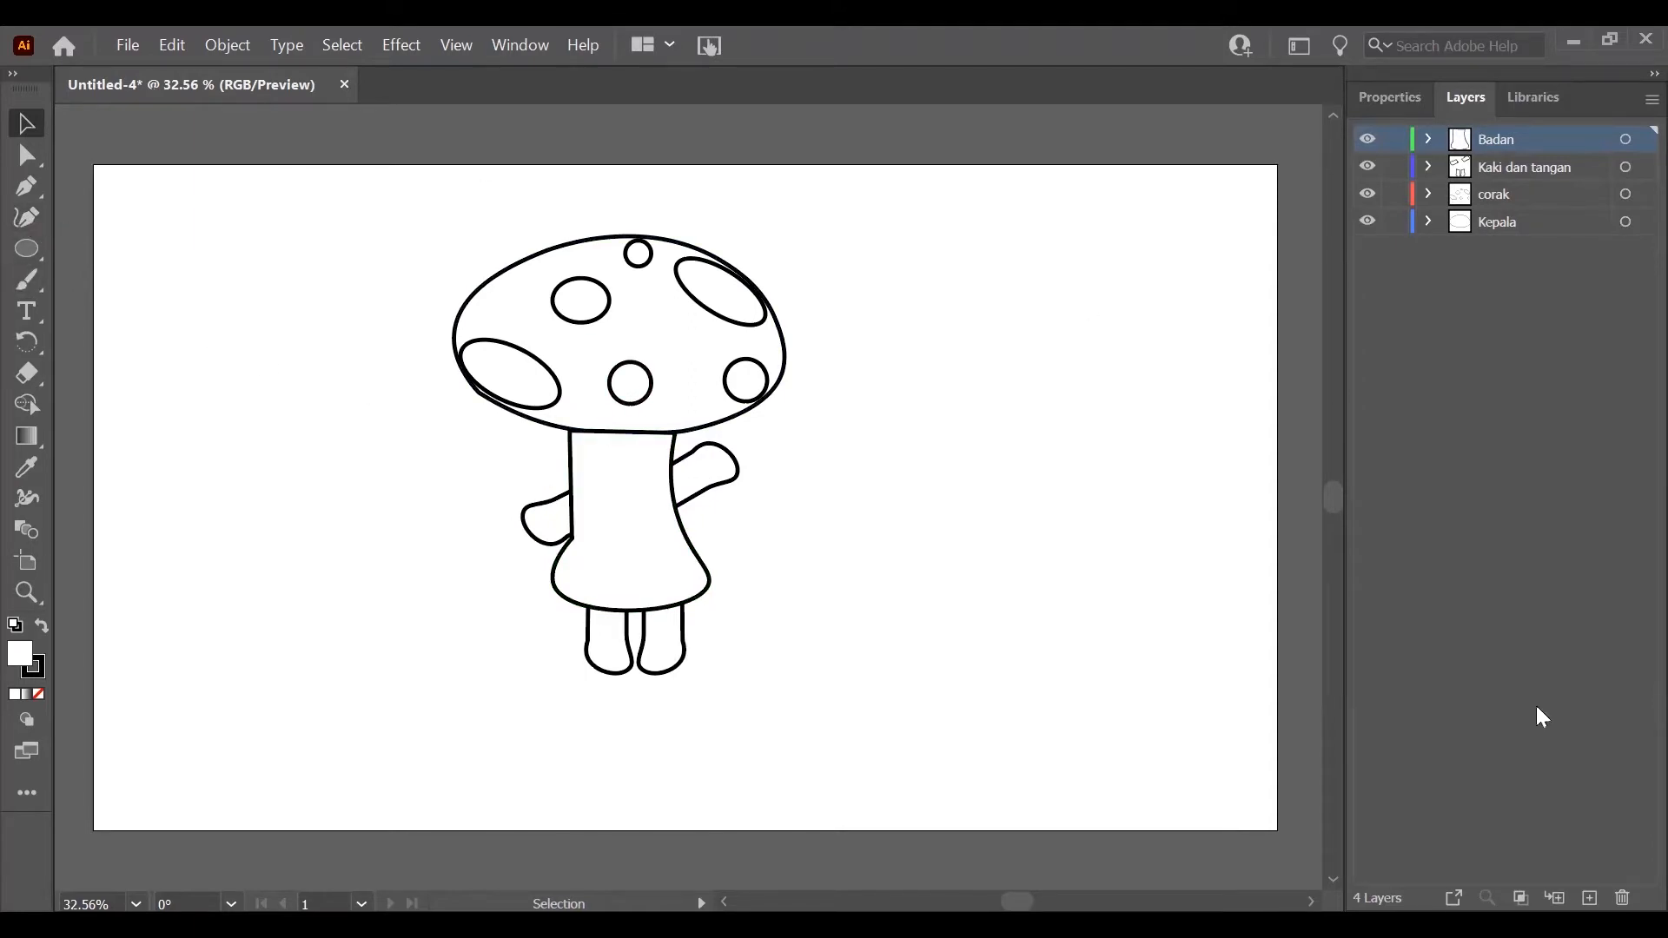
left_click(1590, 898)
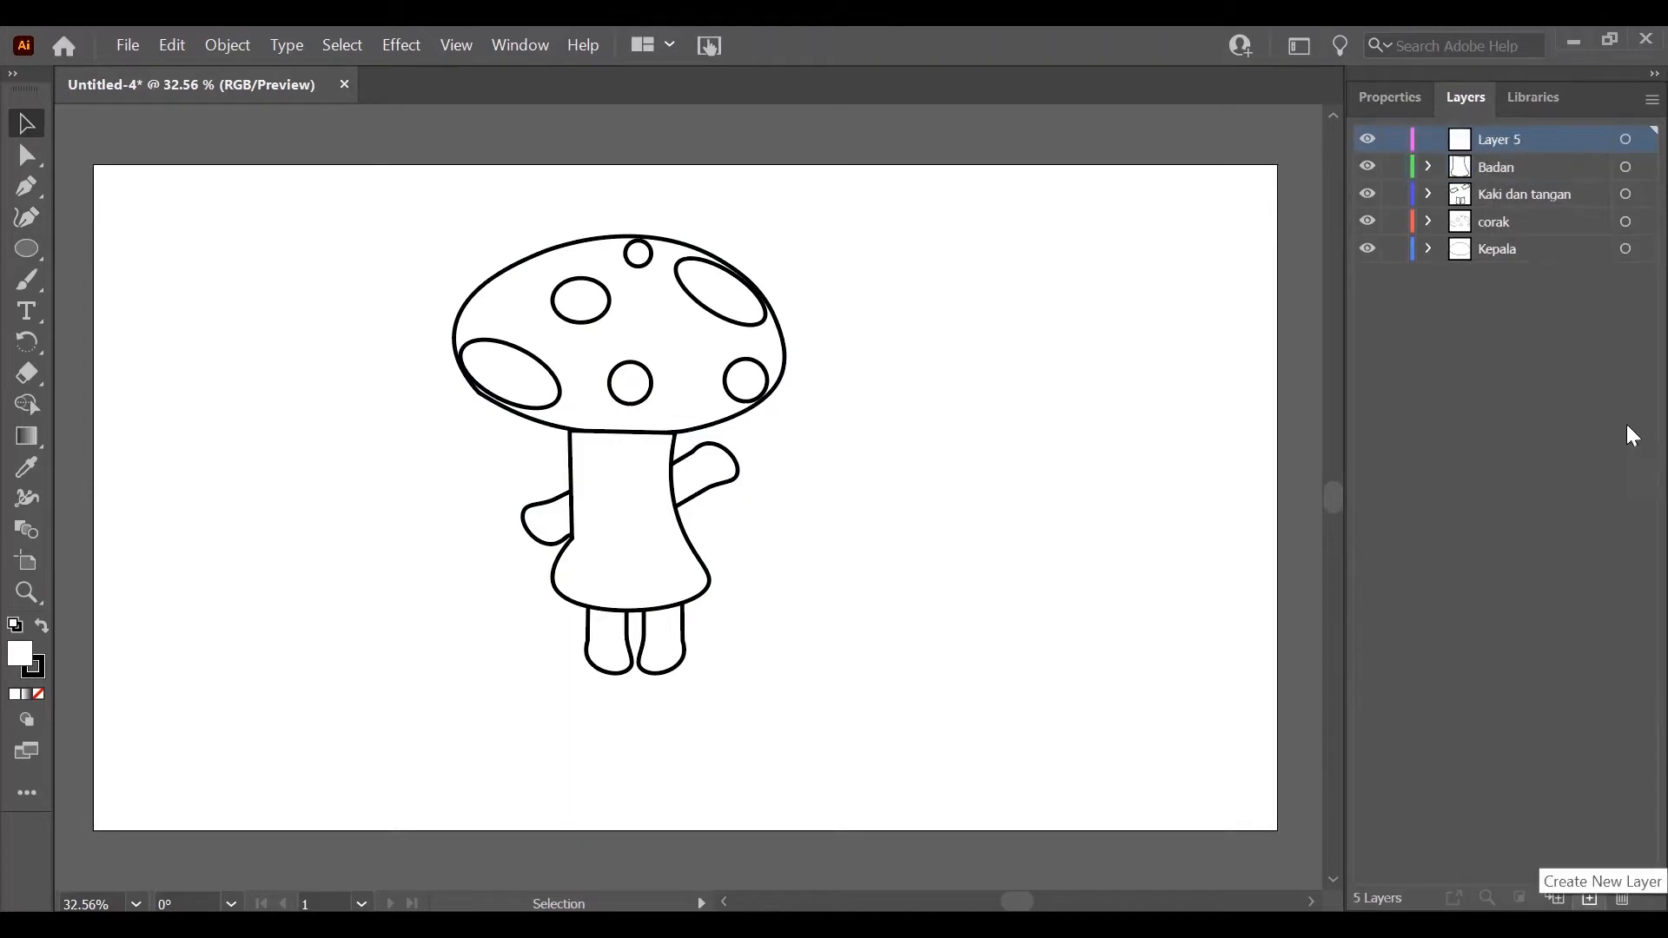
double_click(1505, 141)
type("Mata")
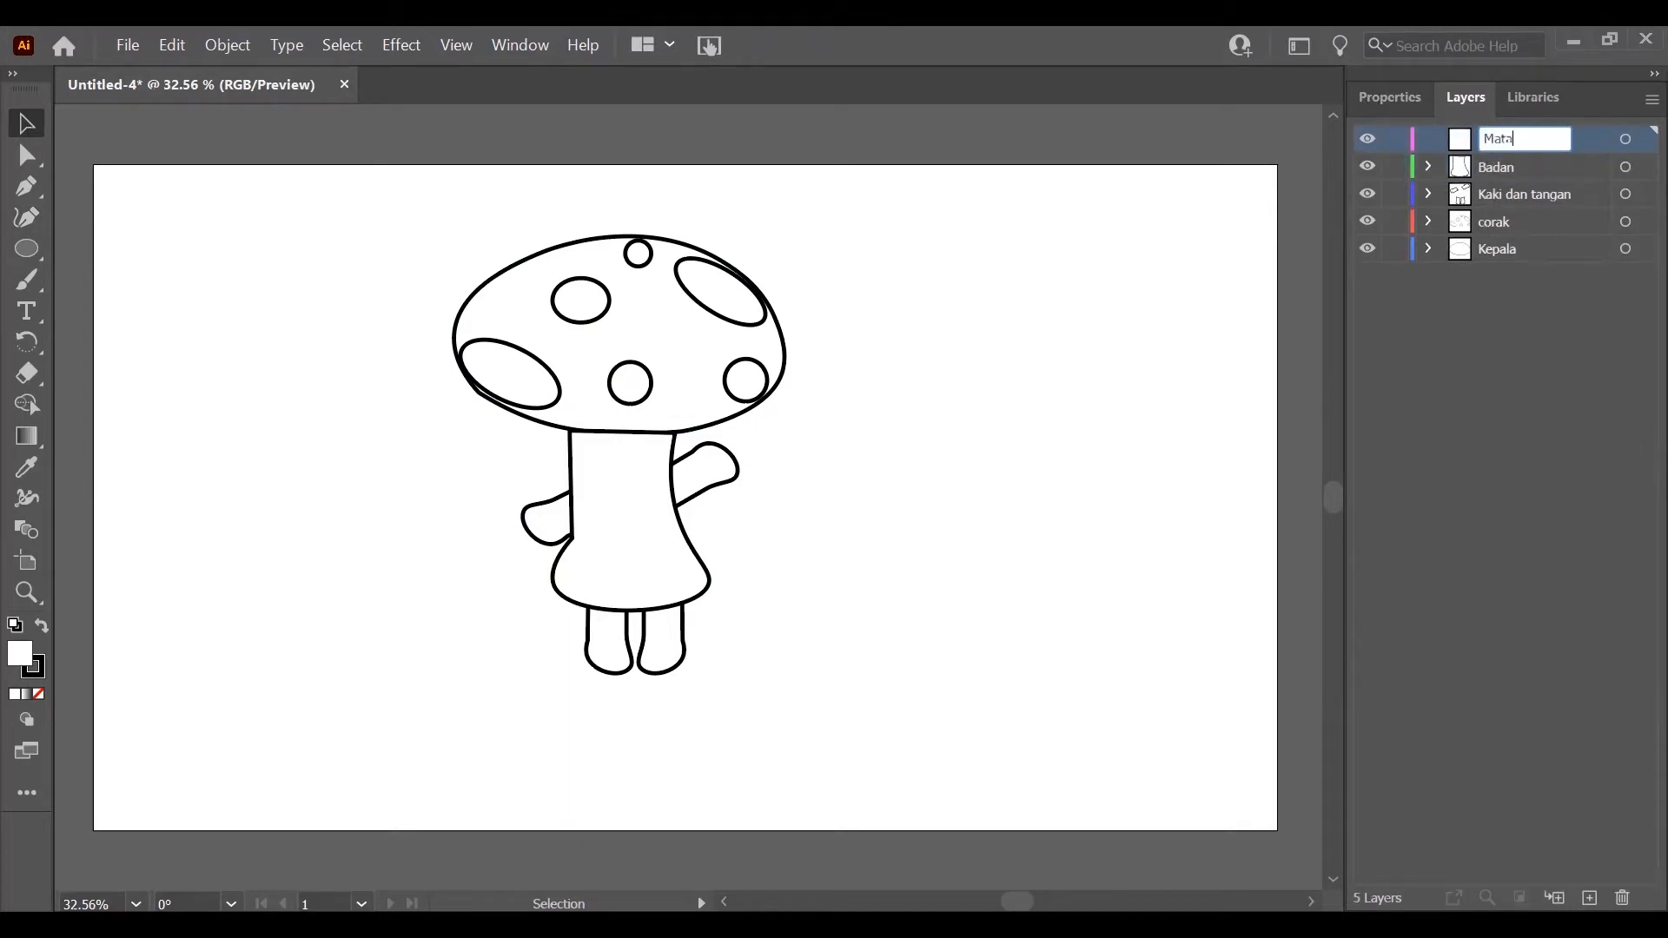
key("Return")
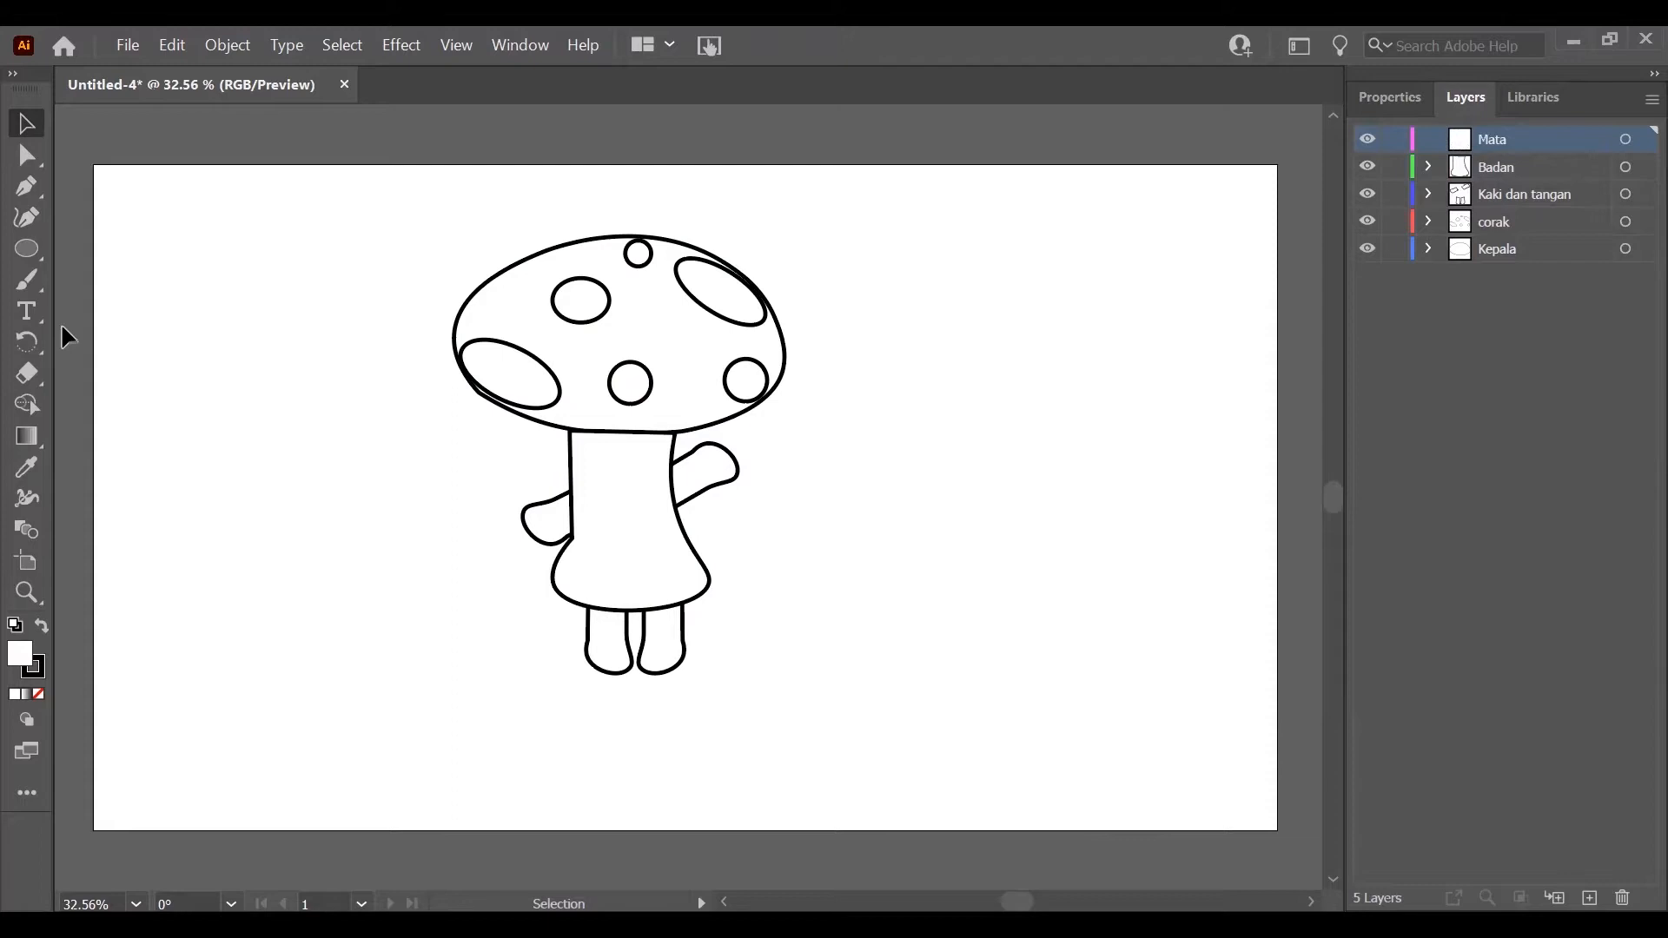
Step: Draw an upright eye ellipse of about 66 by 103 px left of the mushroom with a 4 pt stroke
left_click(27, 250)
left_click_drag(154, 360, 198, 426)
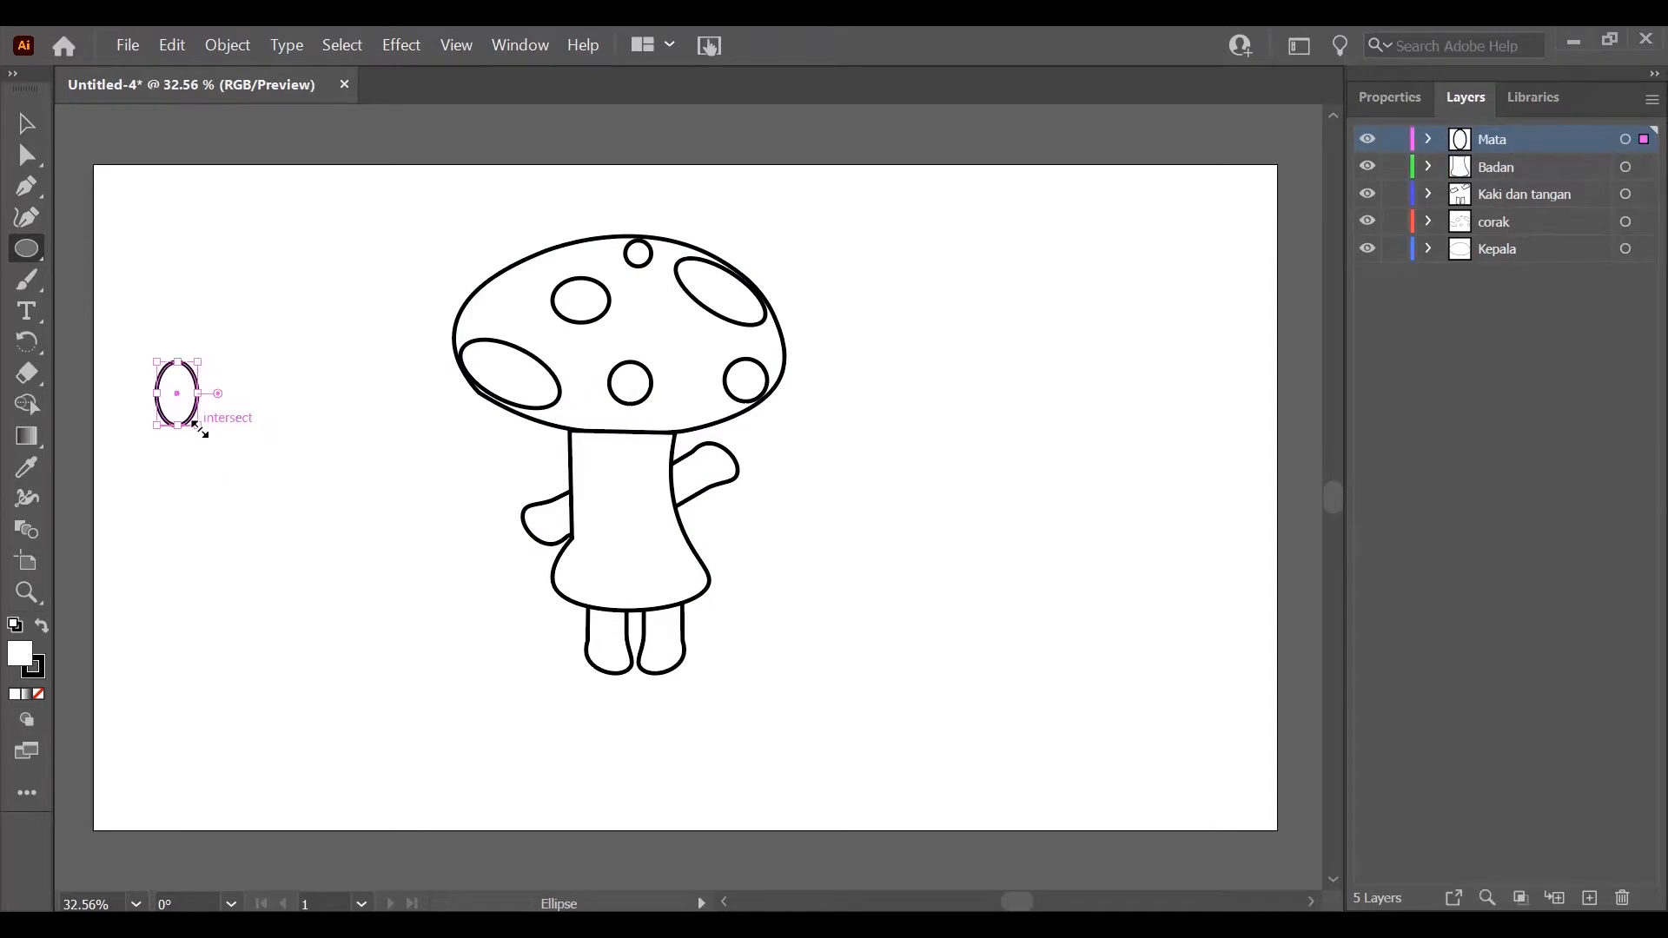
left_click(1387, 97)
left_click(1468, 428)
left_click(1468, 428)
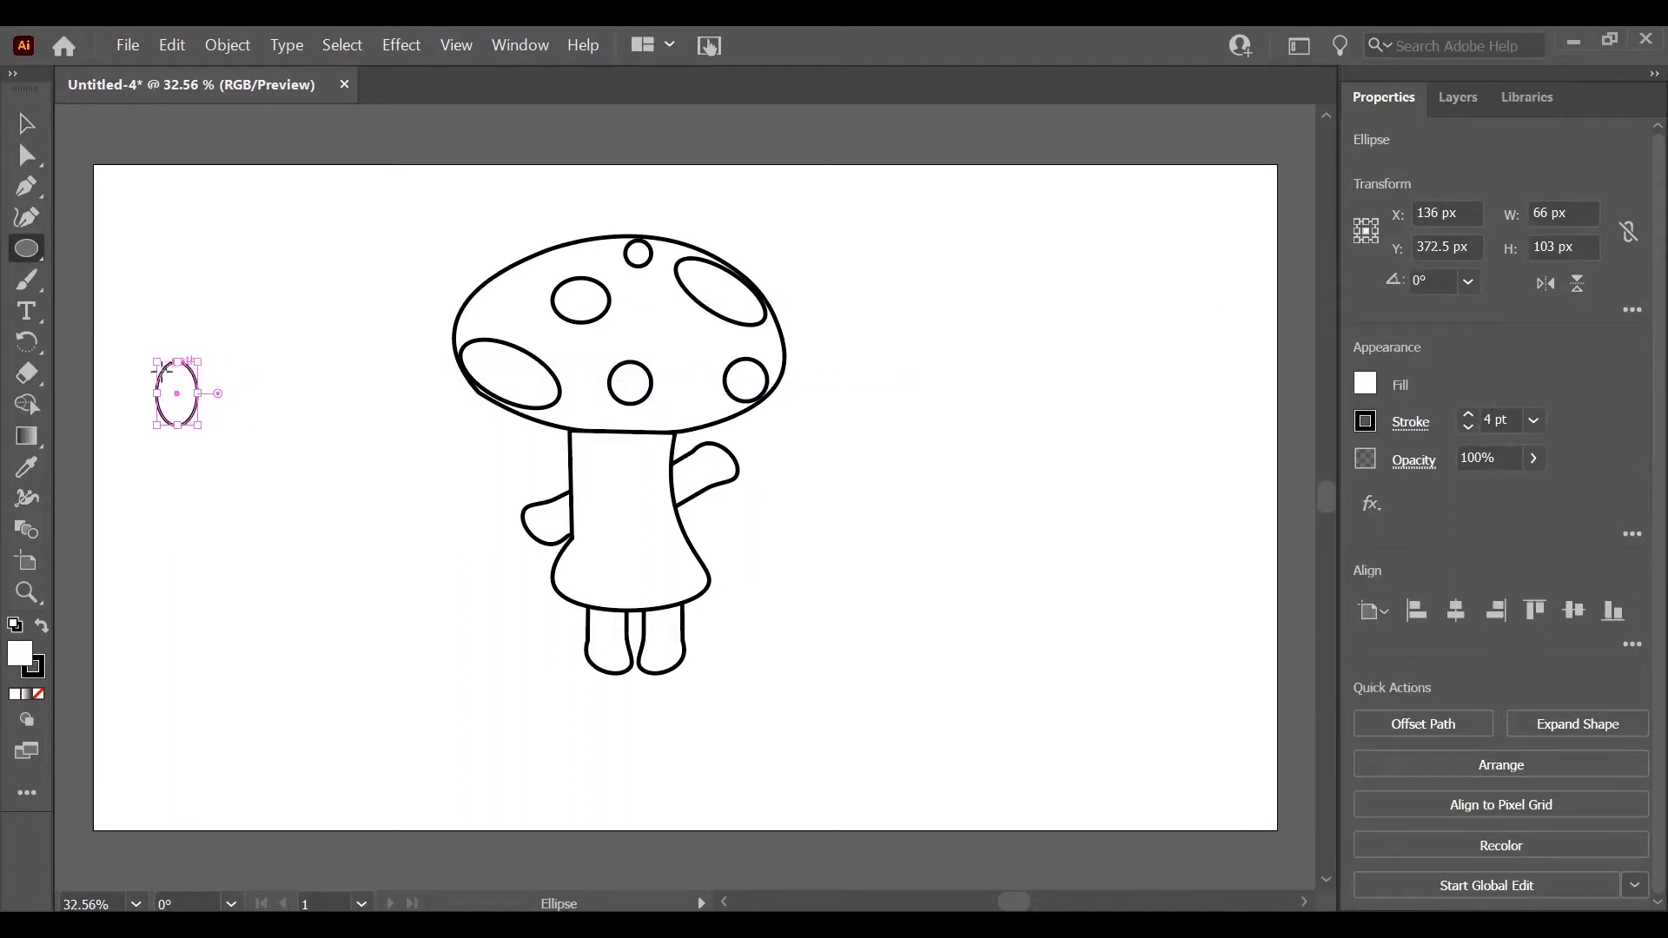
Step: Draw a circle about 51 px wide inside the eye ellipse, rotate it to 315° and move it out to the ellipse's right
left_click_drag(163, 369, 196, 403, "shift")
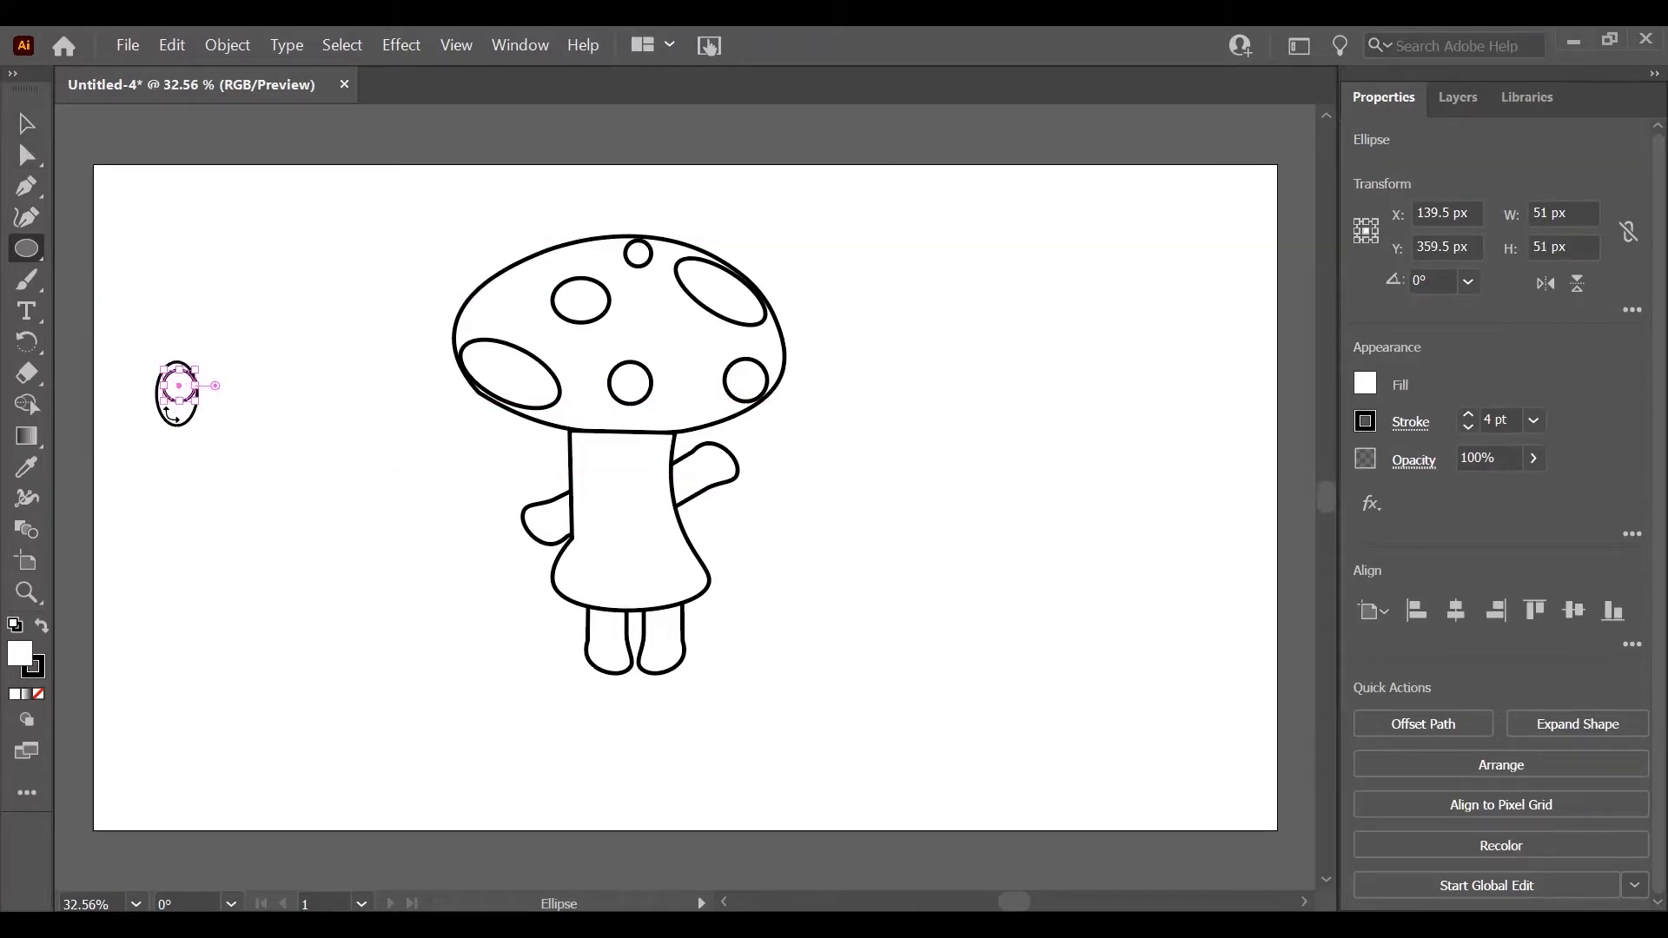
key("v")
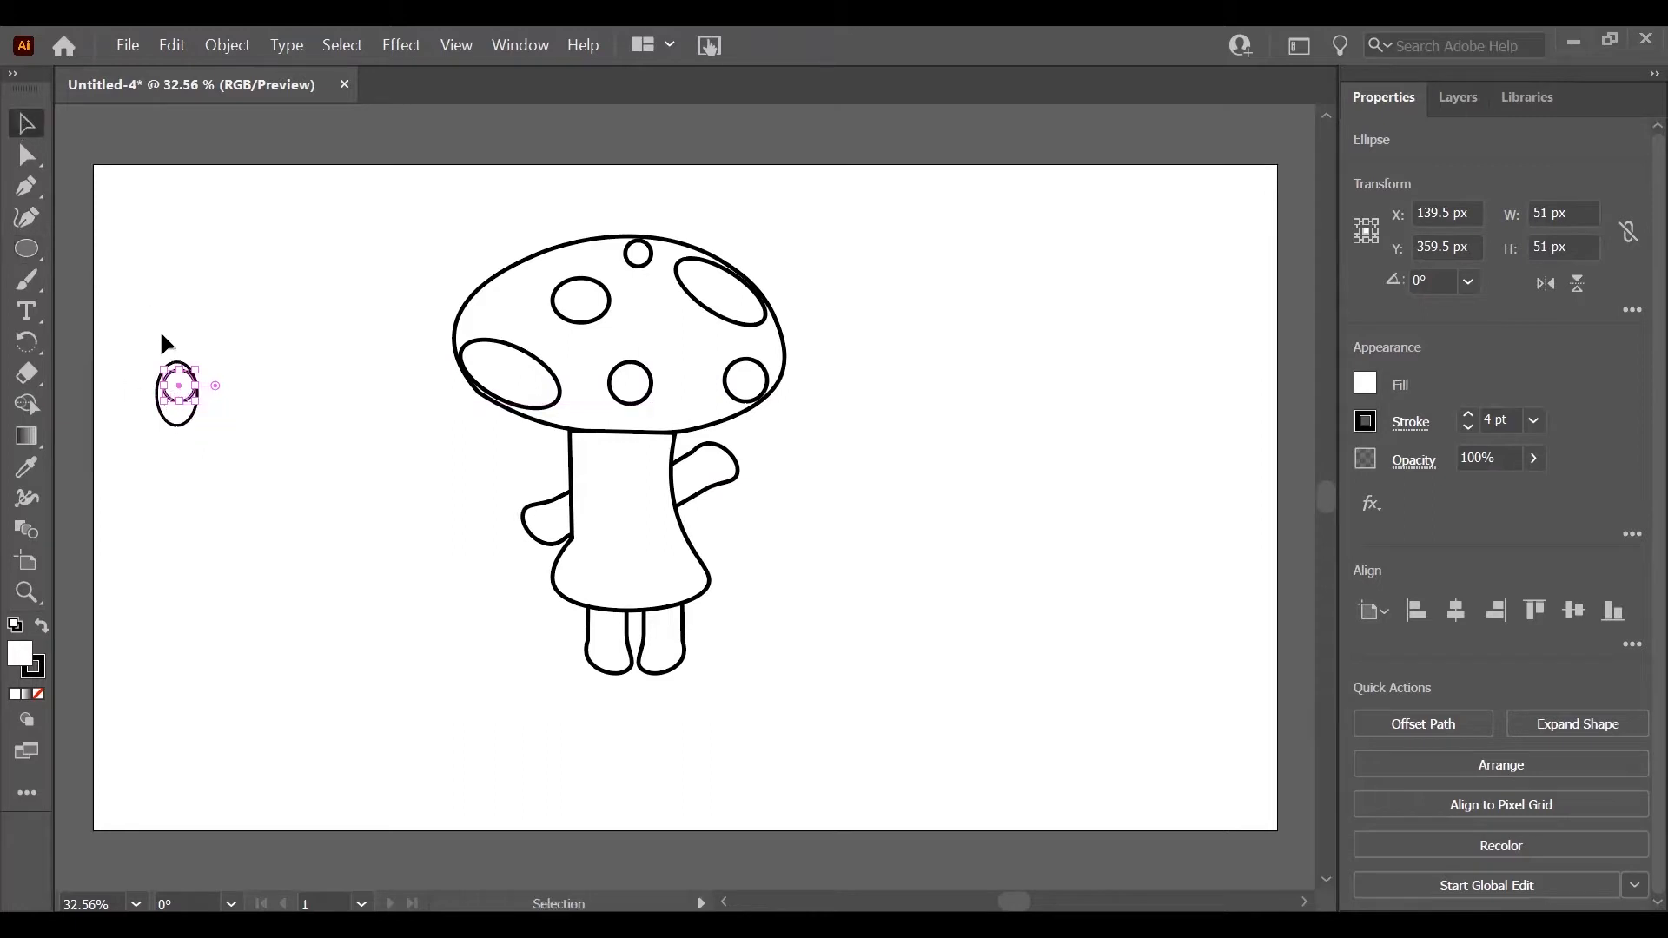
left_click_drag(179, 388, 196, 394)
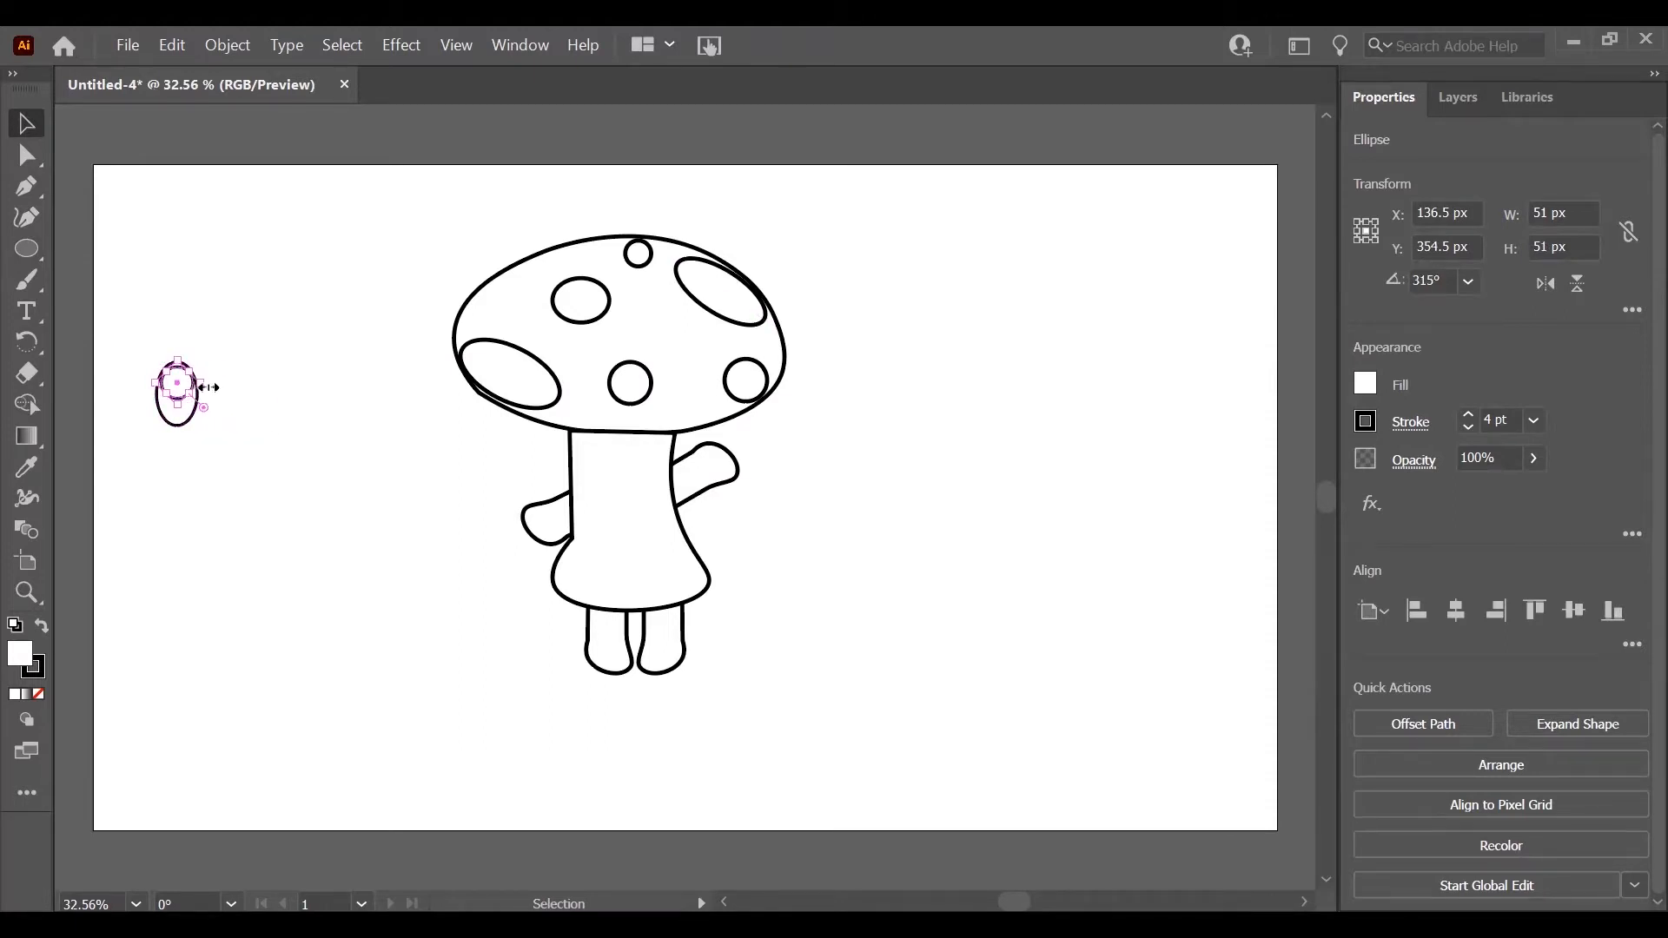
left_click_drag(184, 406, 254, 405, "alt")
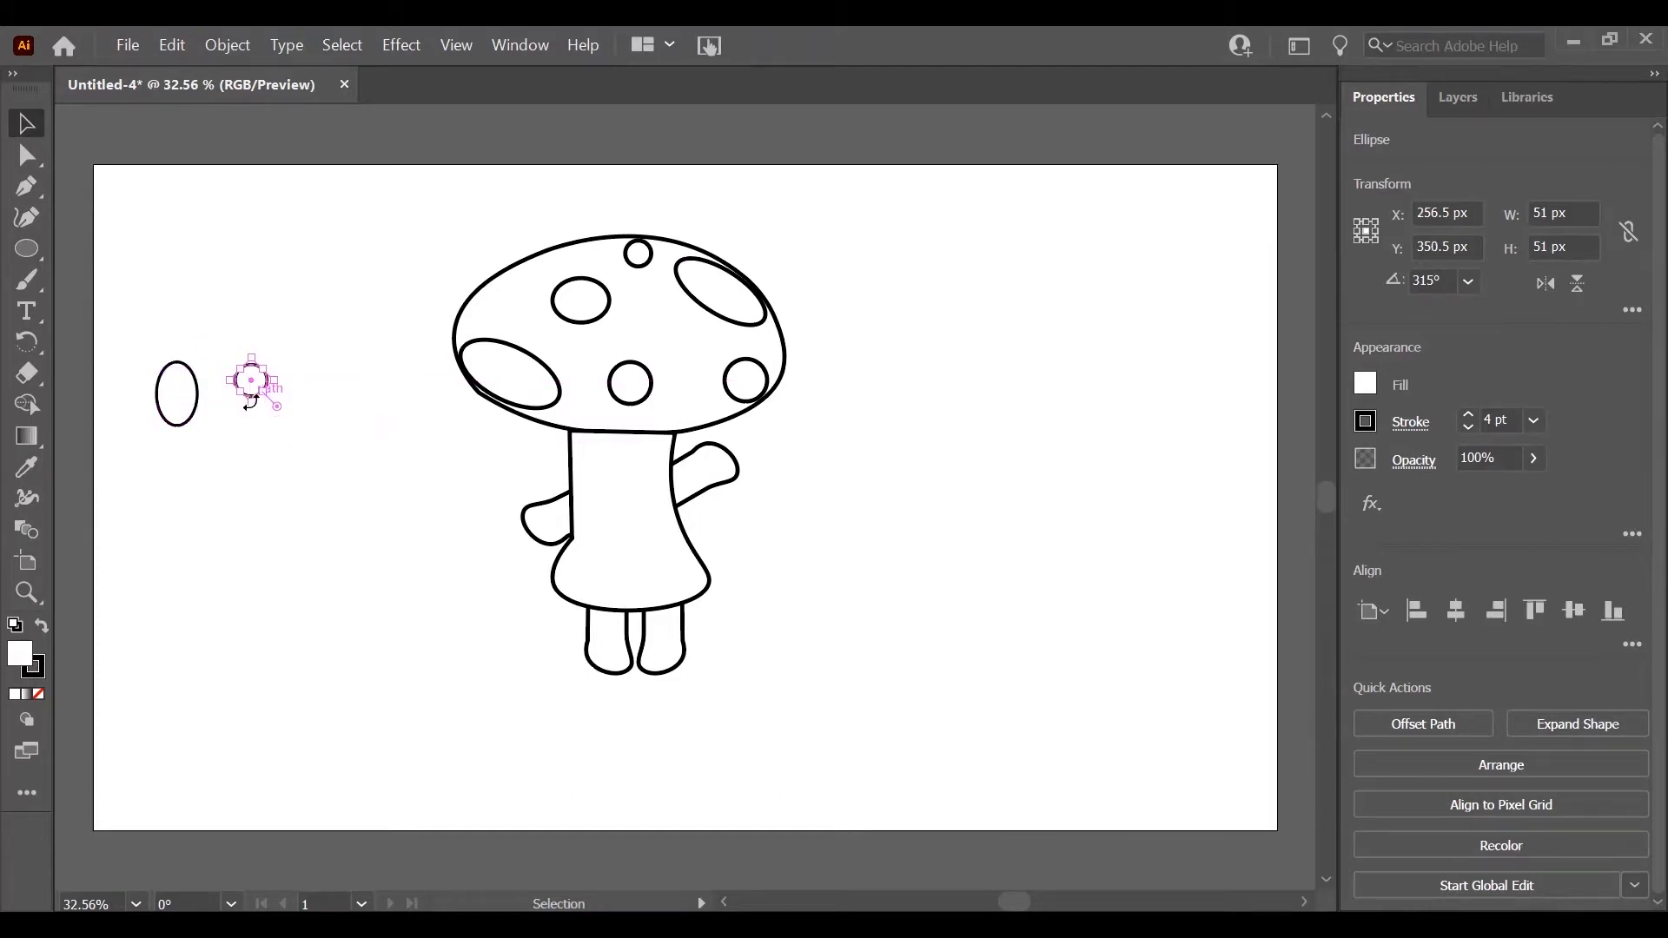
Step: Move the 51 px circle back into the upper part of the eye ellipse
left_click(26, 155)
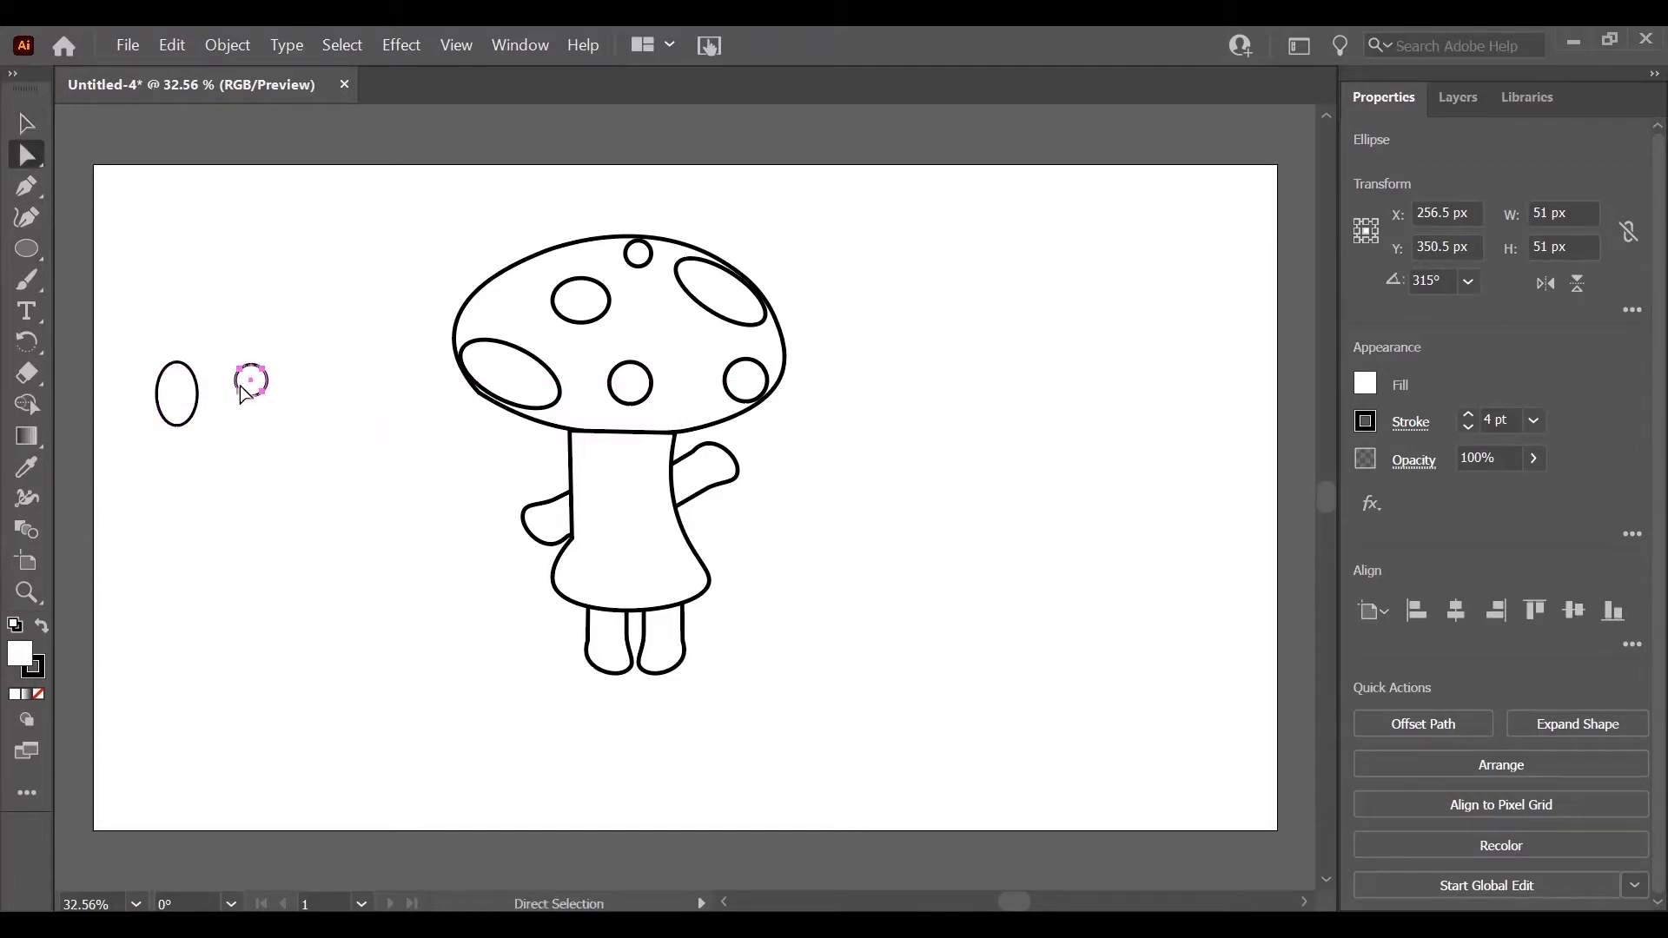
left_click_drag(251, 383, 193, 401)
left_click(26, 248)
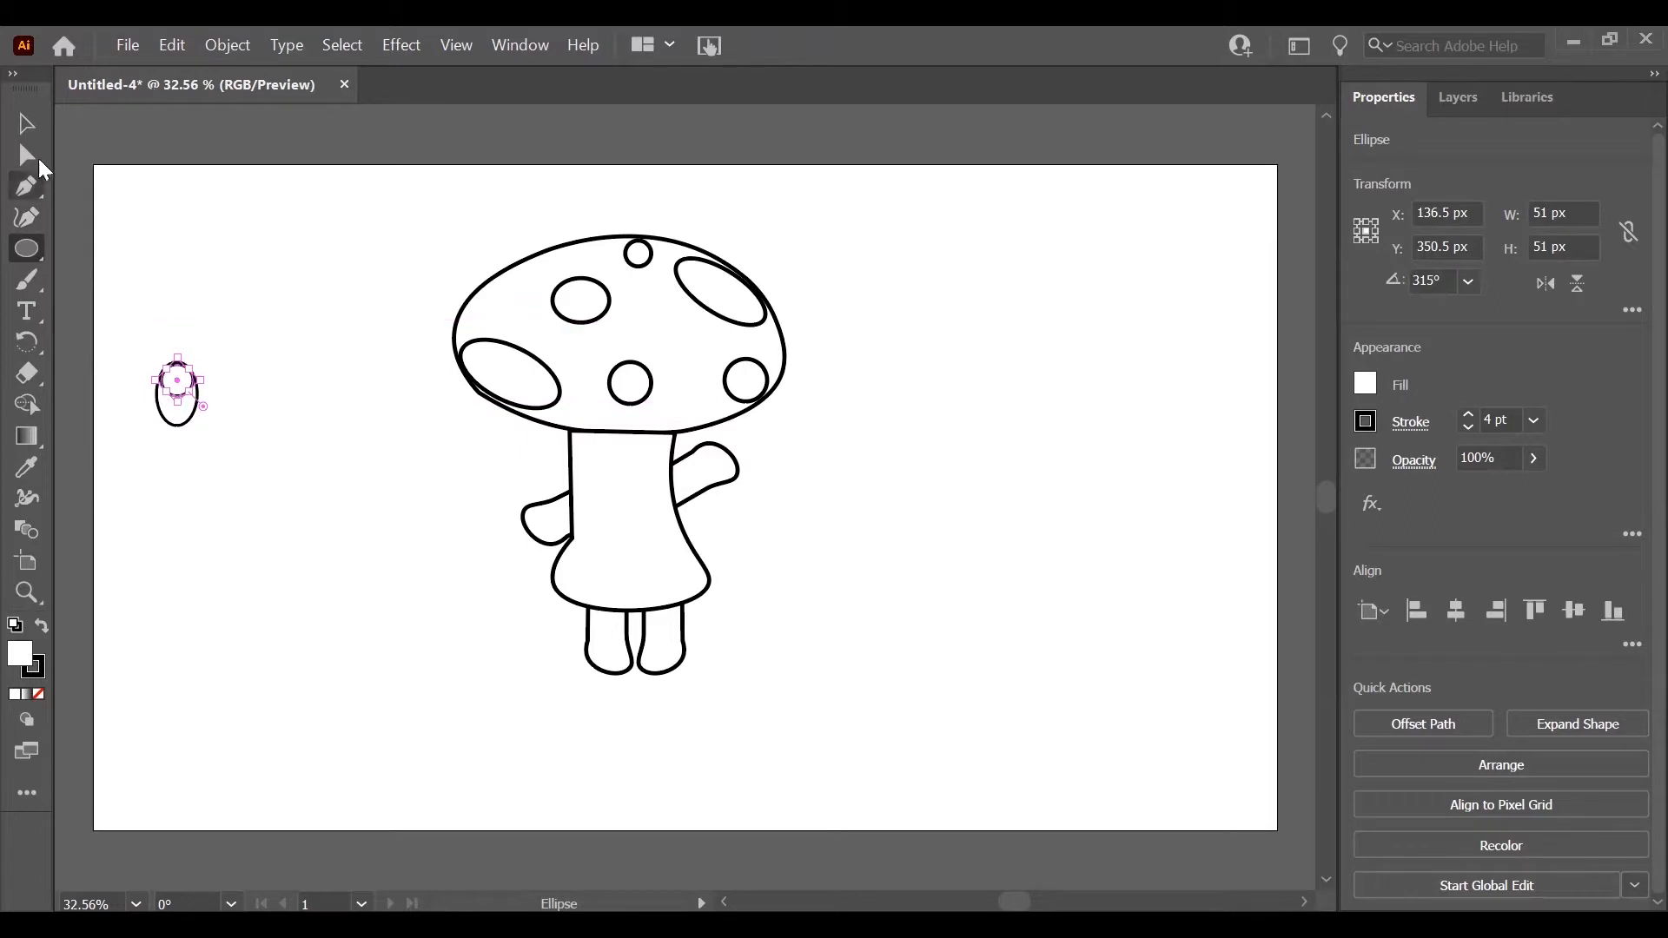
key("v")
left_click(130, 233)
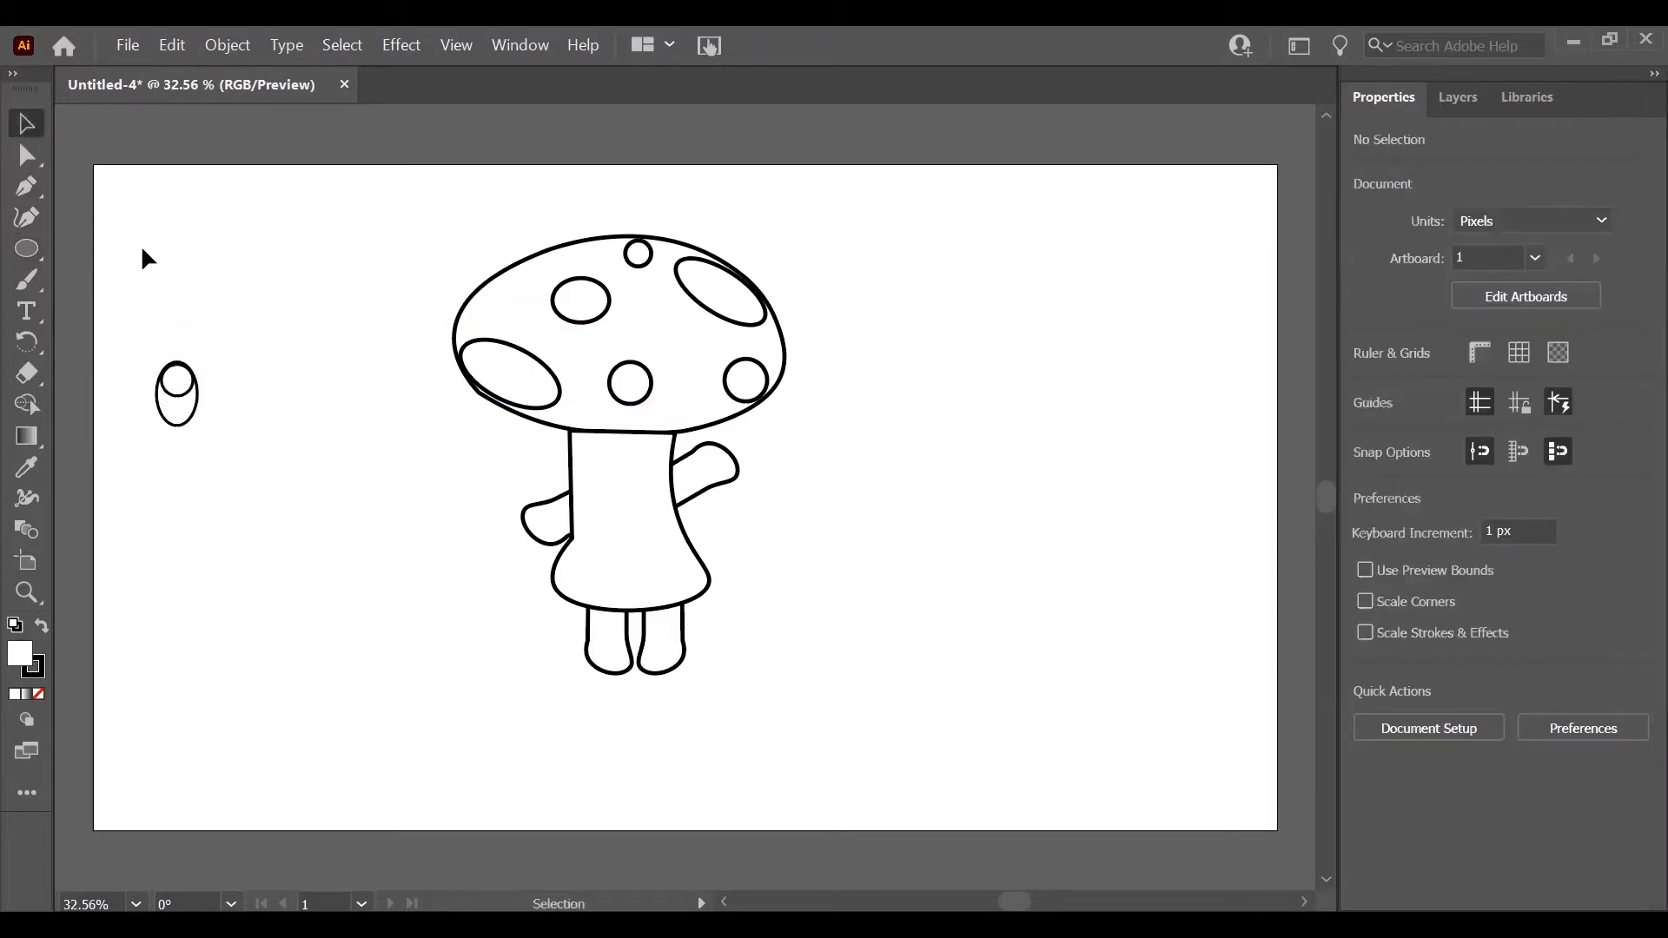
Step: Draw a small upright ellipse in the eye, move it just below the eye and size it to about 14 by 33 px
left_click(26, 249)
left_click_drag(158, 402, 171, 422)
key("v")
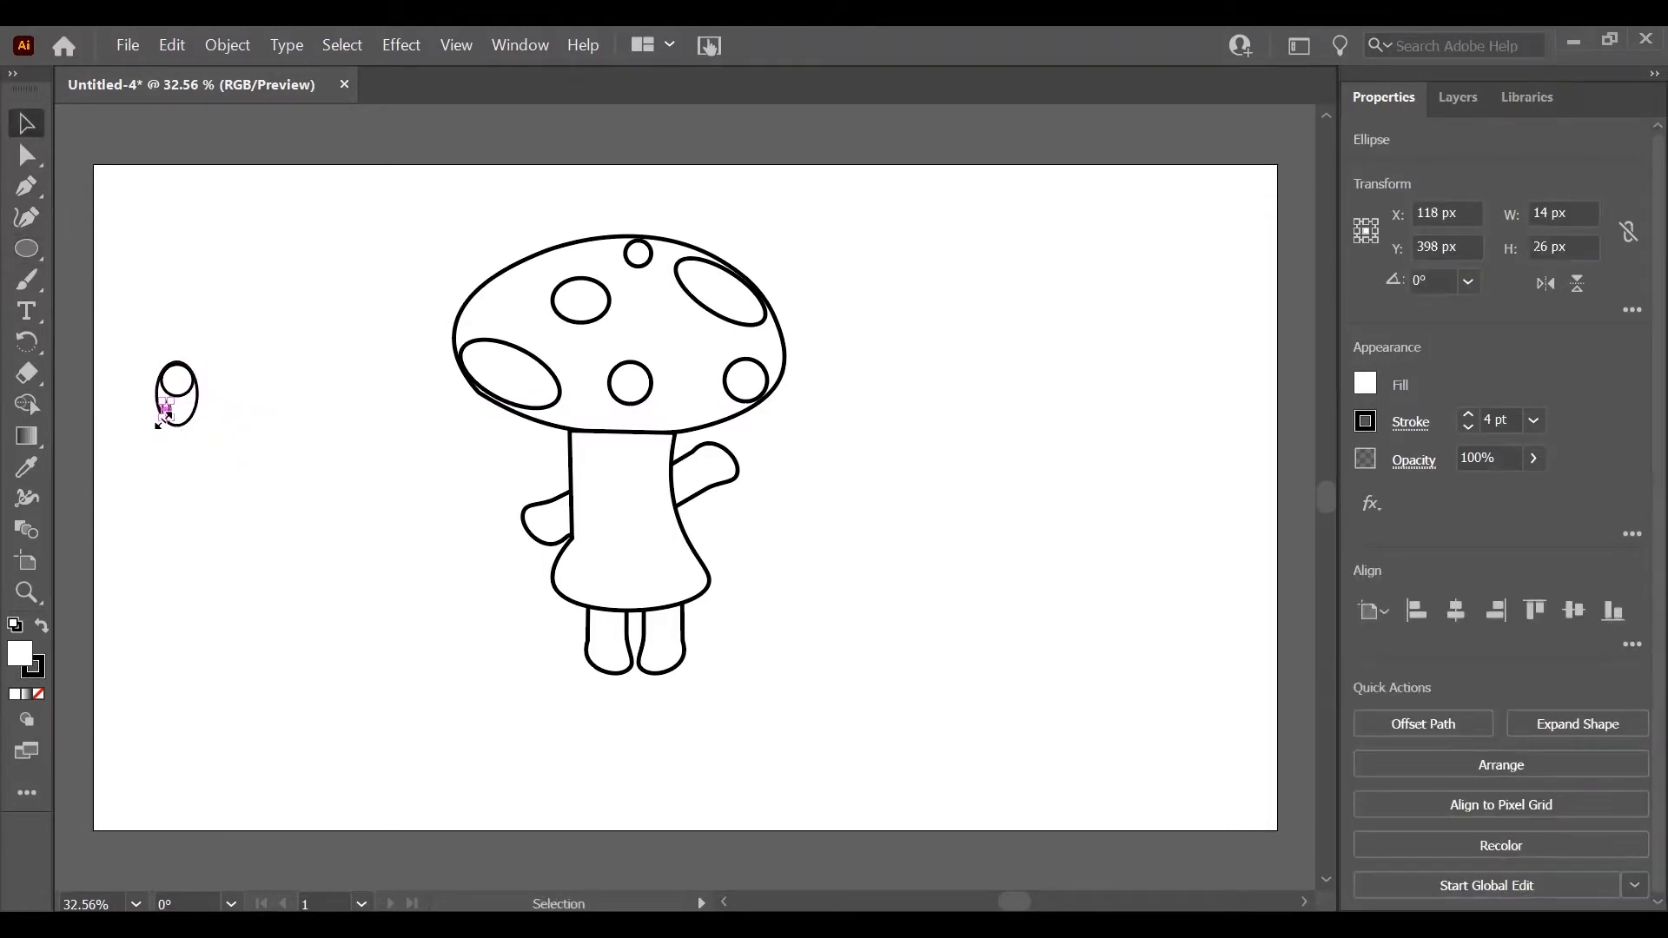
left_click_drag(166, 413, 162, 458)
mouse_move(165, 466)
left_mouse_down()
mouse_move(159, 425)
mouse_move(166, 438)
left_mouse_up()
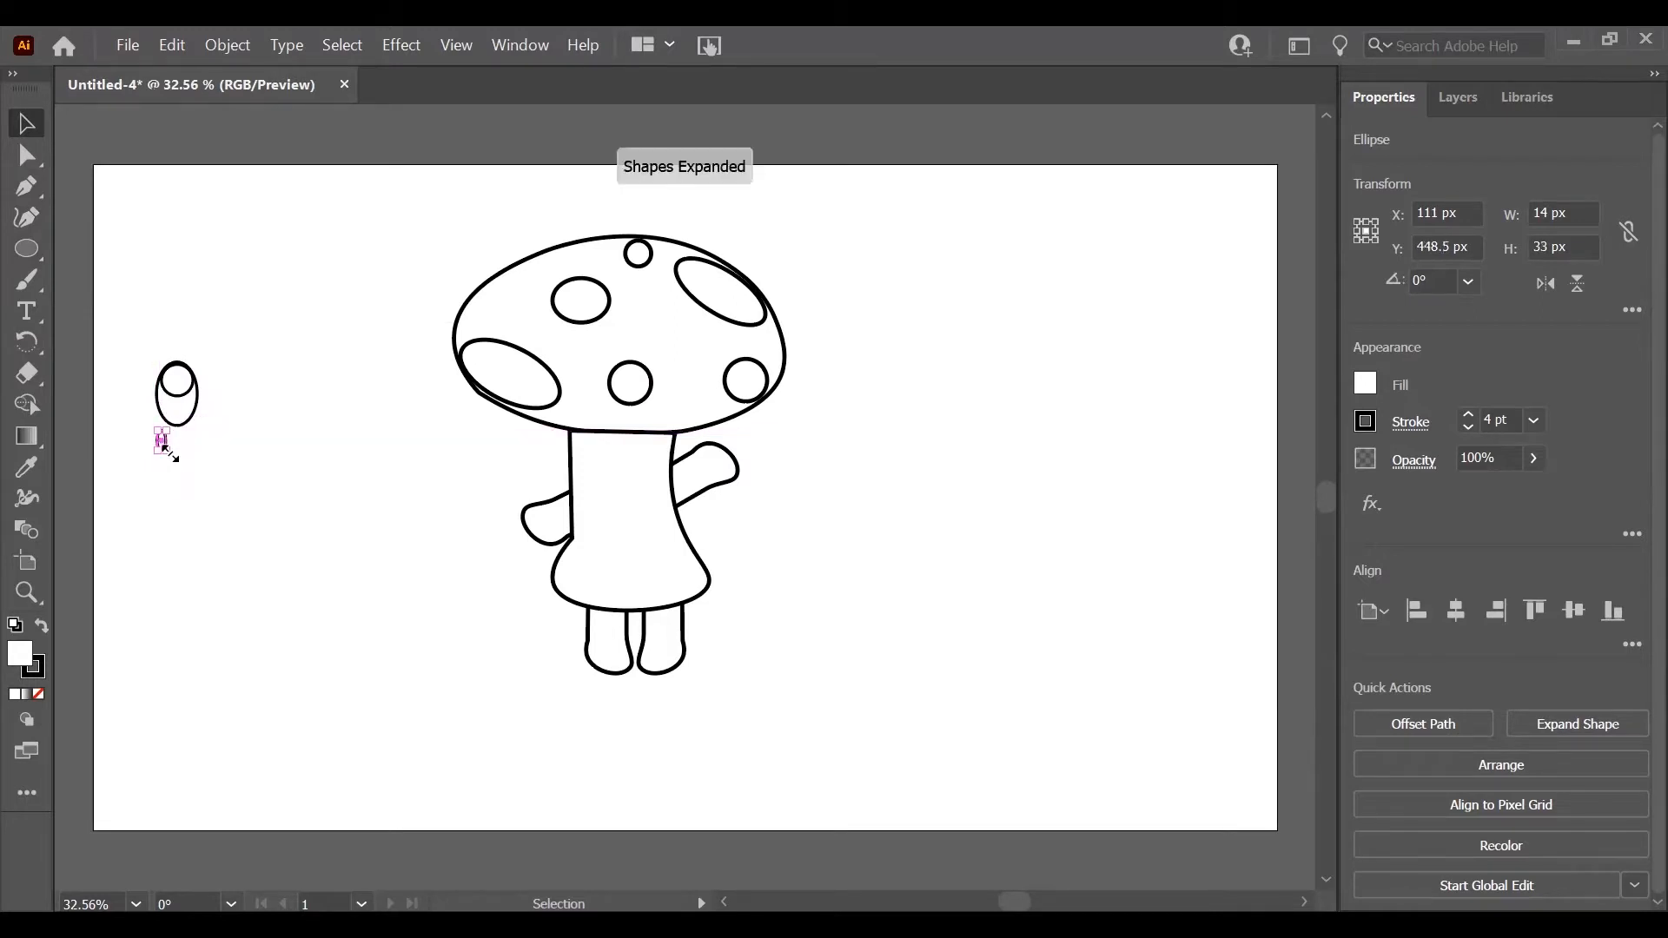
Step: Rotate the small ellipse to 30° and place it against the lower left edge inside the eye
left_click(1421, 285)
type("3")
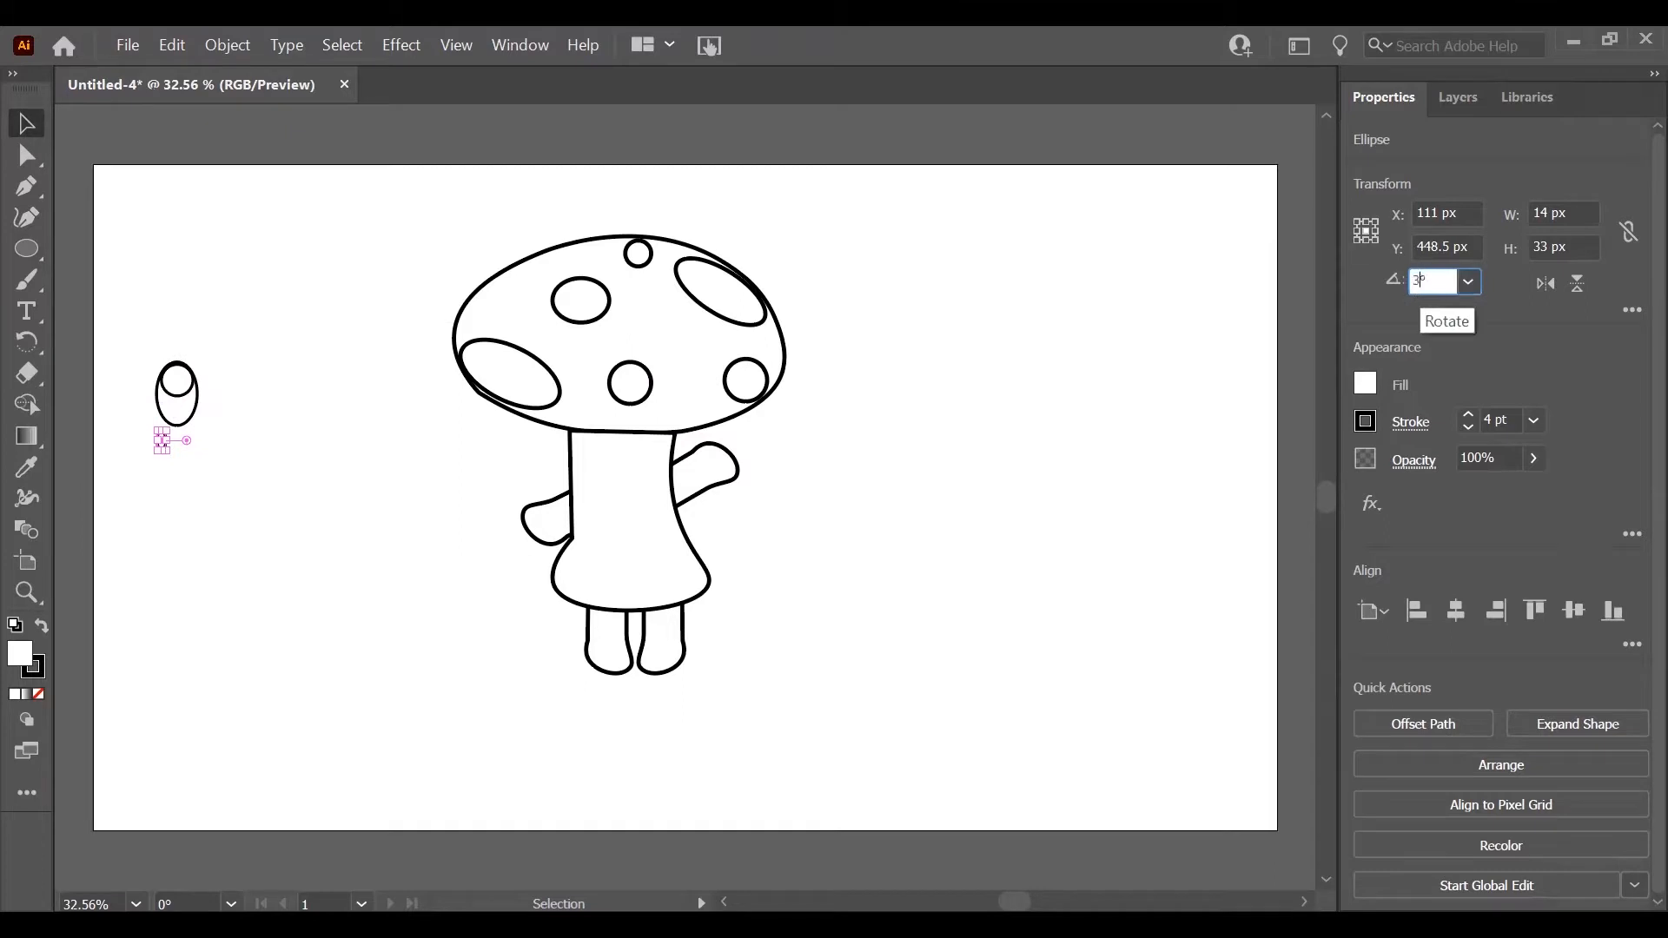
type("0")
key("Return")
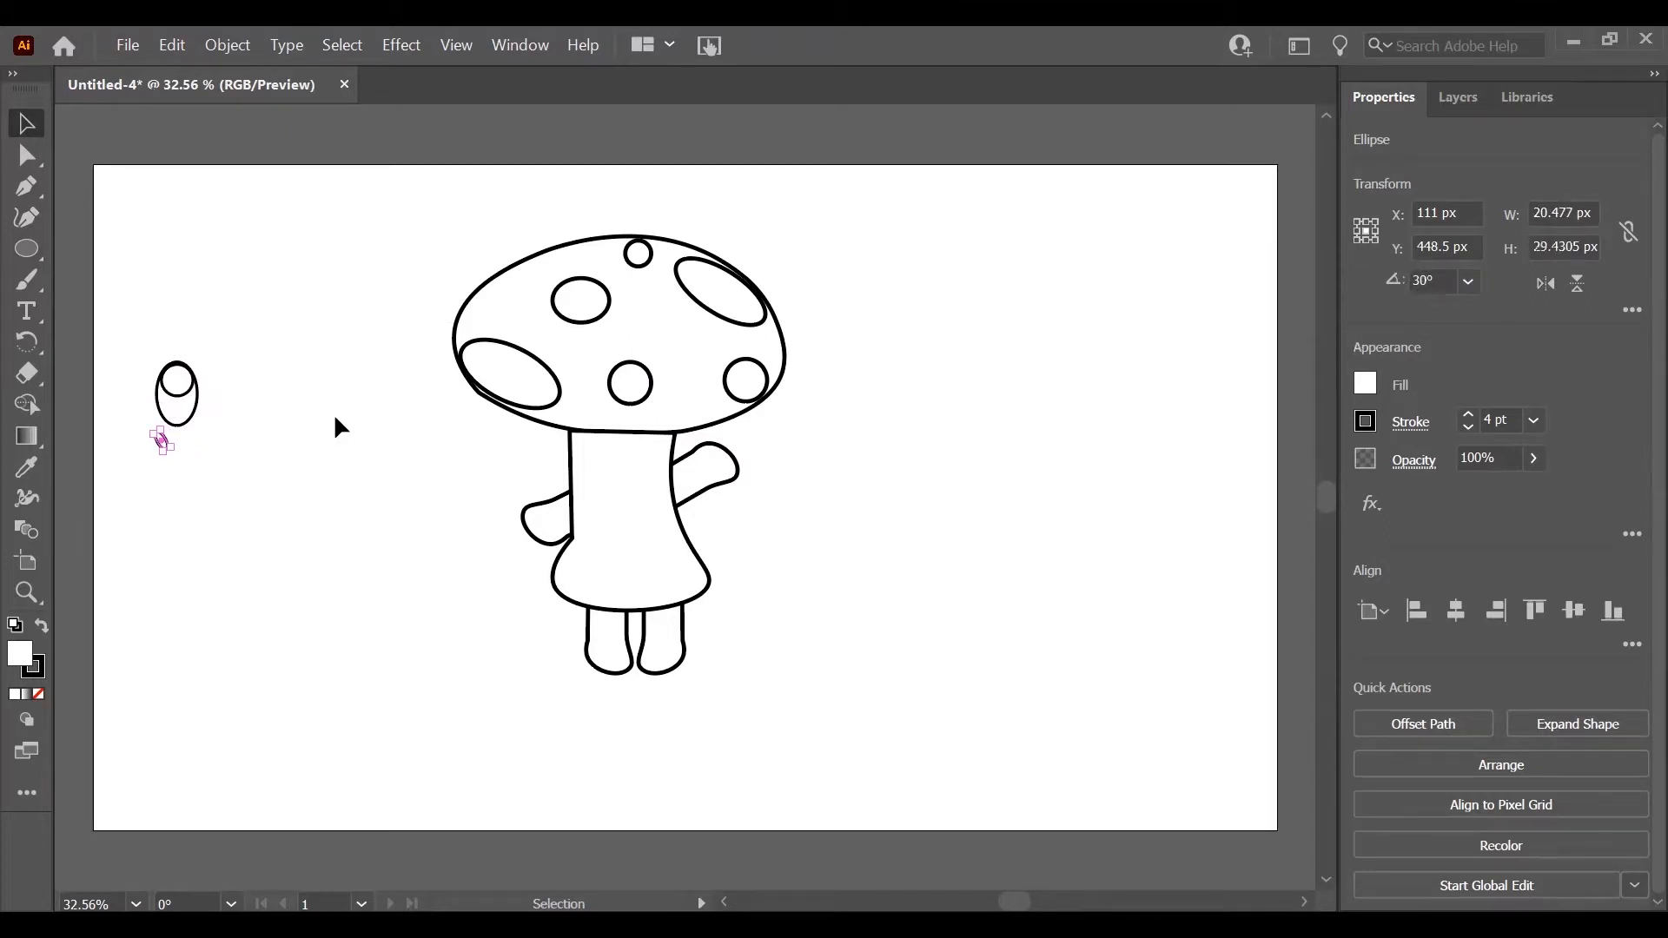
mouse_move(161, 441)
left_mouse_down()
mouse_move(171, 405)
mouse_move(172, 422)
left_mouse_up()
left_click(319, 426)
Step: Duplicate the whole eye, place the copy beside it to the right and flip it horizontally
left_click(181, 402)
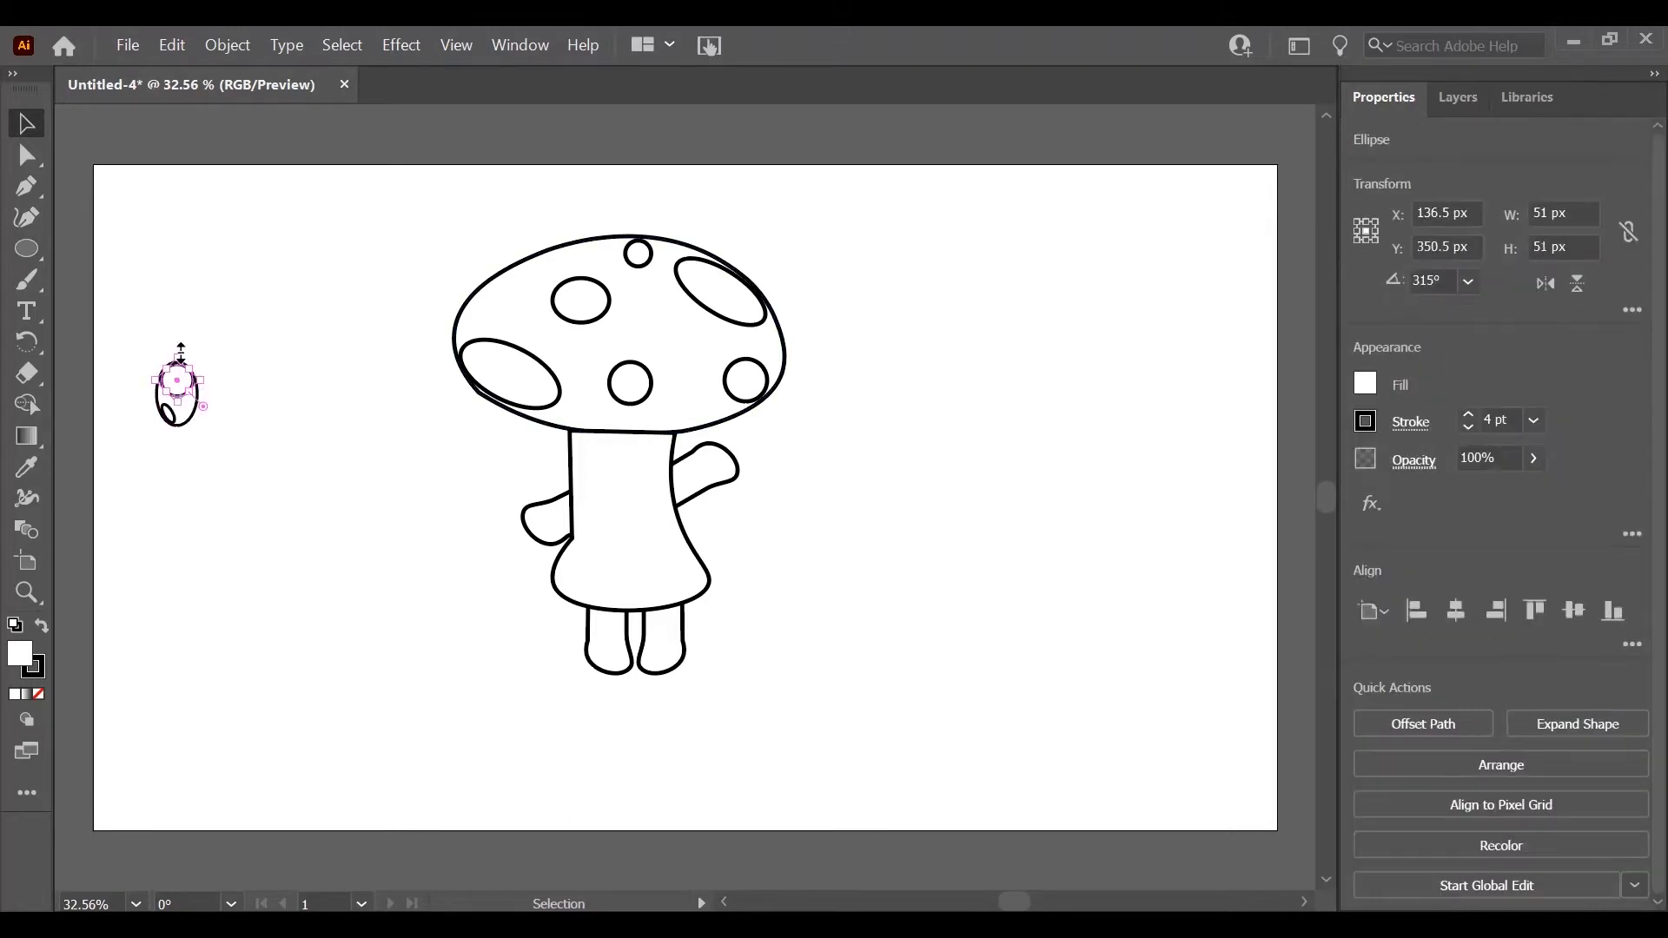
left_click_drag(144, 349, 211, 435)
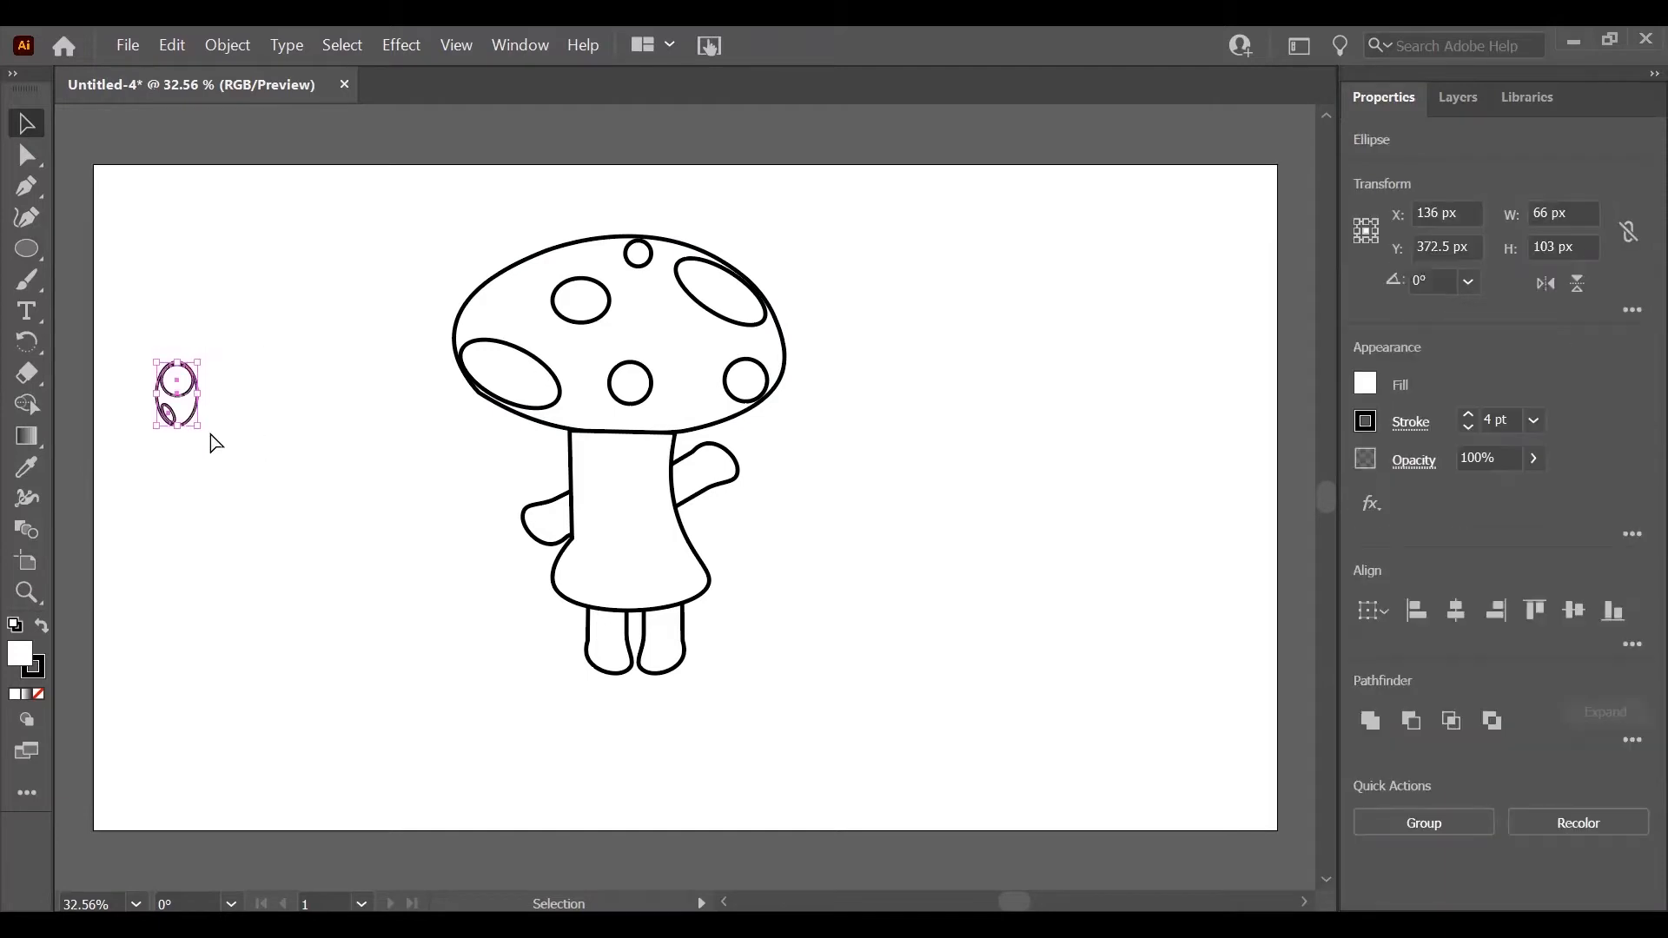
key("ctrl+c")
key("ctrl+v")
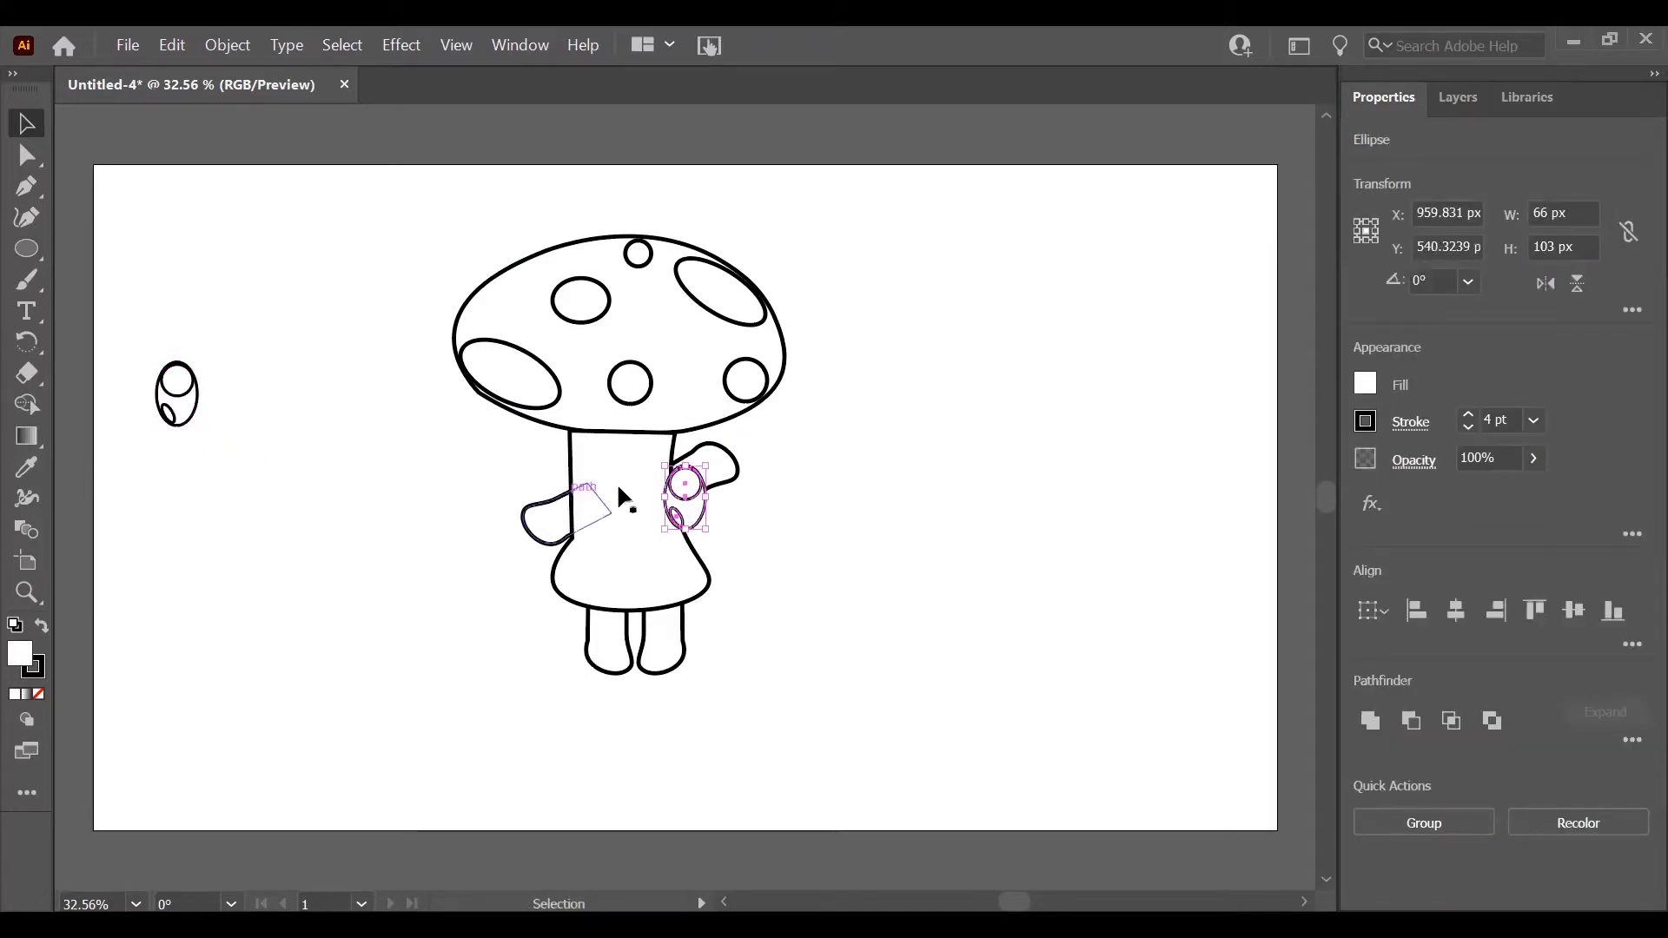
left_click_drag(691, 500, 238, 402)
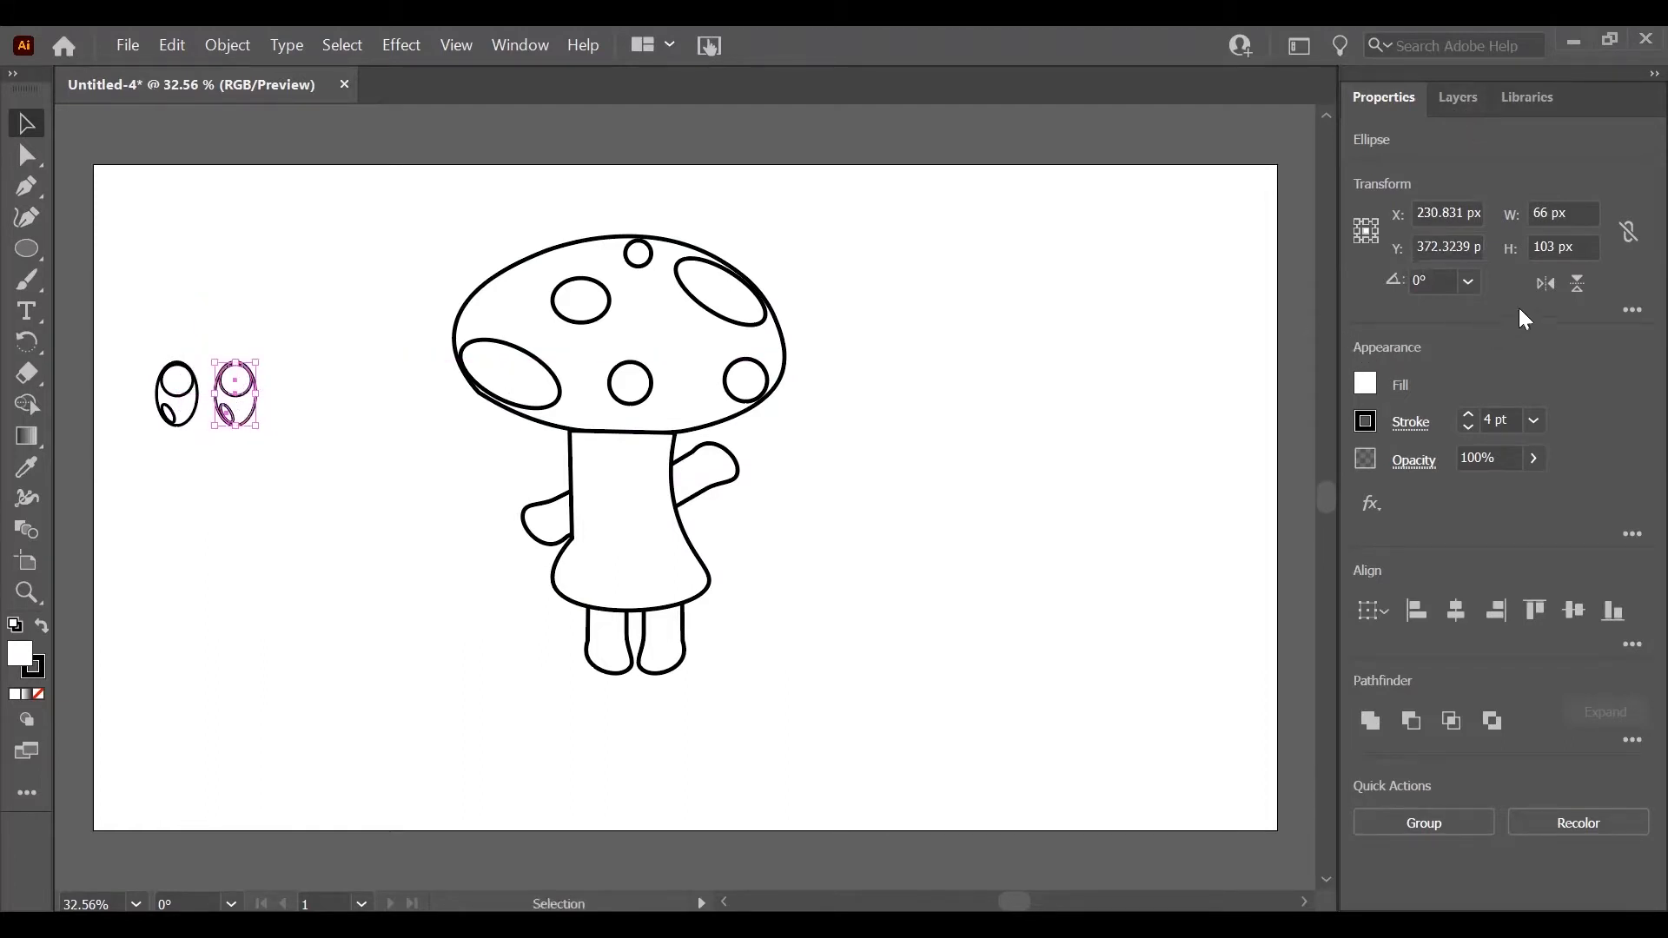
left_click(1537, 285)
Step: Reduce both eyes to about 142 by 98 px overall and place them on the upper stem, just below the cap
left_click_drag(117, 324, 300, 467)
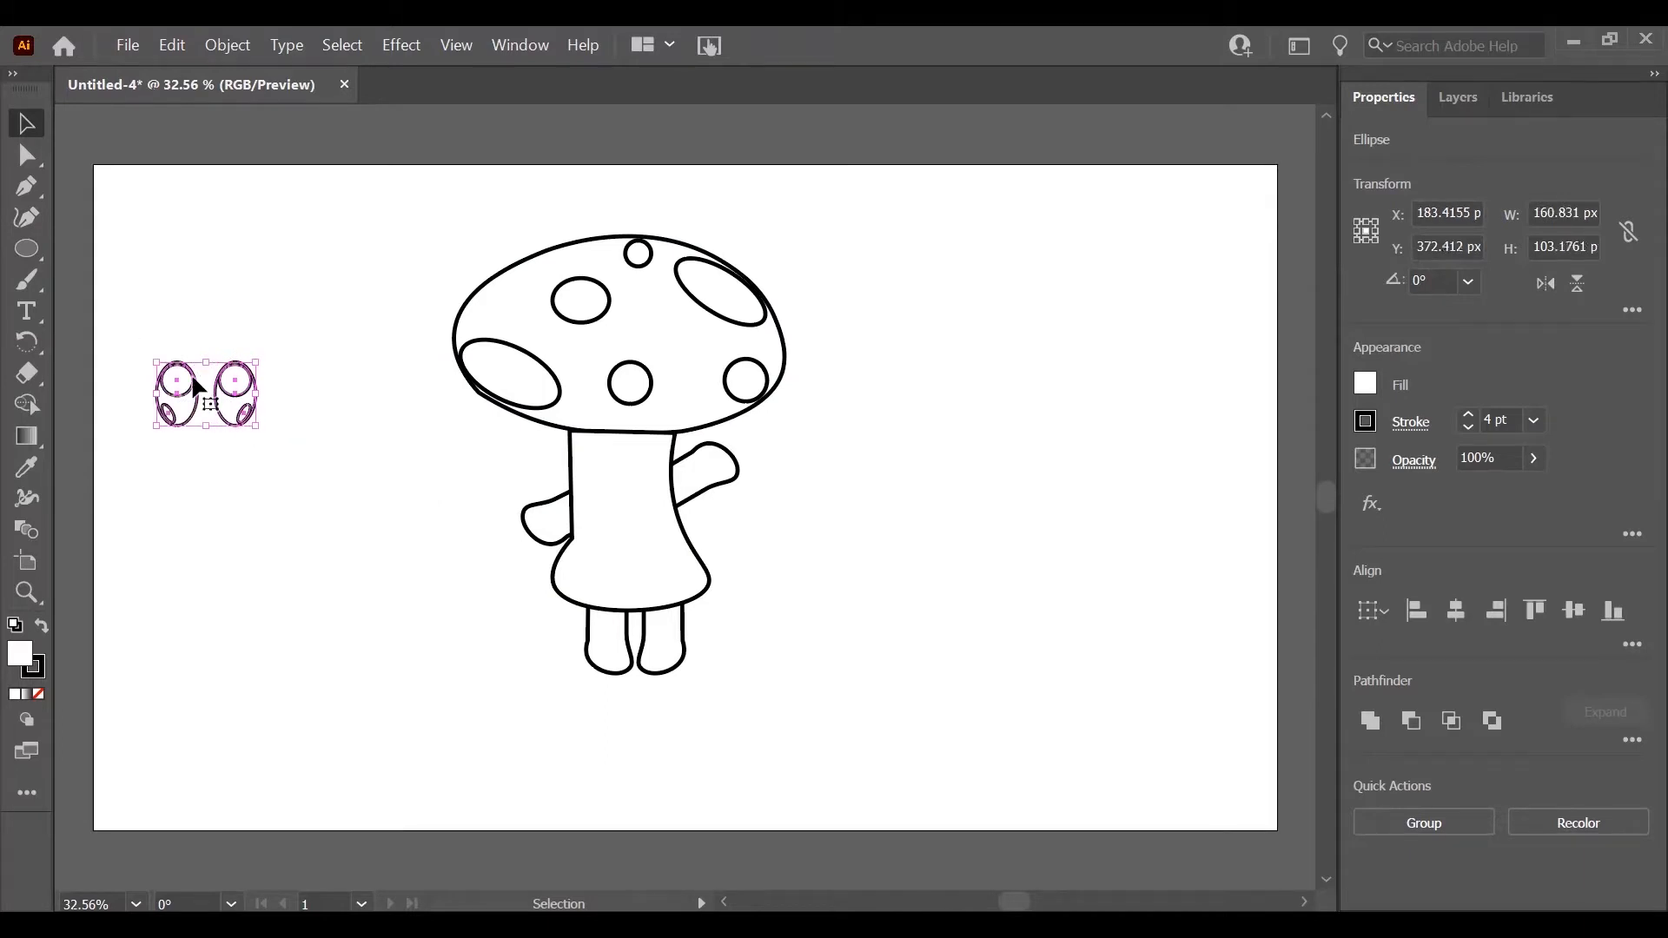
left_click_drag(178, 388, 646, 463)
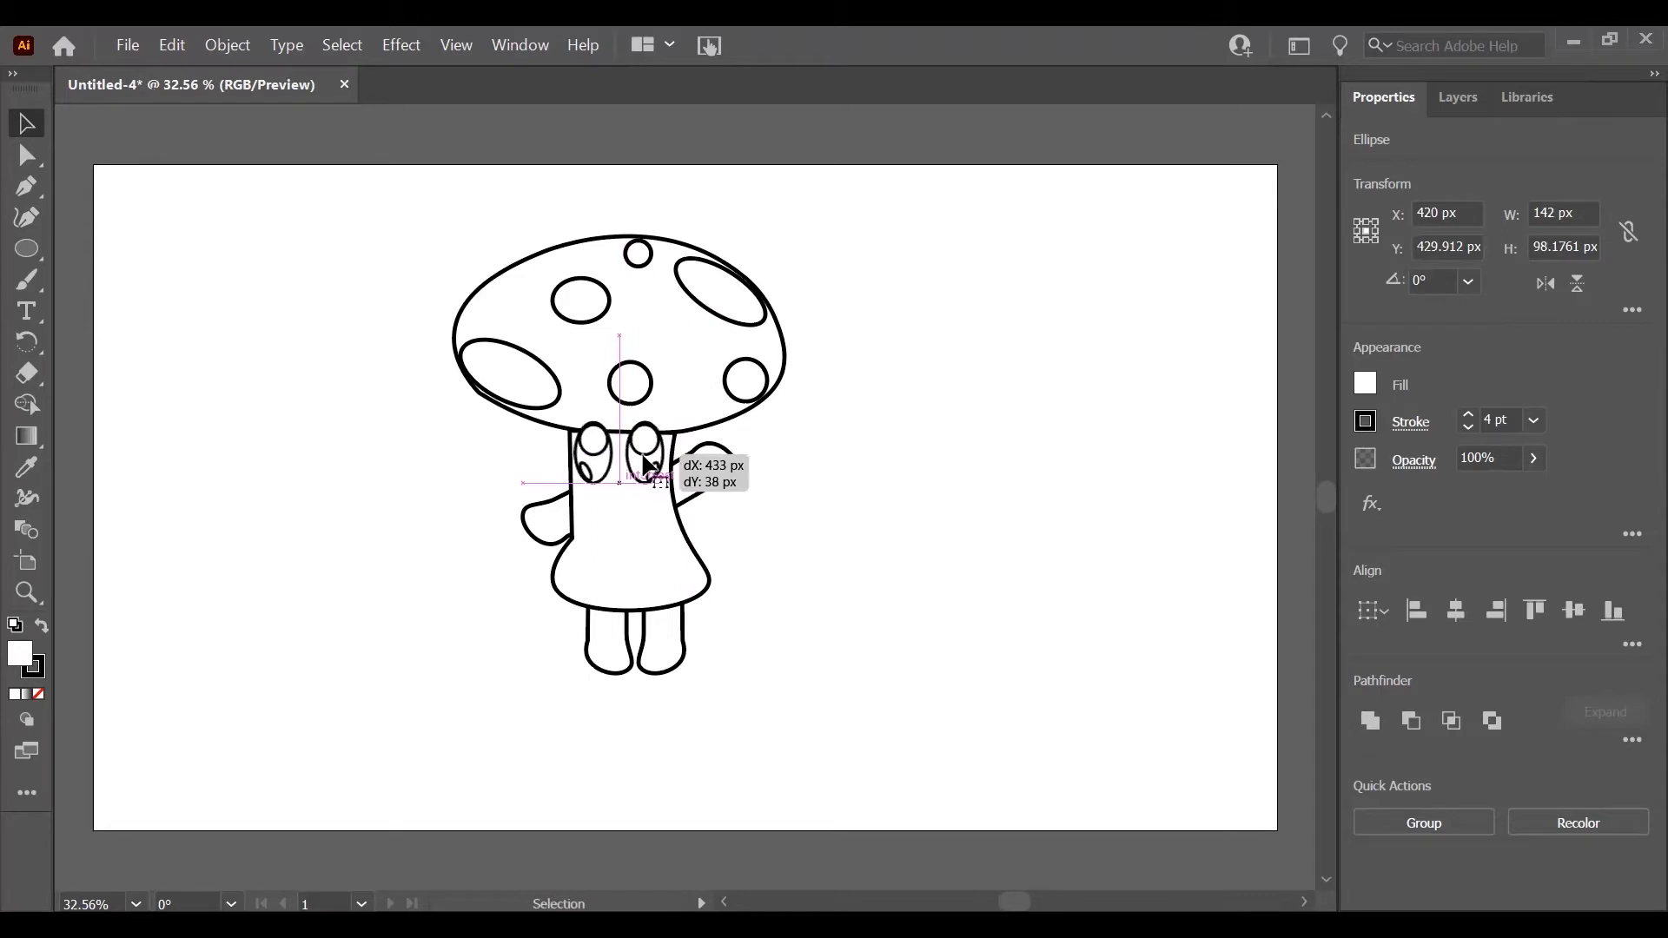
left_click(825, 435)
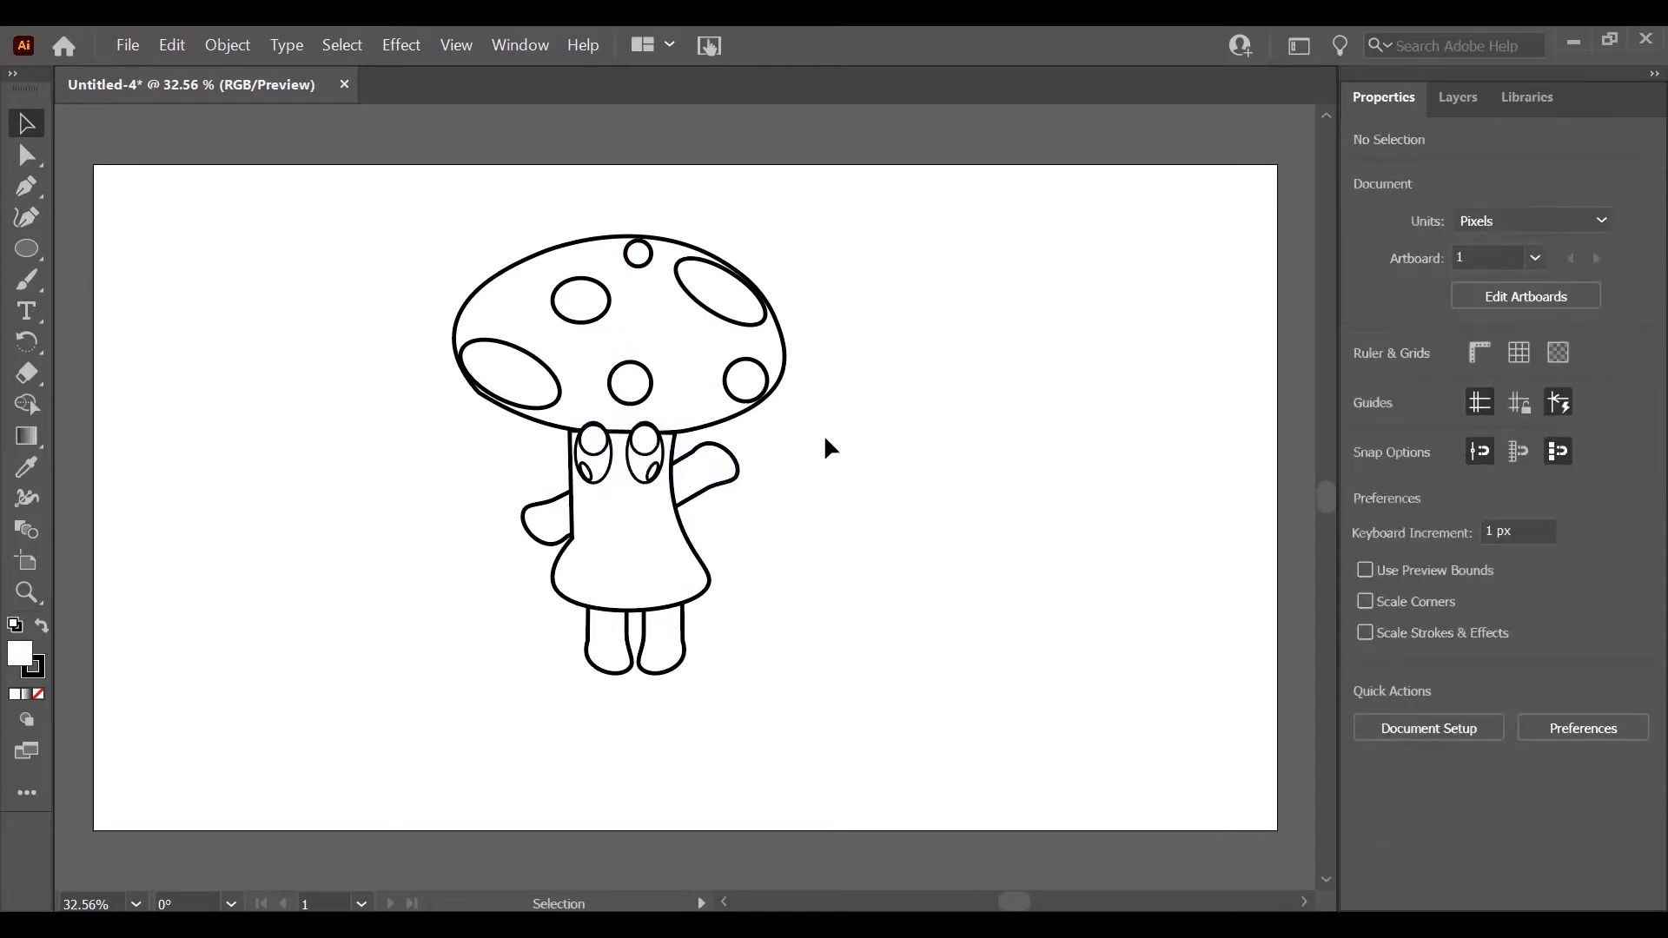
left_click(643, 470)
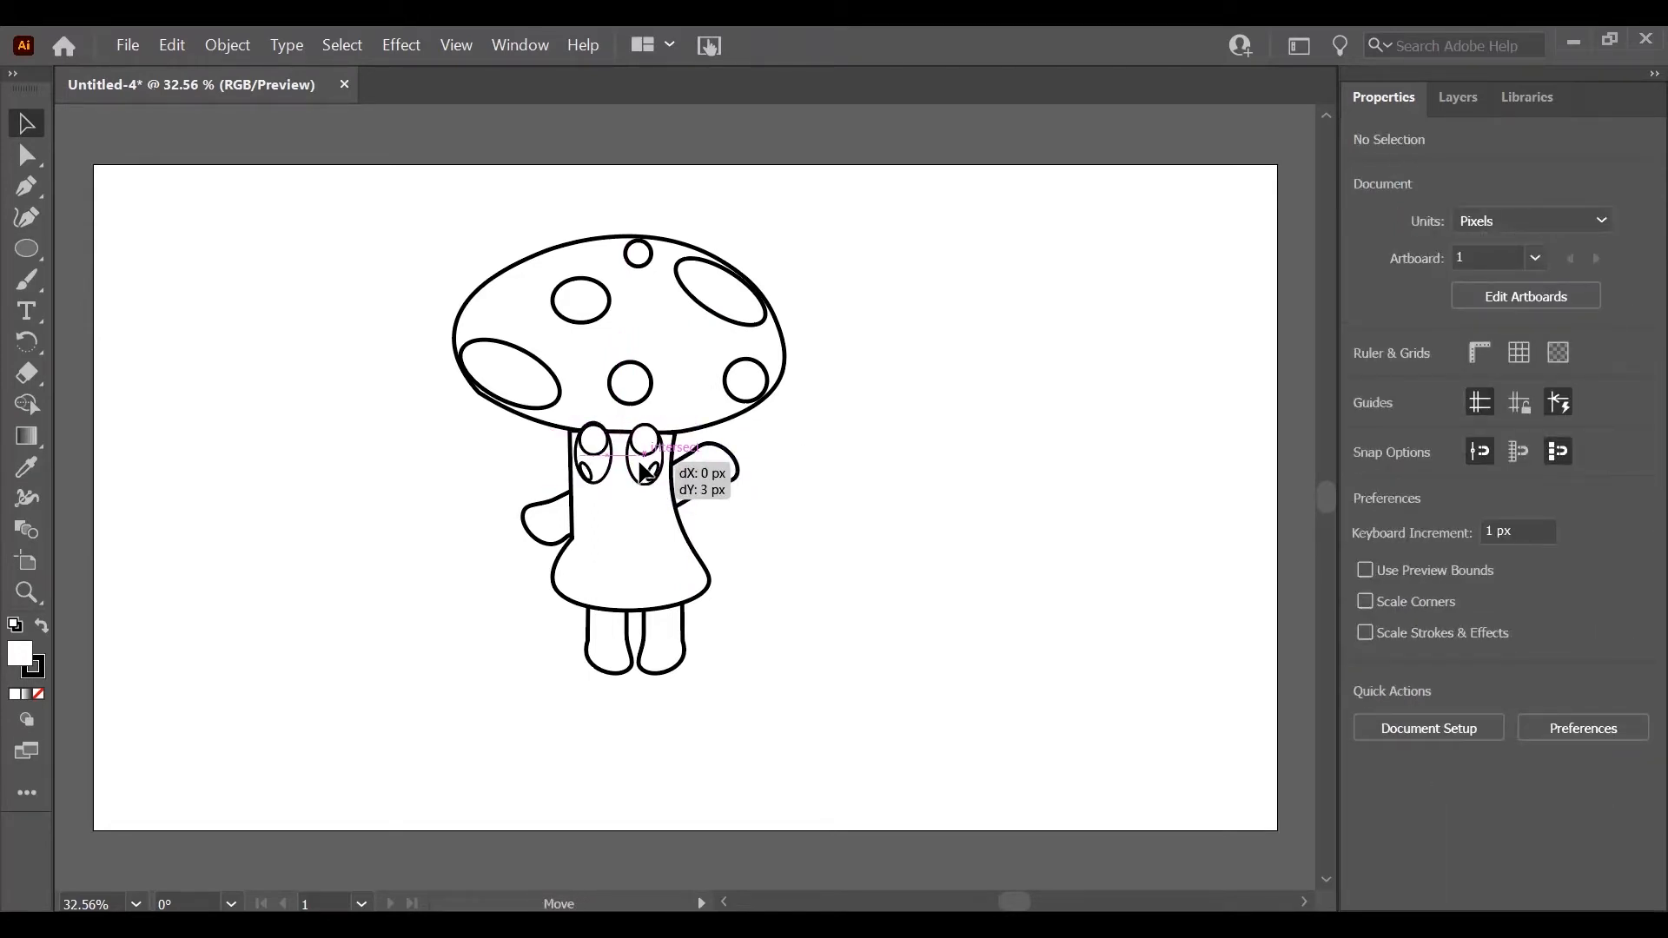
key("ctrl+z")
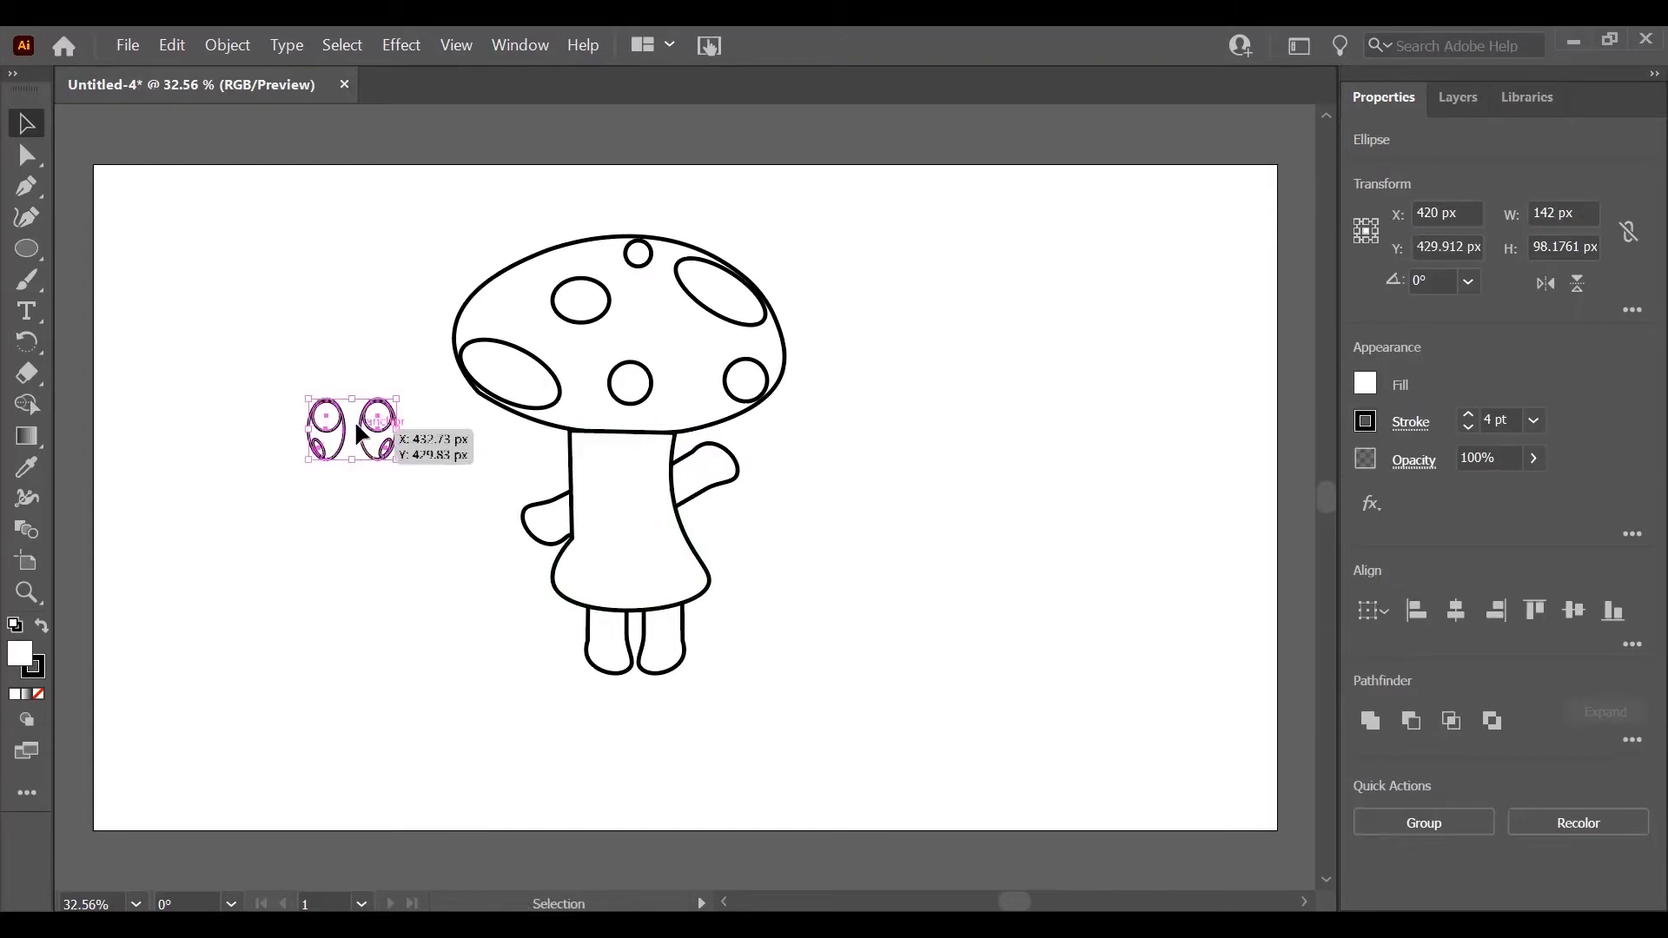
left_click_drag(350, 439, 614, 470)
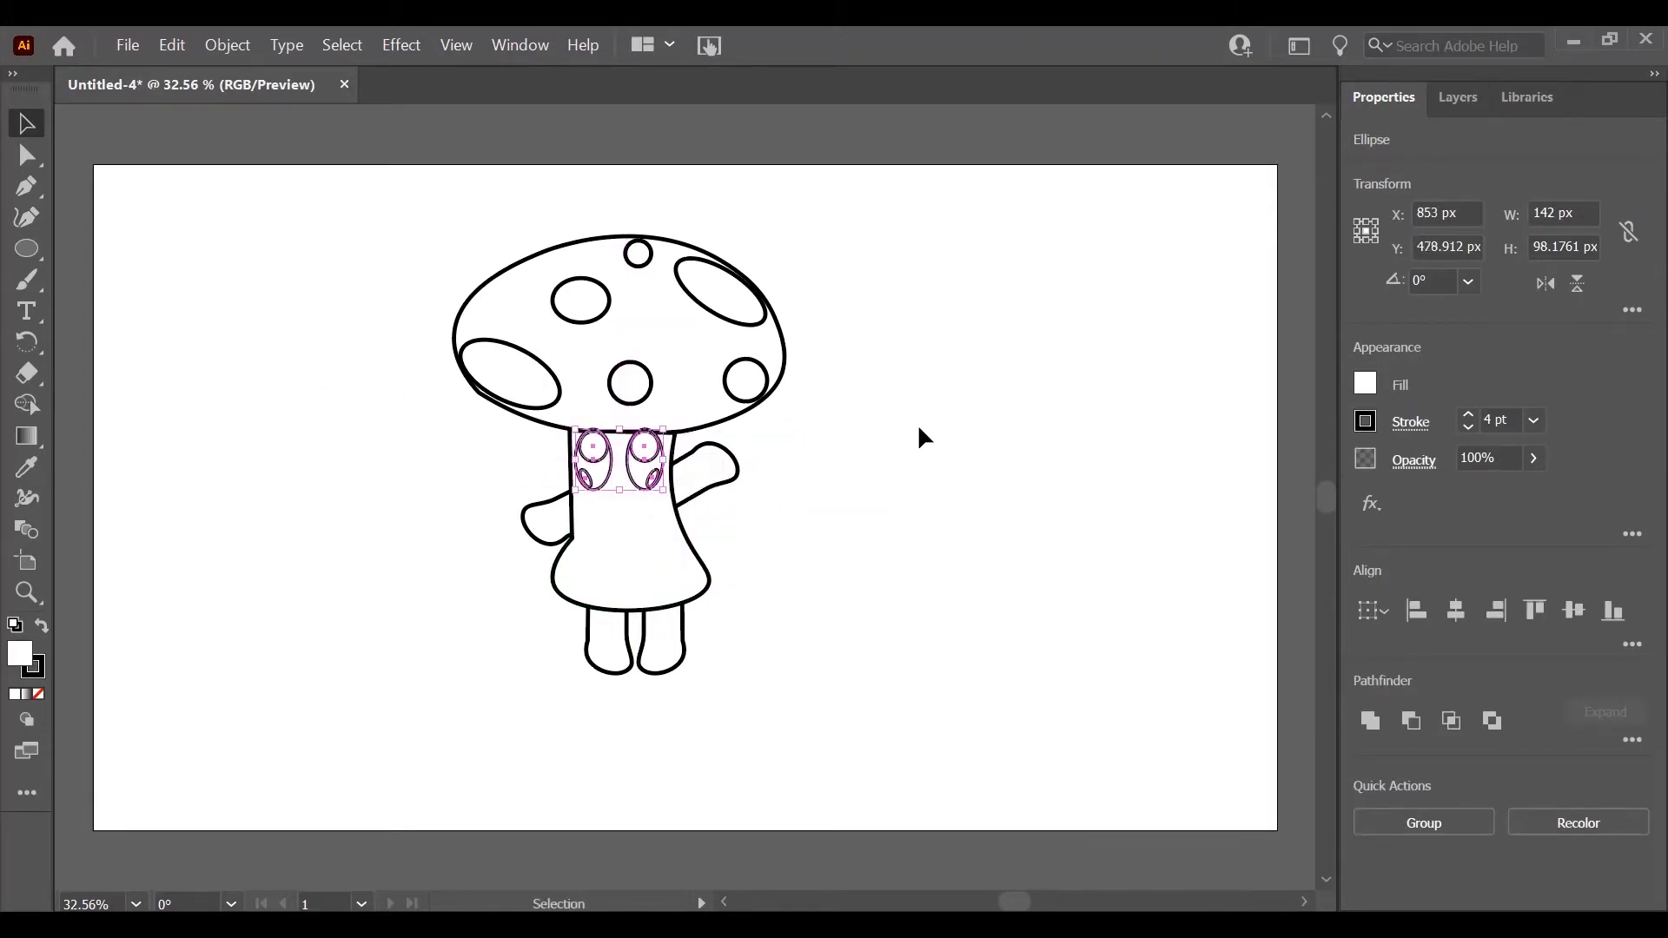
left_click(914, 426)
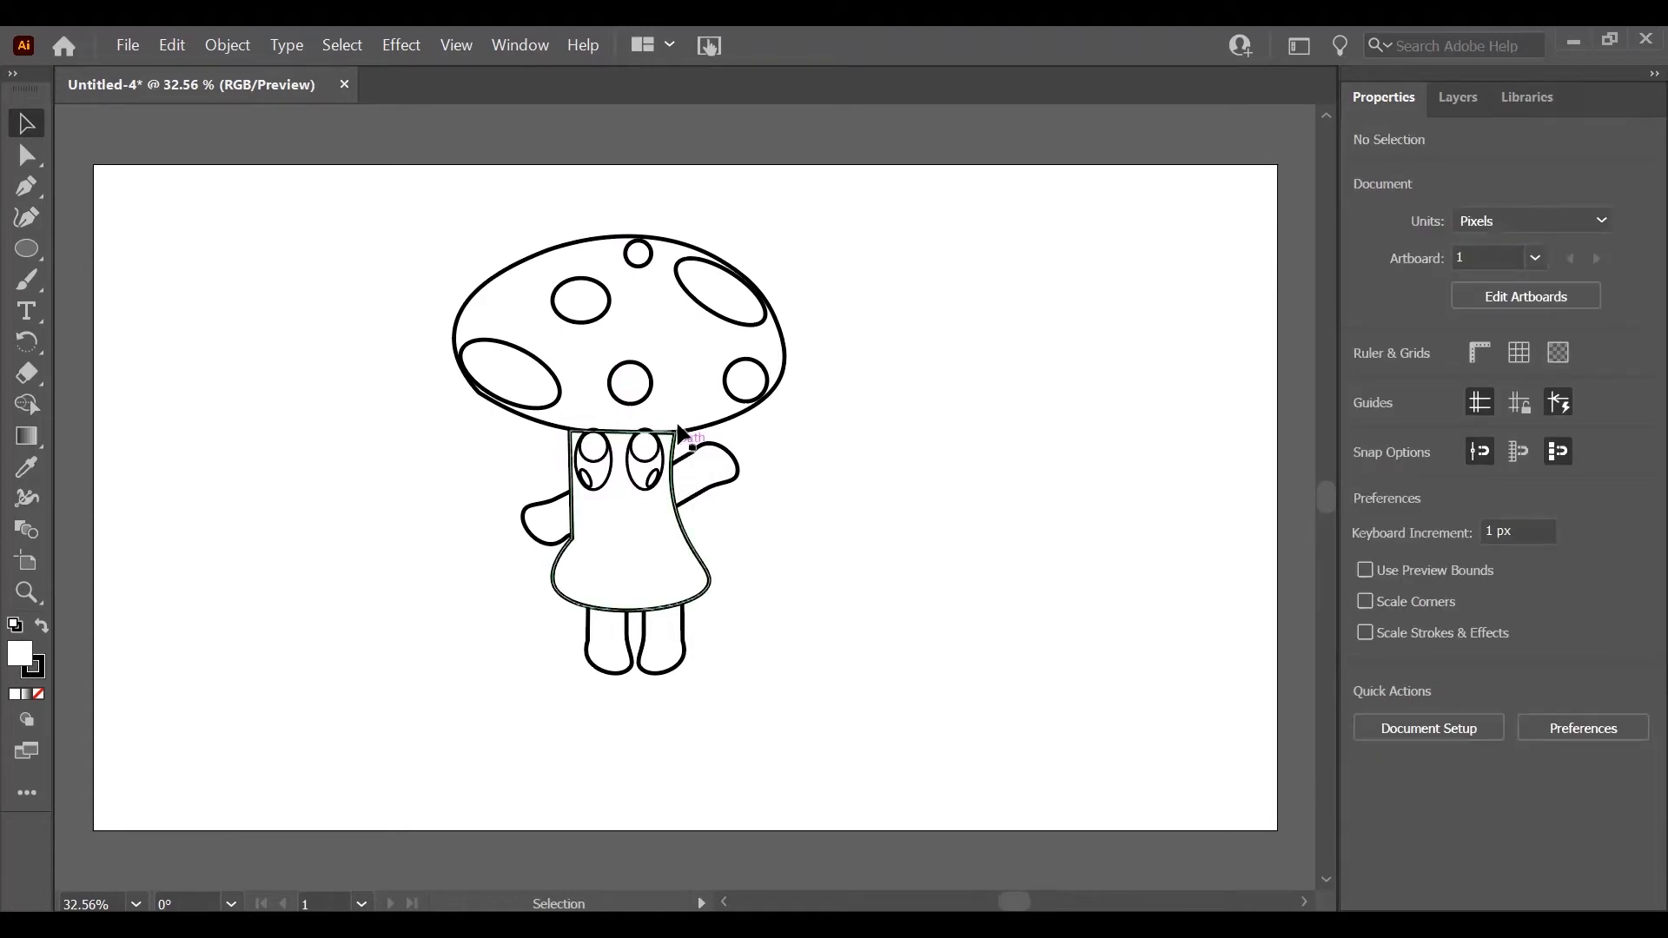
Step: Fill the mushroom cap with RGB Red
left_click(679, 358)
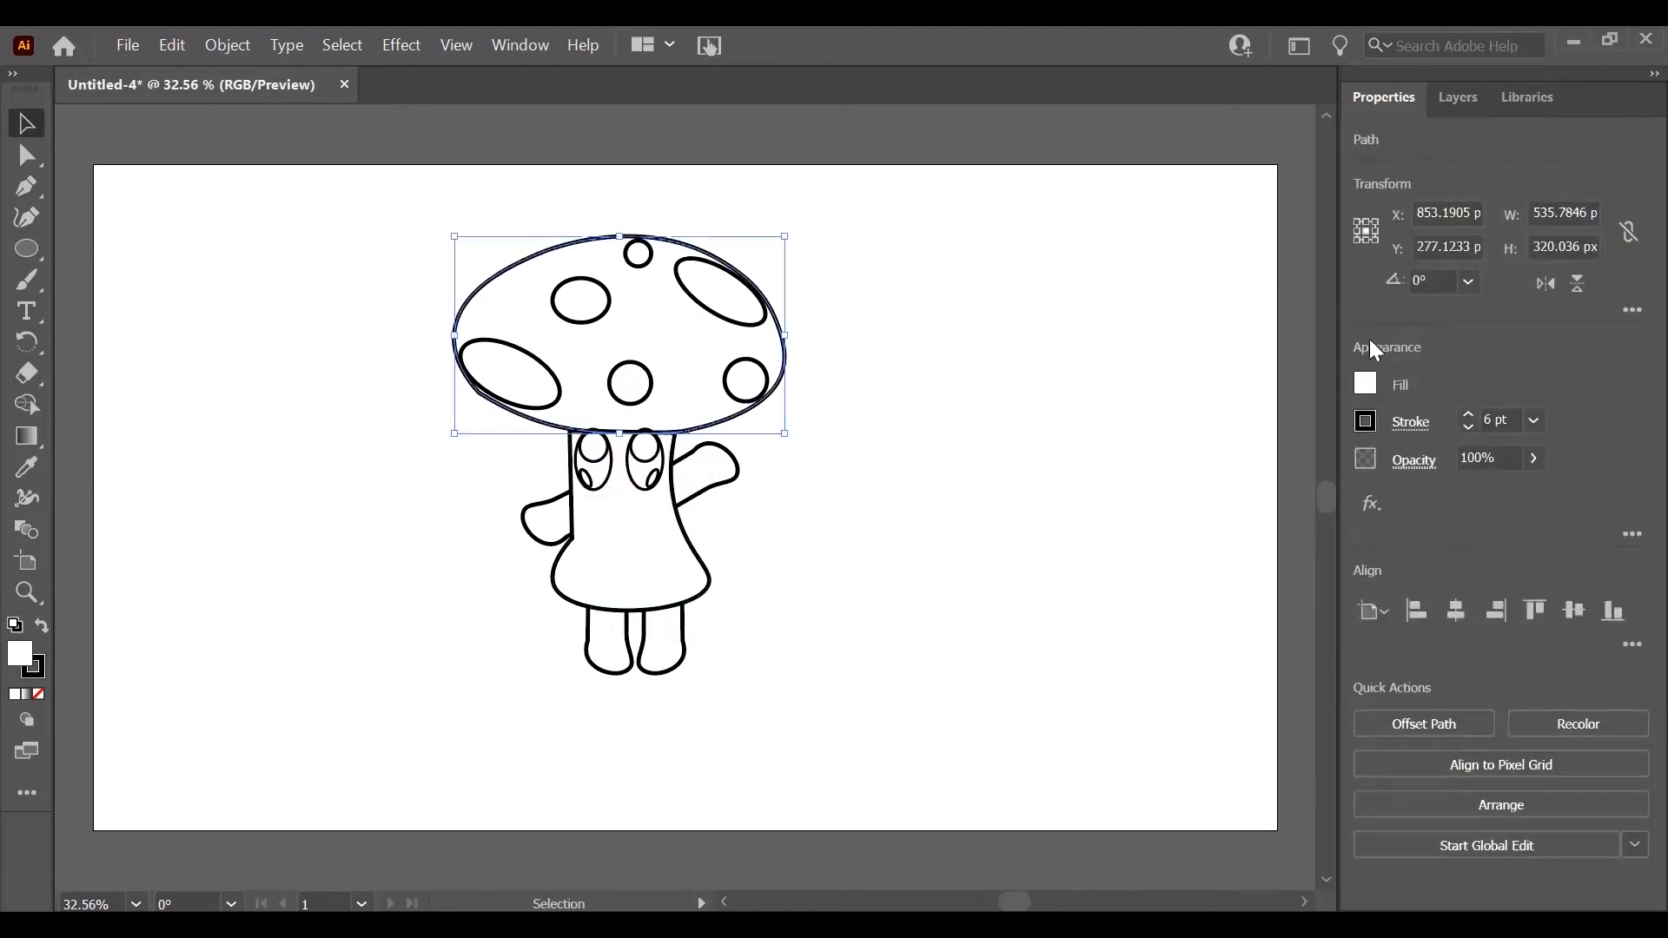
left_click(1366, 377)
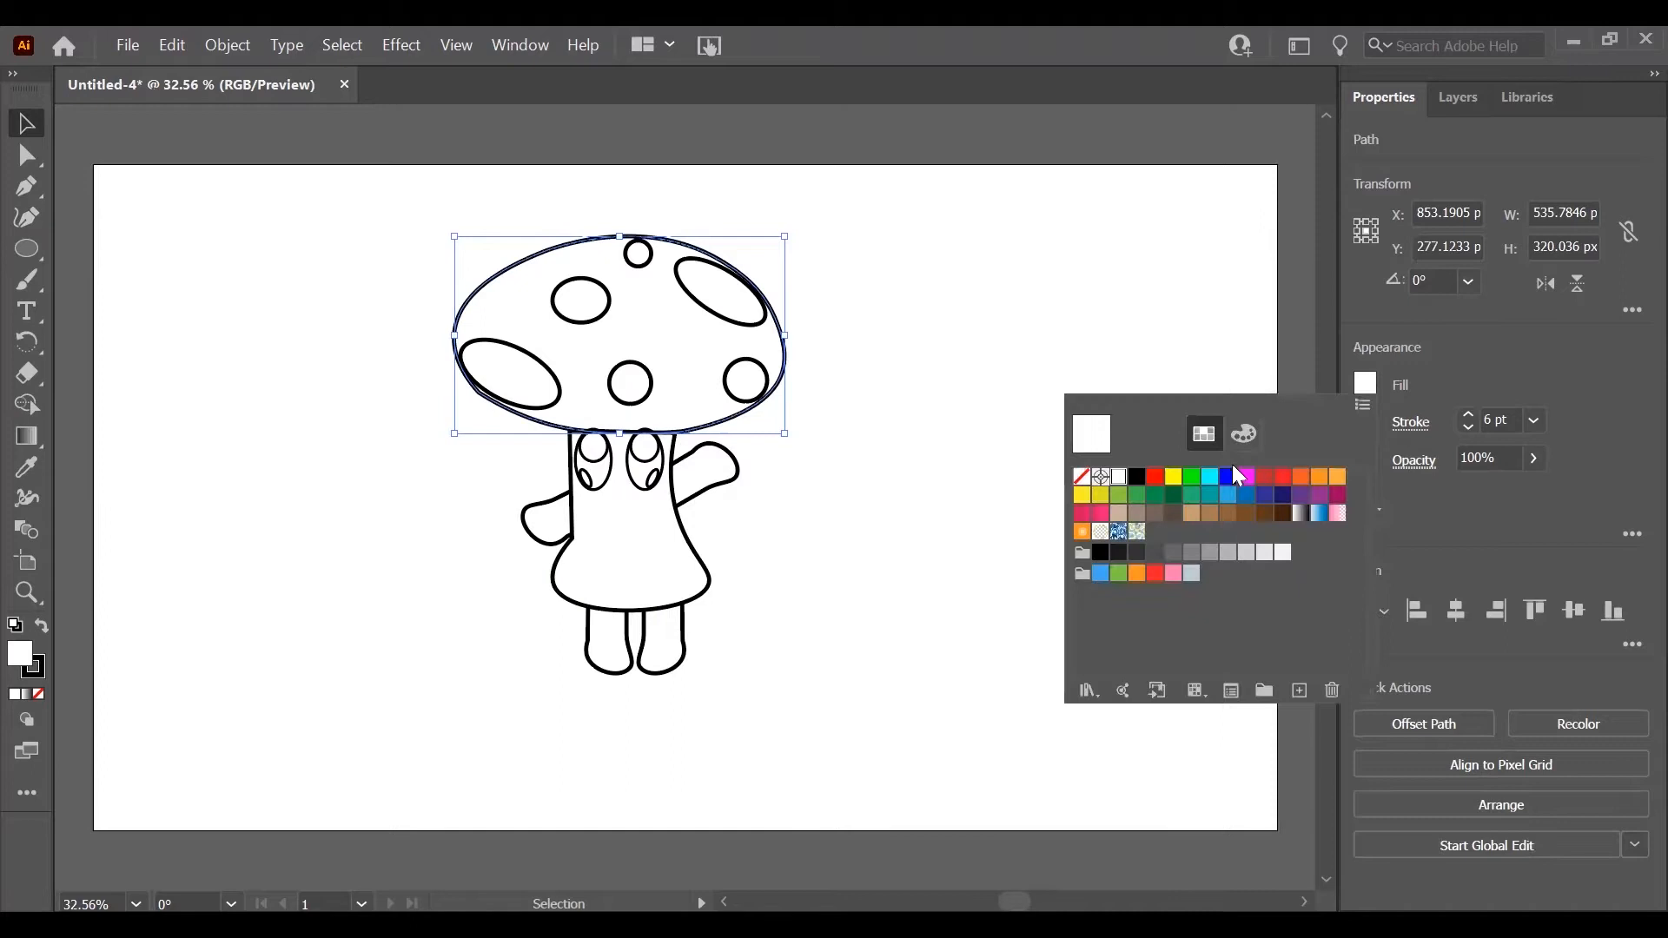
left_click(1154, 478)
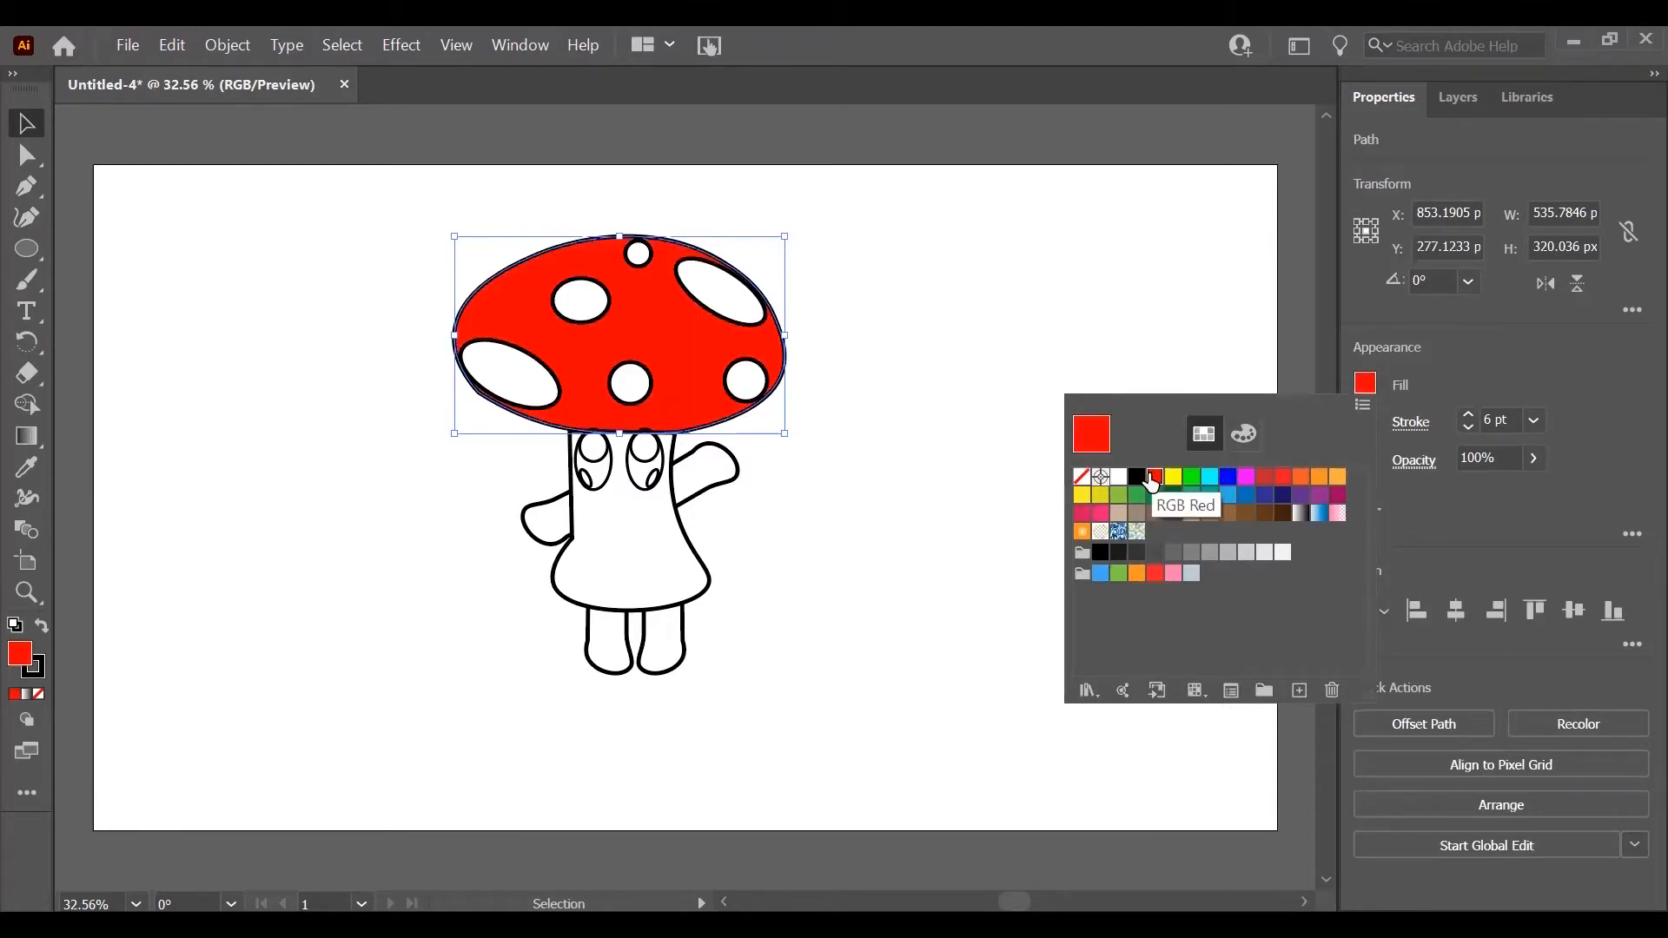
Step: Apply the pink fading gradient swatch to the cap's large upper-right spot and open its gradient options
left_click(725, 280)
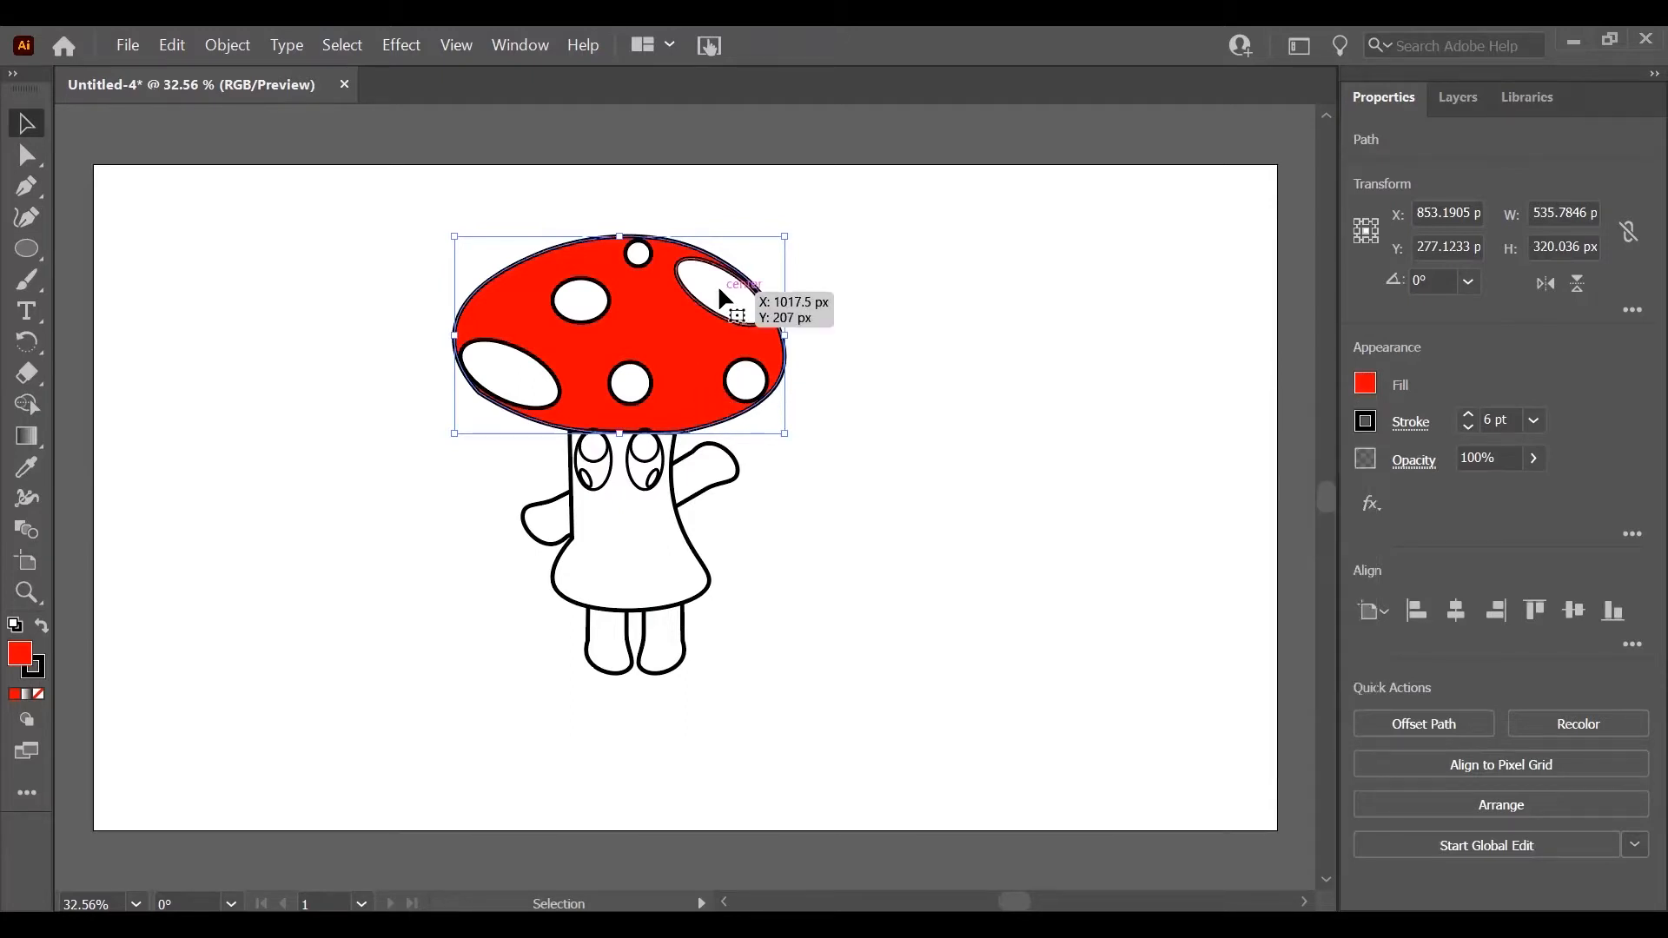
left_click(1364, 385)
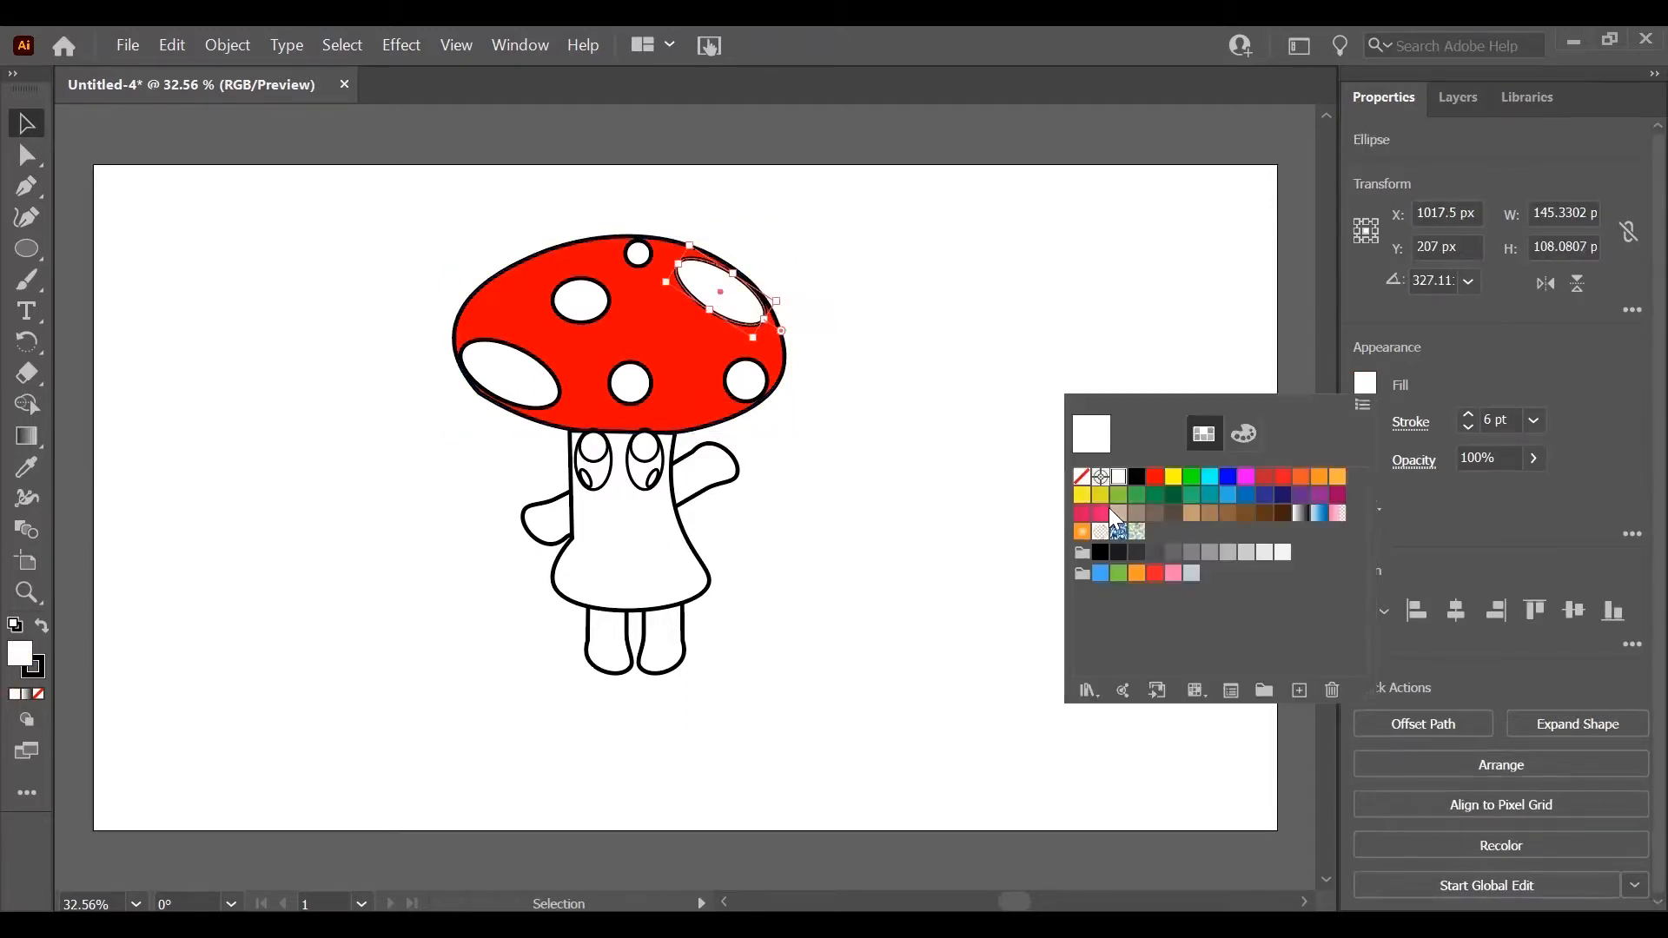
left_click(1338, 514)
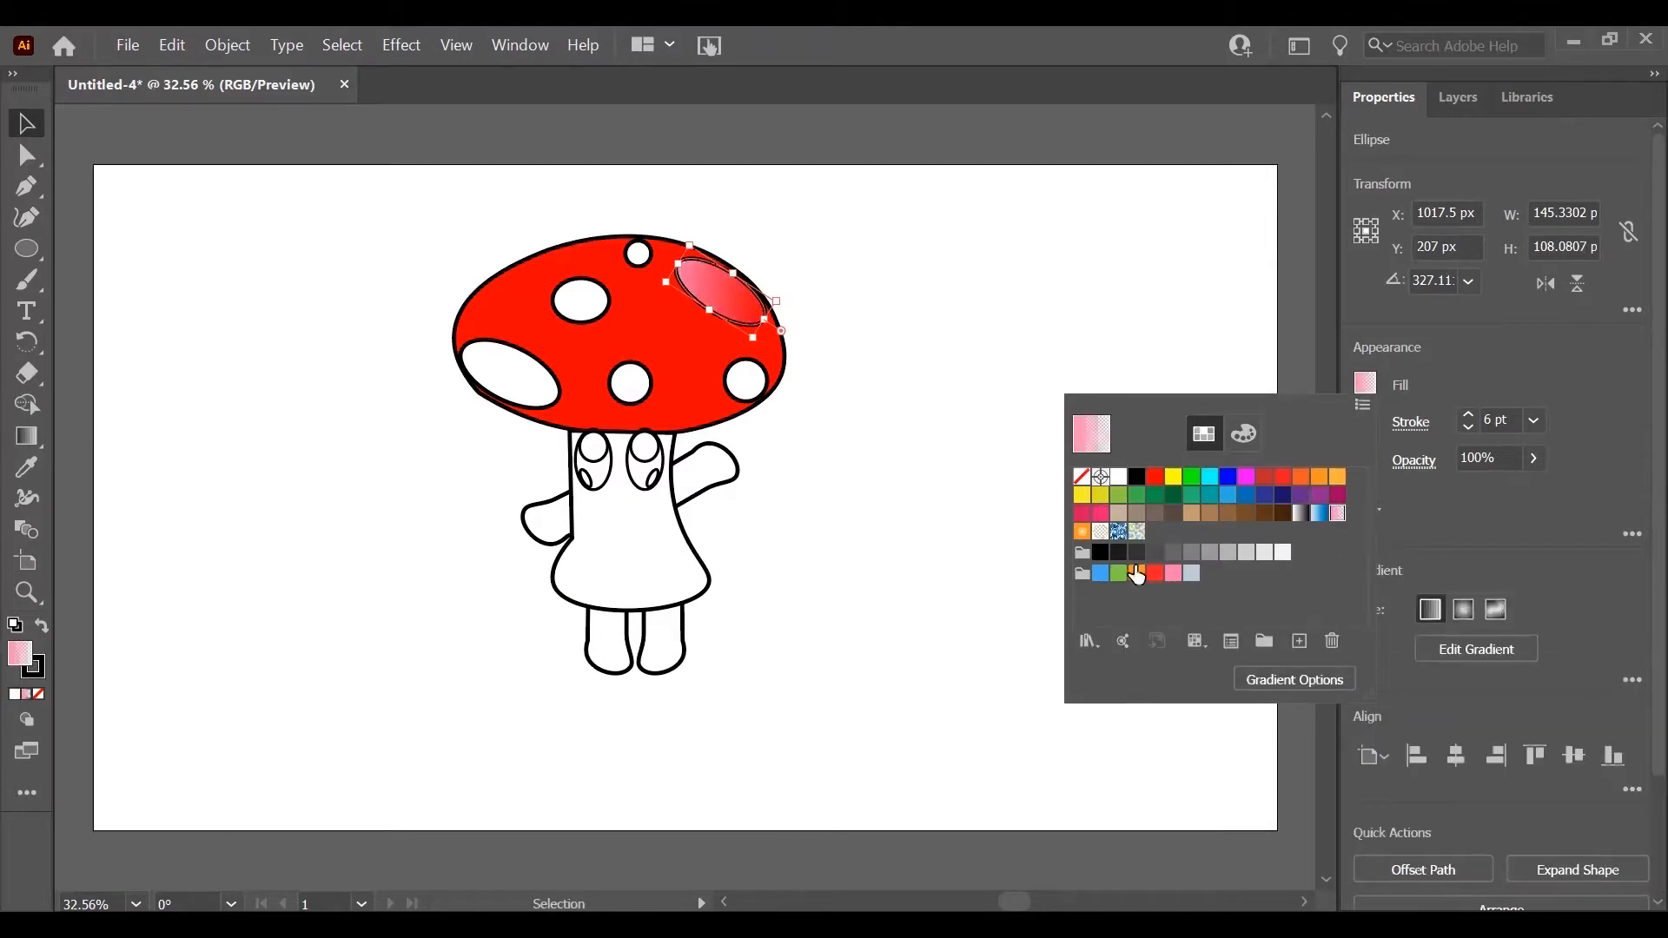
left_click(1303, 686)
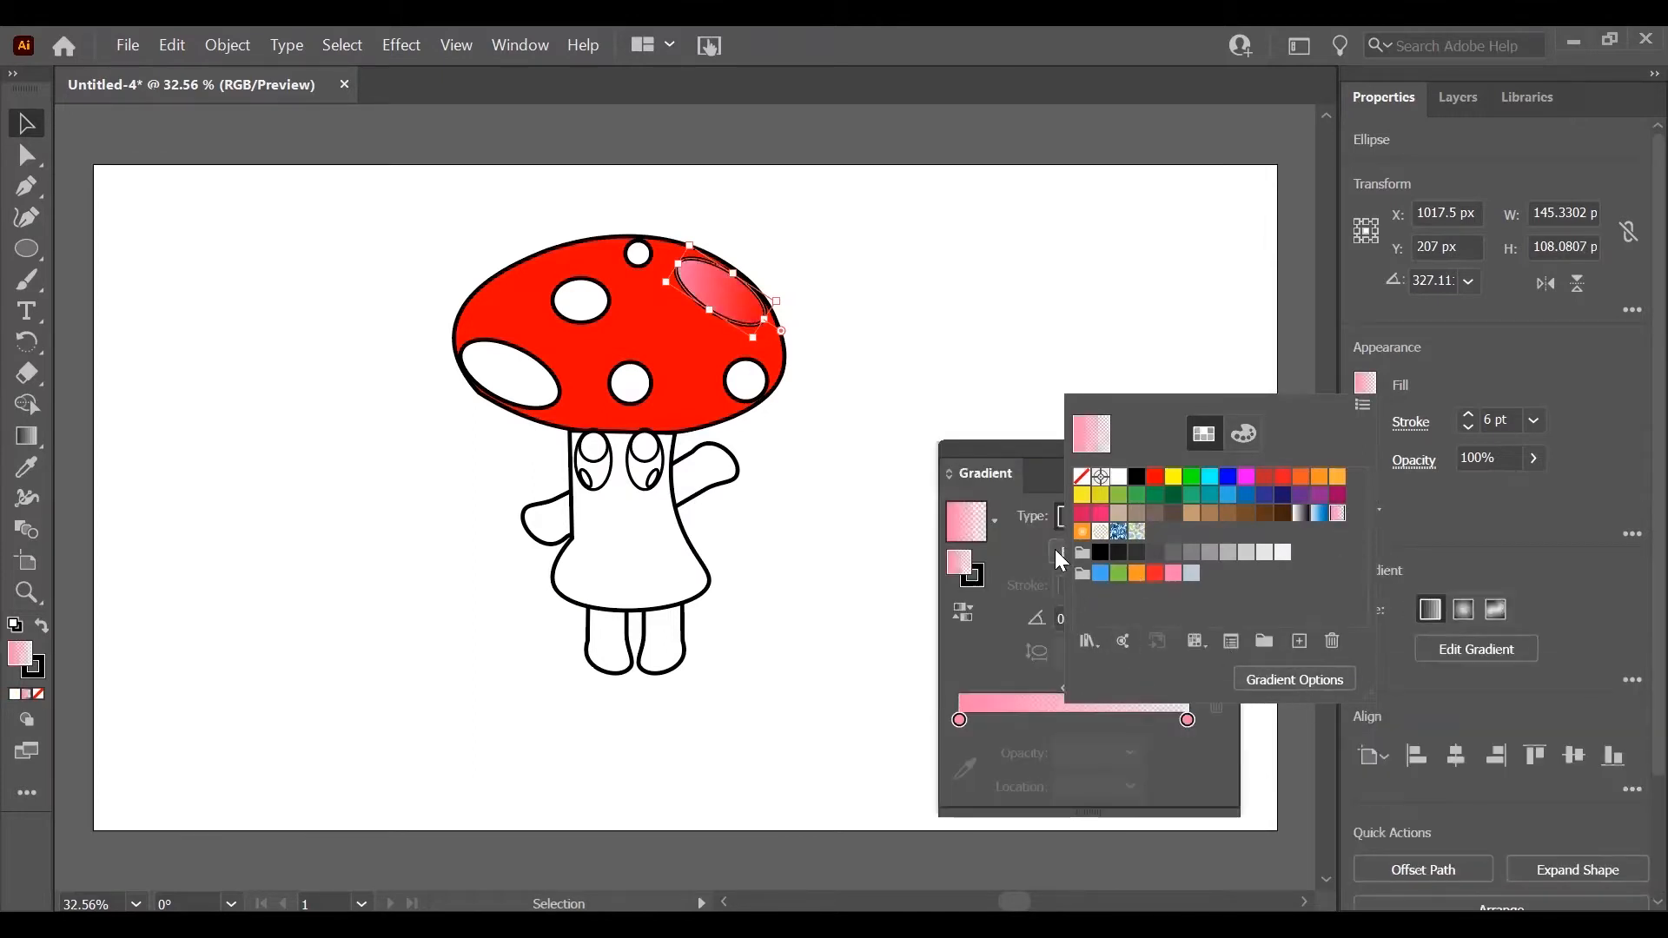
left_click(959, 721)
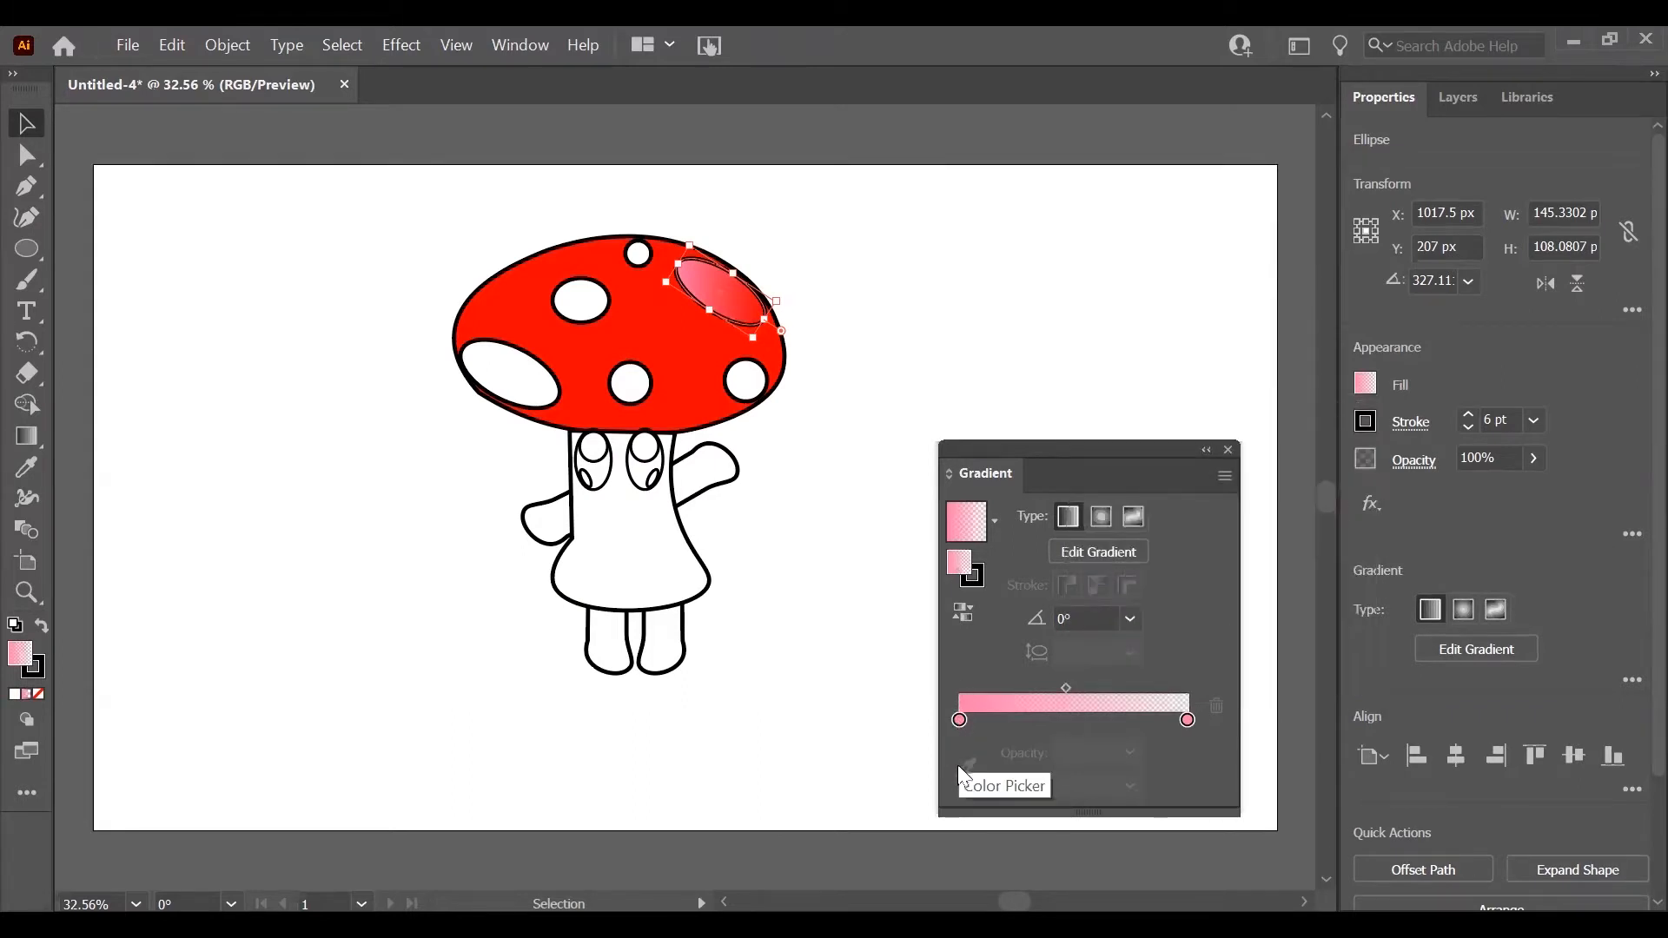
double_click(958, 556)
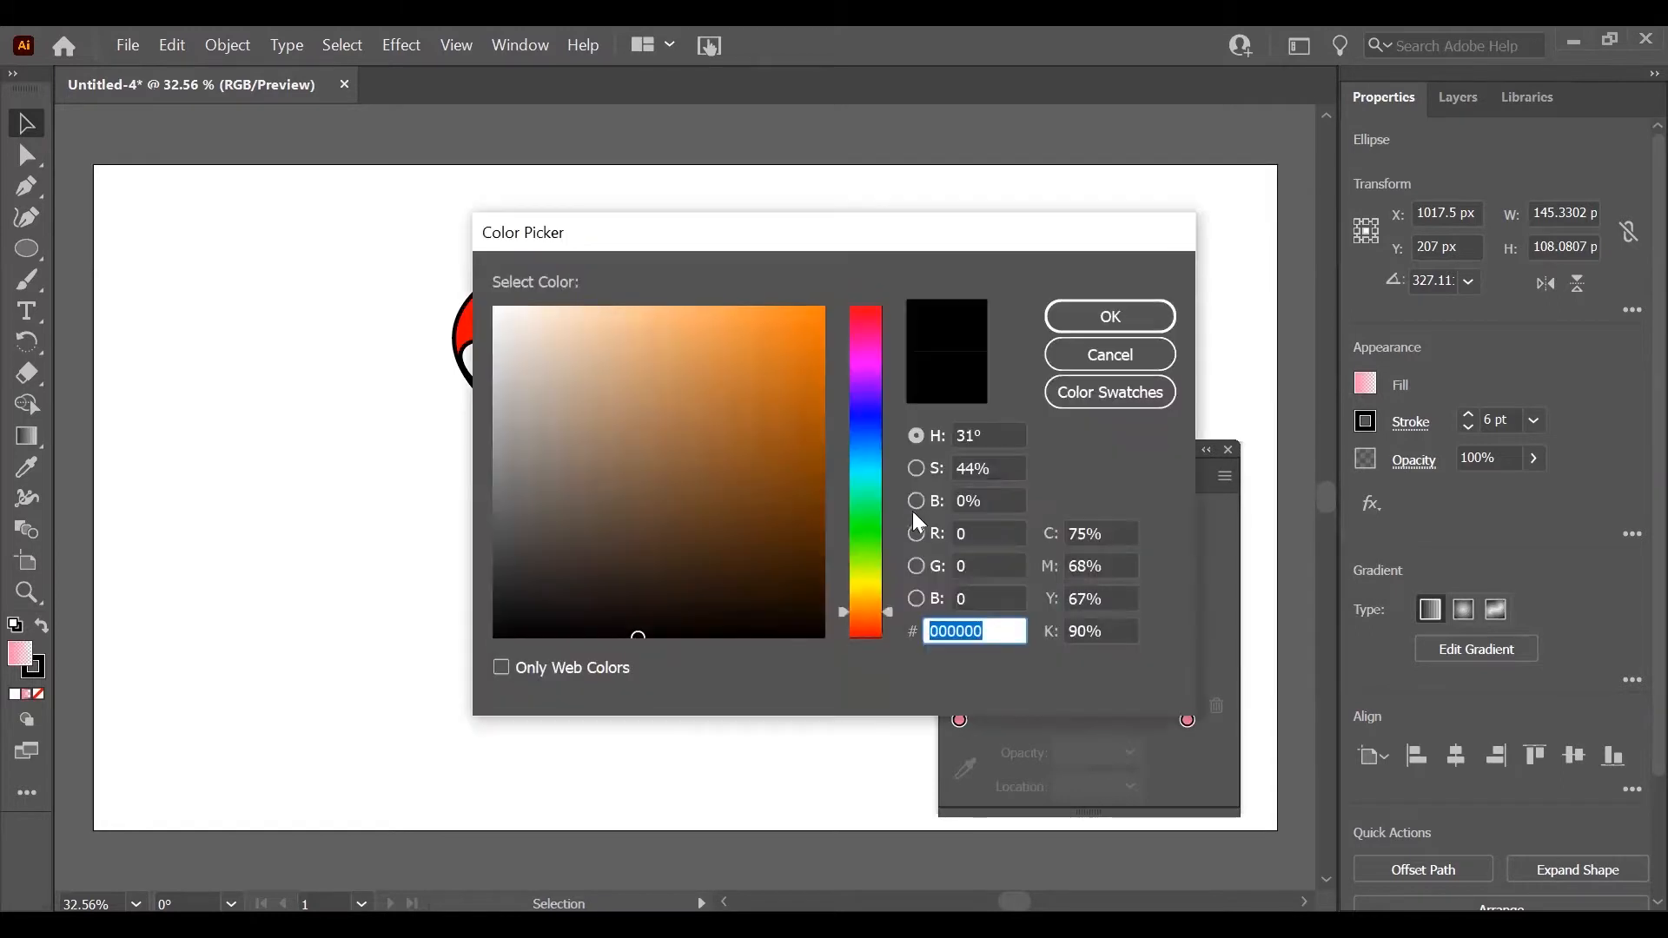
left_click(867, 591)
left_click(1114, 306)
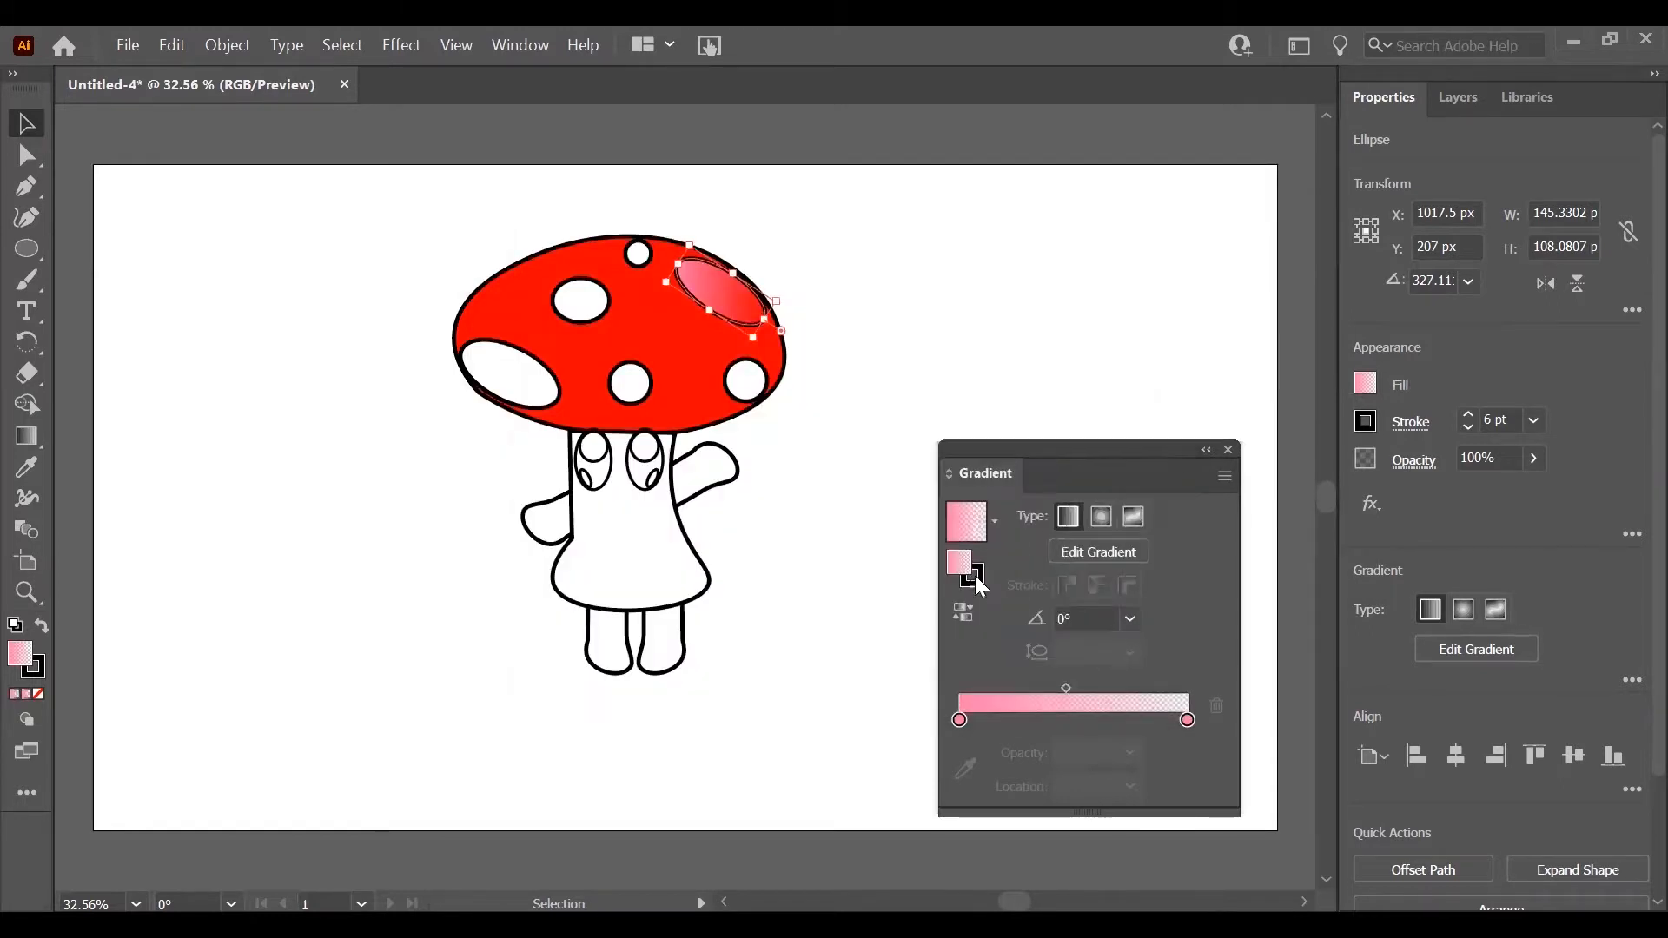
left_click(1366, 383)
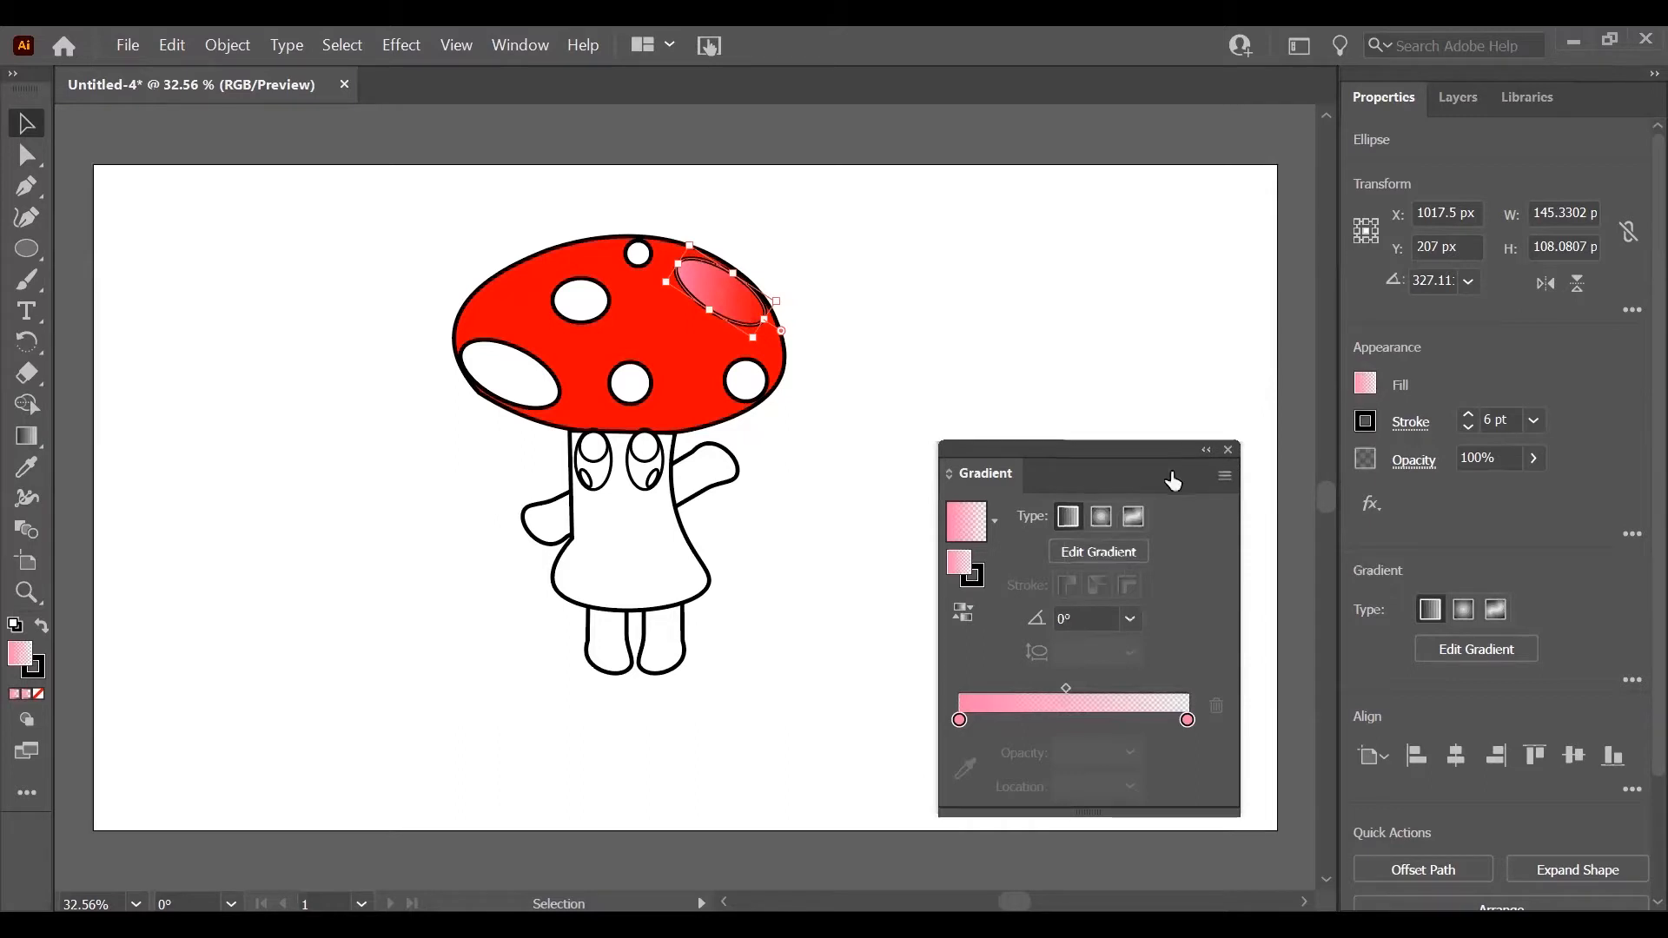
Step: Set the spot gradient's starting color stop at 0% to yellow
left_click(961, 718)
left_click(970, 759)
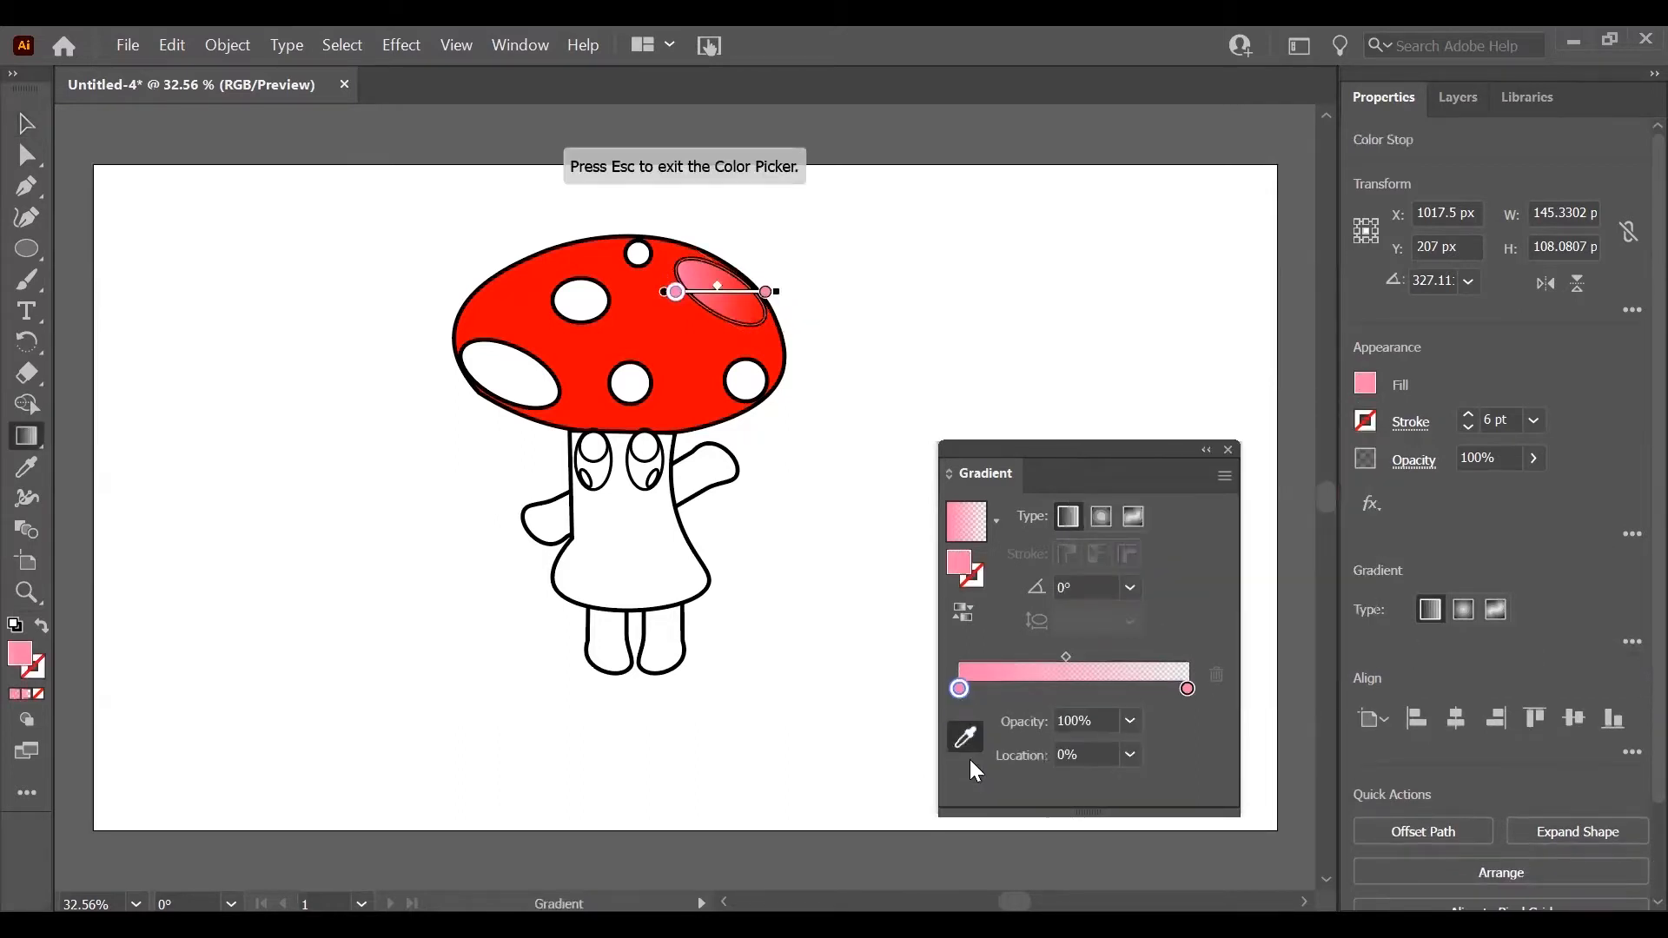
left_click(1367, 388)
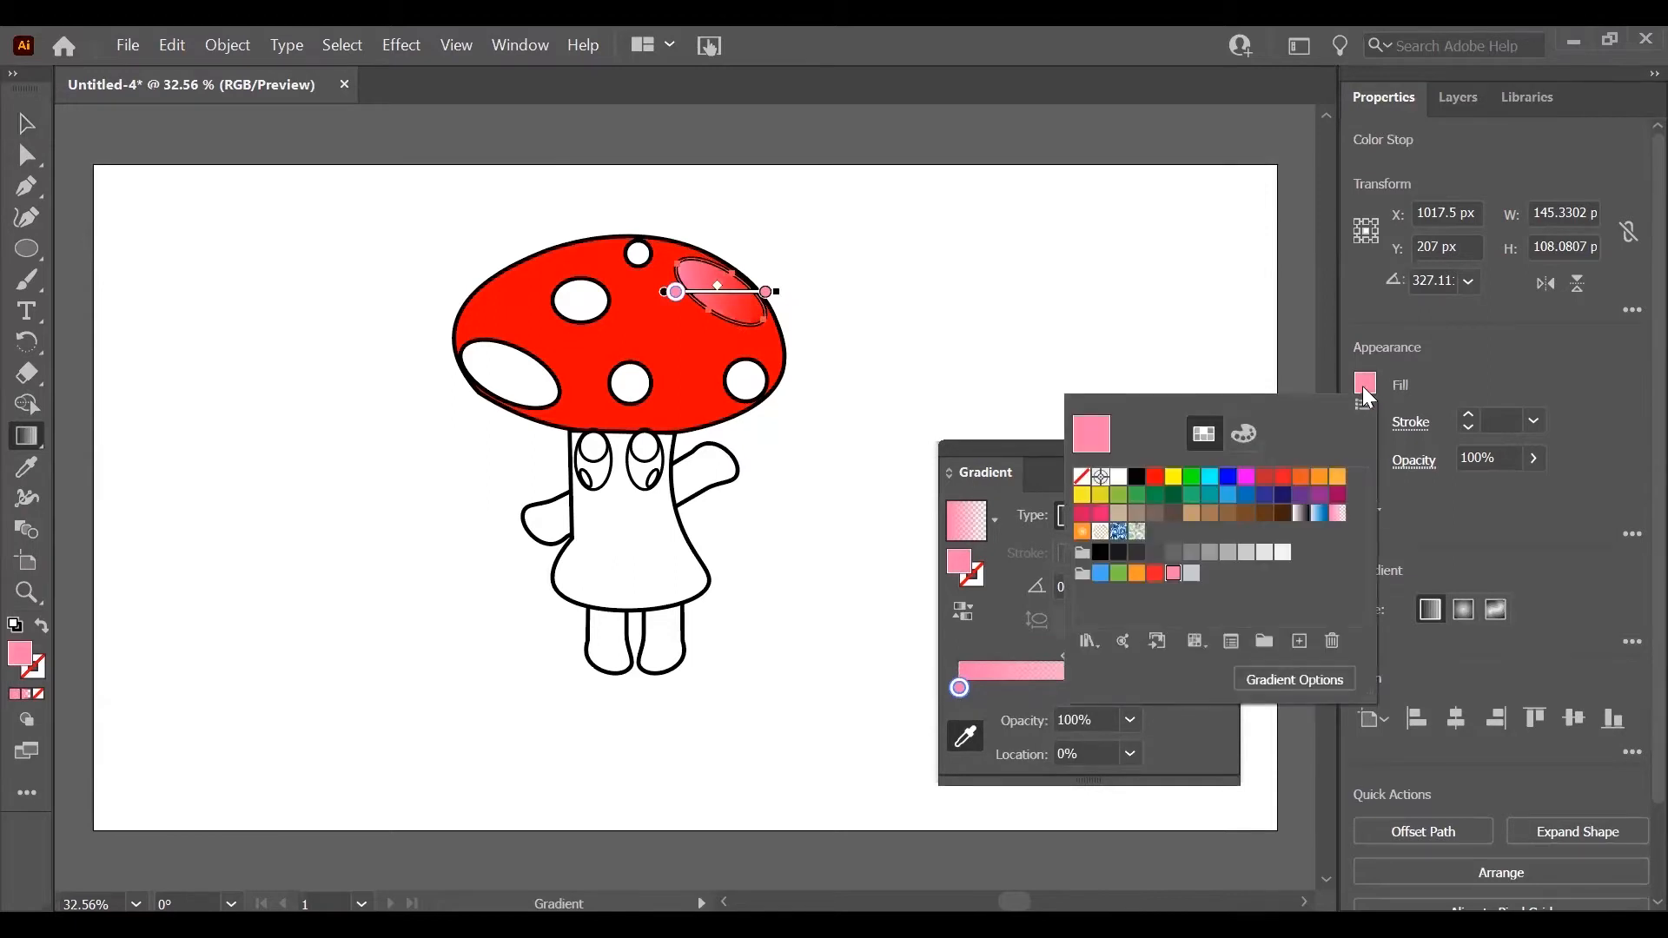
left_click(1174, 479)
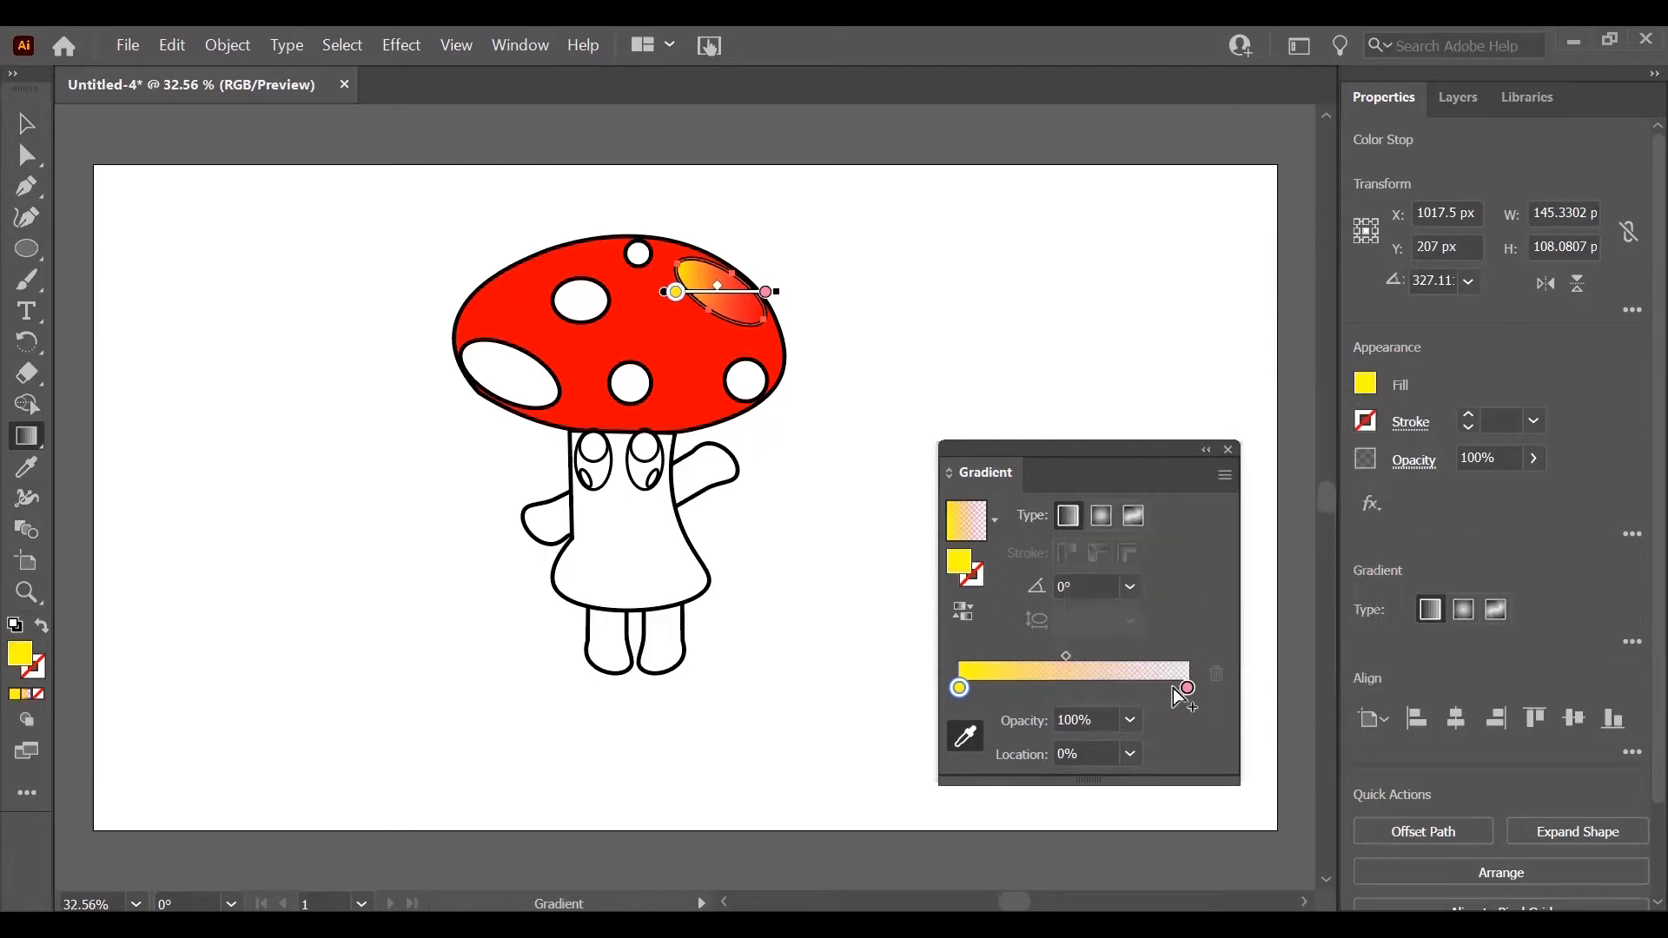
Step: Set the ending color stop of the large upper-right spot's gradient to golden yellow
left_click(1187, 688)
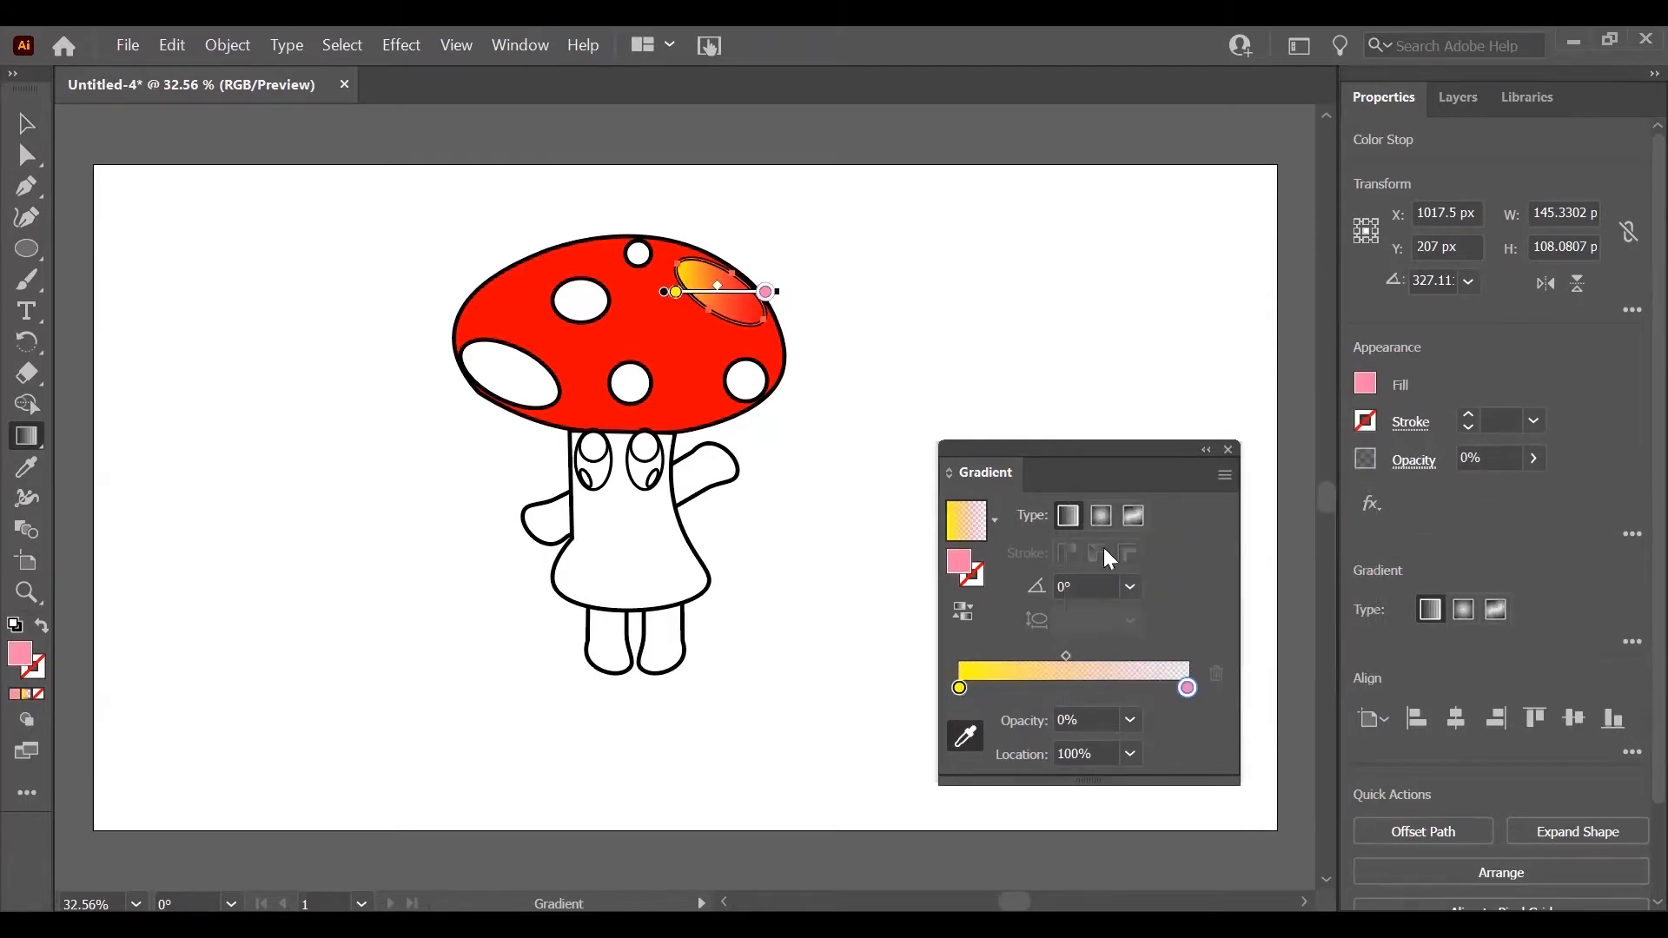
left_click(968, 740)
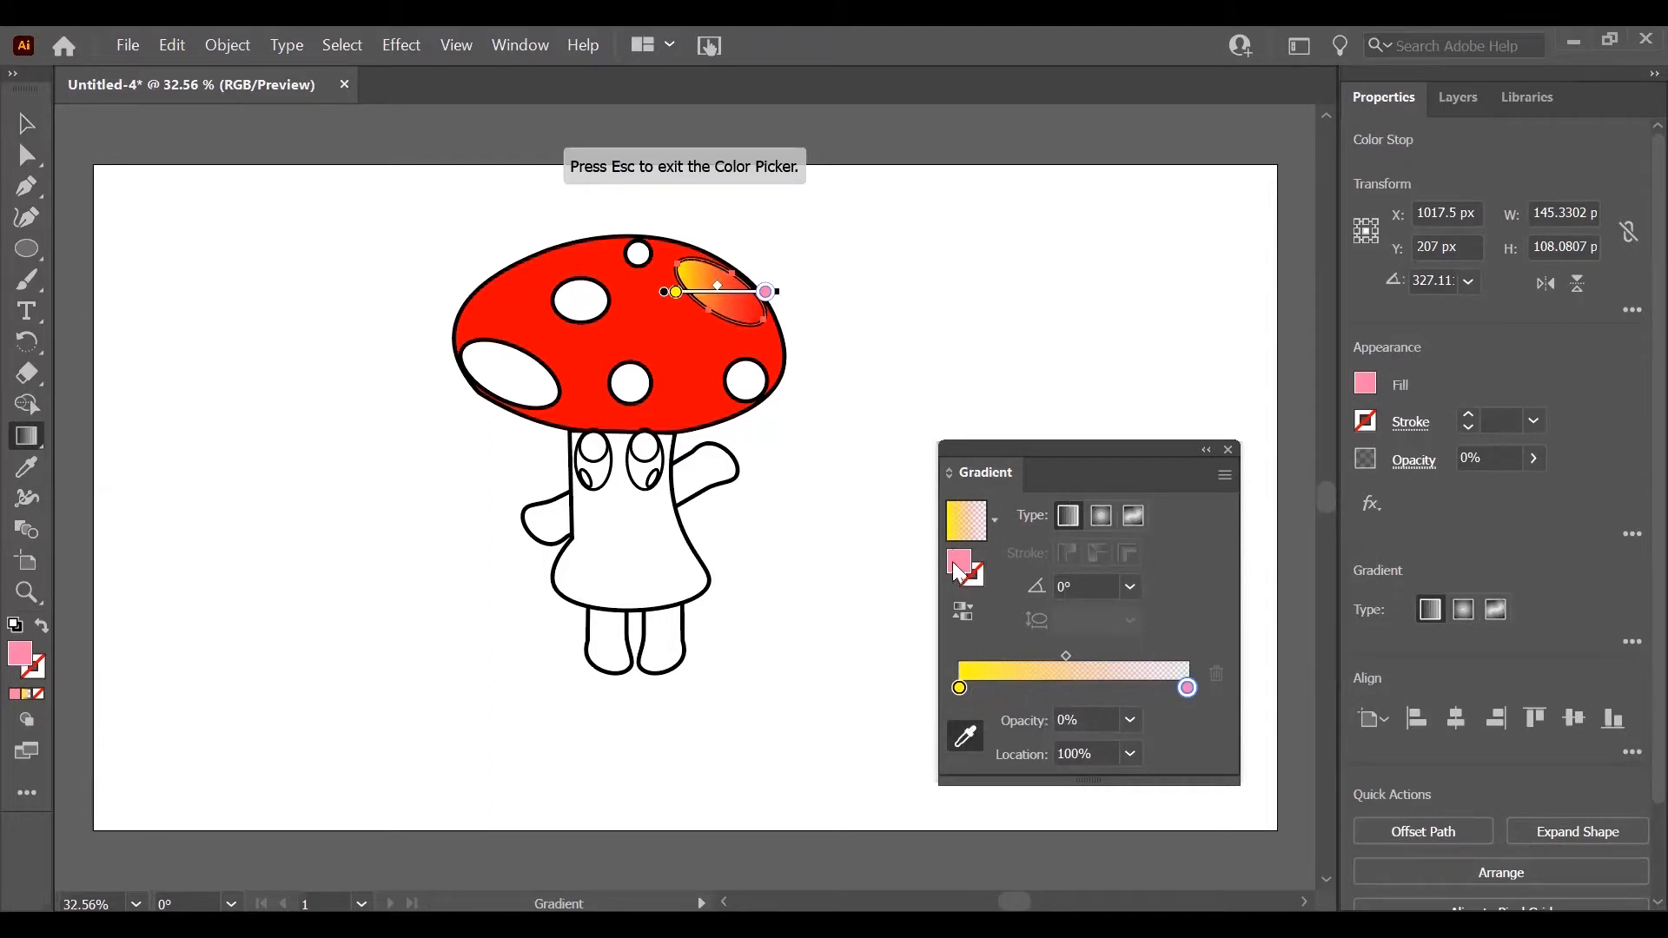
left_click(1374, 396)
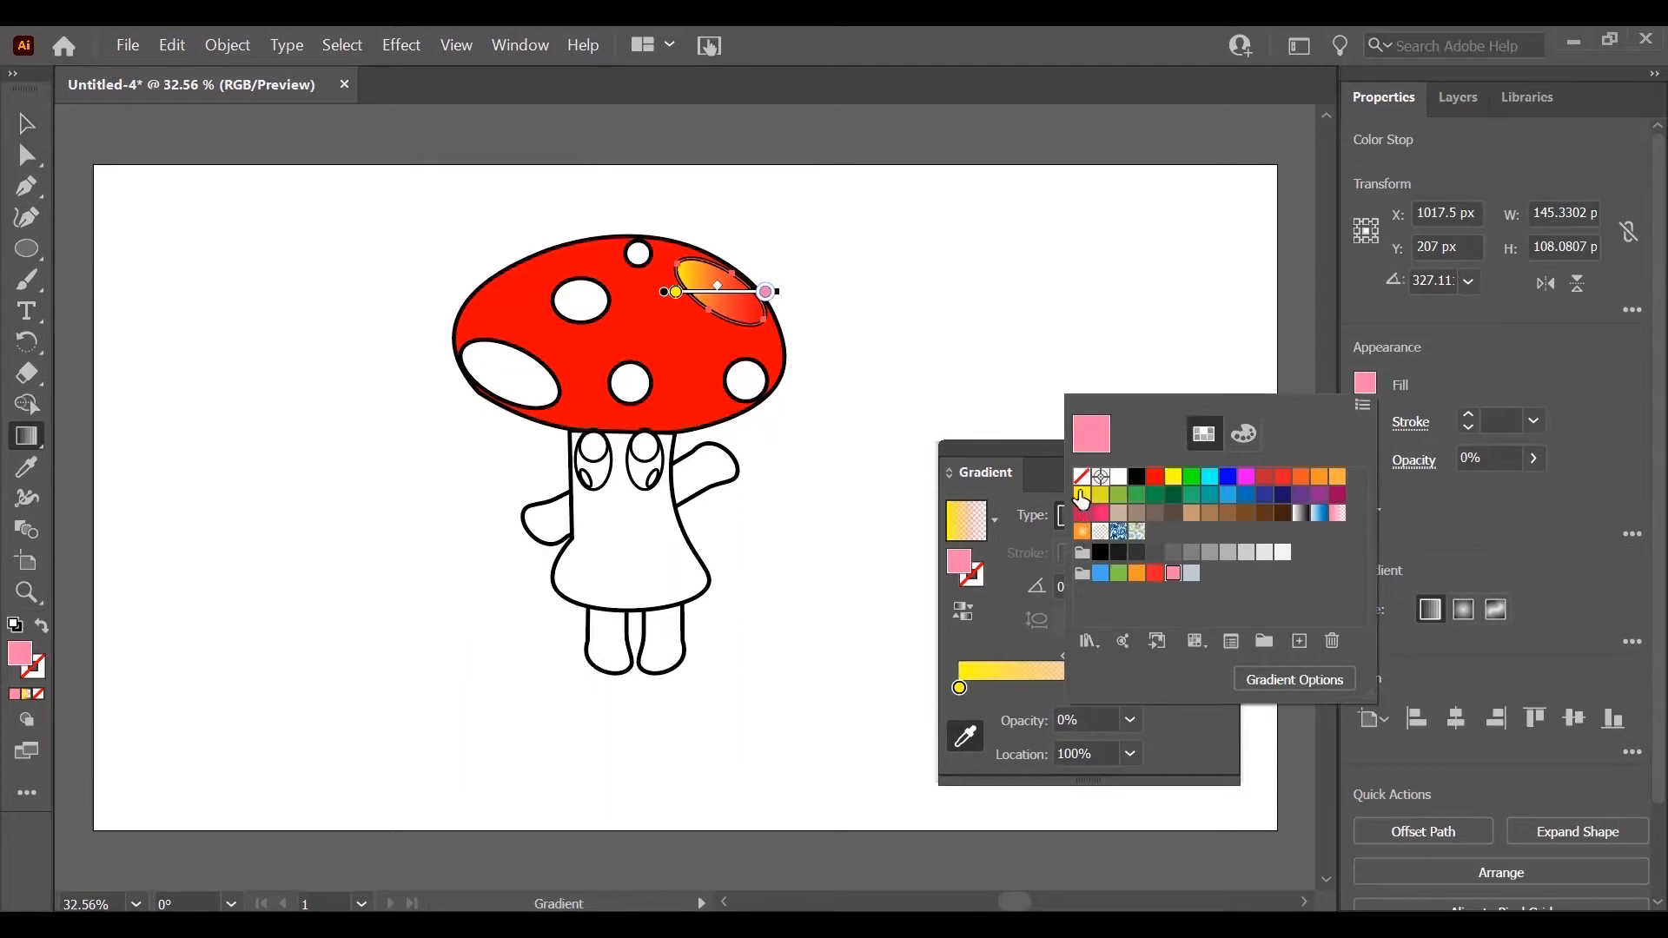
left_click(1083, 495)
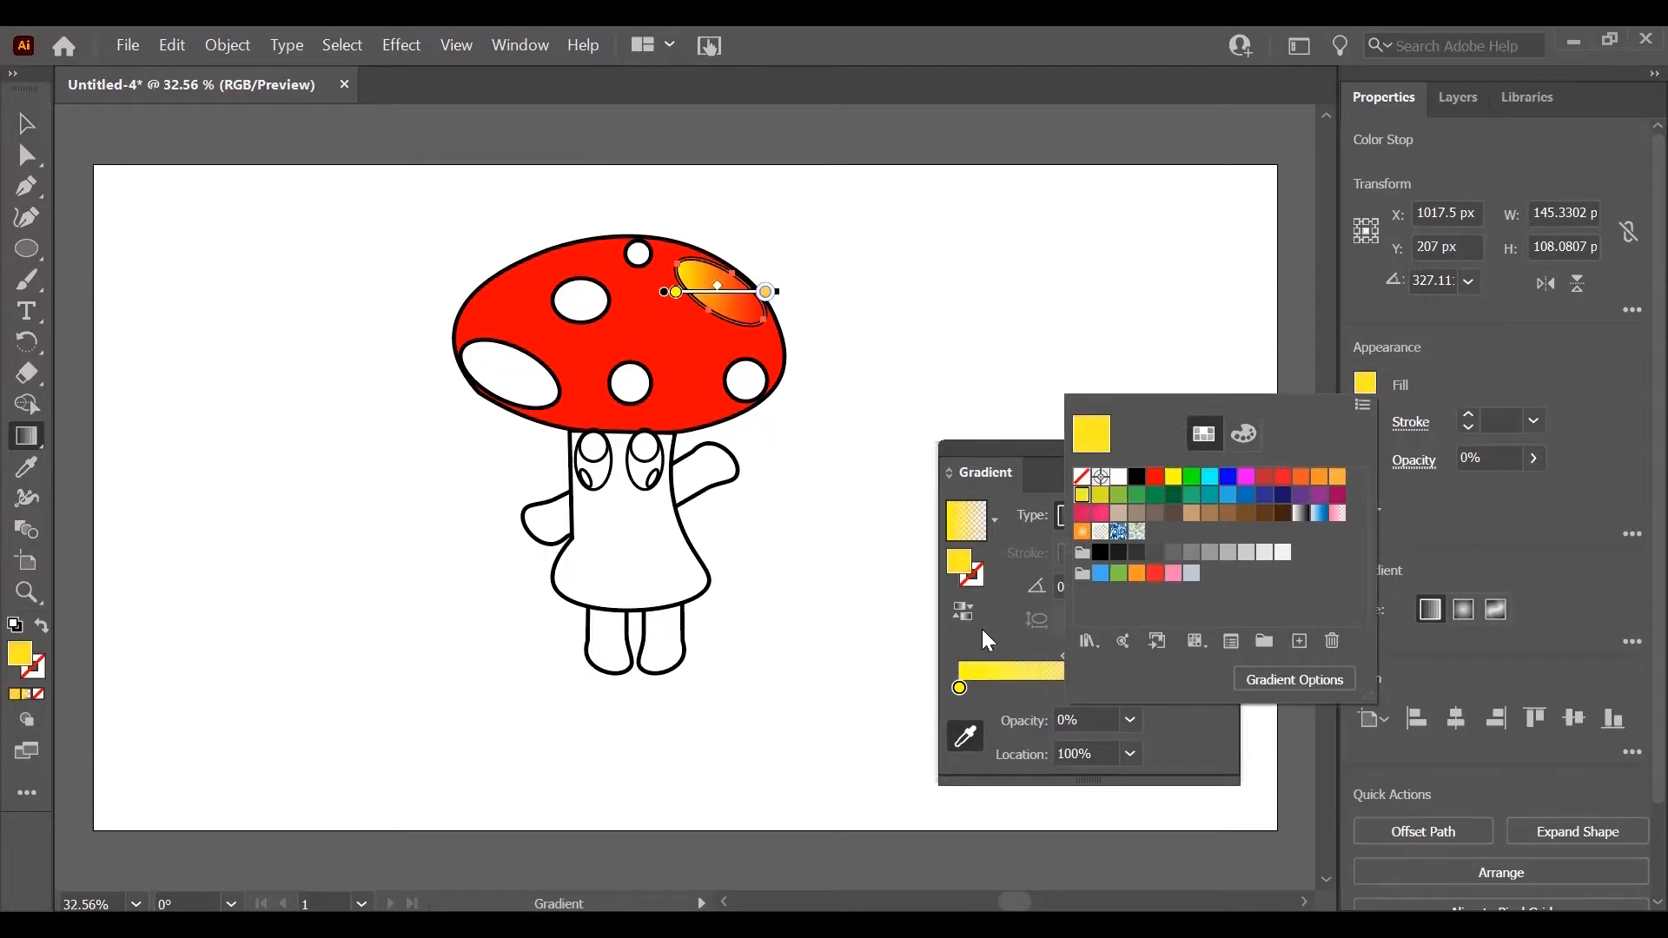
left_click(1071, 702)
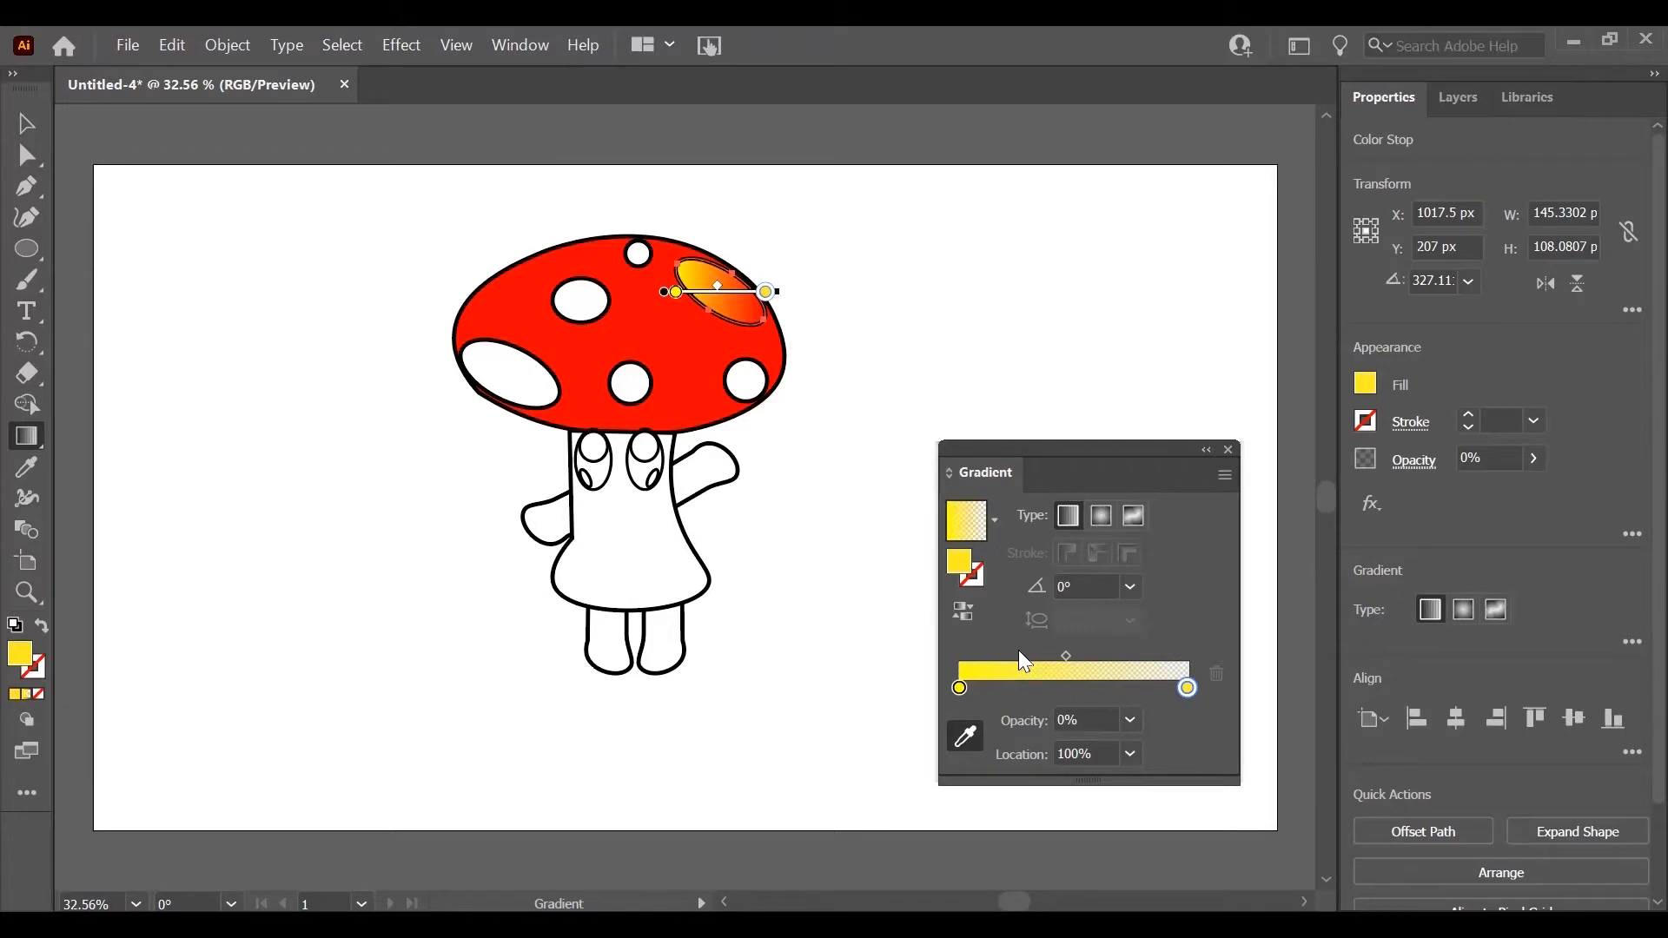
Step: Move the spot gradient's ending color stop to about 93.4% and recolor it white, sampled from the cap's small top spot
mouse_move(1188, 688)
left_mouse_down()
mouse_move(1123, 687)
mouse_move(1173, 689)
left_mouse_up()
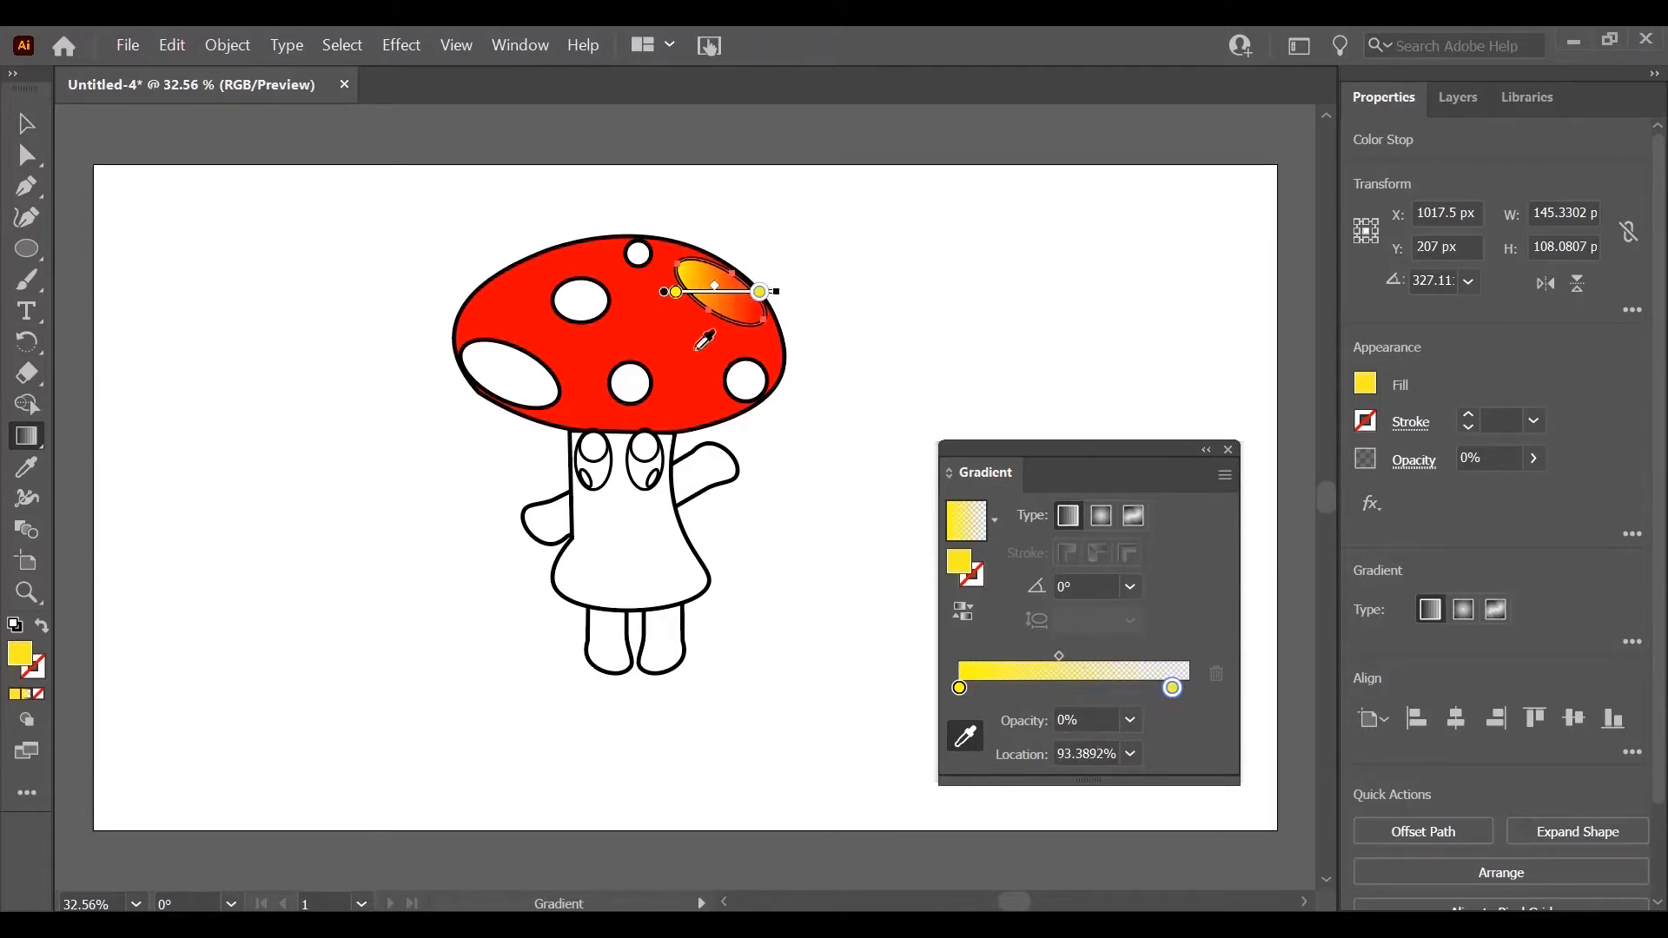
left_click(637, 257)
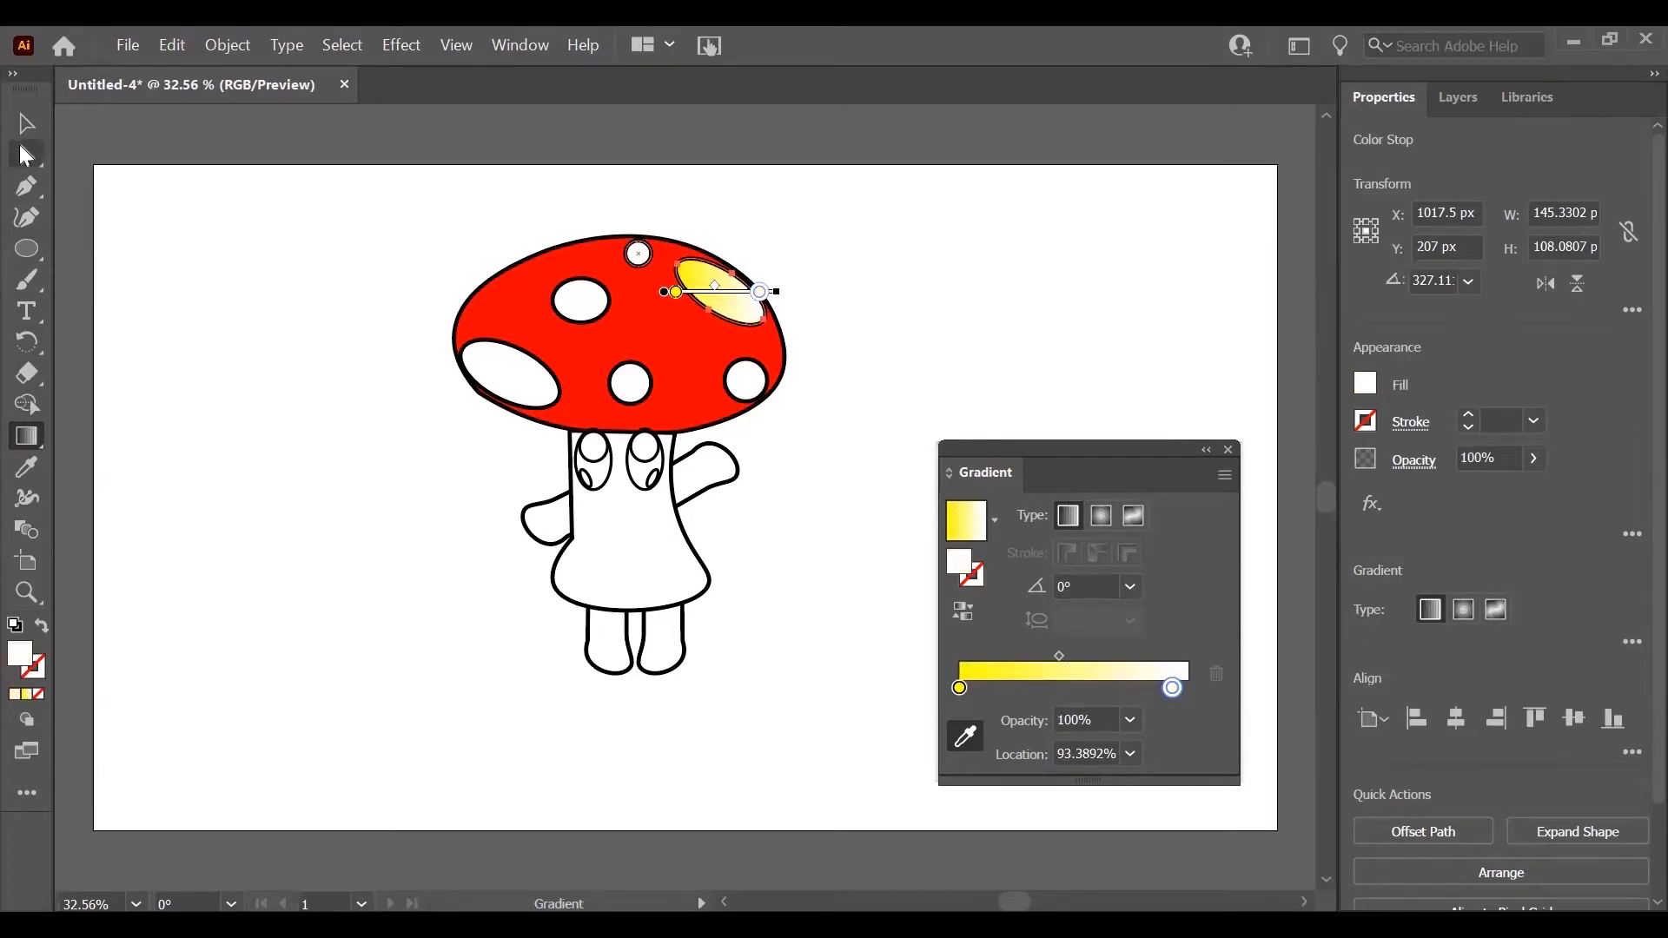
key("v")
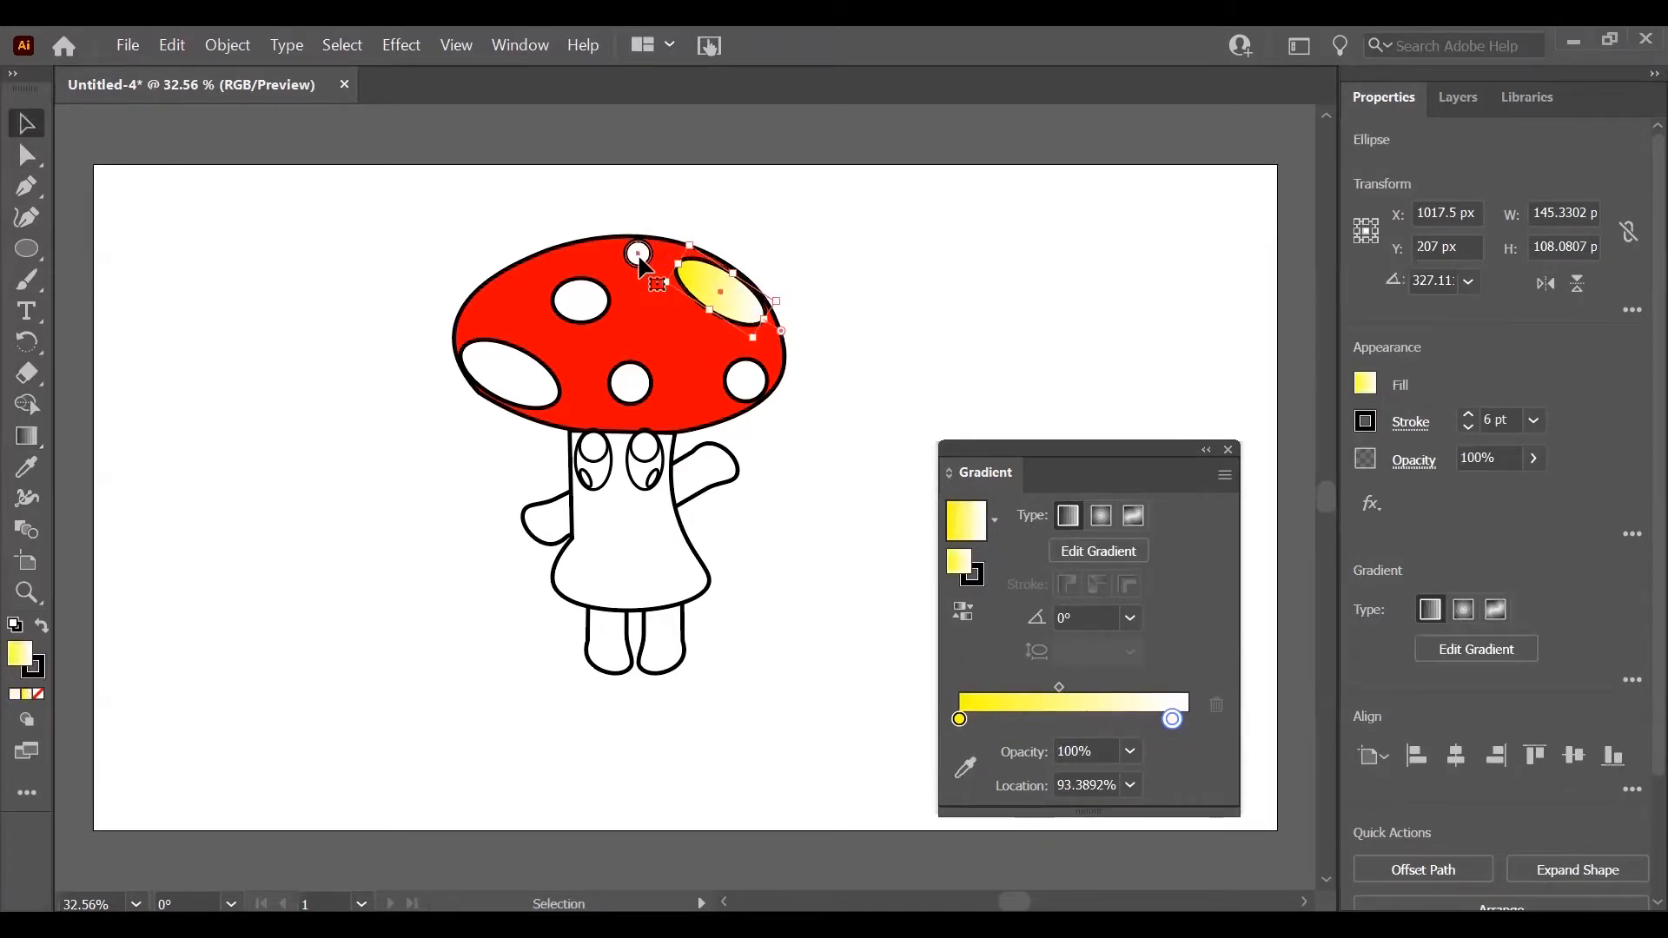
Step: Fill the cap's small top spot and the round lower-middle spot with solid bright yellow
left_click(641, 259)
left_click(1365, 383)
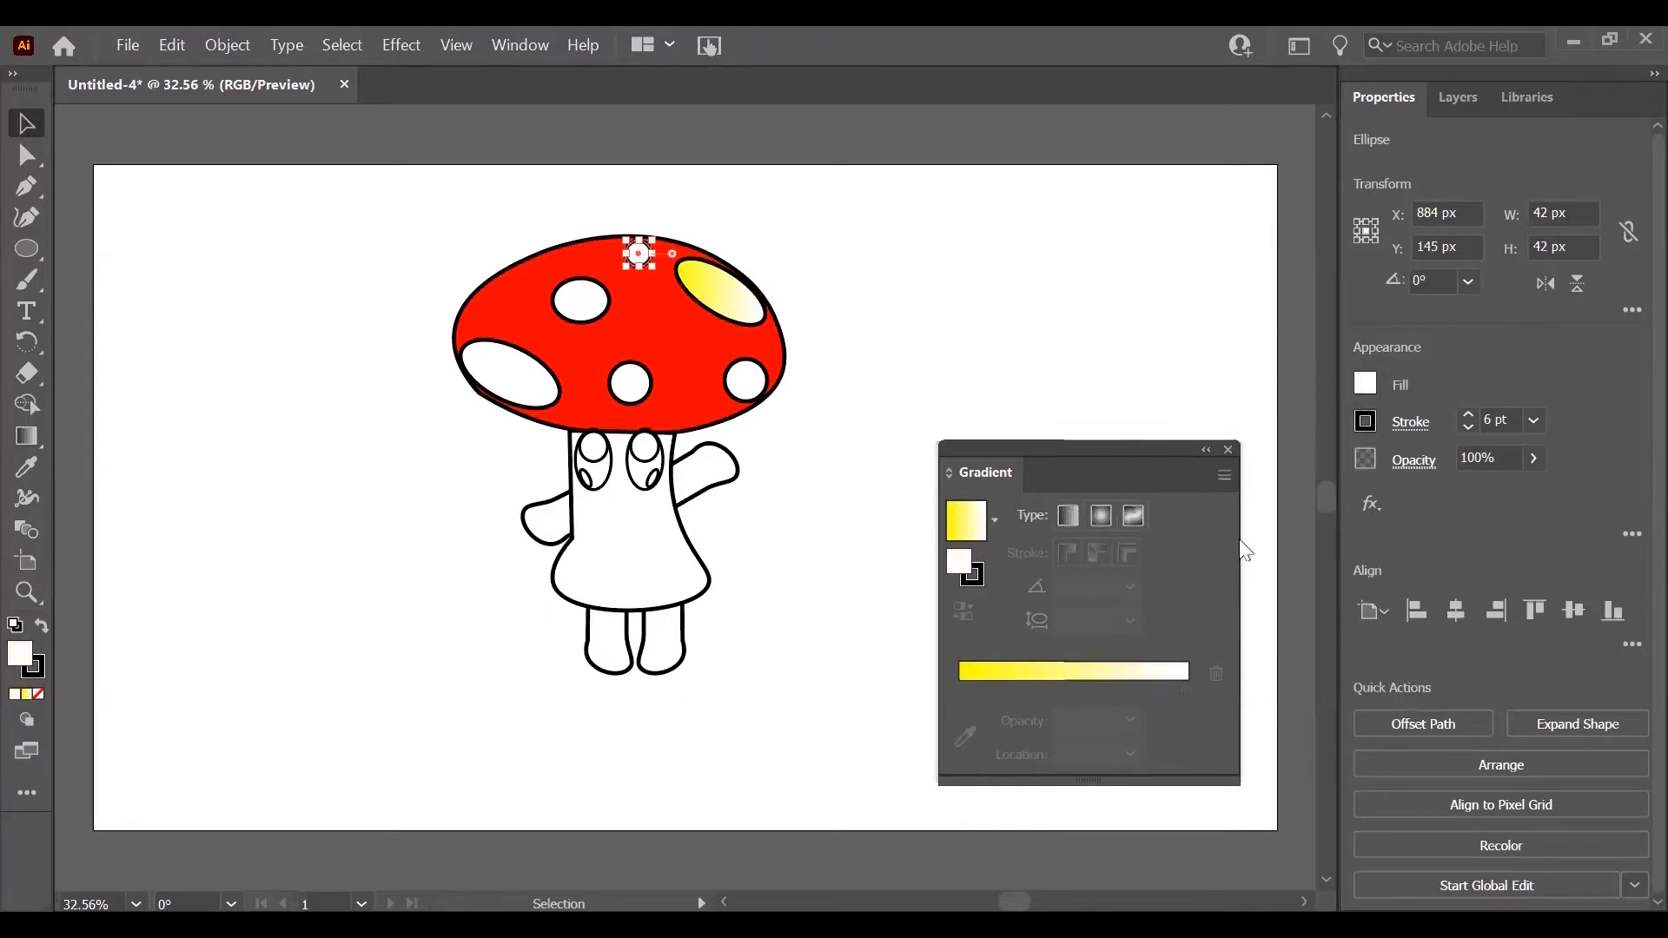
left_click(1173, 476)
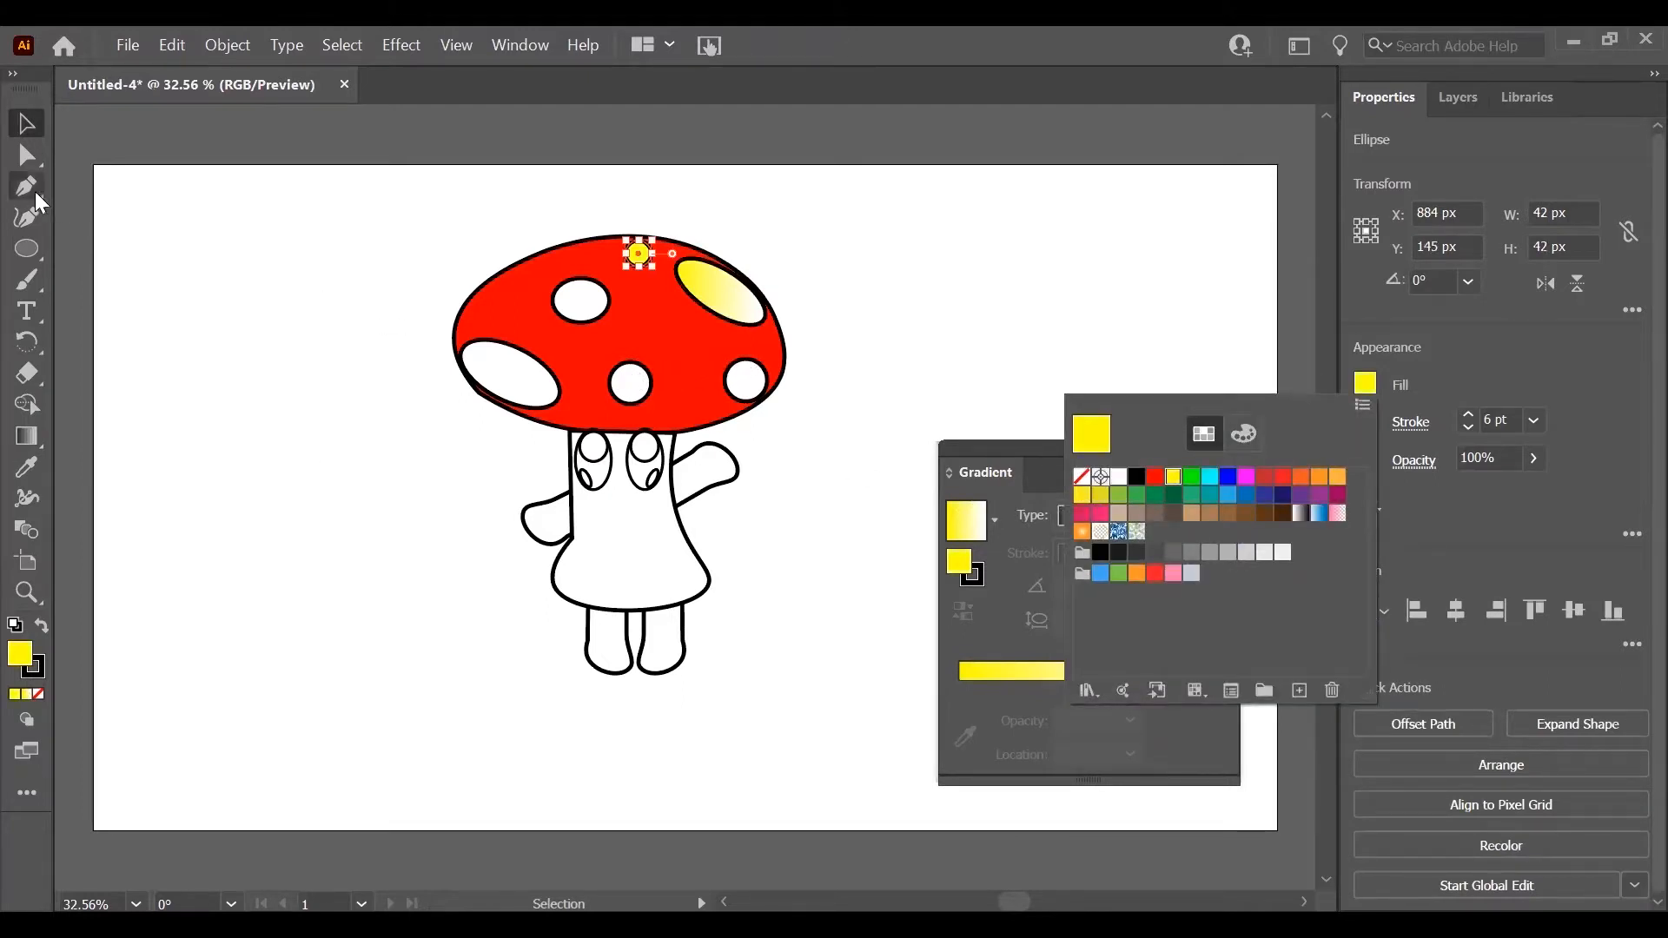
left_click(219, 258)
left_click(631, 383)
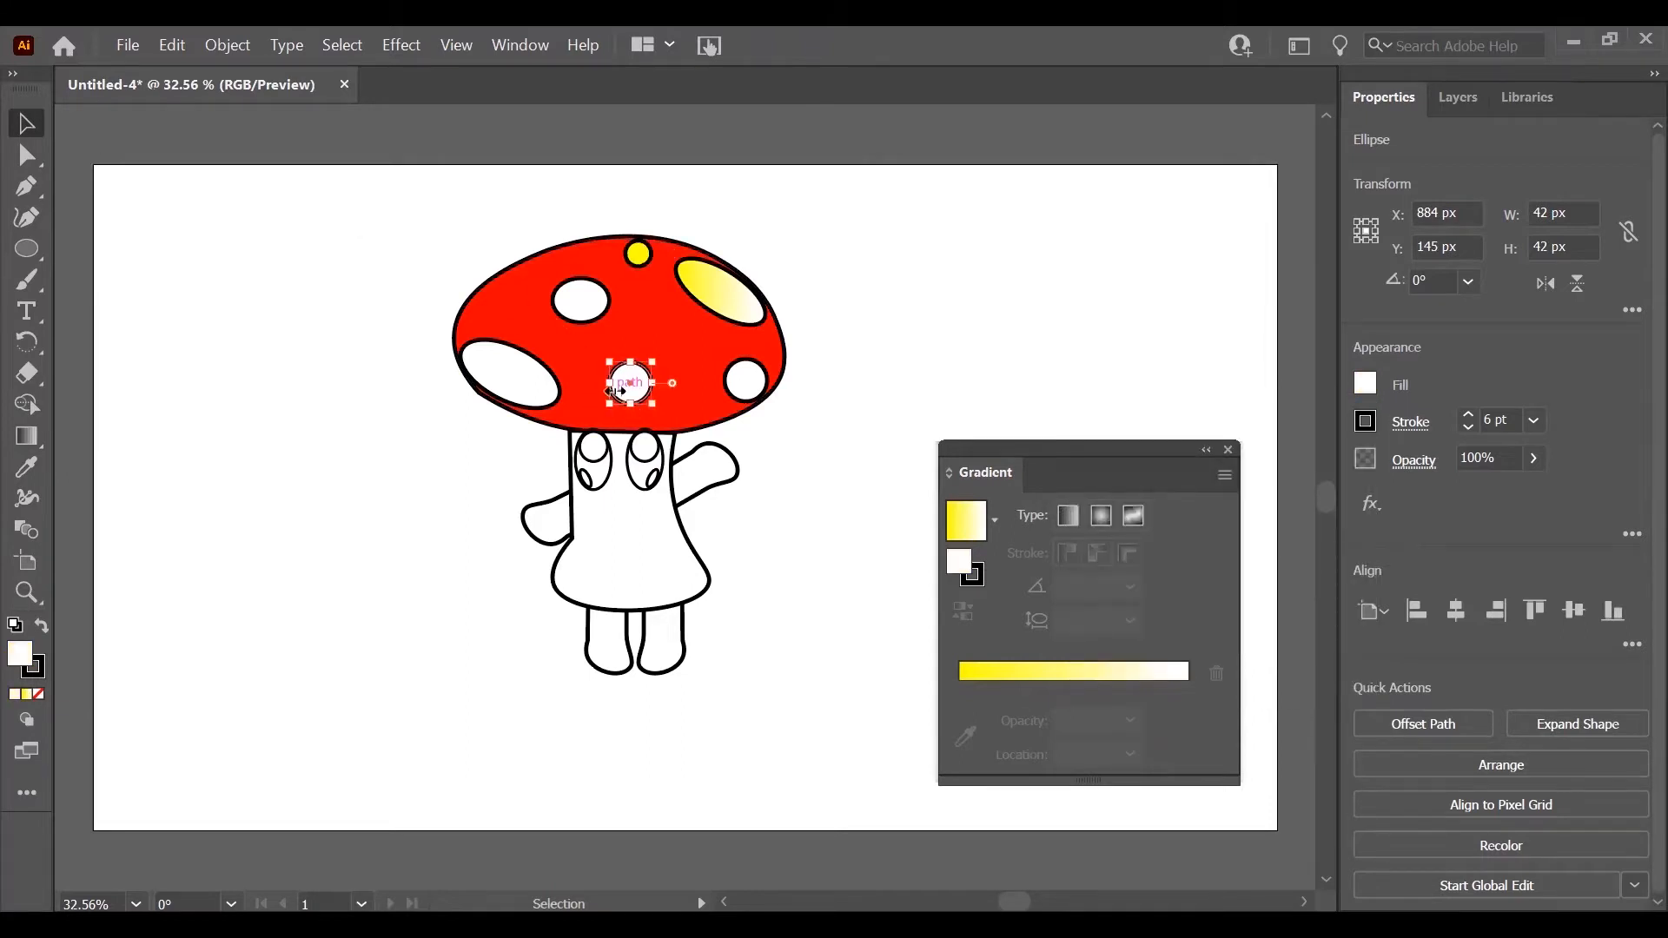
left_click(1367, 384)
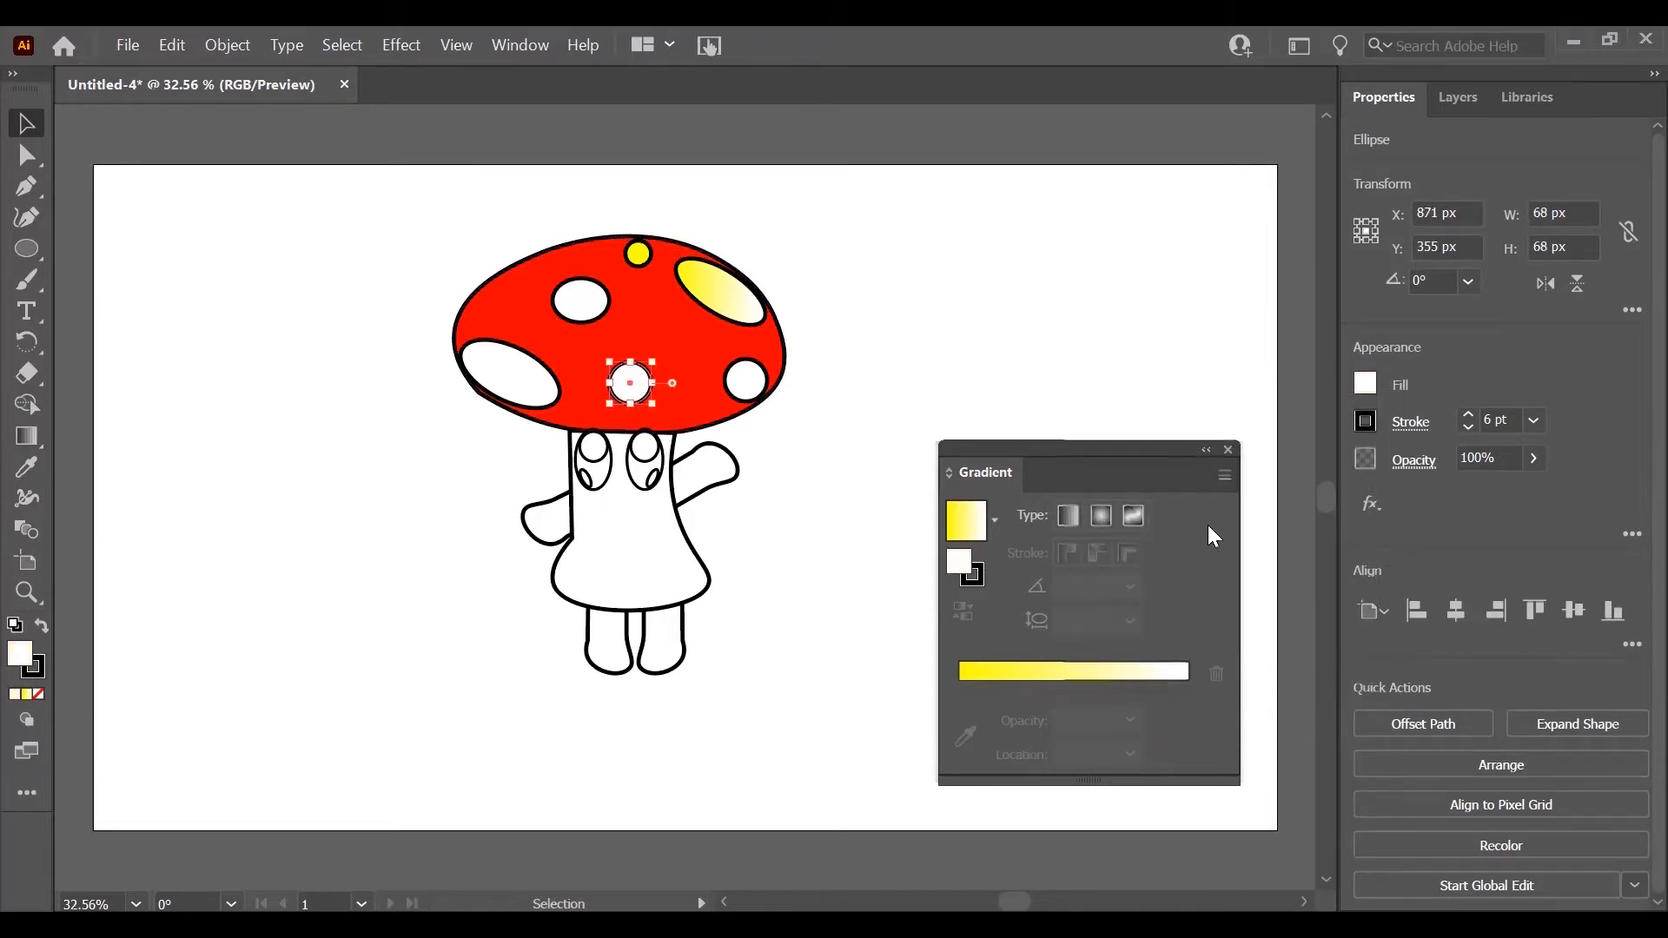
left_click(1173, 476)
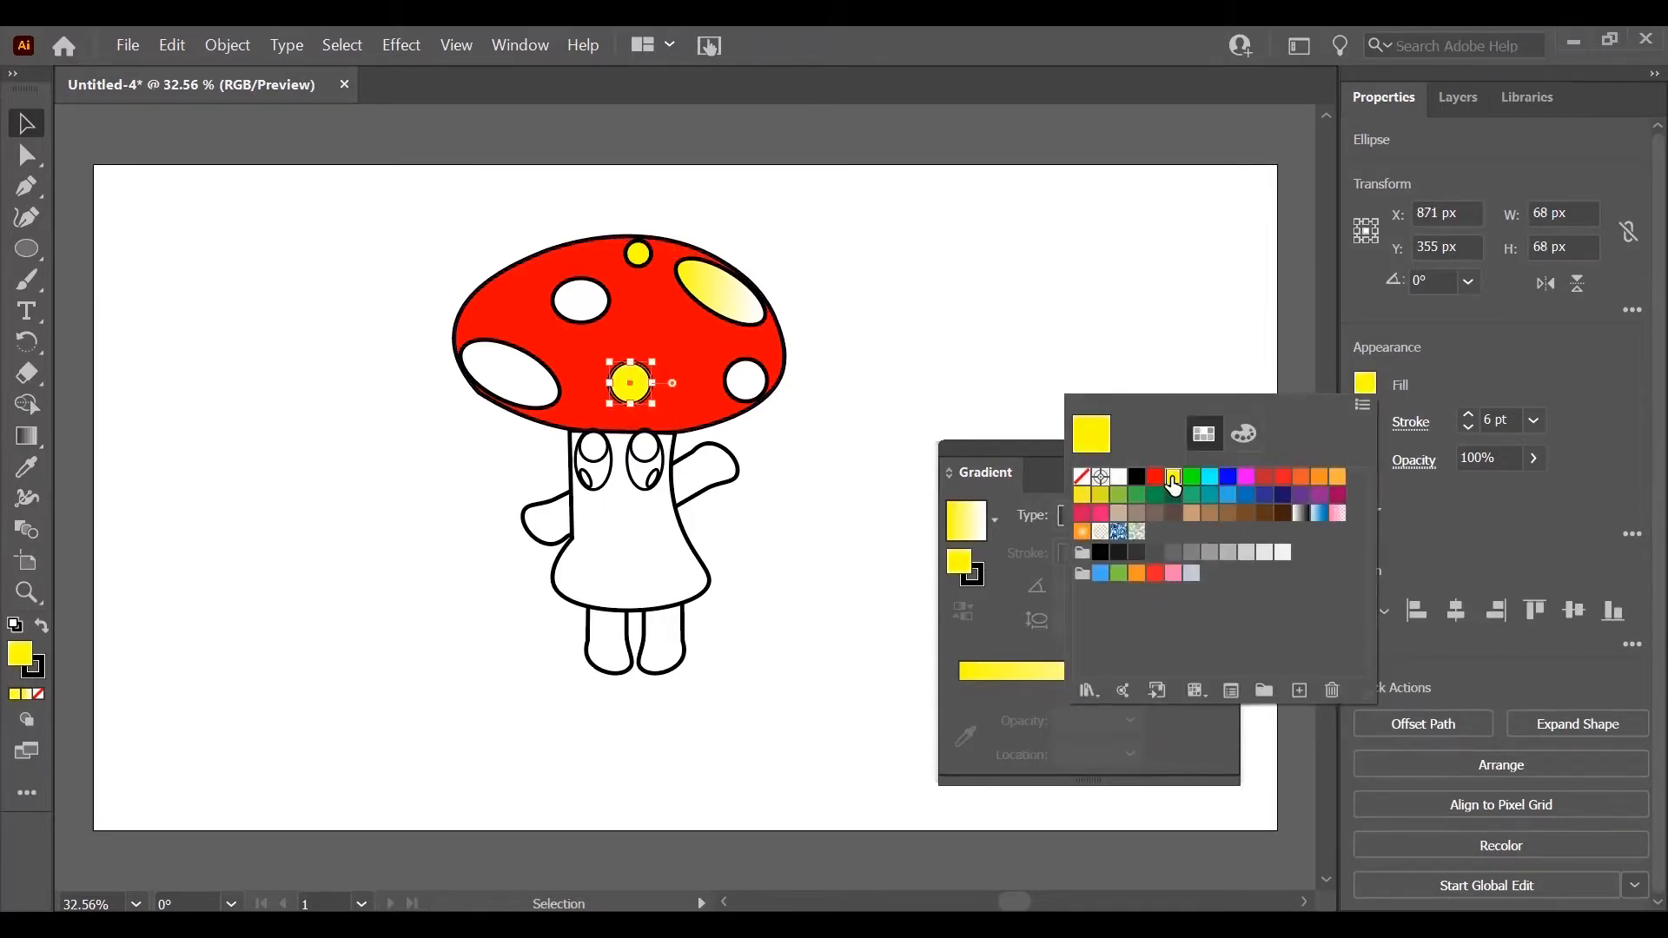
Step: Apply the yellow-to-white linear gradient to the cap's large lower-left spot and round lower-right spot
left_click(500, 385)
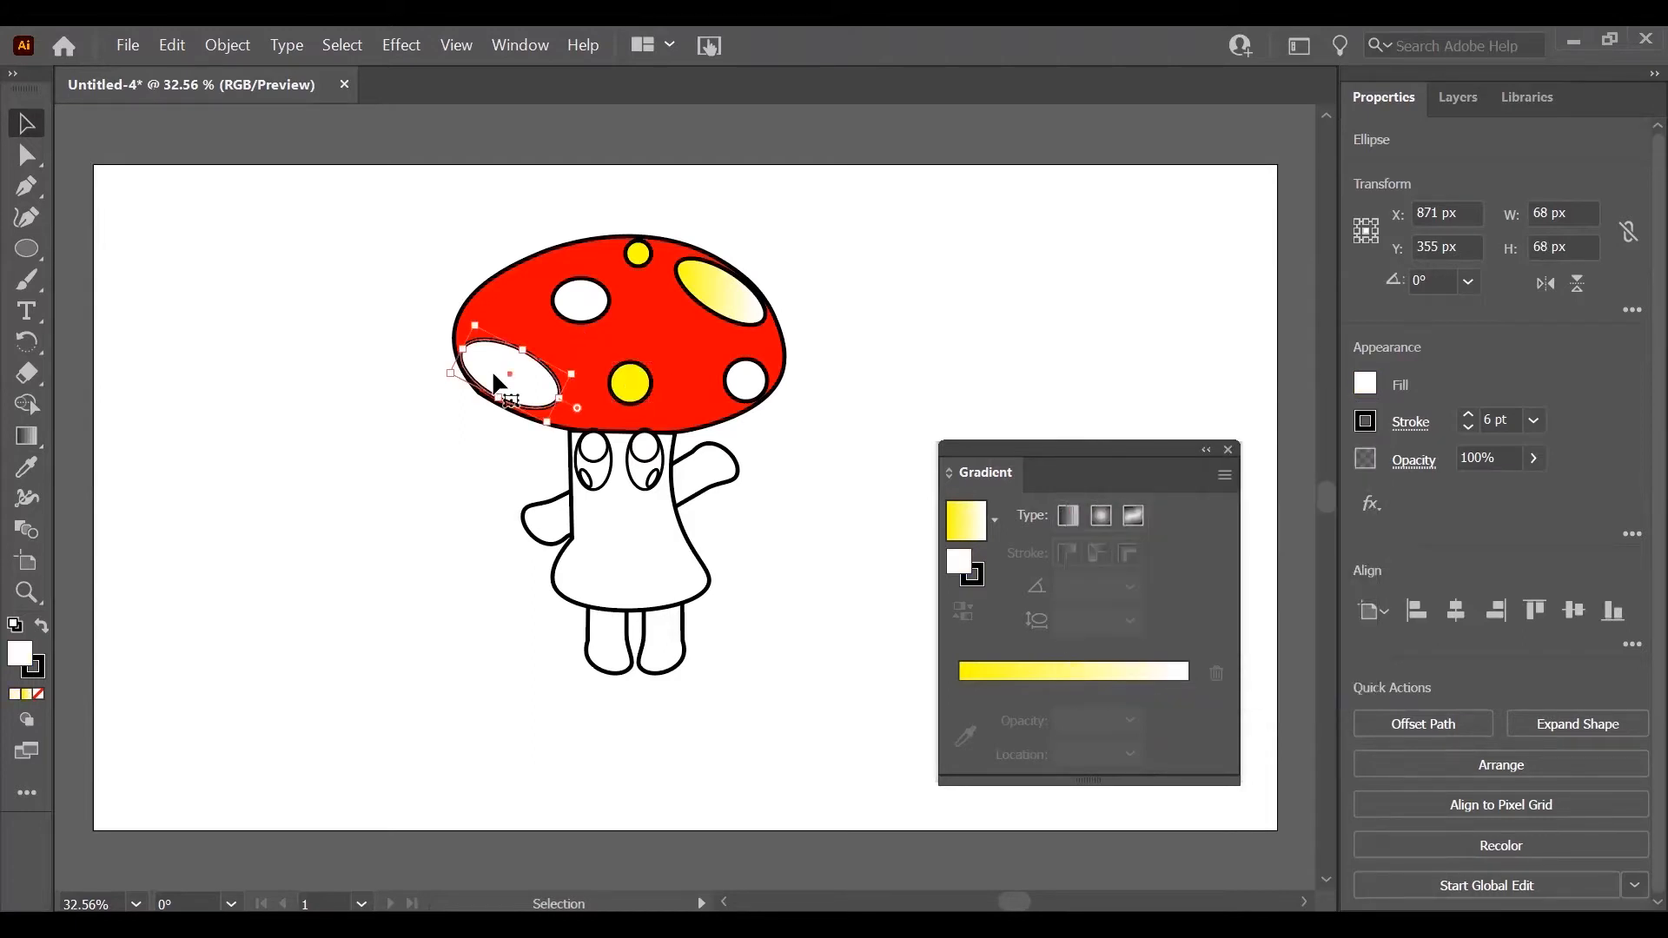
left_click(1068, 515)
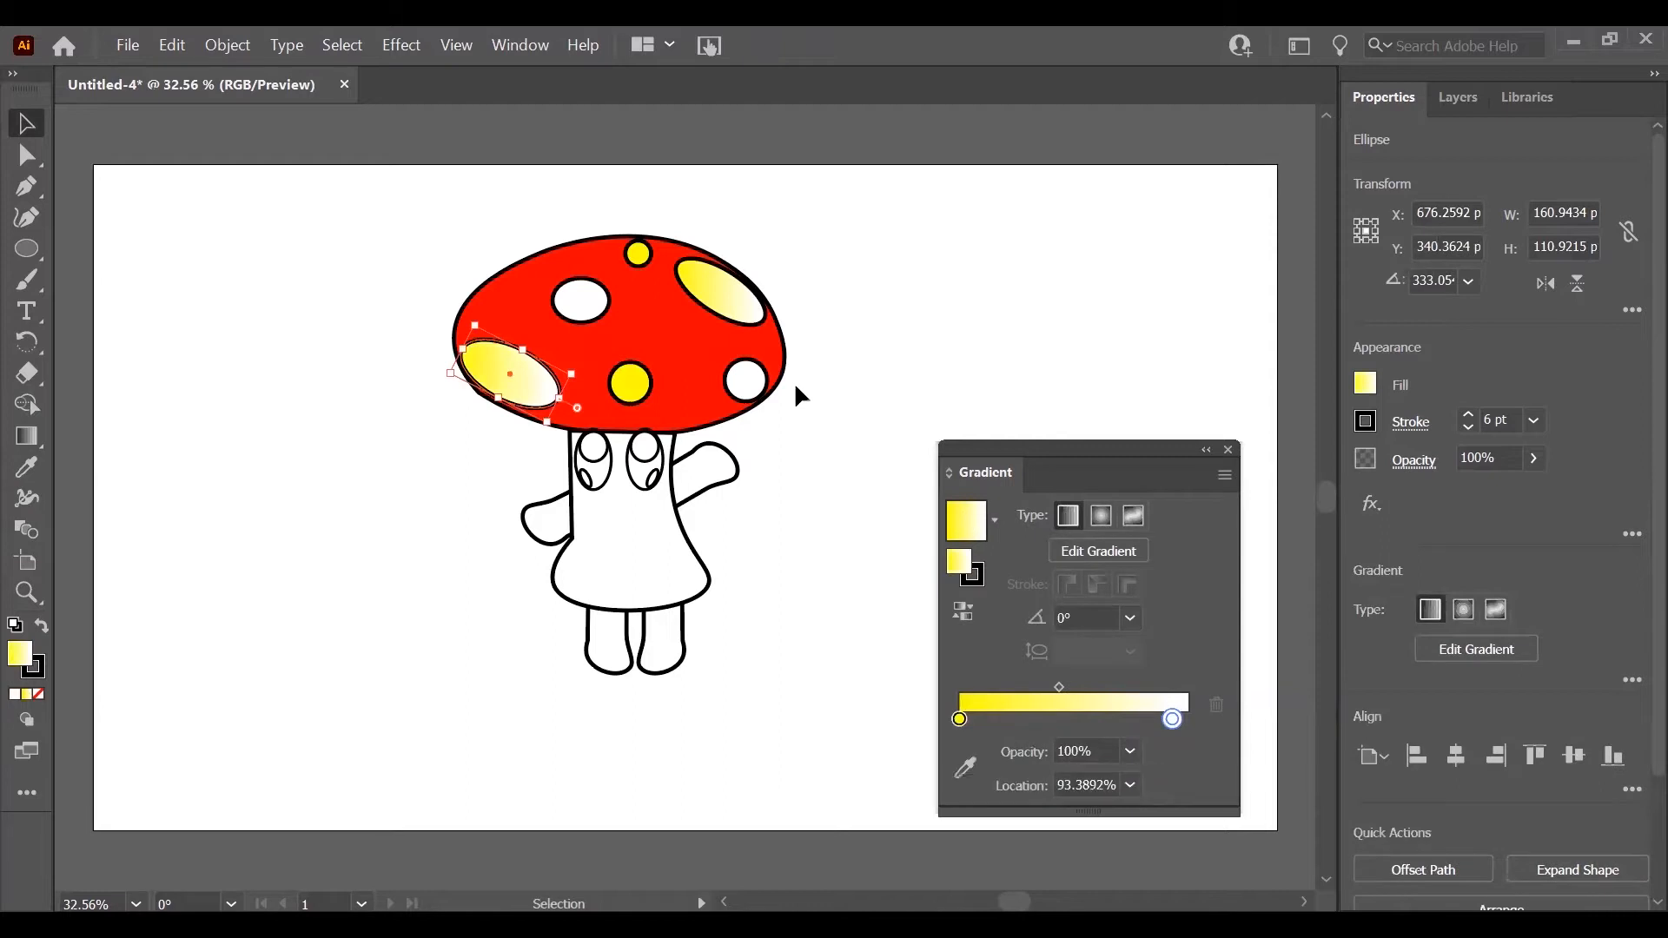
left_click(745, 384)
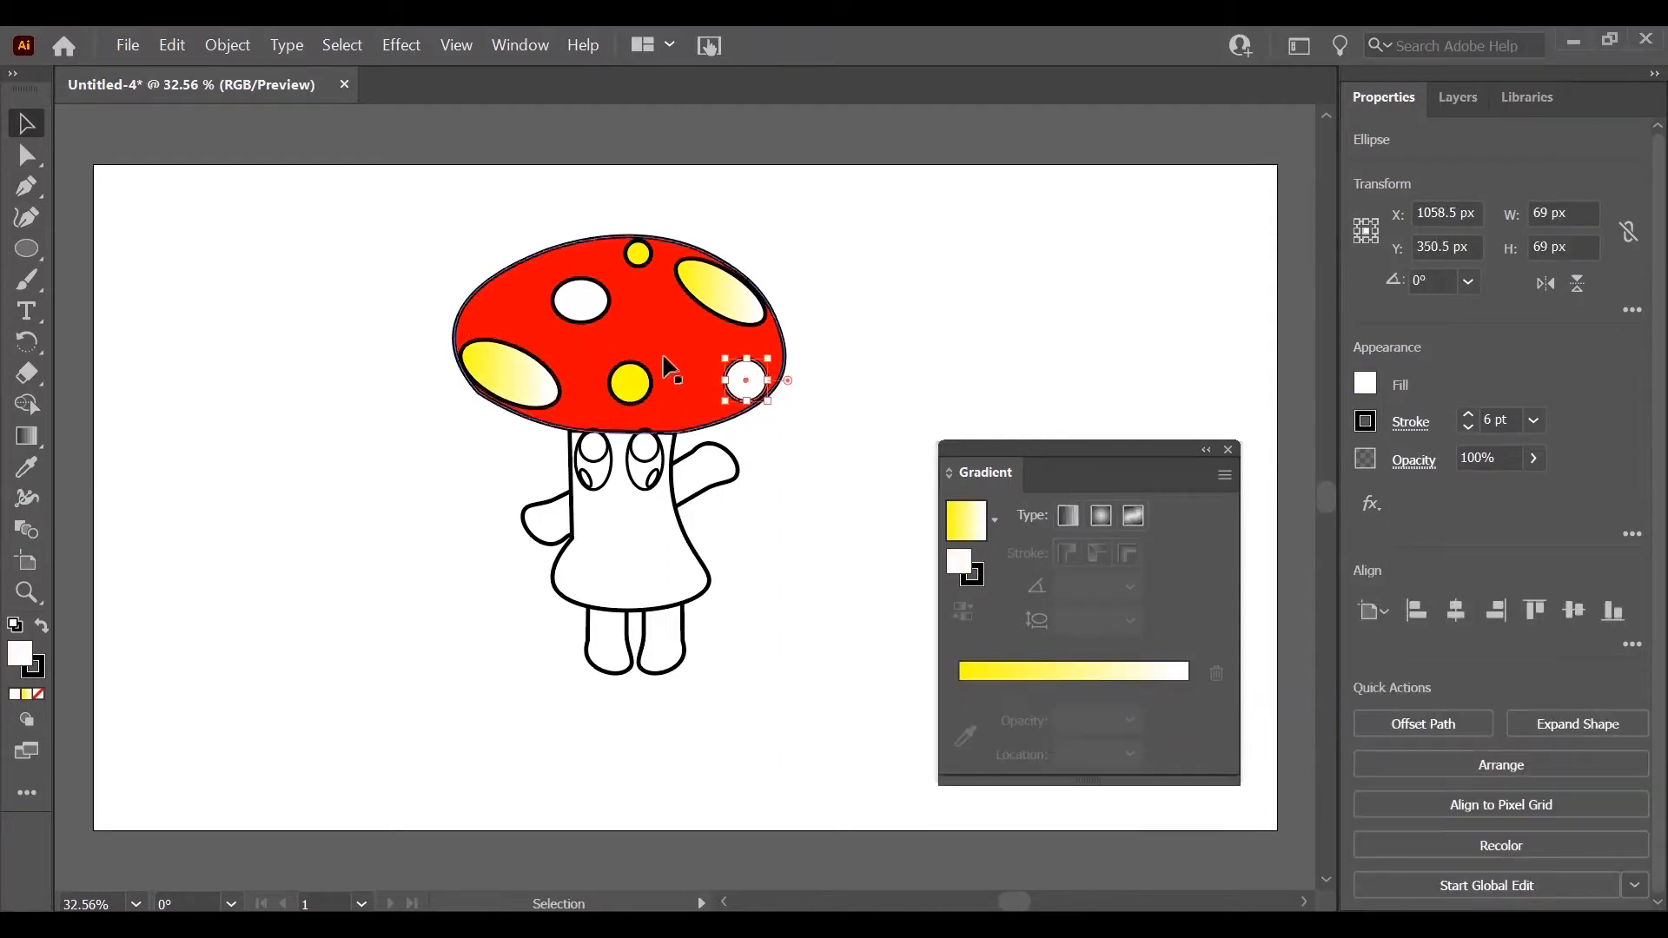
left_click(968, 521)
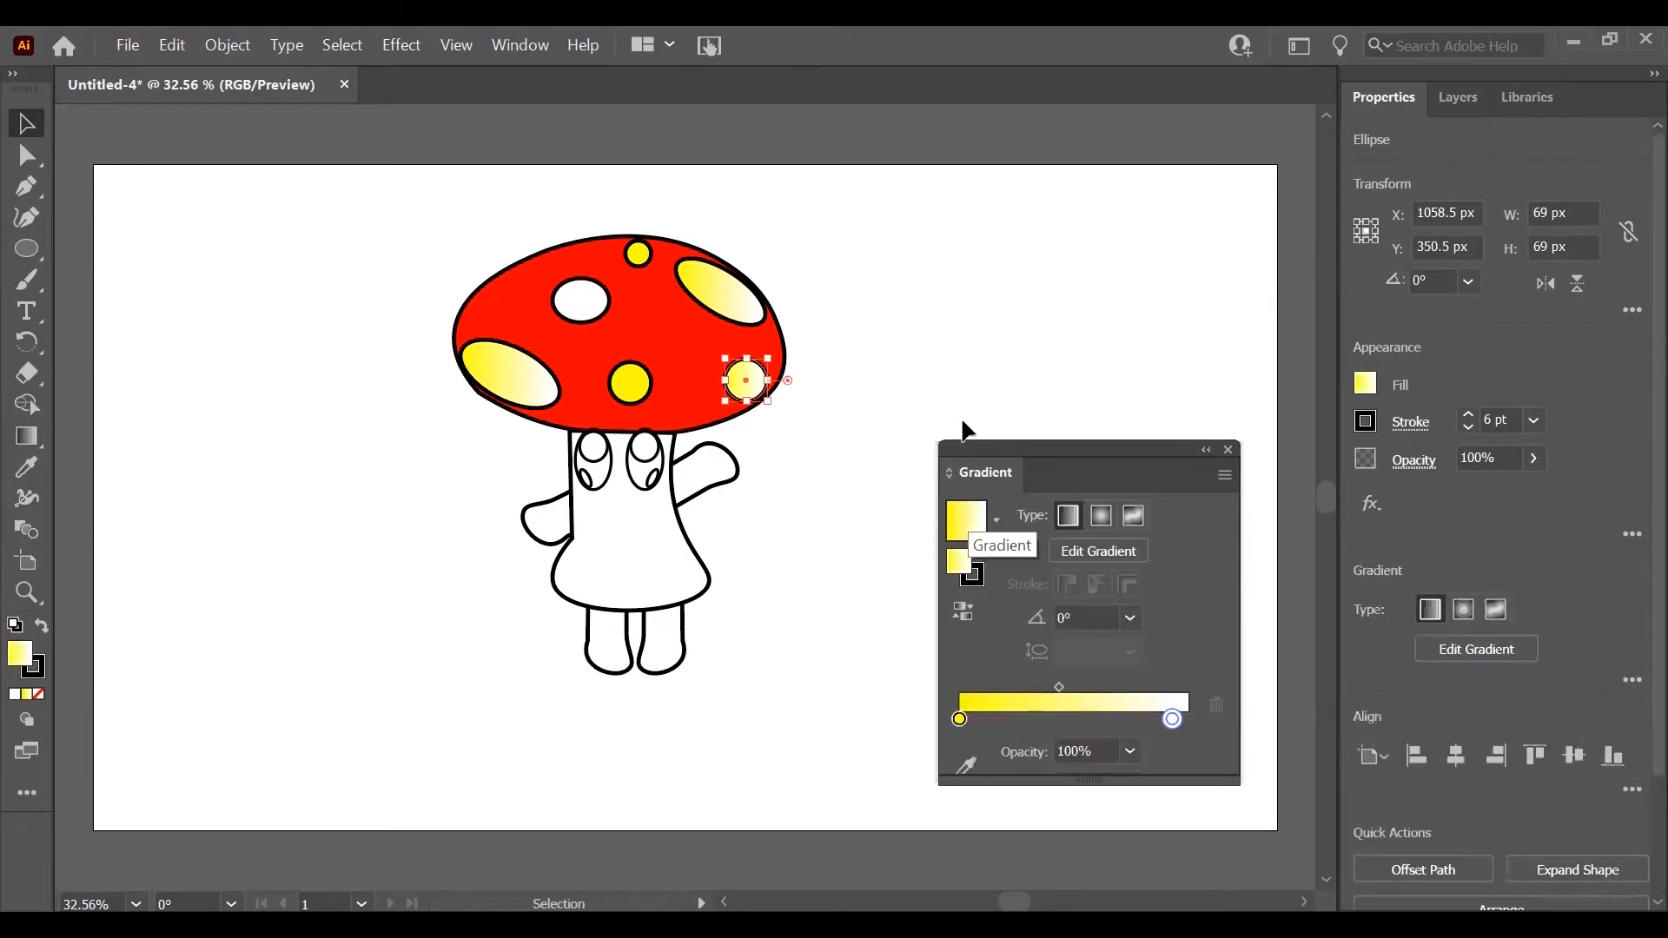
left_click(1135, 520)
left_click(1071, 517)
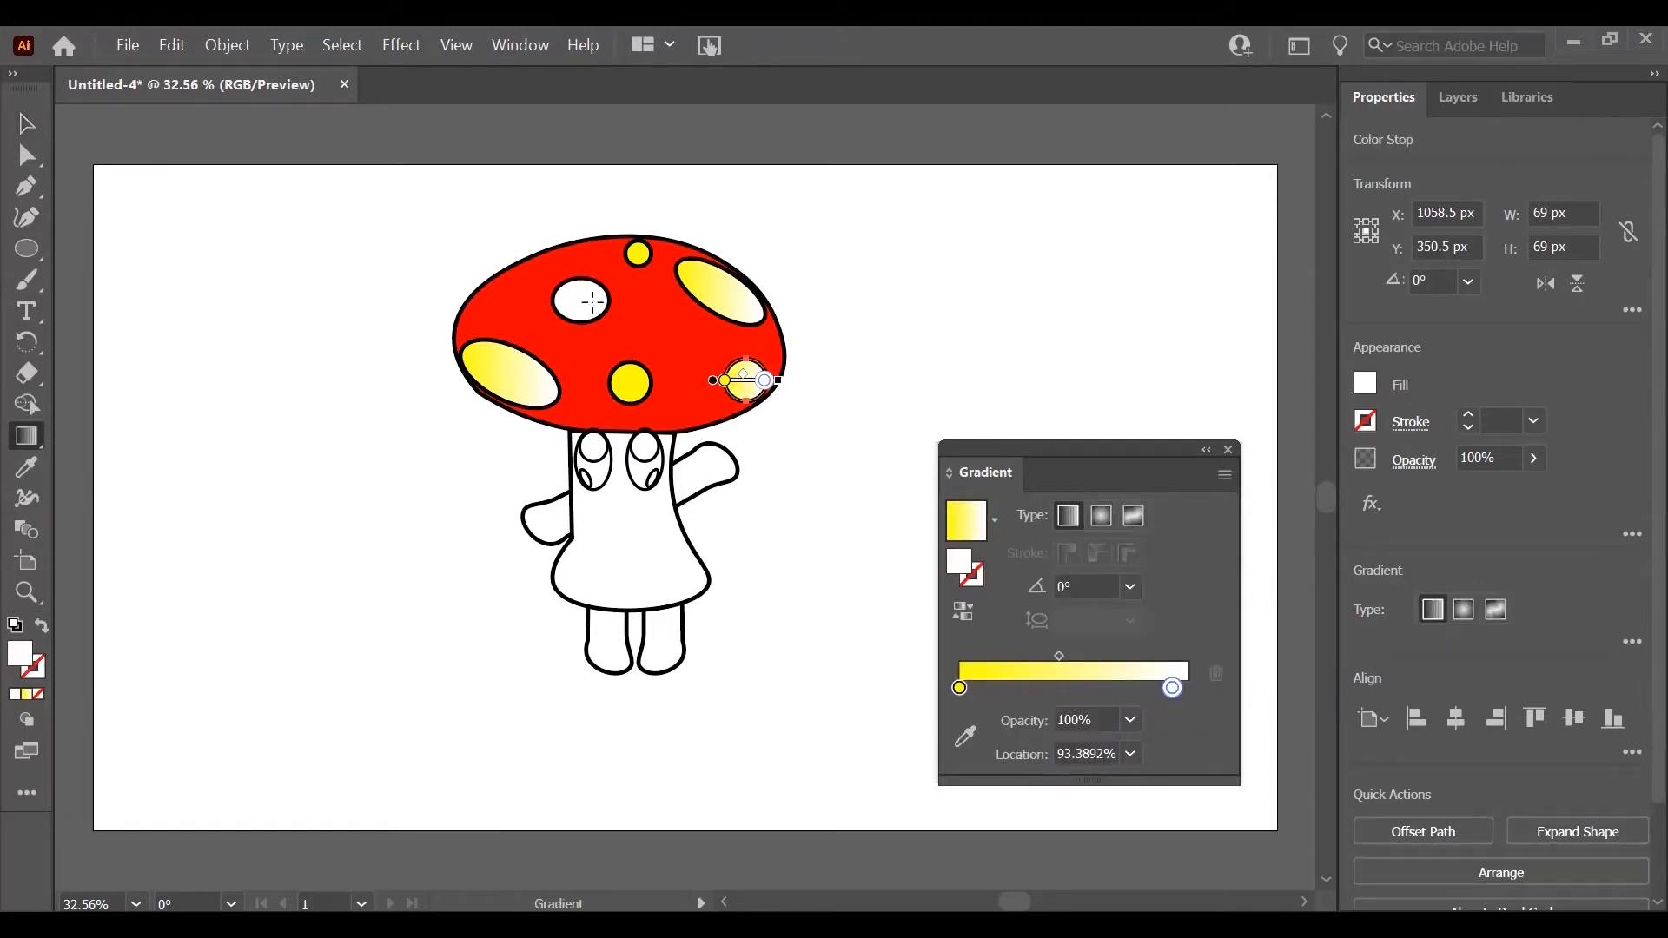
left_click(30, 124)
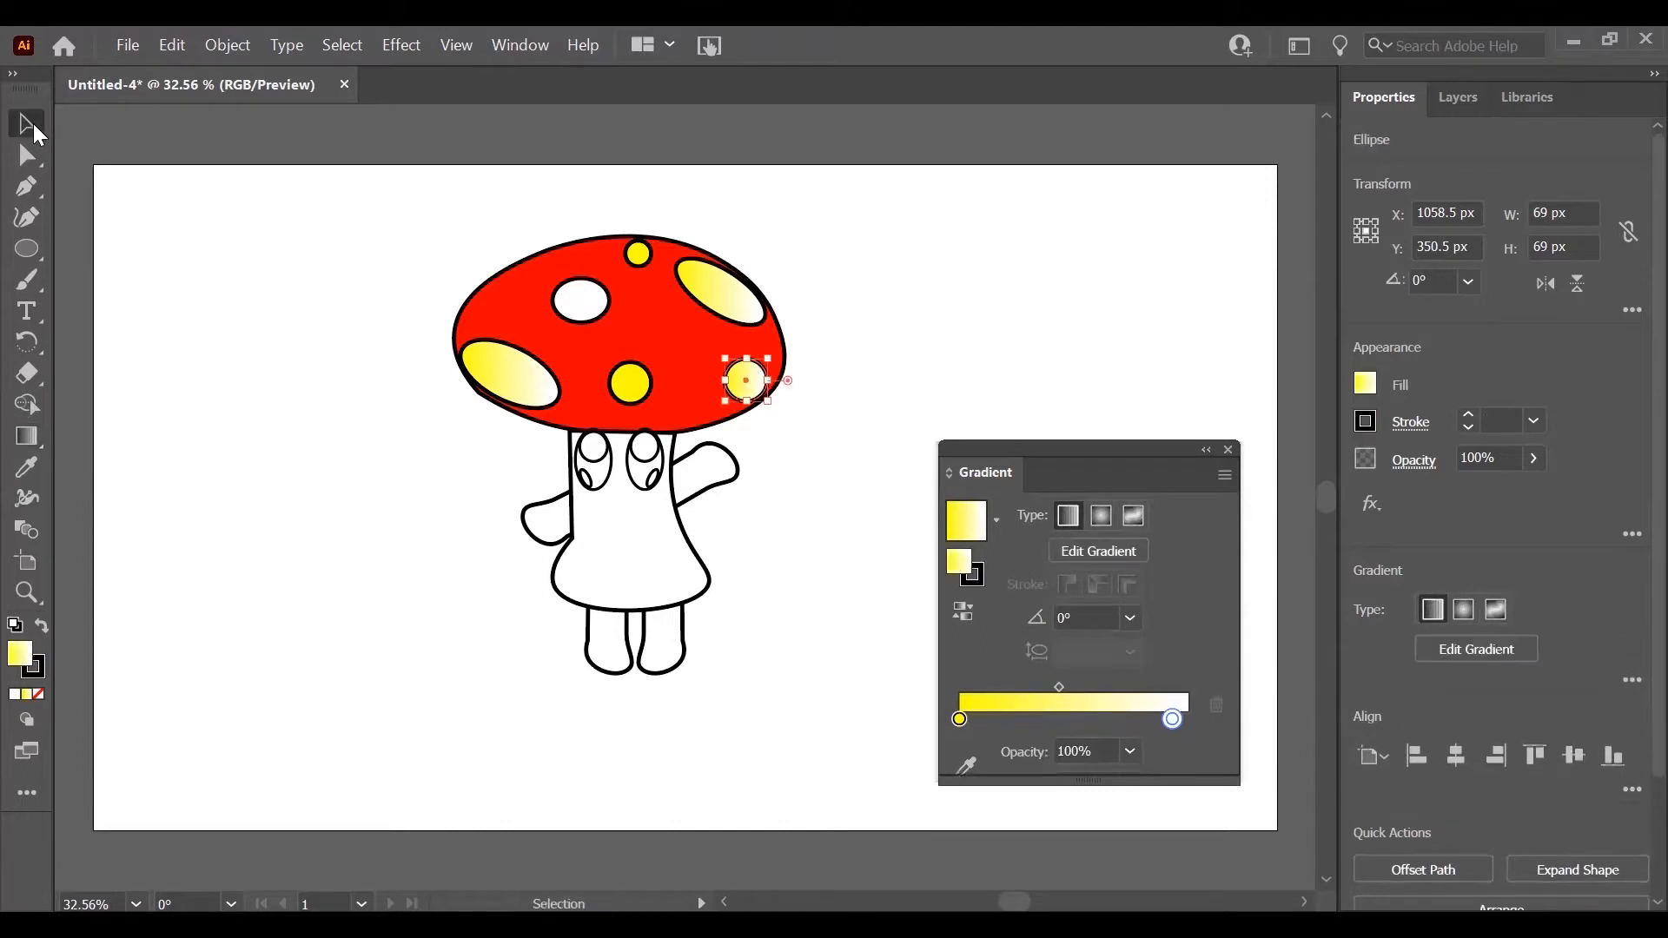
Step: Fill the cap's upper-left oval spot with solid bright yellow, then deselect it and close the gradient options
left_click(575, 304)
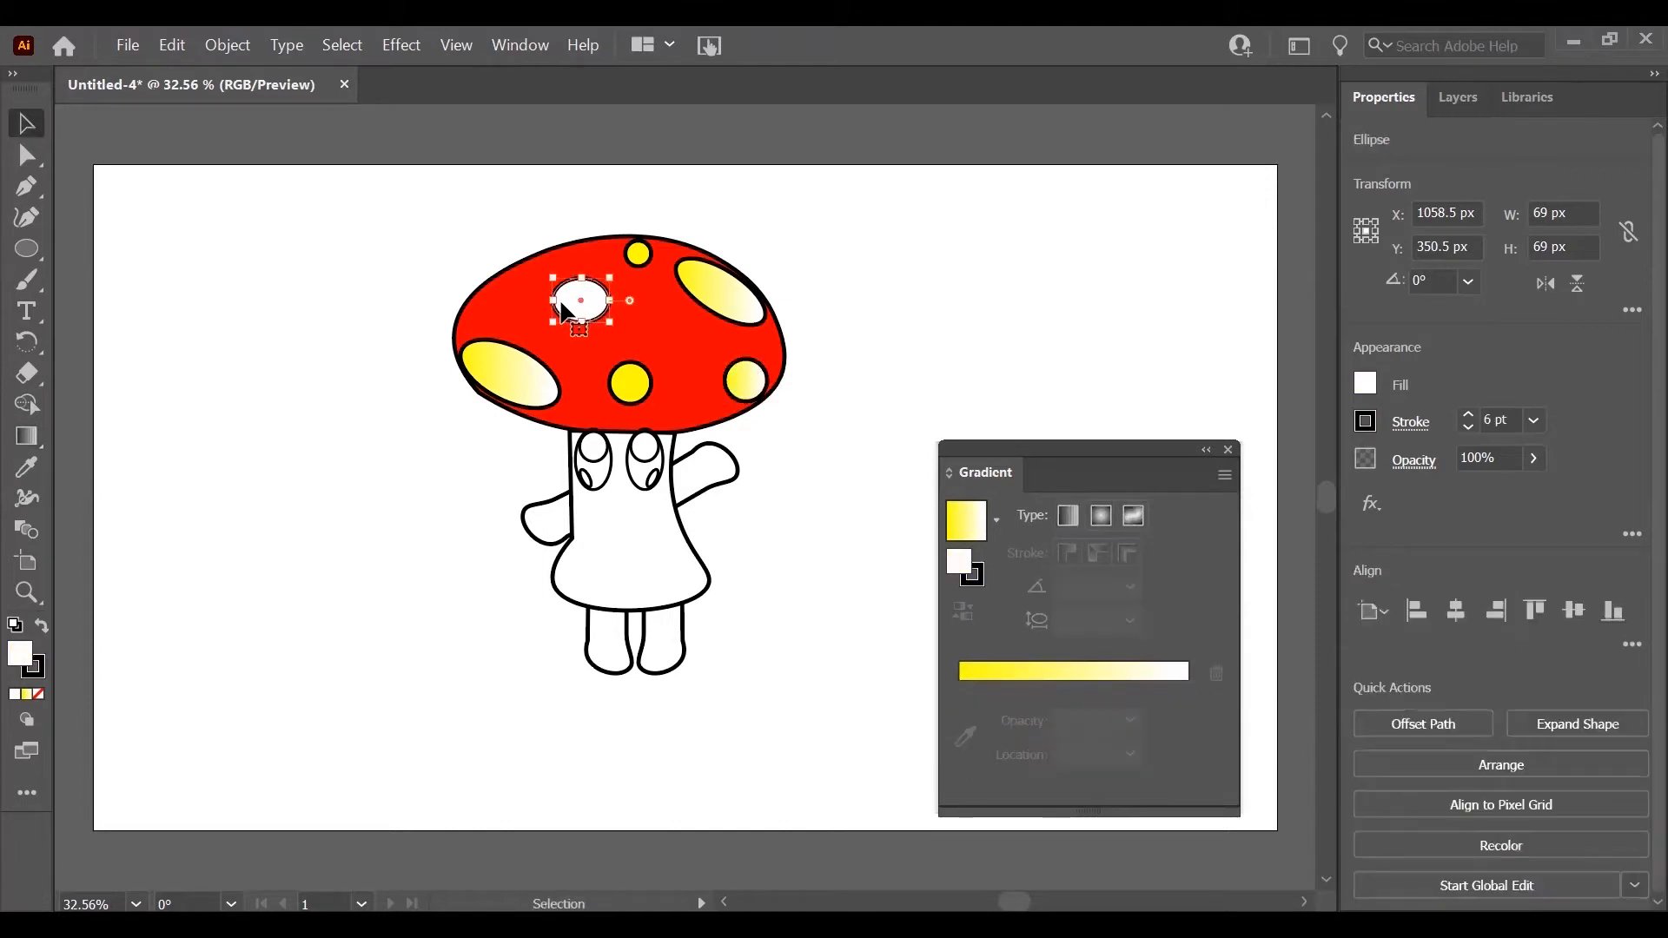
left_click(1366, 398)
left_click(1174, 479)
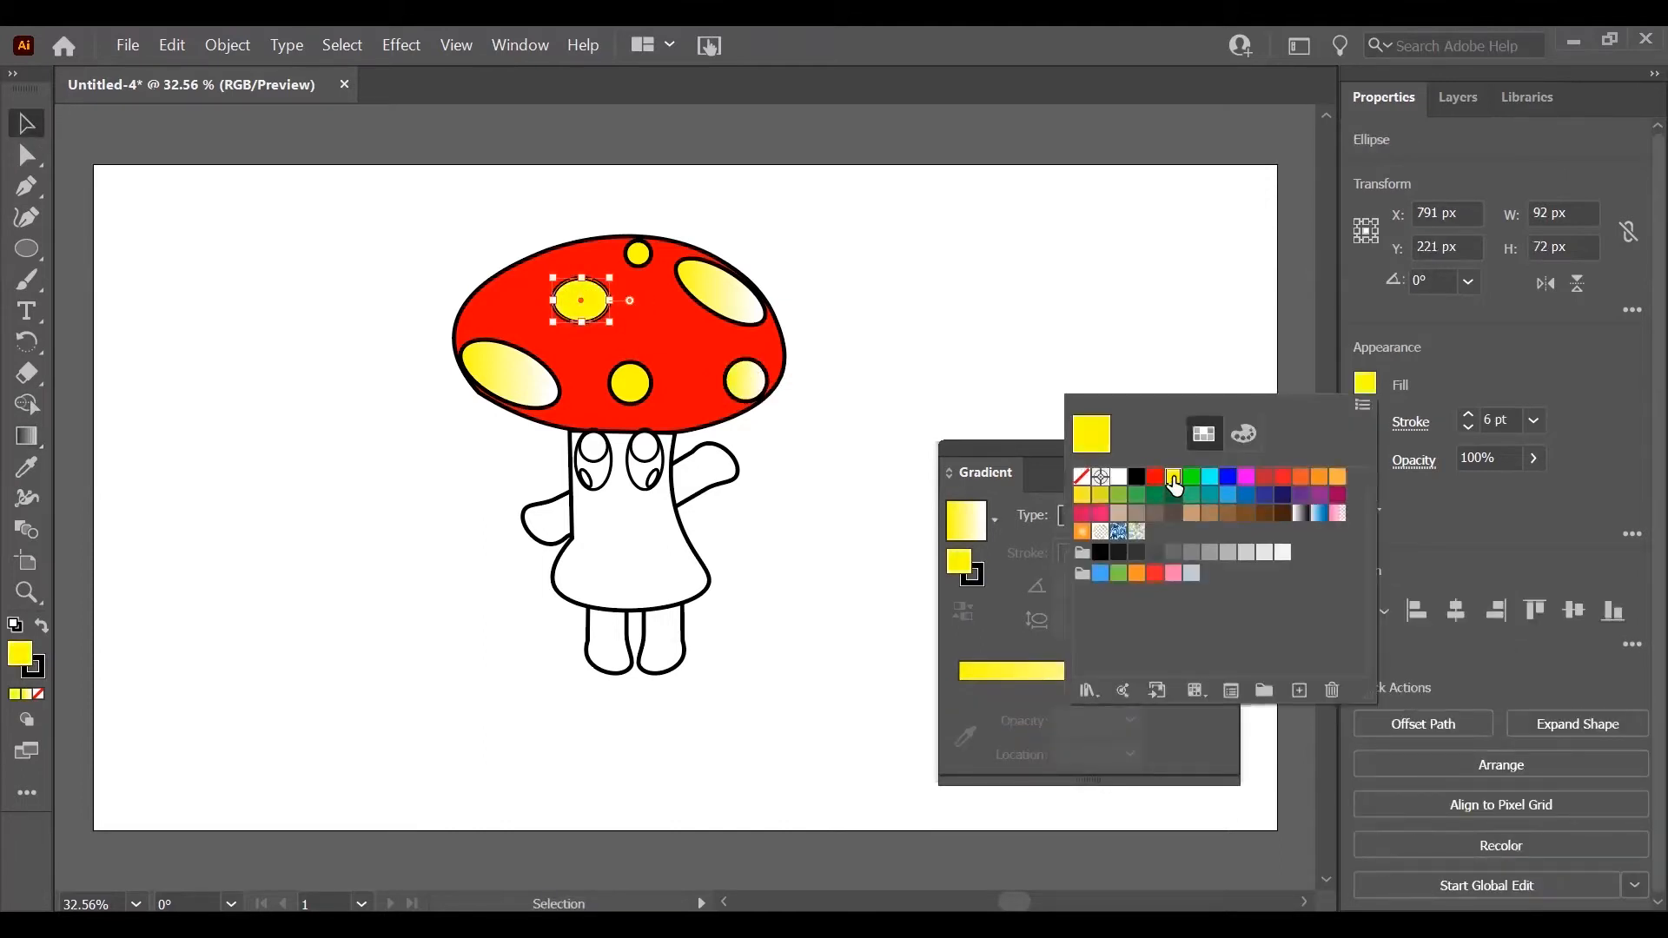
left_click(816, 492)
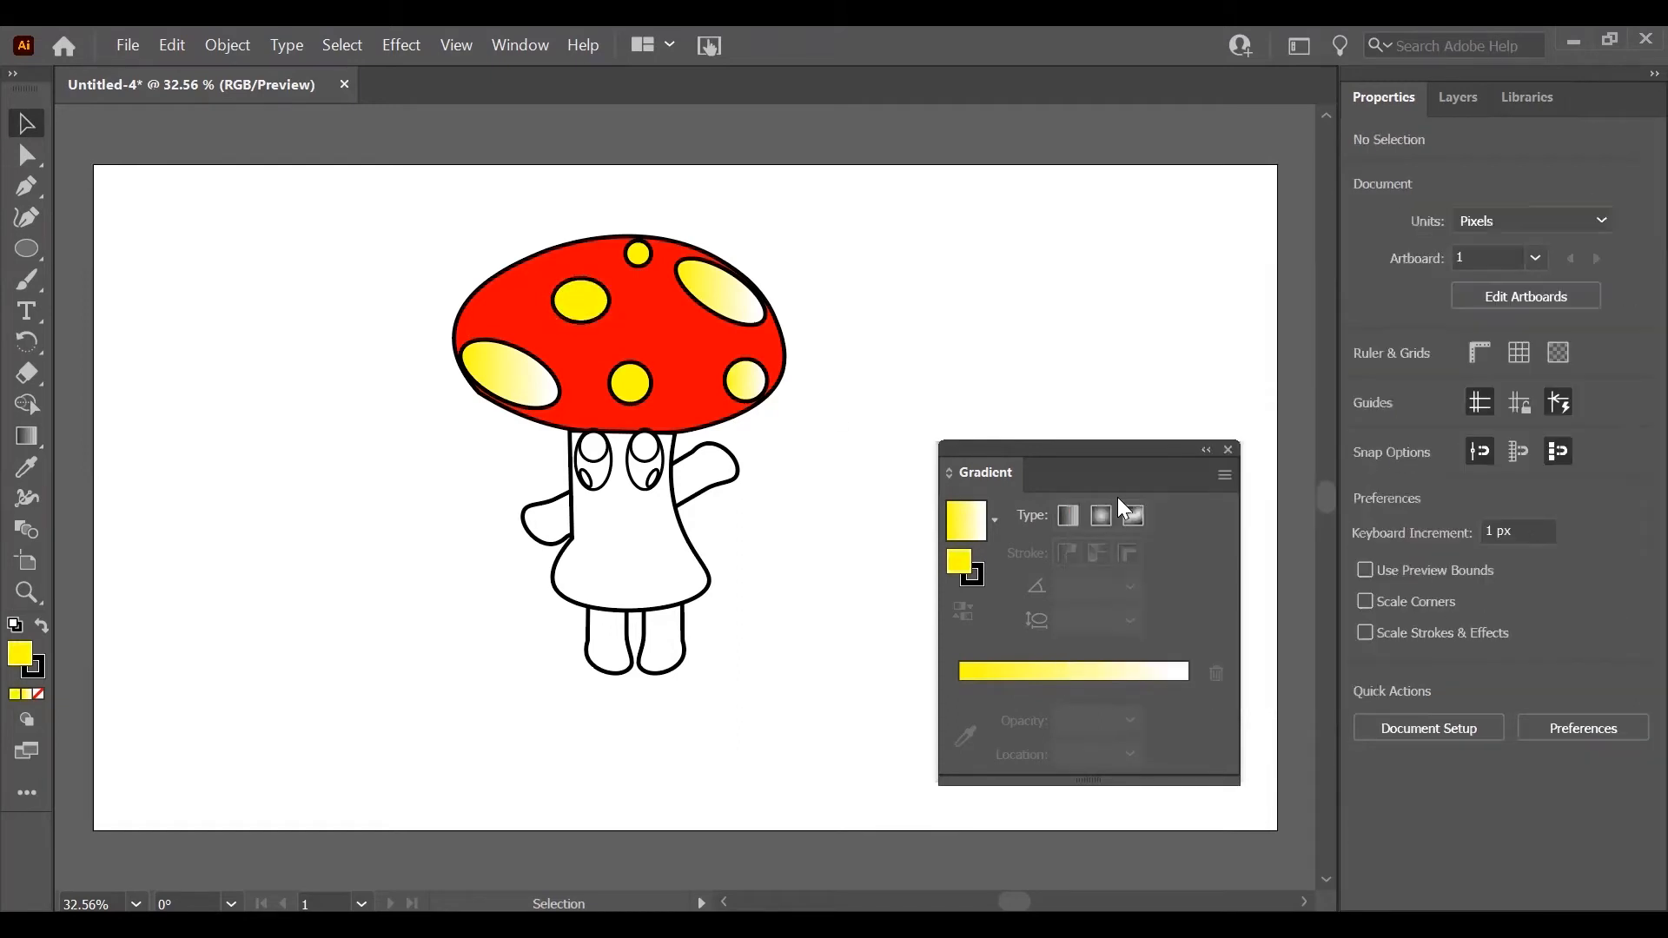
left_click(1229, 450)
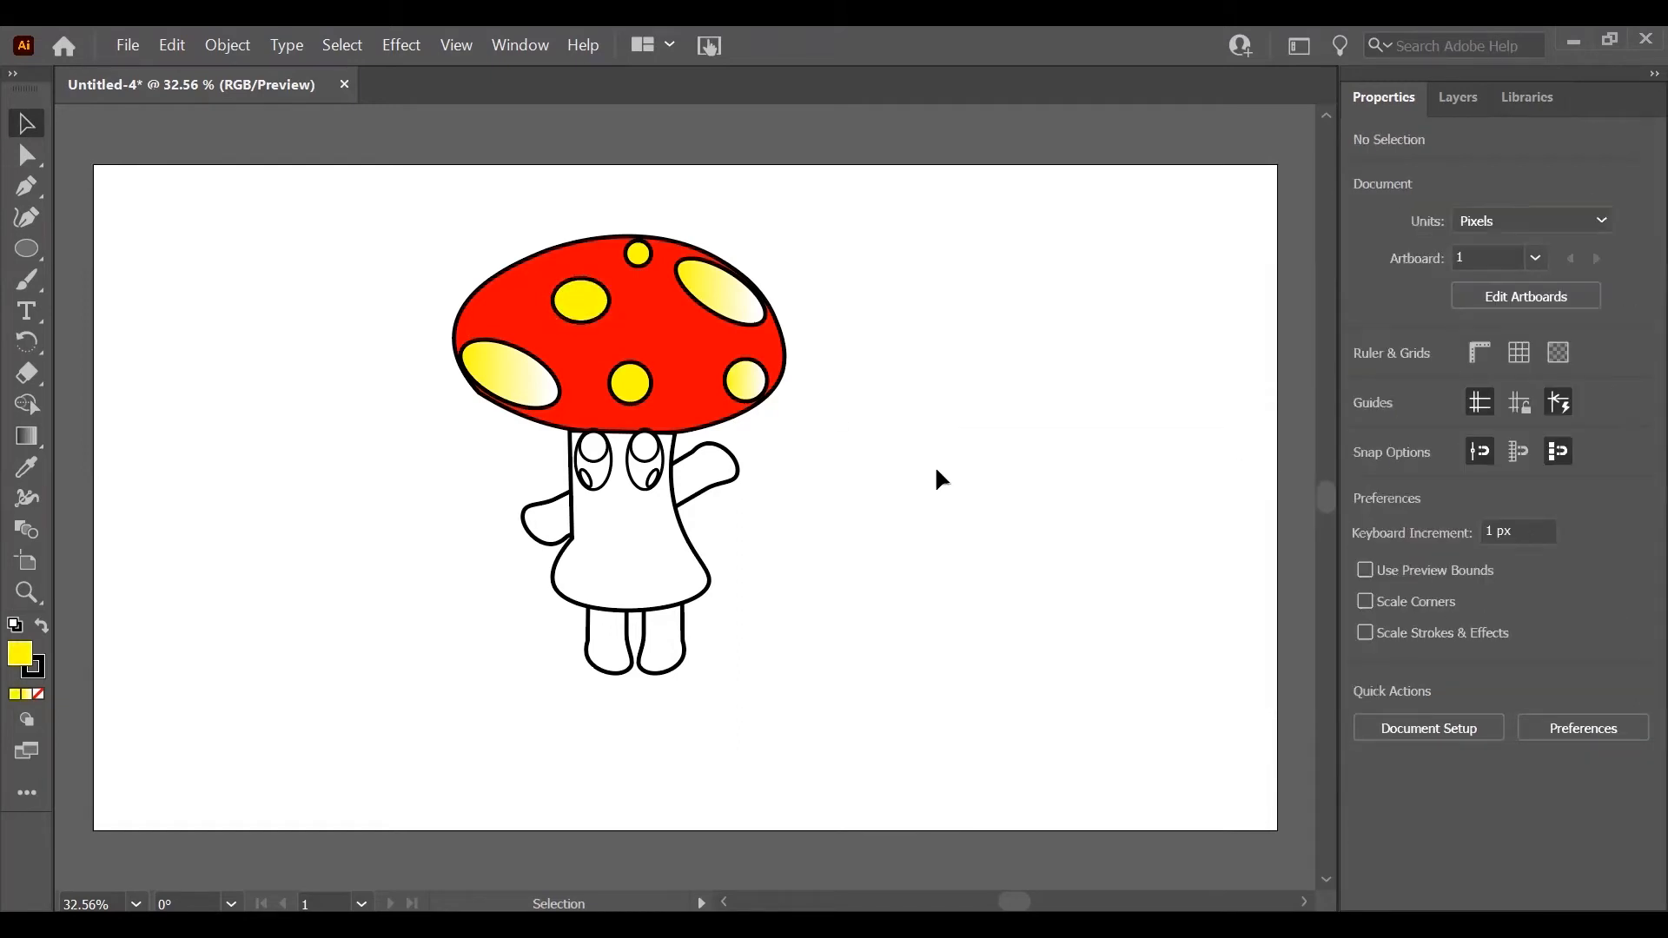
Step: Fill the upper circle inside the character's right-hand eye with black
left_click(651, 467)
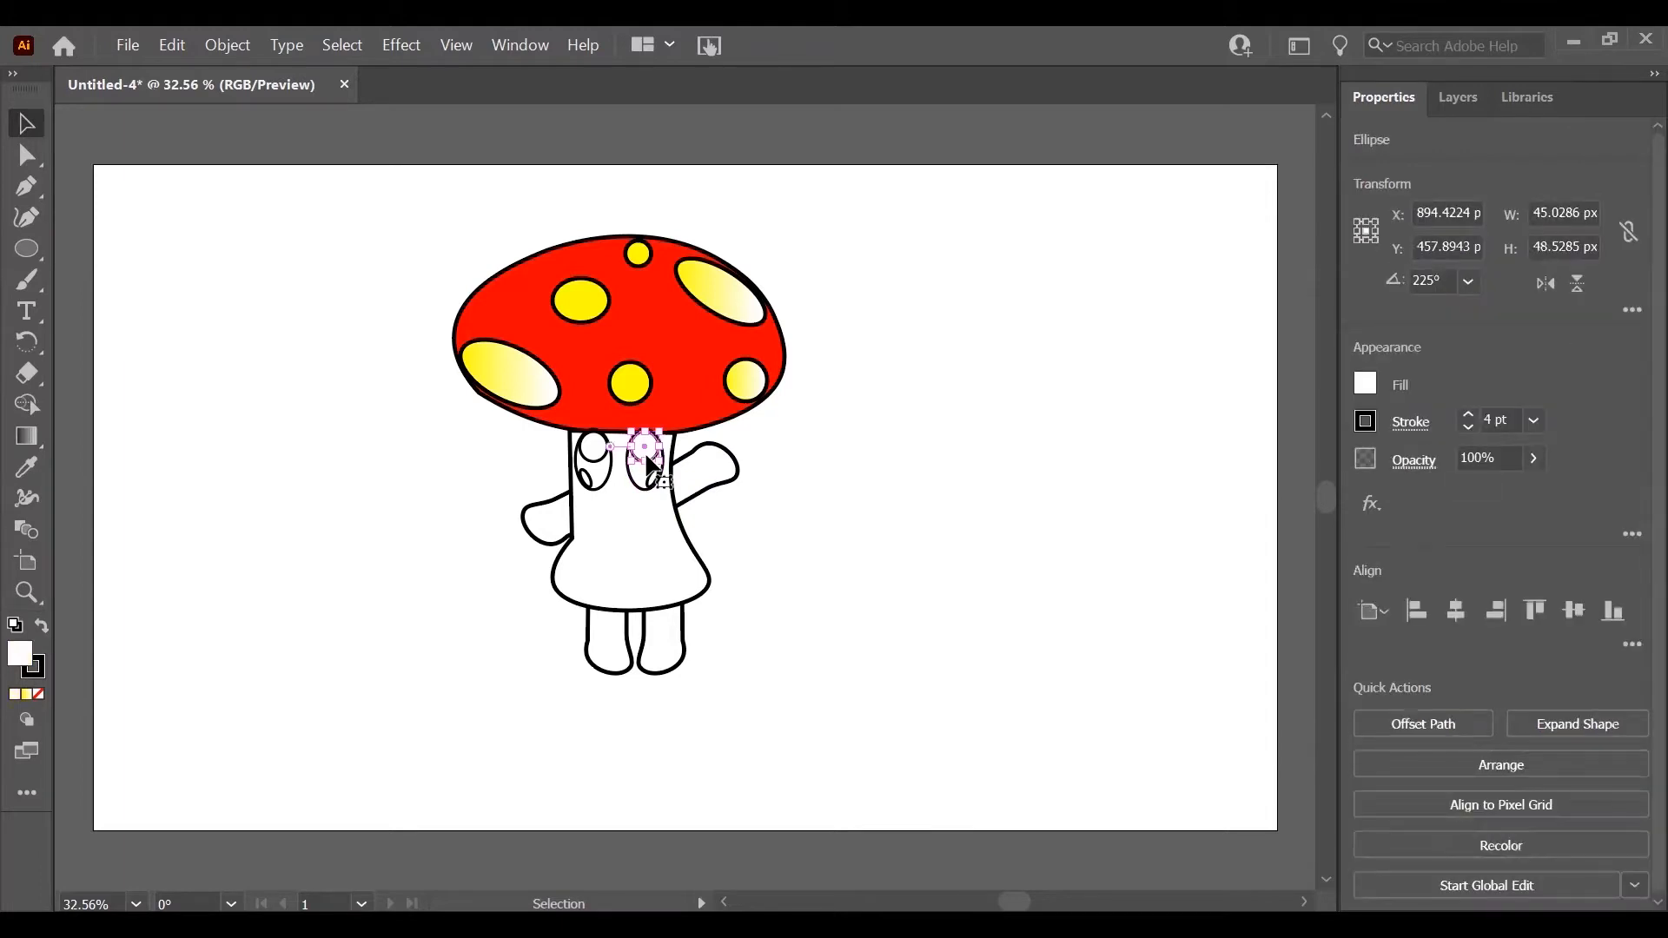
left_click(1367, 387)
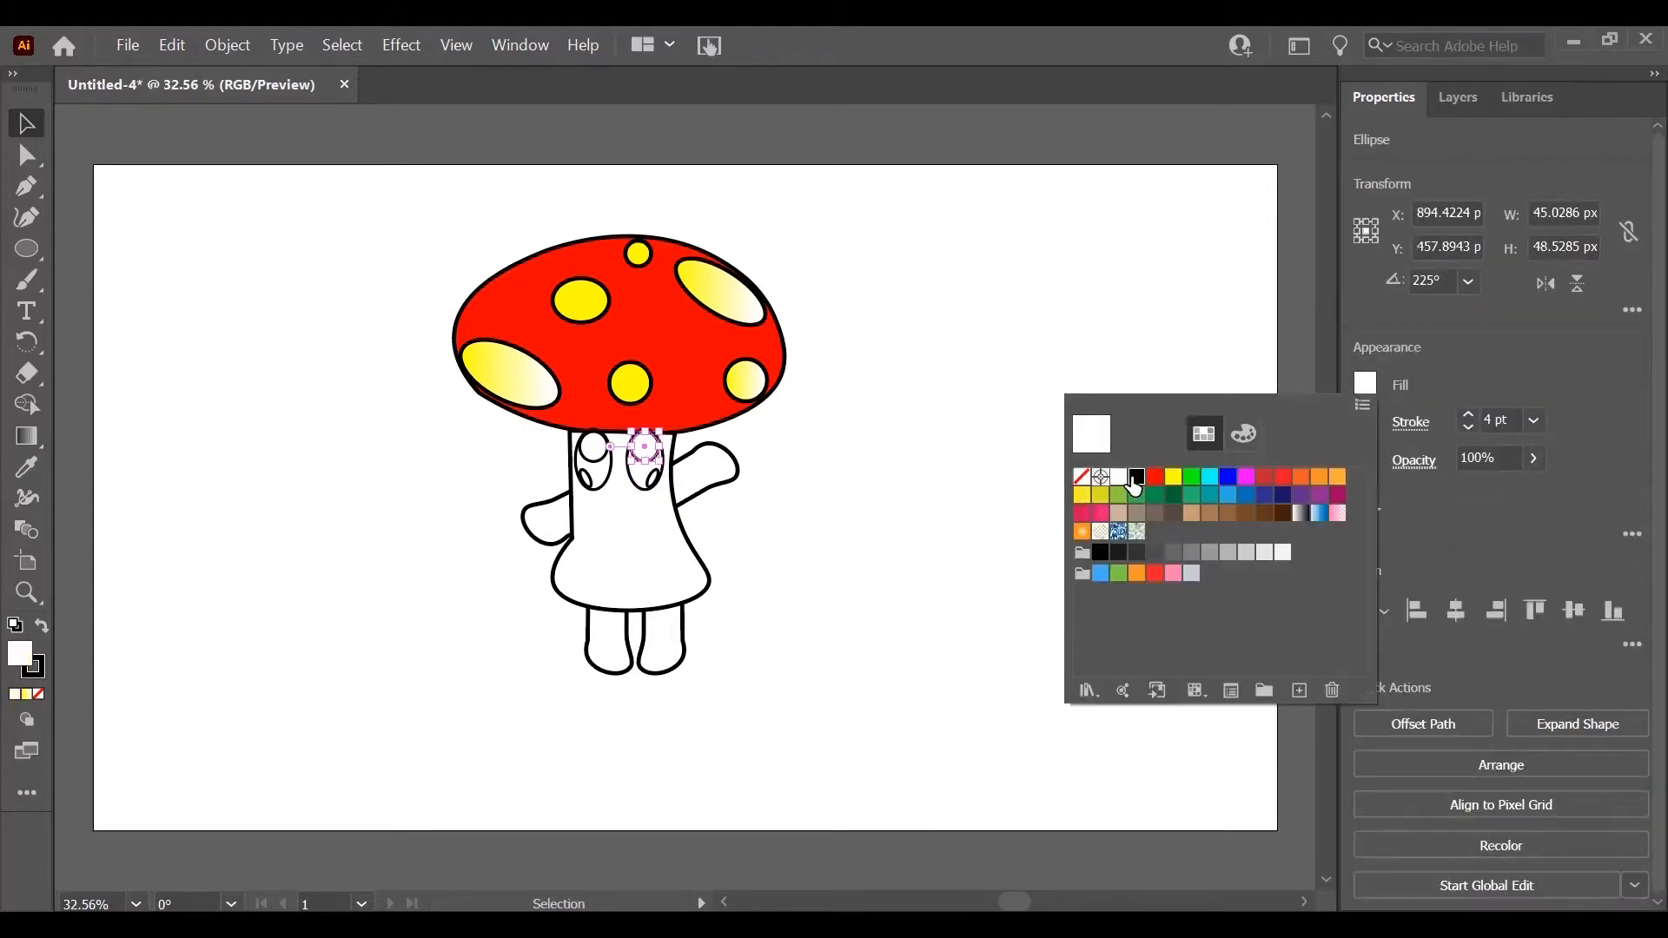
left_click(1135, 478)
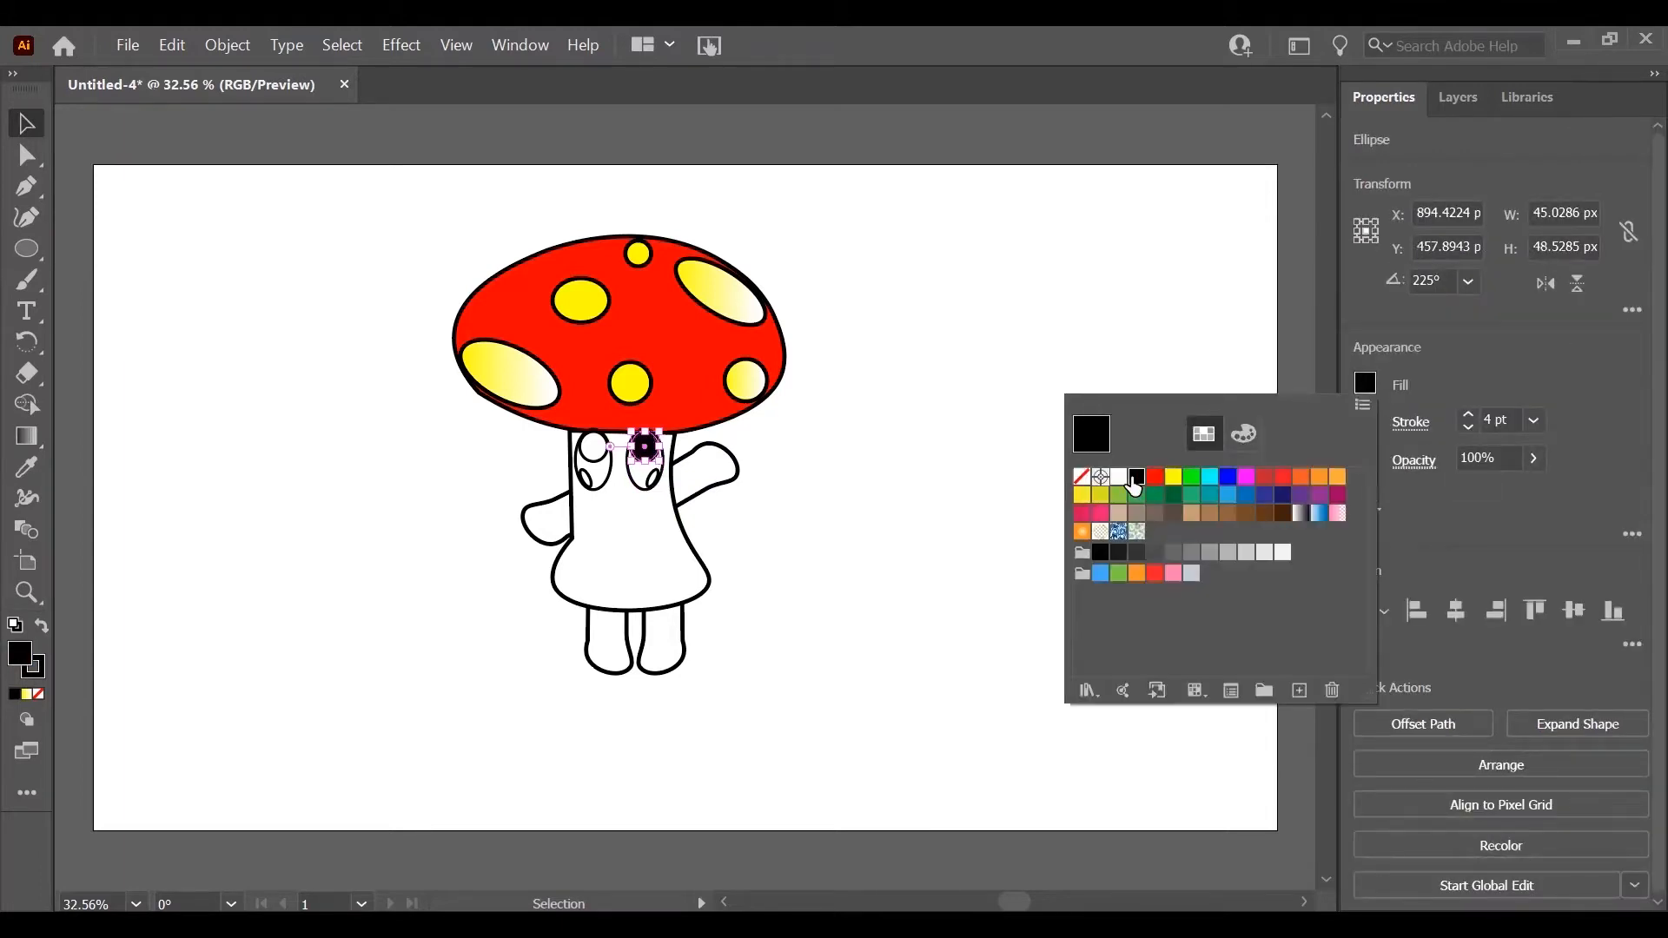
Step: Fill the small tilted oval at the bottom of the right-hand eye with black, trying white in between
left_click(651, 489)
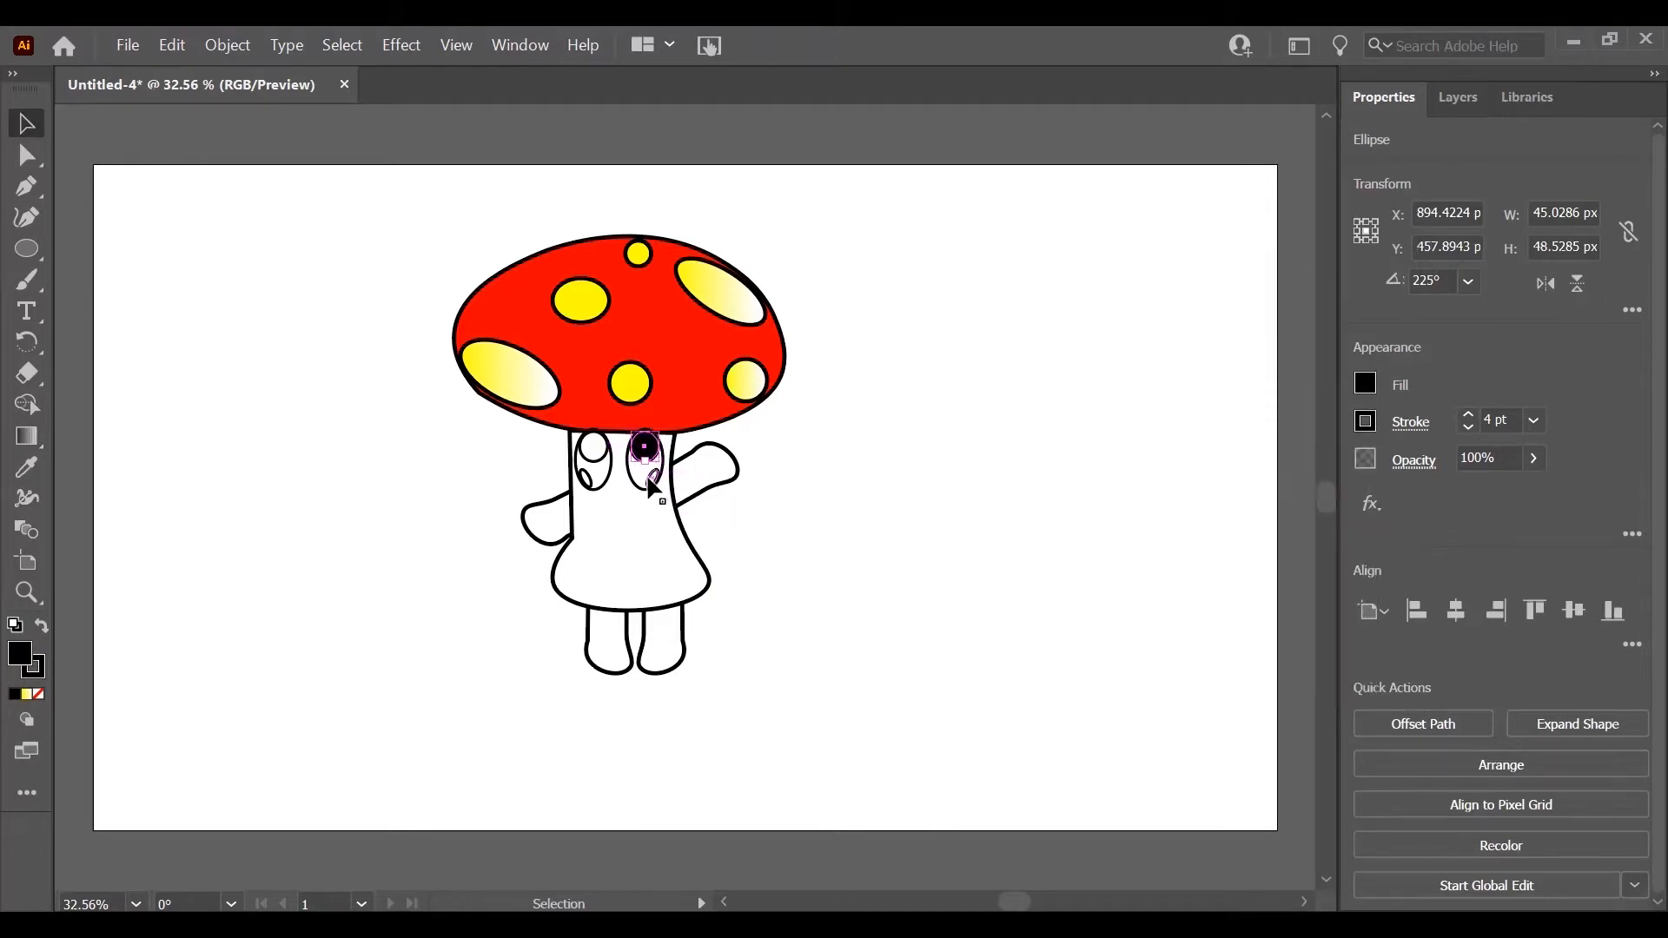
left_click(655, 478)
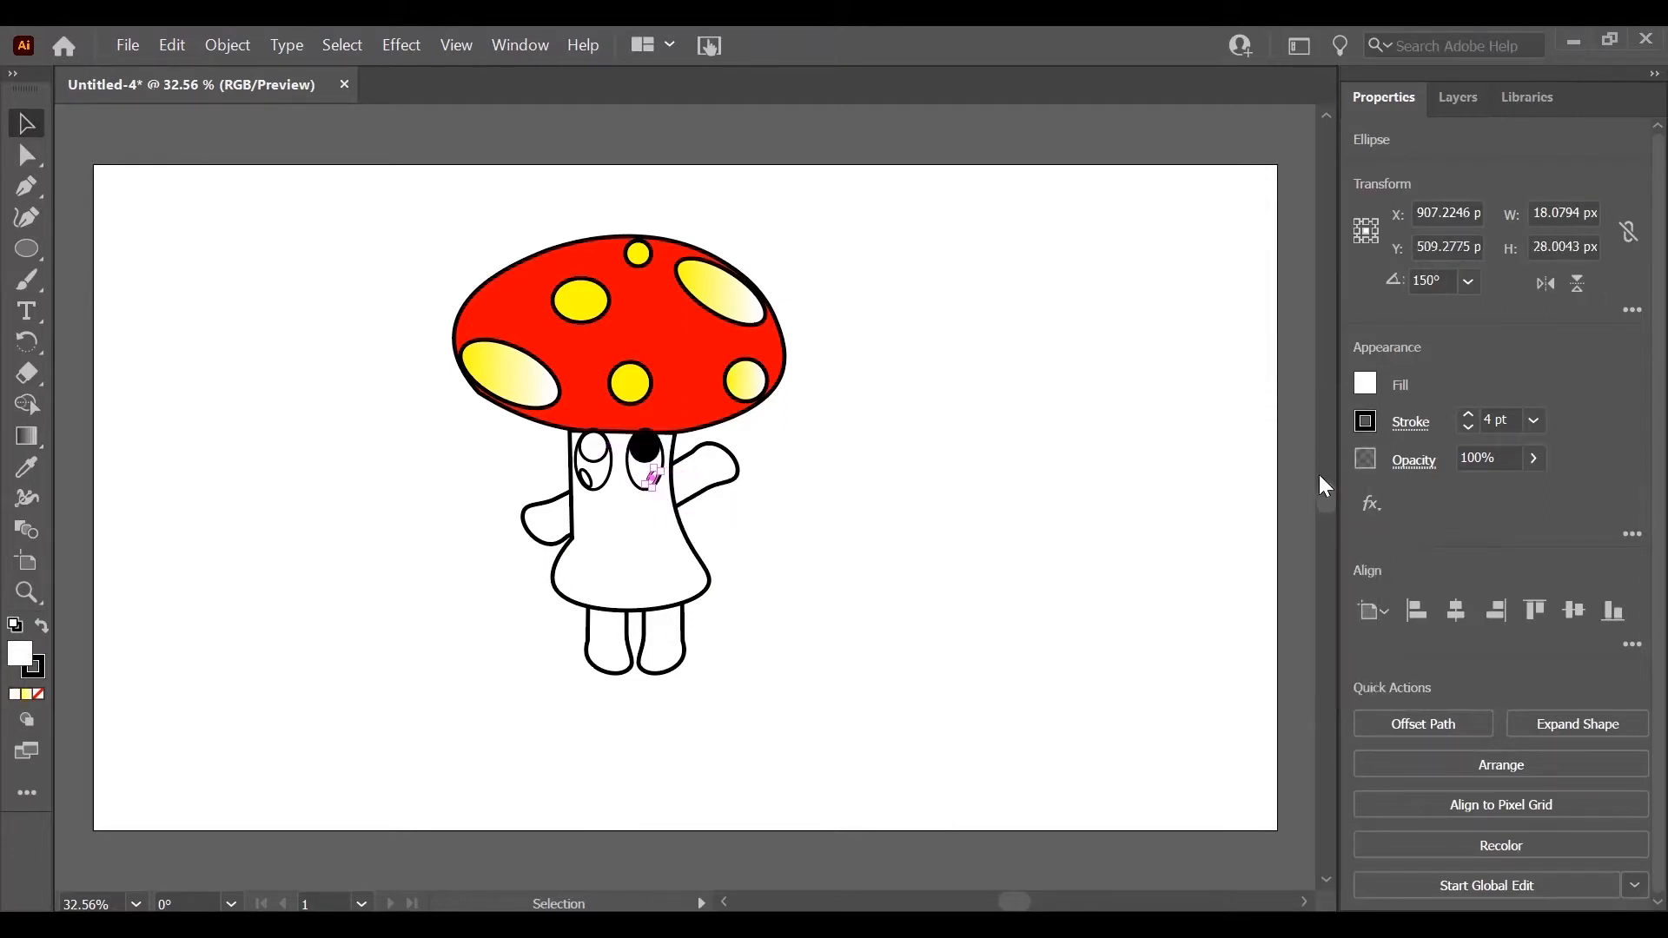
left_click(1370, 383)
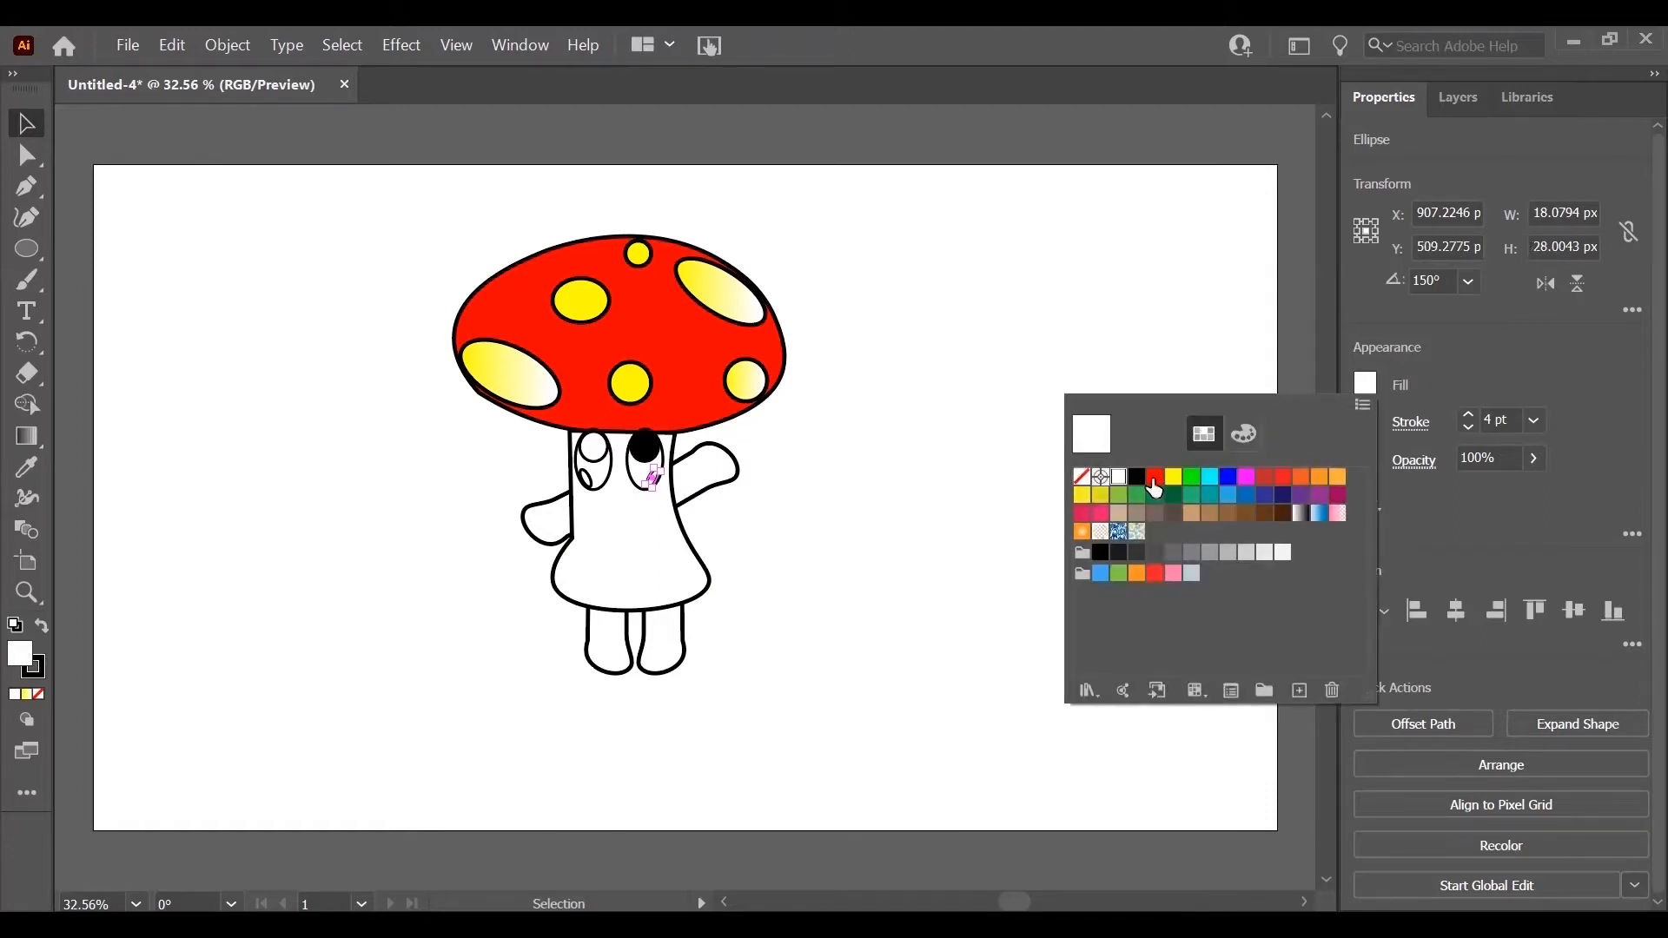
left_click(1136, 478)
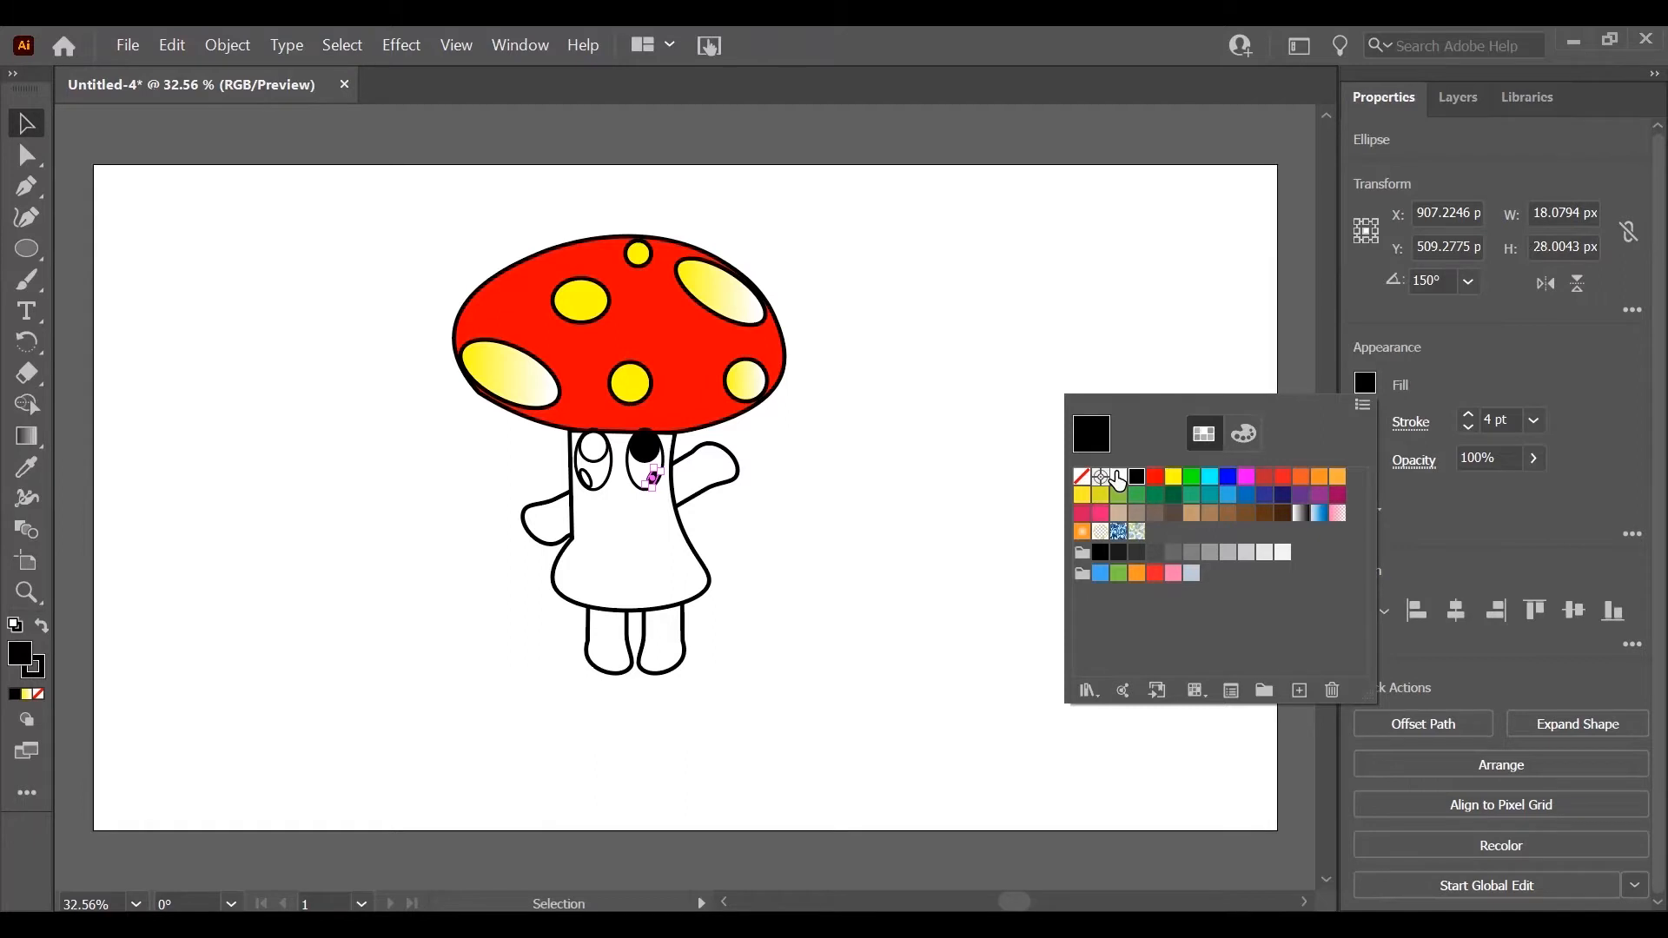
left_click(1118, 479)
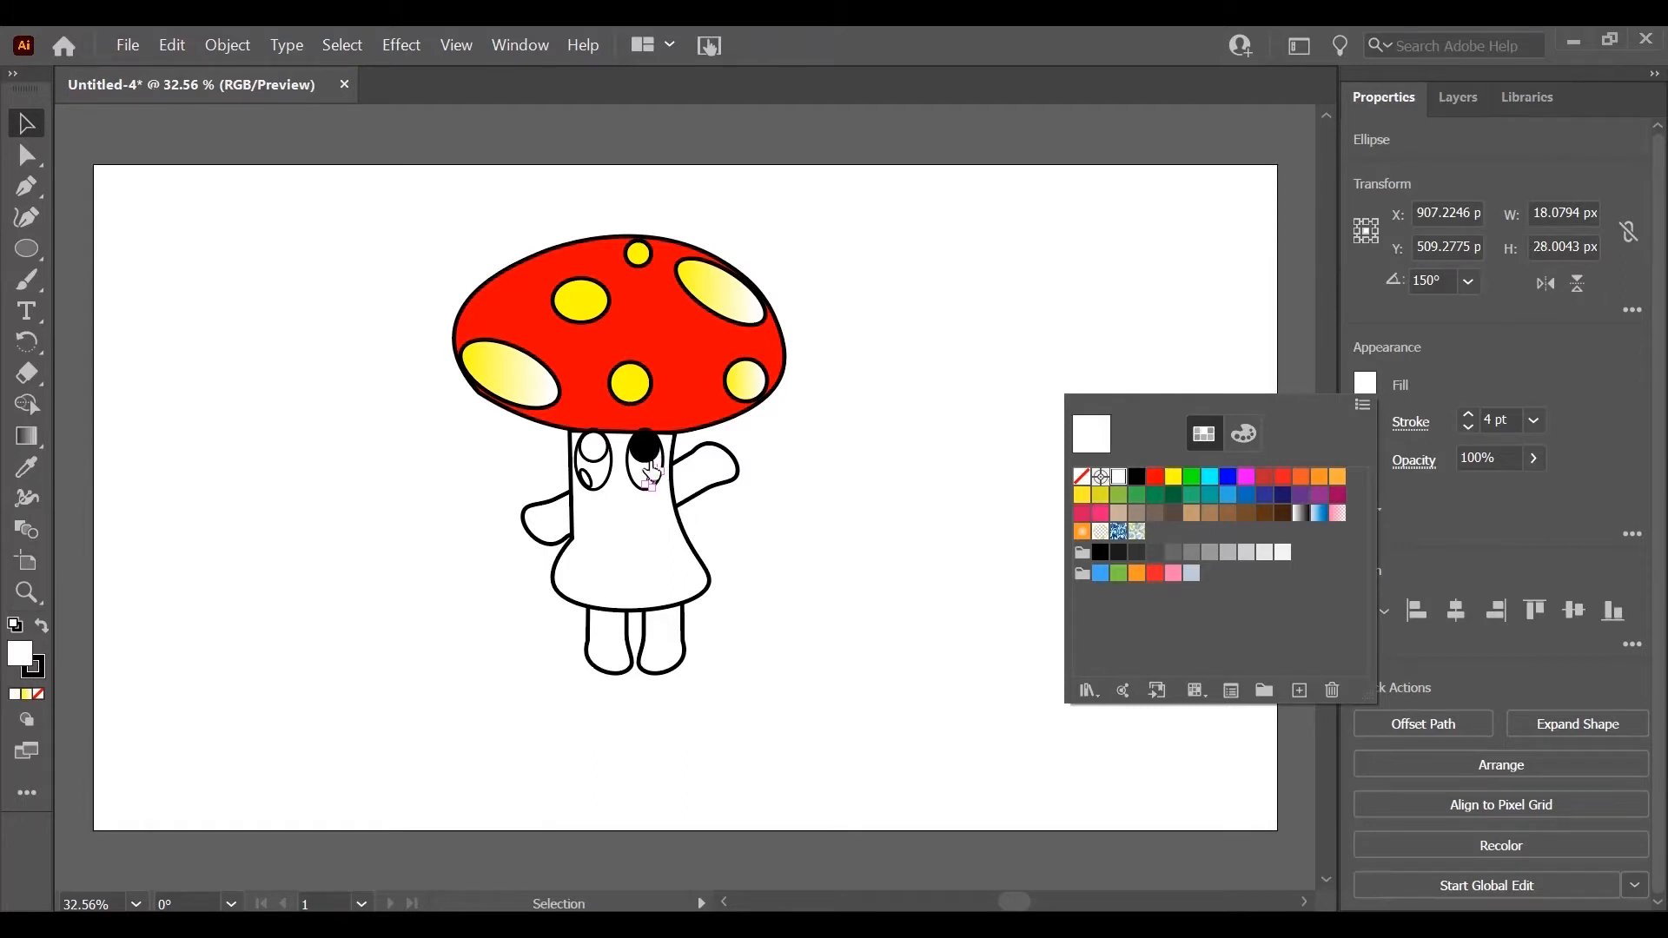
left_click(1137, 478)
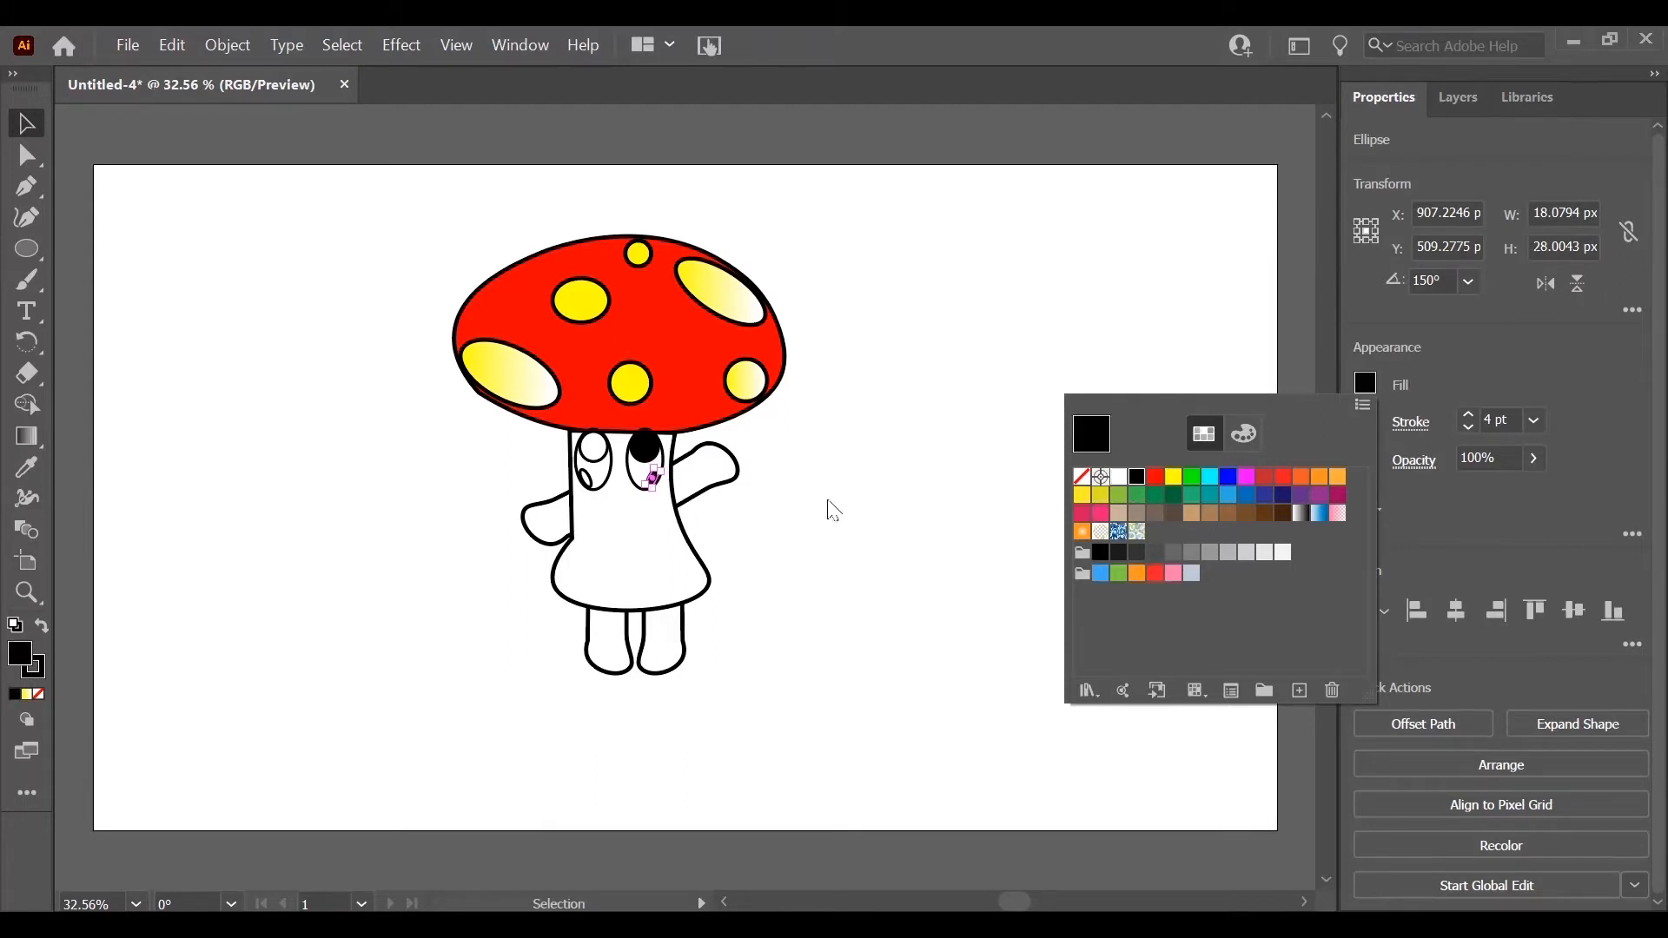
Step: Fill the small tilted oval and the upper circle inside the right-hand eye with white
left_click(594, 447)
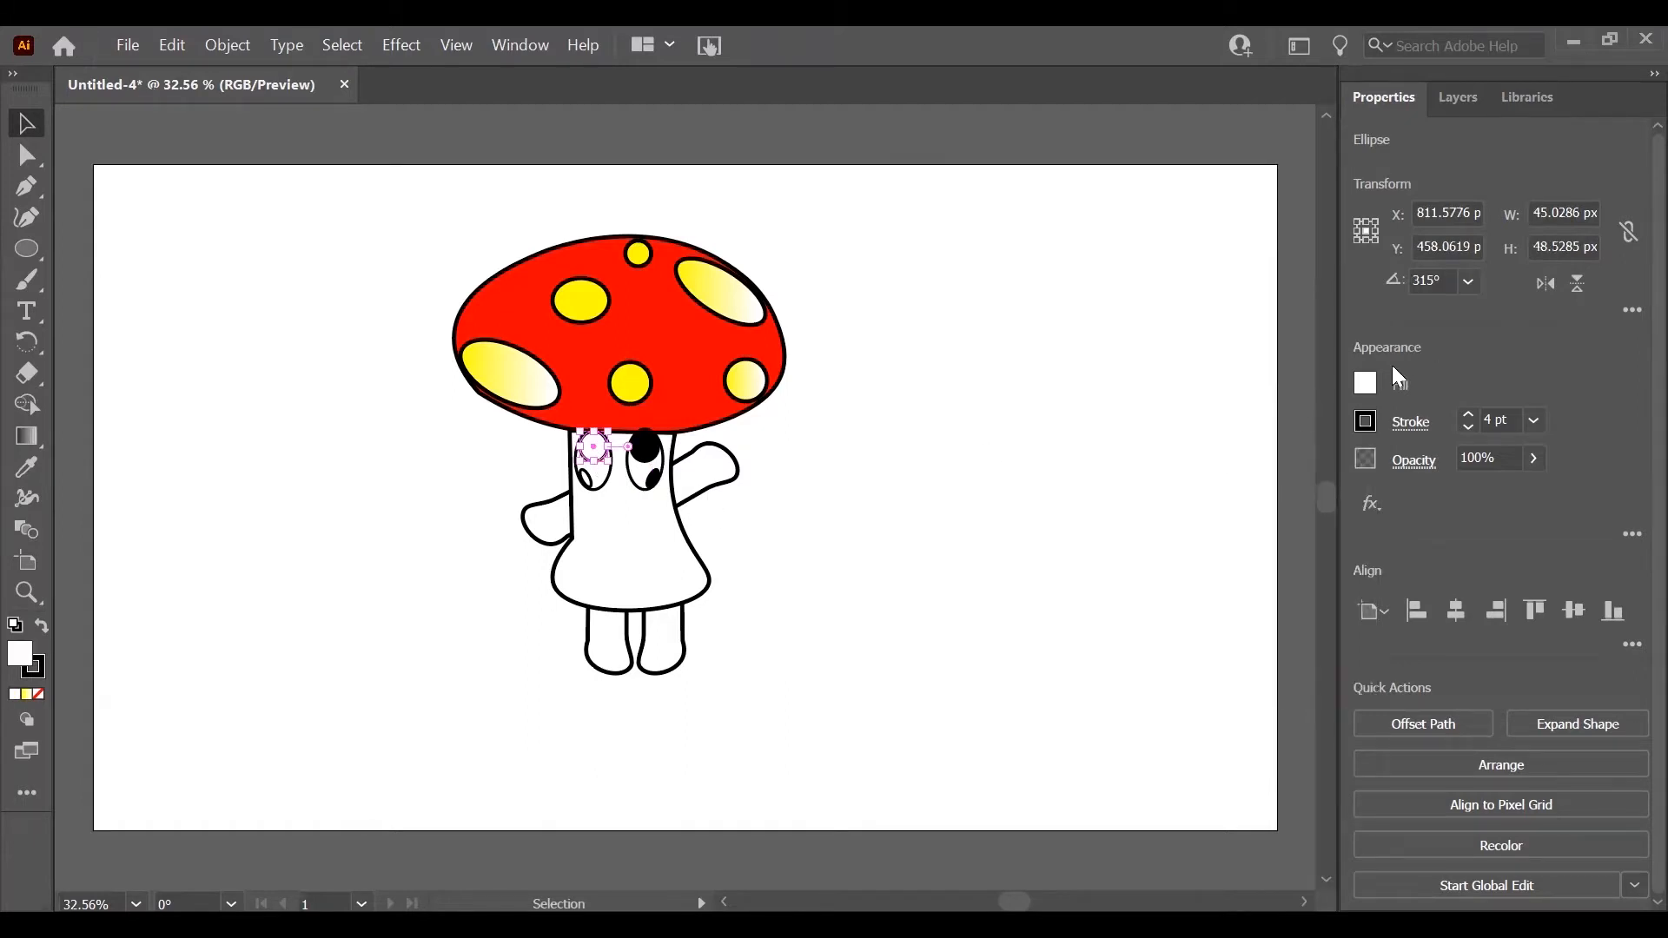
left_click(654, 478)
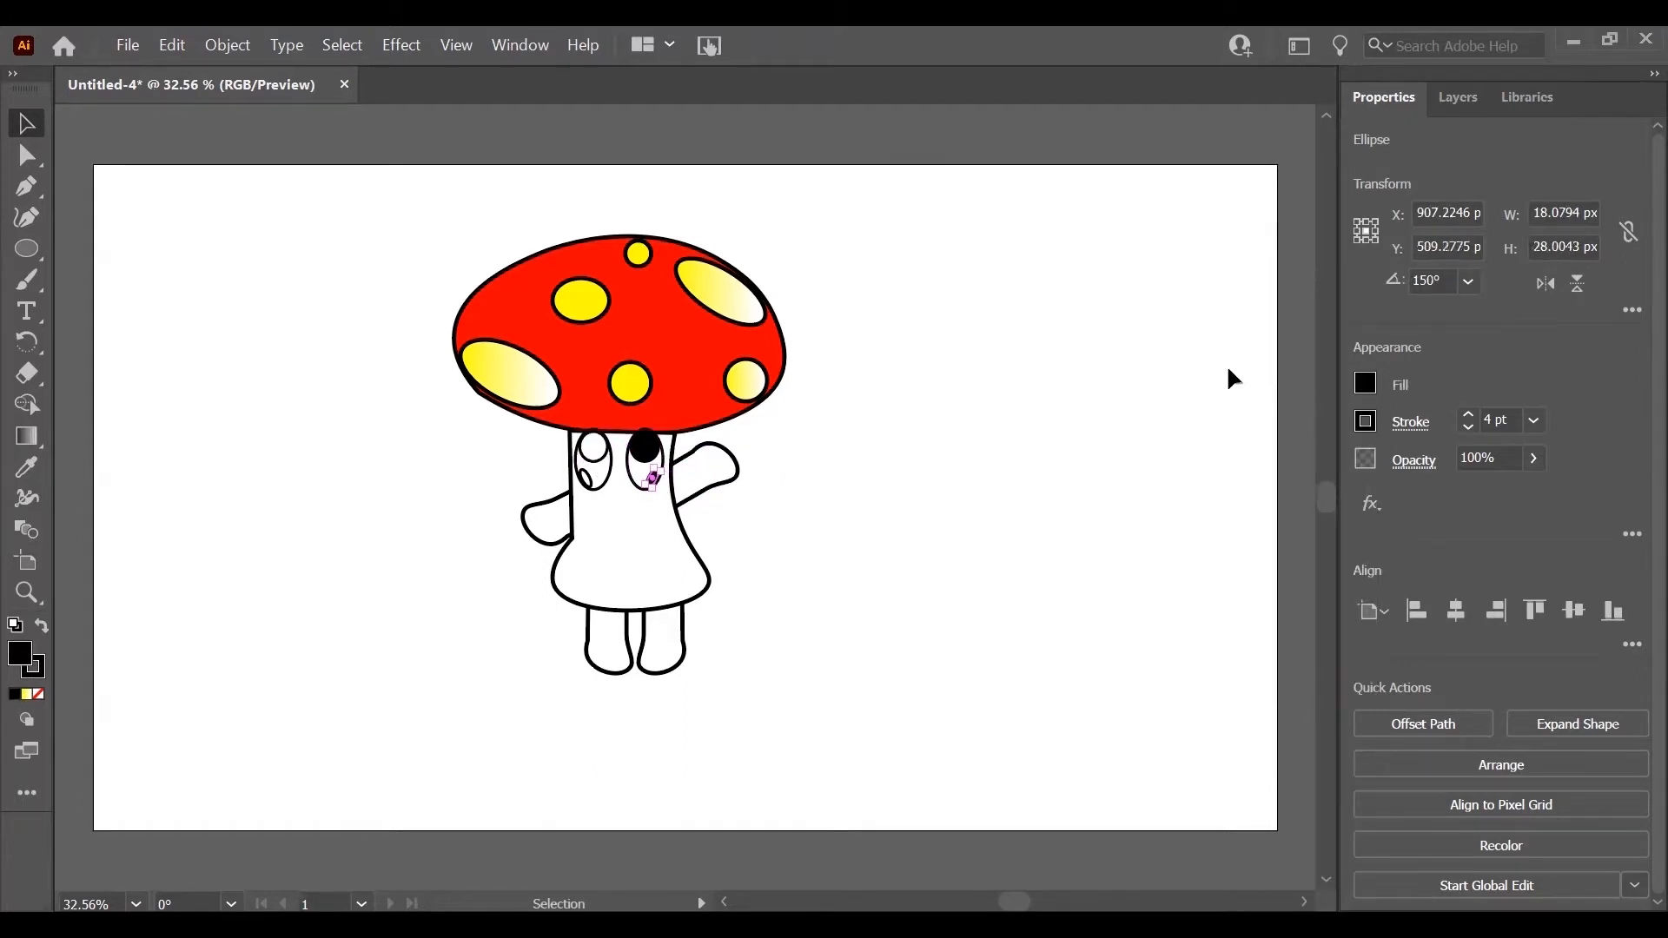
left_click(1363, 386)
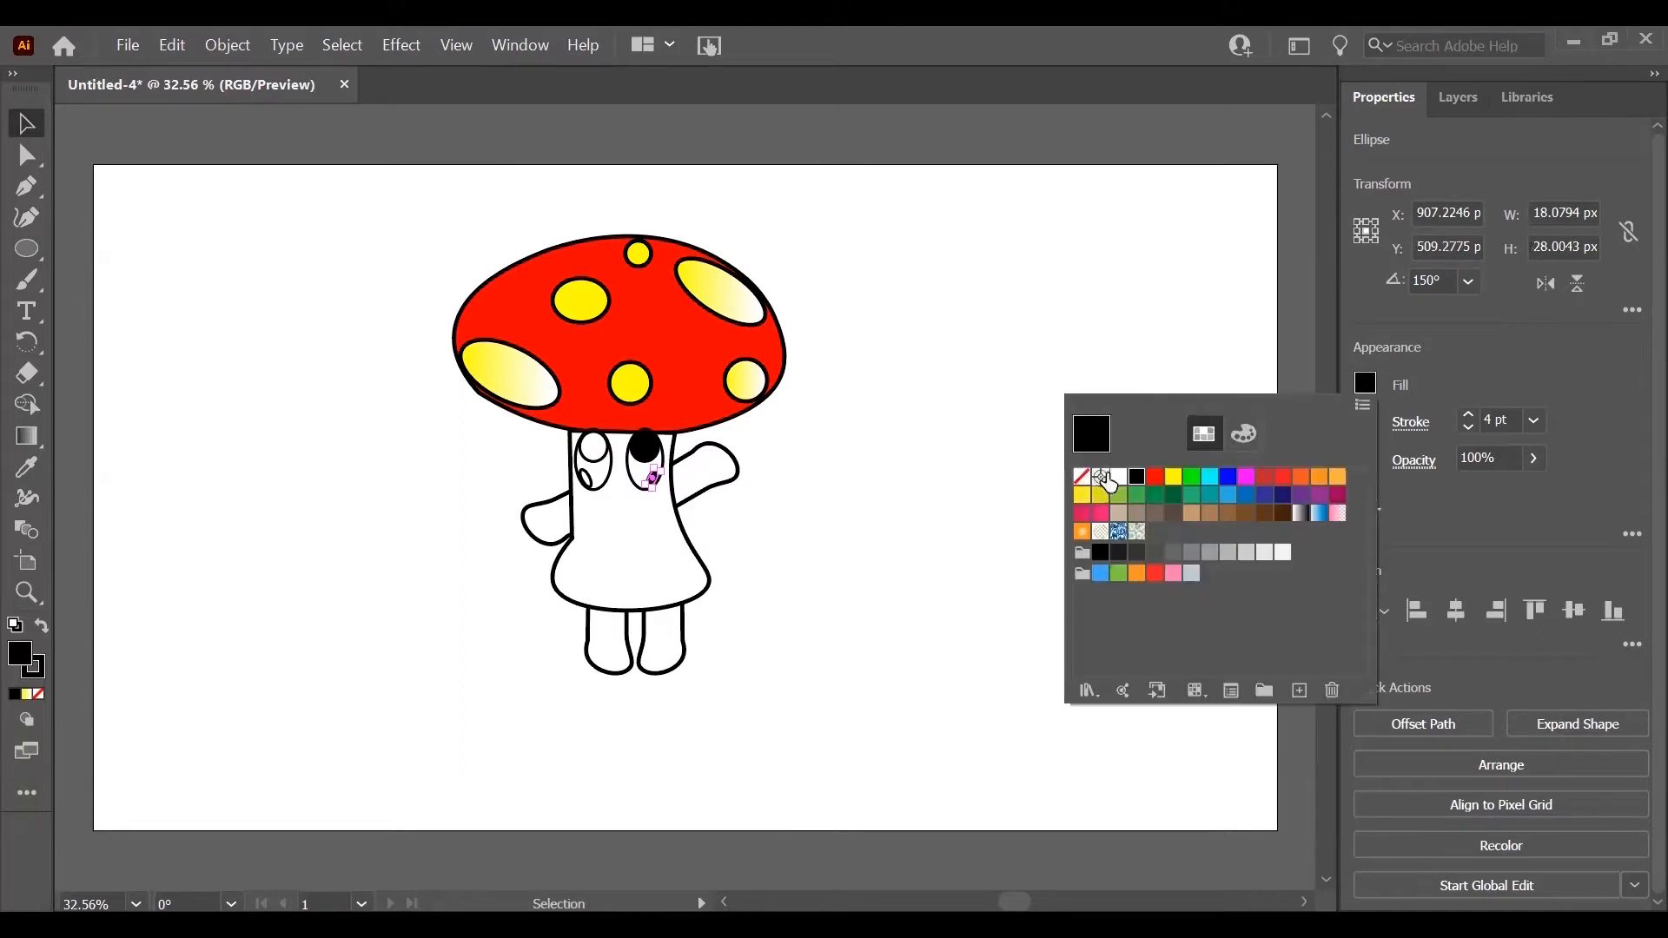
left_click(1119, 477)
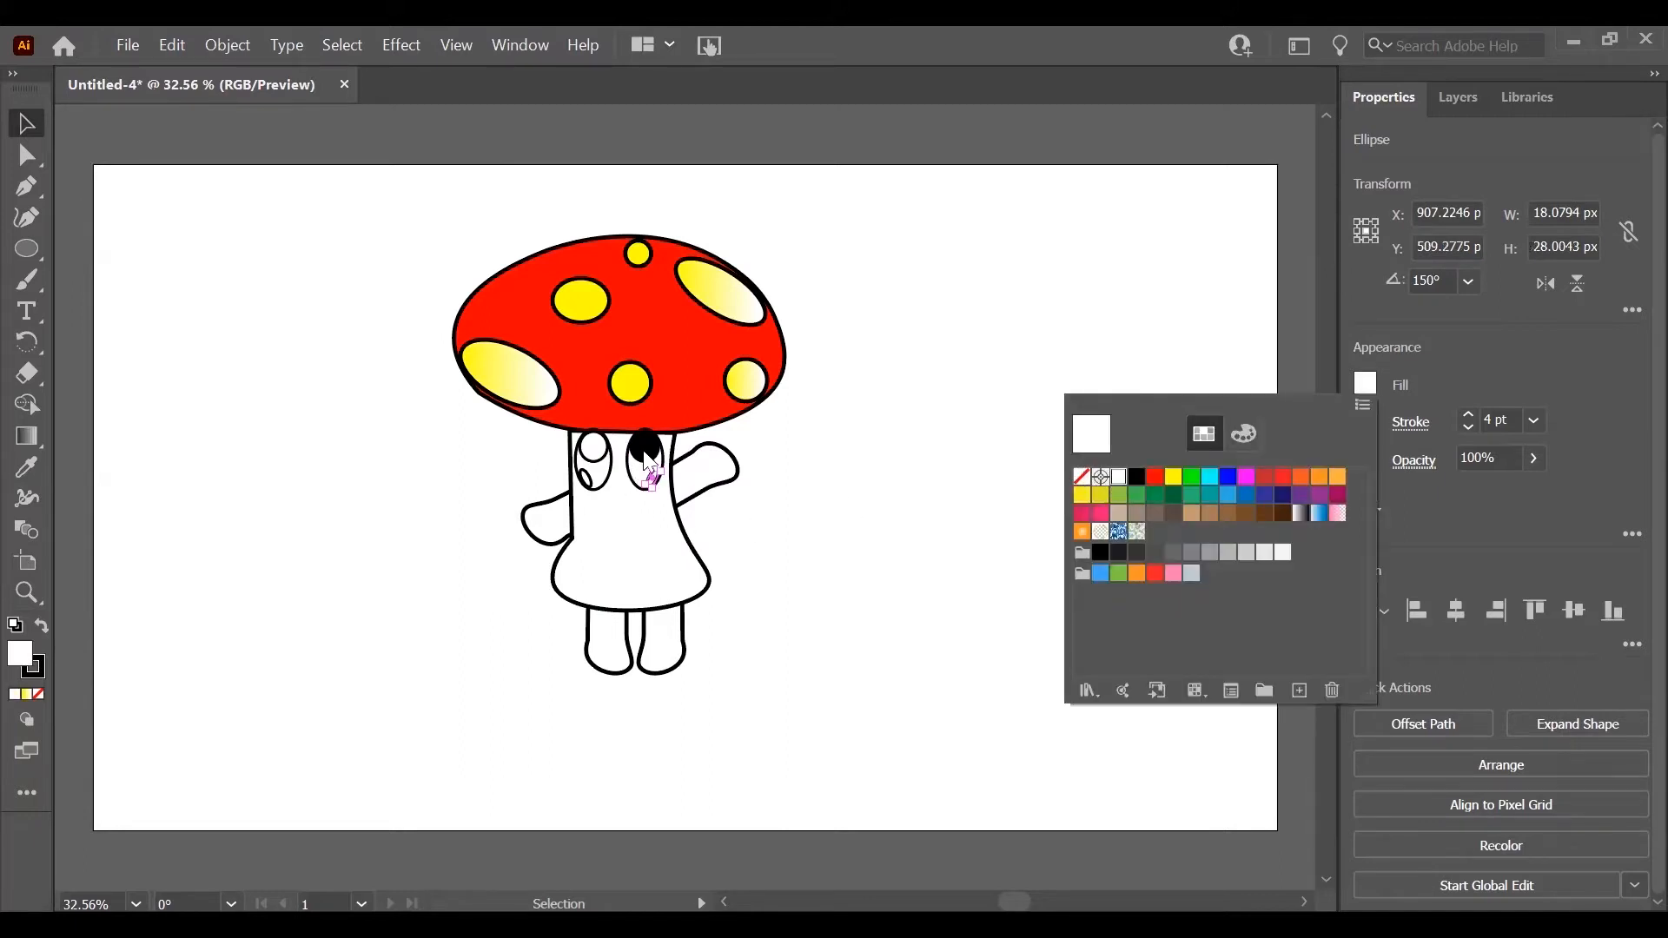
left_click(644, 447)
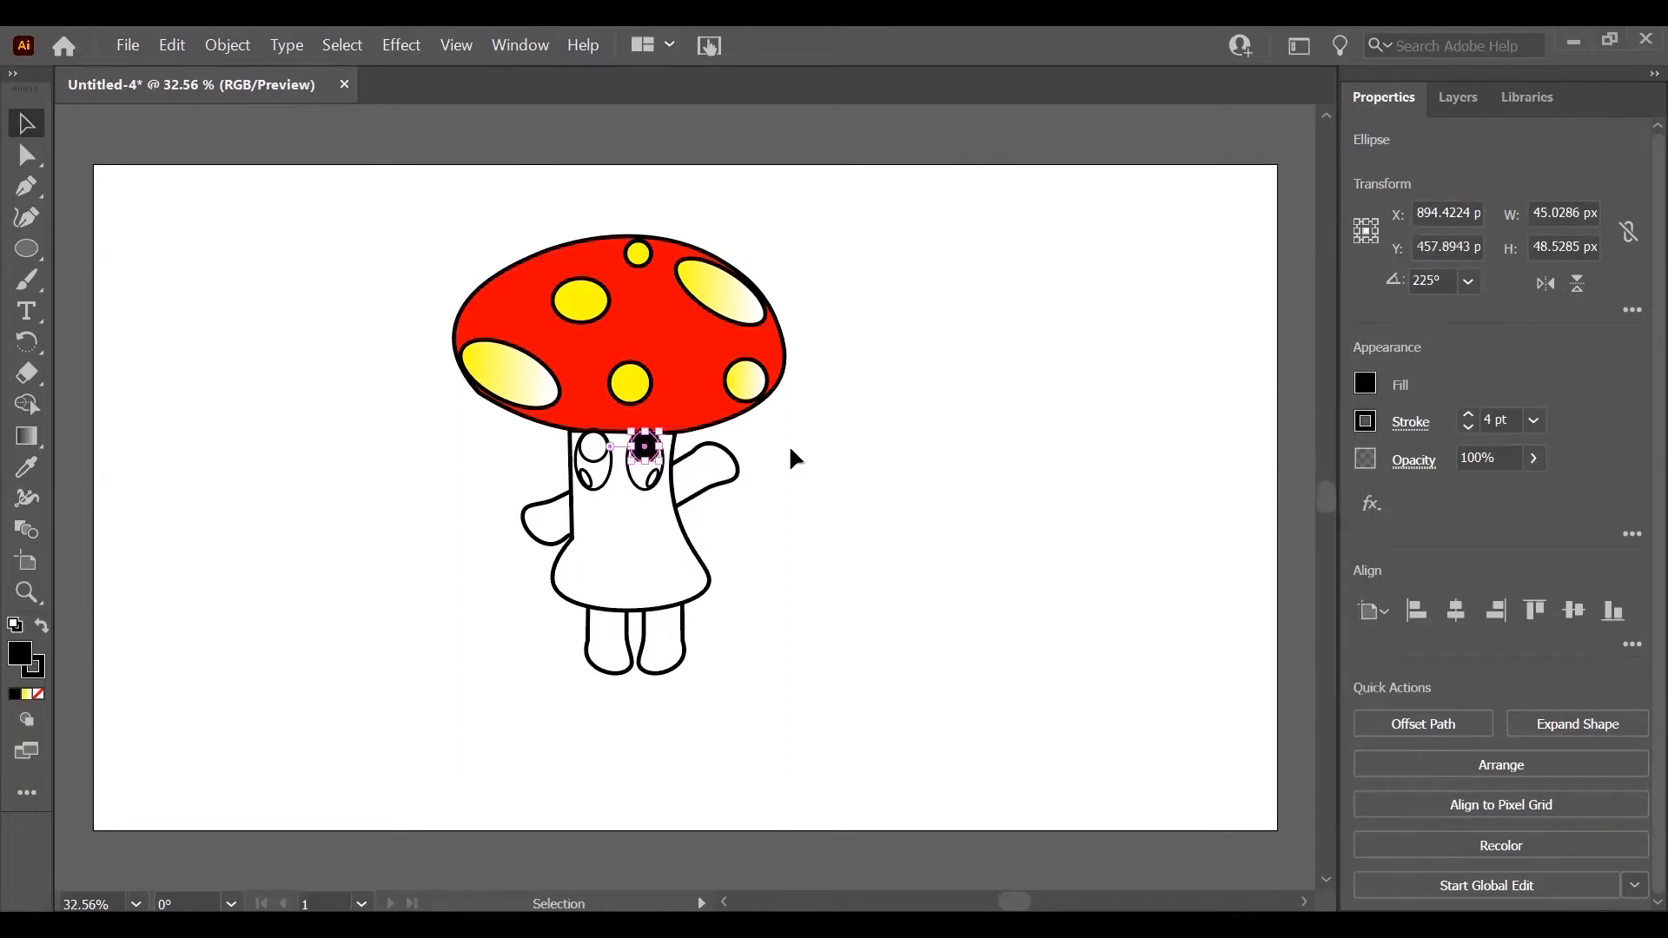
left_click(1363, 387)
left_click(1120, 477)
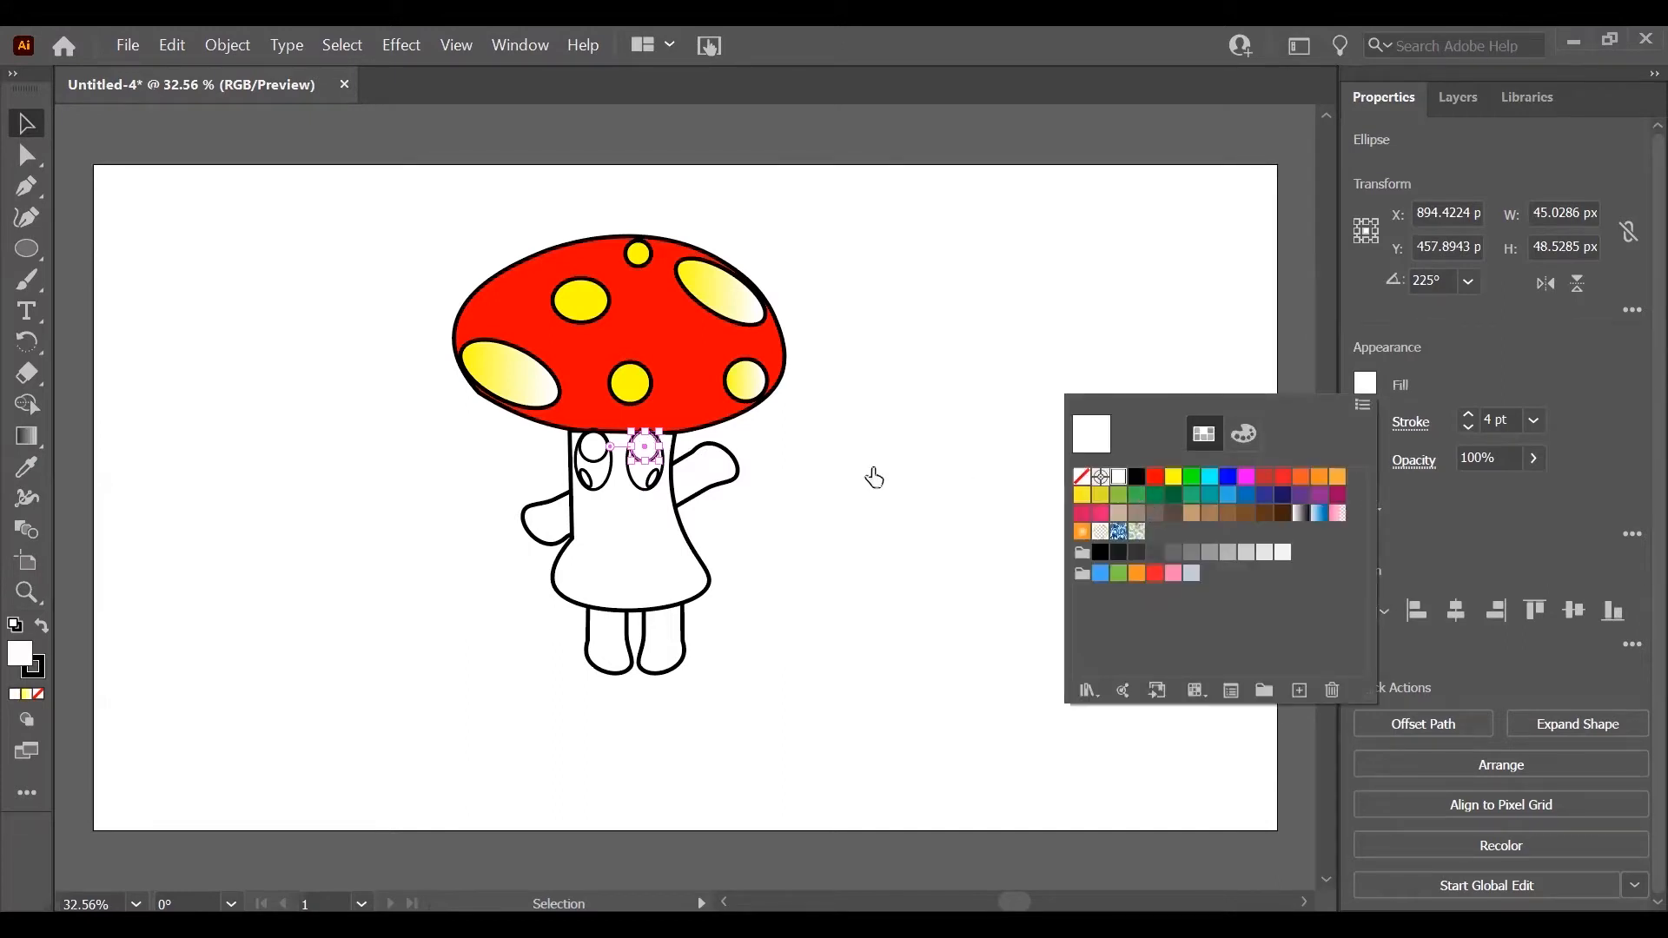
Step: Fill the outer ellipse of the right-hand eye with black
left_click(644, 474)
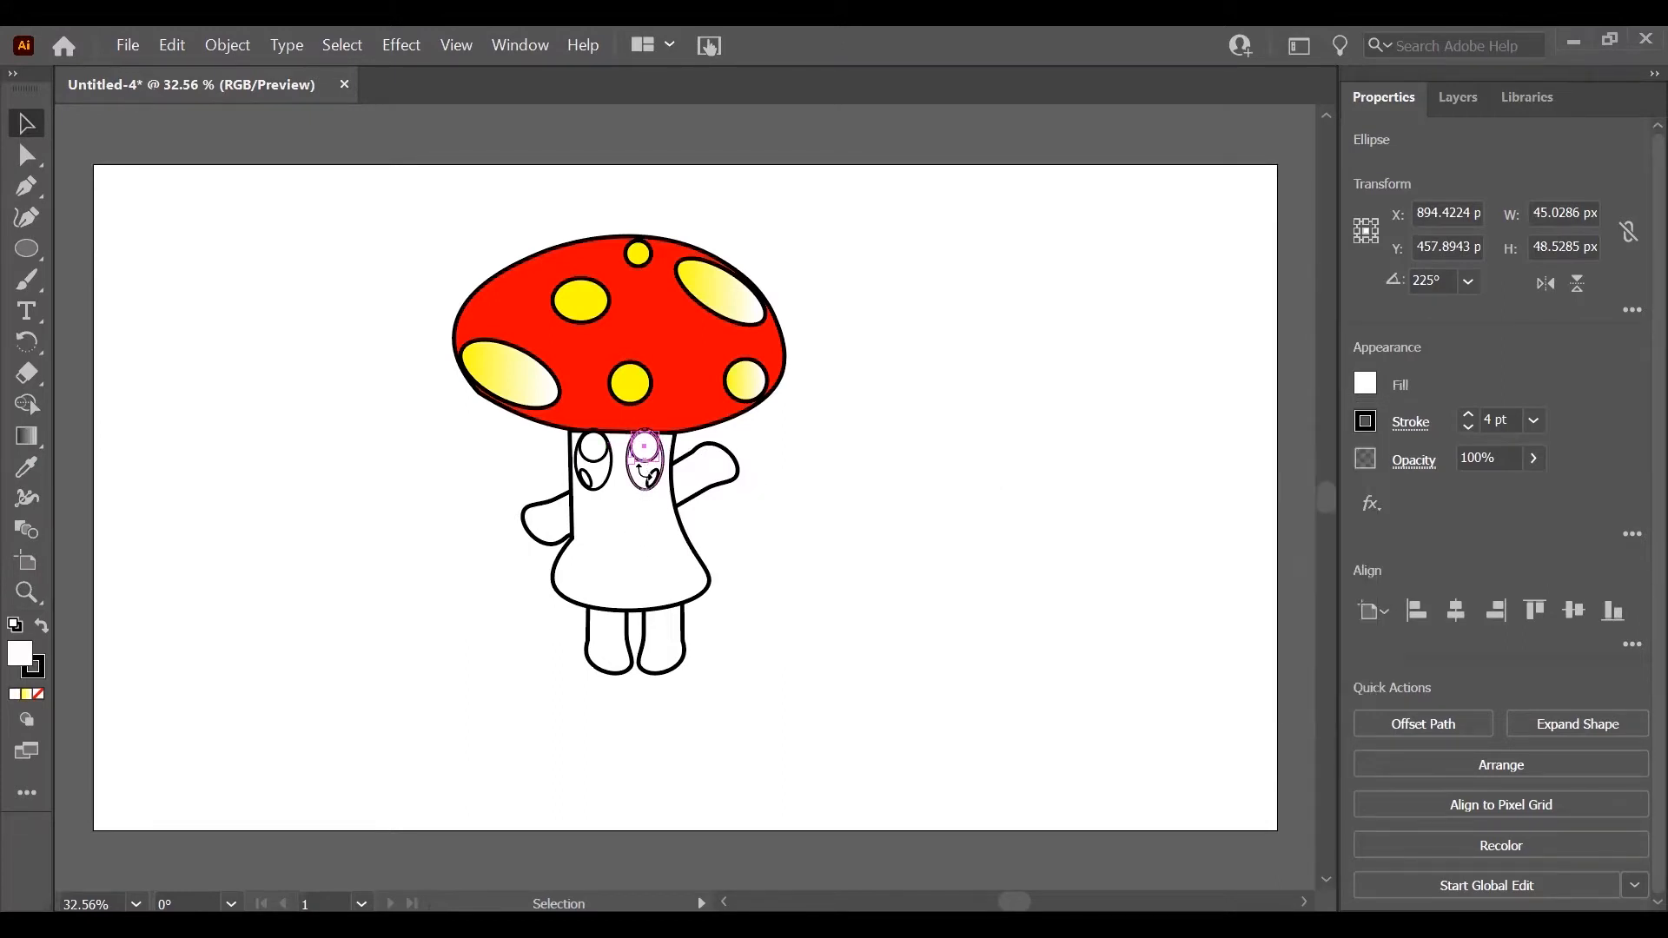
left_click(842, 498)
left_click(646, 470)
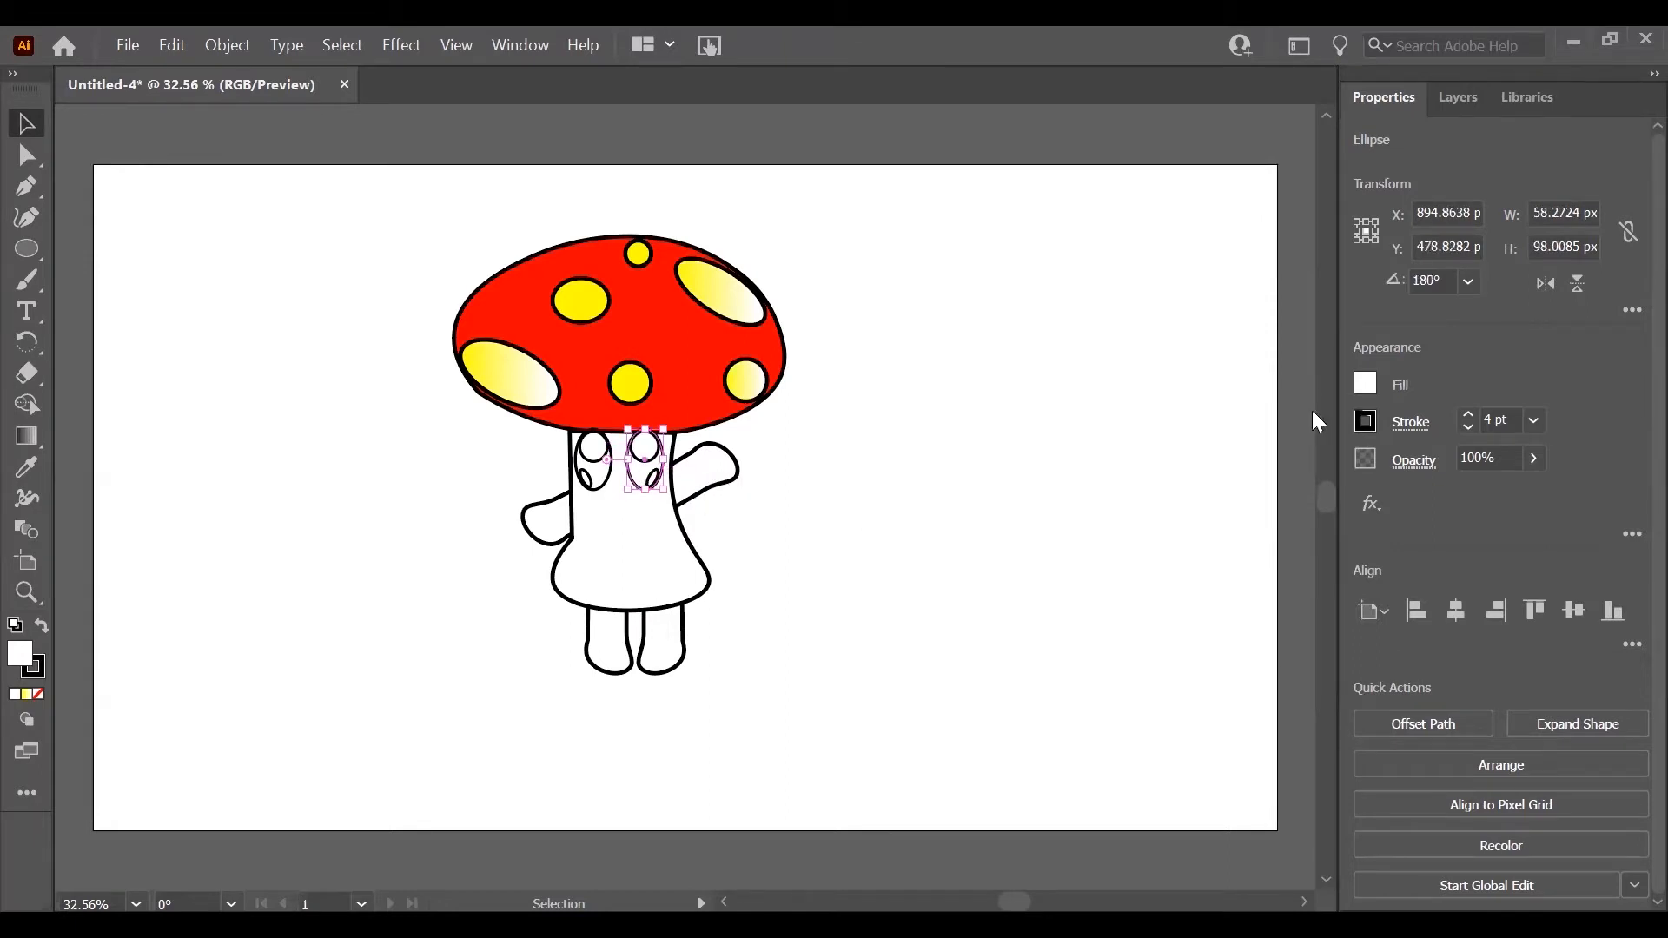
left_click(1365, 383)
left_click(1138, 477)
Step: Fill the outer ellipse of the left-hand eye with black, then deselect it
left_click(596, 469)
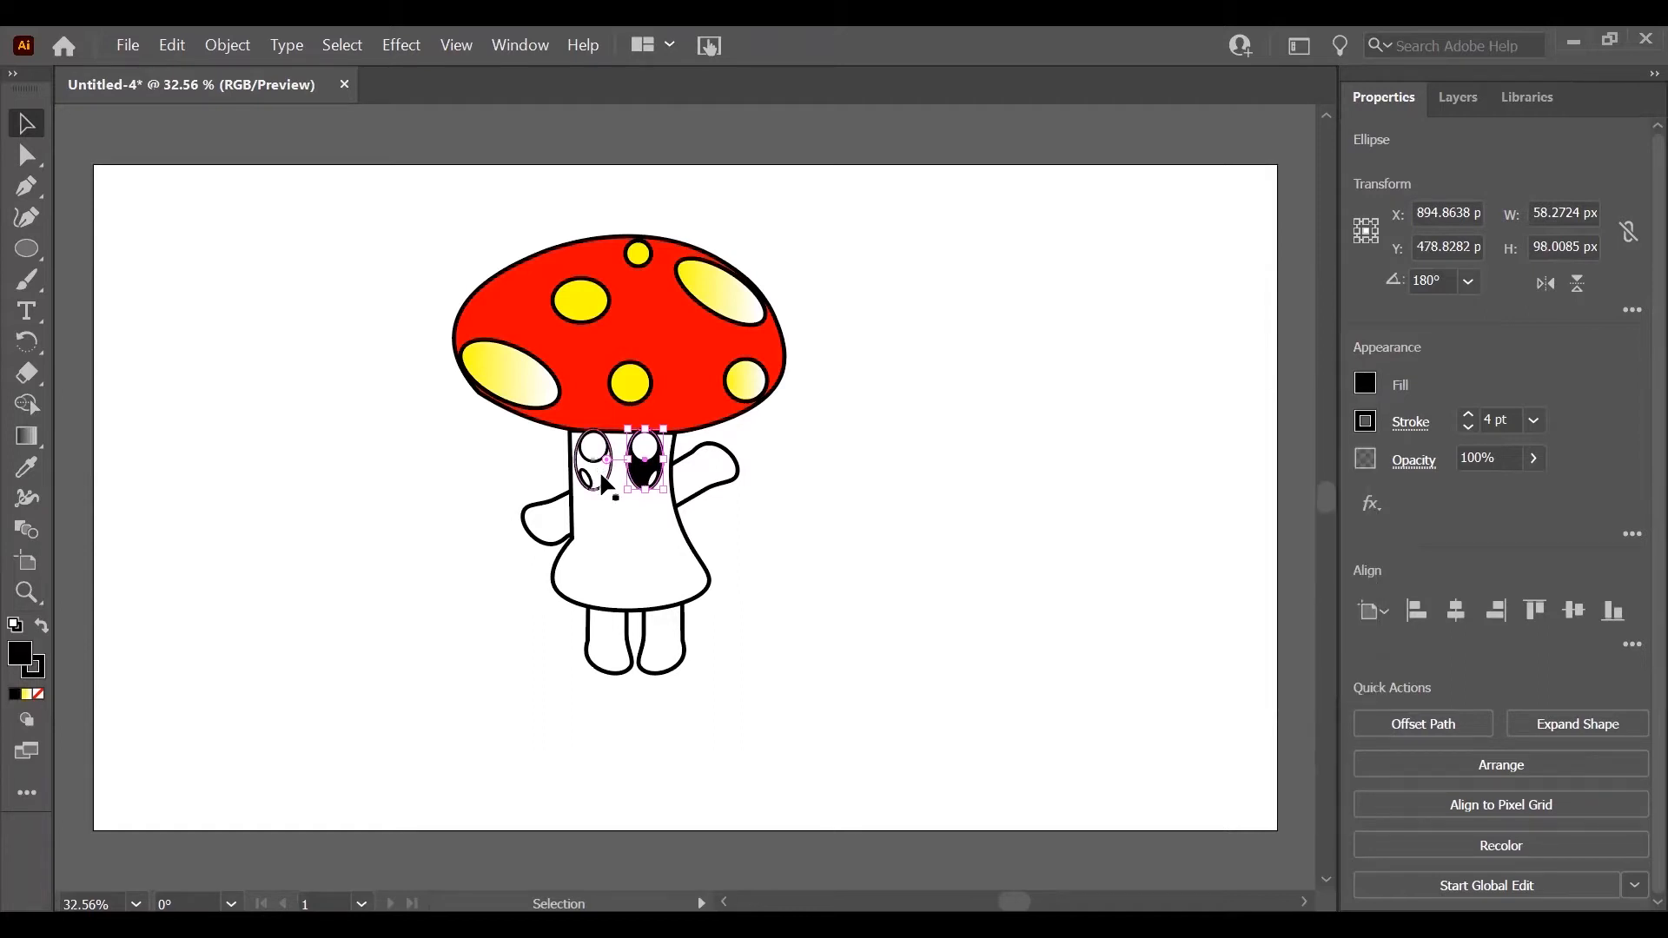
double_click(602, 476)
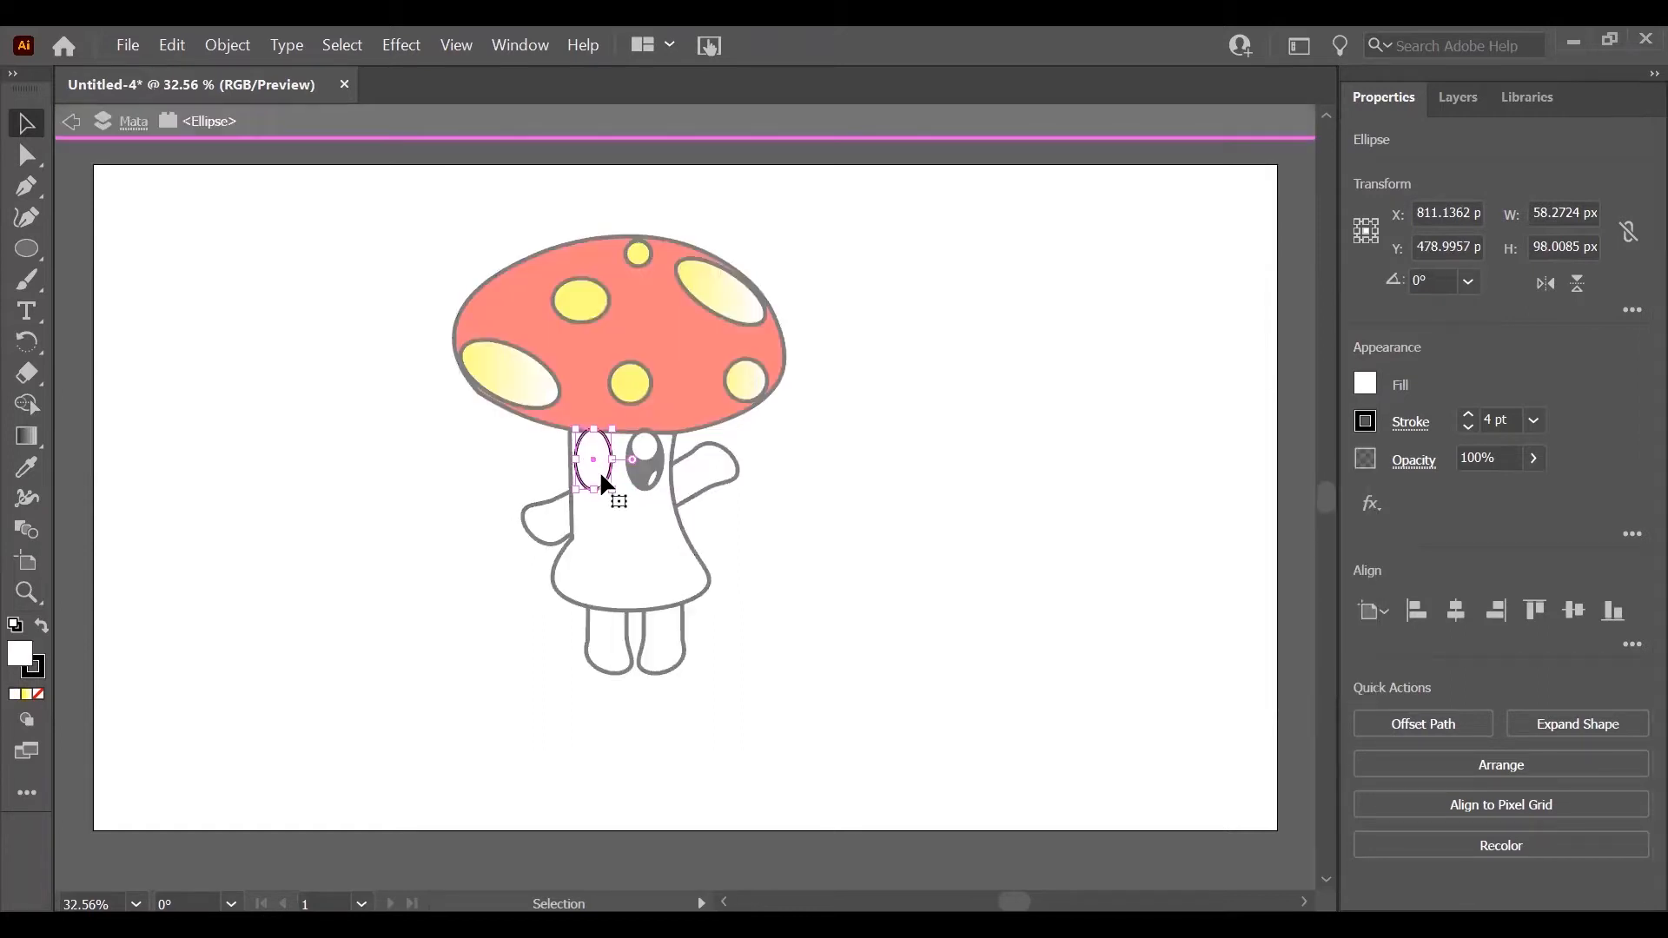
double_click(1046, 482)
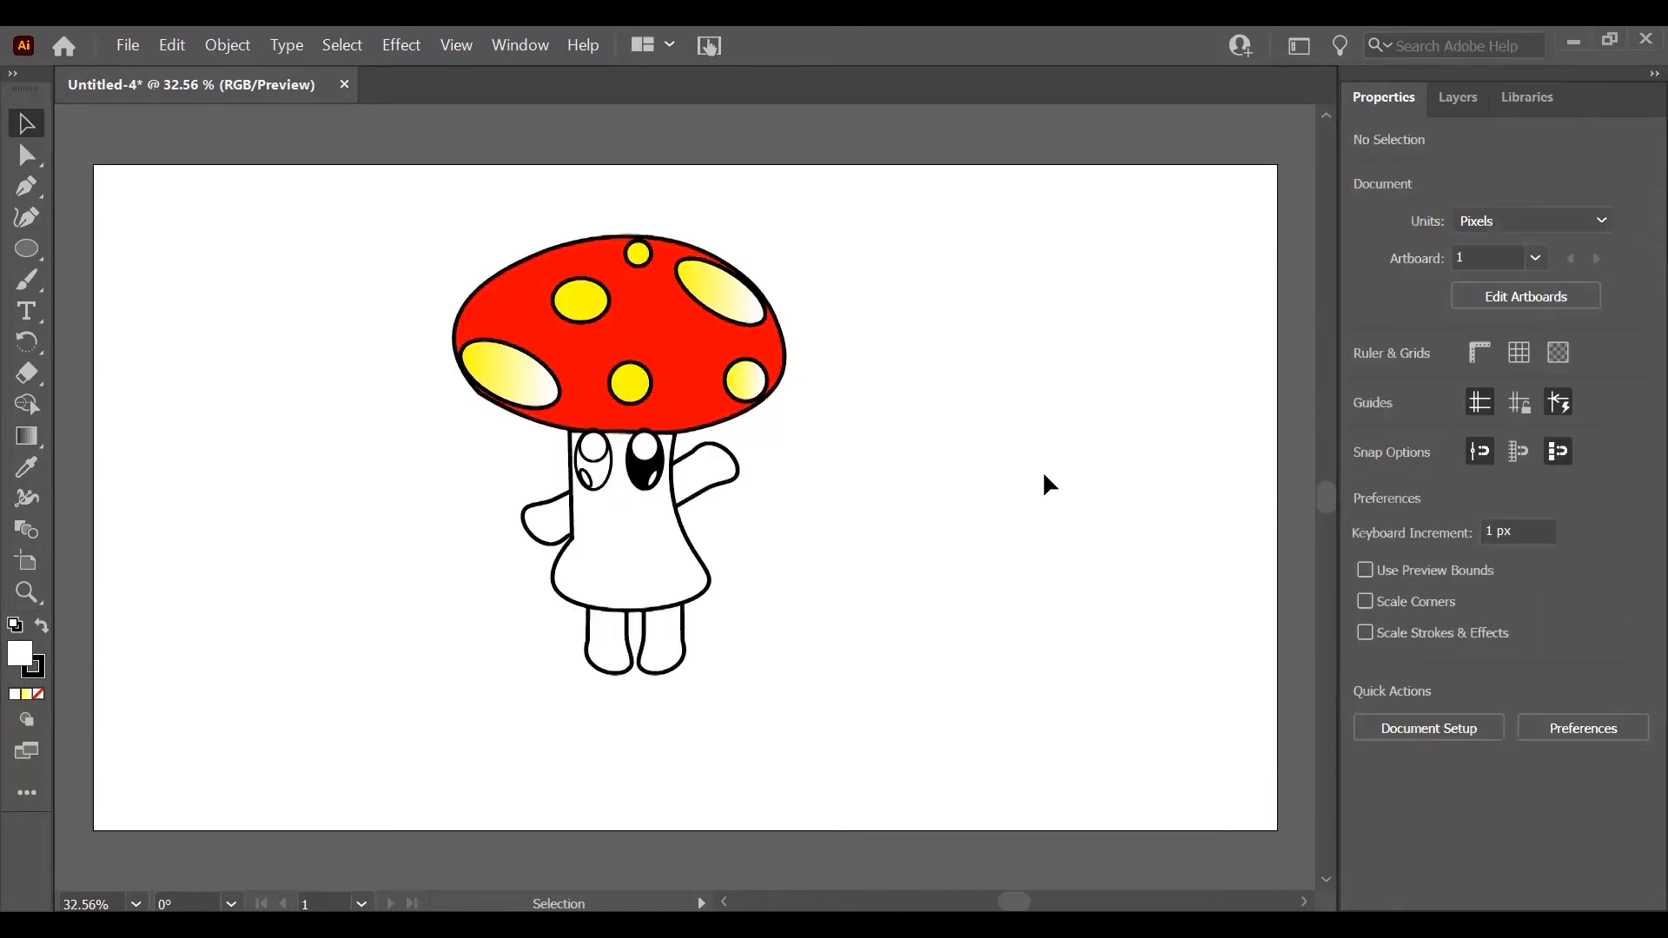
left_click(603, 467)
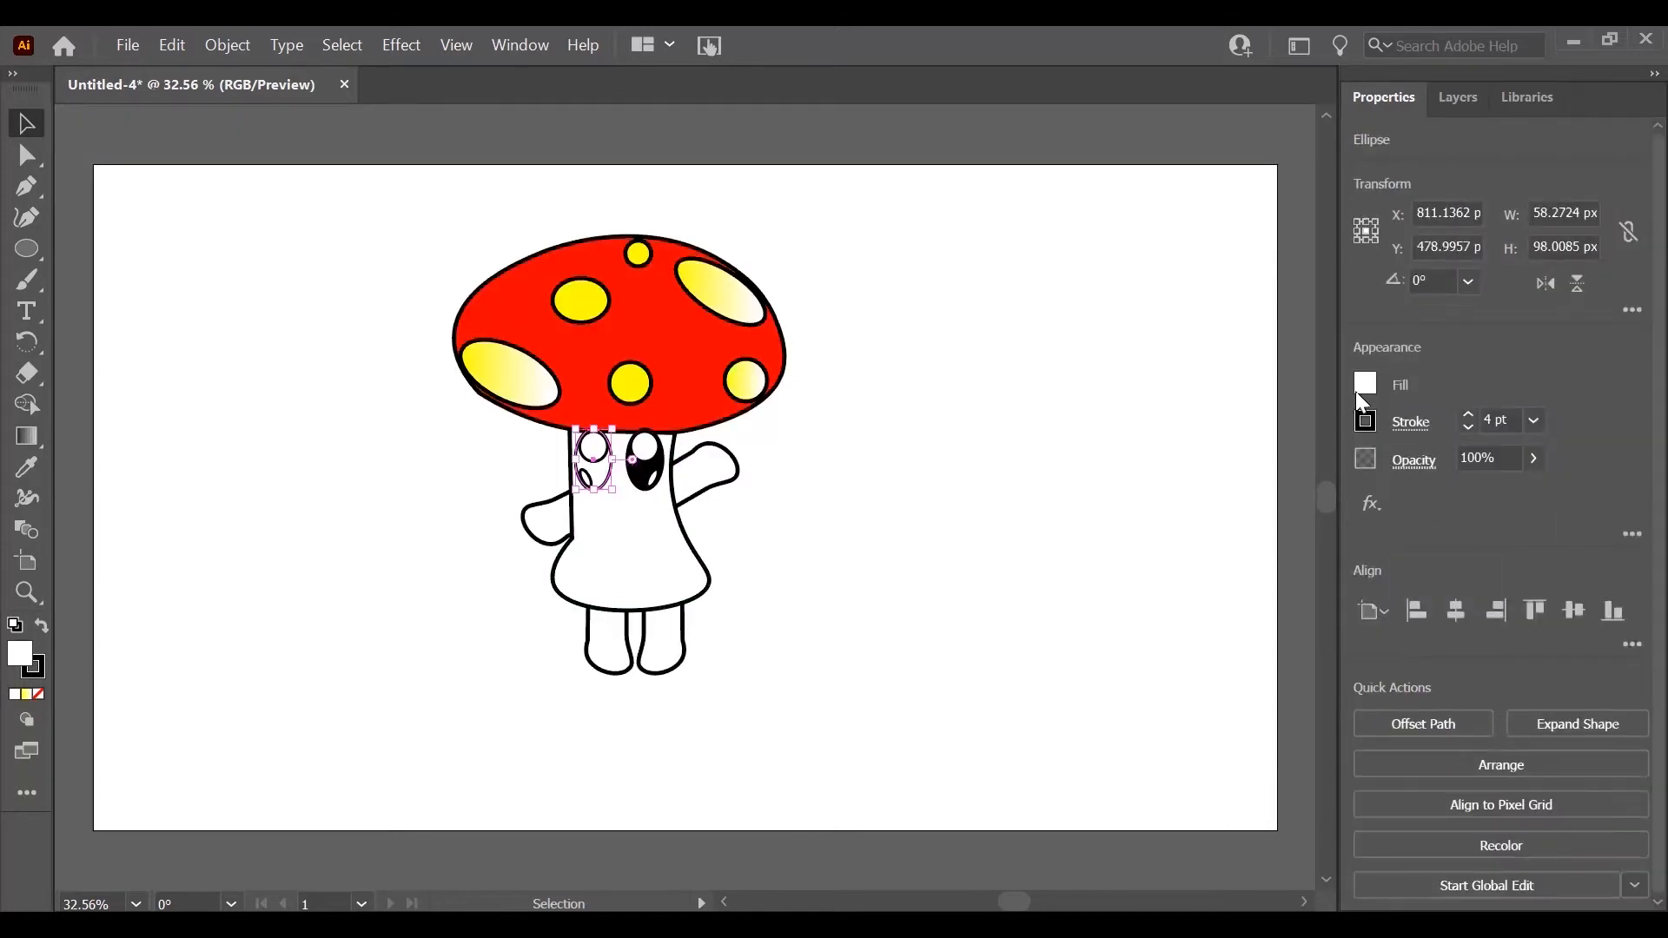
left_click(1371, 384)
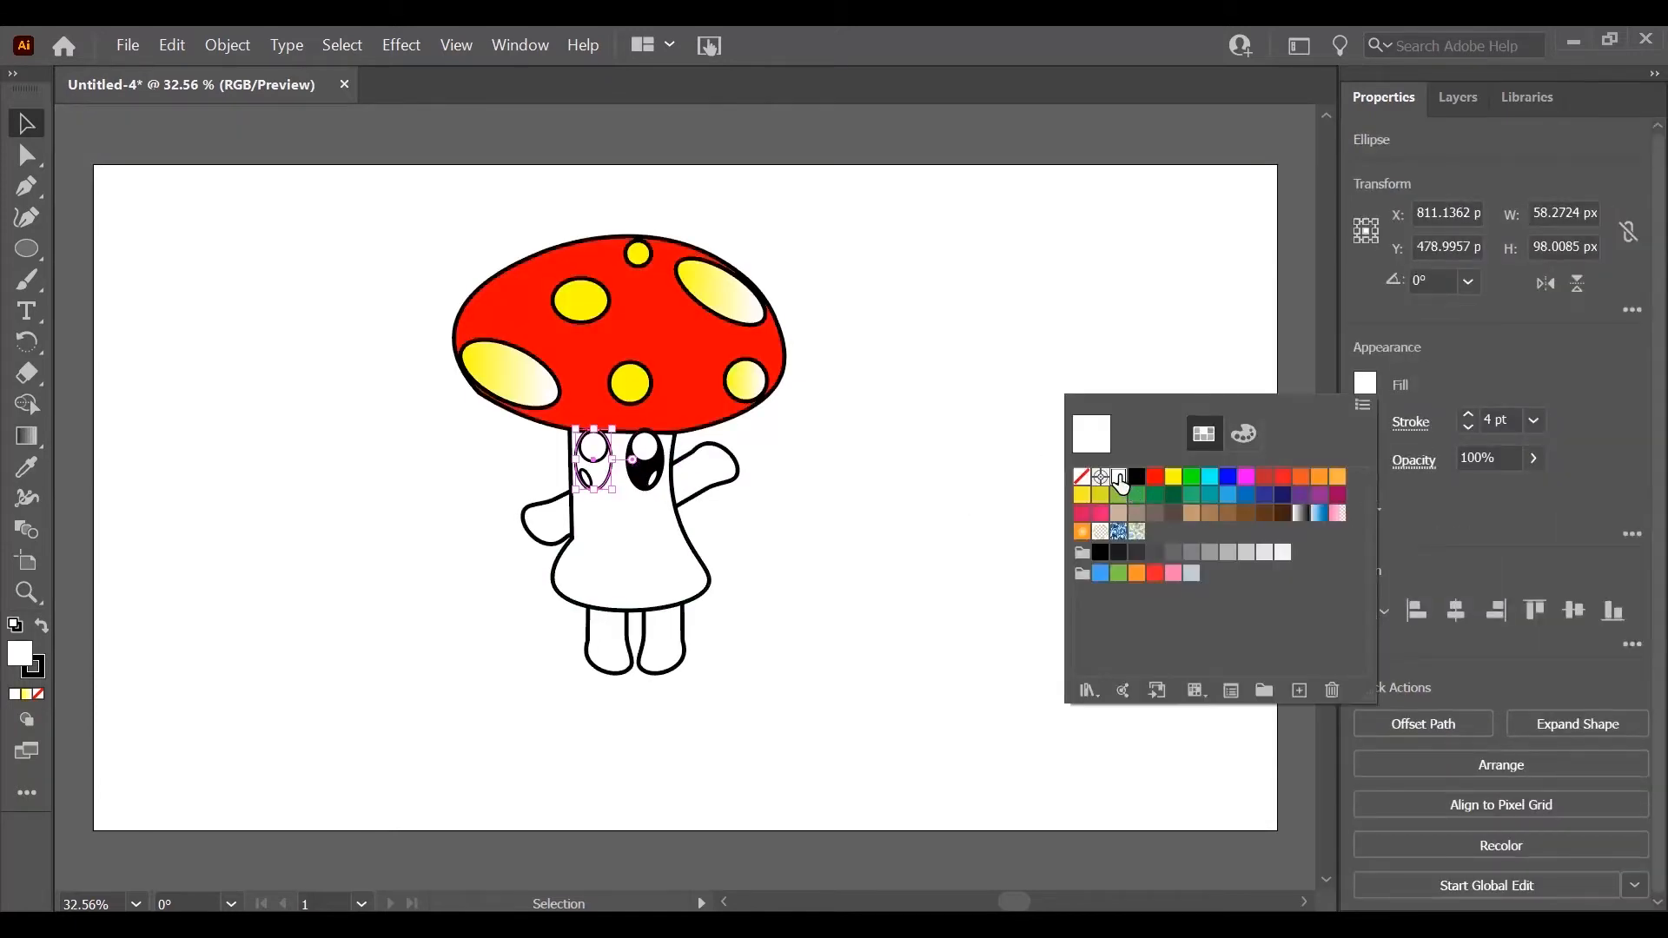
left_click(1138, 479)
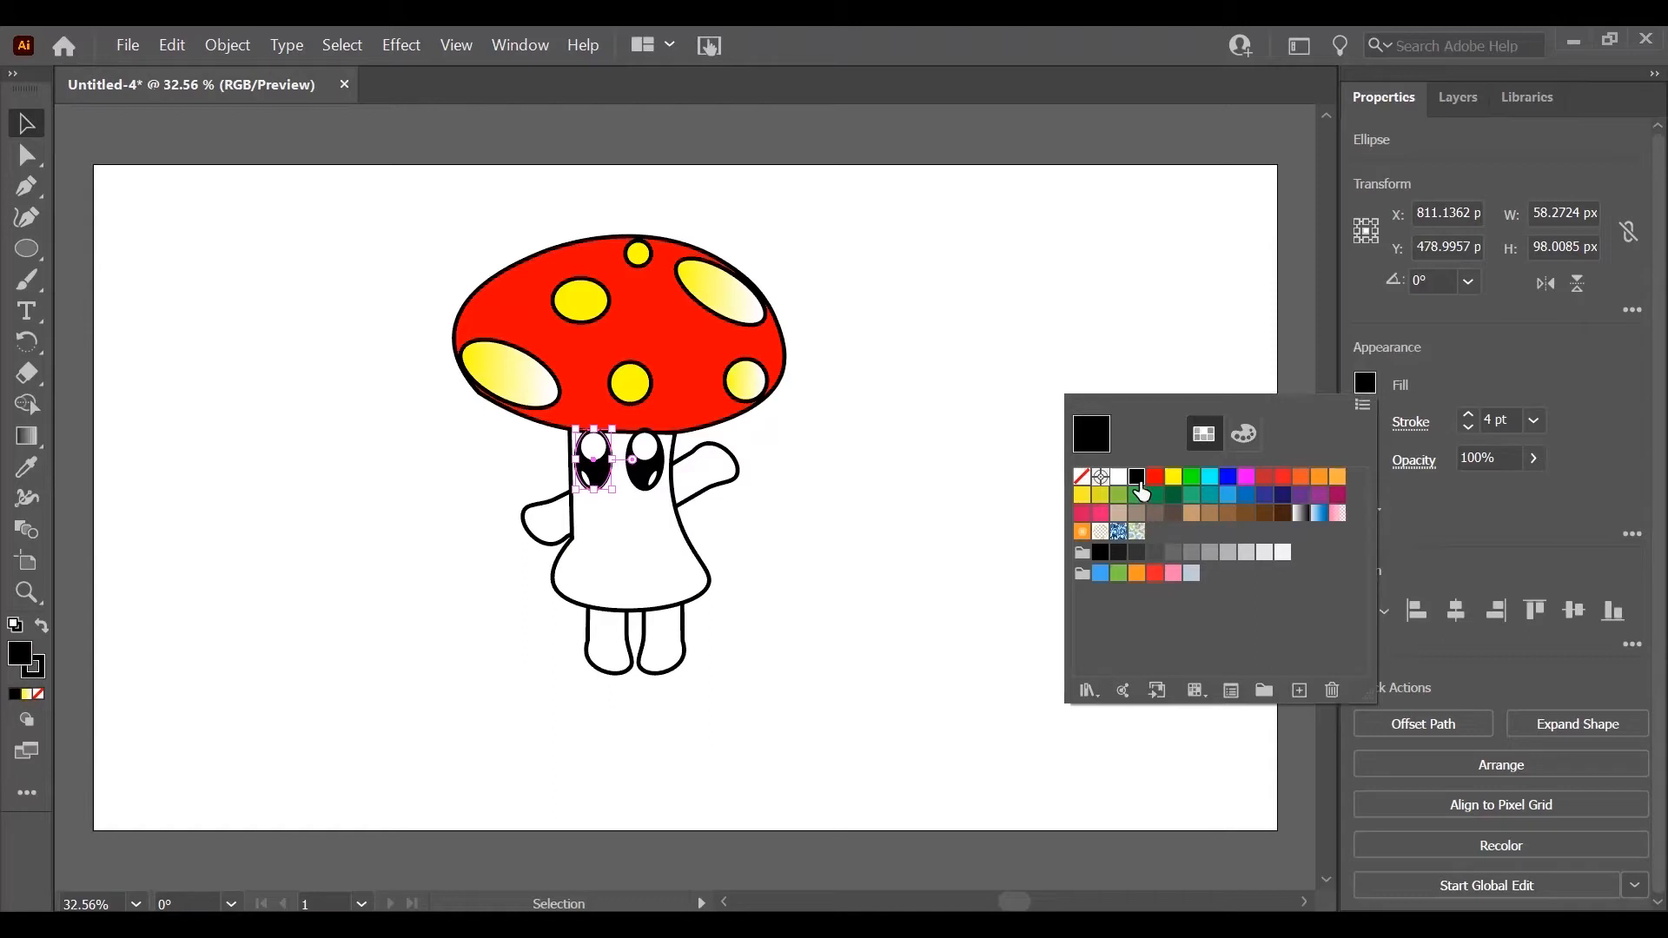
left_click(876, 448)
Step: Fill the mushroom's body with tan R=198 G=156 B=109, trying the paler R=199 G=178 B=153 in between
left_click(696, 547)
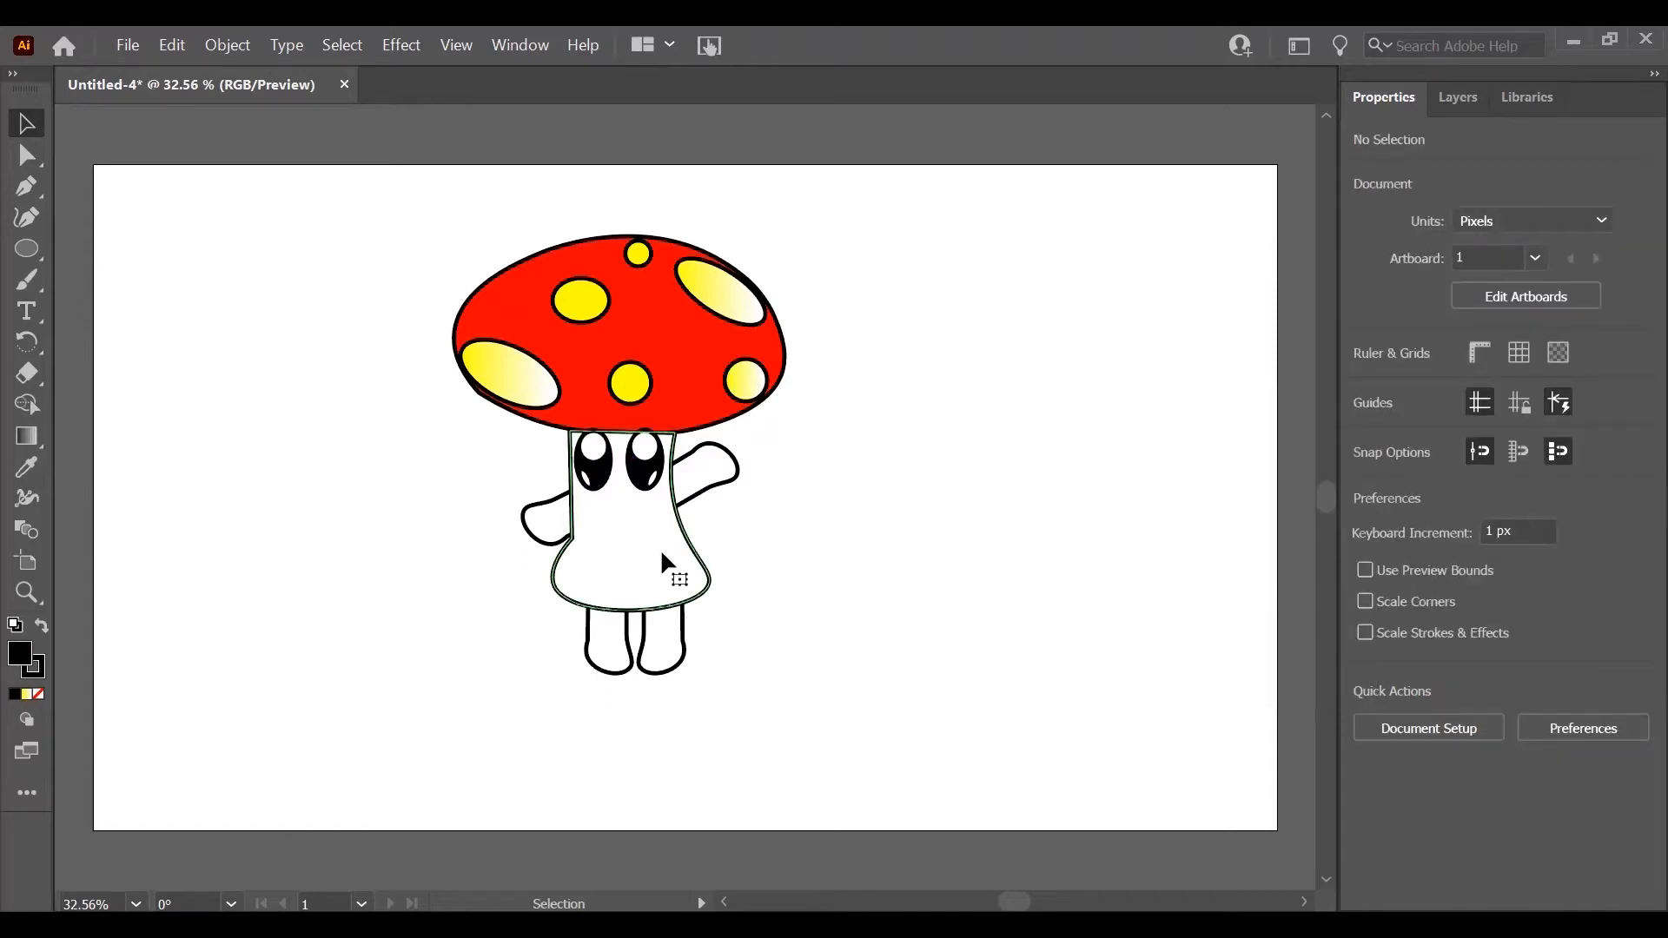
left_click(1366, 386)
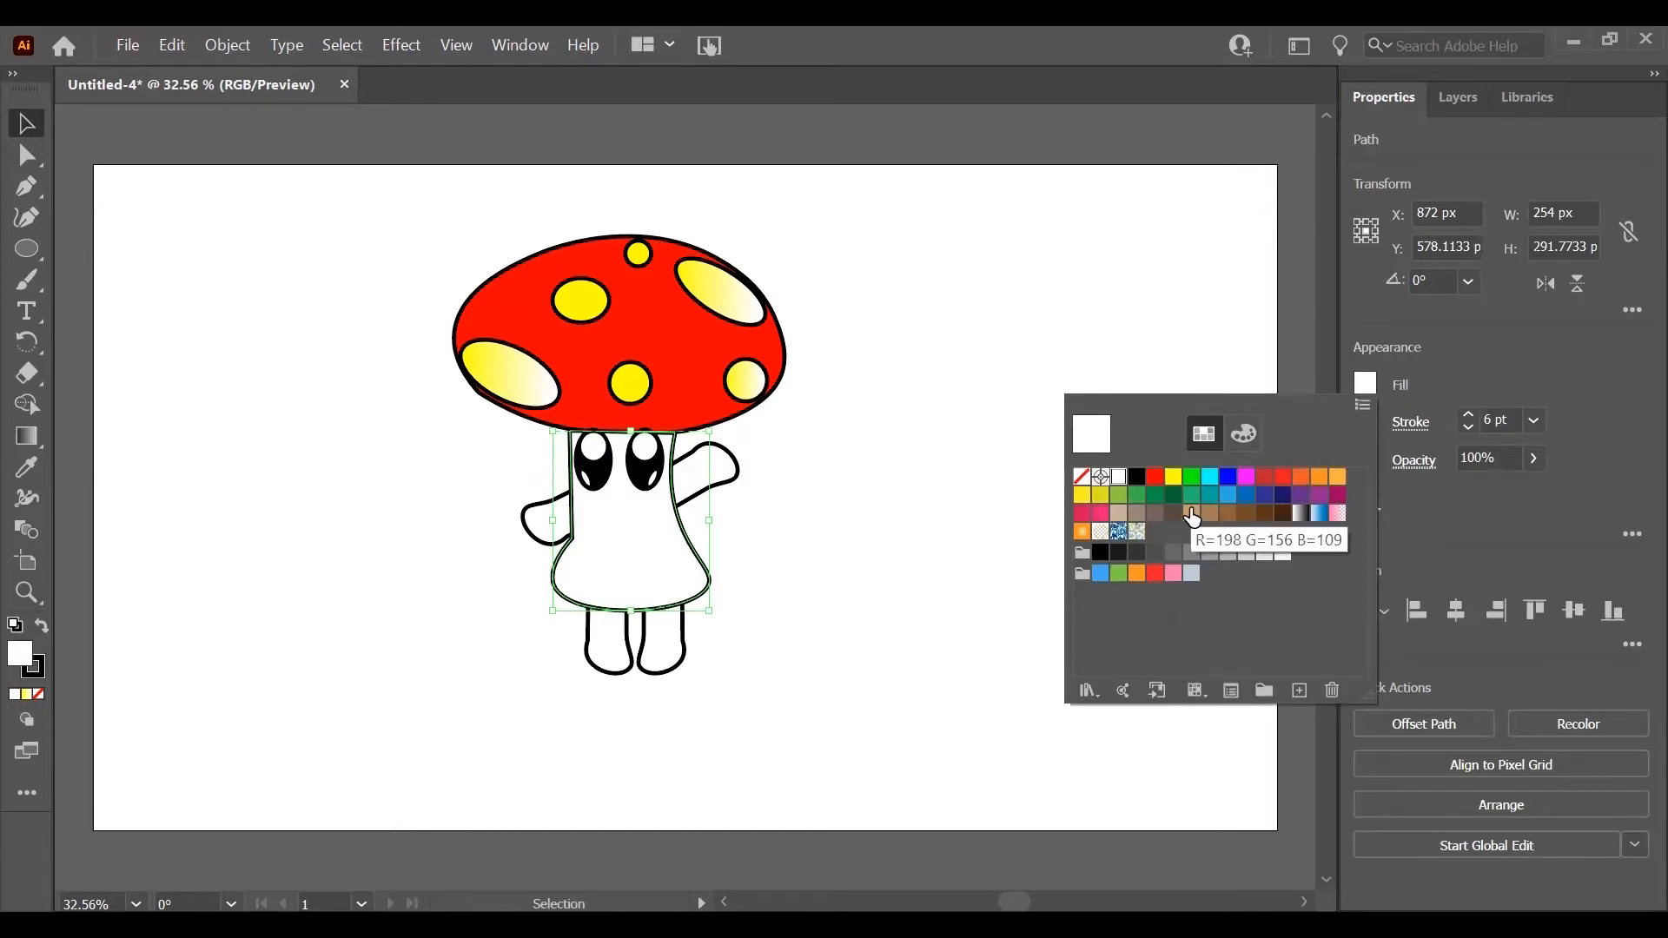
left_click(1191, 513)
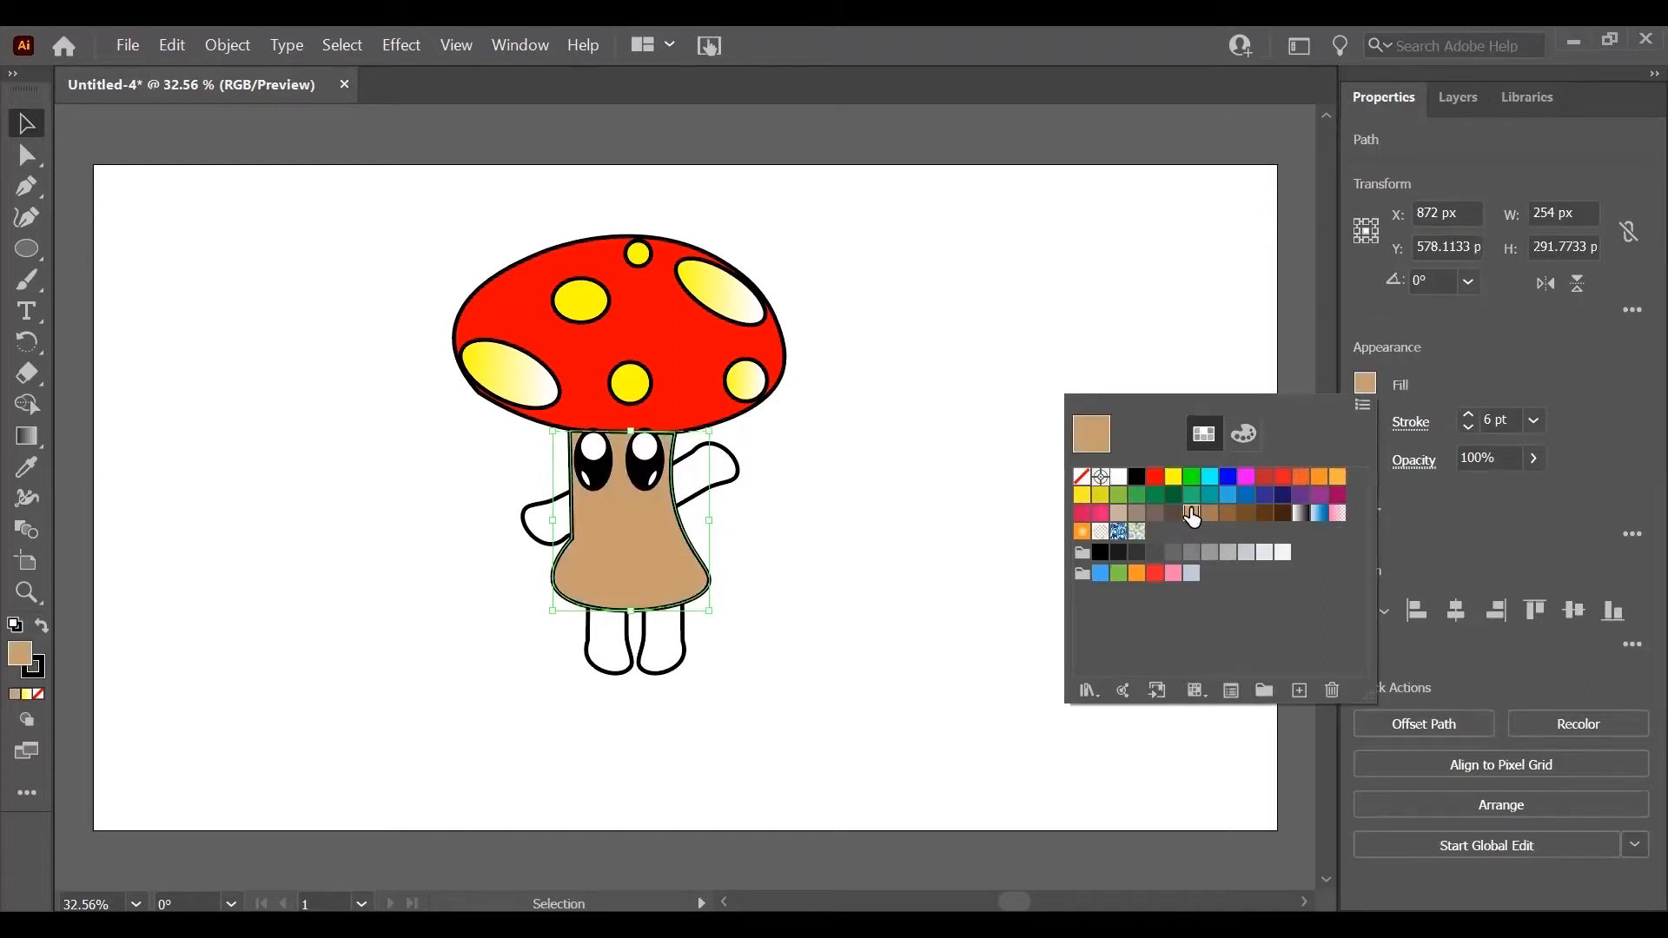
left_click(1118, 513)
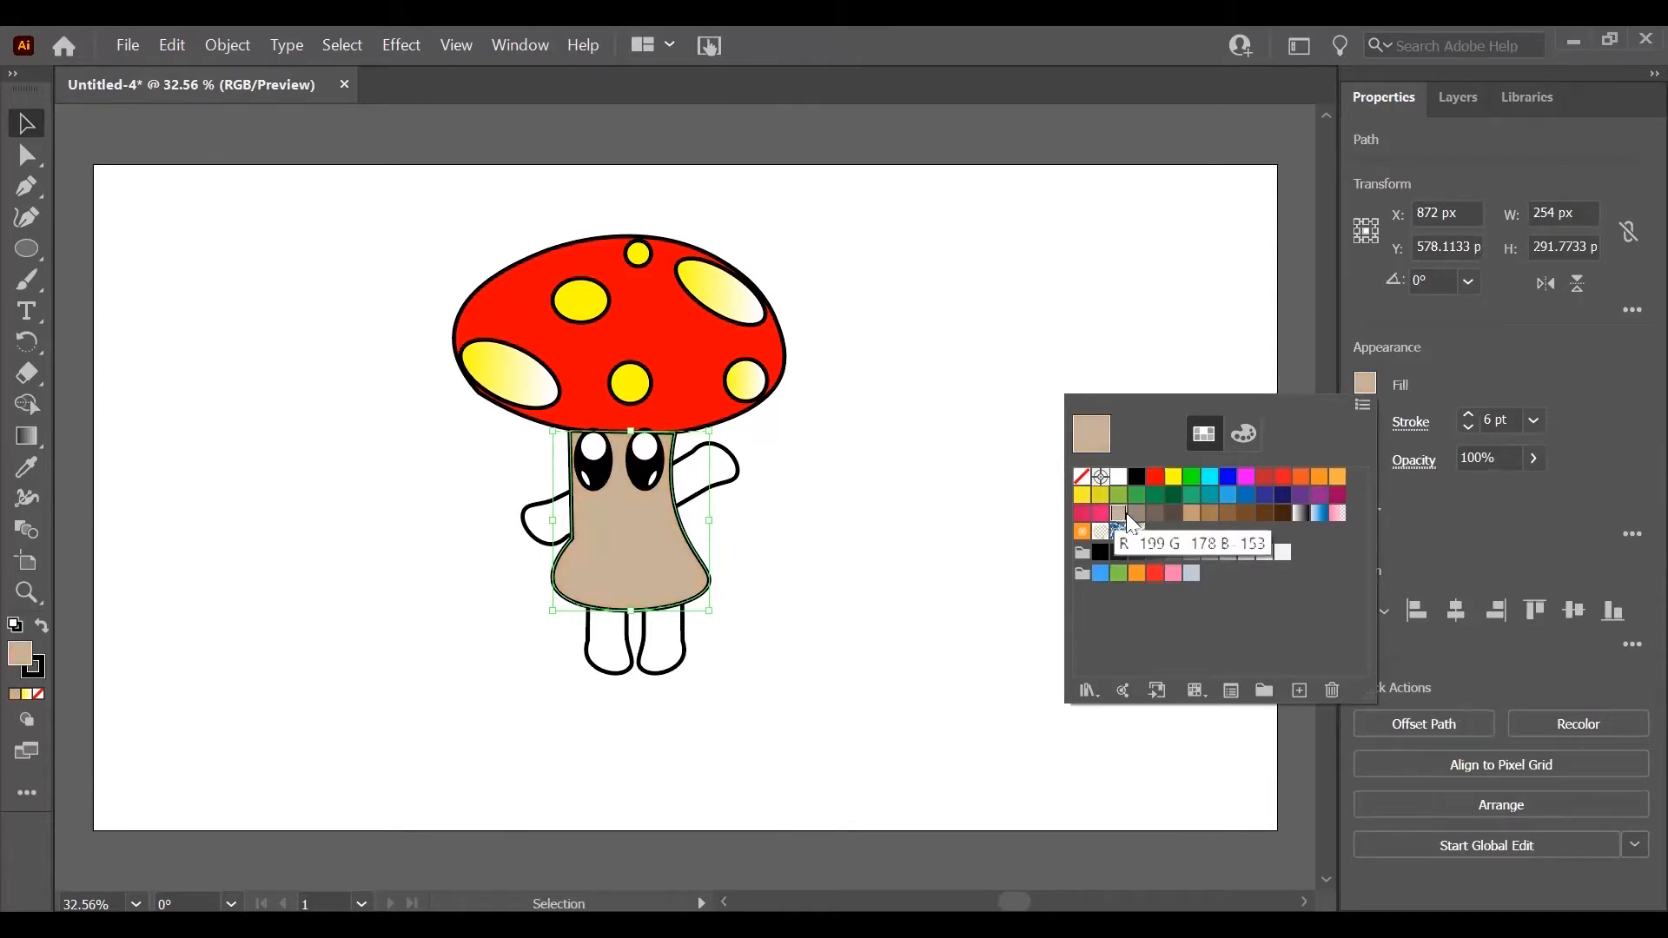
left_click(1192, 516)
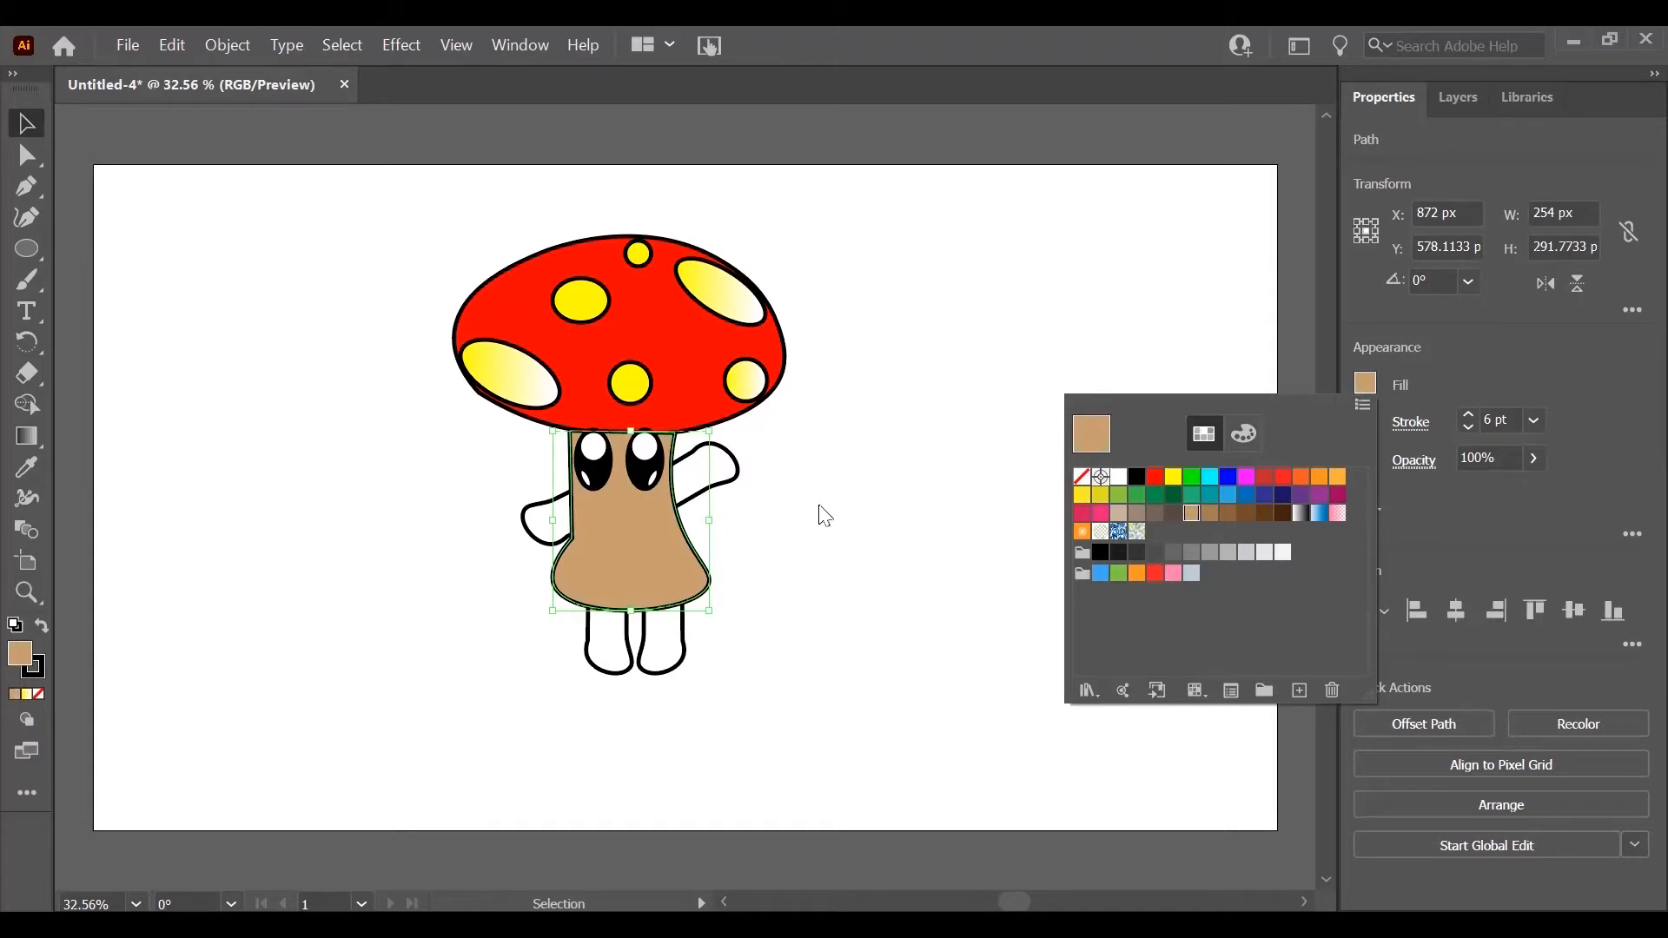
Step: Fill the raised right-hand arm and the lowered left-hand arm with the same tan as the body
left_click(722, 456)
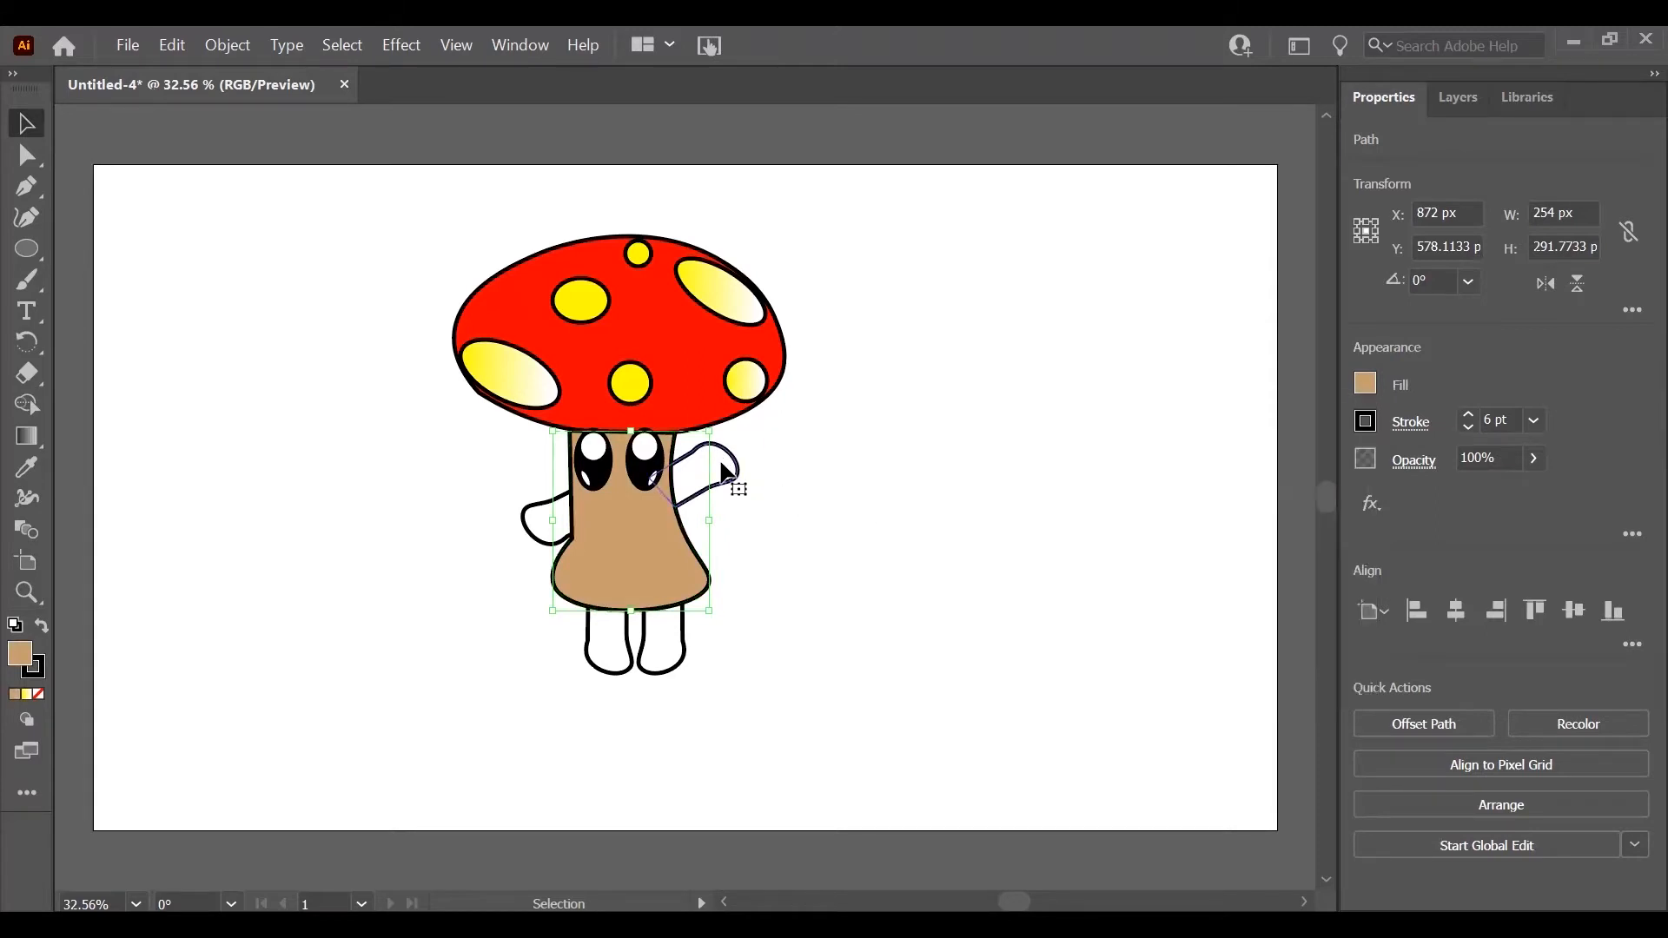
left_click(732, 473)
left_click(1369, 393)
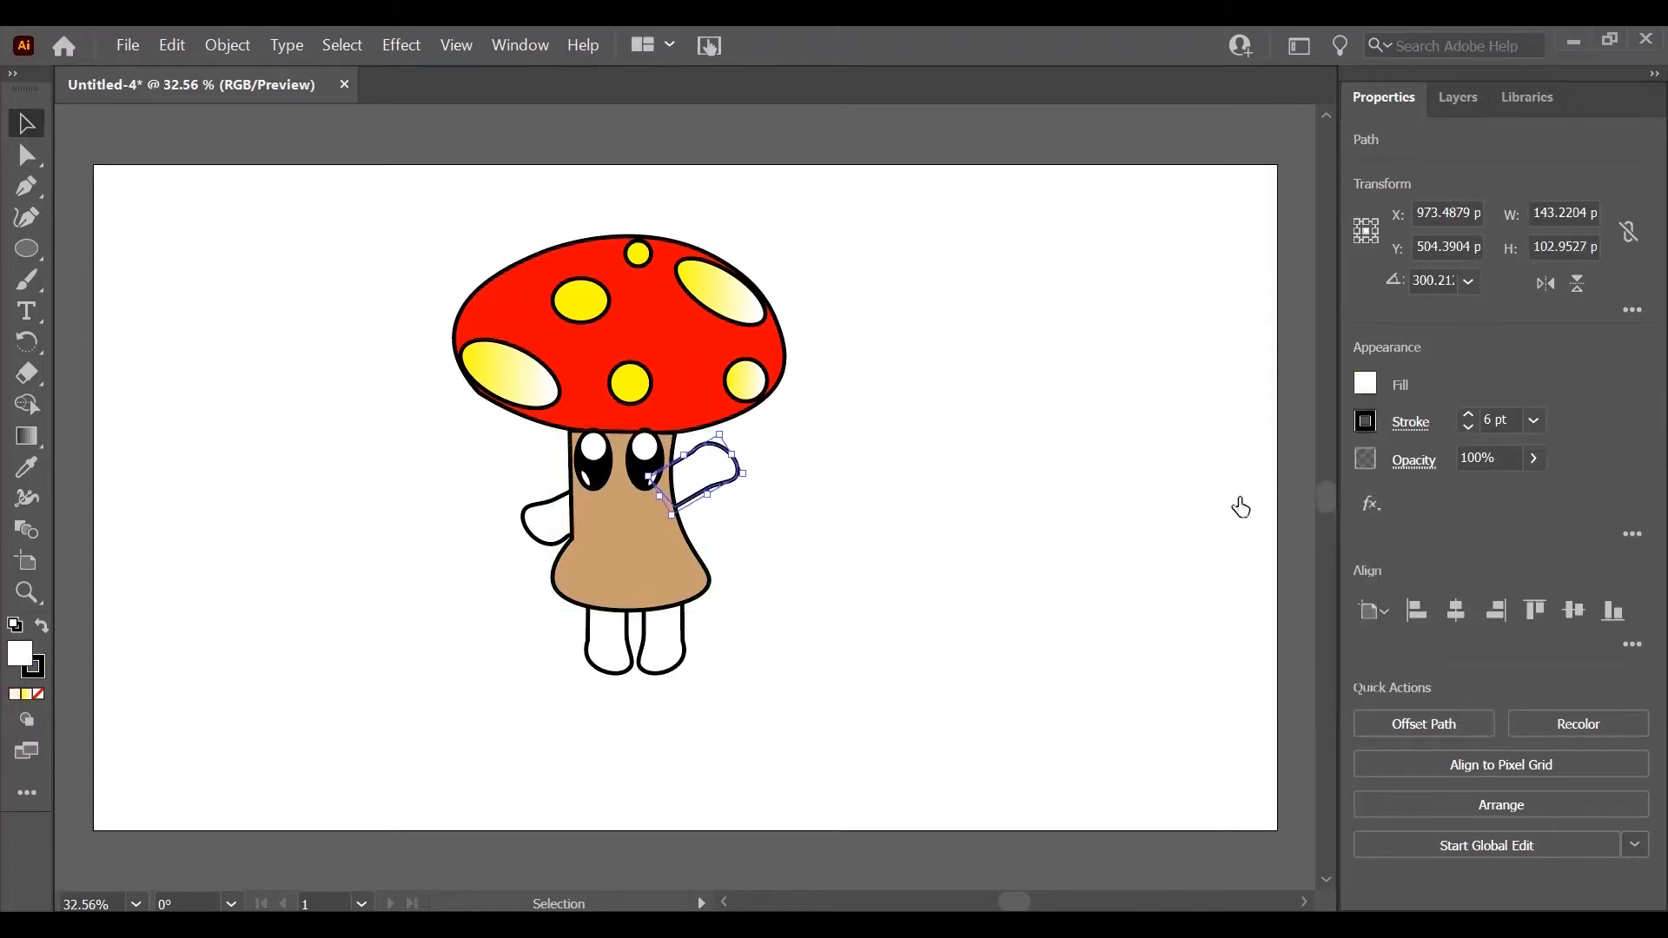
left_click(1192, 513)
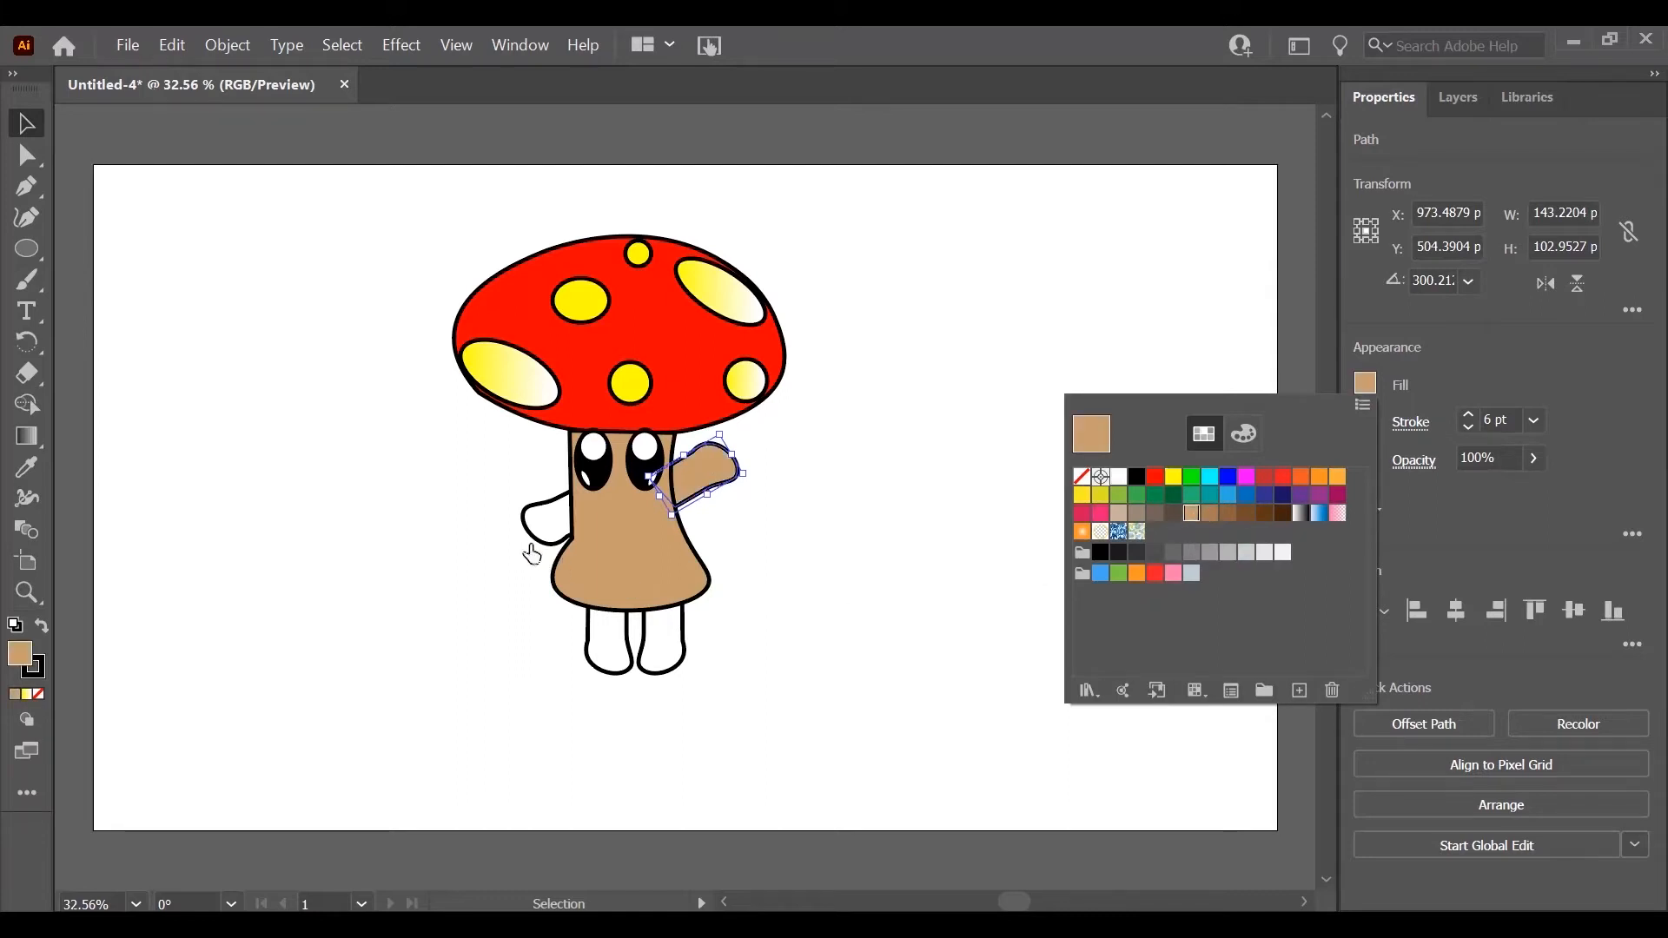
left_click(530, 546)
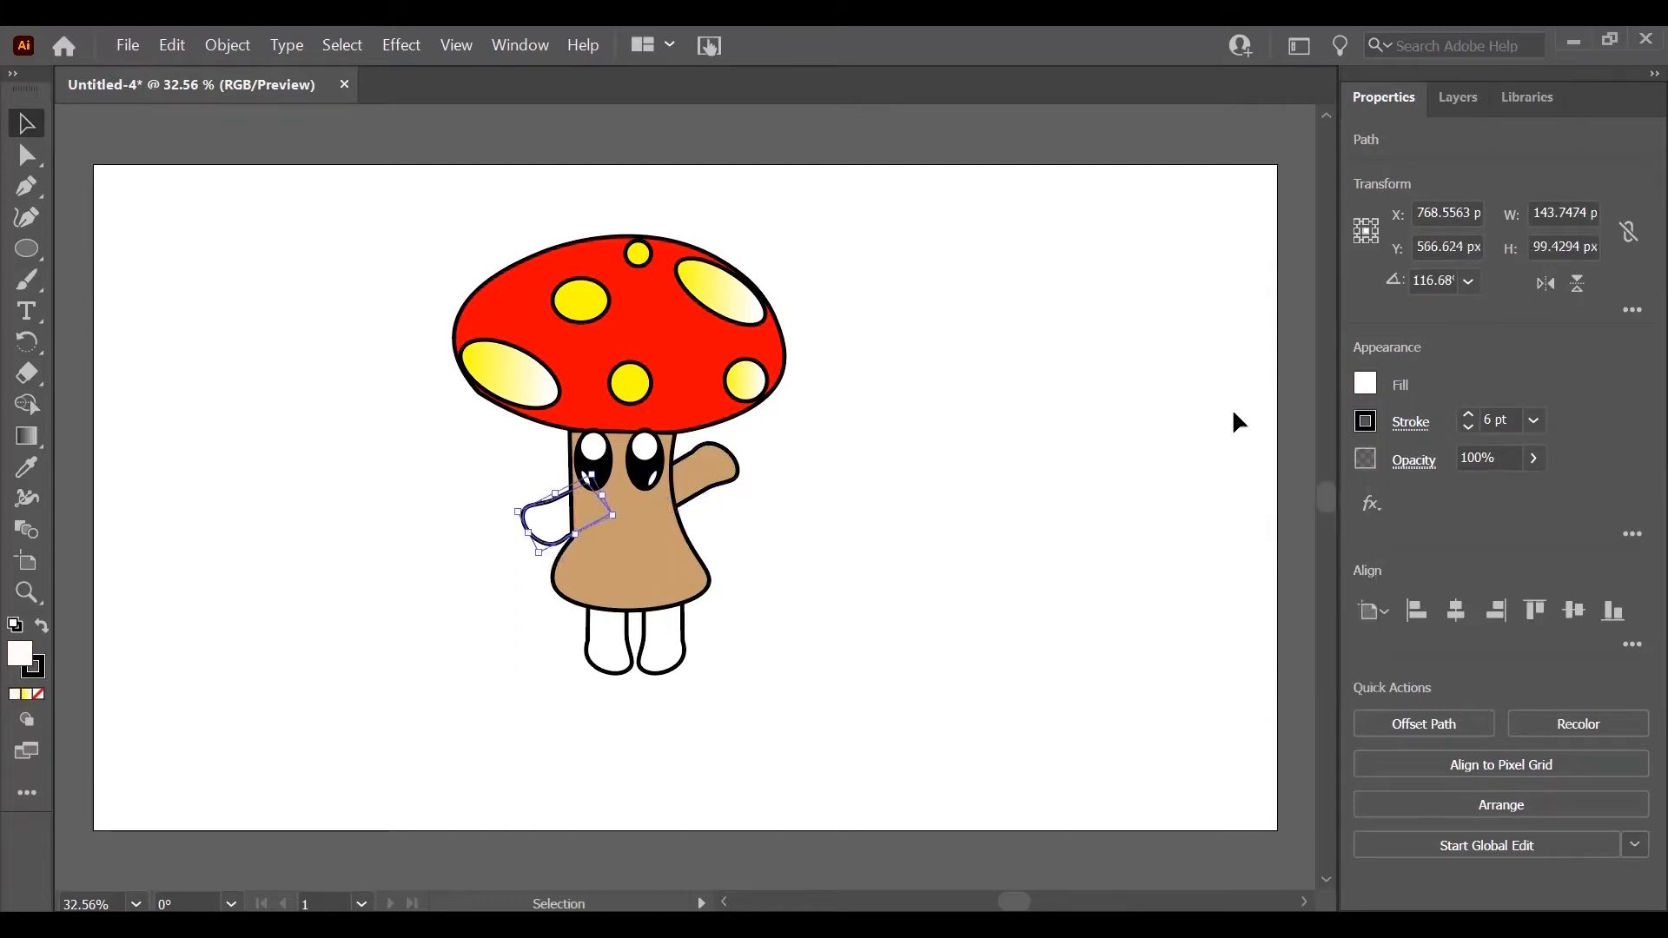
left_click(1366, 385)
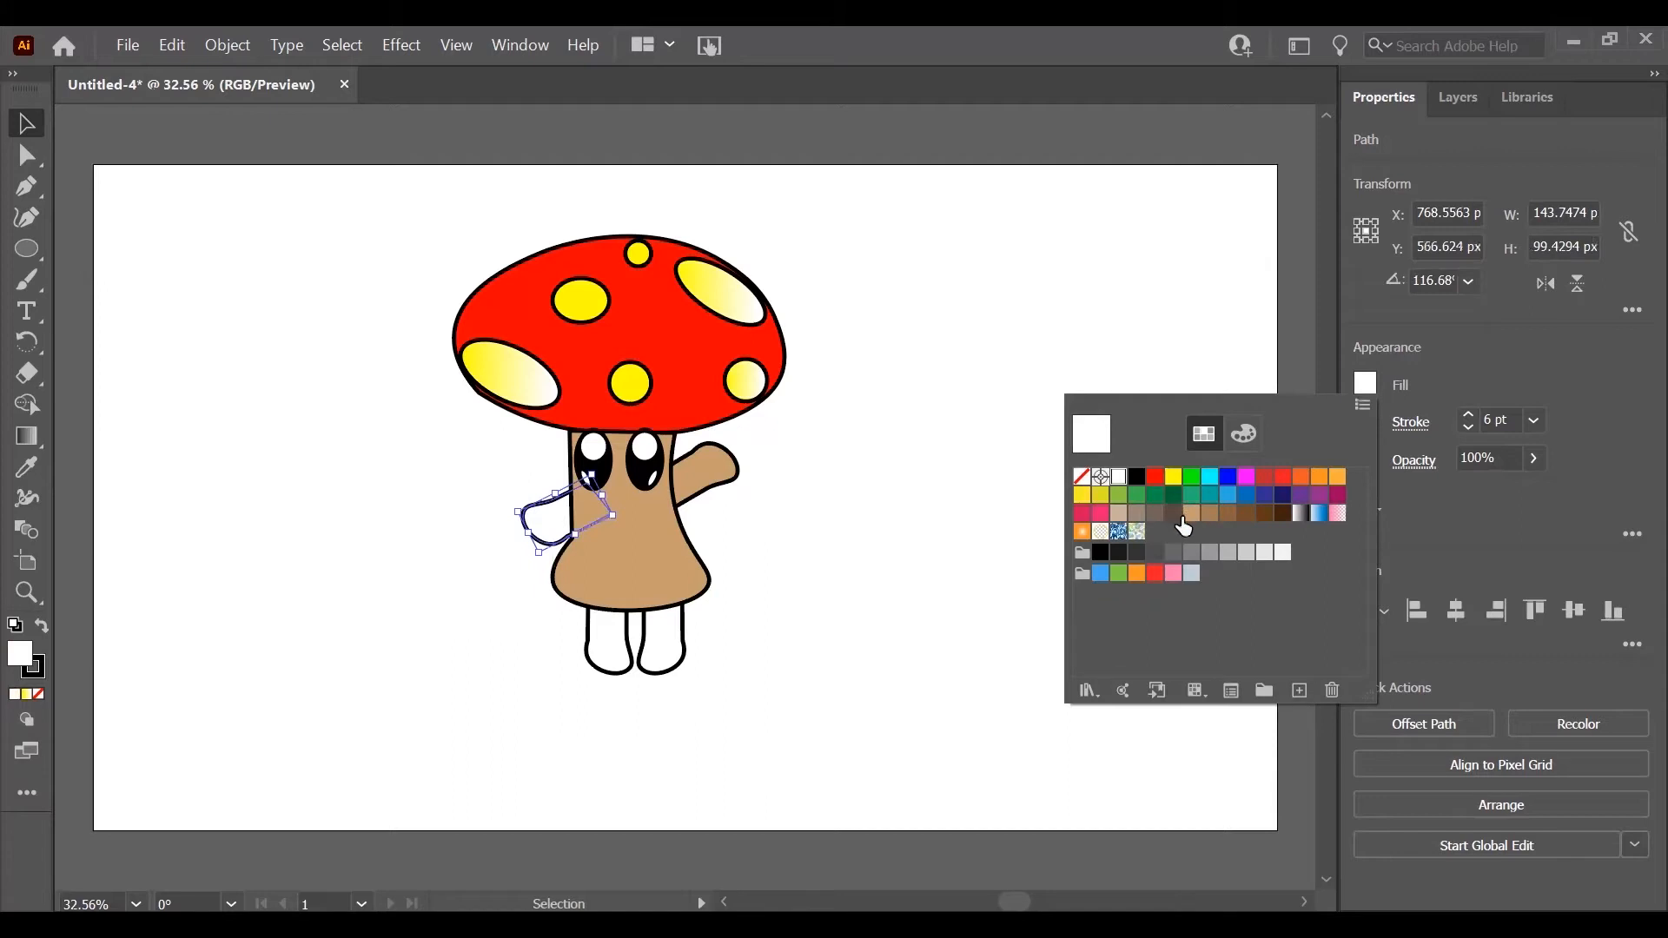
left_click(1191, 513)
Step: Fill both legs with the body's tan and shift them slightly upward and apart
left_click(662, 643)
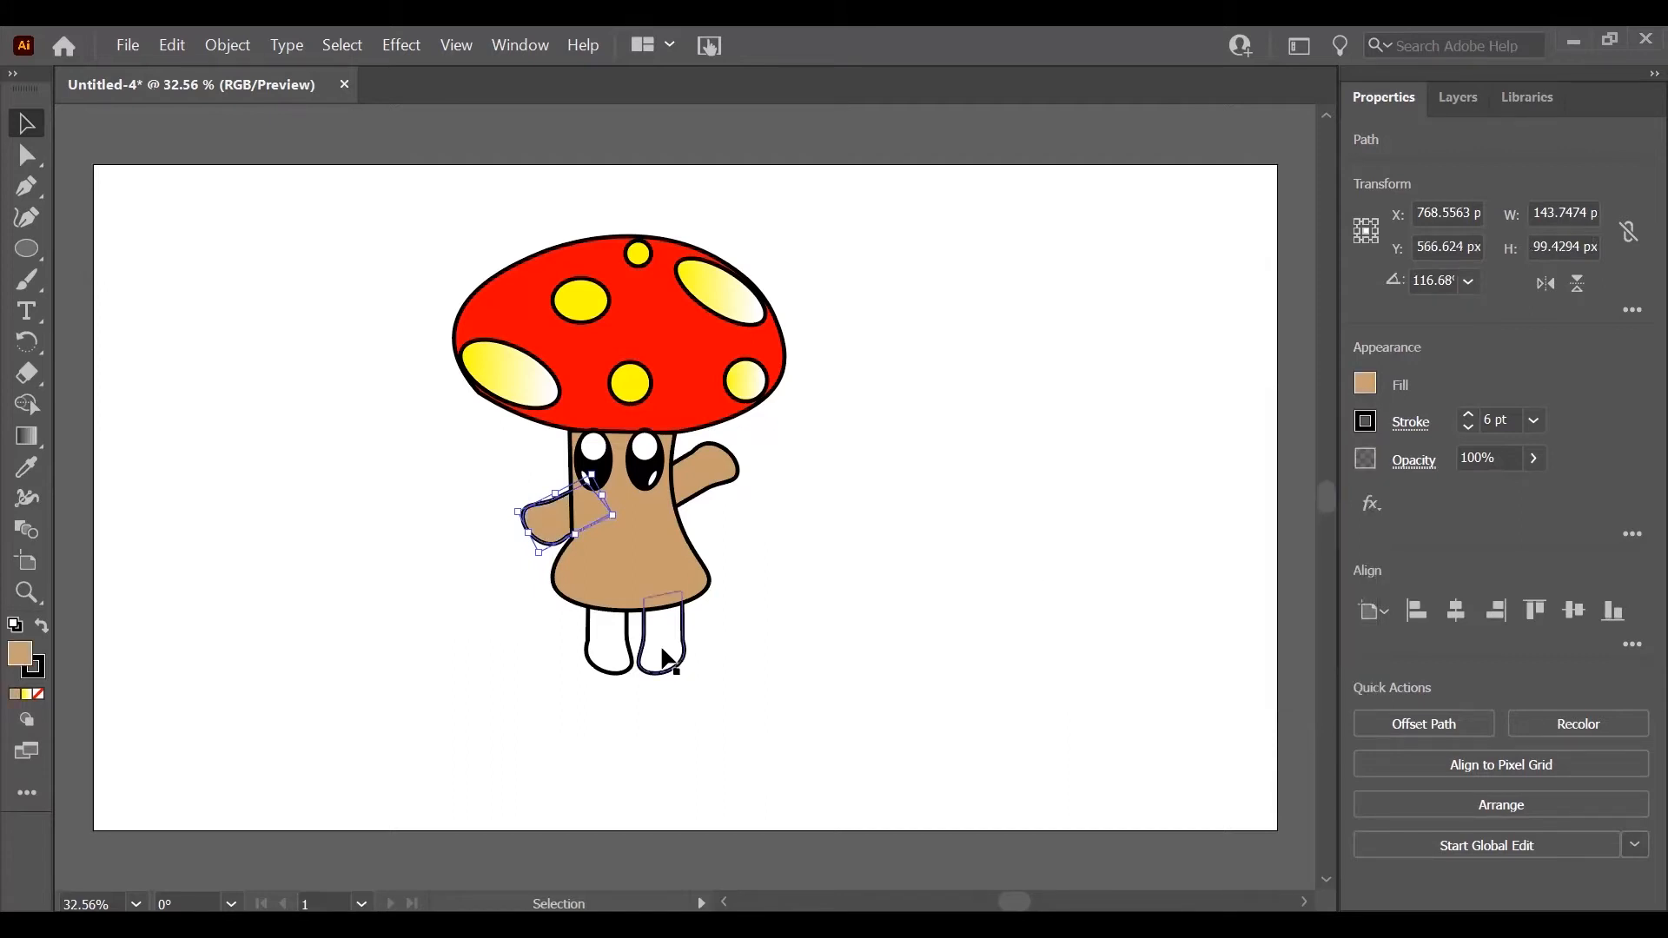
left_click(1364, 386)
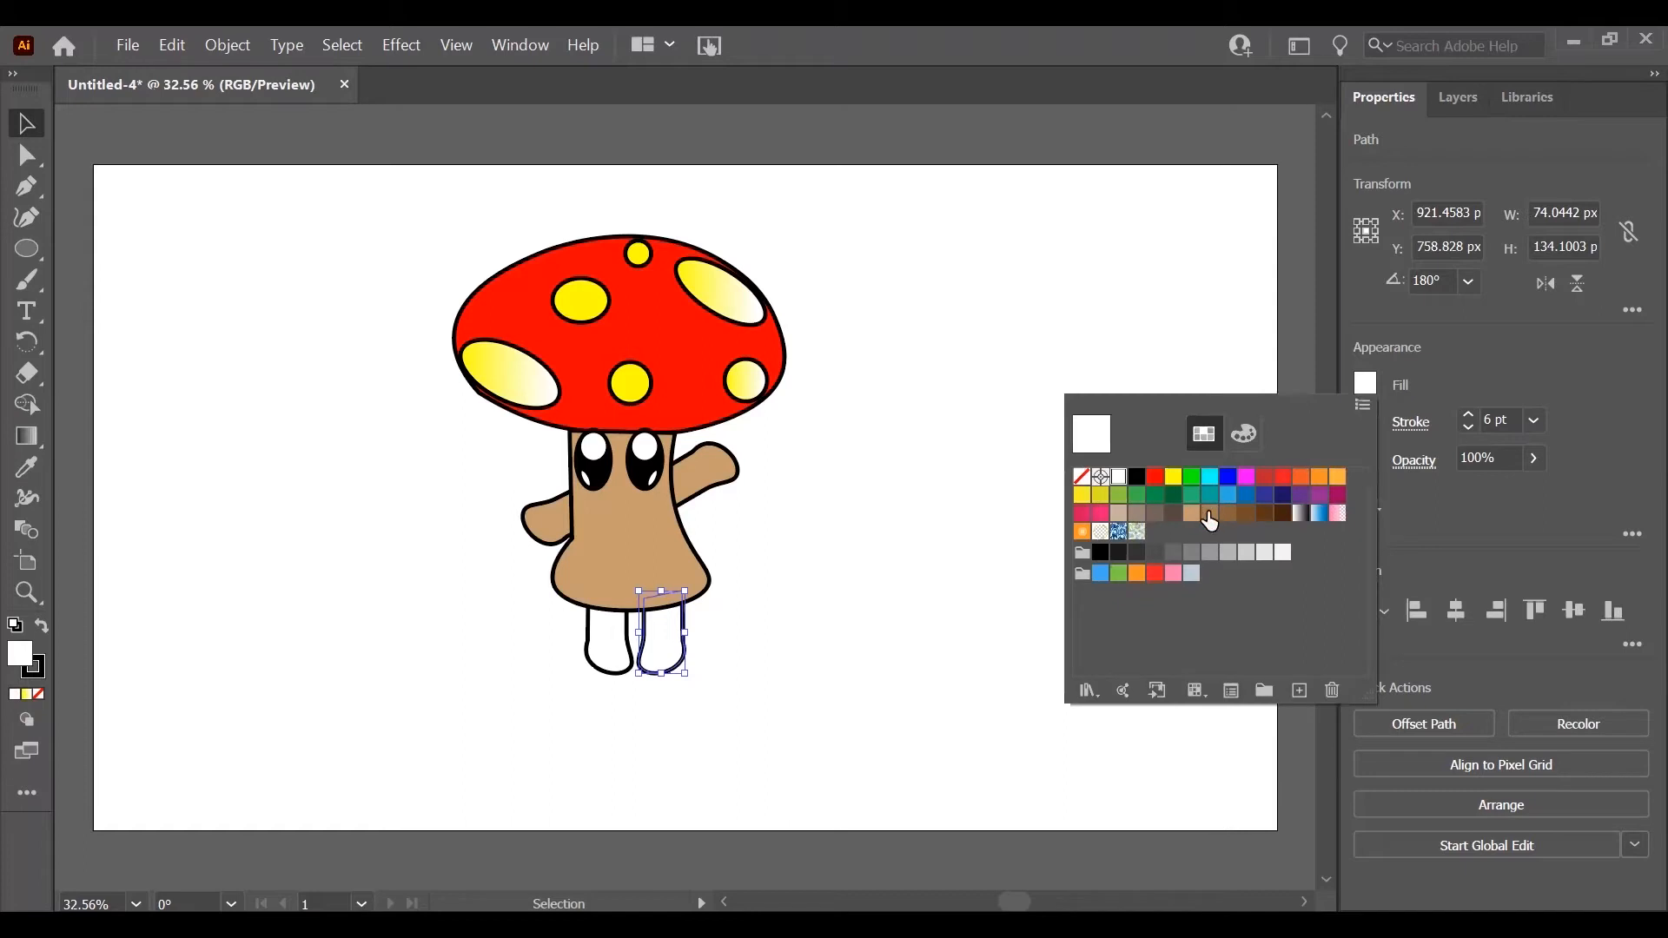
left_click_drag(603, 646, 608, 652)
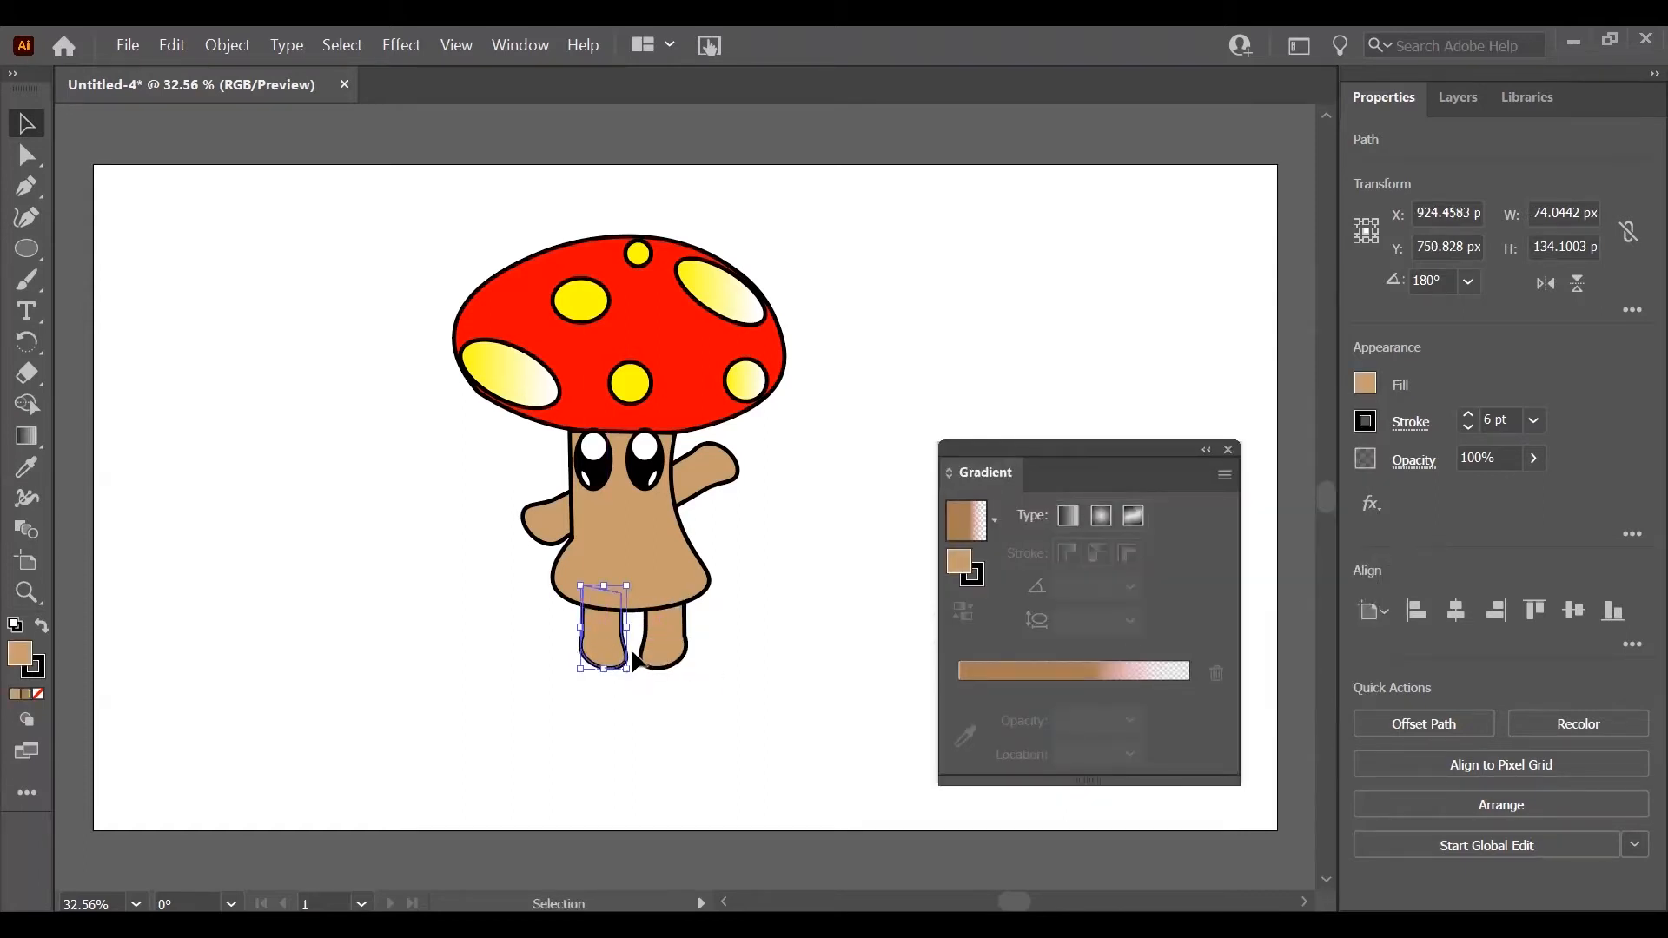
left_click(895, 612)
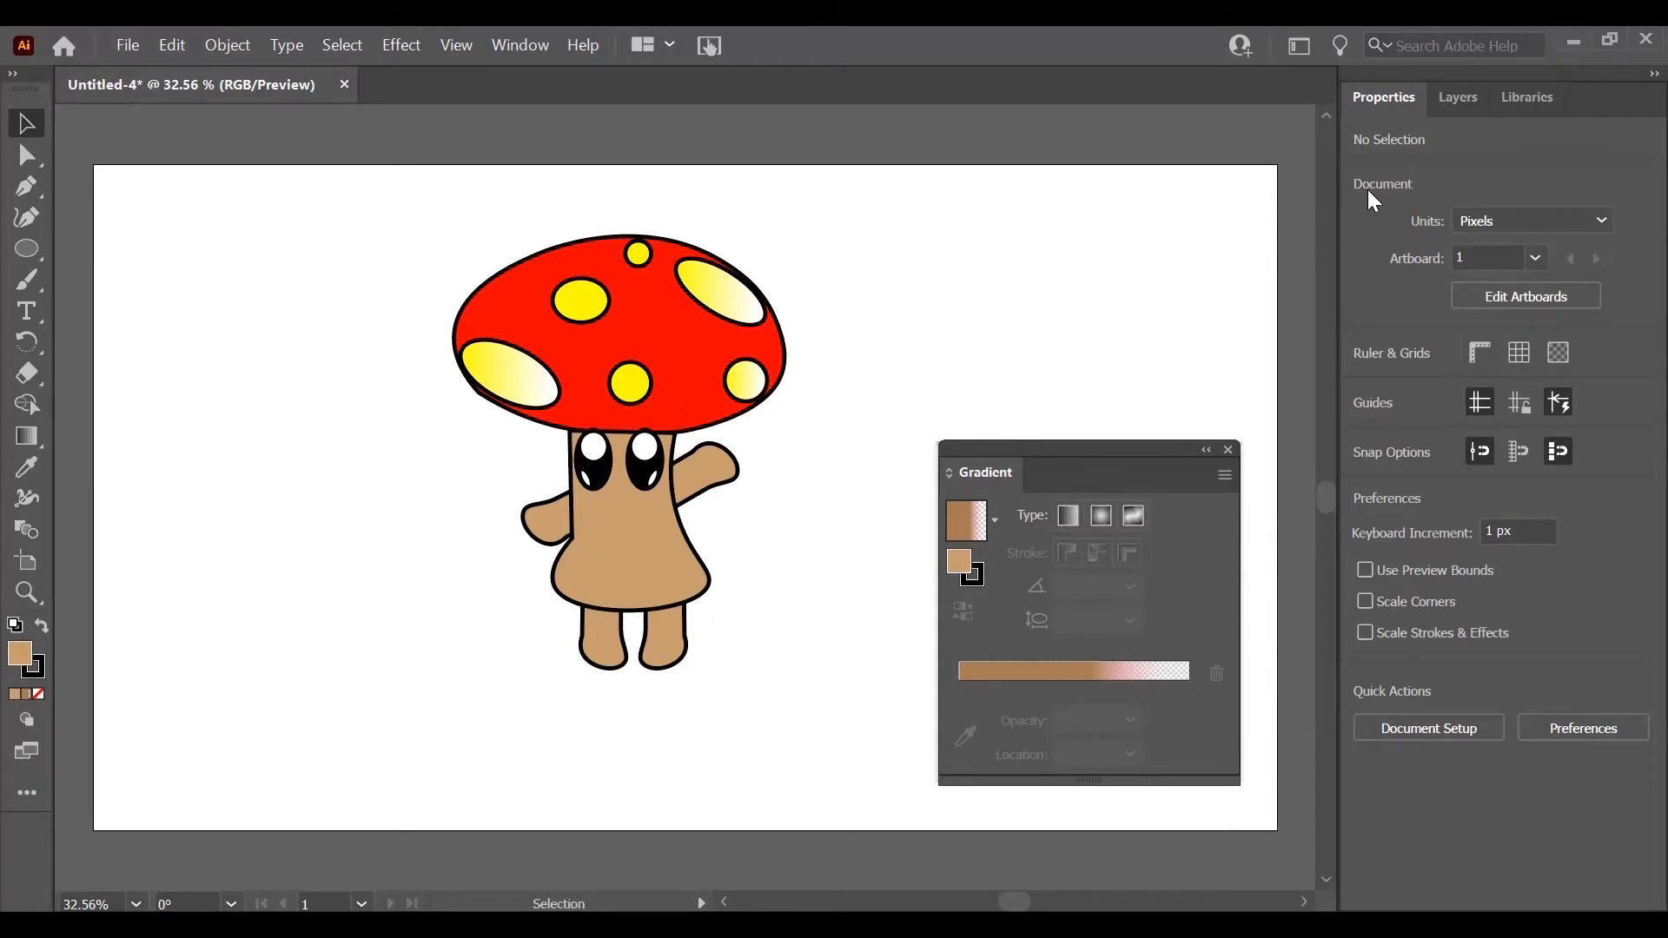
Step: Draw a short mouth line below the eyes with the Curvature tool on a new top layer named Mulut
left_click(1466, 100)
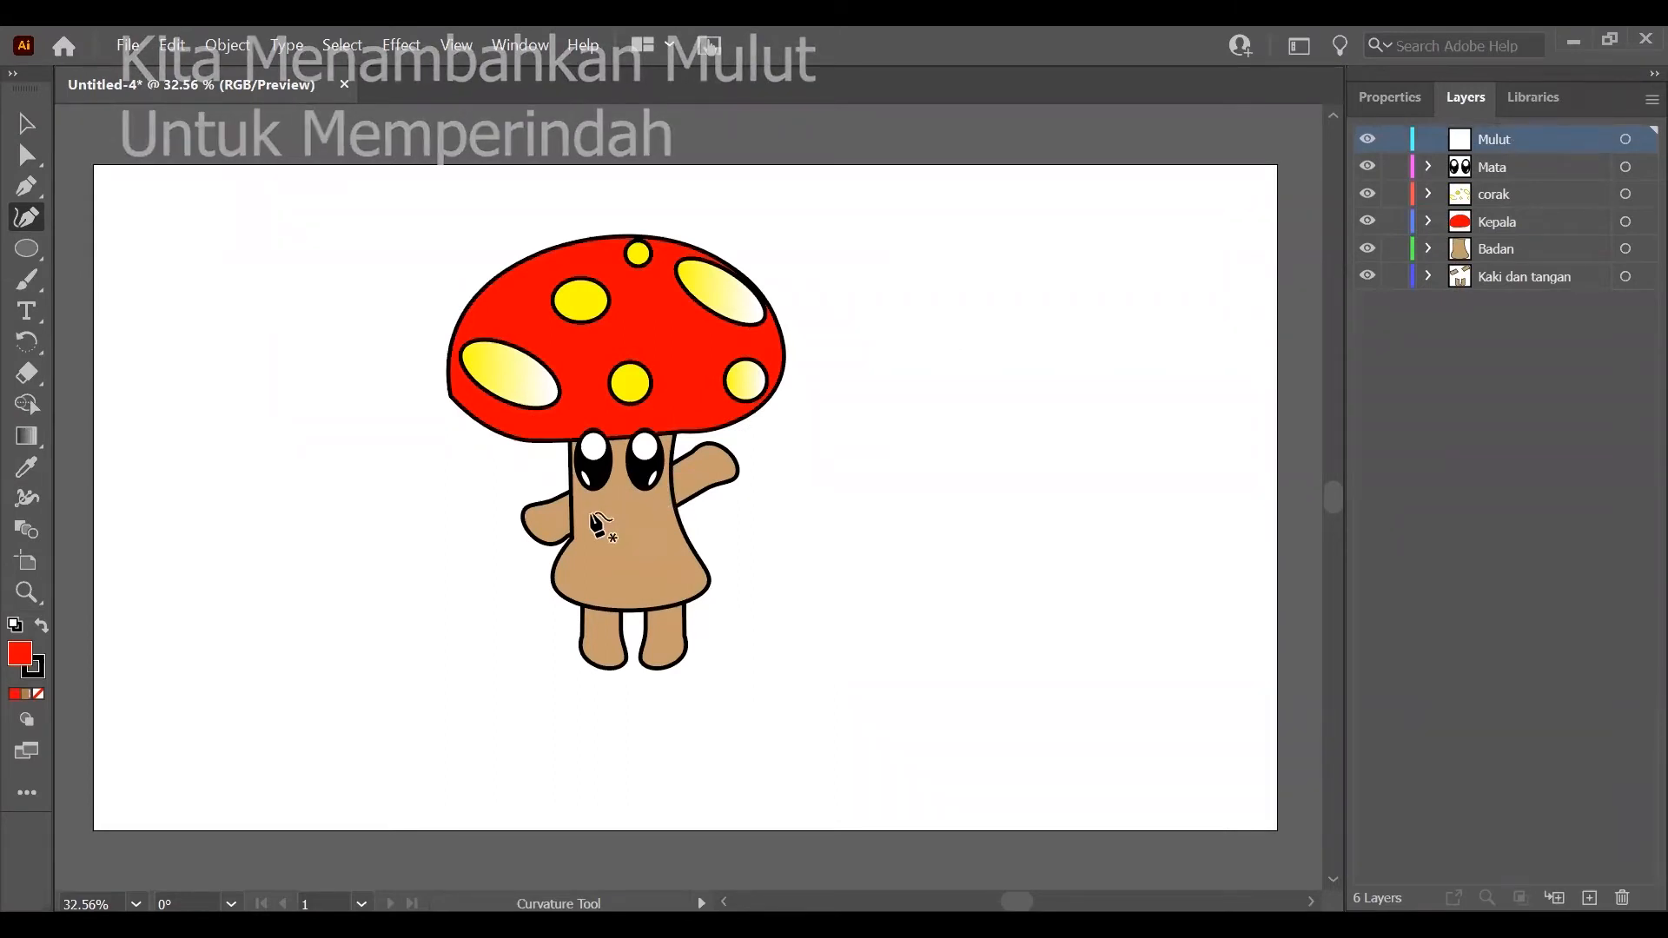
left_click(611, 530)
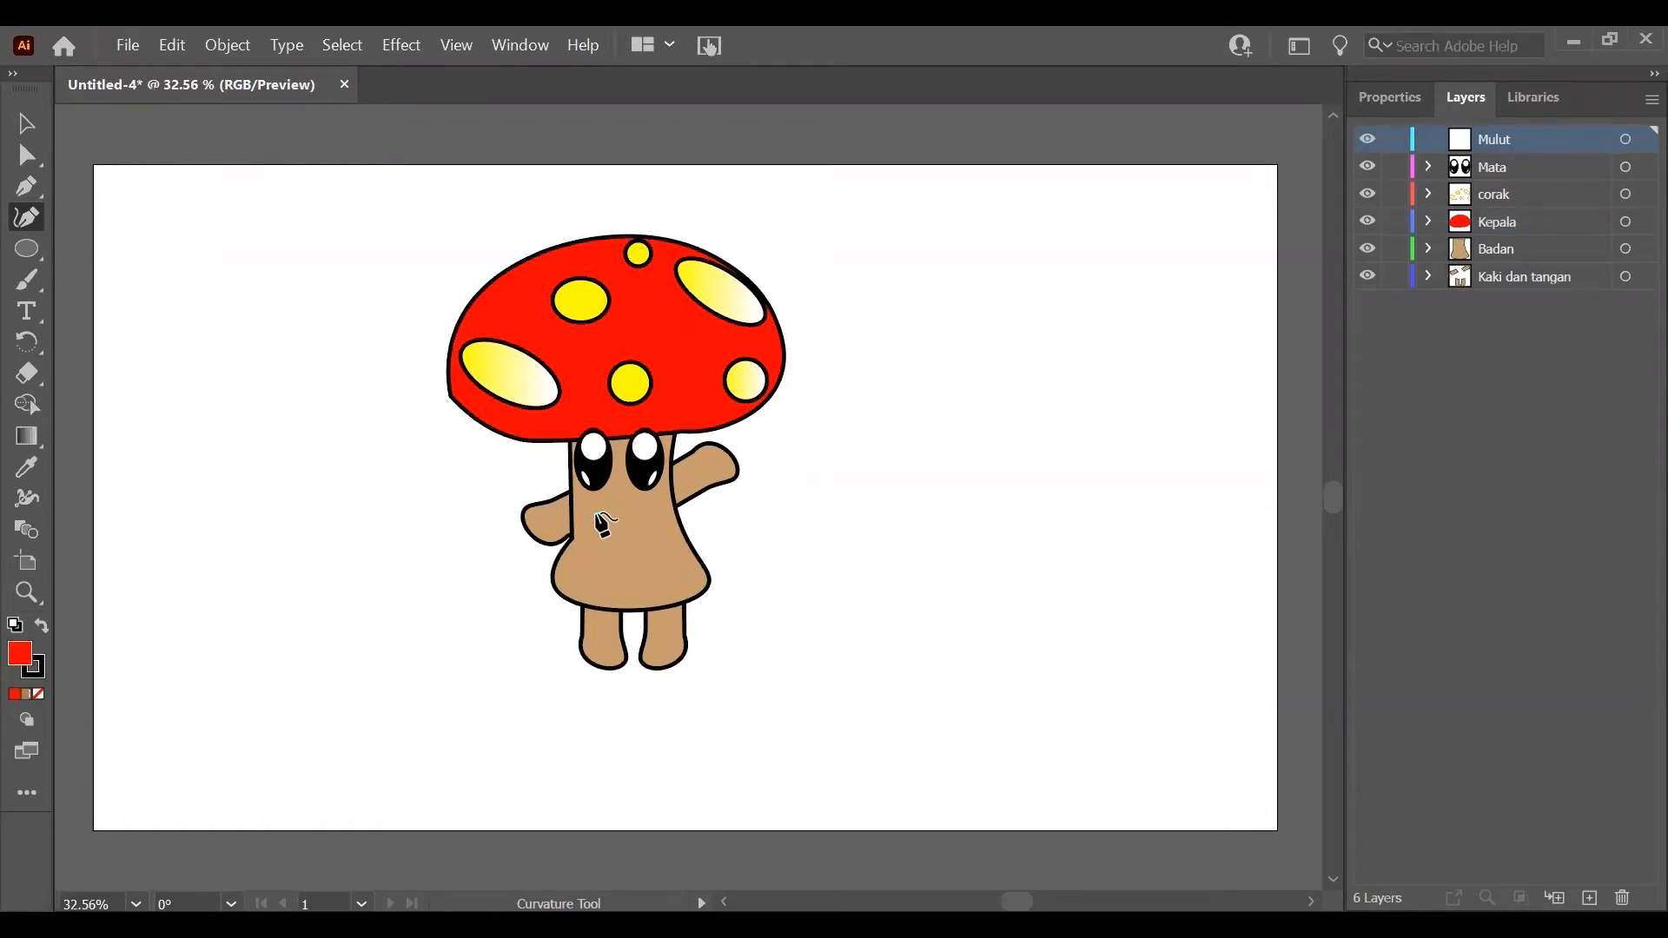
left_click(603, 525)
left_click(653, 519)
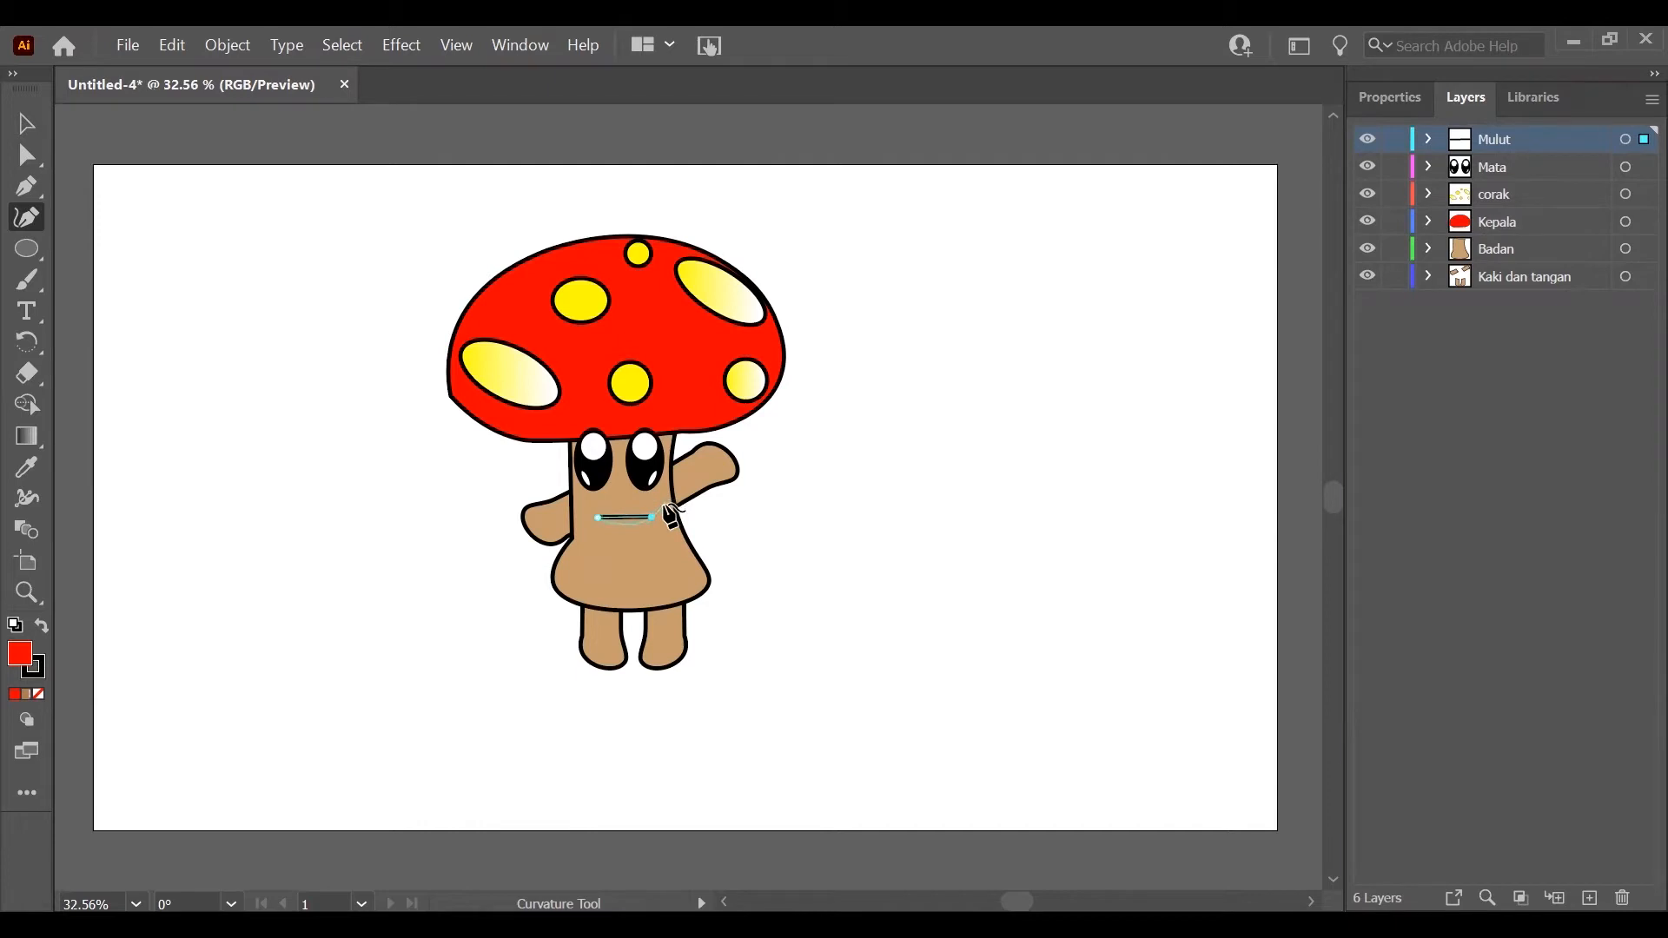
left_click(659, 505)
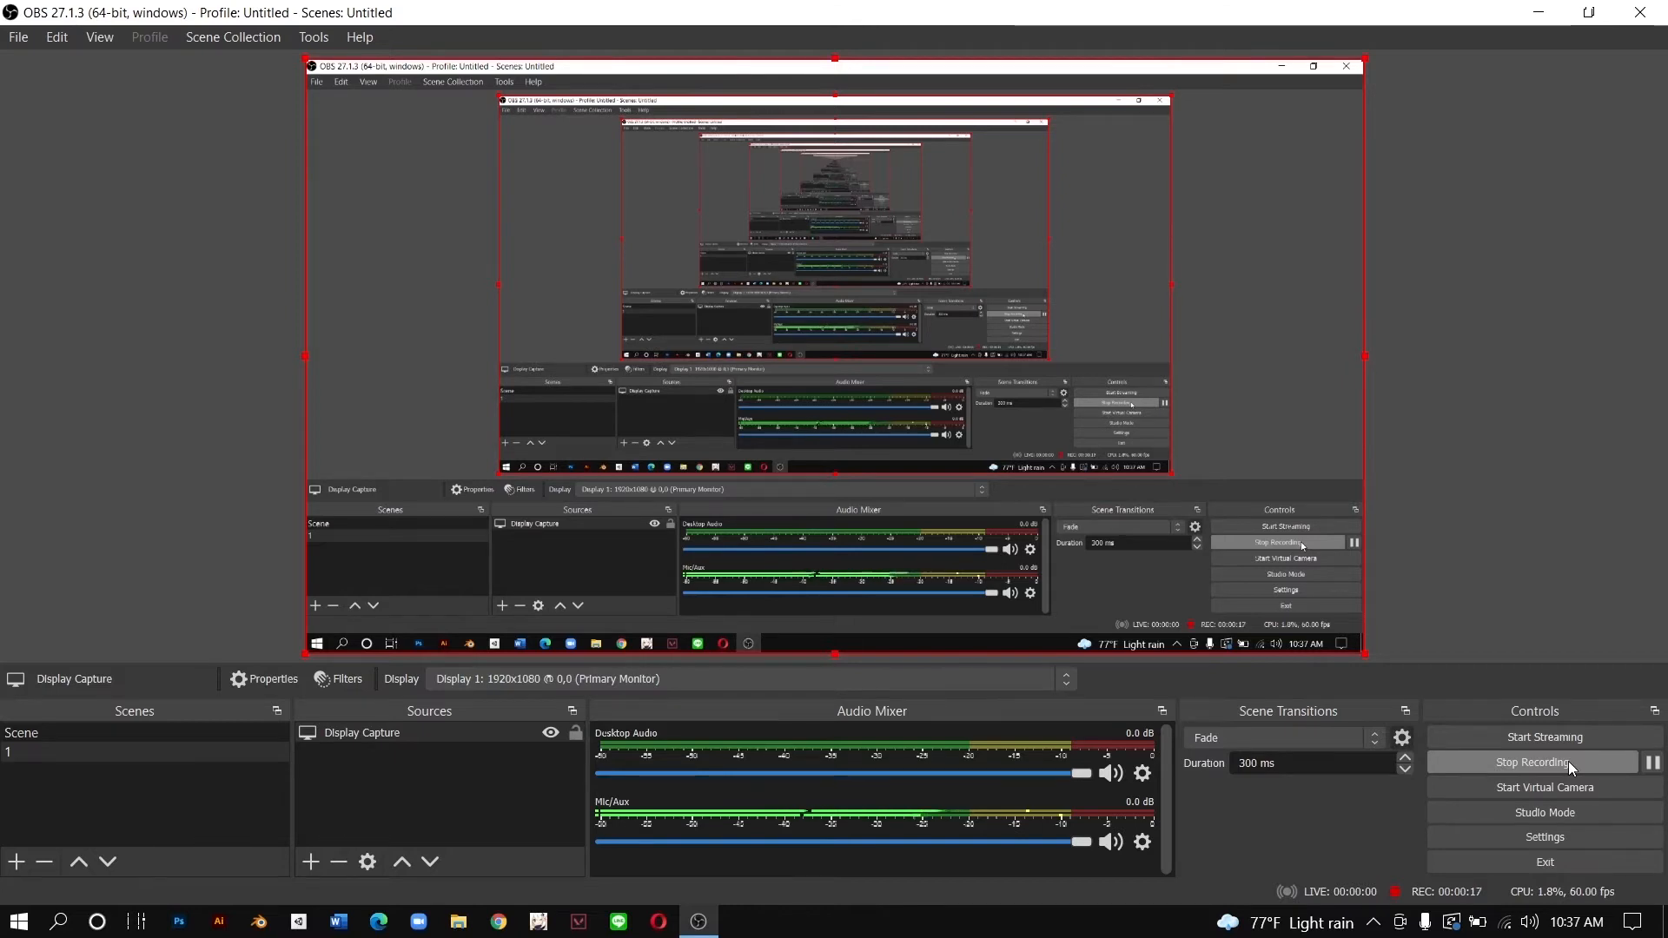
Step: Switch to Blender and start a new 2D Animation file
left_click(1567, 761)
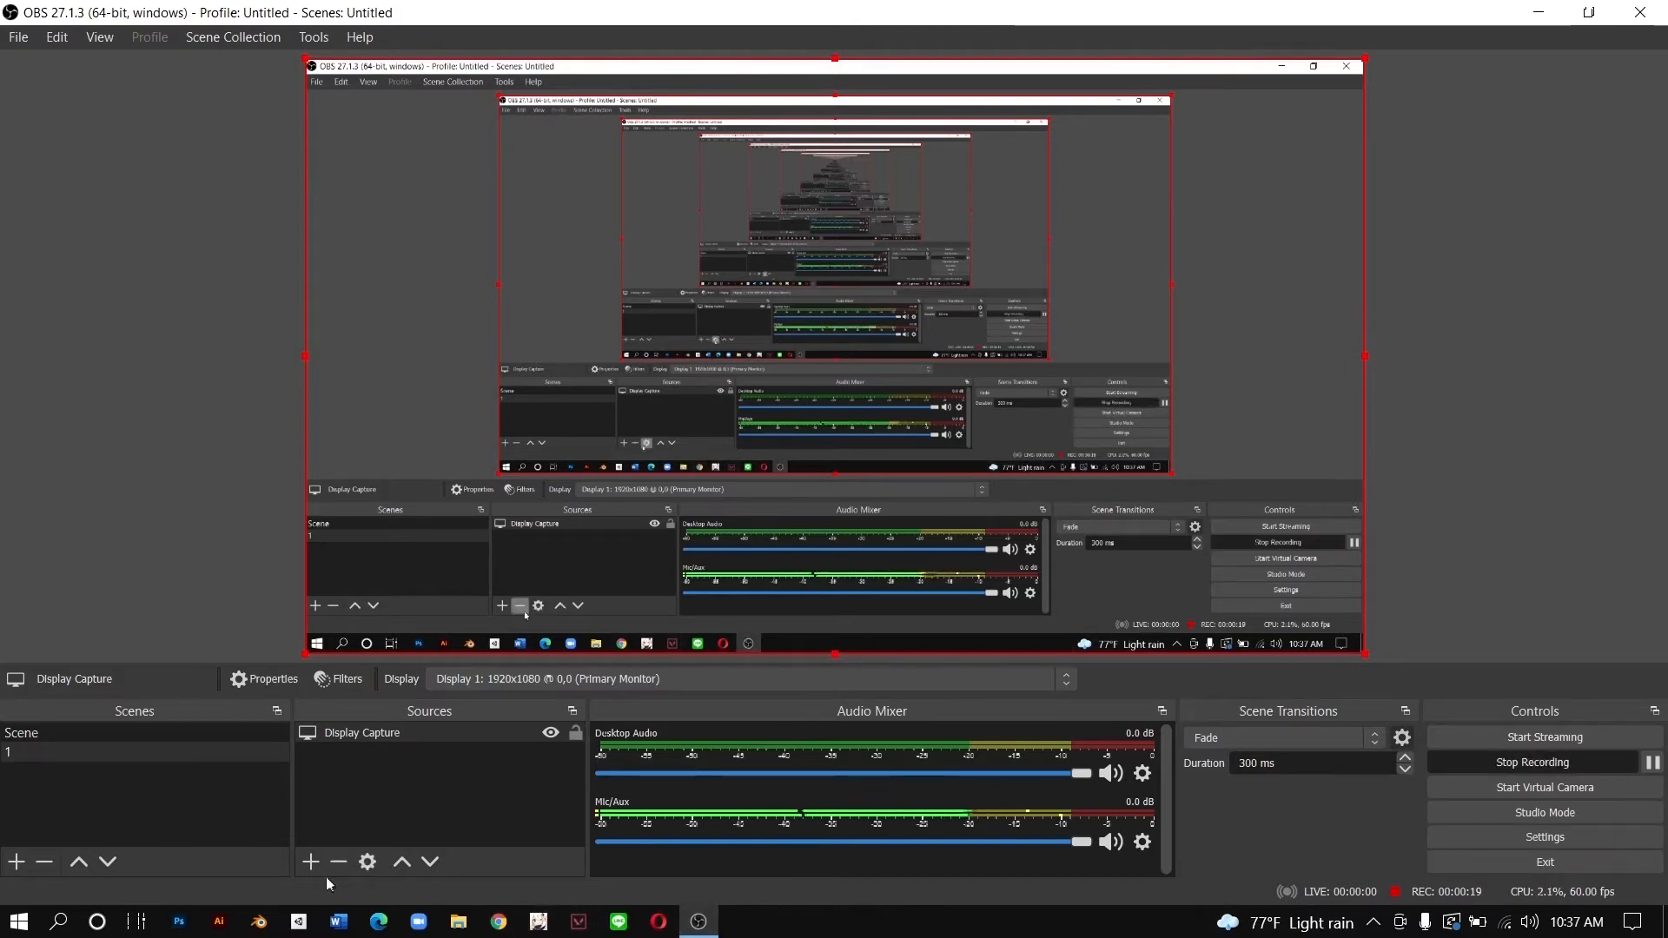
left_click(260, 923)
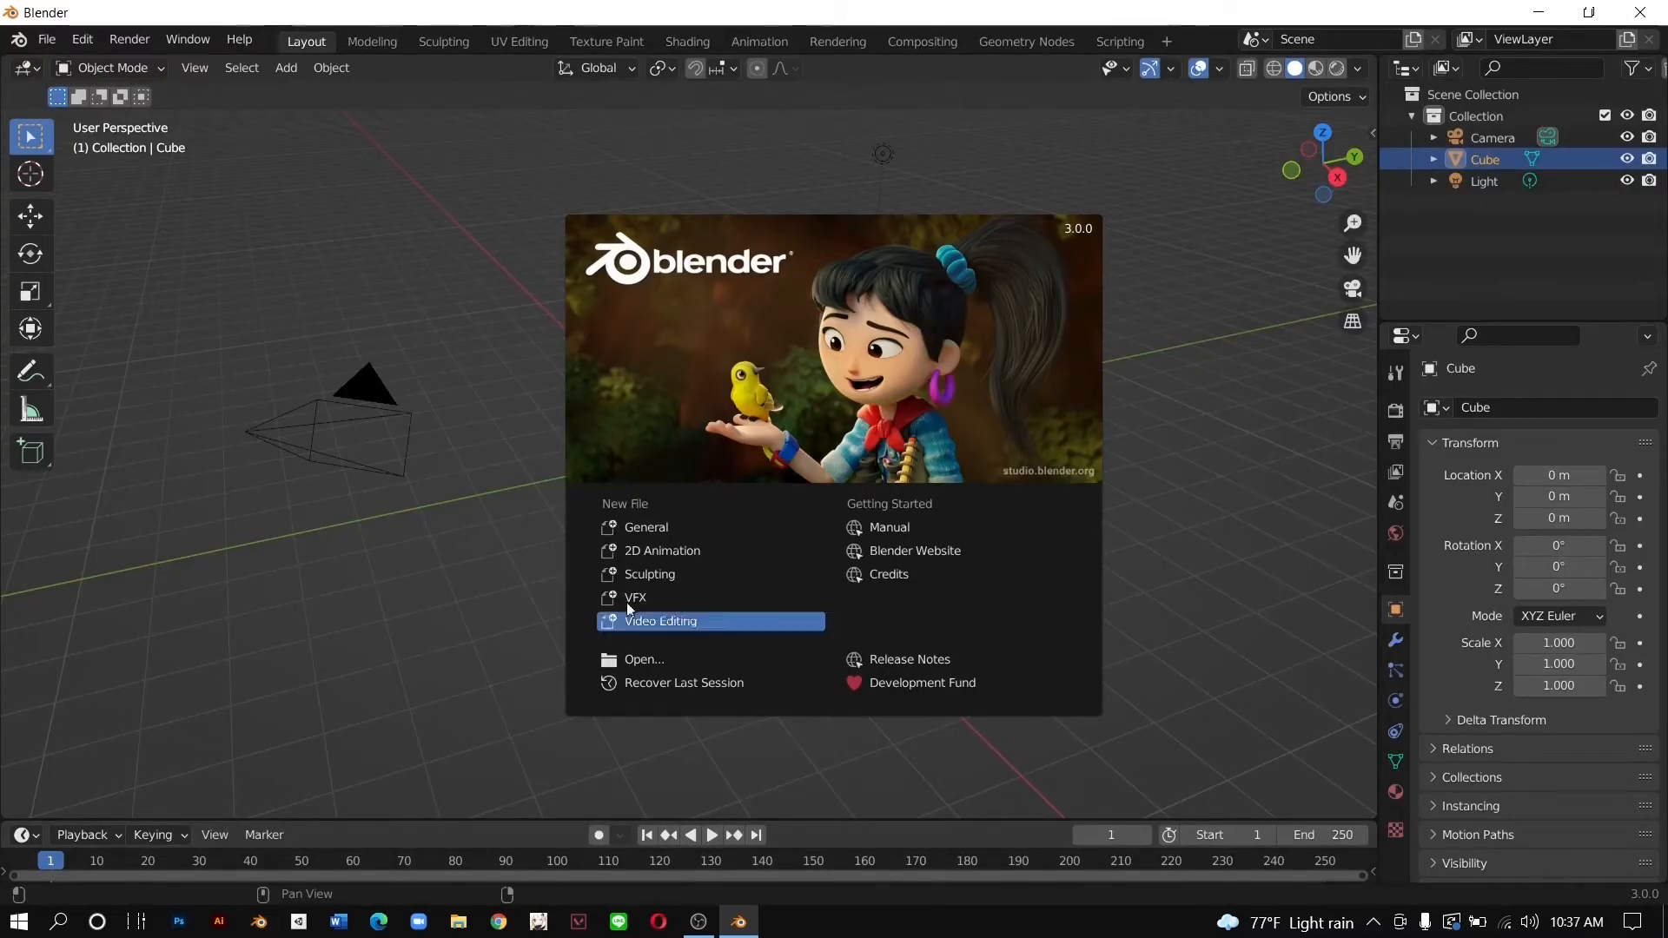
left_click(695, 554)
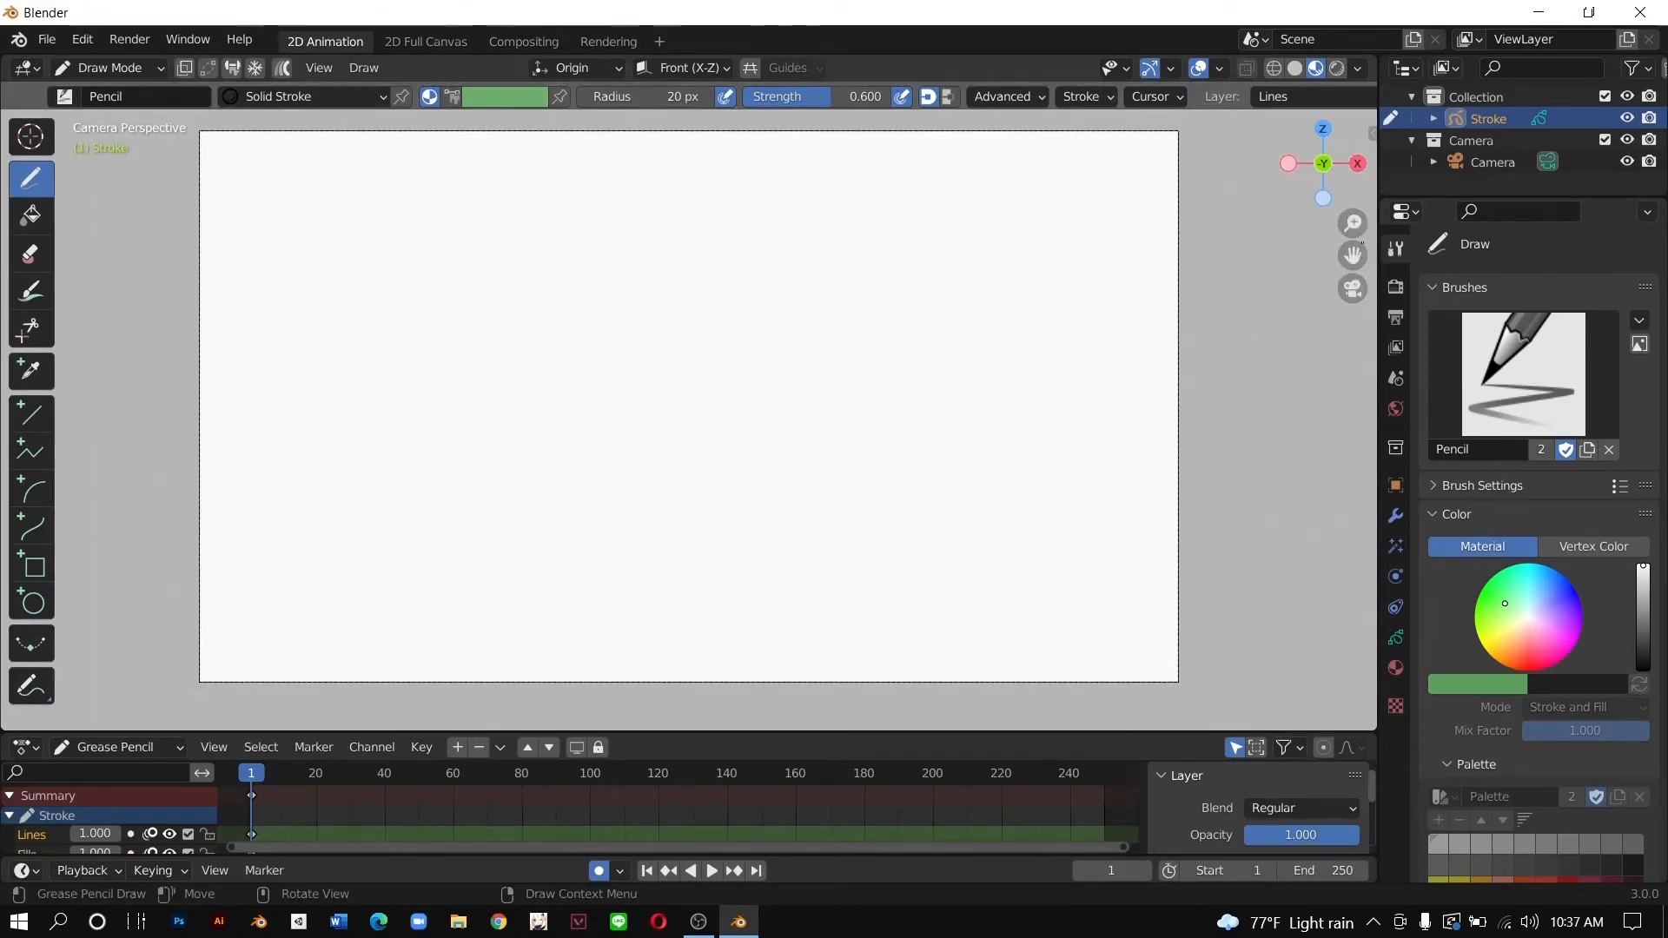
Step: Switch the Stroke object from drawing to Object Mode
left_click_drag(1357, 253, 1357, 261)
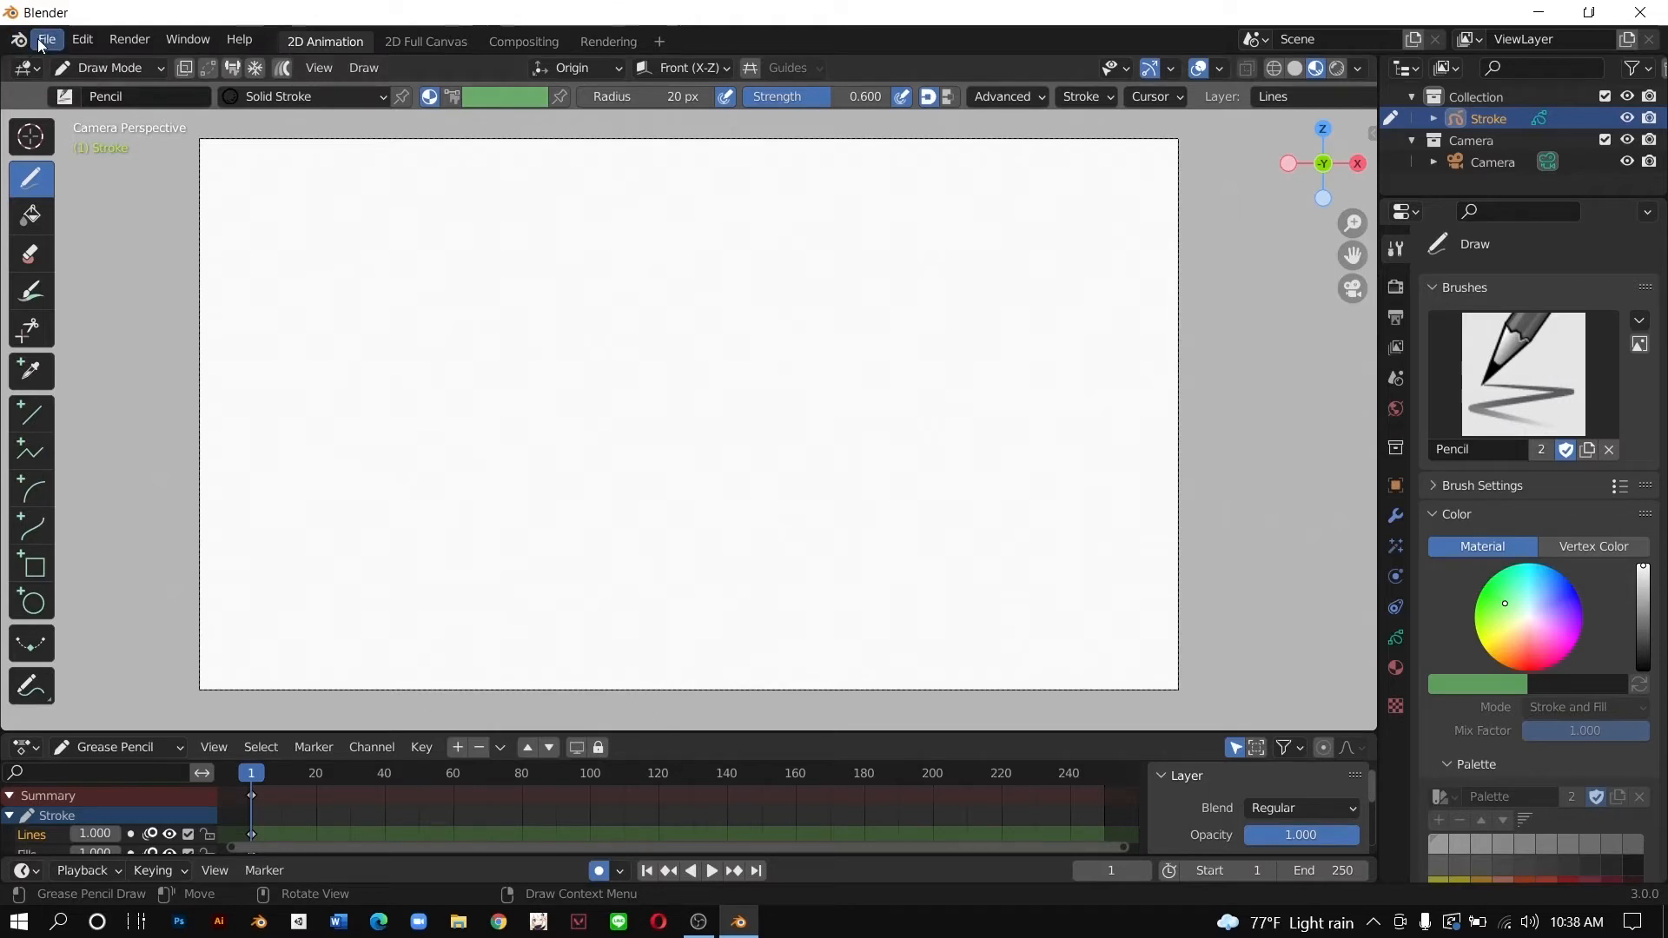
left_click(146, 69)
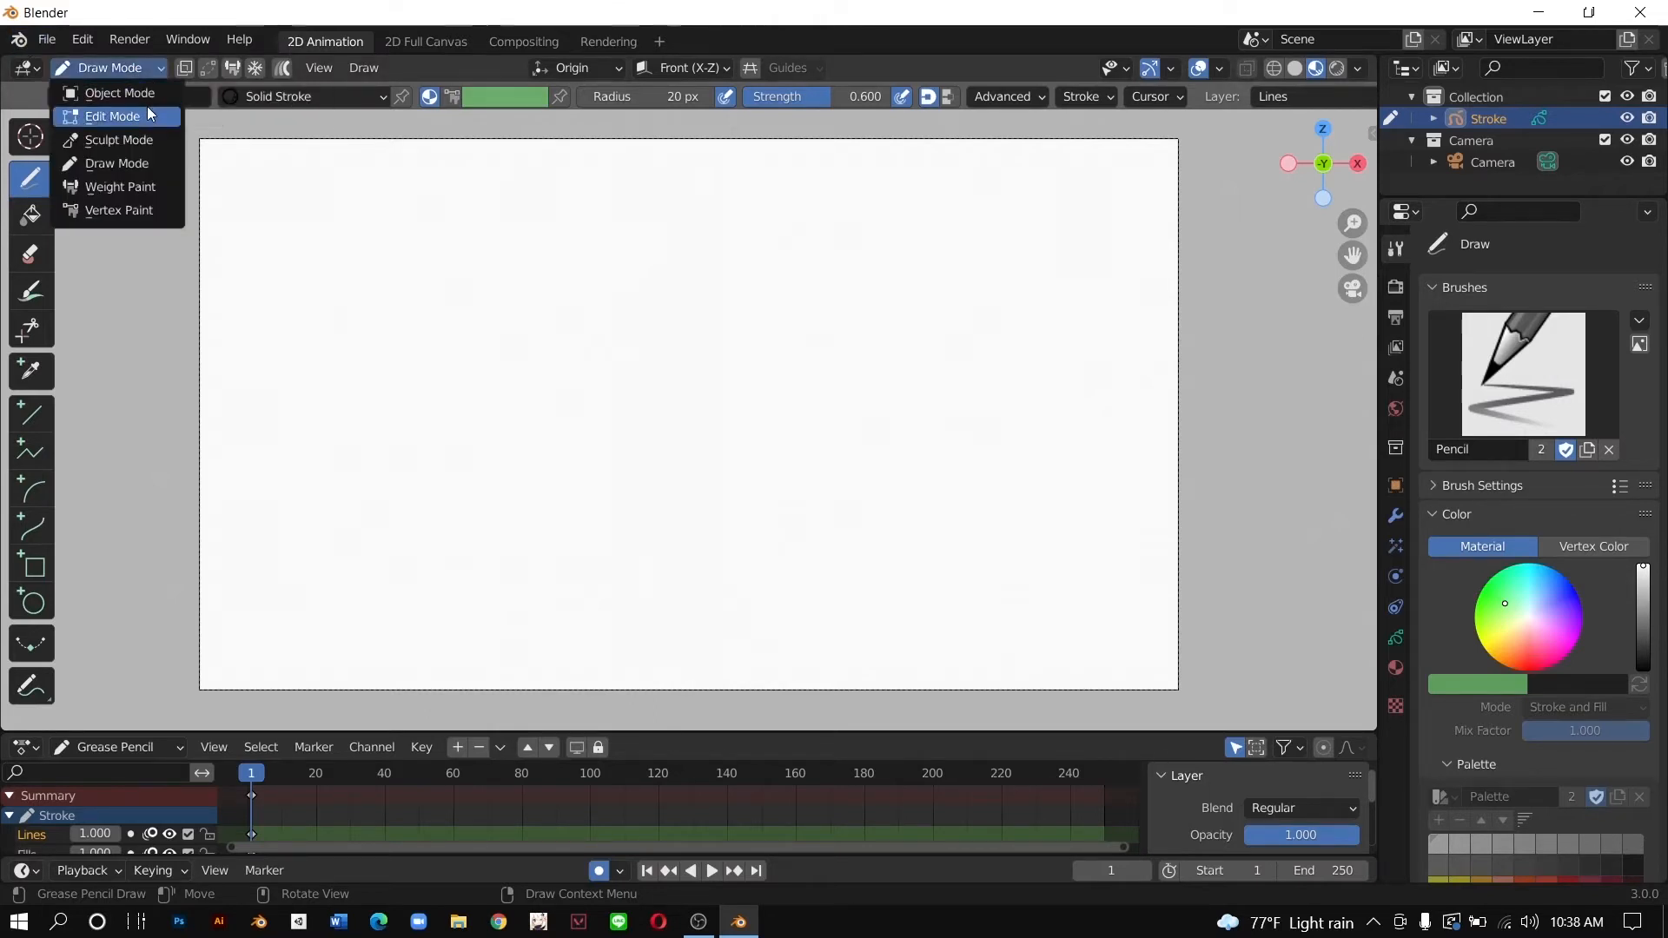
left_click(153, 87)
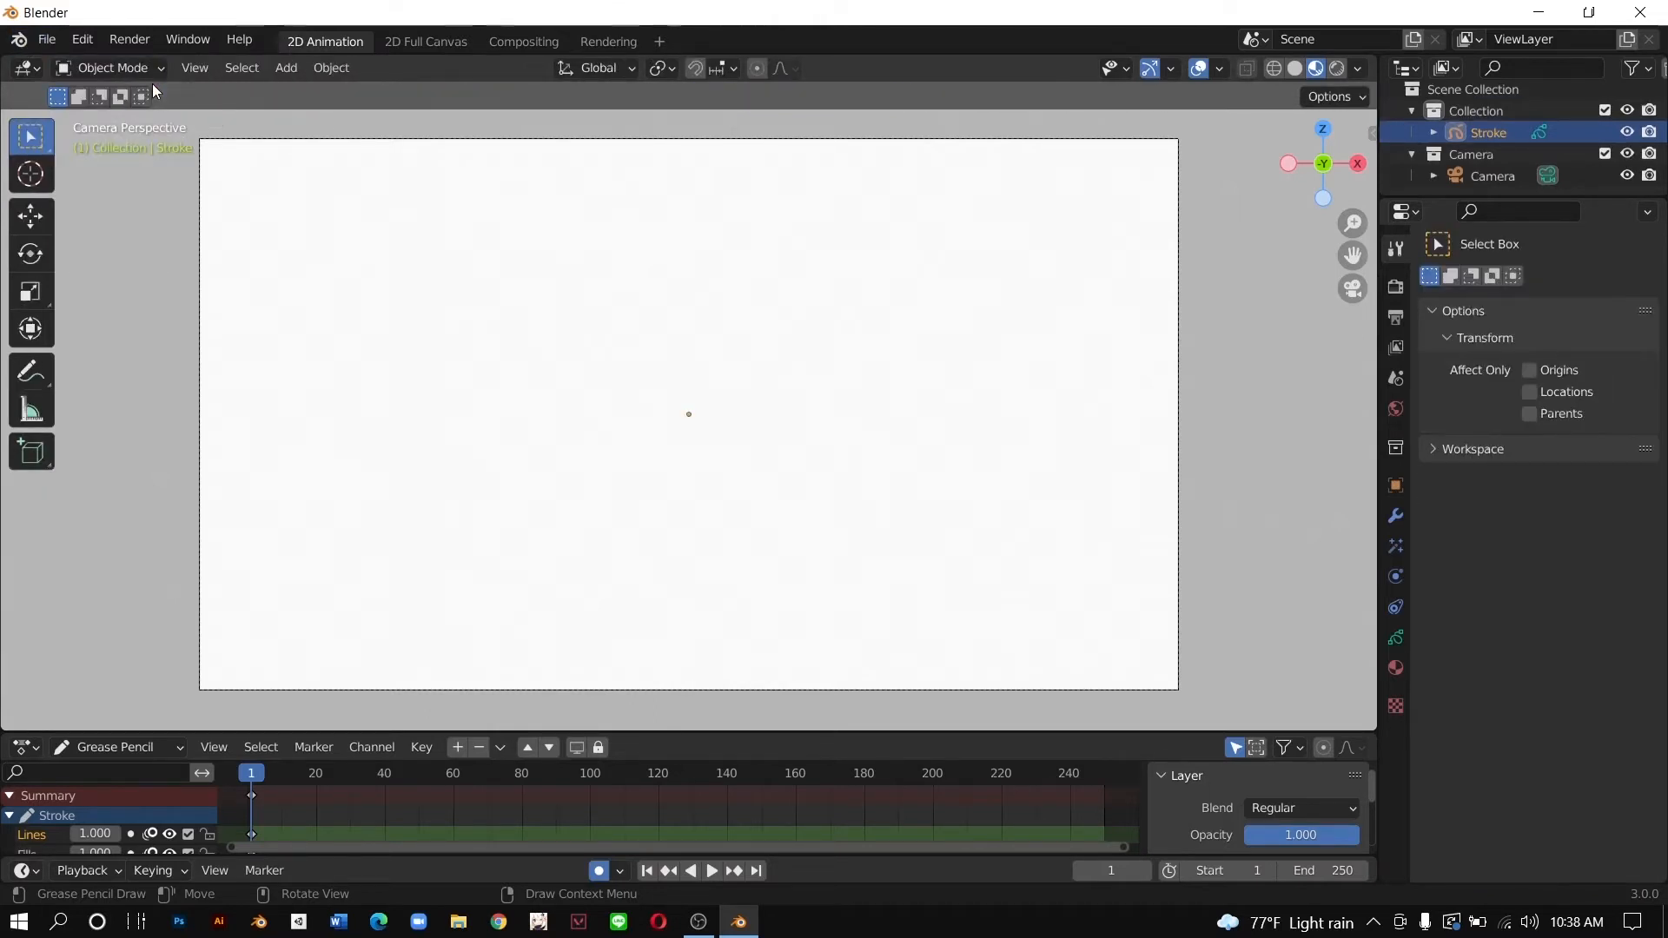
Step: Add the penguin picture "WhatsApp Image 2021-12-17 at 10.25.28.jpeg" from D:\Download as a reference image
left_click(286, 68)
mouse_move(365, 330)
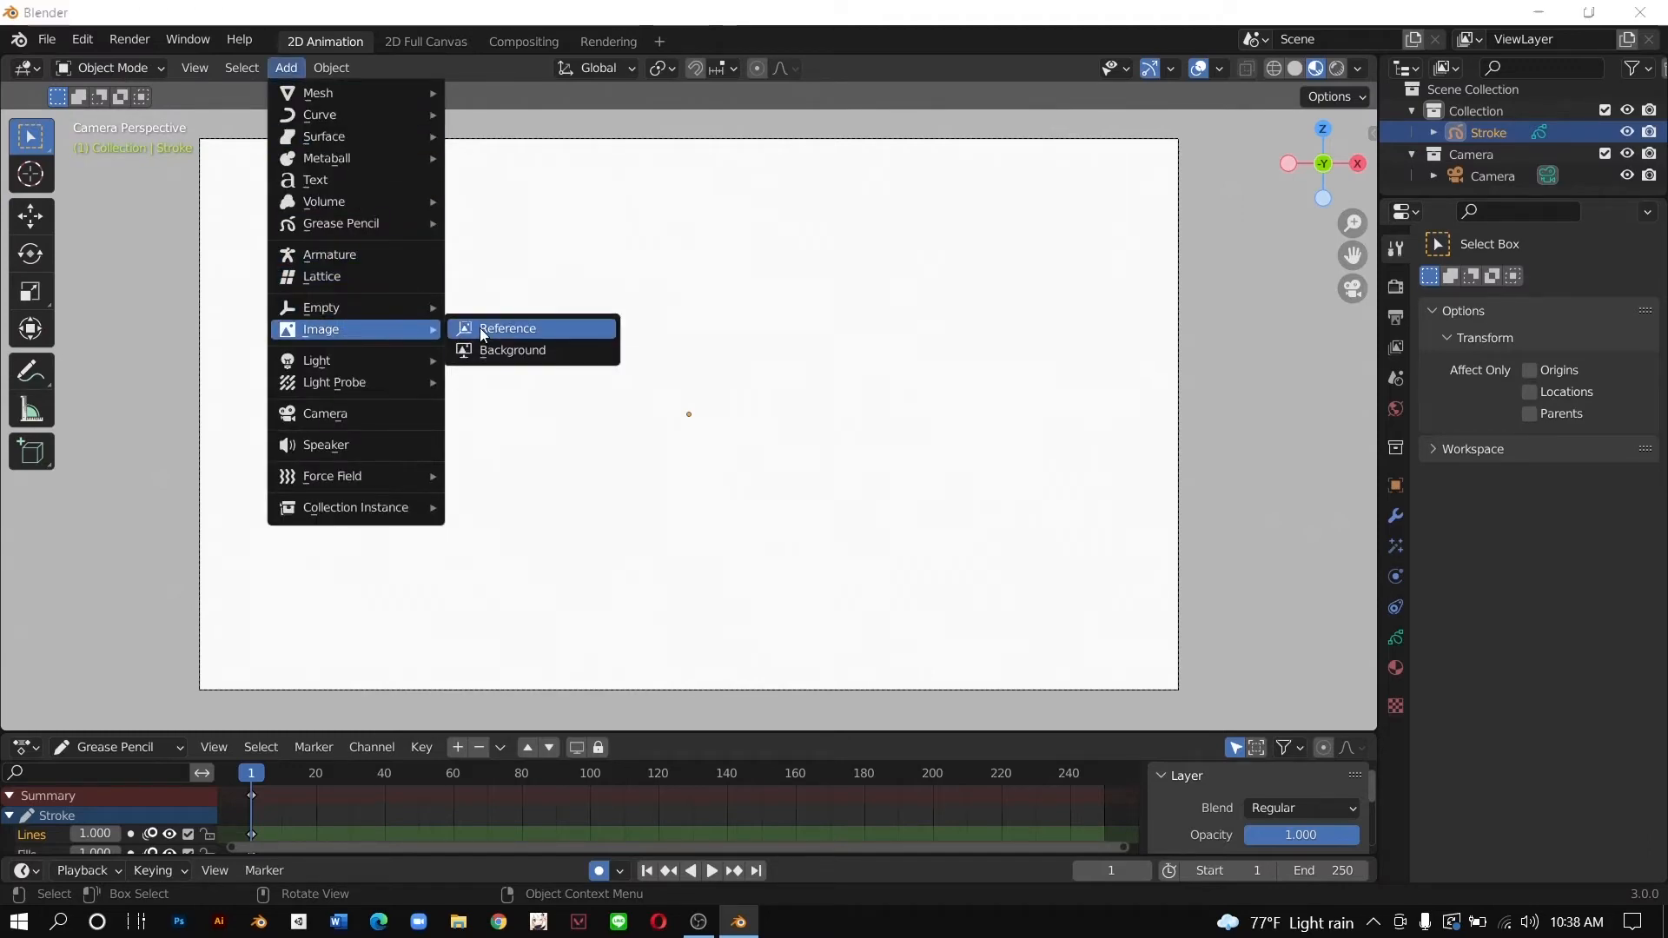
left_click(484, 331)
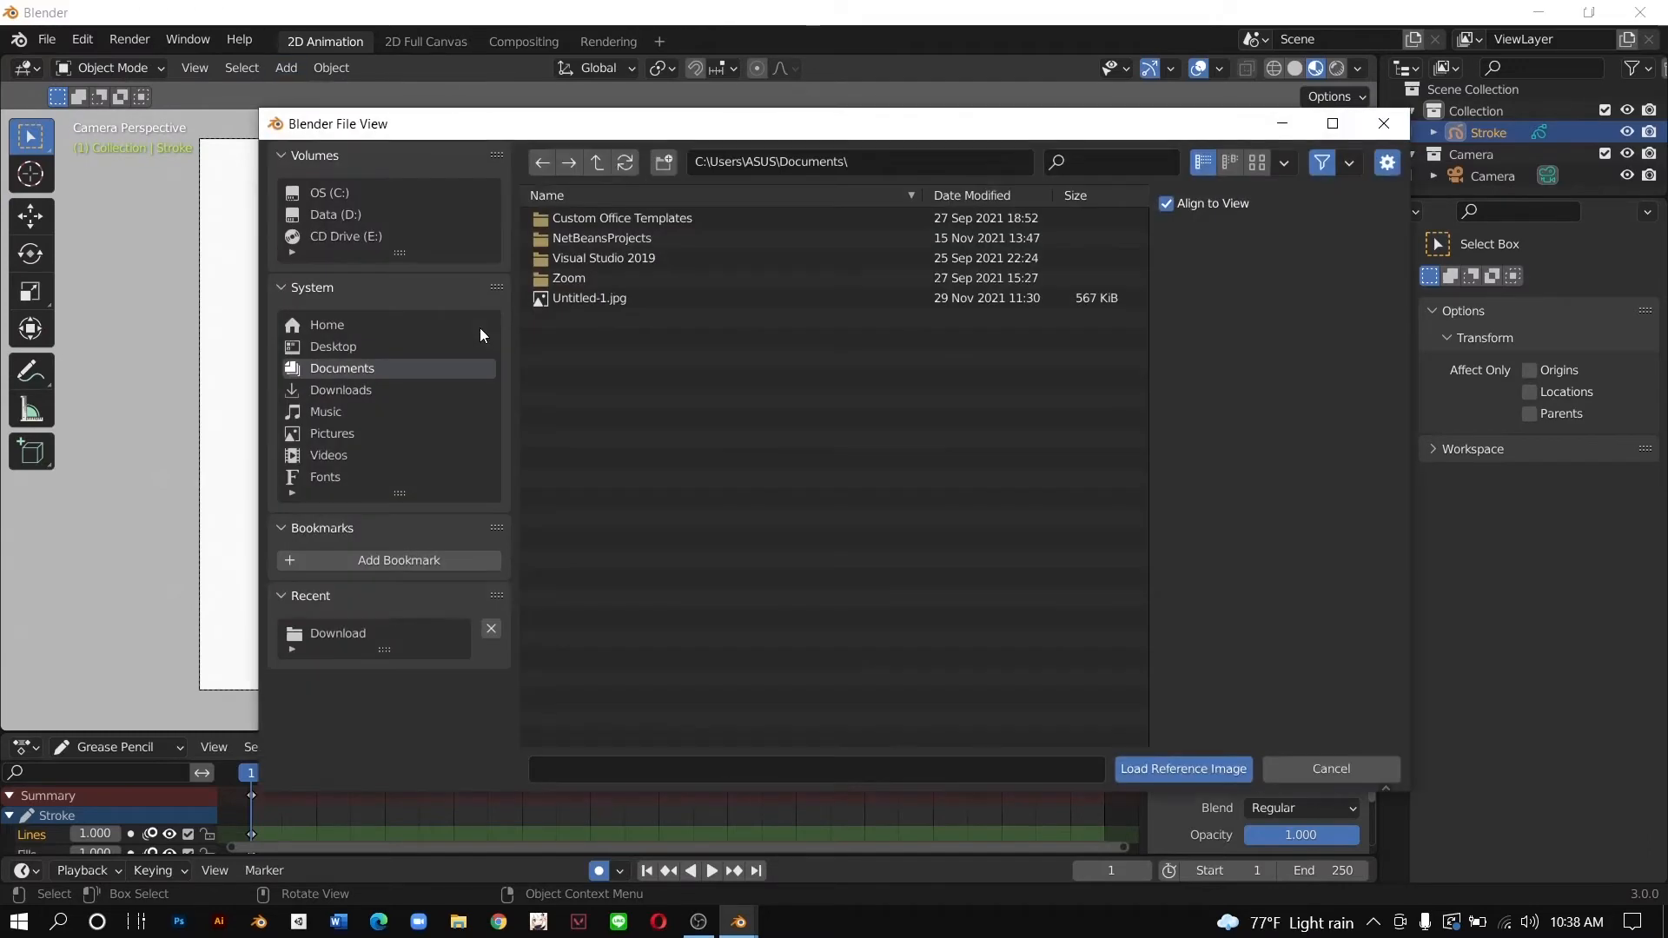
left_click(331, 212)
left_click(579, 240)
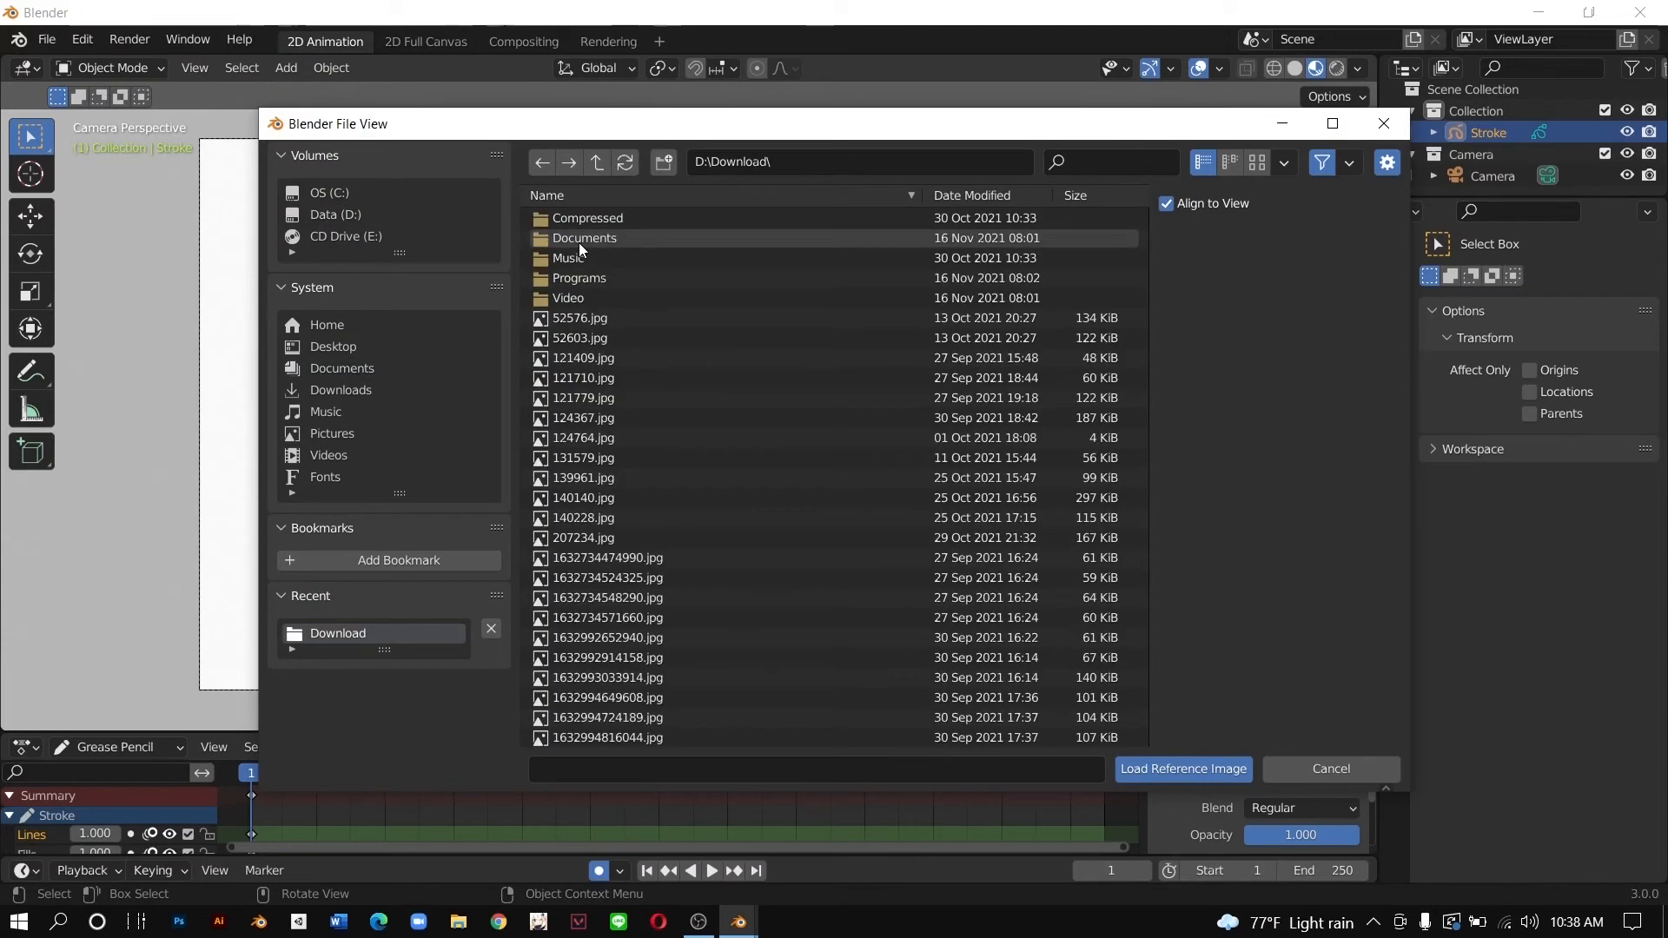
scroll(674, 469, "down", 3)
scroll(675, 469, "down", 10)
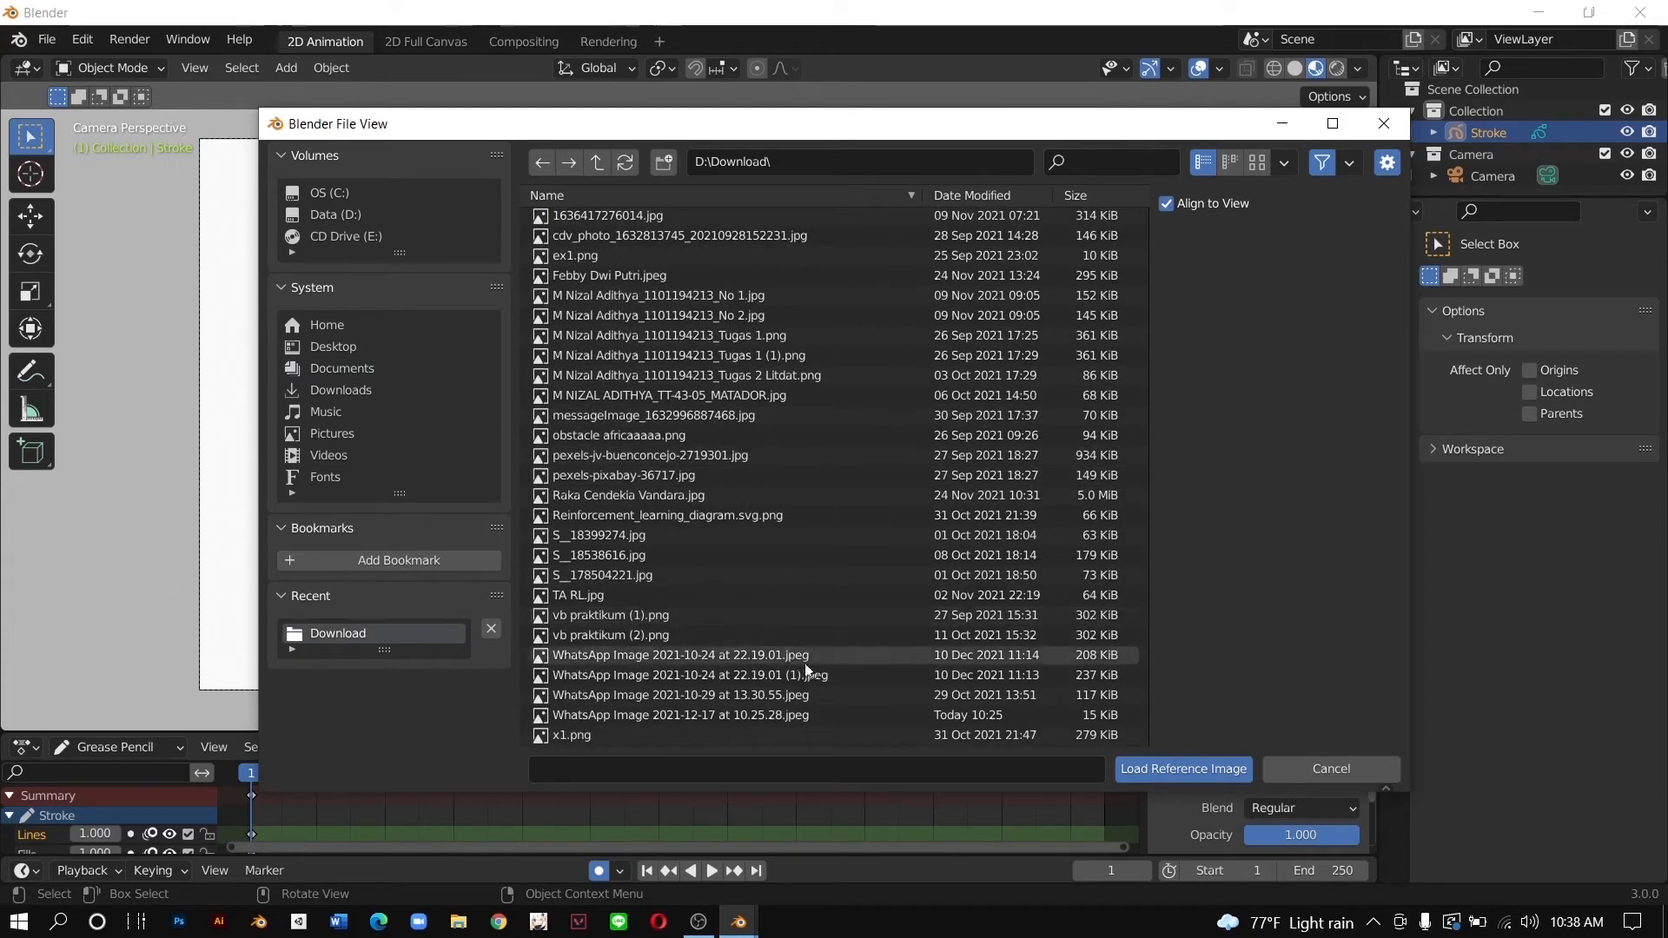
left_click(782, 715)
left_click(1186, 771)
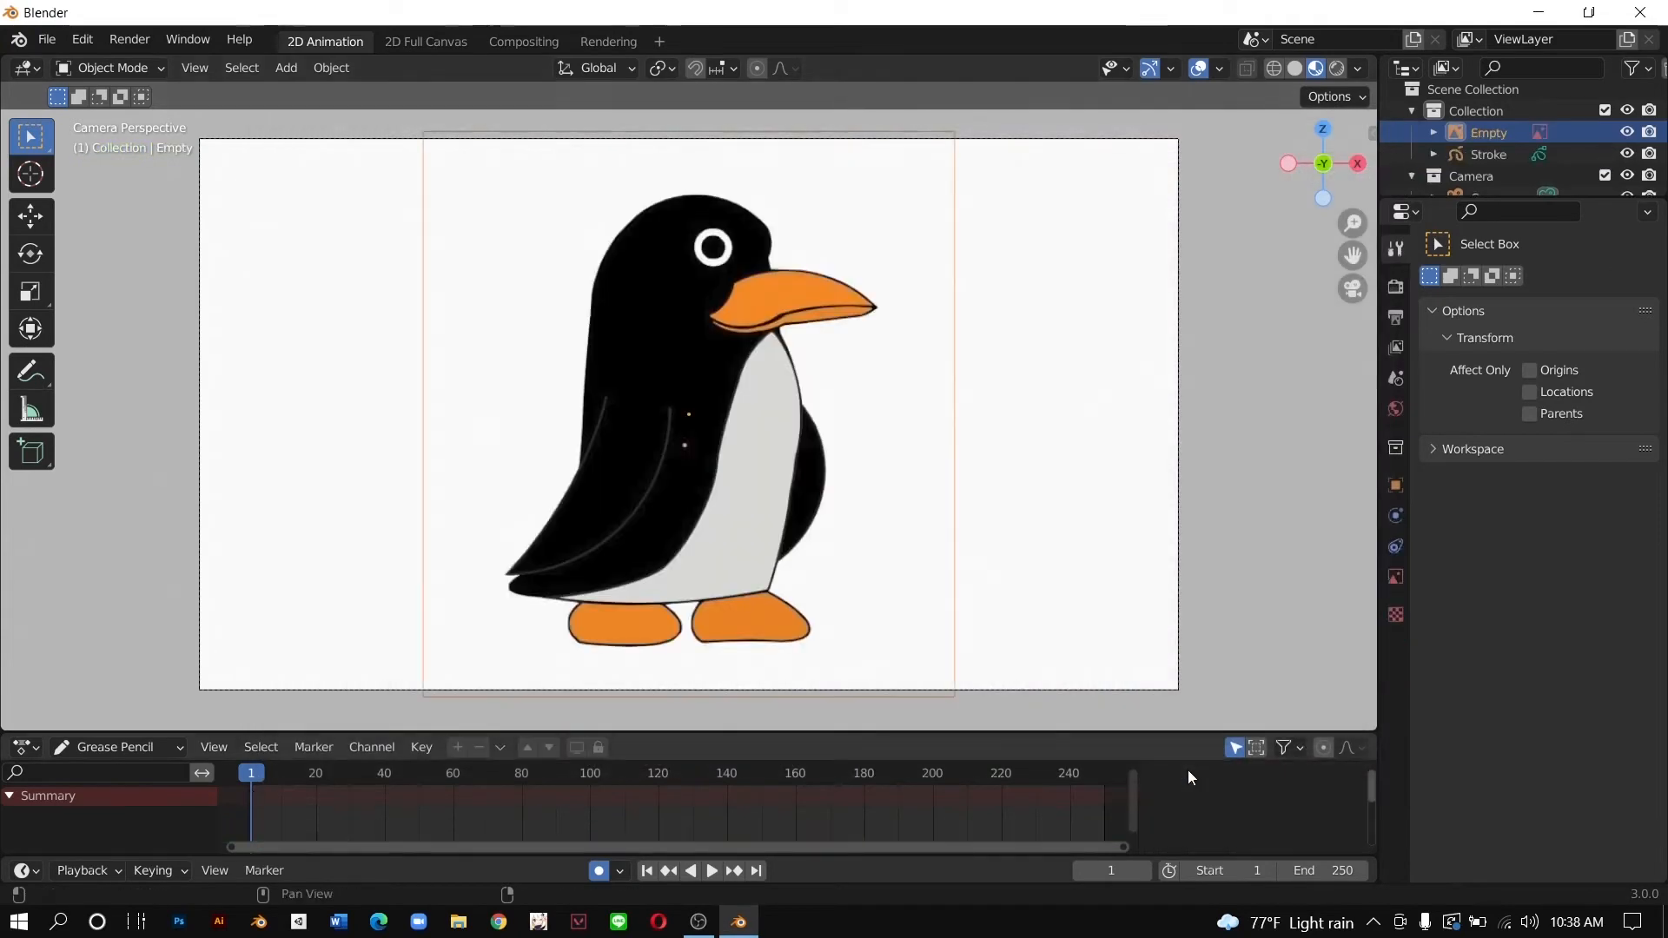
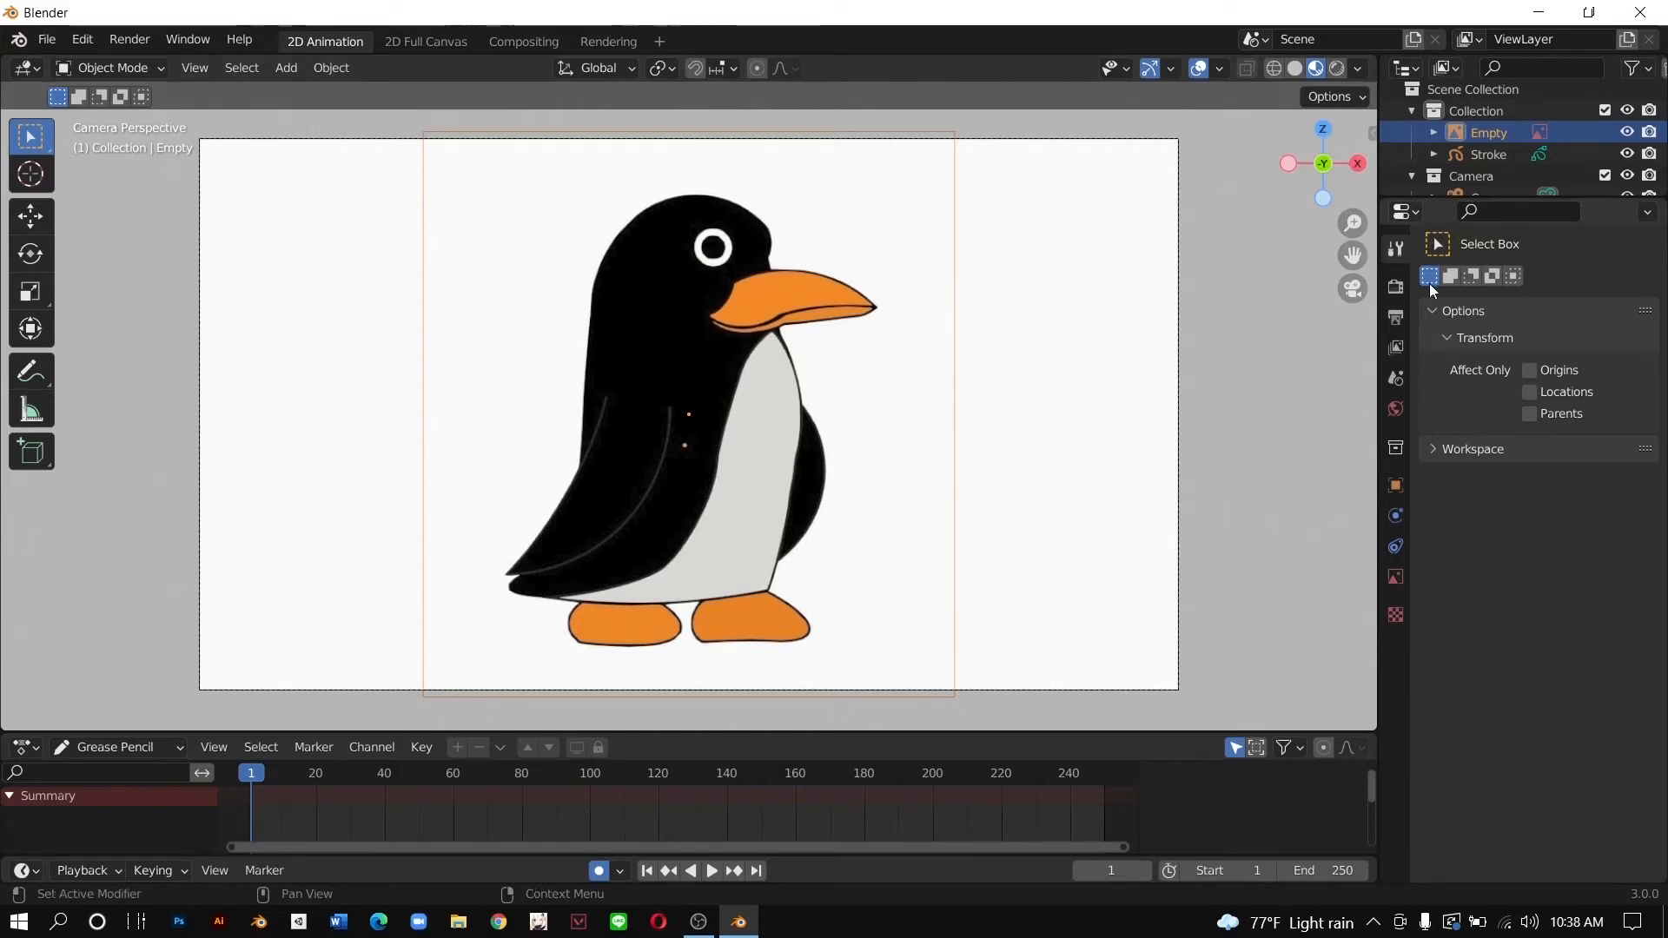
Step: Enable opacity for the penguin reference image and set it to 0.7
left_click(1398, 347)
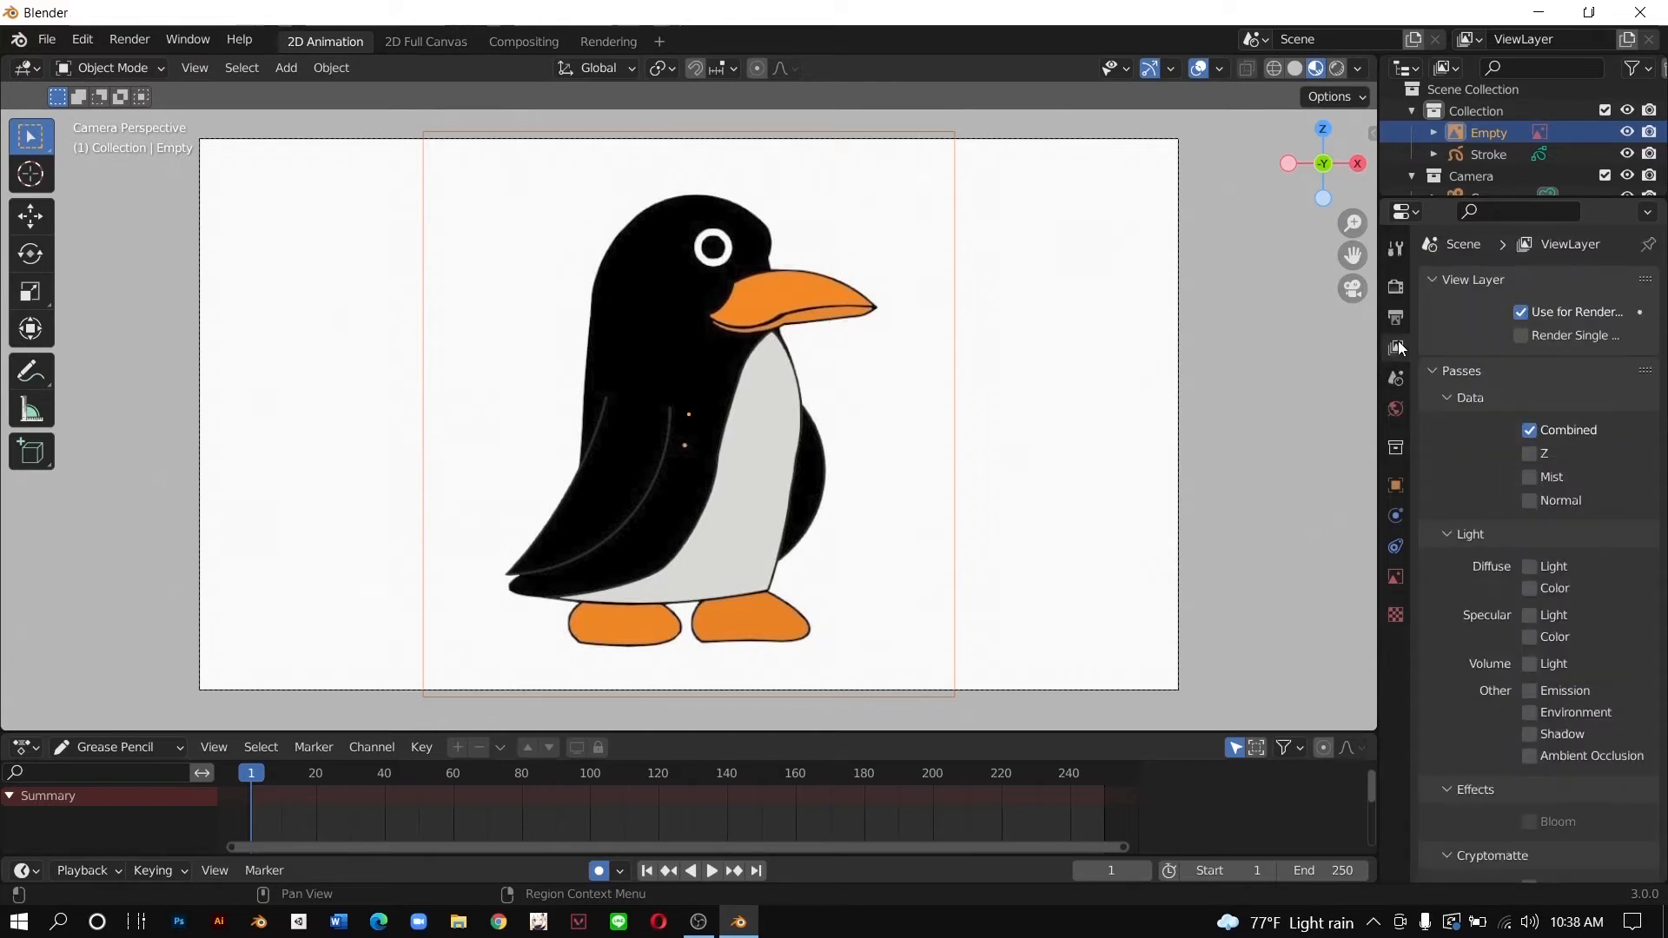
left_click(1396, 251)
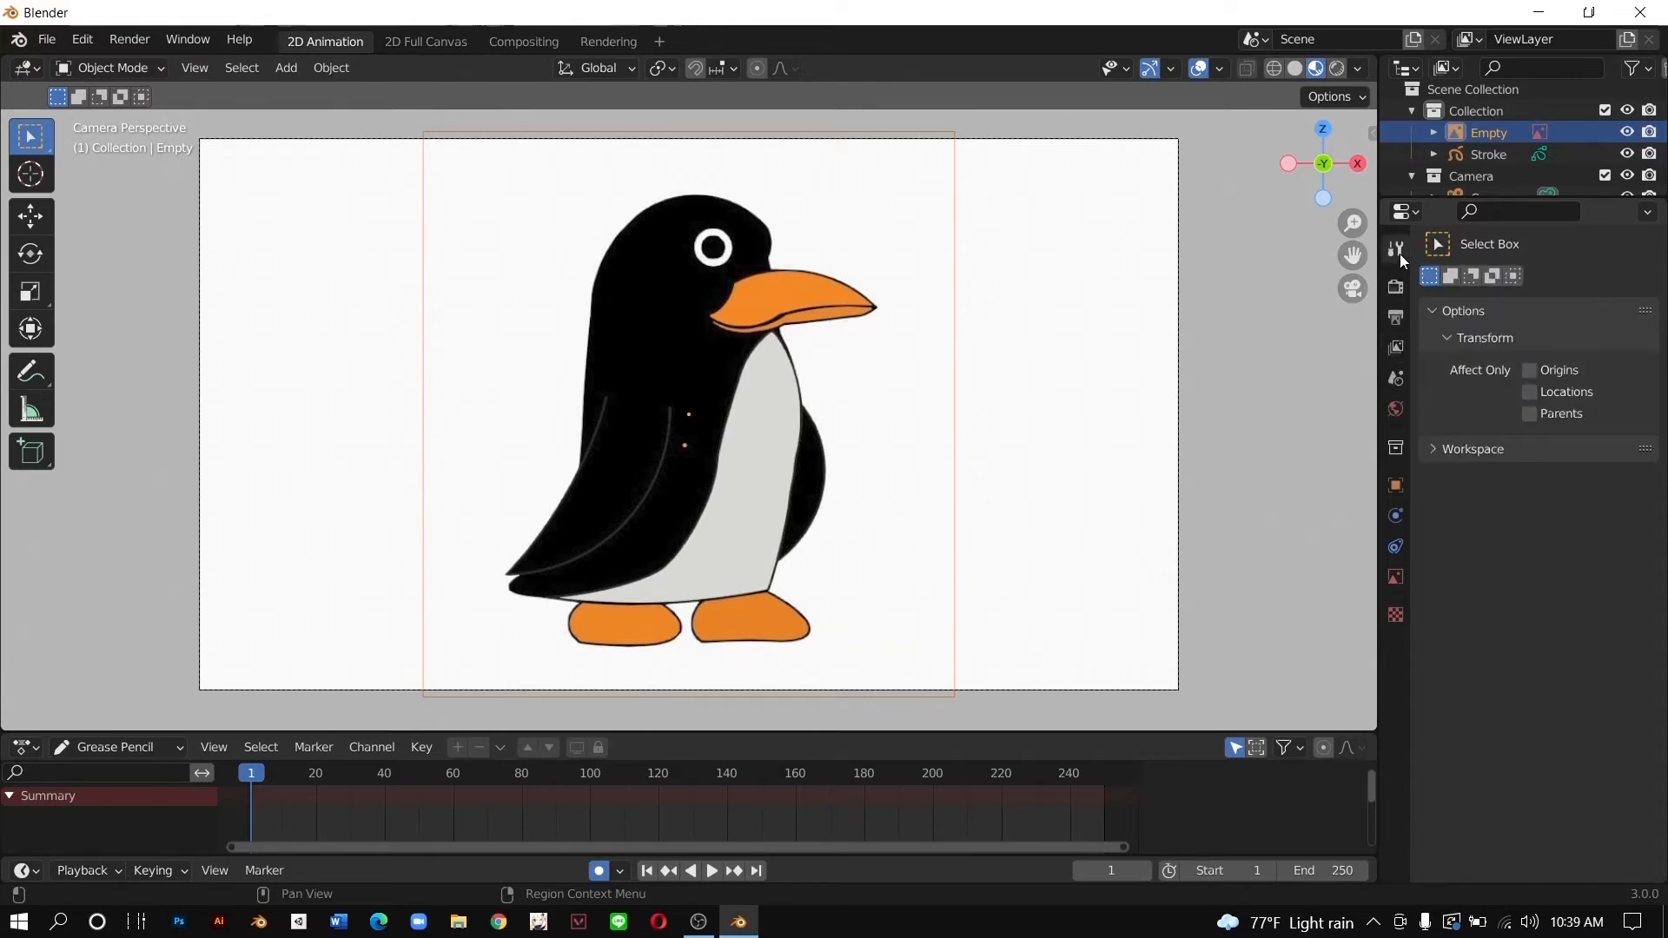
left_click(1397, 578)
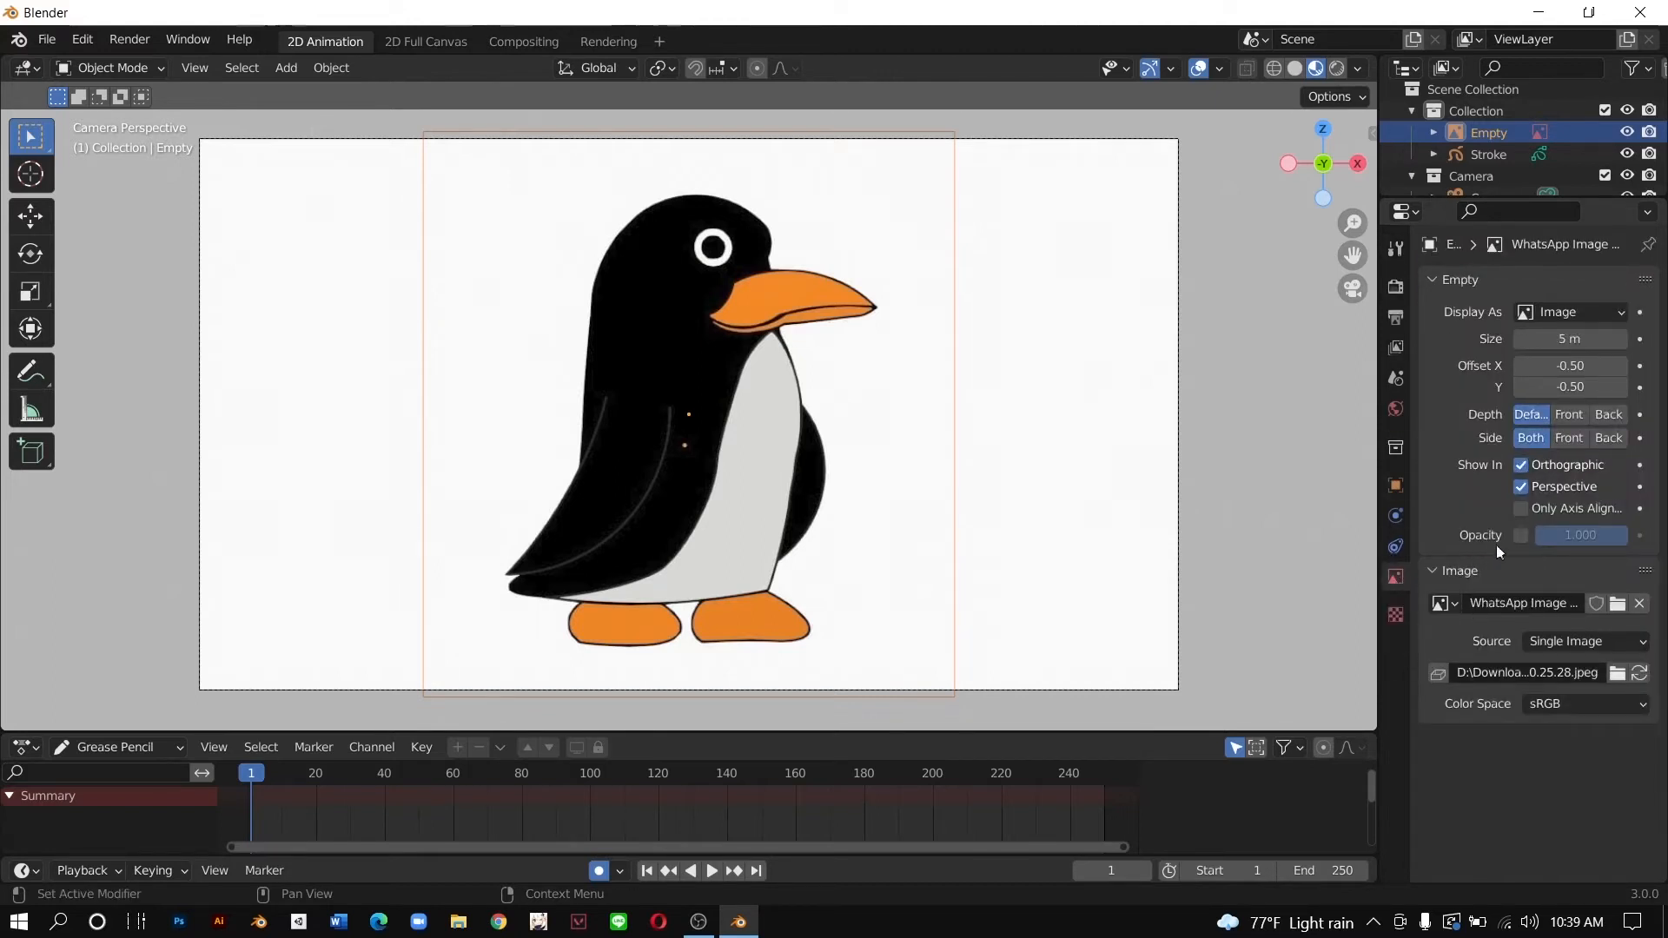
left_click(1520, 535)
left_click(1586, 540)
type("0.7")
key("Return")
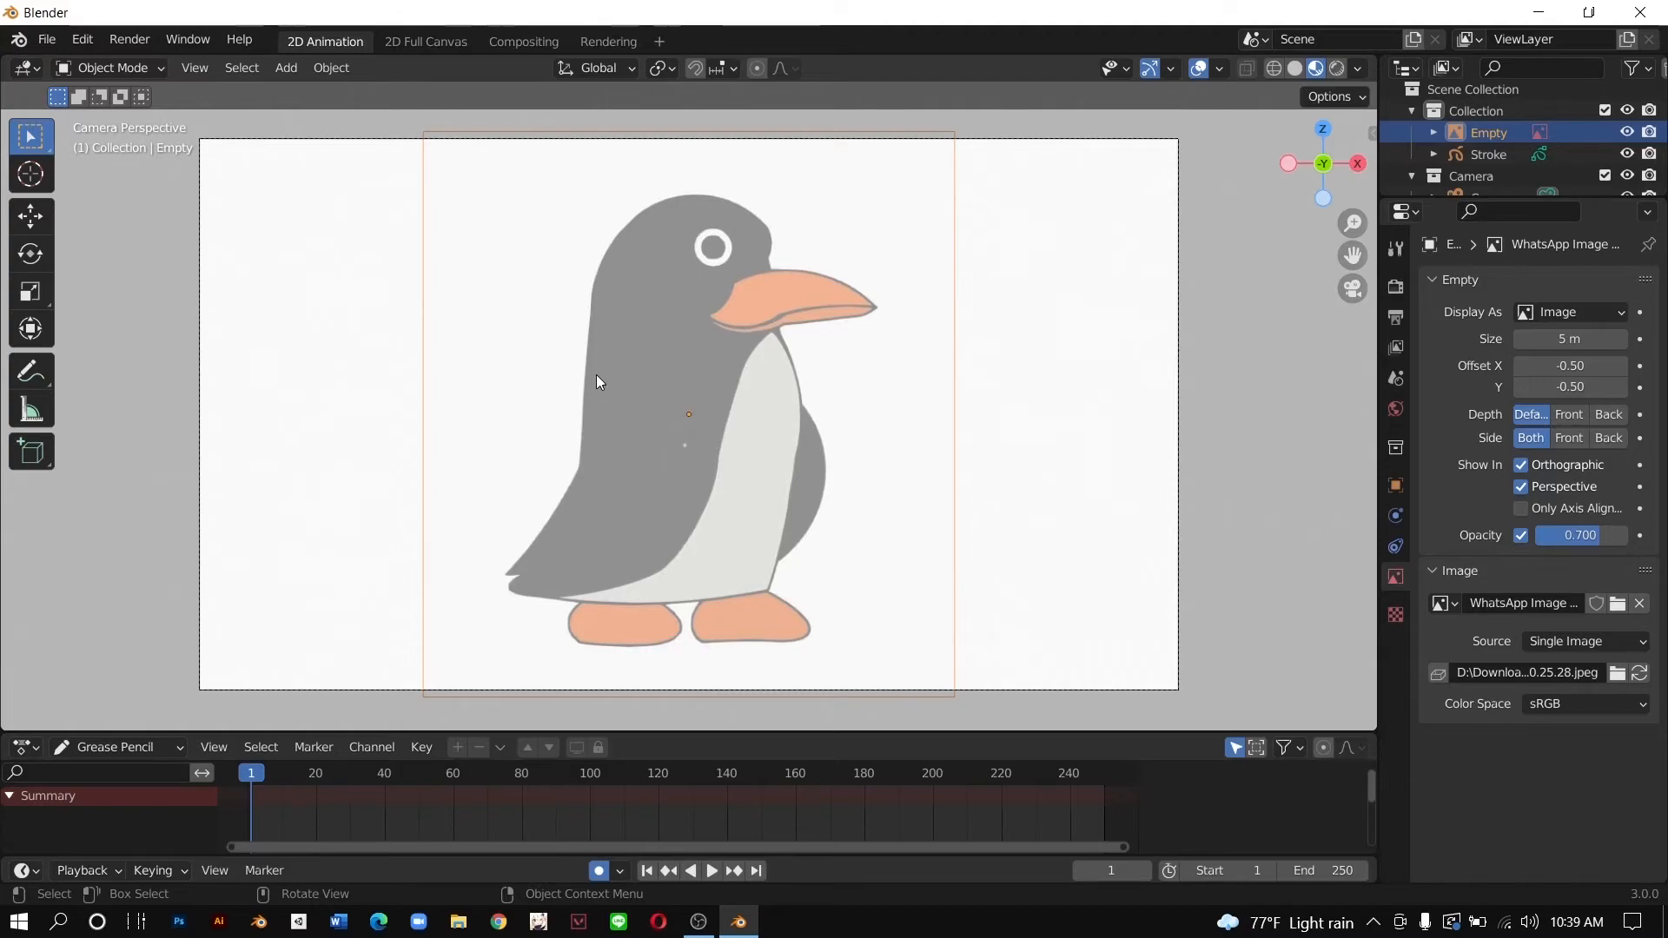
Step: Move the penguin reference image slightly back along the Y axis and return to the camera view
middle_click_drag(525, 361, 806, 418)
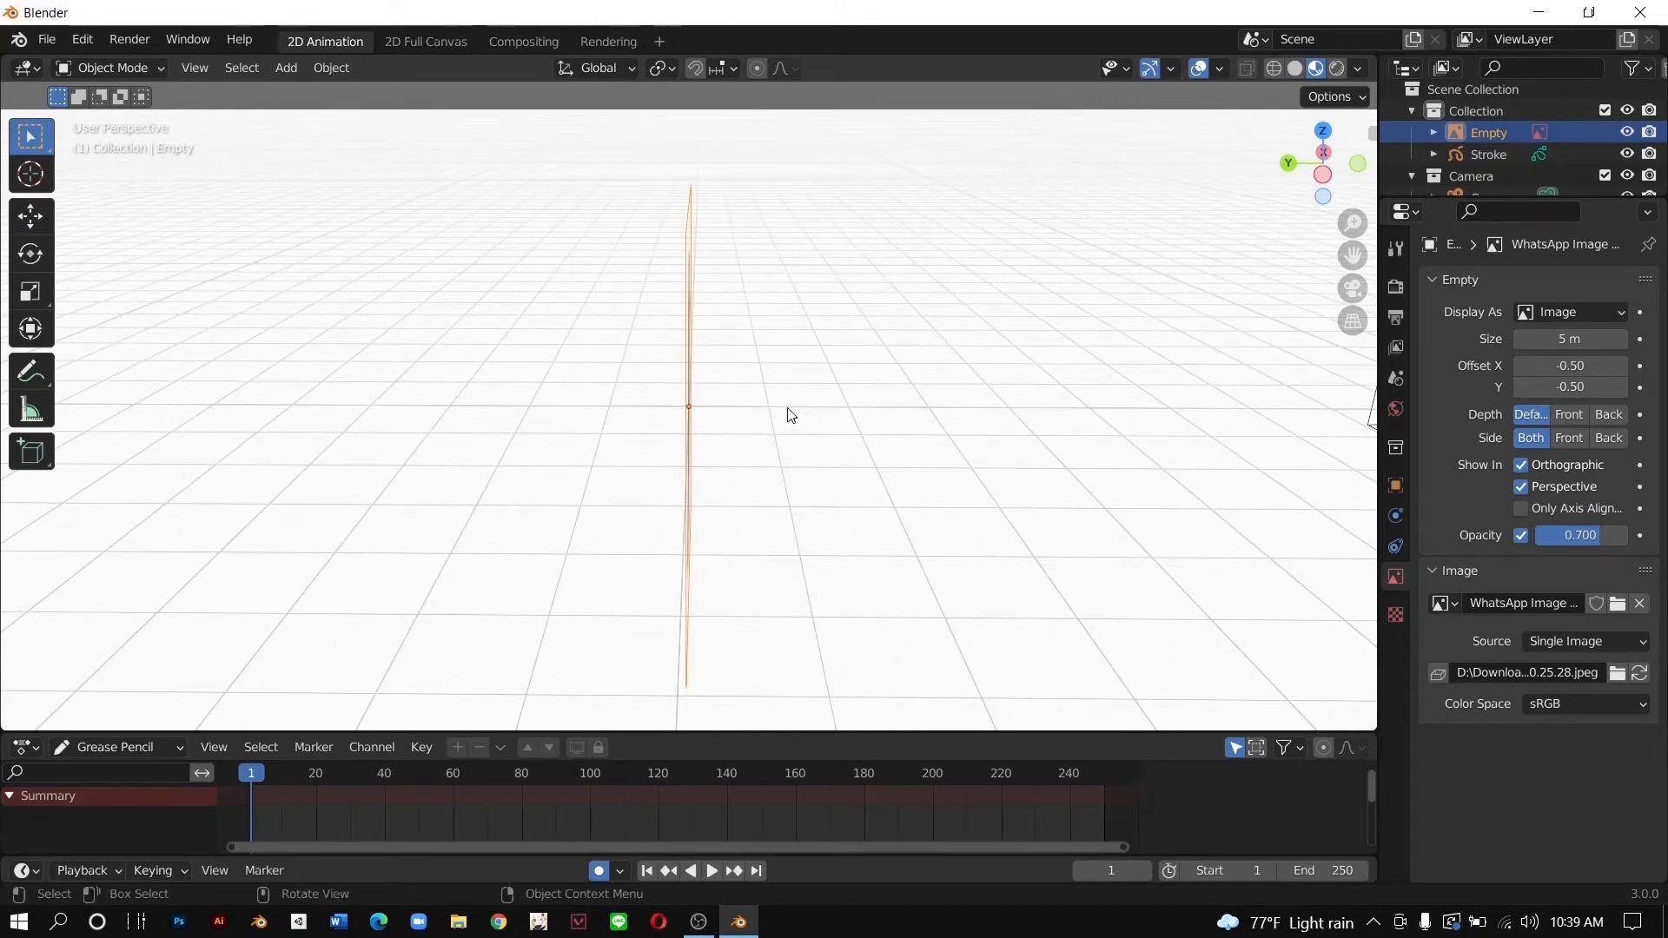
key("w")
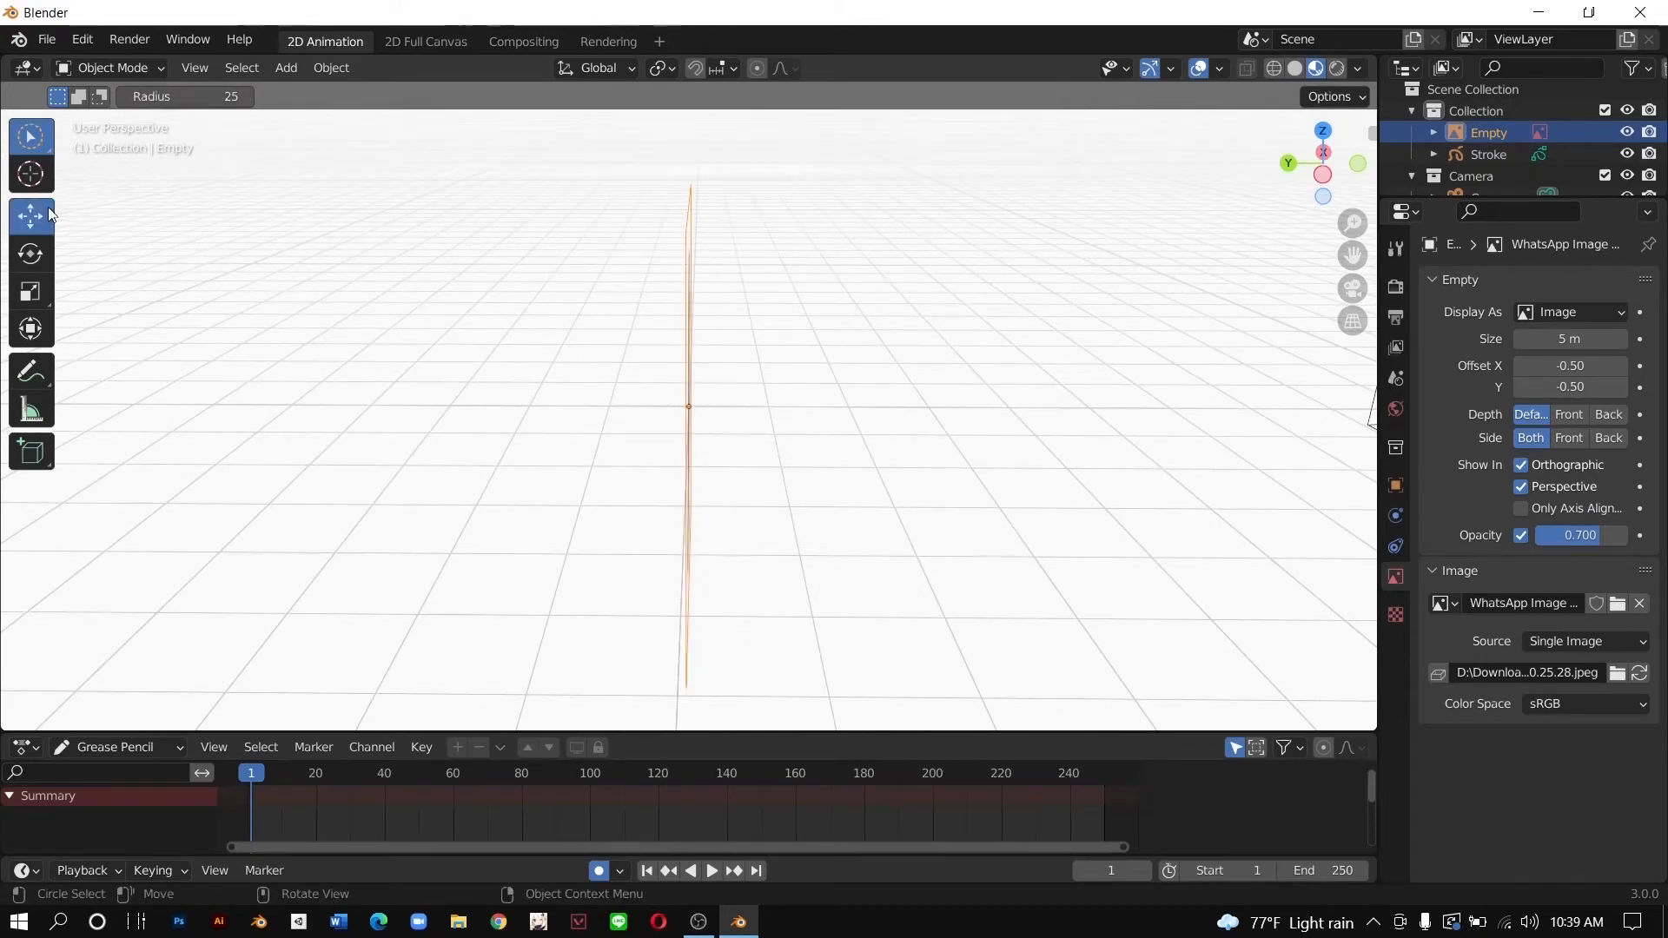
left_click(48, 209)
left_click_drag(611, 409, 591, 410)
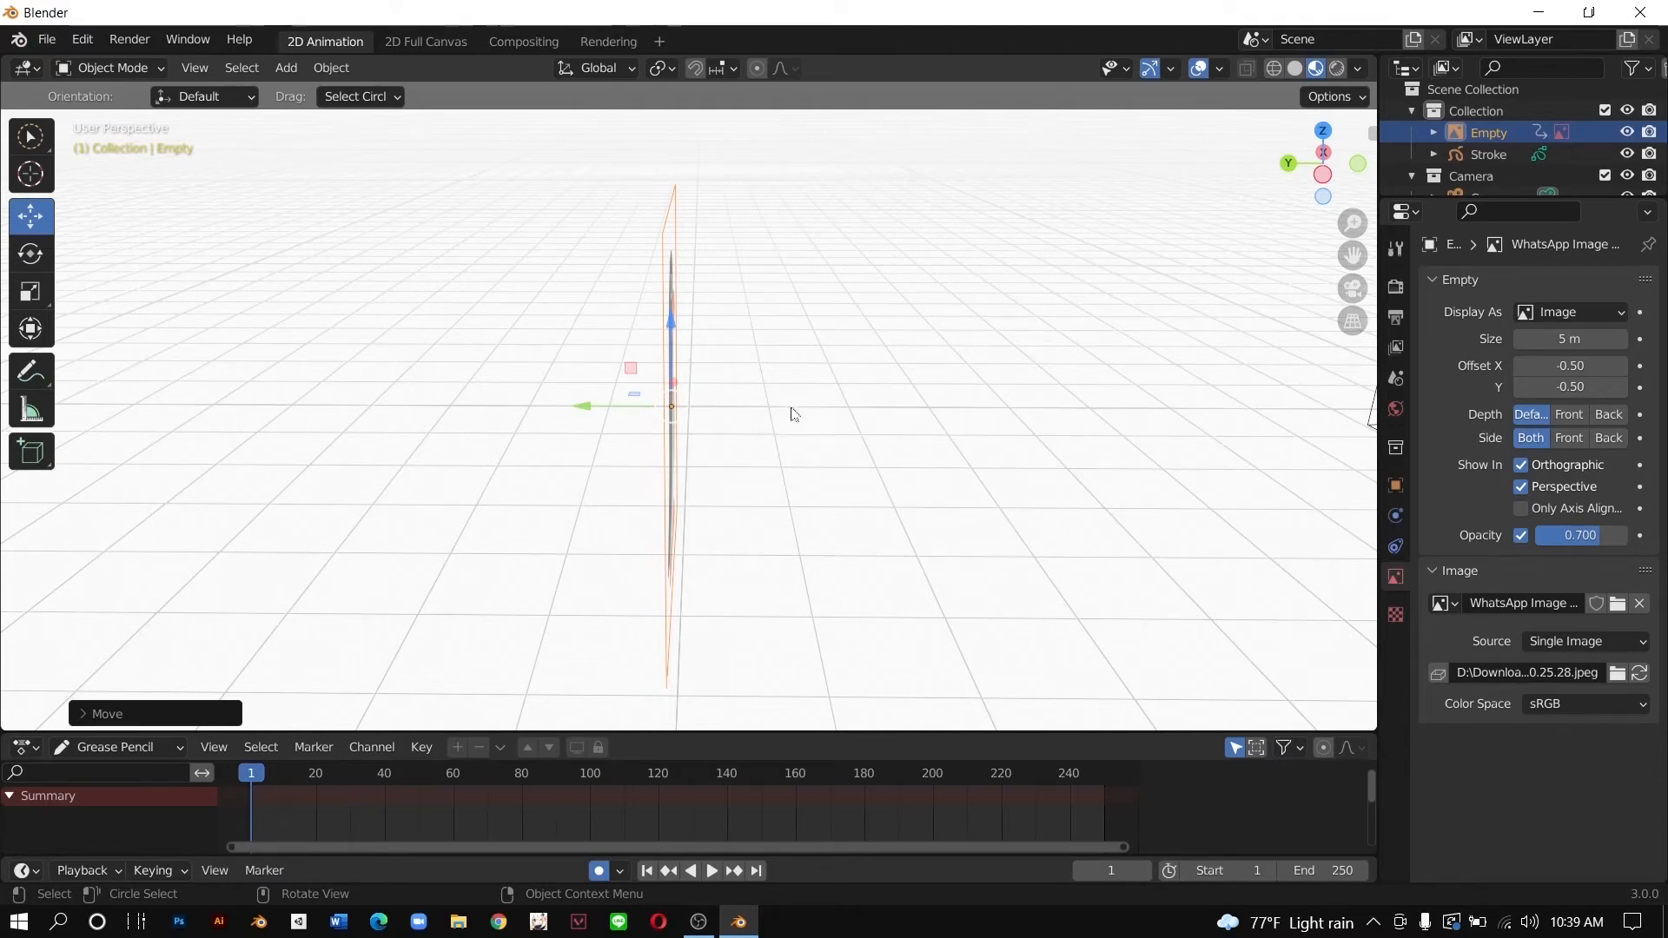
middle_click_drag(718, 391, 458, 376)
key("KP_0")
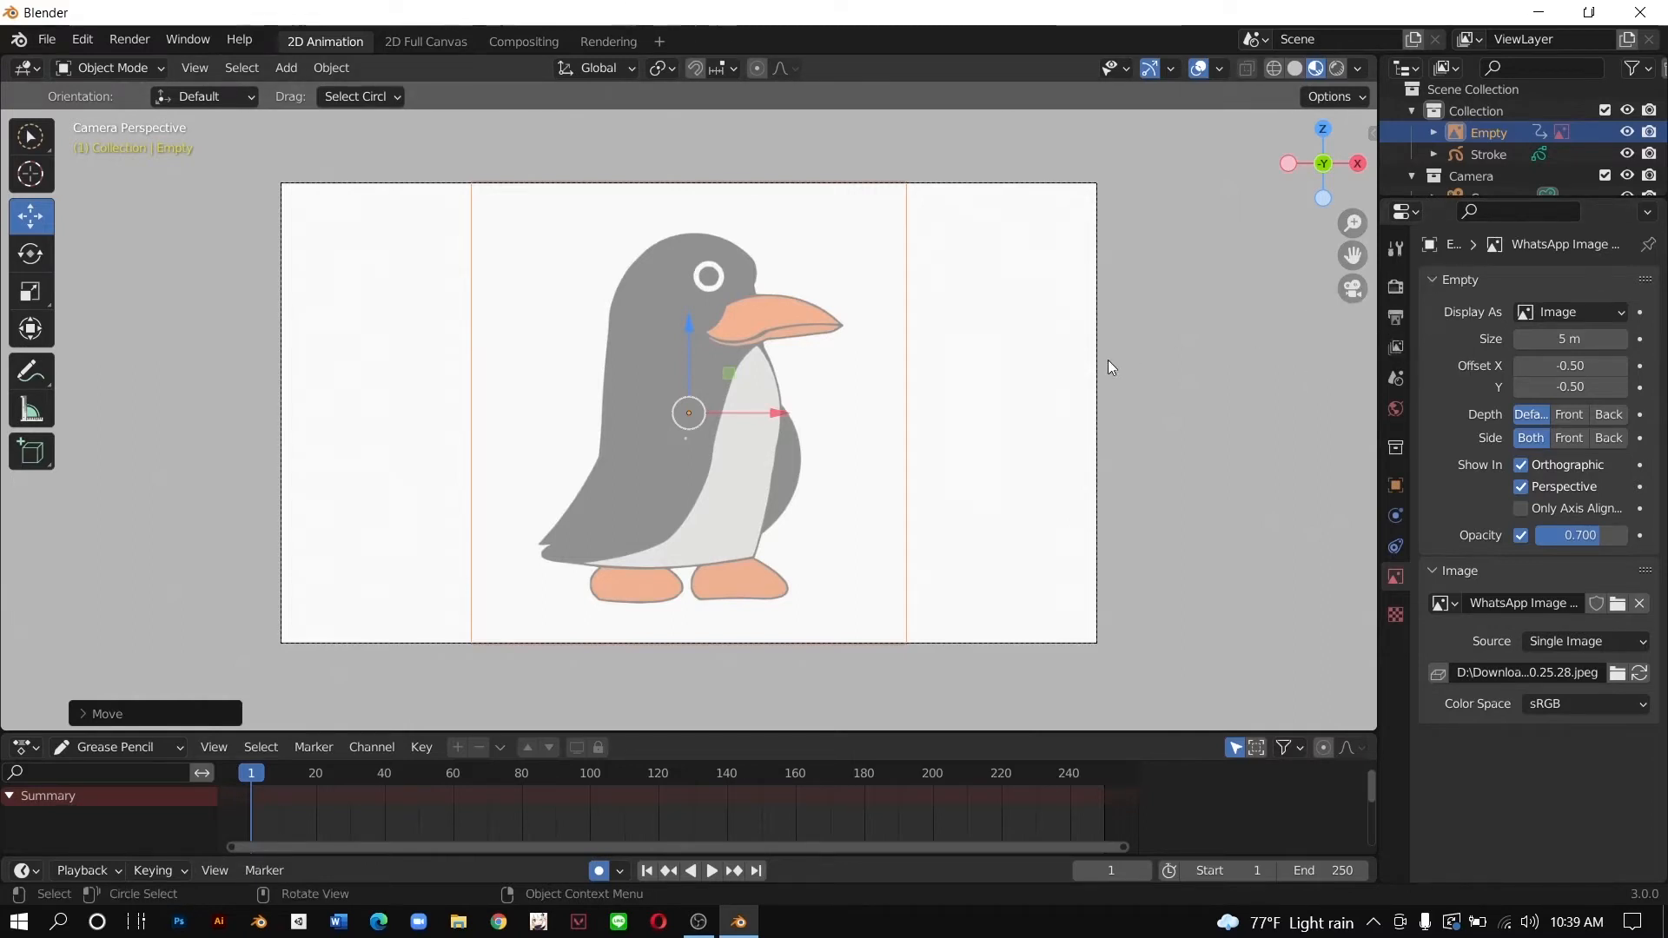
scroll(1080, 387, "up", 1)
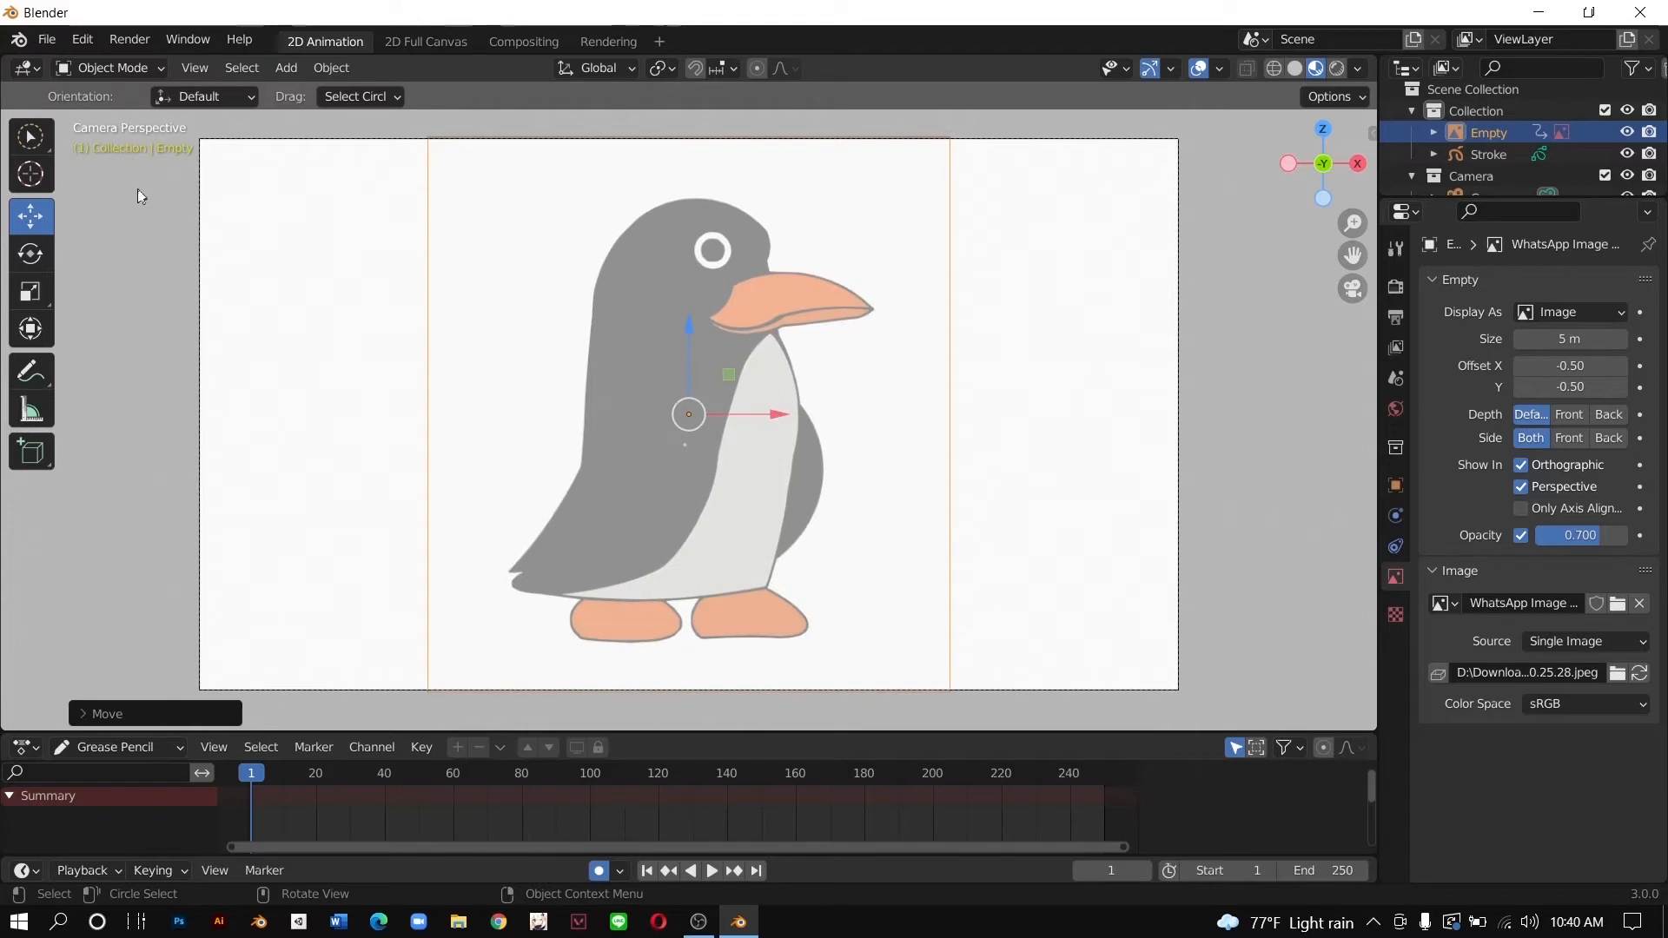
Step: Select the Stroke object and switch it to Draw Mode
left_click(116, 64)
left_click(1493, 156)
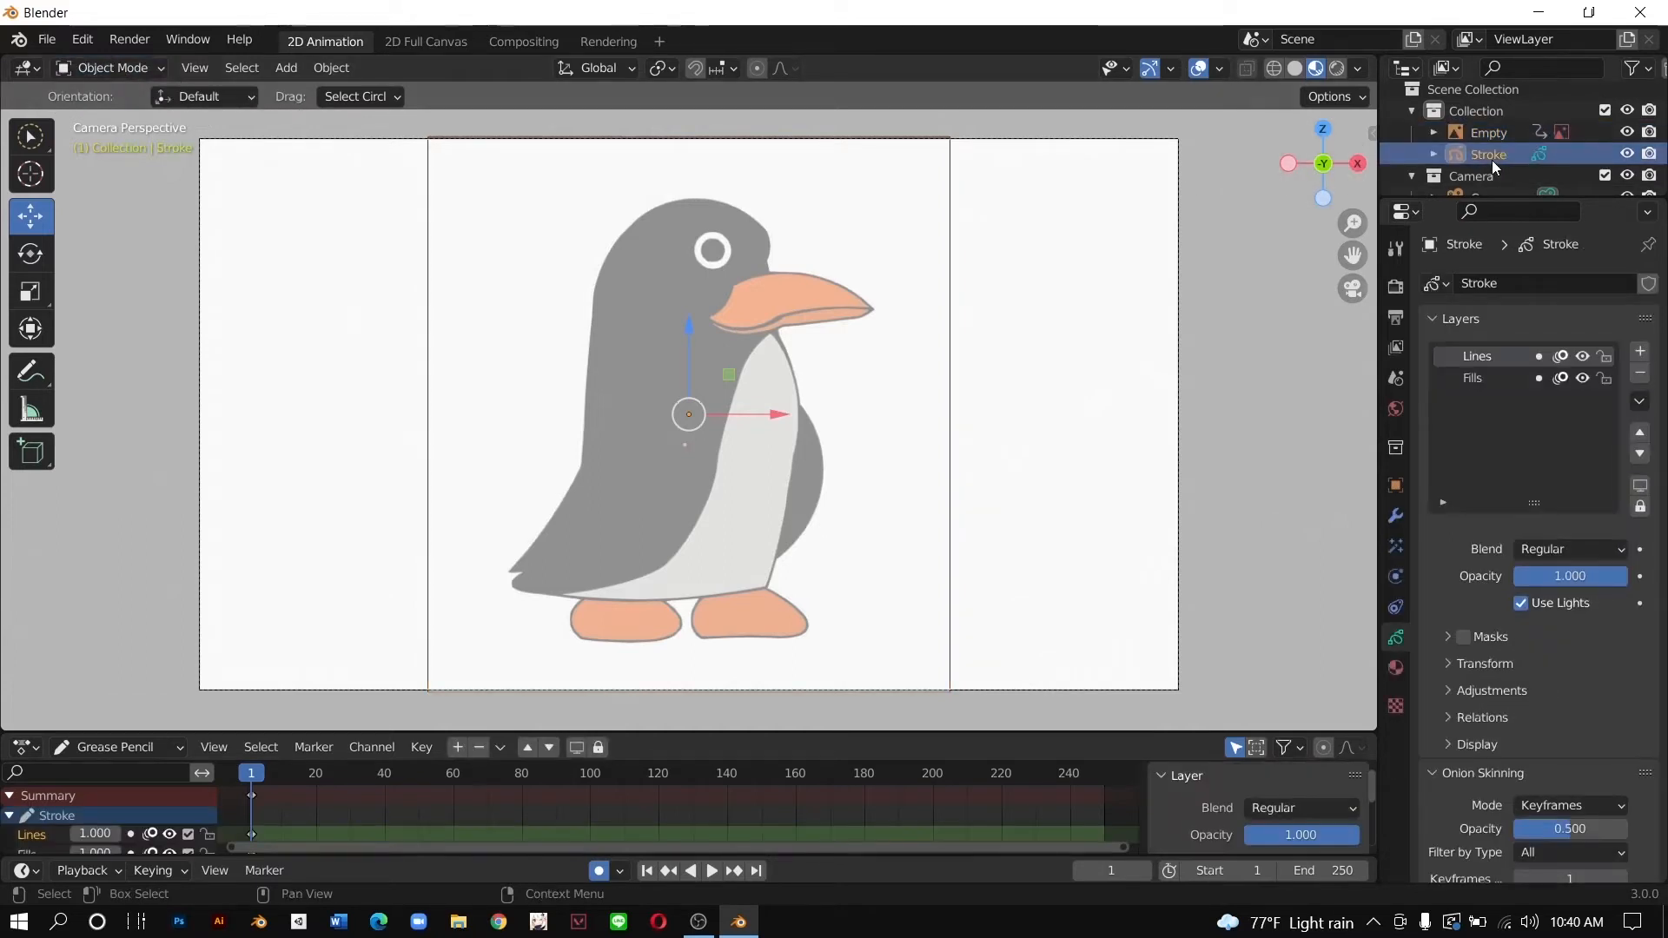
left_click(80, 69)
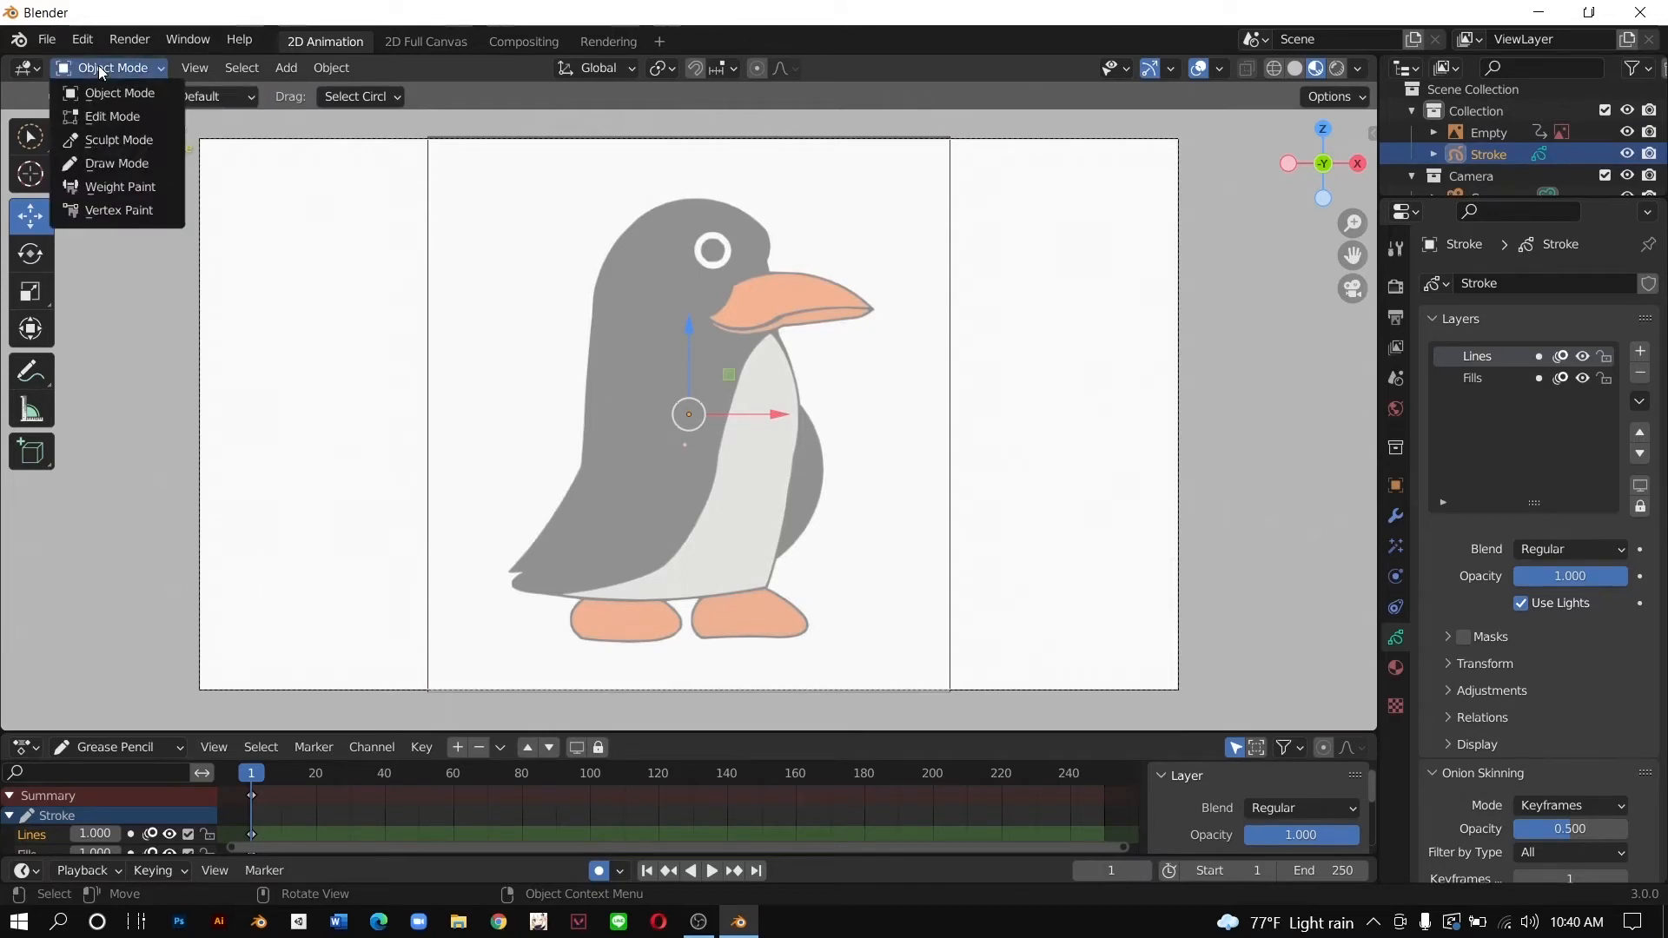
left_click(127, 163)
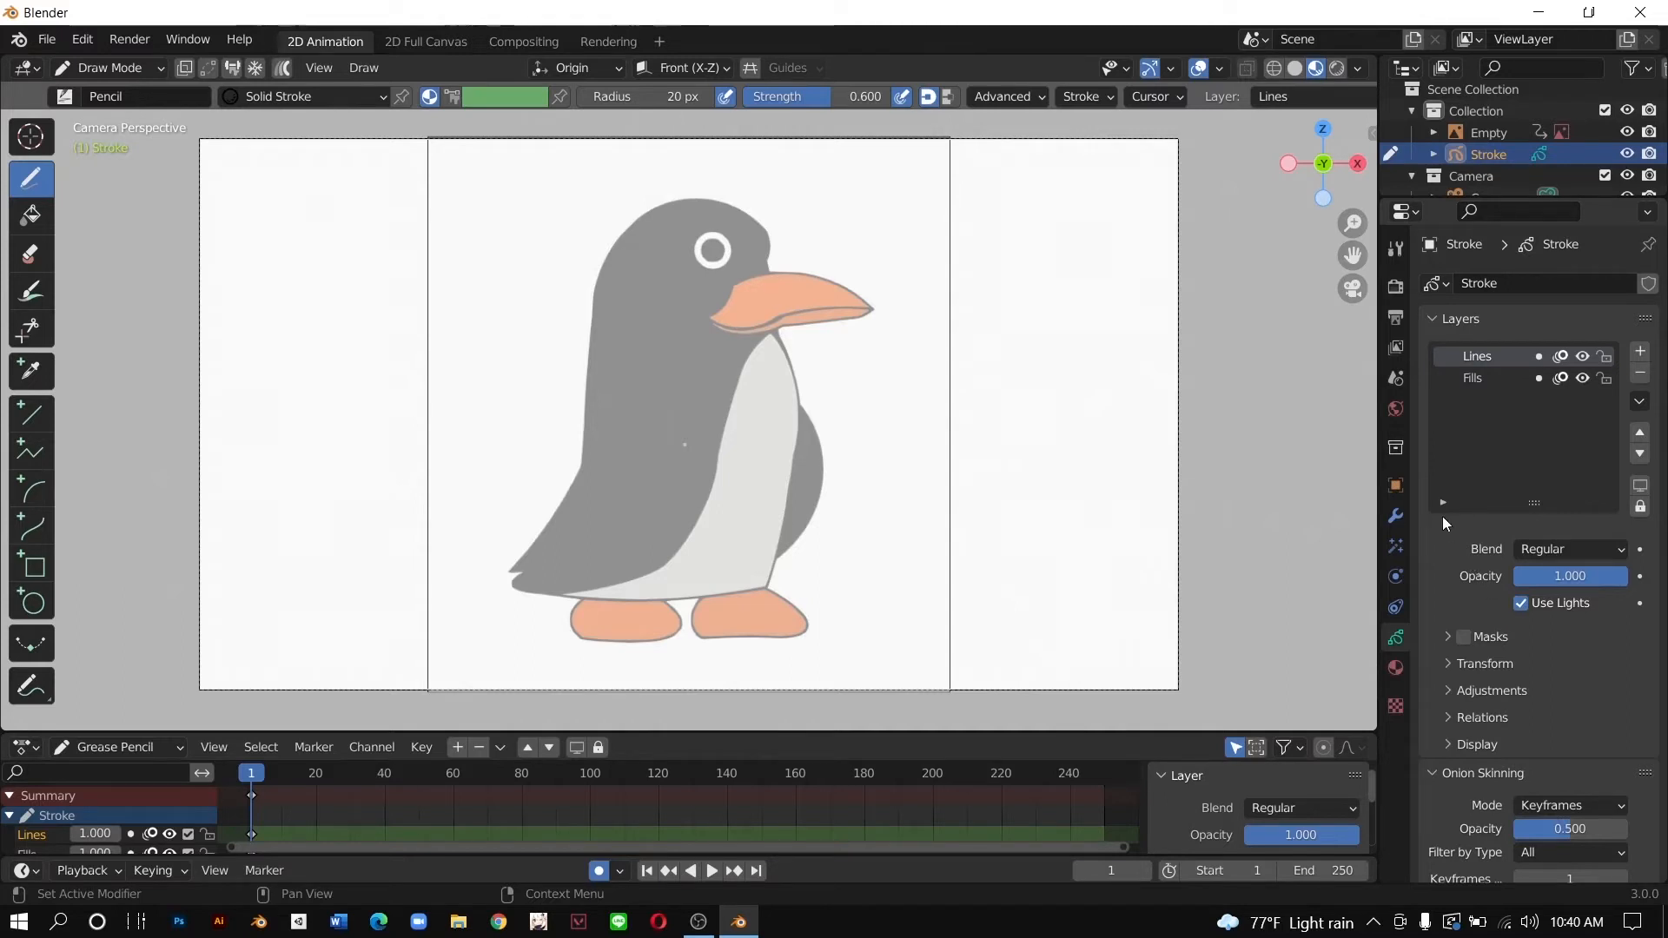
Step: Draw a freehand zigzag test scribble across the penguin on the Lines layer with the Pencil brush
mouse_move(944, 404)
left_mouse_down()
mouse_move(886, 292)
mouse_move(512, 346)
mouse_move(1081, 373)
left_mouse_up()
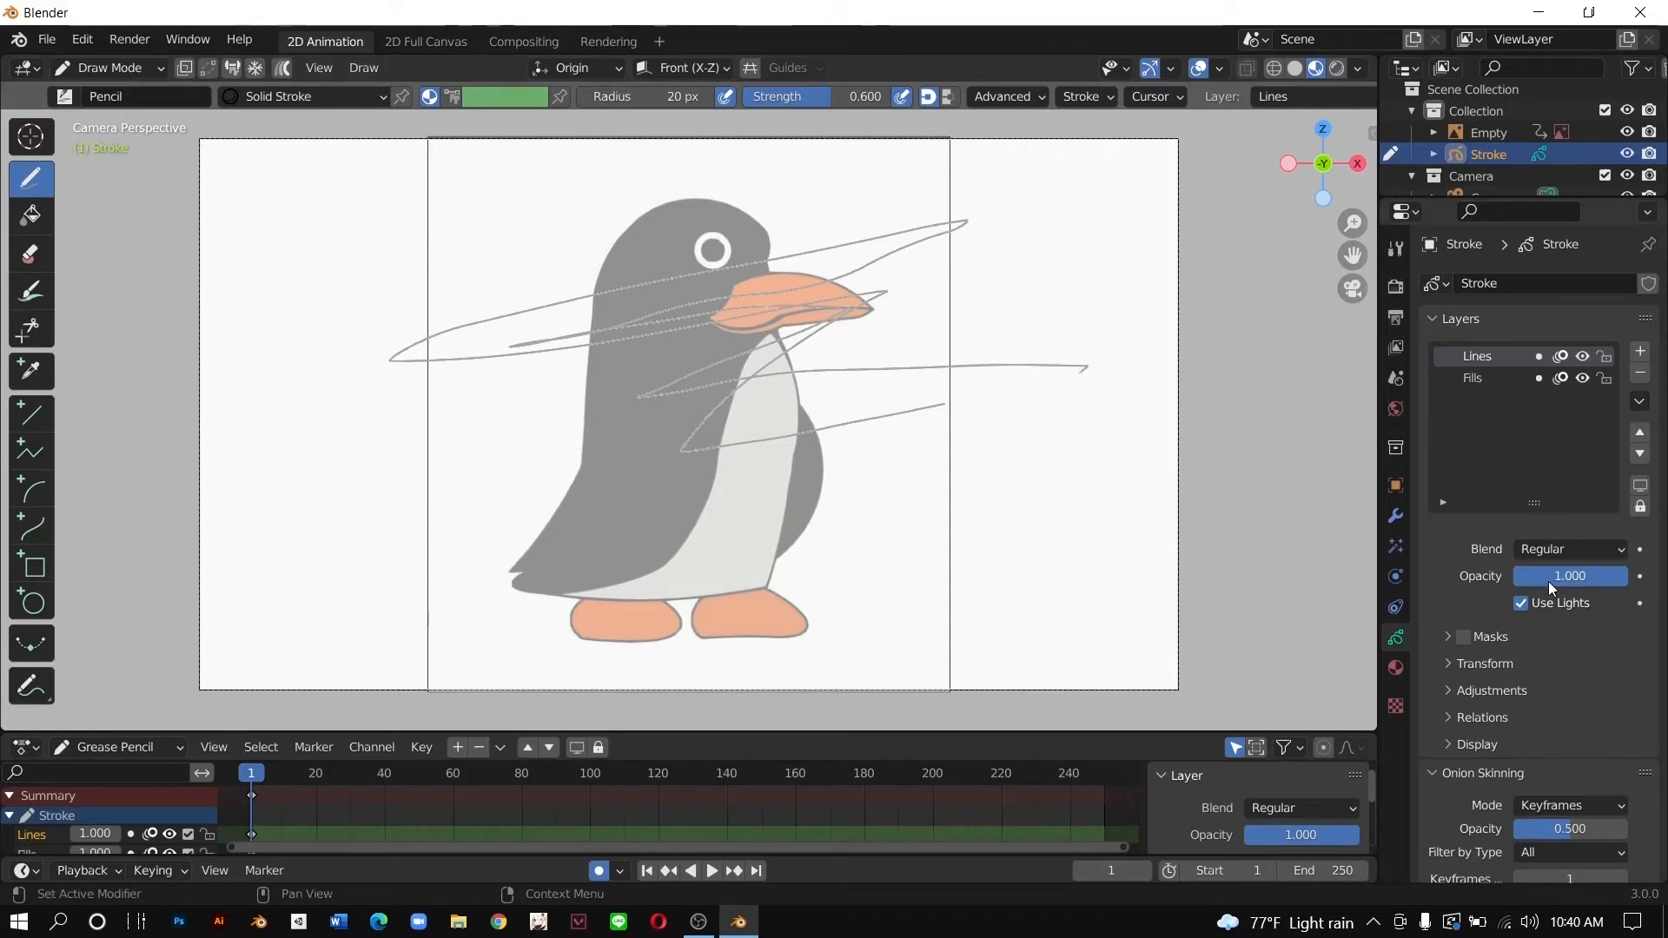
left_click(1552, 556)
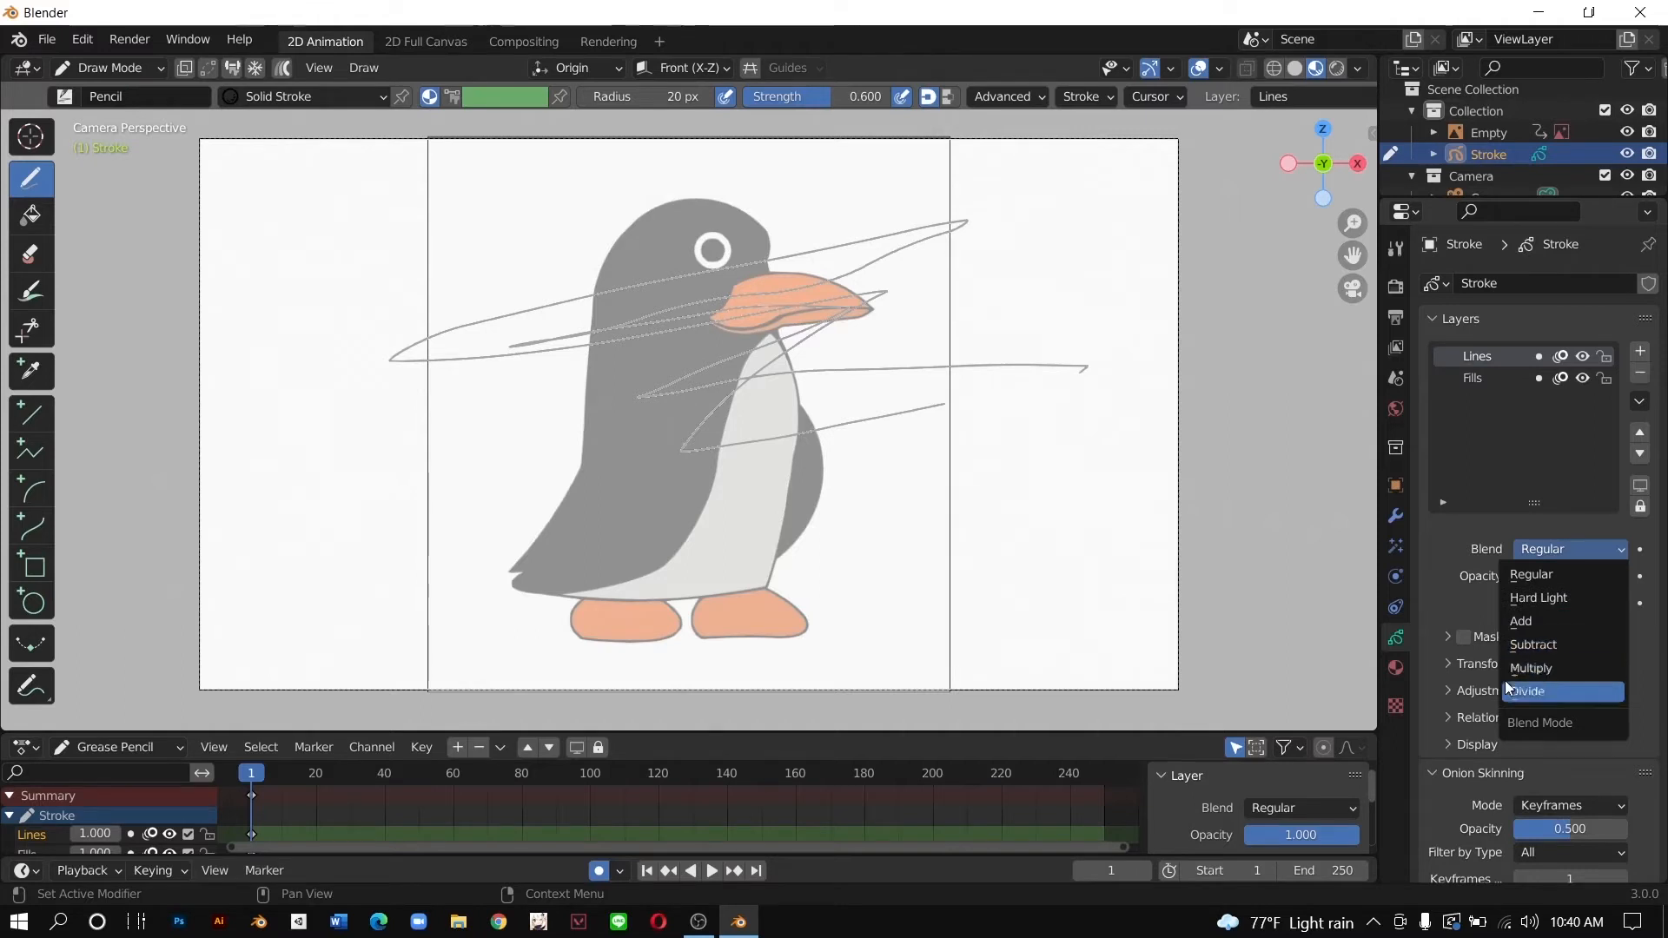
scroll(1550, 663, "down", 3)
scroll(1550, 670, "up", 3)
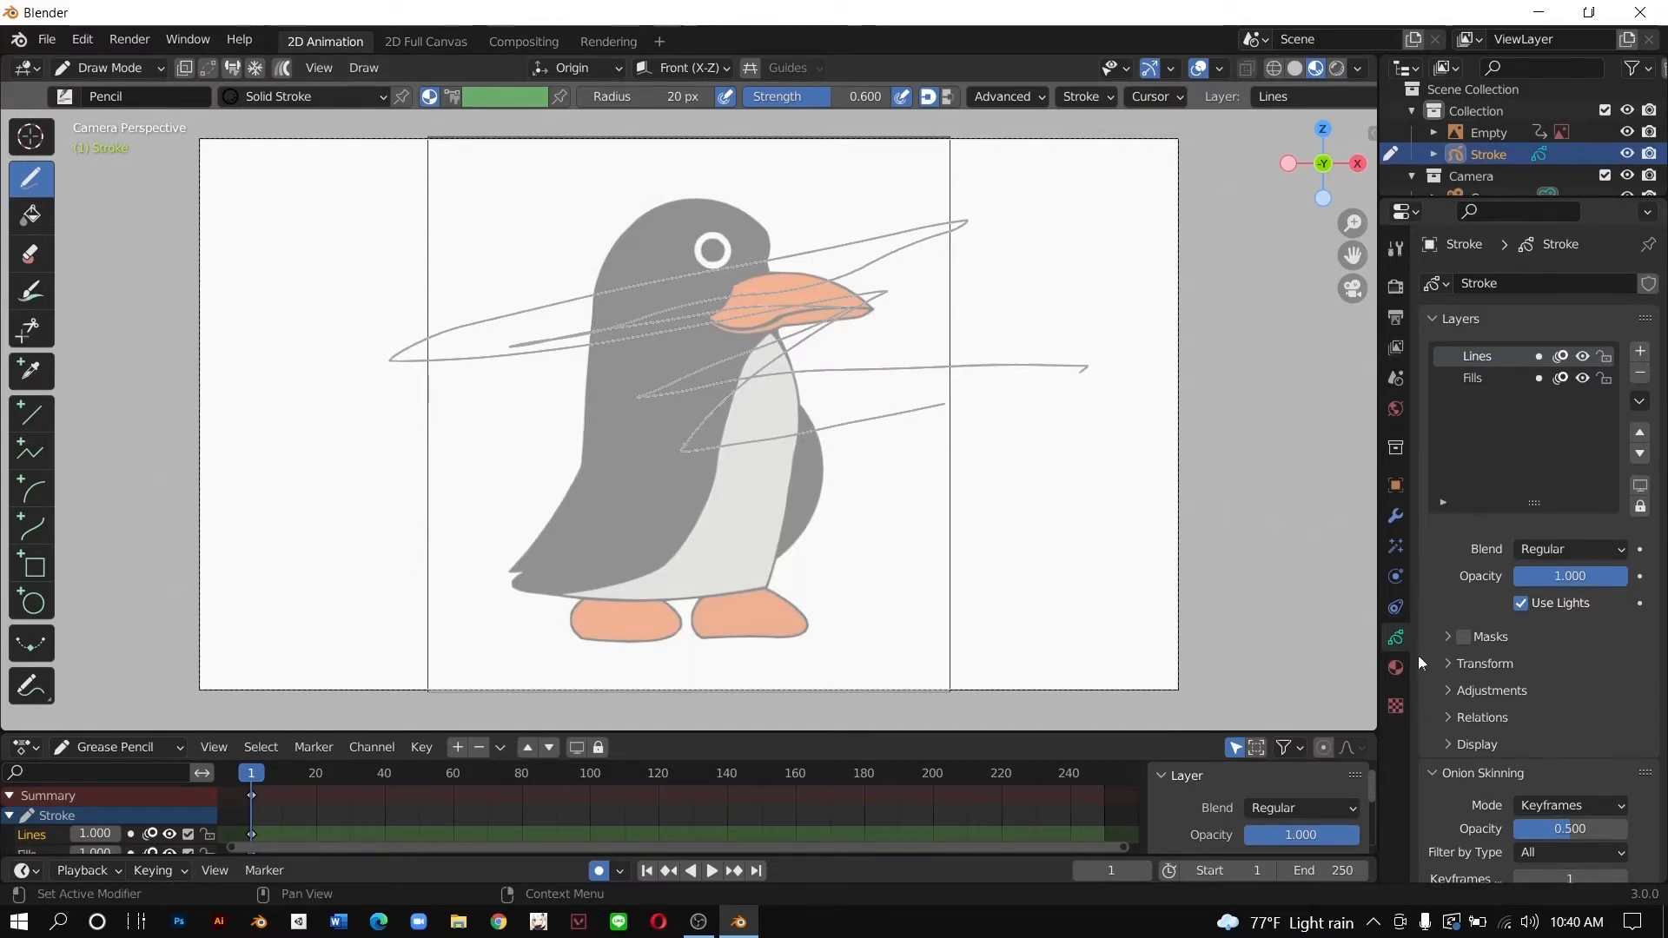
Step: Change the stroke base color of the Solid Stroke material to a muted red
left_click(1398, 666)
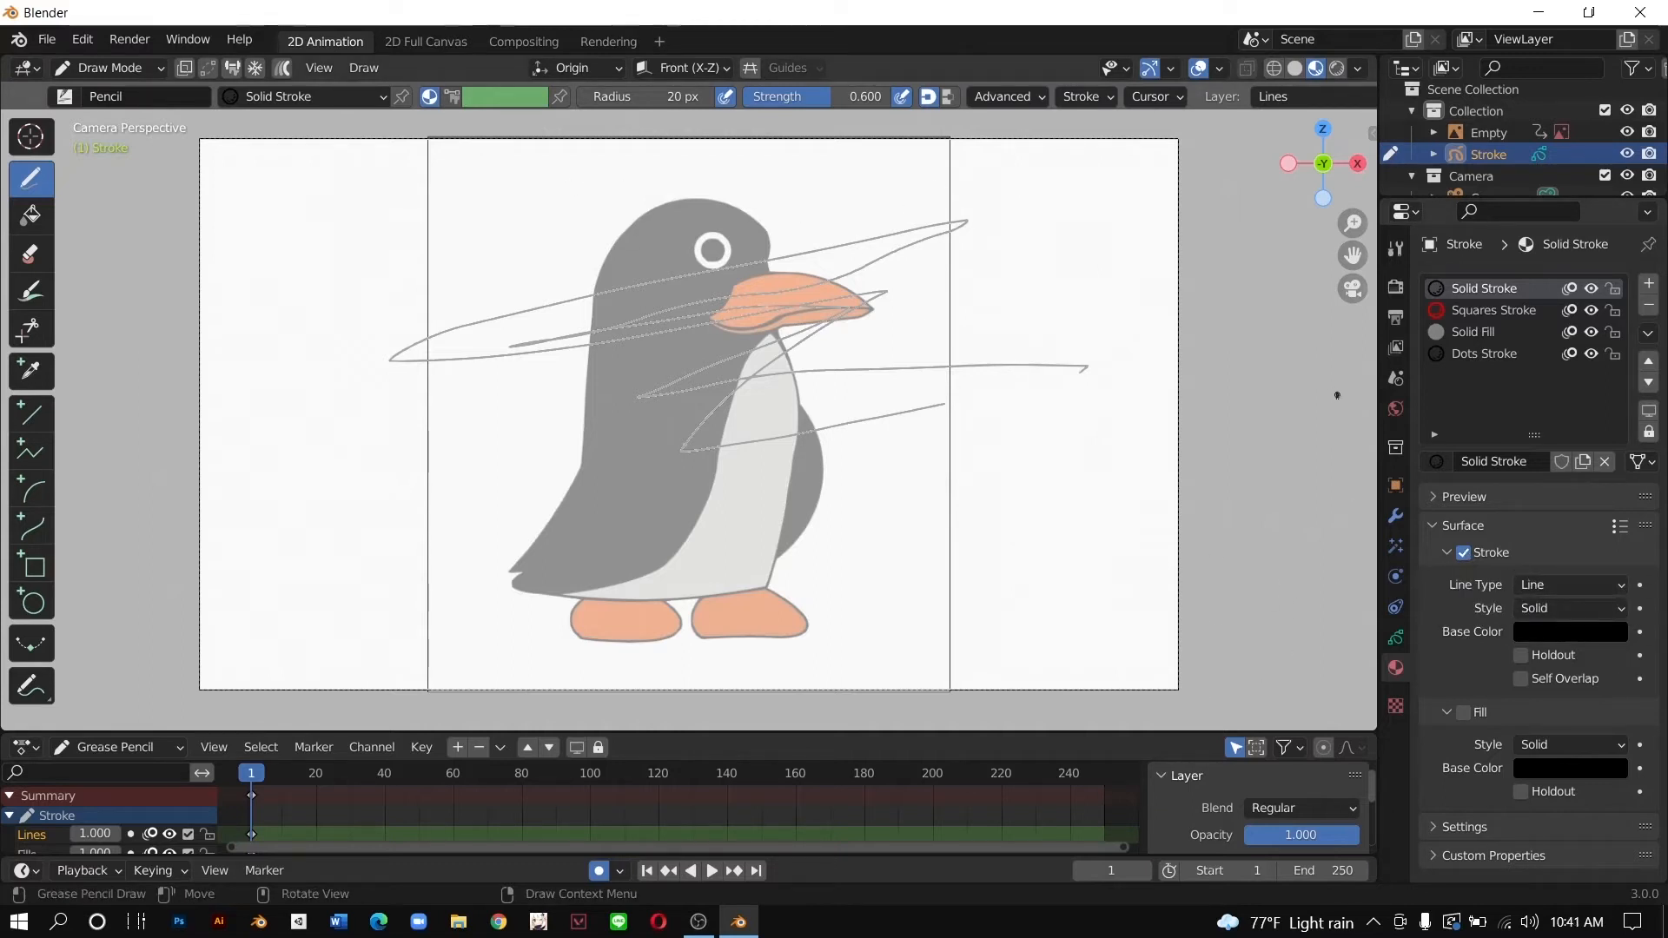
left_click(1464, 554)
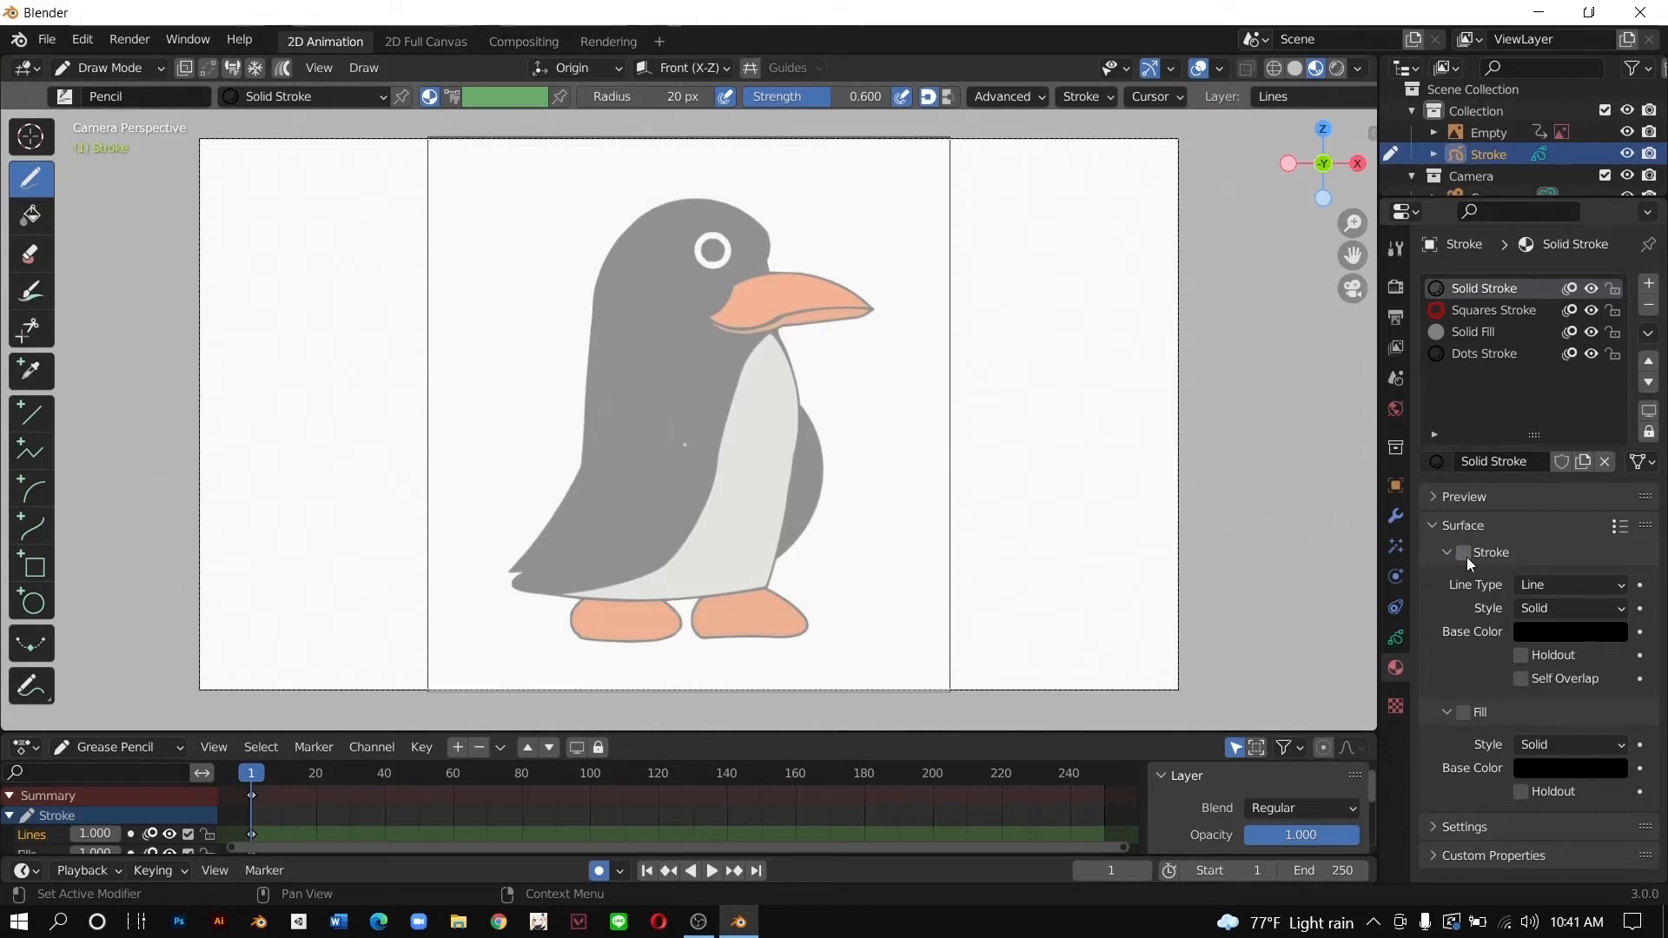
left_click(1466, 554)
left_click(1530, 631)
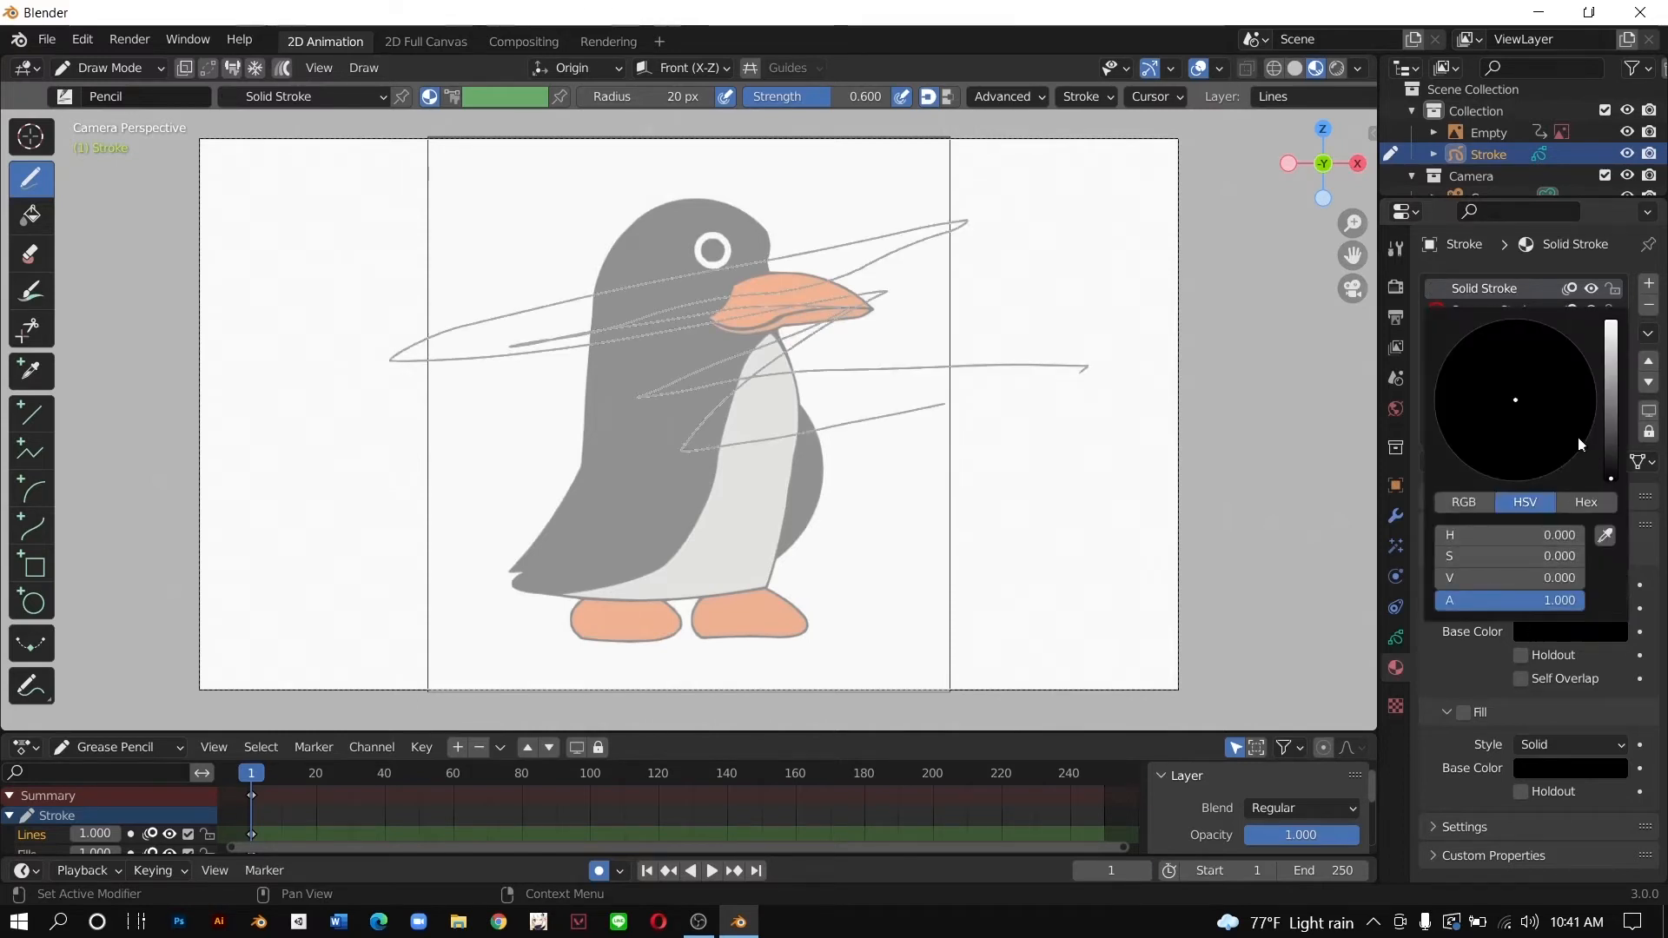
left_click(1612, 452)
left_click_drag(1578, 425, 1525, 368)
left_click_drag(1614, 459, 1612, 382)
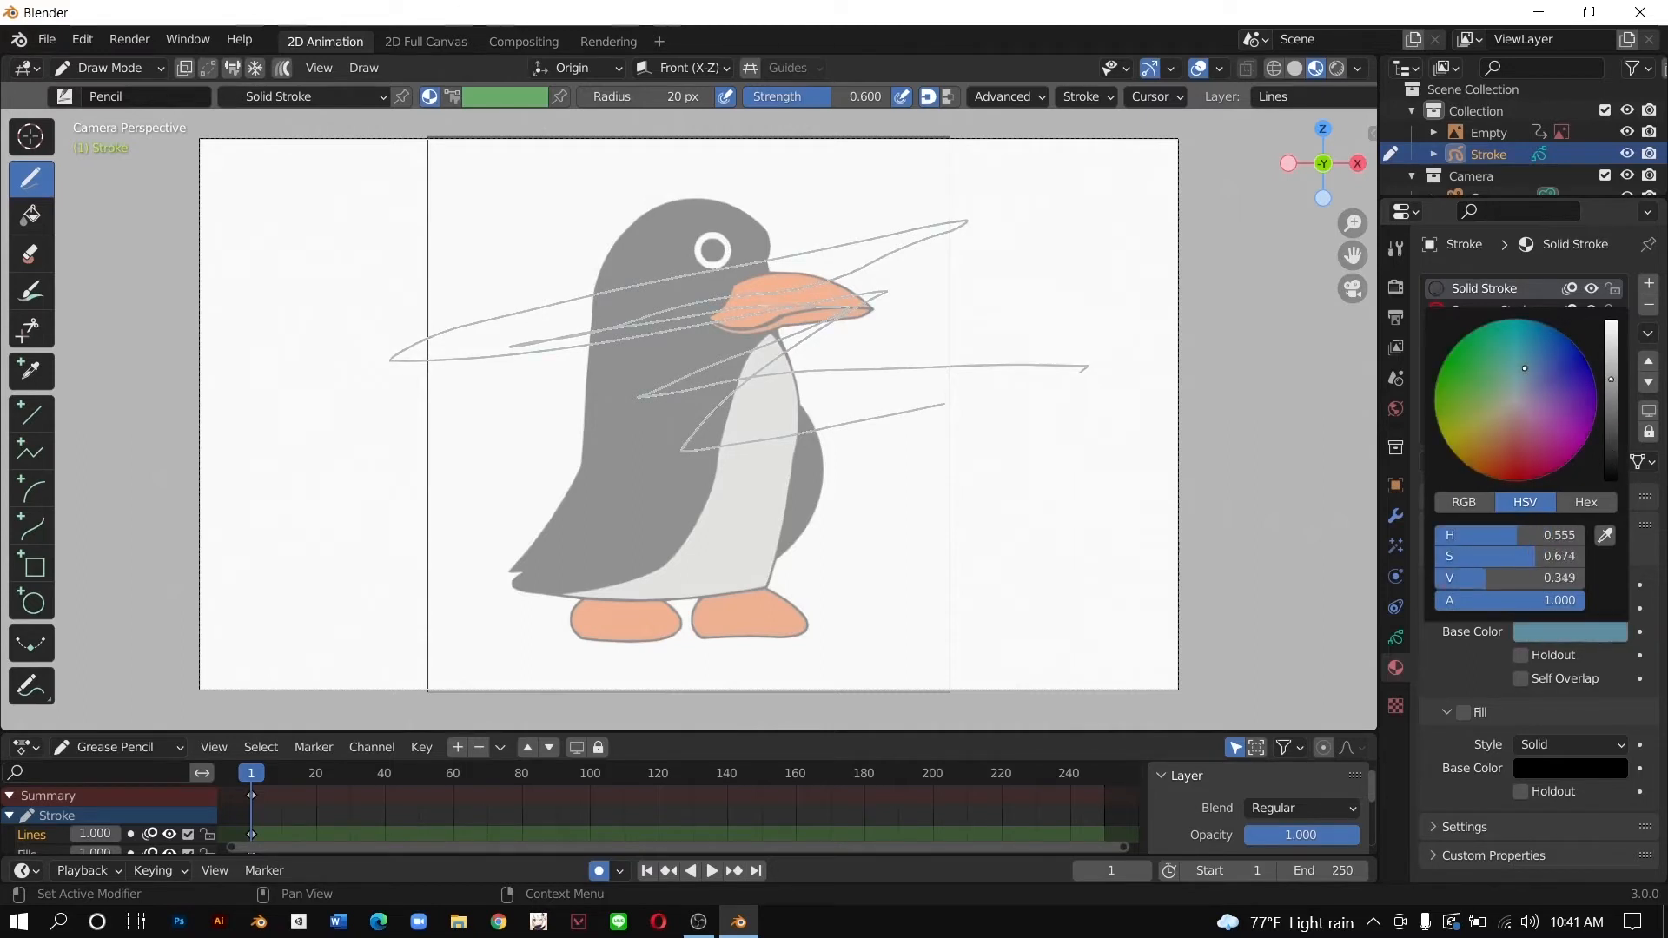
left_click_drag(1519, 425, 1517, 449)
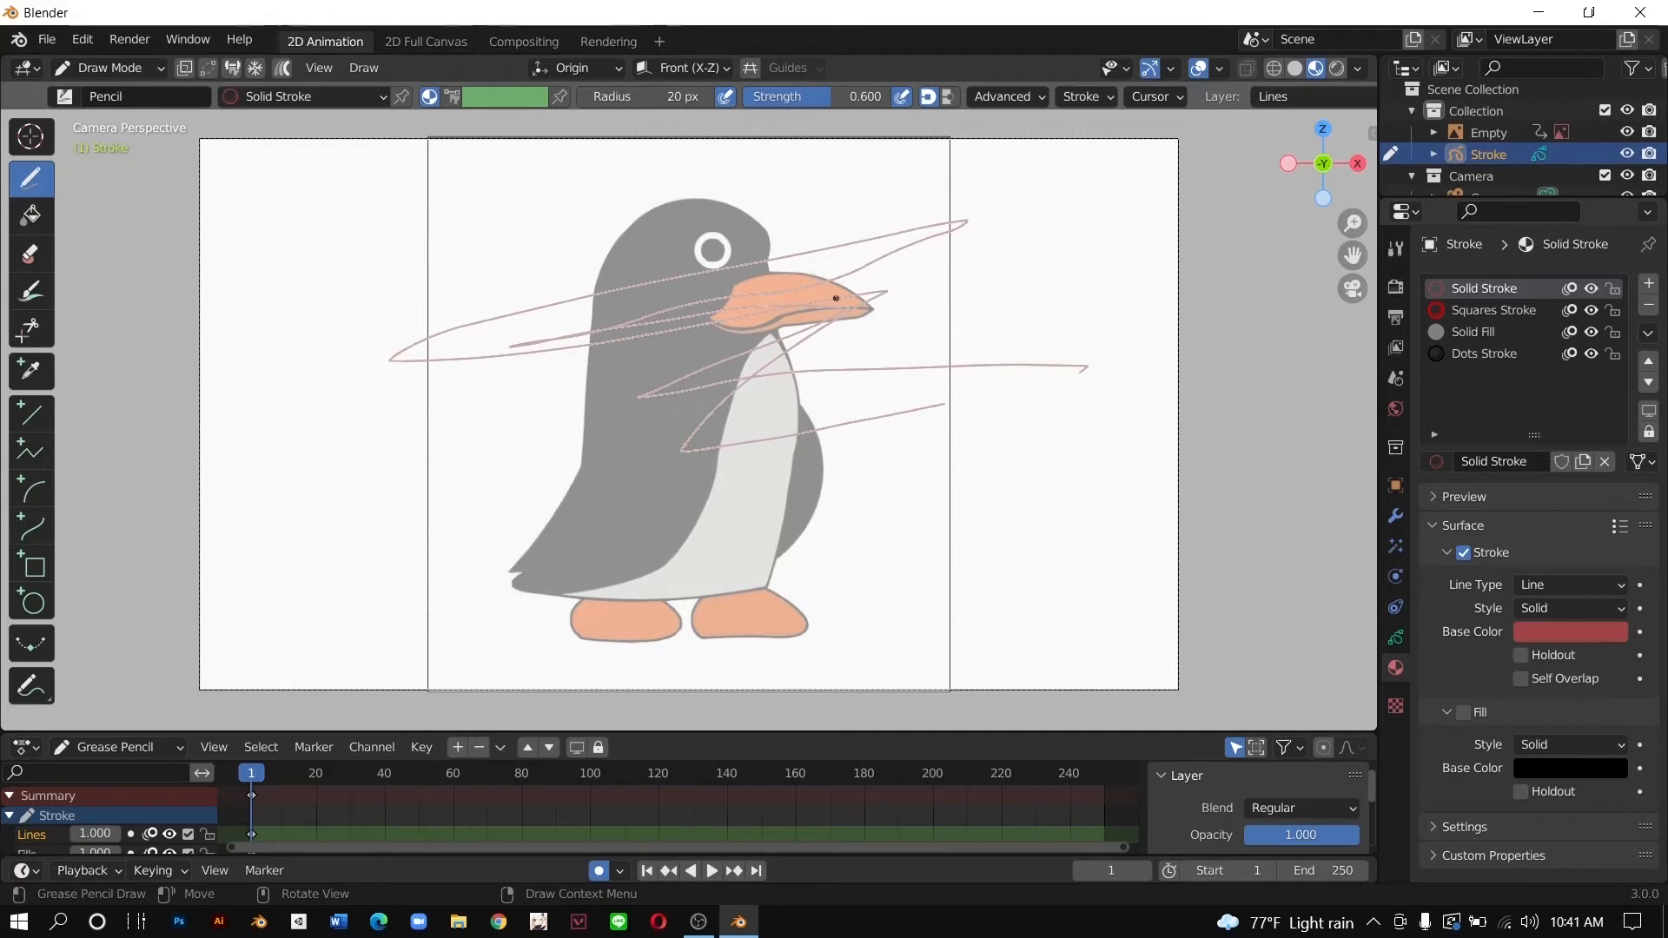
Step: Set the Pencil brush strength to 1 and draw a roughly horizontal test line beside the top of the penguin's head
left_click(755, 97)
type("1")
key("Return")
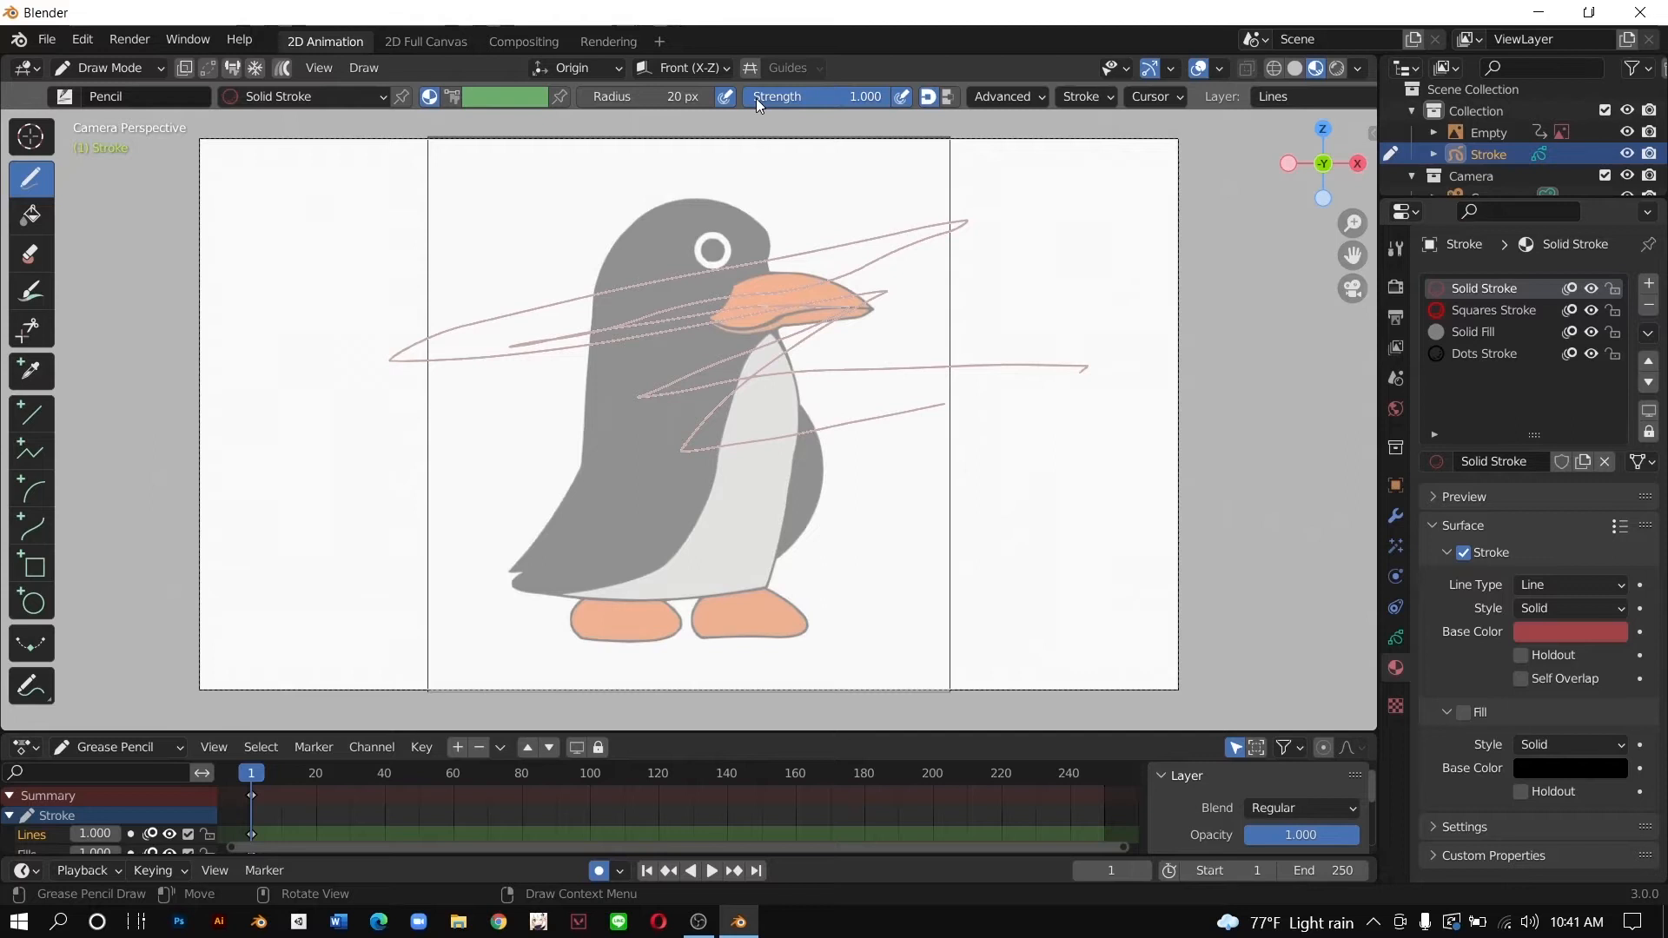
left_click_drag(867, 204, 1044, 195)
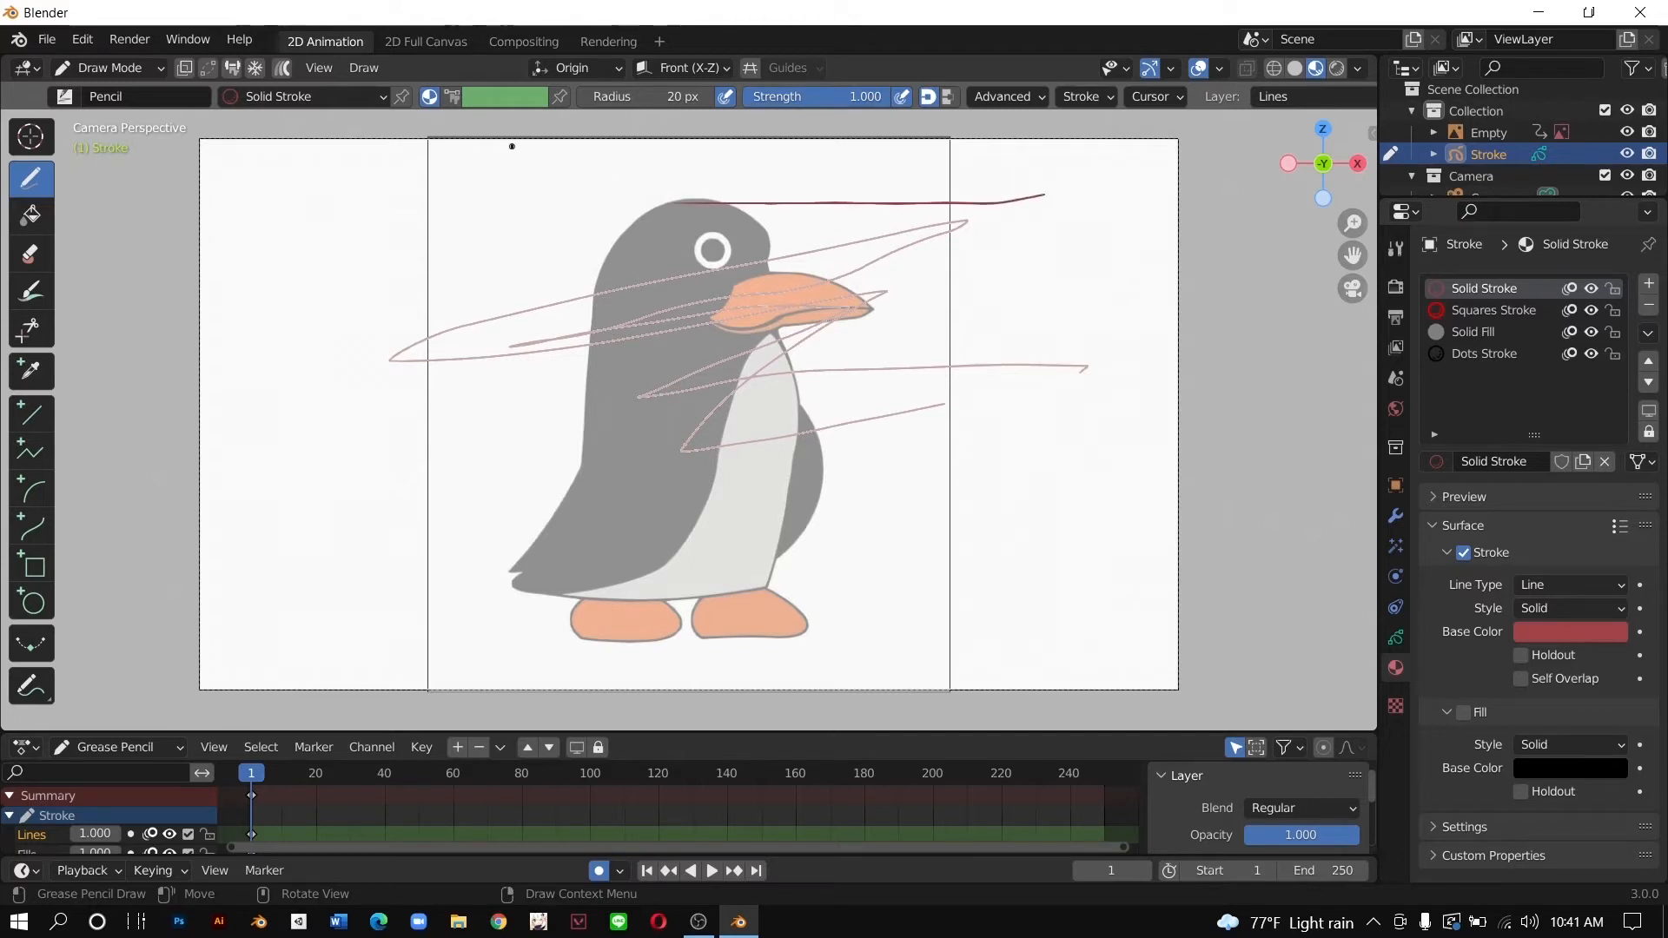
Step: Set the Pencil brush radius to 25 px, test it with a line above the penguin's head, and undo the last two test lines
left_click(664, 97)
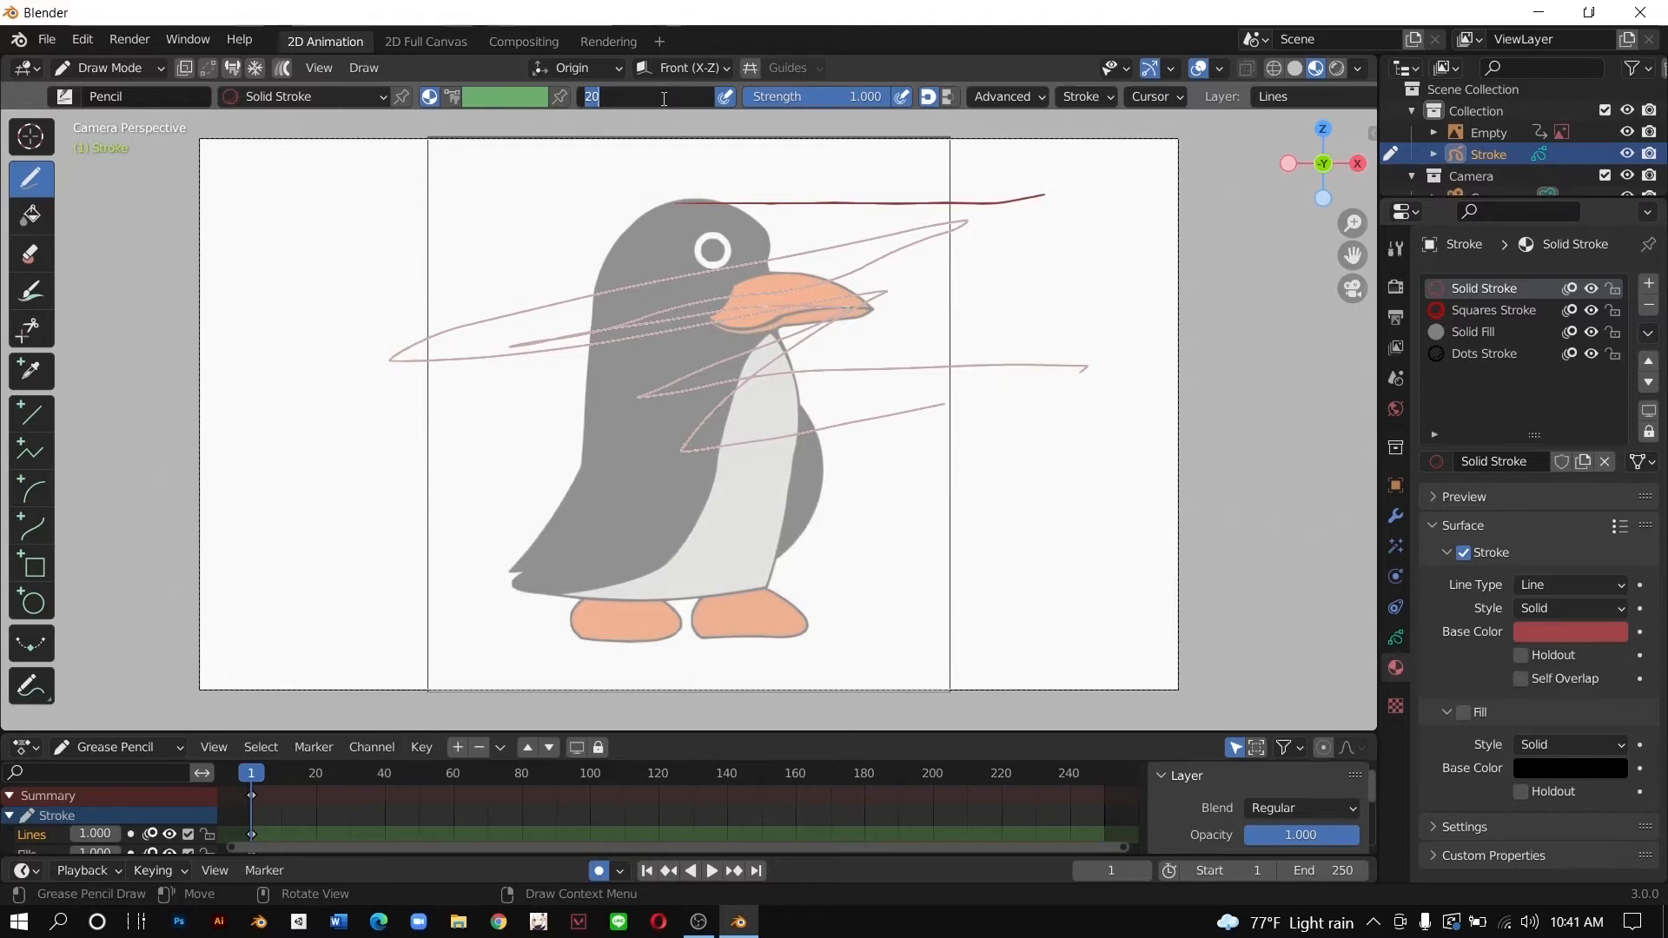
type("25")
key("Return")
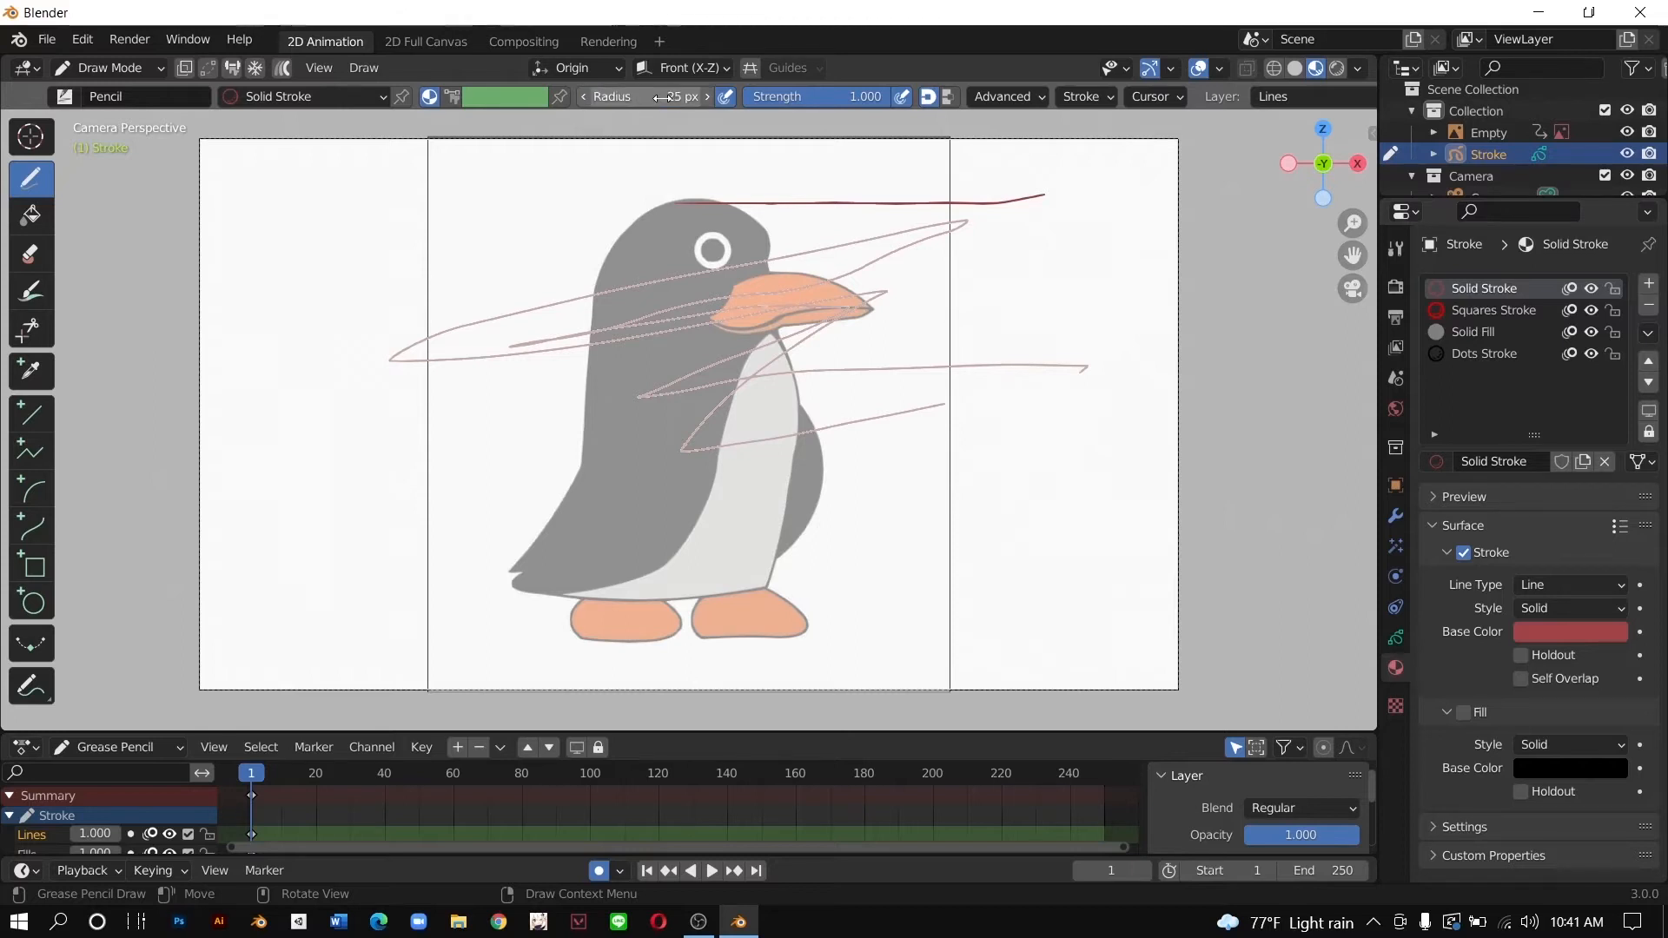
left_click_drag(615, 208, 974, 172)
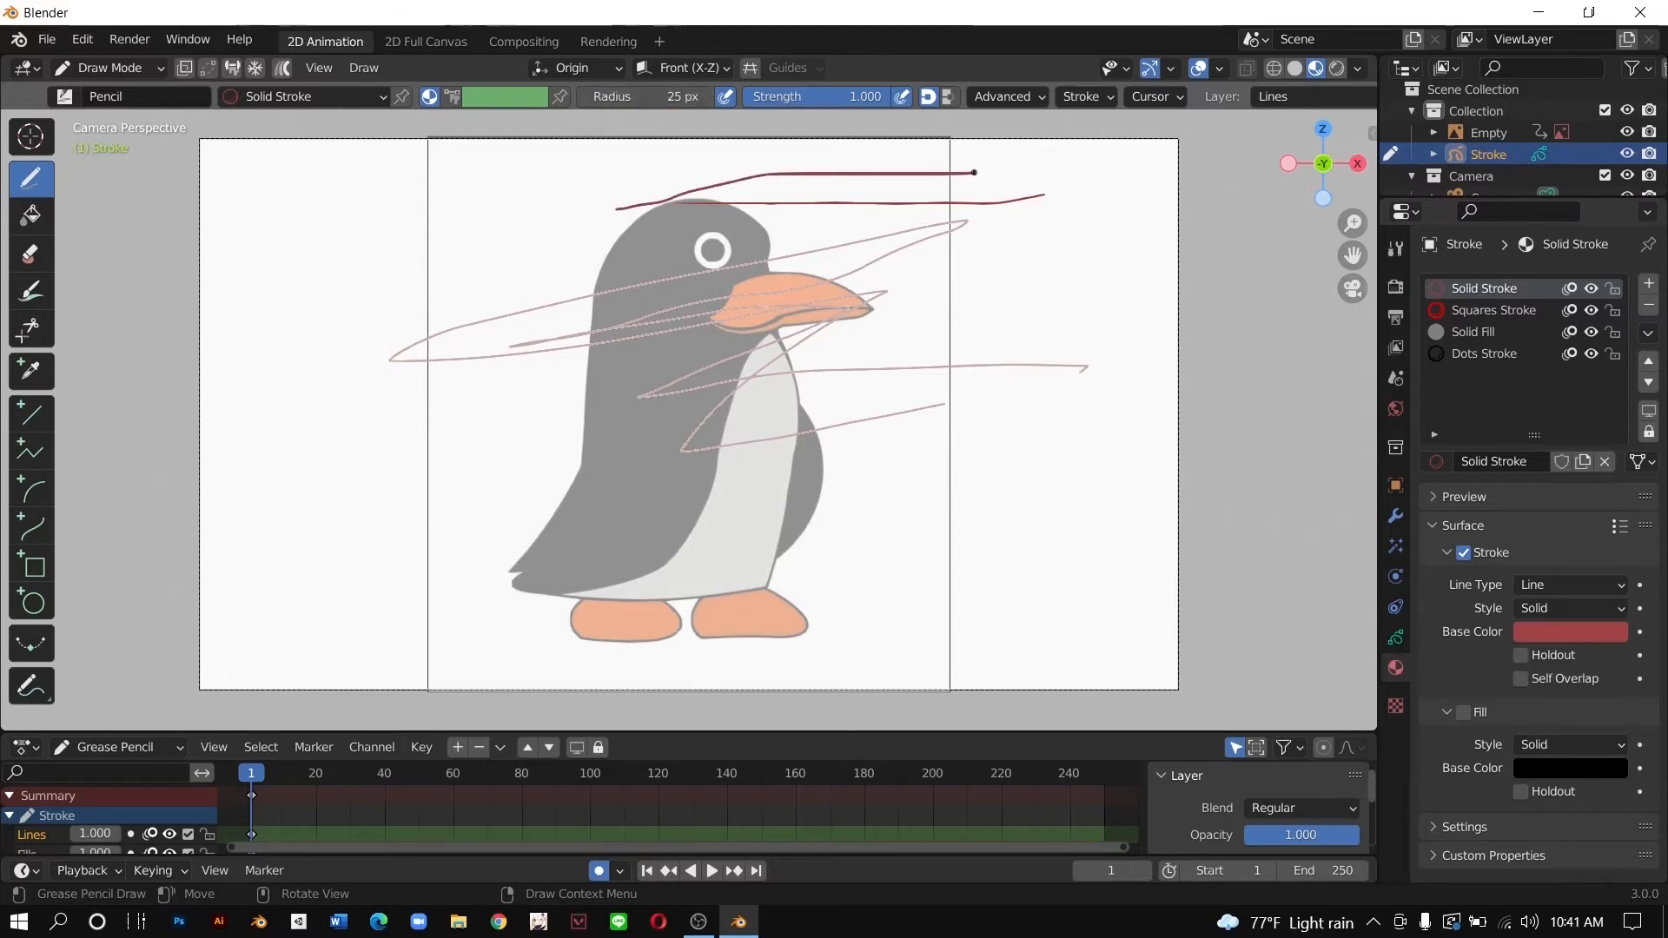
key("ctrl+z")
key("ctrl+z")
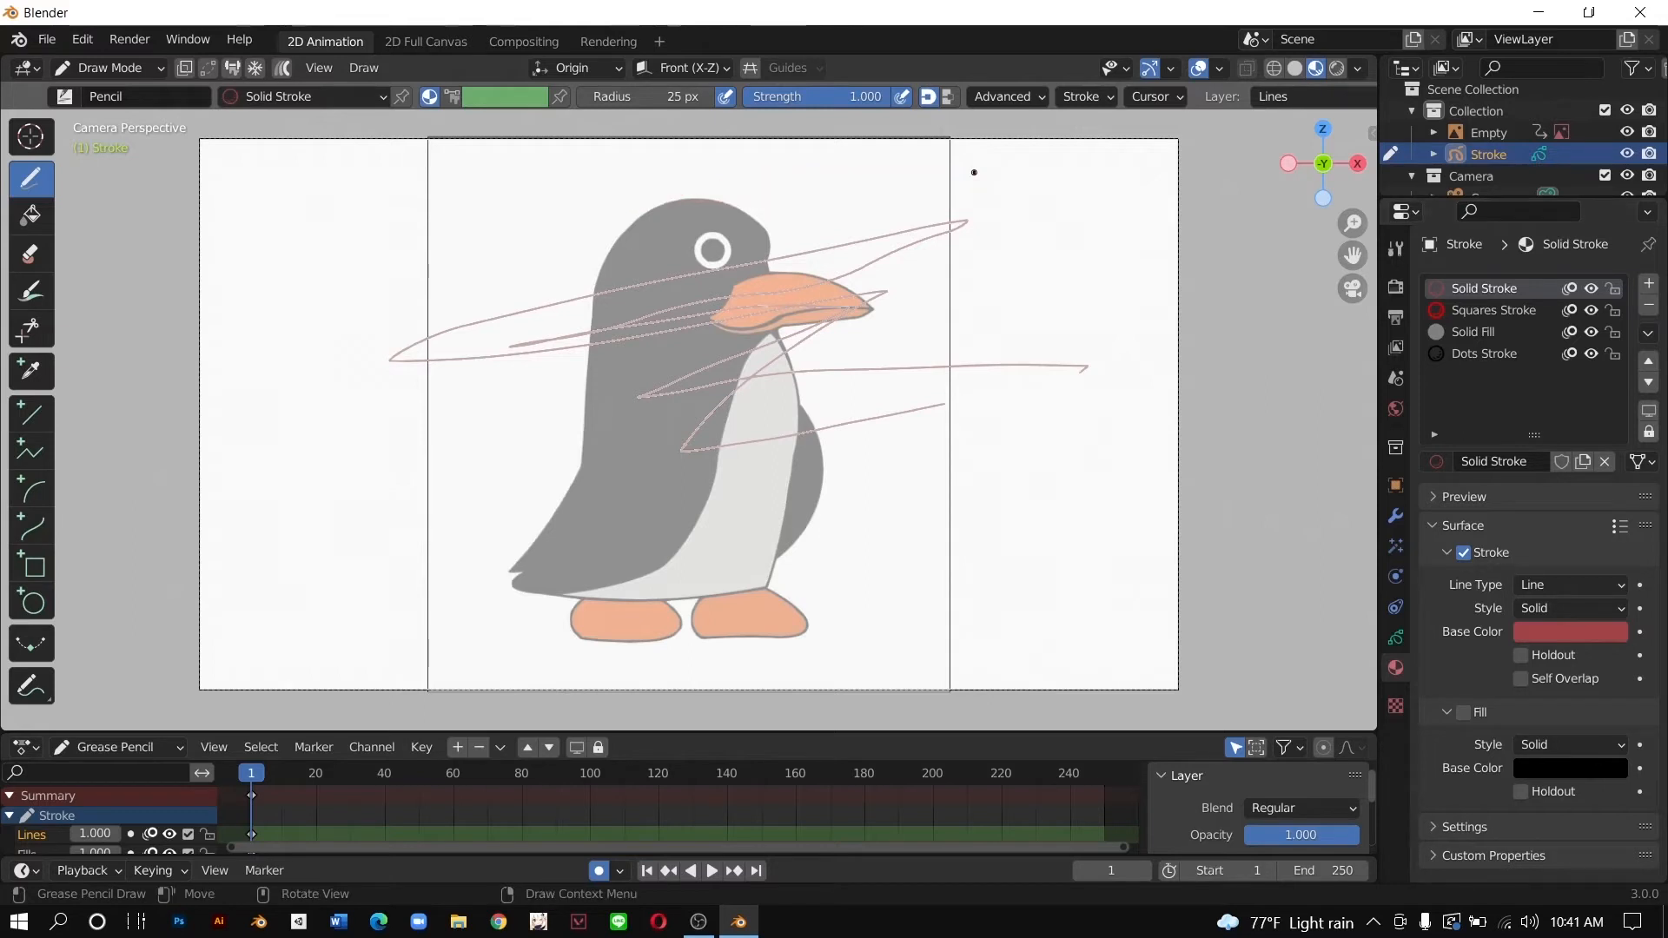
Step: Delete the points of the zigzag scribble across the penguin in Edit Mode and return to Draw Mode
left_click(87, 71)
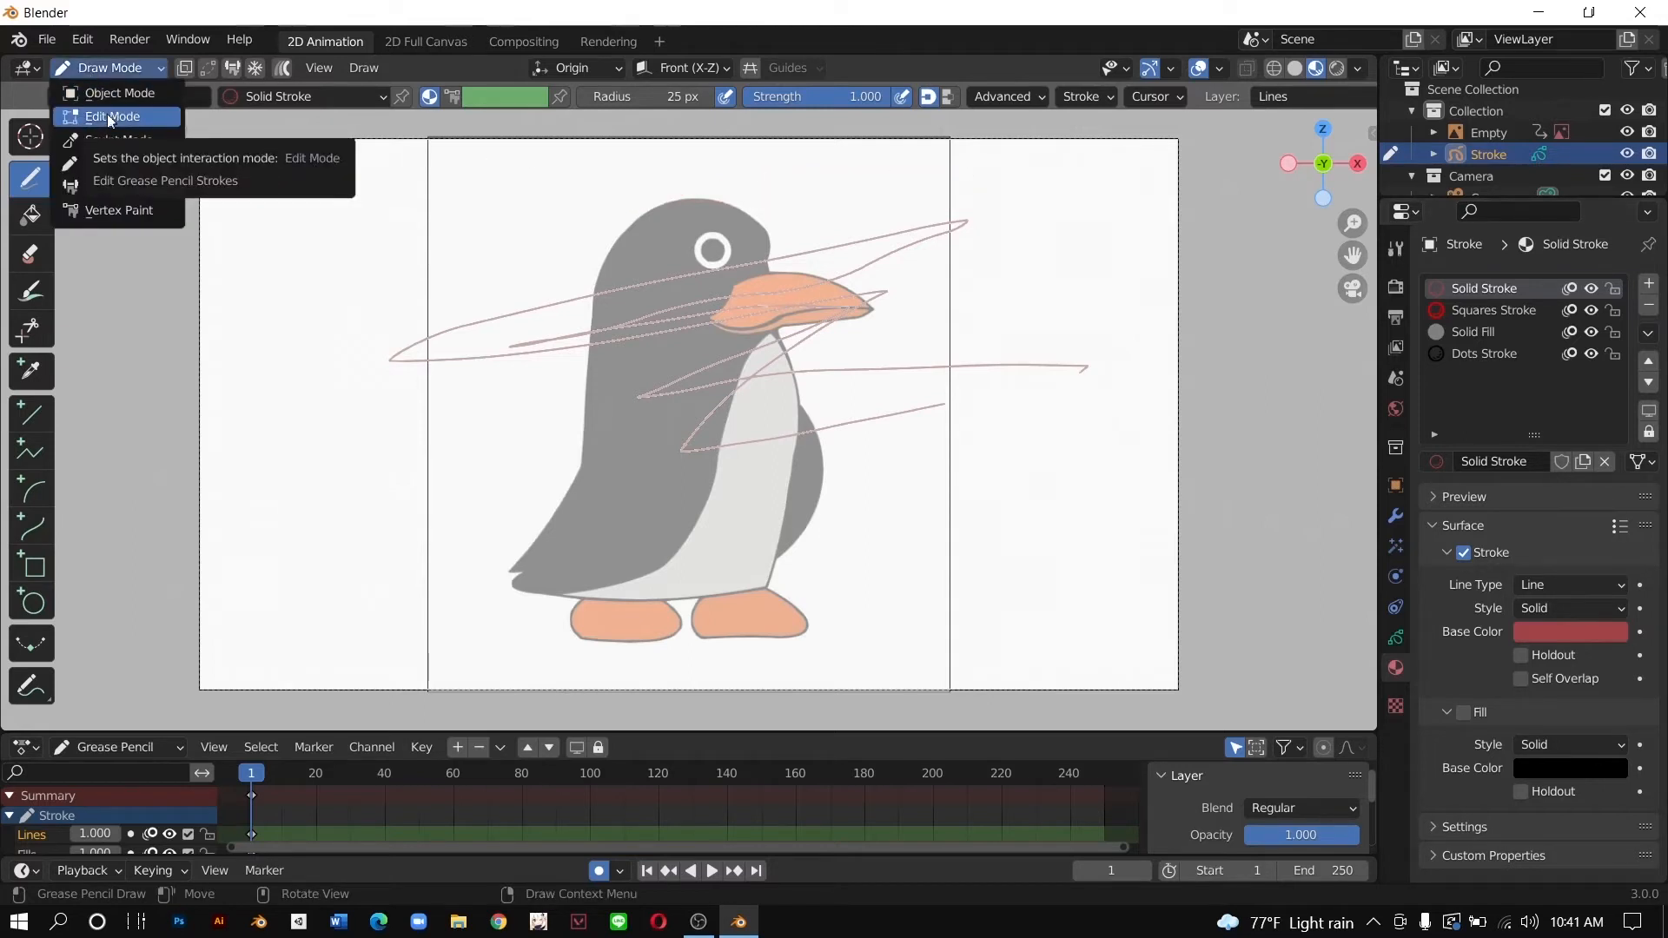
left_click(106, 115)
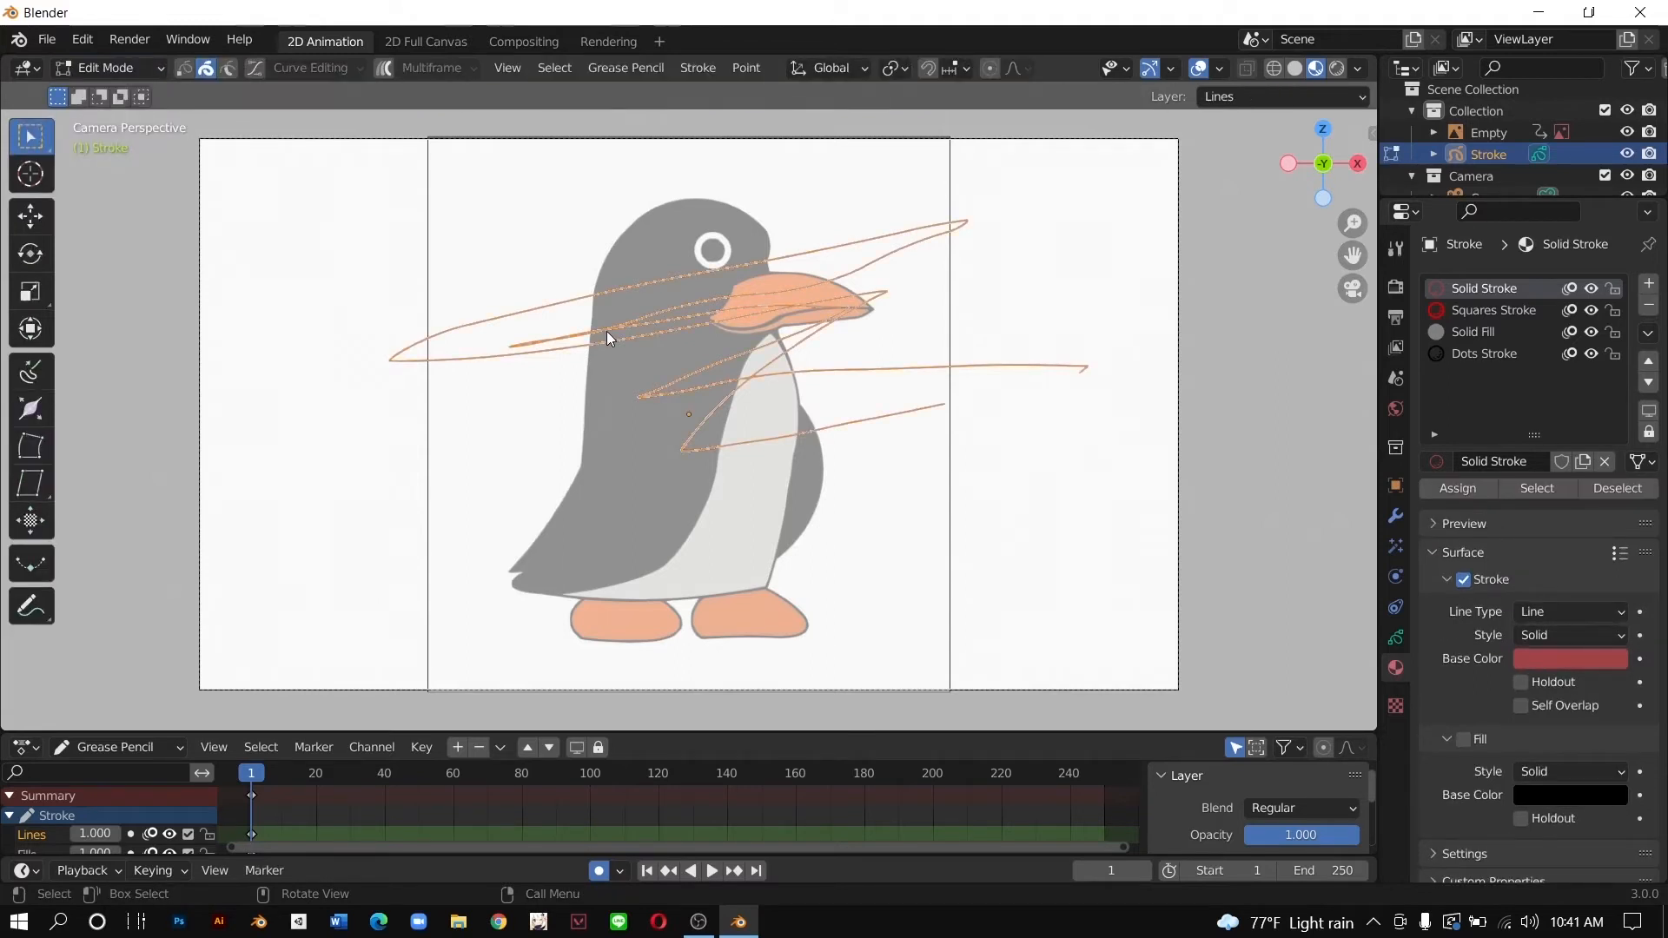
key("x")
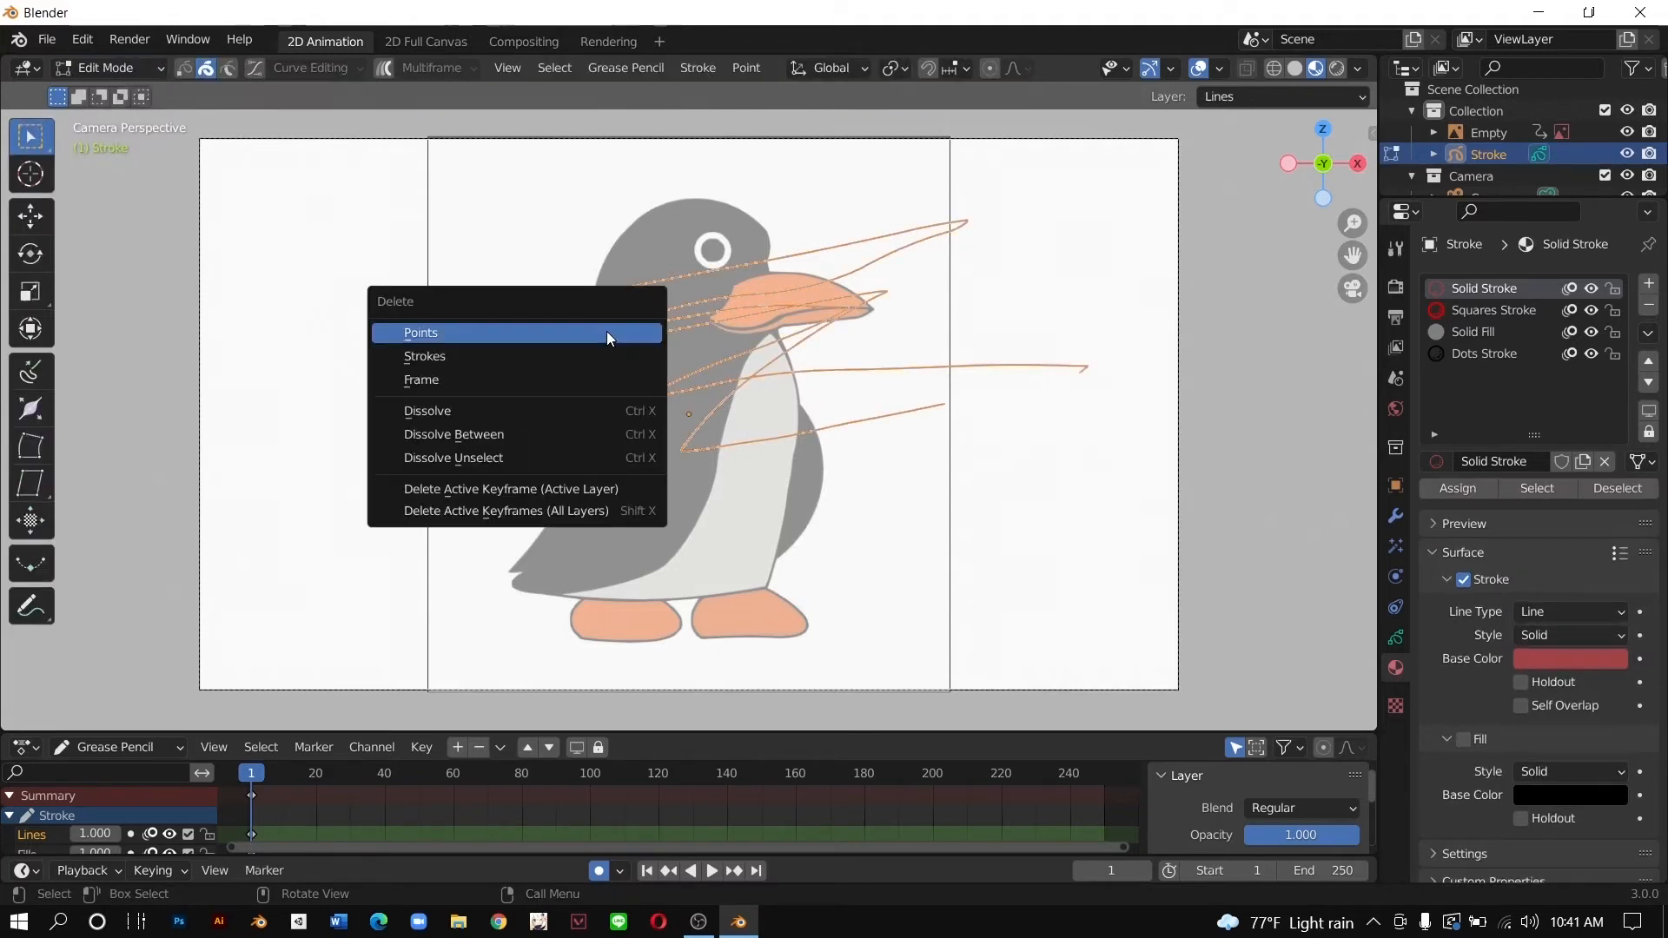
left_click(522, 334)
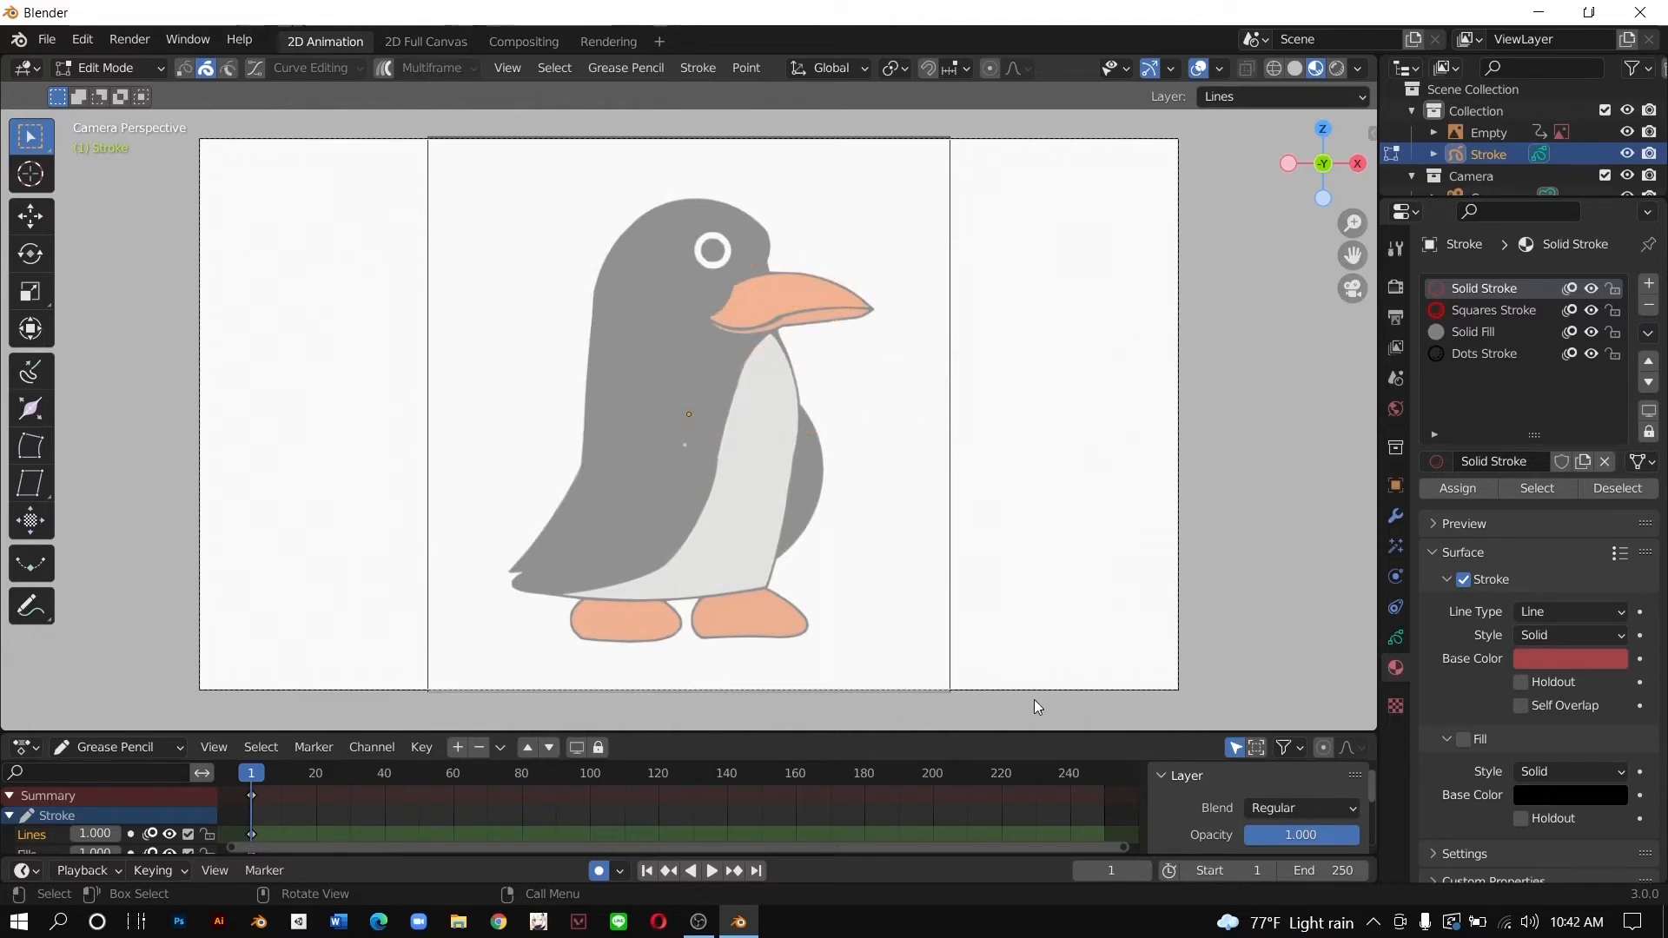
left_click(109, 68)
left_click(108, 162)
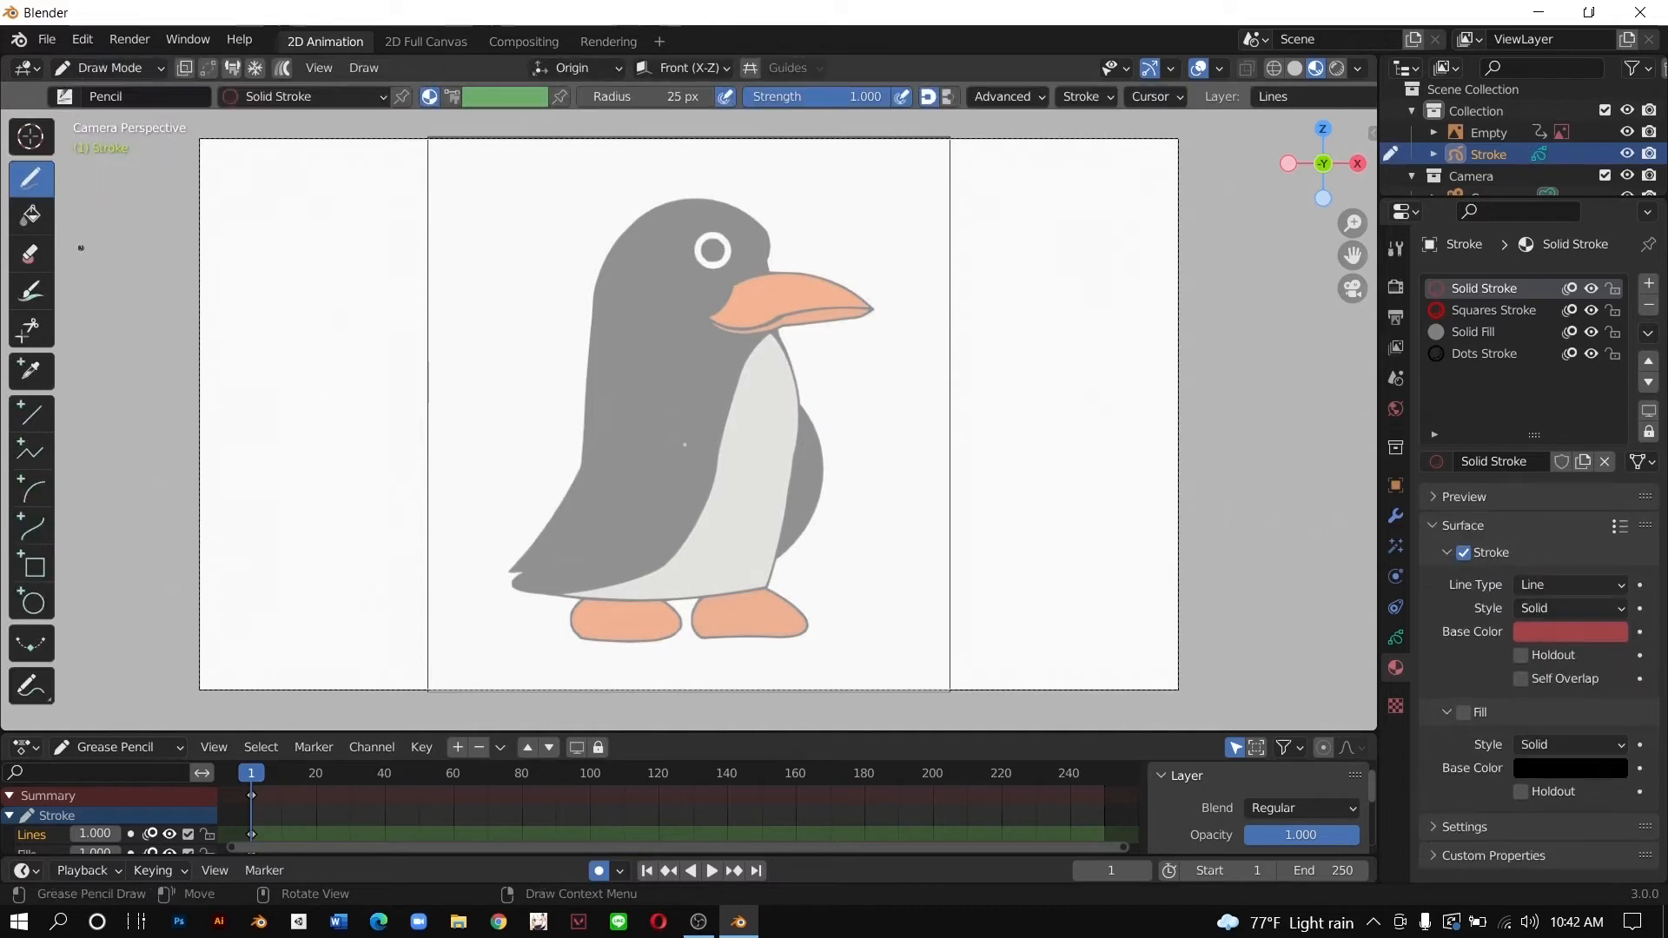
Step: Remove the Lines and Fills layers from the Stroke object and add a new layer named Badan
left_click(1395, 641)
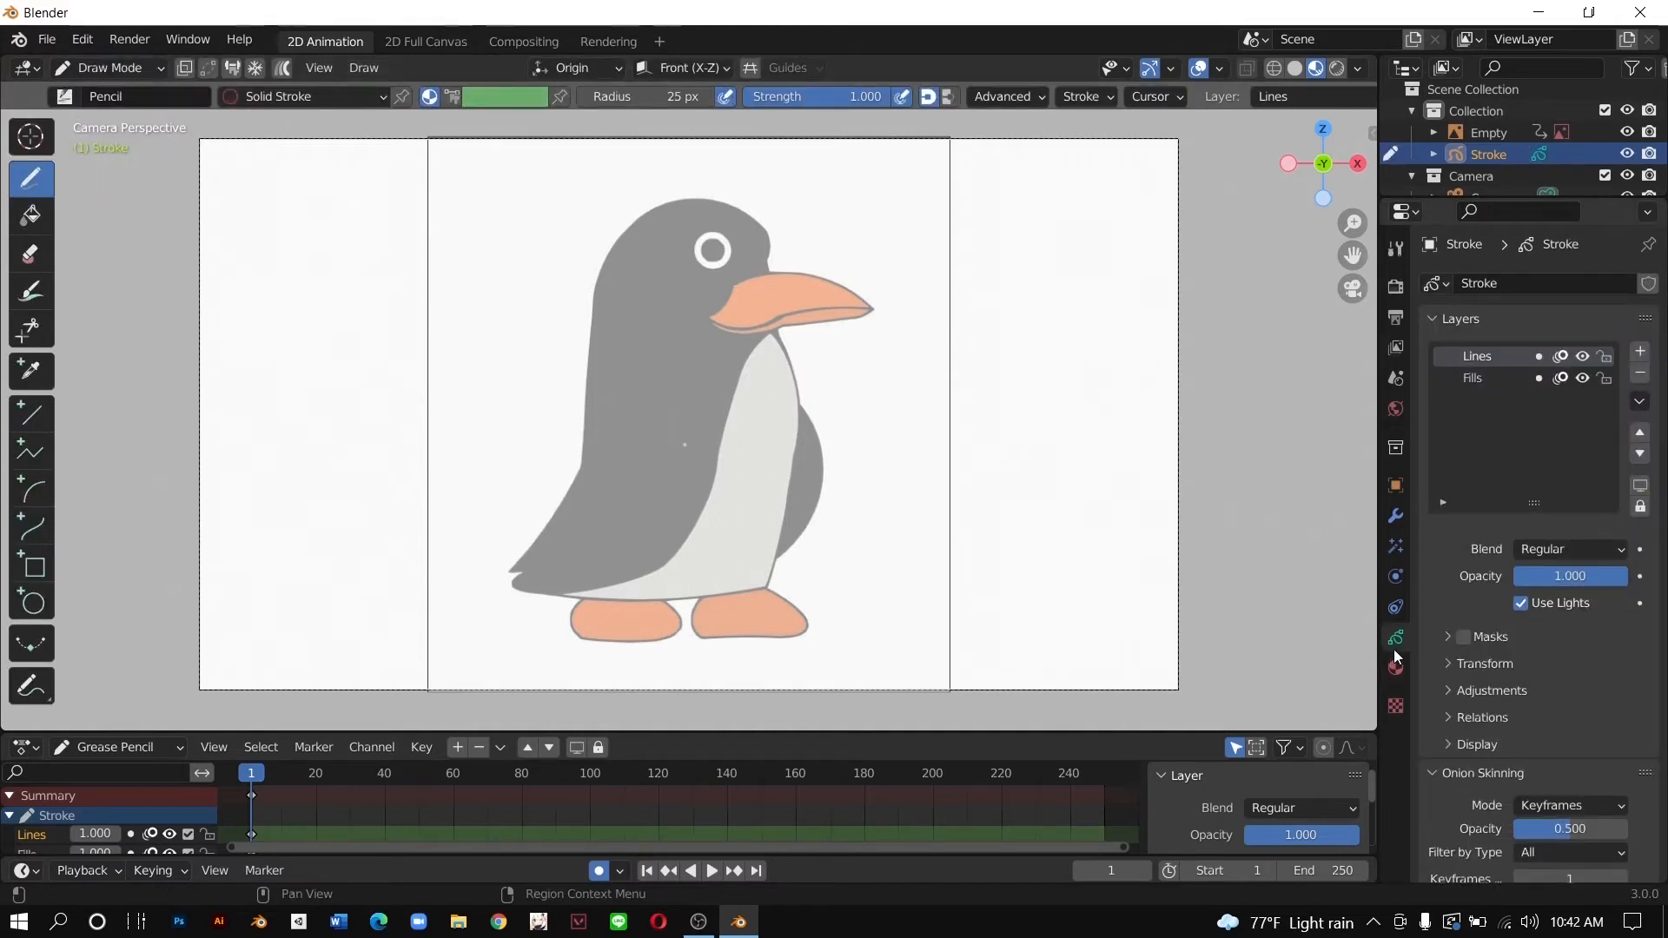
left_click(1640, 375)
left_click(1640, 374)
left_click(1555, 363)
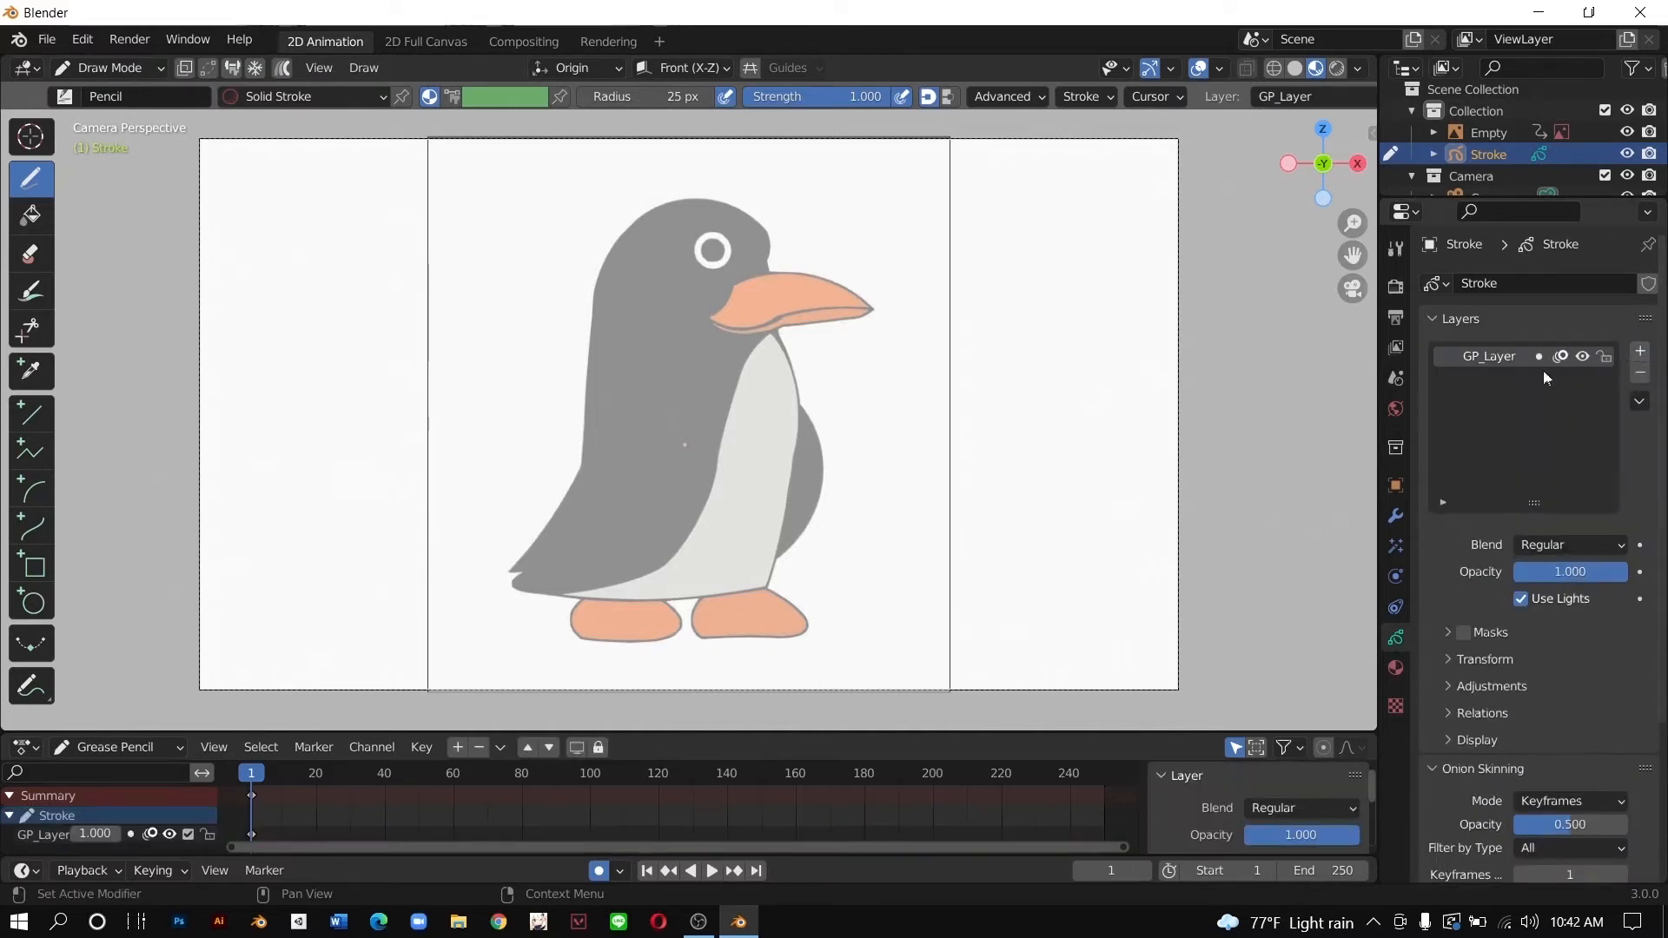
left_click(1483, 356)
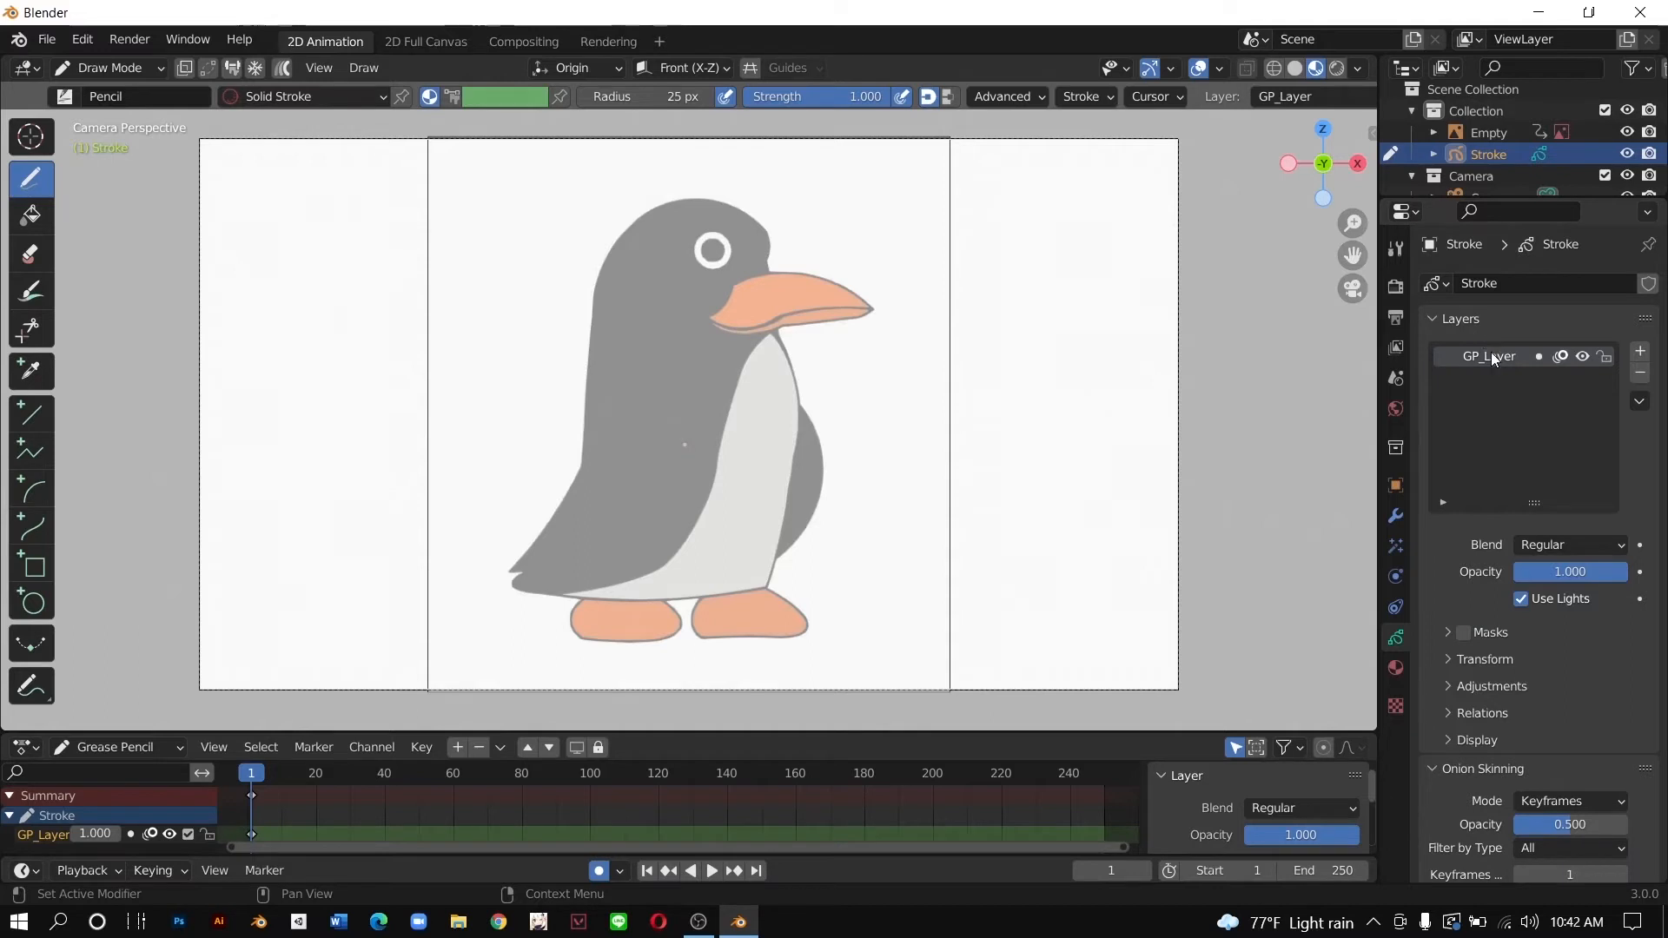
double_click(1438, 351)
type("Badan")
key("Return")
Step: Remove all the existing materials from the Stroke object, from Solid Stroke to Dots Stroke
left_click(1396, 666)
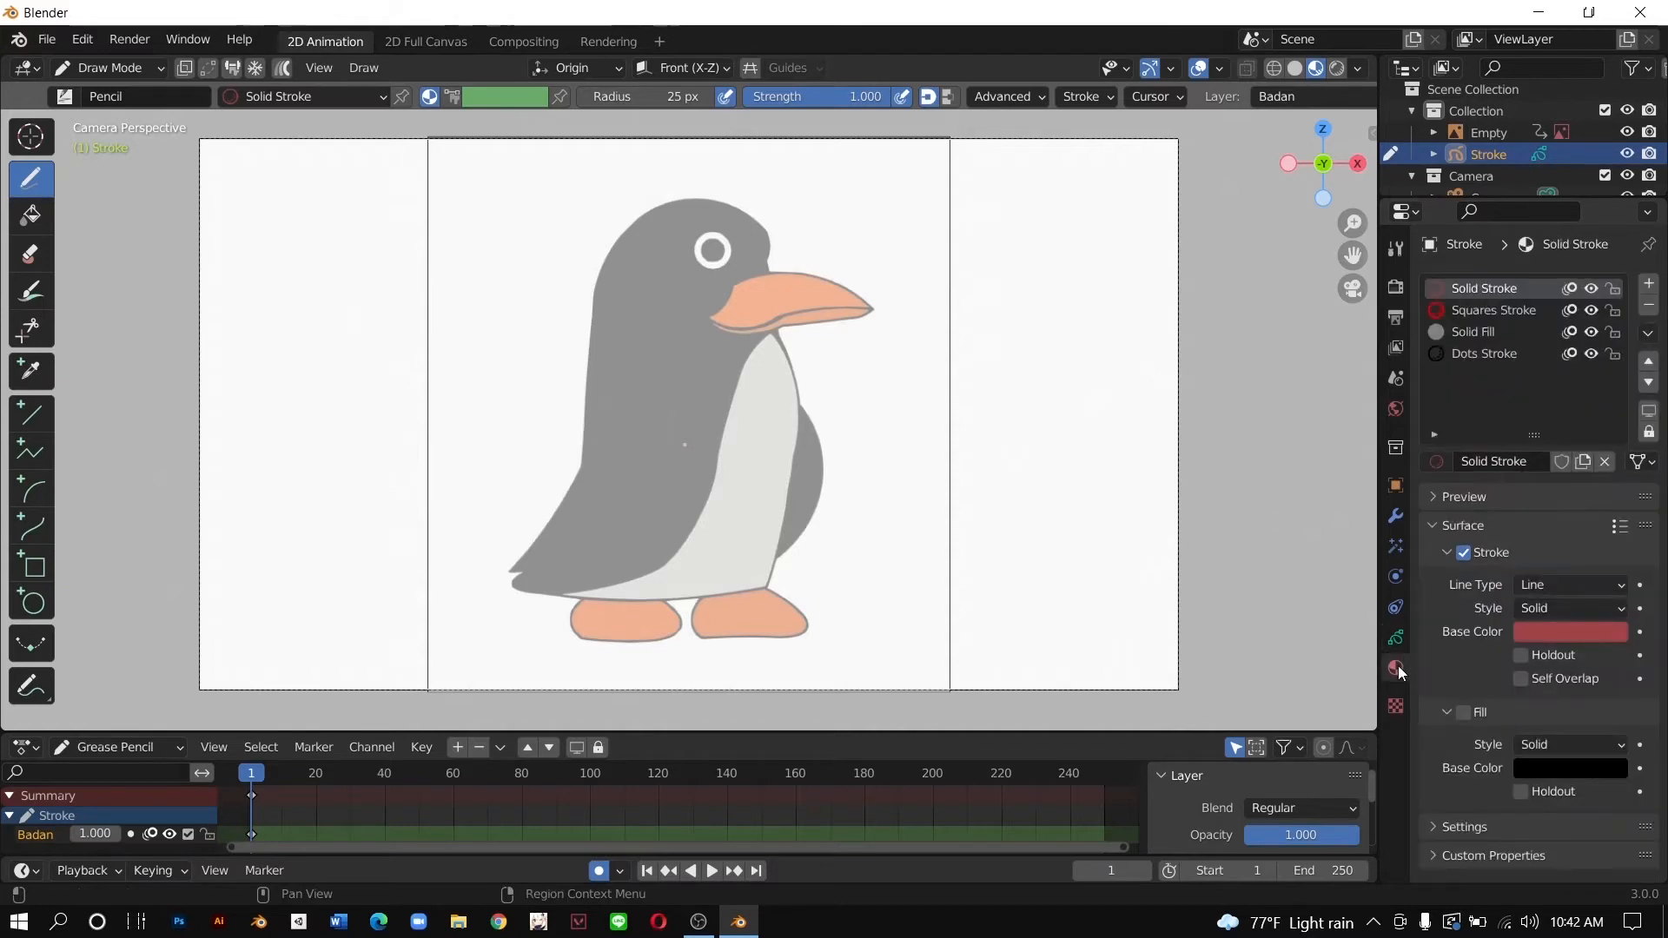
left_click(1649, 305)
left_click(1649, 305)
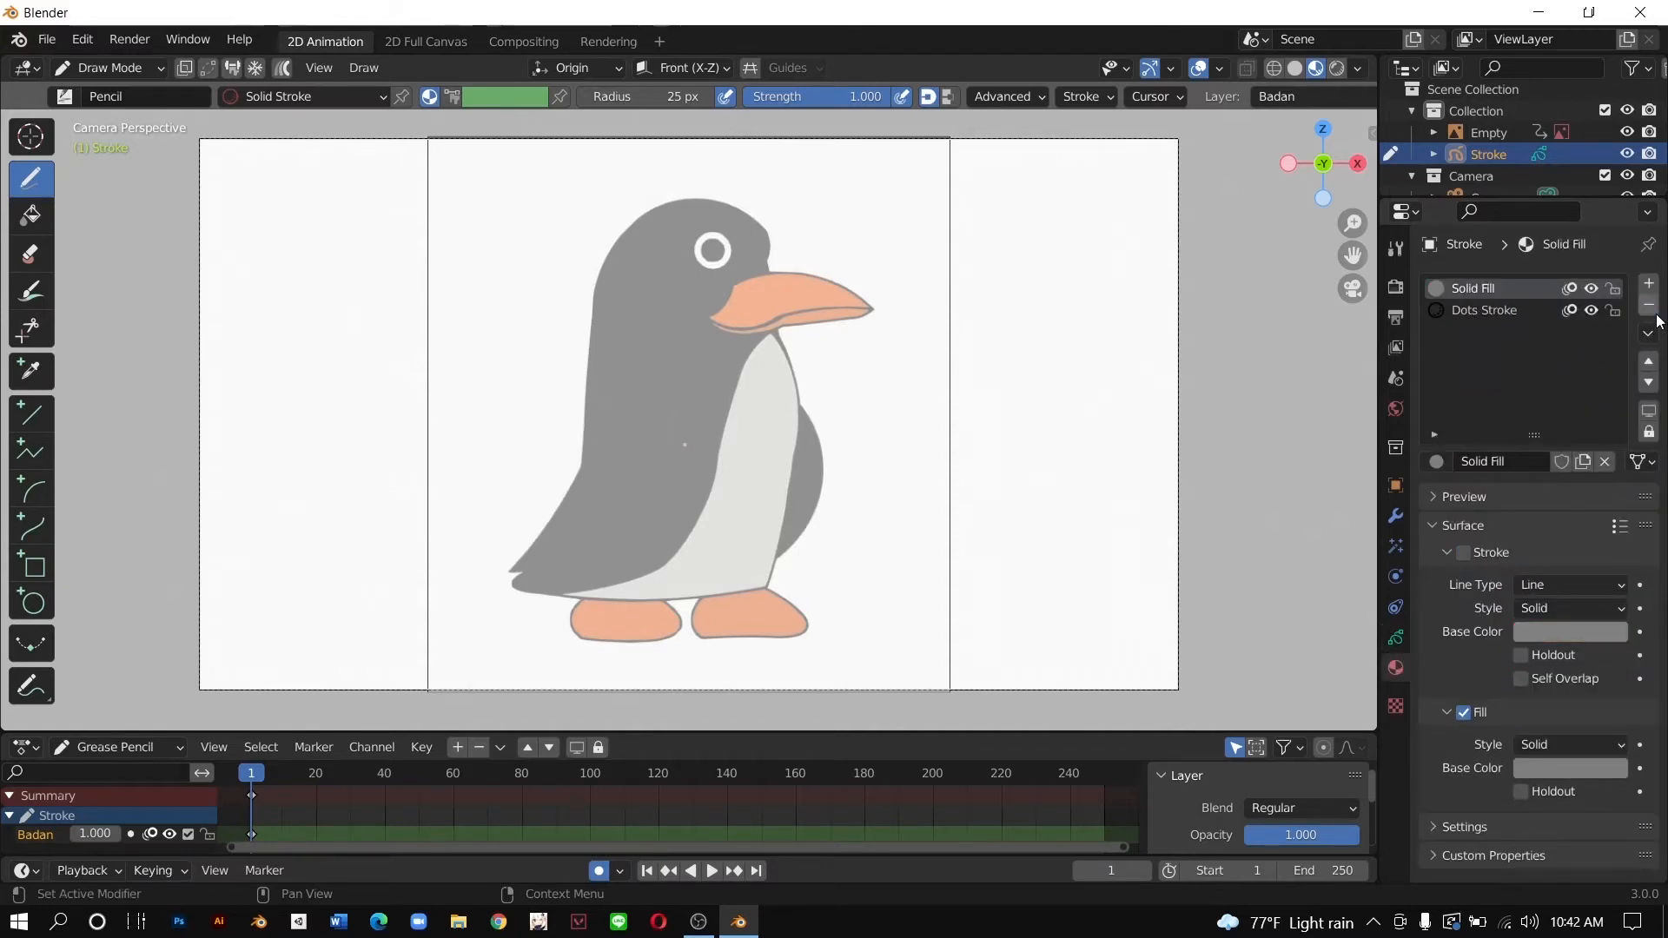
left_click(1649, 305)
left_click(1649, 305)
Step: Add a new material to the Stroke object and name it Badan
left_click(1649, 283)
left_click(1515, 461)
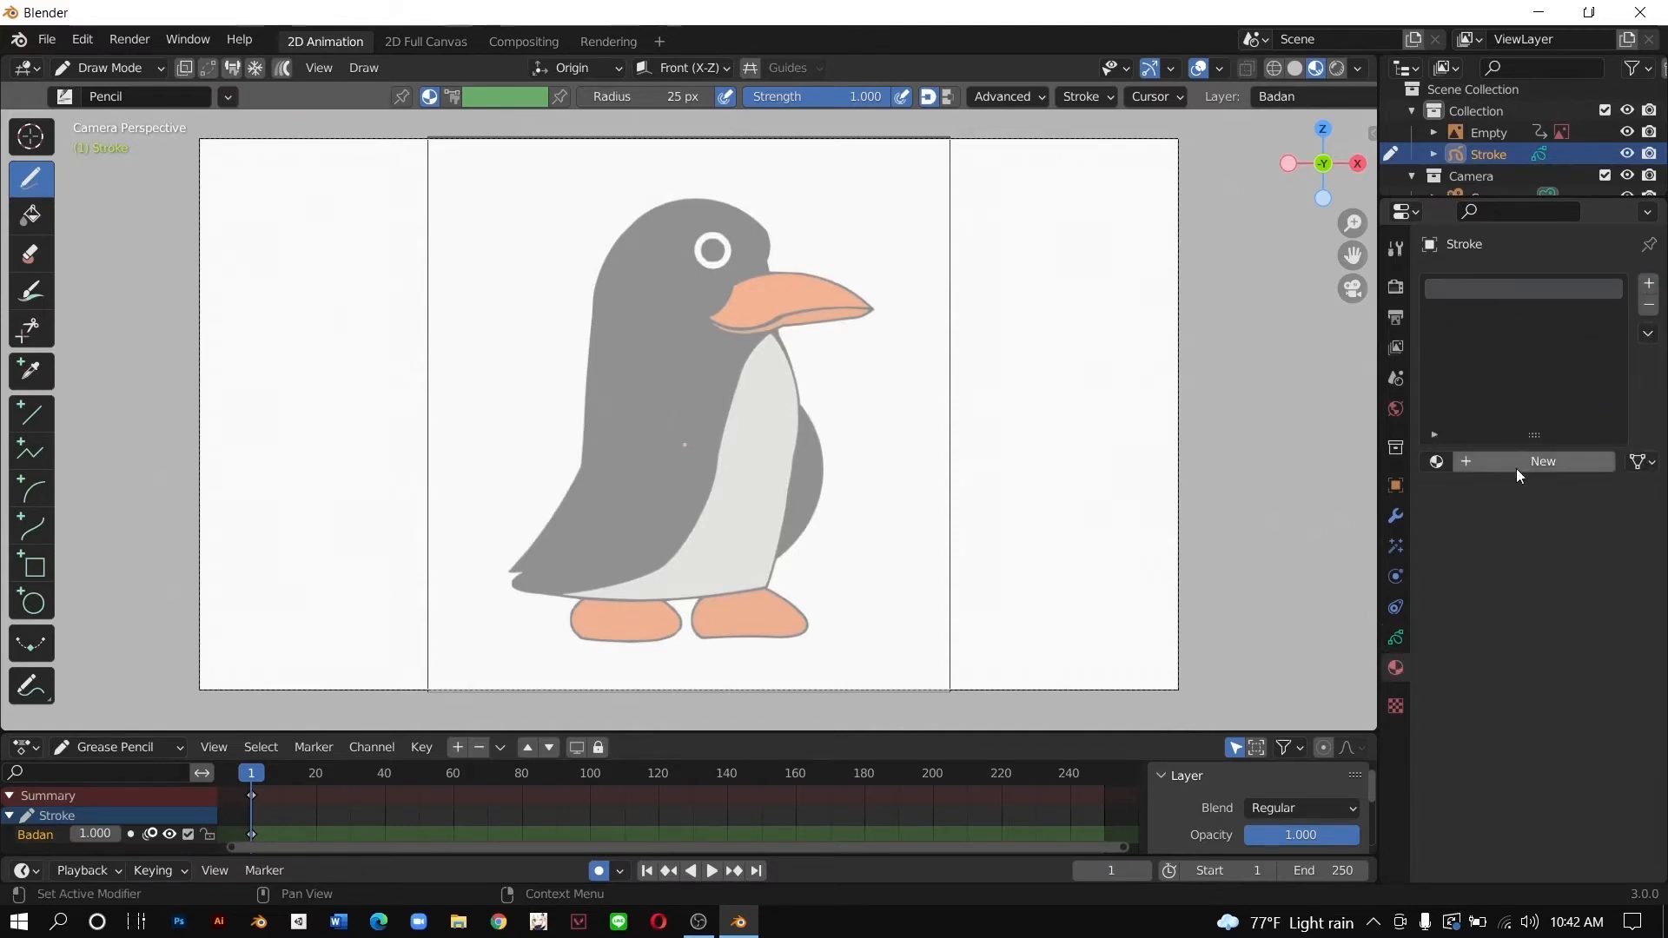
double_click(1514, 461)
type("Badan")
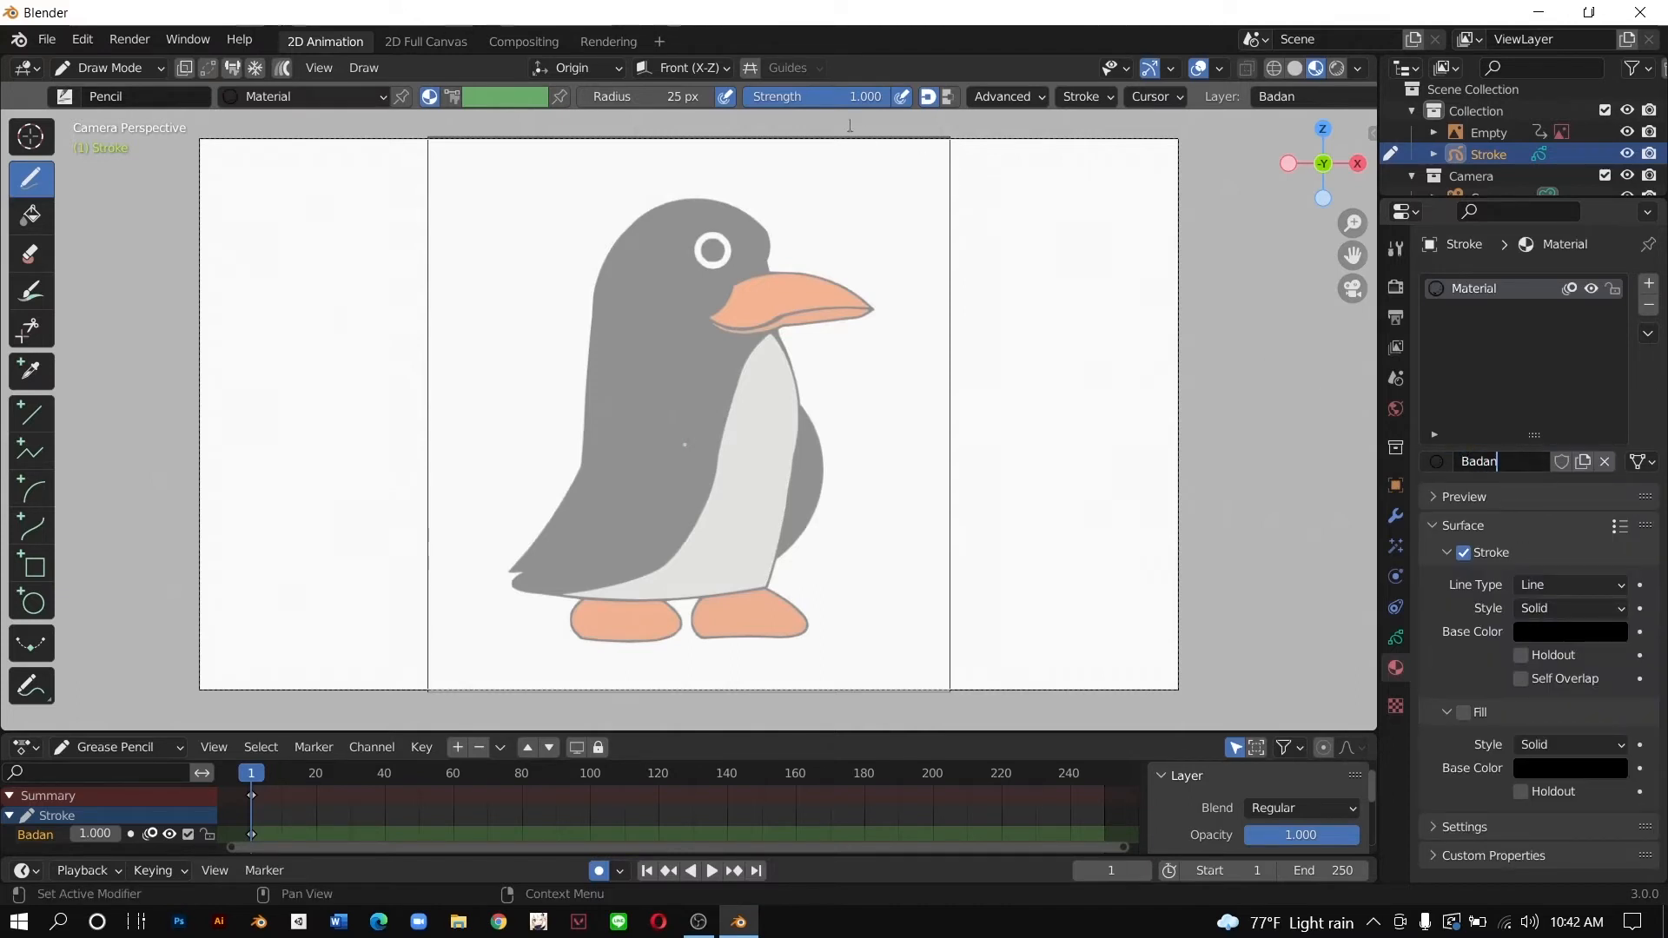
key("Return")
Step: Set the brush radius to 20 px and trace the penguin's lower back from the tail tip up to its bend with the Arc tool
left_click(678, 97)
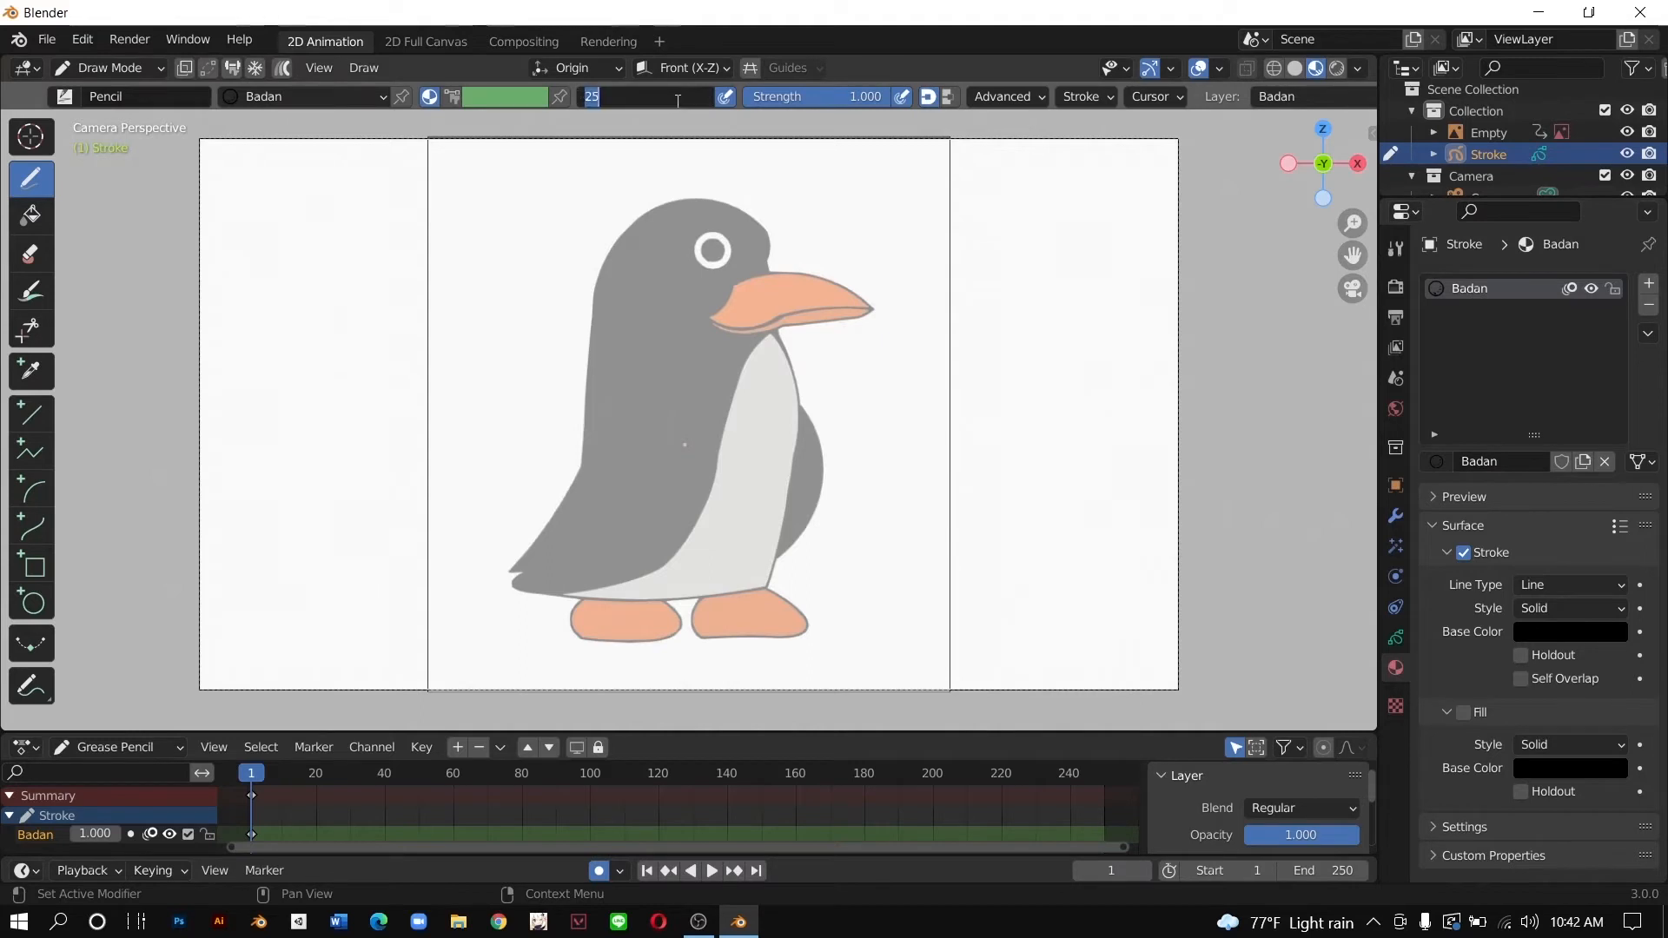
key("Return")
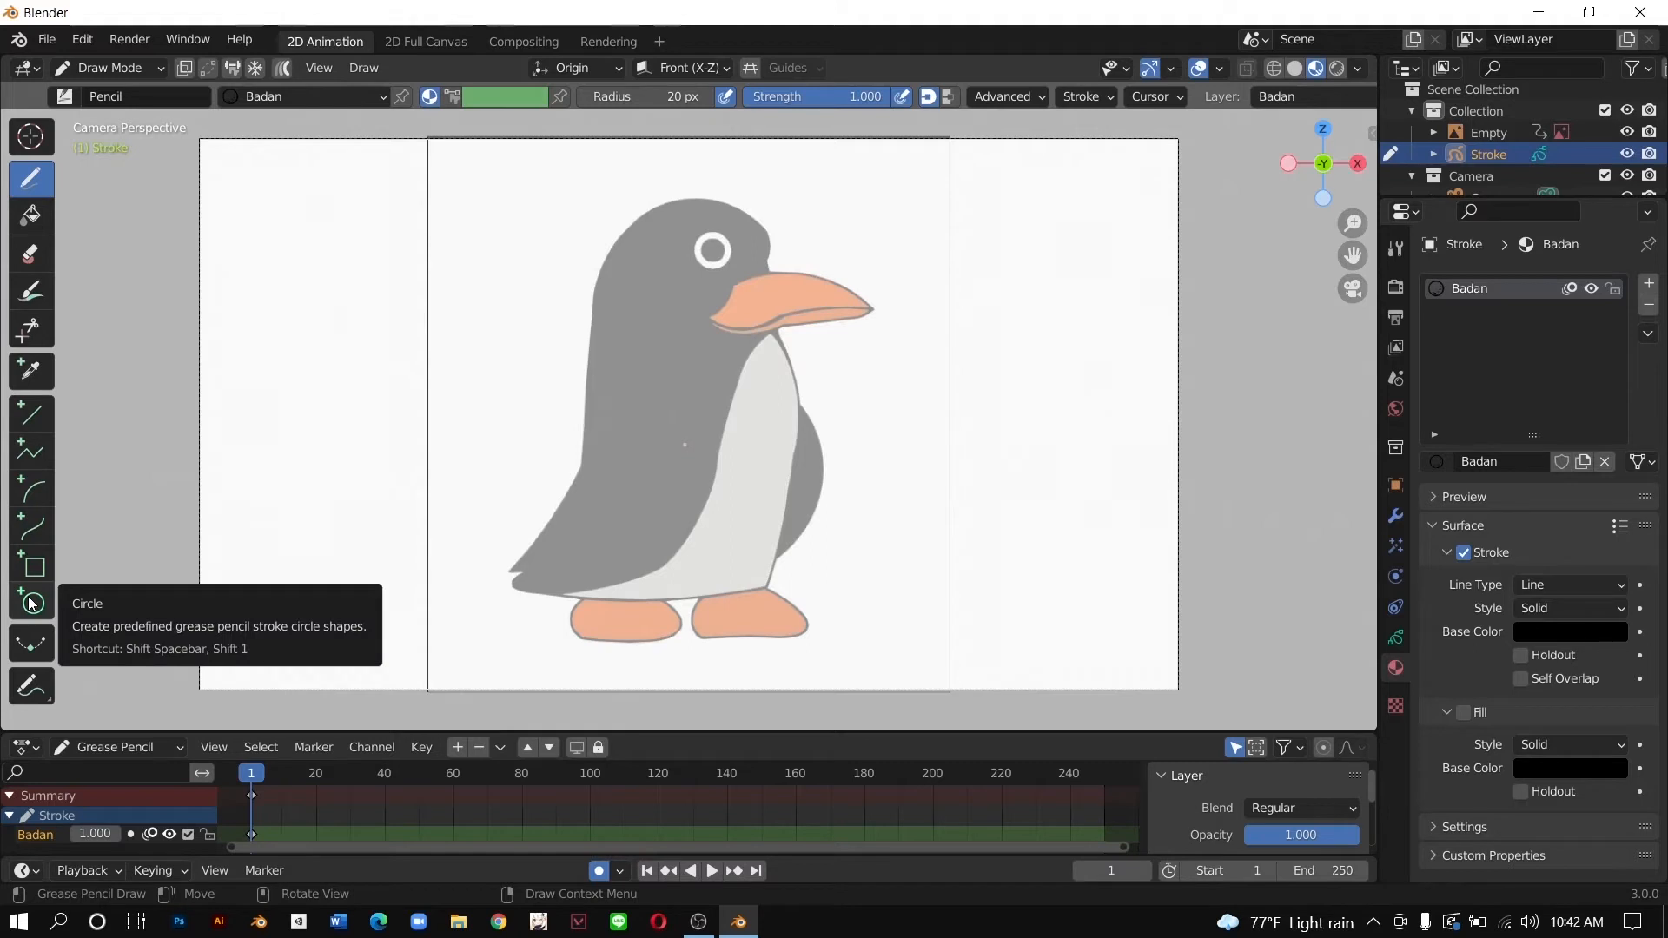
left_click(32, 491)
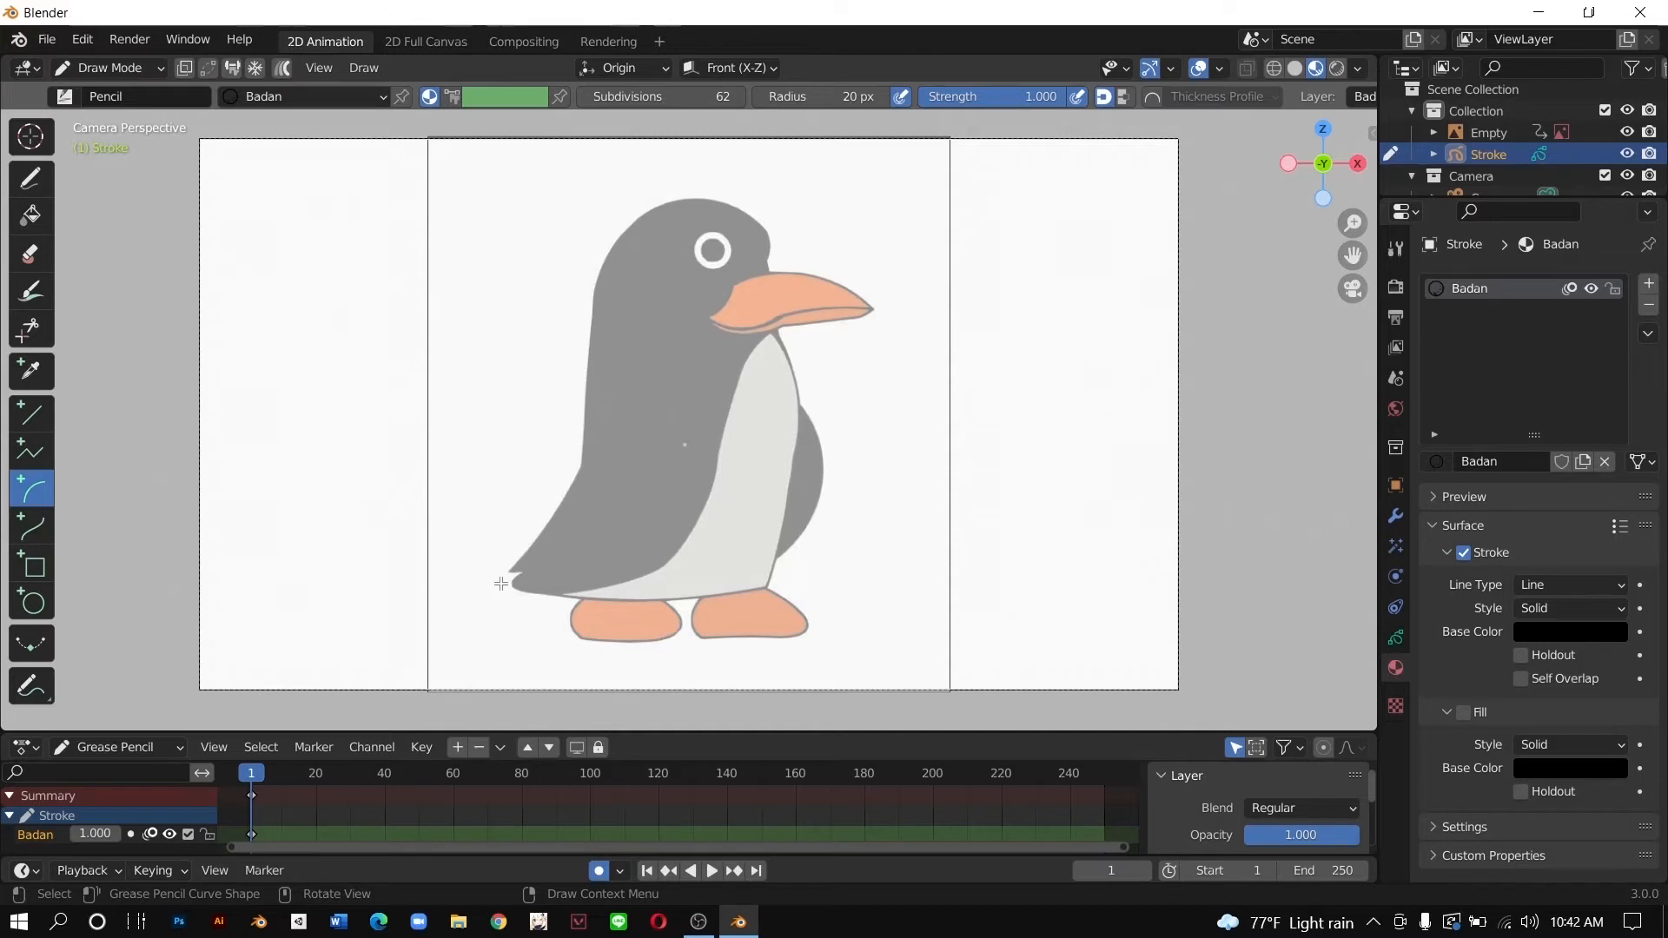
scroll(547, 575, "up", 2)
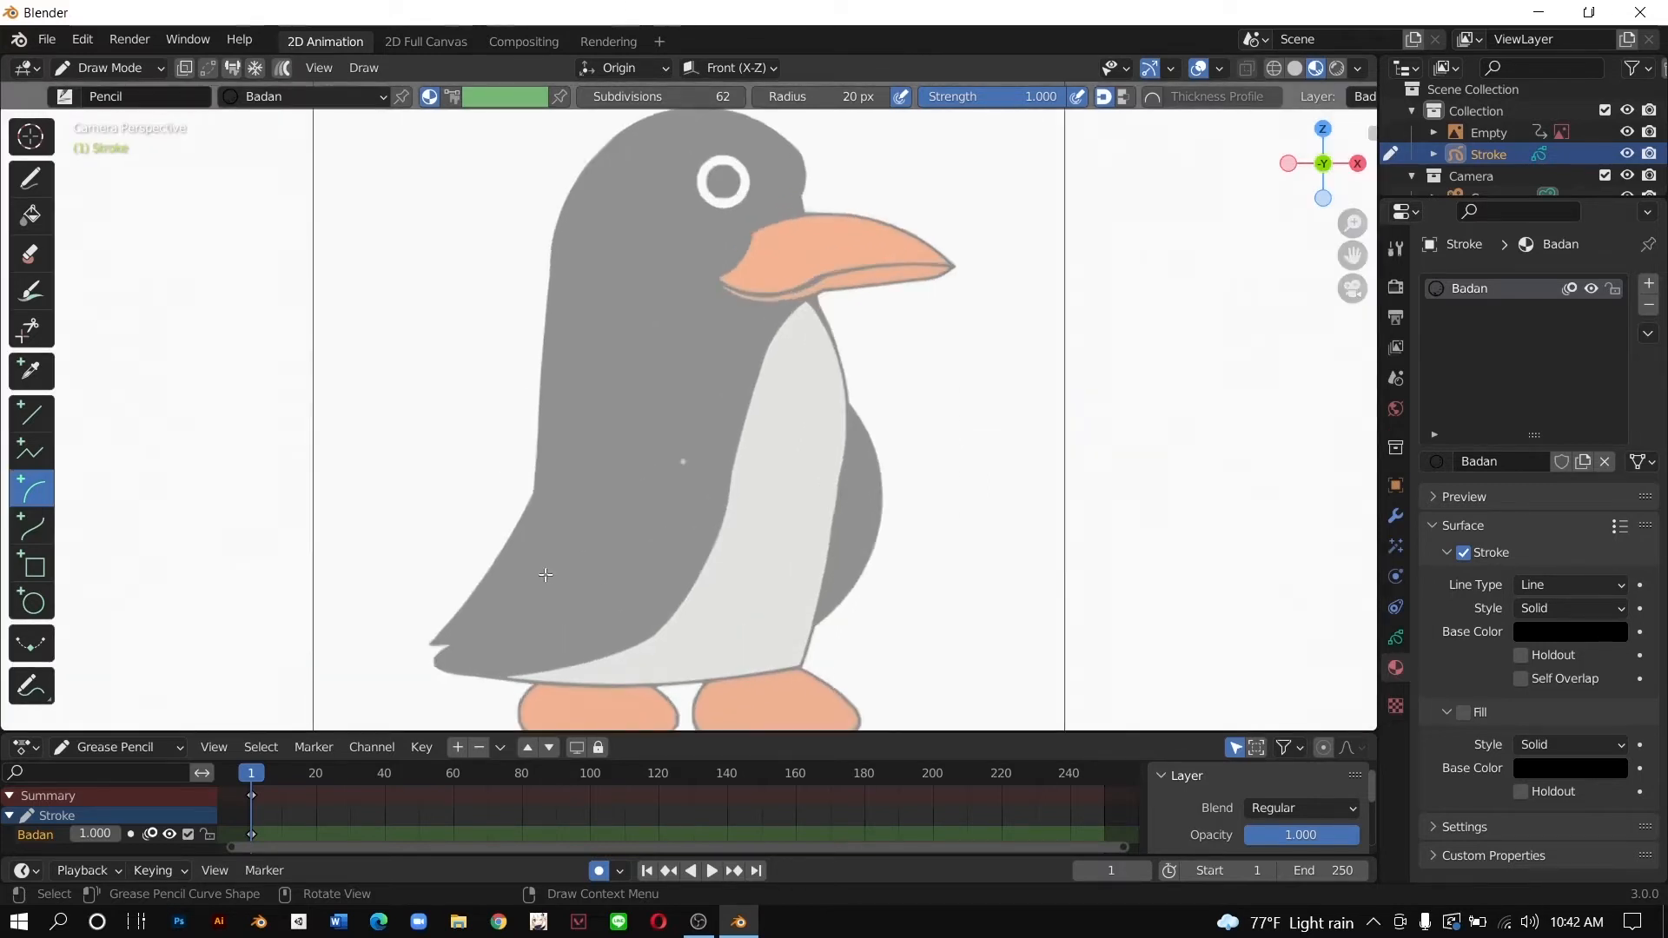
scroll(545, 575, "down", 1)
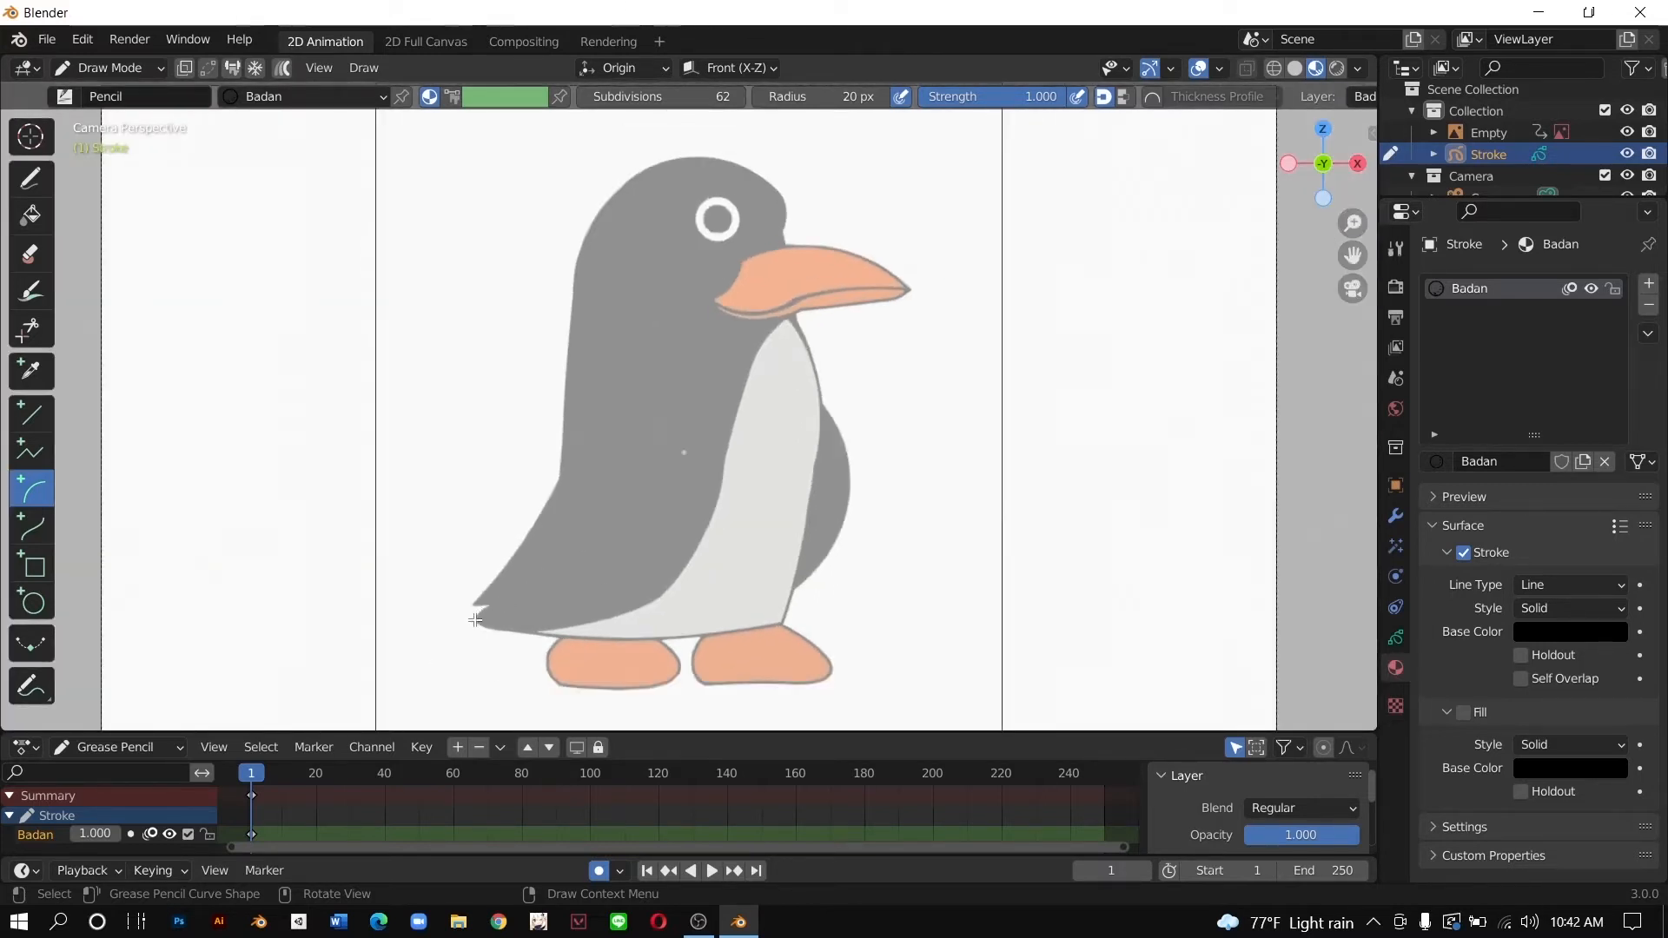
mouse_move(477, 619)
left_mouse_down()
mouse_move(516, 545)
mouse_move(548, 586)
left_mouse_up()
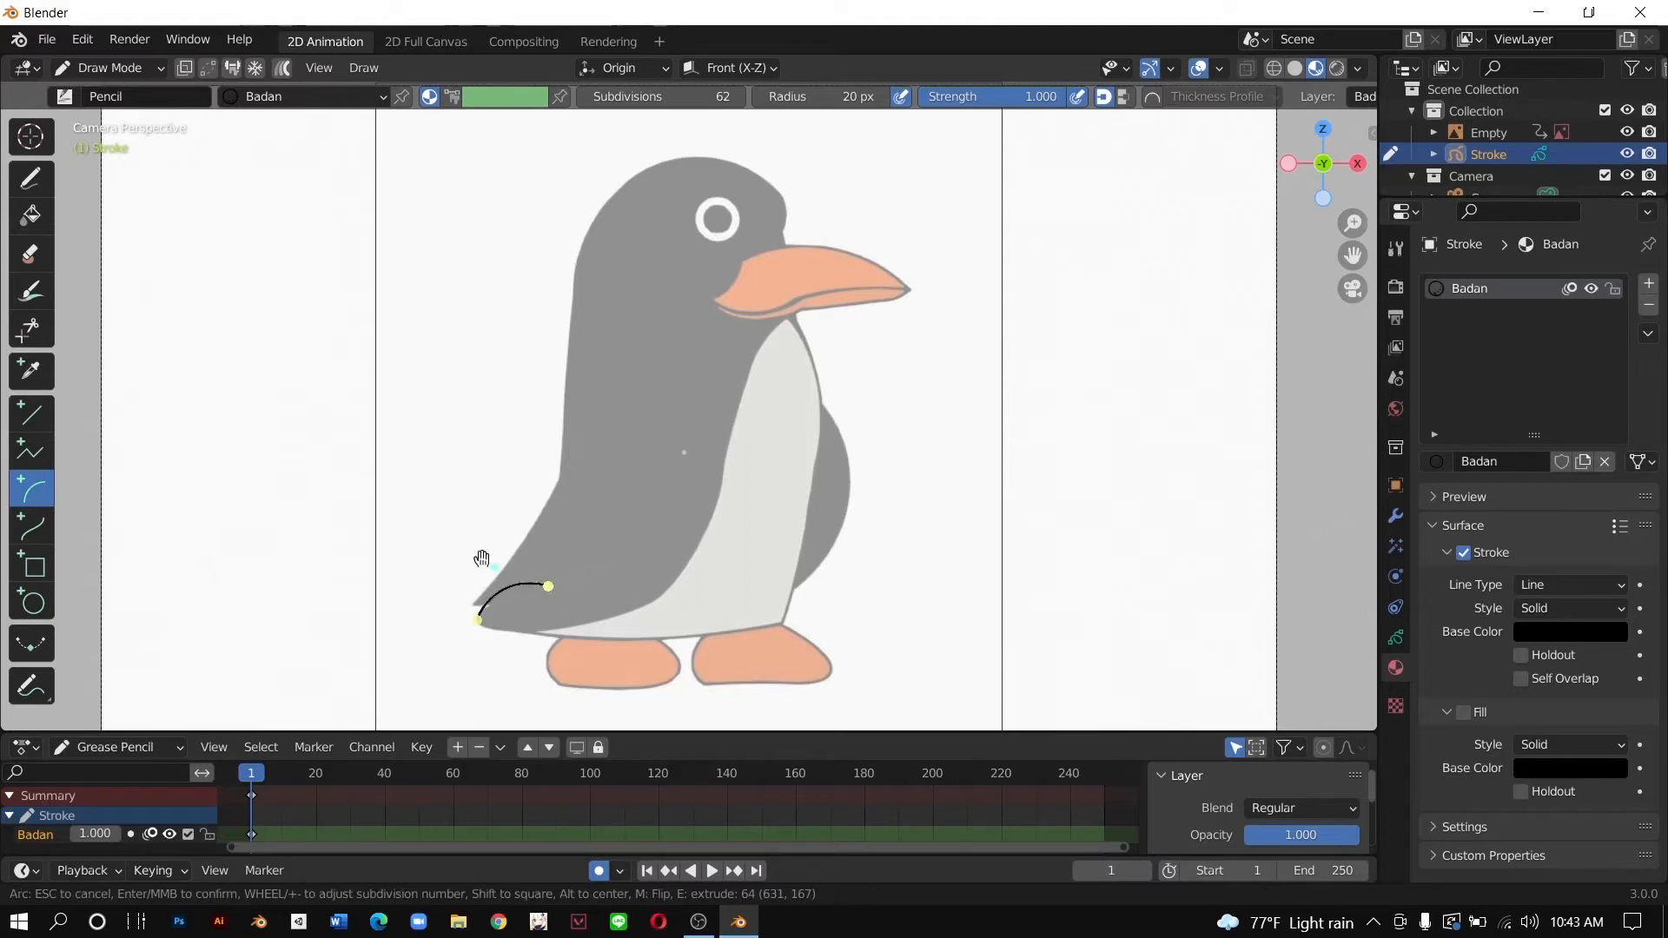
left_click_drag(548, 586, 528, 554)
key("e")
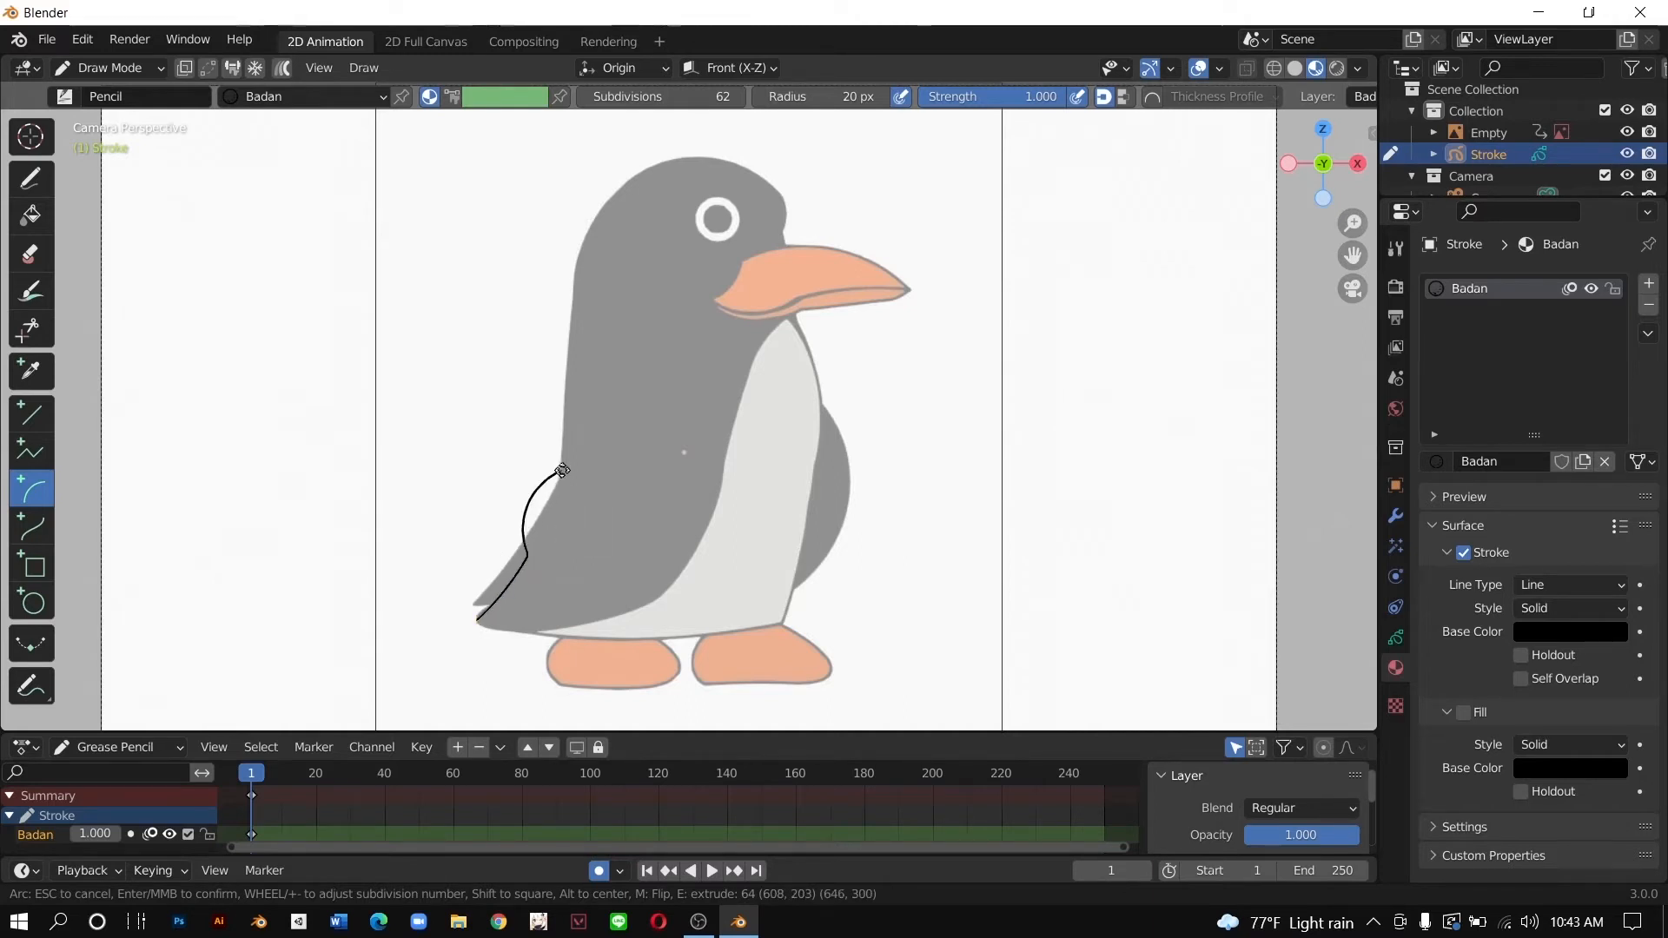
left_click(568, 470)
left_click_drag(500, 508, 561, 470)
Step: Extrude the arc up the penguin's back to the base of the head and flatten it to follow the edge
key("e")
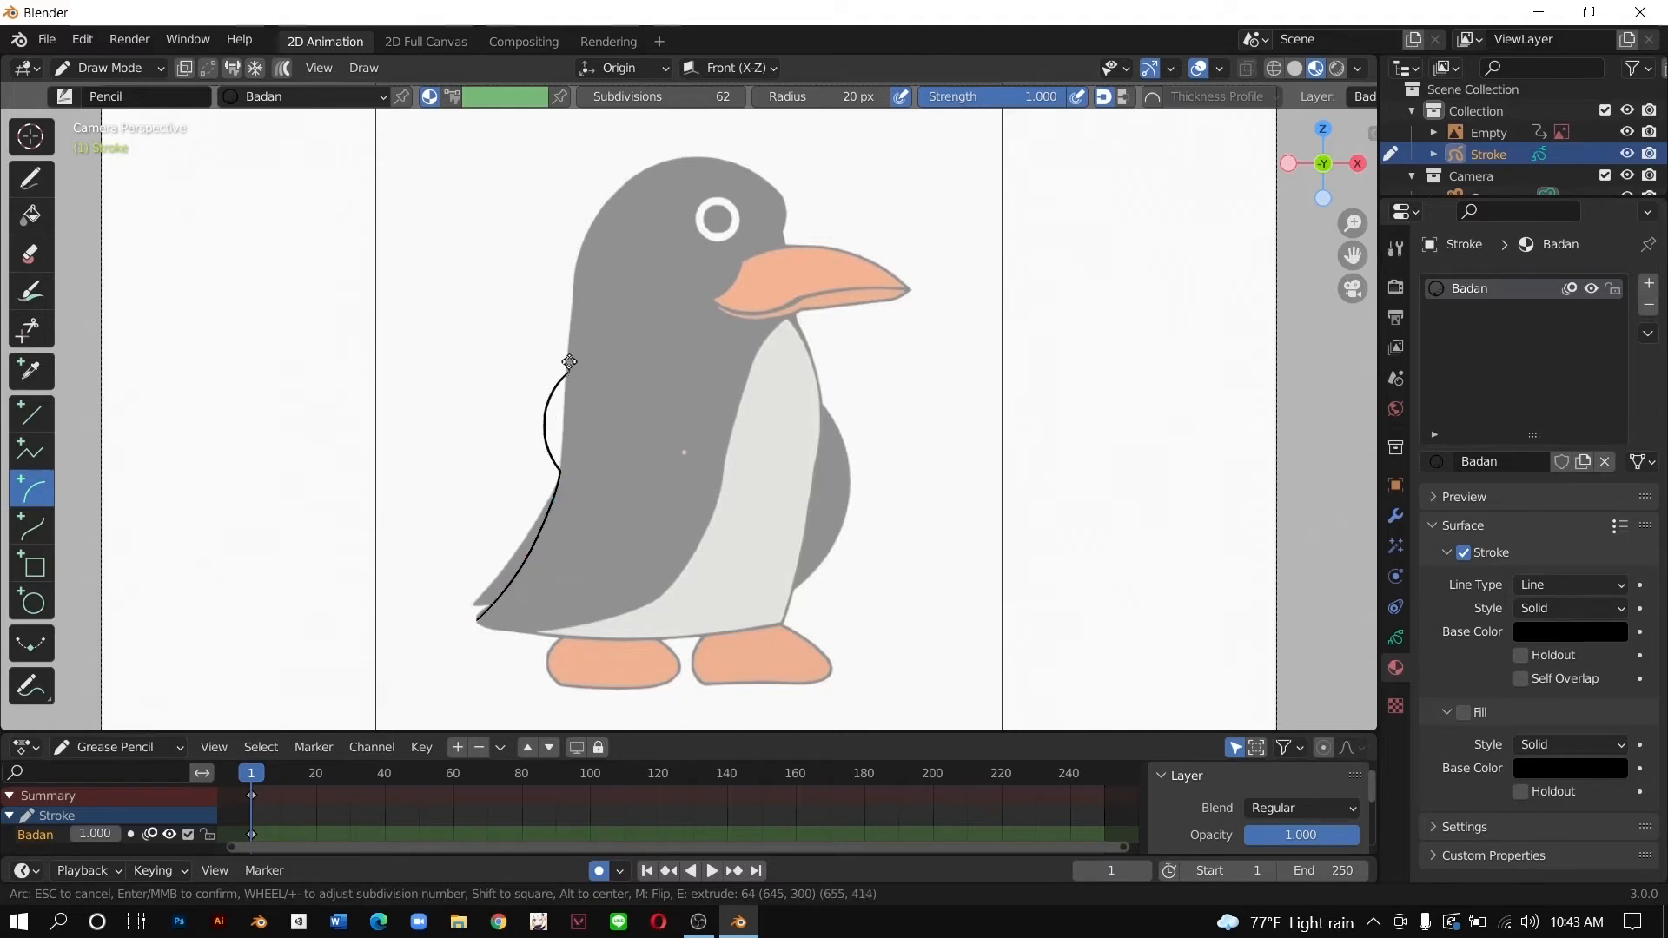
left_click(576, 273)
left_click_drag(473, 376, 574, 372)
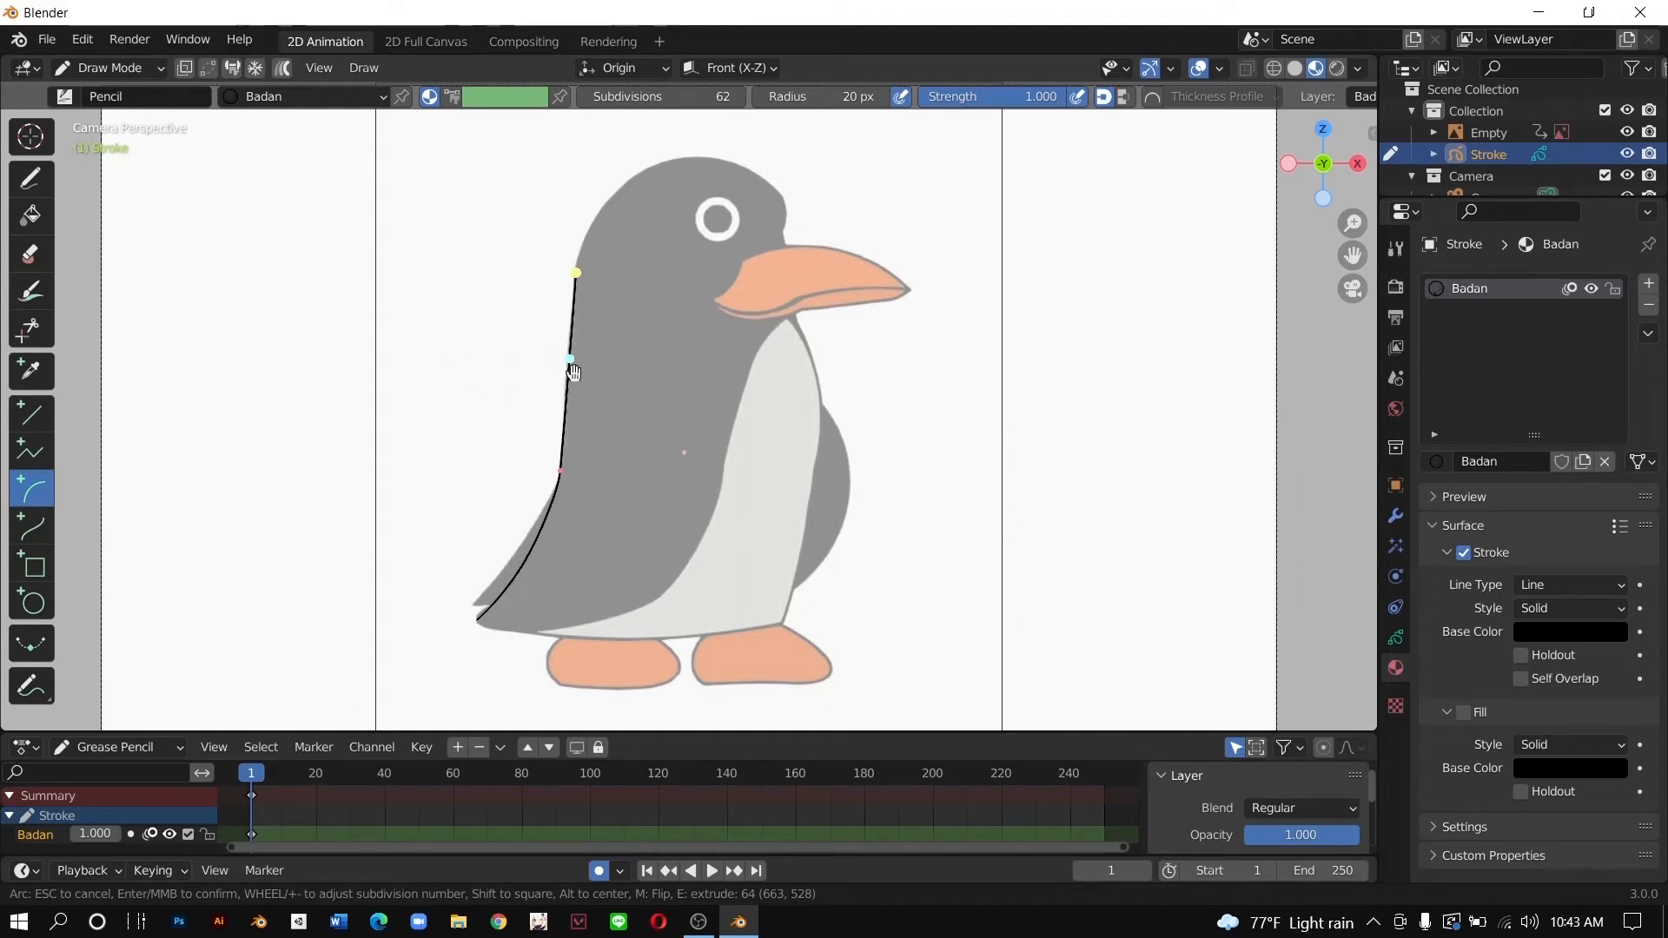
left_click_drag(576, 273, 573, 297)
Step: Extend the body outline around the back of the head and over its top to above the eye's front side
key("e")
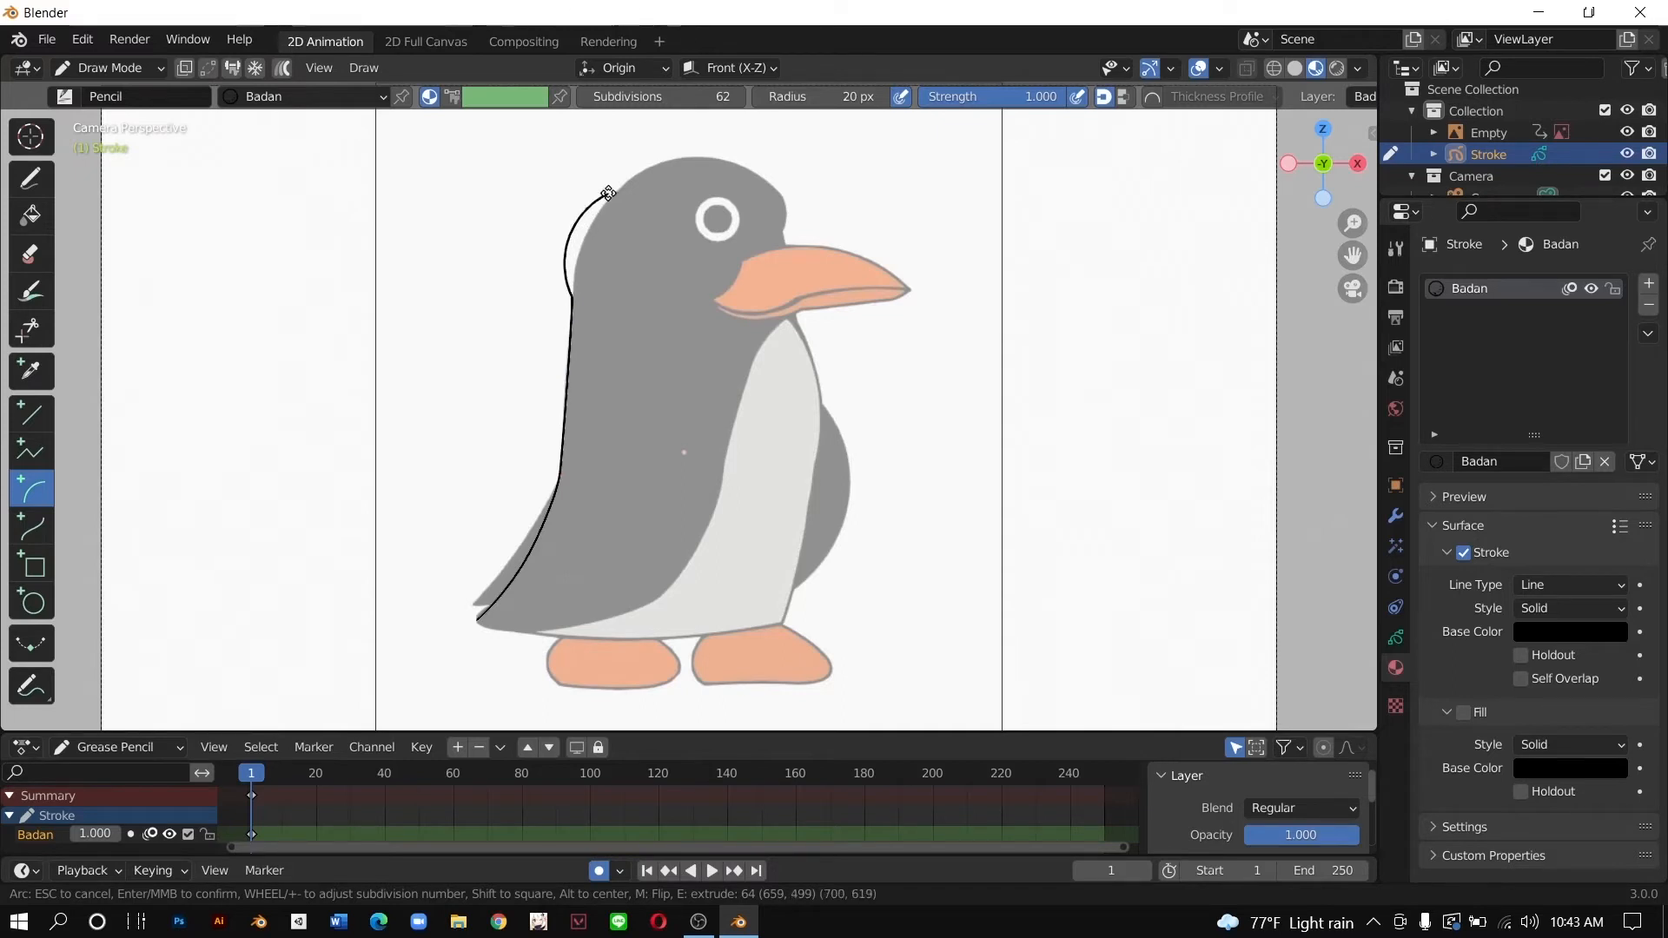
left_click(619, 192)
left_click_drag(533, 227, 560, 234)
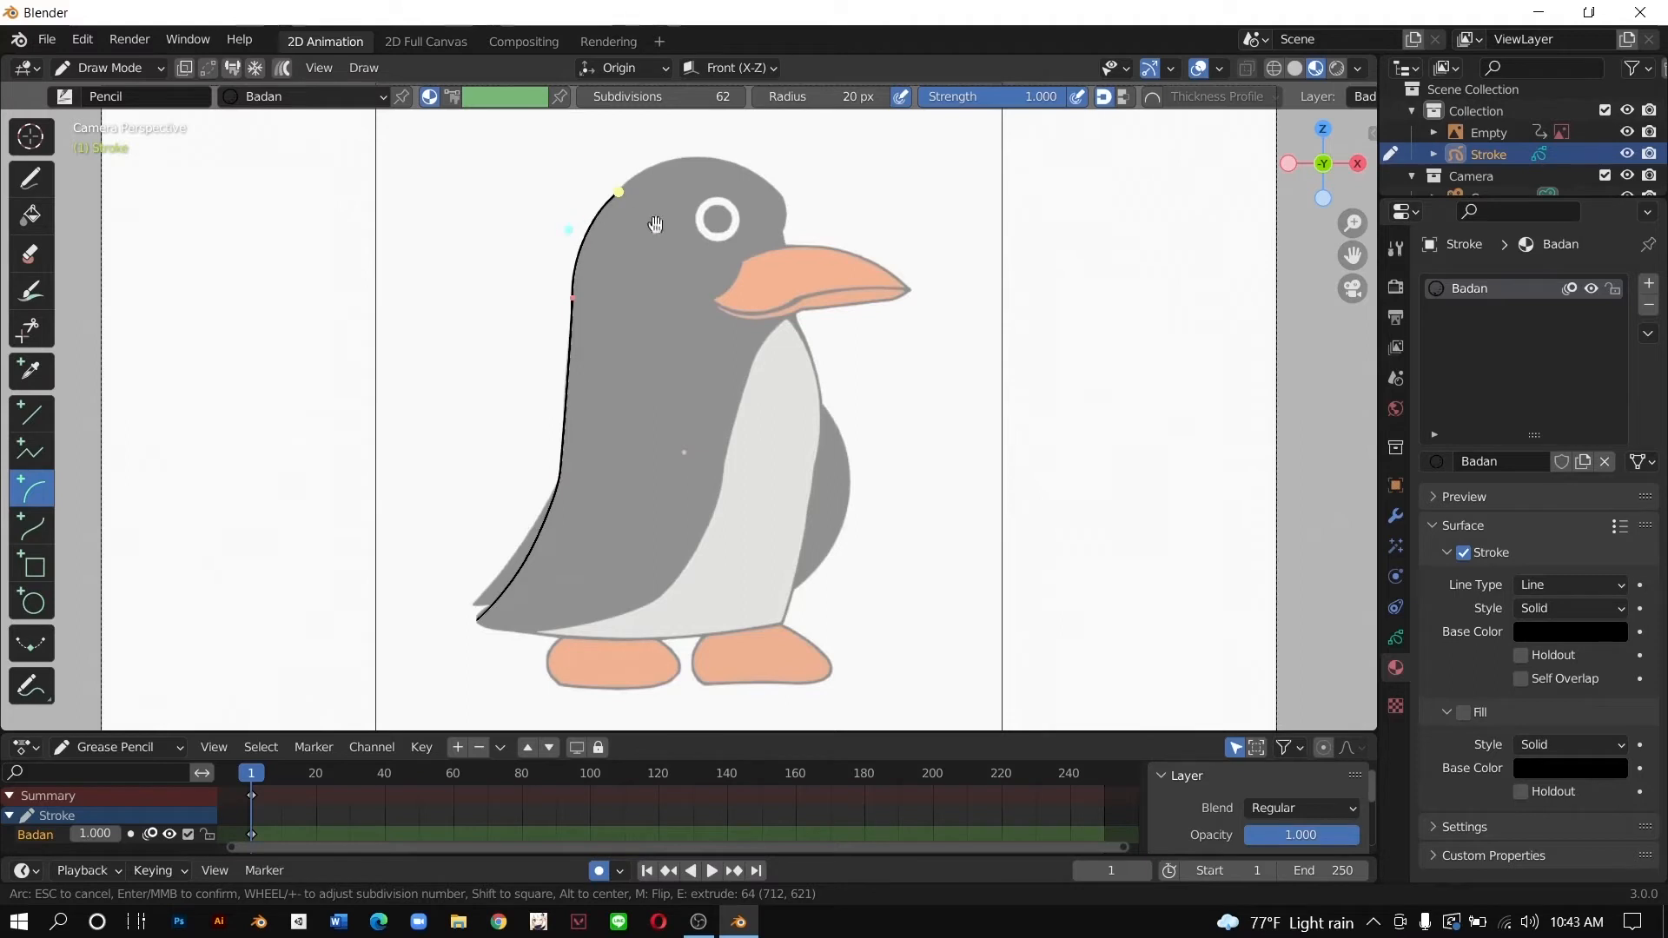
key("e")
left_click(758, 177)
Step: Extend the body outline down the forehead to the top edge of the beak, shaping the arc to the reference
key("e")
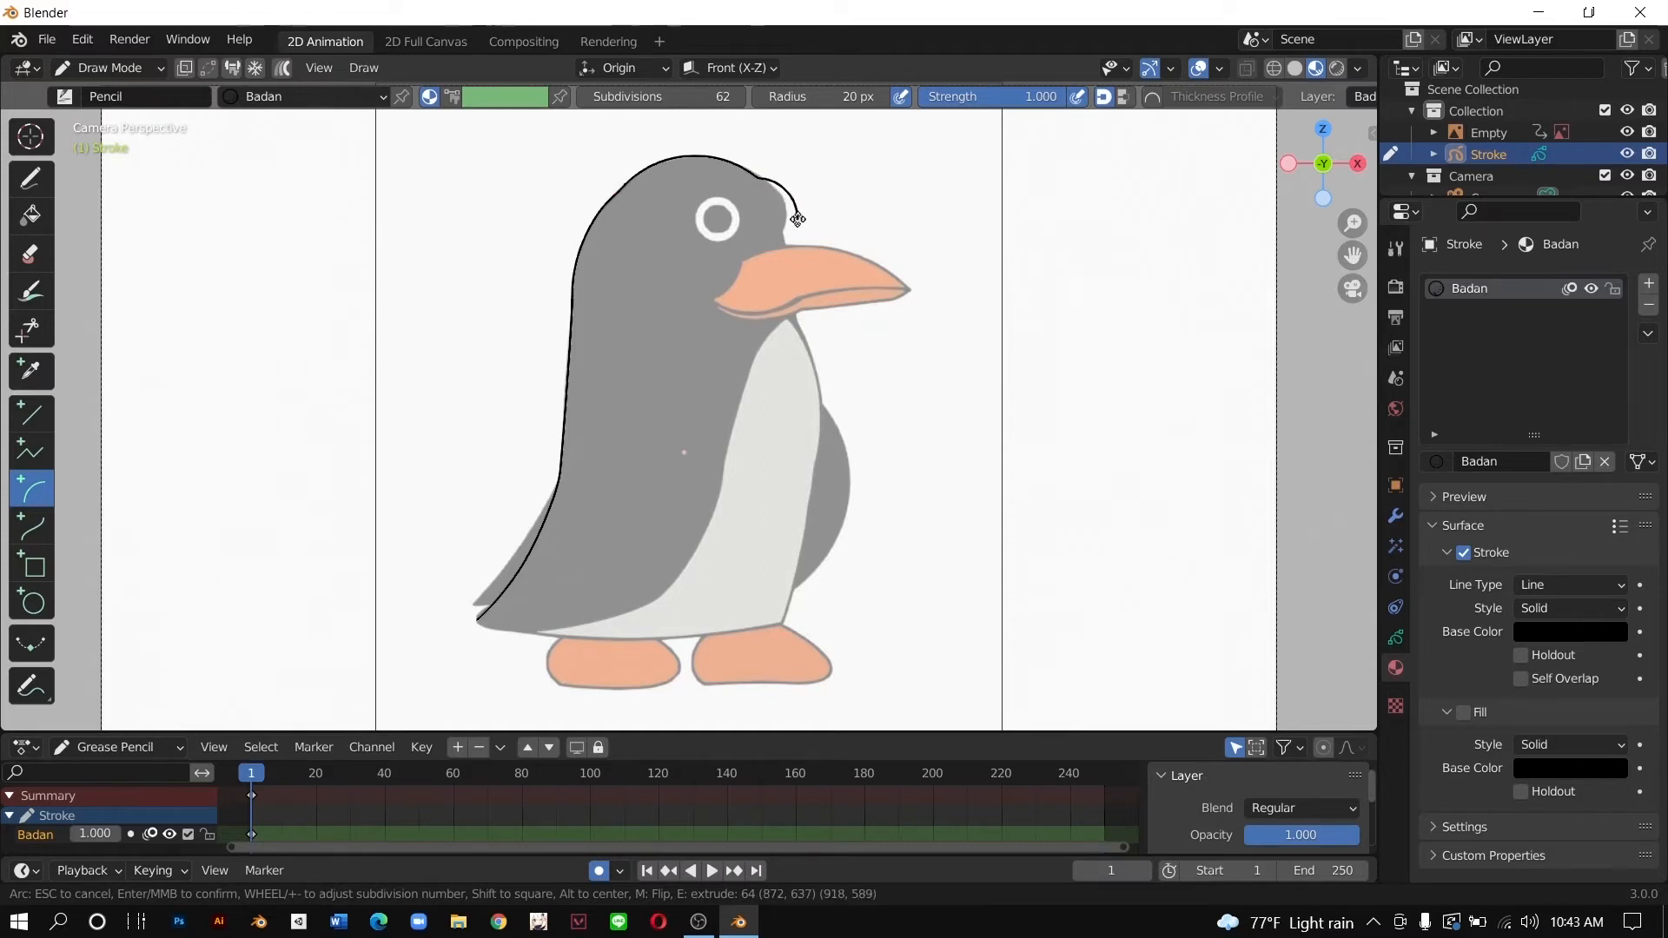
left_click(785, 225)
left_click_drag(795, 197, 792, 195)
key("e")
left_click(787, 241)
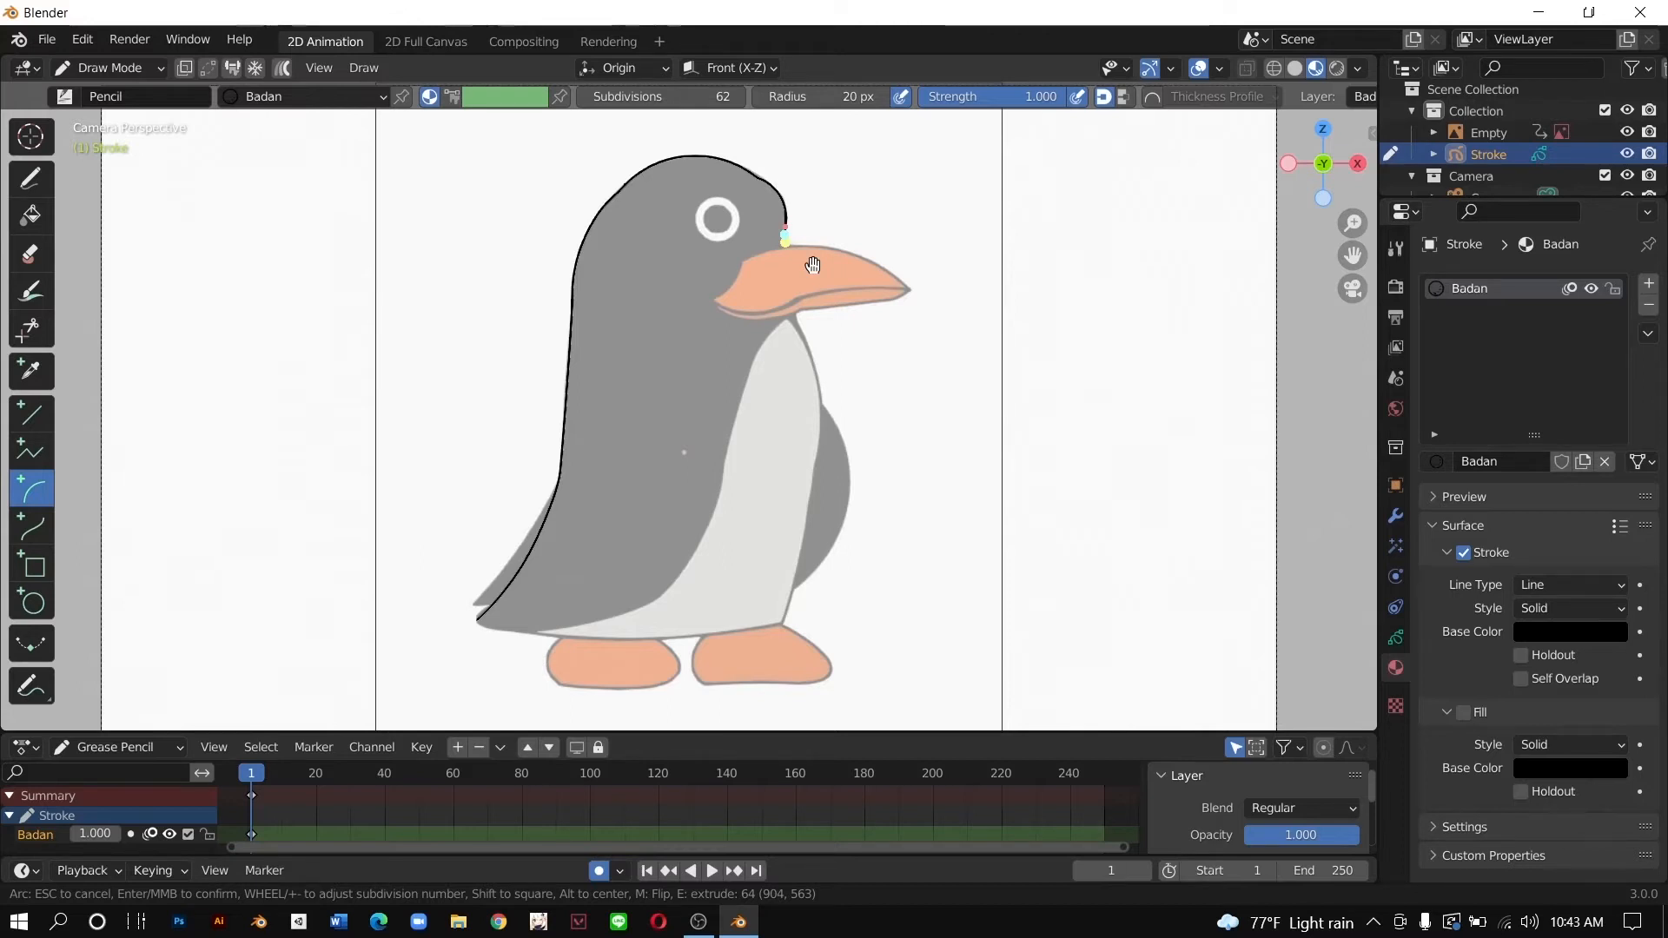
Step: Continue the body outline across the beak to the throat and down the chest to the top of the far wing
key("e")
left_click(796, 318)
left_click_drag(831, 281, 776, 287)
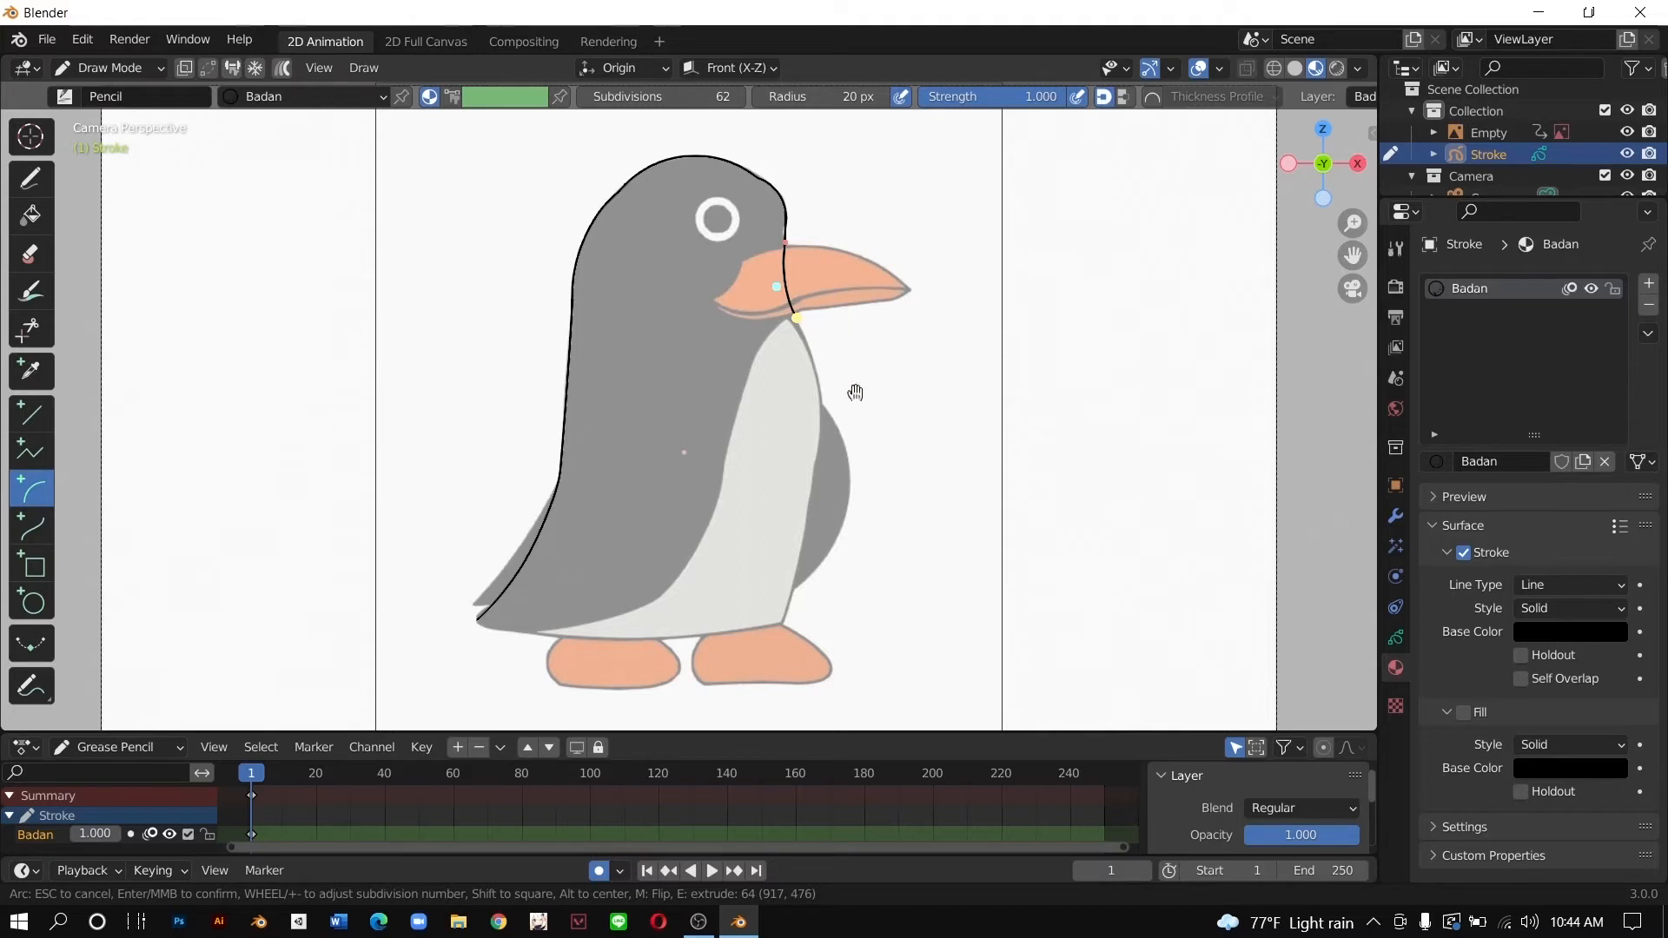
key("e")
left_click(821, 402)
left_click_drag(826, 372, 838, 372)
left_click_drag(800, 319, 801, 325)
Step: Extend the outline down the front edge of the belly to the front foot, bending the arc to match the reference
key("e")
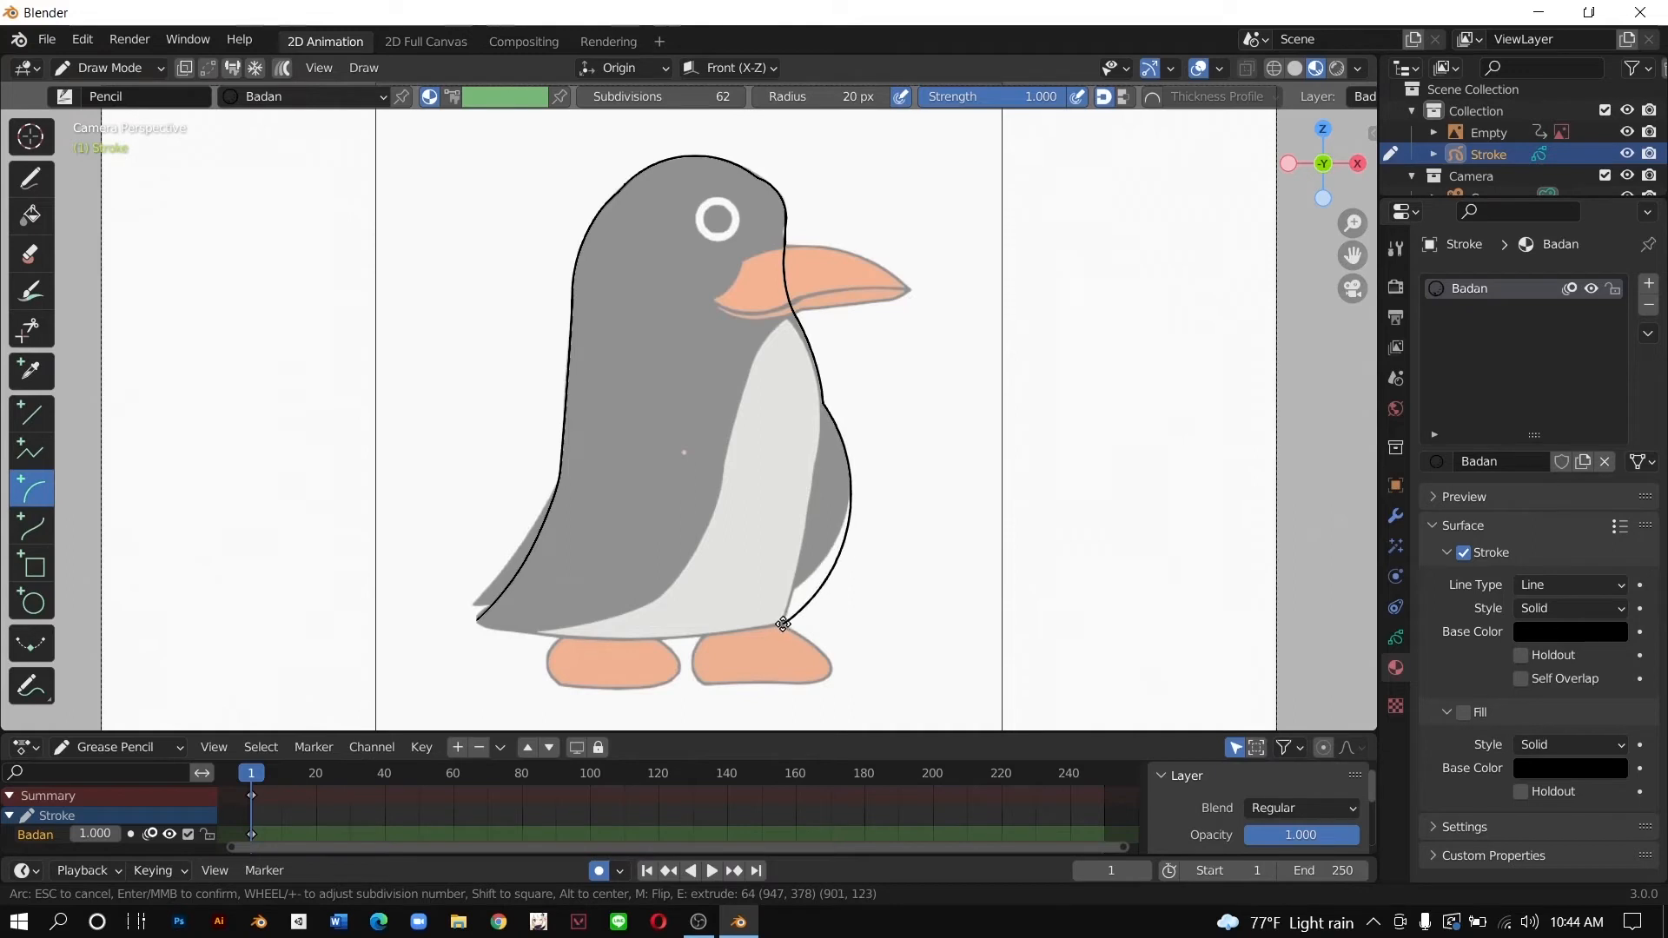
left_click(783, 620)
left_click_drag(908, 531, 808, 536)
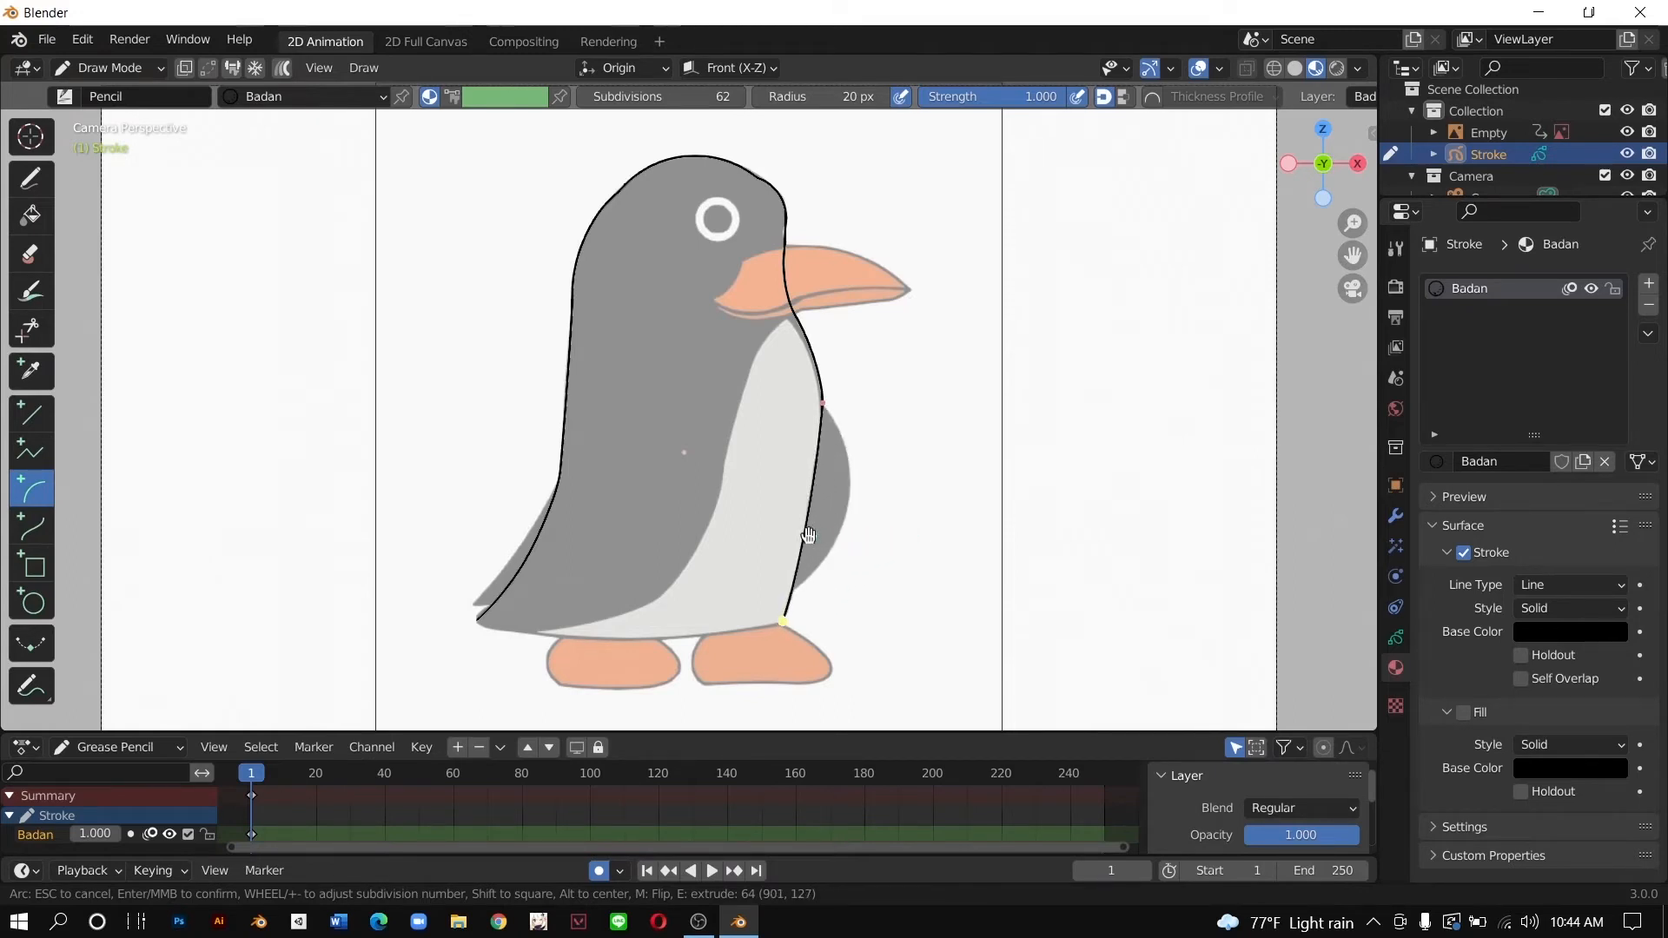
left_click_drag(808, 536, 806, 539)
Step: Close the body outline with a curved bottom edge back to the tail tip and finish the stroke
key("e")
left_click(476, 622)
left_click_drag(588, 705, 598, 601)
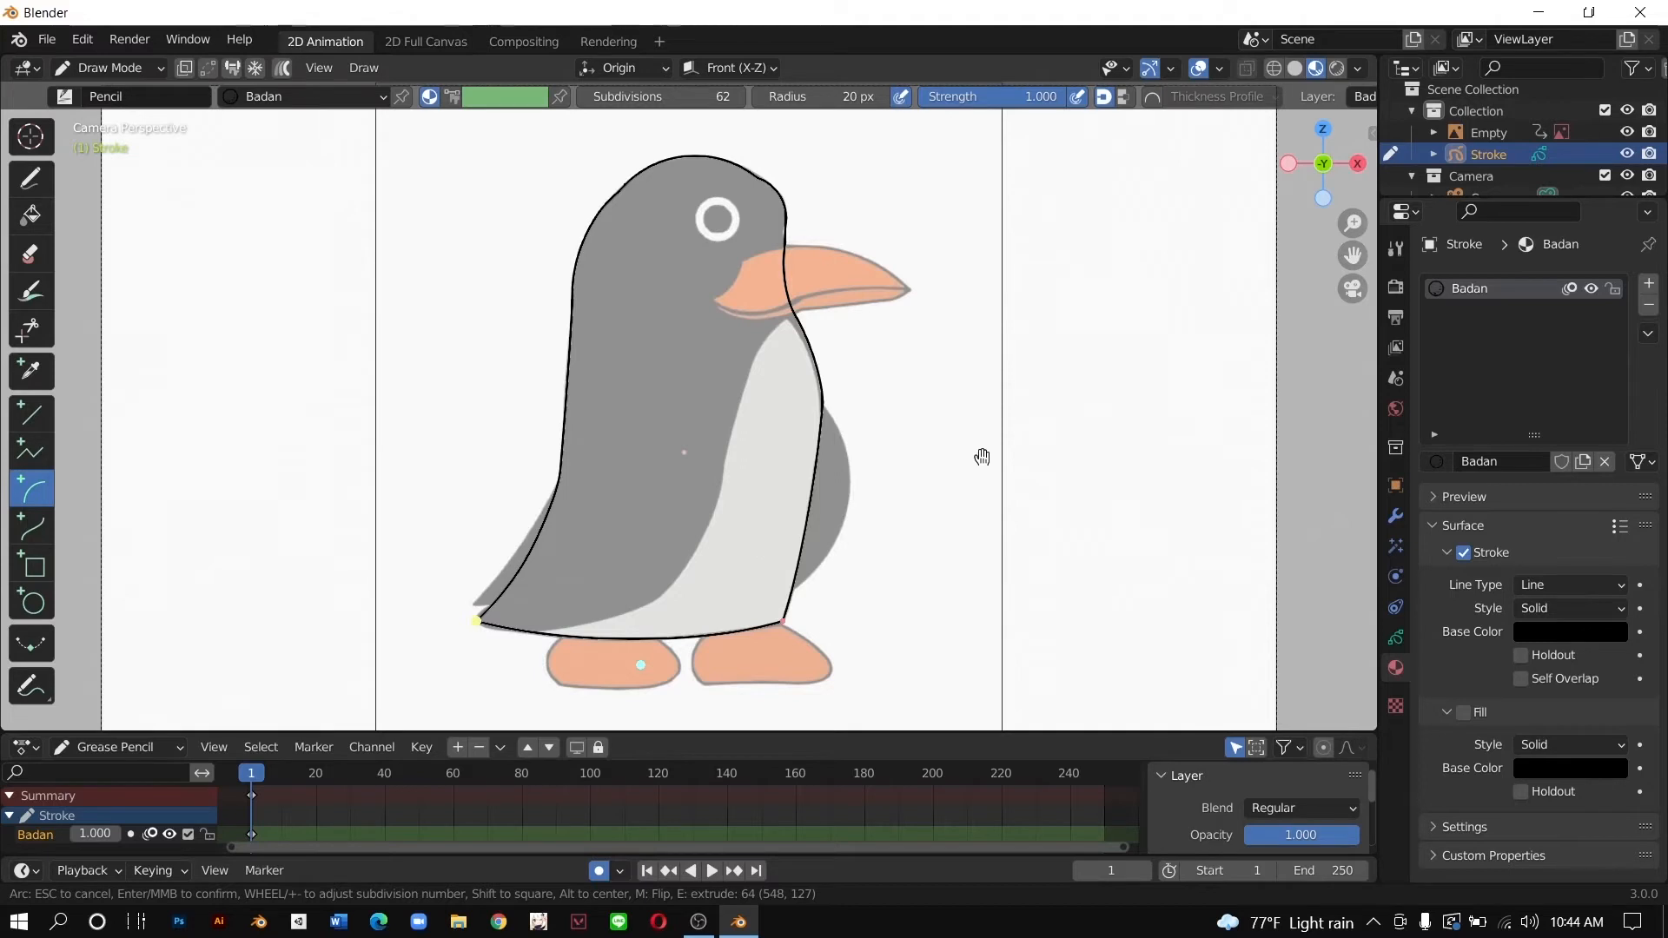
key("Return")
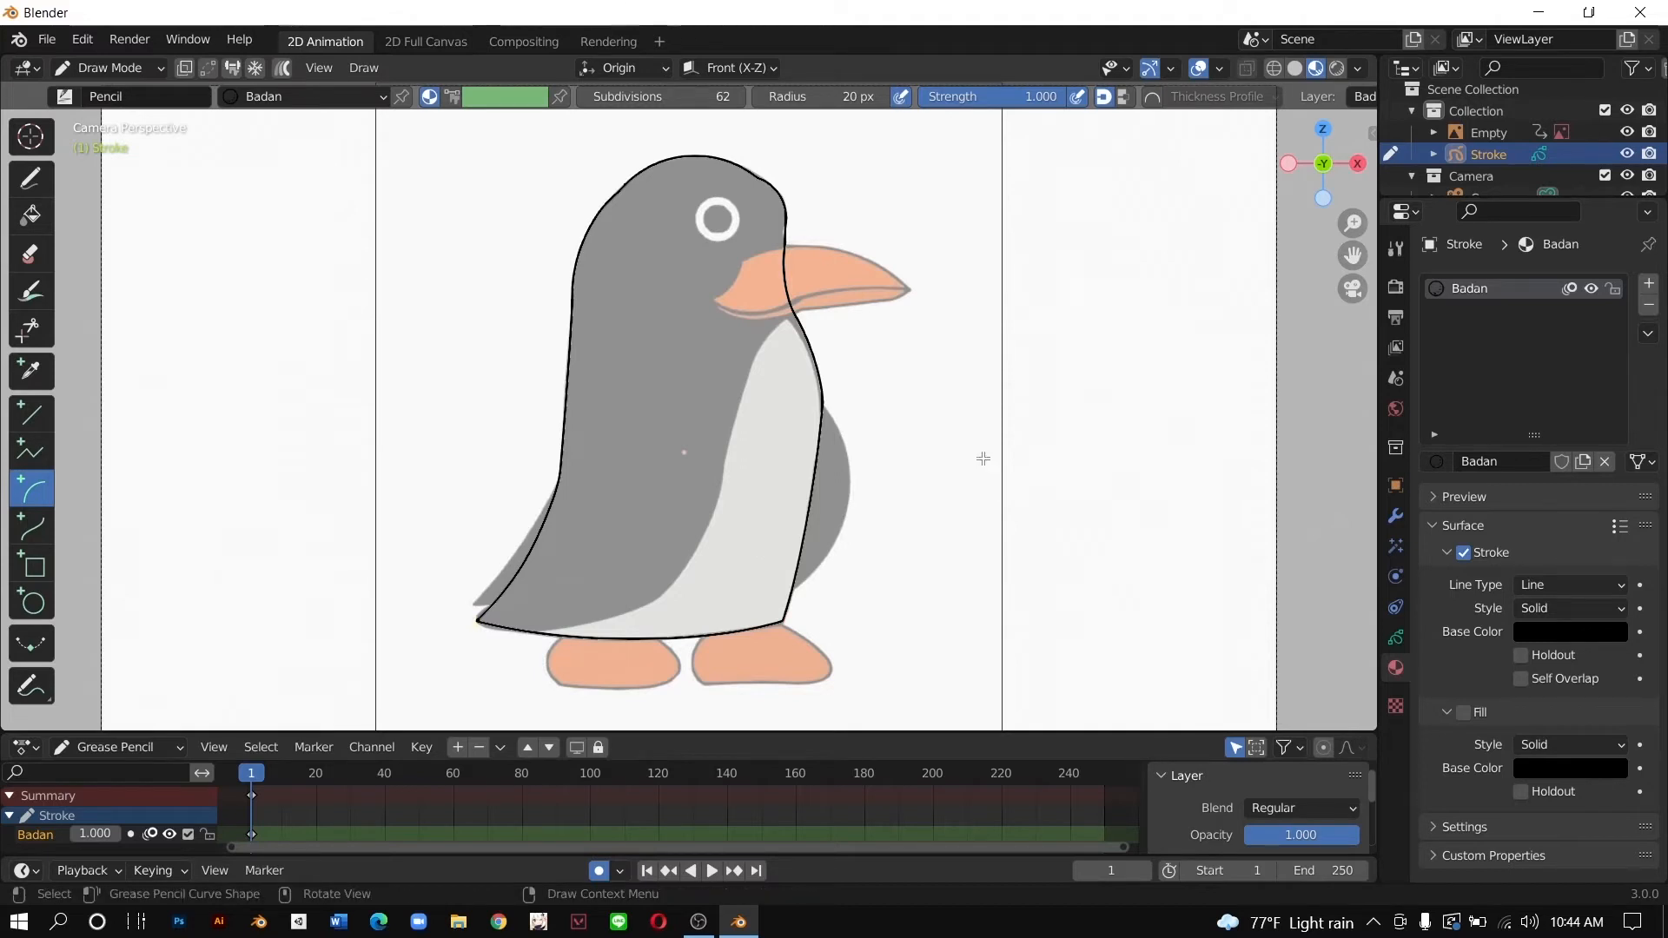
Step: Turn the Badan material's fill on to check the closed body shape, and turn it off again
left_click(1465, 712)
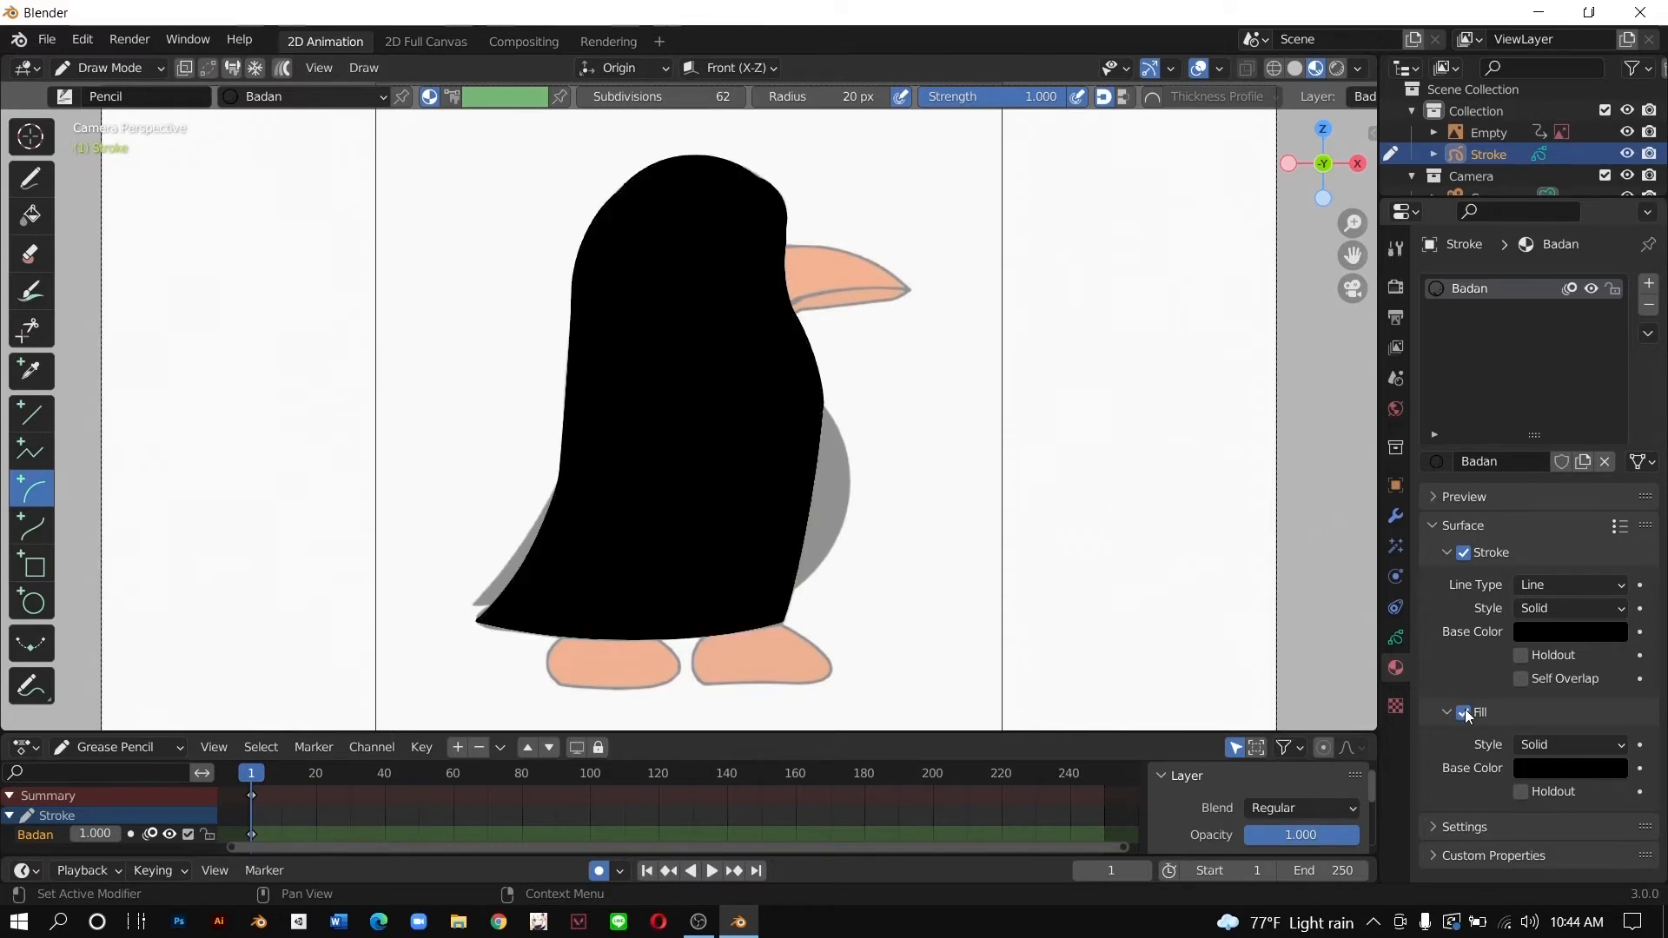
left_click(1464, 712)
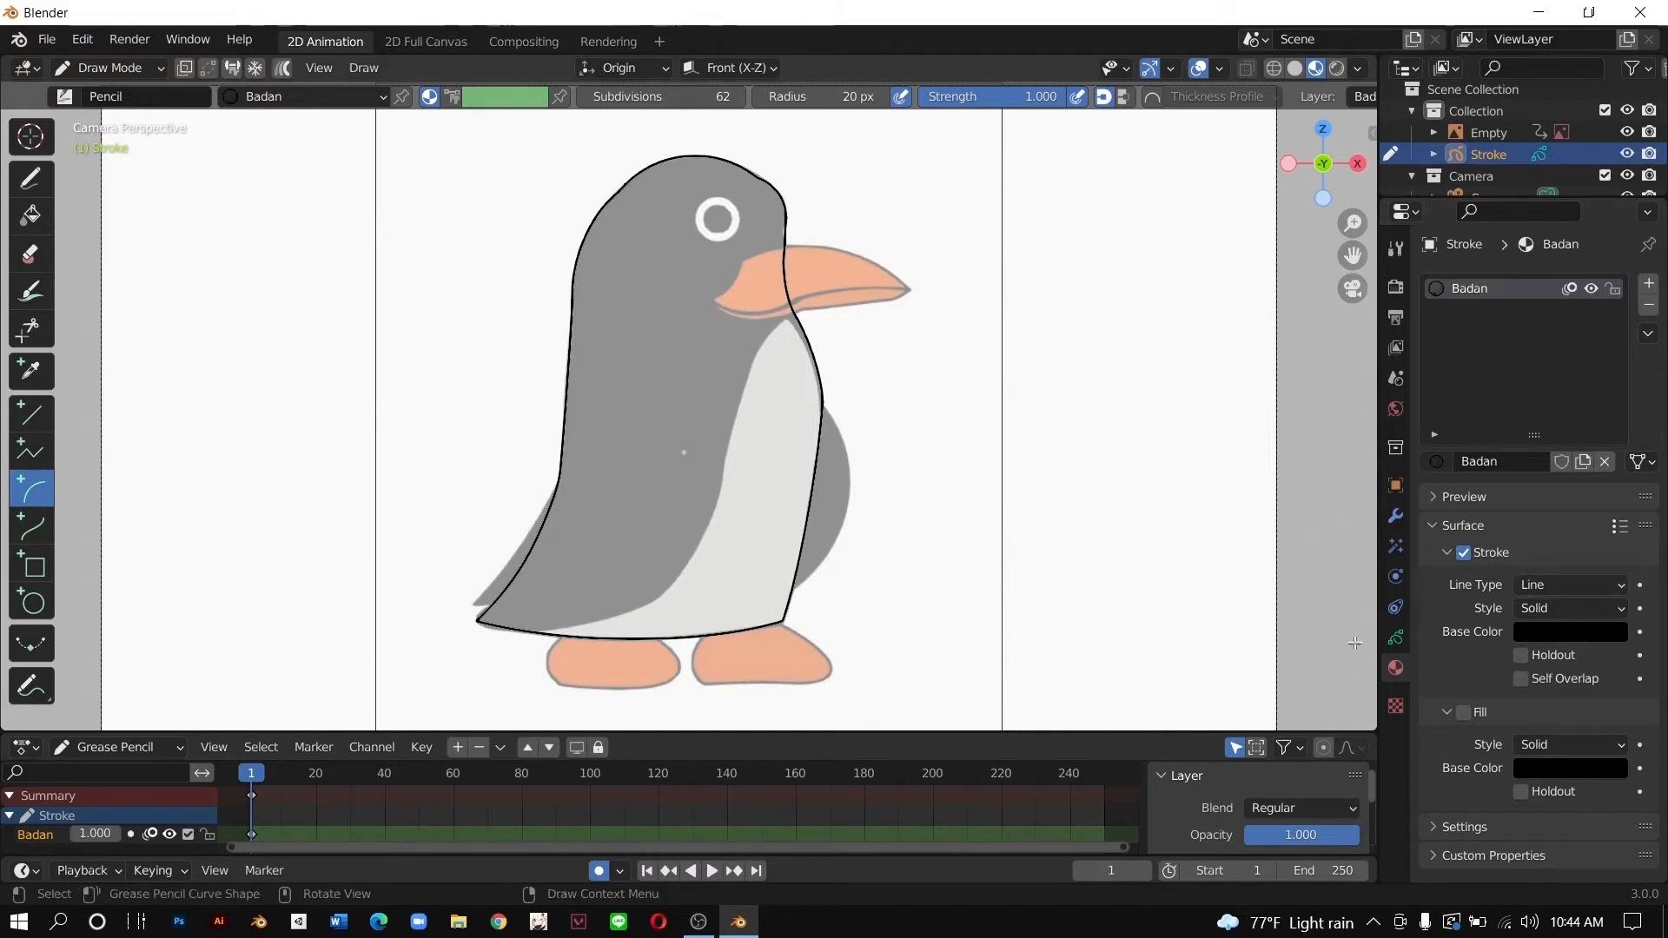
Step: Add a second layer above Badan in the Stroke object and name it Mulut
left_click(1396, 638)
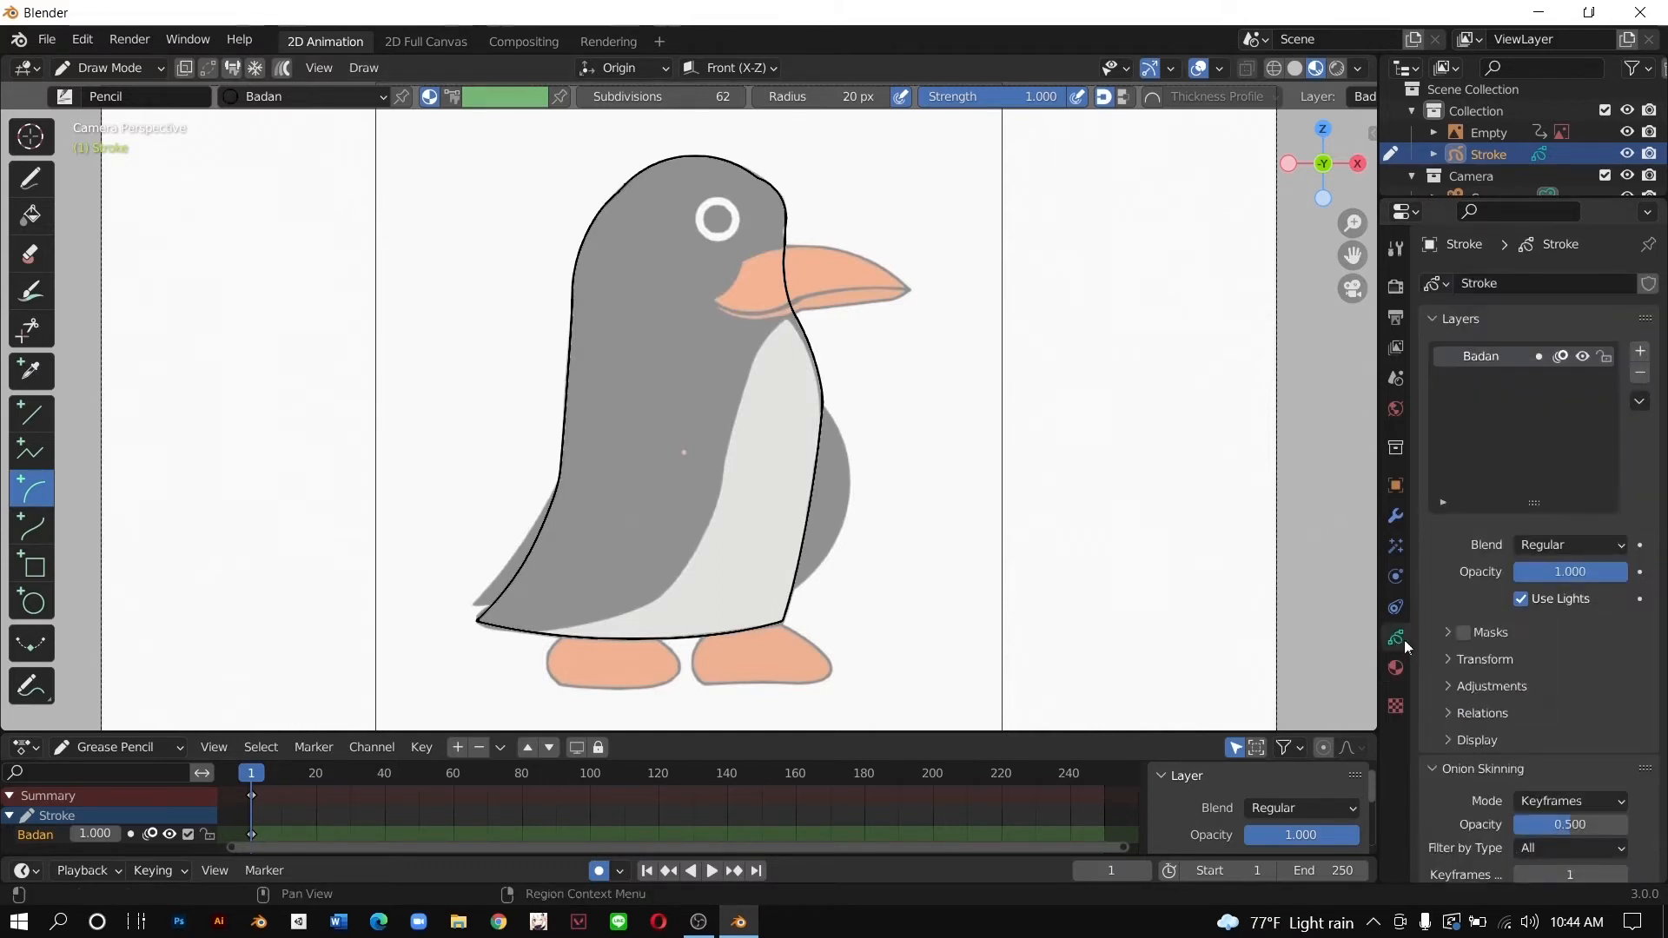
left_click(1641, 350)
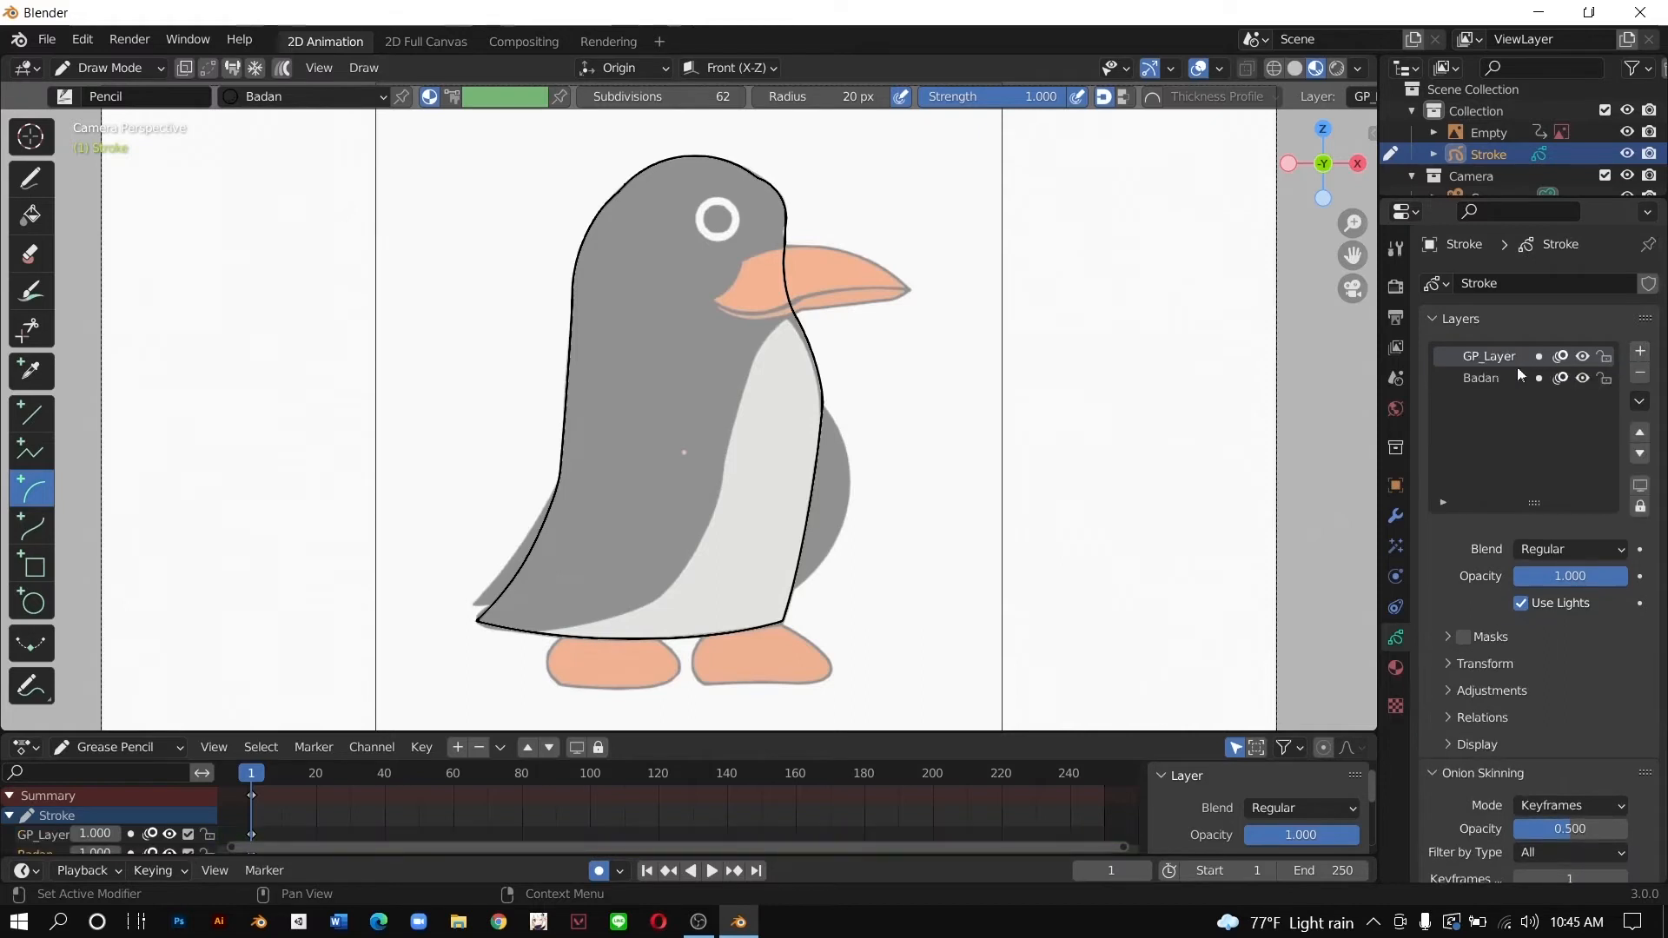
double_click(1481, 357)
type("Mulut")
key("Return")
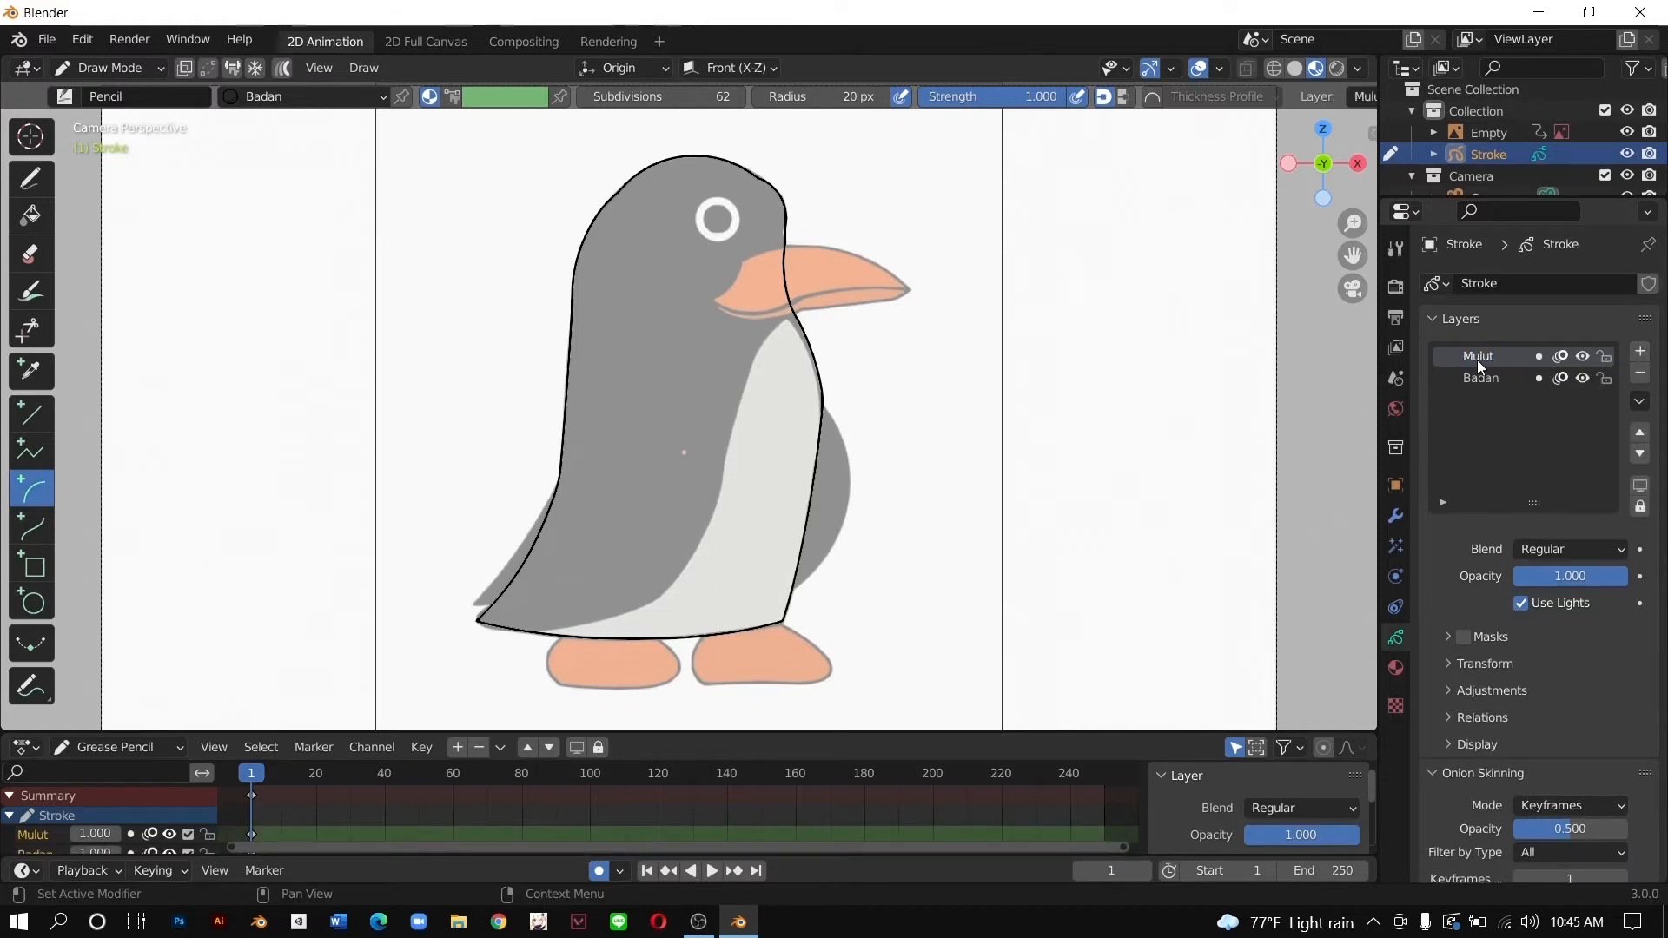
Step: Add a second material to the Stroke object below Badan and name it Mulut
left_click(1396, 668)
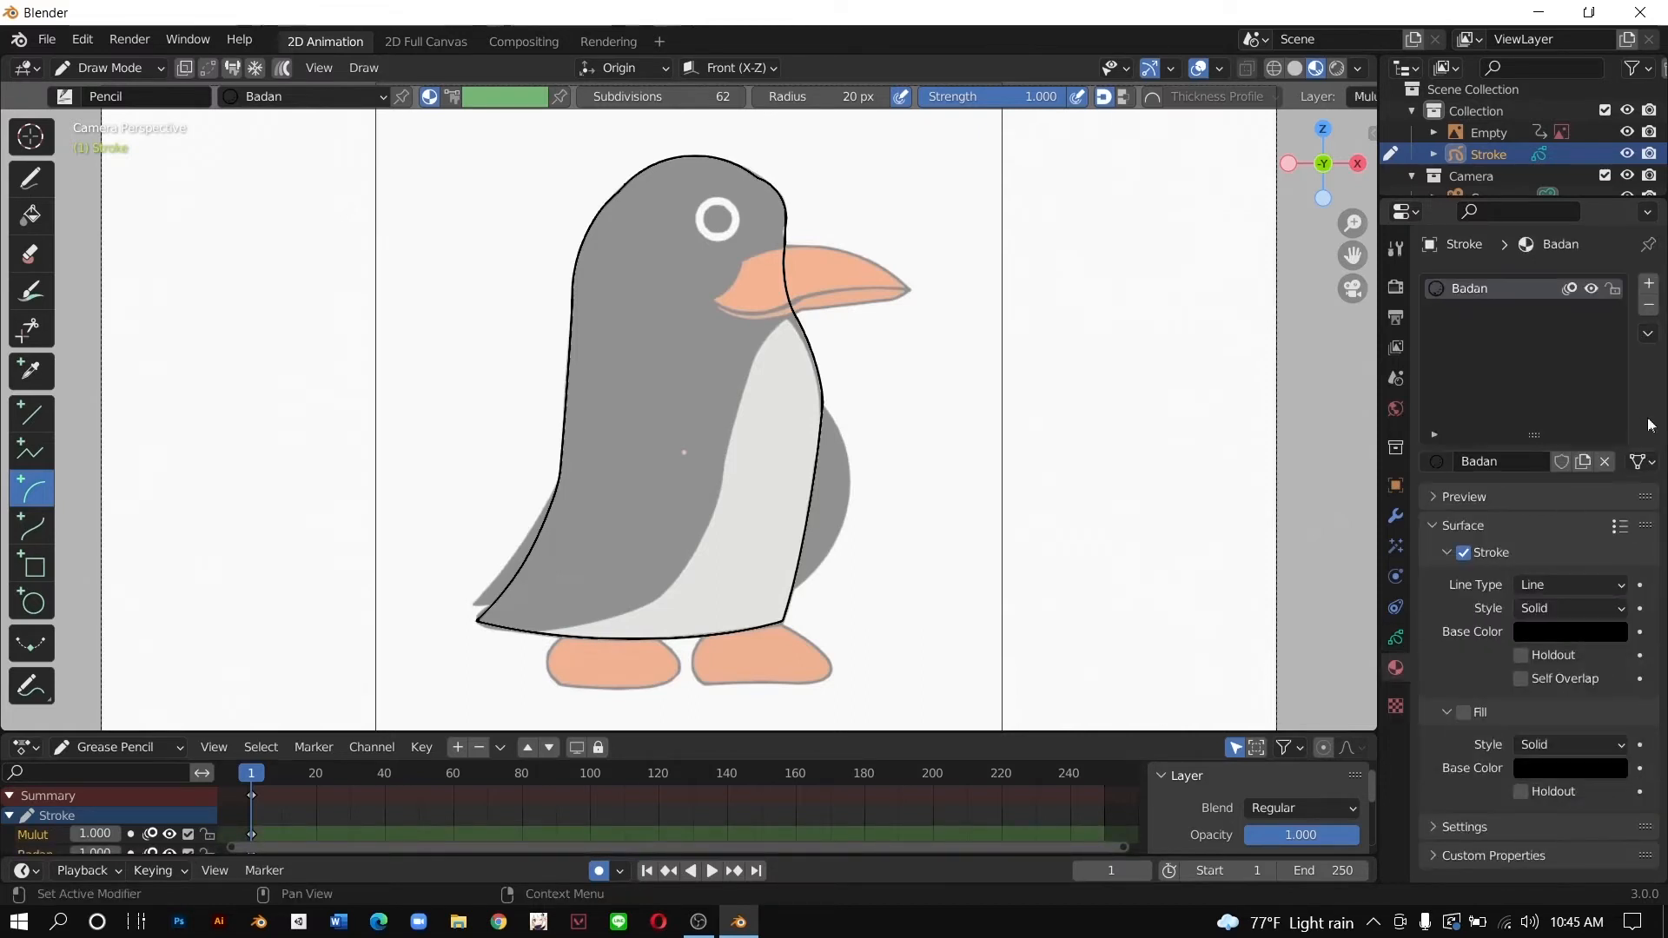
left_click(1648, 285)
left_click(1538, 458)
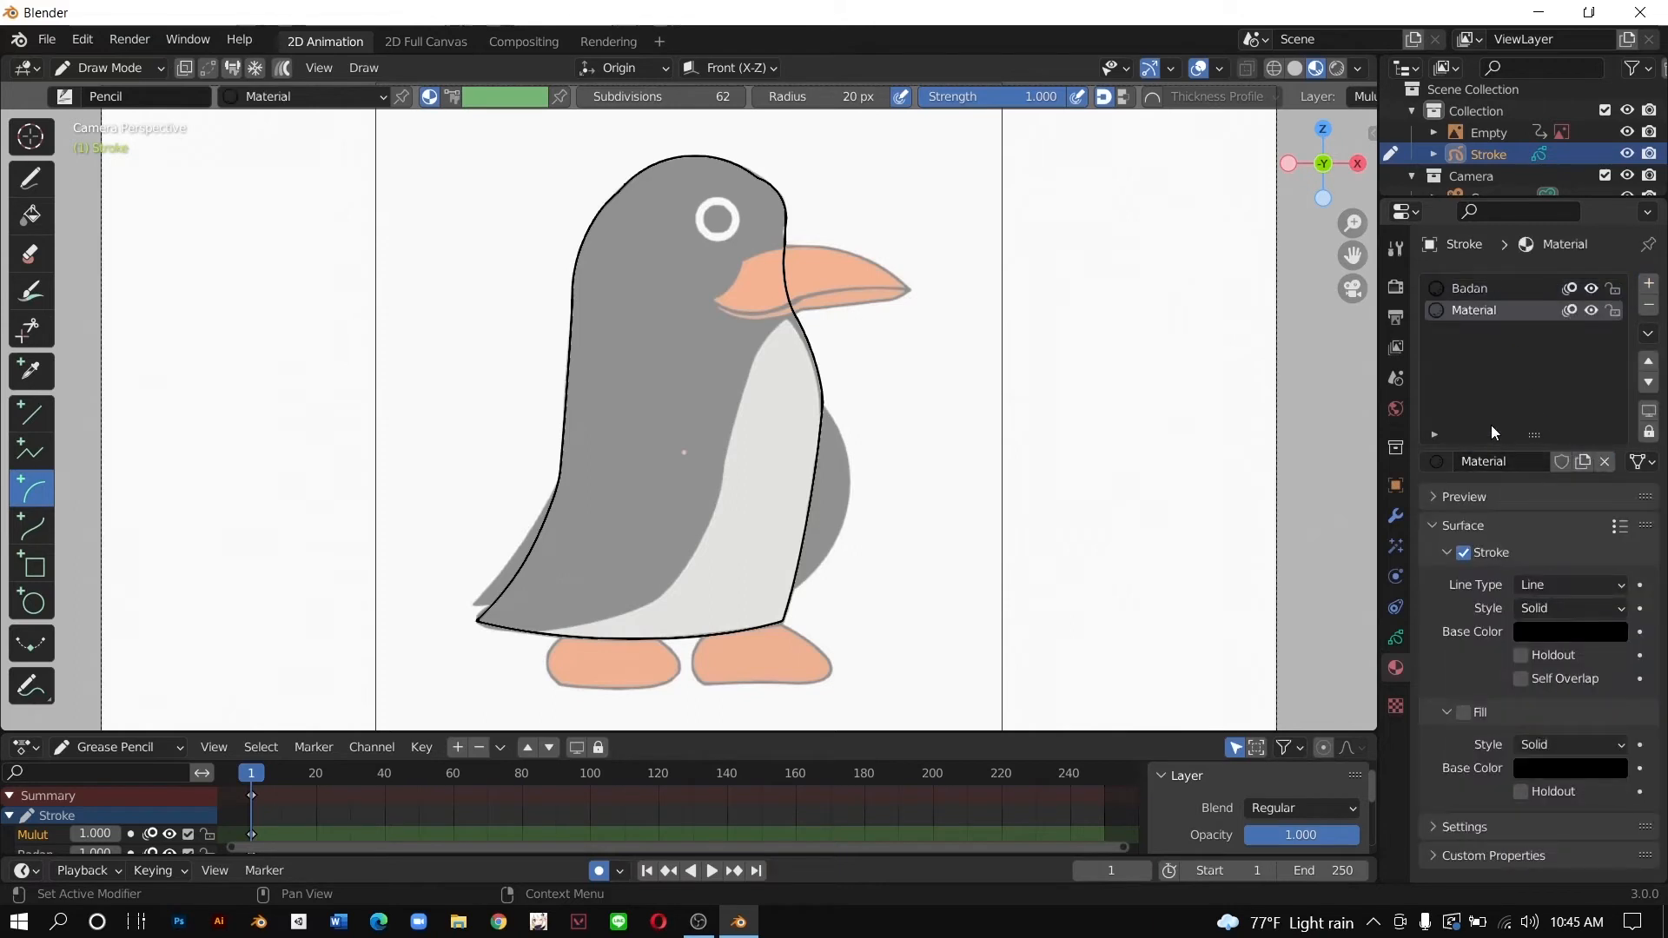
double_click(1504, 466)
type("Mulut")
key("Return")
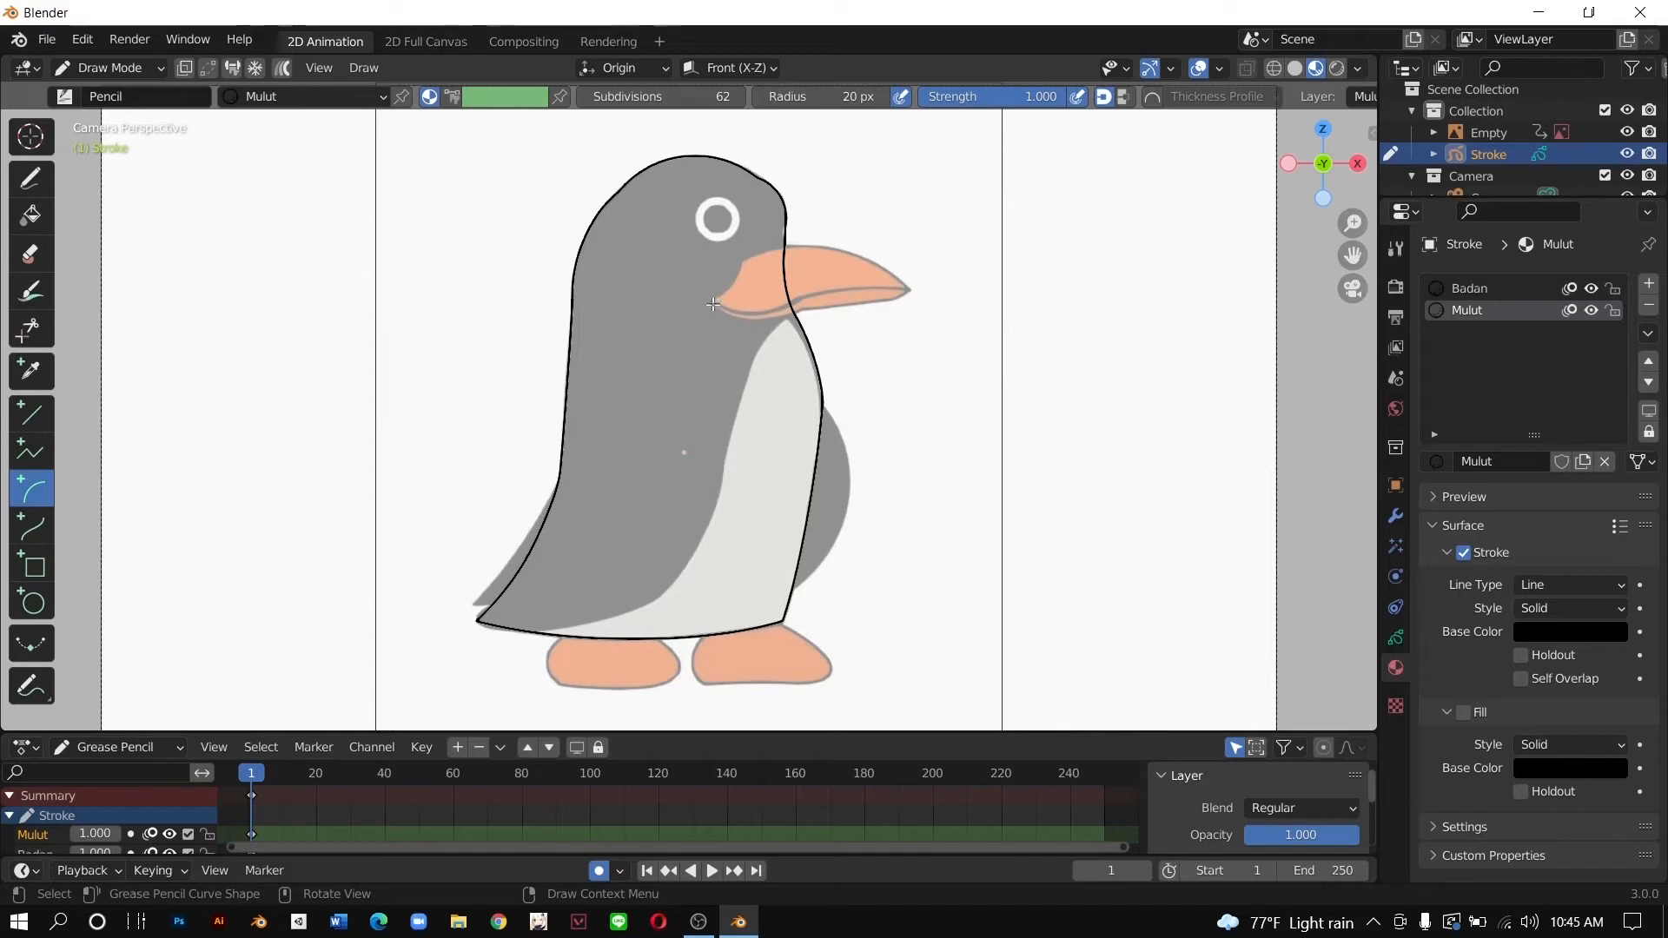
Step: Trace the beak's back edge and upper edge out to the tip with connected arcs, bending each to match the reference
mouse_move(716, 299)
left_mouse_down()
mouse_move(745, 261)
mouse_move(747, 281)
left_mouse_up()
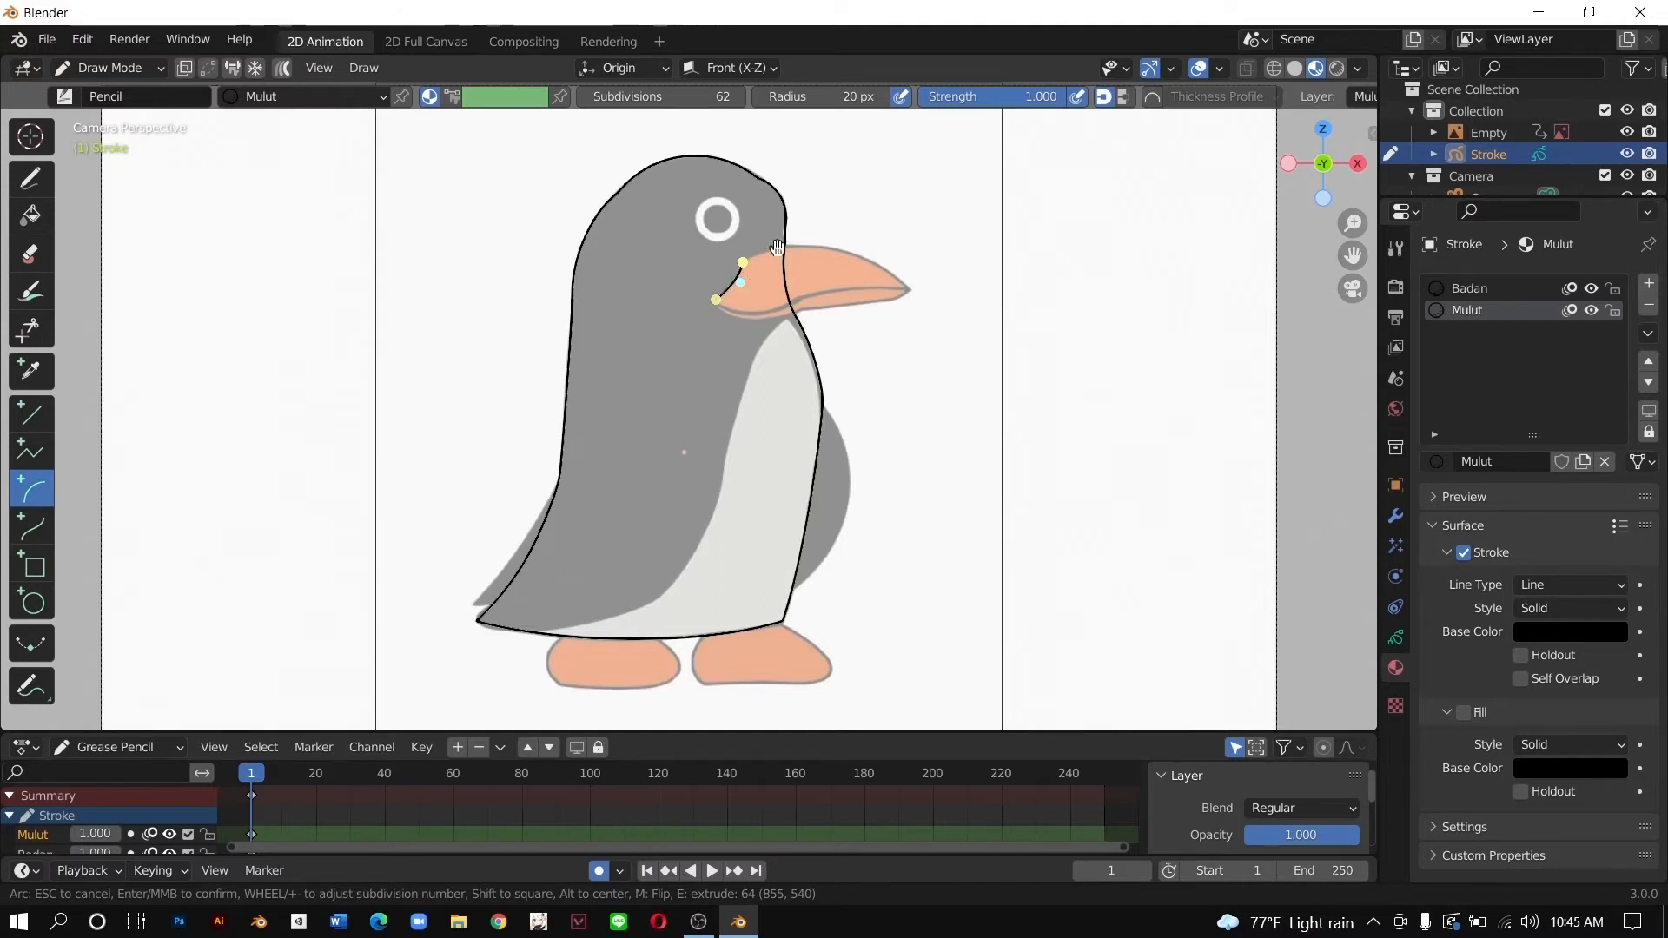
key("e")
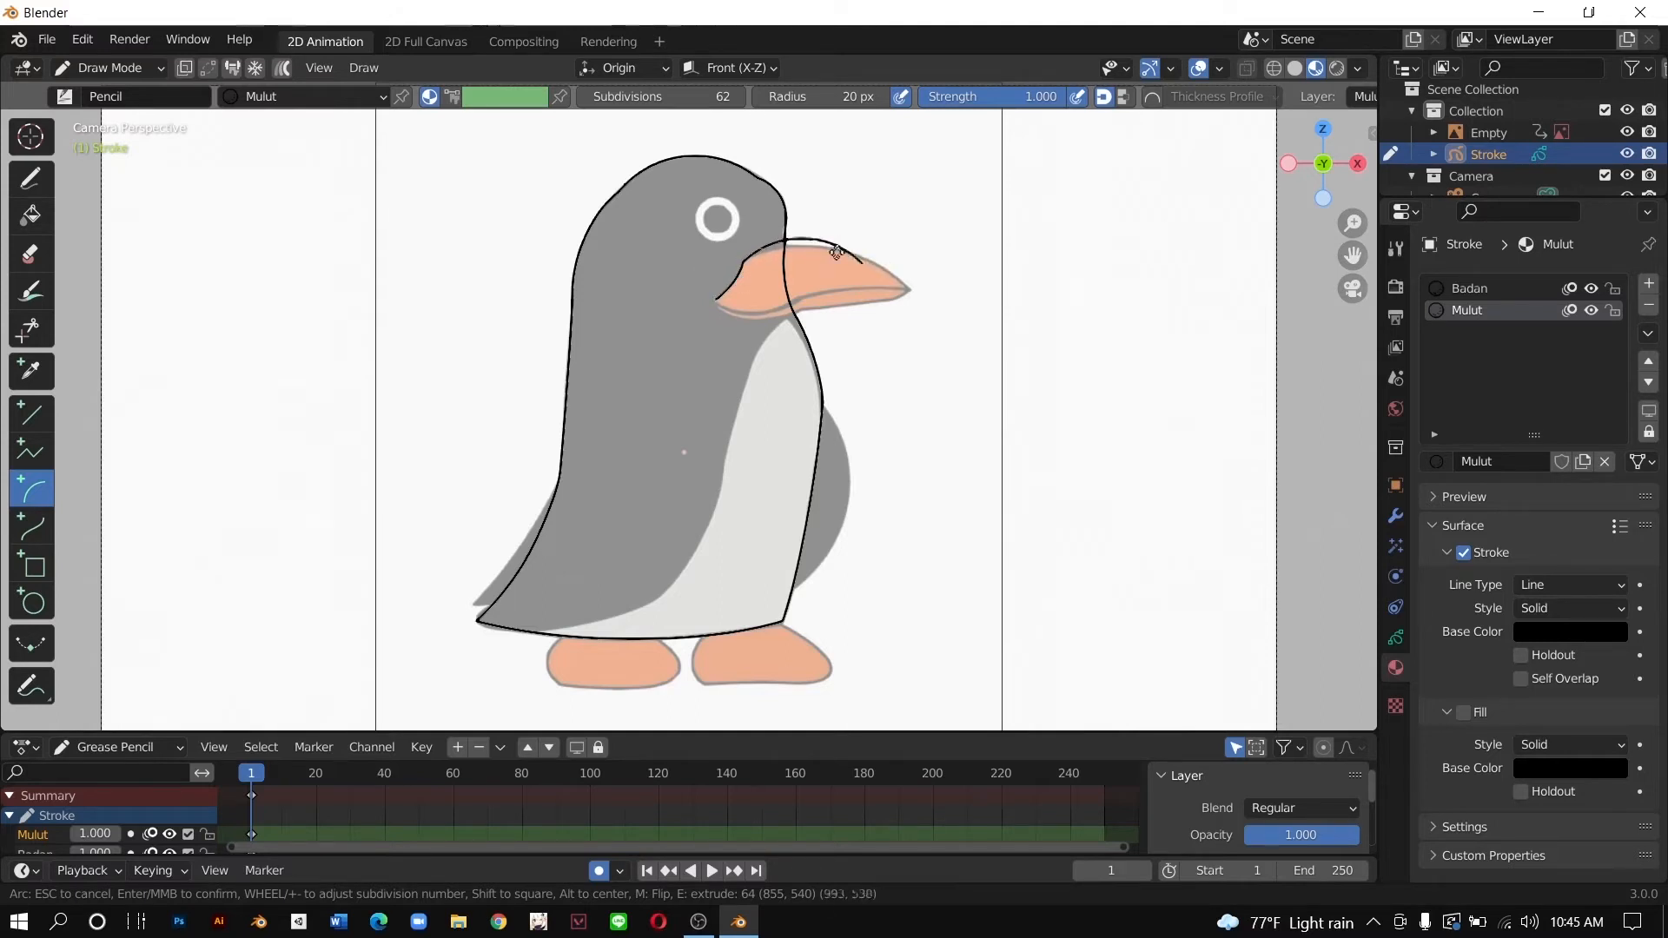
left_click(795, 246)
left_click_drag(755, 243, 760, 252)
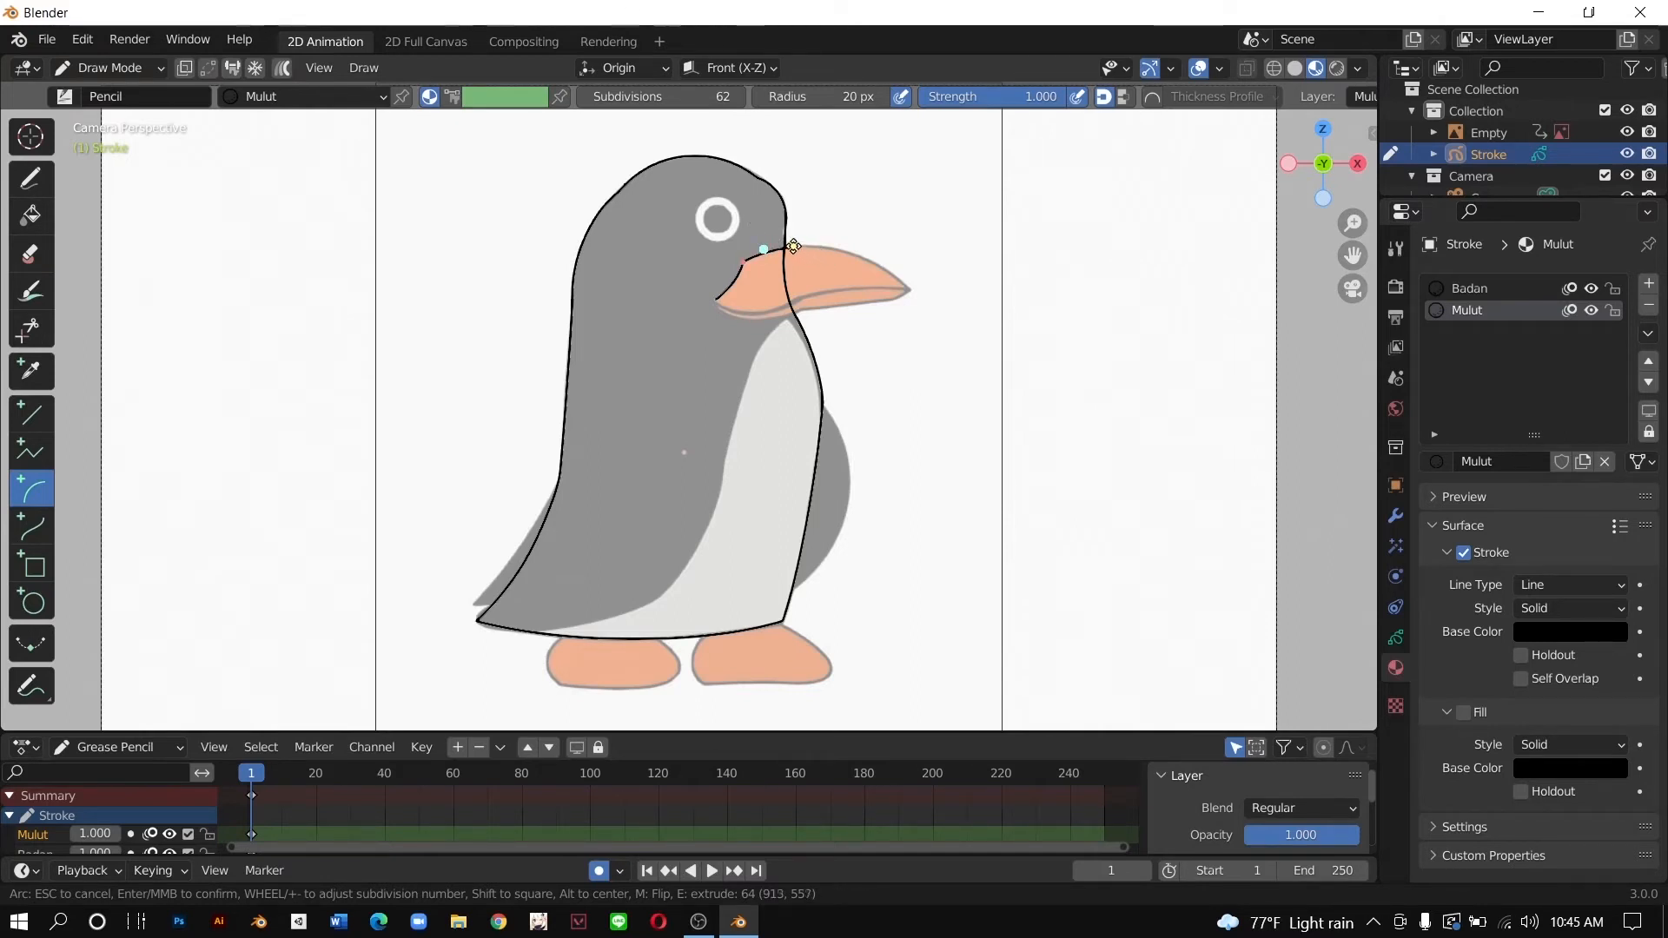
left_click_drag(793, 247, 907, 287)
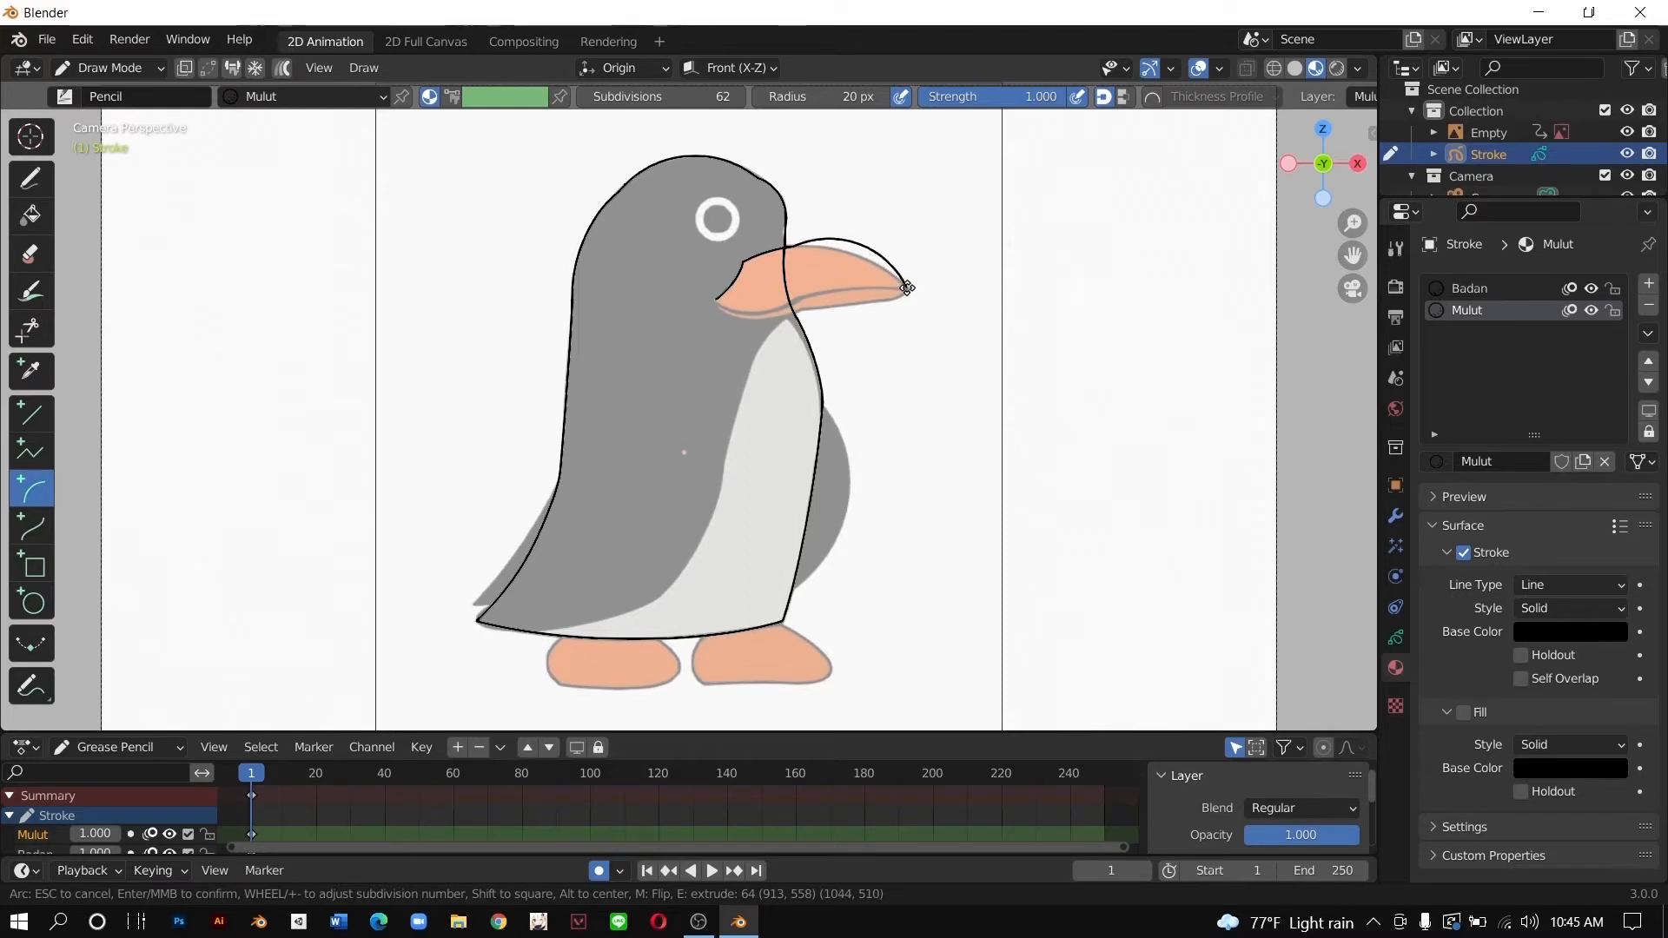
left_click_drag(864, 212, 852, 235)
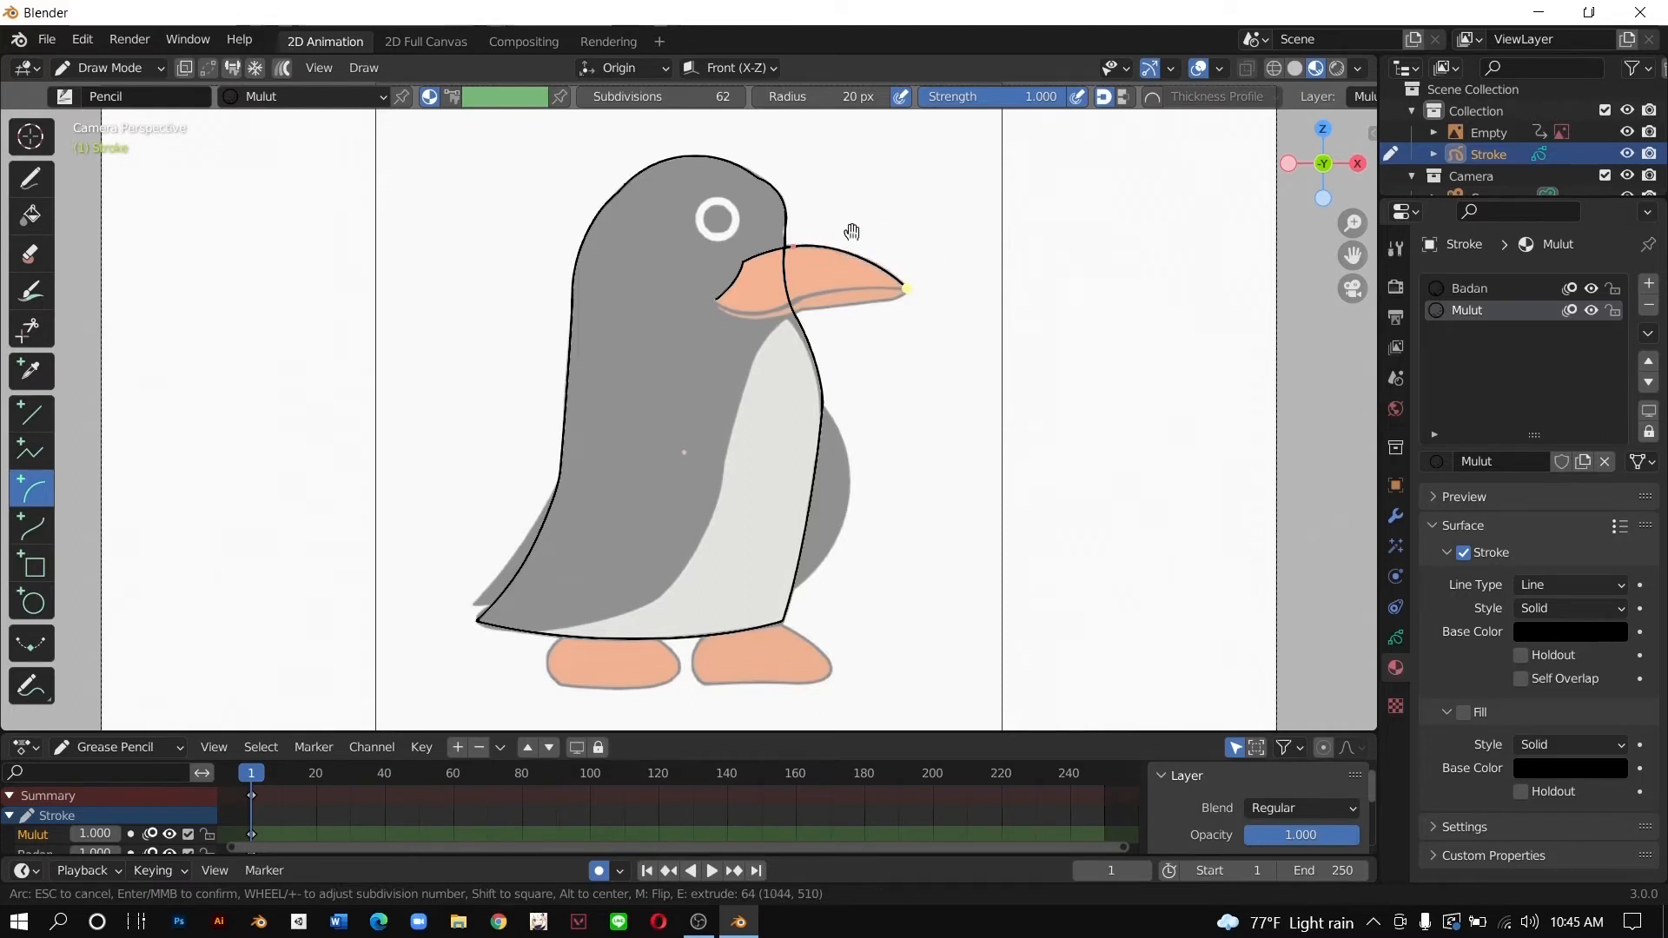
Step: Extend the beak outline from the tip along its lower edge back to the starting corner and finish the stroke
key("e")
left_click(806, 309)
left_click_drag(854, 318, 856, 311)
key("e")
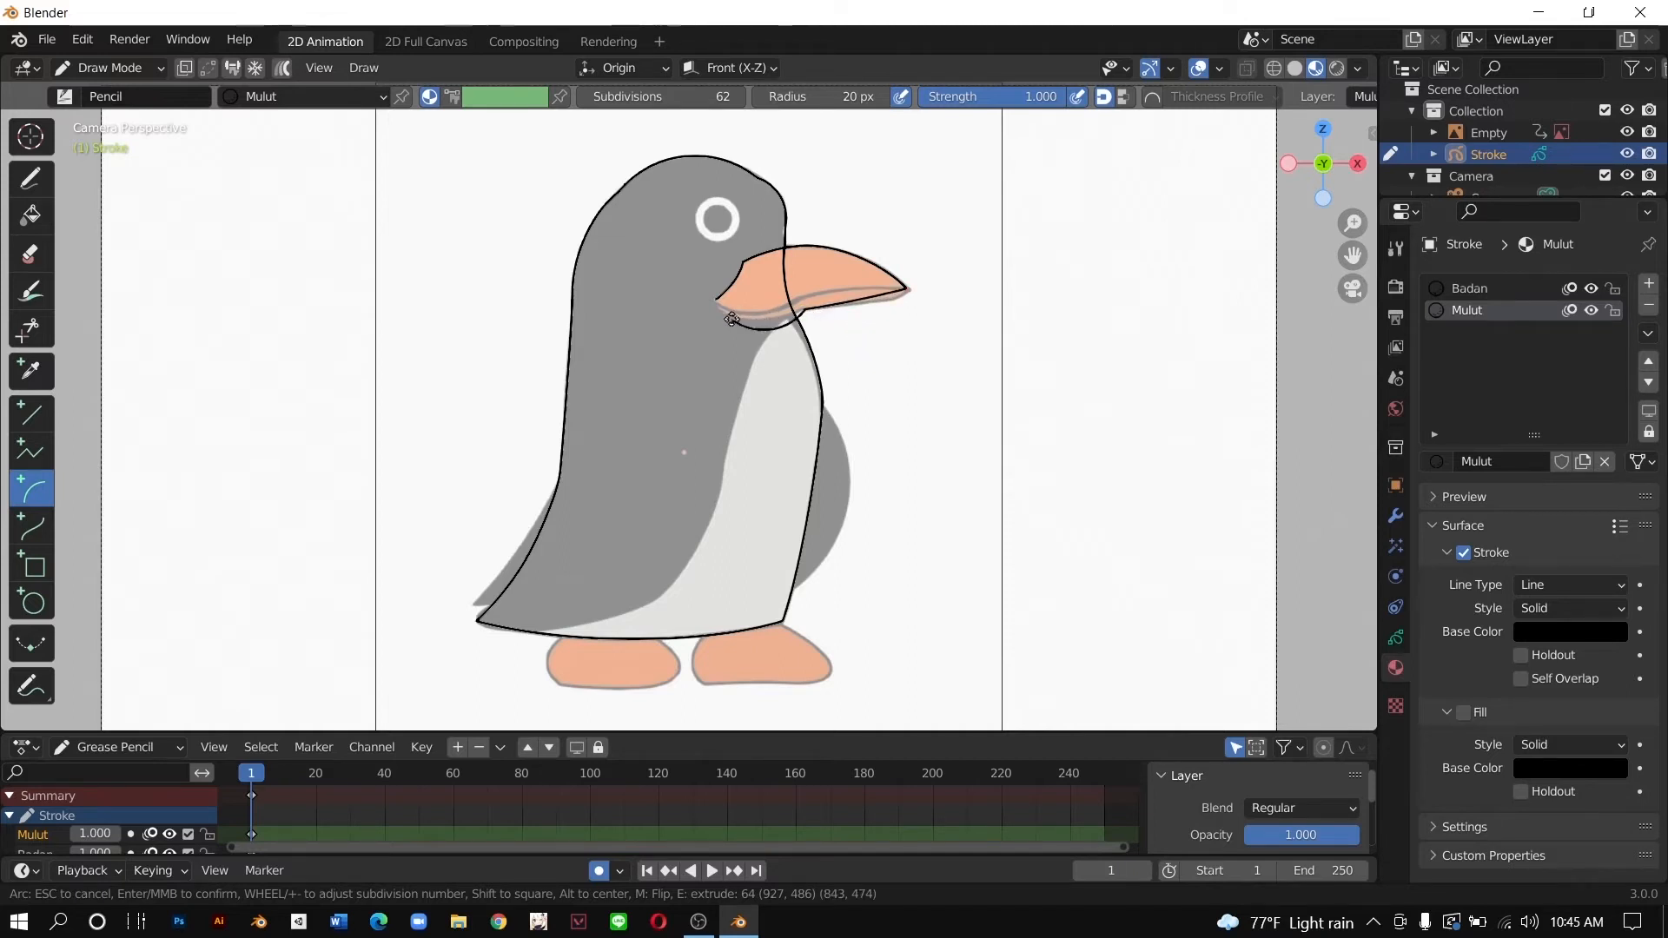
left_click(718, 307)
left_click_drag(764, 356, 714, 303)
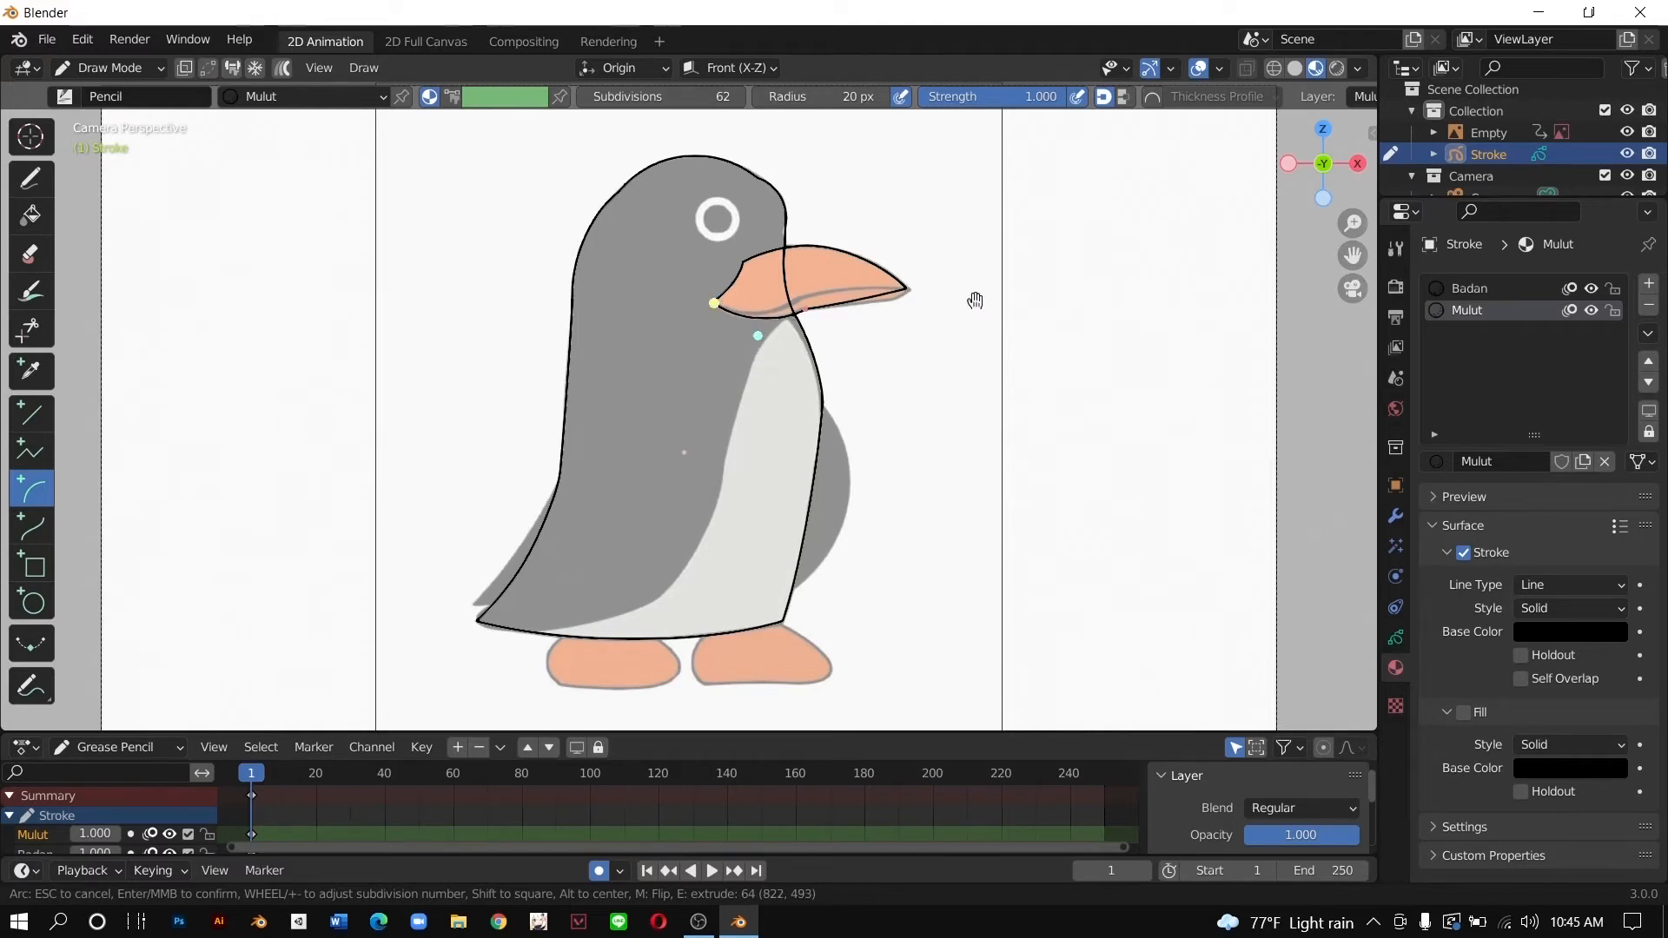
left_click_drag(714, 304, 716, 303)
key("Return")
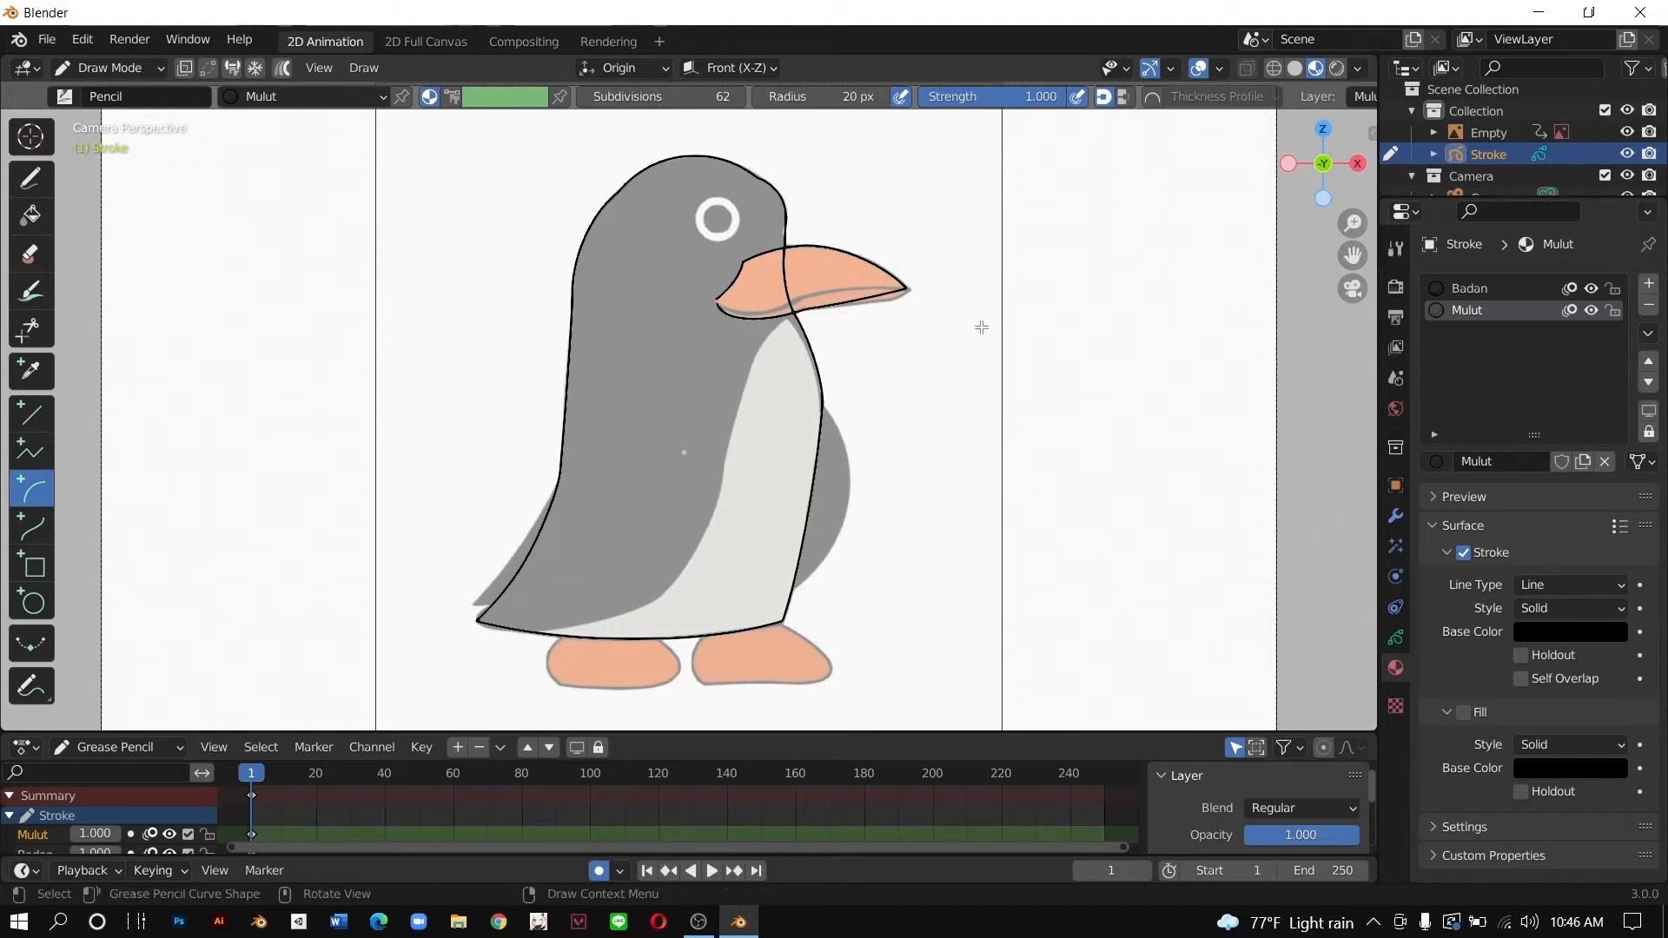
Step: Set the Mulut material's fill colour to orange (about H 0.029, S 0.975, V 1.000), preview it on the beak and leave the fill off
left_click(1464, 712)
left_click(1463, 712)
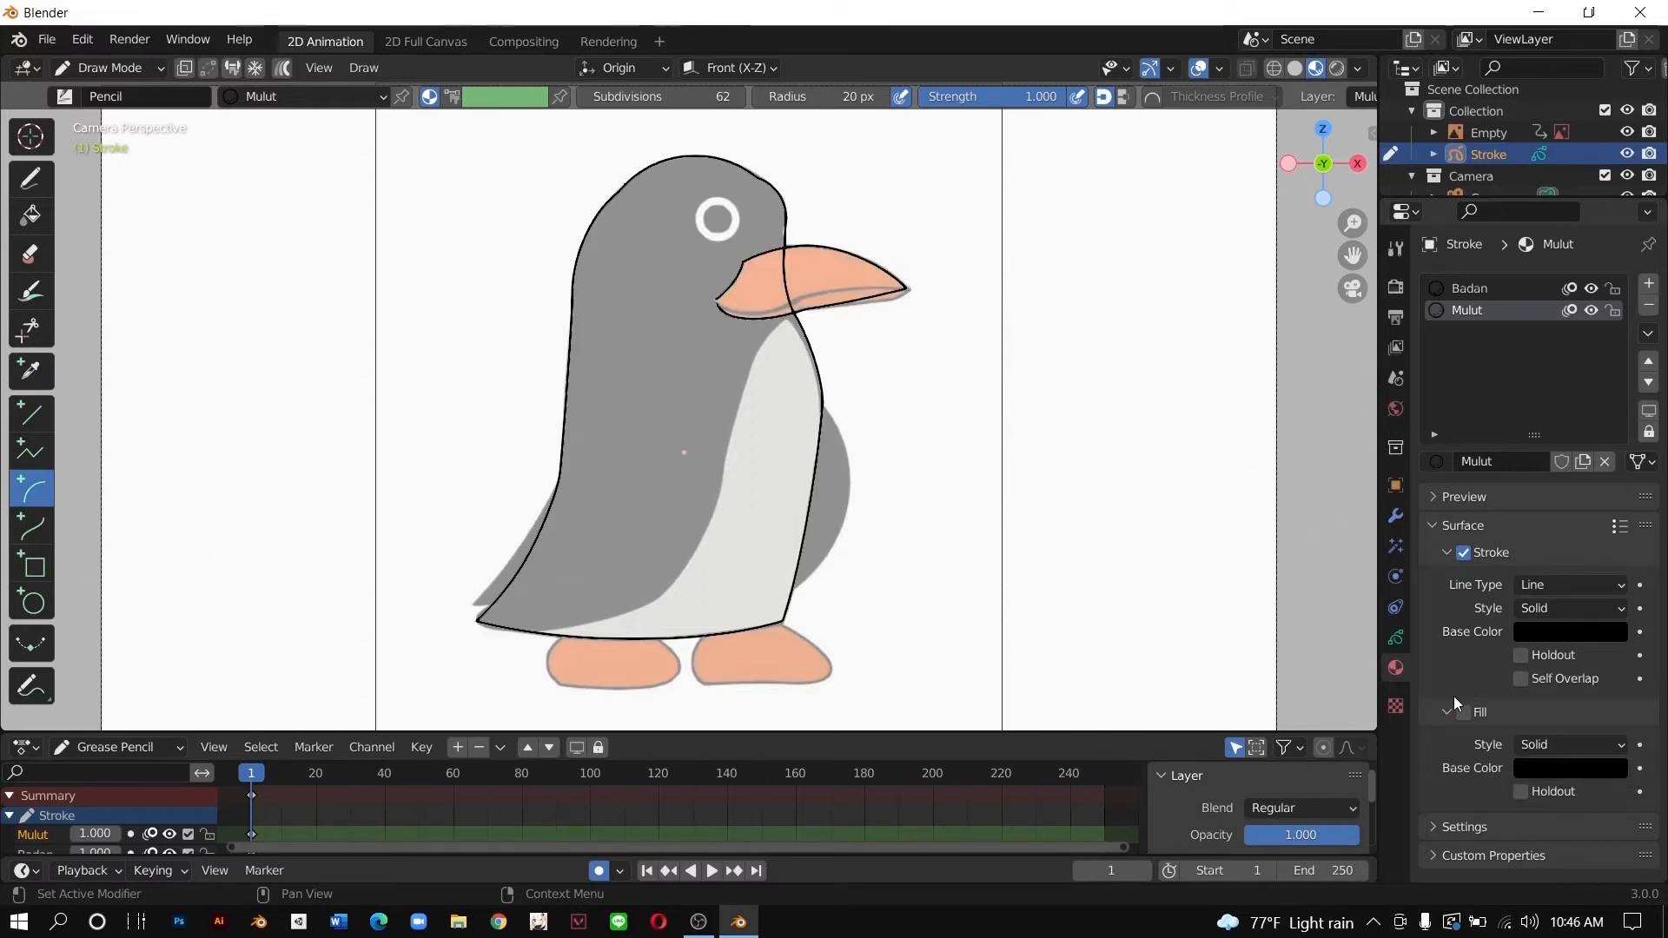
left_click(1536, 770)
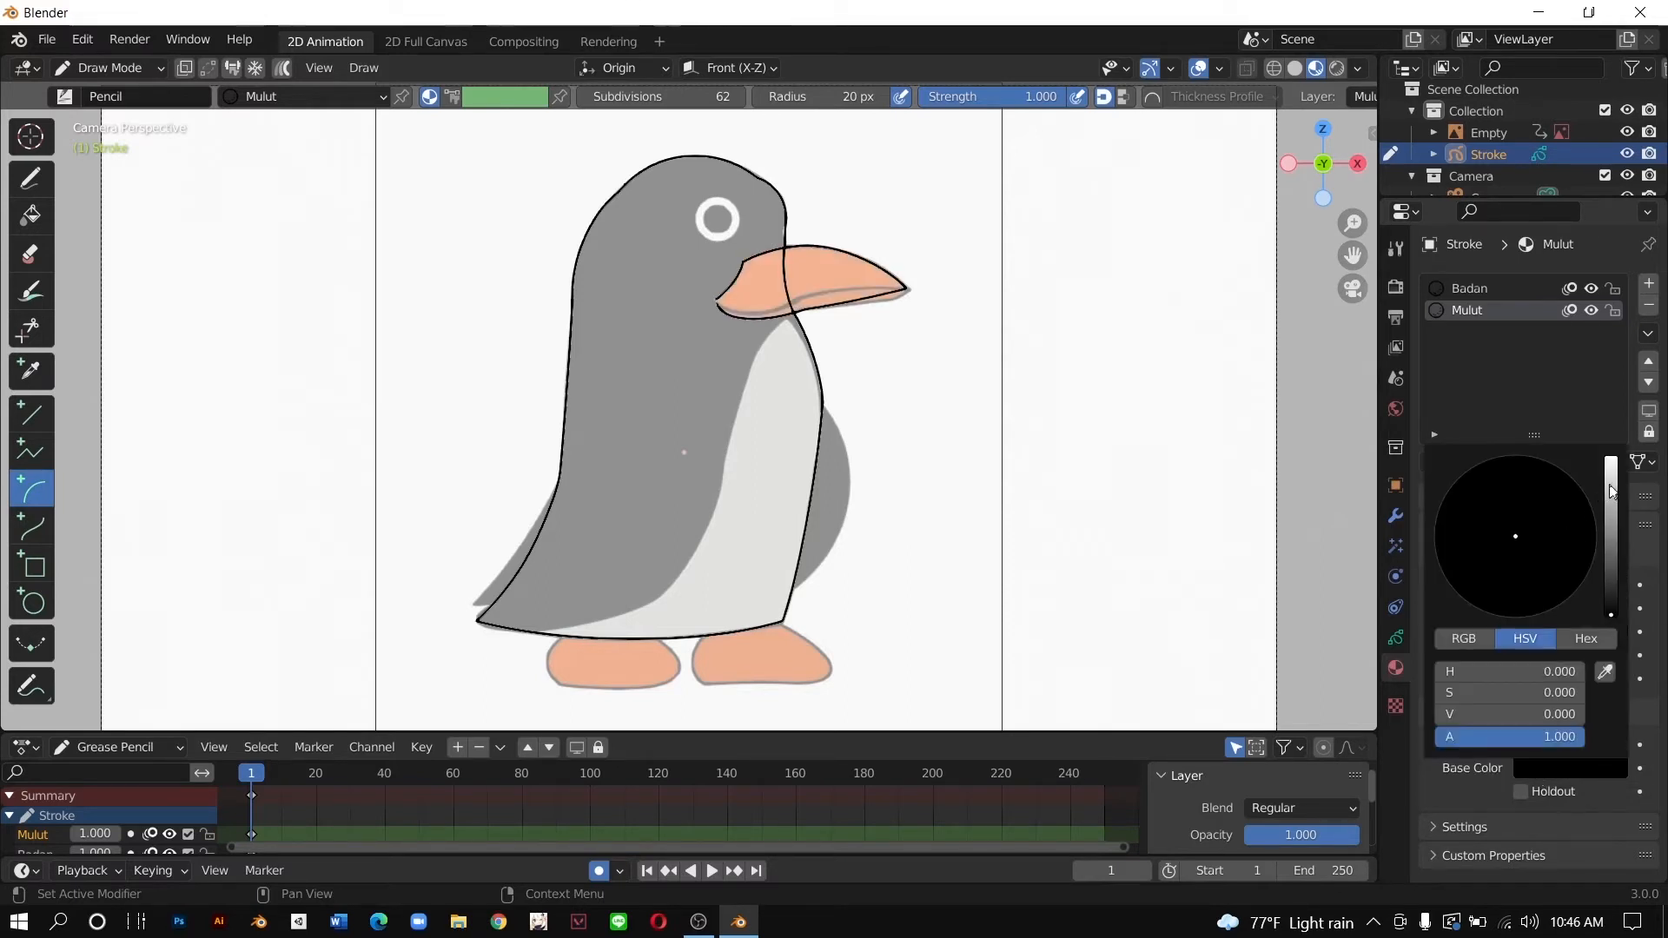
left_click_drag(1609, 491, 1610, 458)
left_click_drag(1515, 537, 1491, 606)
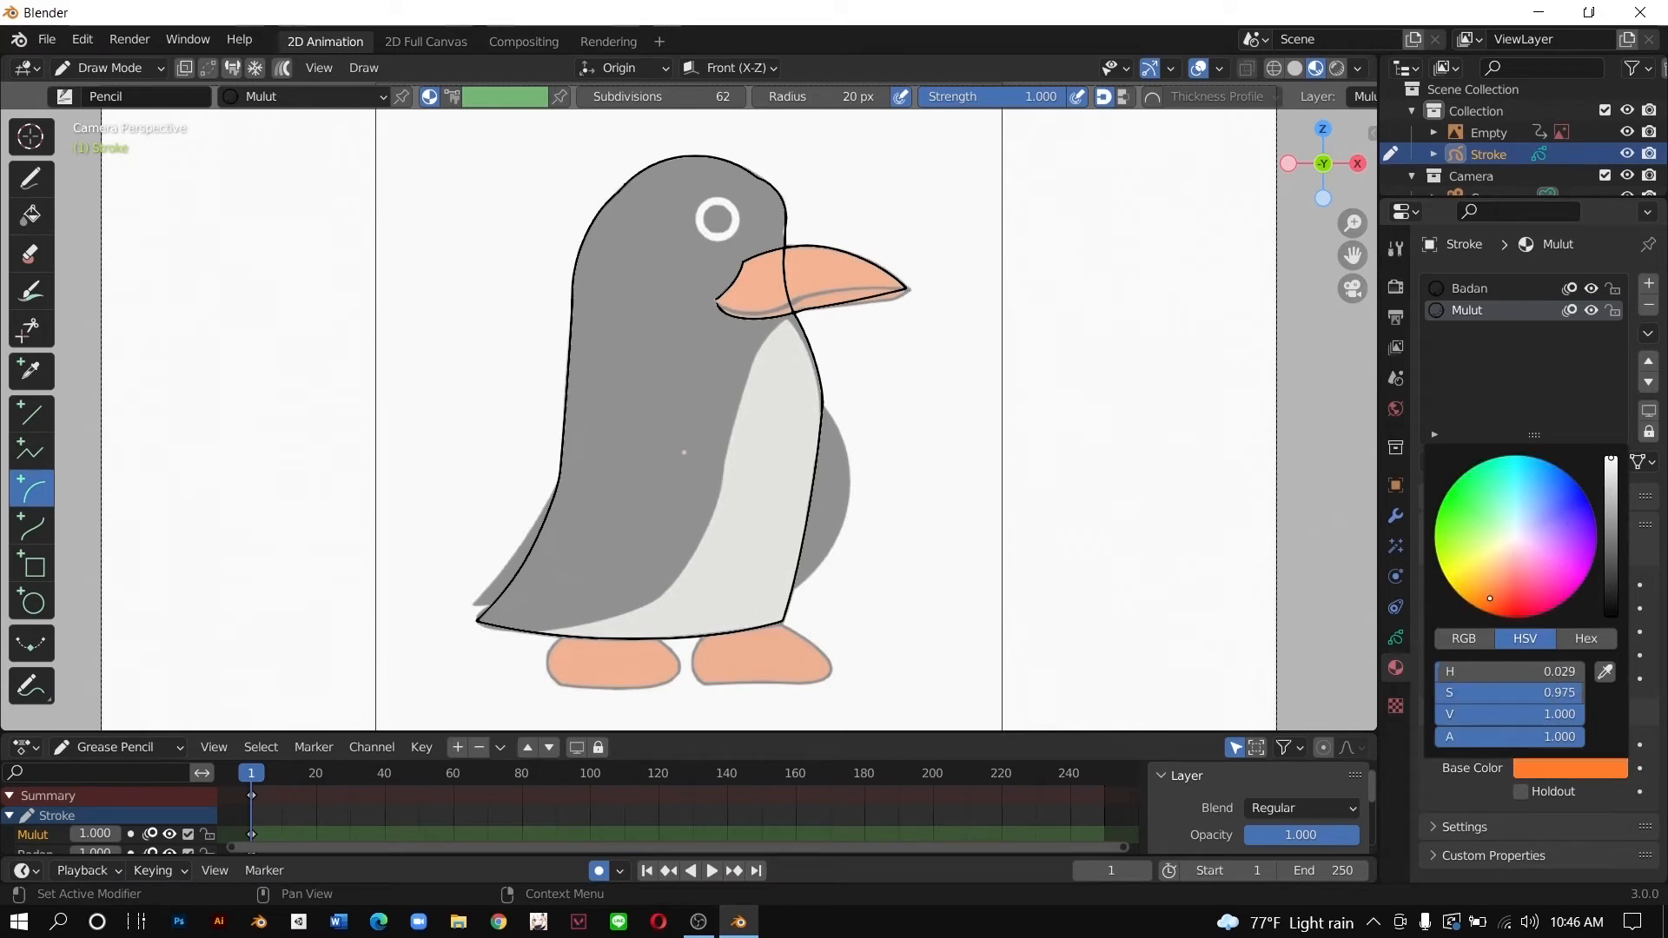
left_click(1463, 712)
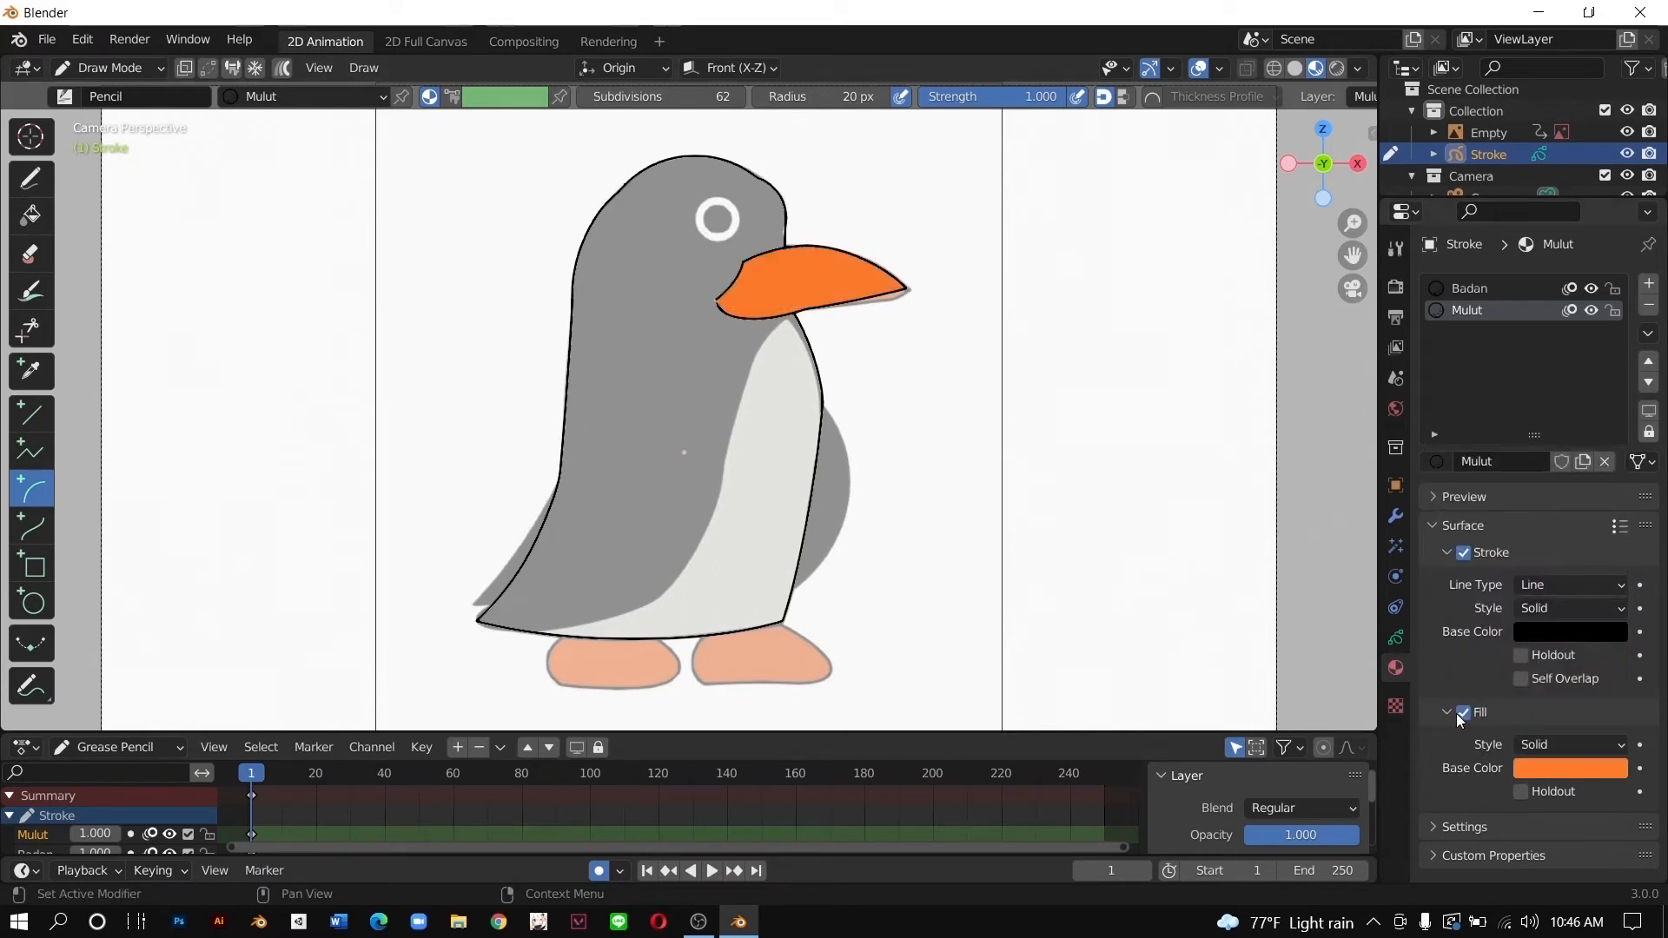
left_click(1458, 712)
left_click(1457, 712)
left_click(1458, 712)
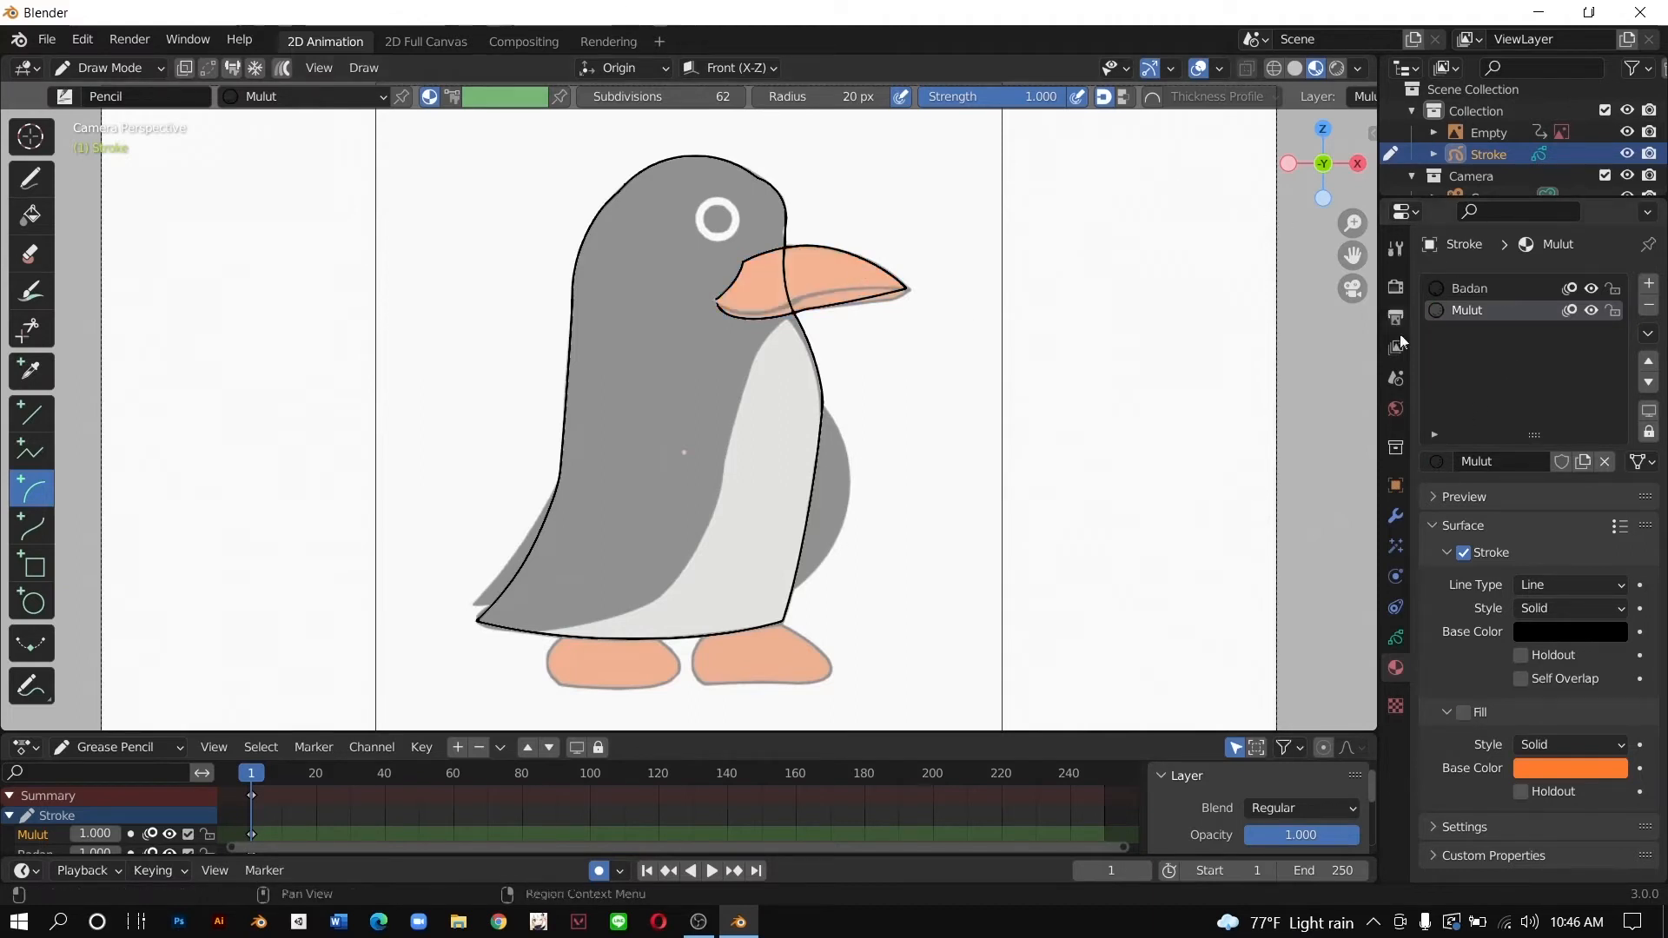
Step: Trace the mouth line inside the beak from its back corner to the tip with two connected arcs, using a 30 px stroke radius
left_click(1397, 637)
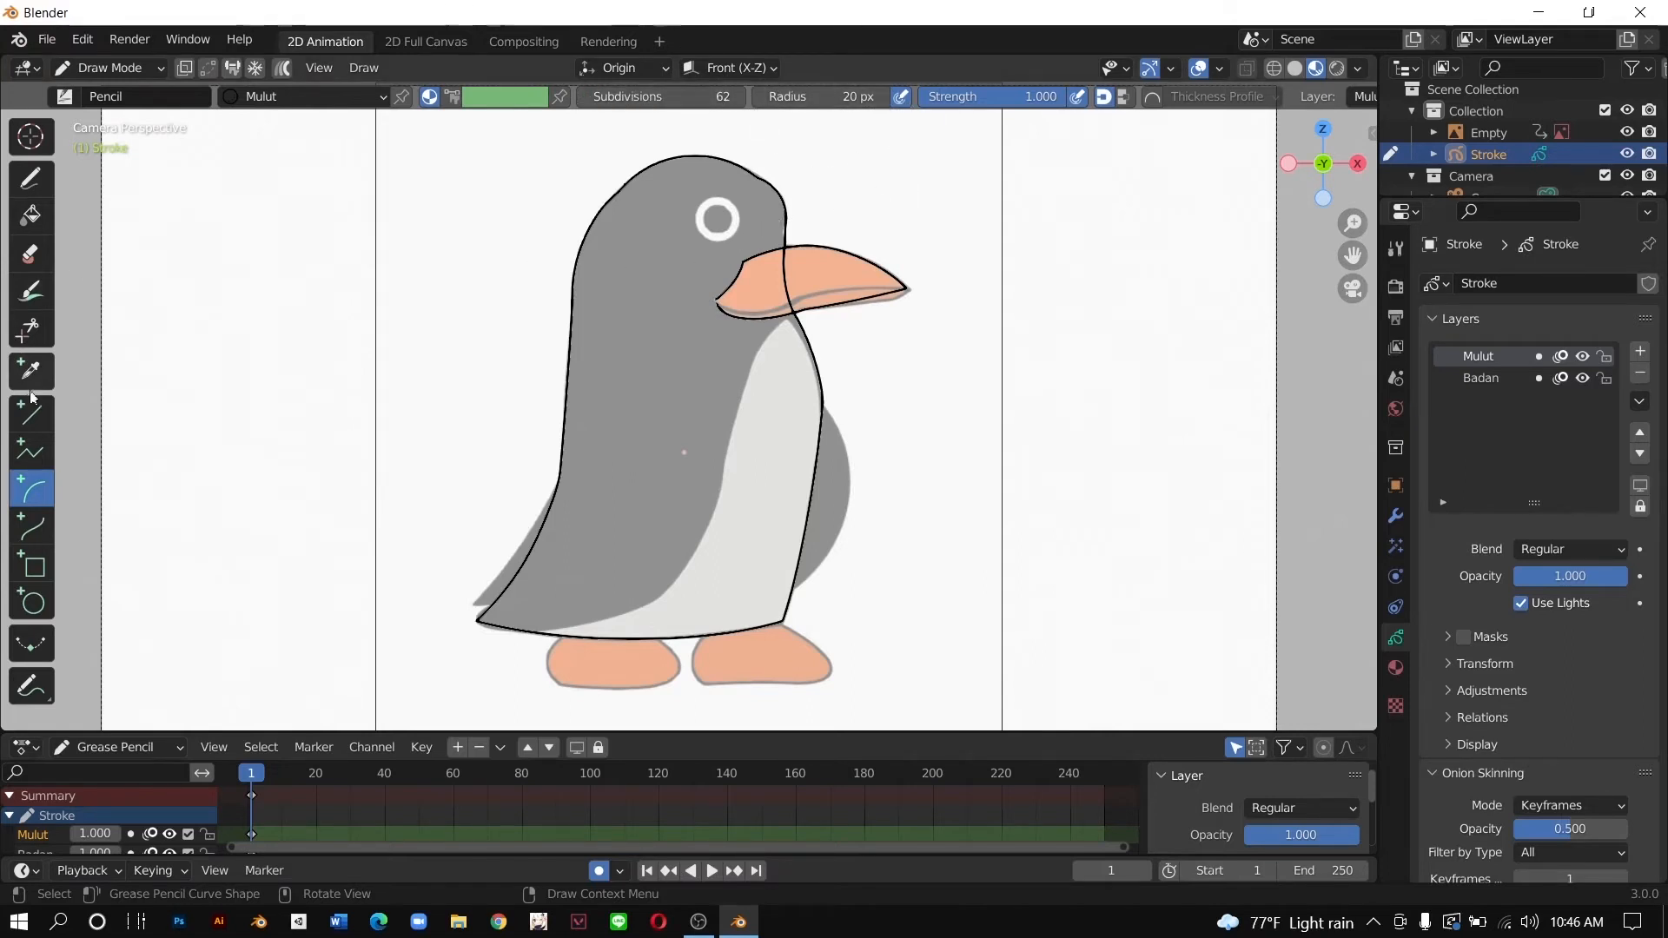
left_click(865, 96)
type("30")
key("Return")
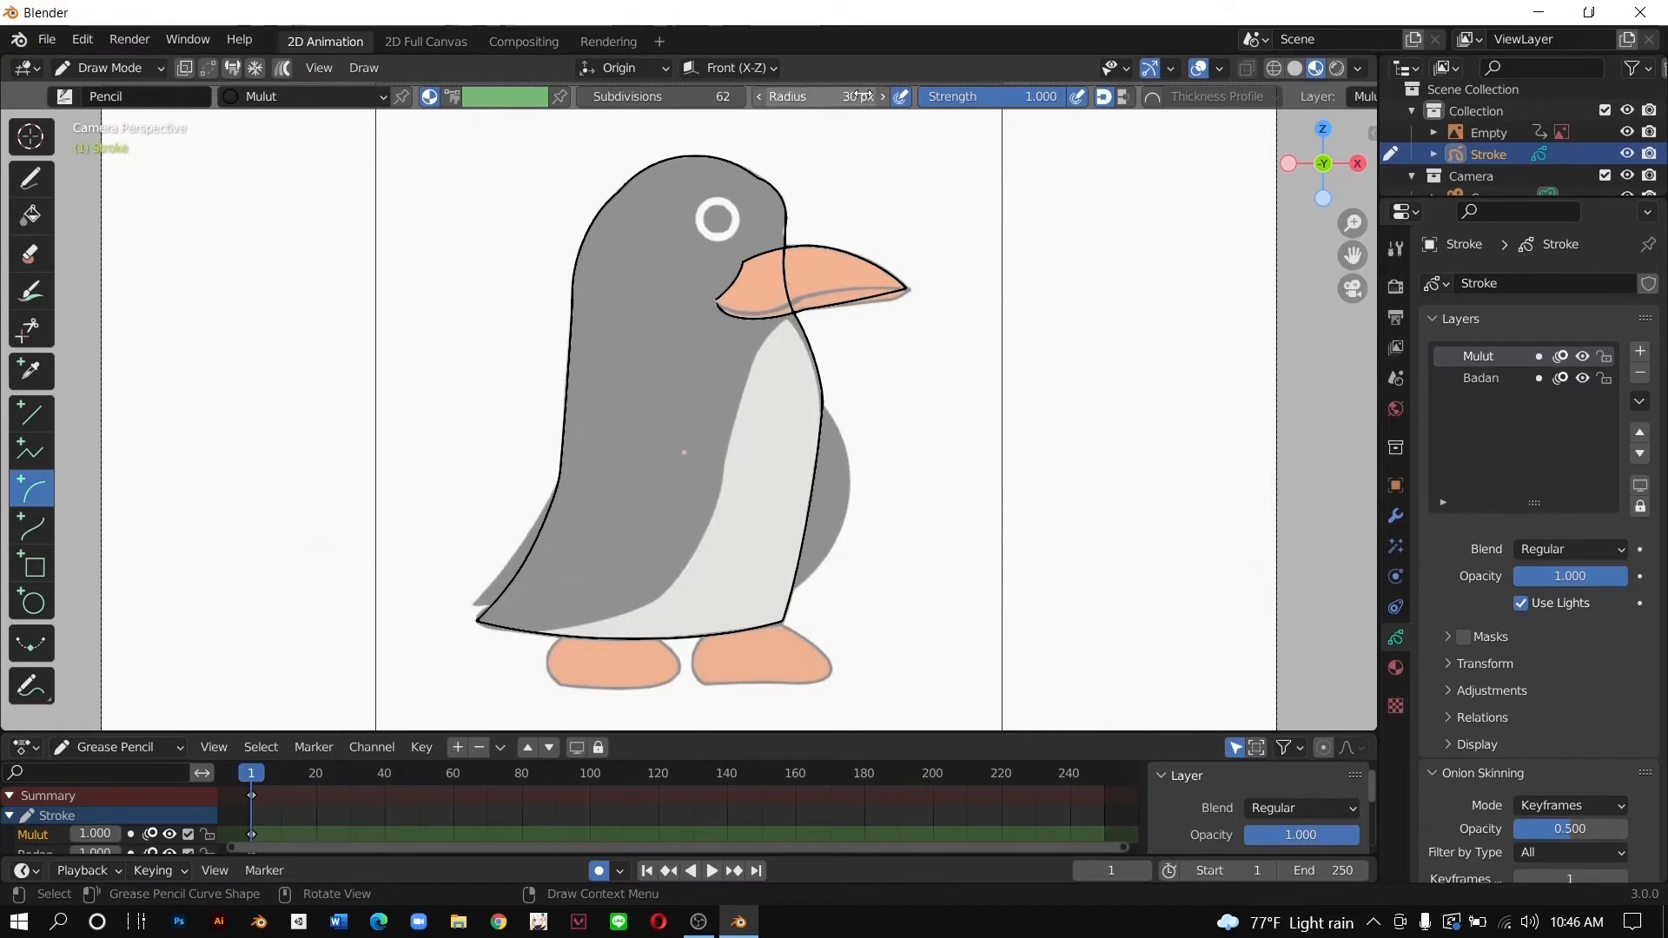
mouse_move(721, 301)
left_mouse_down()
mouse_move(758, 320)
mouse_move(794, 302)
mouse_move(753, 339)
left_mouse_up()
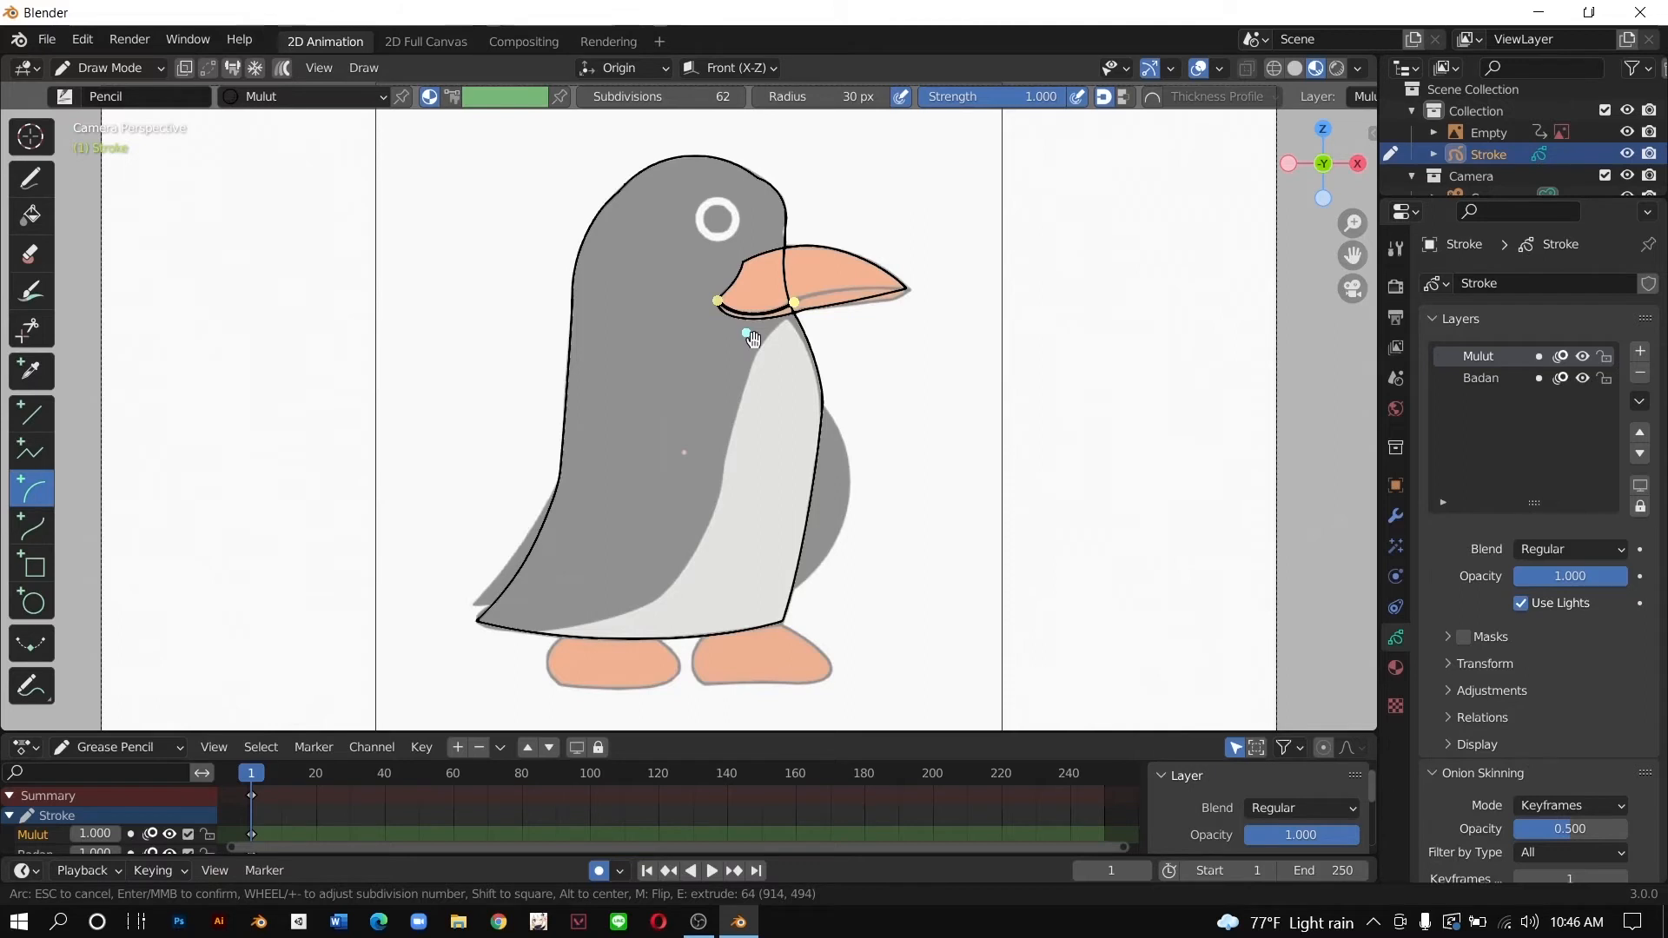
left_click_drag(795, 304, 904, 290)
left_click_drag(848, 236, 841, 274)
key("Return")
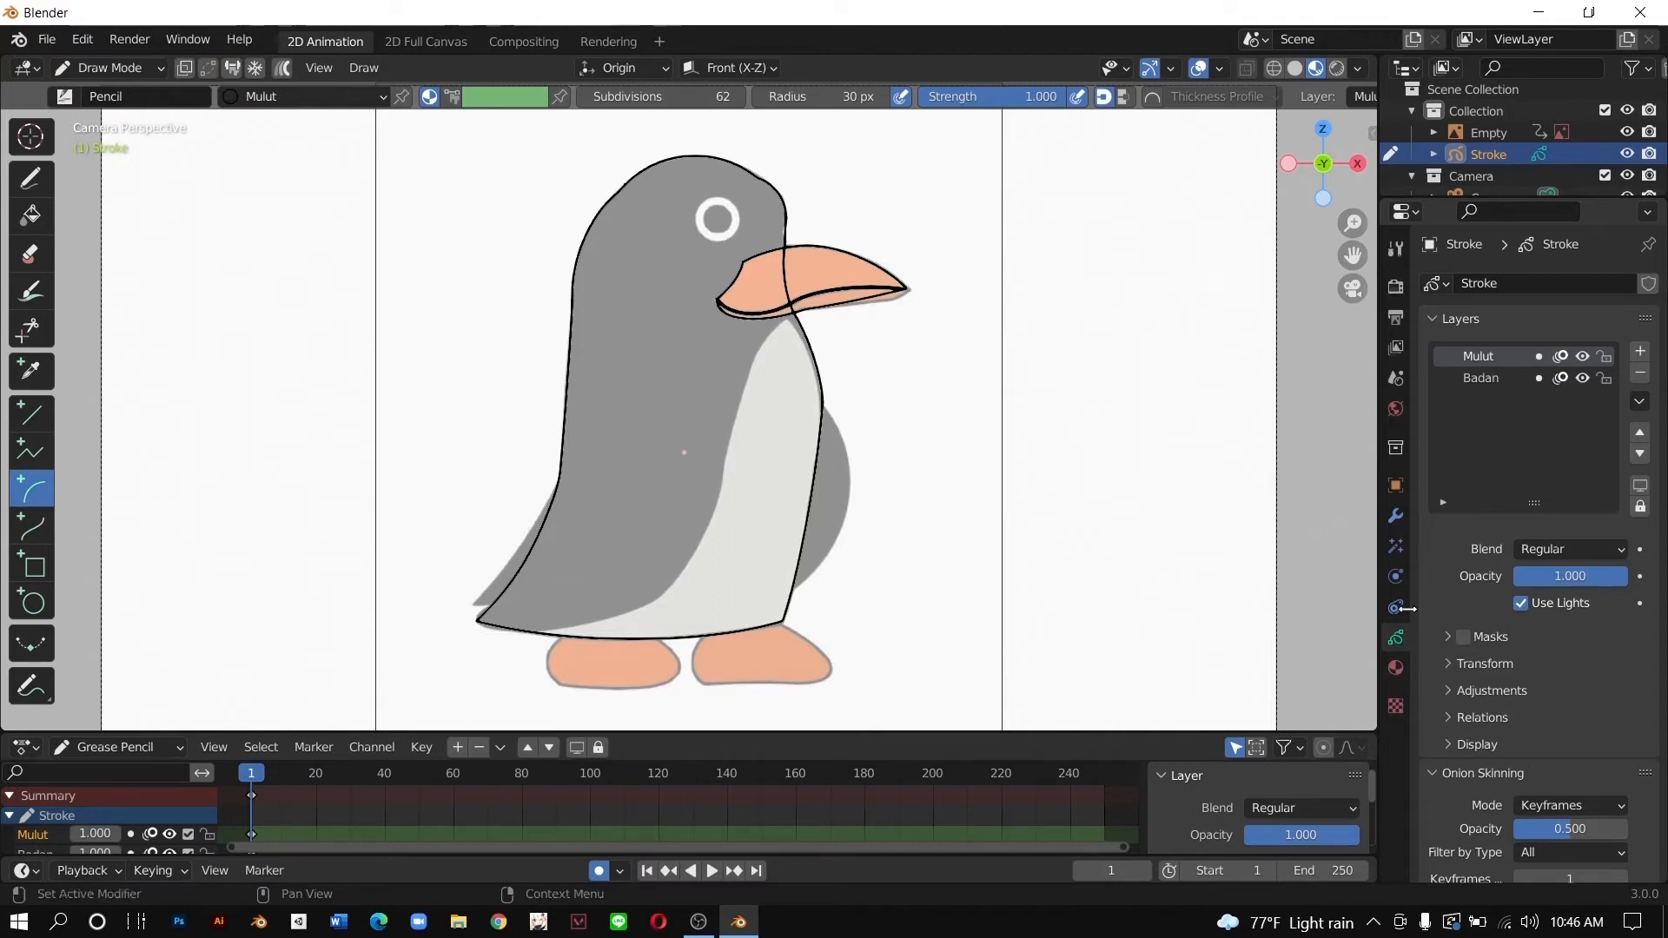
Step: Turn the Mulut material's fill on to check the mouth line, turn it off again and return to the Stroke object's layers
left_click(1398, 666)
left_click(1463, 712)
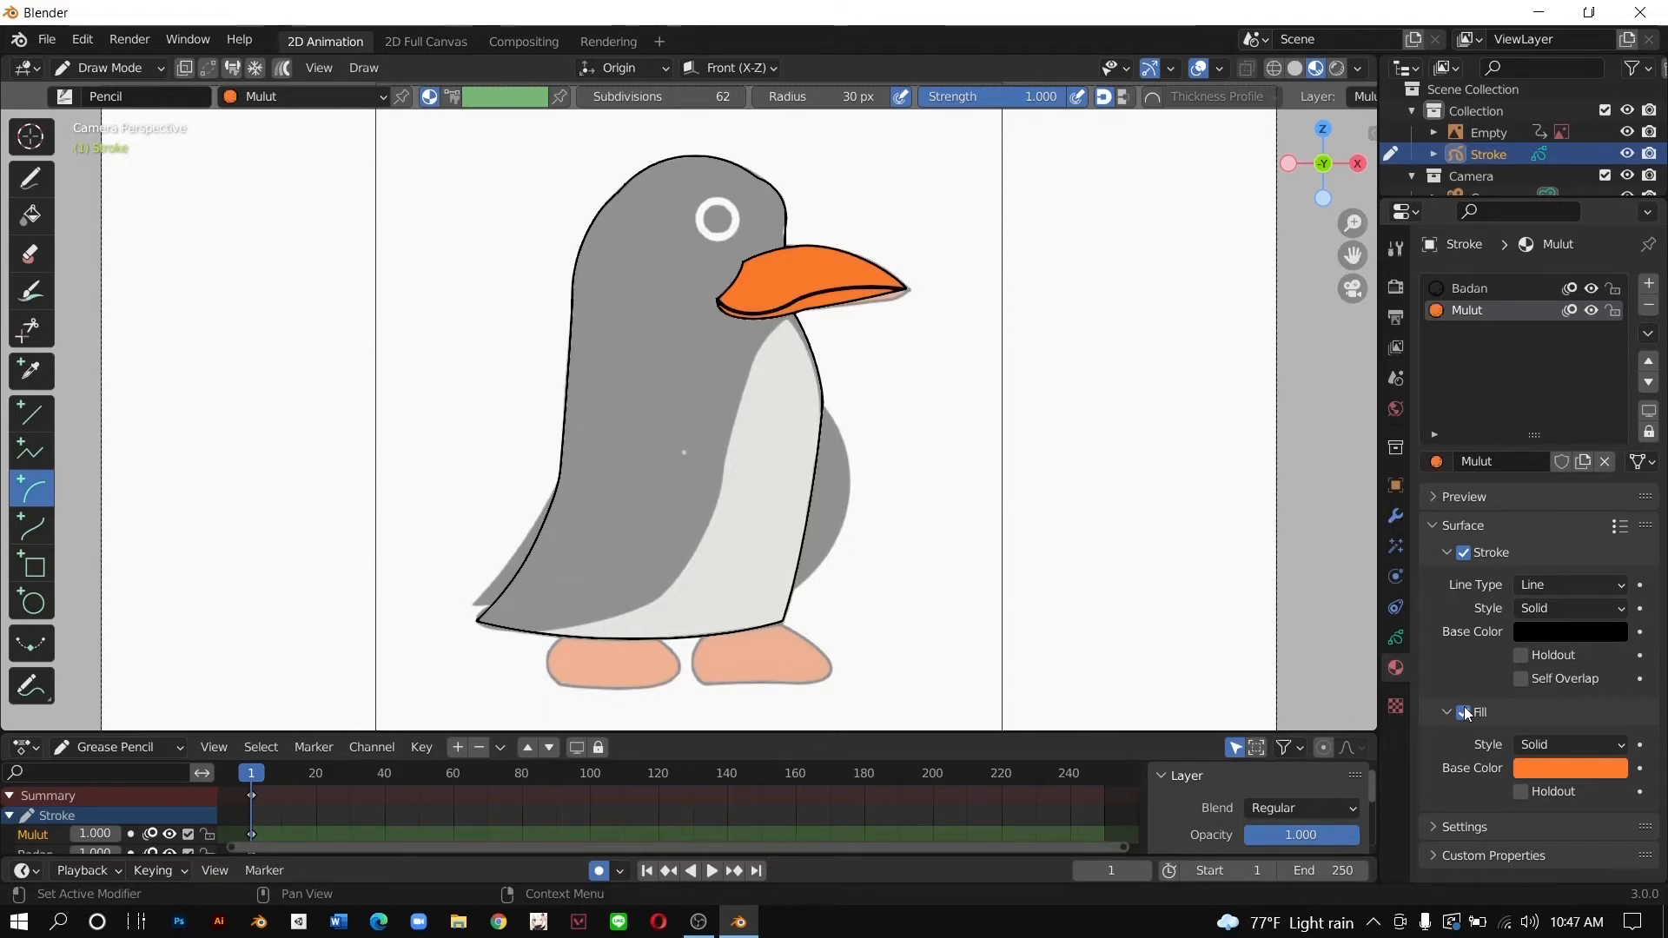
left_click(1464, 712)
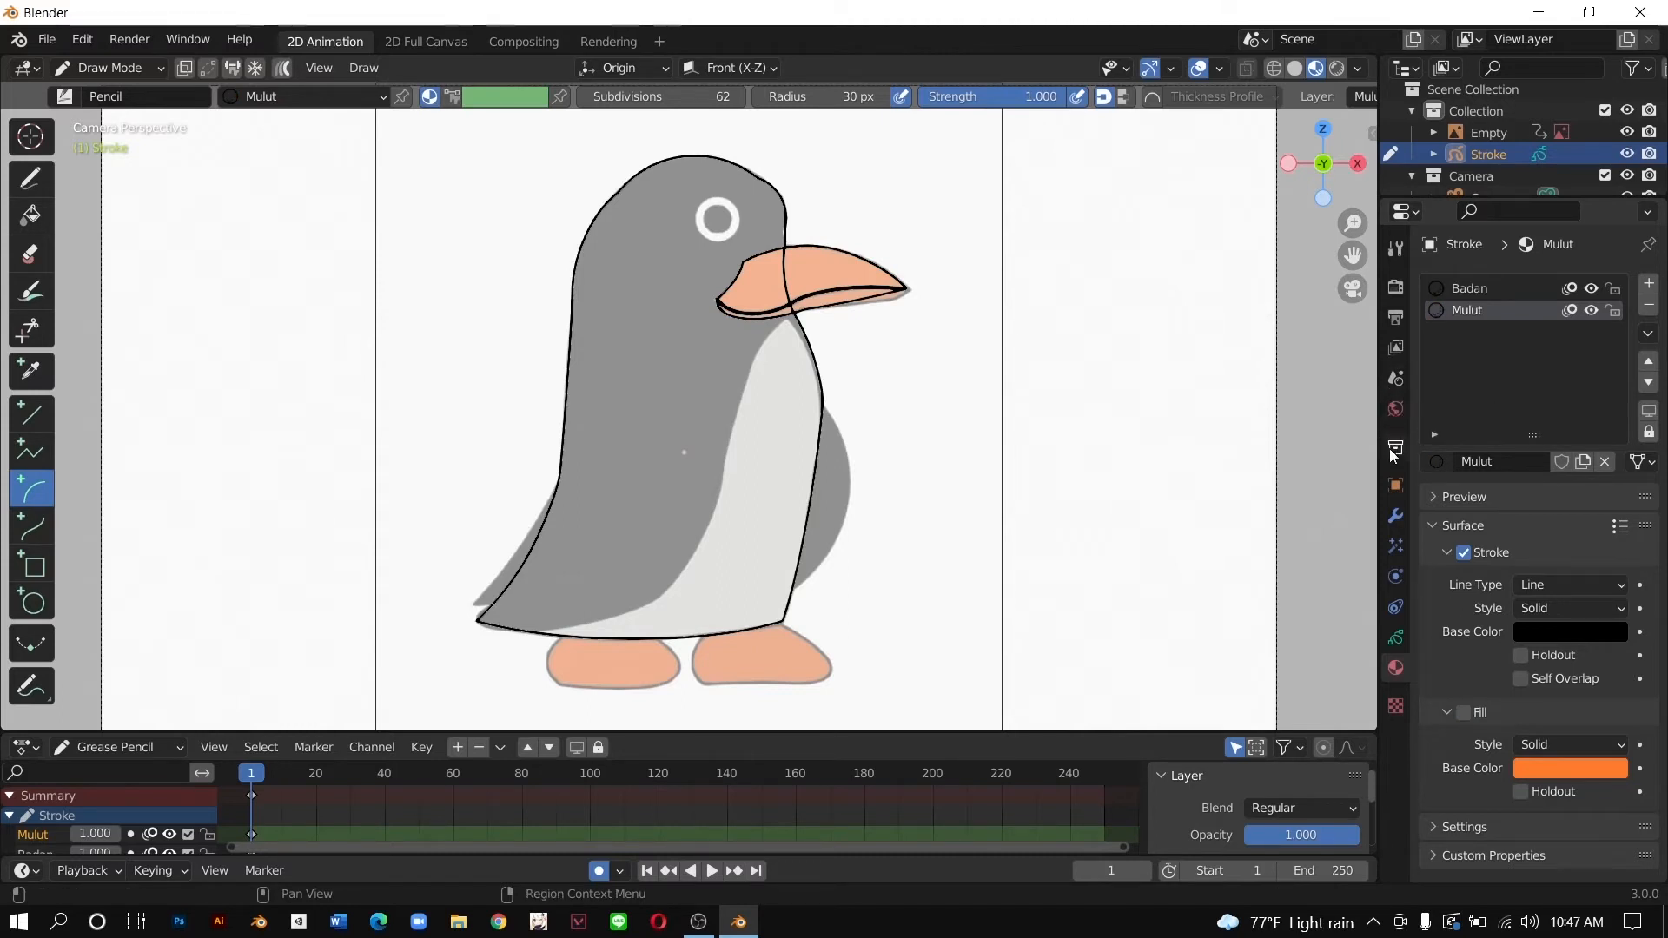
left_click(1395, 638)
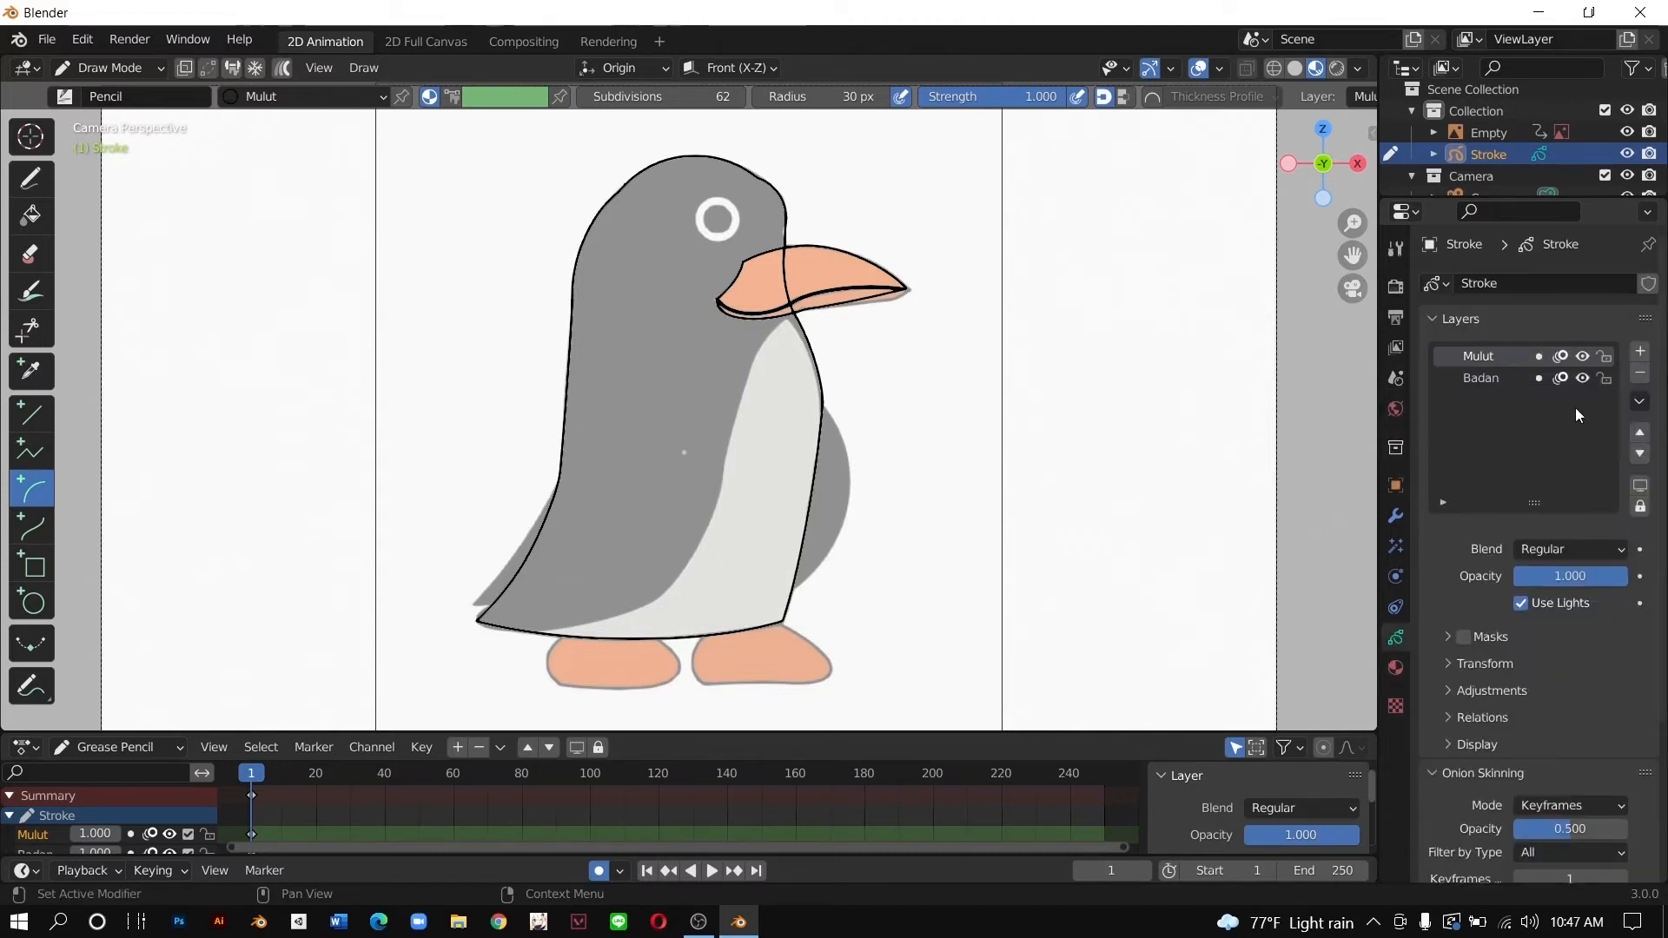
Step: Add a new grease pencil layer to the Stroke object and name it Mata
left_click(1641, 351)
double_click(1471, 348)
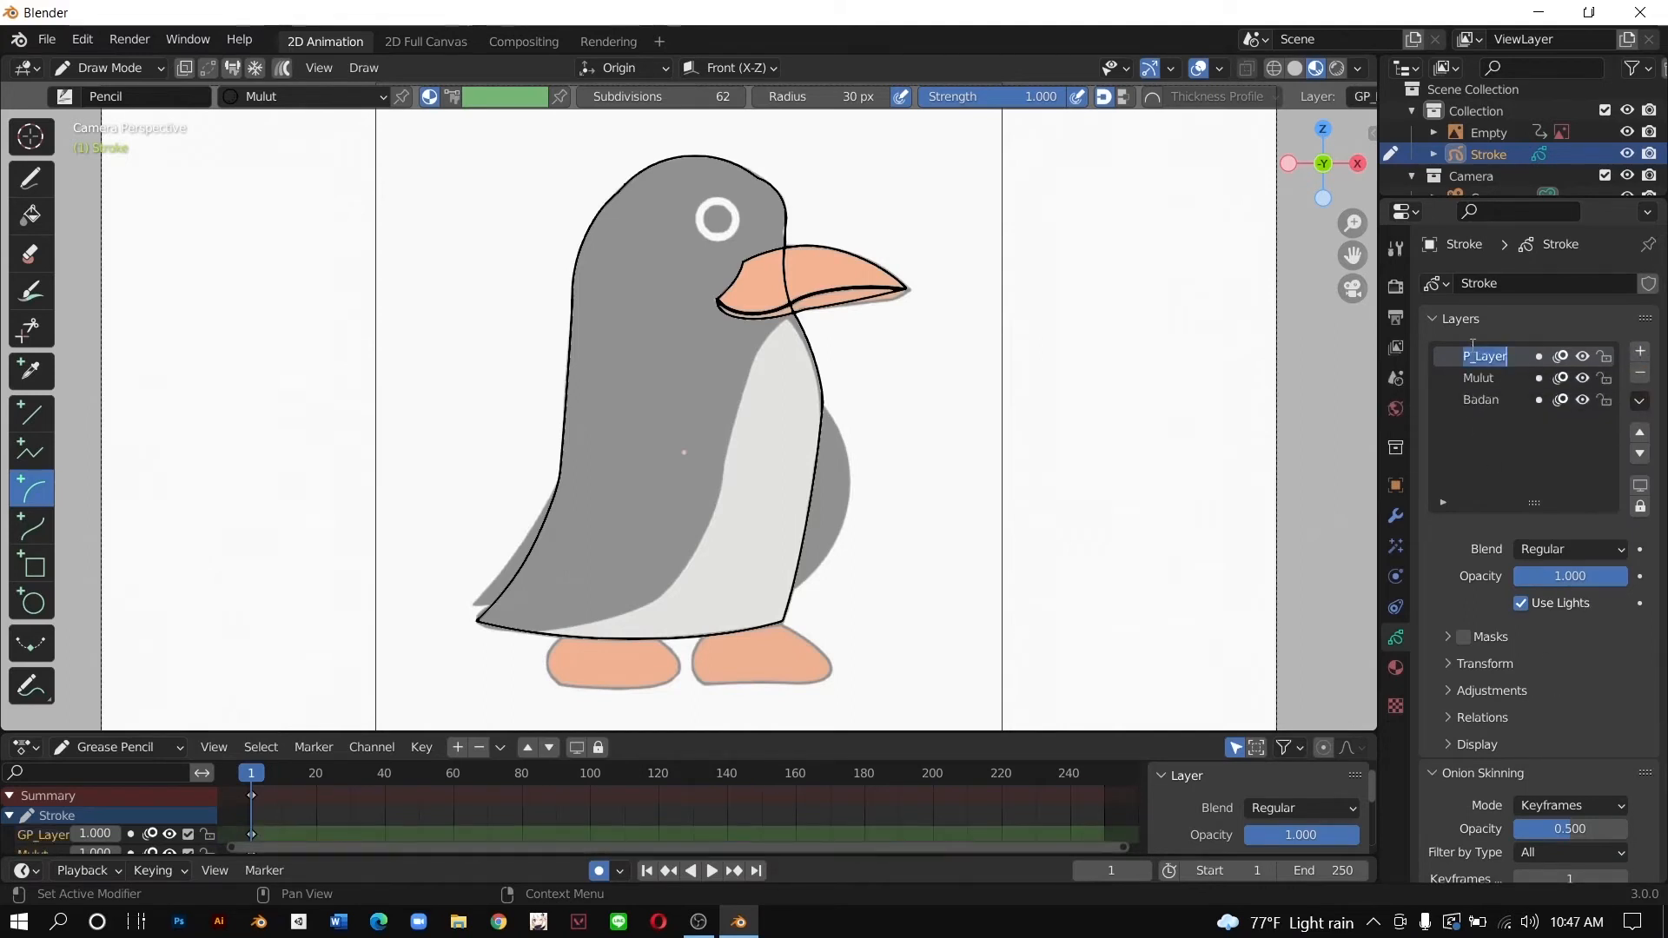
type("Mata")
key("Return")
Step: Add a new material to the Stroke object and name it Mata
left_click(1396, 667)
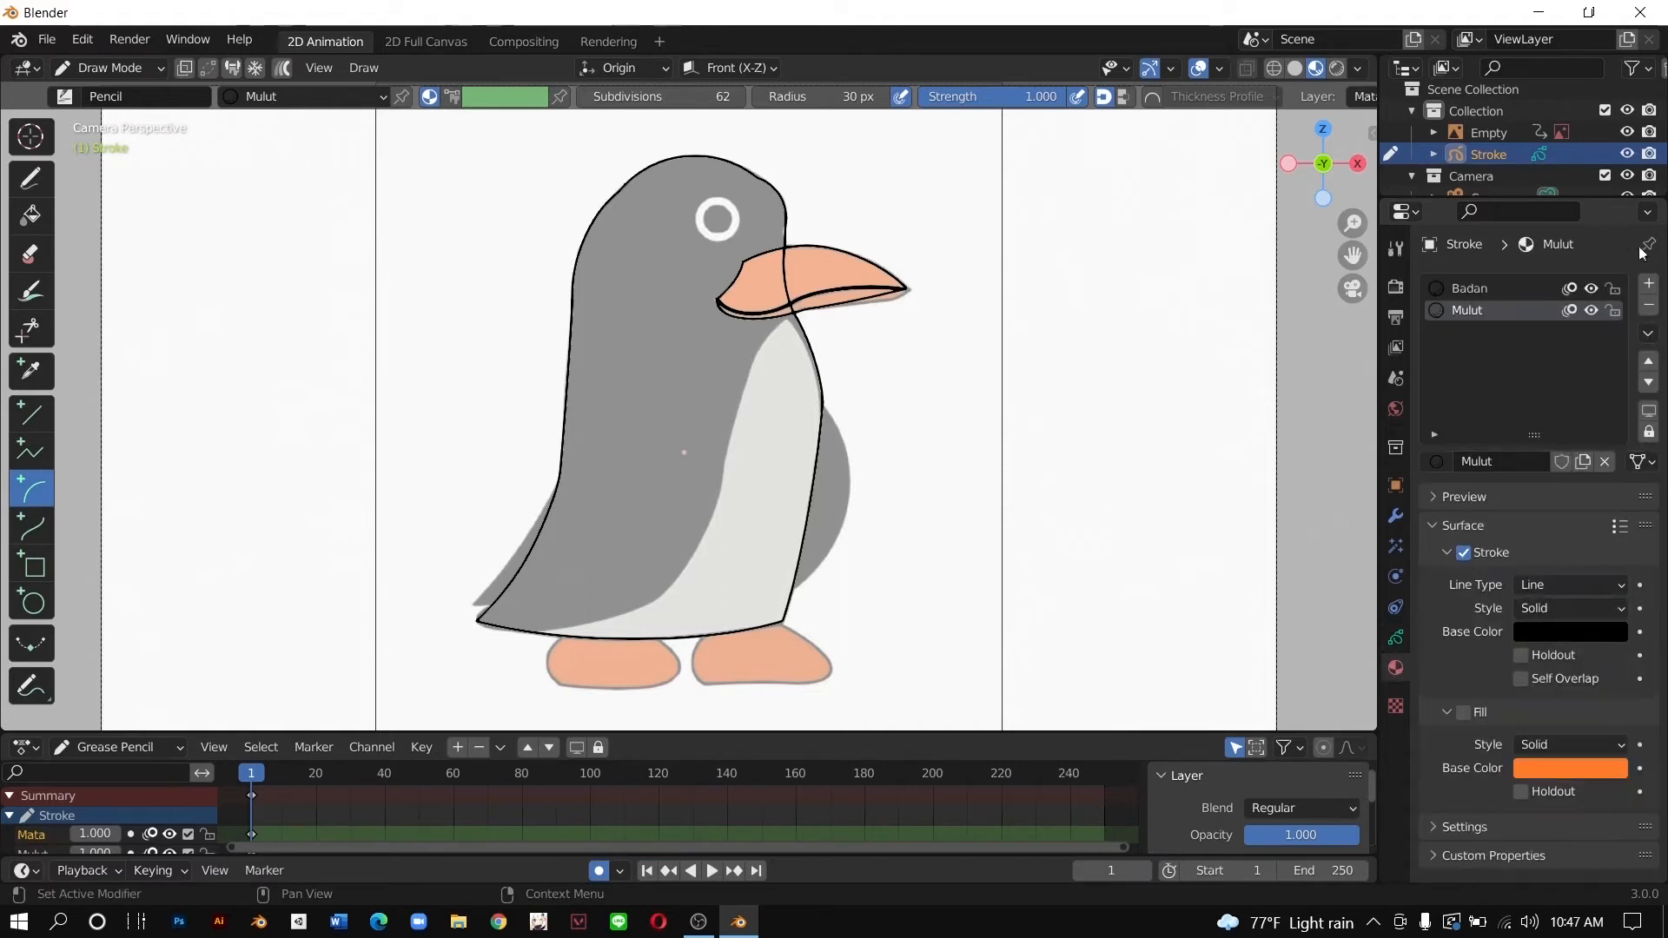
left_click(1648, 284)
left_click(1529, 455)
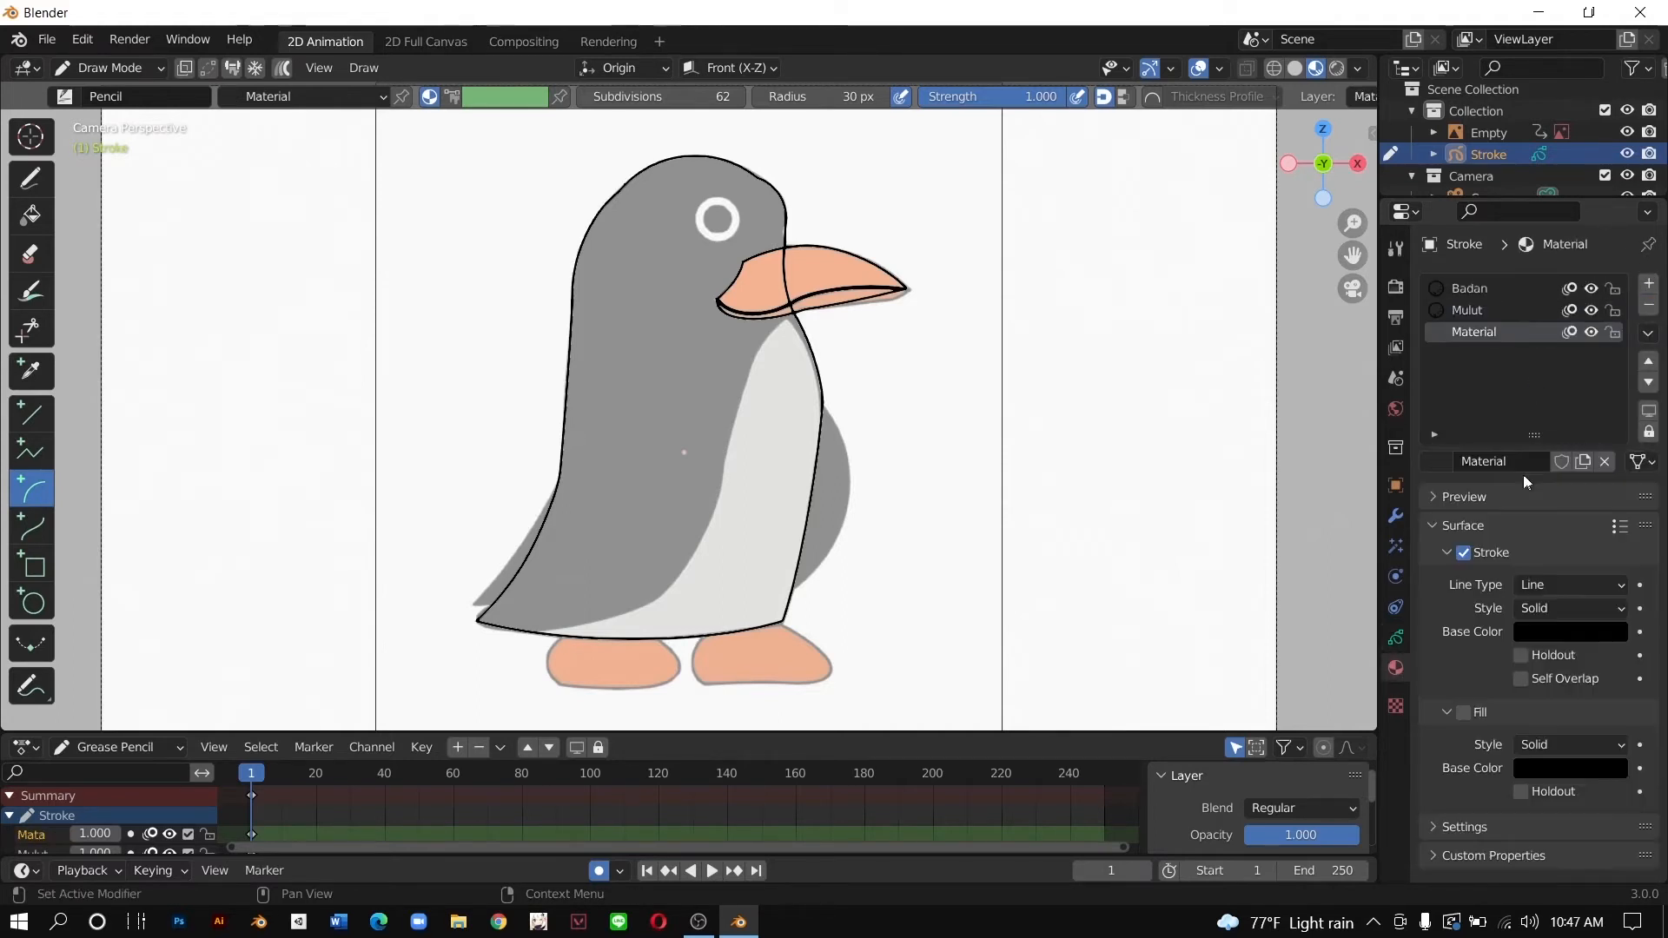
type("Ma")
key("Return")
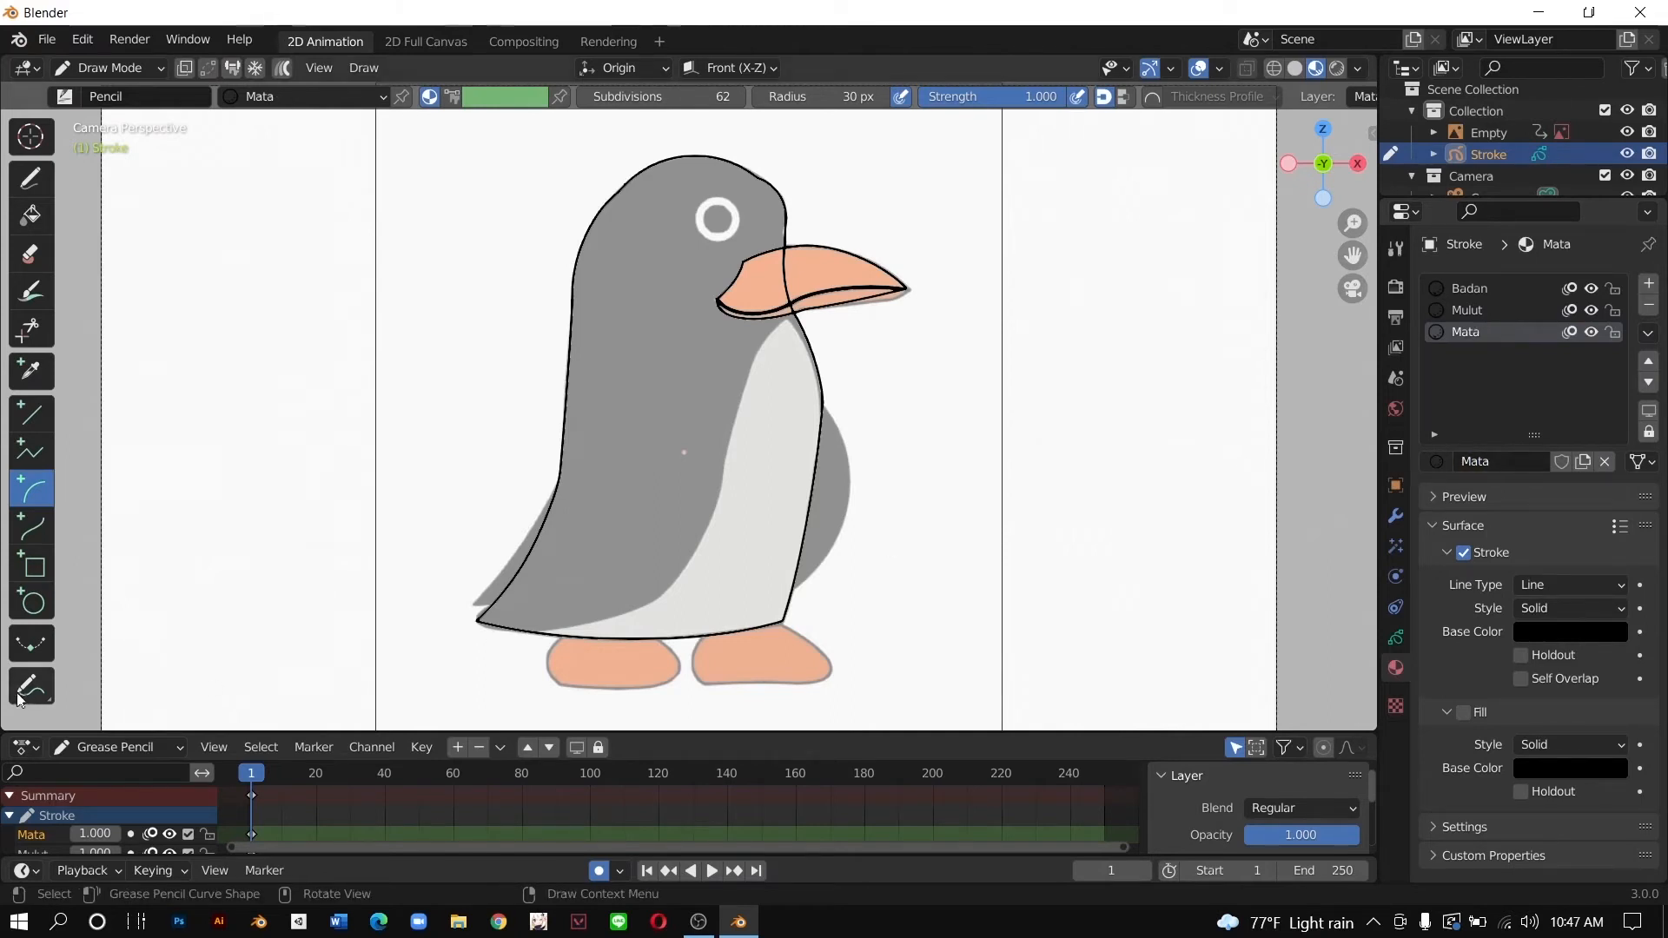
Step: Choose the Circle tool and set its stroke radius to 20 px
left_click(31, 597)
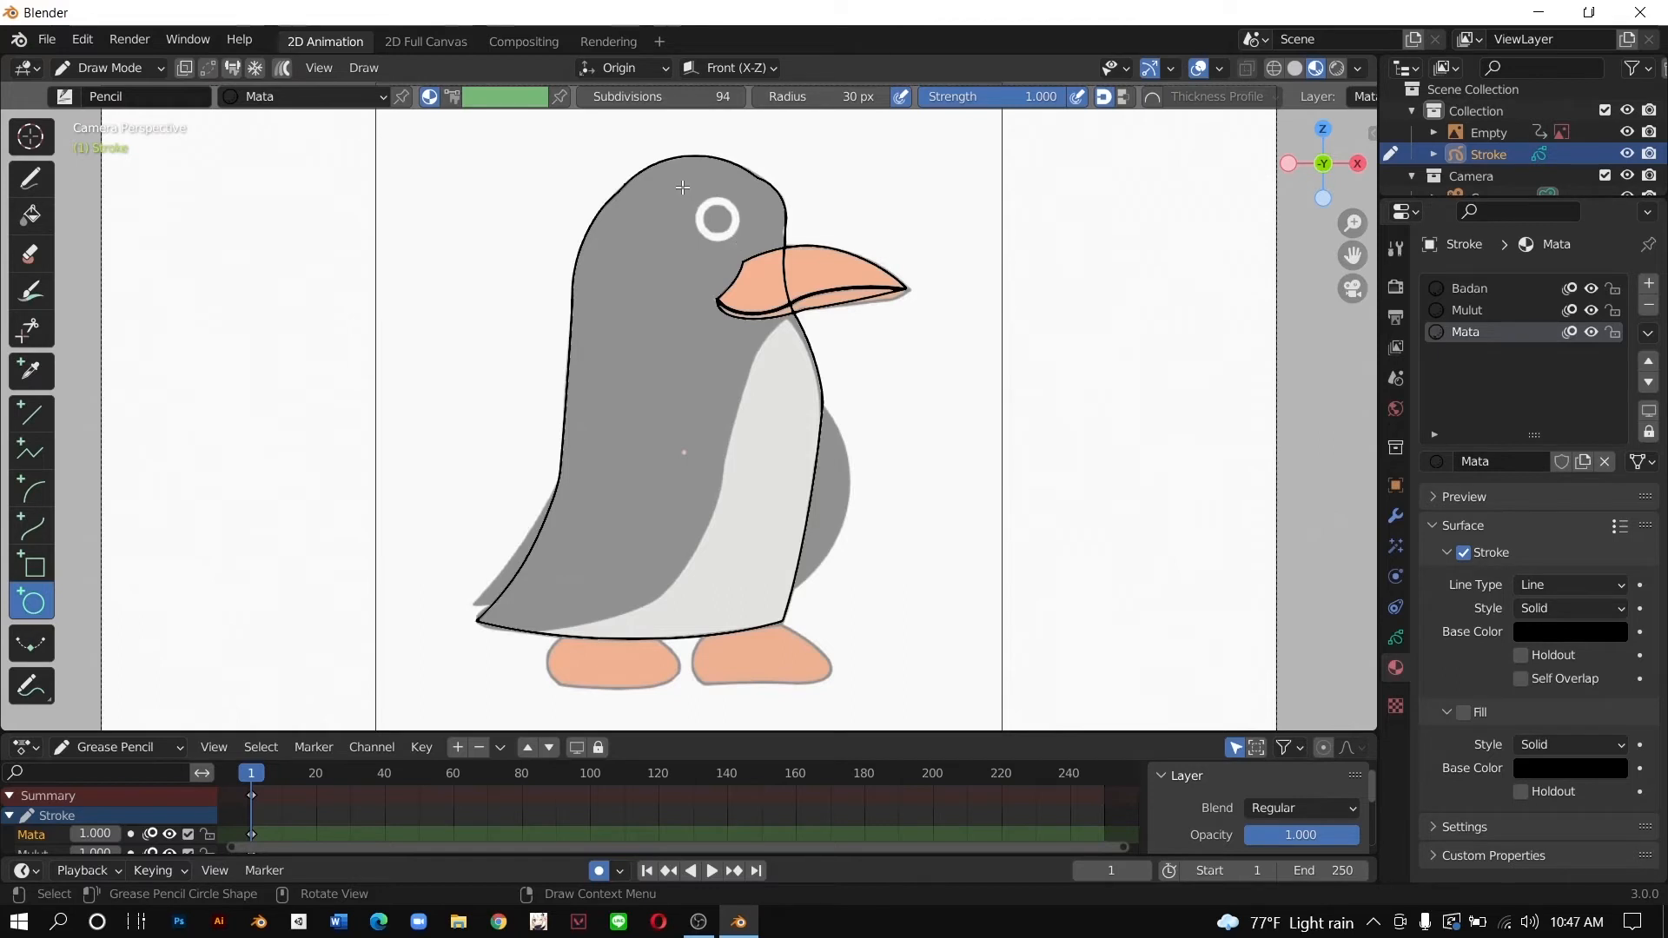
left_click_drag(678, 180, 766, 270)
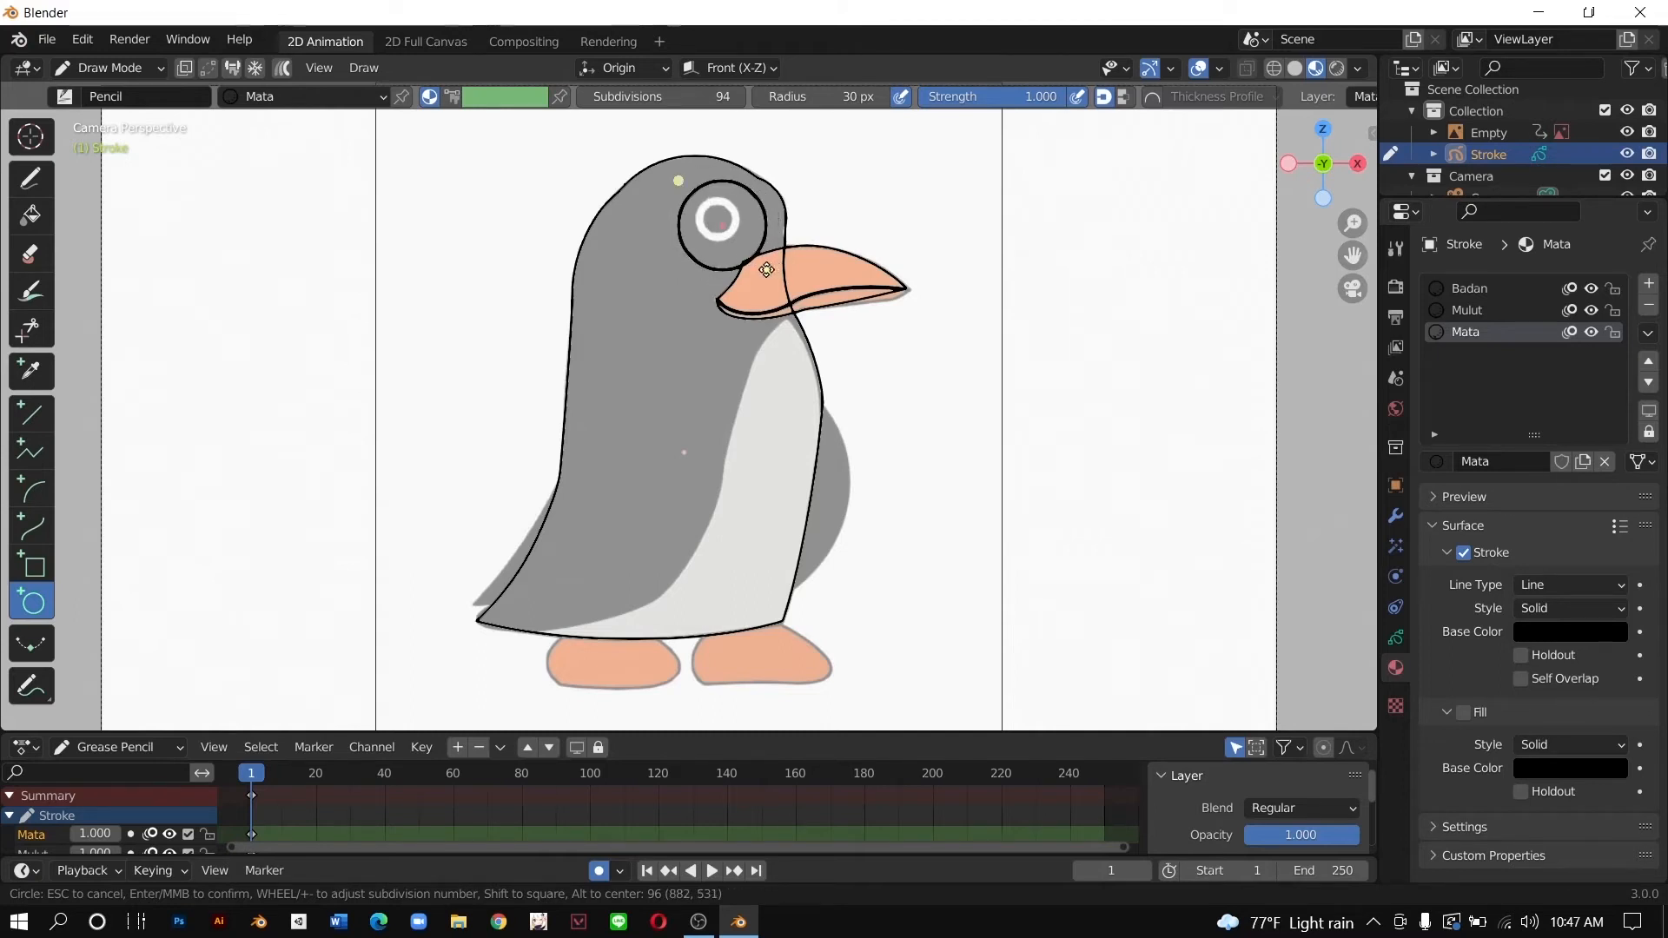
key("Escape")
left_click(830, 101)
type("20")
key("Return")
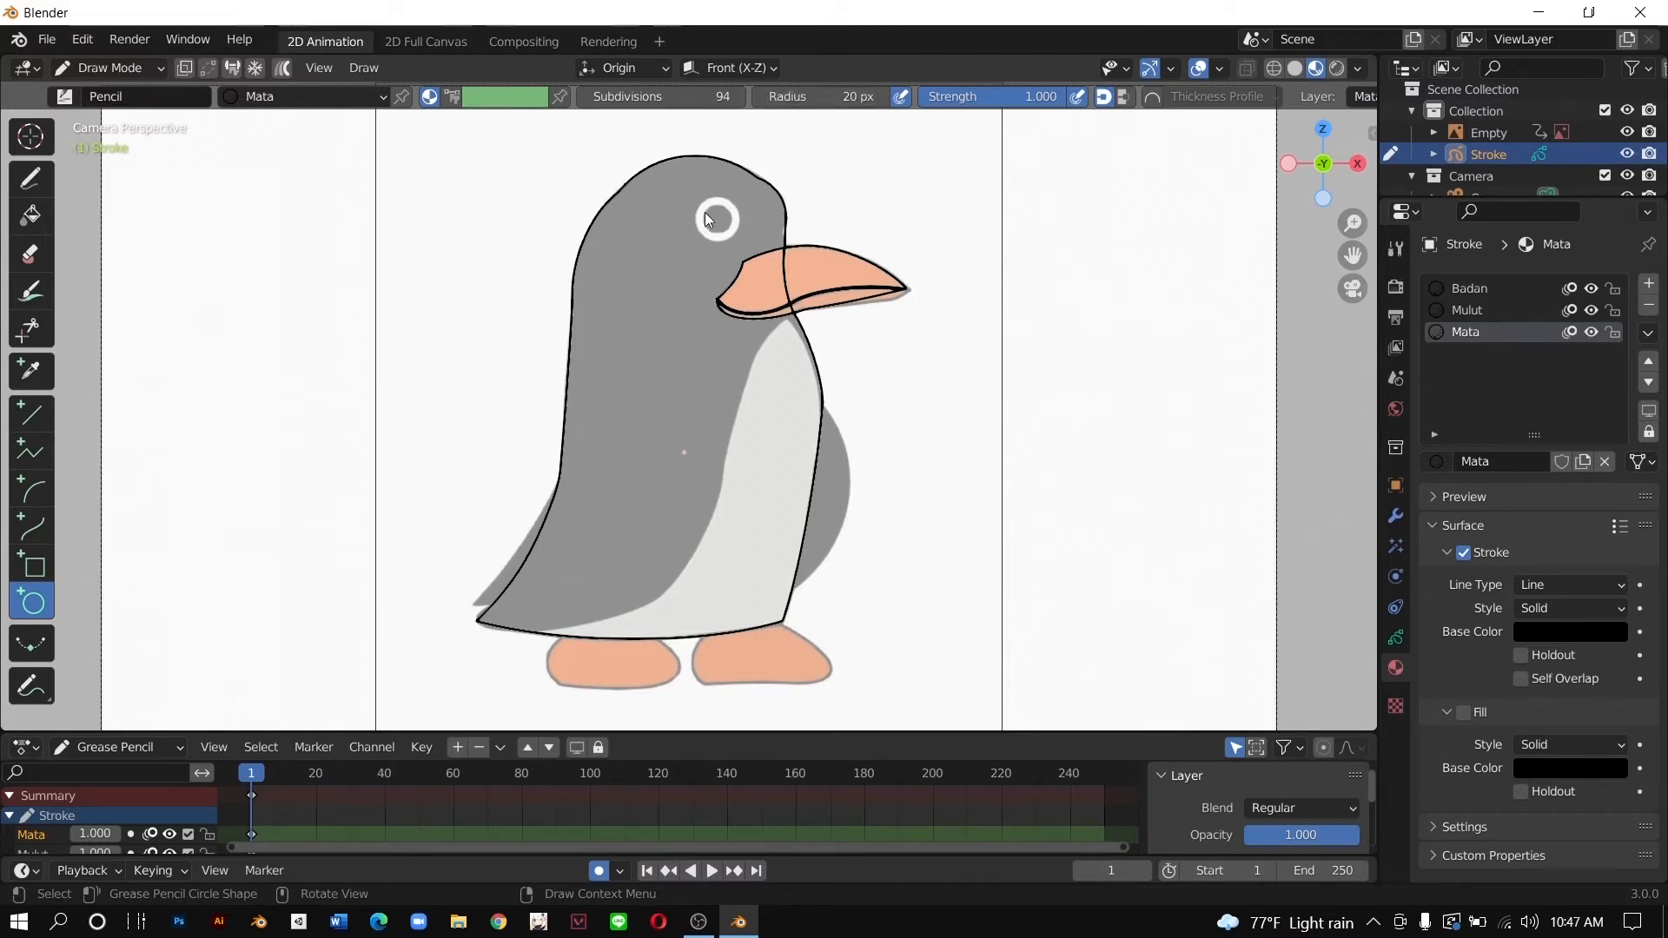
left_click_drag(652, 226, 680, 238)
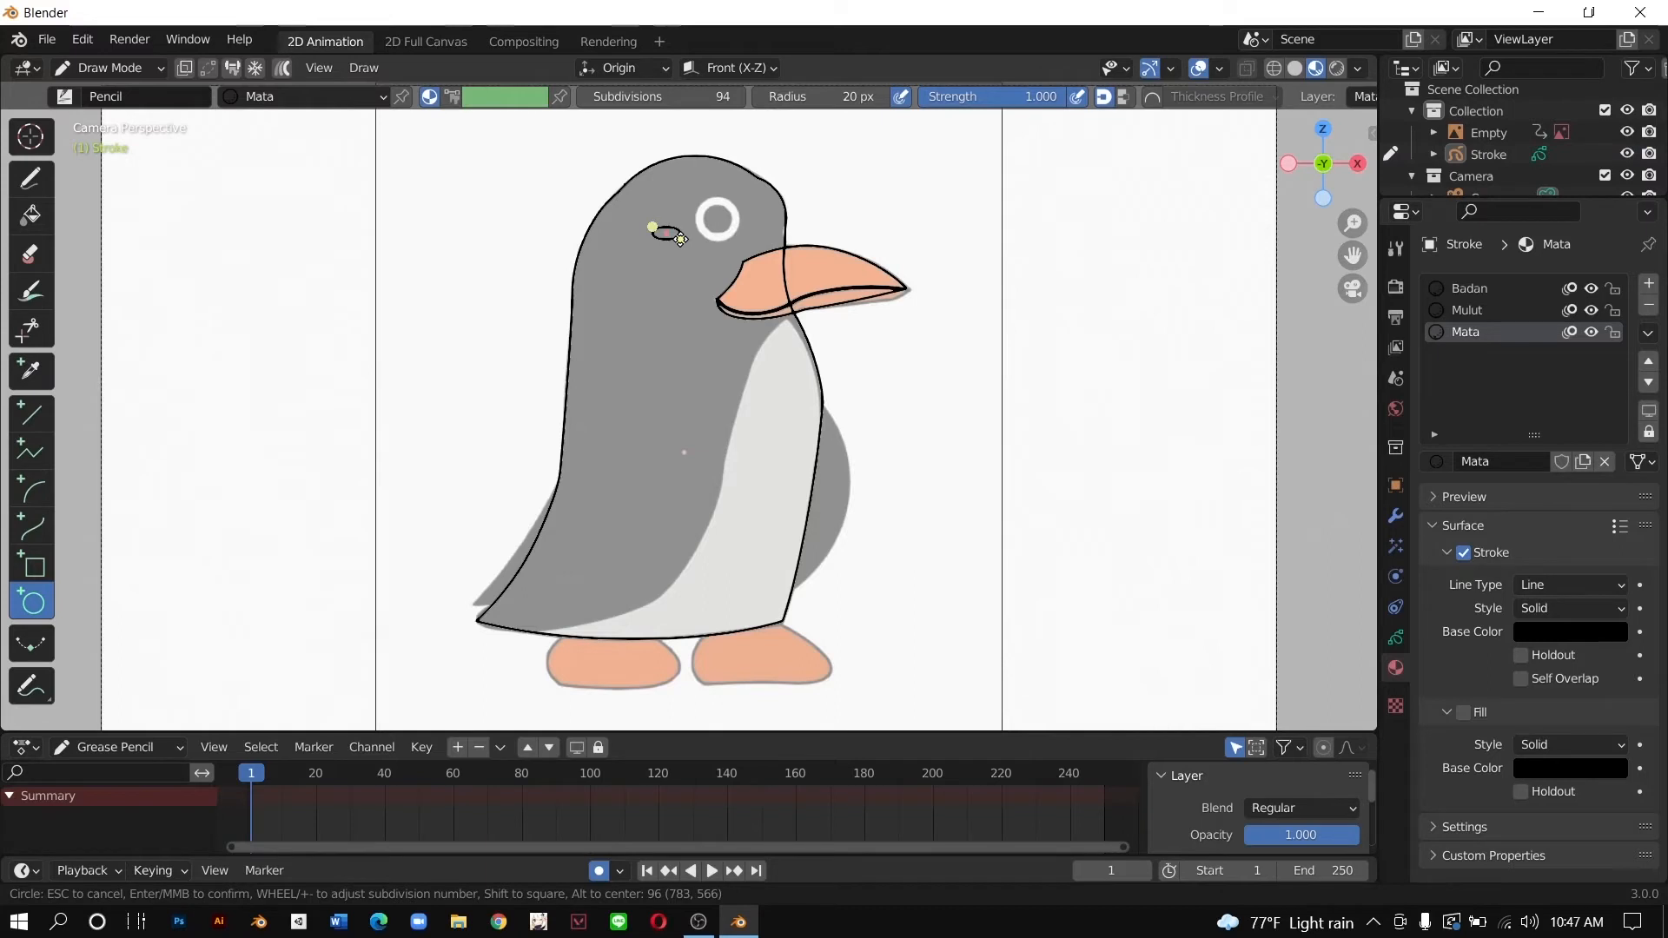
key("Escape")
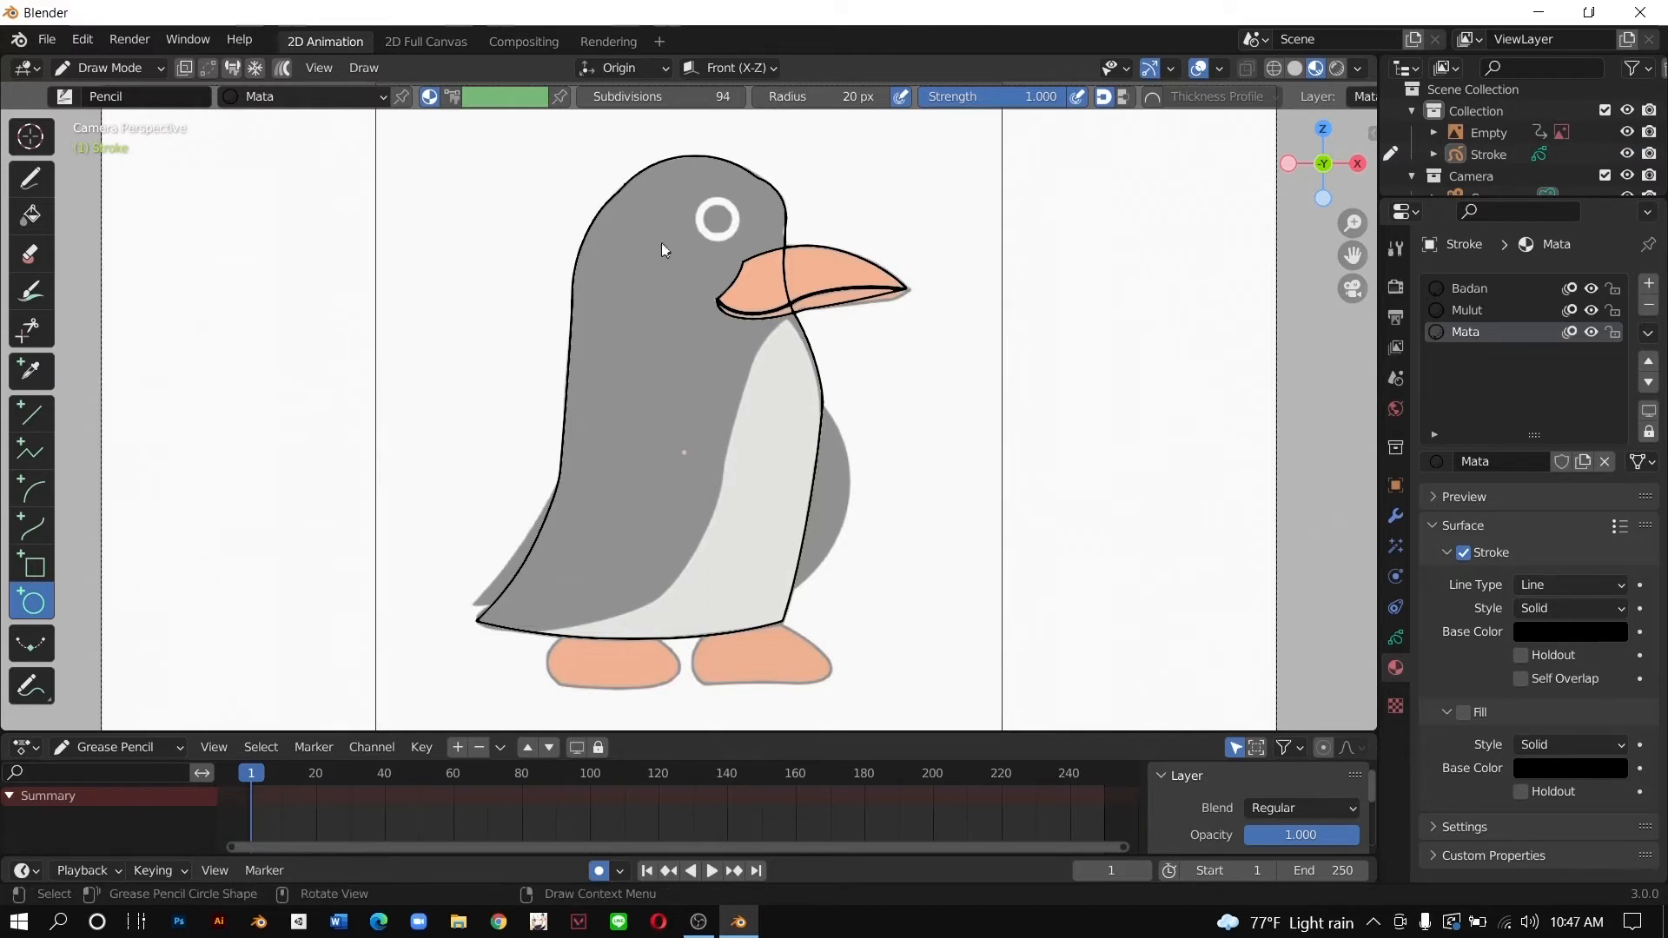
left_click_drag(682, 187, 734, 239)
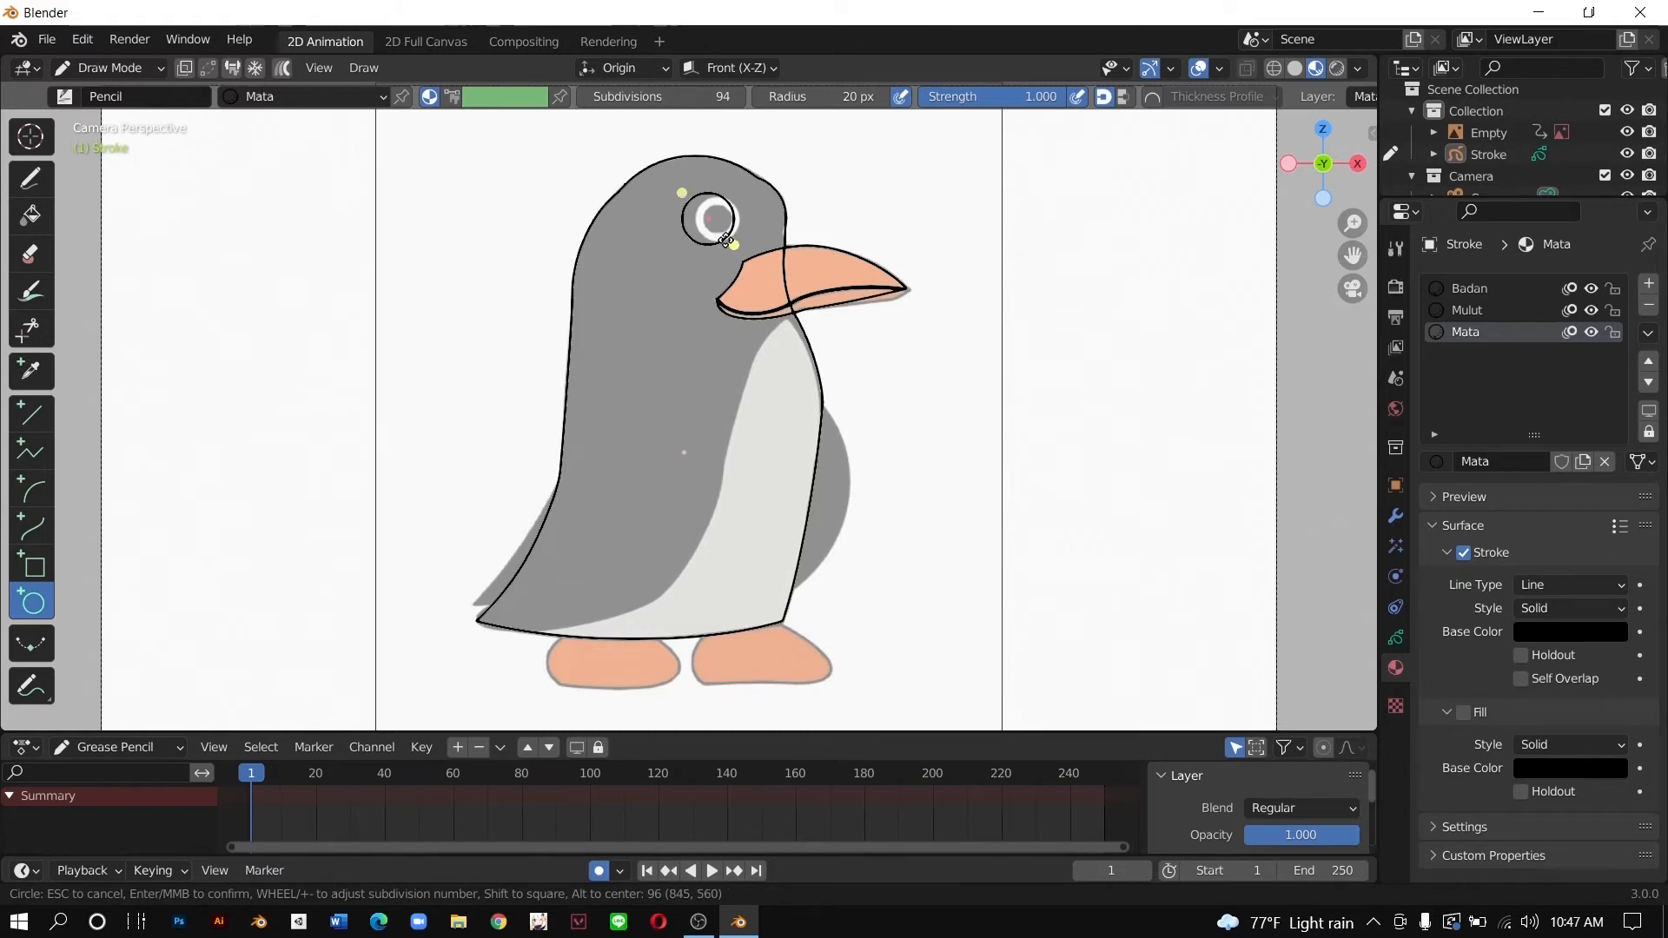
key("Return")
left_click_drag(711, 242, 754, 244)
key("Return")
key("ctrl+z")
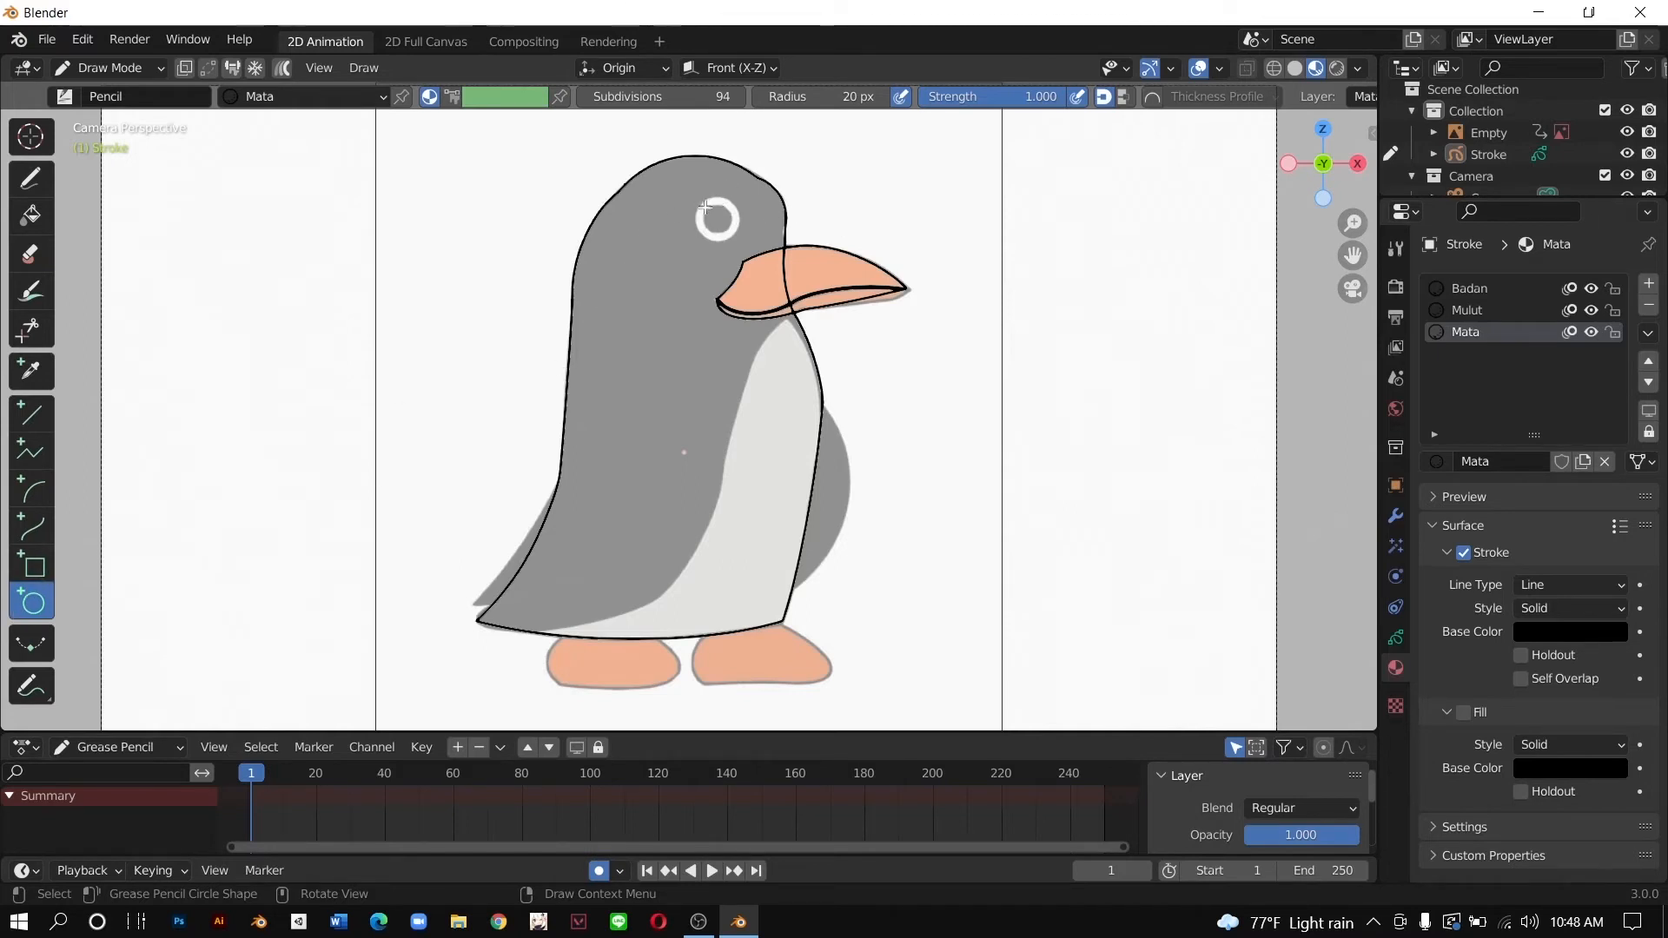
Step: Draw a circle the size of the penguin's eye and move it in Edit Mode to match the outer edge of the white ring
mouse_move(706, 205)
left_mouse_down()
mouse_move(742, 256)
mouse_move(753, 241)
left_mouse_up()
key("Return")
left_click(101, 66)
left_click(113, 125)
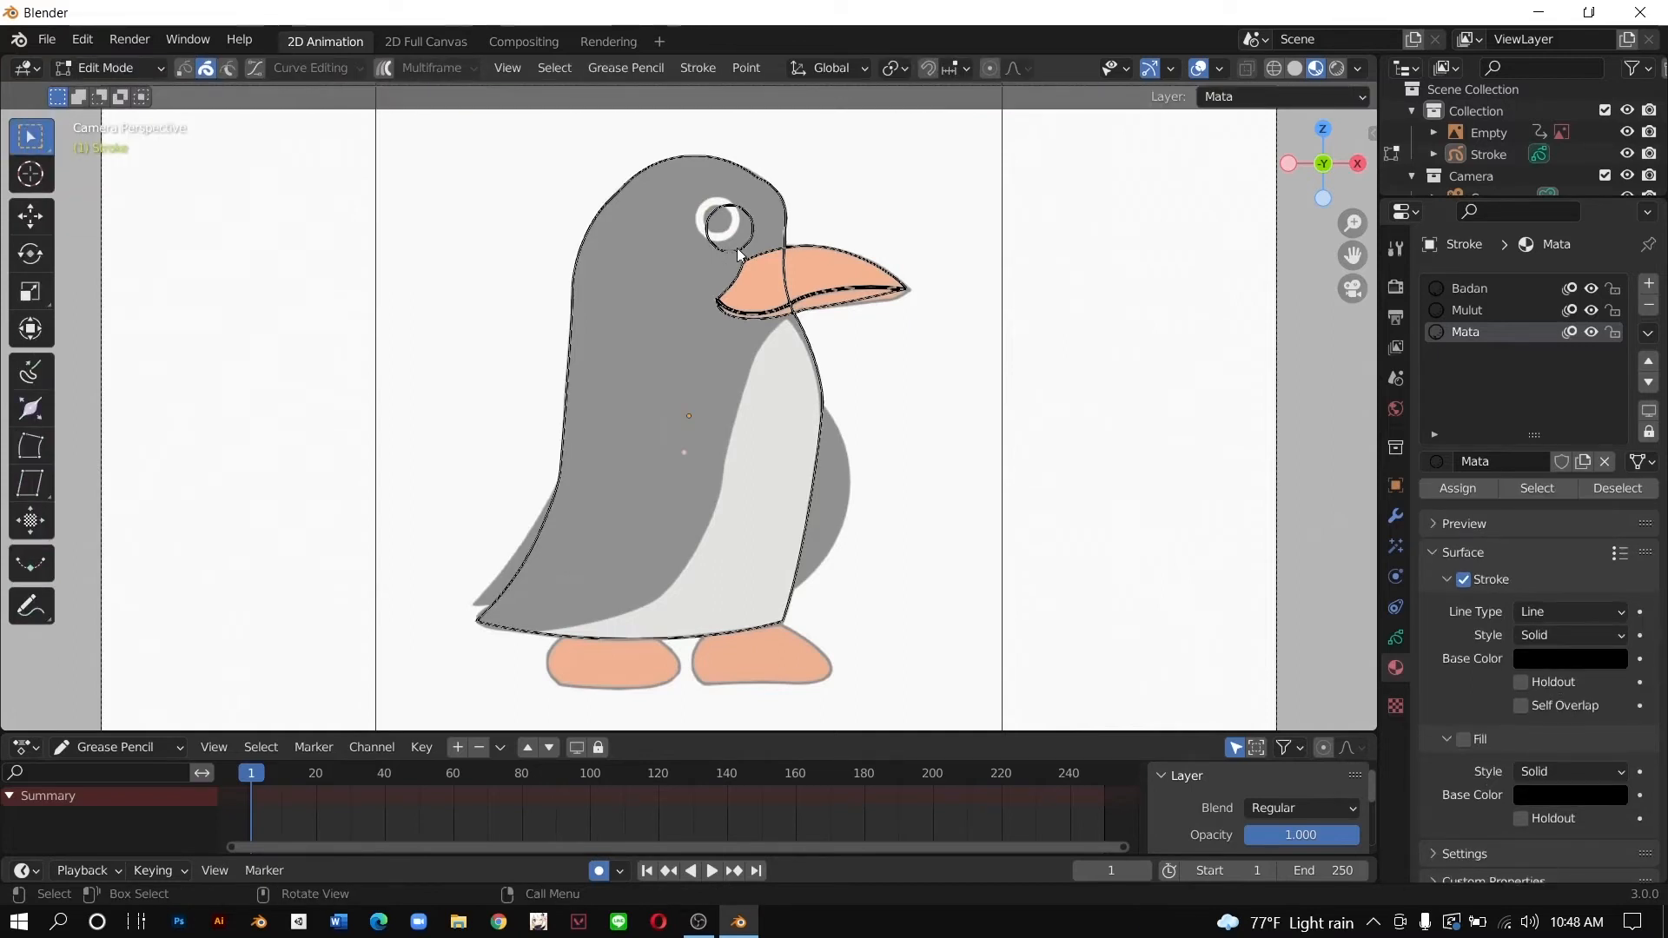
key("g")
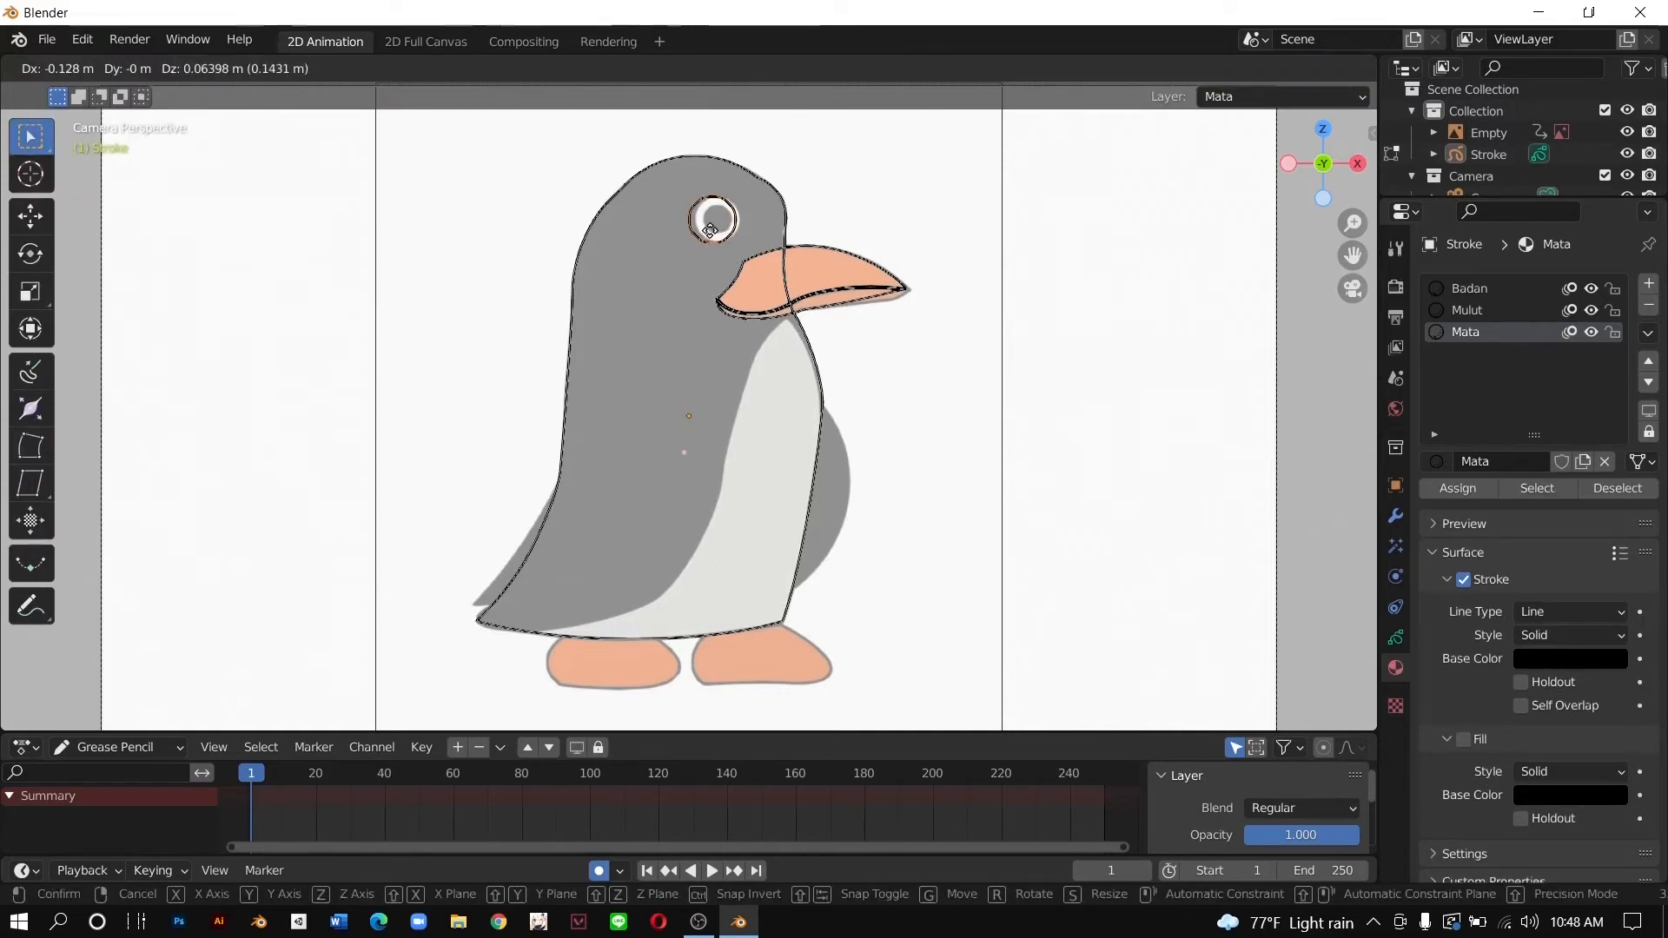
left_click(715, 231)
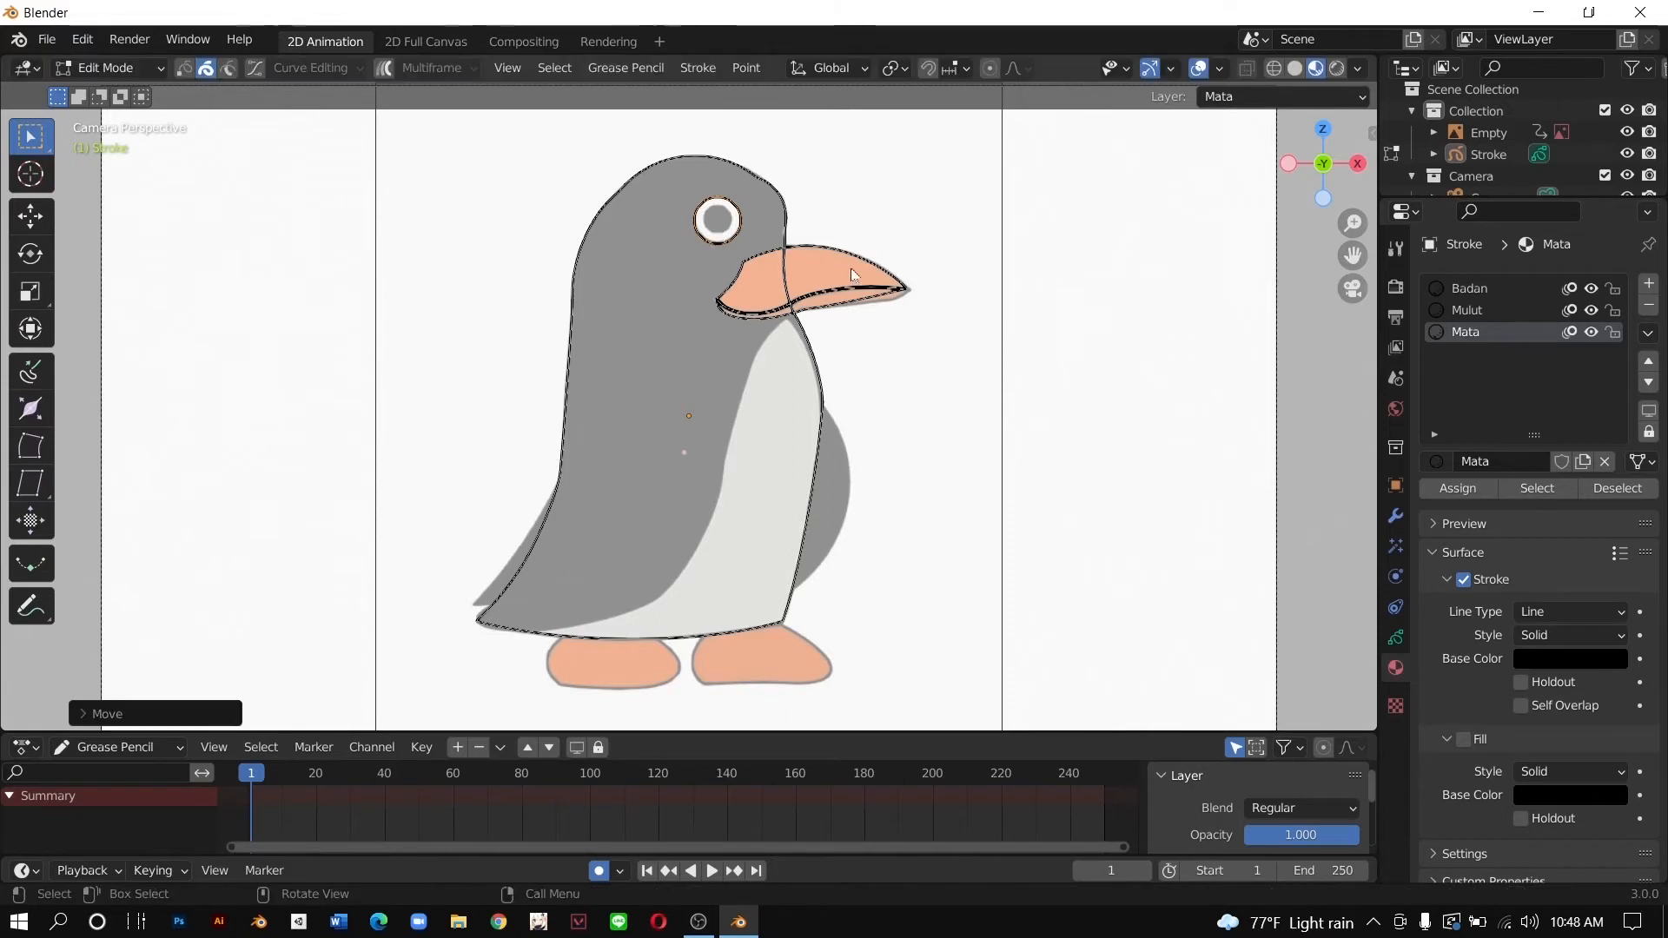
Step: Return to Draw Mode and set the Mata material's fill color to white, leaving the fill turned off
left_click(101, 76)
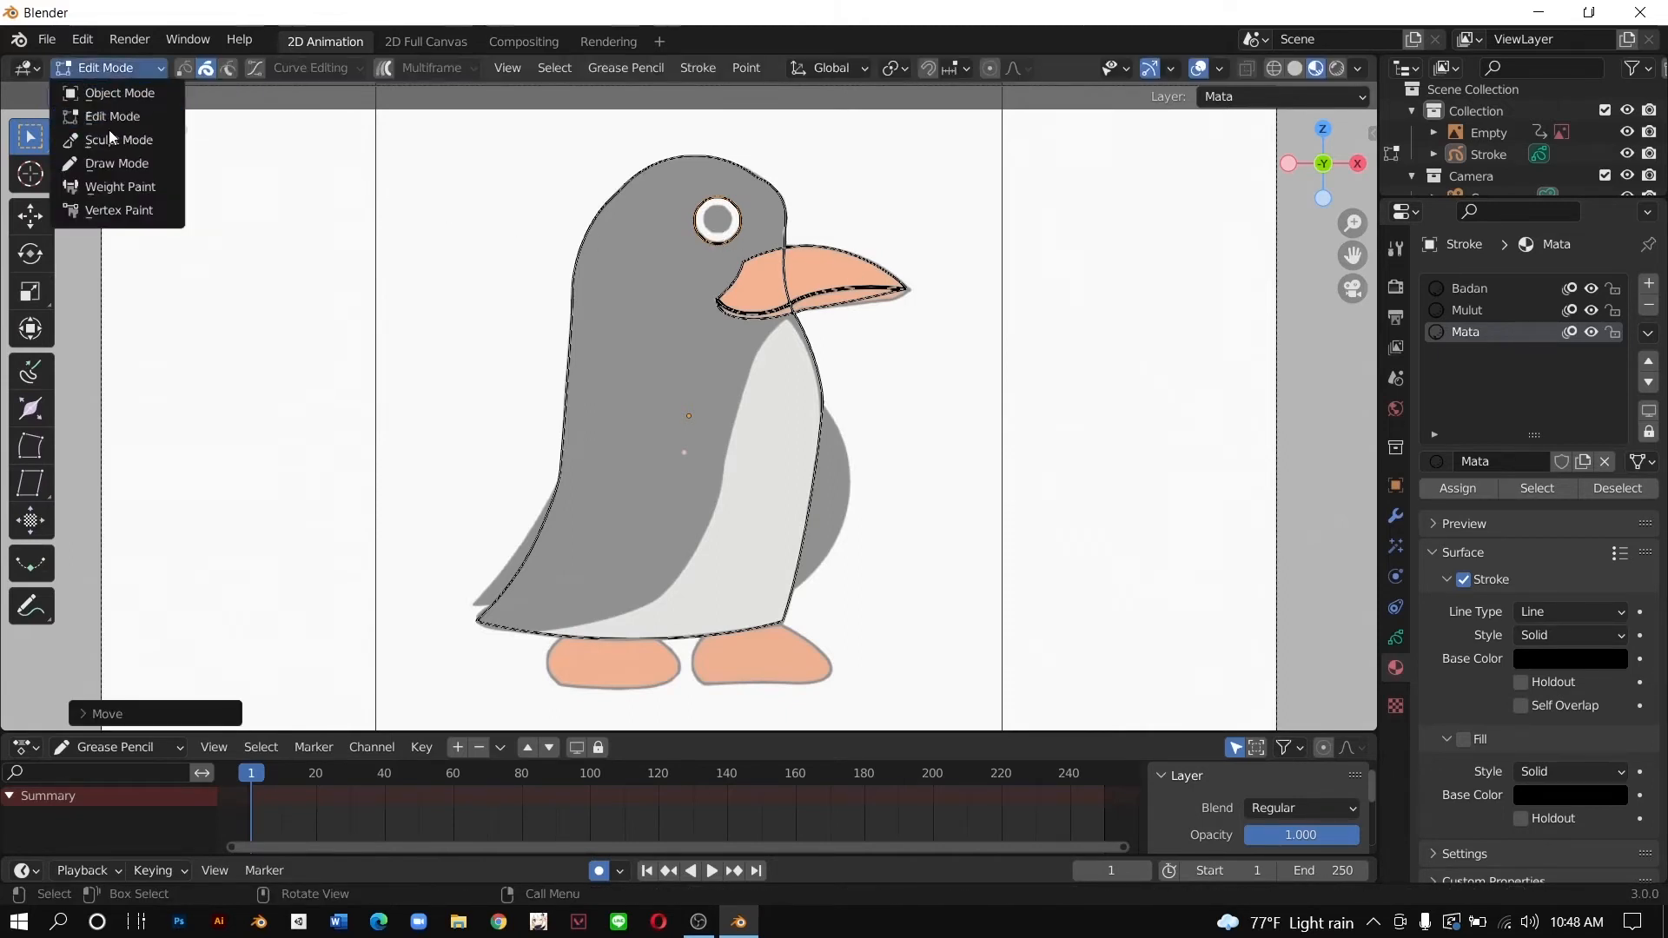
left_click(120, 161)
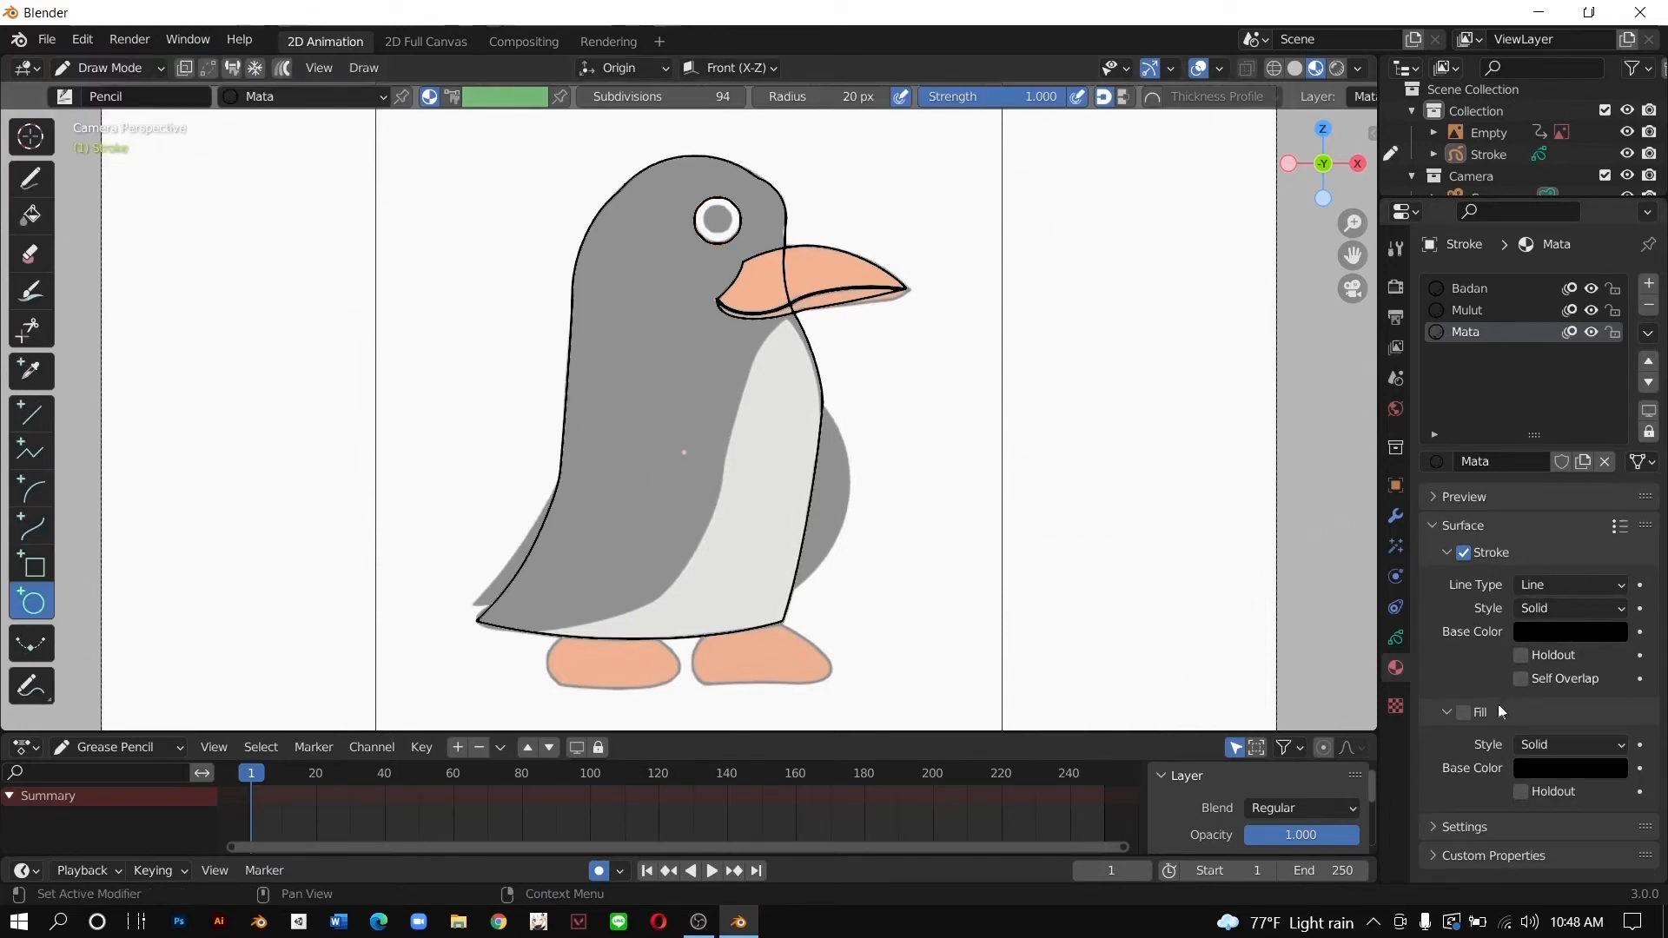
left_click(1465, 712)
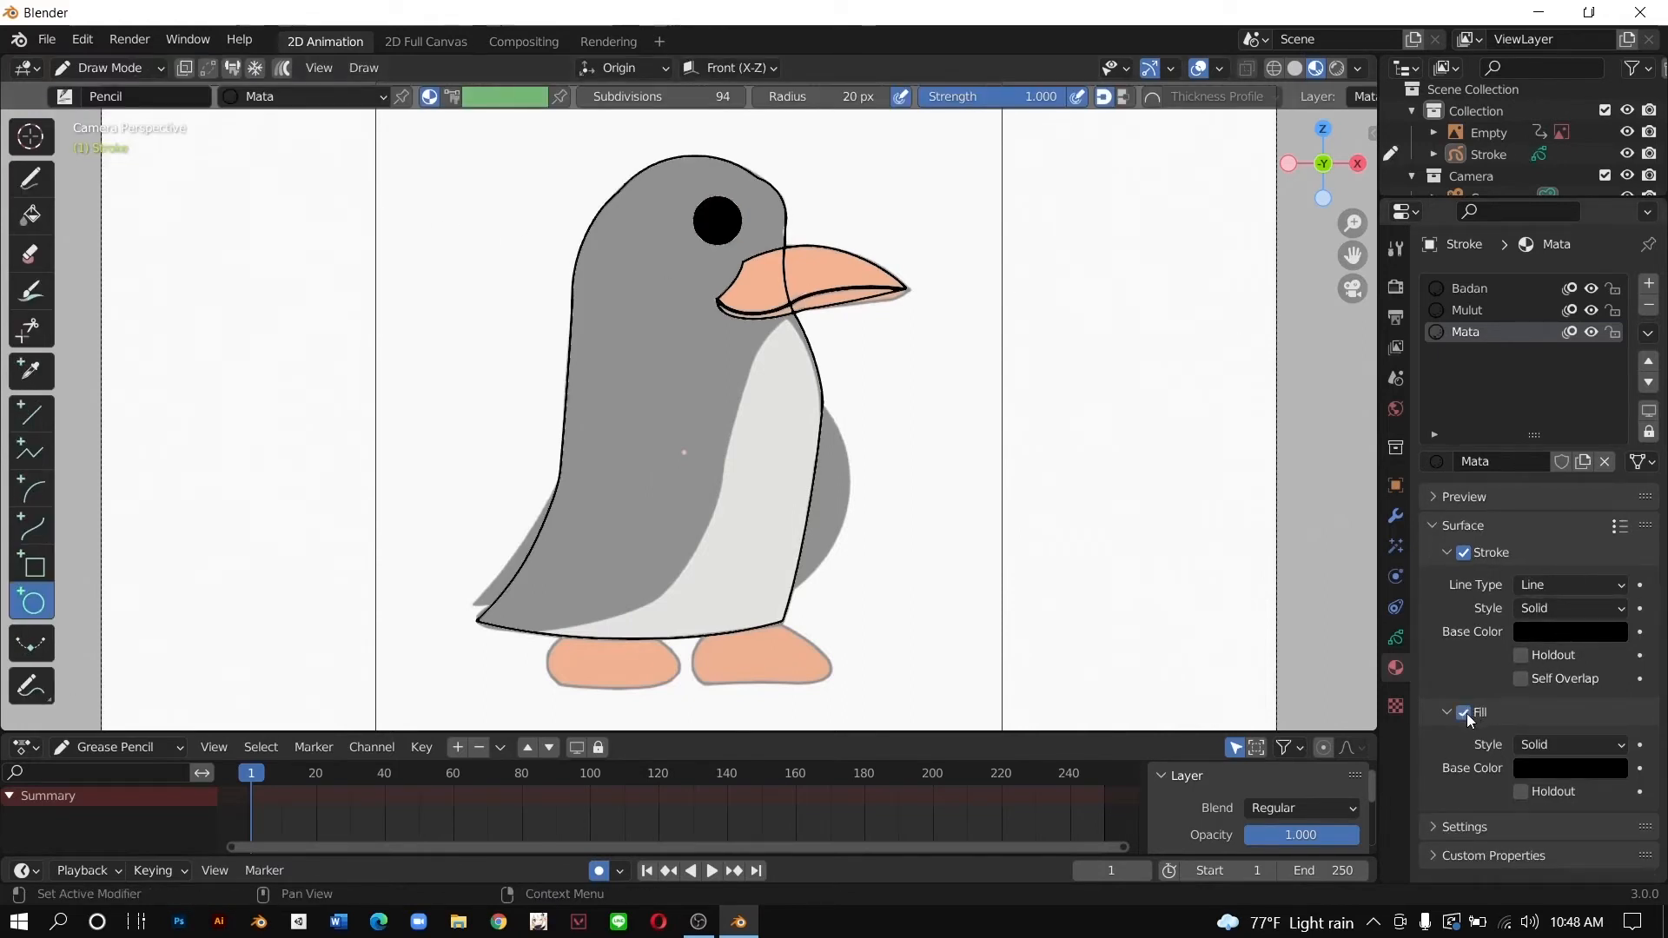
left_click(1539, 774)
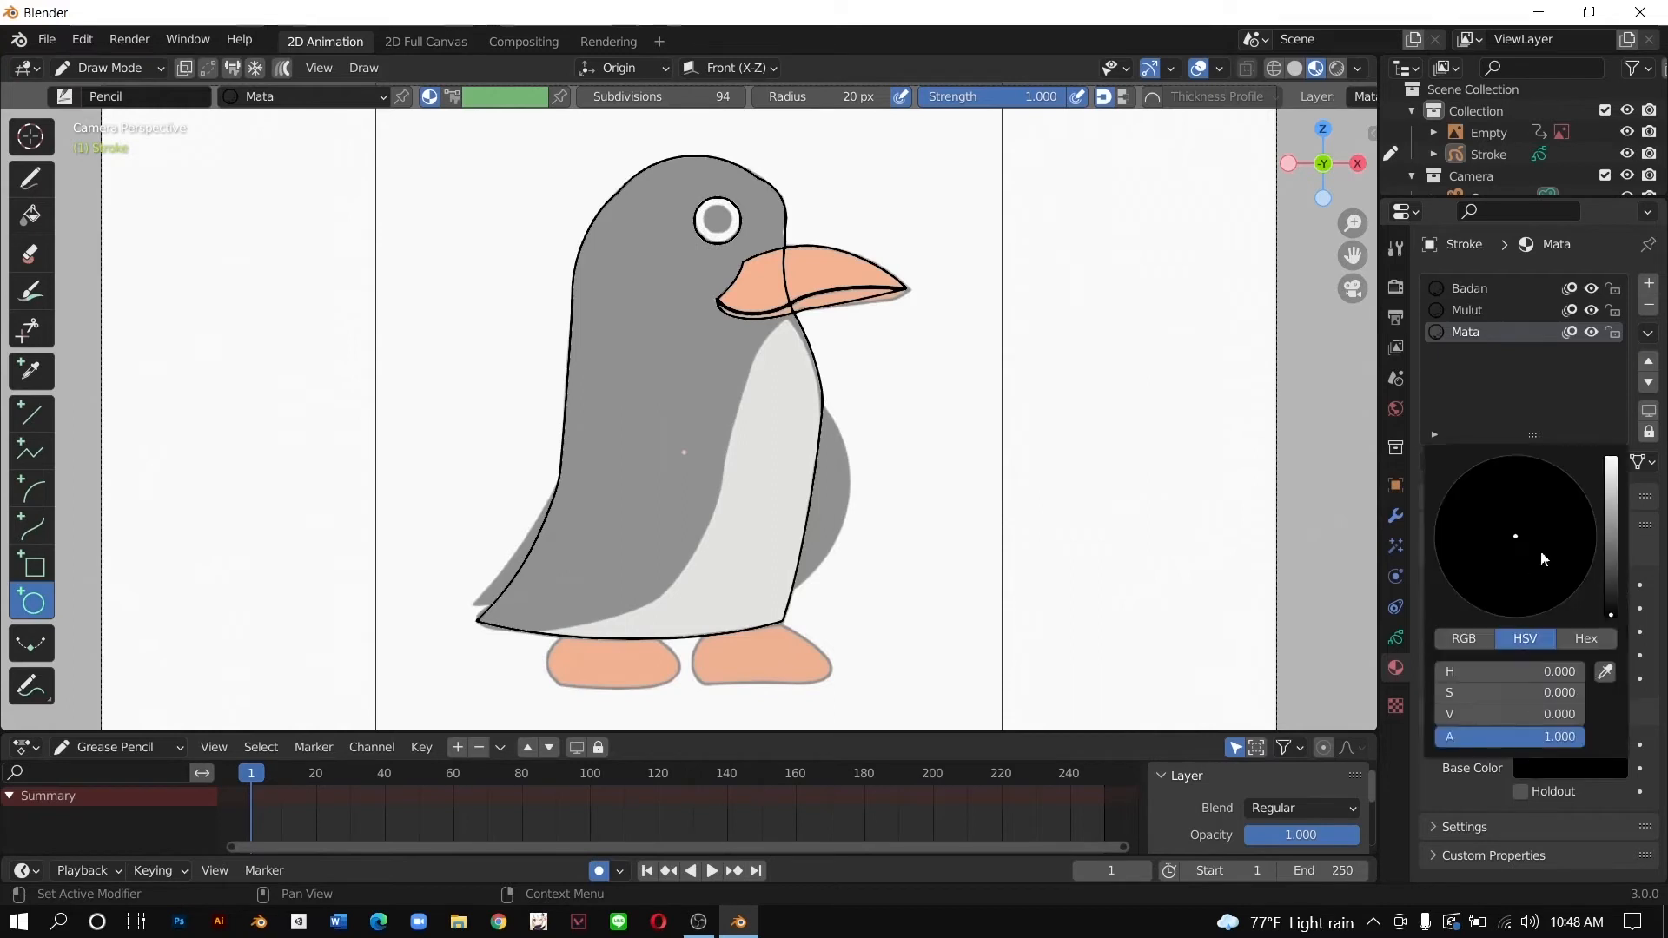
left_click(1612, 460)
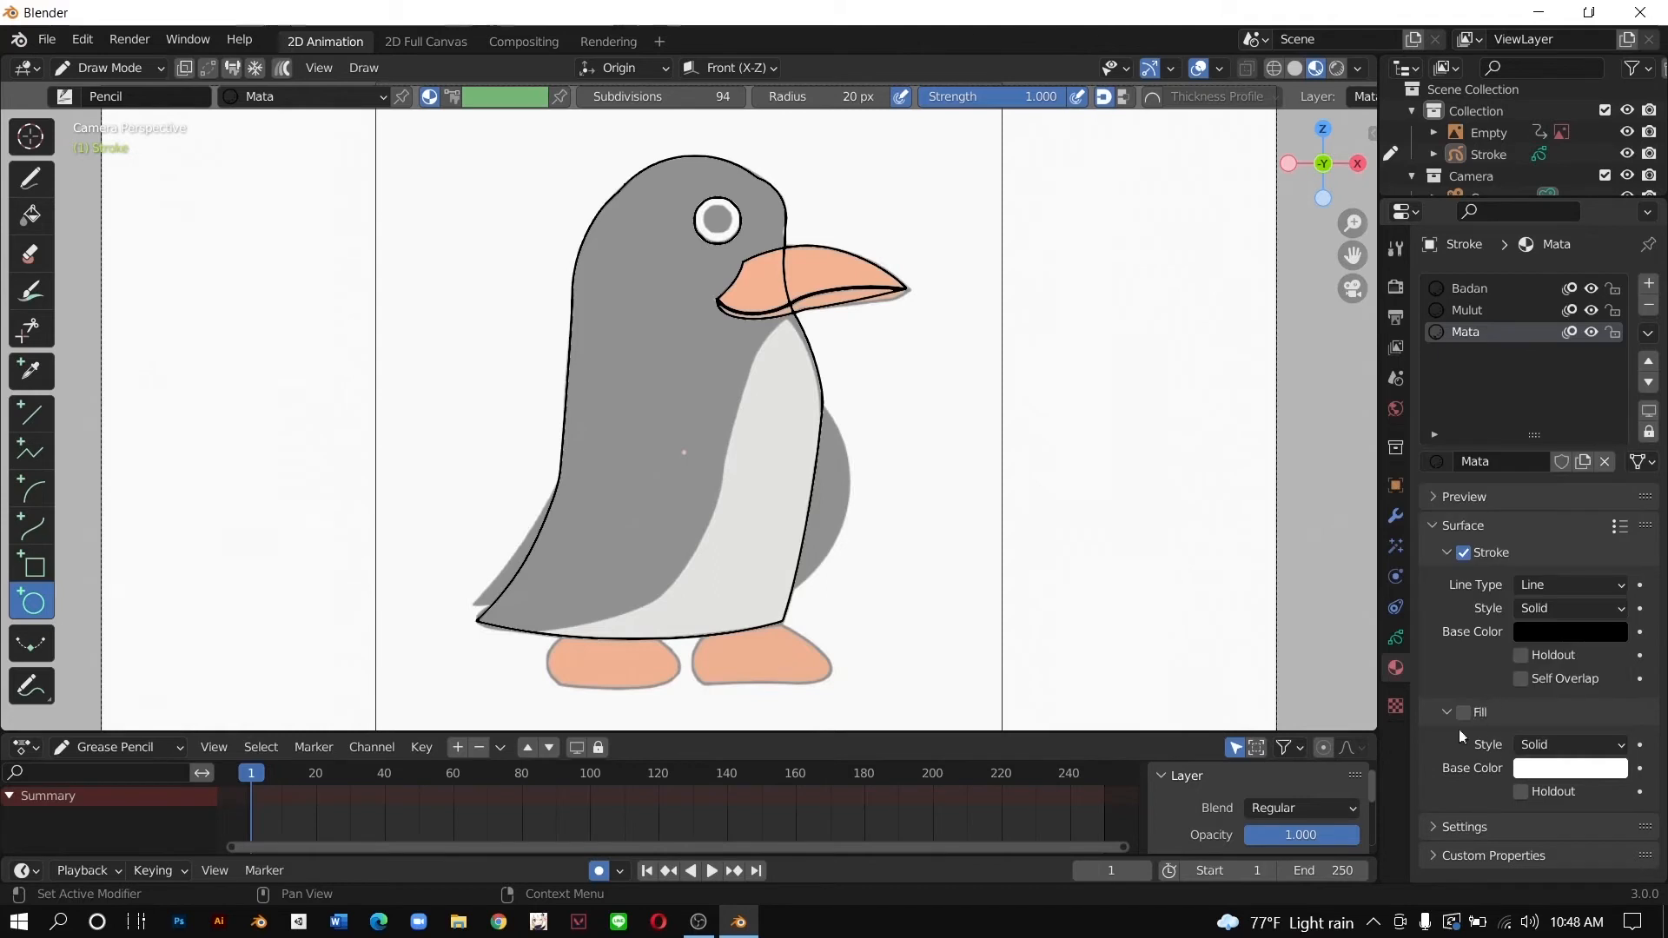
left_click(1468, 716)
left_click(1468, 716)
Step: Duplicate the eye circle in Edit Mode and scale the copy to about 0.6 so it outlines the pupil
left_click(91, 74)
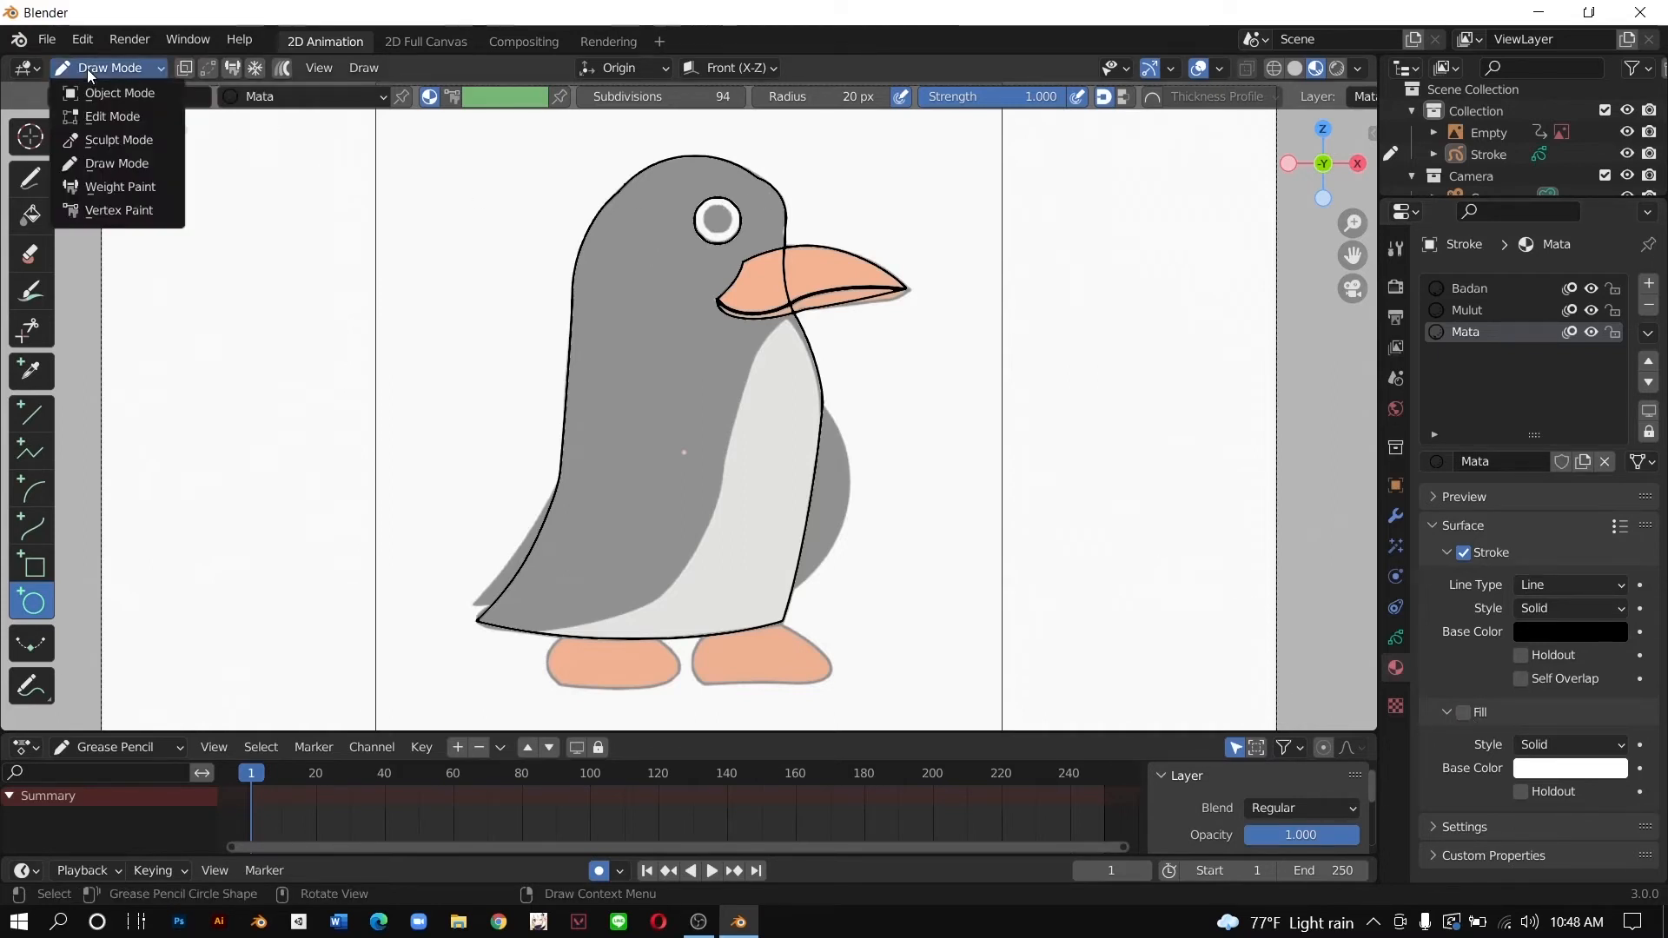
left_click(112, 115)
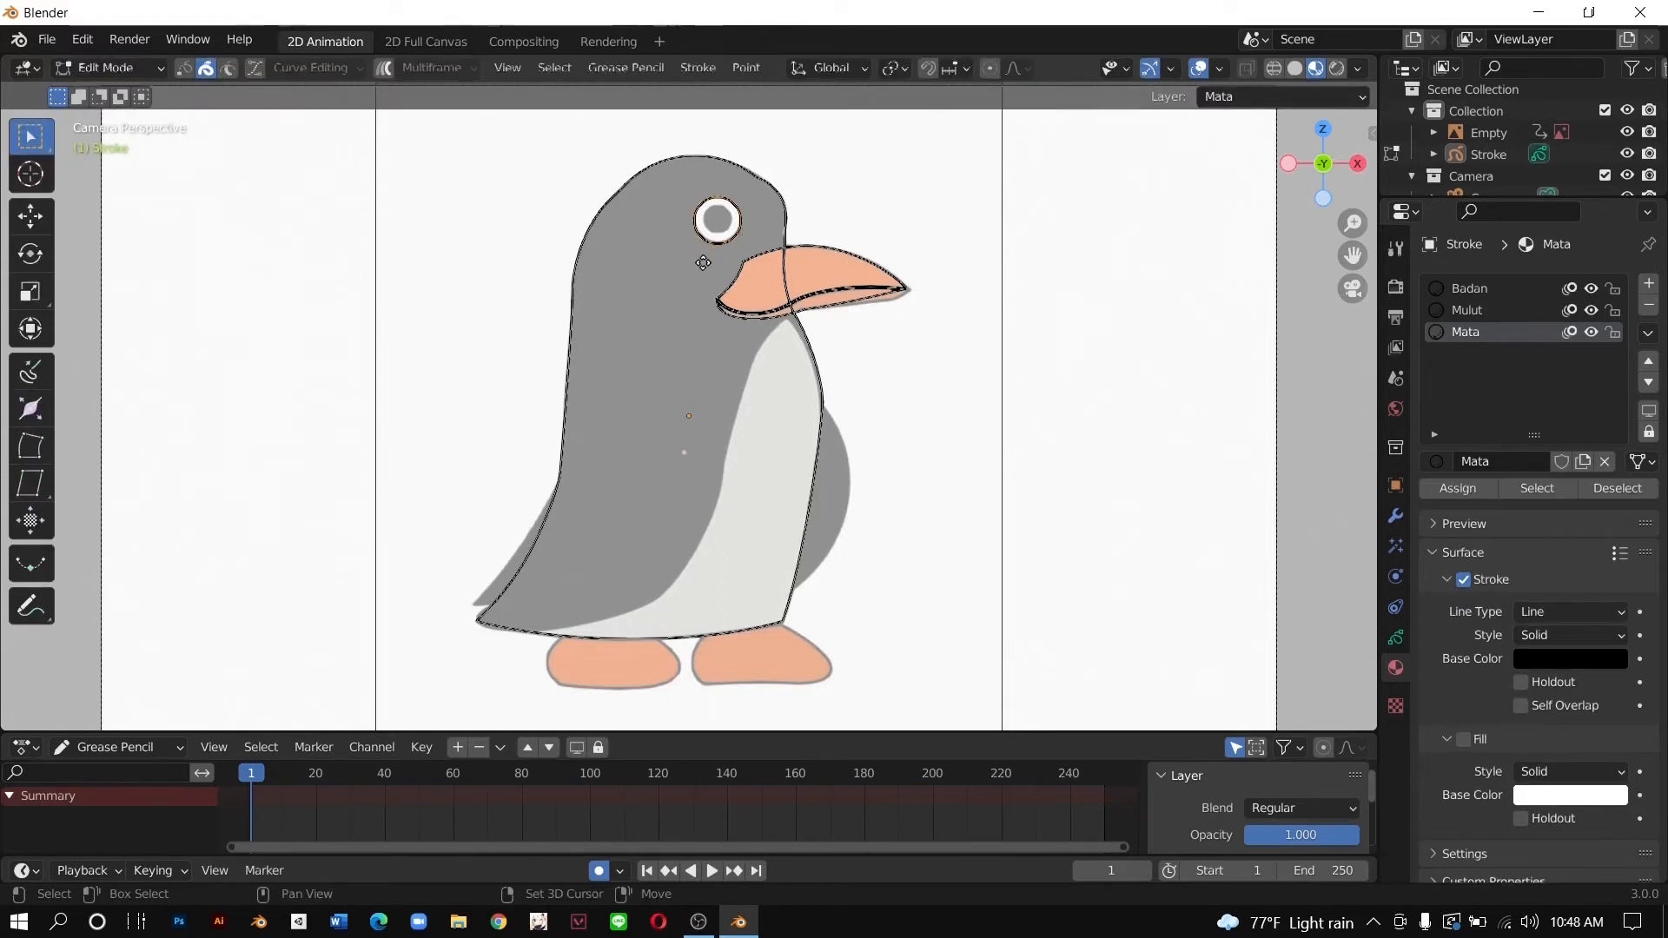
key("g")
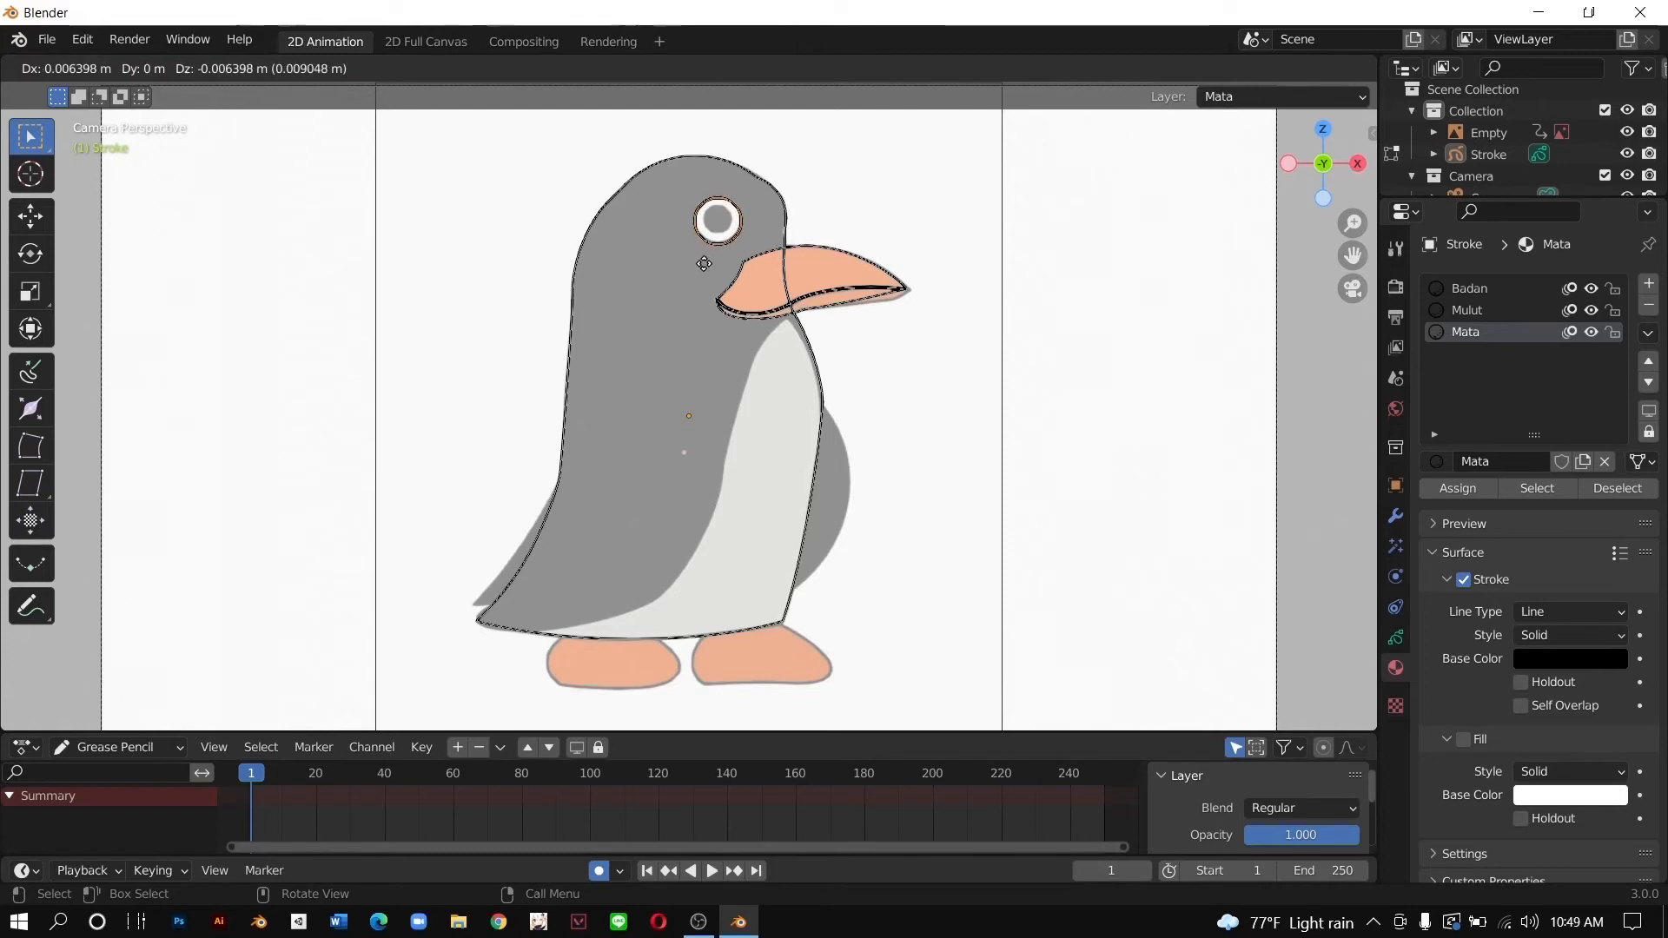
key("s")
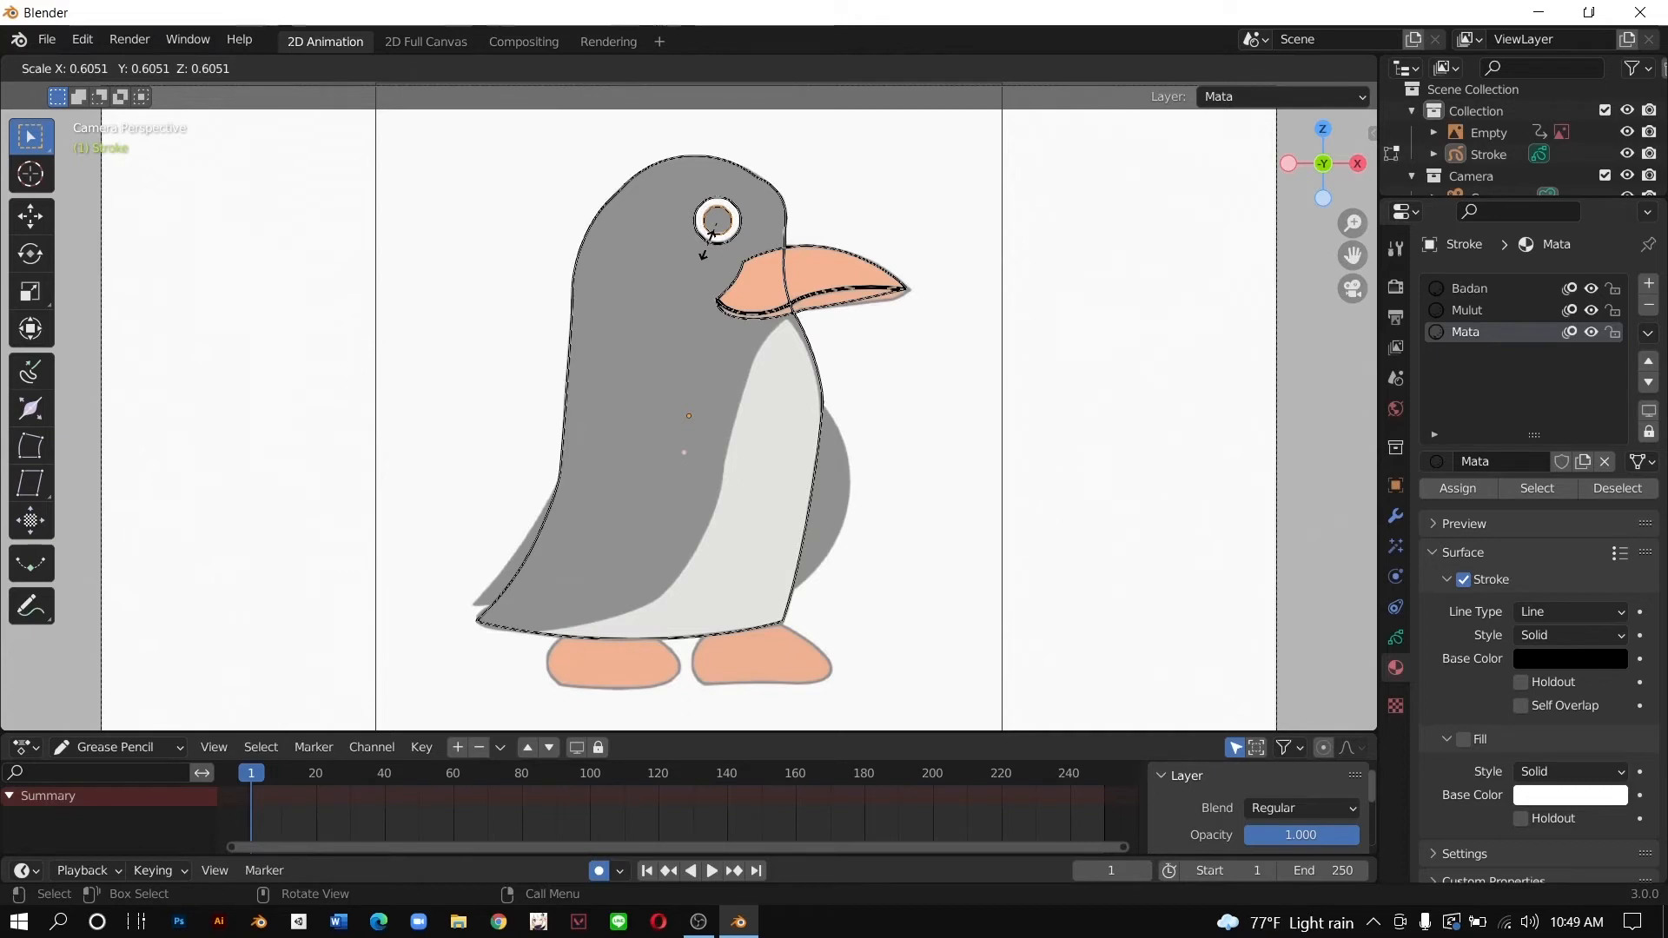
left_click(713, 233)
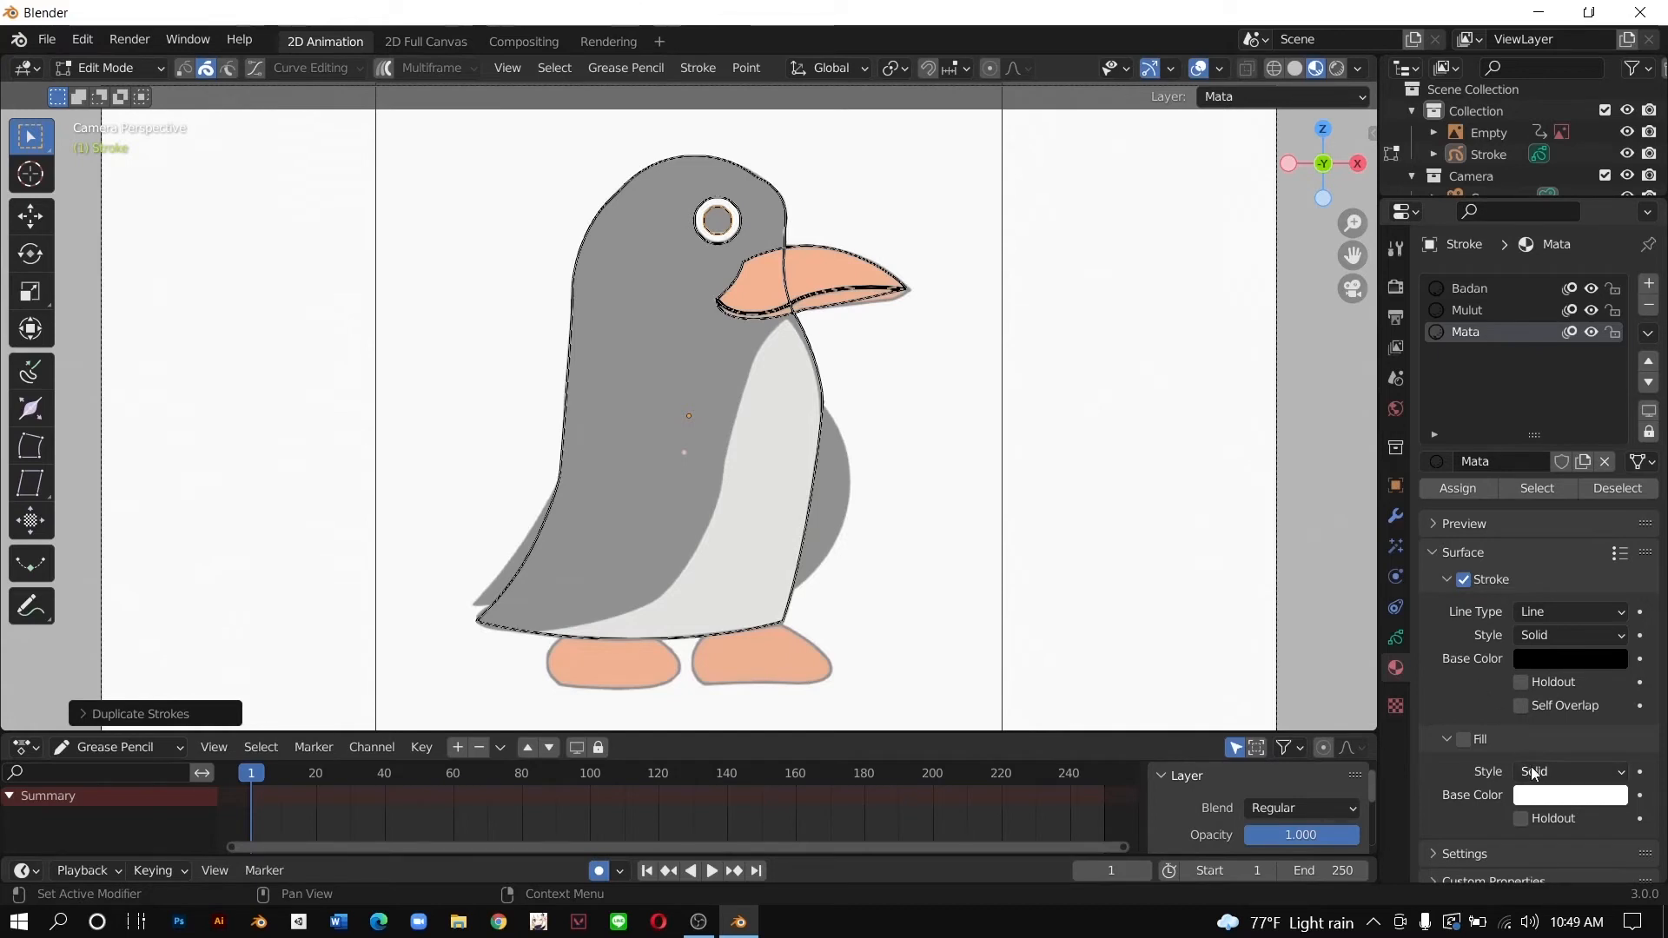
Step: Try black as the Mata material's fill color and set it back to white, leaving the fill off
left_click(1539, 796)
left_click(1464, 740)
left_click(1464, 741)
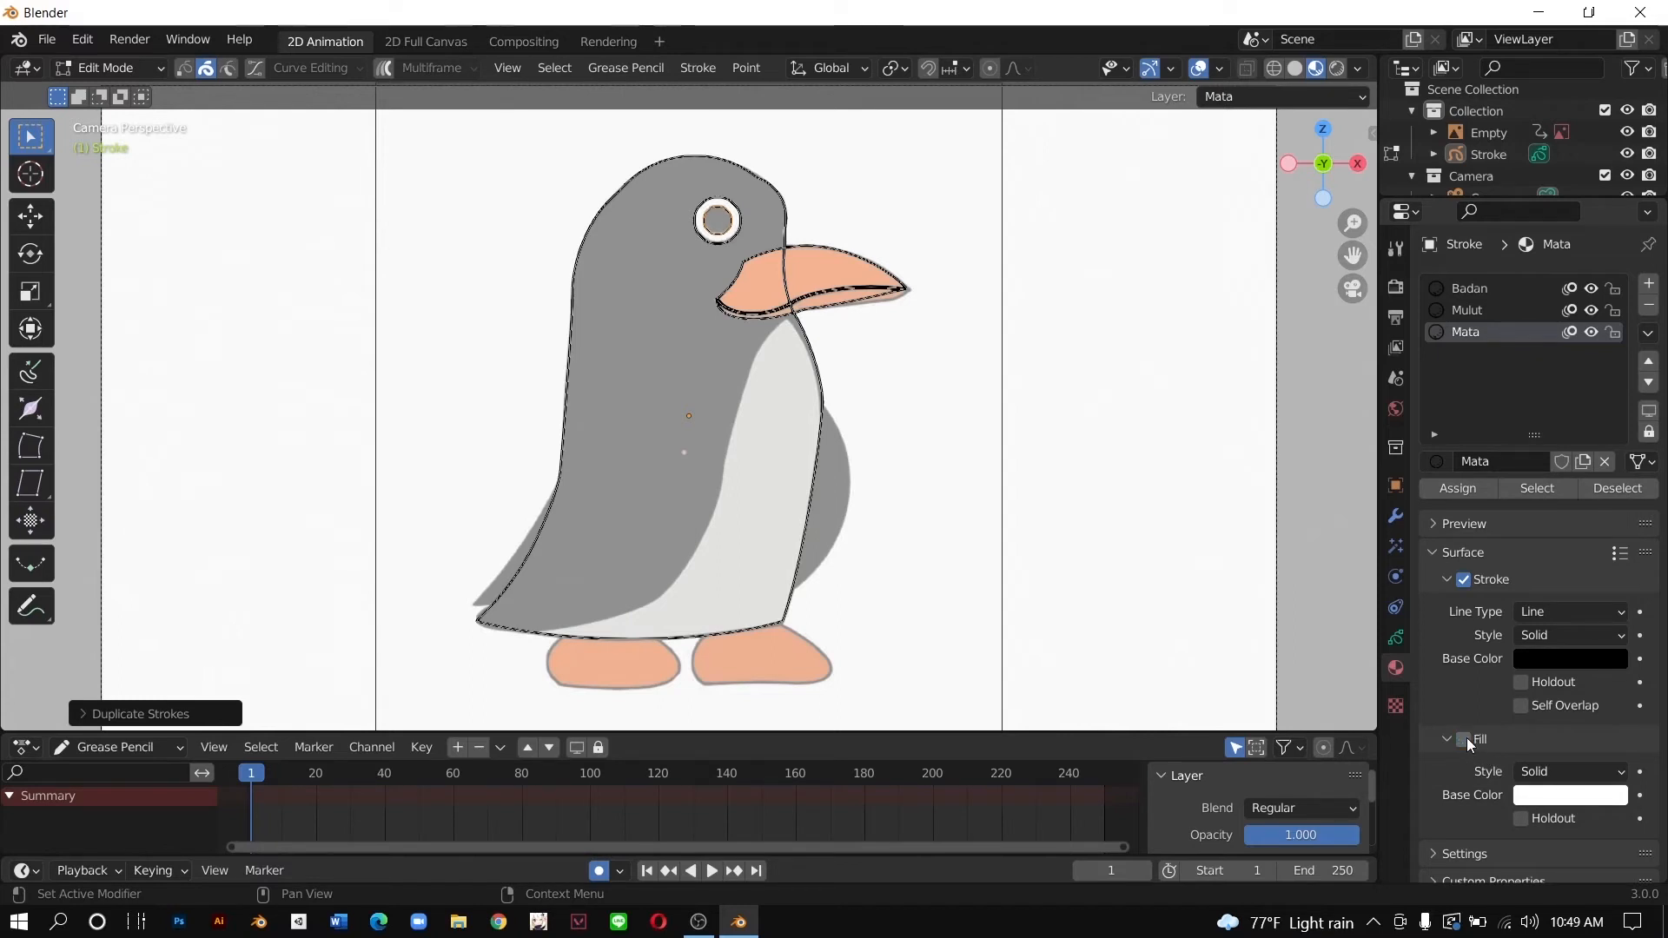
left_click(1528, 798)
left_click_drag(1610, 618, 1610, 651)
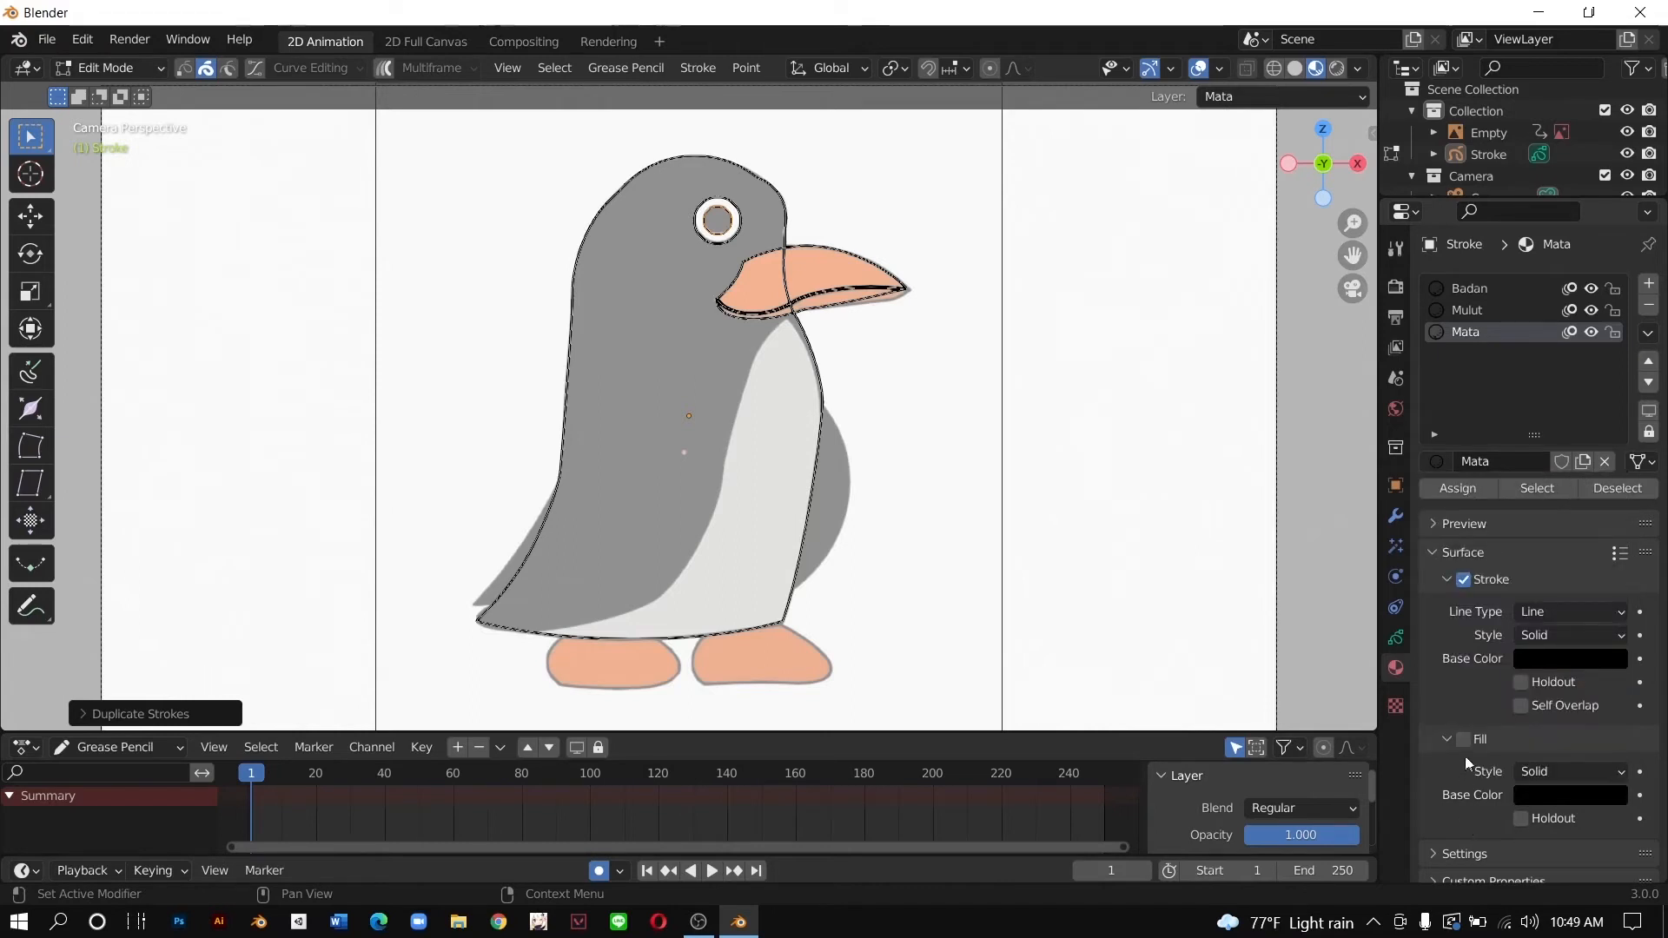
left_click(1463, 740)
left_click(1463, 740)
left_click(1531, 798)
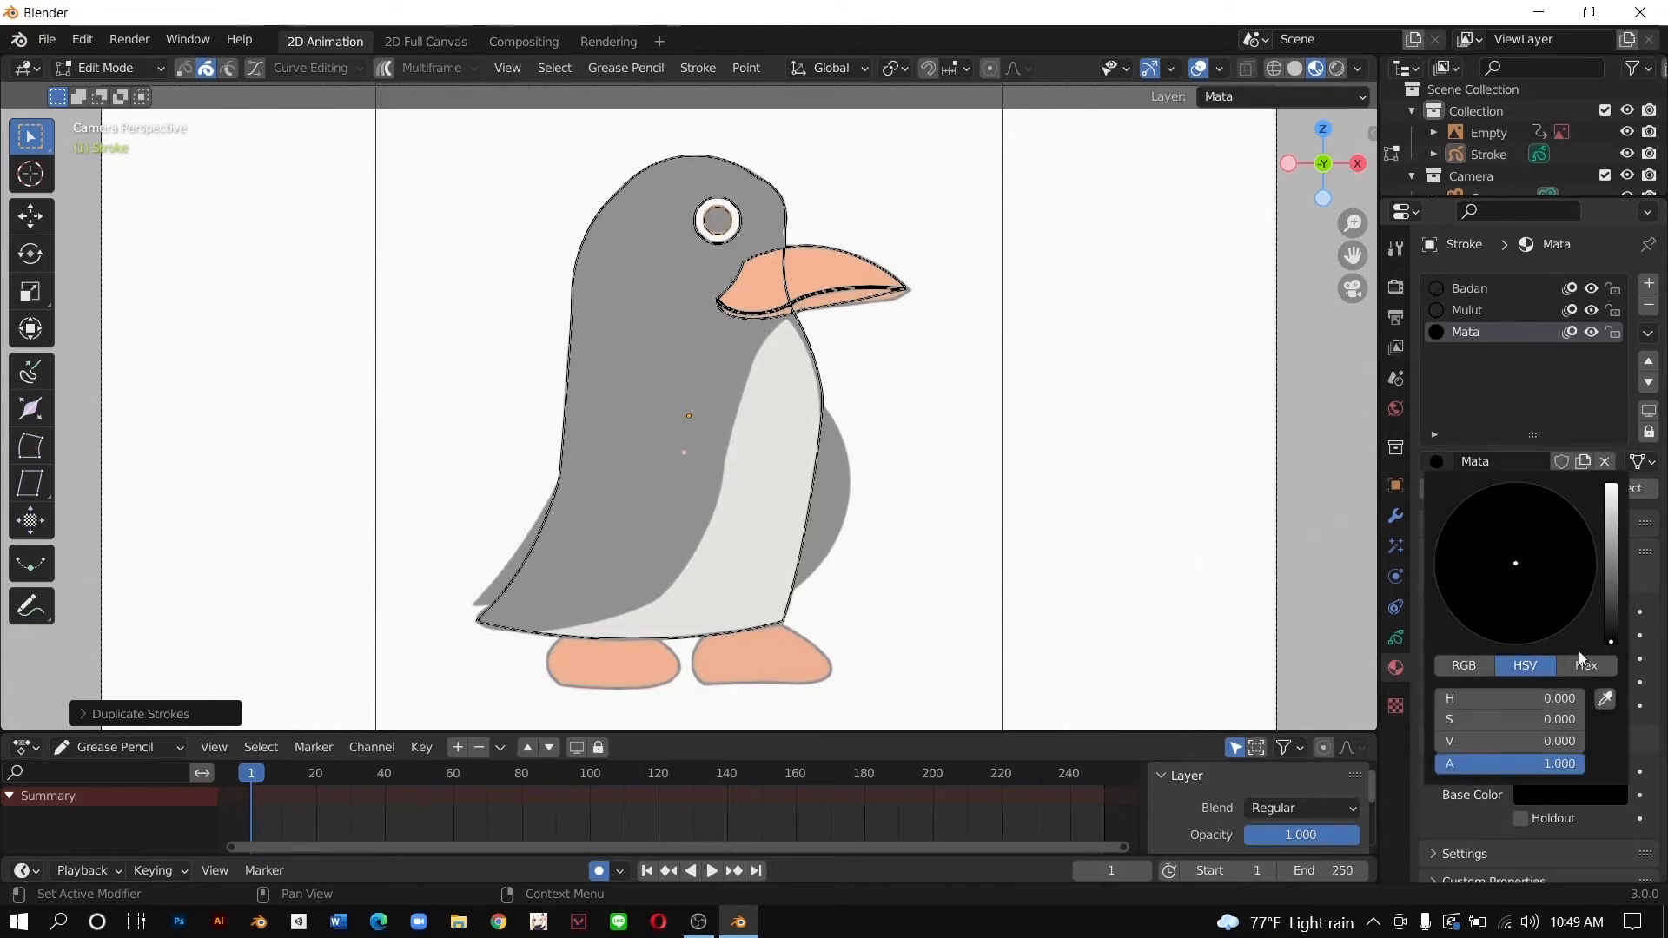
left_click_drag(1618, 545, 1611, 488)
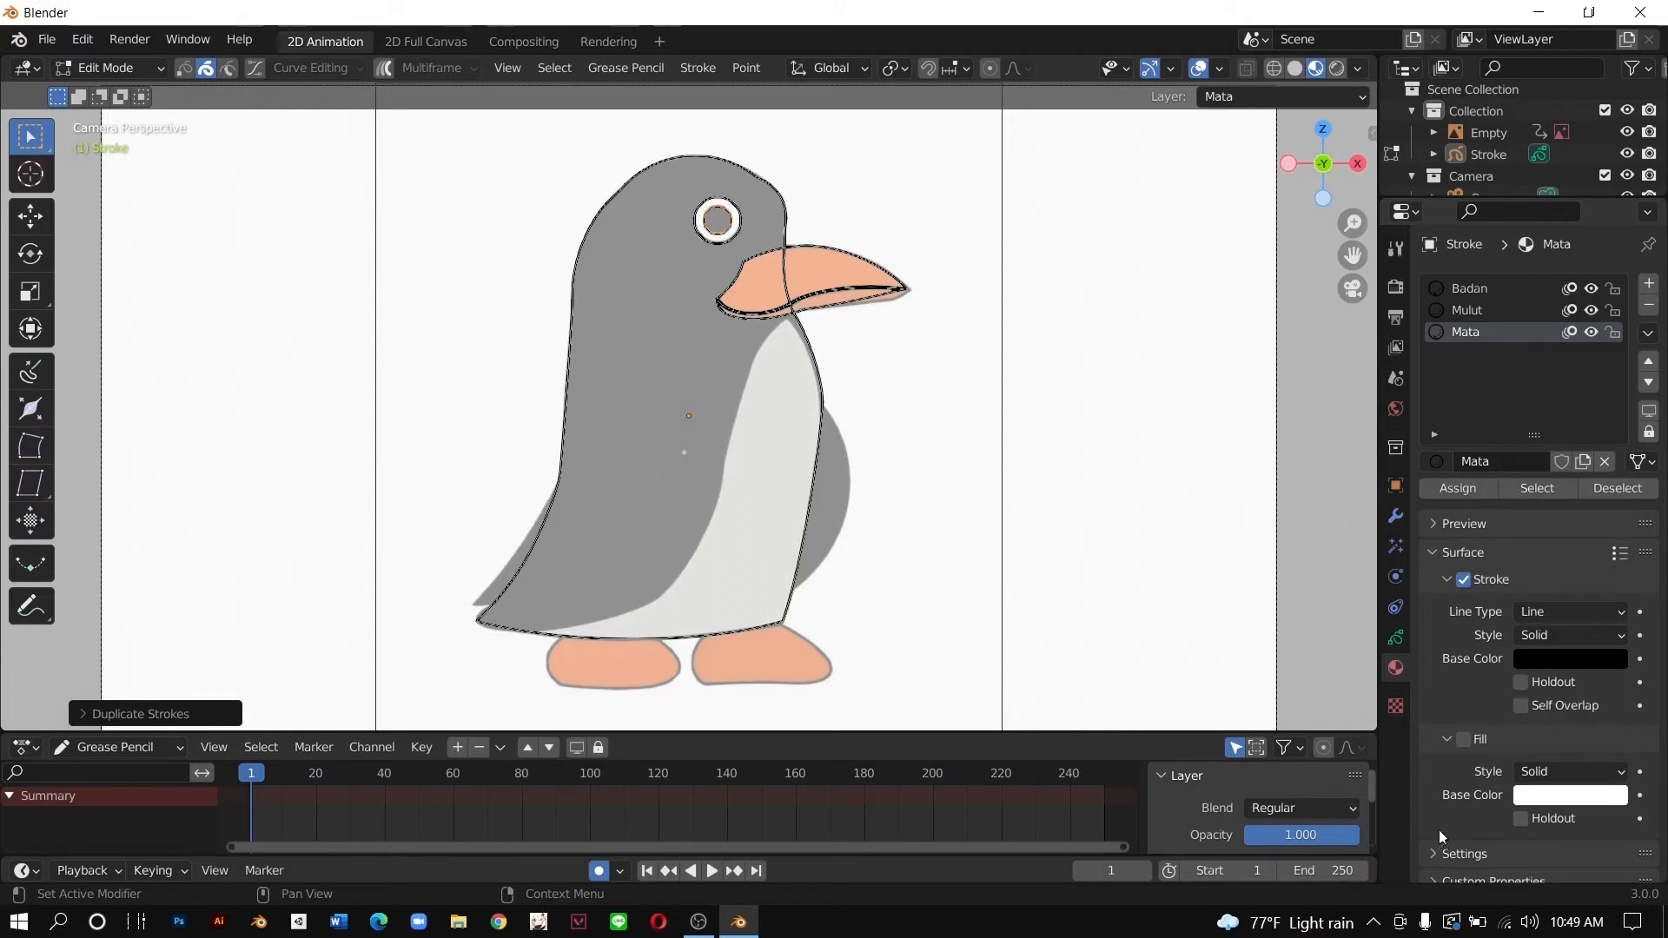
Step: Turn on the Mata material's fill, trying black assigned to the selected circle before setting the fill color to white
scroll(1470, 791, "down", 1)
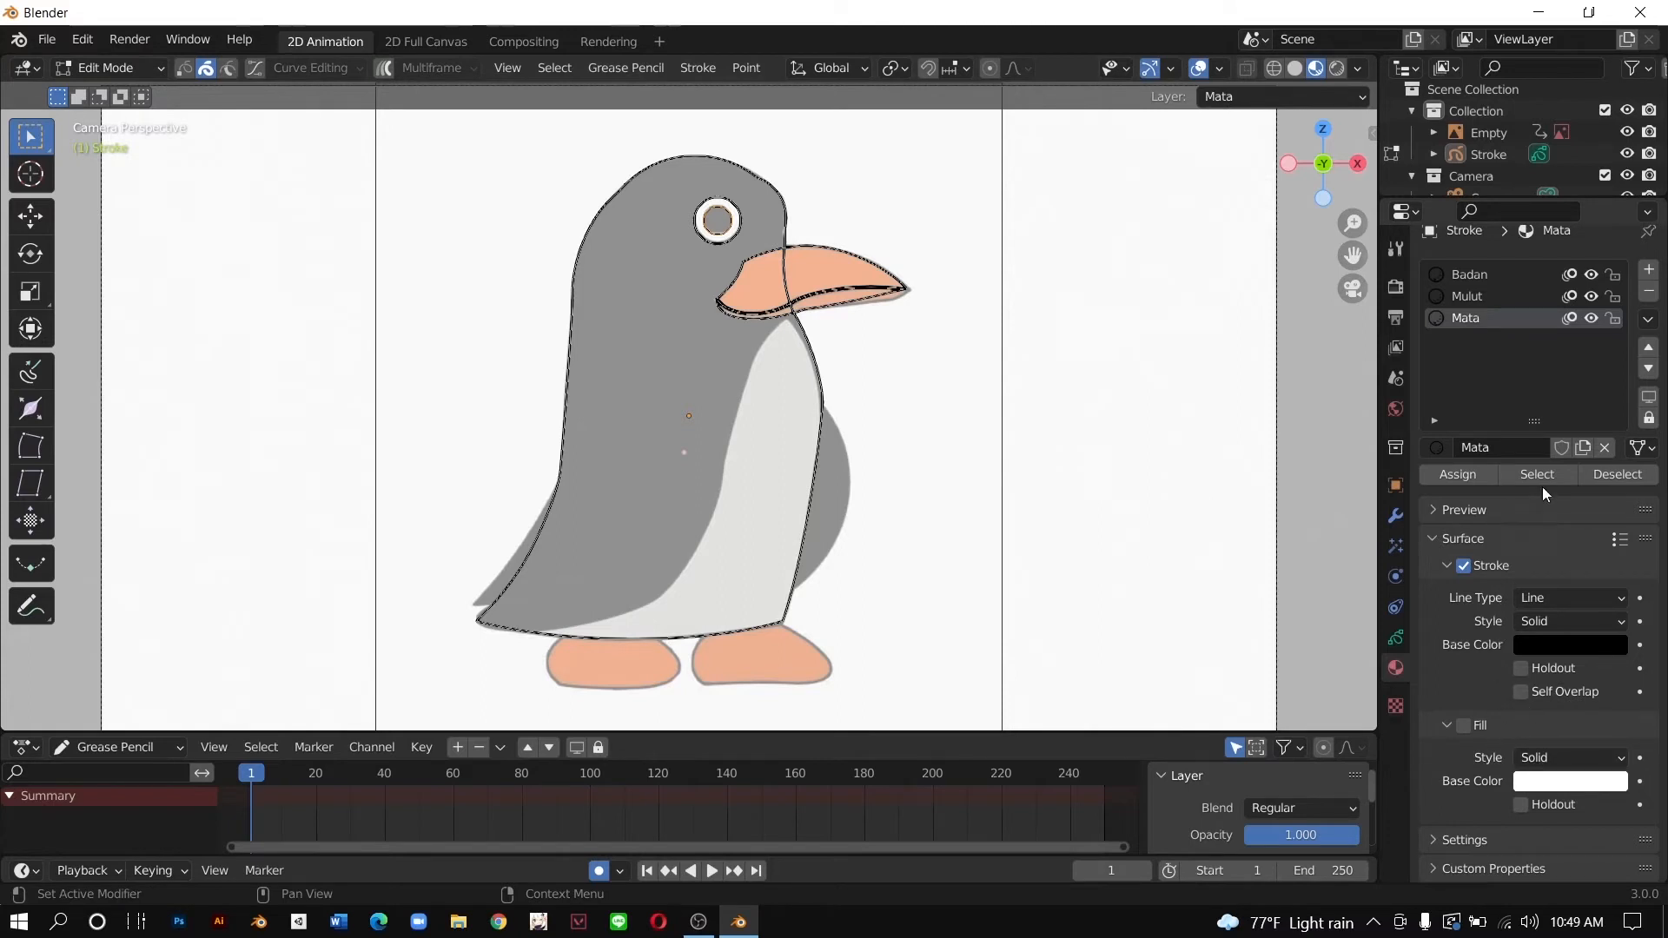
left_click(1466, 723)
left_click(1569, 781)
left_click_drag(1605, 638, 1583, 686)
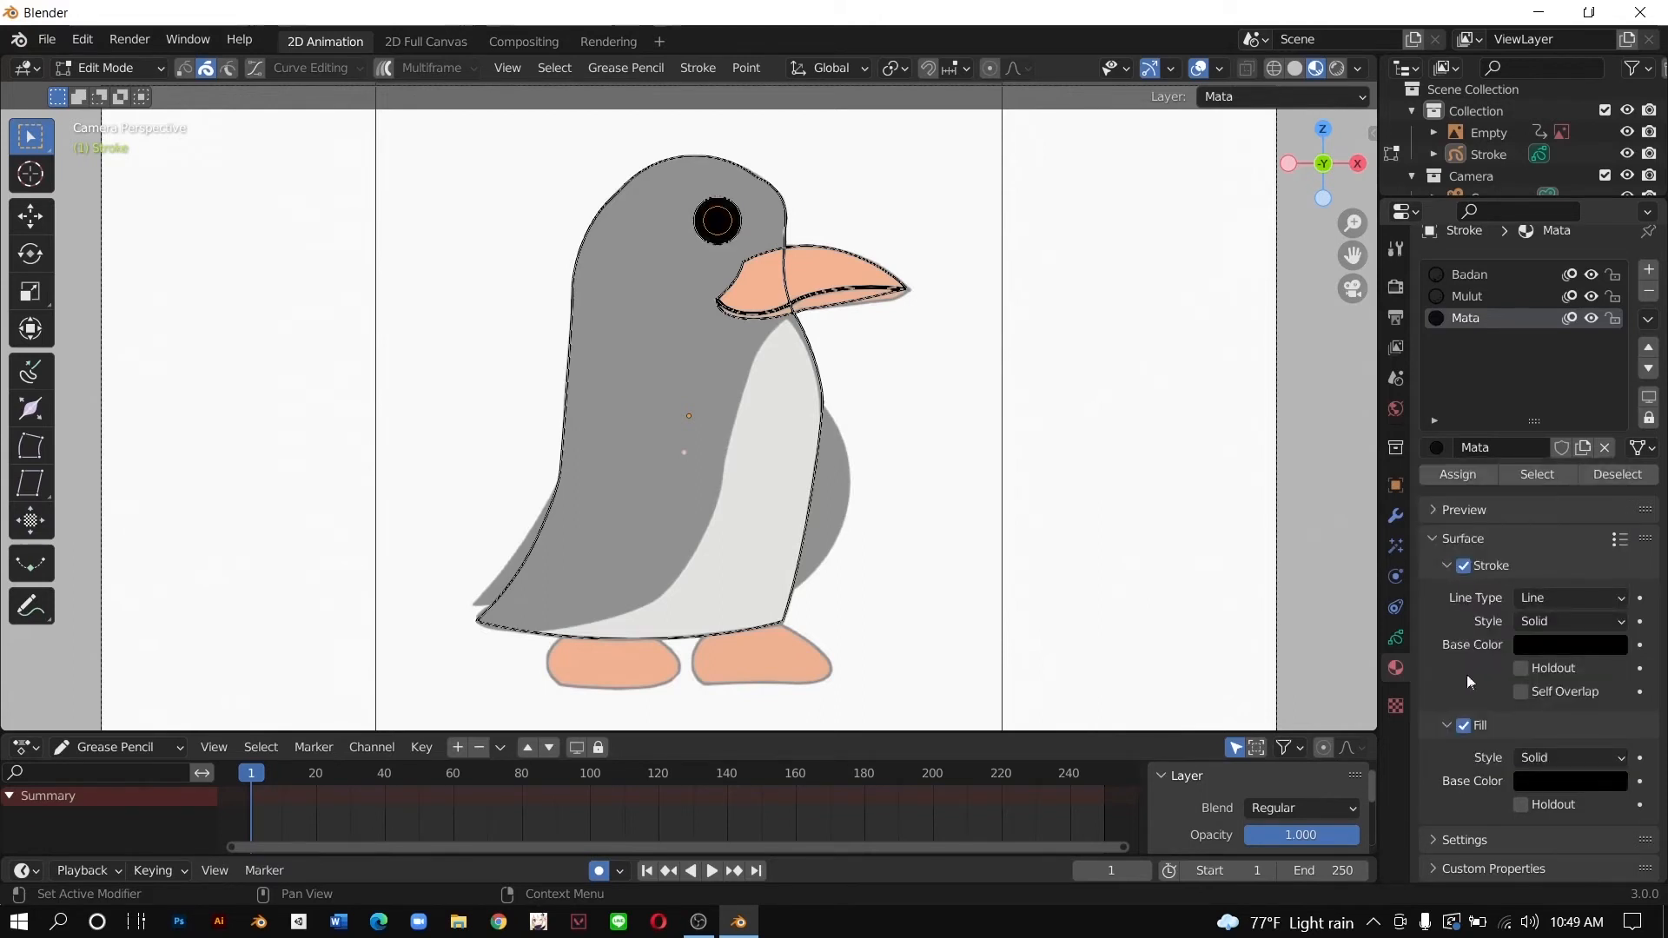
left_click(1468, 480)
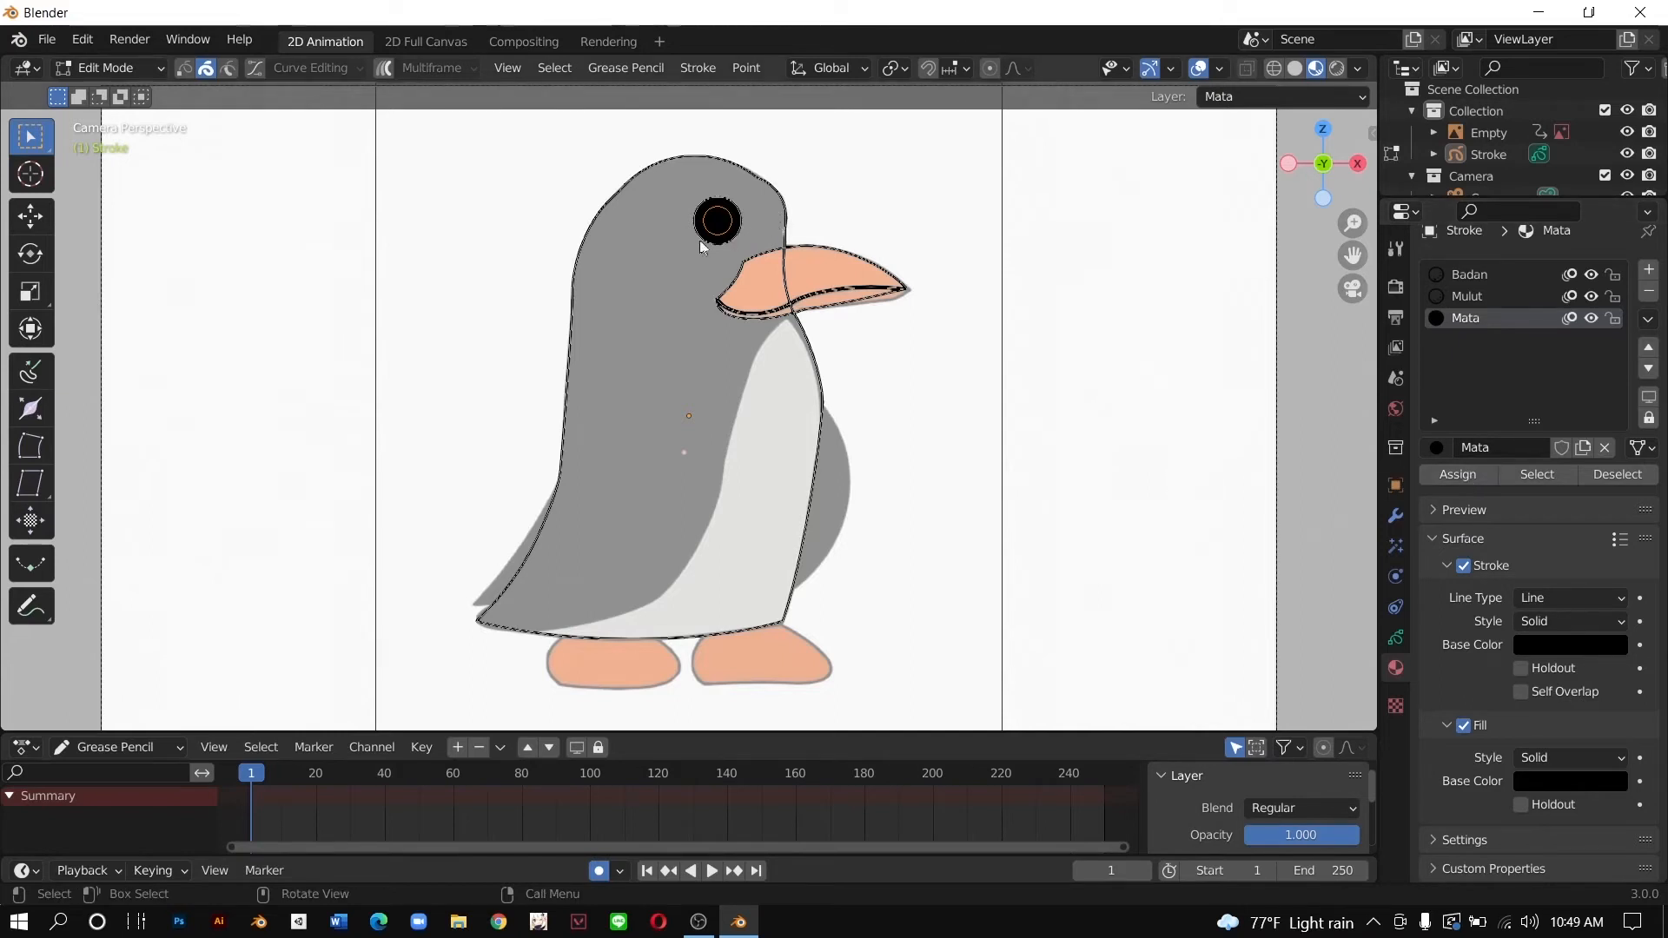
left_click(1563, 780)
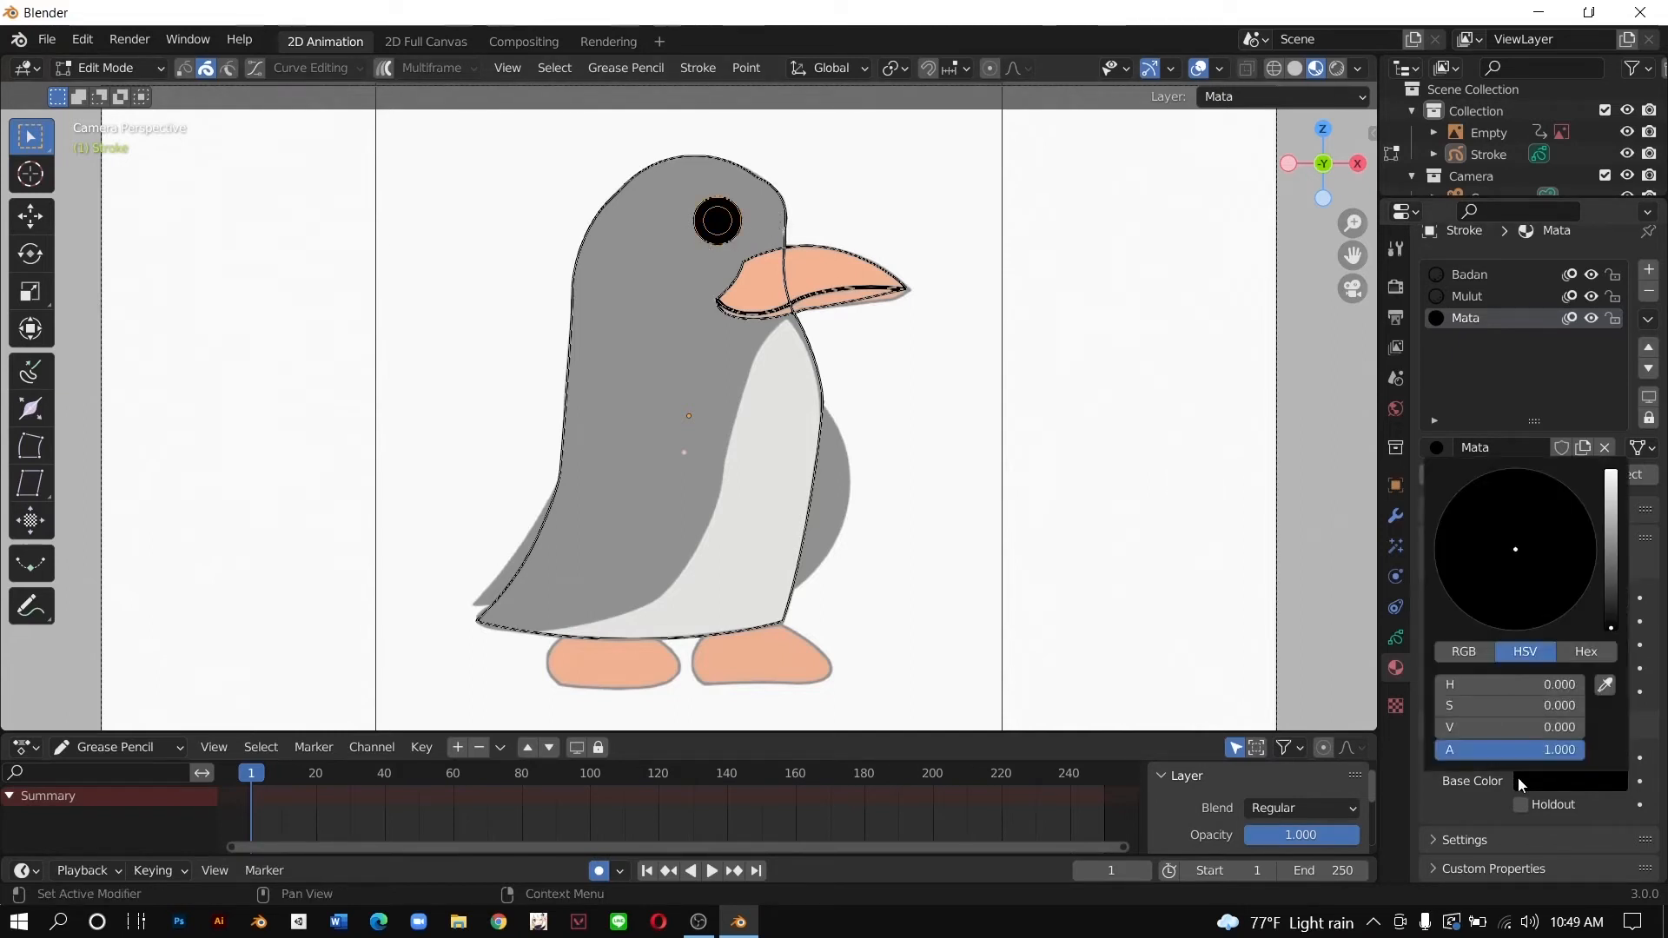
left_click_drag(1607, 598, 1610, 474)
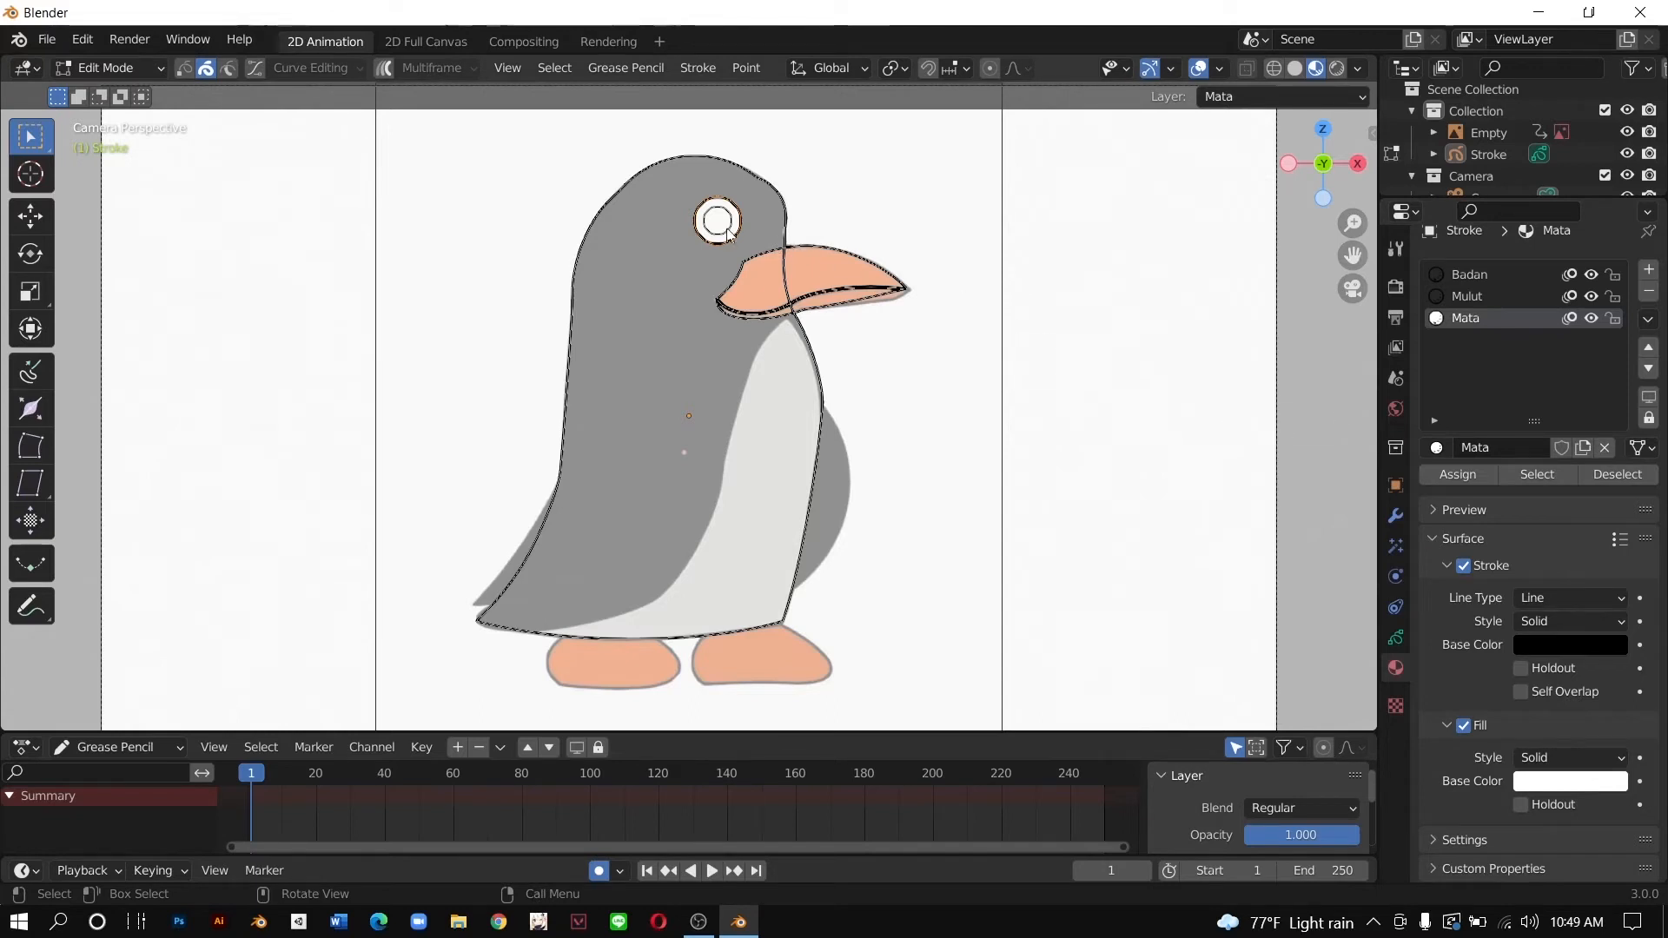
Step: Move the inner eye circle off the head to the empty area above the beak tip
key("b")
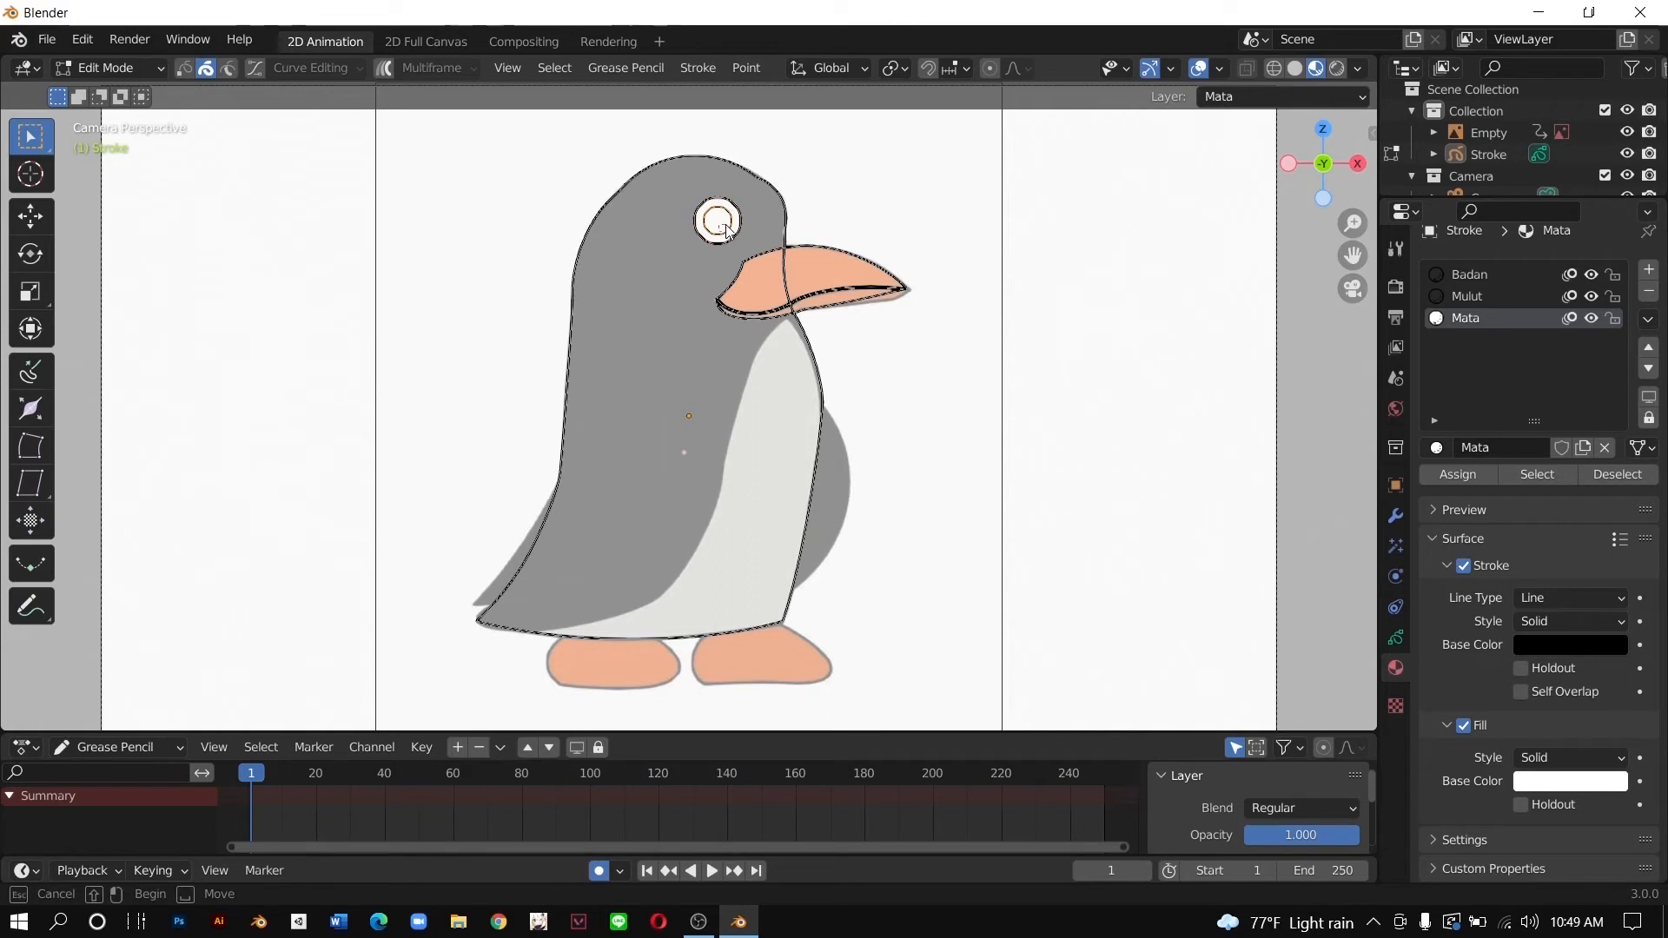
key("Escape")
key("g")
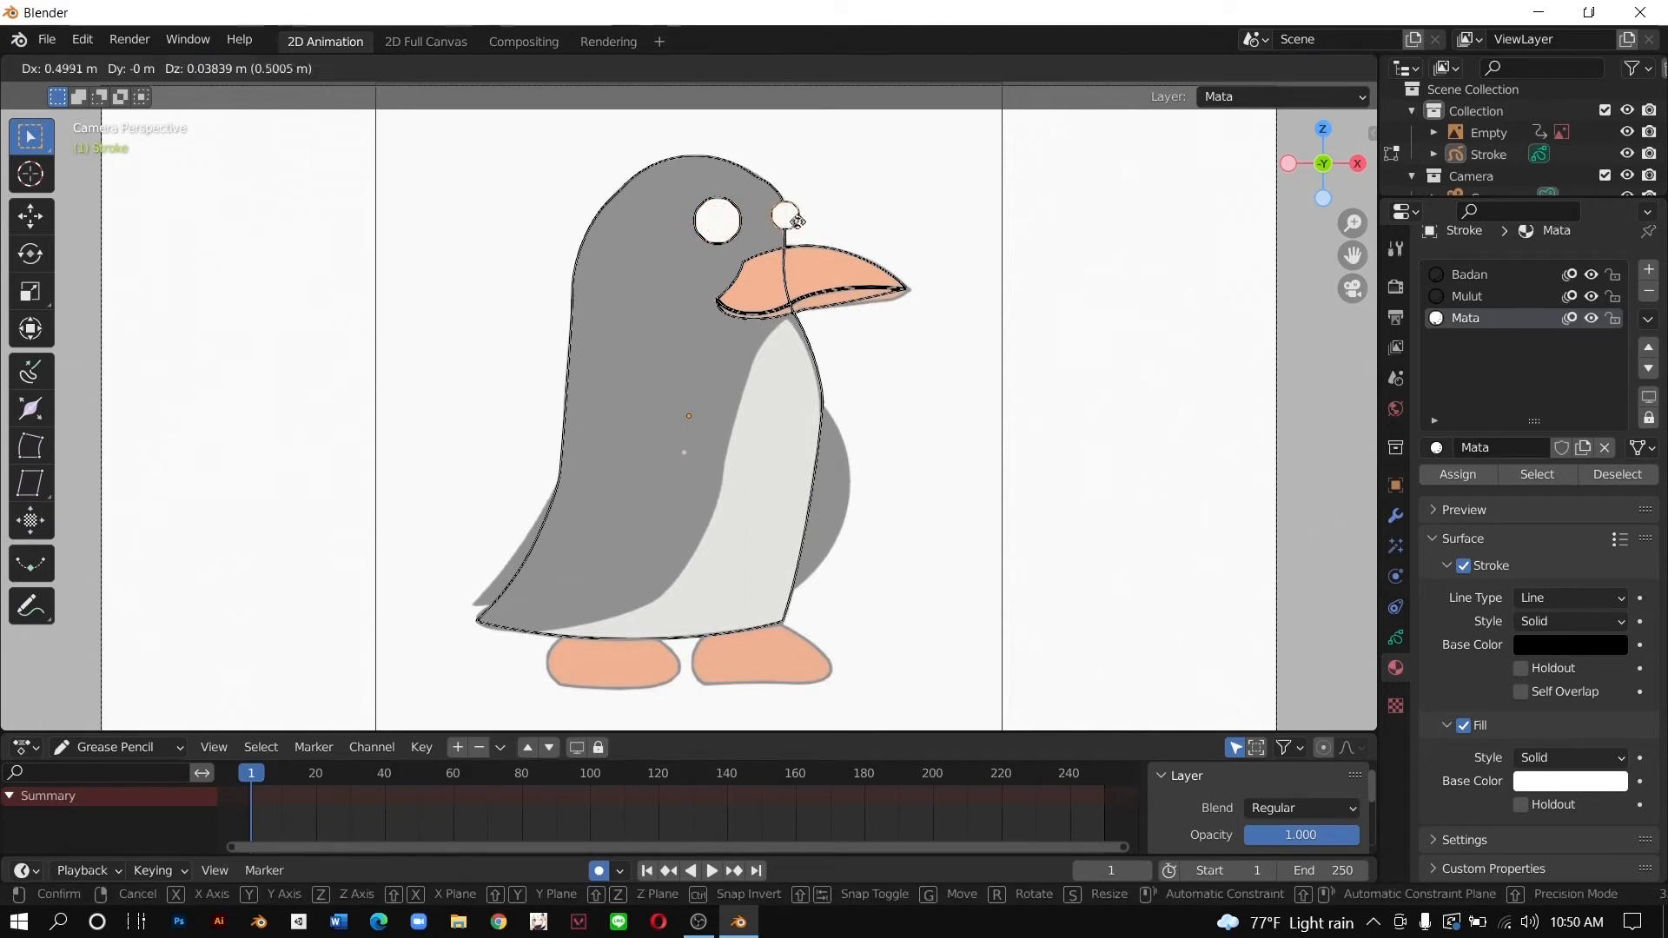
left_click(888, 228)
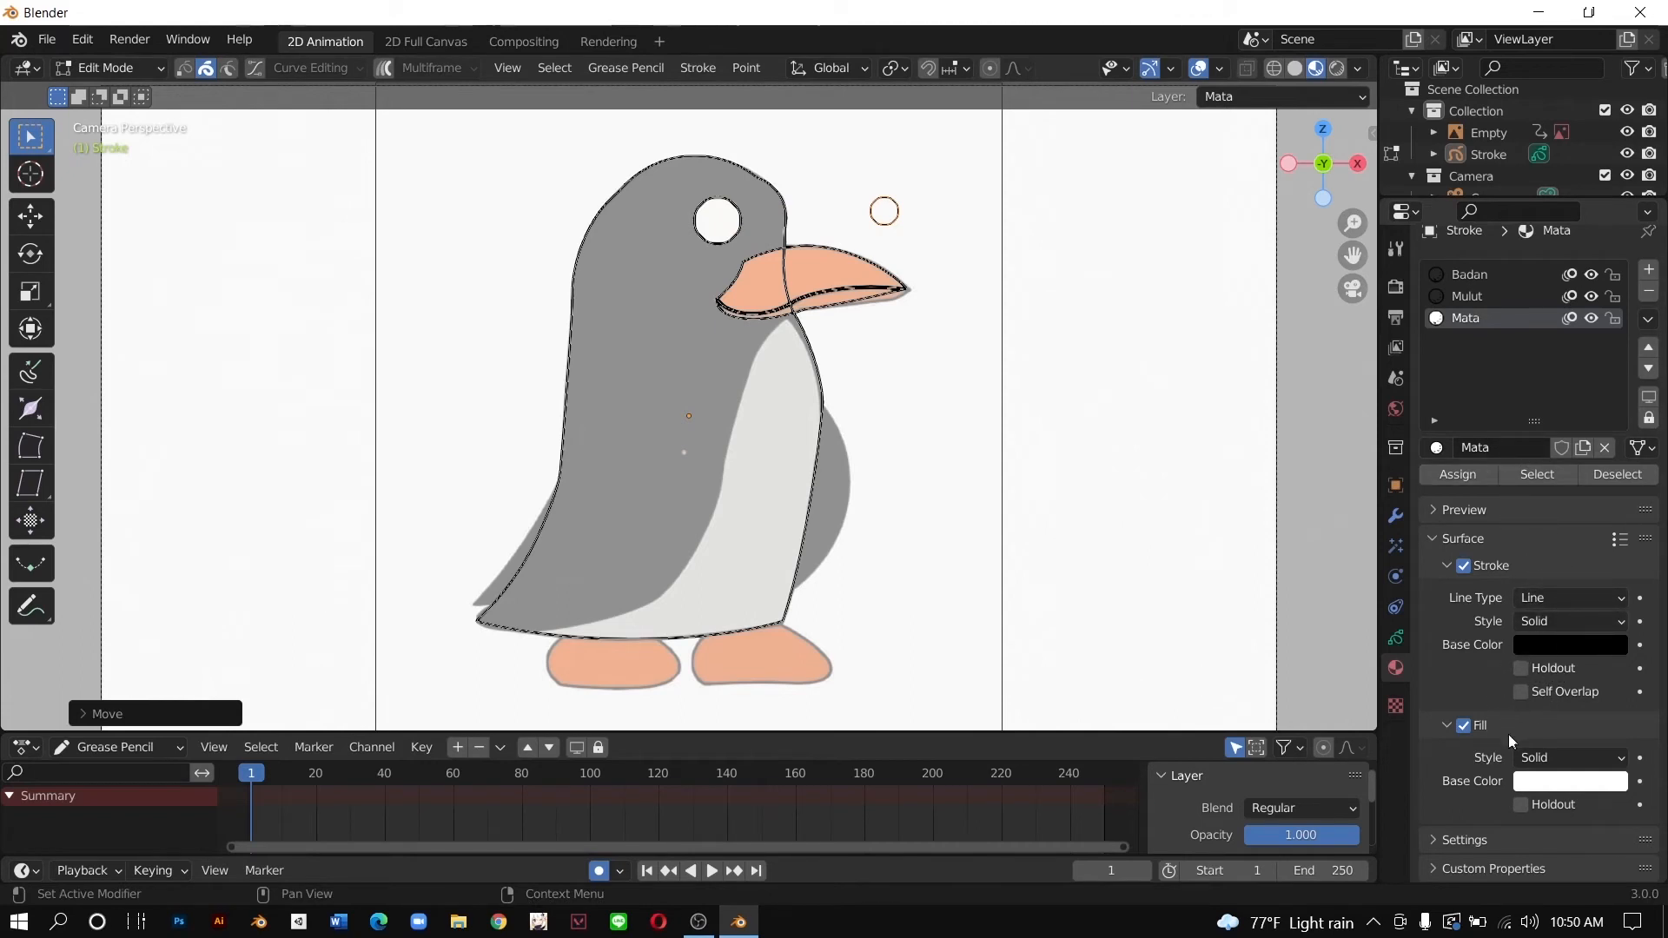
Step: Turn off the Mata material's fill and delete the points of the small circle beside the head
left_click(1465, 725)
left_click(1465, 725)
left_click(1465, 725)
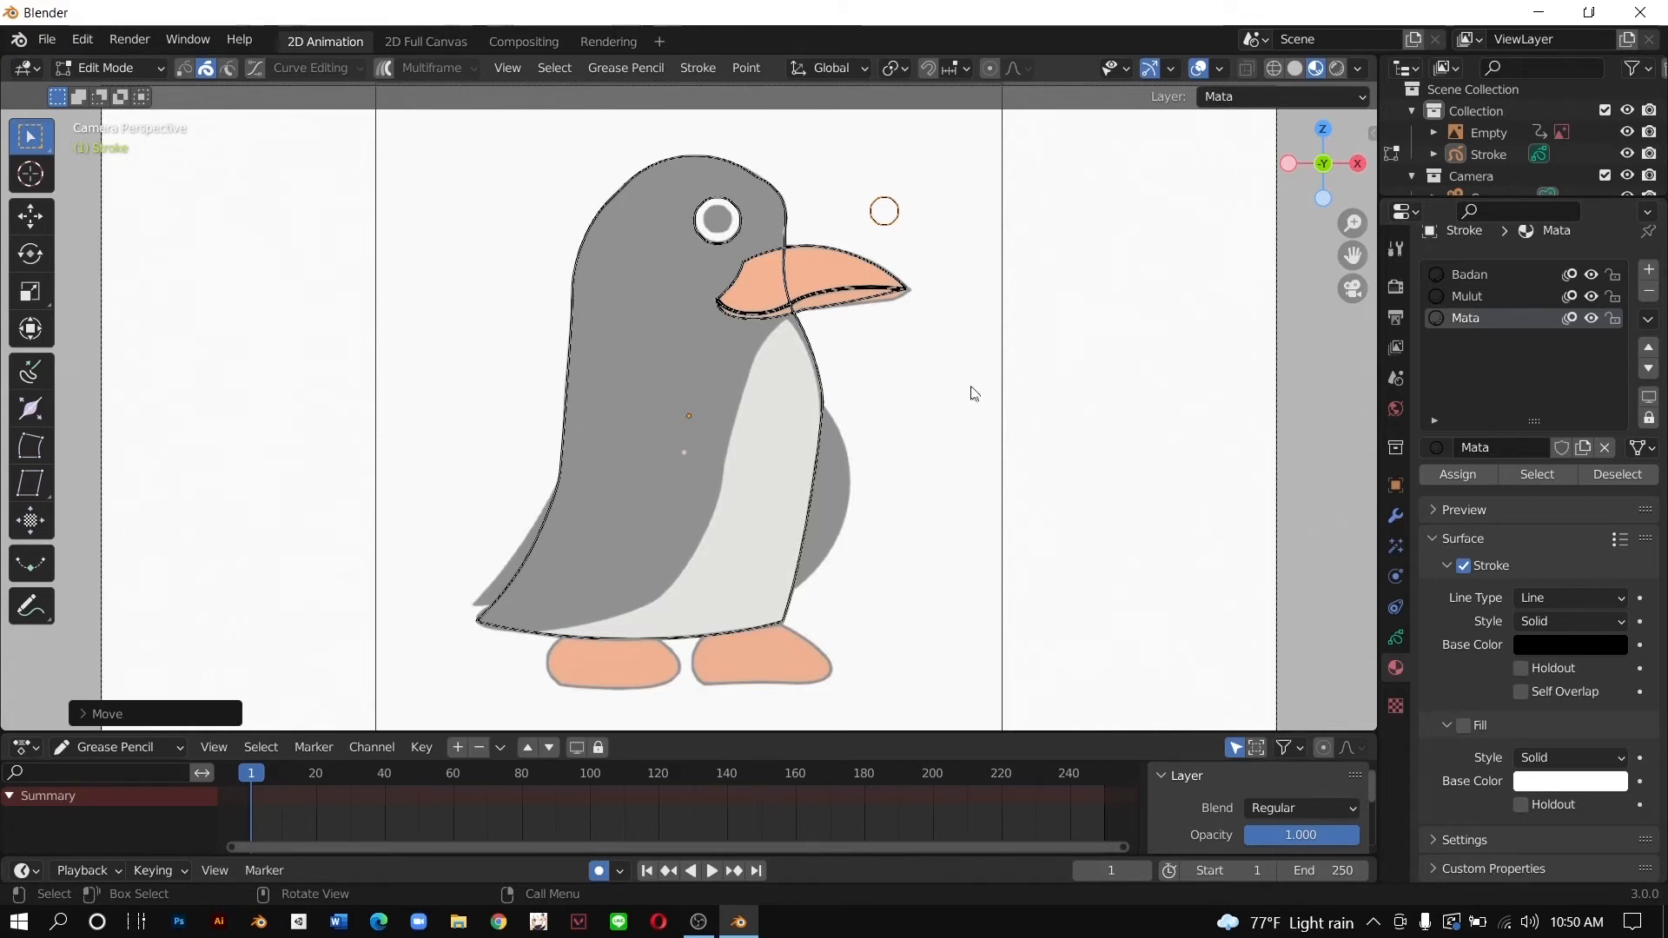
key("x")
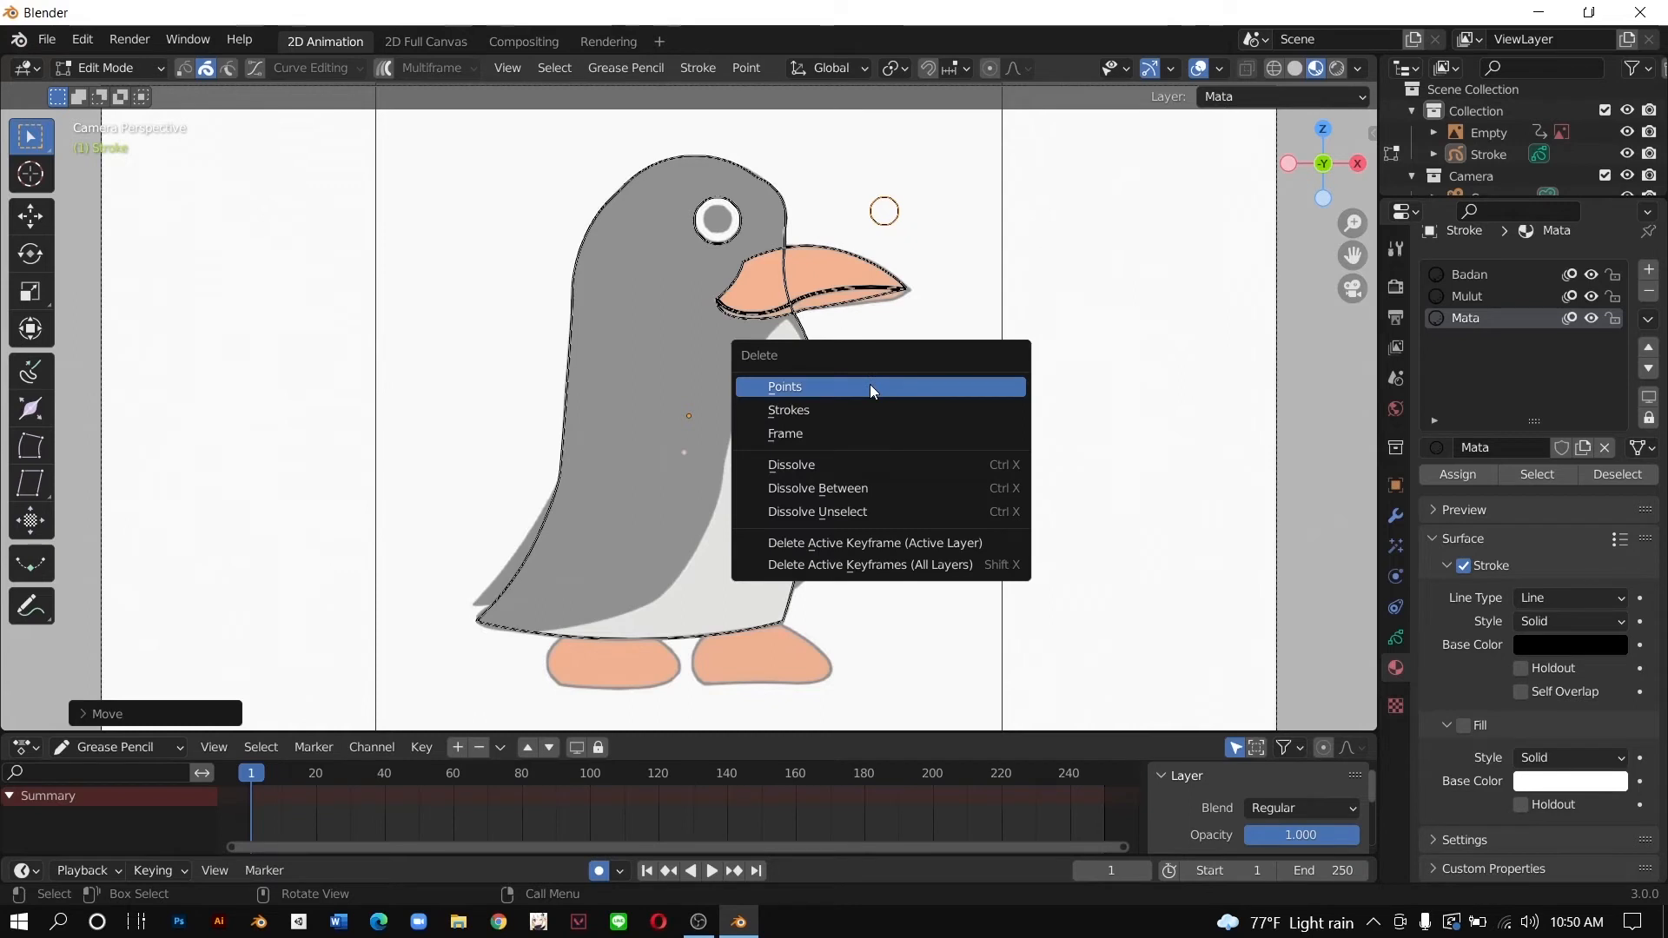
left_click(873, 386)
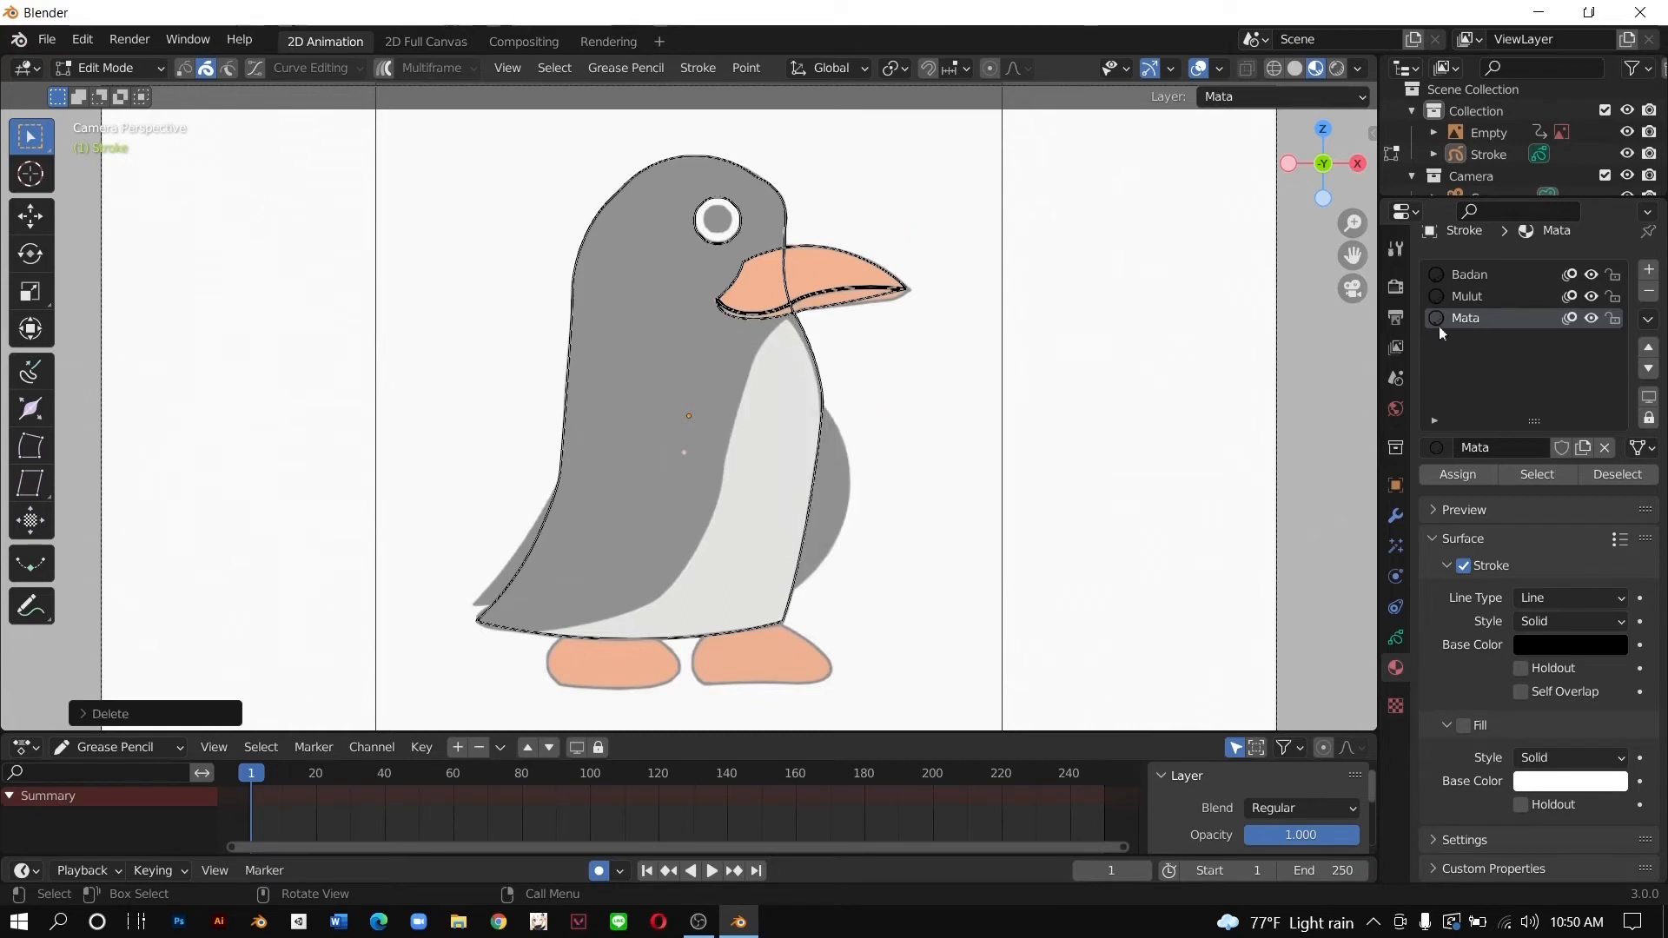
Step: Add a new grease pencil material named Mata1
left_click(1648, 269)
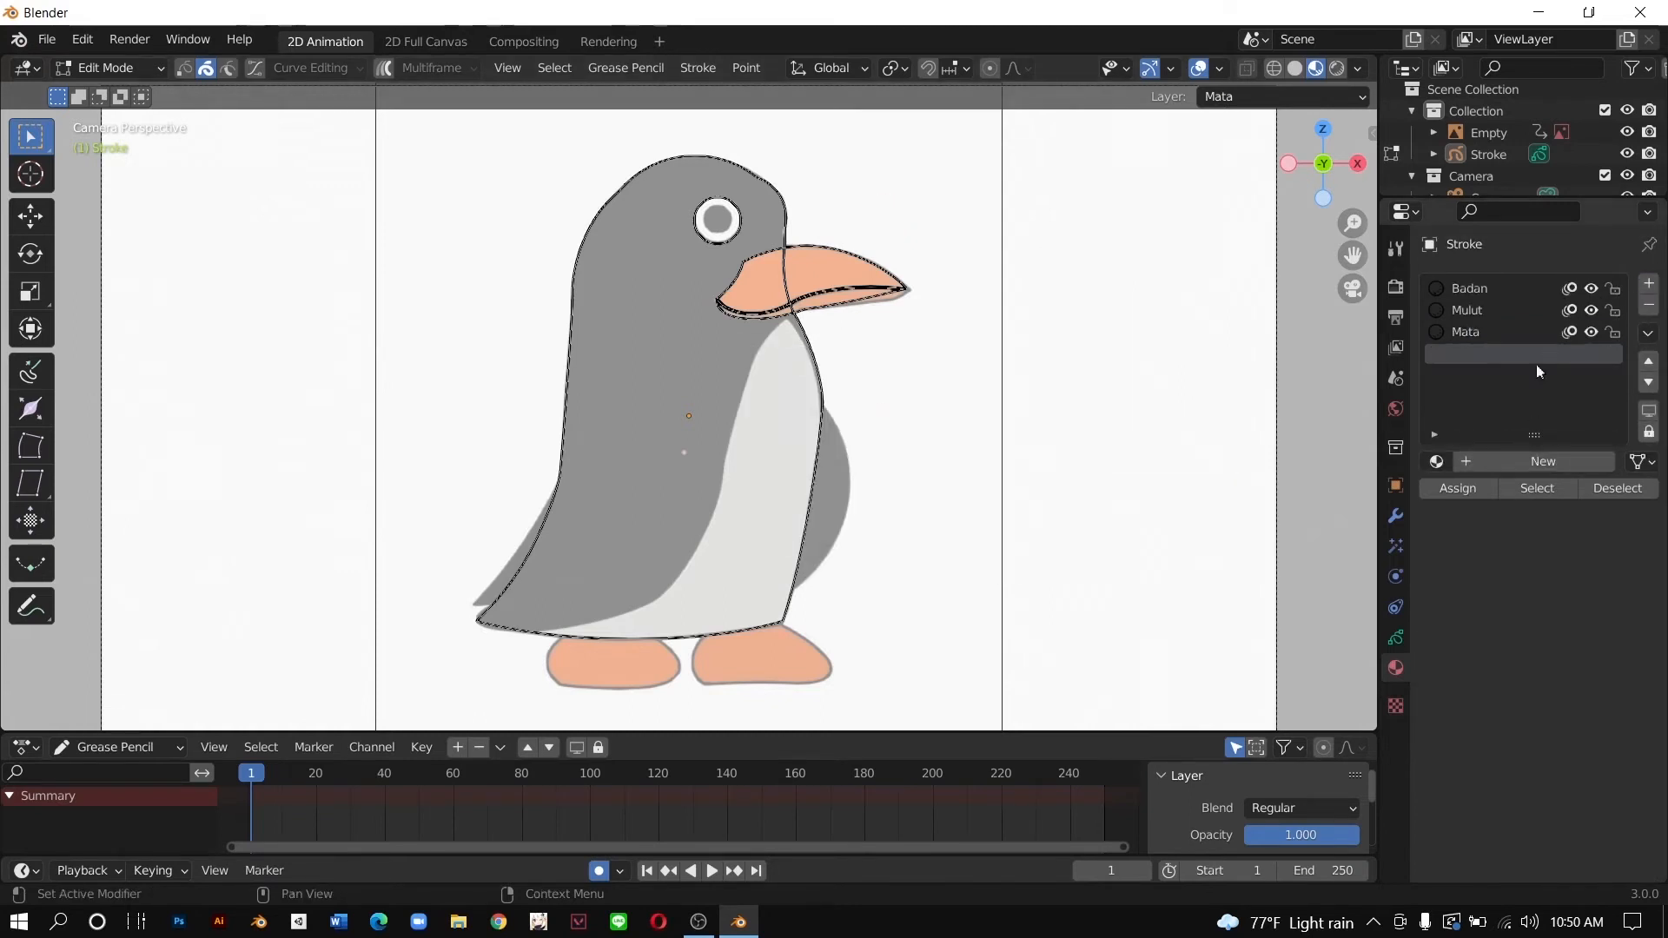
left_click(1492, 461)
left_click(1506, 462)
type("Mata1")
key("Return")
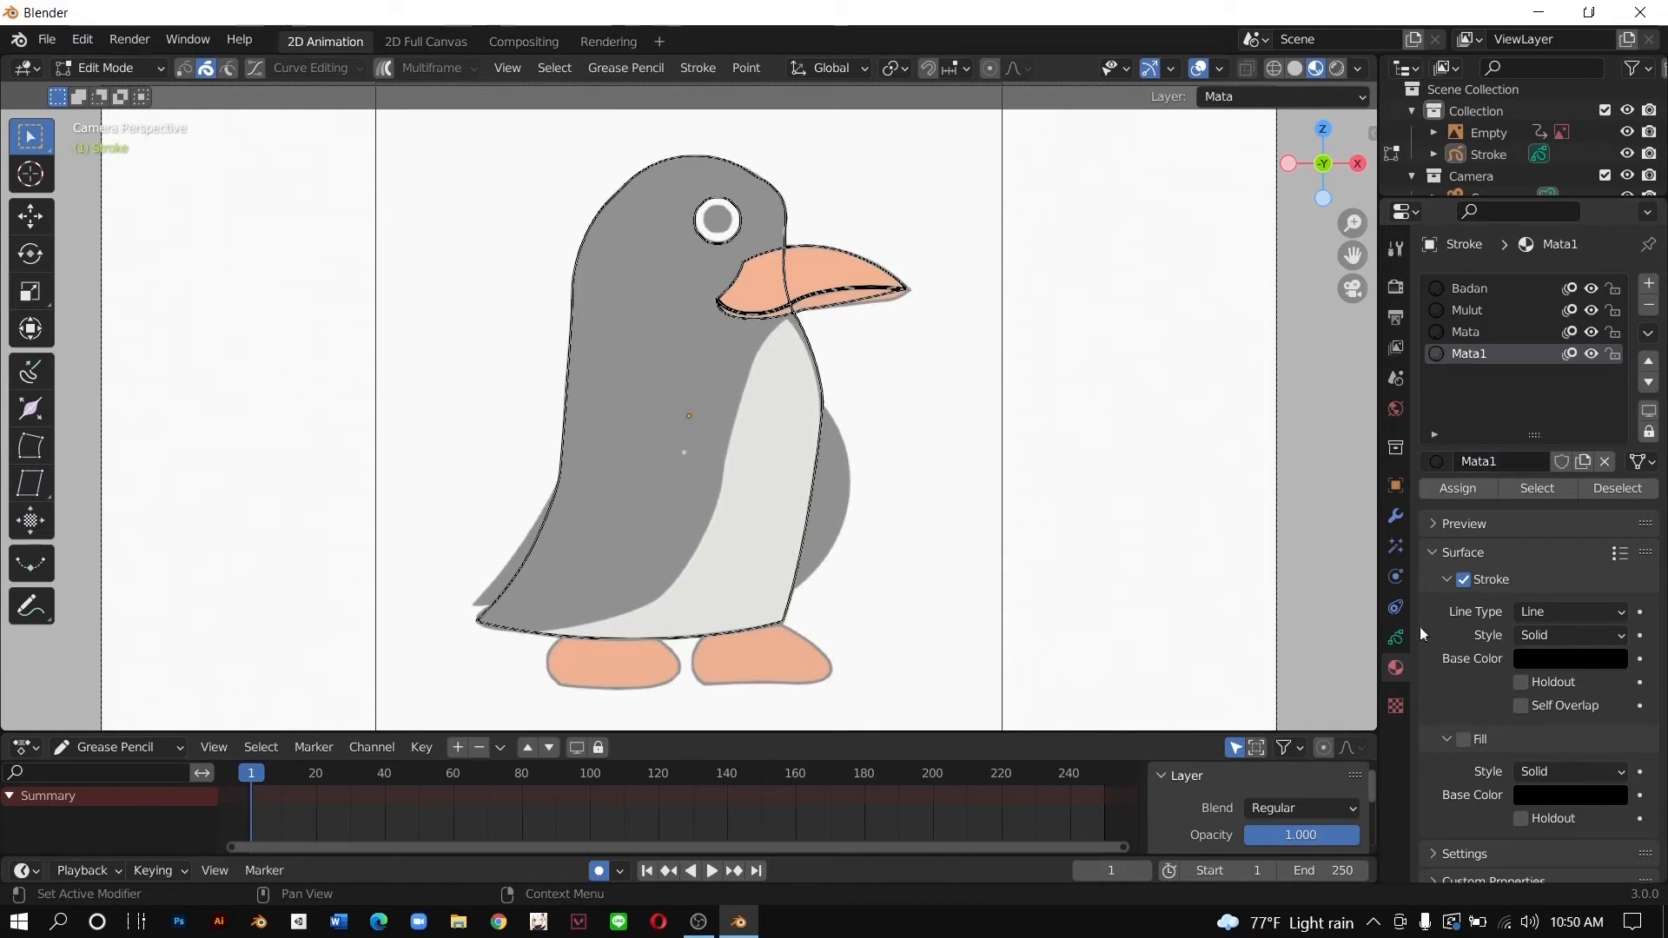
Step: Add a new grease pencil layer above the Mata layer and enter Mata as its name
left_click(1395, 637)
left_click(1640, 351)
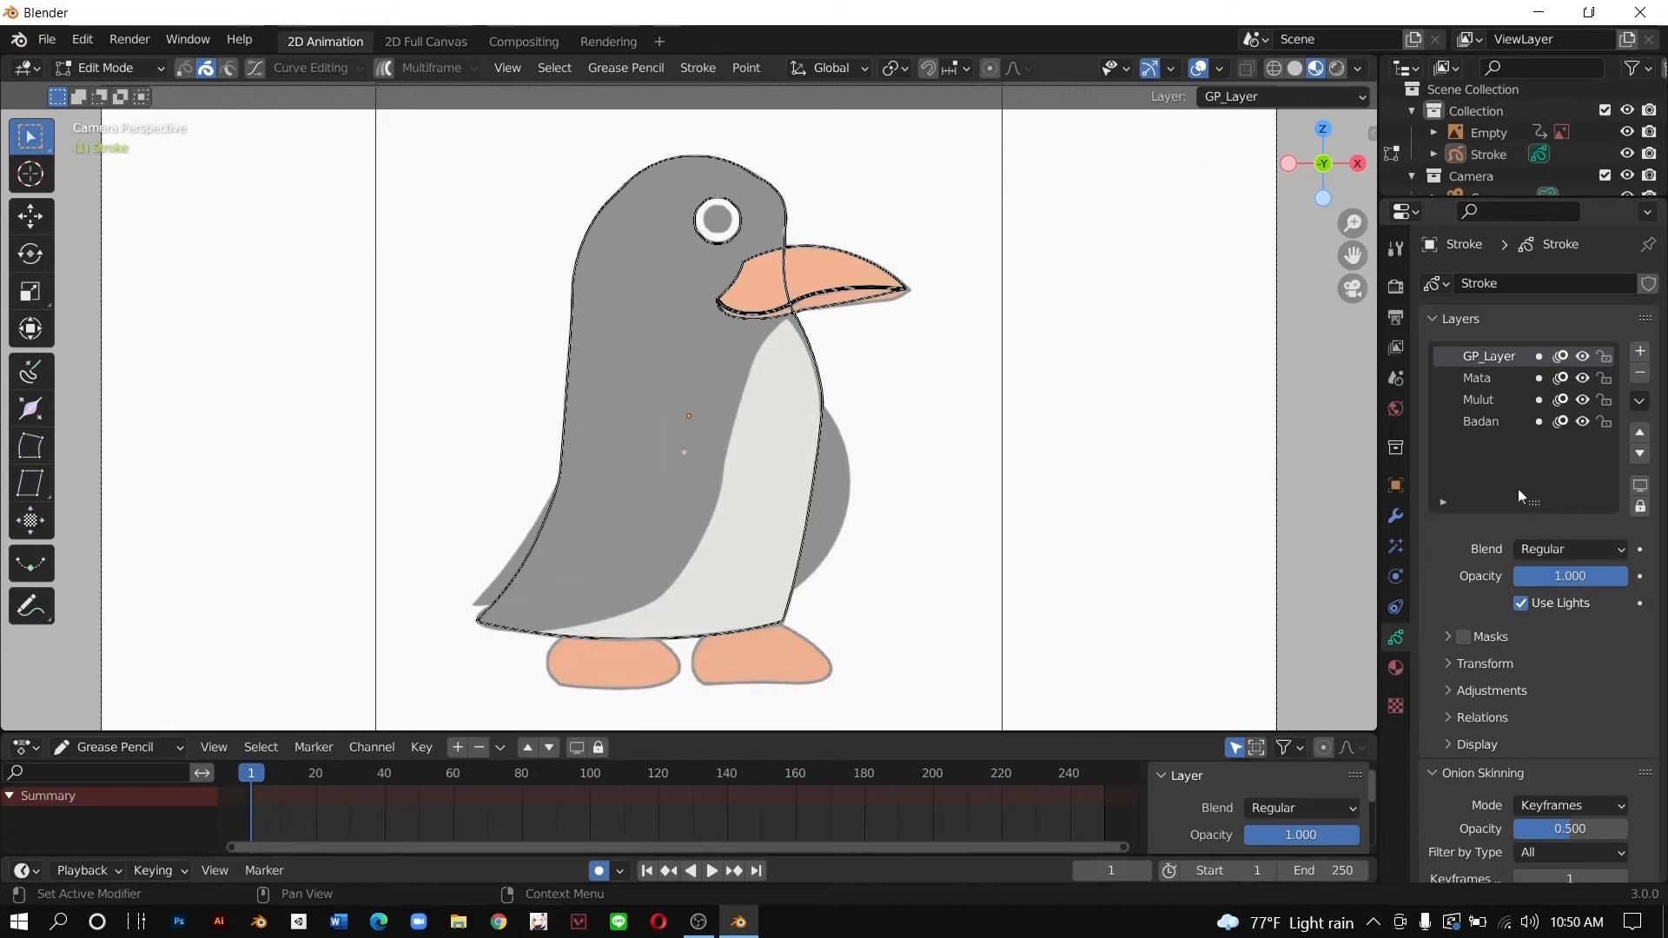
double_click(1478, 360)
type("Mata")
key("Return")
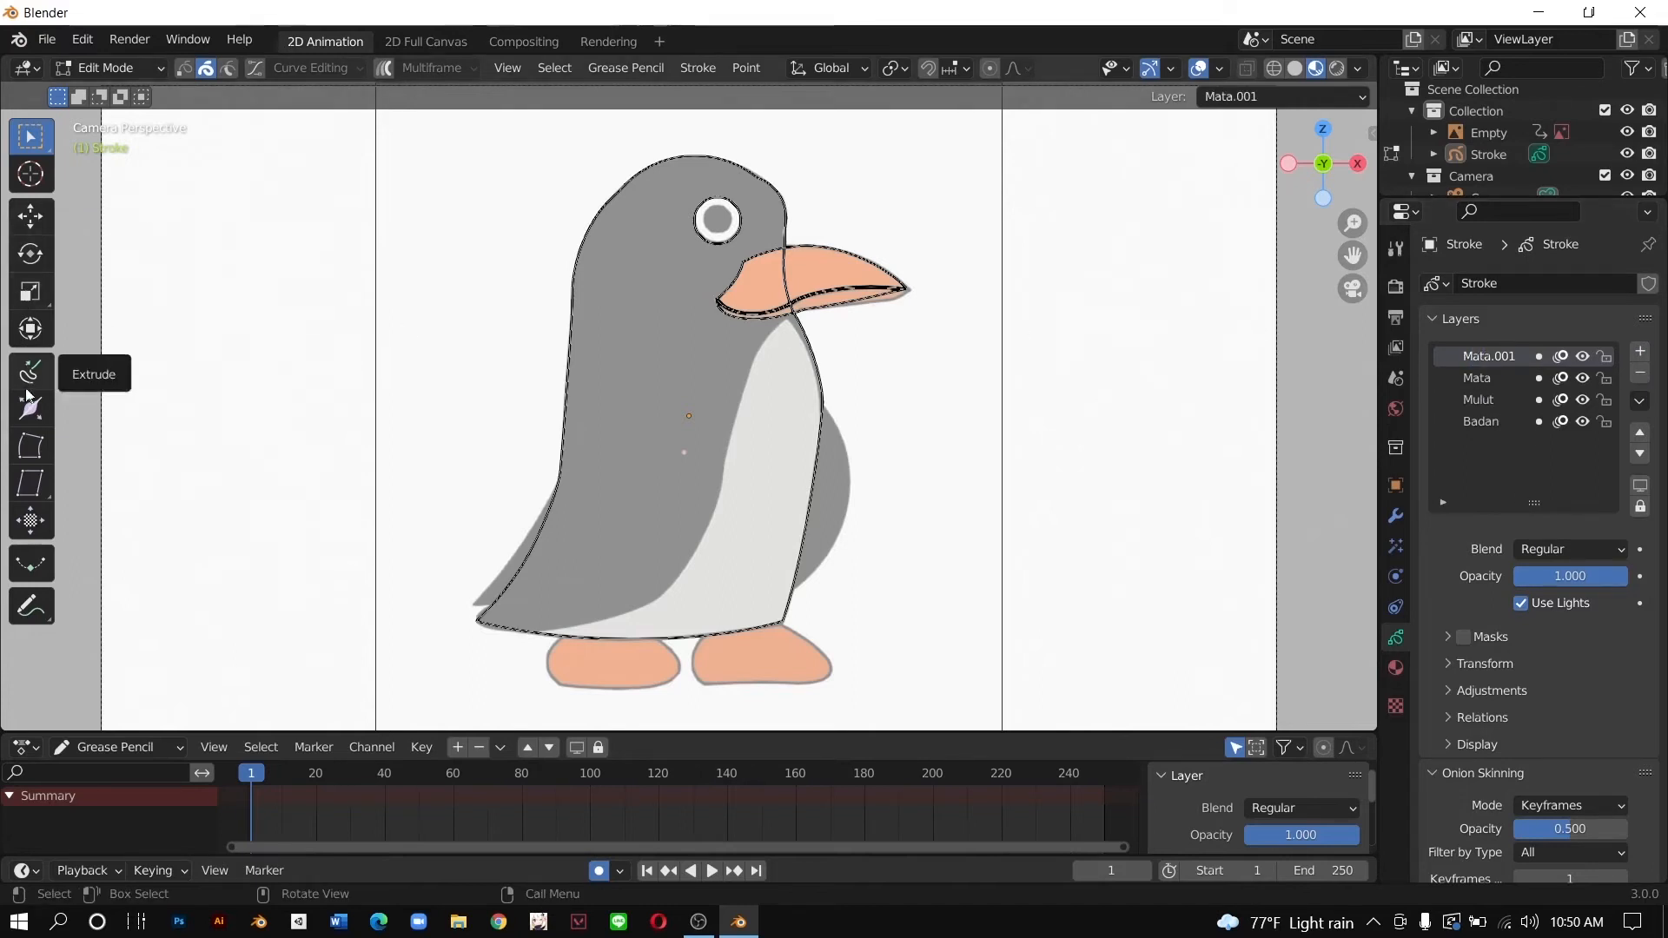
Step: Duplicate the eye circle in place and scale the copy to about 0.62 so it outlines the pupil
left_click(700, 227)
key("g")
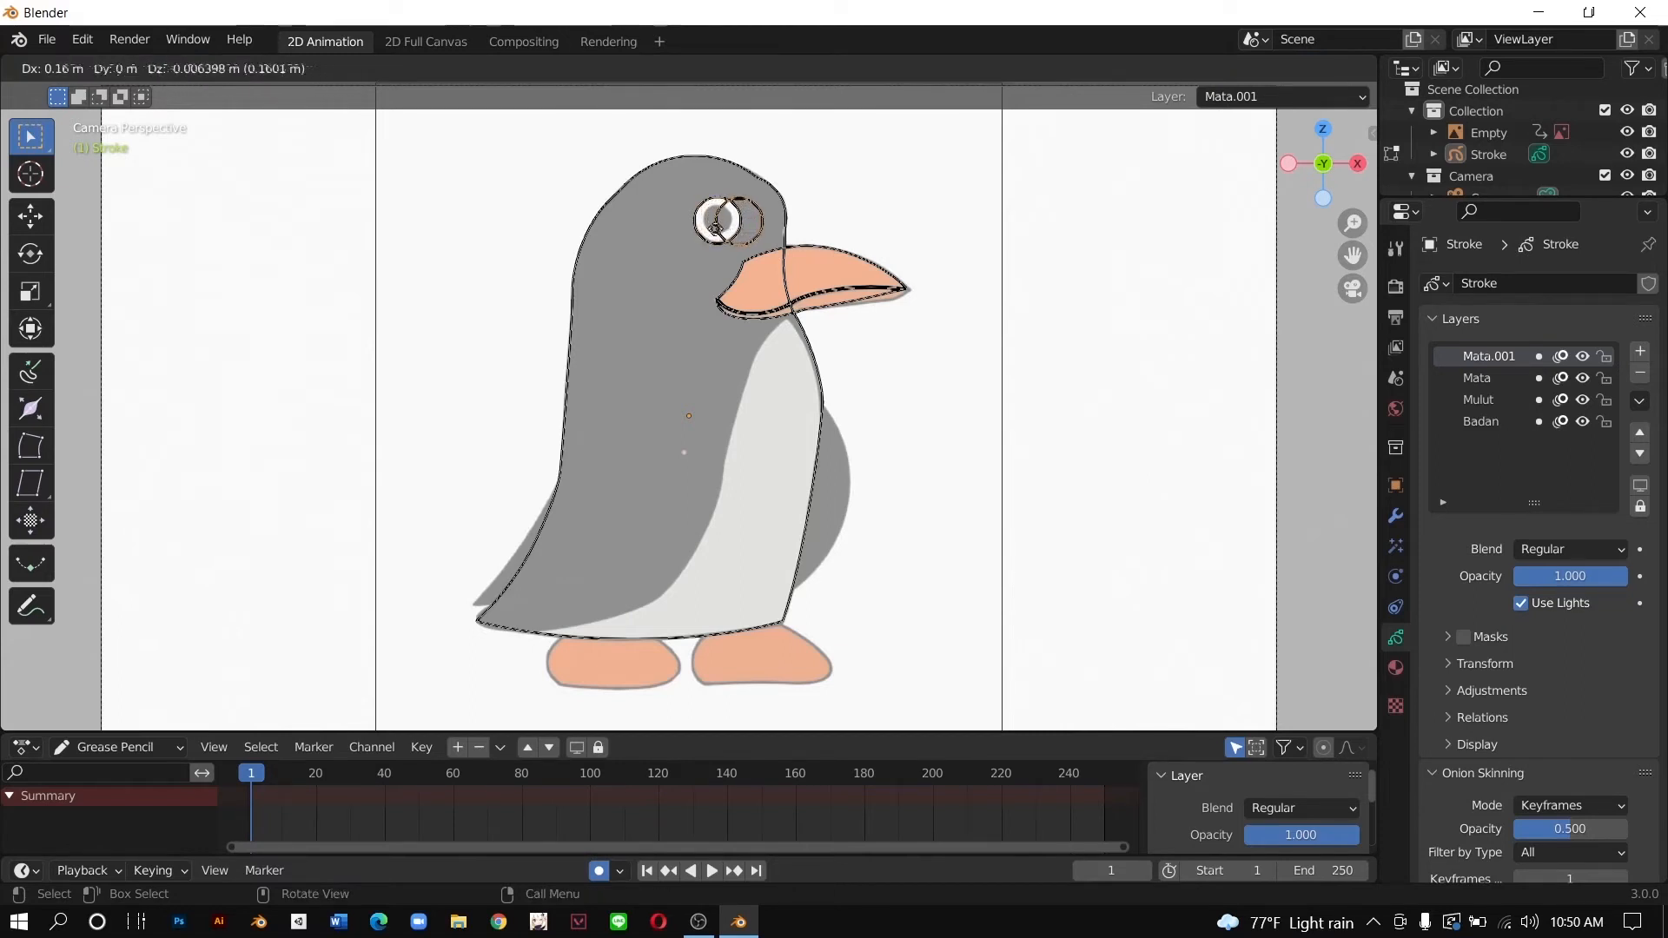
key("s")
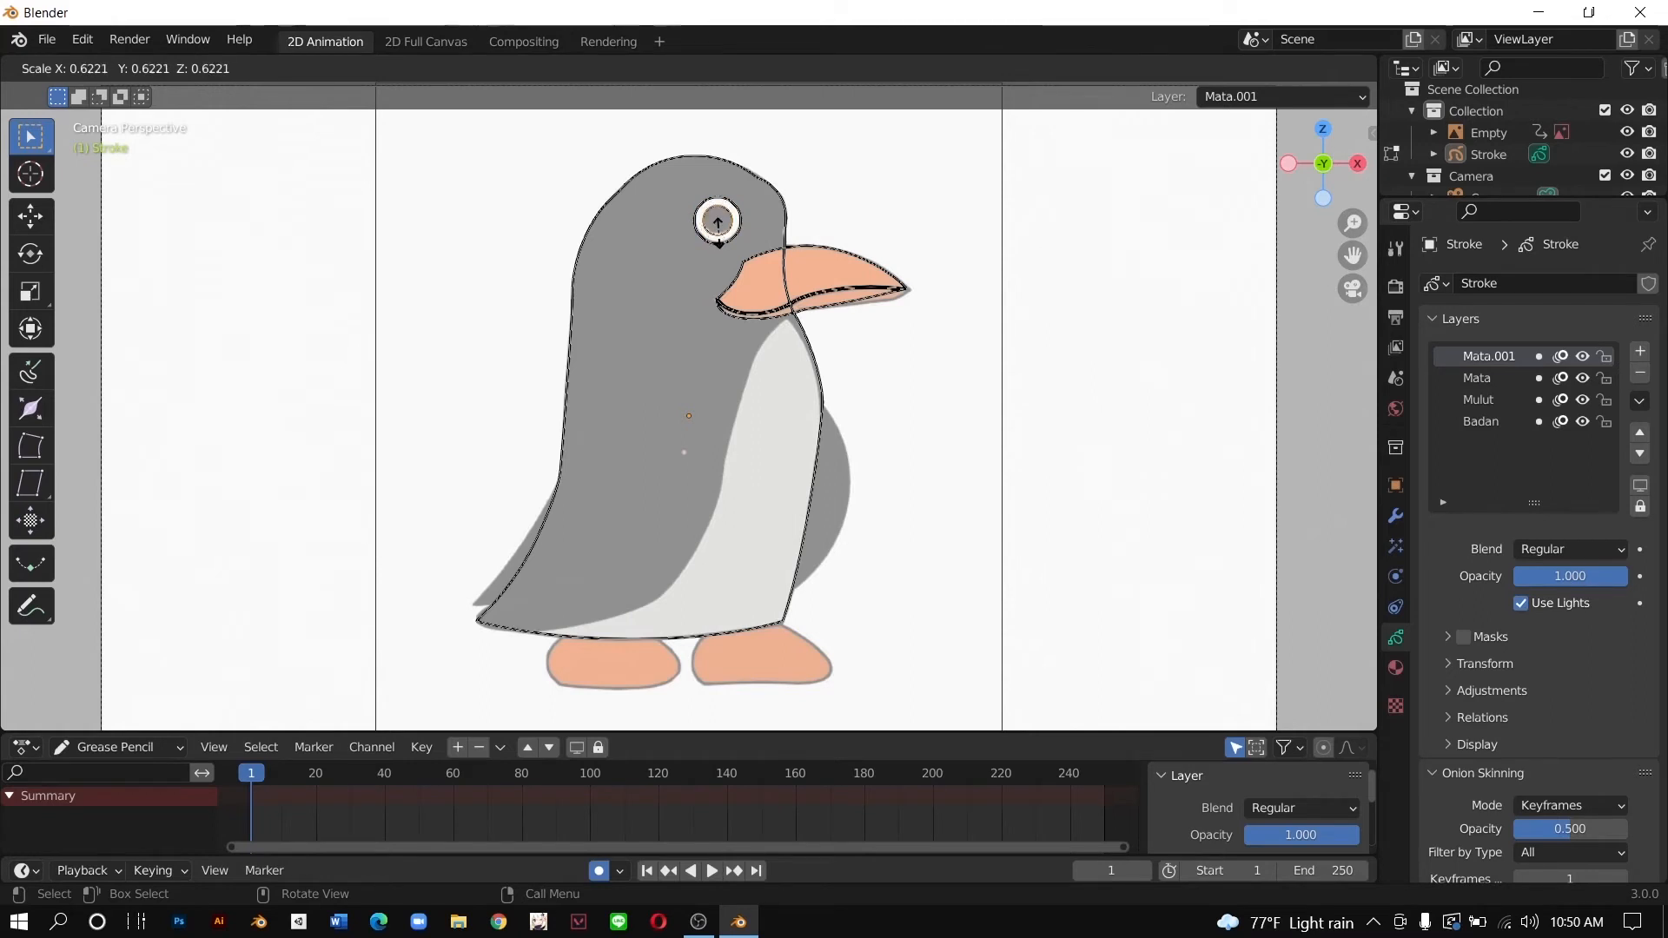
left_click(718, 223)
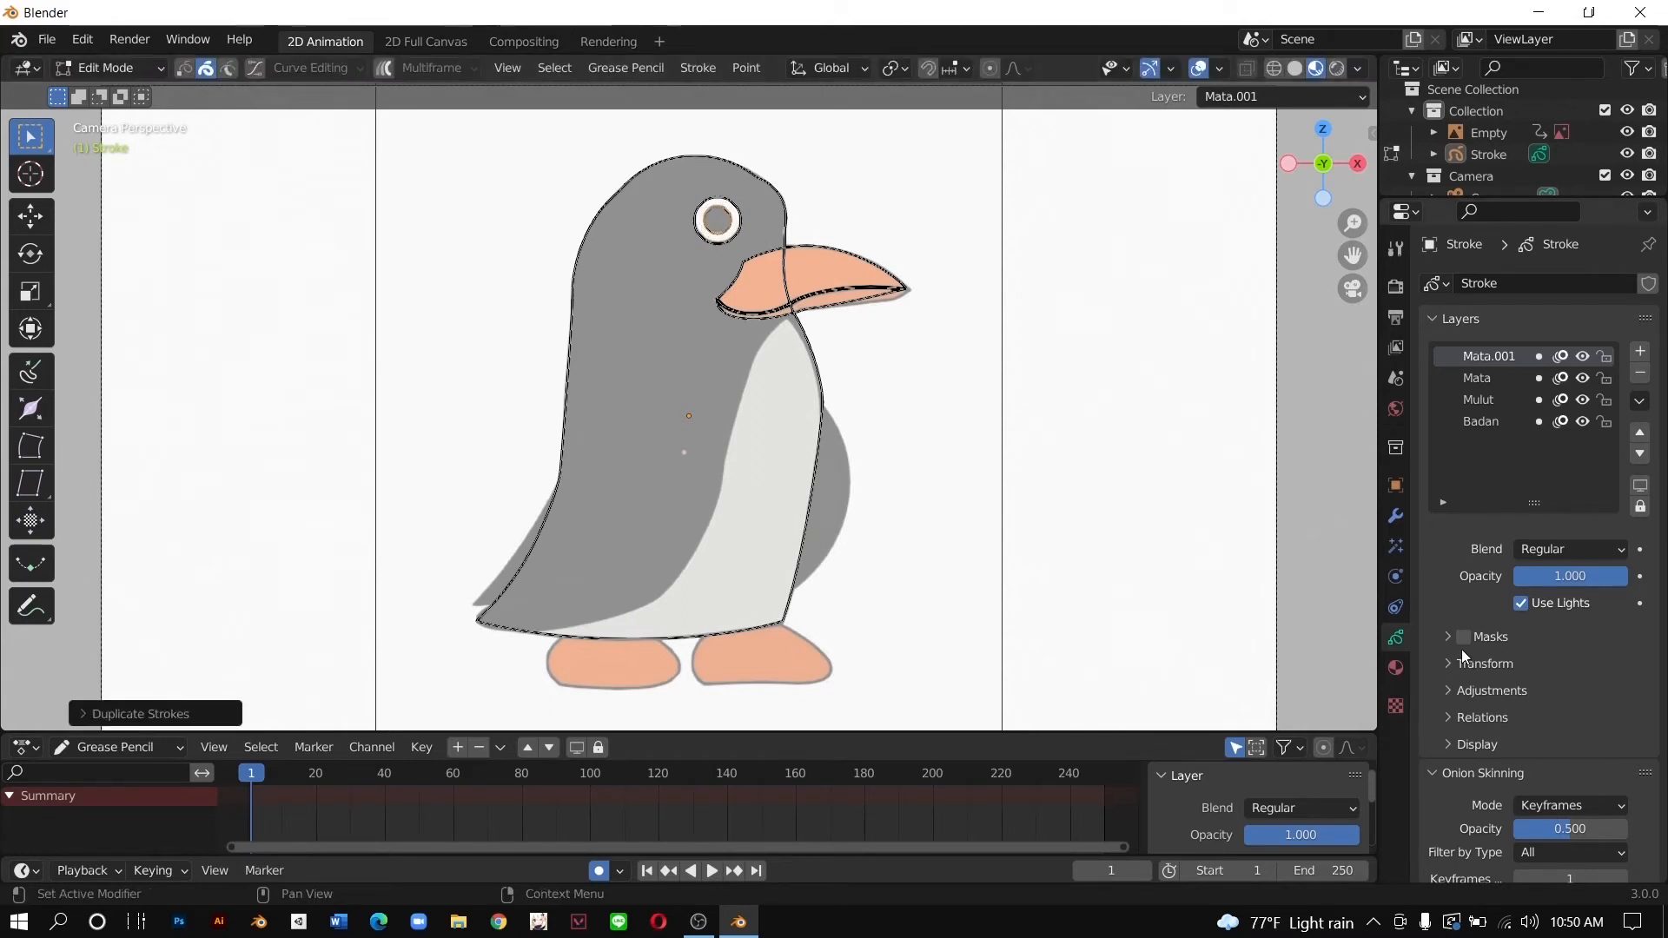
Step: Turn on the Mata1 material's fill in black and assign Mata1 to the inner pupil circle
left_click(1396, 666)
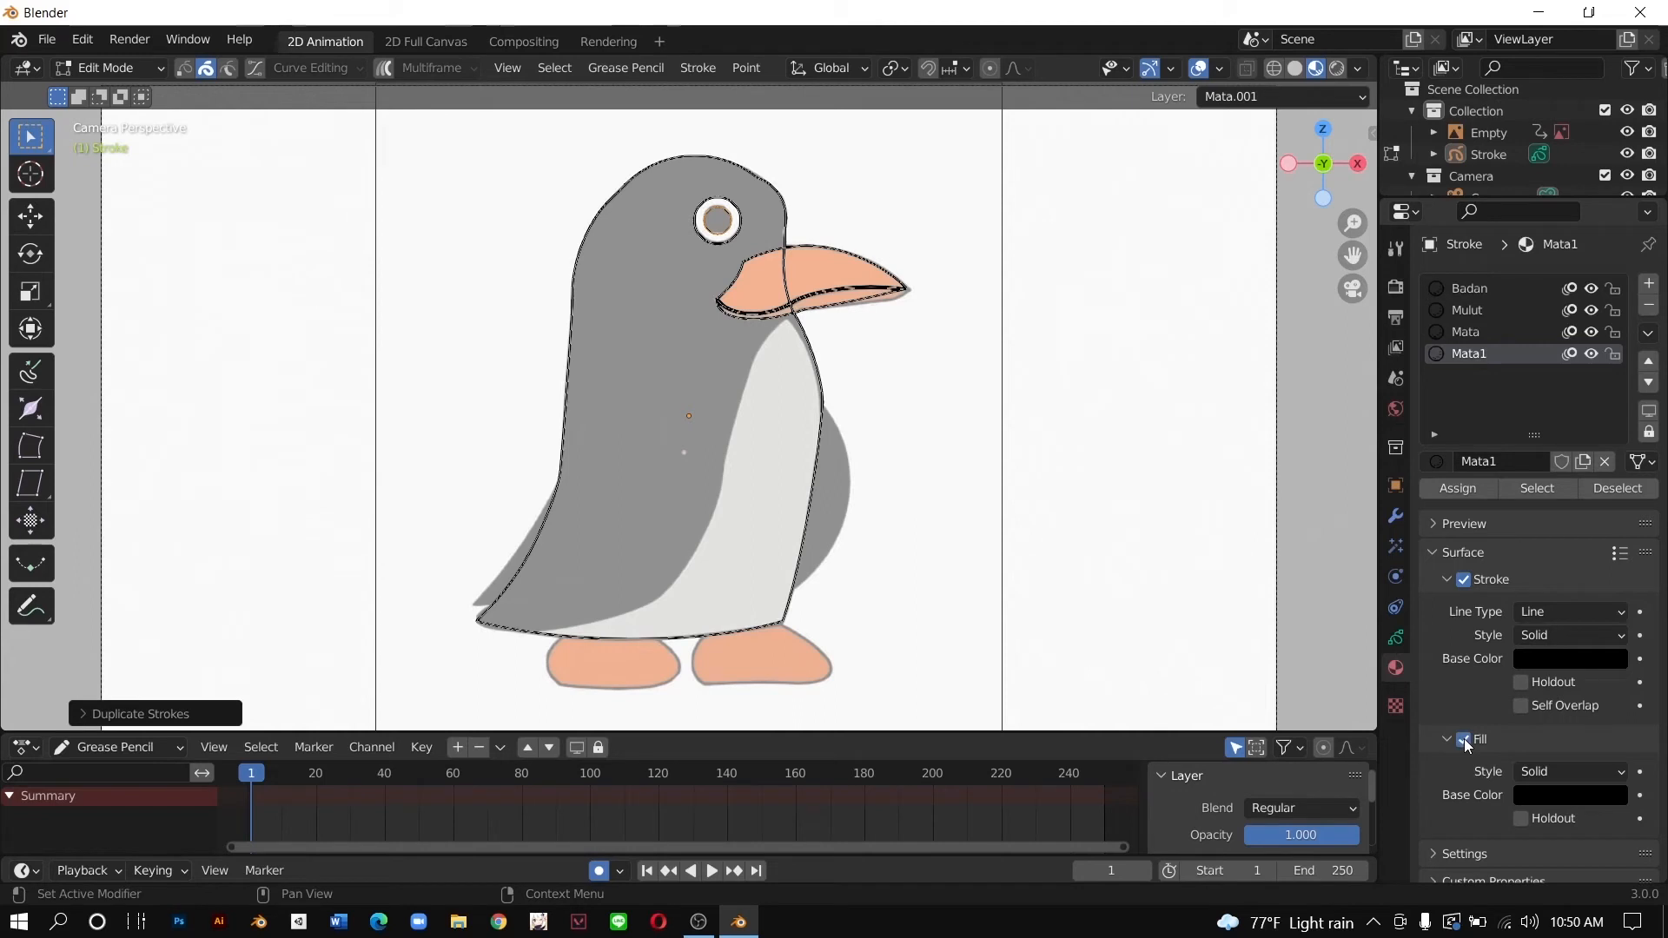
left_click(1571, 795)
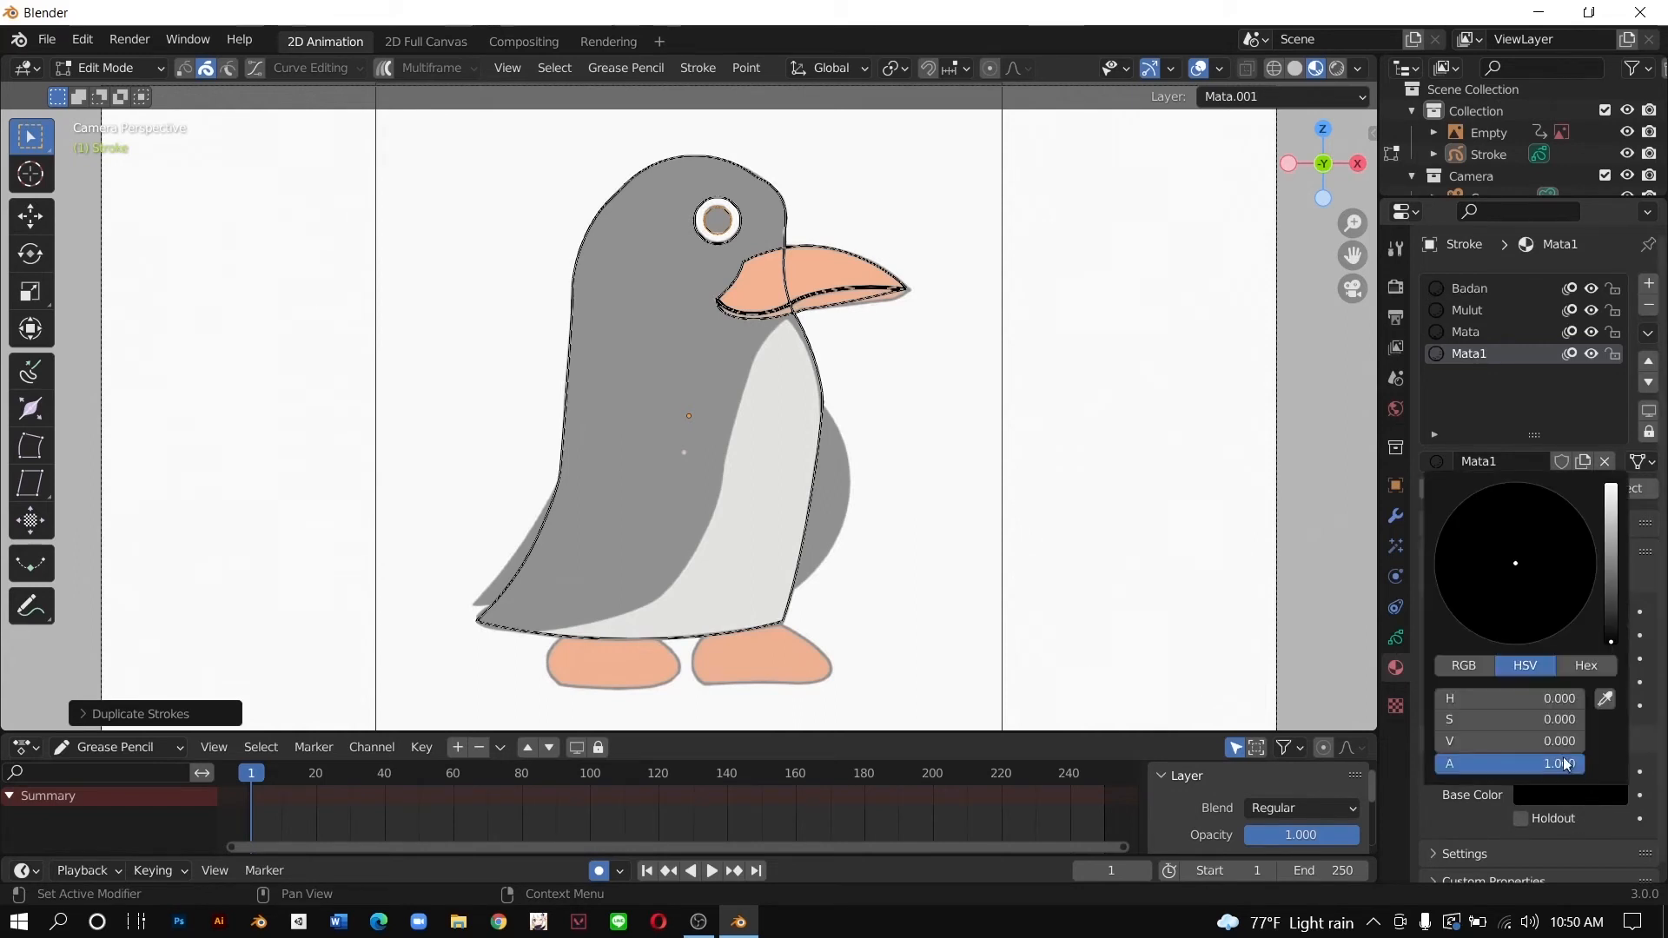
left_click_drag(1611, 641, 1611, 552)
left_click_drag(1561, 741, 1495, 741)
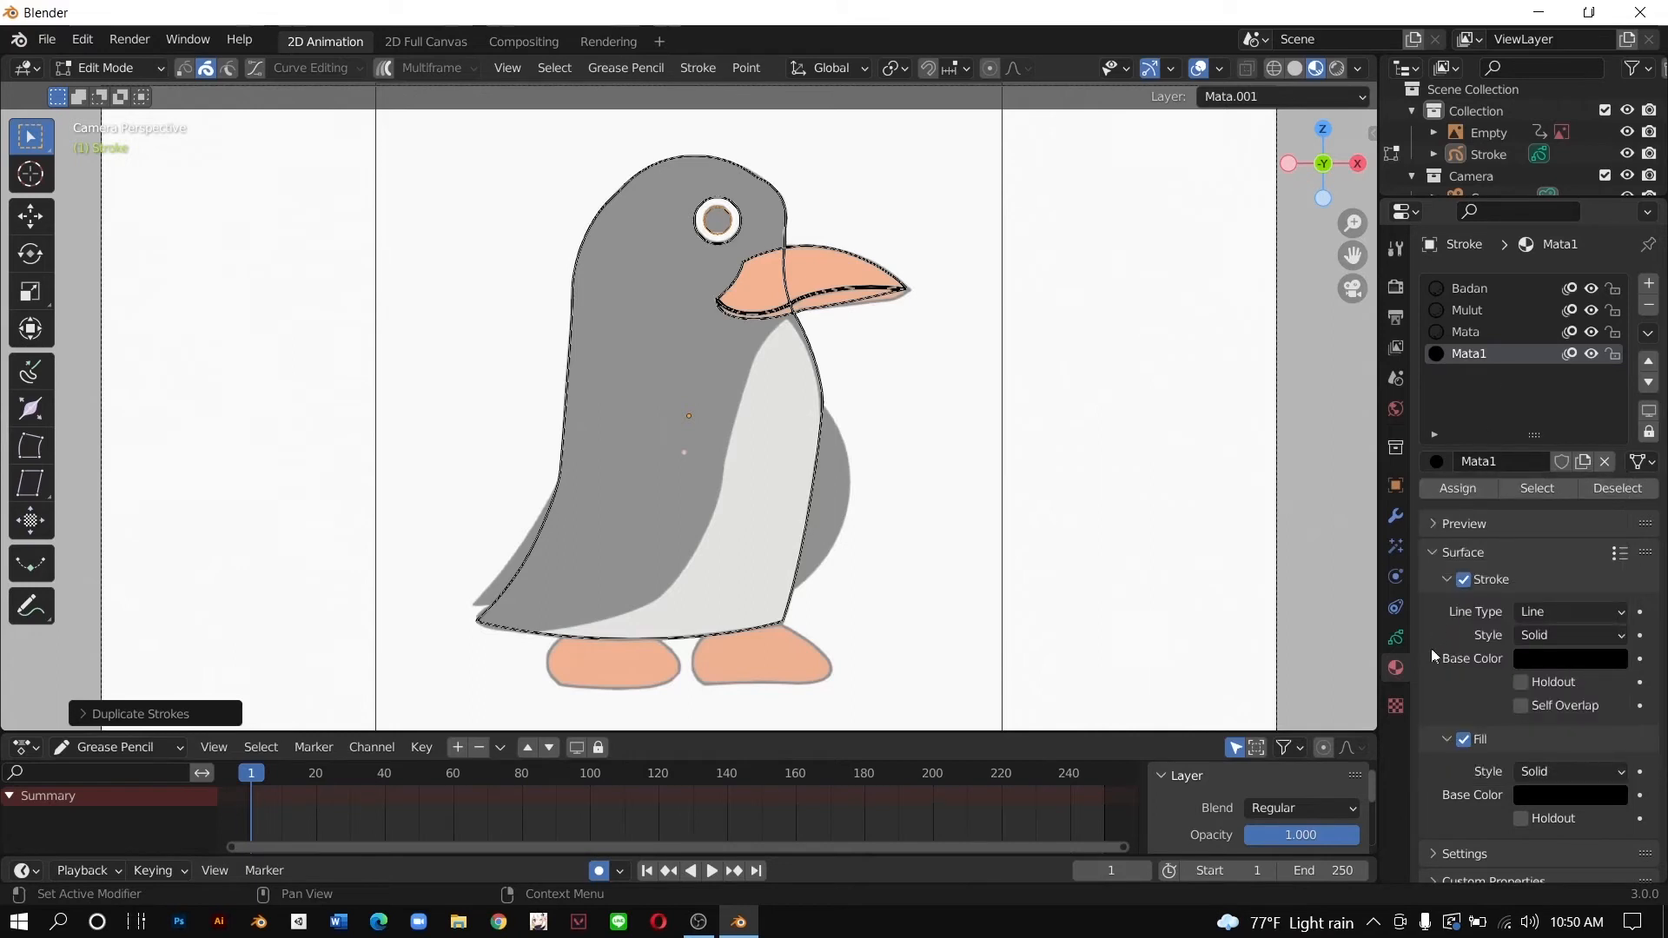
left_click(1395, 640)
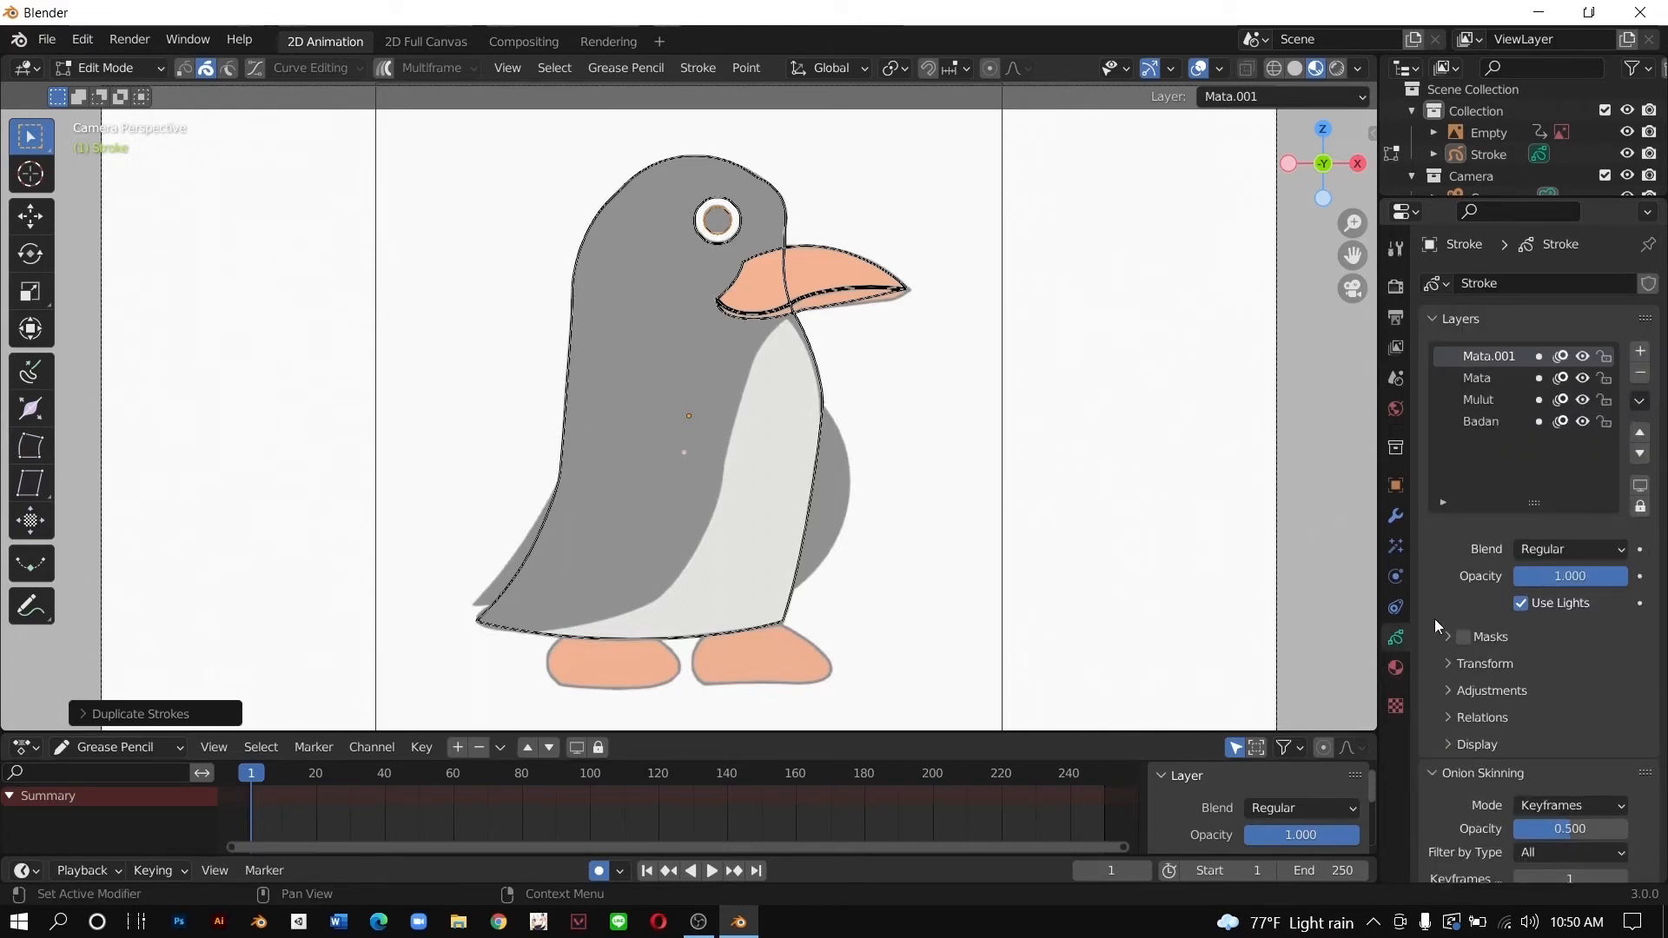
left_click(1395, 668)
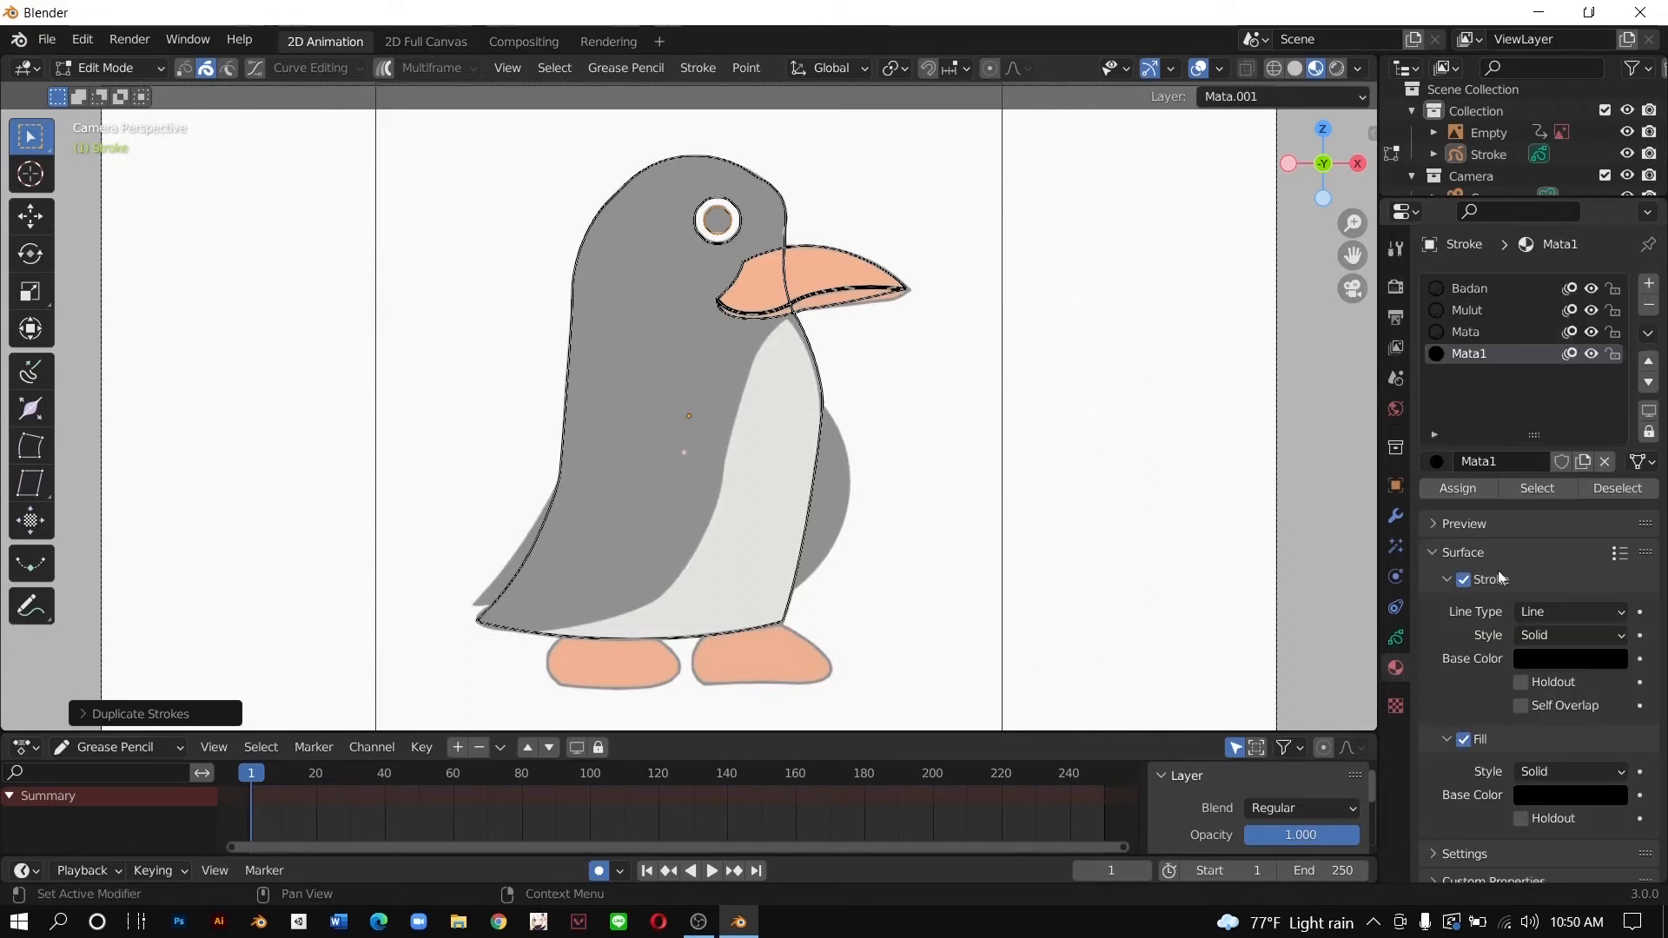
left_click(1479, 485)
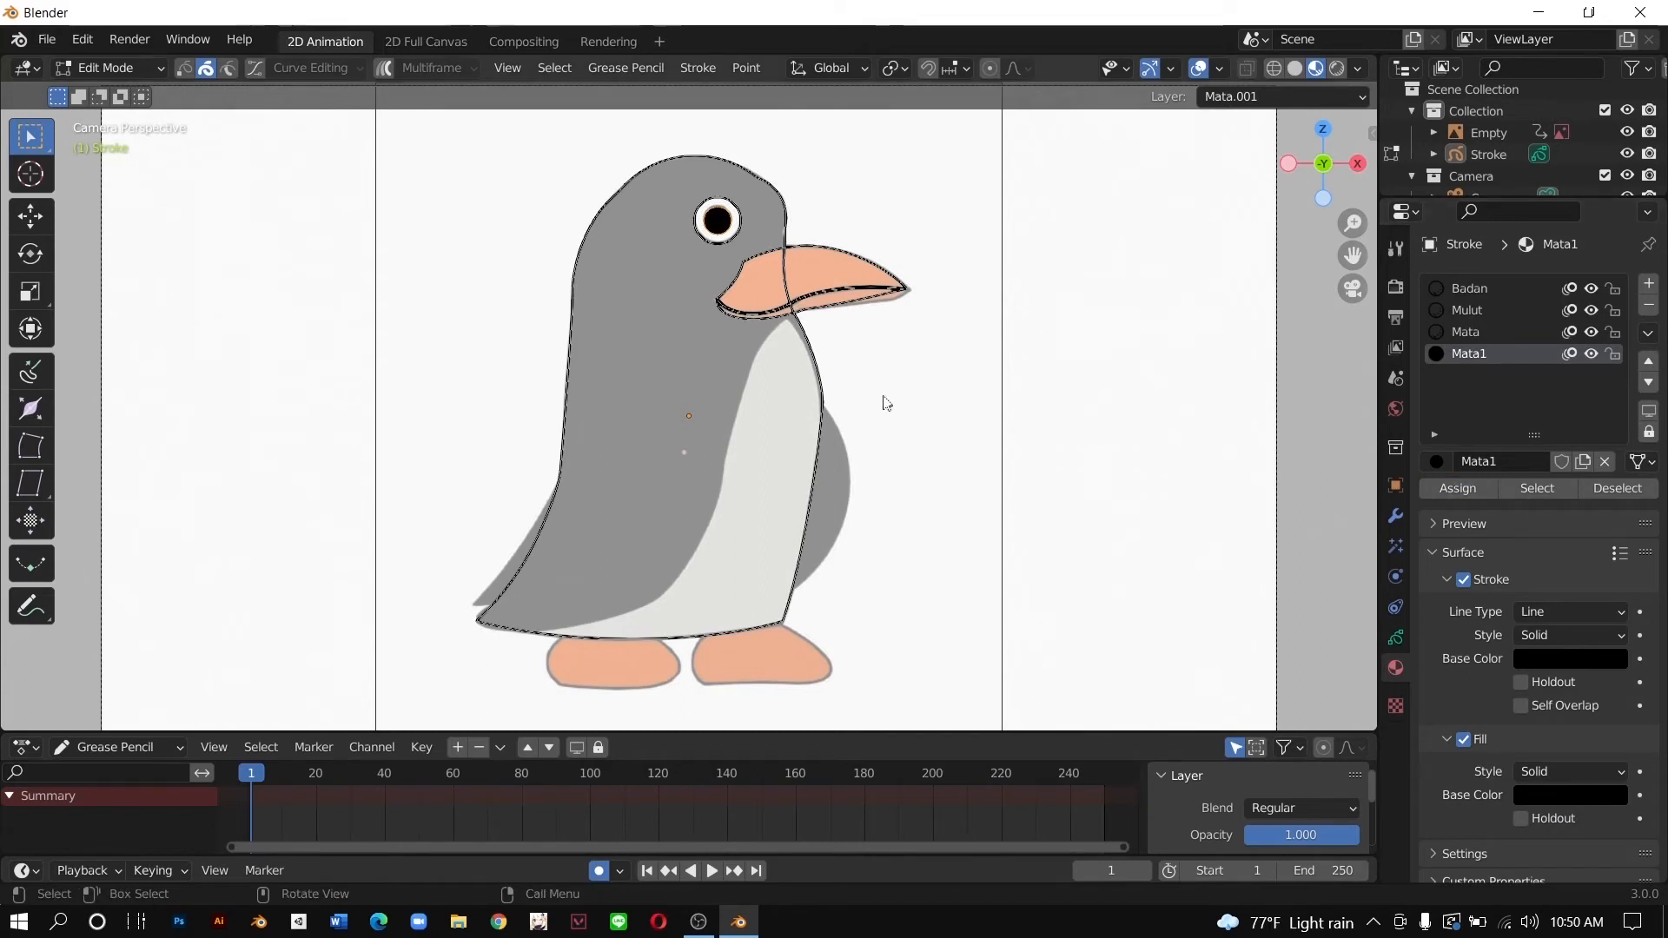
Step: Turn on the Mata material's white fill and switch the grease pencil object to Draw Mode
left_click(1476, 332)
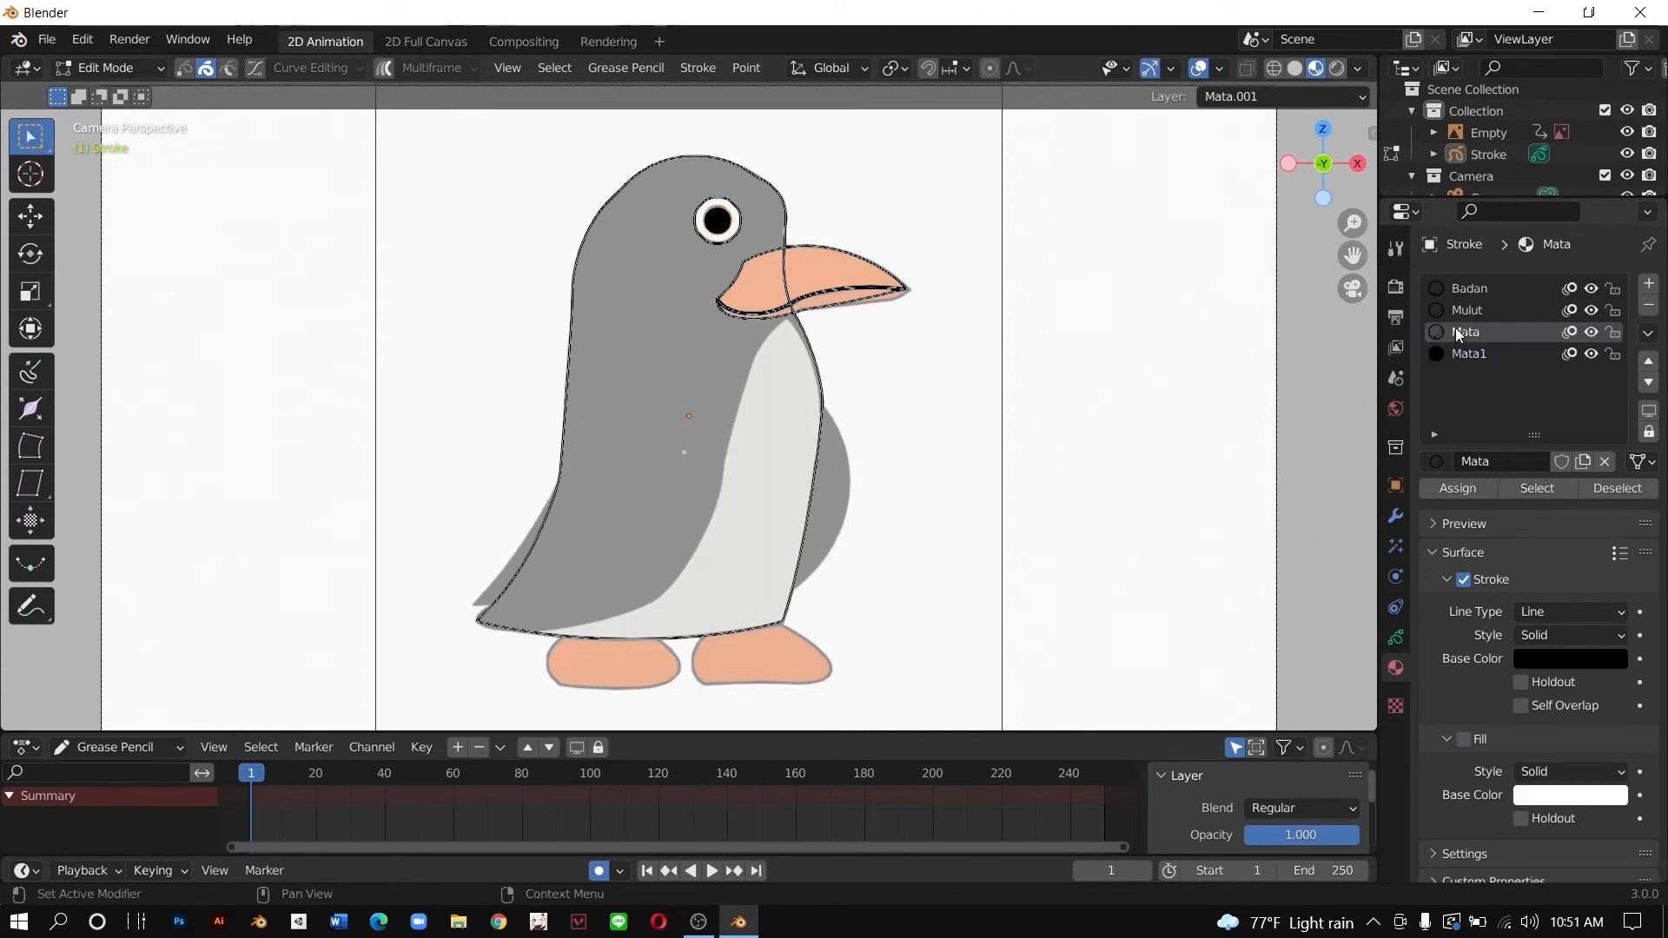
left_click(1464, 739)
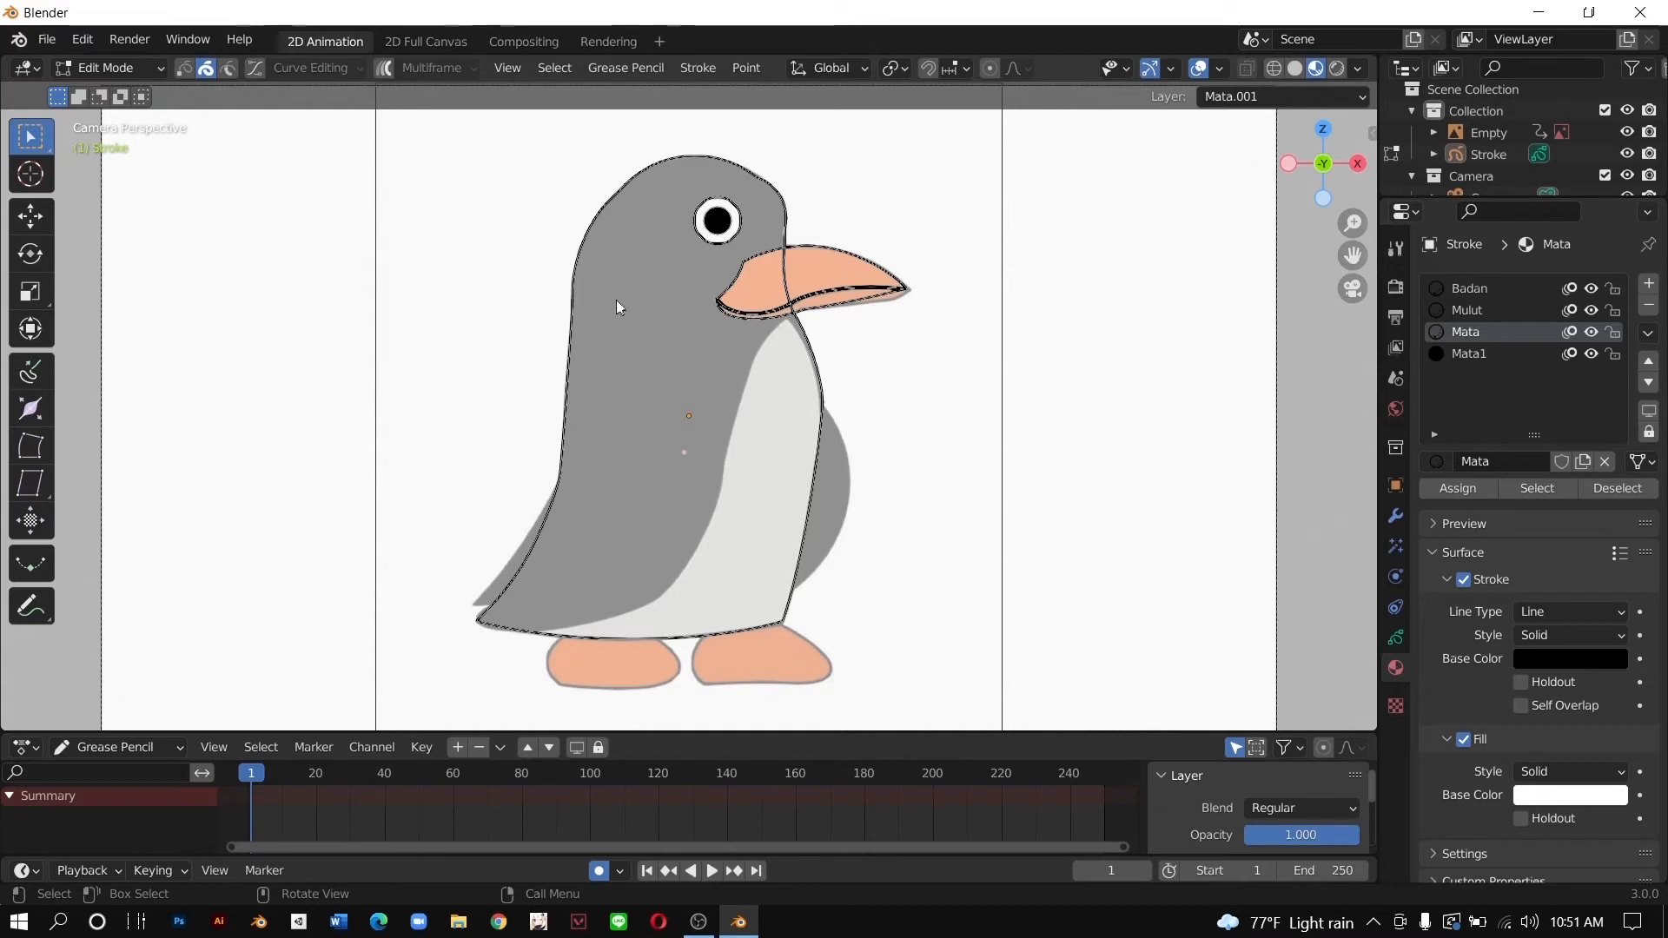
left_click(108, 67)
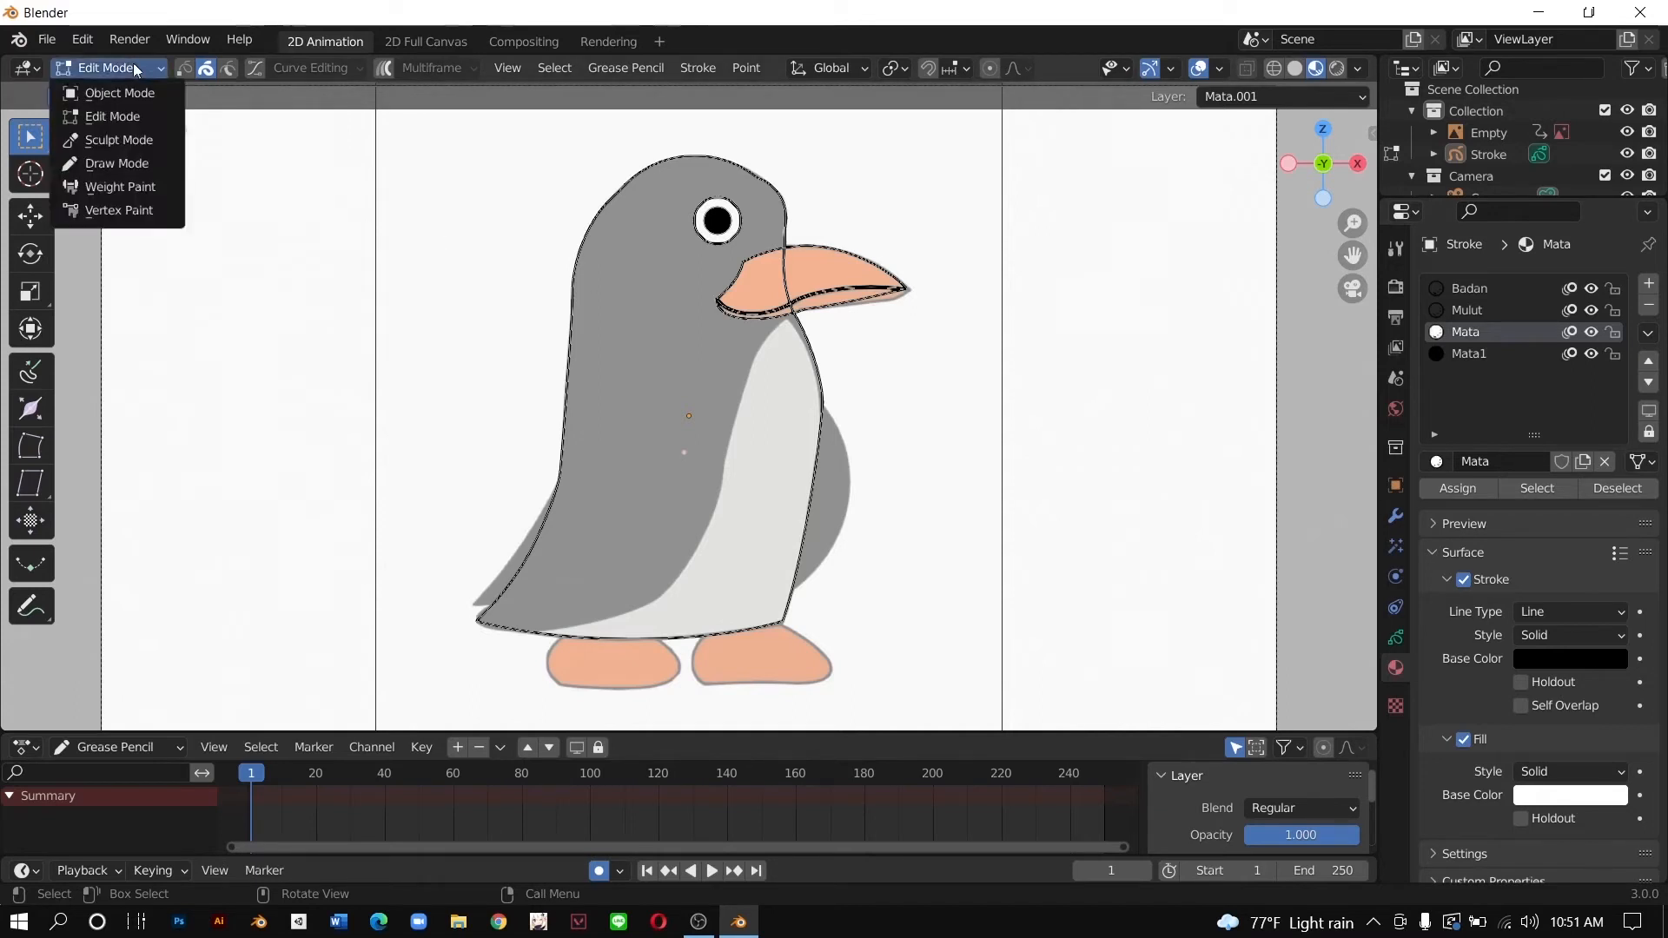
left_click(117, 164)
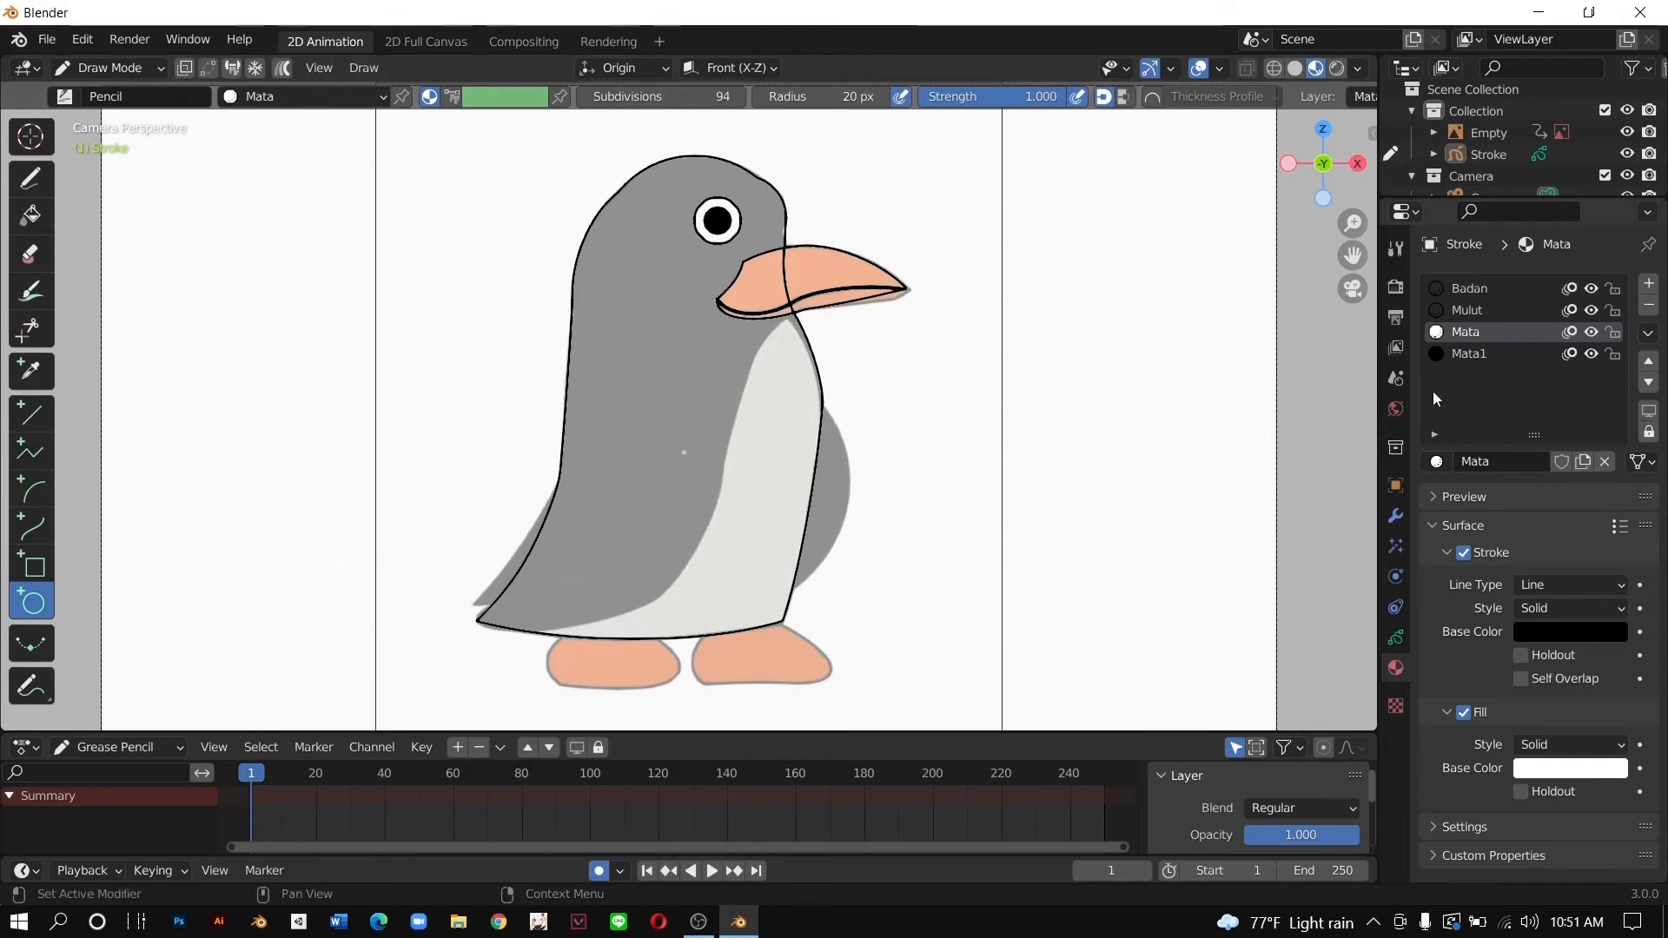
Step: Add a new grease pencil layer above the eye layers and name it Tangan Kanan
left_click(1395, 639)
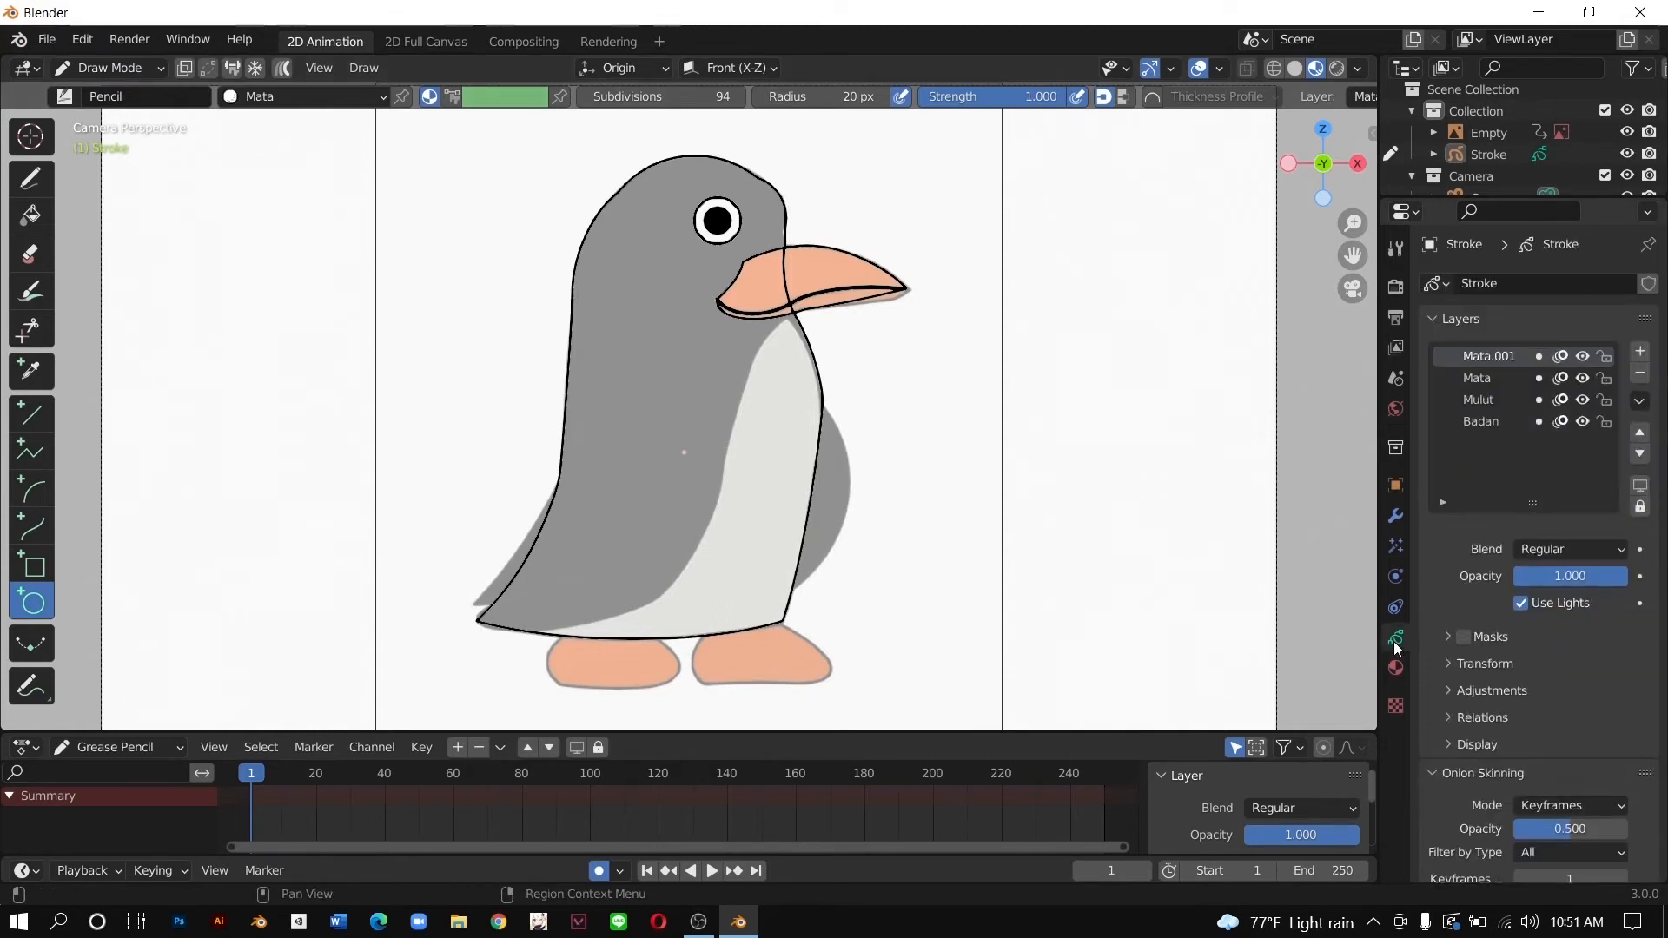
left_click(1637, 352)
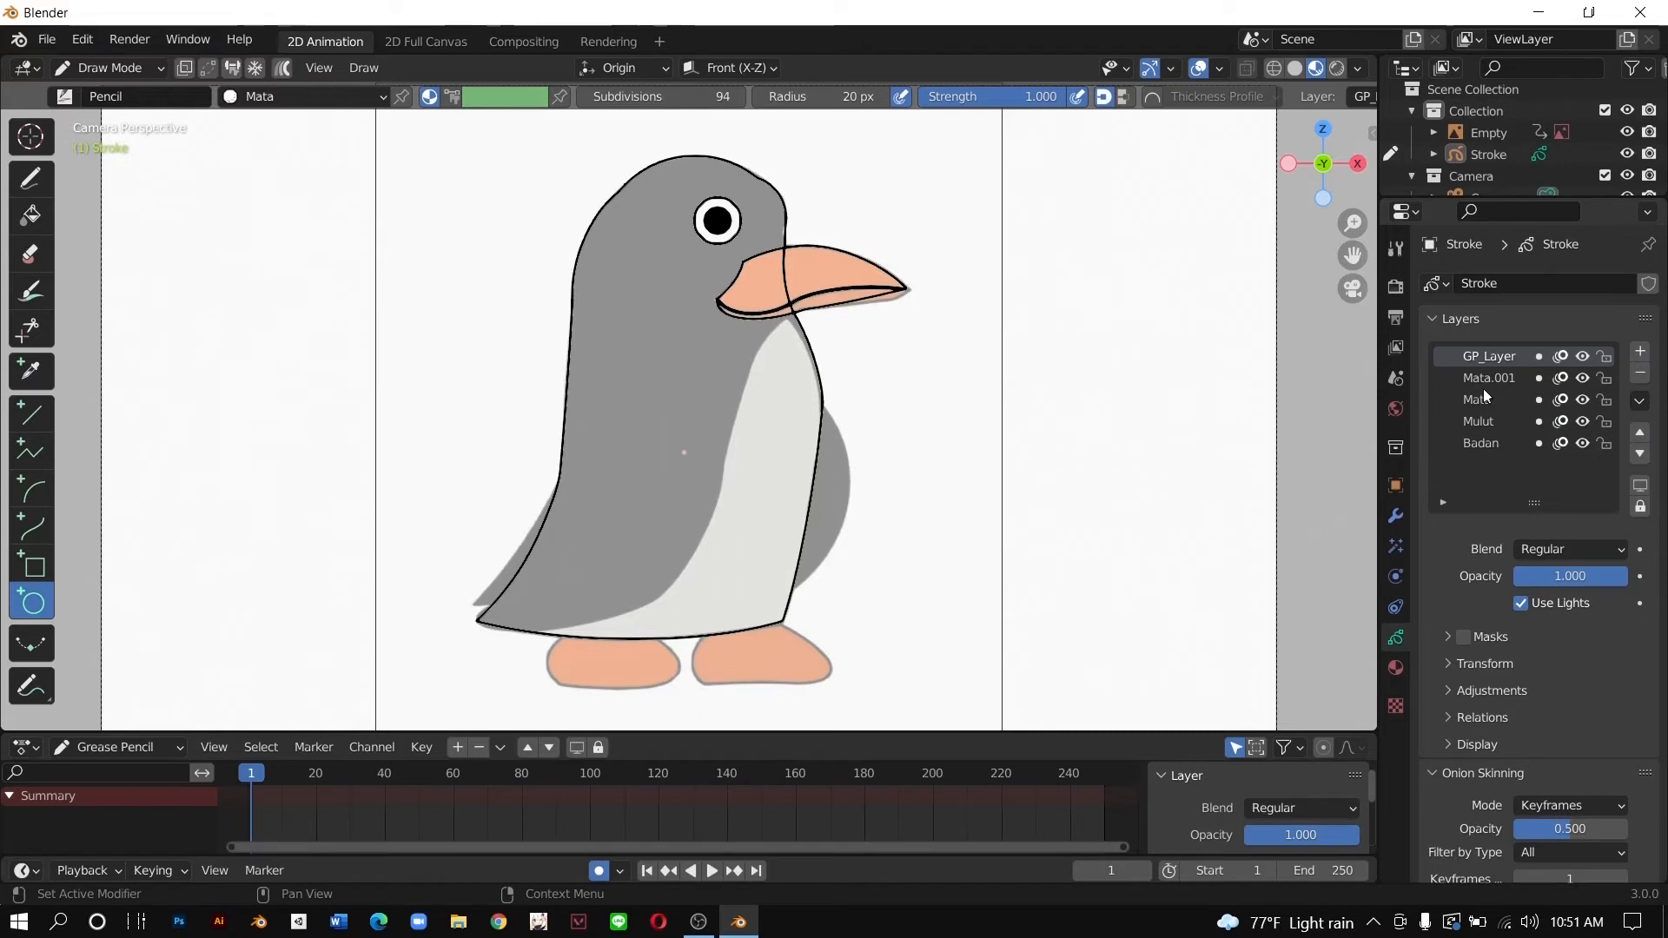
double_click(1492, 356)
type("Tangan")
type(" Kanan")
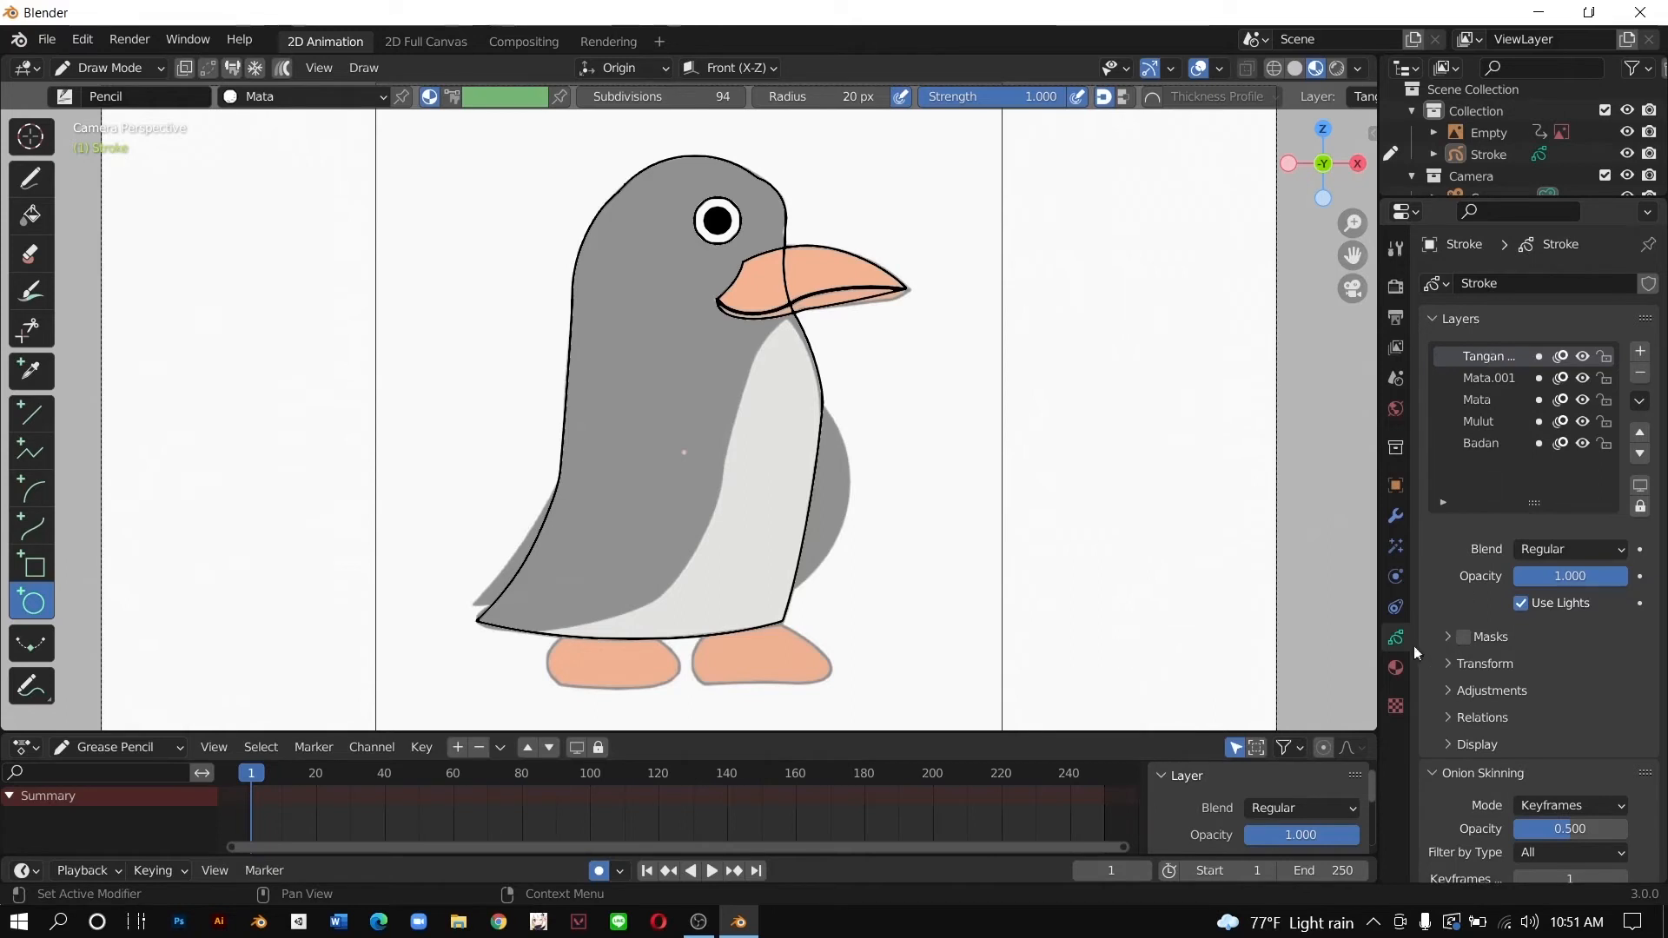
Step: Add a new grease pencil material named T.Kanan
left_click(1396, 667)
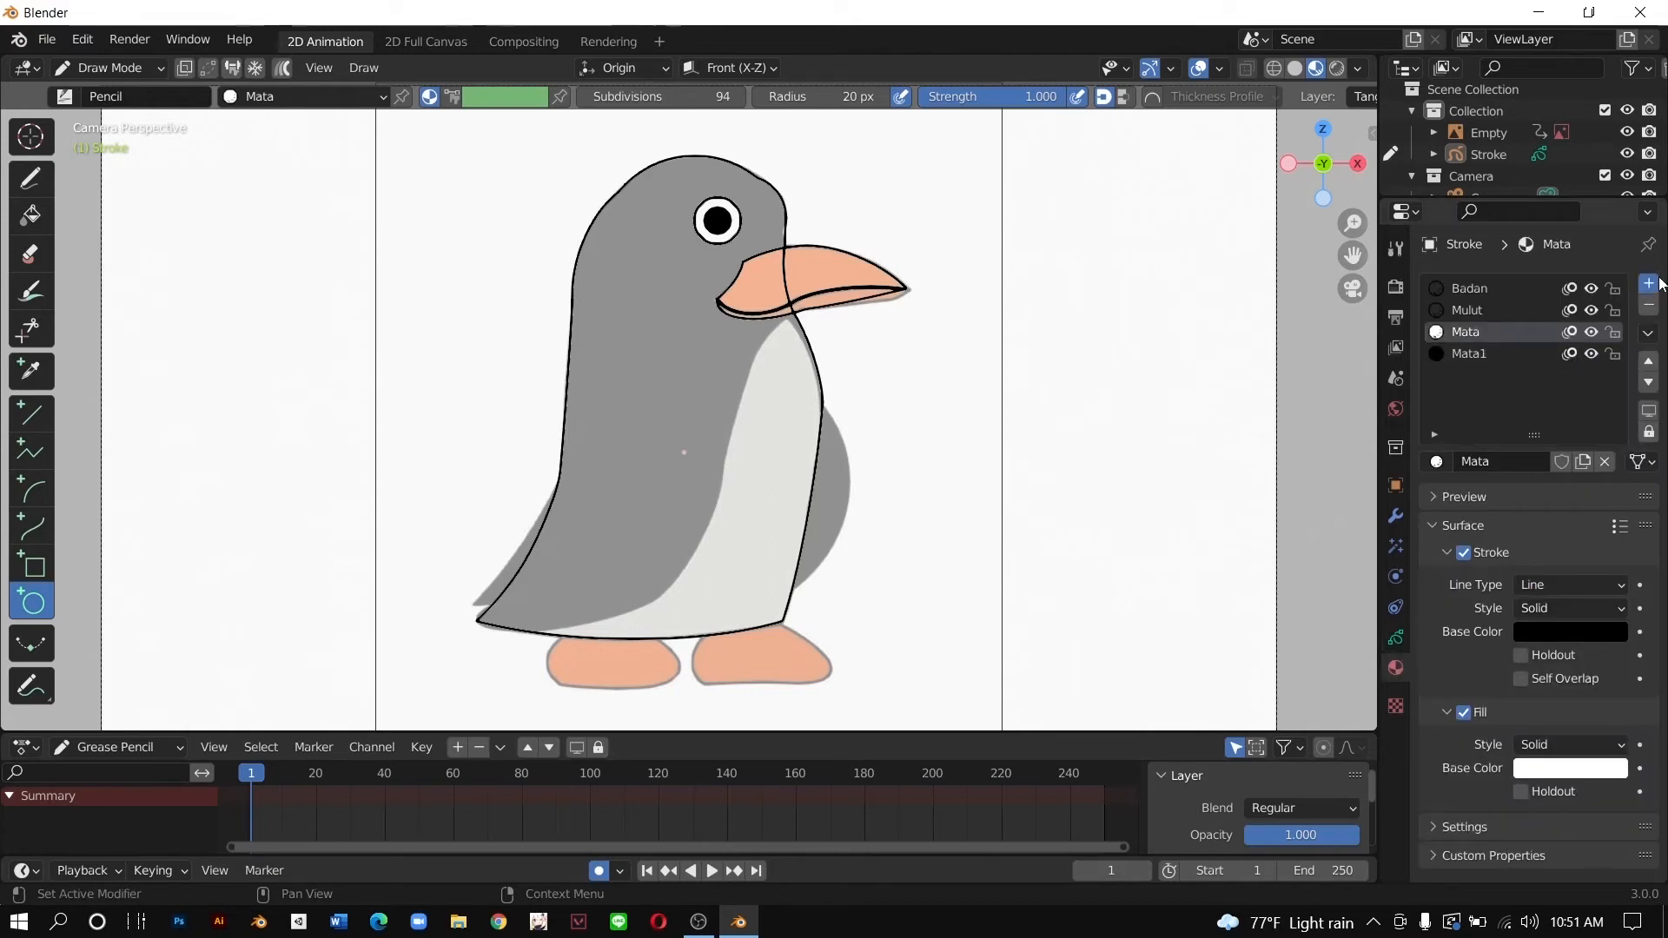
left_click(1648, 284)
left_click(1531, 462)
double_click(1494, 463)
type("Tangan")
key("BackSpace")
key("BackSpace")
key("BackSpace")
key("BackSpace")
key("BackSpace")
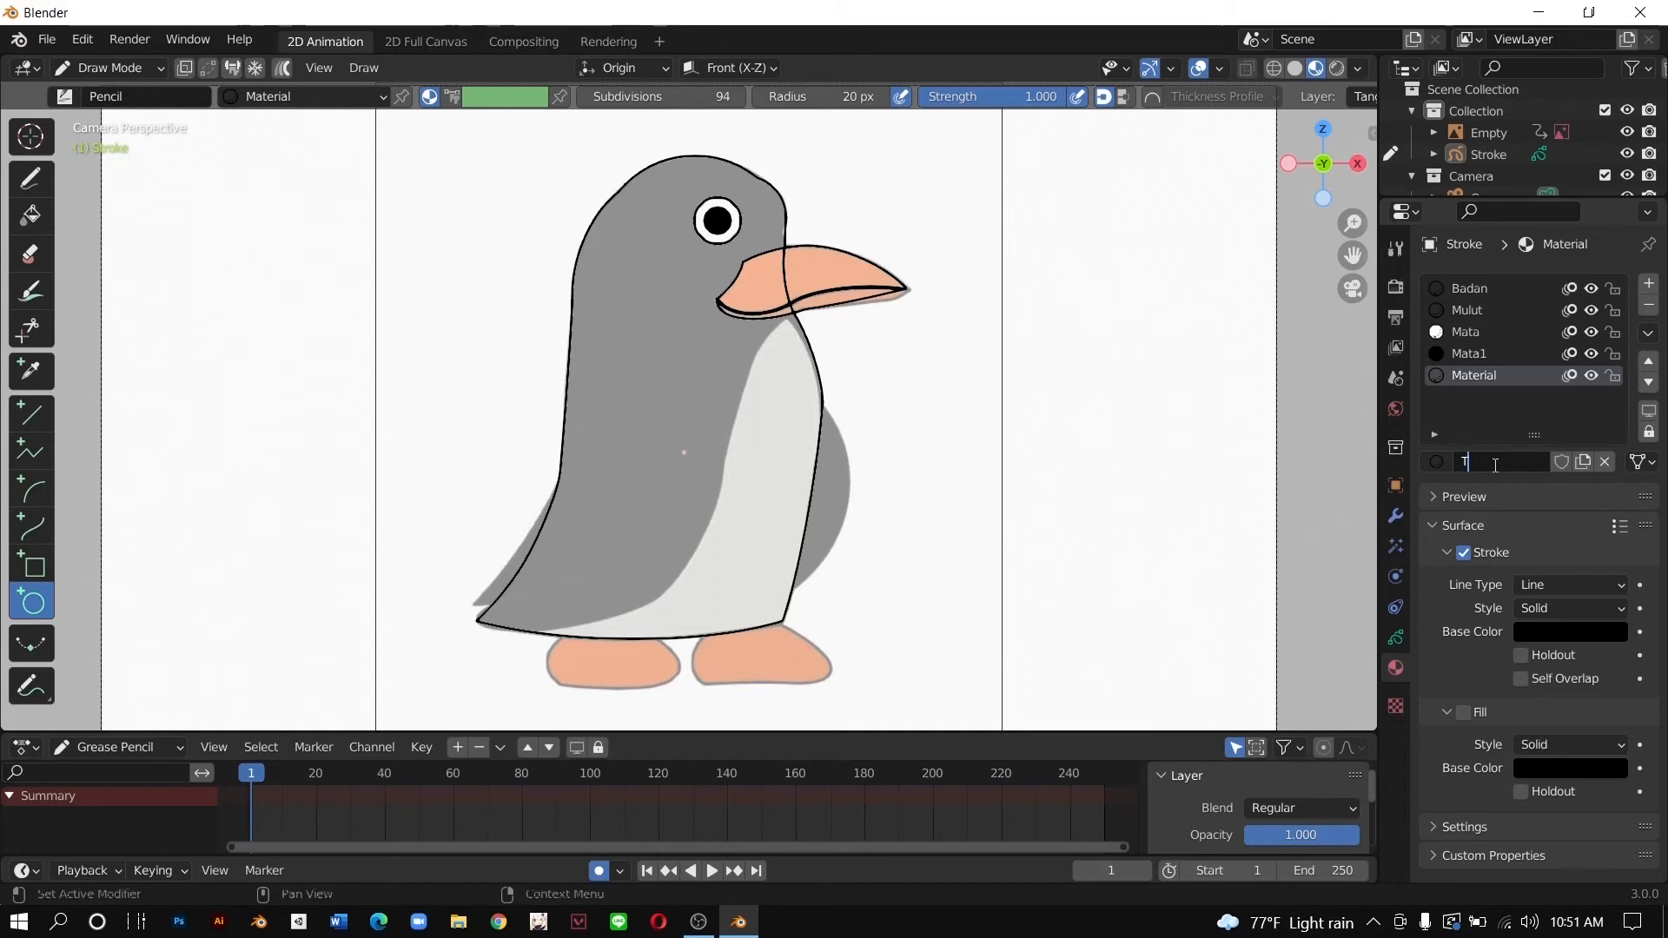
type(".Kanan")
key("Return")
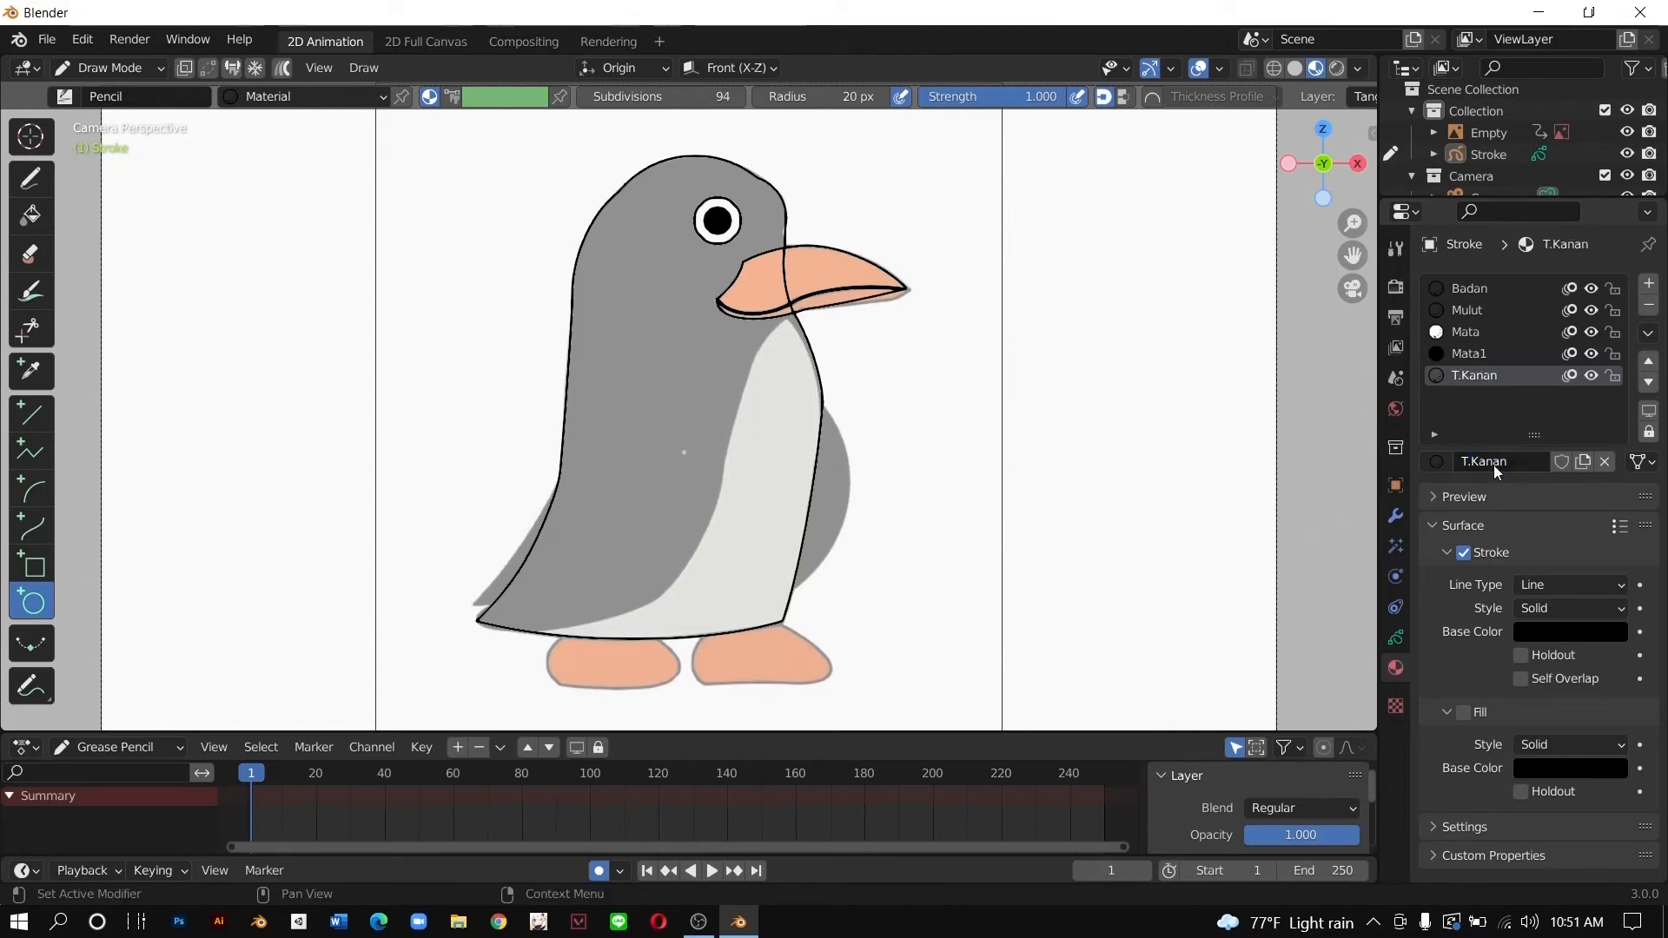
Step: Rename the Tangan Kanan layer to T.Kanan
left_click(1396, 638)
type("T")
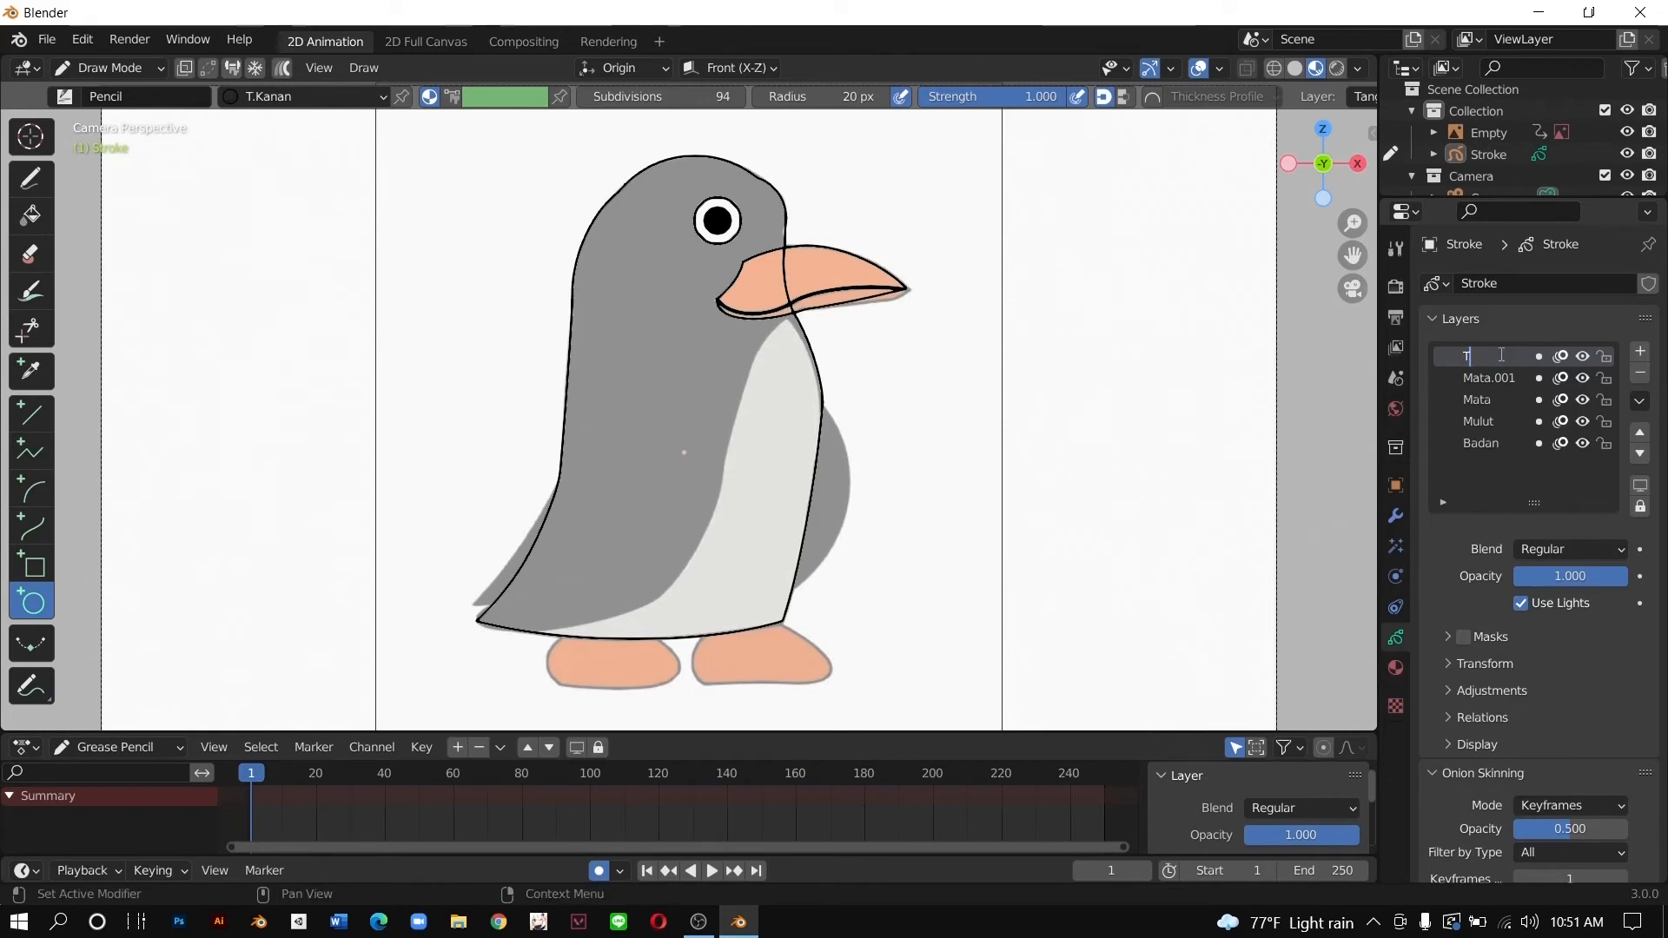
type(".Kanan")
key("Return")
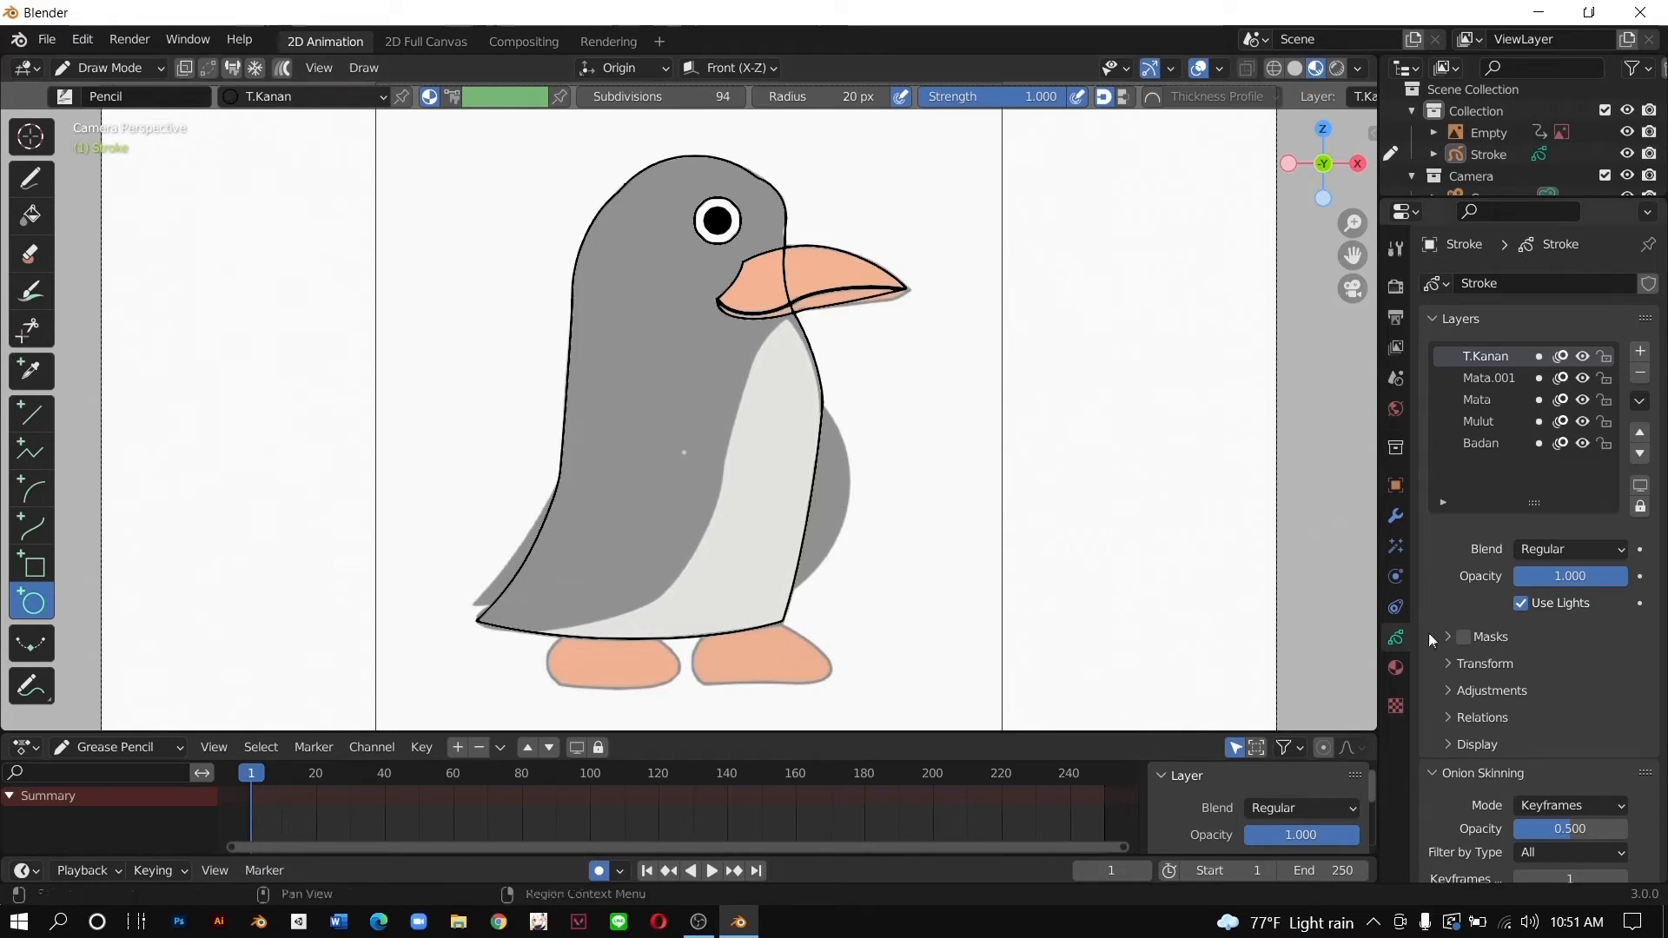
Step: Trace the penguin's right wing with two connected Arc strokes meeting at the wing tip, using the T.Kanan material
left_click(1396, 666)
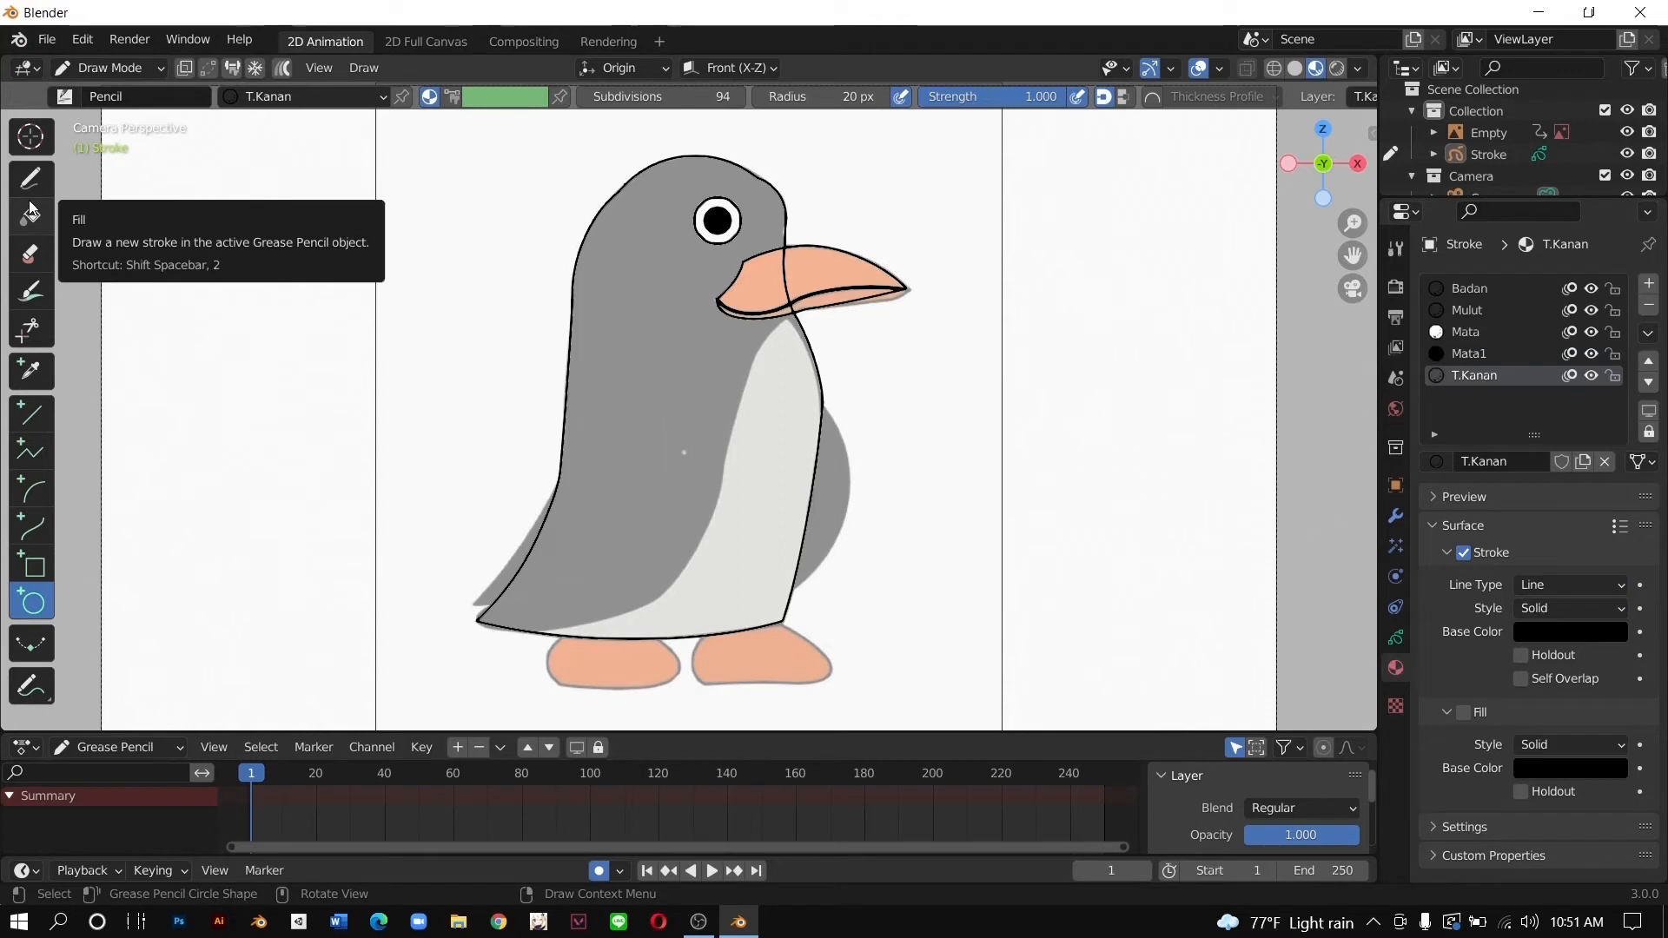
left_click(33, 492)
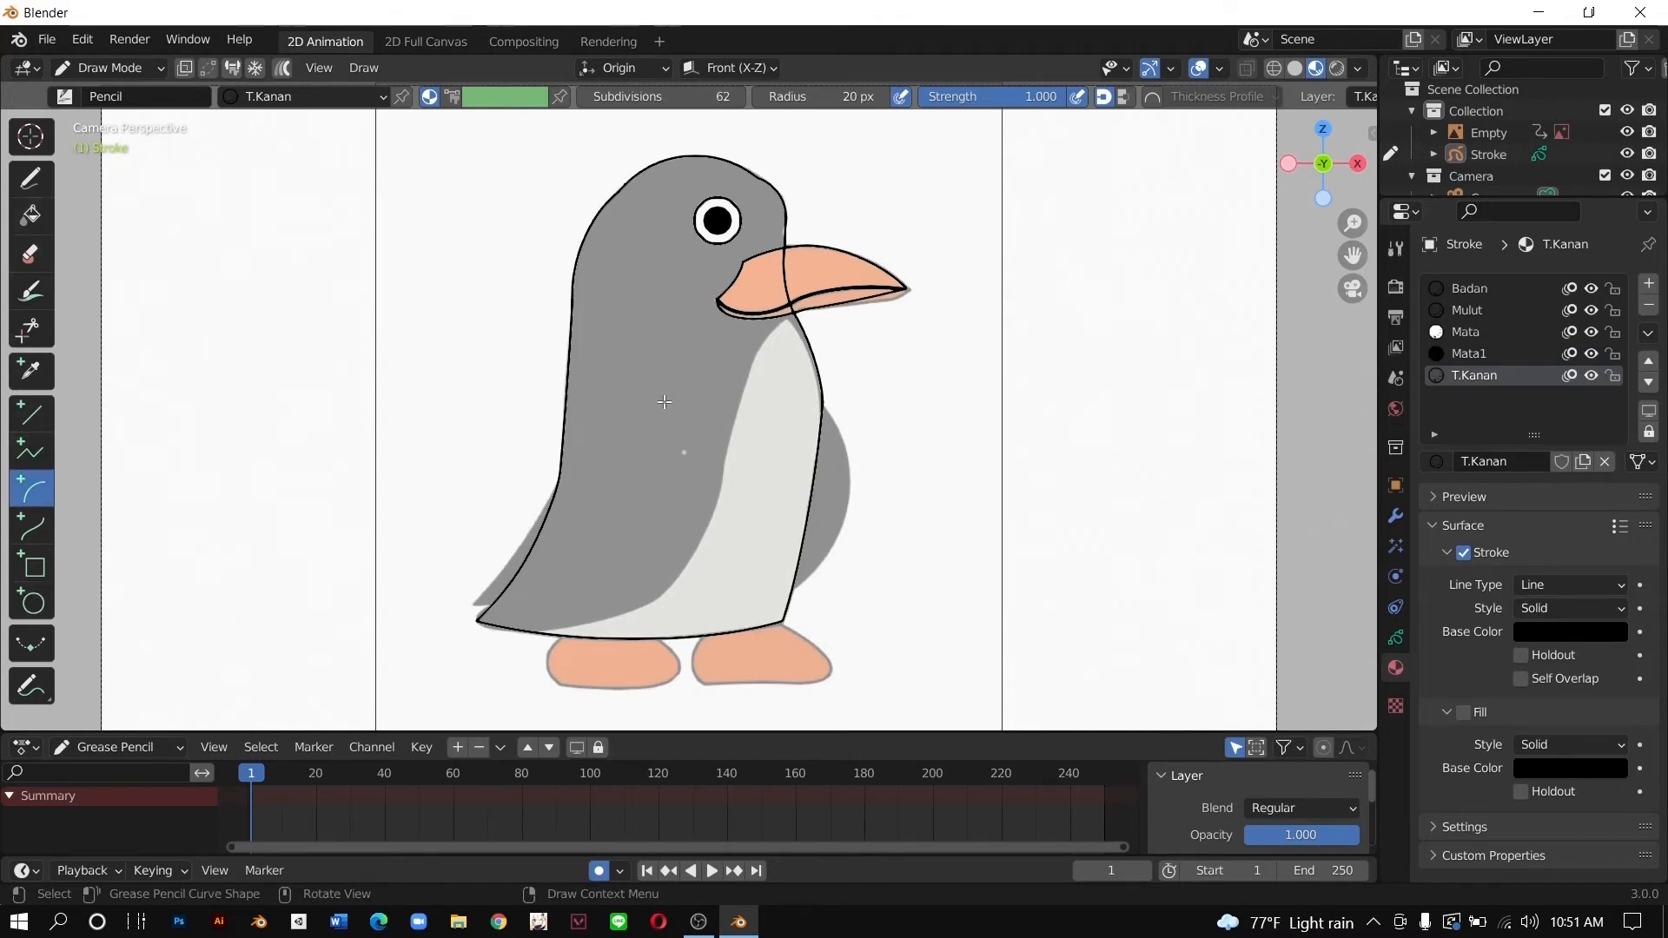
mouse_move(665, 405)
left_mouse_down()
mouse_move(631, 556)
mouse_move(552, 612)
mouse_move(476, 619)
mouse_move(477, 605)
left_mouse_up()
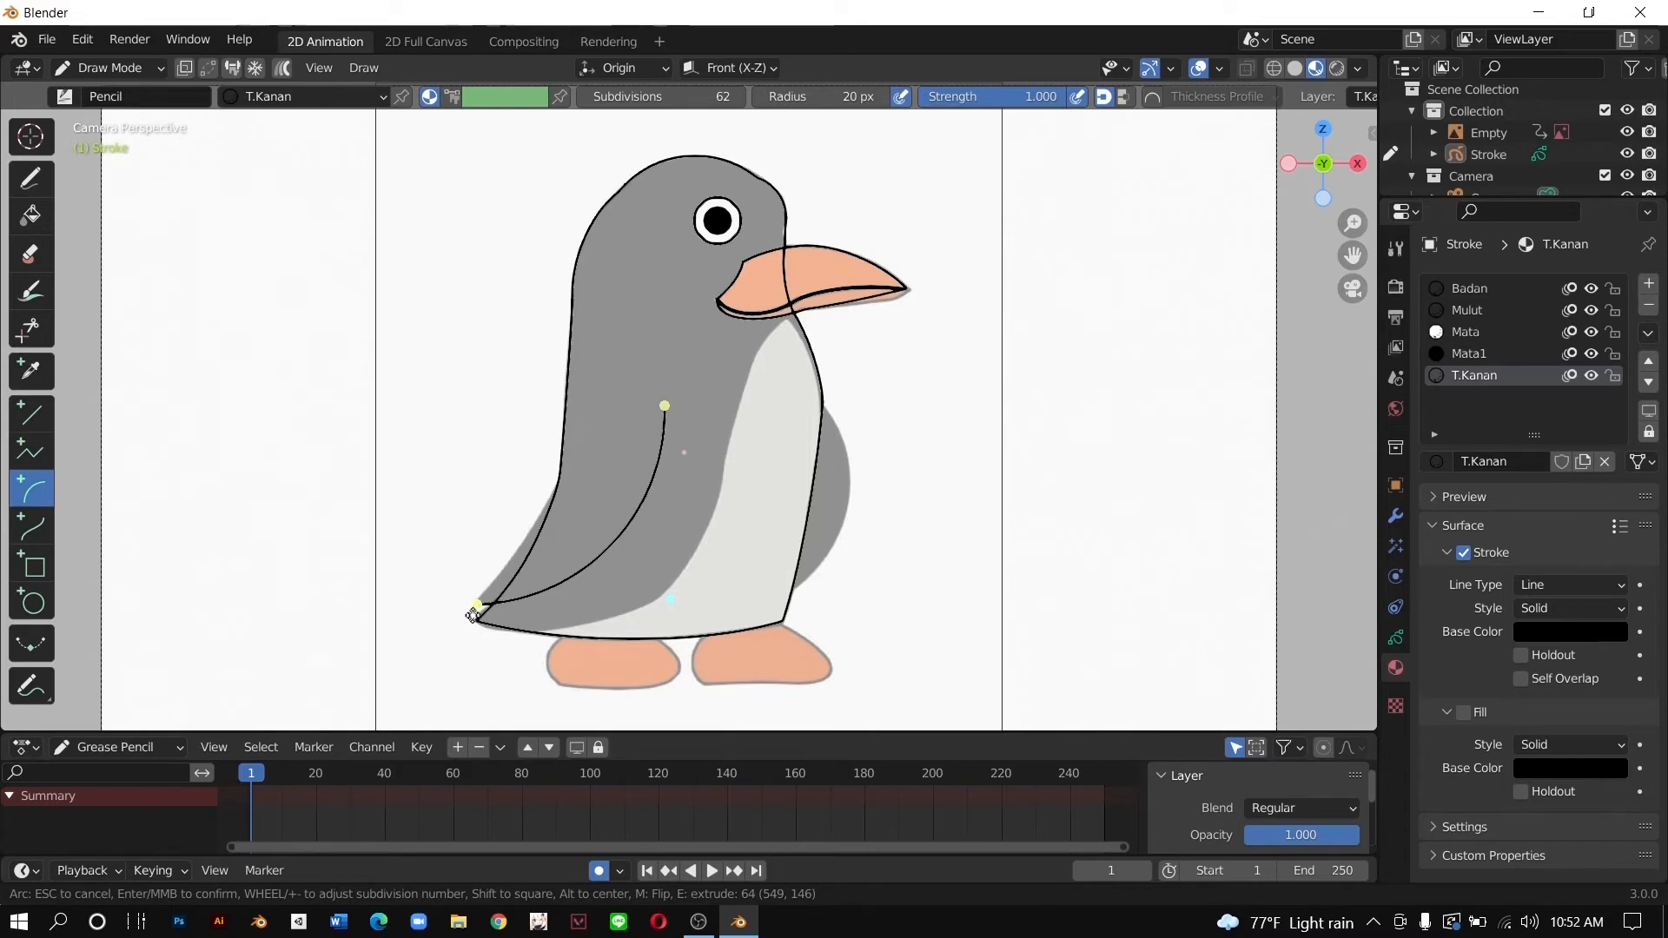
left_click_drag(477, 605, 475, 605)
key("e")
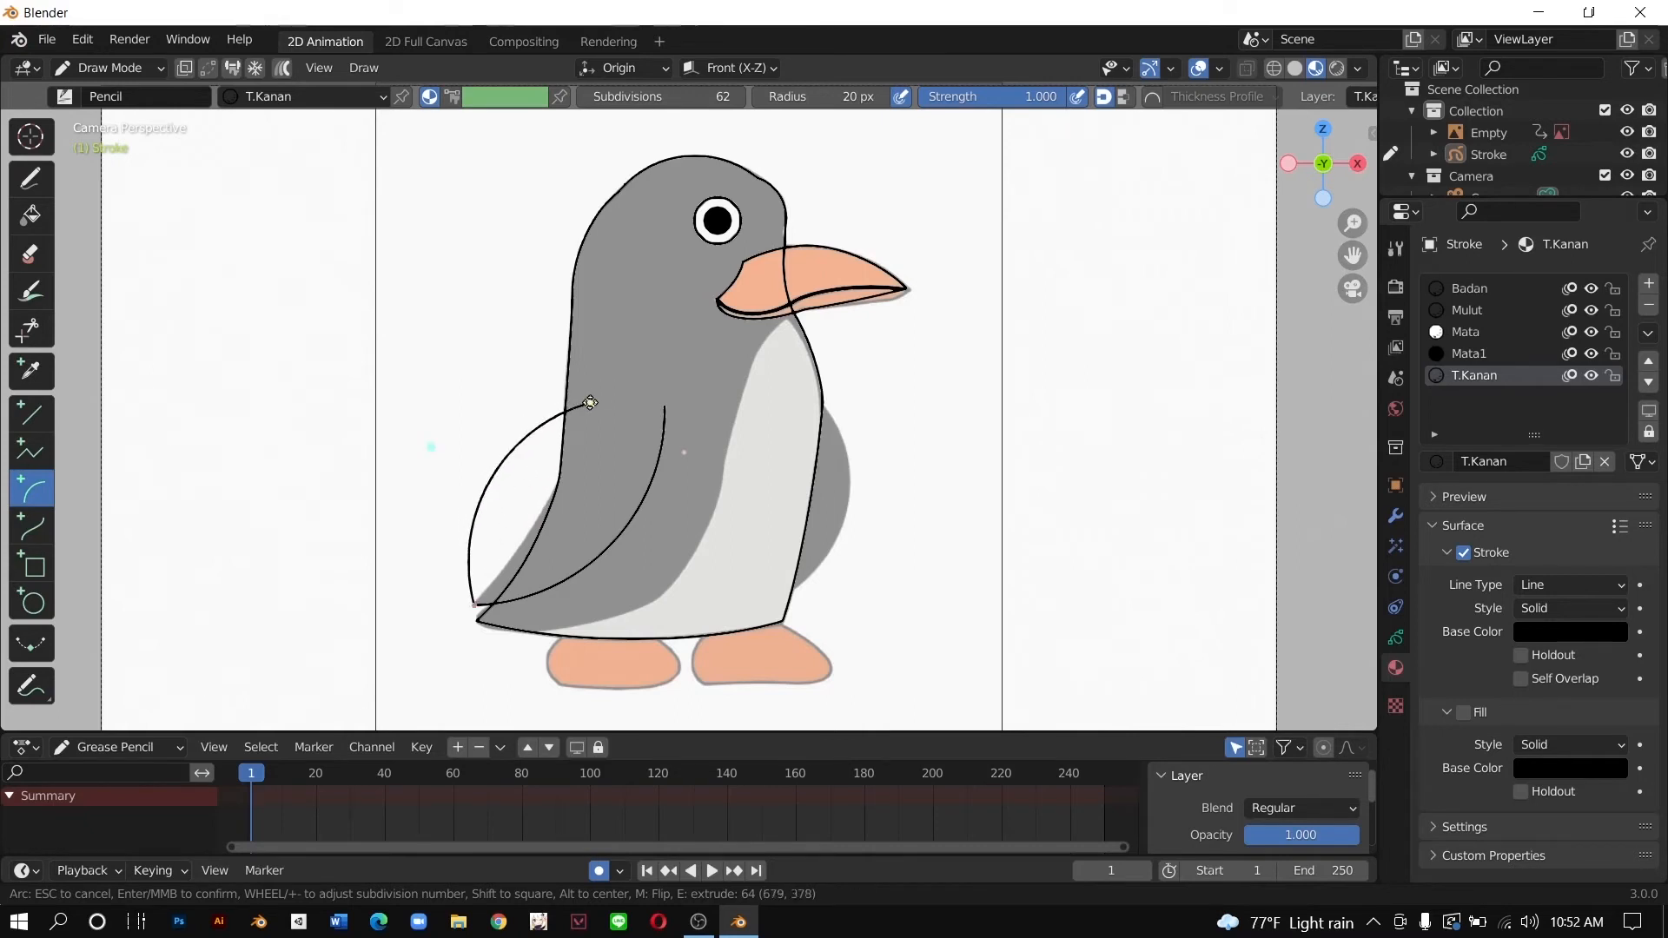
left_click_drag(446, 461, 571, 523)
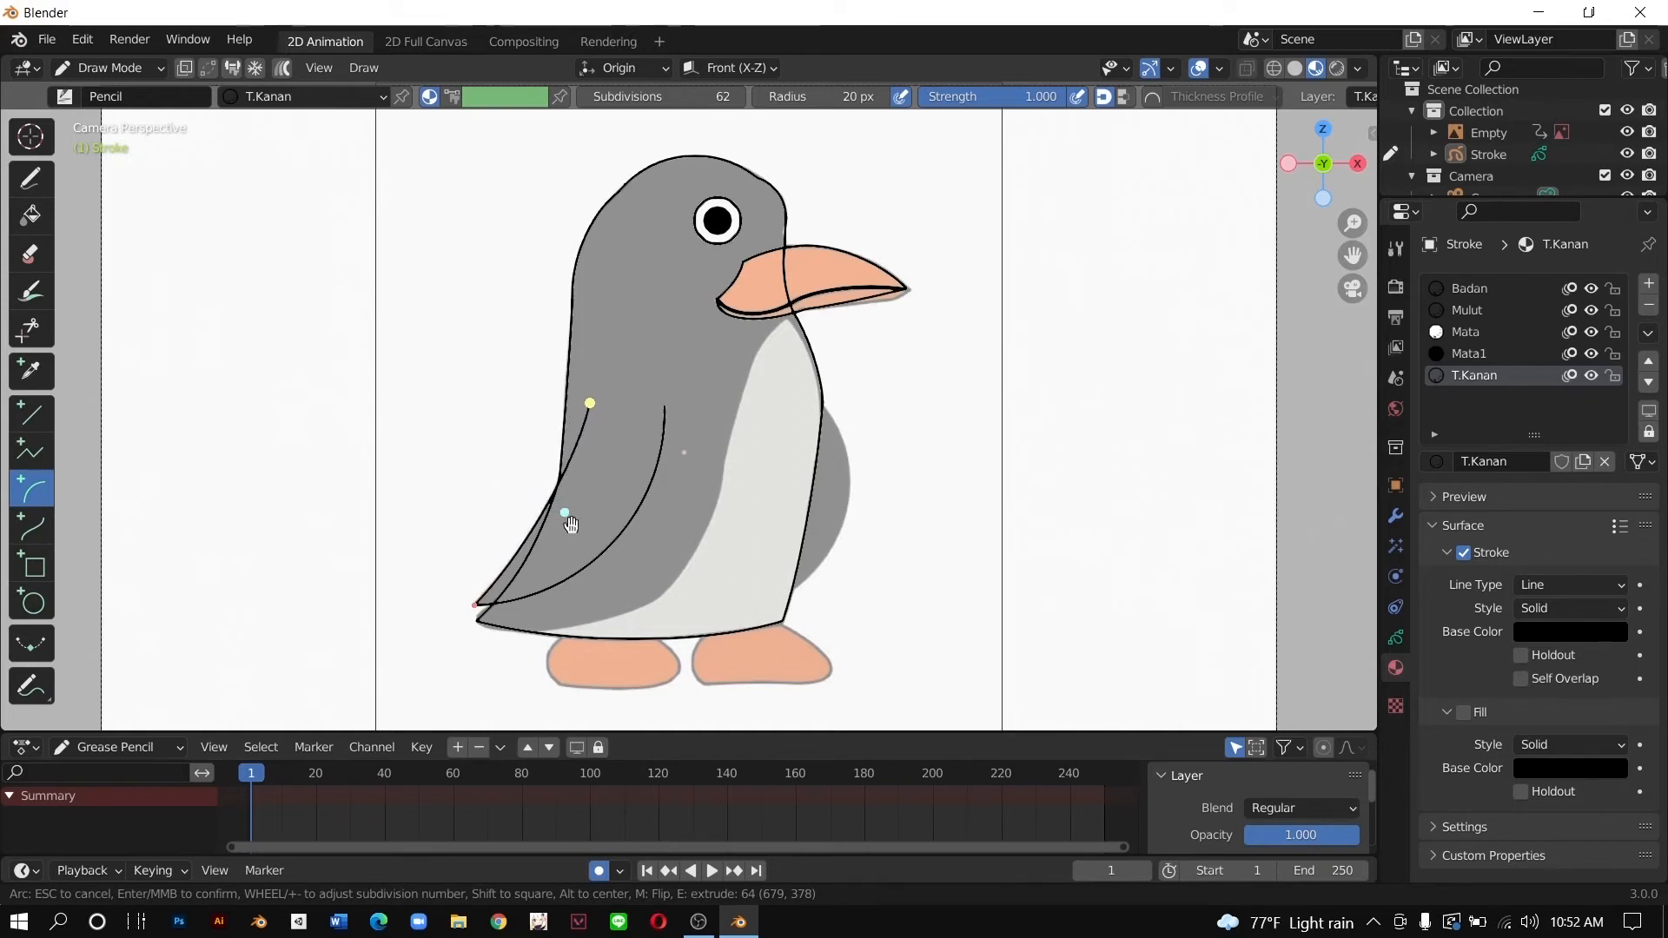
key("Return")
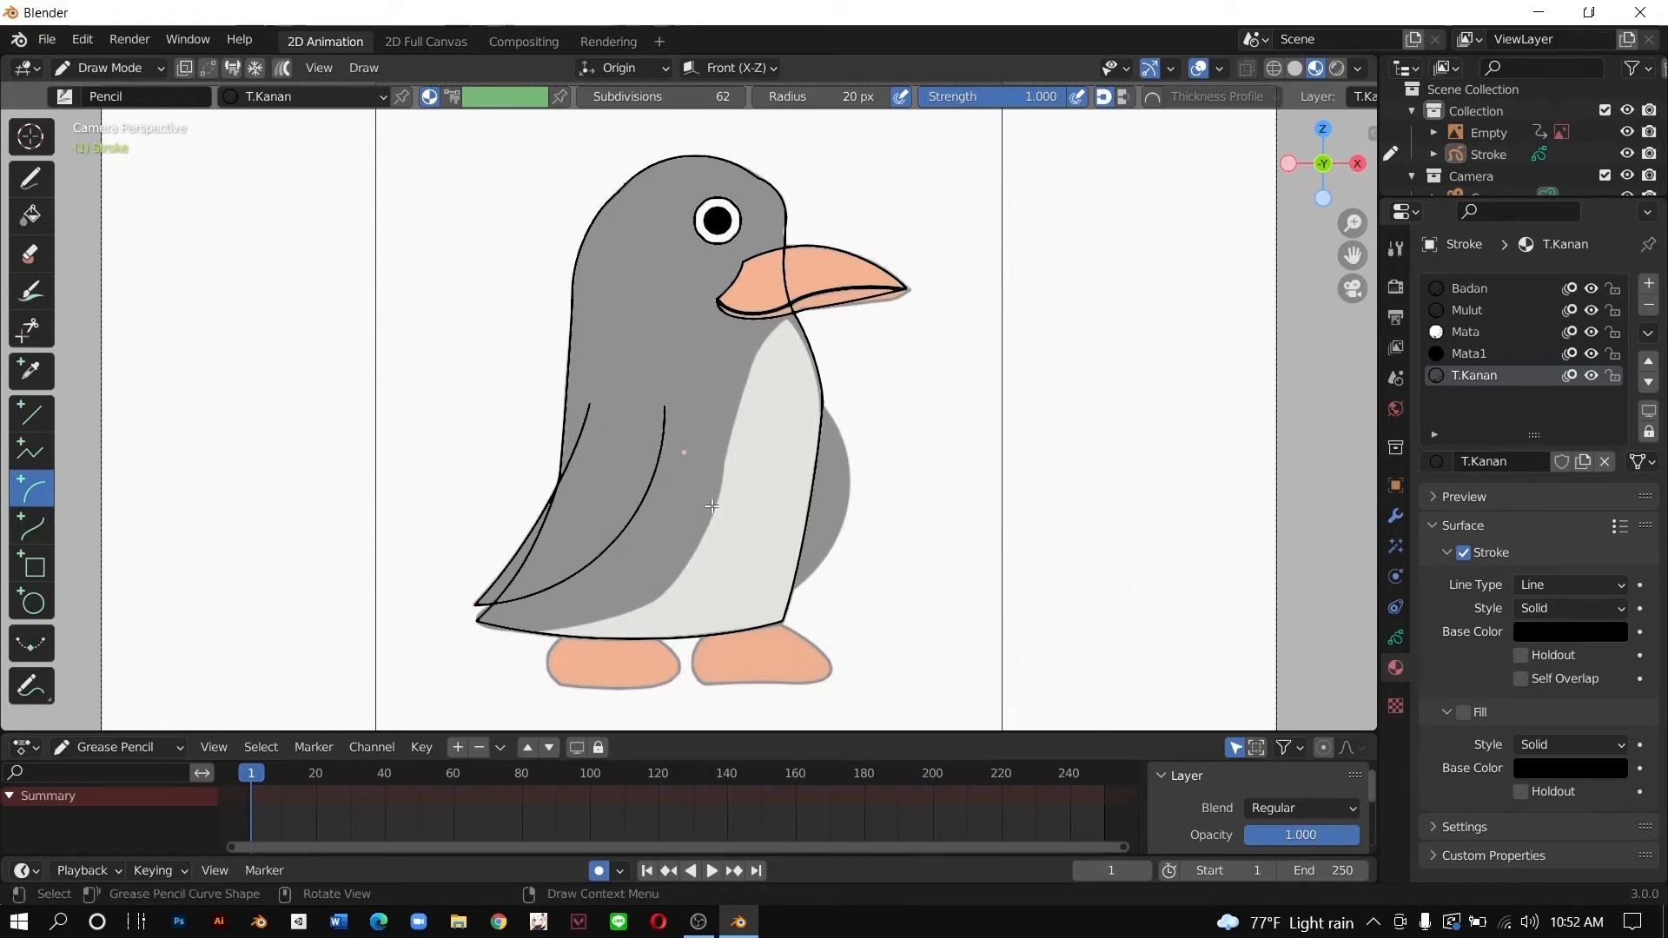
Step: Set the T.Kanan material's stroke base color to a dark grey so the wing outline stands out from black
left_click(1463, 713)
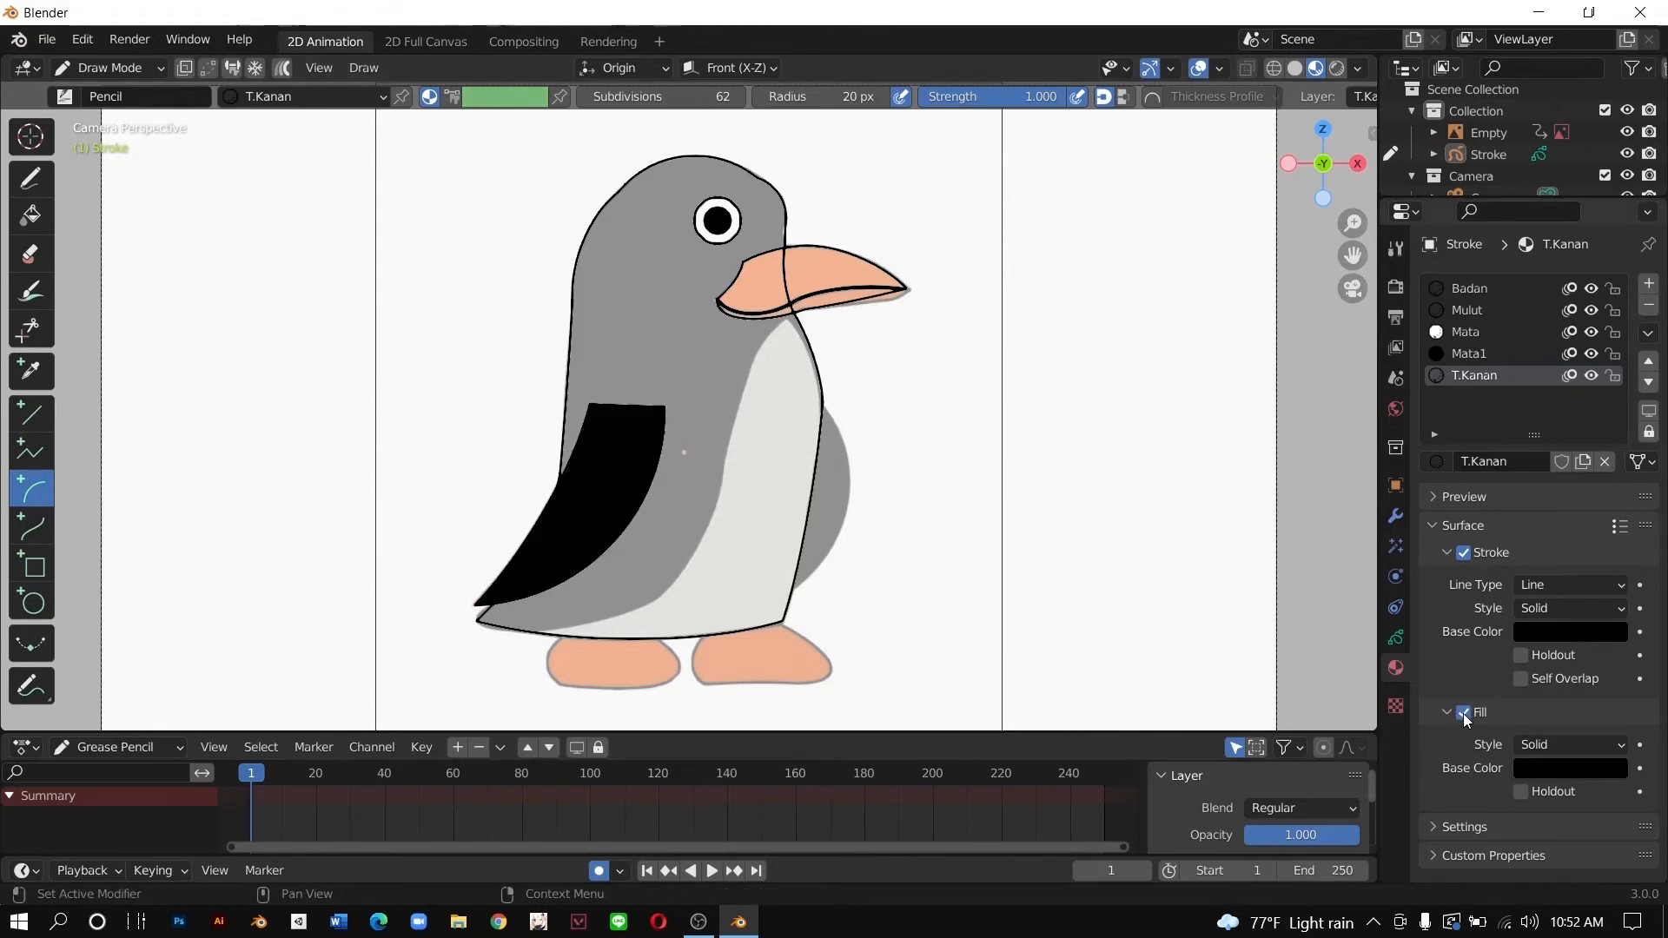
left_click(1463, 712)
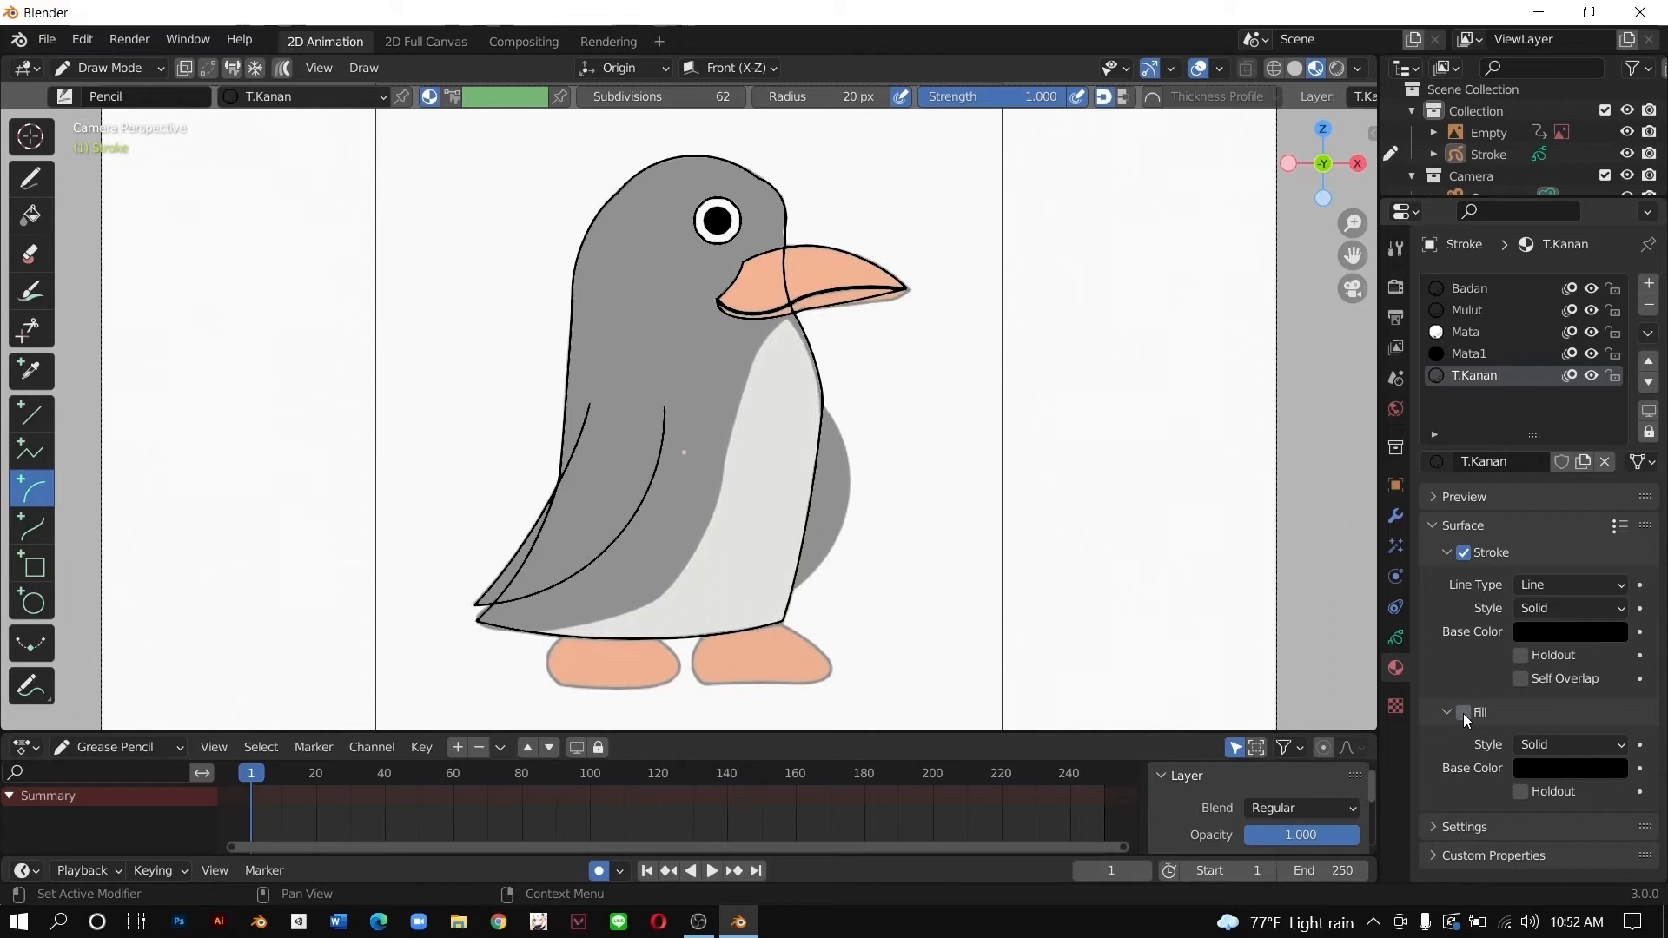
left_click(1528, 633)
left_click_drag(1612, 475, 1611, 333)
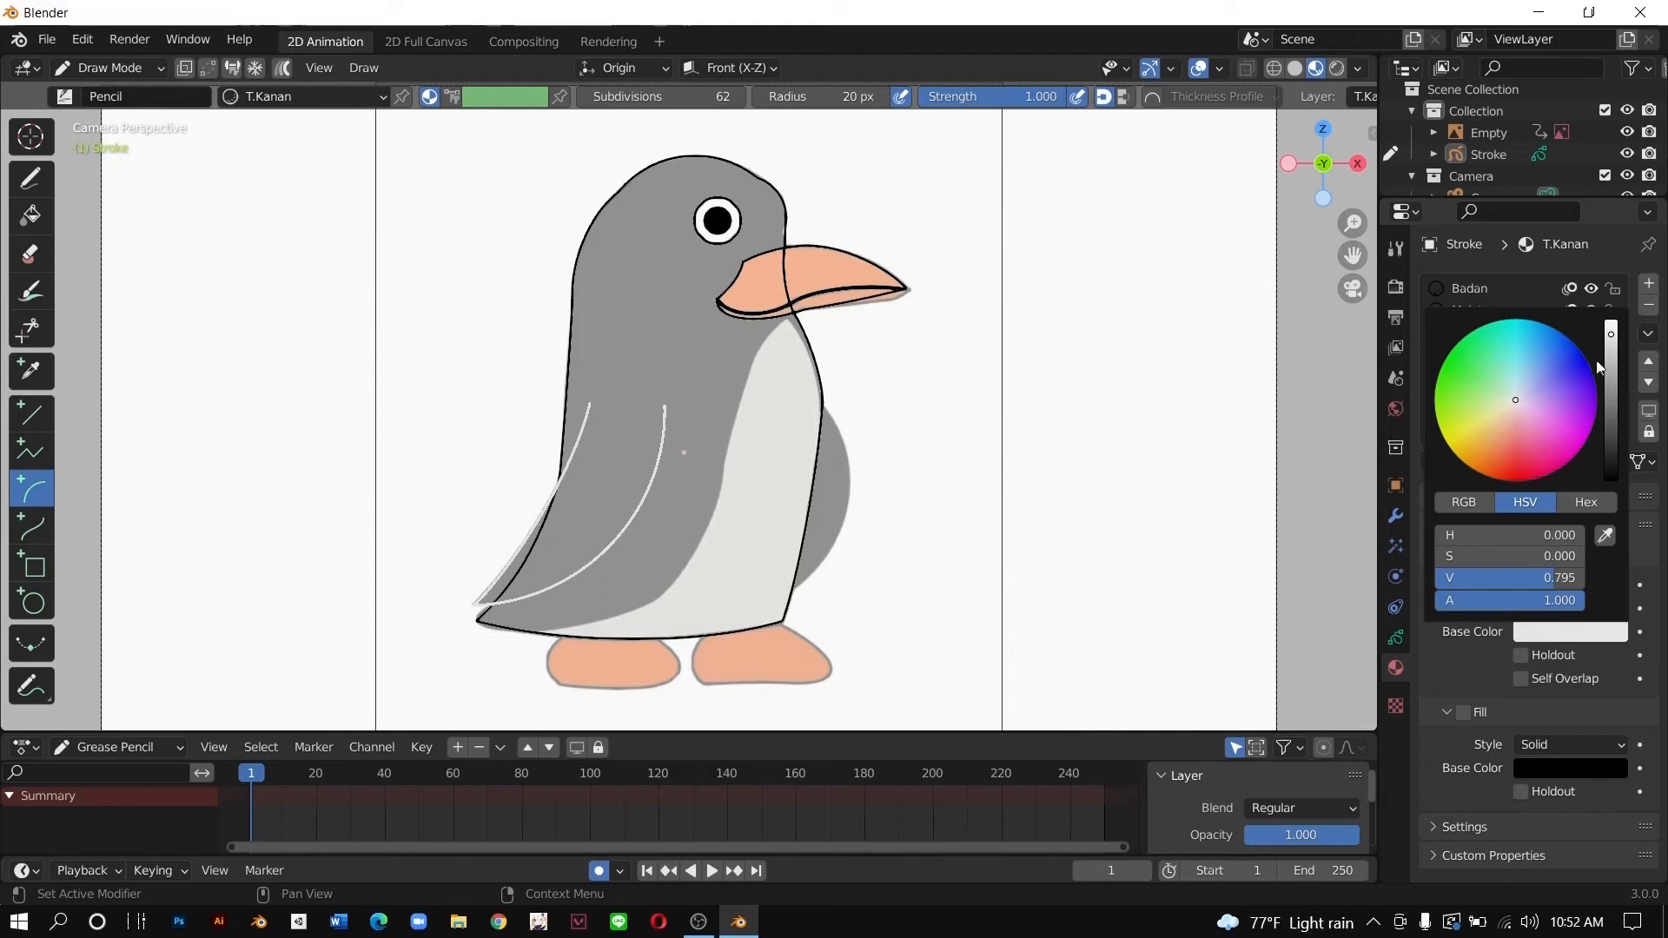
left_click_drag(1612, 341, 1612, 478)
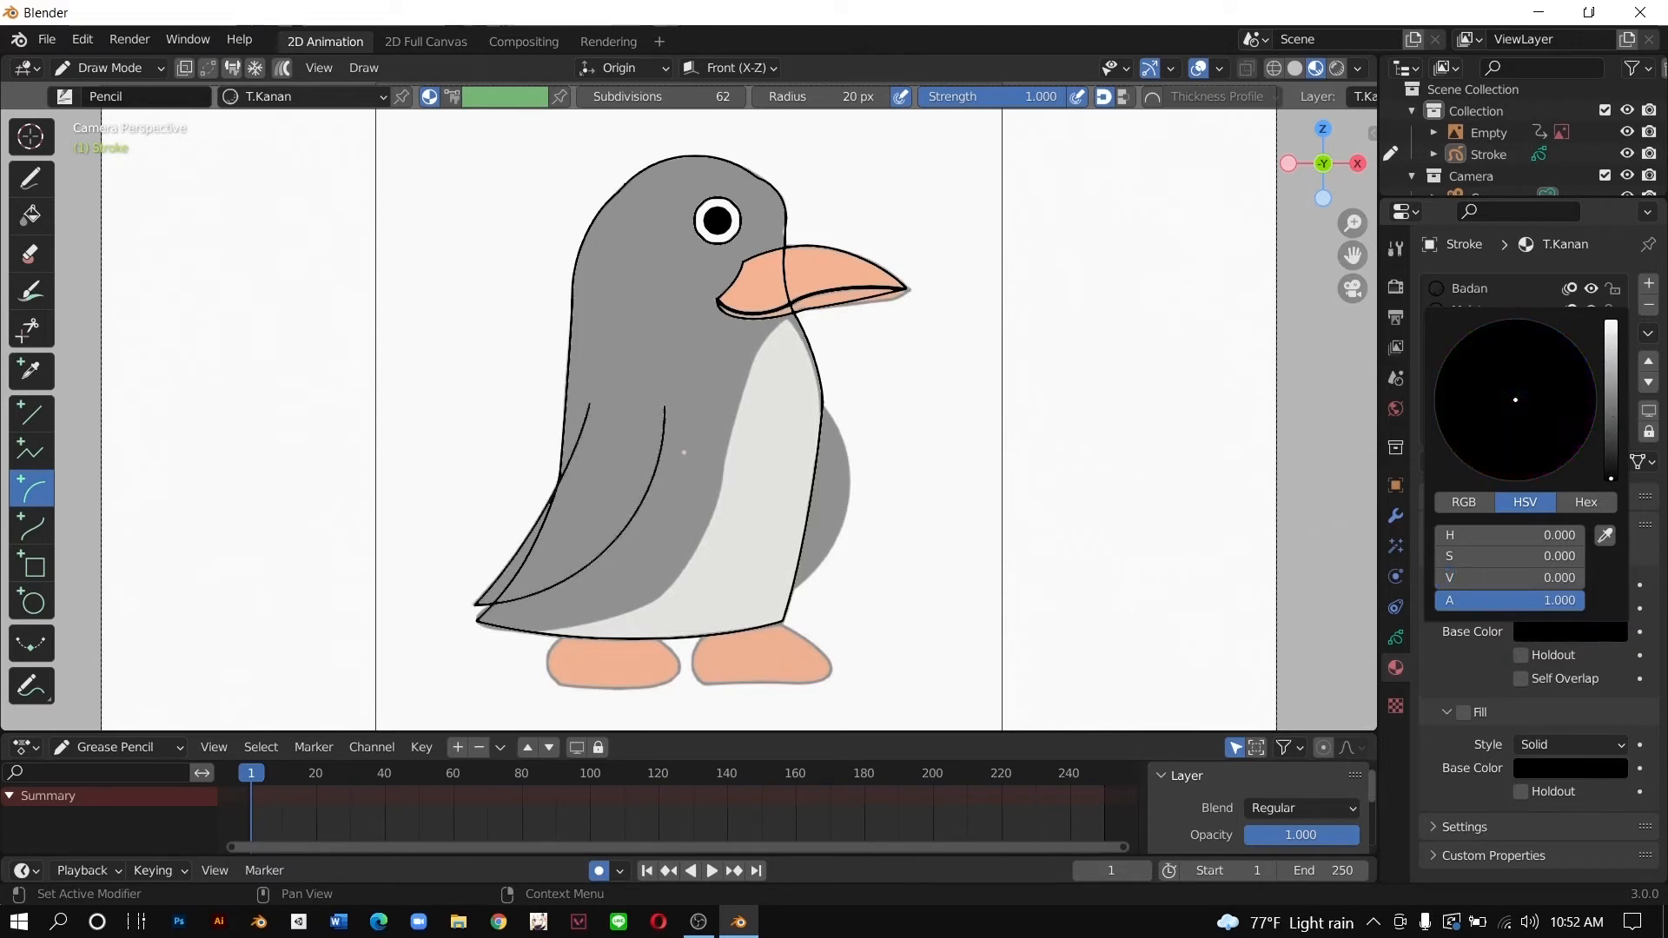
left_click_drag(1611, 478, 1612, 322)
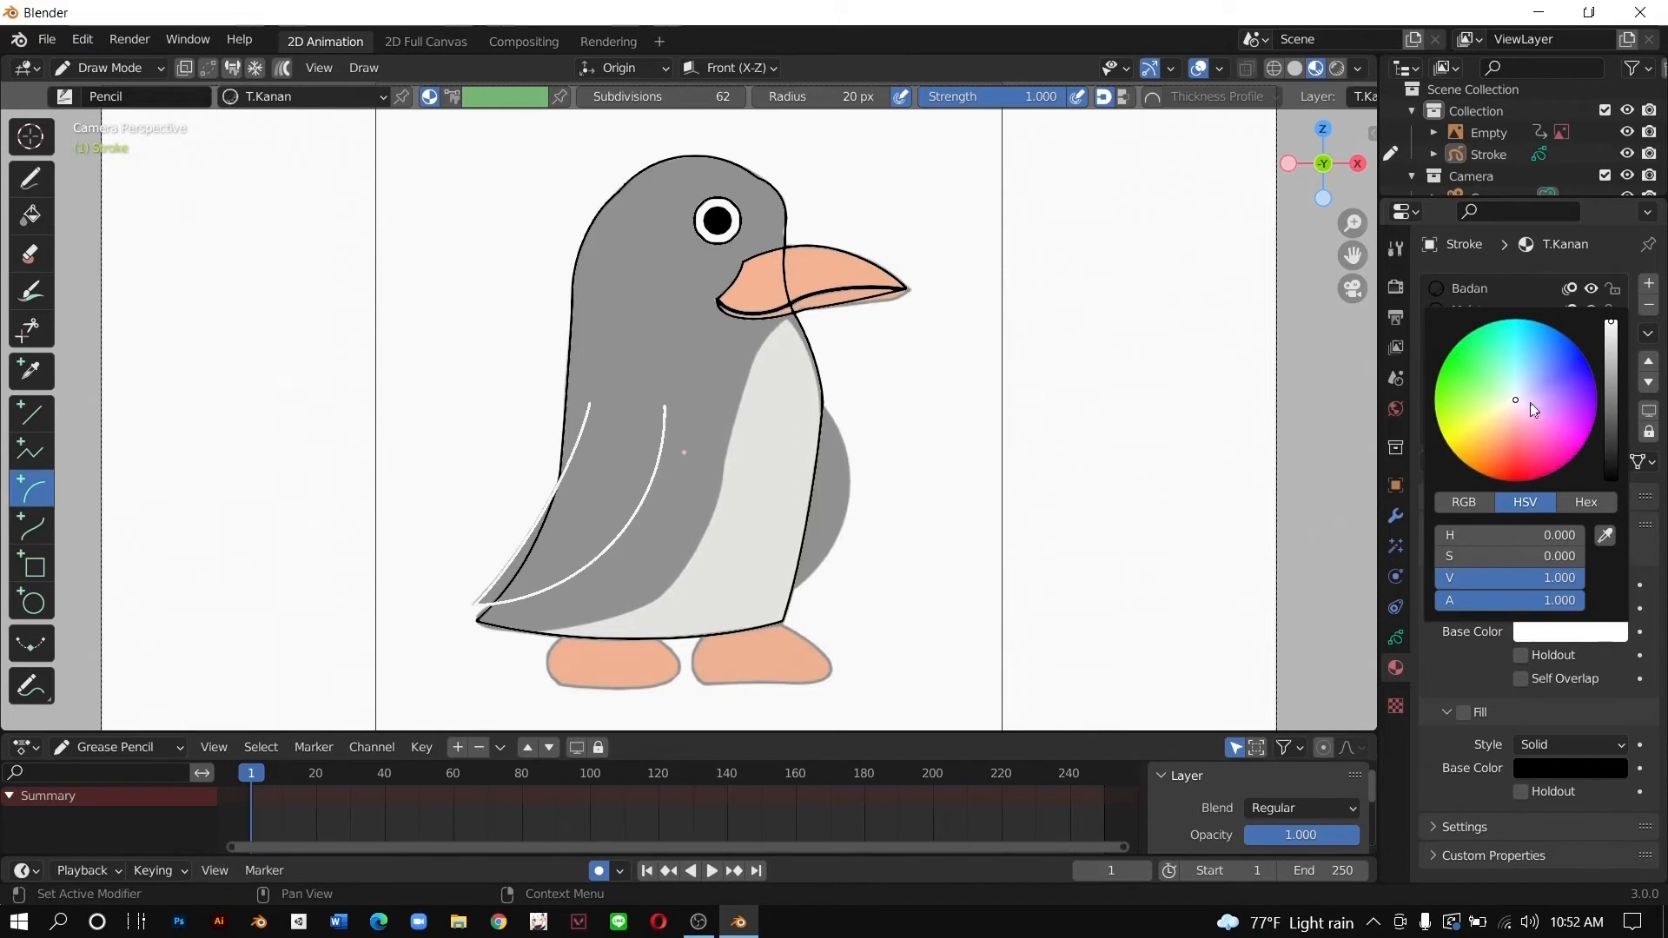
mouse_move(1510, 403)
left_mouse_down()
mouse_move(1474, 464)
mouse_move(1535, 477)
mouse_move(1512, 353)
mouse_move(1519, 389)
left_mouse_up()
left_click_drag(1611, 324, 1610, 428)
left_click_drag(1524, 387, 1516, 406)
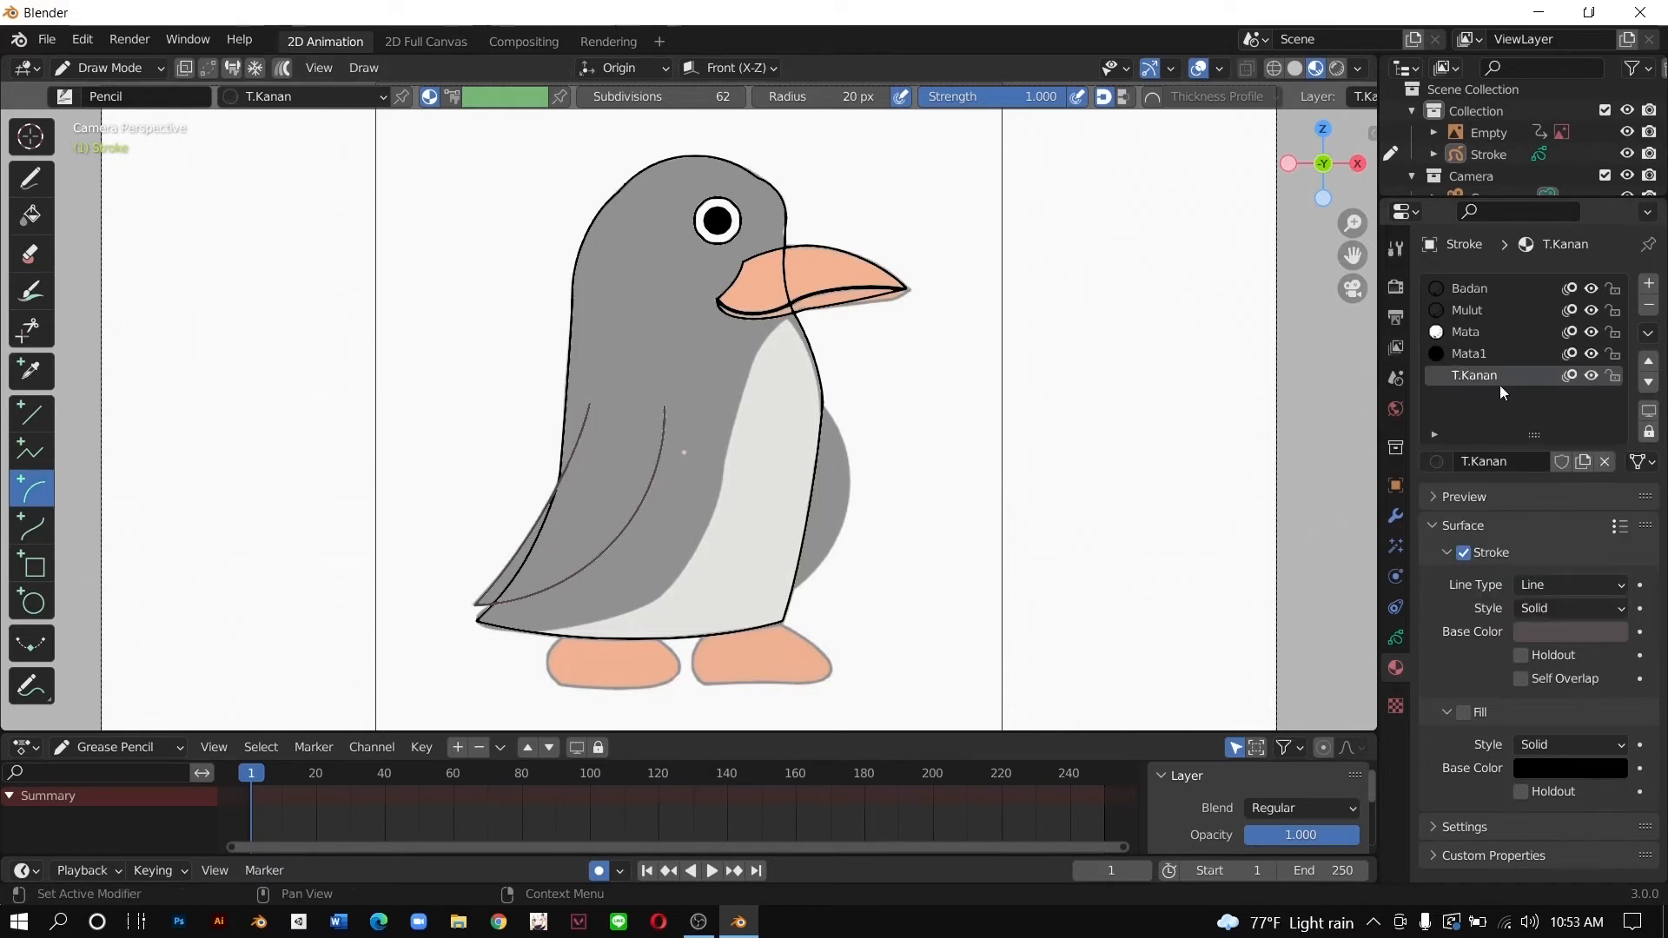
Step: Toggle the Badan material's fill on and off to check the wing outline's contrast against the filled body
left_click(1477, 288)
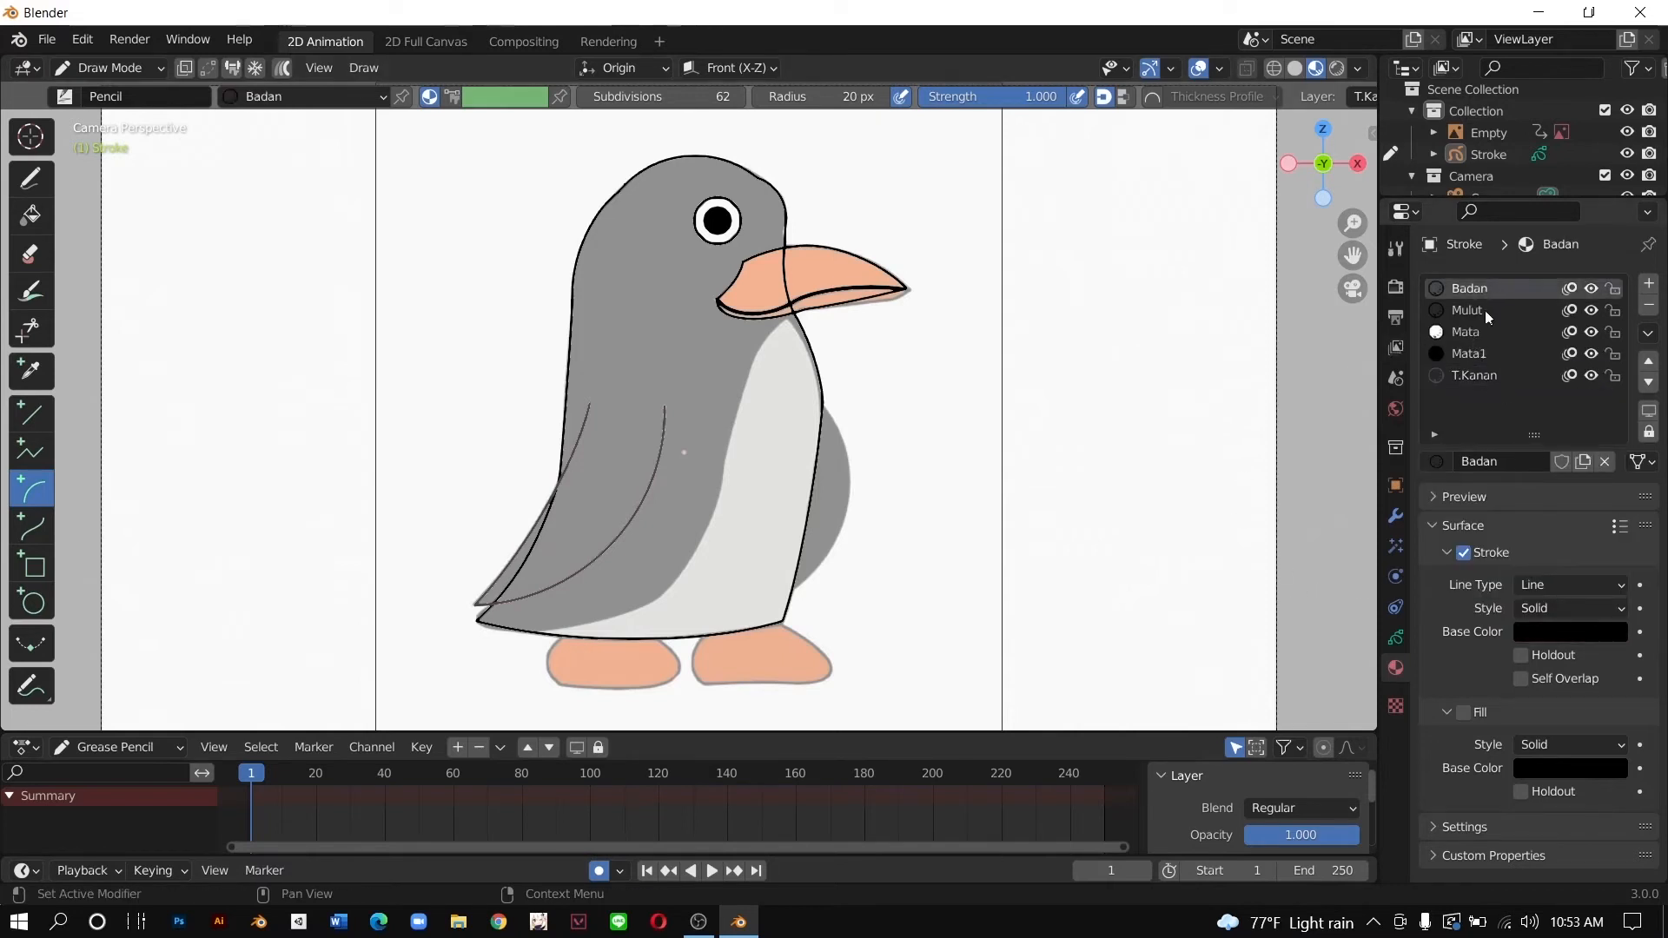
left_click(1463, 713)
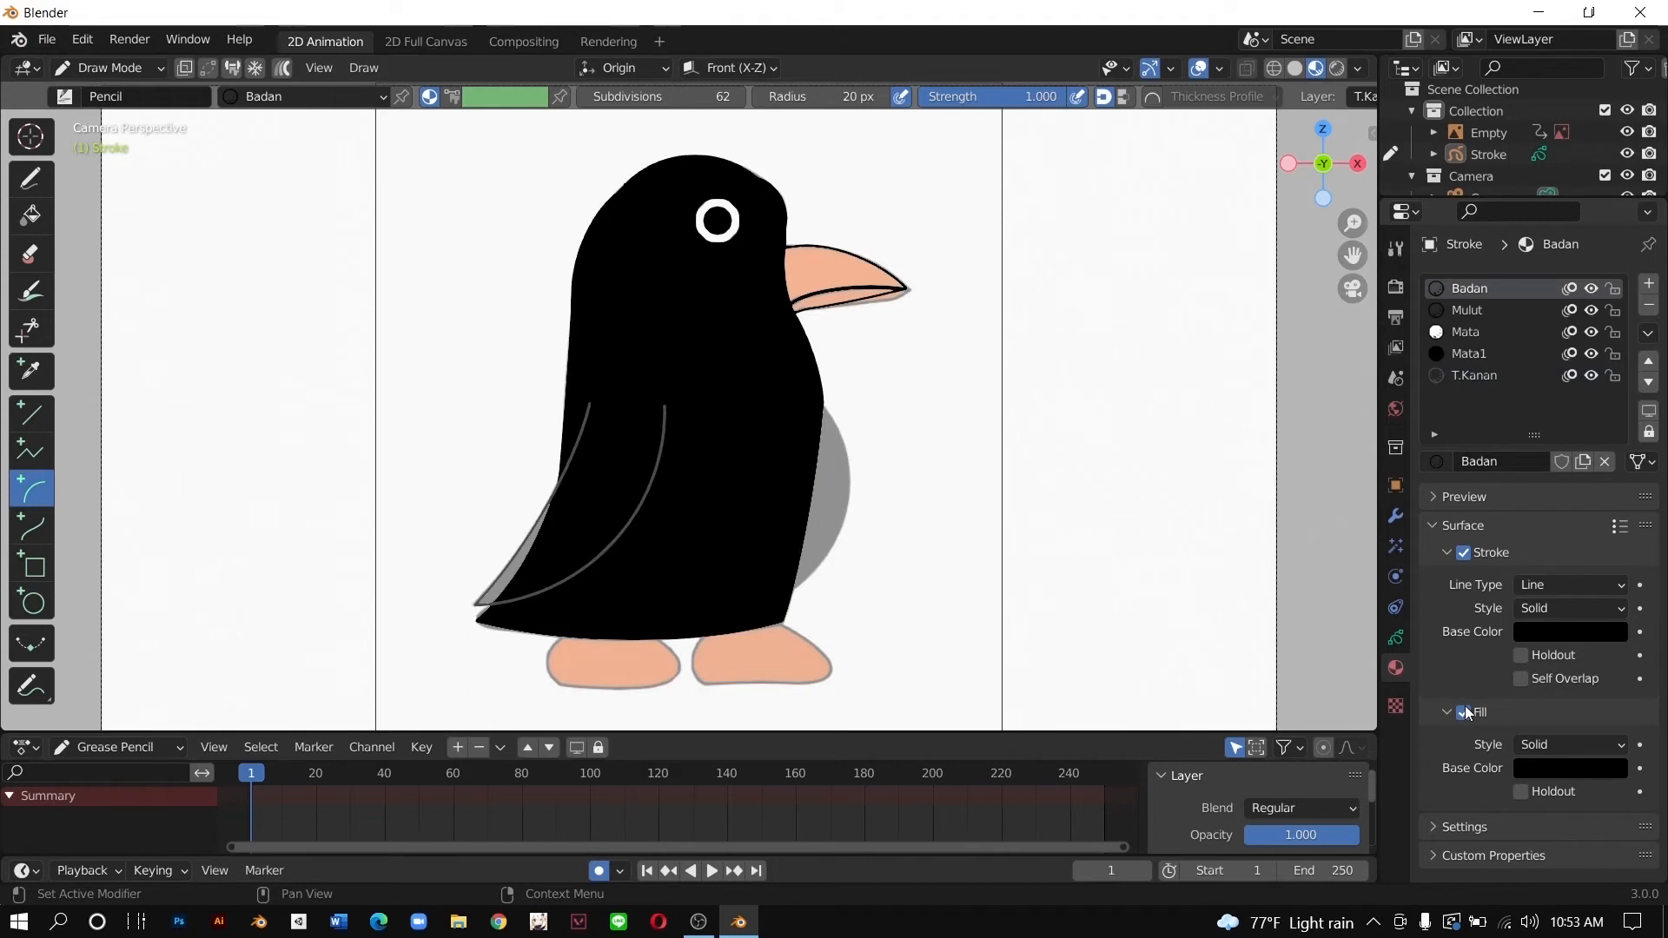
left_click(1463, 712)
left_click(1463, 712)
left_click(1463, 712)
left_click(1465, 712)
left_click(1464, 712)
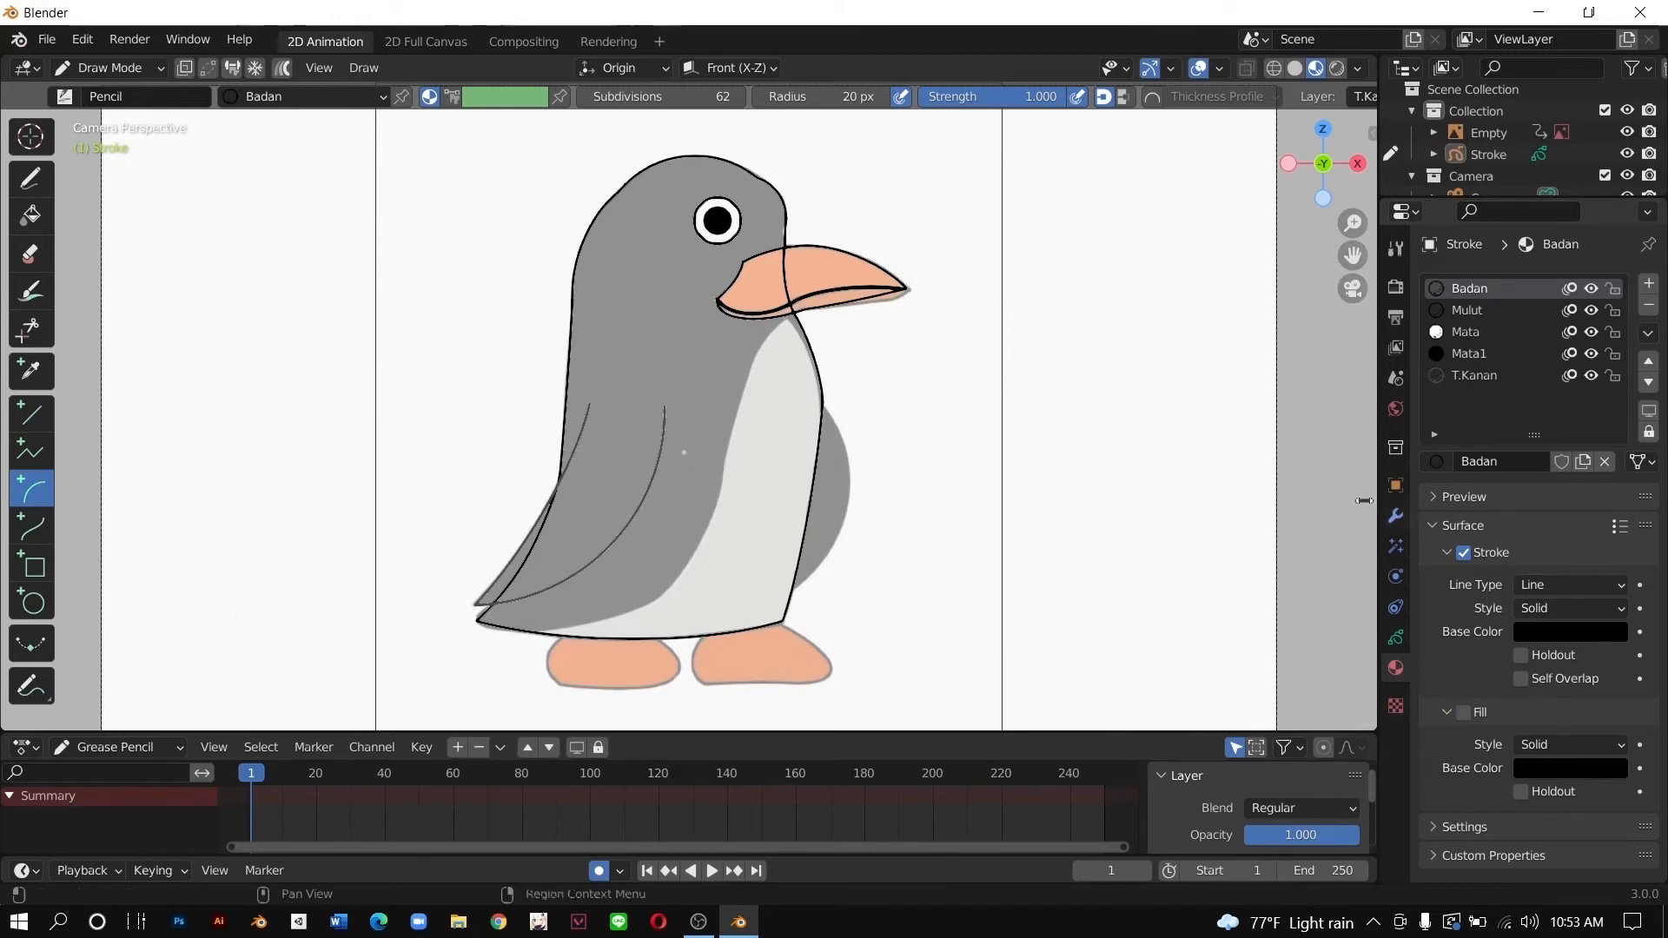
Step: Add a new grease pencil layer above T.Kanan and name it T.Kiri
left_click(1395, 638)
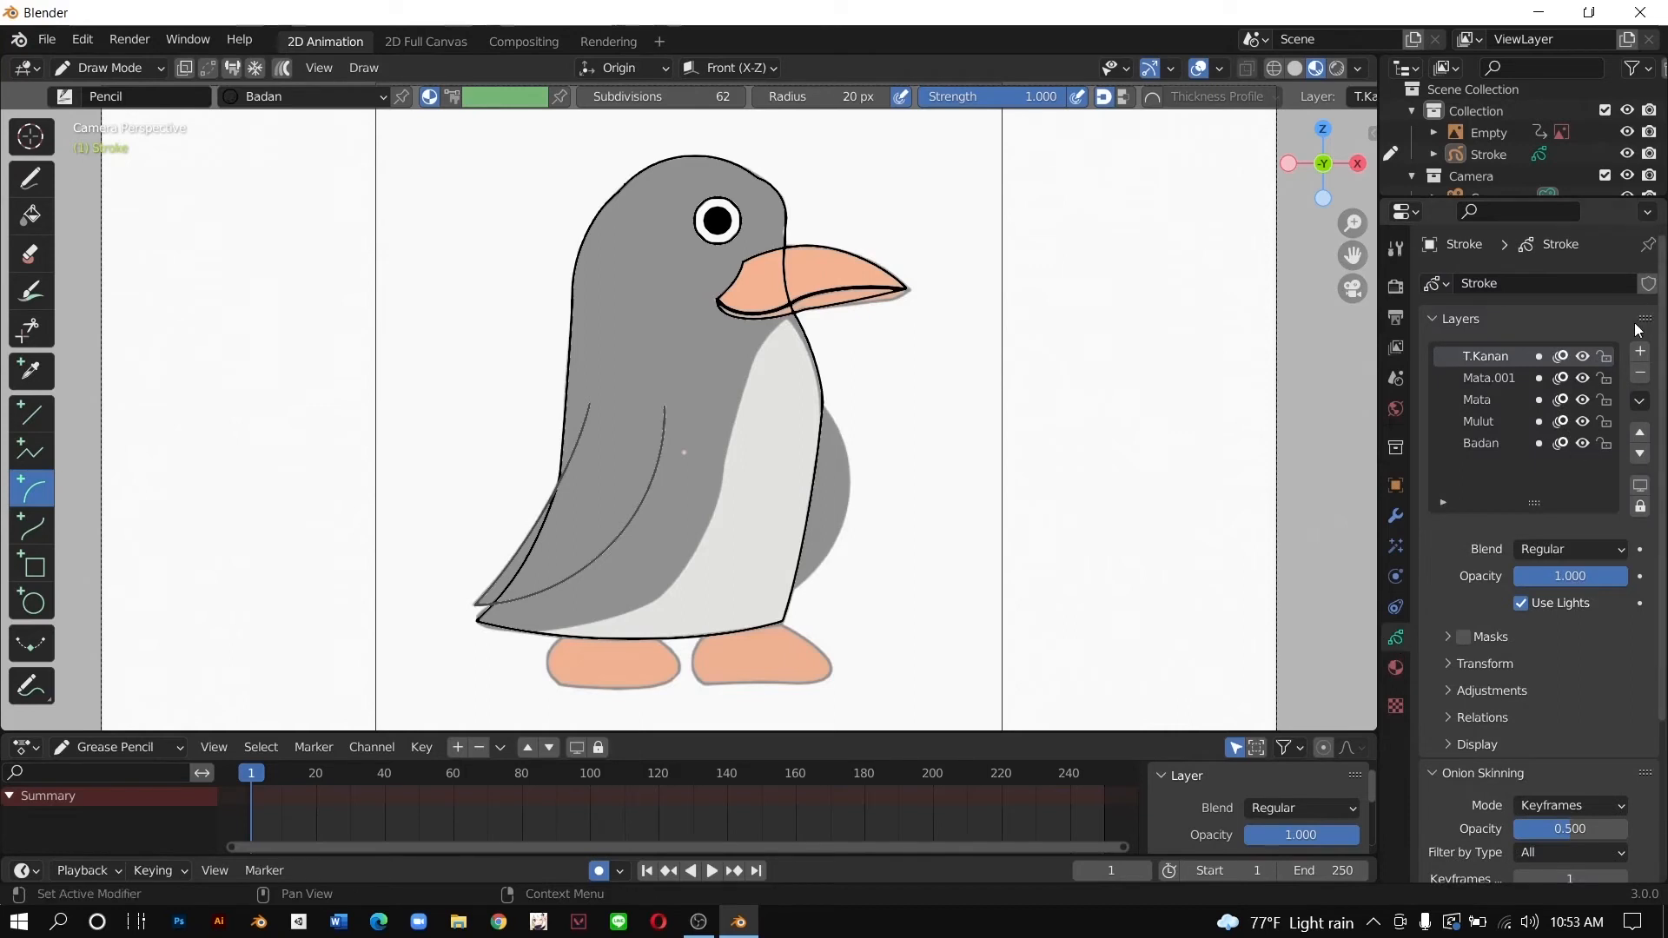
left_click(1640, 351)
left_click(1574, 549)
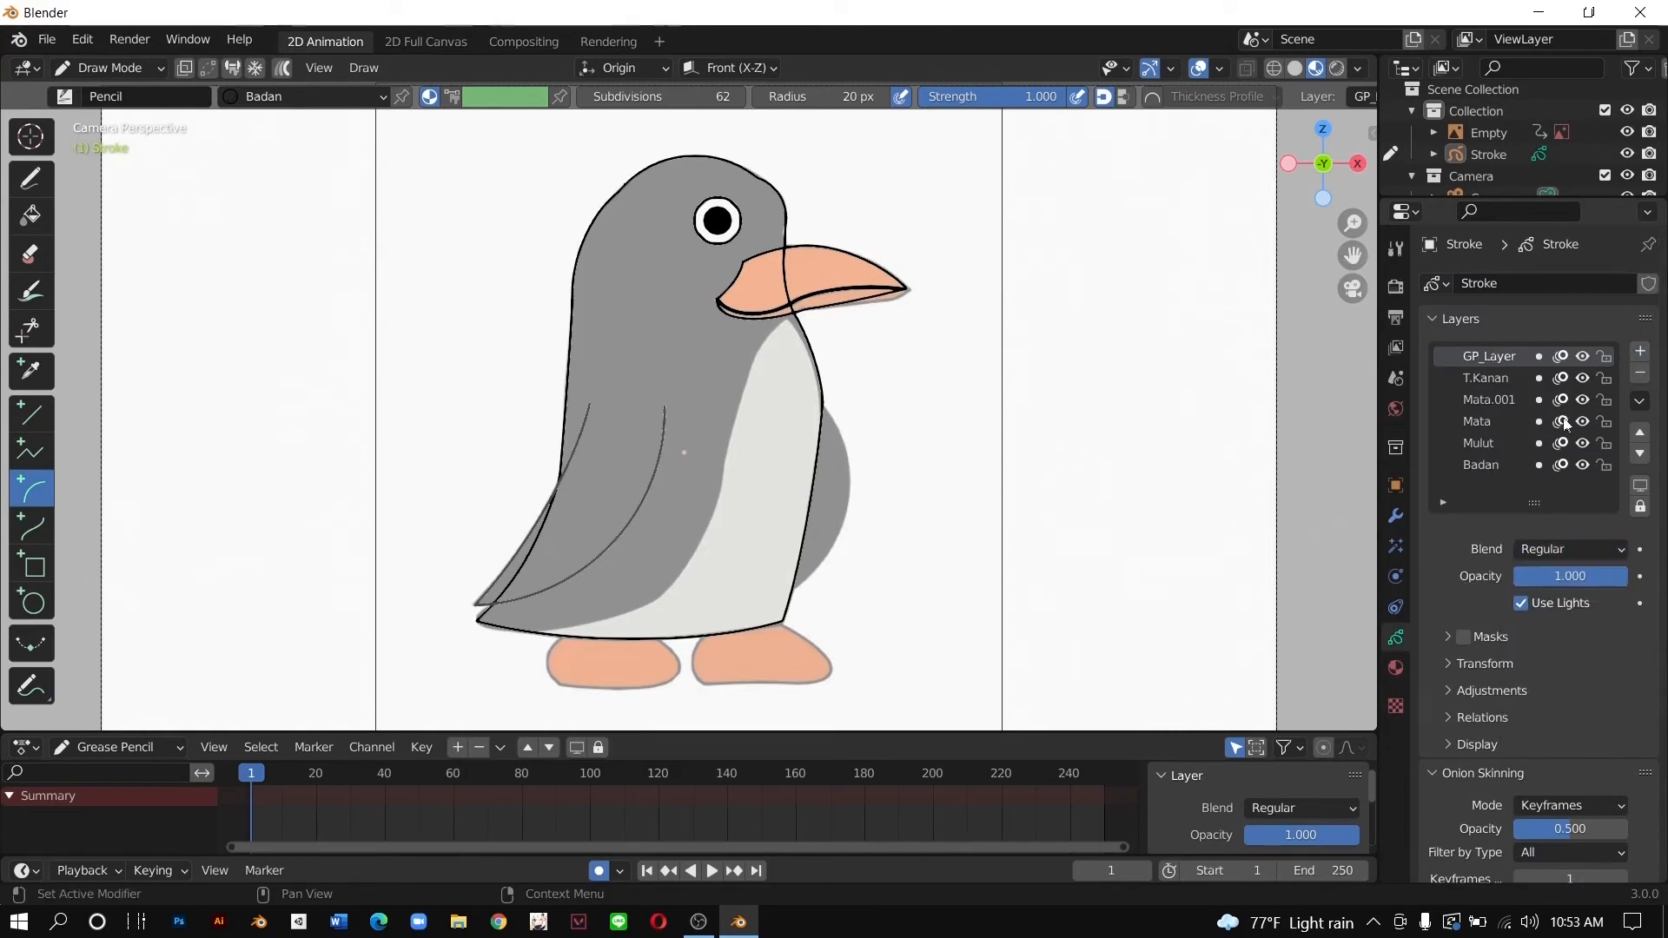
type("T.Kir")
key("Return")
Step: Add a new grease pencil material named T.Kiri
left_click(1396, 668)
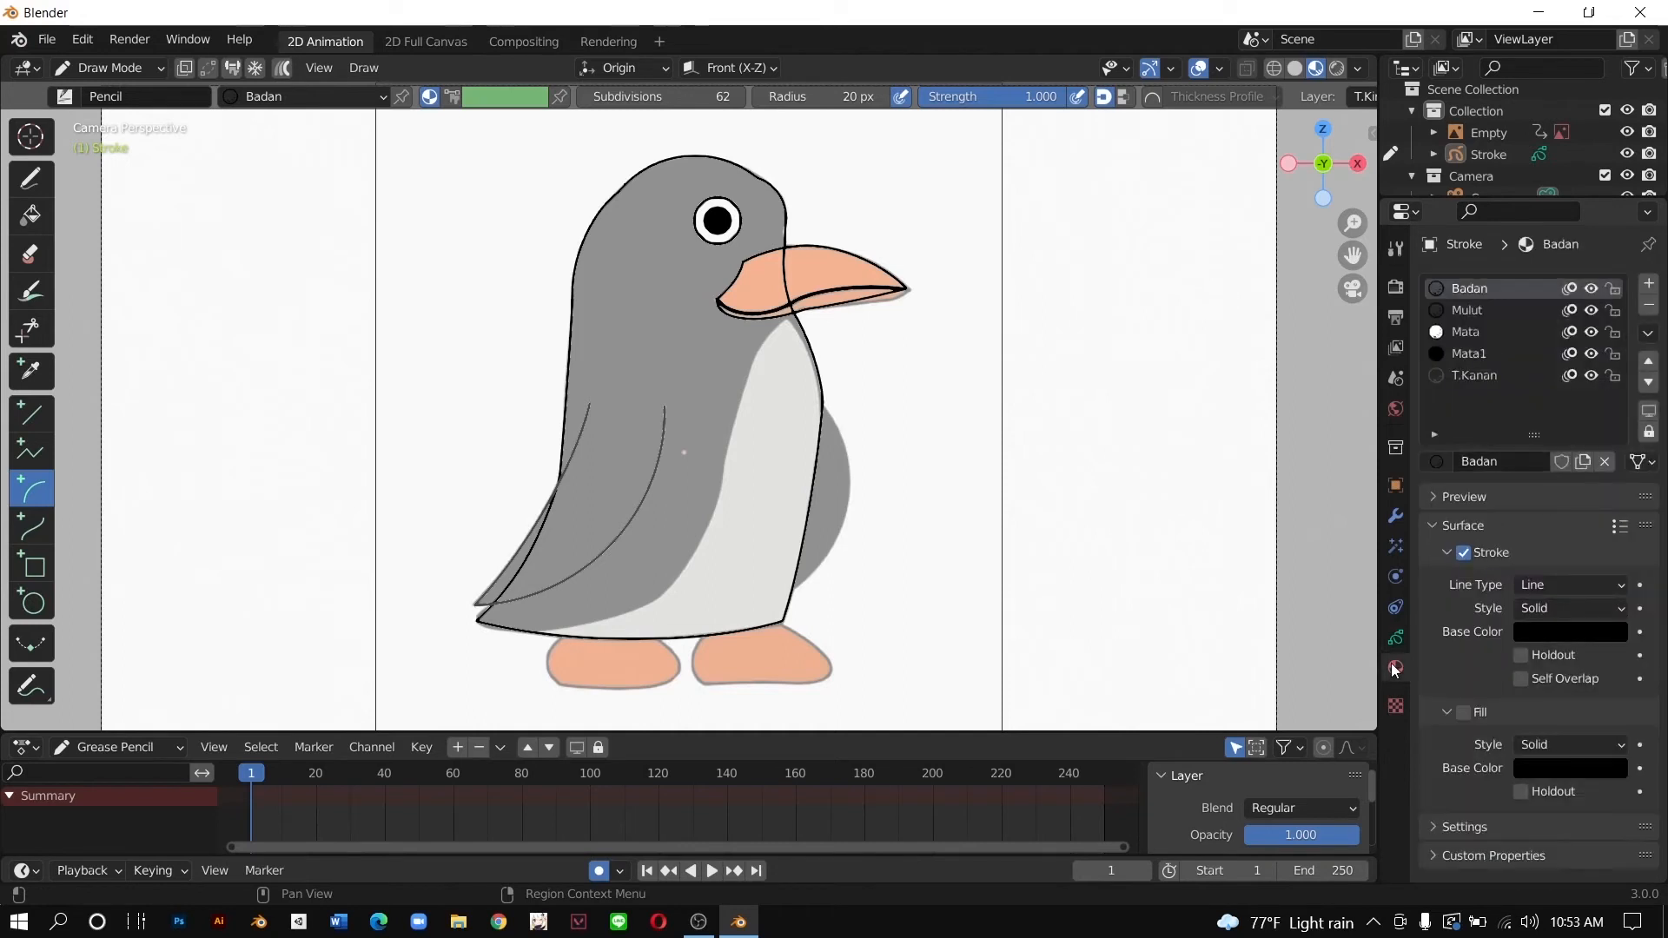
left_click(1650, 283)
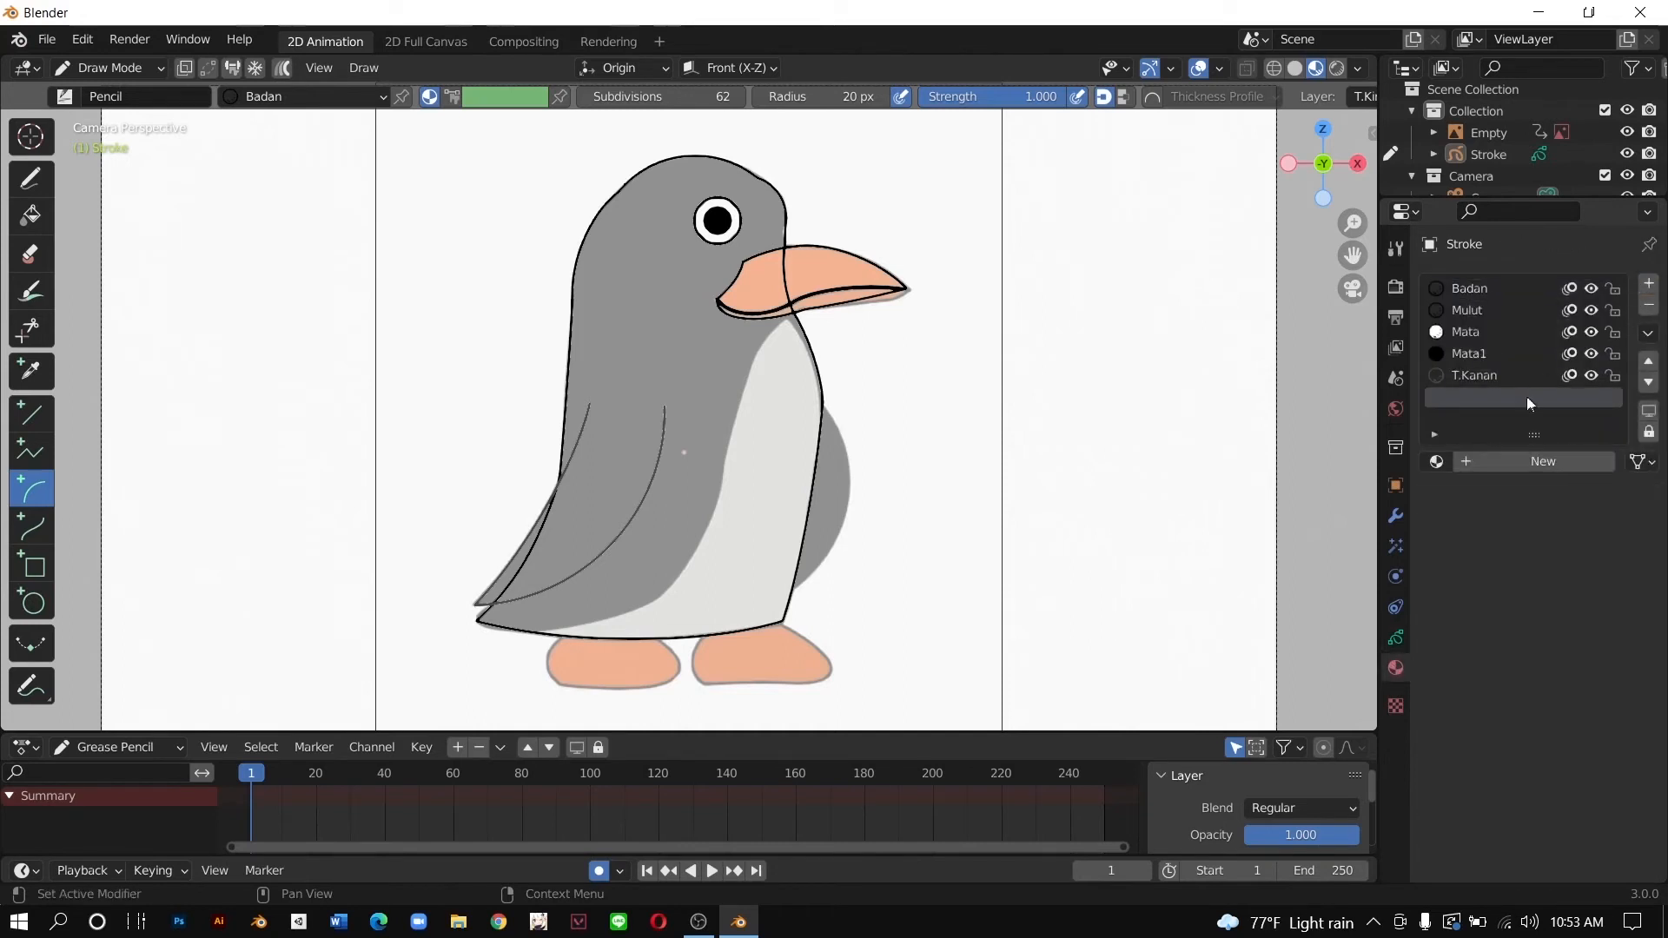
left_click(1512, 459)
double_click(1512, 458)
type("T.Kiri")
key("Return")
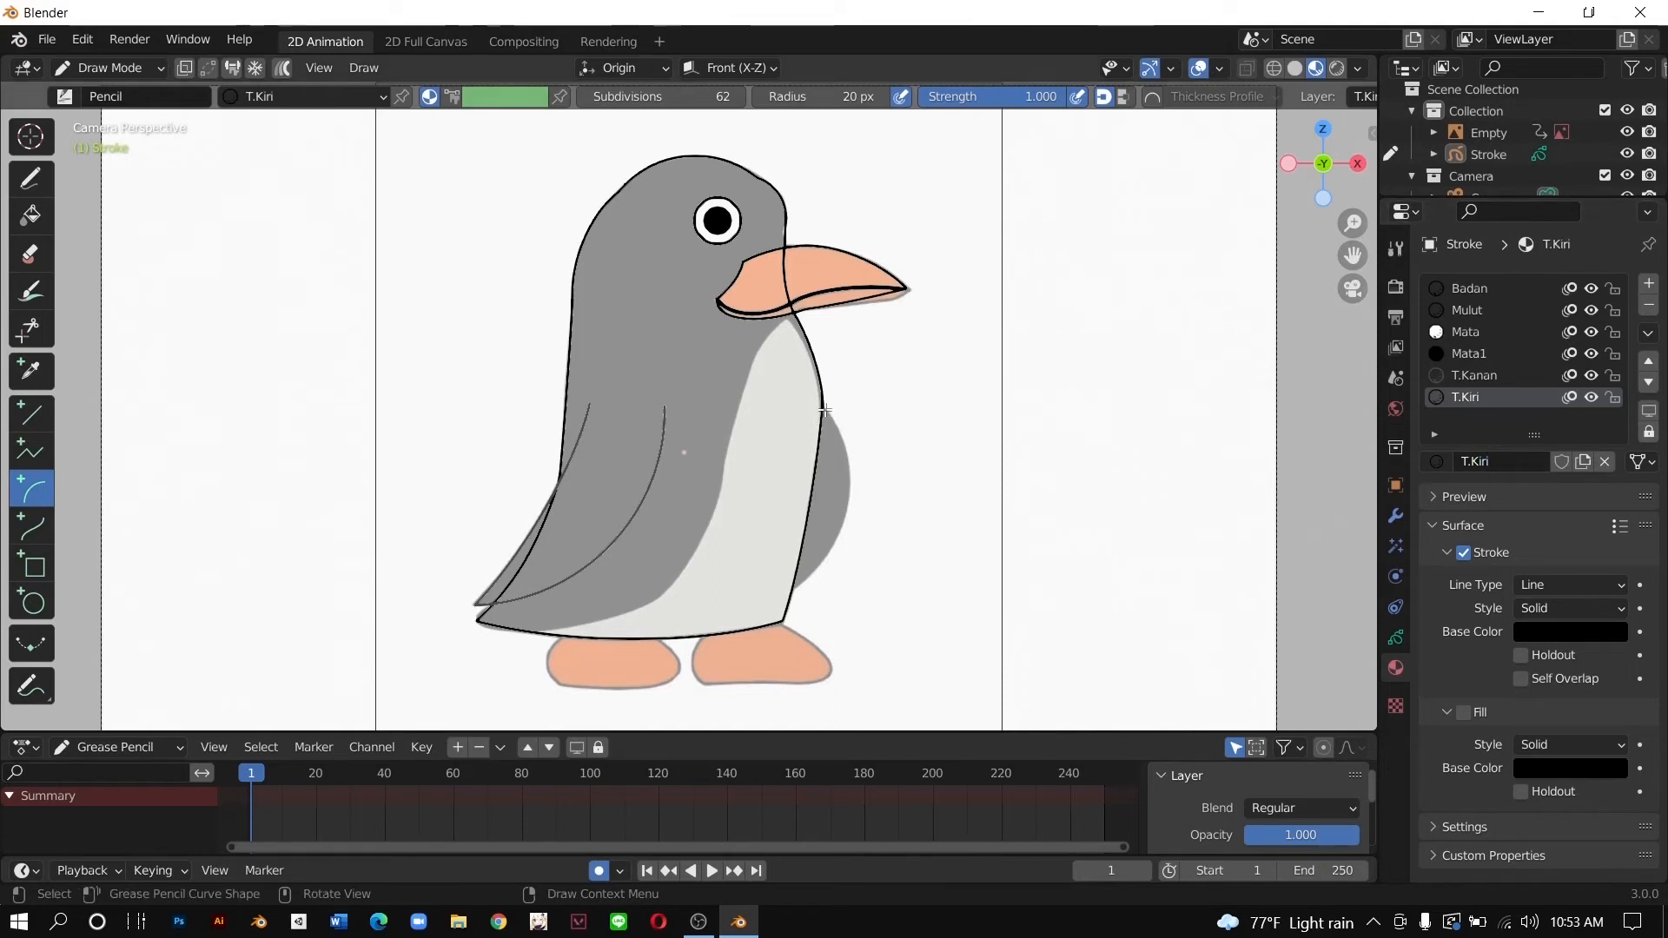
left_click_drag(824, 410, 849, 441)
key("Escape")
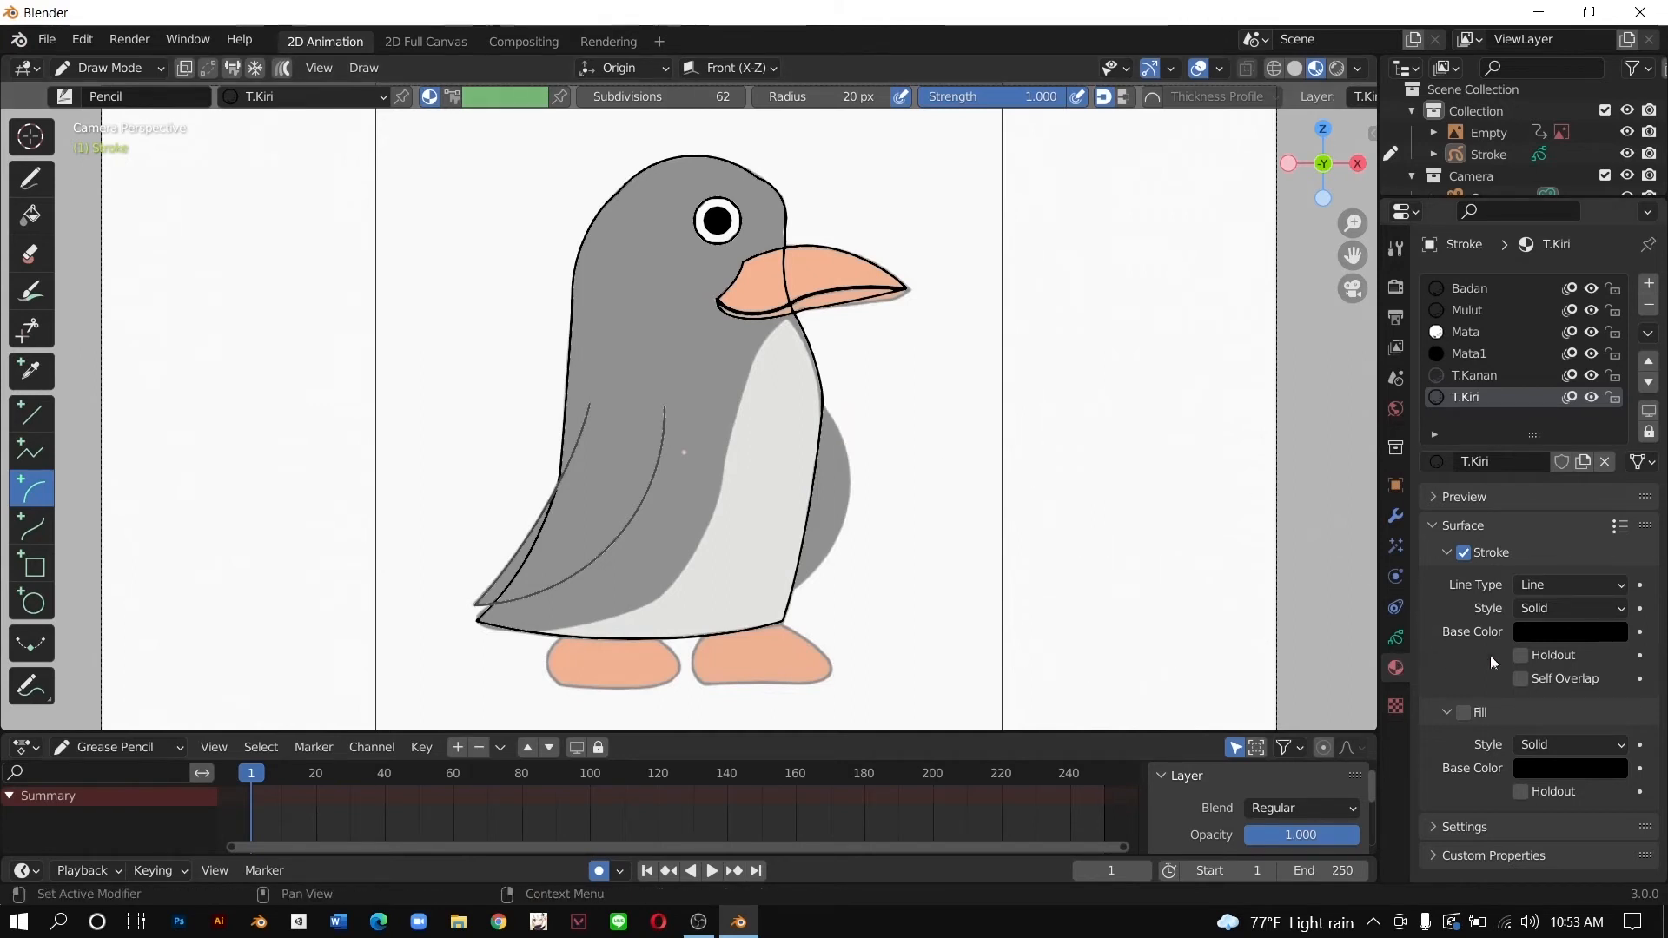
left_click(1568, 770)
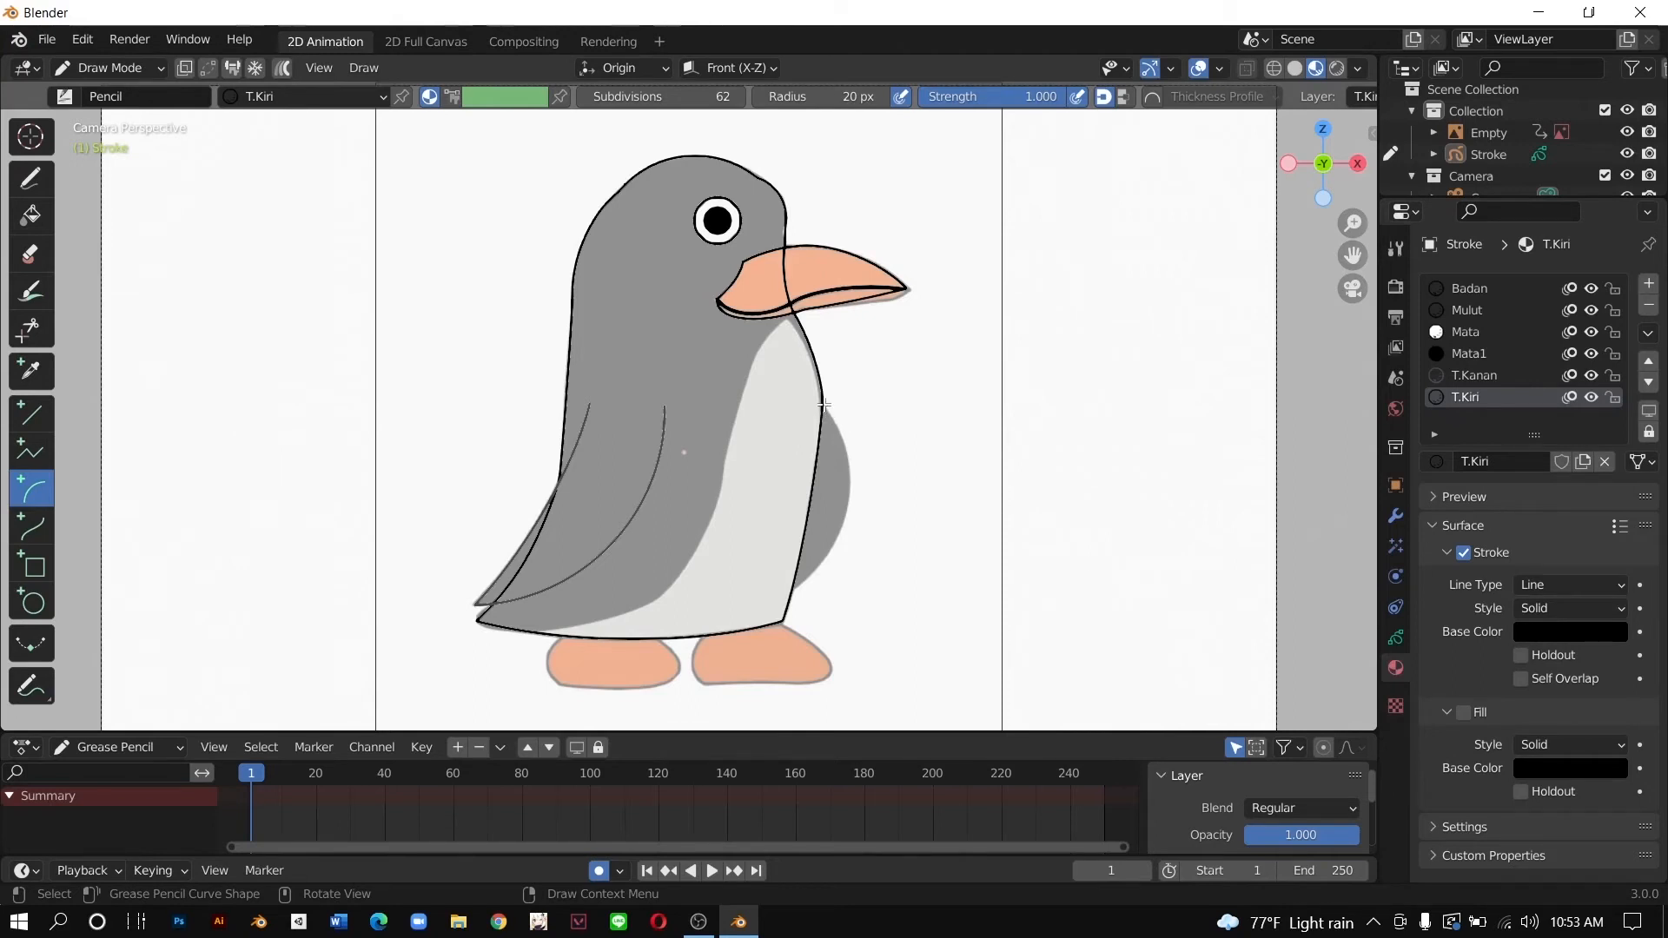
Step: Trace the outer edge of the left wing with two connected arcs, fitting their curvature to the reference
scroll(824, 406, "up", 3)
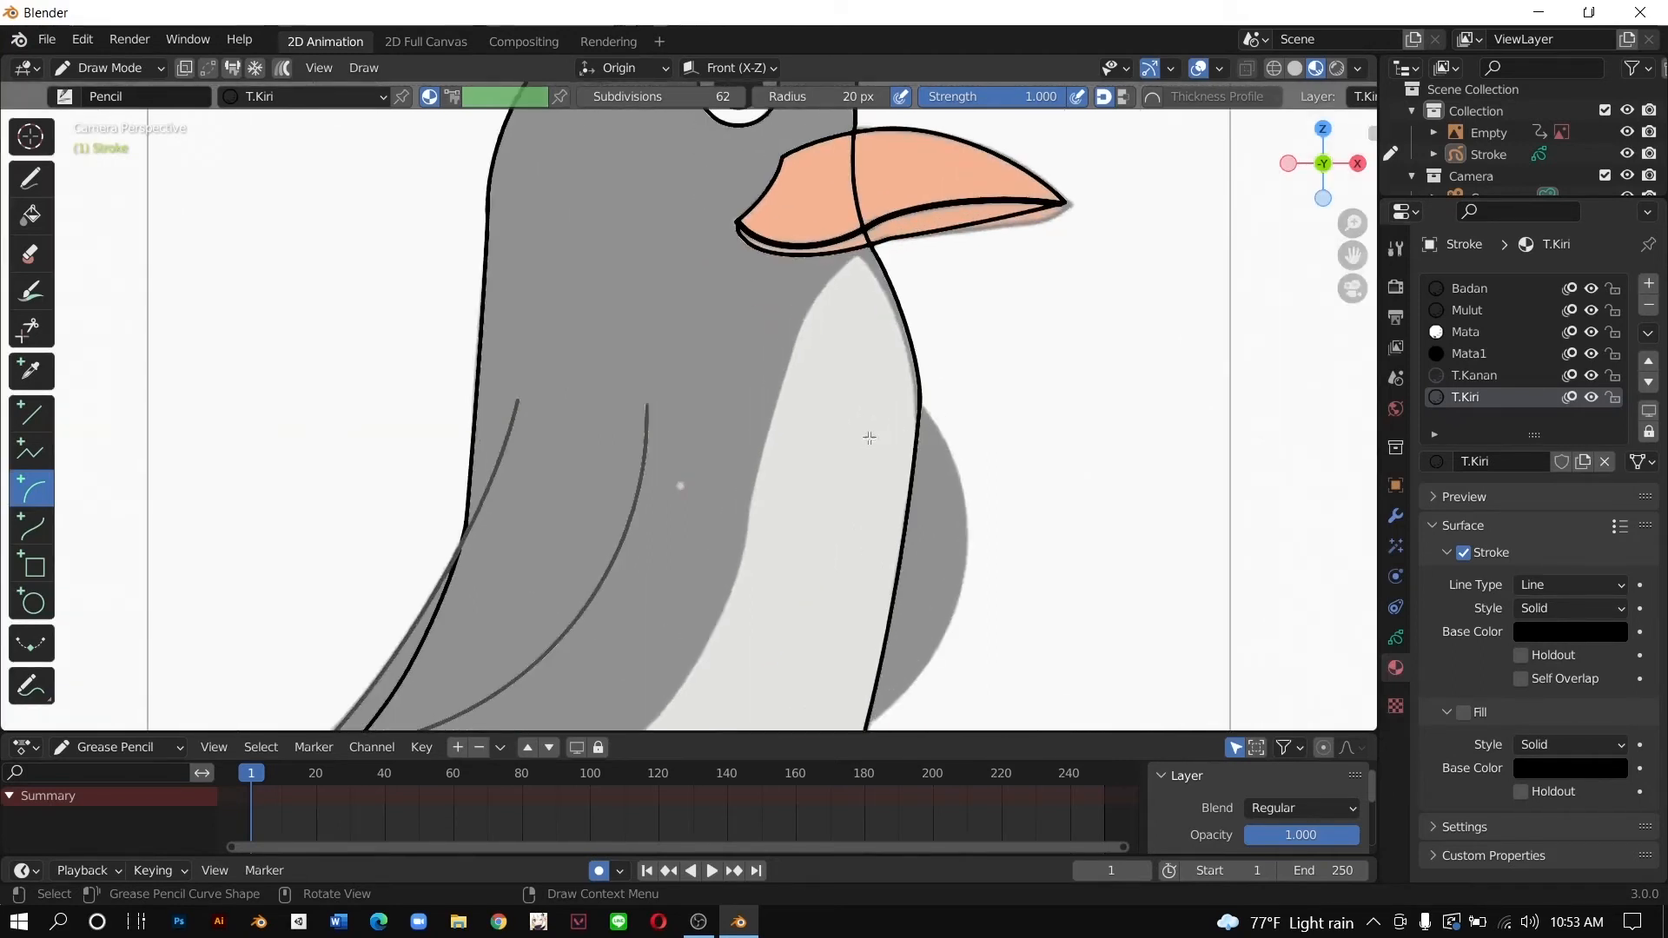
left_click_drag(1351, 265, 1218, 204)
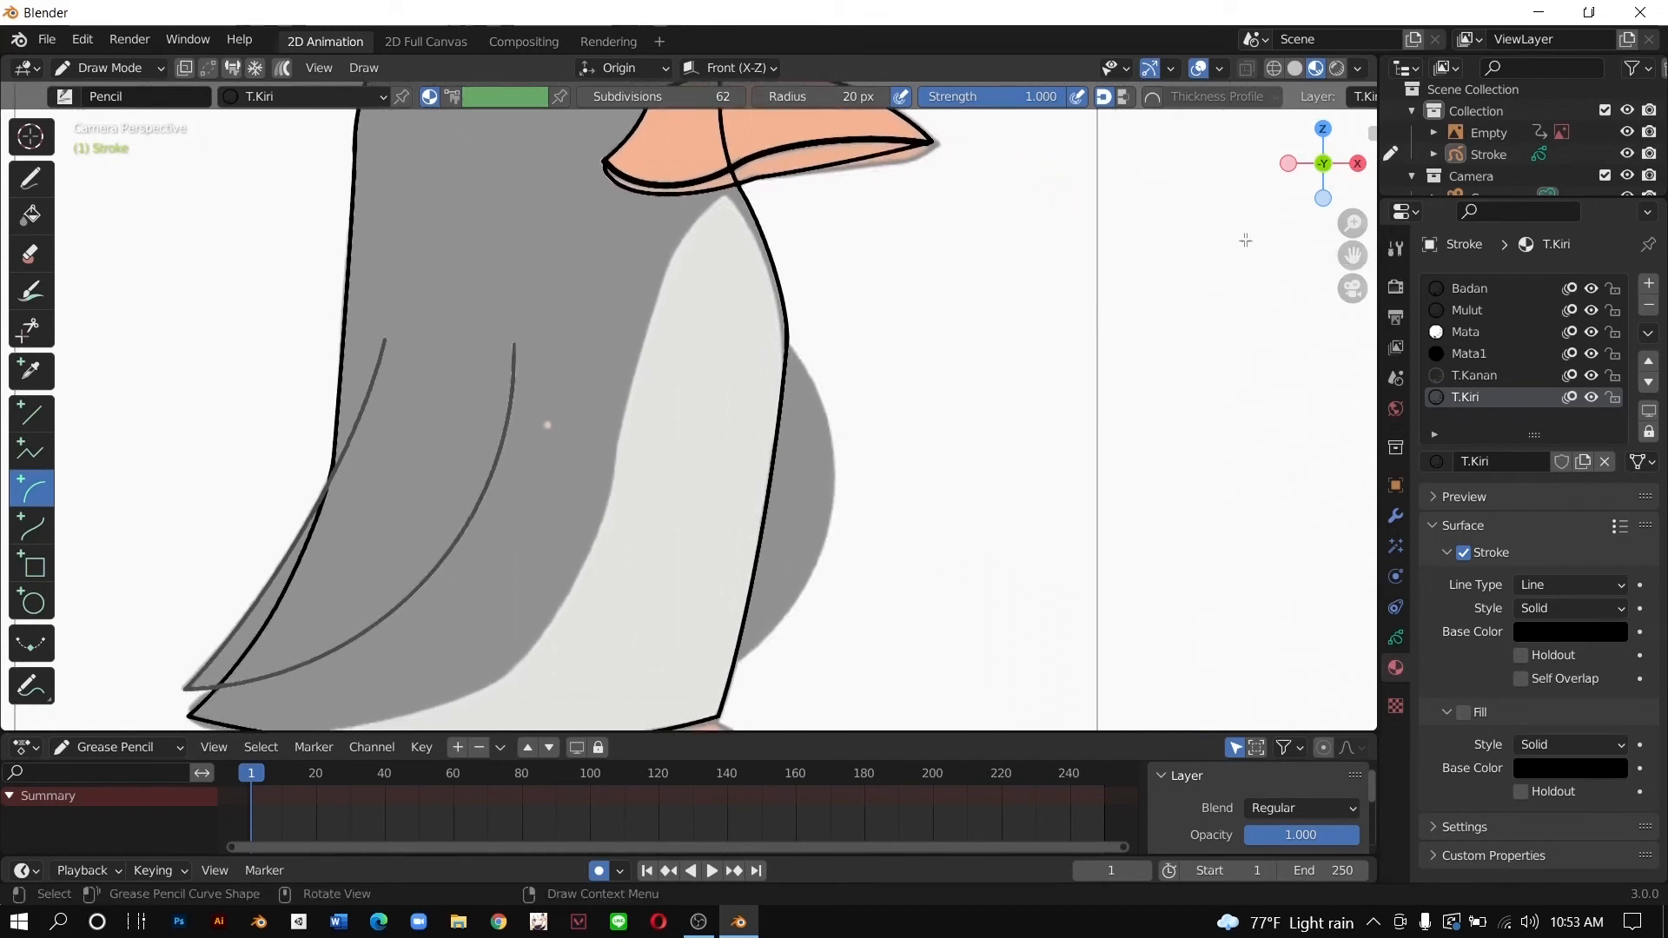
scroll(1251, 232, "up", 2)
left_click_drag(1358, 252, 1336, 142)
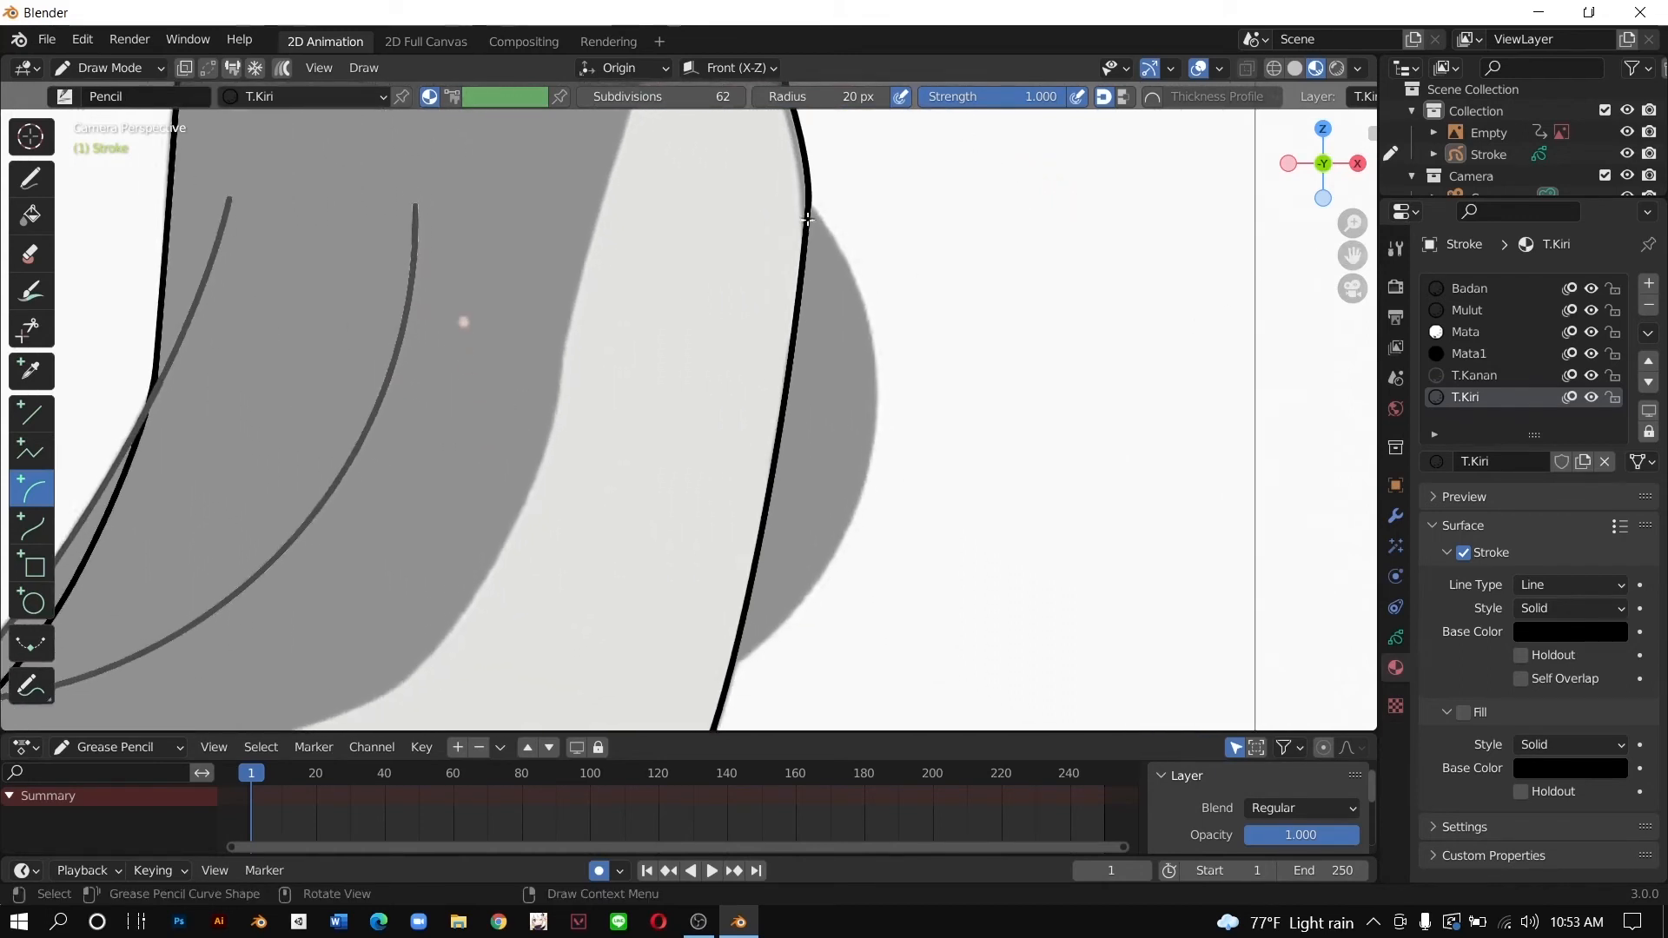
mouse_move(808, 206)
left_mouse_down()
mouse_move(877, 338)
mouse_move(878, 506)
mouse_move(826, 608)
mouse_move(866, 391)
mouse_move(875, 427)
left_mouse_up()
left_click_drag(958, 301, 919, 289)
key("e")
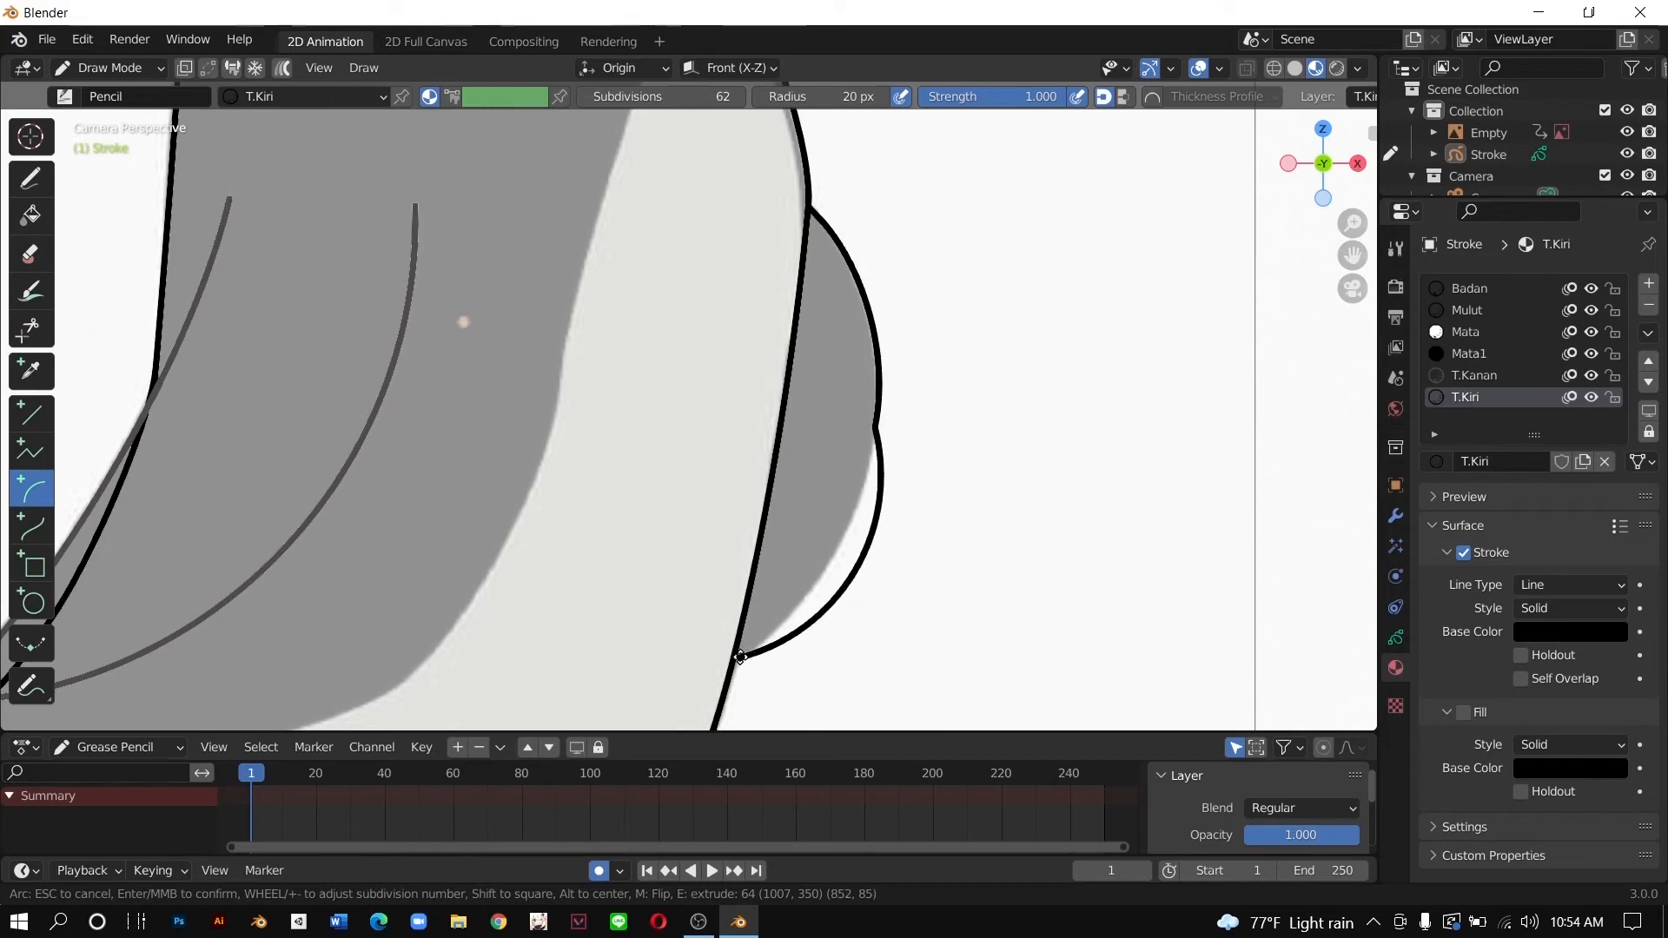
left_click(741, 660)
left_click_drag(956, 596, 871, 589)
left_click_drag(740, 661, 737, 661)
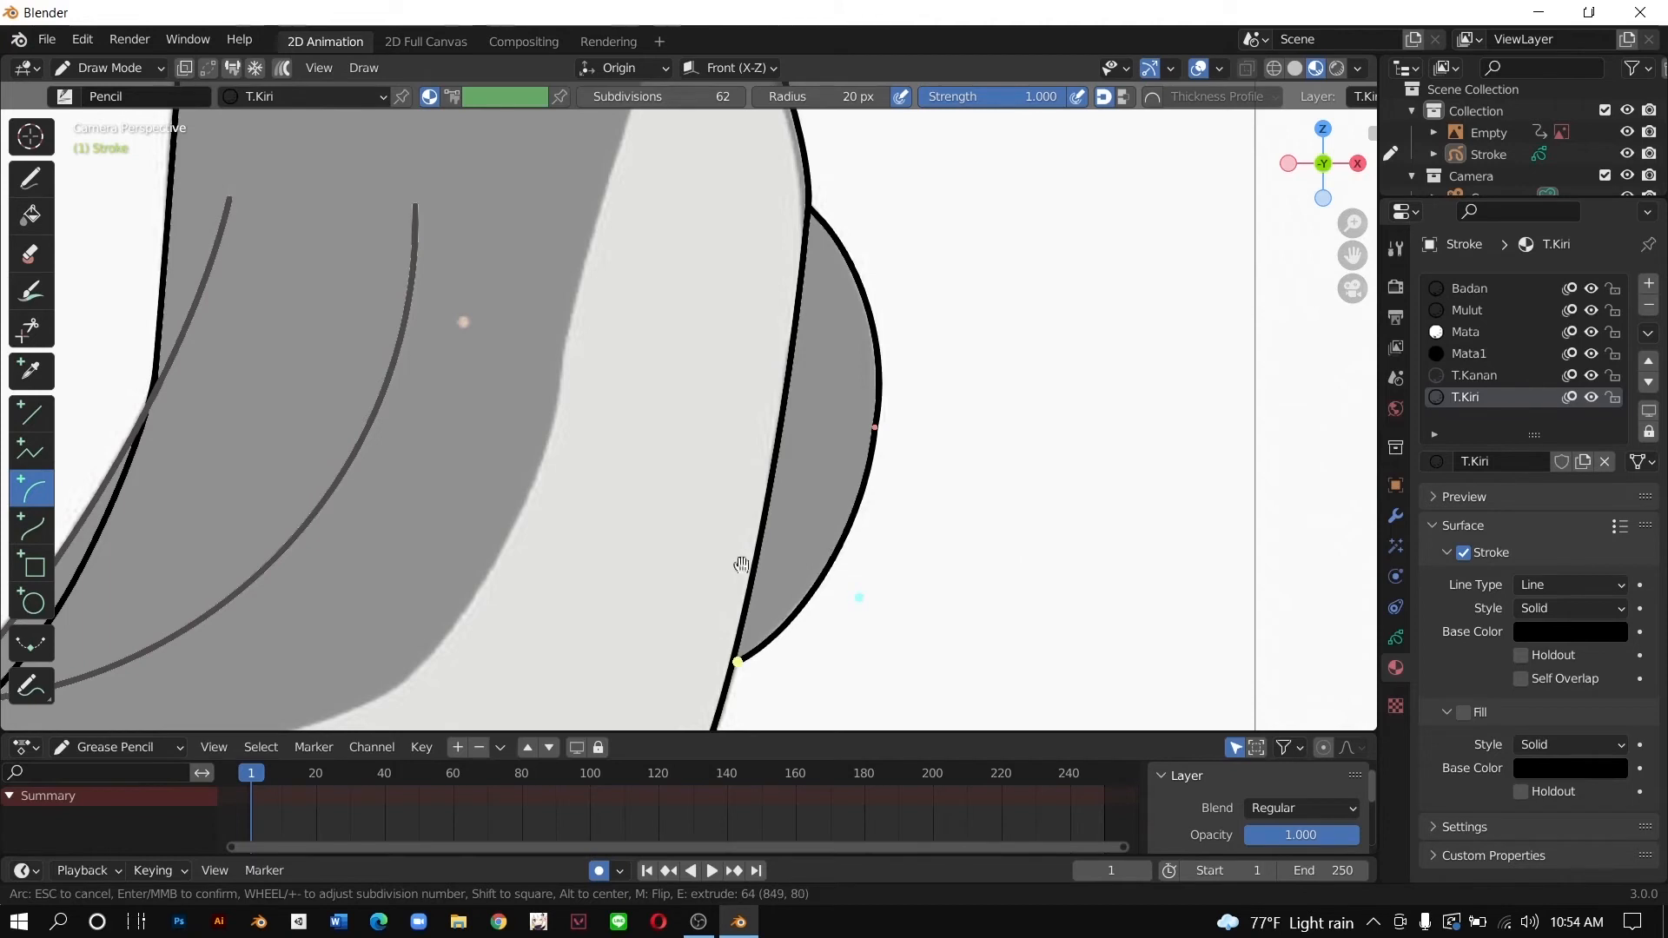
Step: Close the left wing outline with a third arc running along the belly edge back to its starting point
key("e")
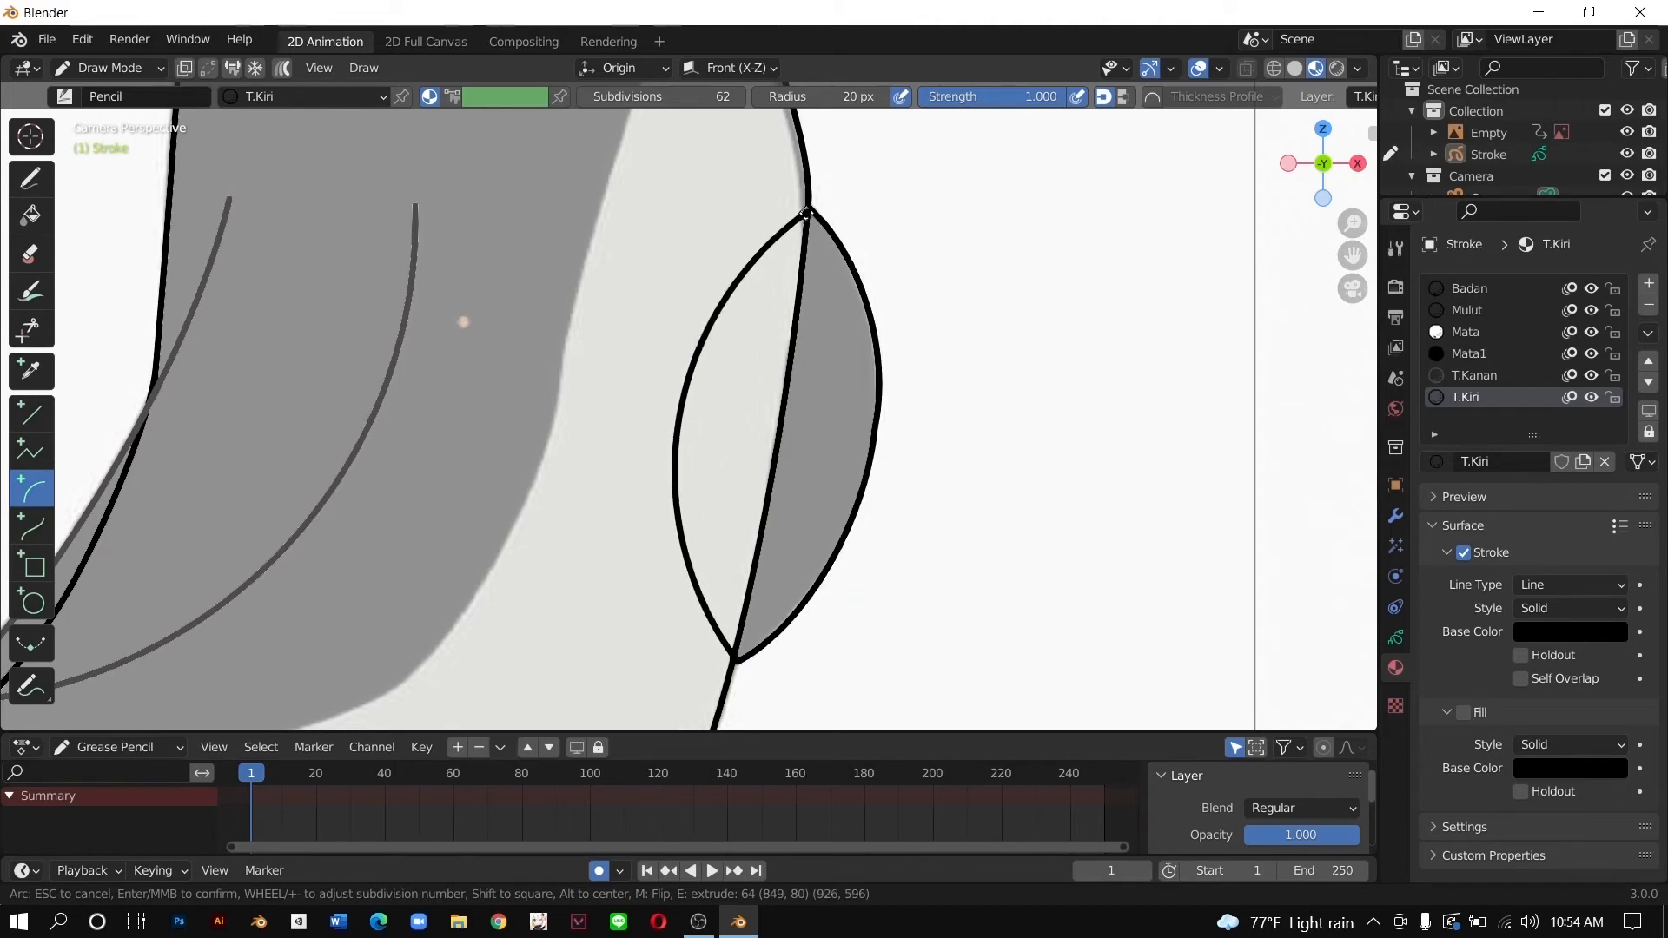
left_click(808, 212)
left_click_drag(569, 401, 803, 437)
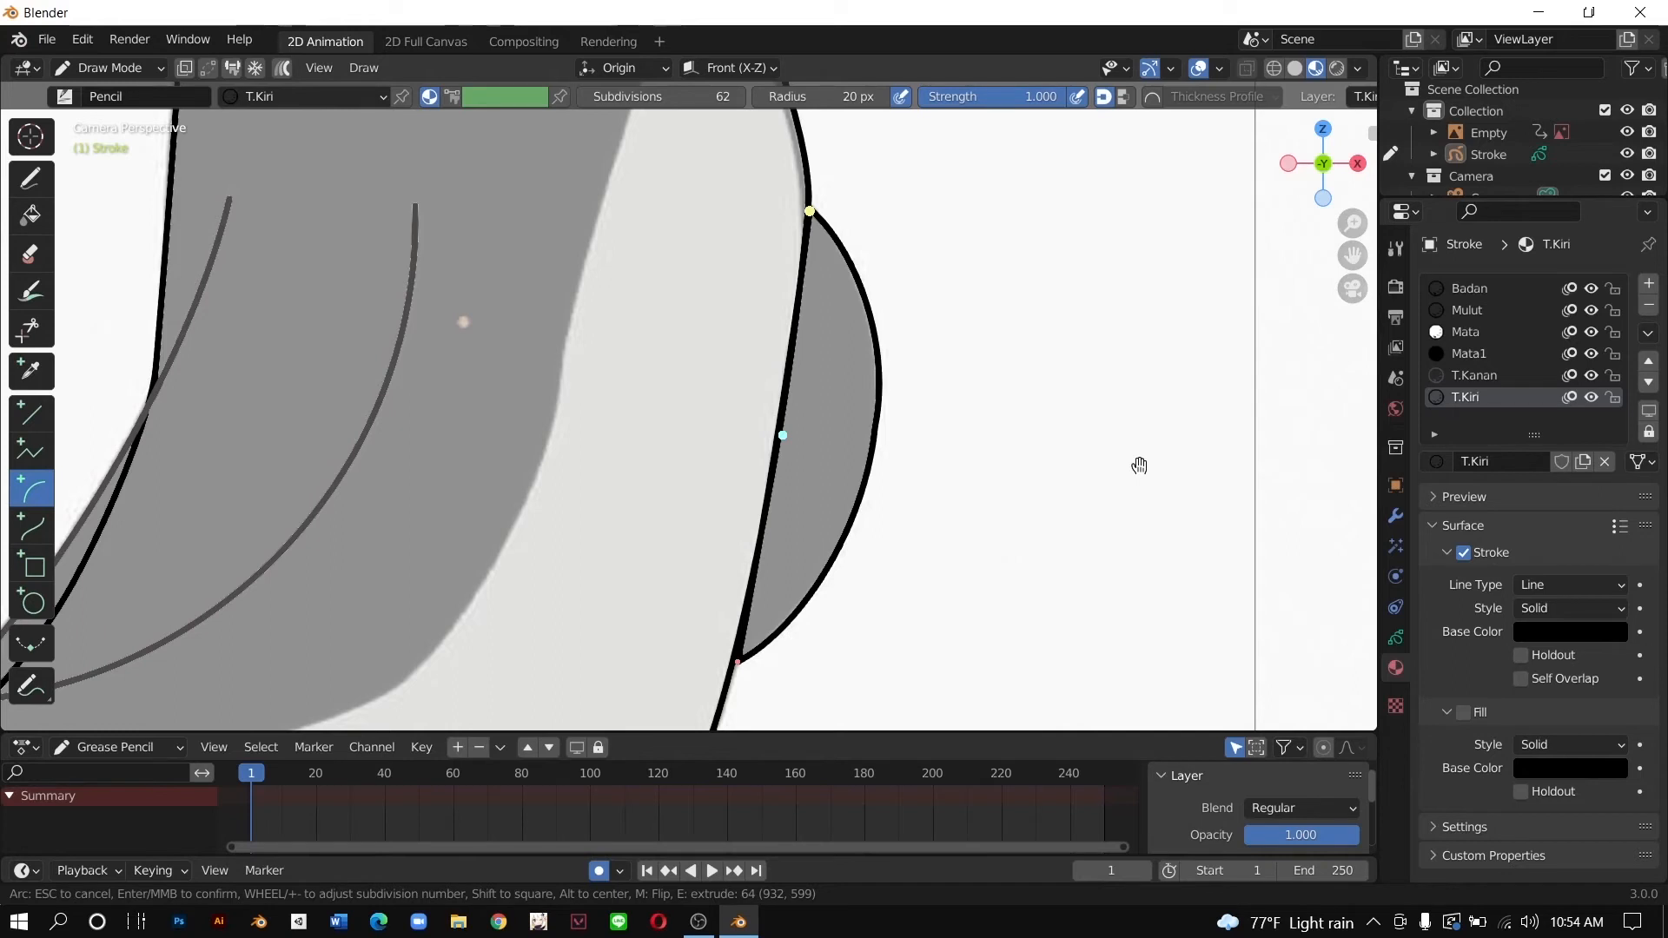
key("Return")
Step: Turn on the black fill of the T.Kiri and T.Kanan materials
scroll(1139, 466, "down", 6)
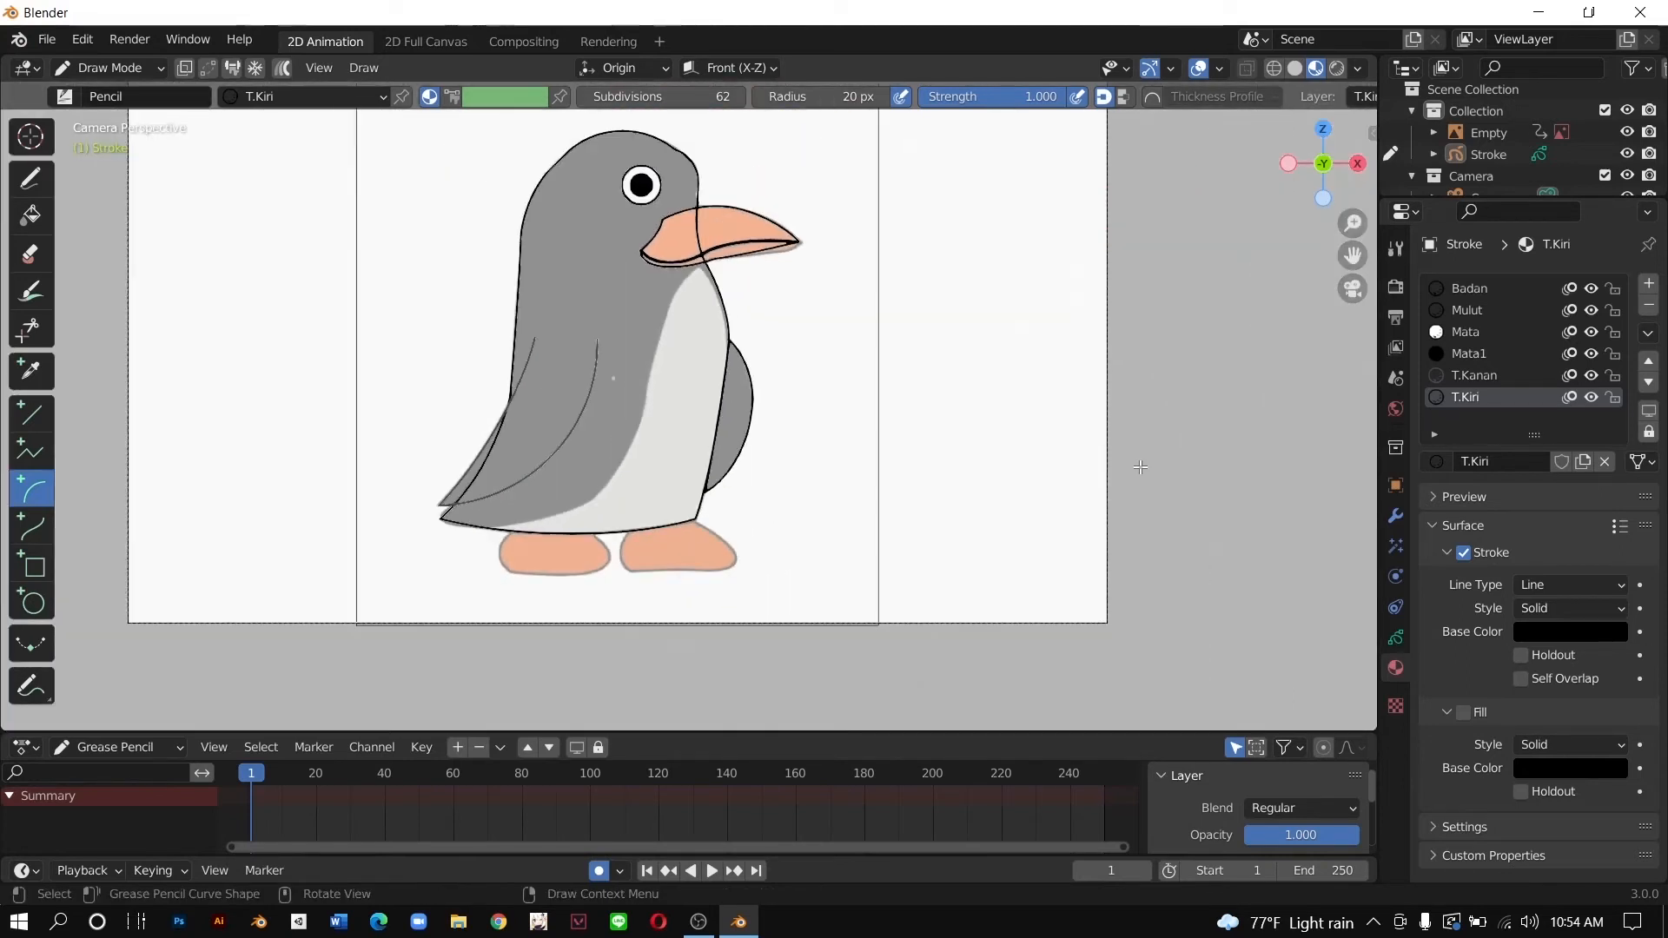
left_click(1464, 712)
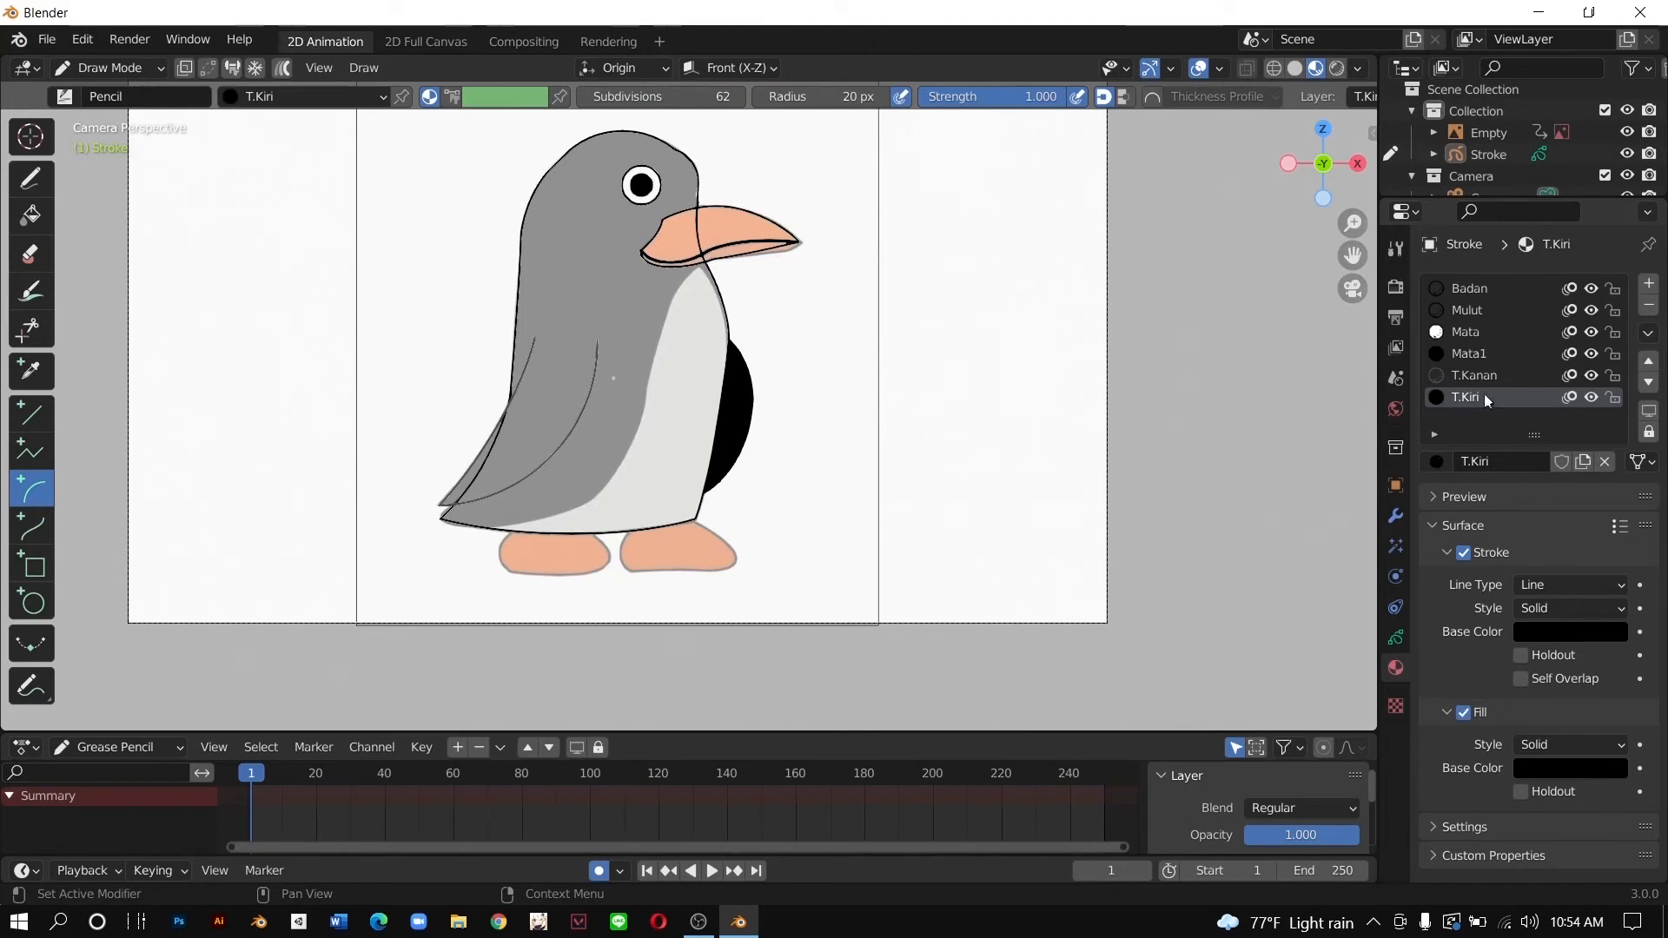
left_click(1477, 375)
left_click(1463, 712)
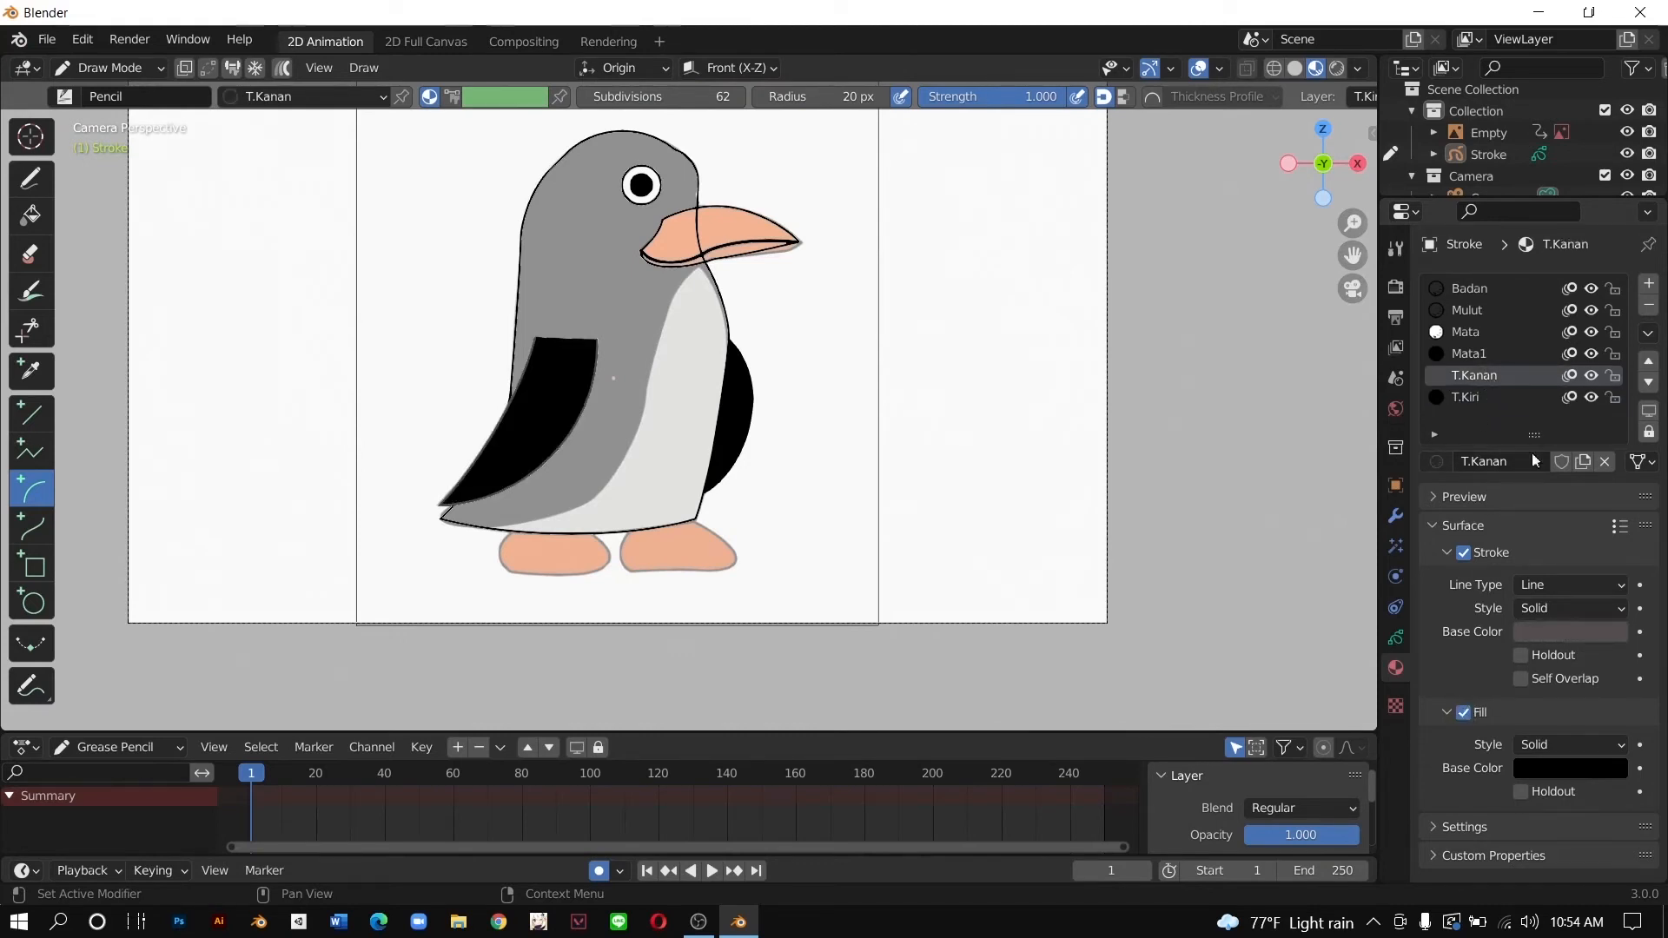
Step: Turn on the Mulut material's orange fill and the Badan material's black fill
left_click(1482, 311)
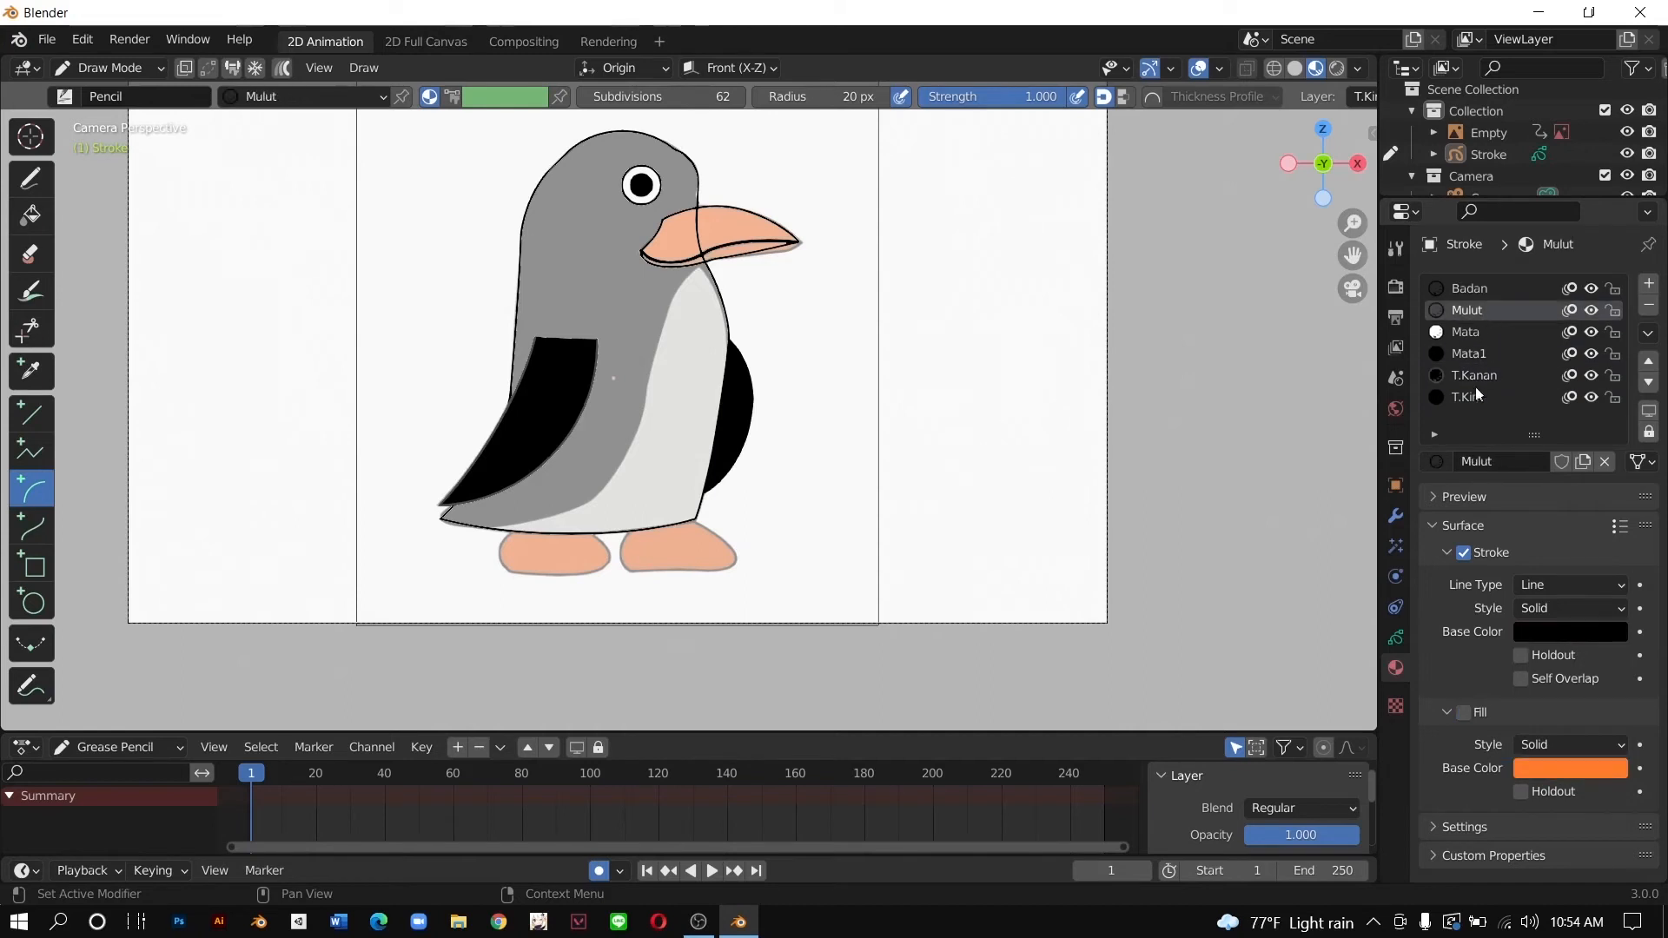
left_click(1465, 713)
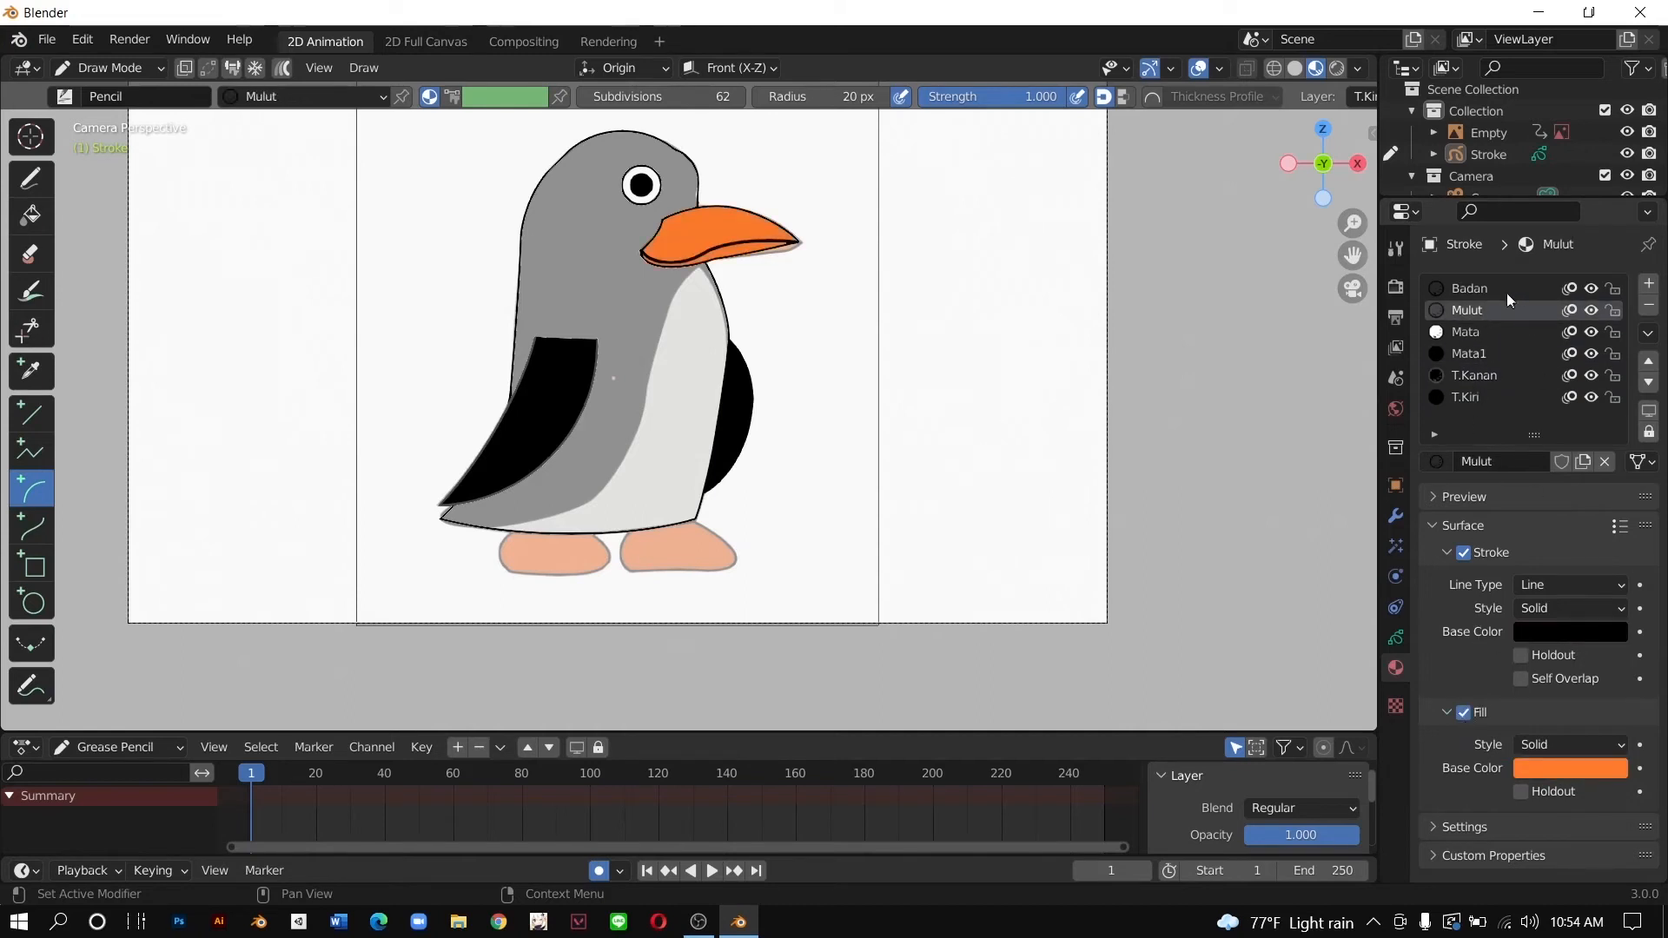
left_click(1507, 296)
left_click(1465, 714)
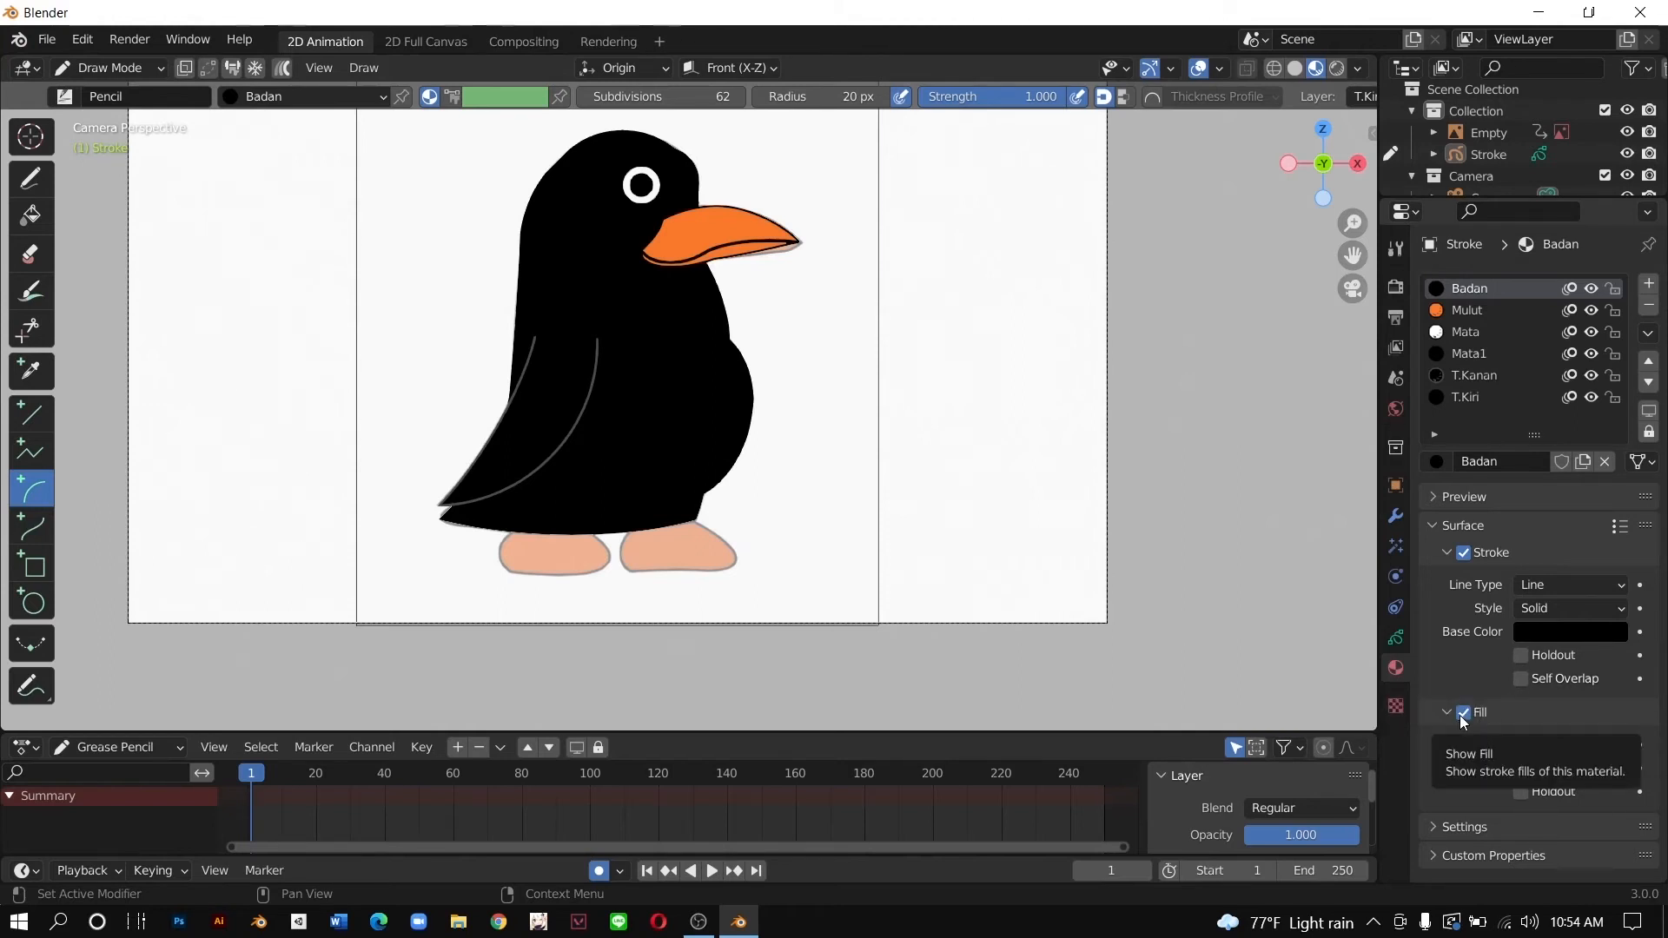
Step: Compare the stroke and fill colours of the T.Kanan and T.Kiri materials
left_click(1480, 377)
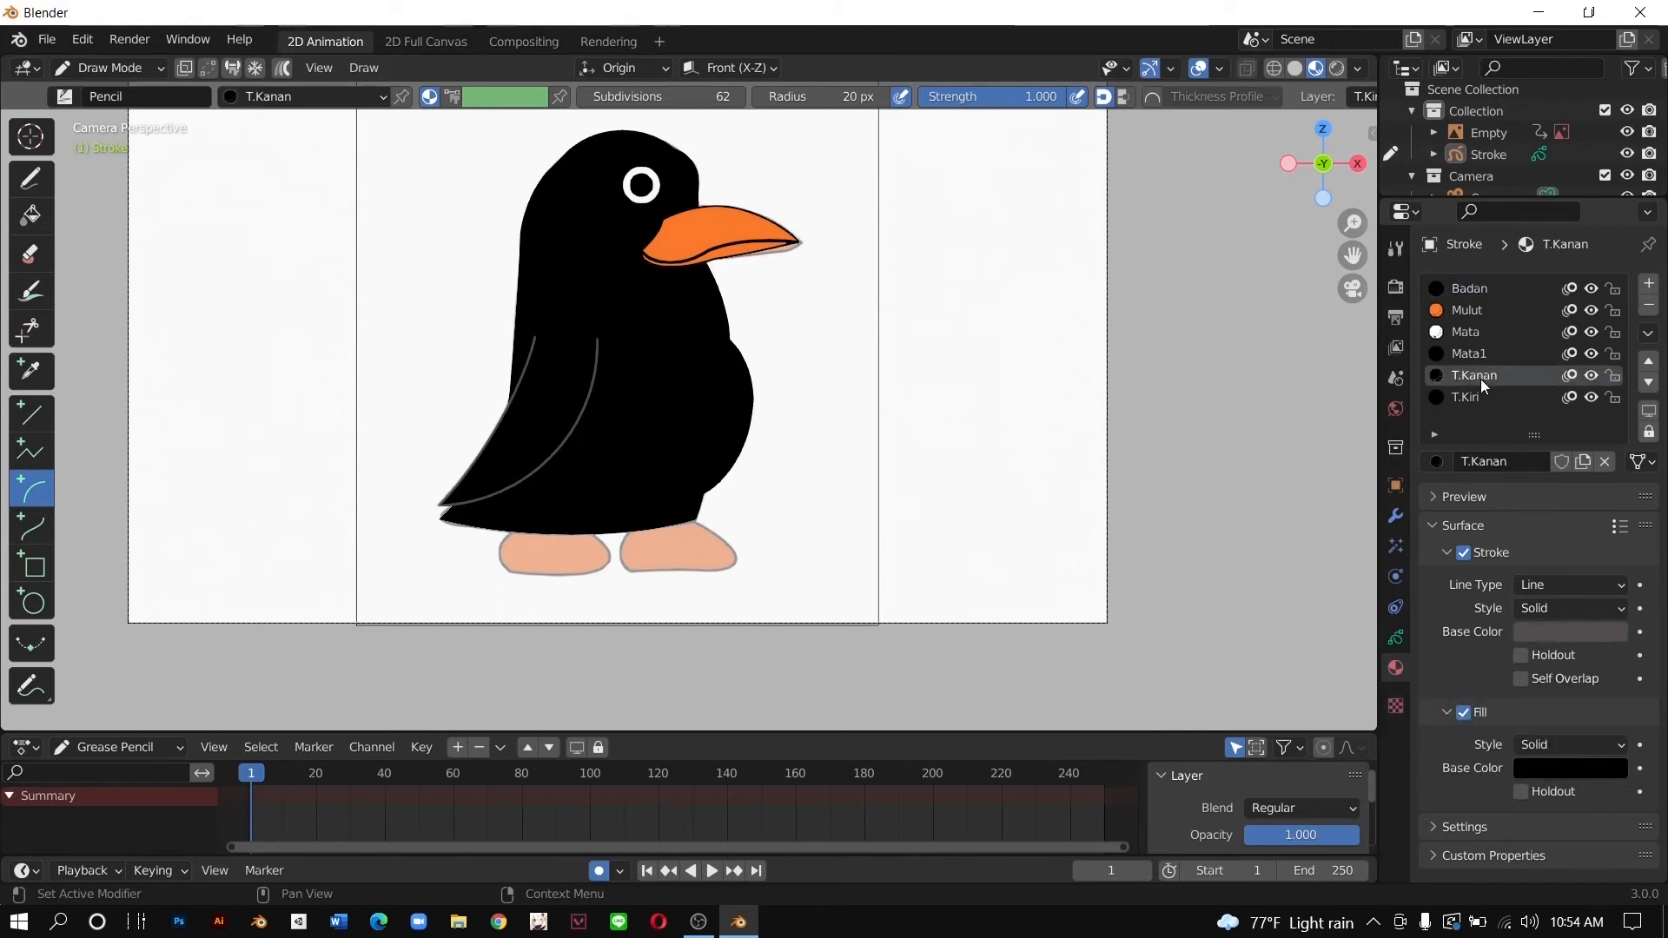
left_click(1483, 399)
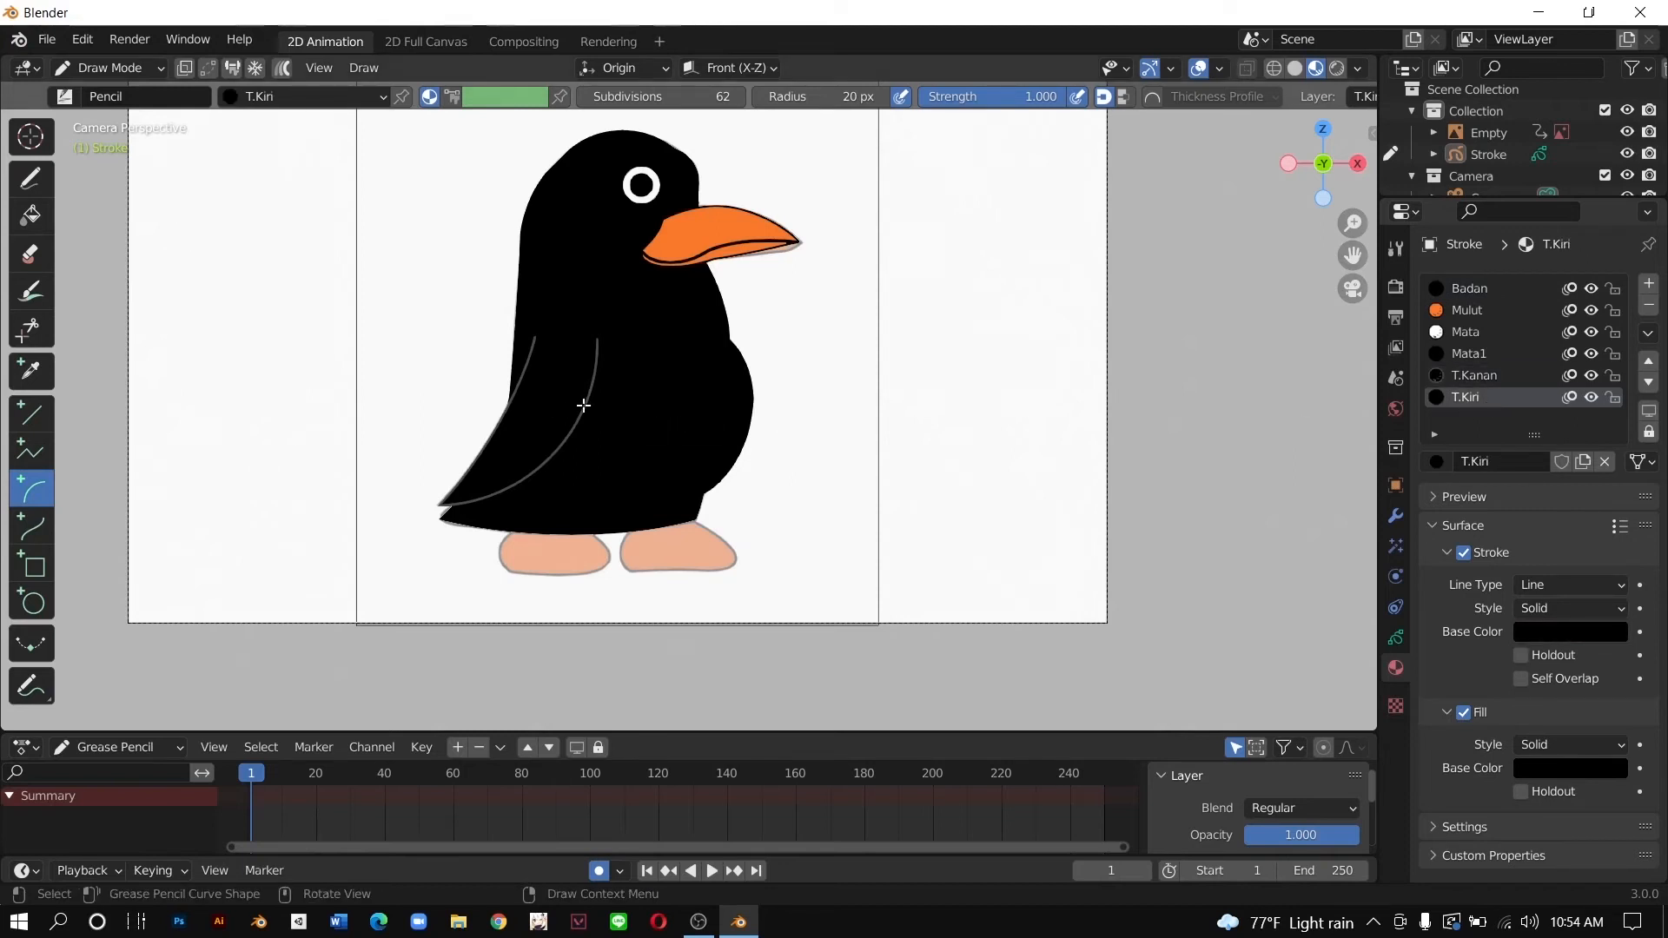
left_click(1499, 377)
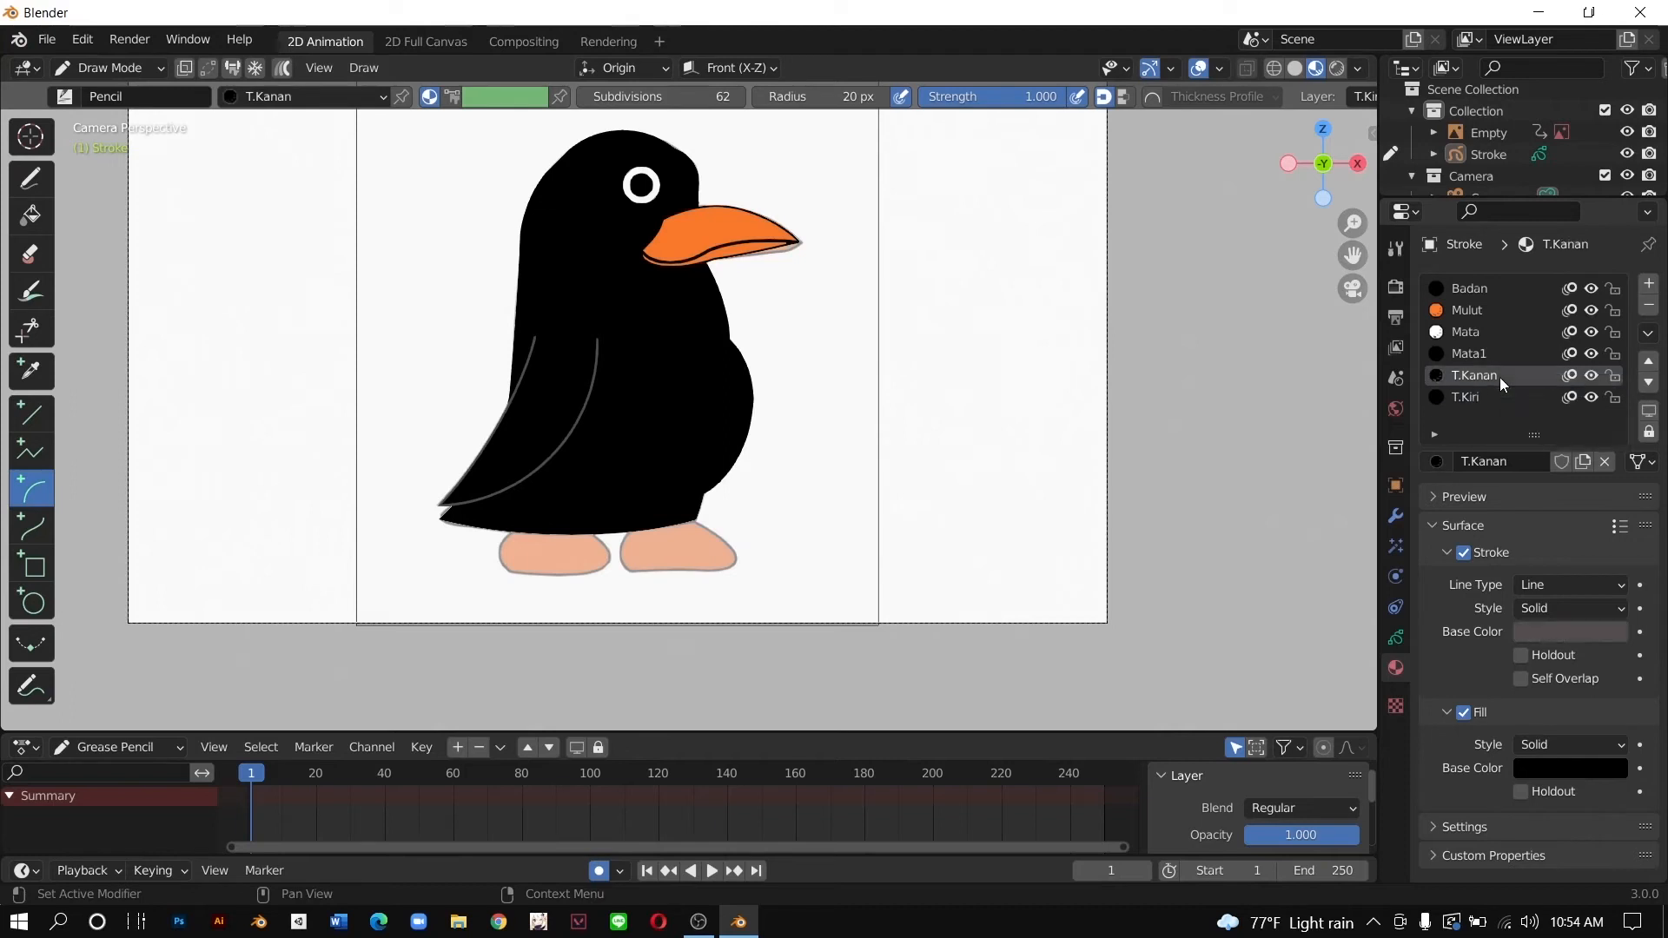
left_click(1479, 390)
left_click(1482, 374)
left_click(1556, 632)
left_click(1515, 391)
left_click(85, 71)
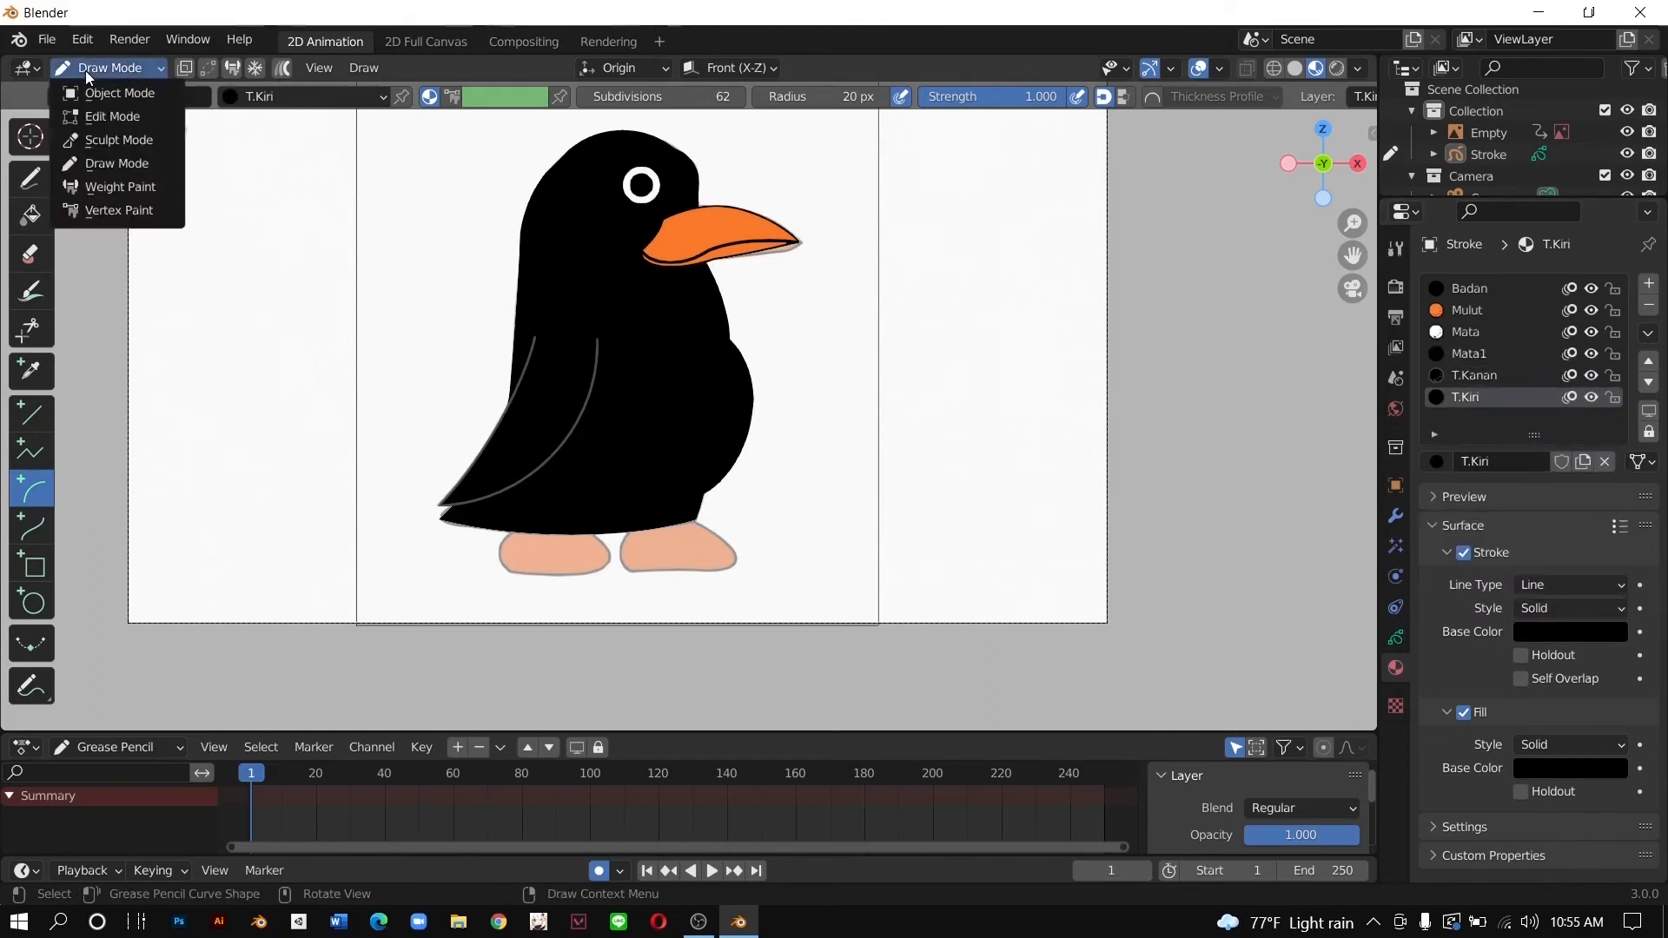
left_click(112, 118)
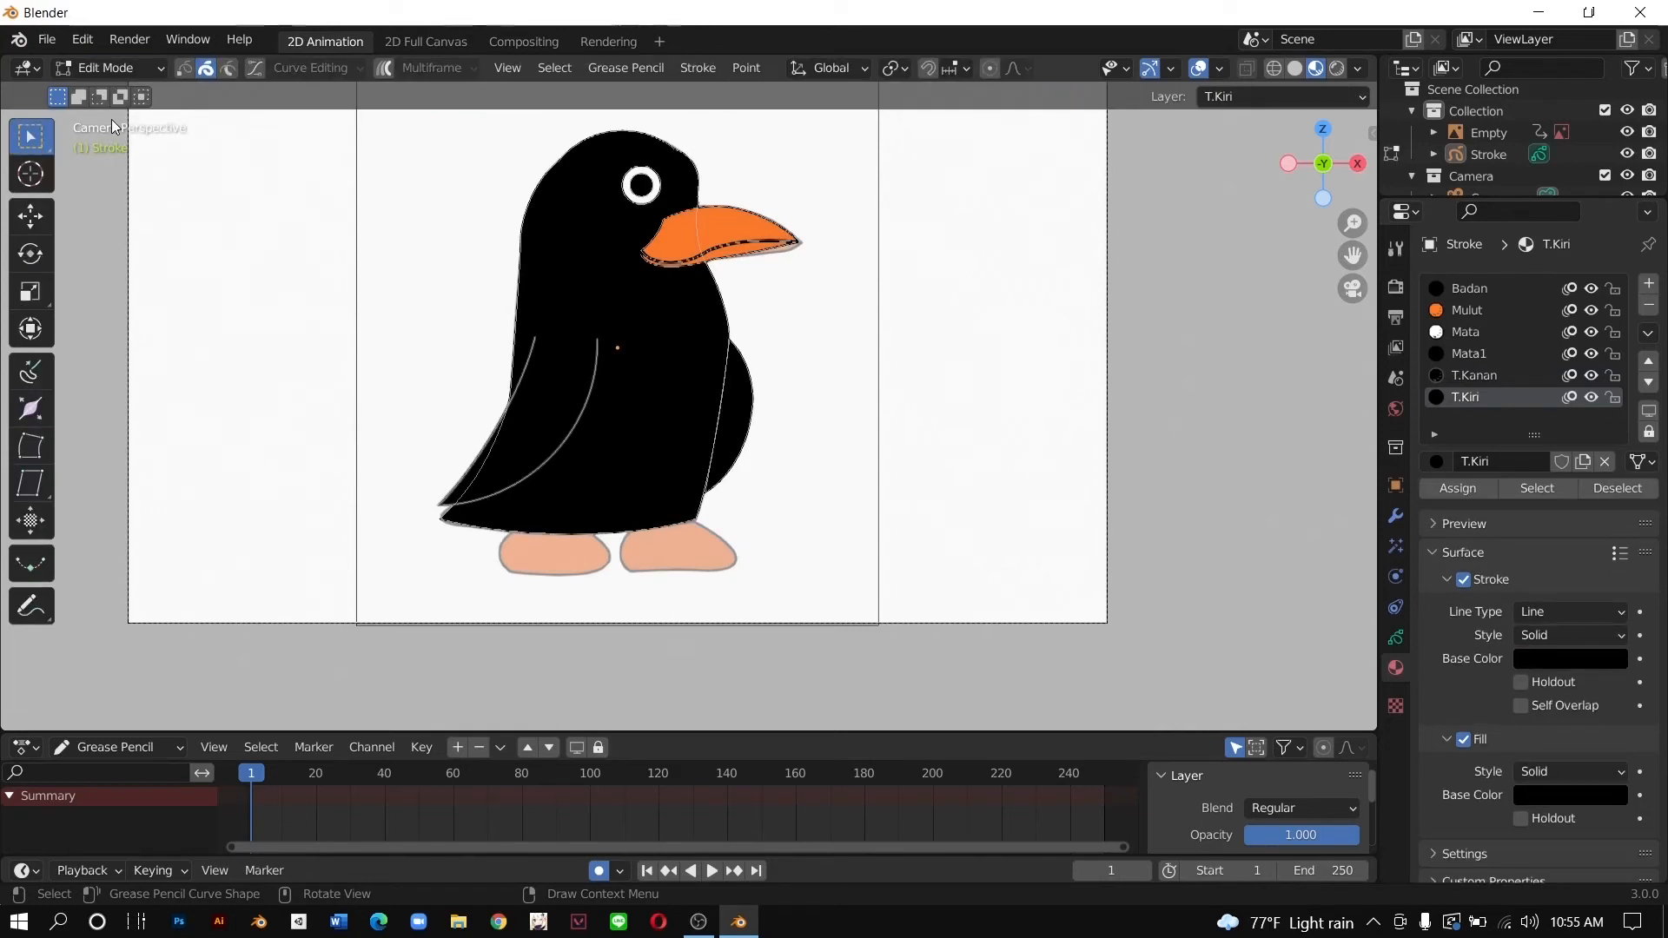
left_click(107, 68)
left_click(130, 164)
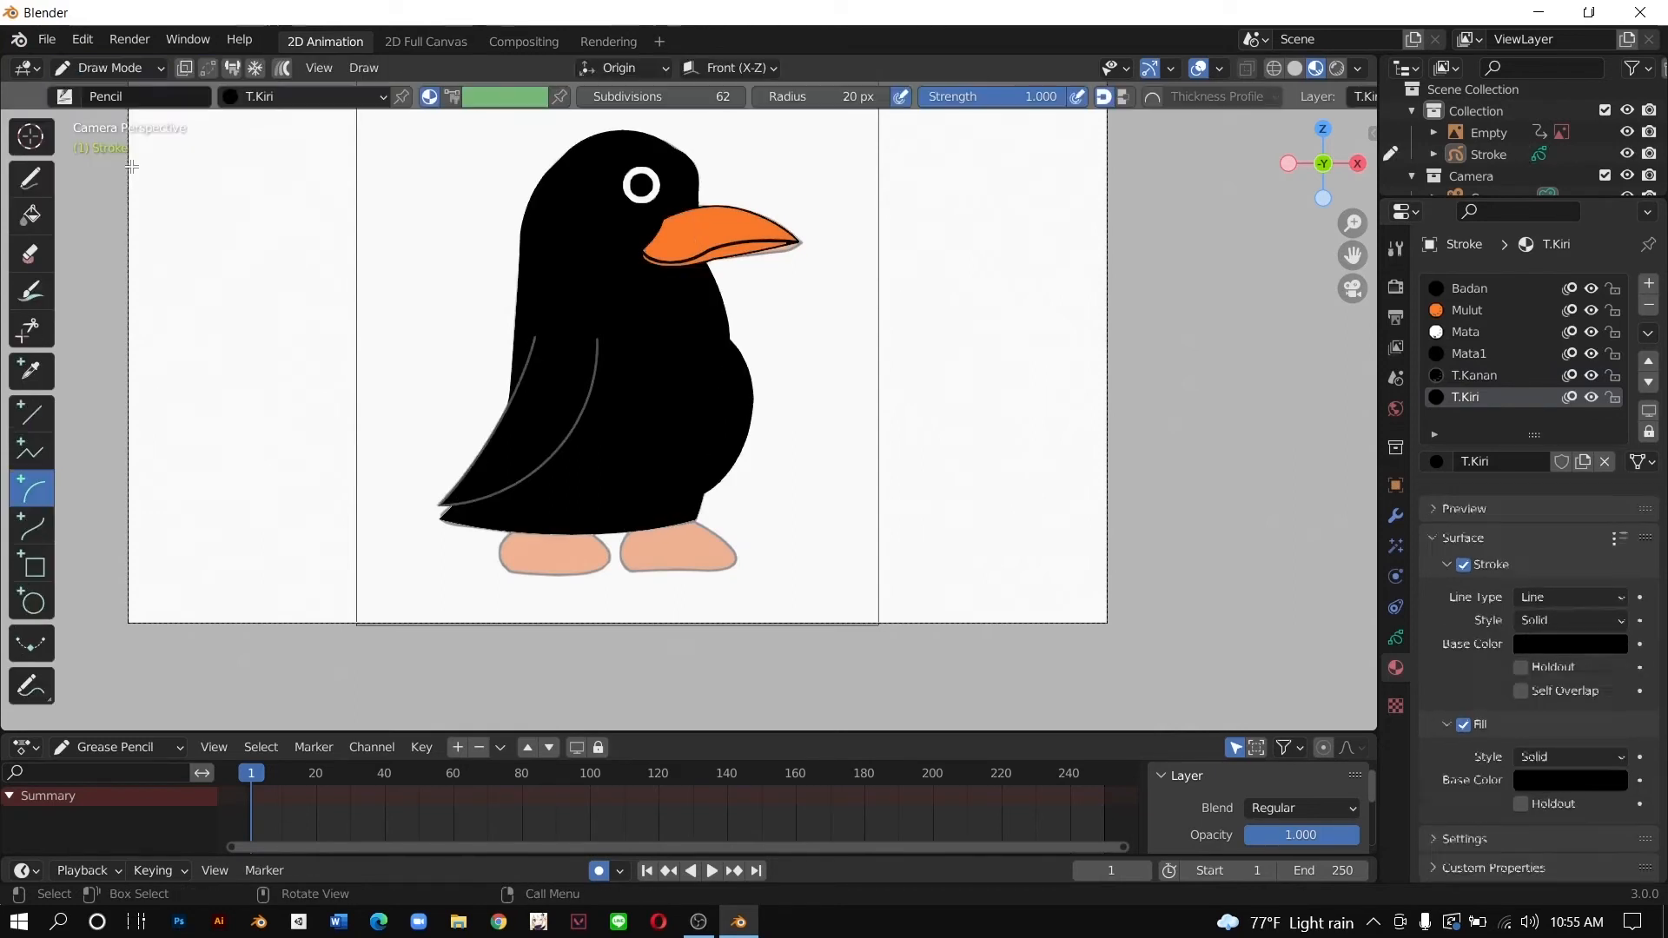
Step: Try to sample the wing's outline colour with the Eyedropper, and remove the extra material it adds
left_click(31, 371)
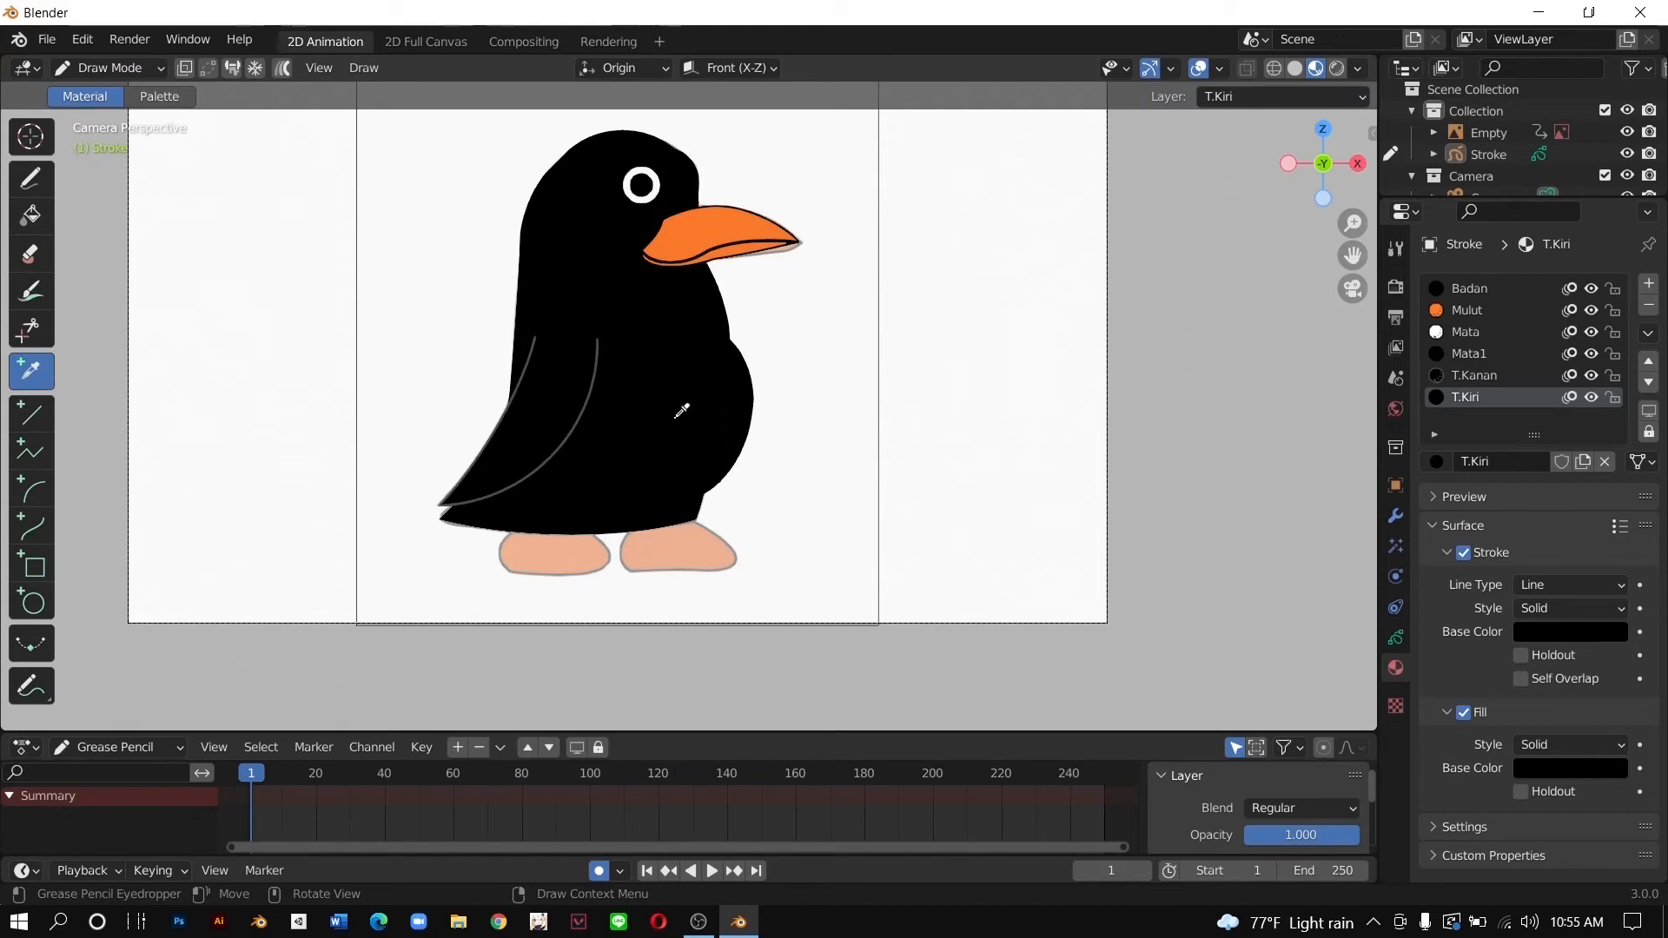
left_click(569, 437)
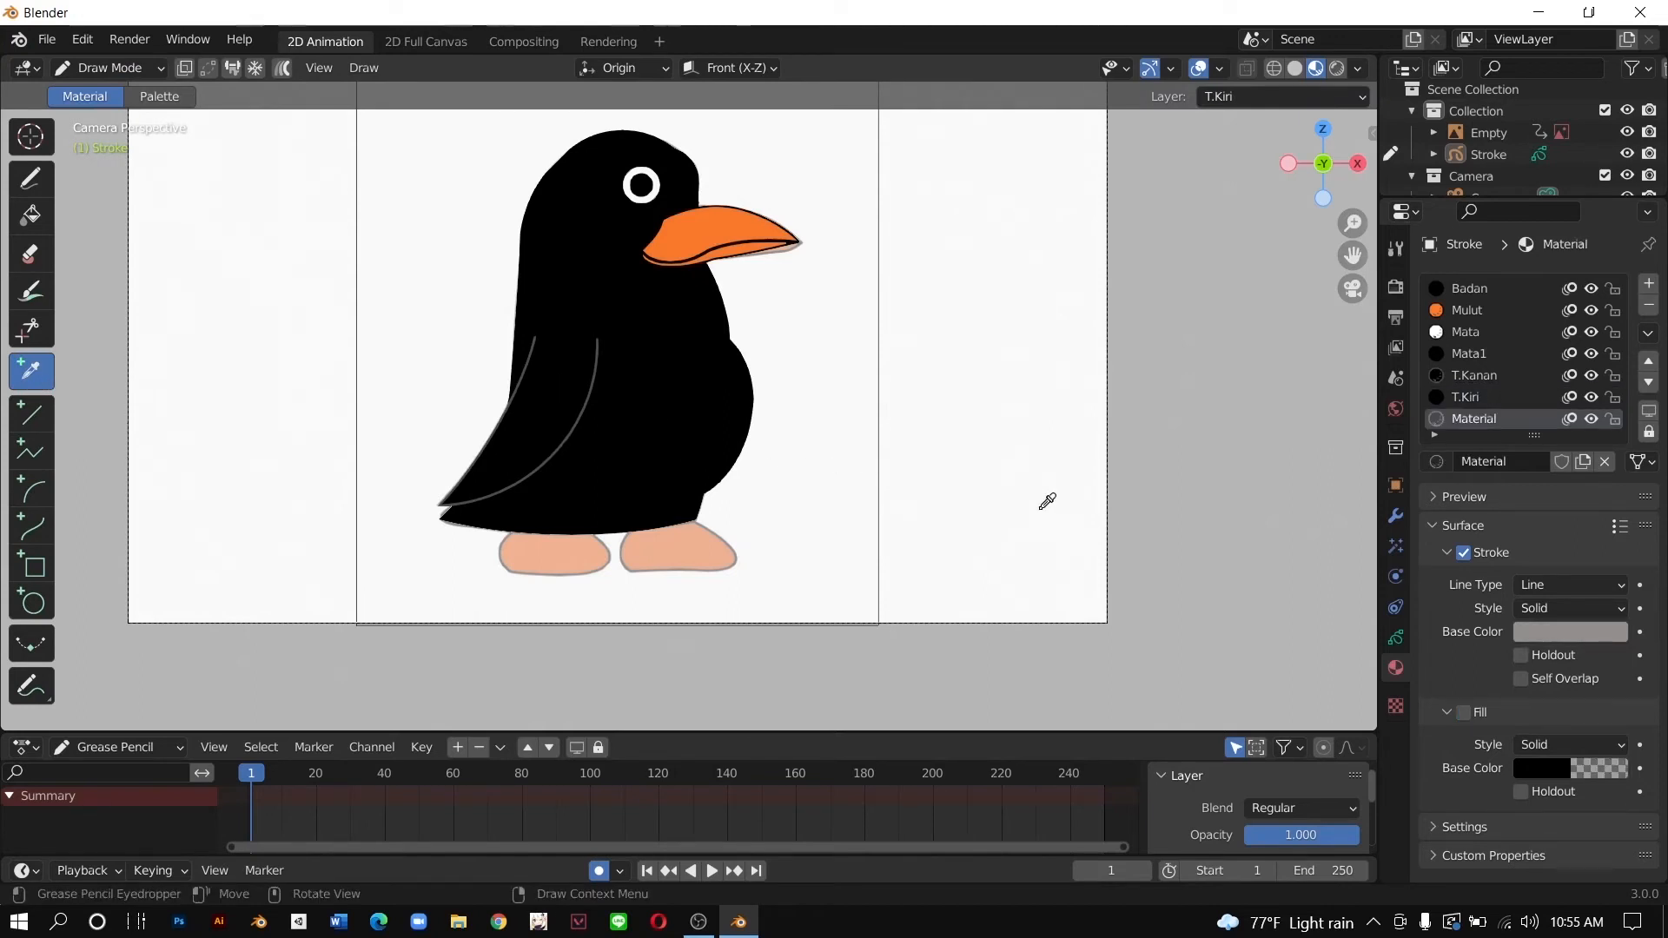
left_click(1515, 398)
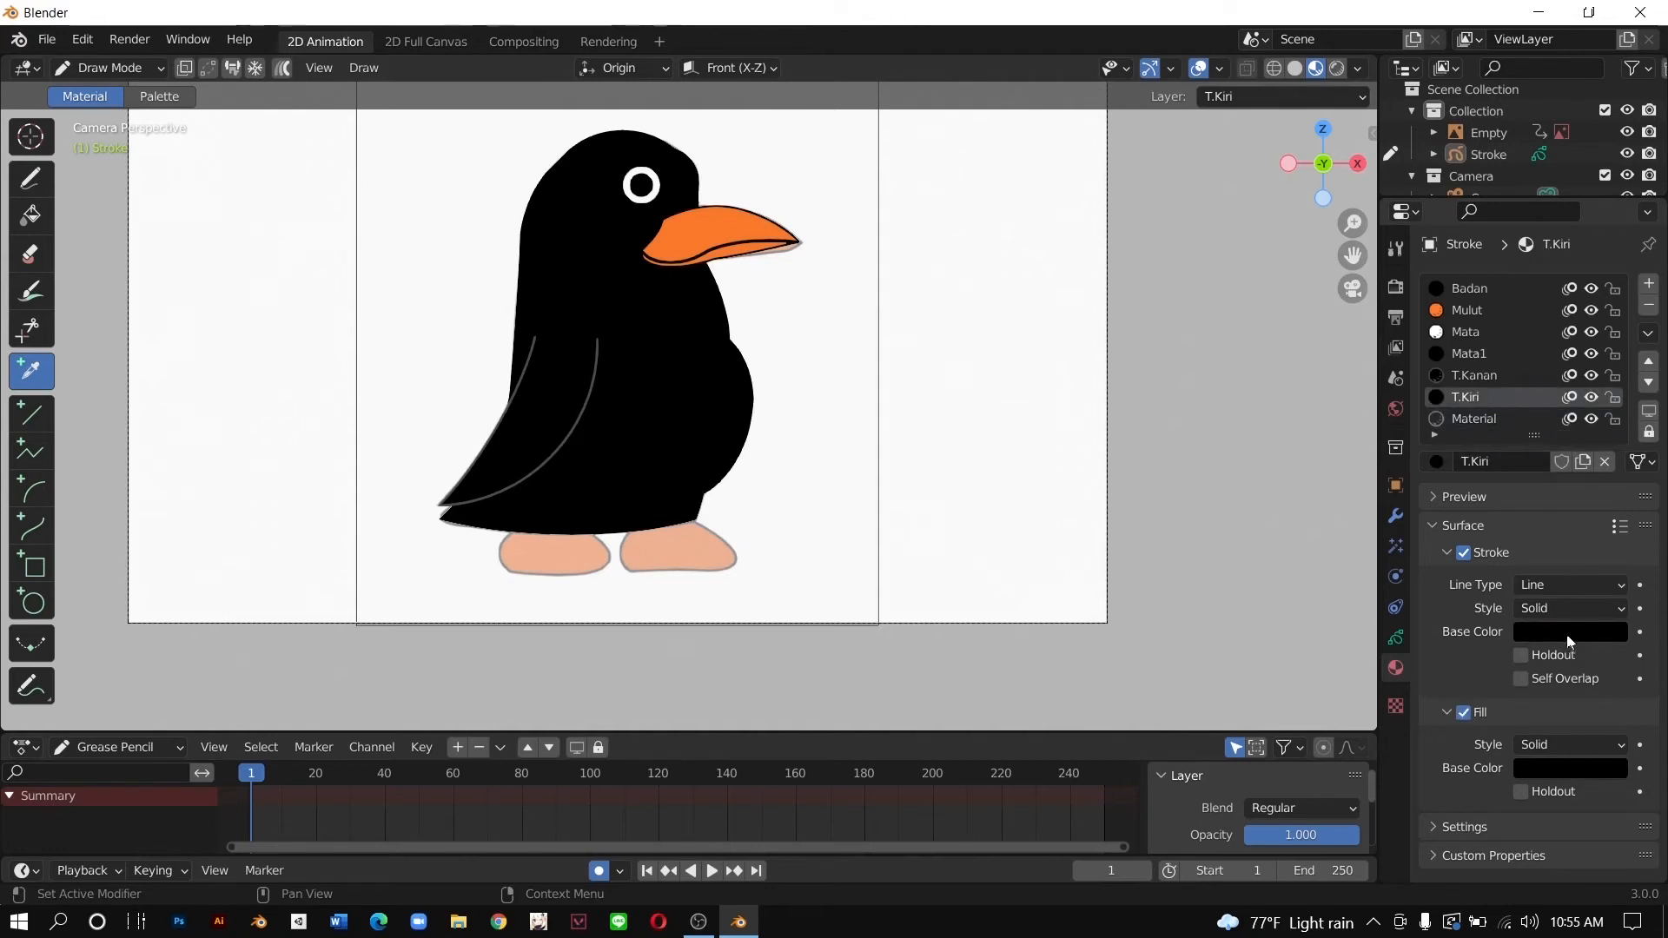
left_click(1481, 418)
left_click(1653, 306)
Step: Set the T.Kiri material's stroke colour to dark grey like T.Kanan's, and remove the stray eyedropper material
left_click(1465, 360)
left_click(1468, 381)
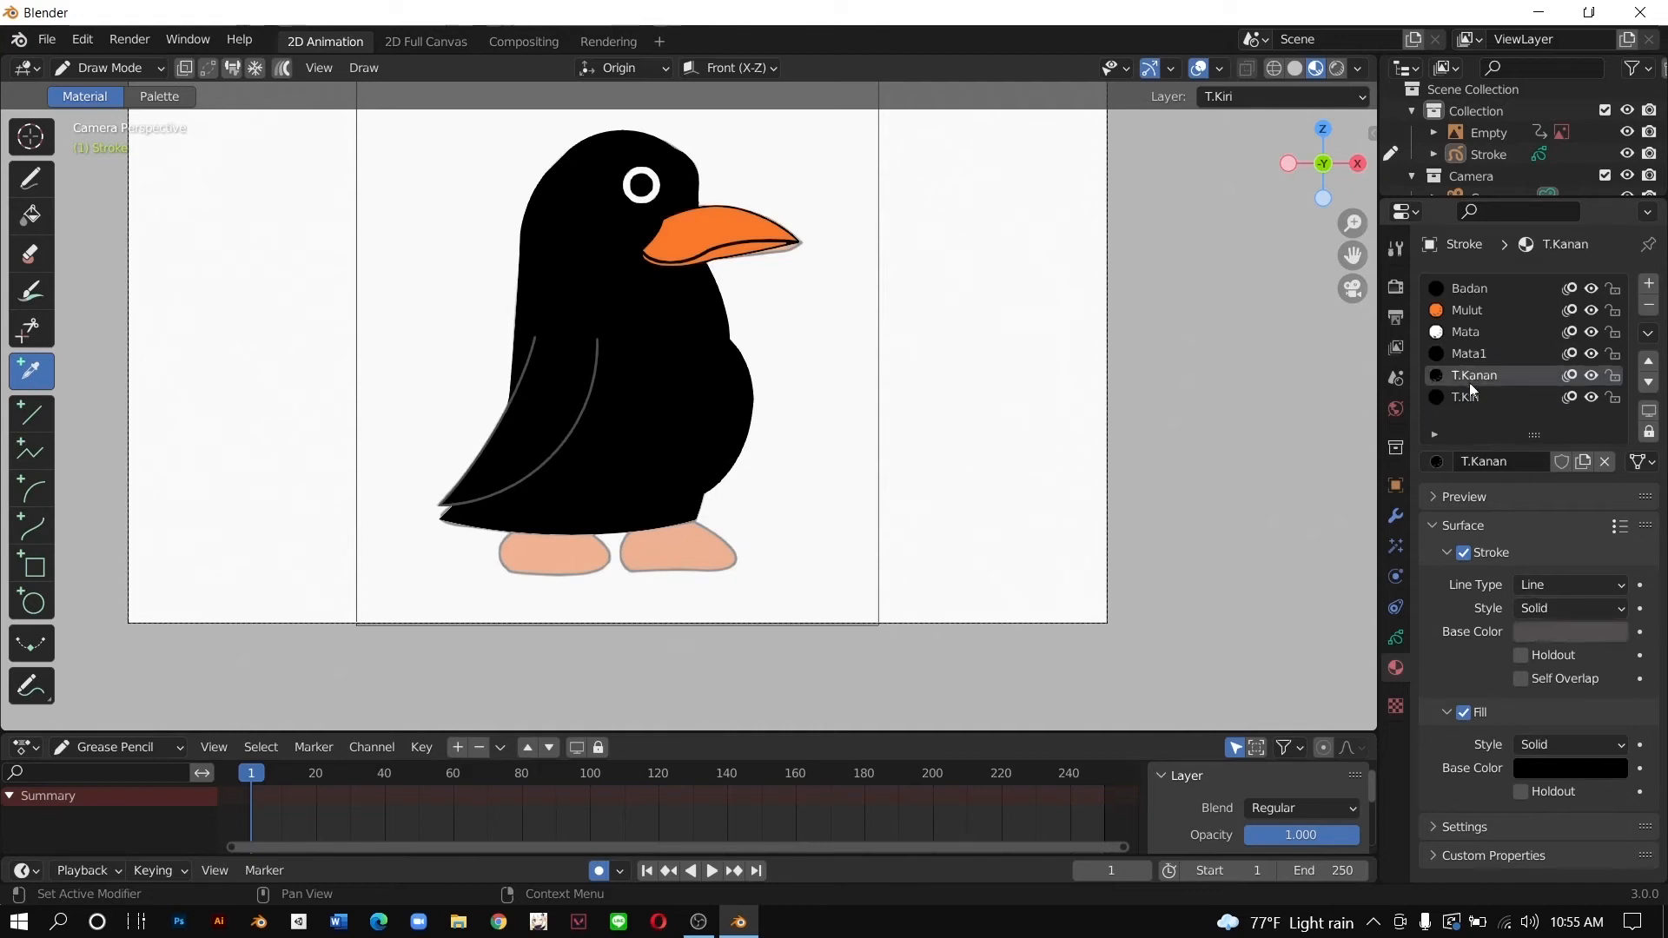
left_click(1580, 632)
left_click(1489, 393)
left_click(1569, 632)
left_click_drag(1611, 477, 1613, 430)
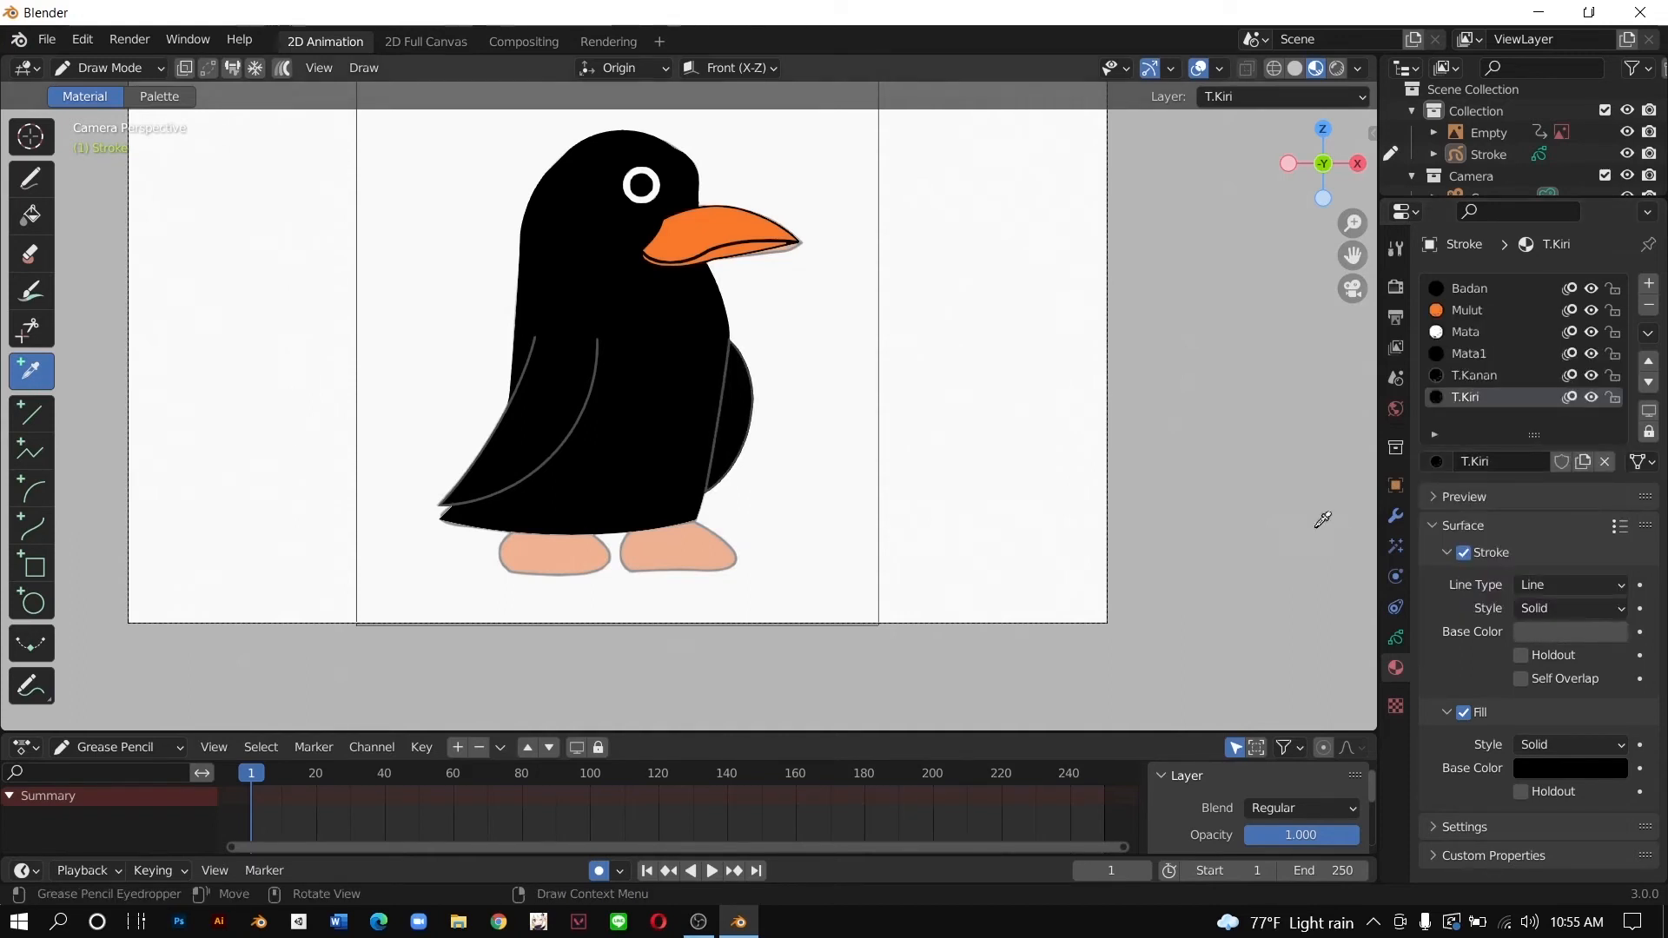
left_click(1316, 519)
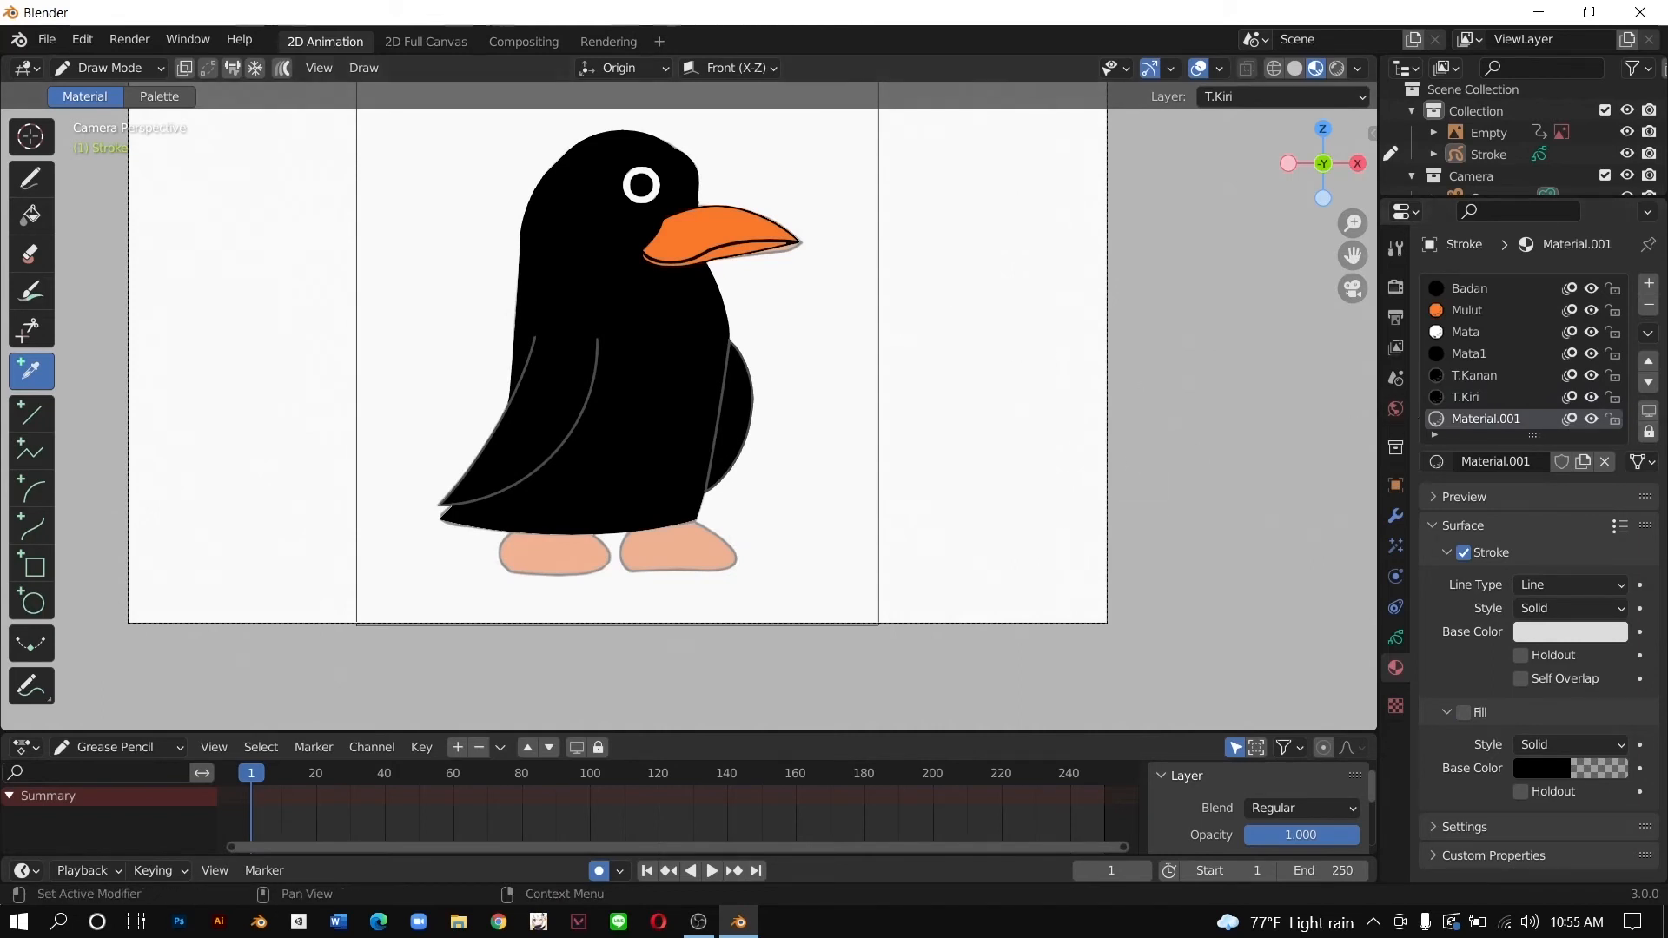
left_click(1648, 306)
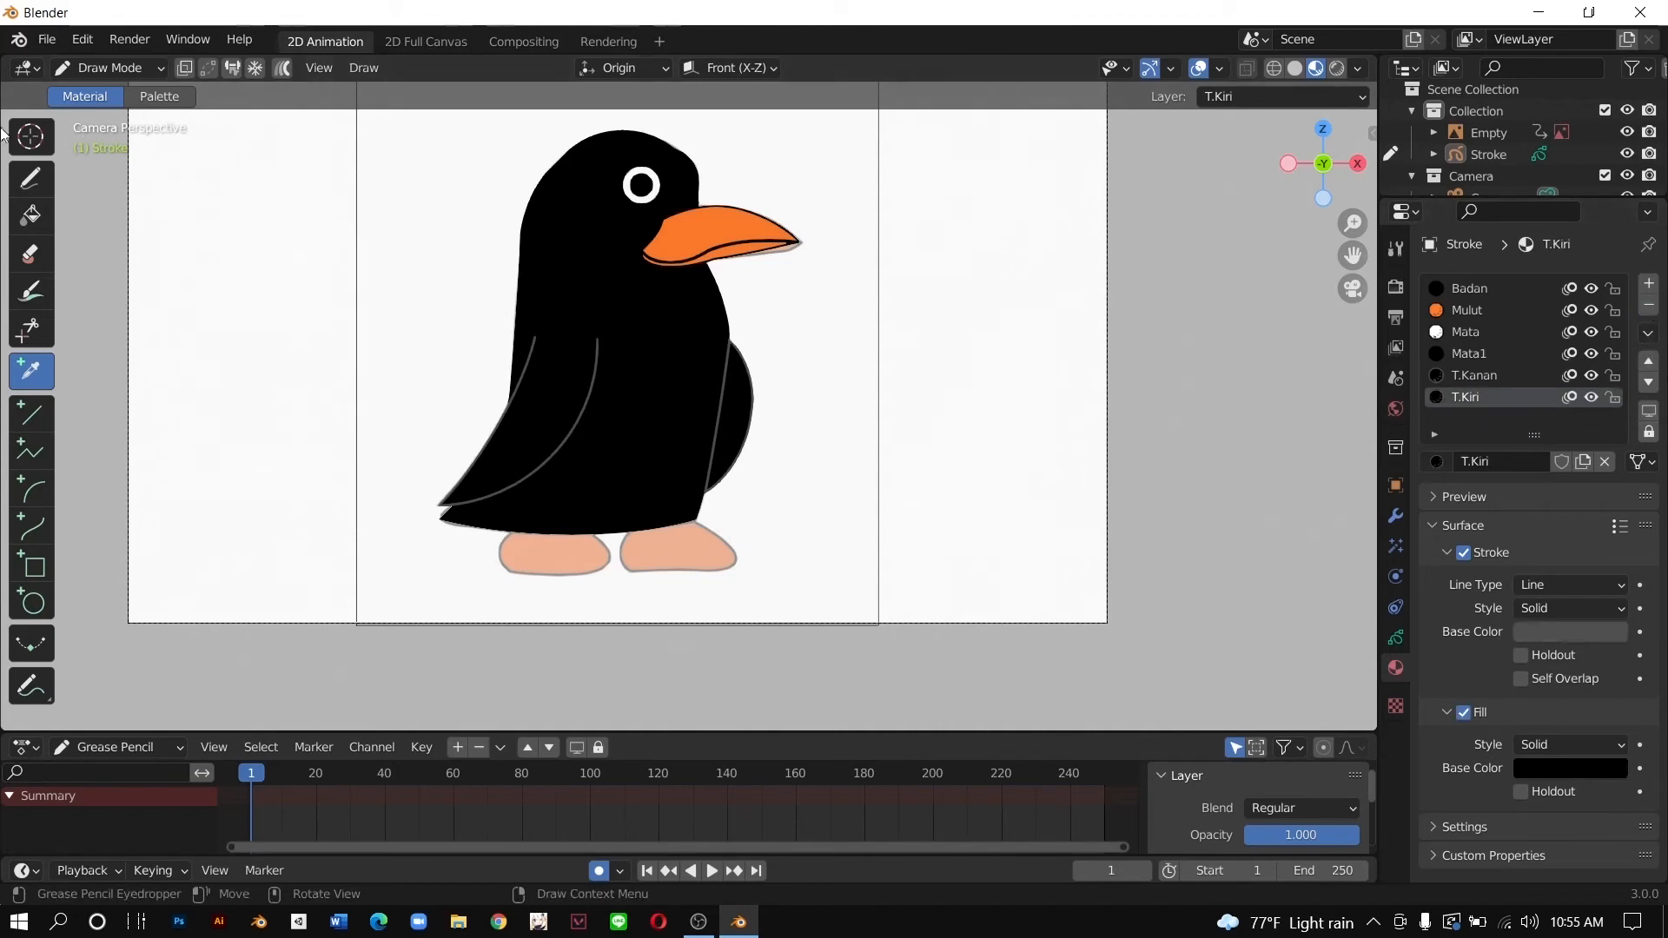
Step: Turn off the Badan material's fill while staying in Draw Mode, so the reference can be traced
left_click(87, 68)
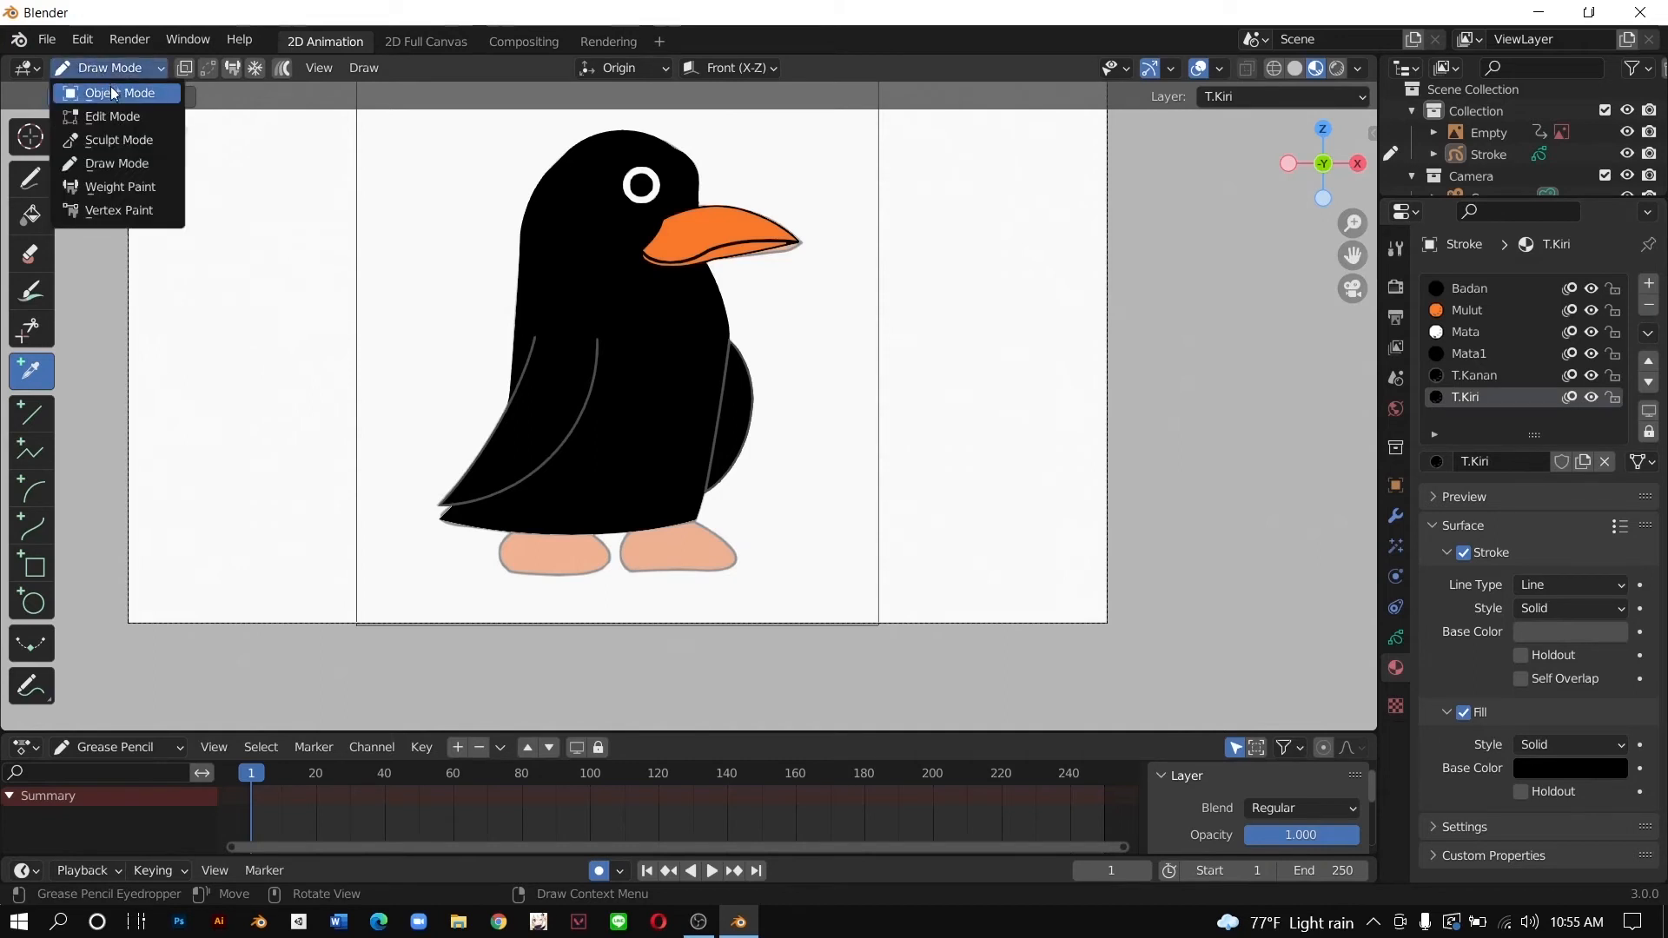
left_click(130, 164)
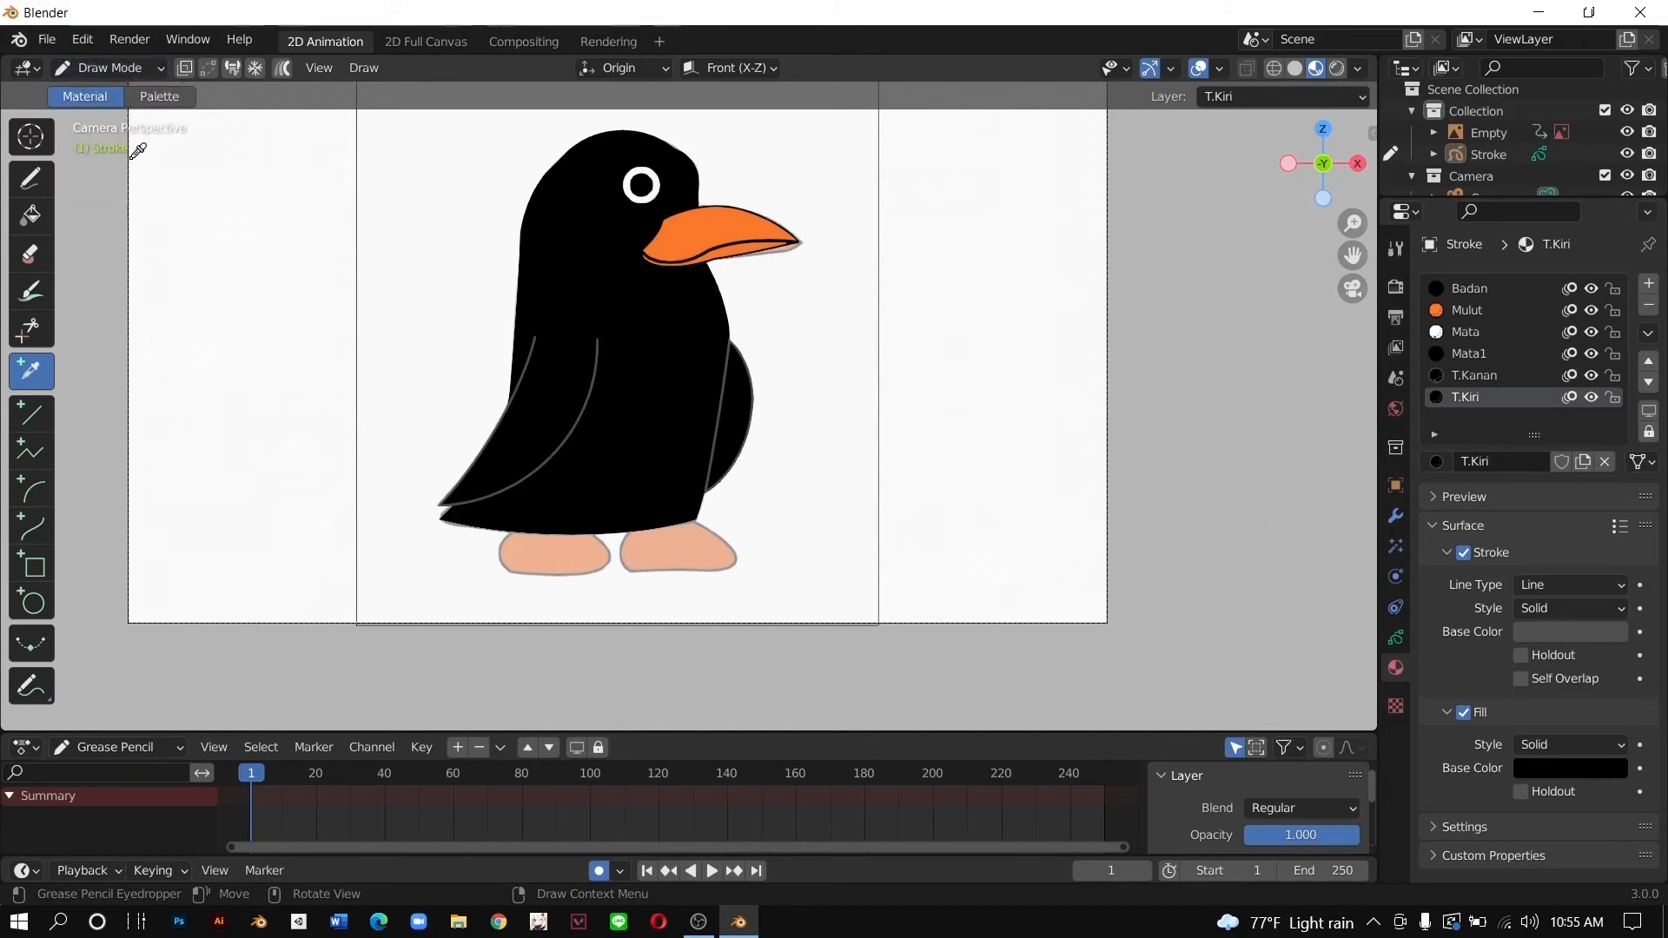
left_click(1477, 288)
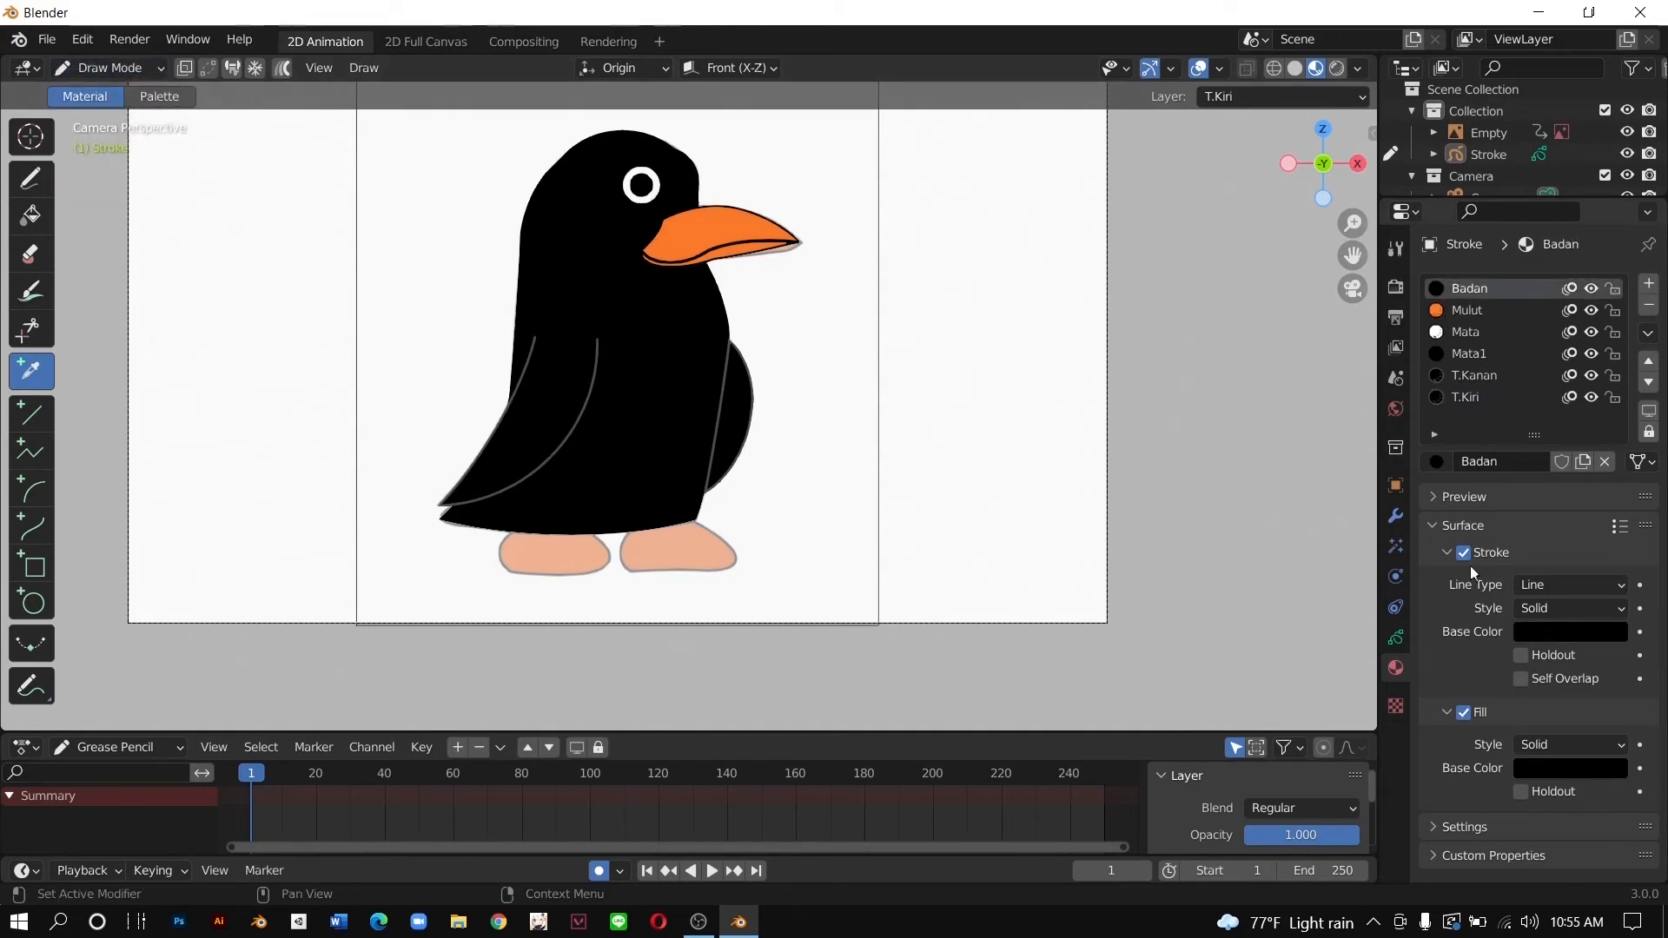
left_click(1463, 713)
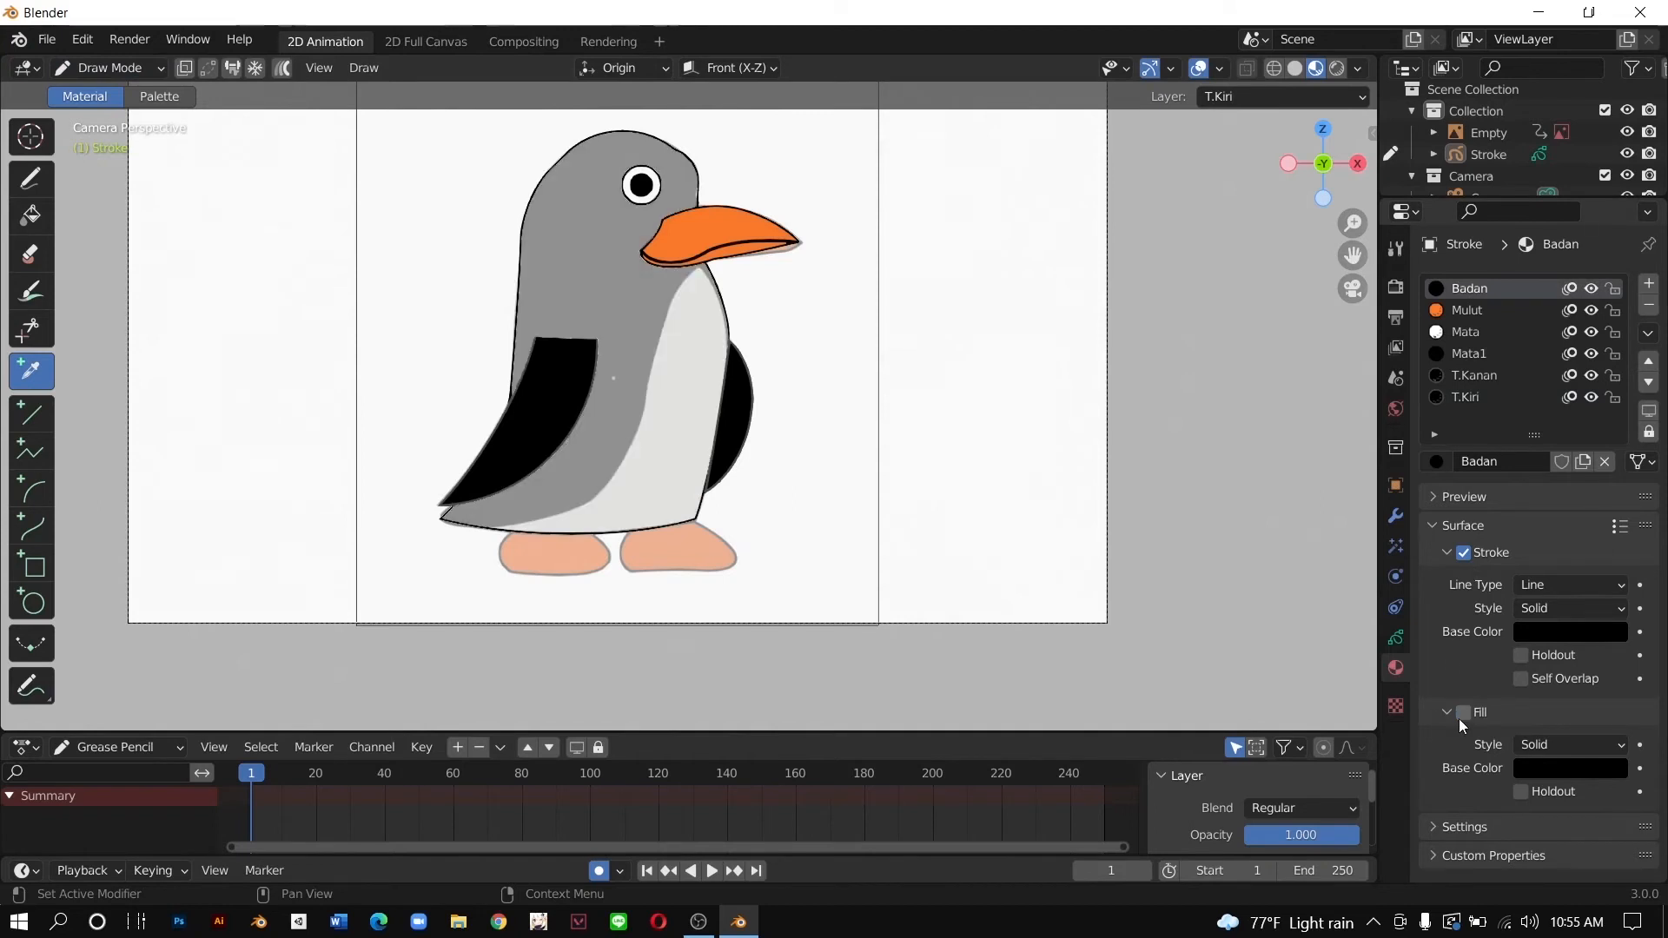
Step: Add a new grease pencil layer above T.Kiri and name it Badan1
left_click(1395, 638)
left_click(1642, 350)
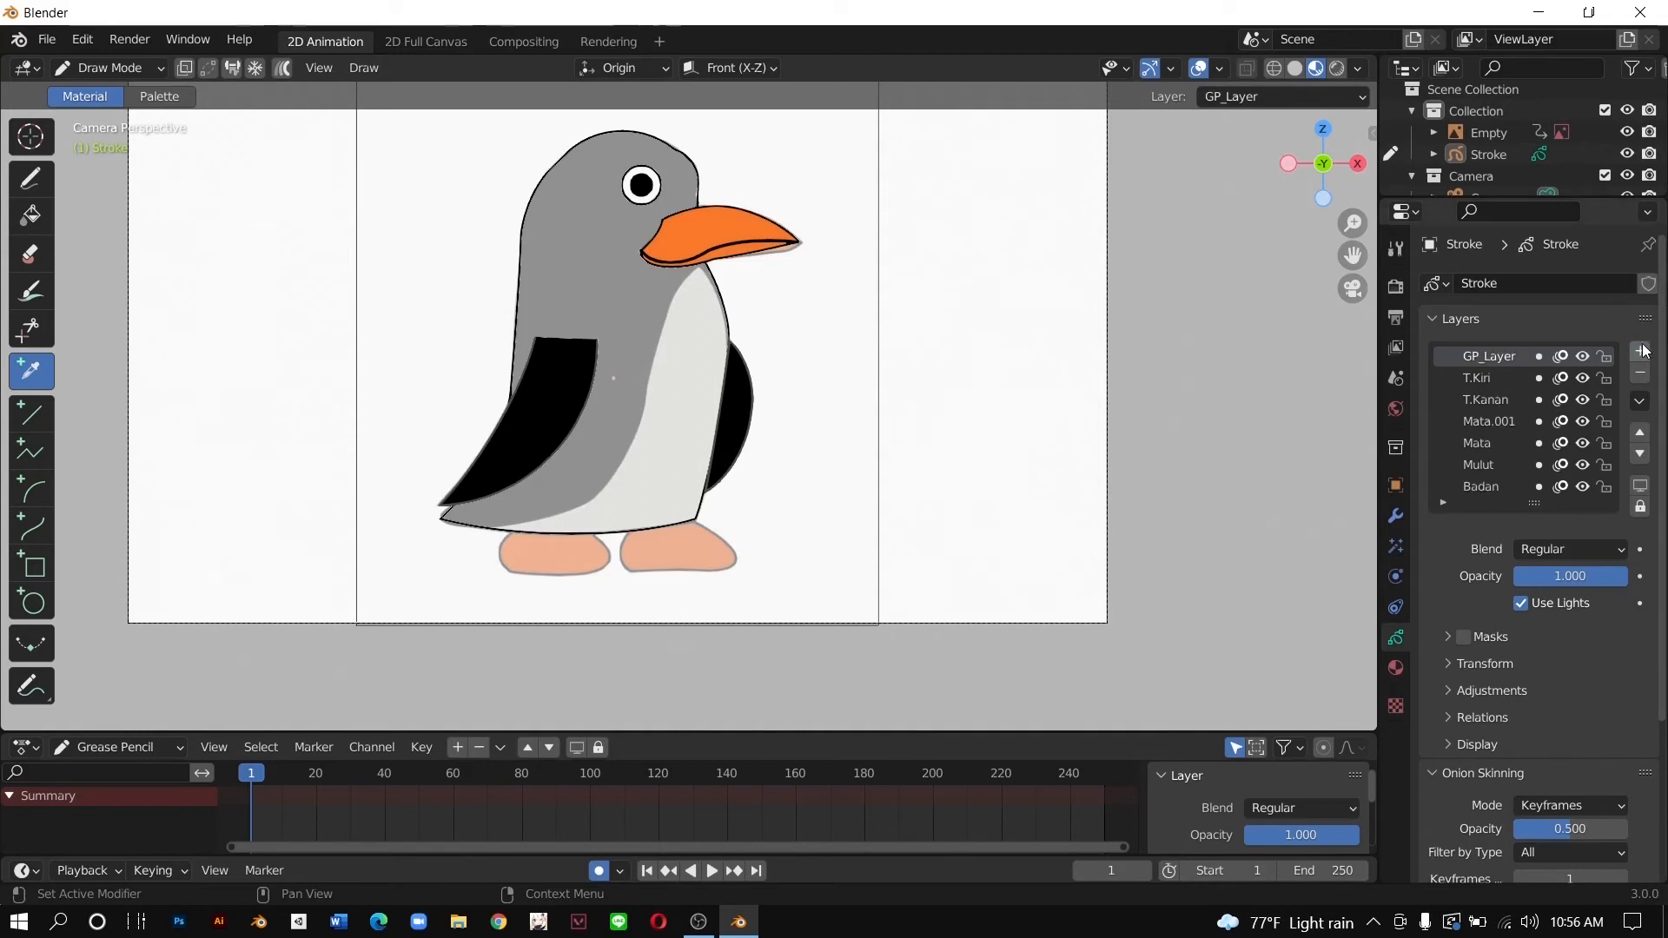
double_click(1488, 358)
type("Ba")
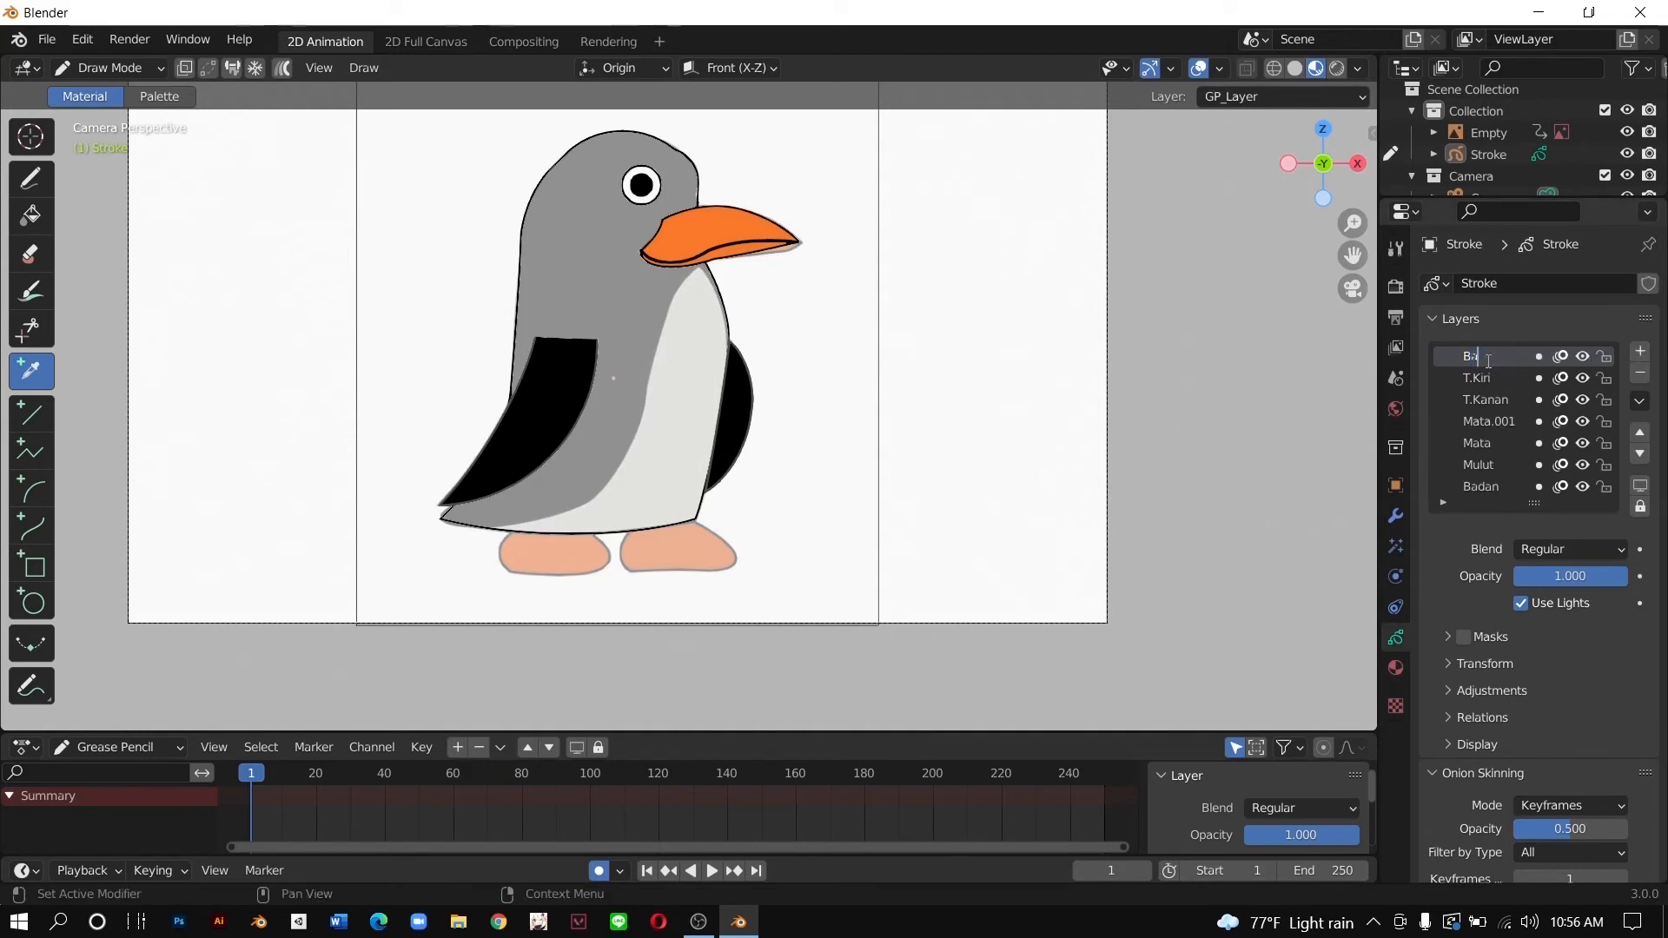
key("Return")
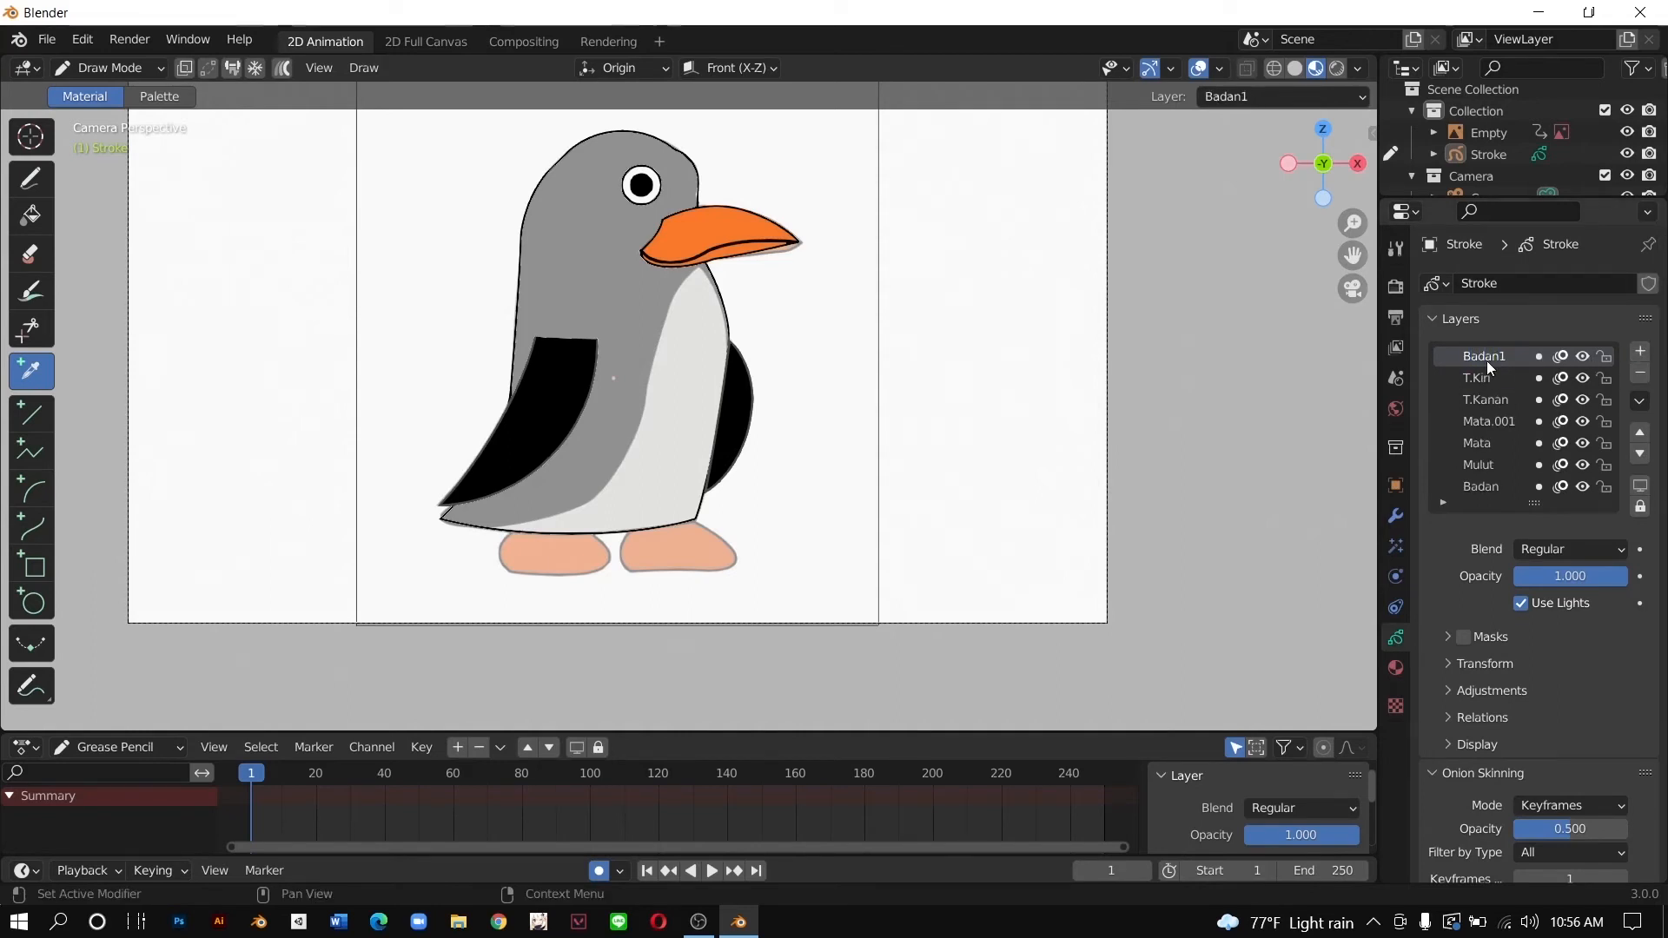
Step: Add a new material to the stroke object and name it Badan1
left_click(1395, 668)
left_click(1648, 285)
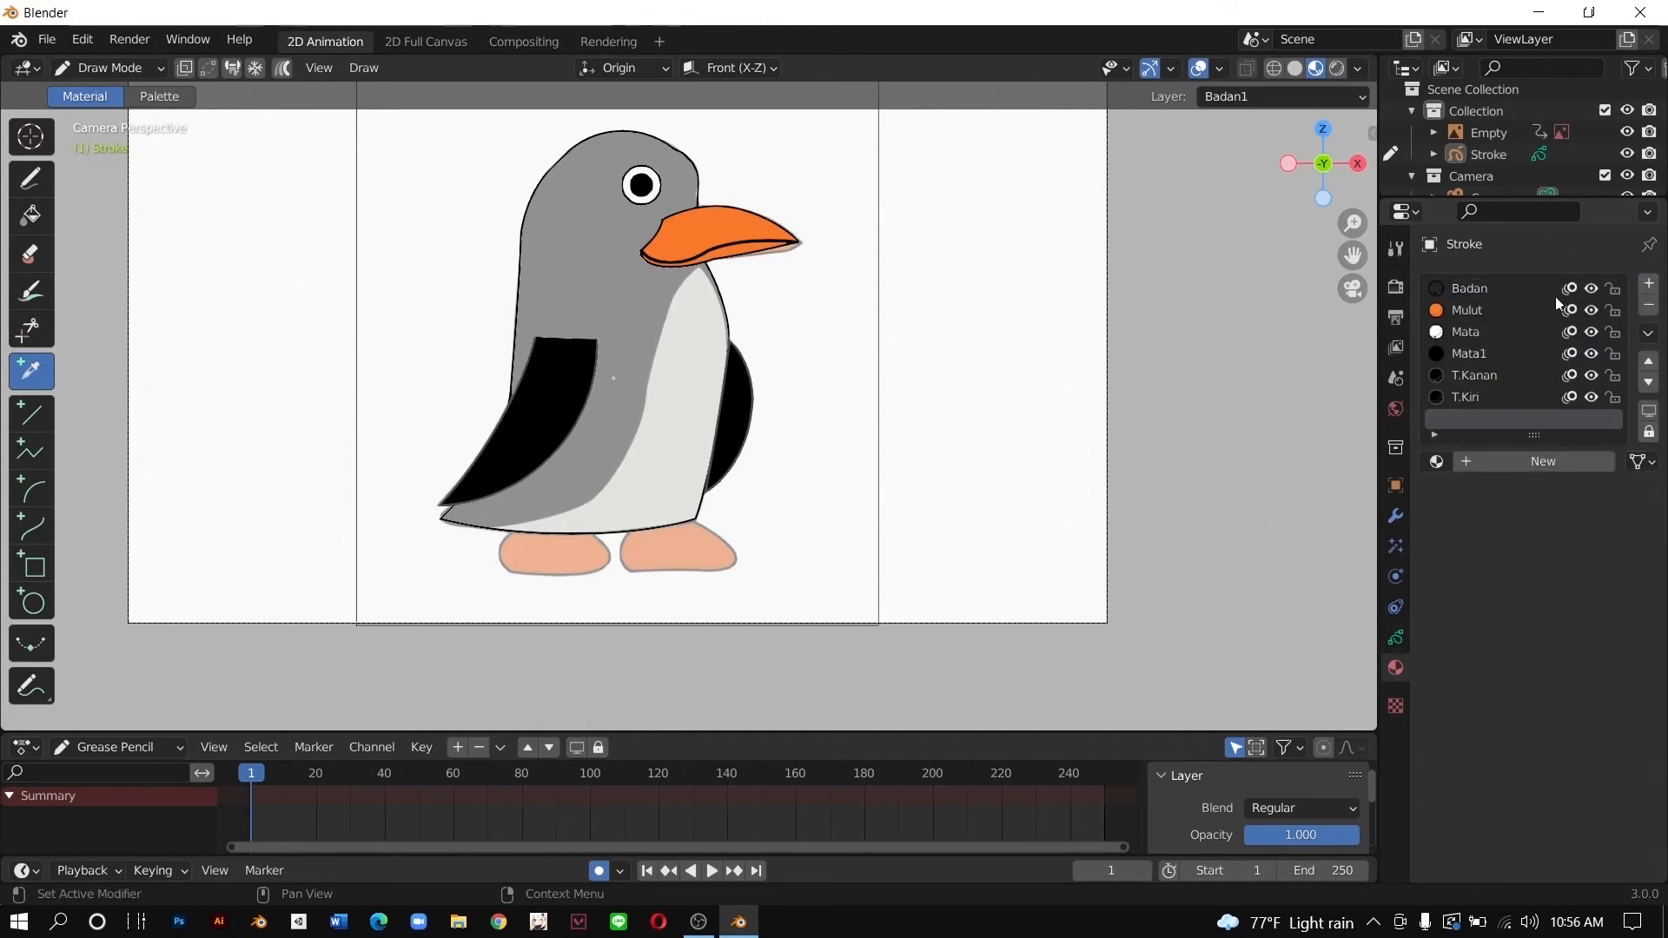
left_click(1518, 461)
double_click(1518, 460)
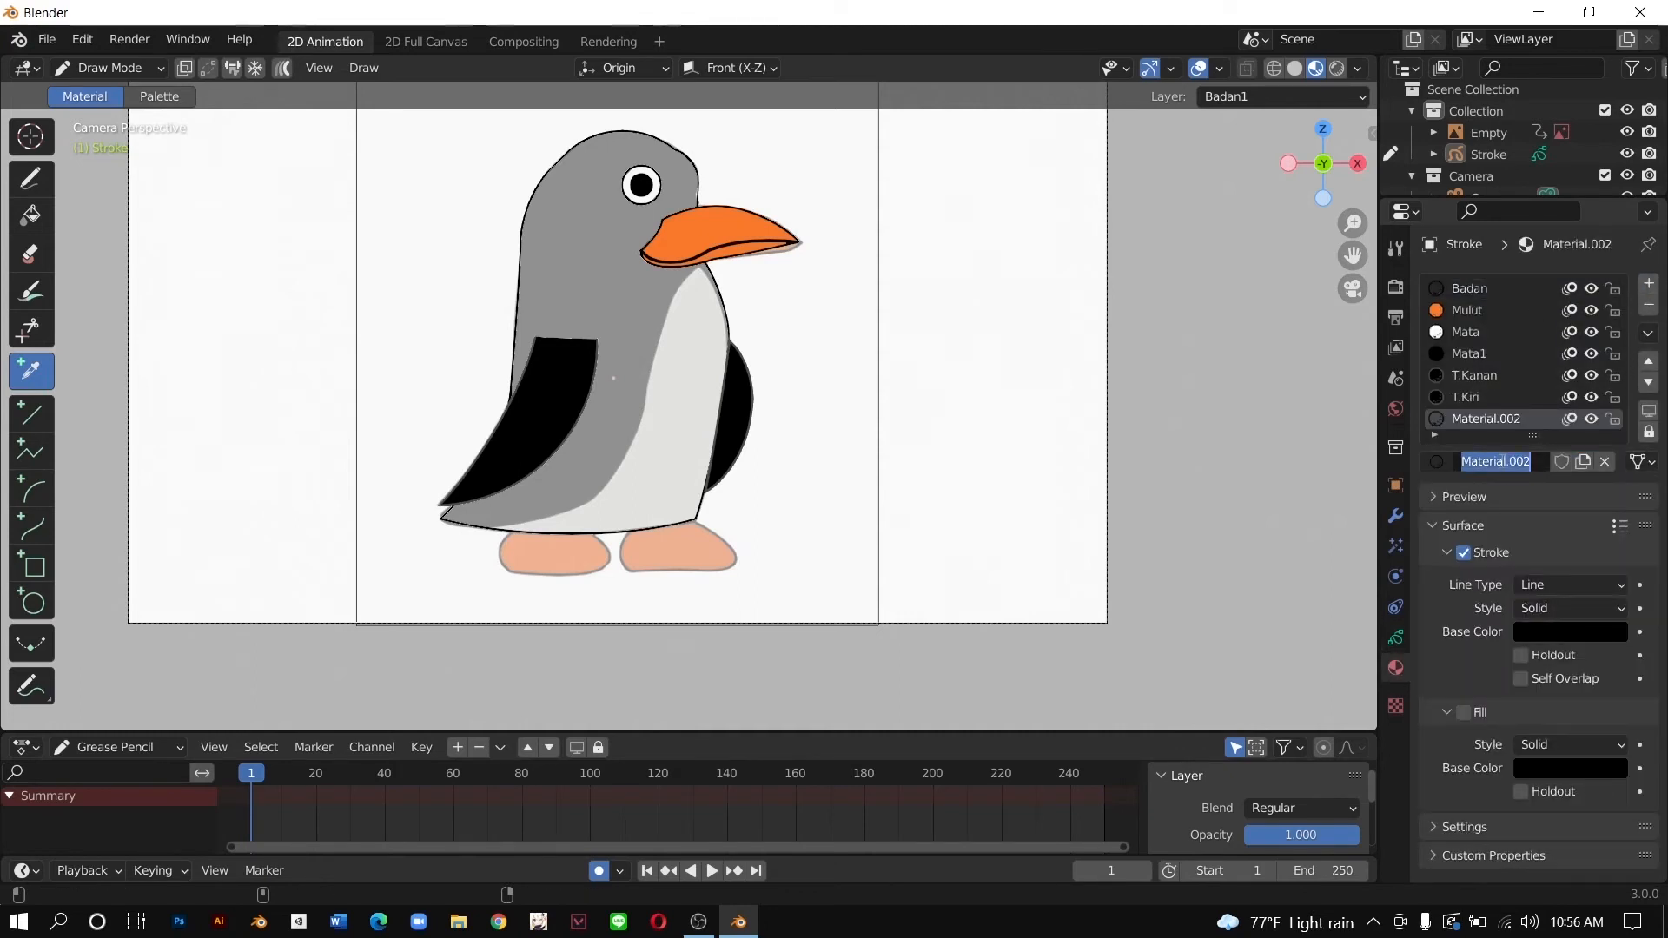
type("Badan1")
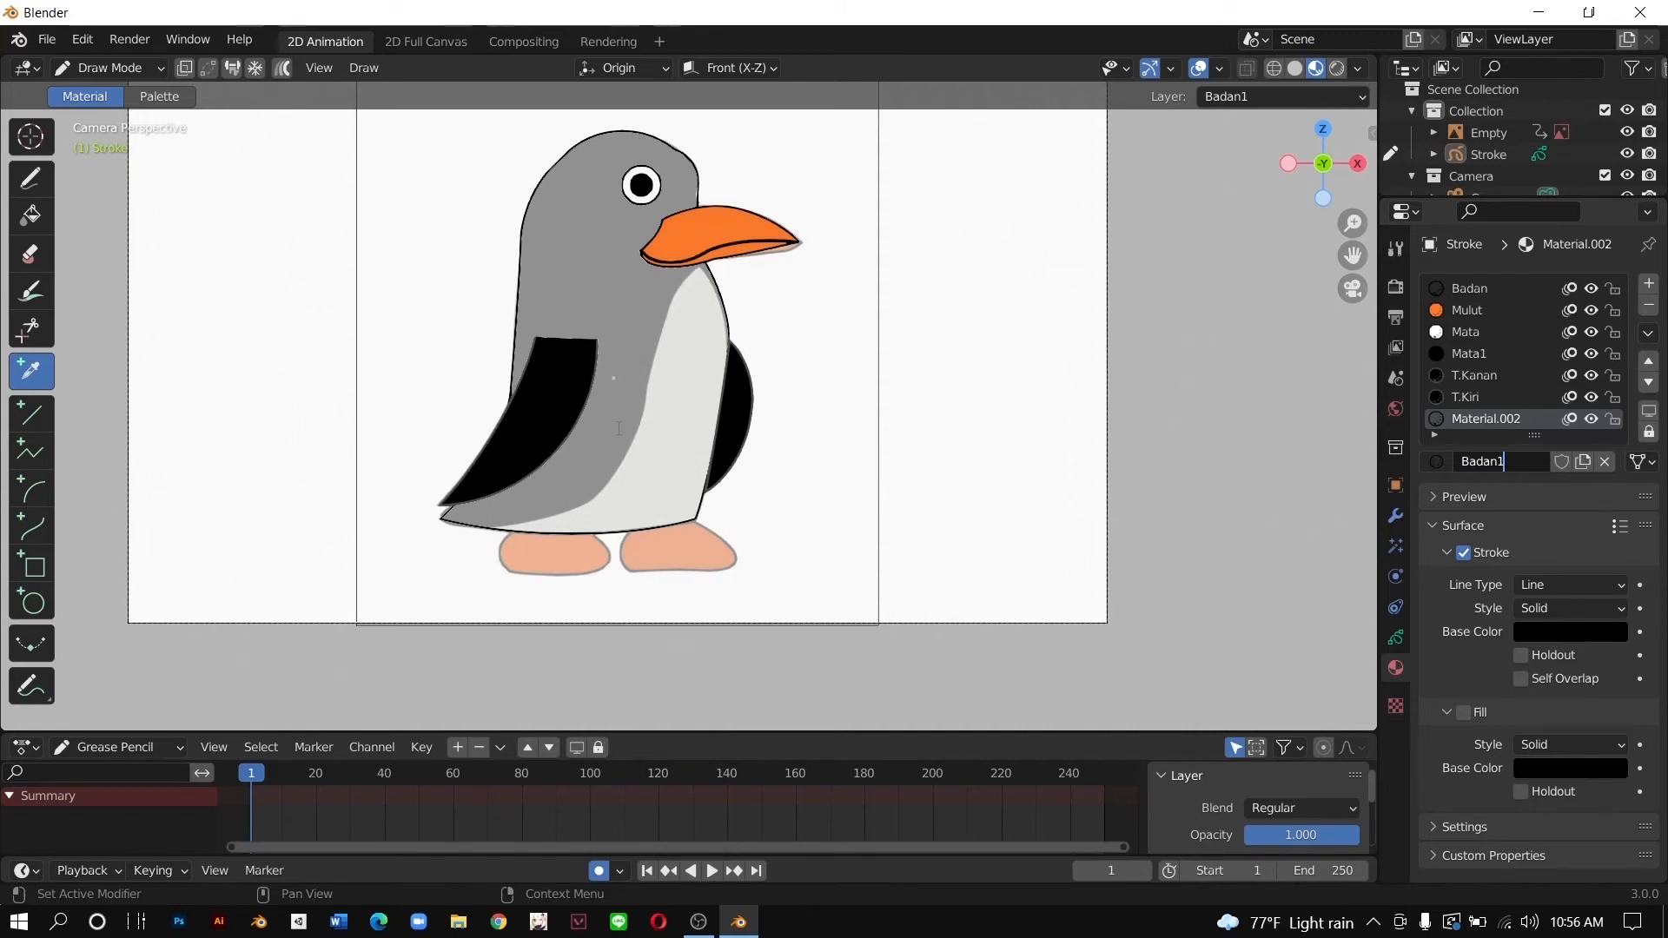
Step: Trace the lower inner edge of the white belly with two connected arcs, bending them to match the reference
left_click(43, 534)
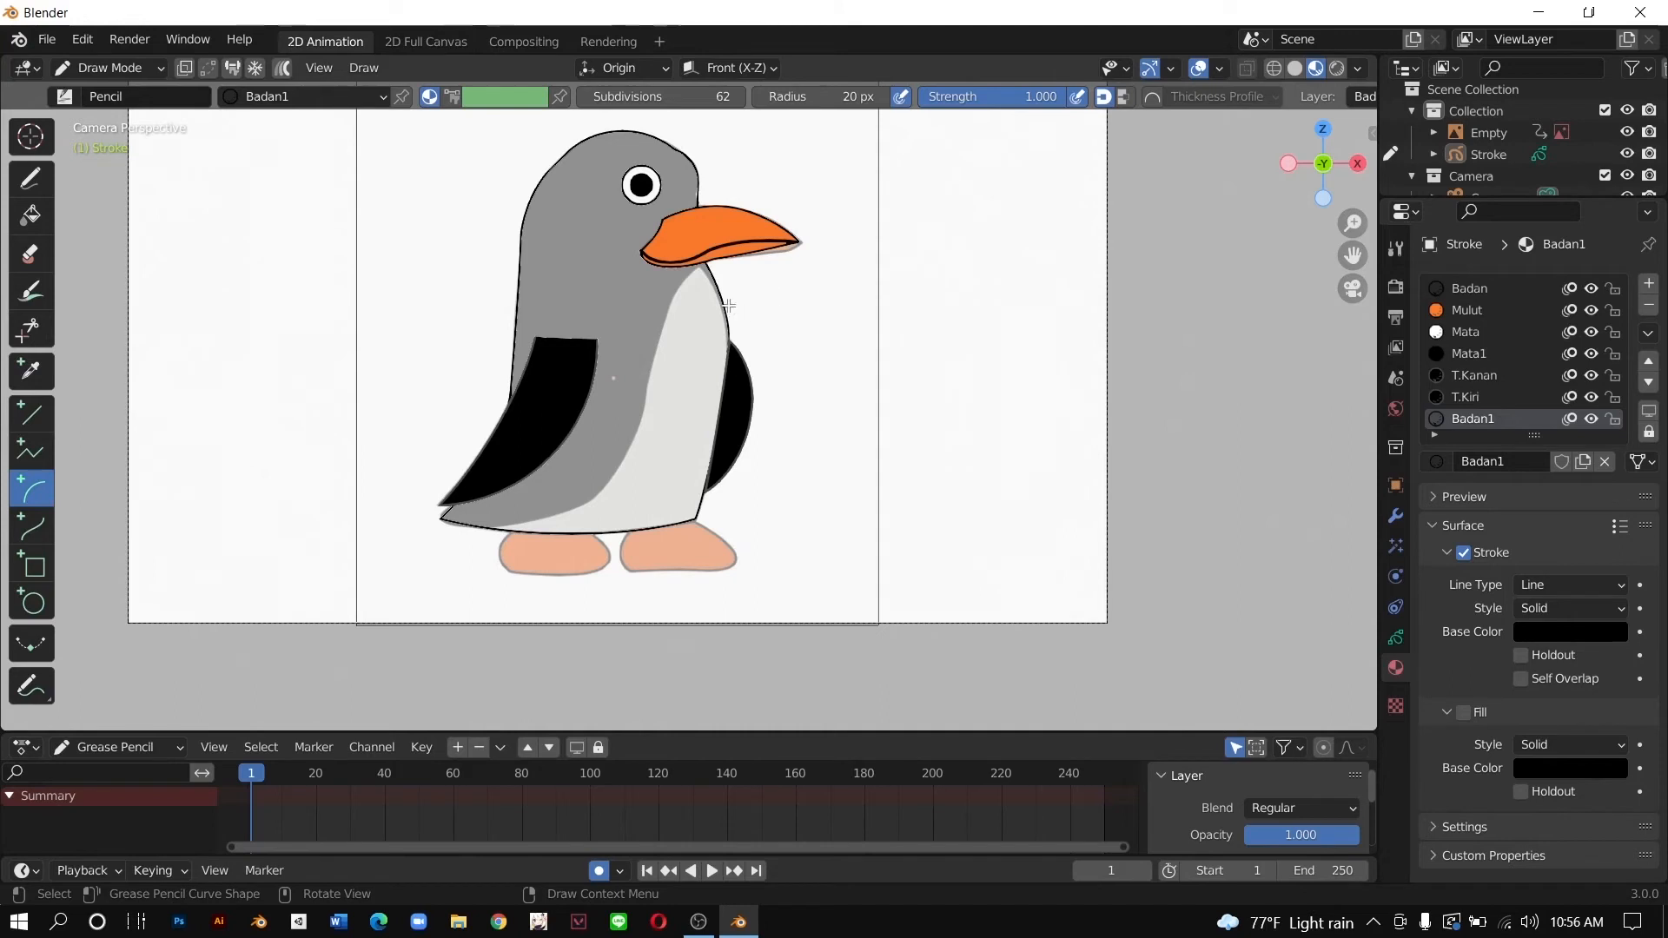
scroll(728, 306, "up", 4)
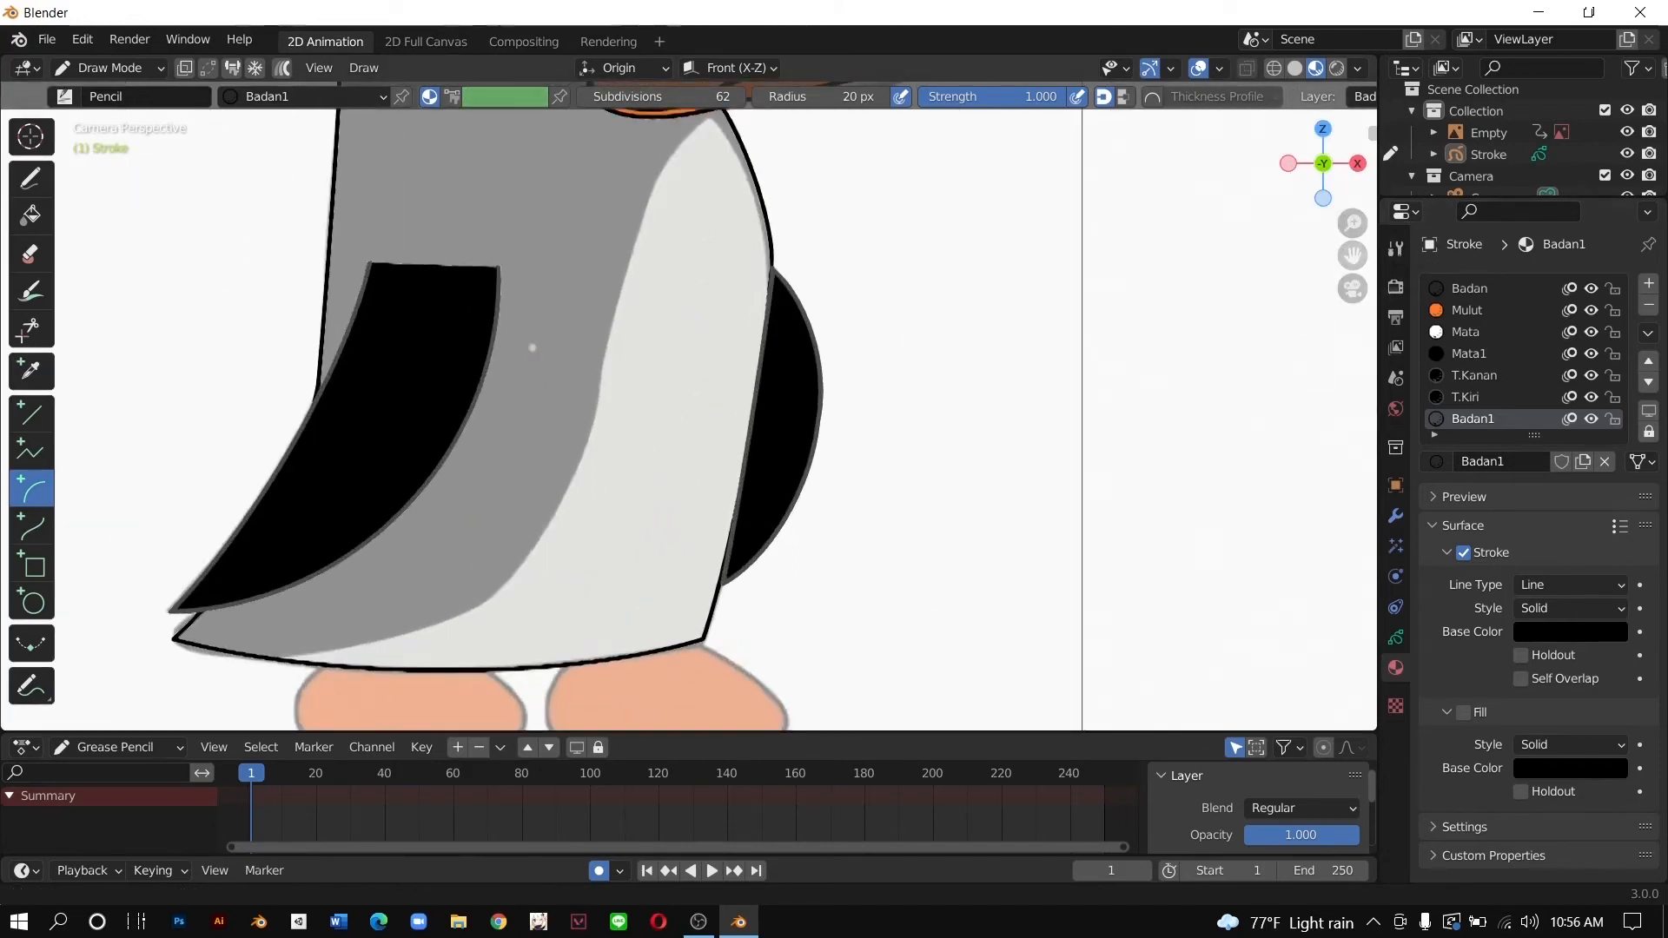
middle_click_drag(1138, 331, 1196, 375, "shift")
middle_click_drag(523, 546, 536, 563, "shift")
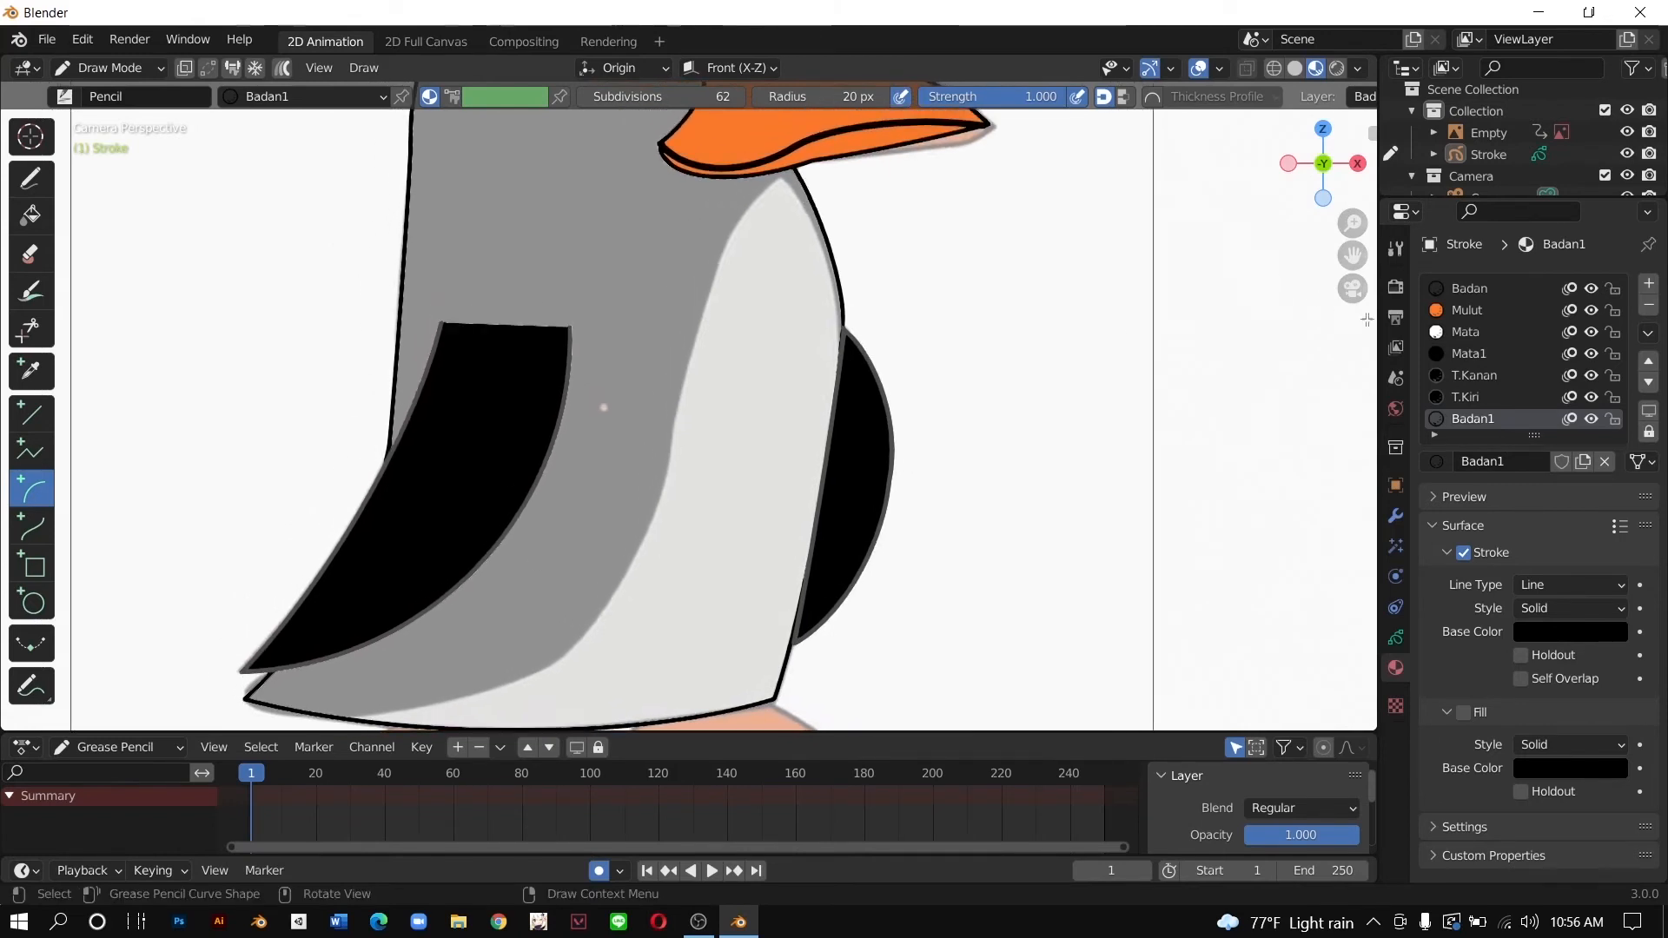
left_click_drag(1352, 254, 1352, 242)
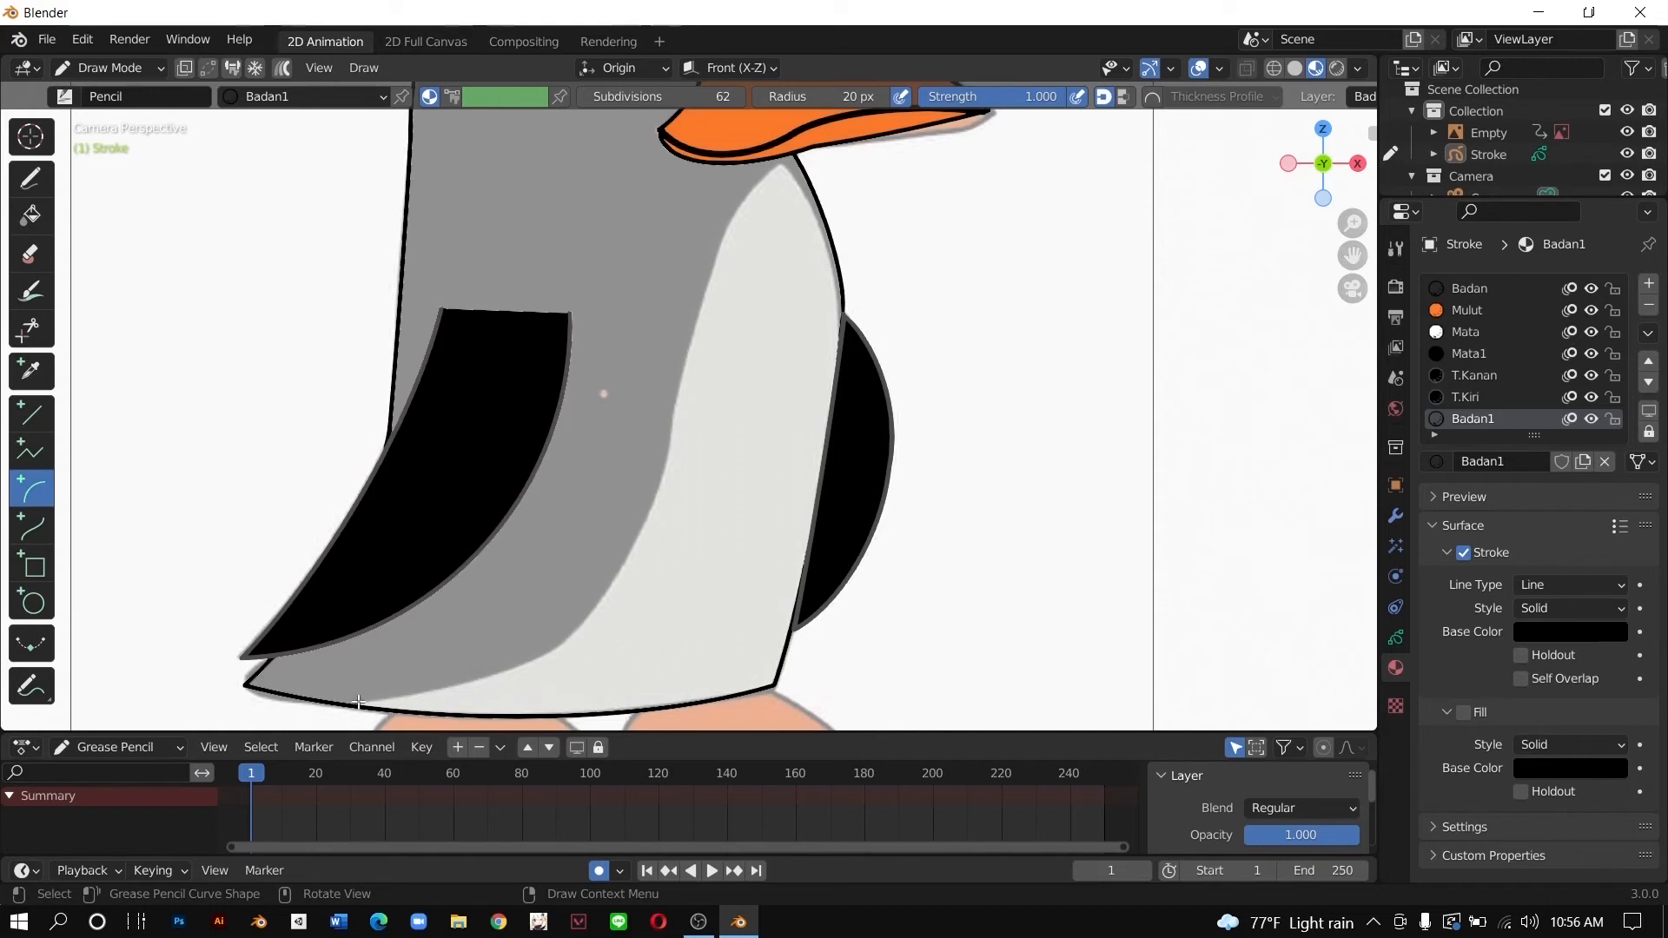
mouse_move(351, 702)
left_mouse_down()
mouse_move(482, 682)
mouse_move(556, 647)
left_mouse_up()
left_click_drag(402, 573, 494, 684)
key("e")
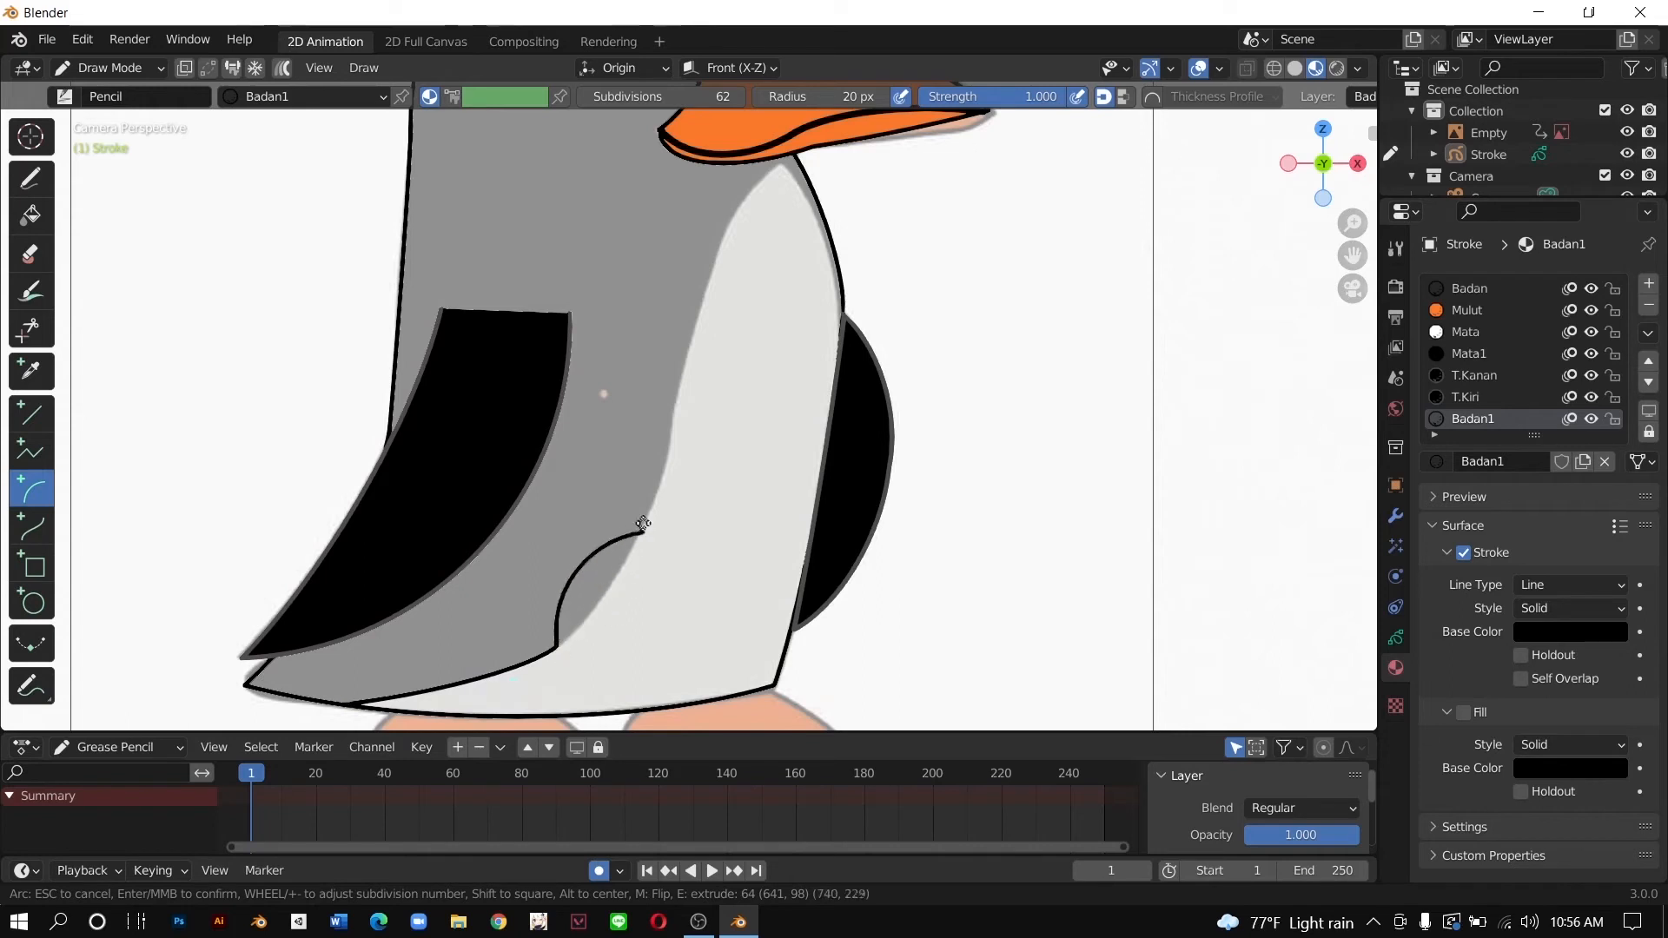
left_click(664, 470)
left_click_drag(524, 505, 626, 576)
Step: Continue the belly's inner edge with two more connected arcs up to its peak beneath the beak, fitting their curvature
key("e")
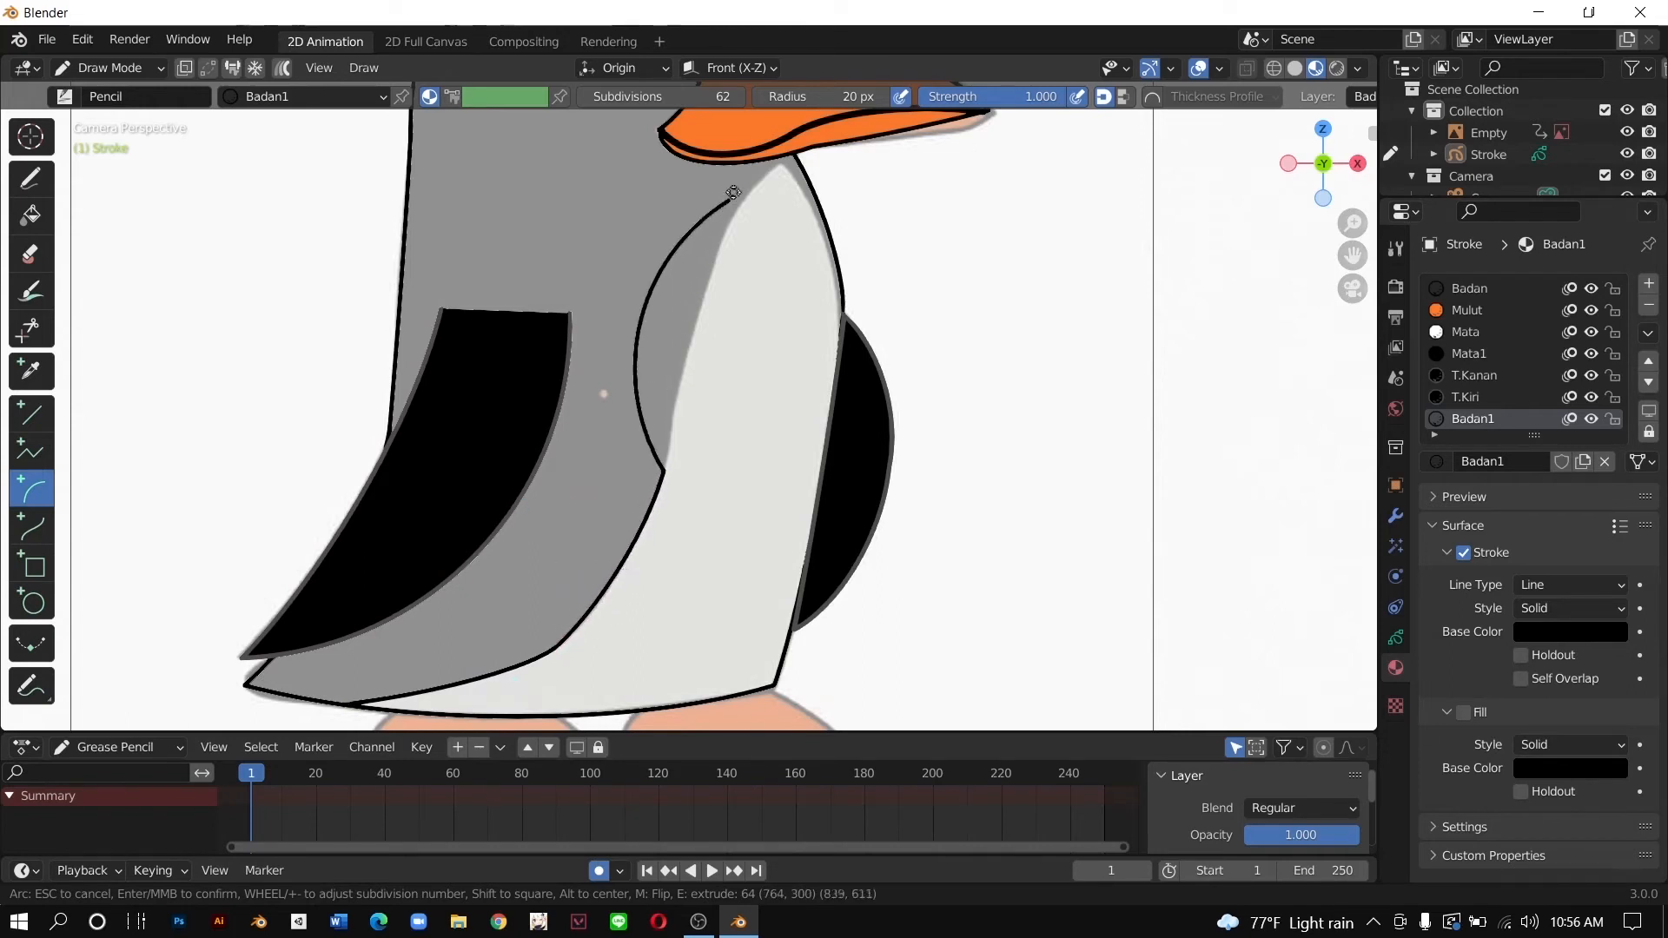
left_click(778, 169)
left_click_drag(563, 286, 669, 323)
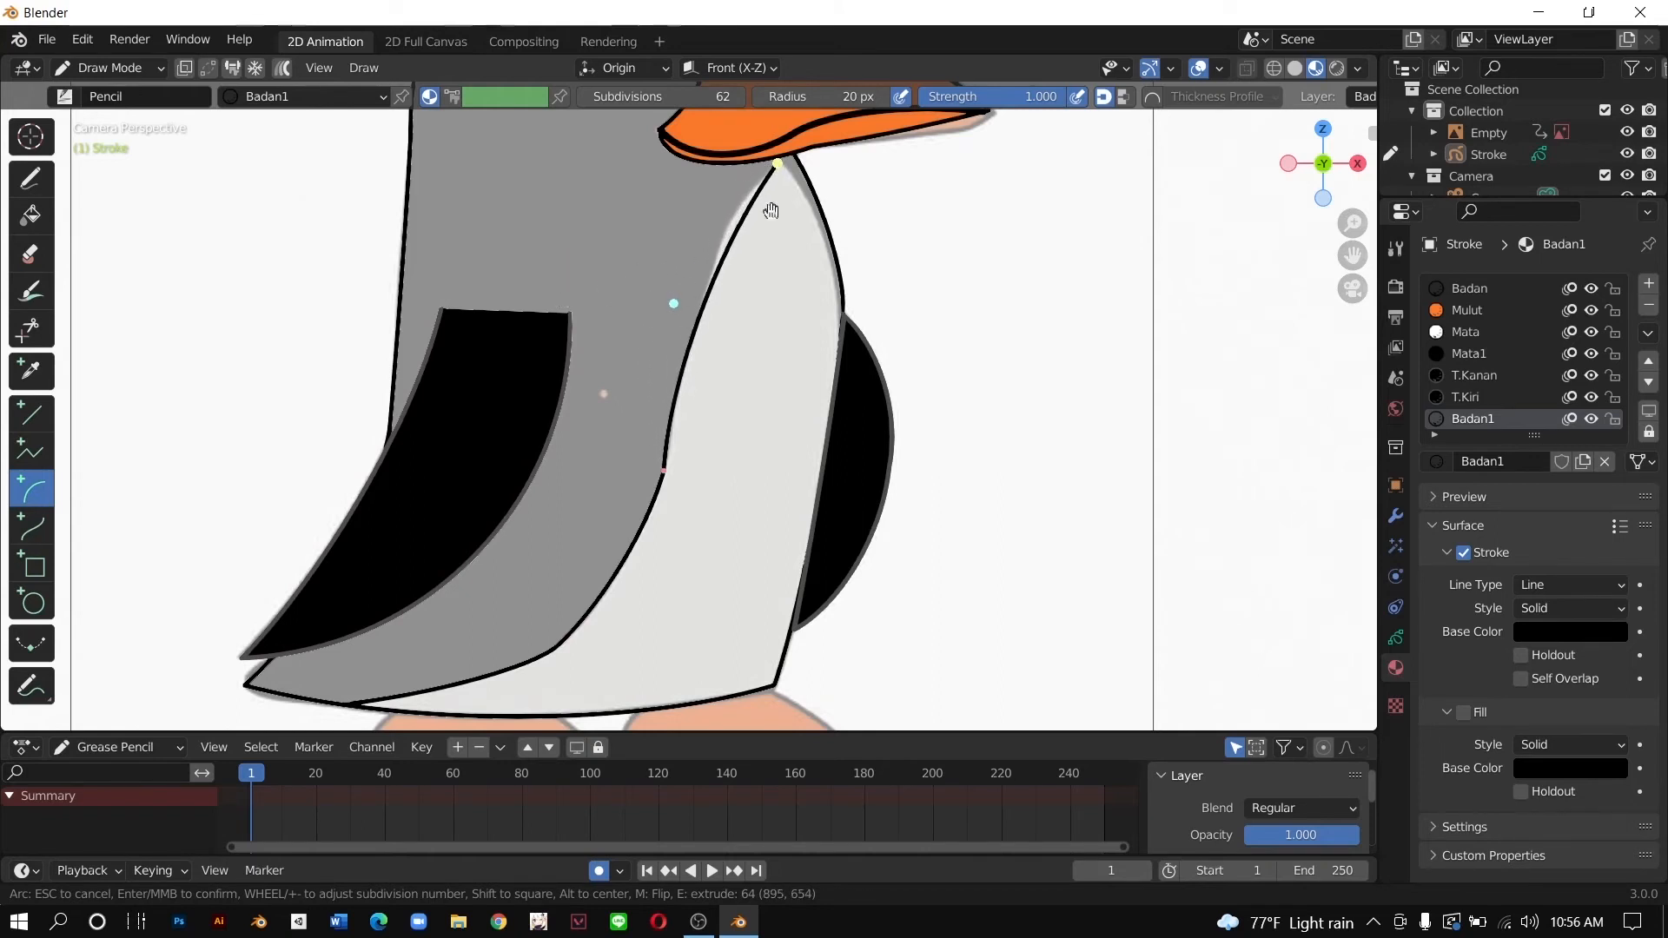
left_click_drag(797, 158, 671, 406)
left_click_drag(710, 310, 698, 310)
key("e")
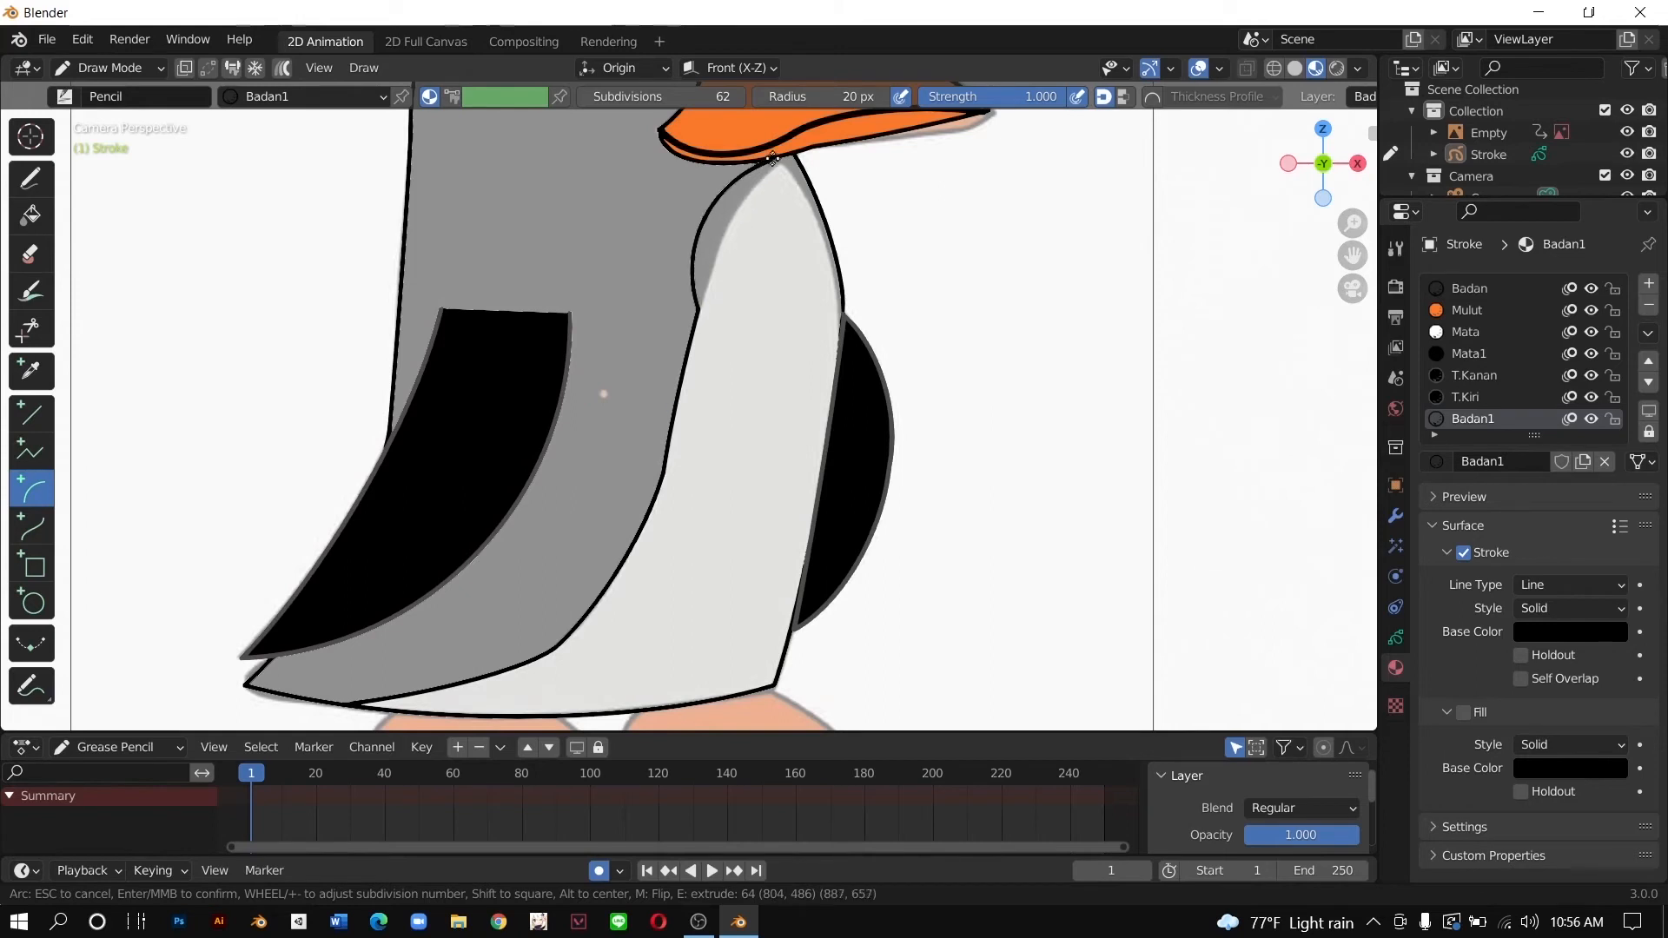
left_click(780, 164)
left_click_drag(665, 197, 716, 217)
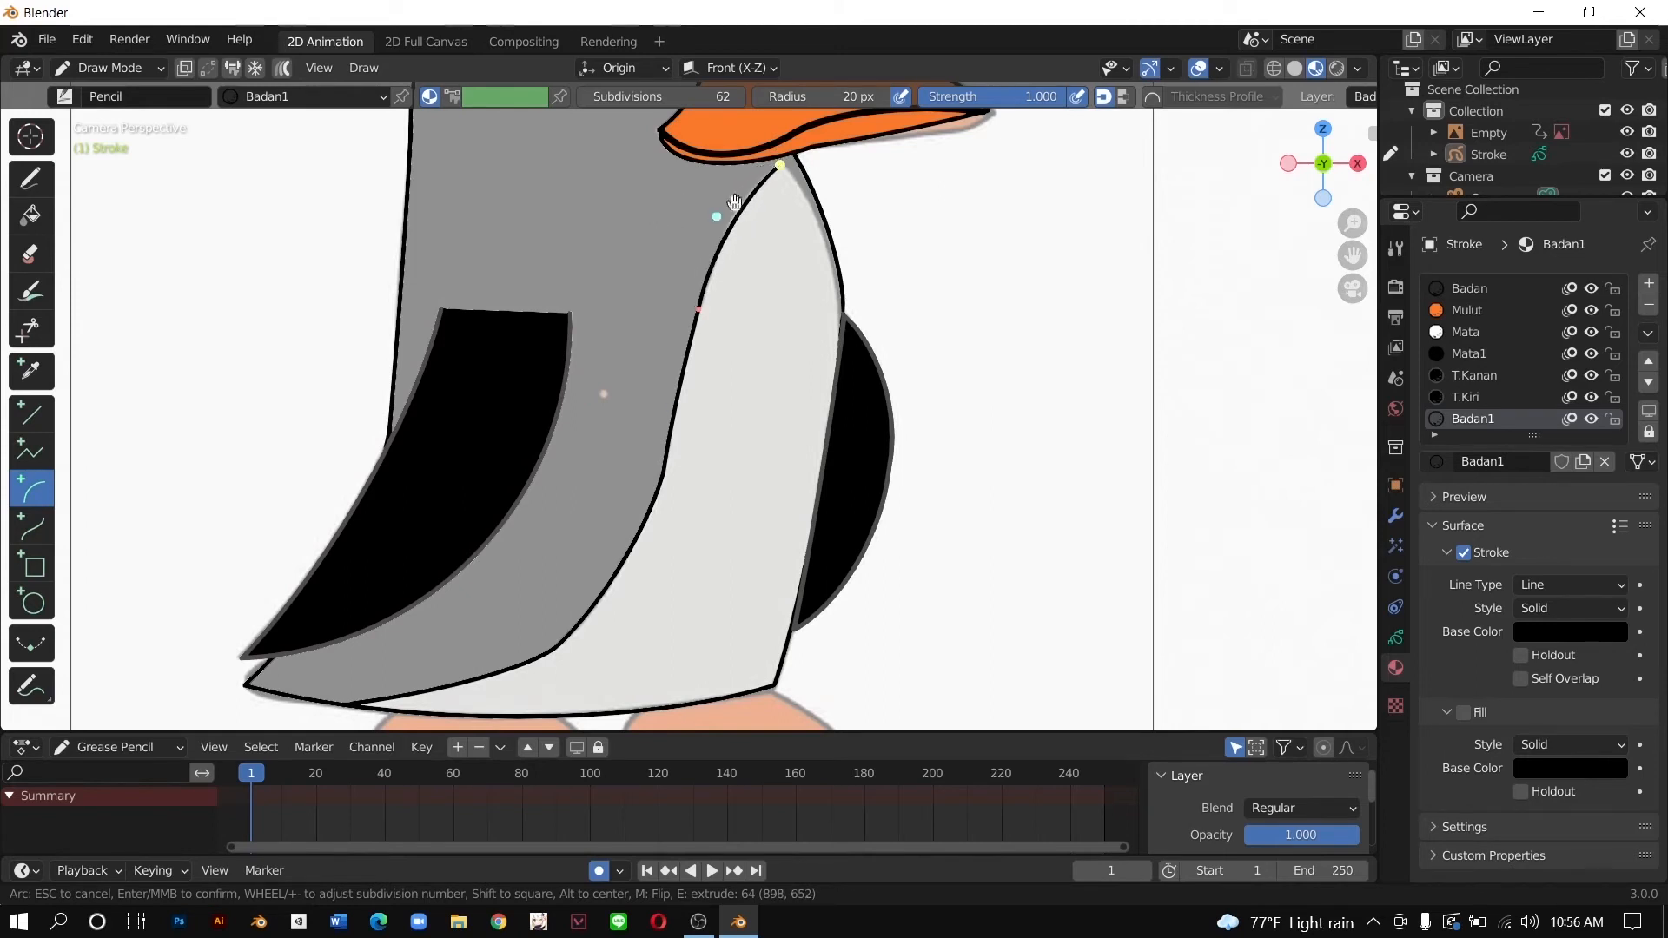
Step: Trace the belly's outer edge from its peak beneath the beak to the lower front corner with two connected arcs matching the reference
key("e")
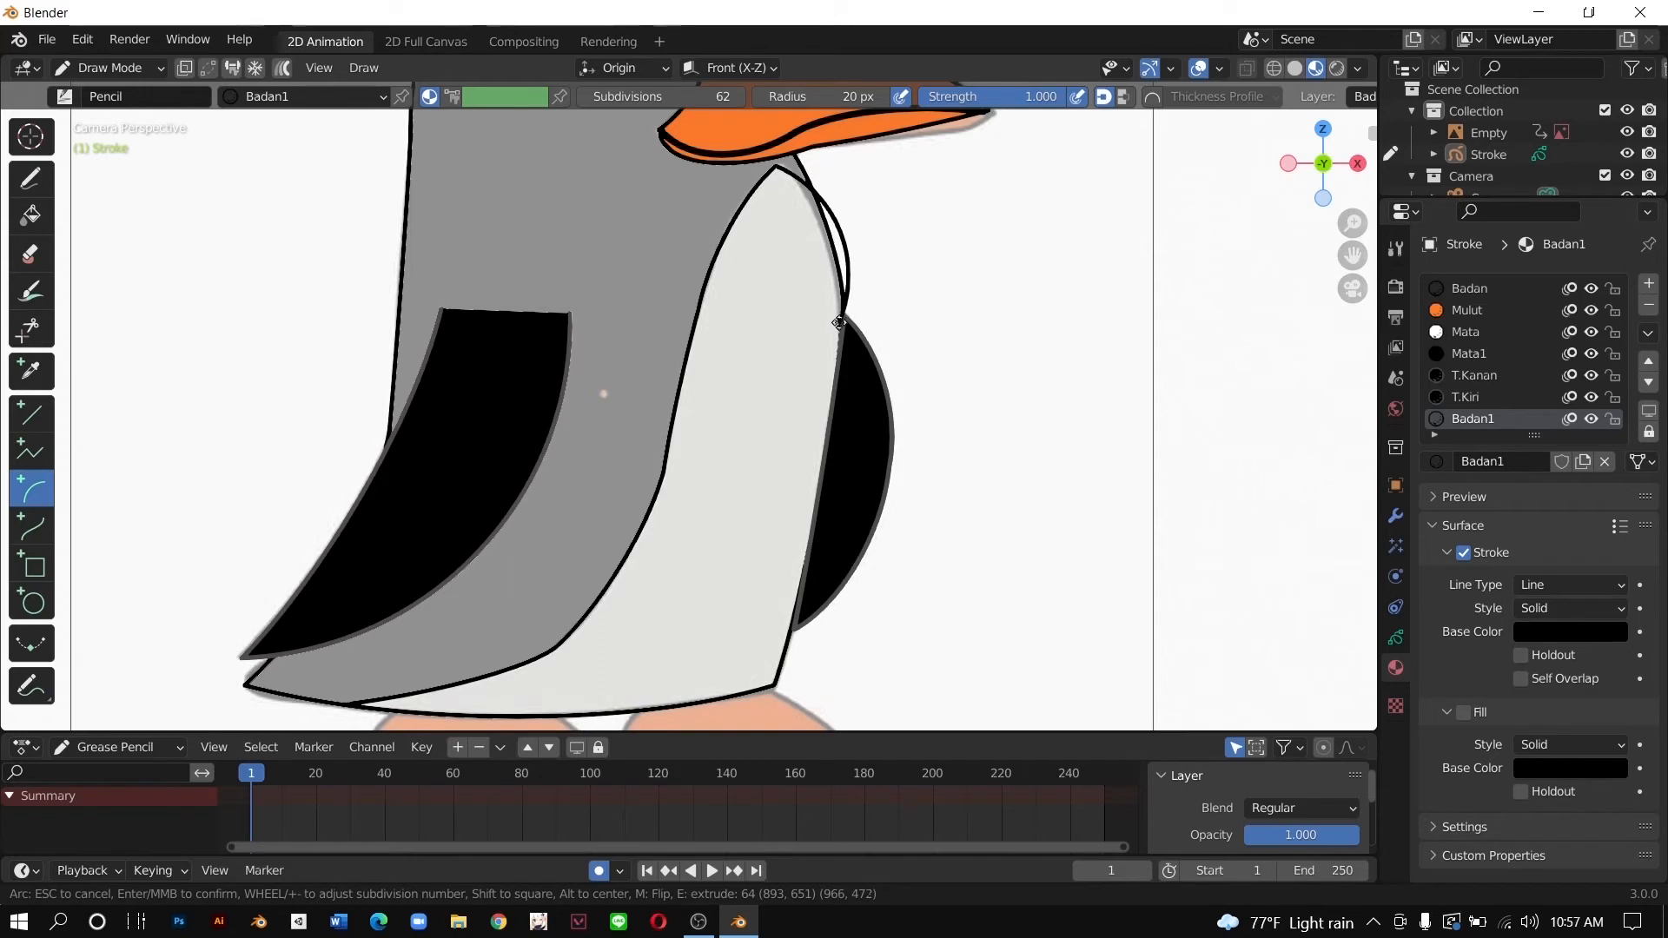
left_click(840, 322)
left_click_drag(894, 195, 857, 212)
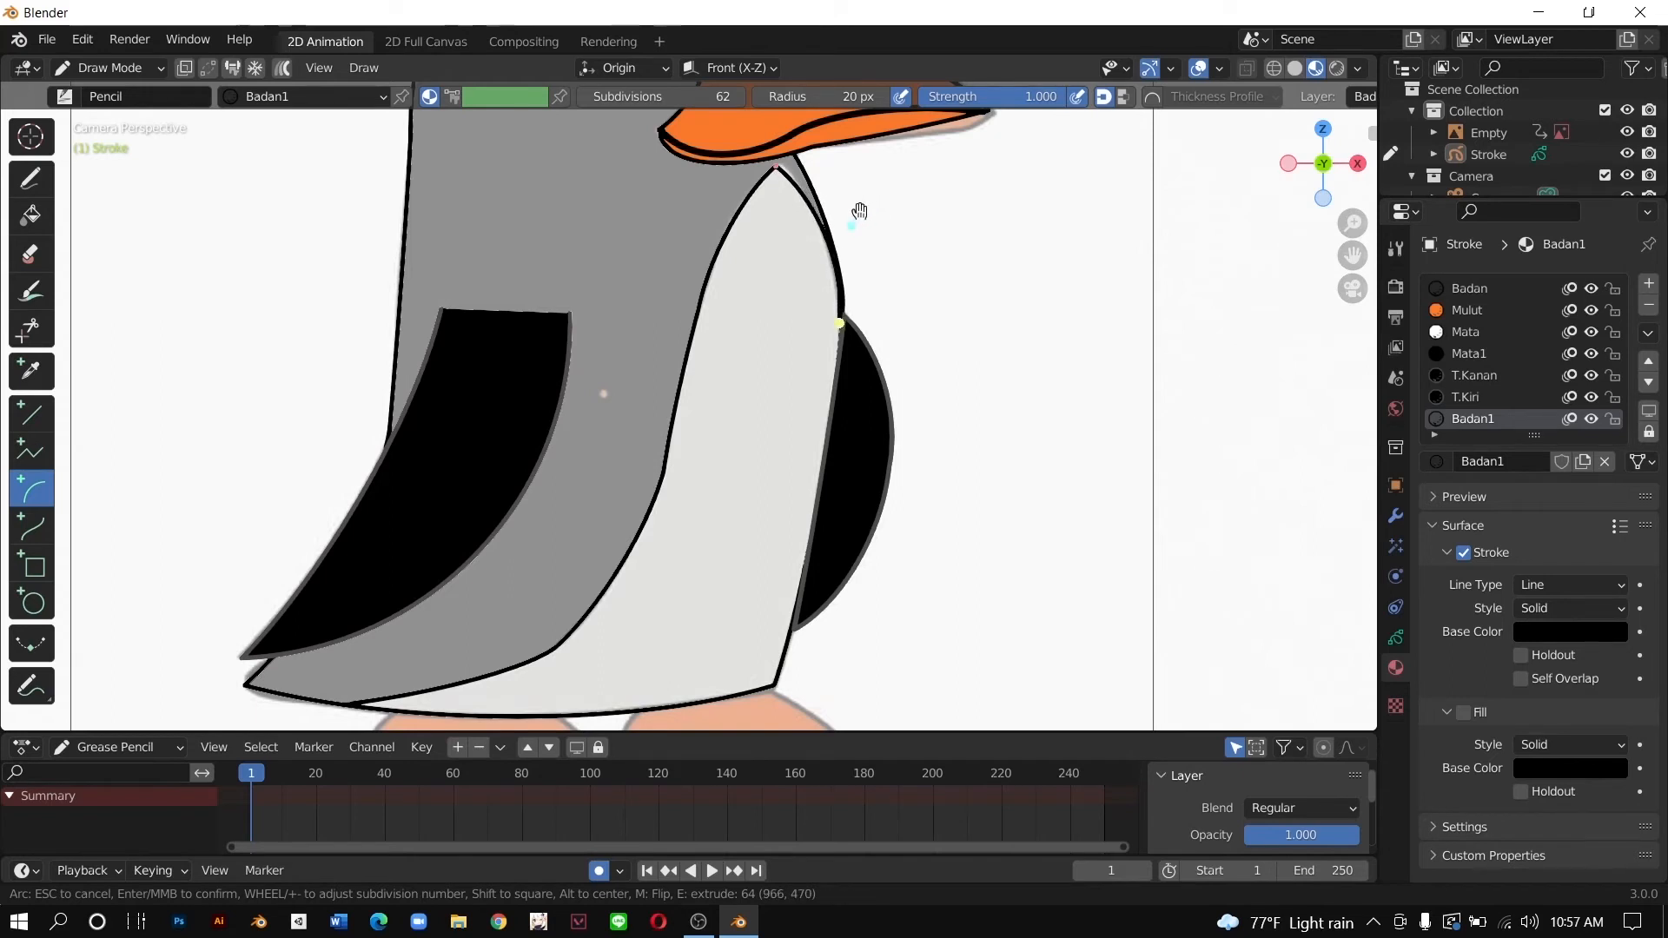
key("e")
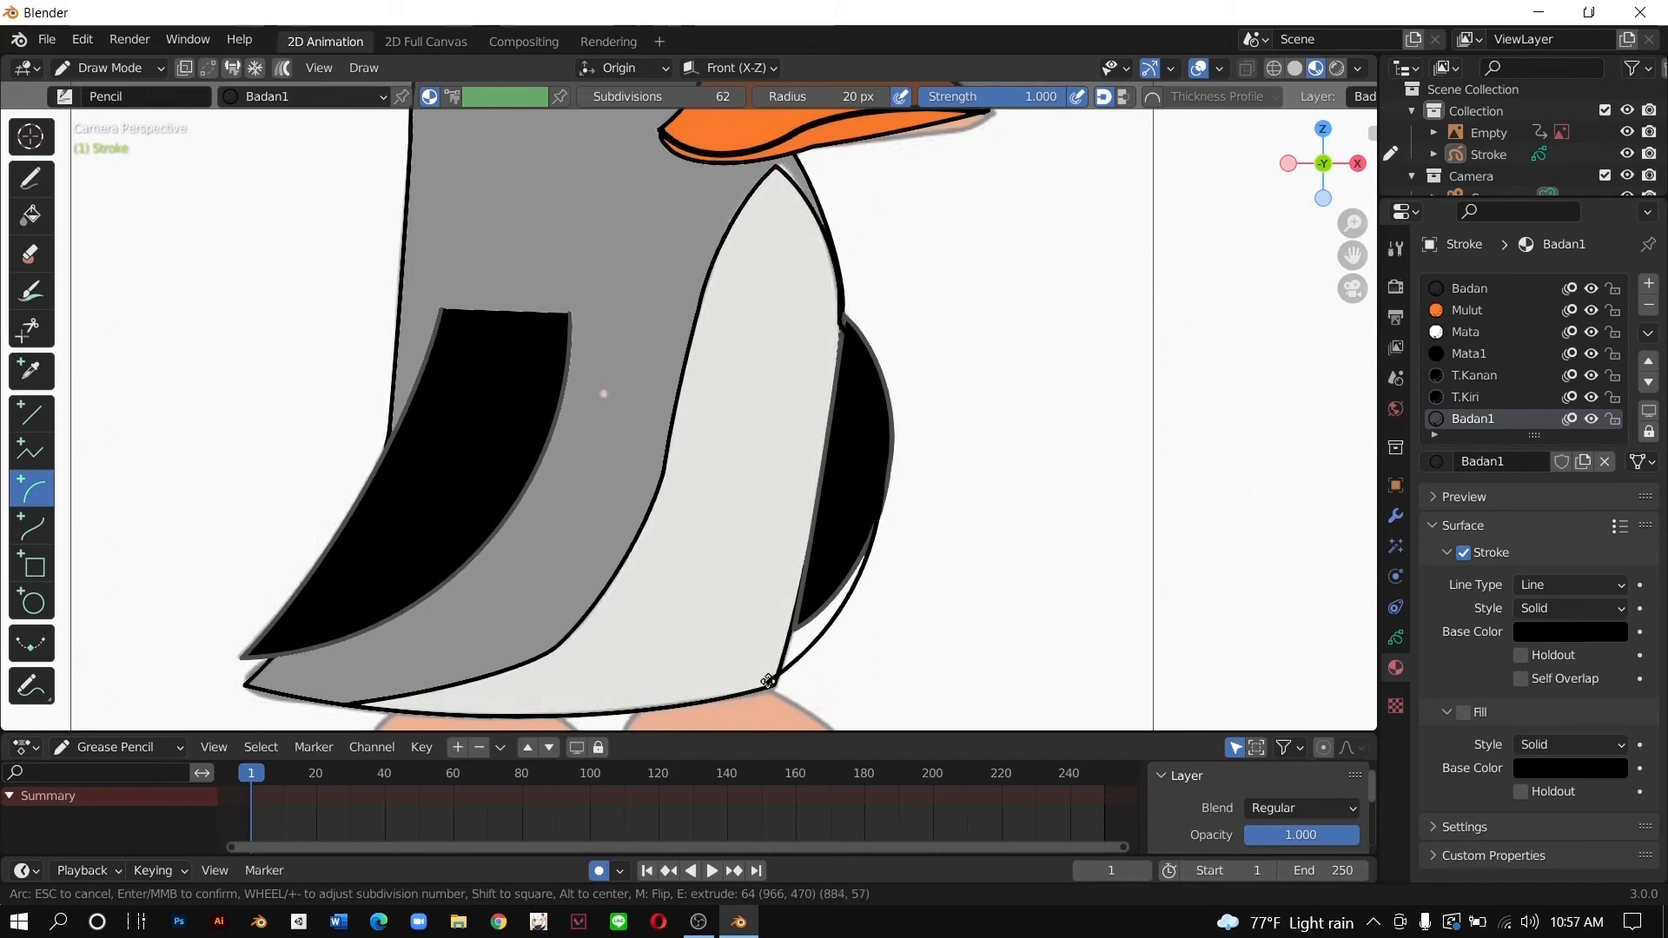
left_click(774, 684)
left_click_drag(991, 543, 825, 562)
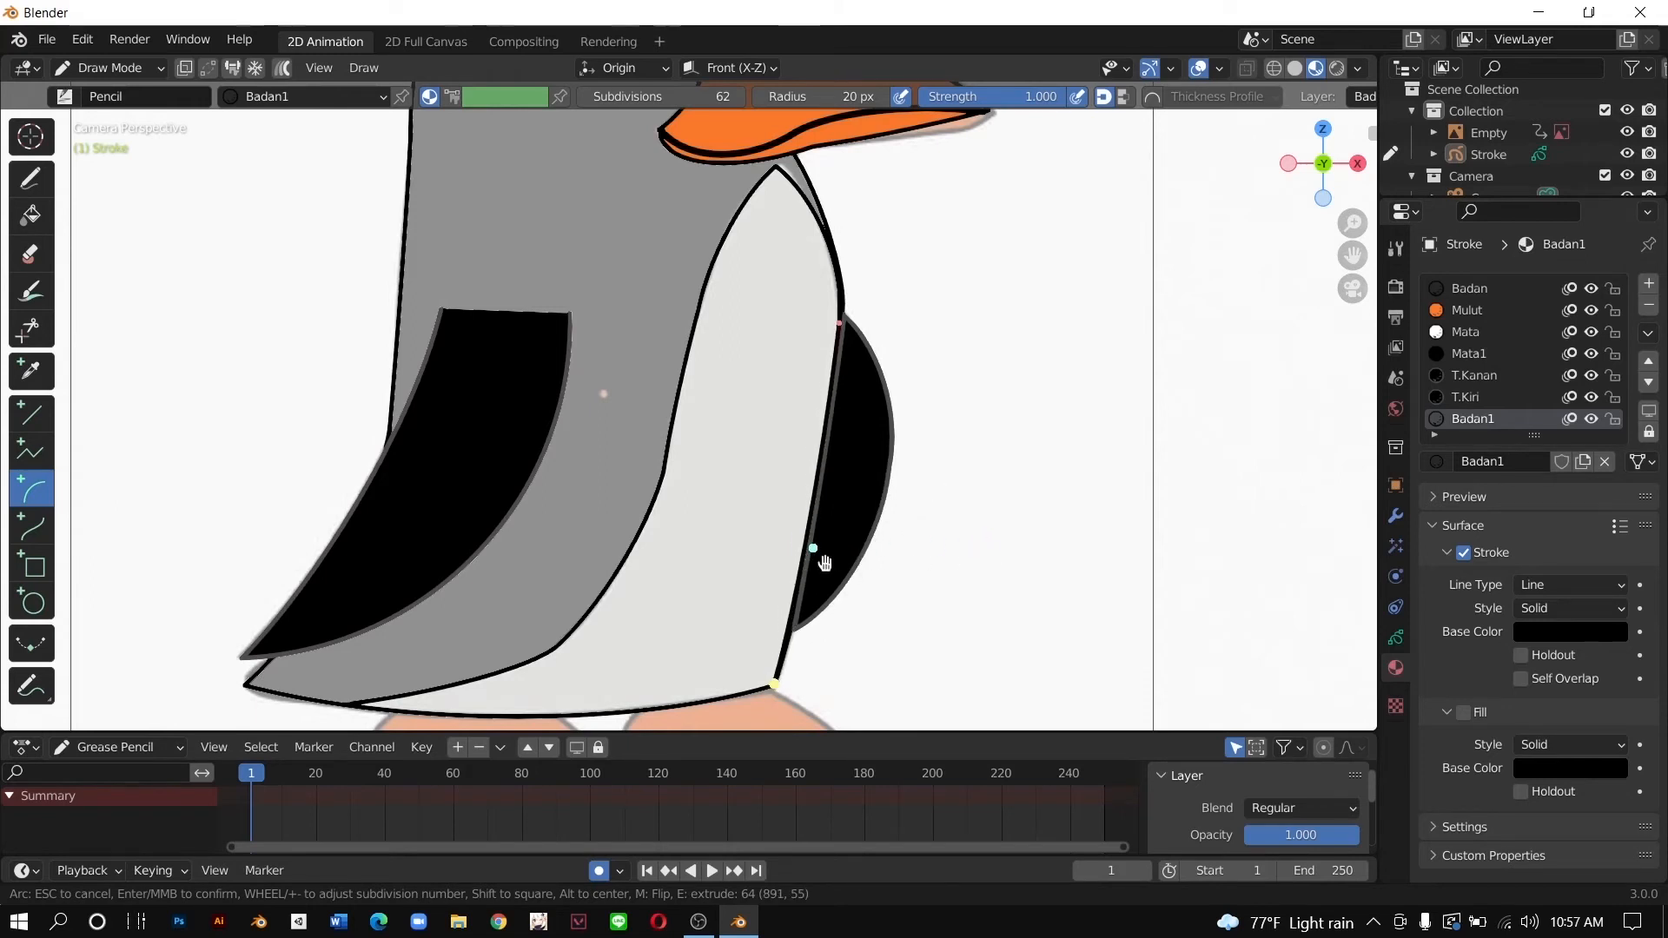
Step: Close the belly outline with an arc along its bottom edge back to the starting point and finish the stroke
key("e")
left_click(358, 706)
left_click_drag(559, 575, 562, 559)
key("Return")
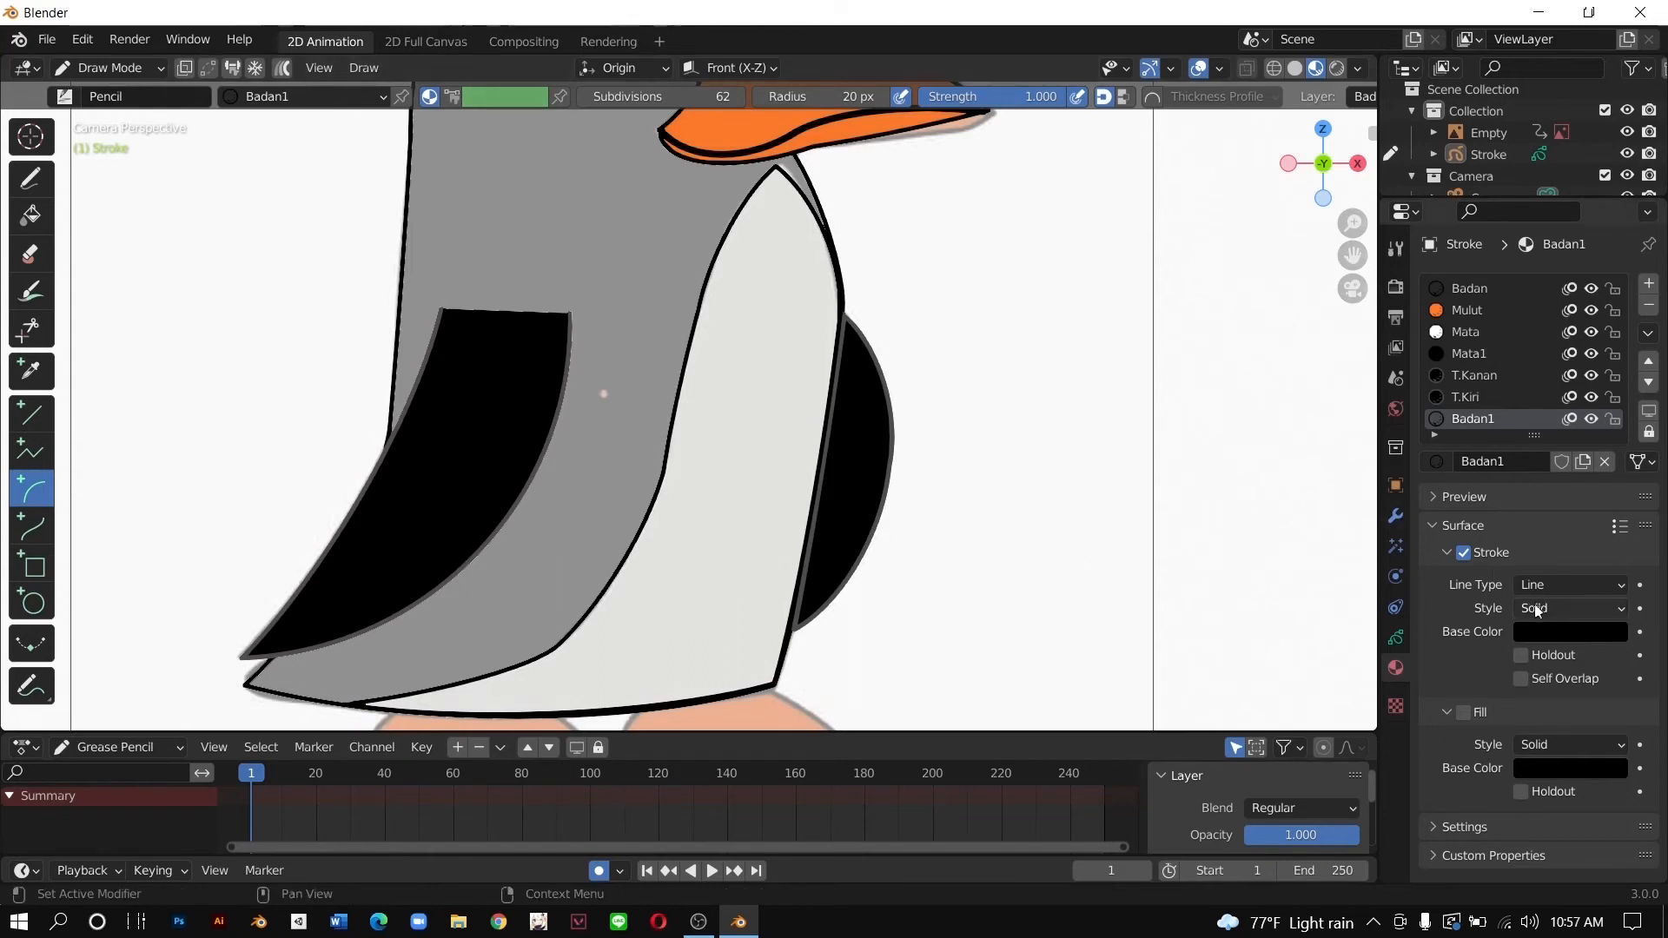
Step: Set the Badan1 material's stroke color to white and enable its fill with white as the base color
left_click(1551, 627)
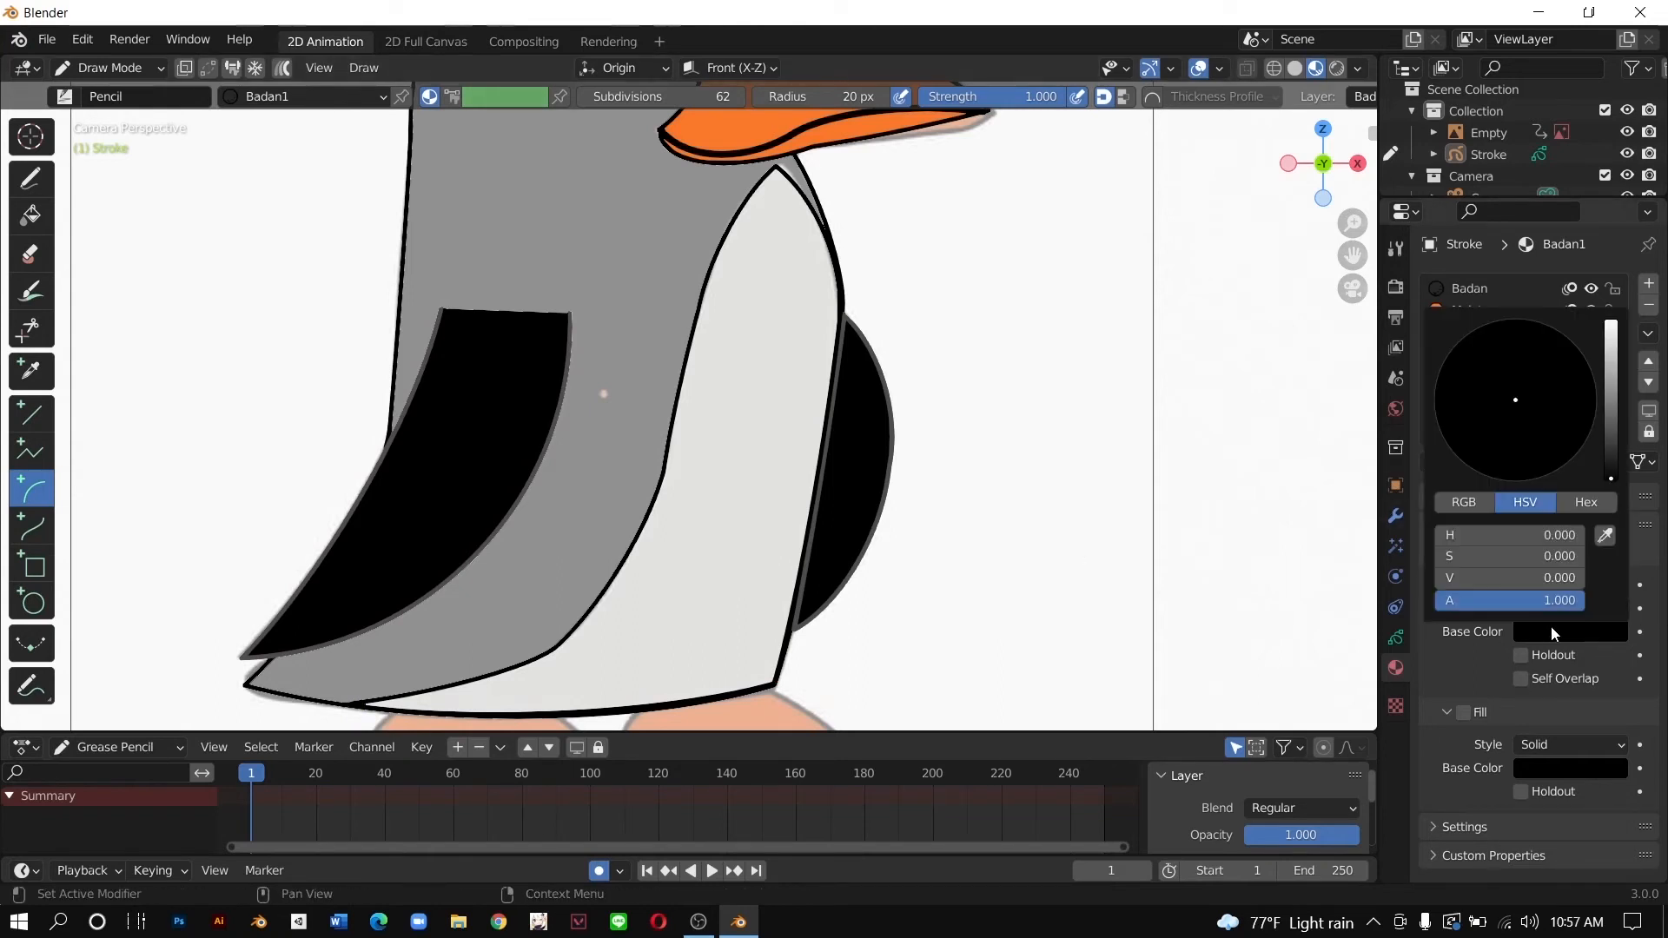
left_click(1612, 330)
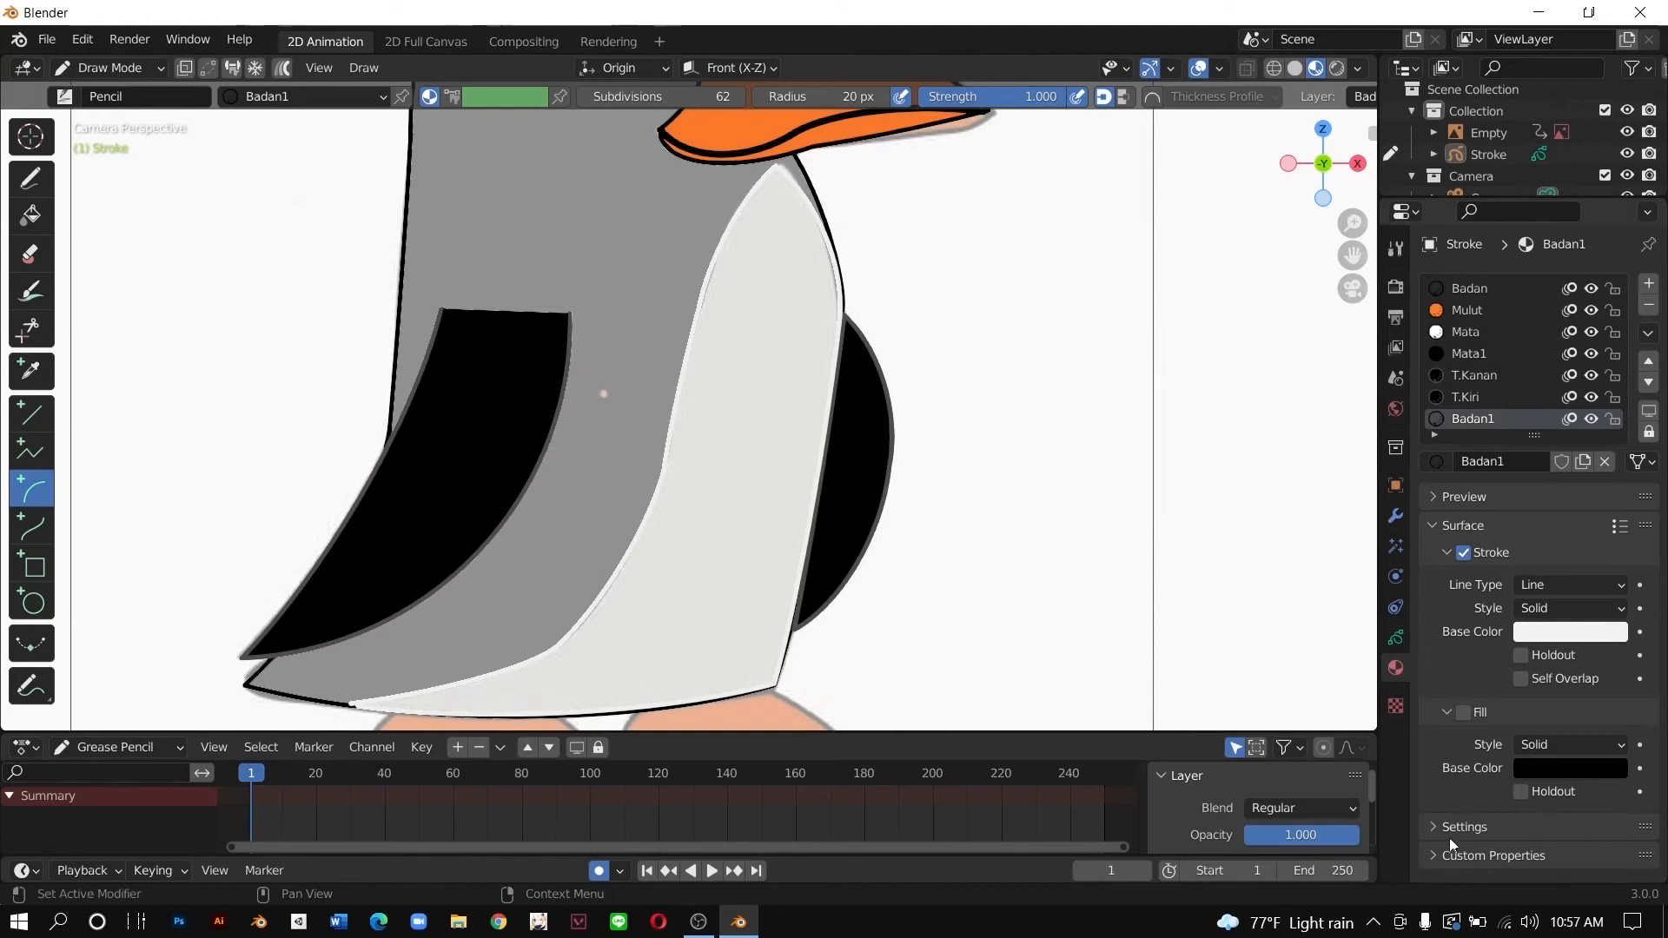
left_click(1469, 721)
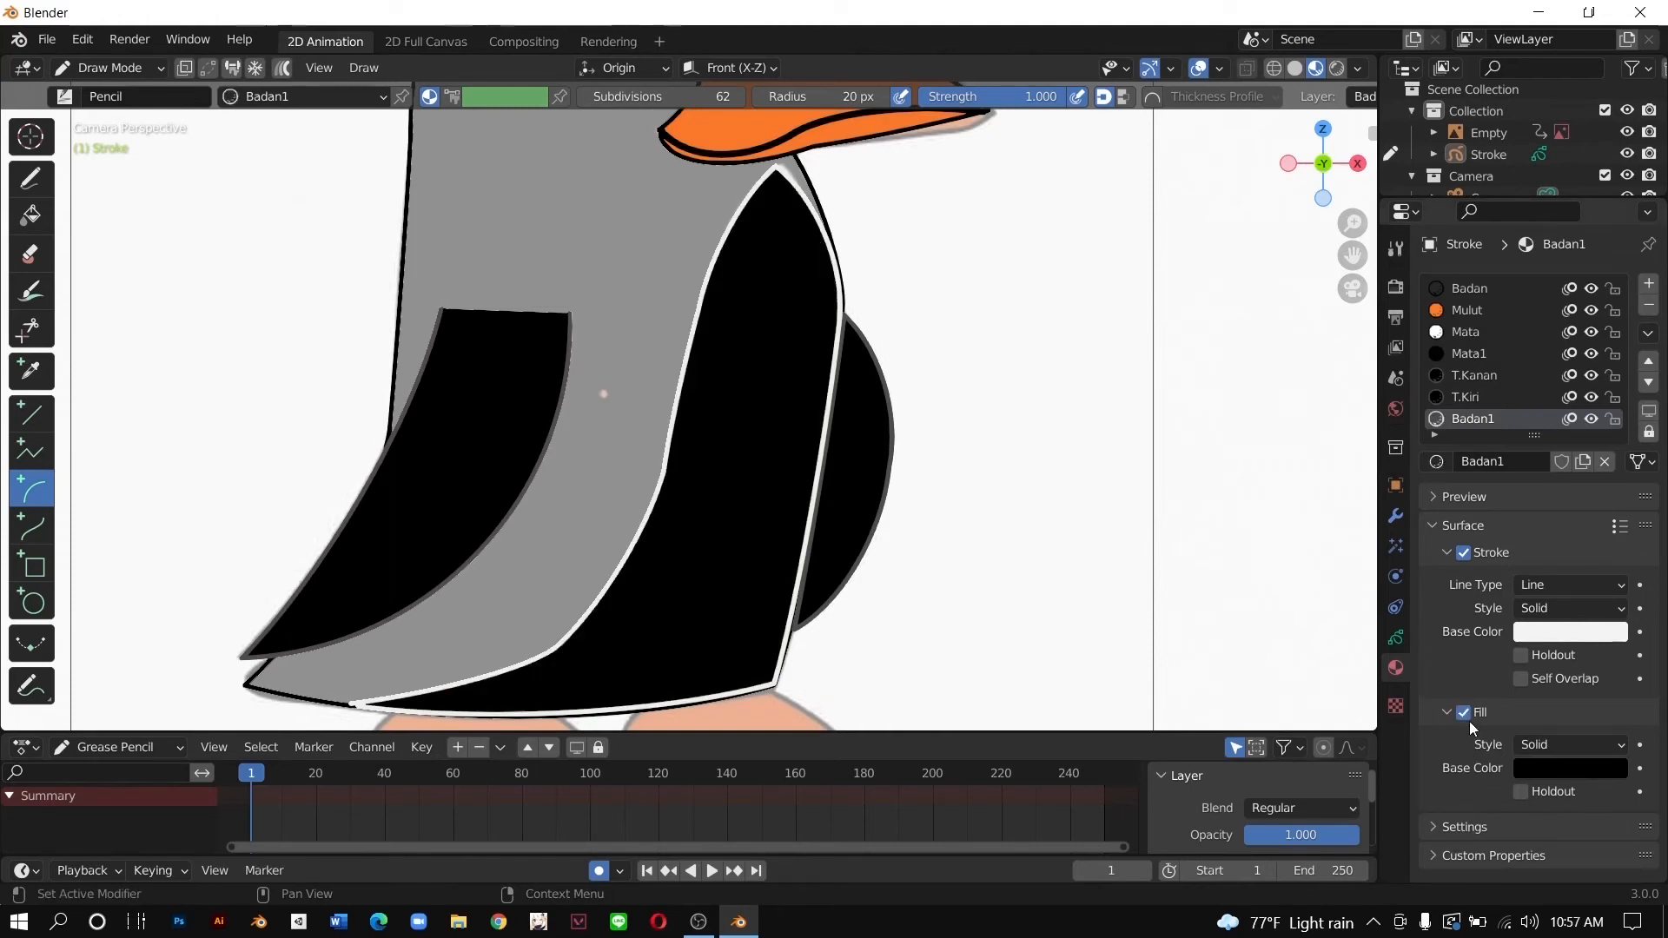
left_click(1545, 768)
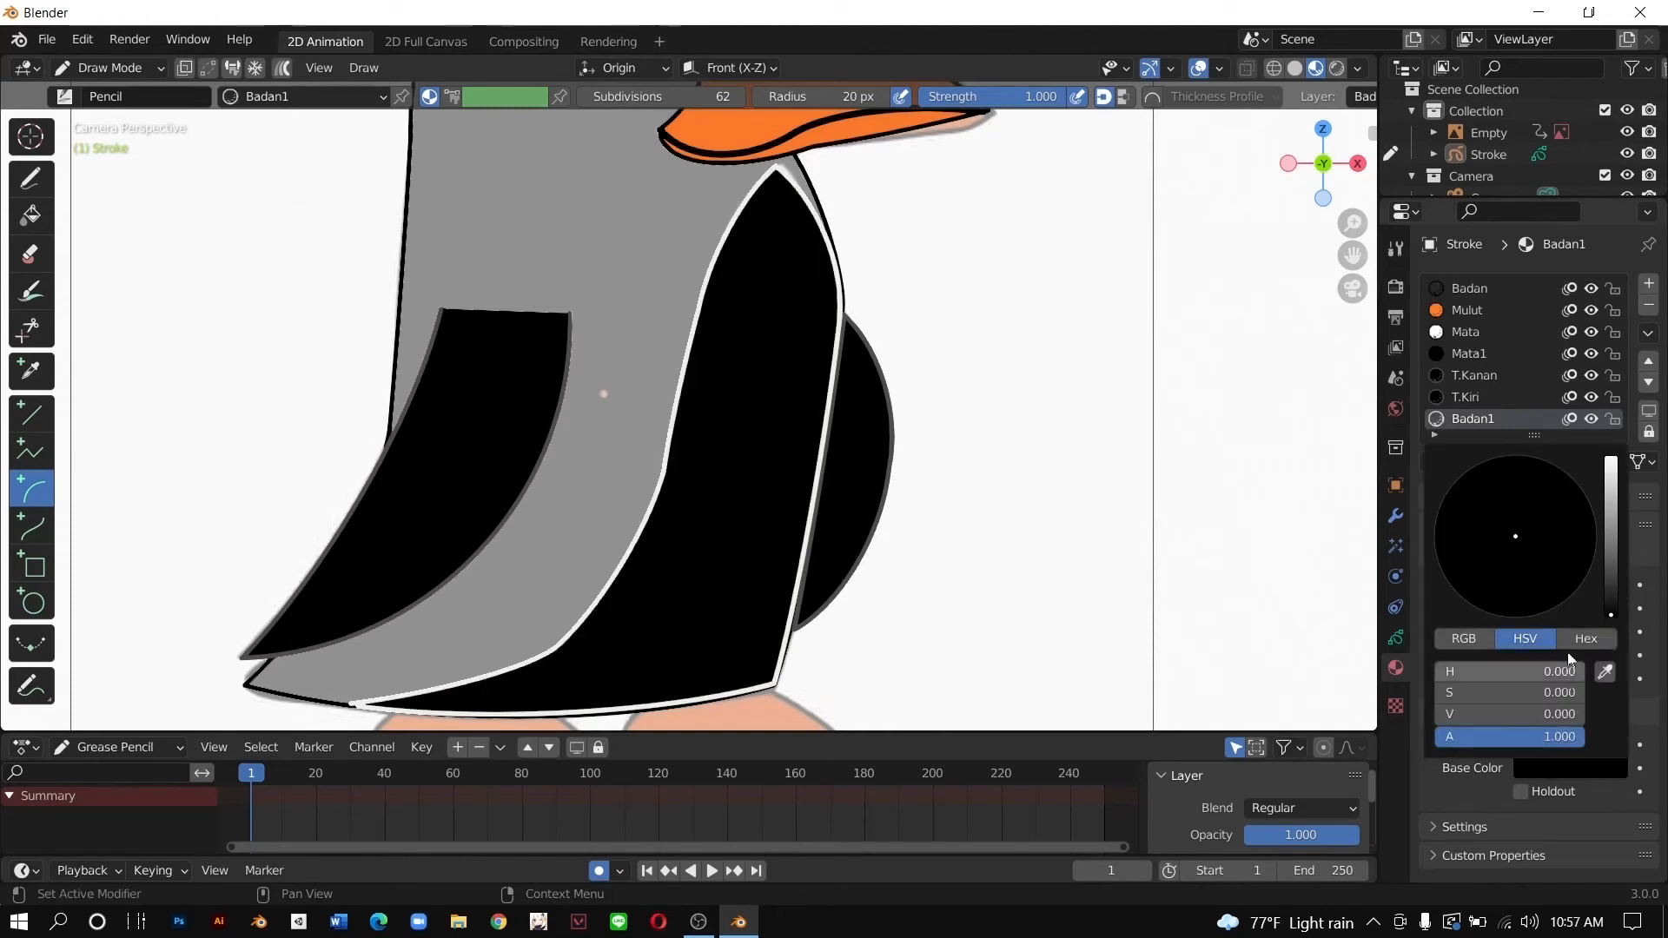
left_click(1611, 462)
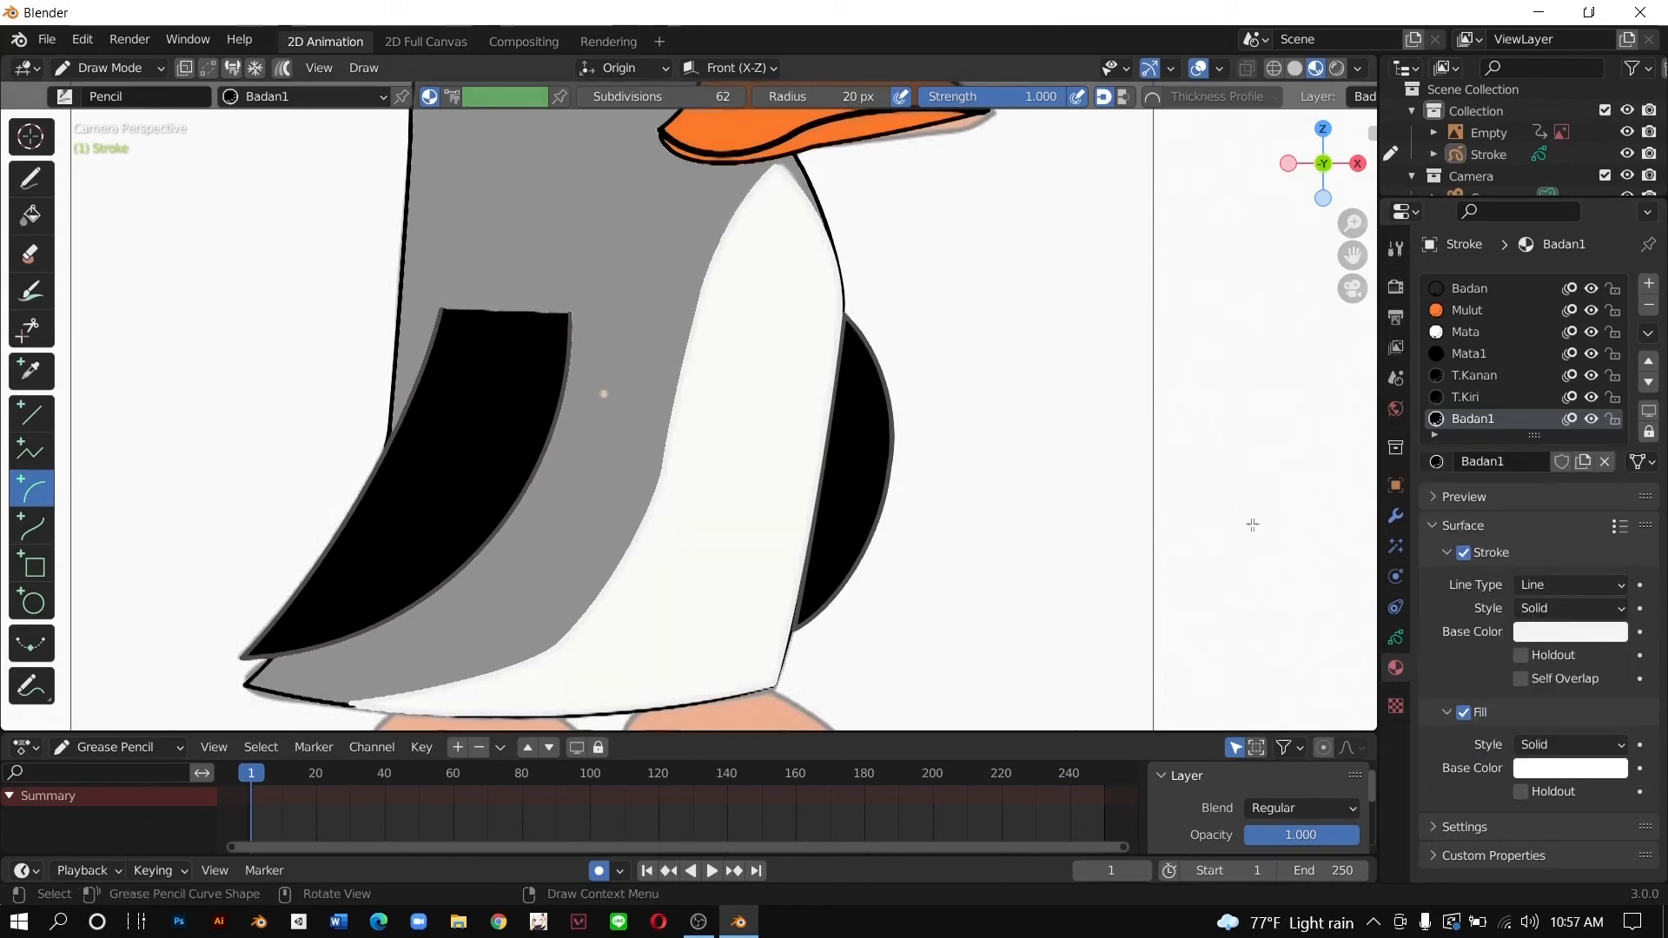
Step: Enable the solid black fill on the Badan material for the penguin's body
scroll(1251, 521, "down", 2)
left_click(1466, 290)
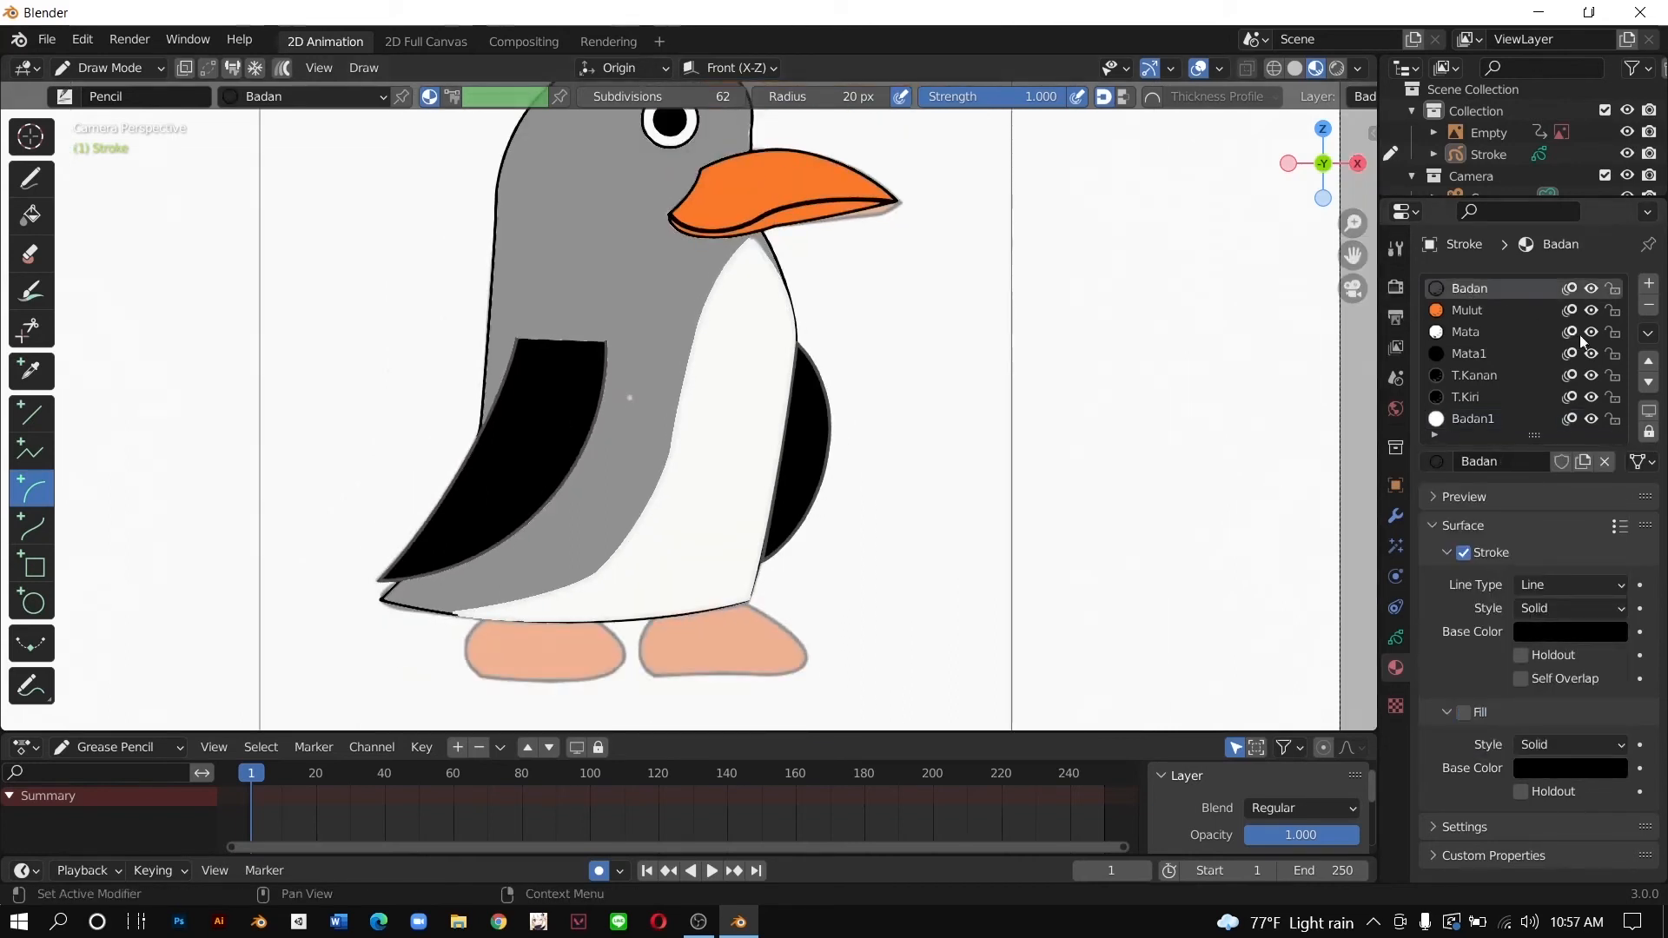
left_click(1462, 711)
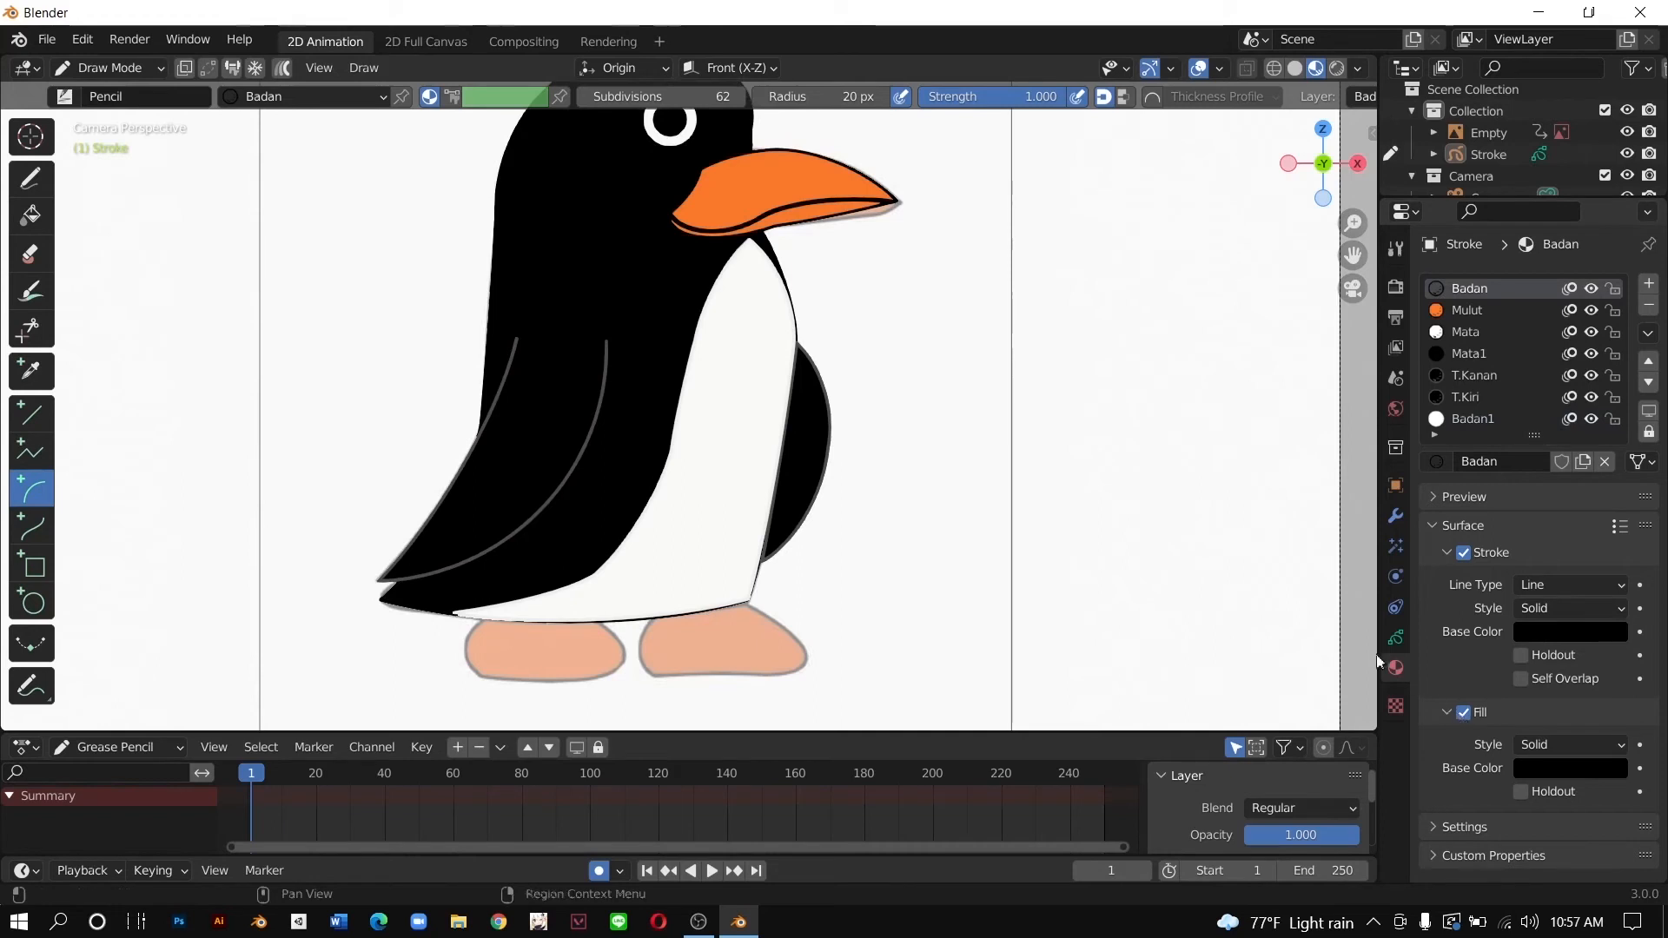
scroll(1221, 521, "down", 1)
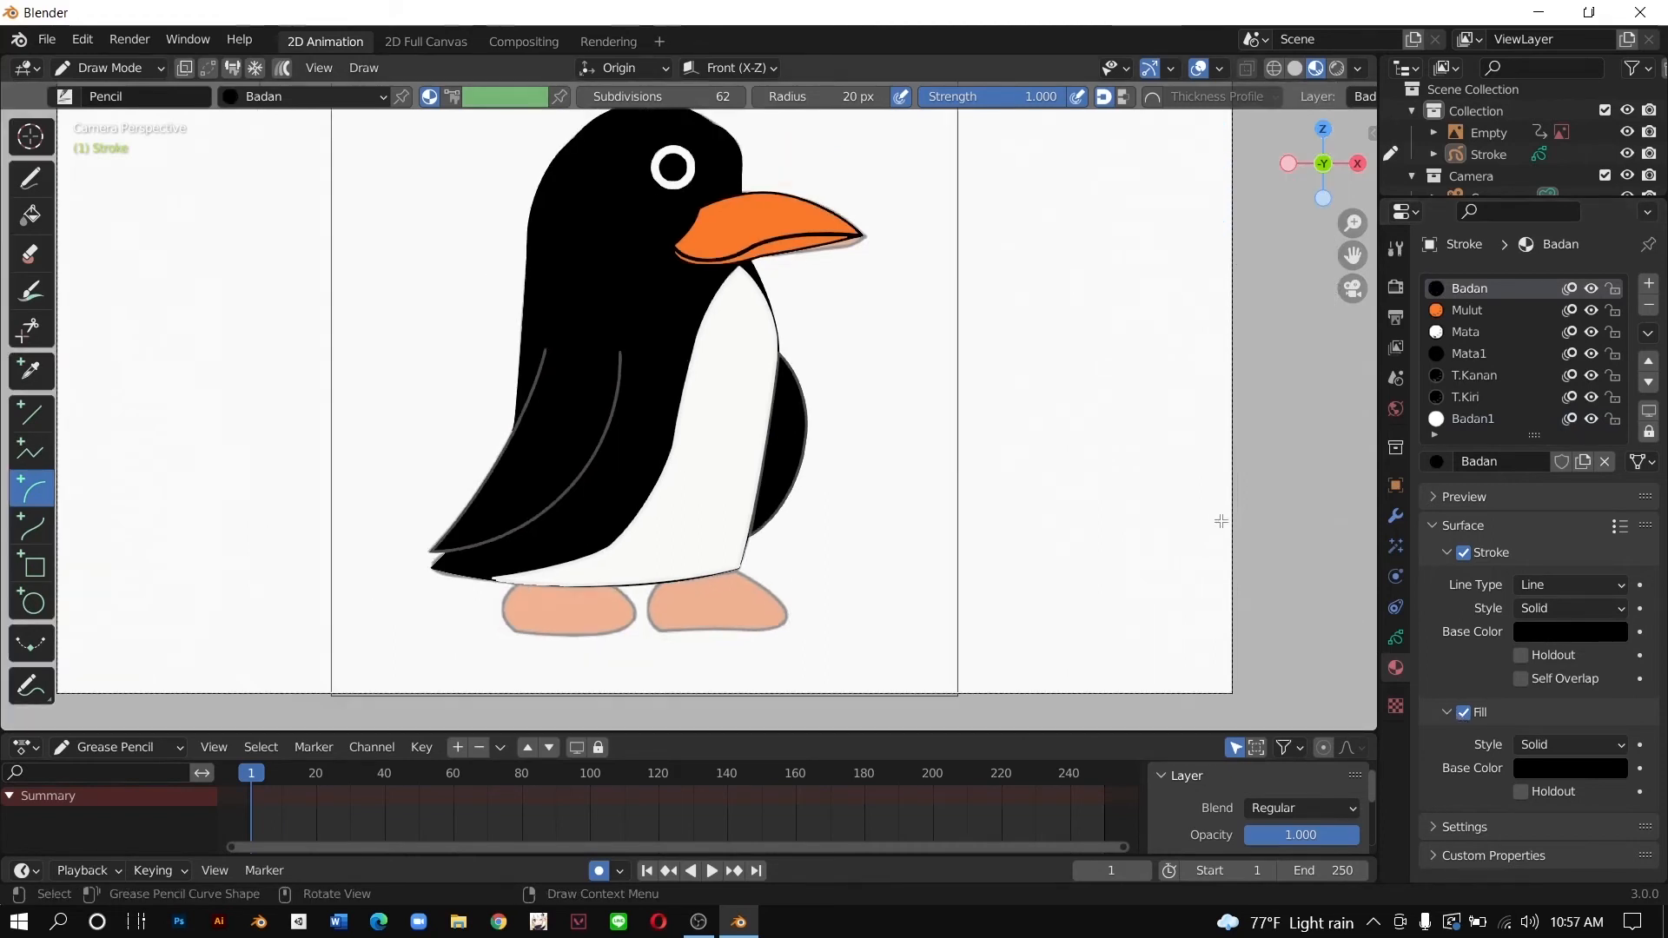
scroll(1222, 522, "up", 1)
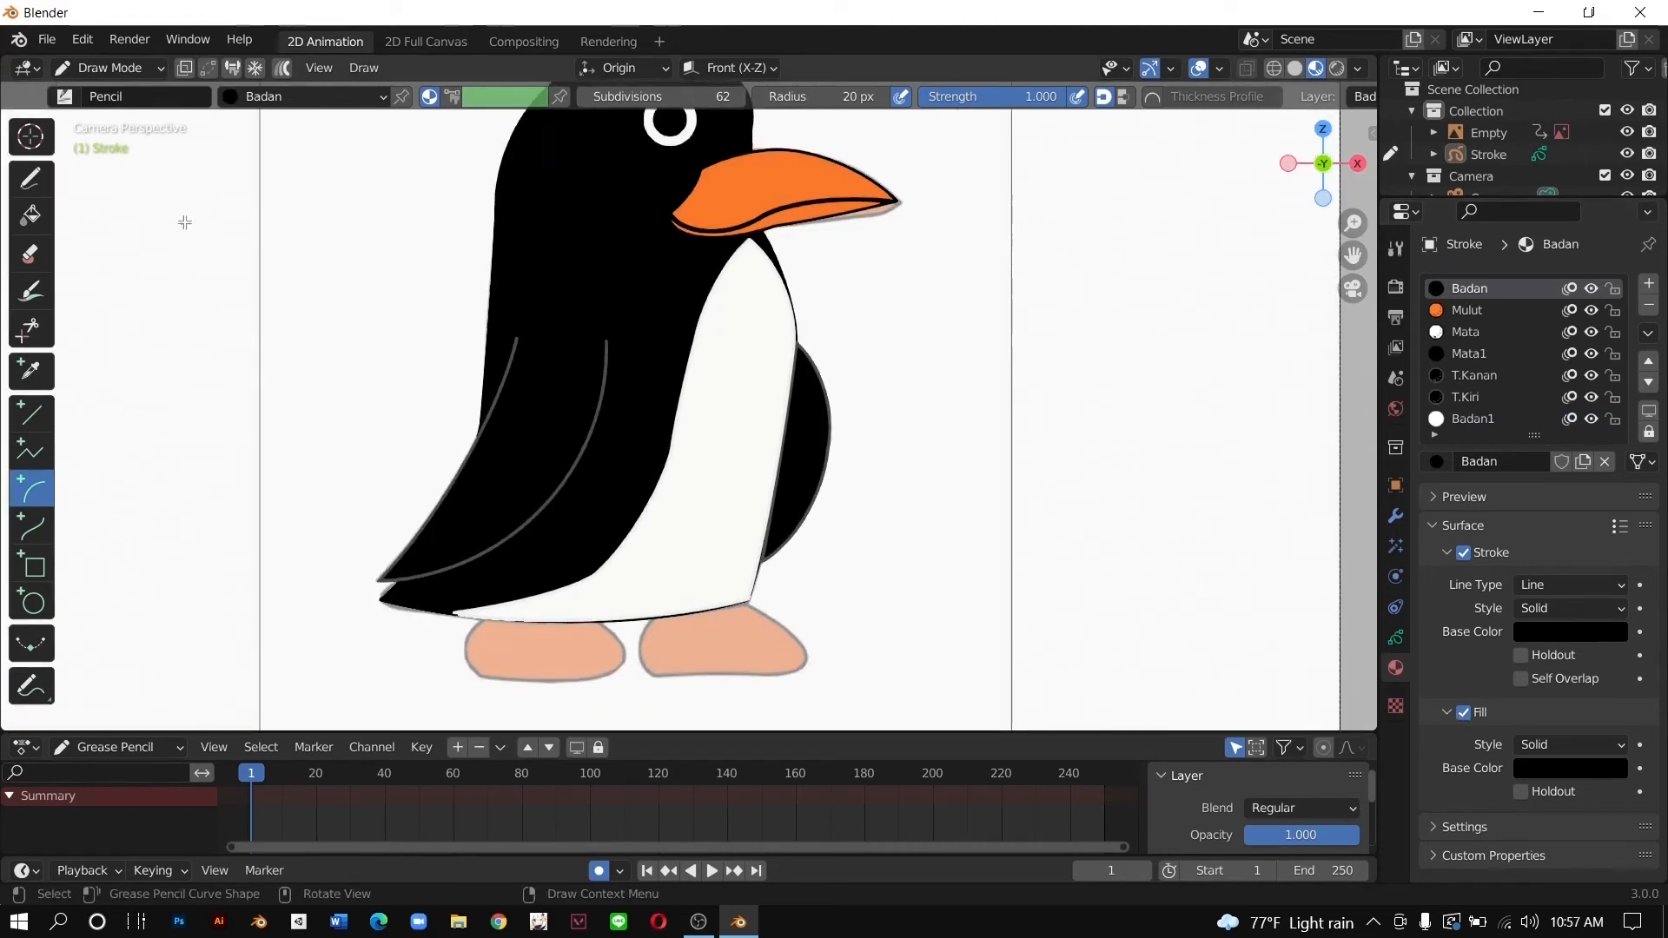
Step: Nudge the white belly shape slightly downward in Edit Mode to cover the body's bottom outline, and return to Draw Mode
left_click(76, 66)
left_click(97, 127)
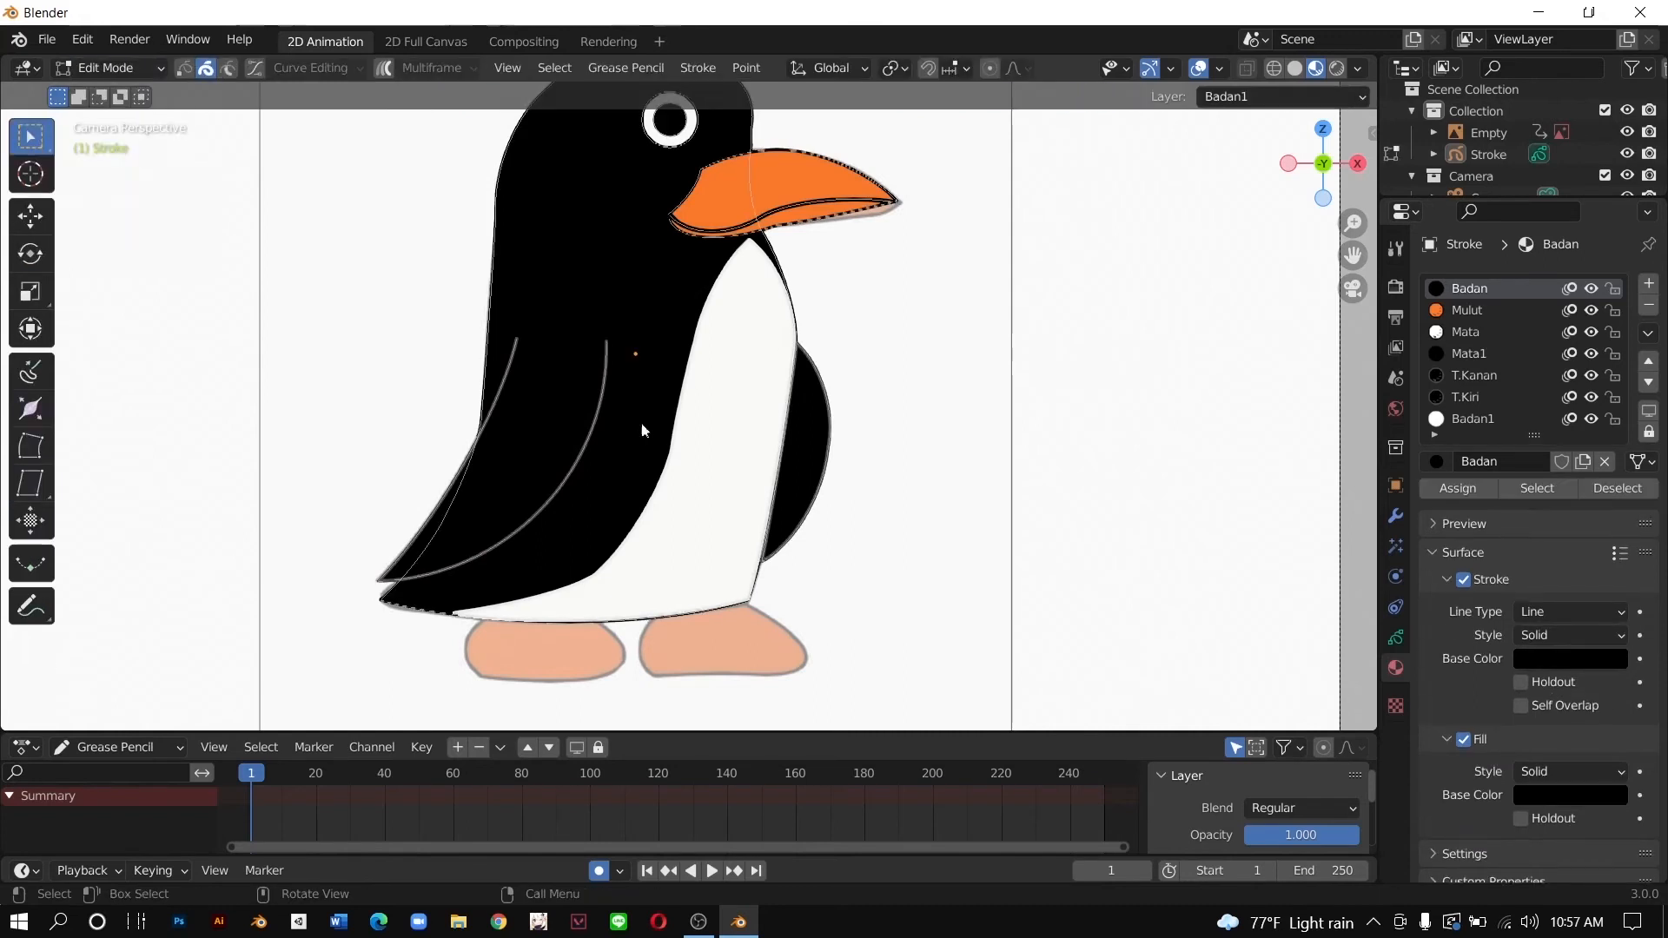
key("g")
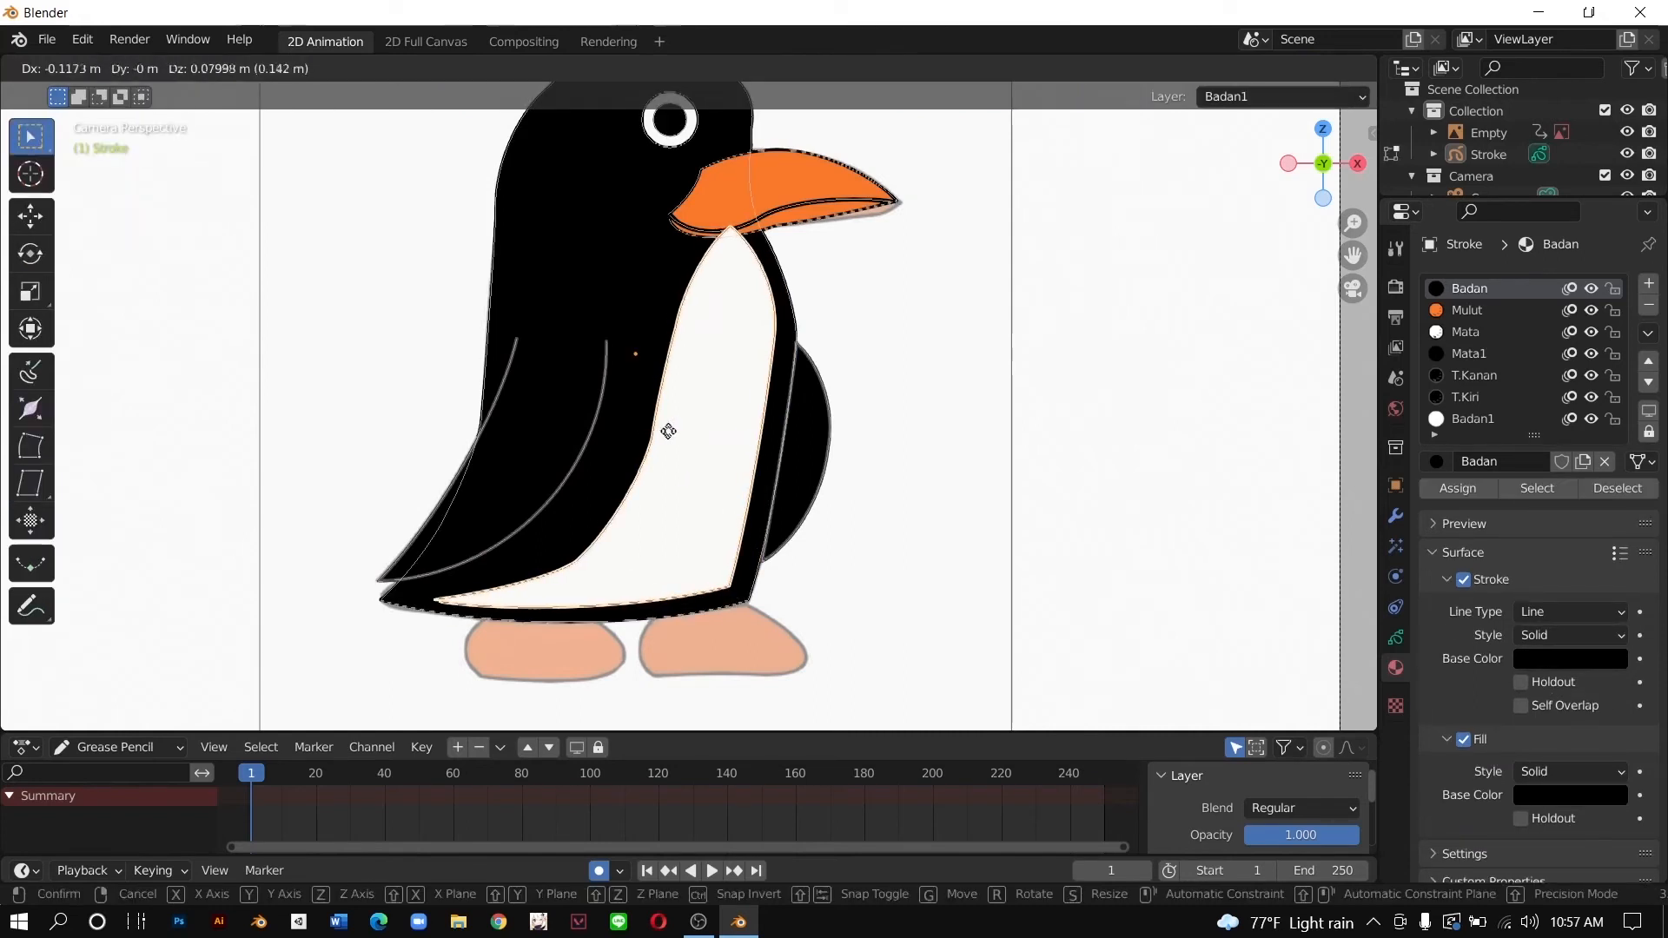
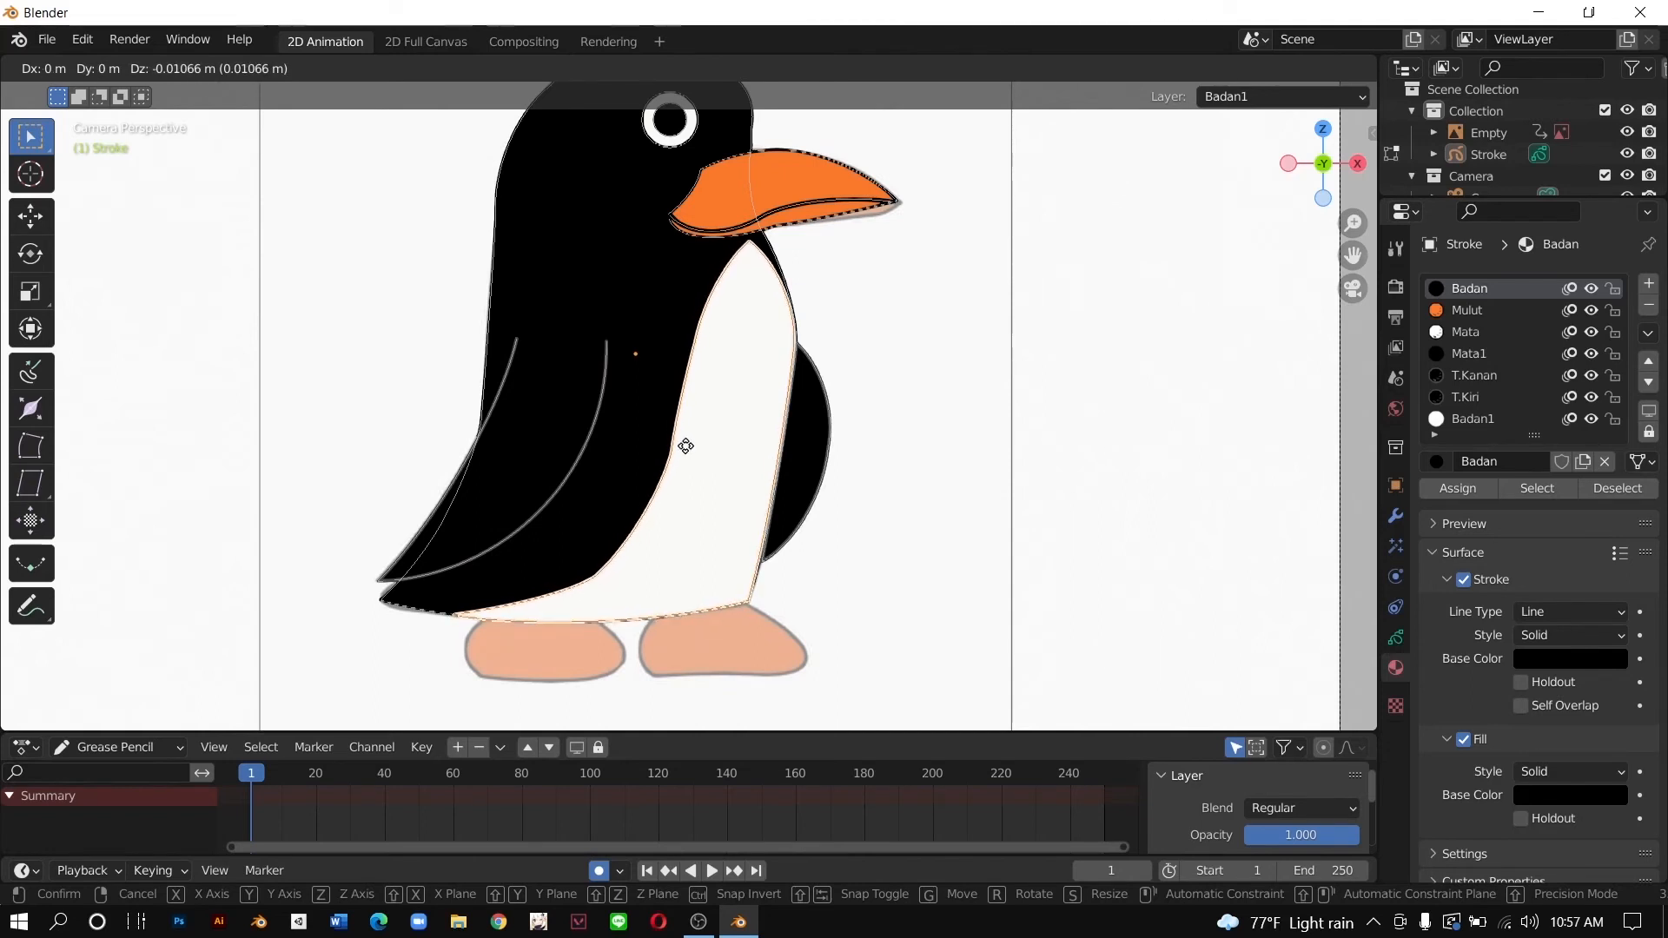
left_click(689, 453)
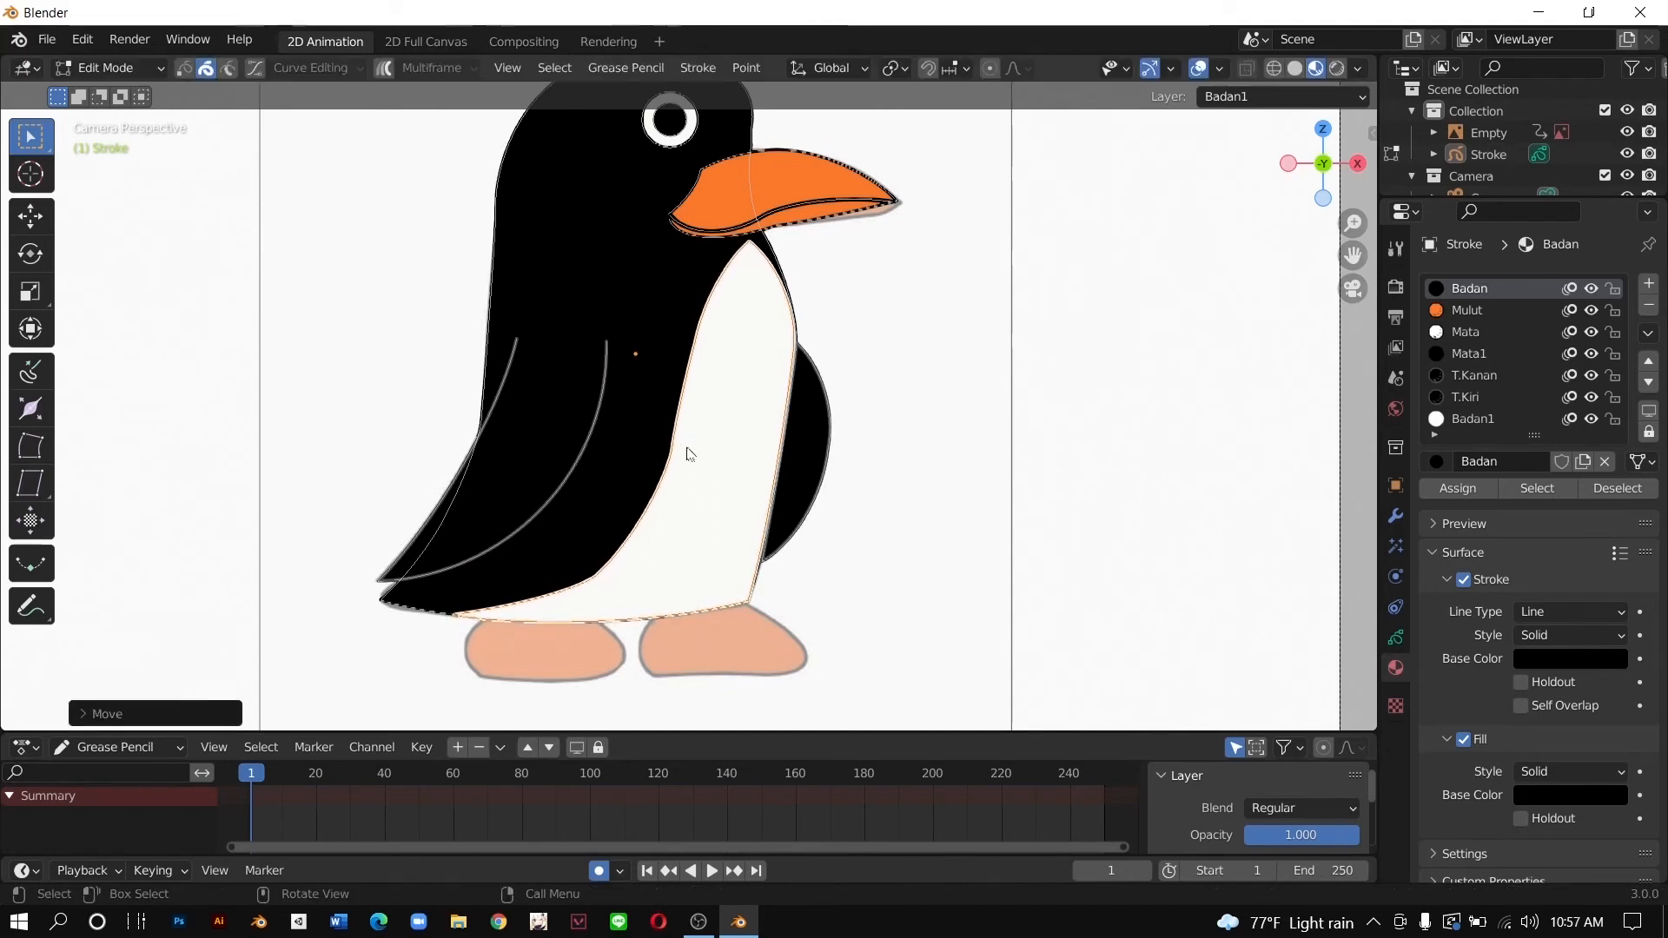
left_click(109, 68)
left_click(158, 164)
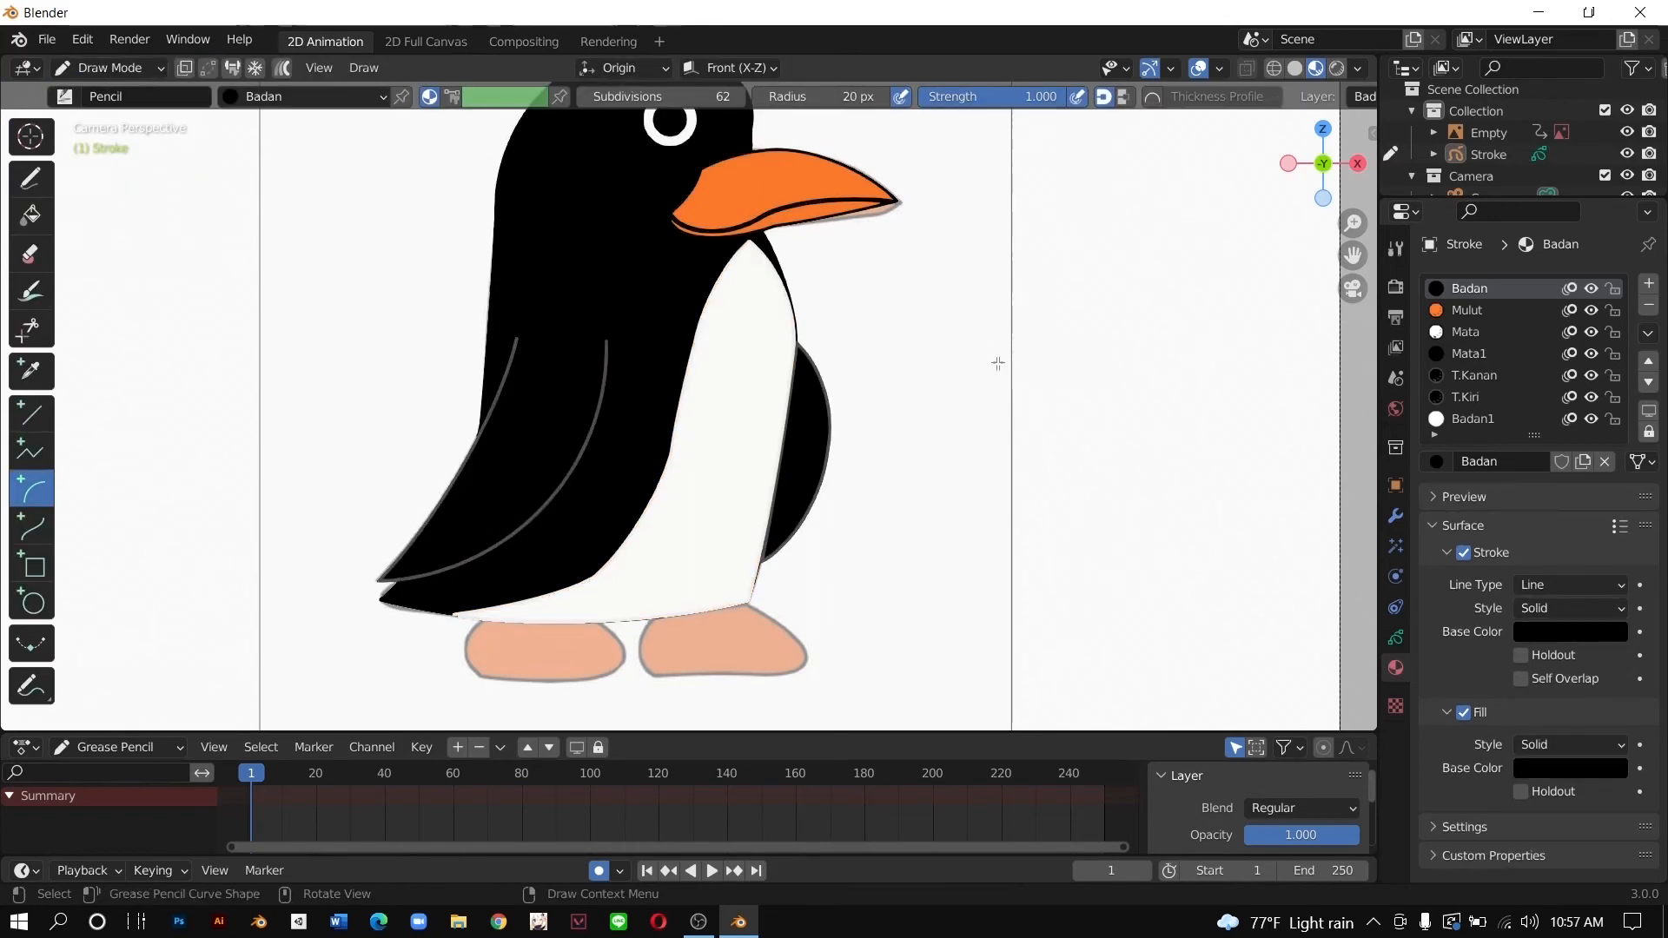
Step: Add a new material to the stroke object and name it K.Kanan
scroll(999, 365, "down", 2)
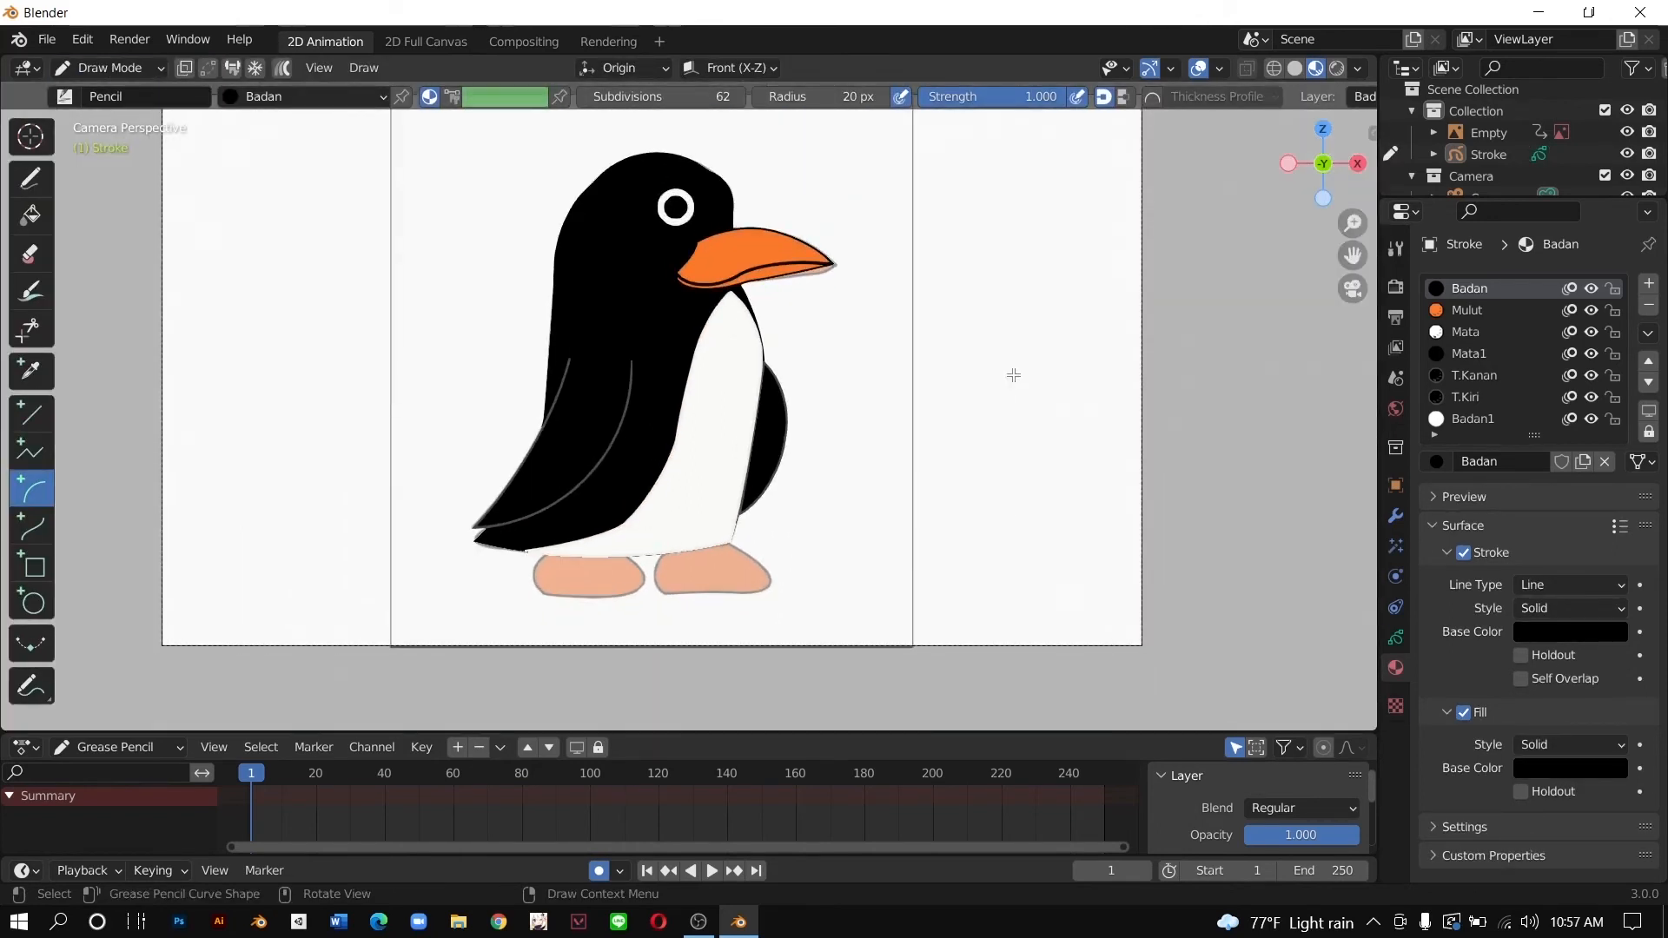
scroll(1013, 375, "up", 2)
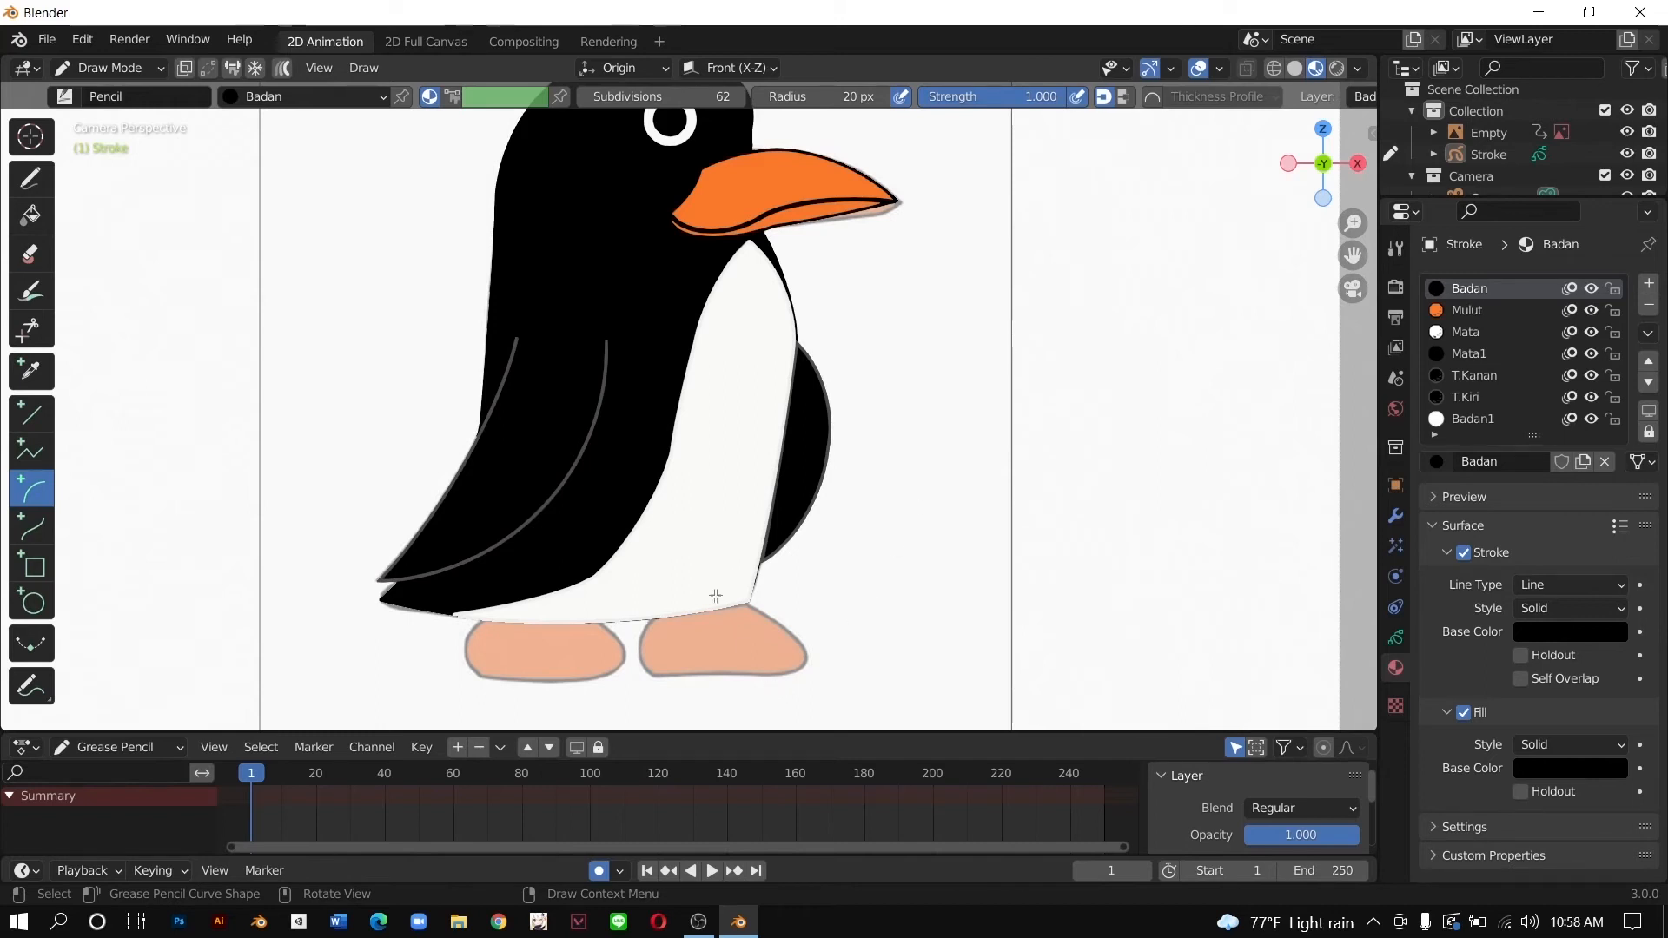
scroll(710, 575, "down", 1)
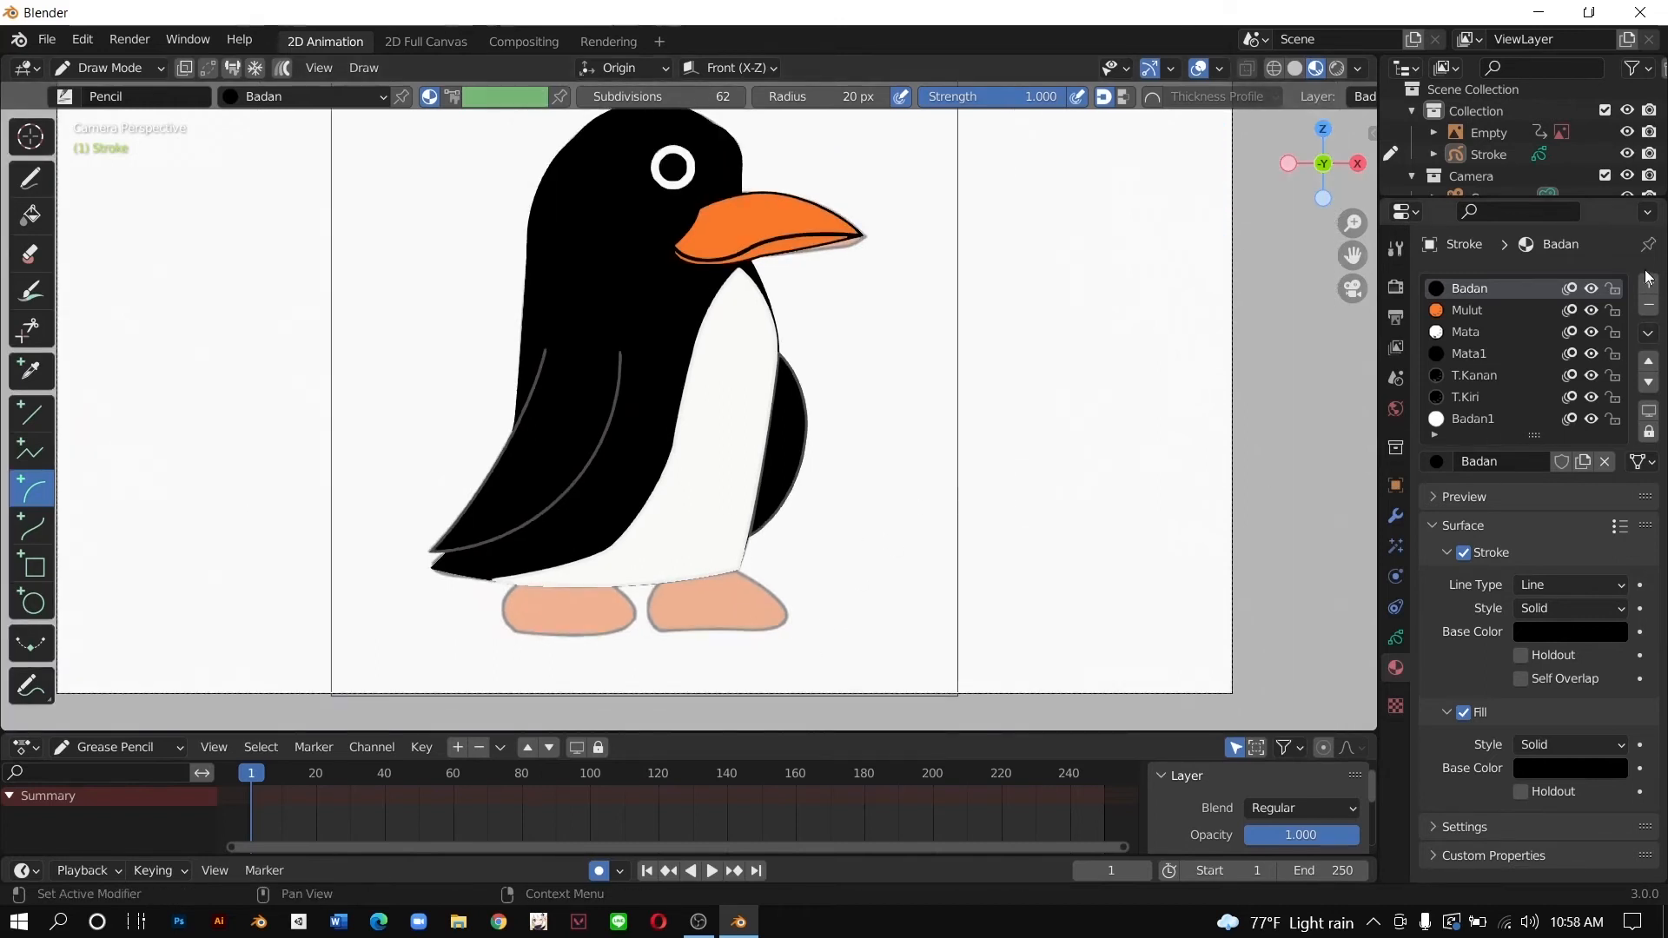
left_click(1648, 304)
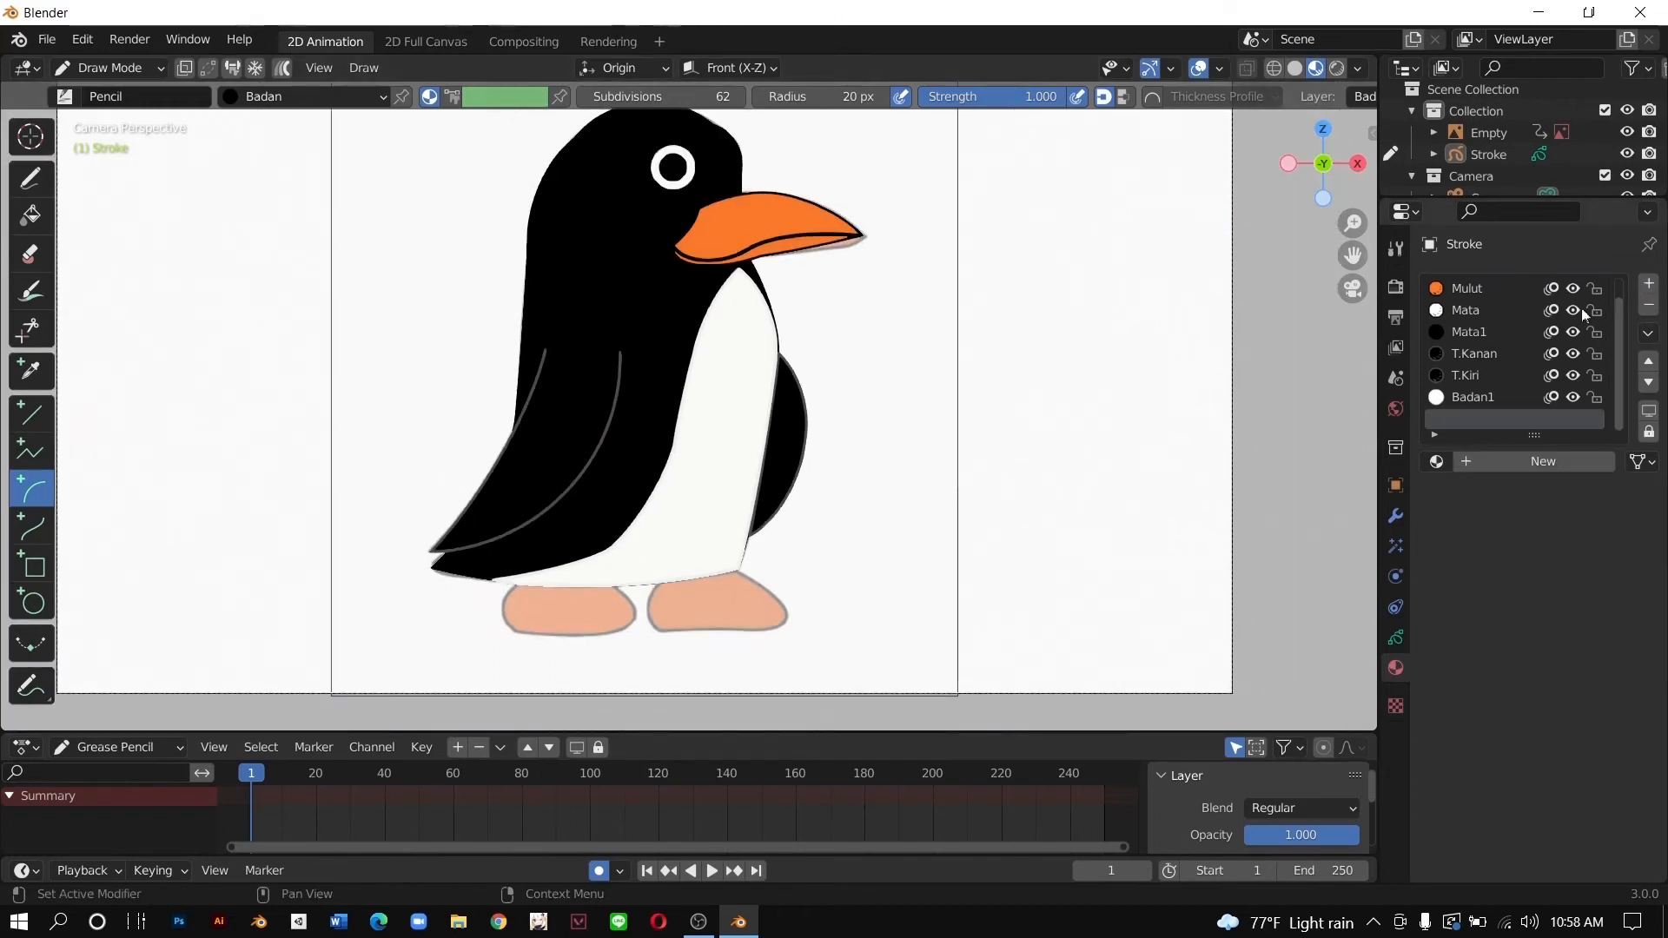
left_click(1523, 458)
double_click(1529, 462)
type("K.Kanan")
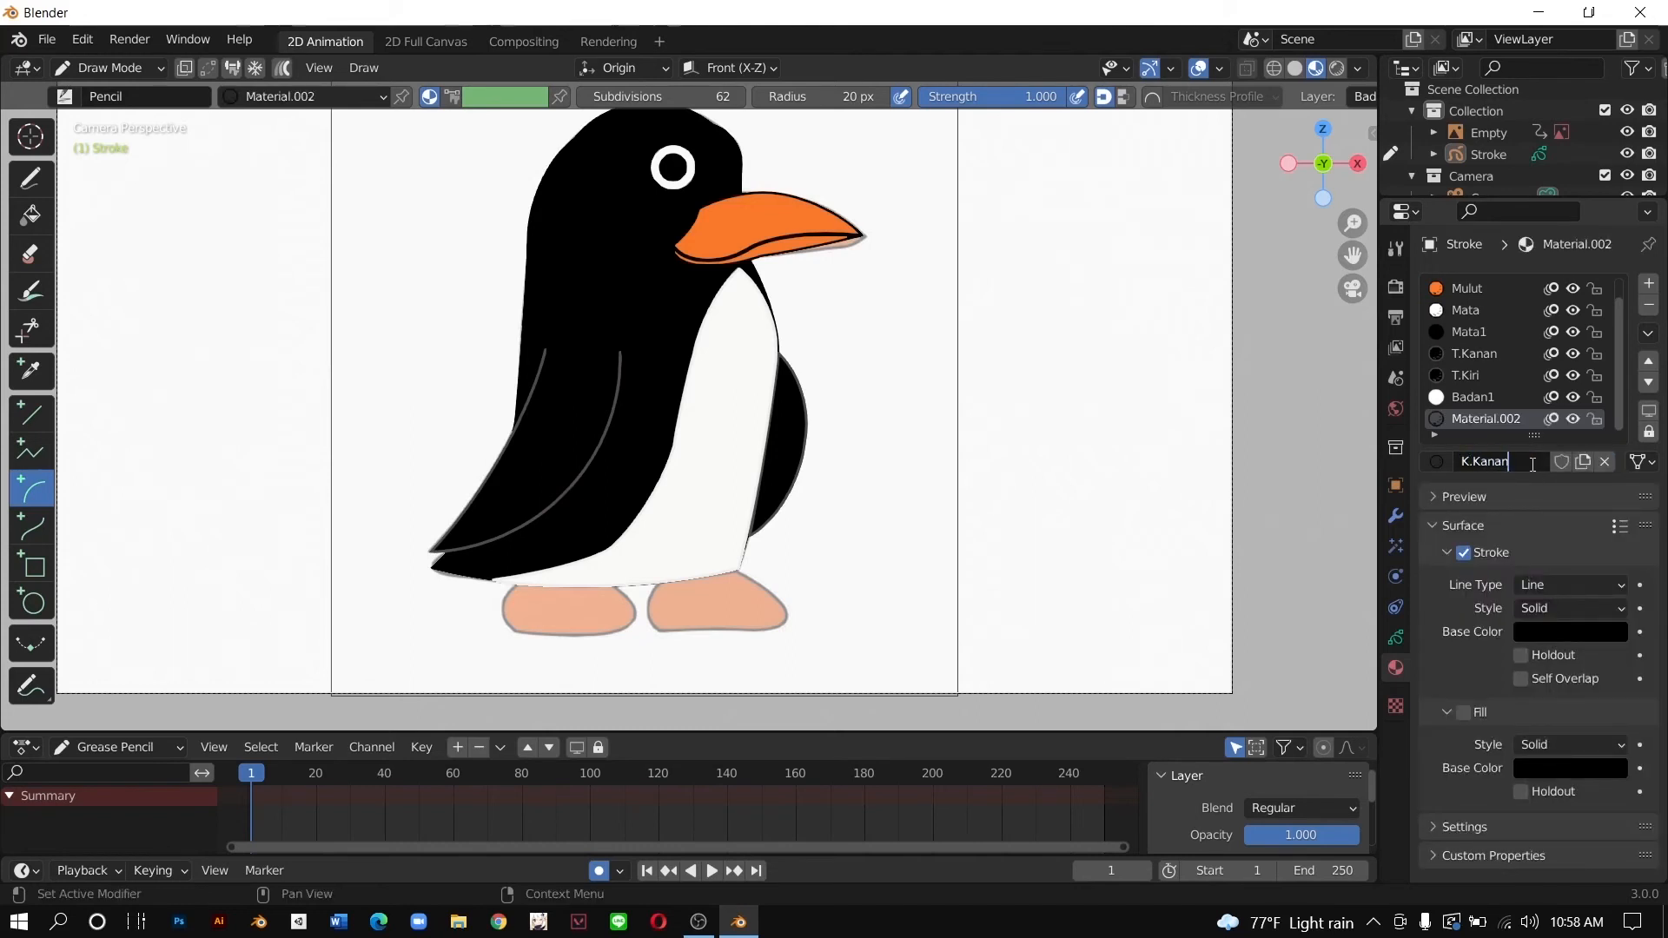
key("Return")
Step: Add a new grease pencil layer above Badan1 and name it K.Kiri
left_click(1396, 637)
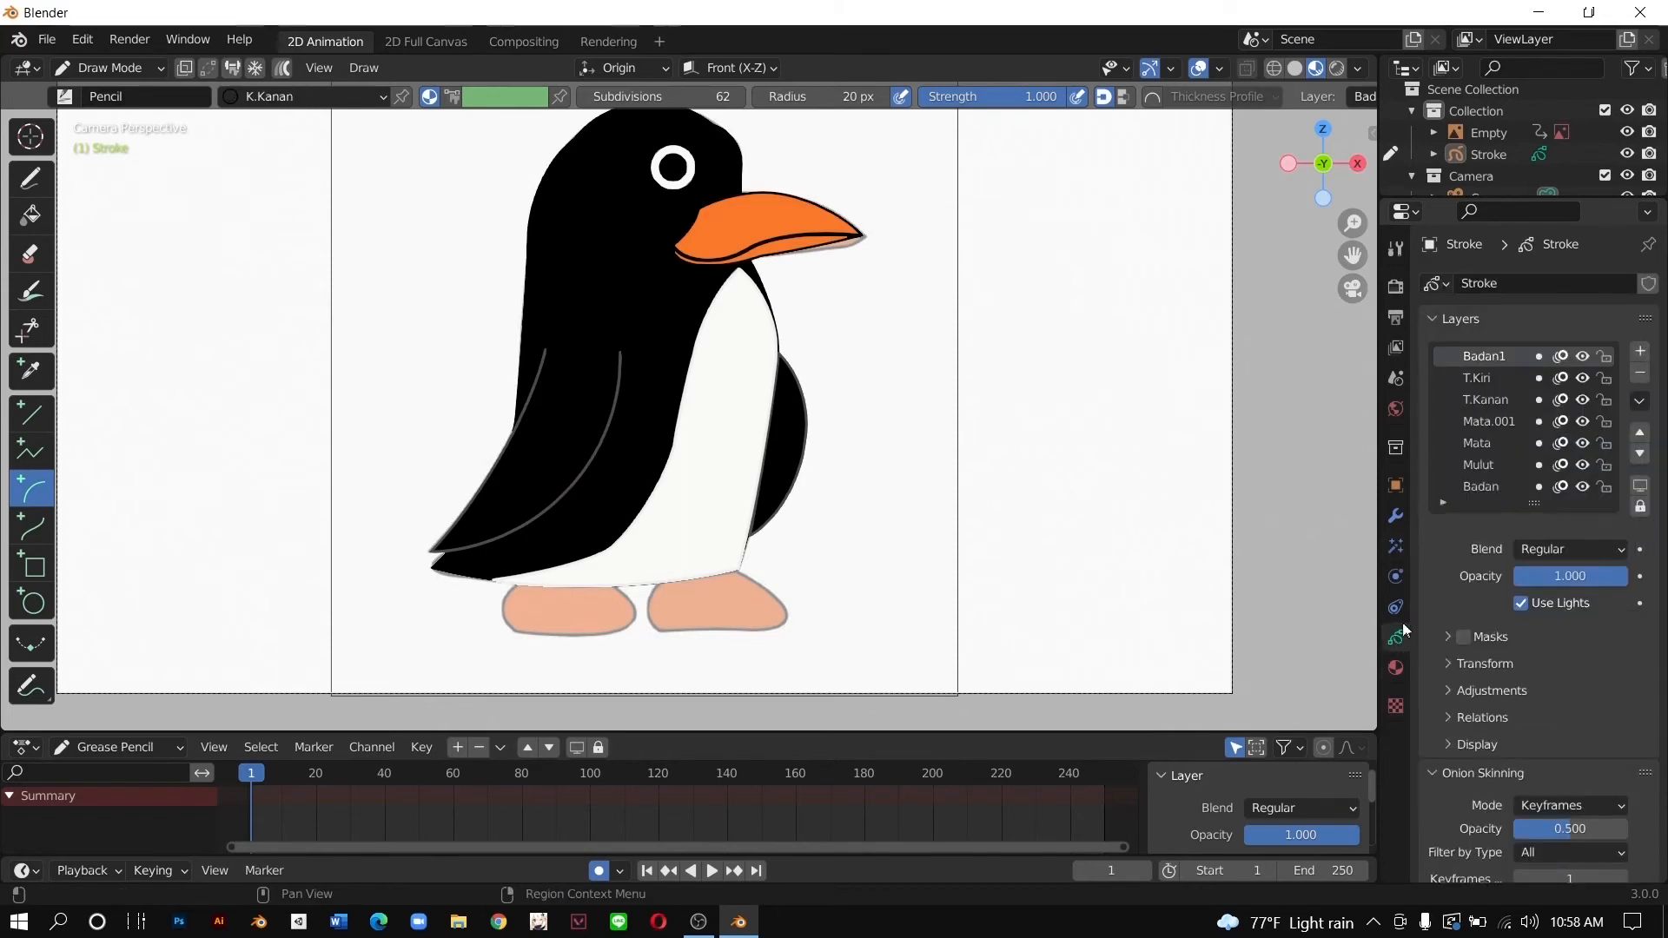
left_click(1640, 351)
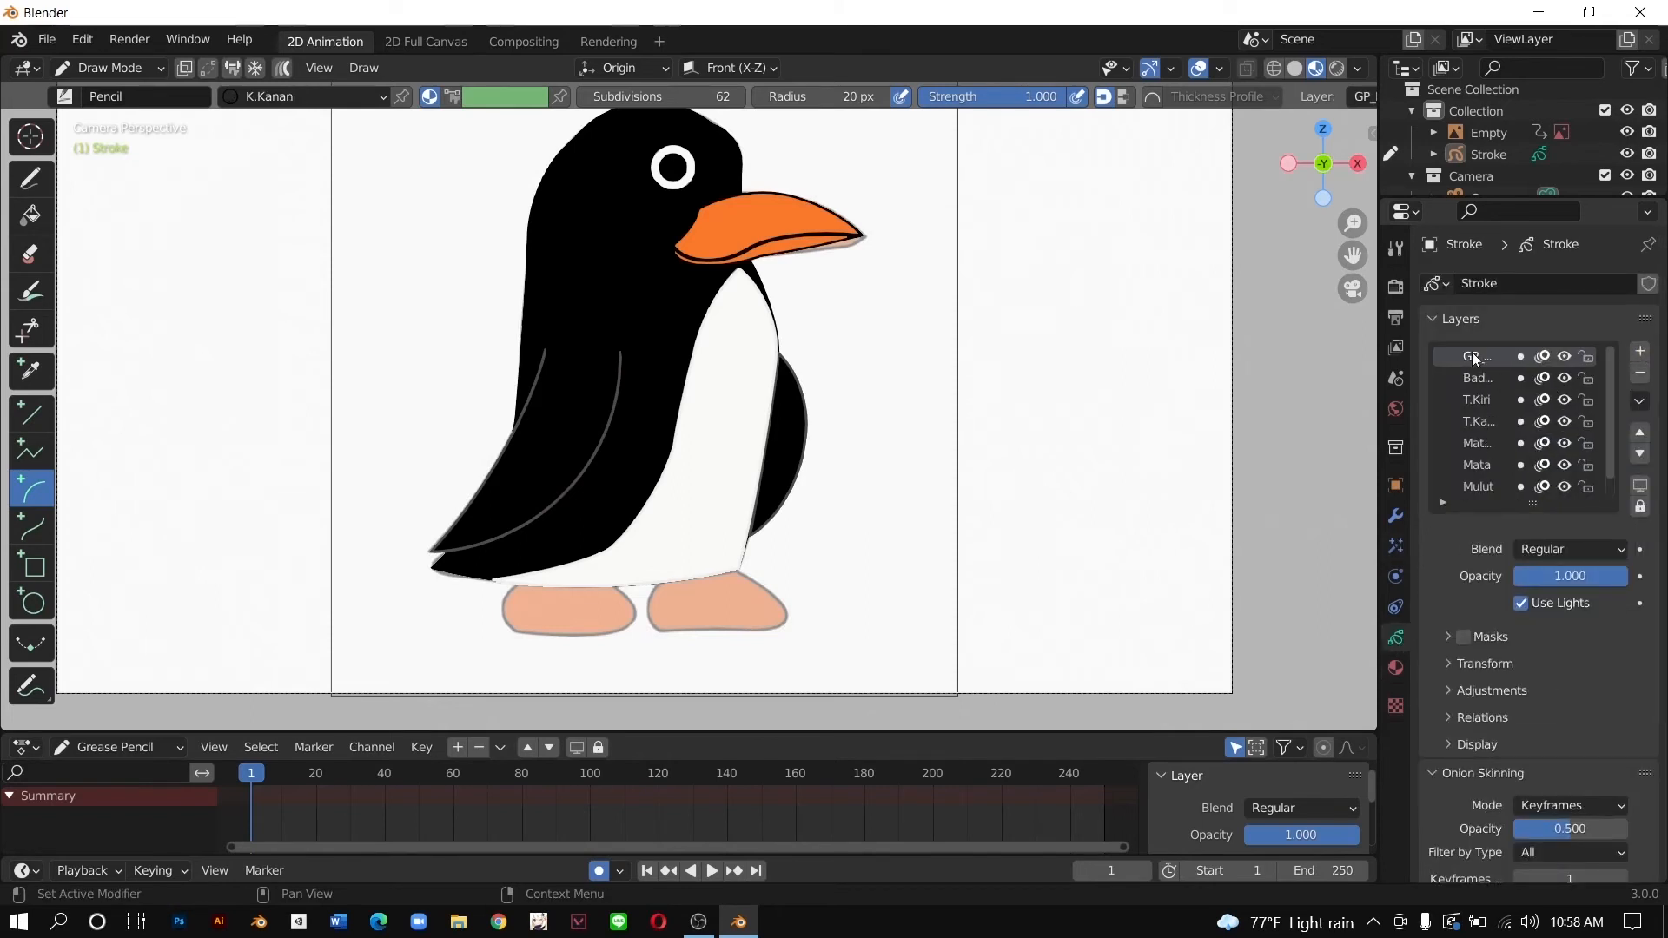
type("K.Kiri")
key("BackSpace")
key("BackSpace")
type(".Kir")
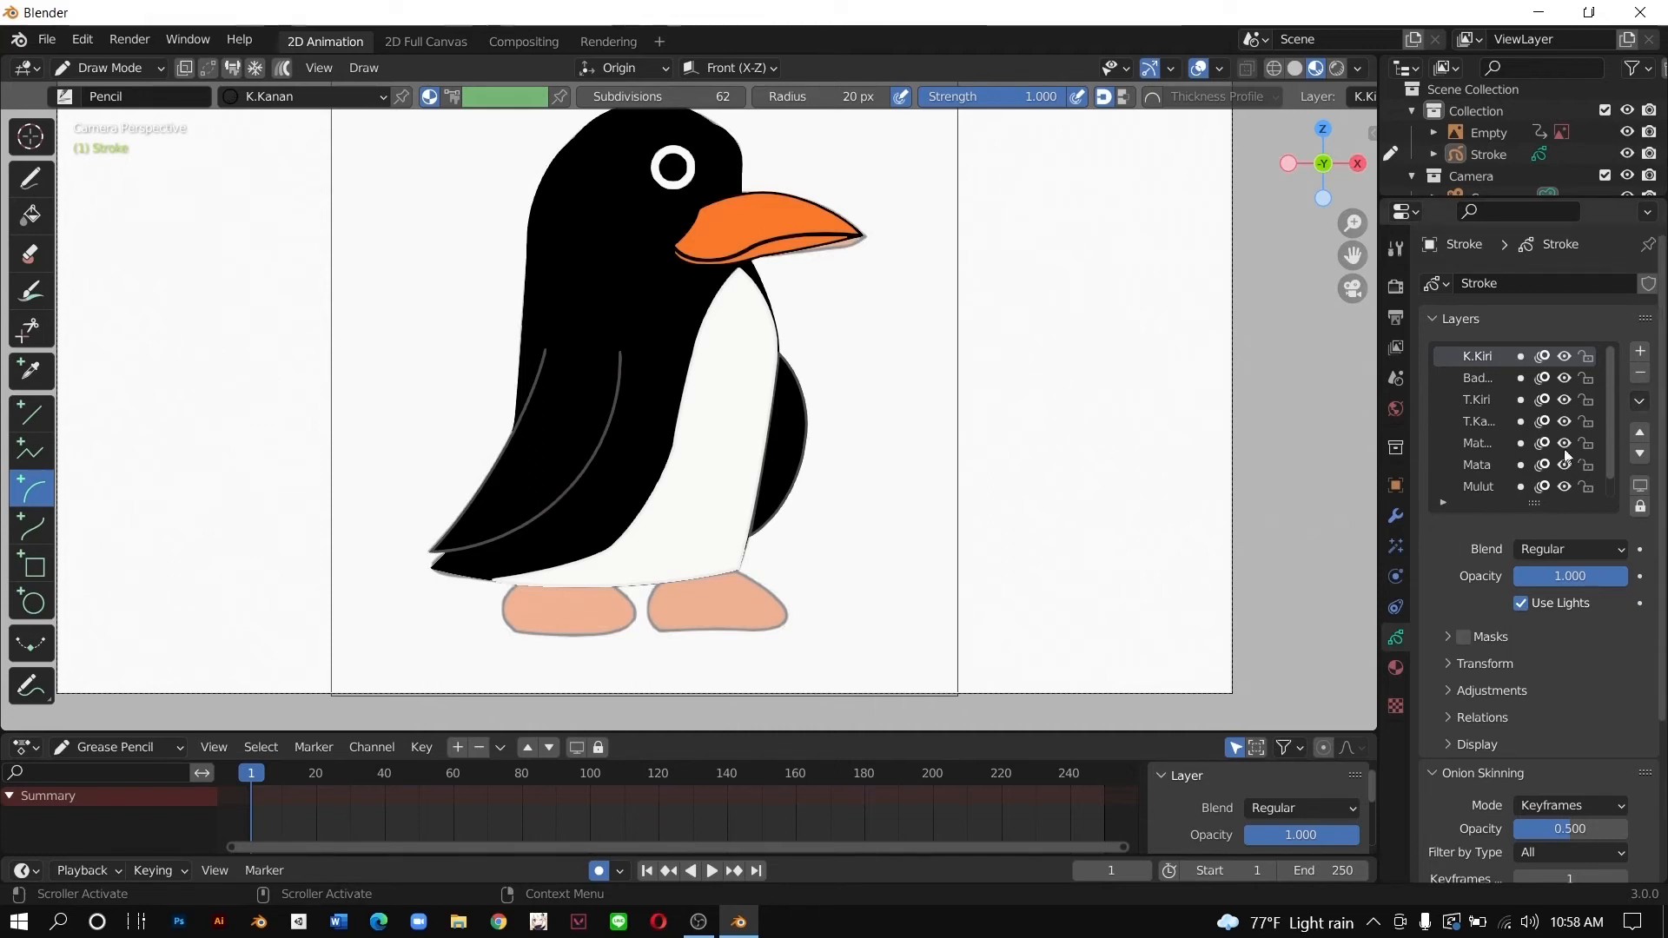
Step: Rename the K.Kiri layer to K.Kanan to match the new foot material
left_click(1395, 663)
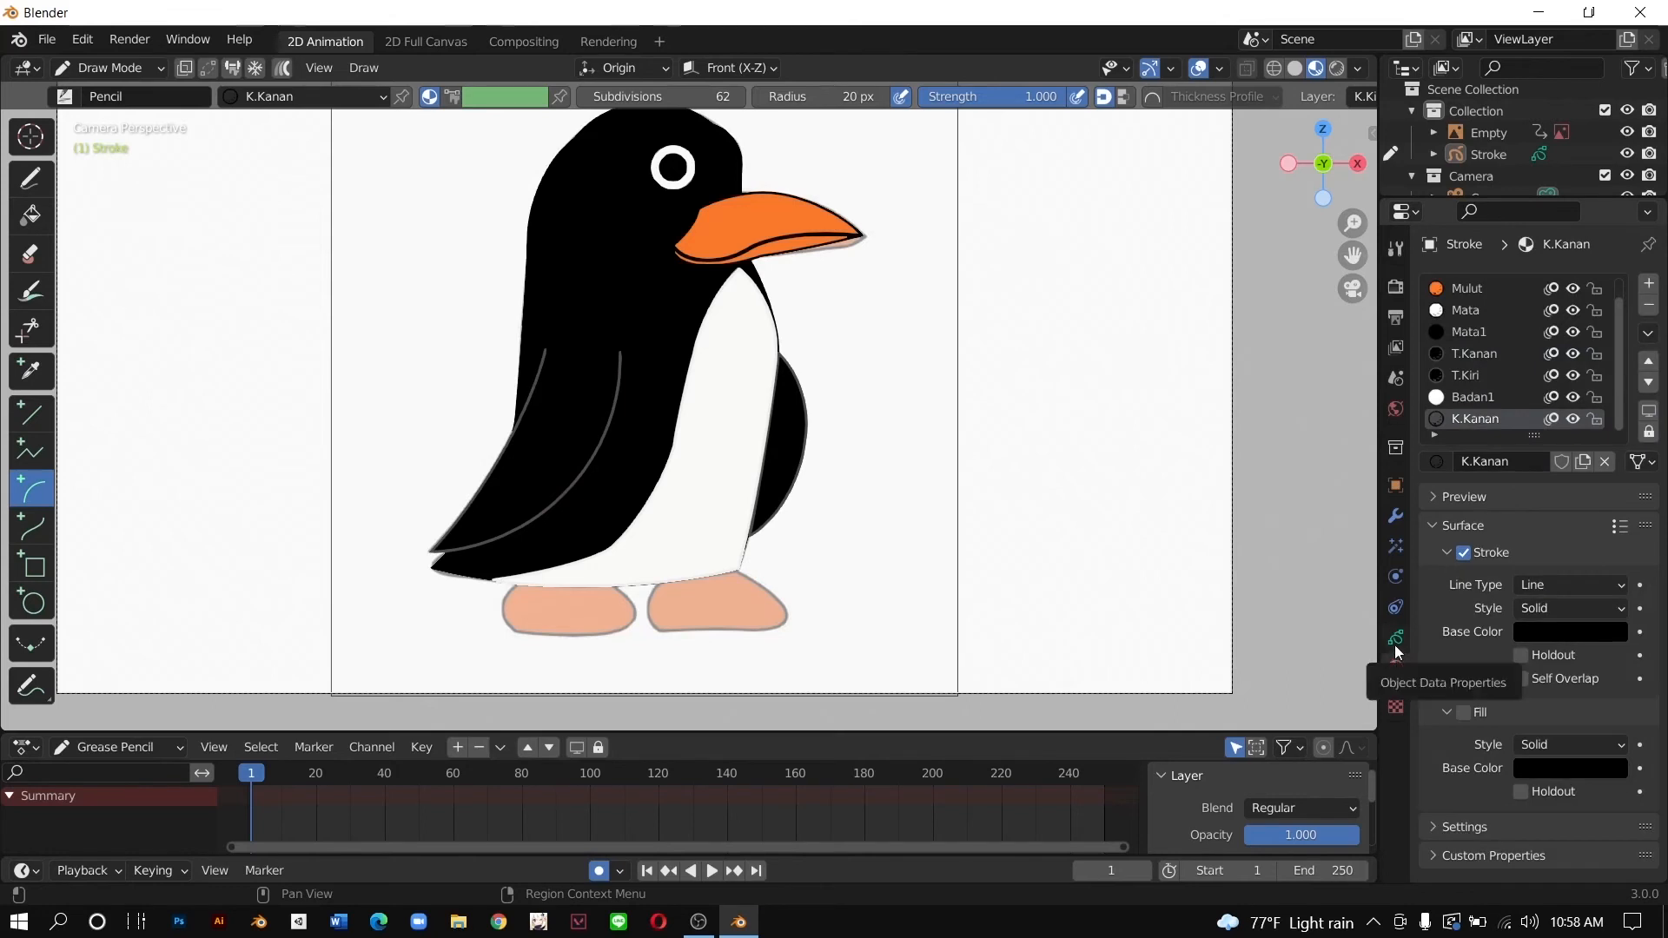
left_click(1394, 643)
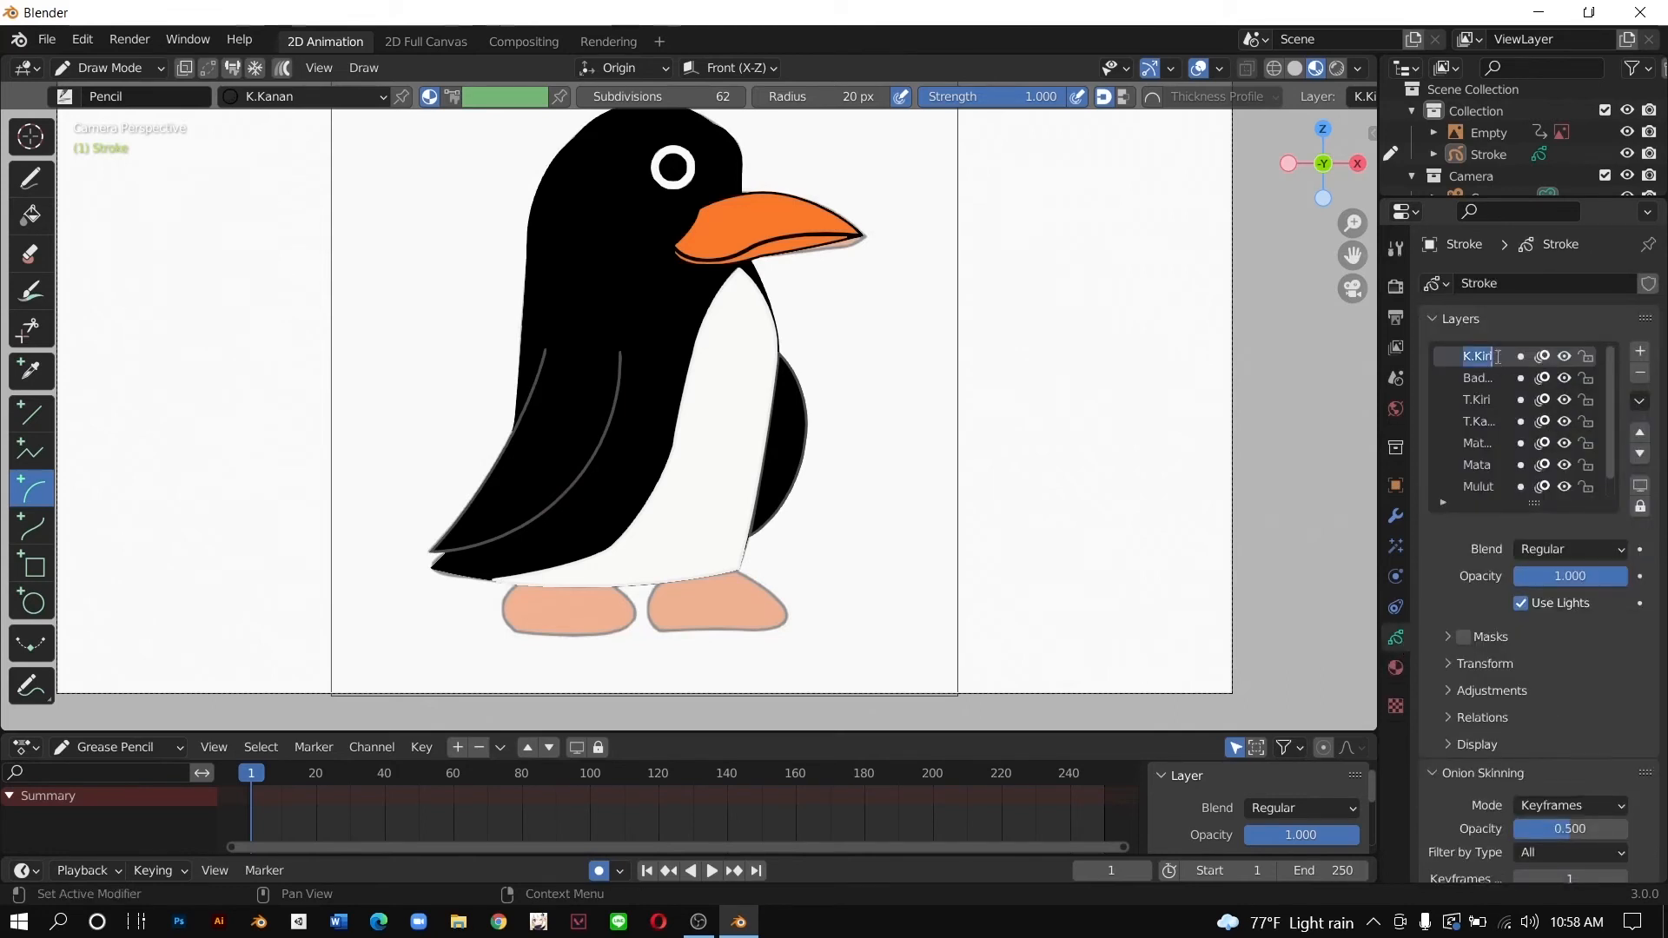
type("K")
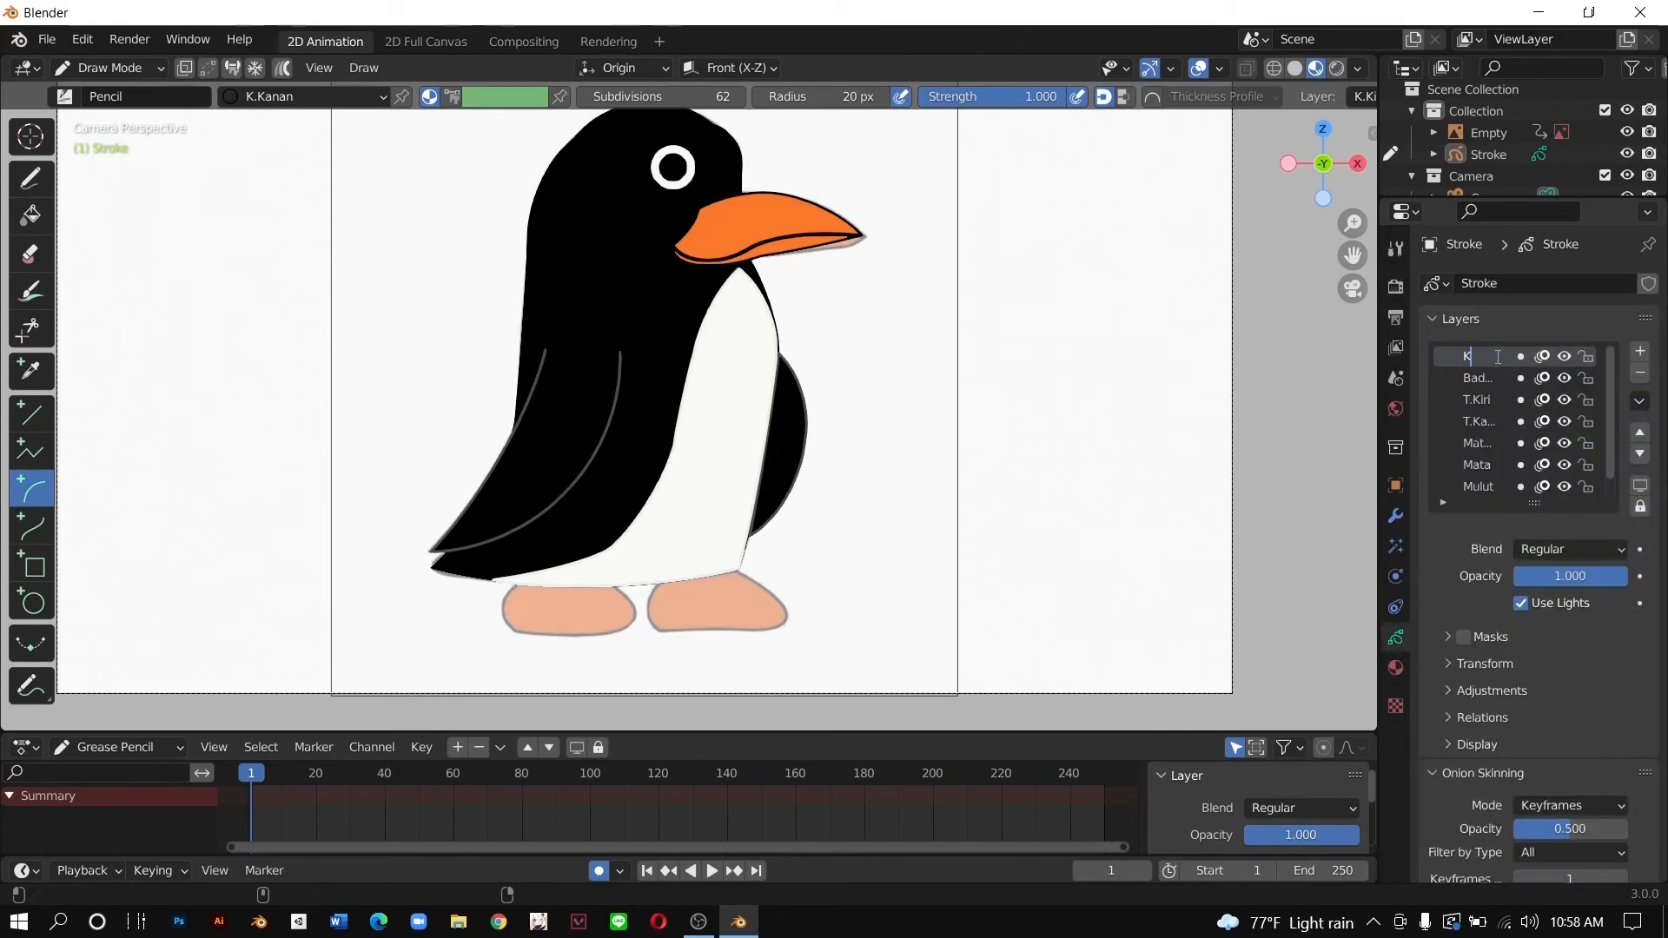
type(".Kanan")
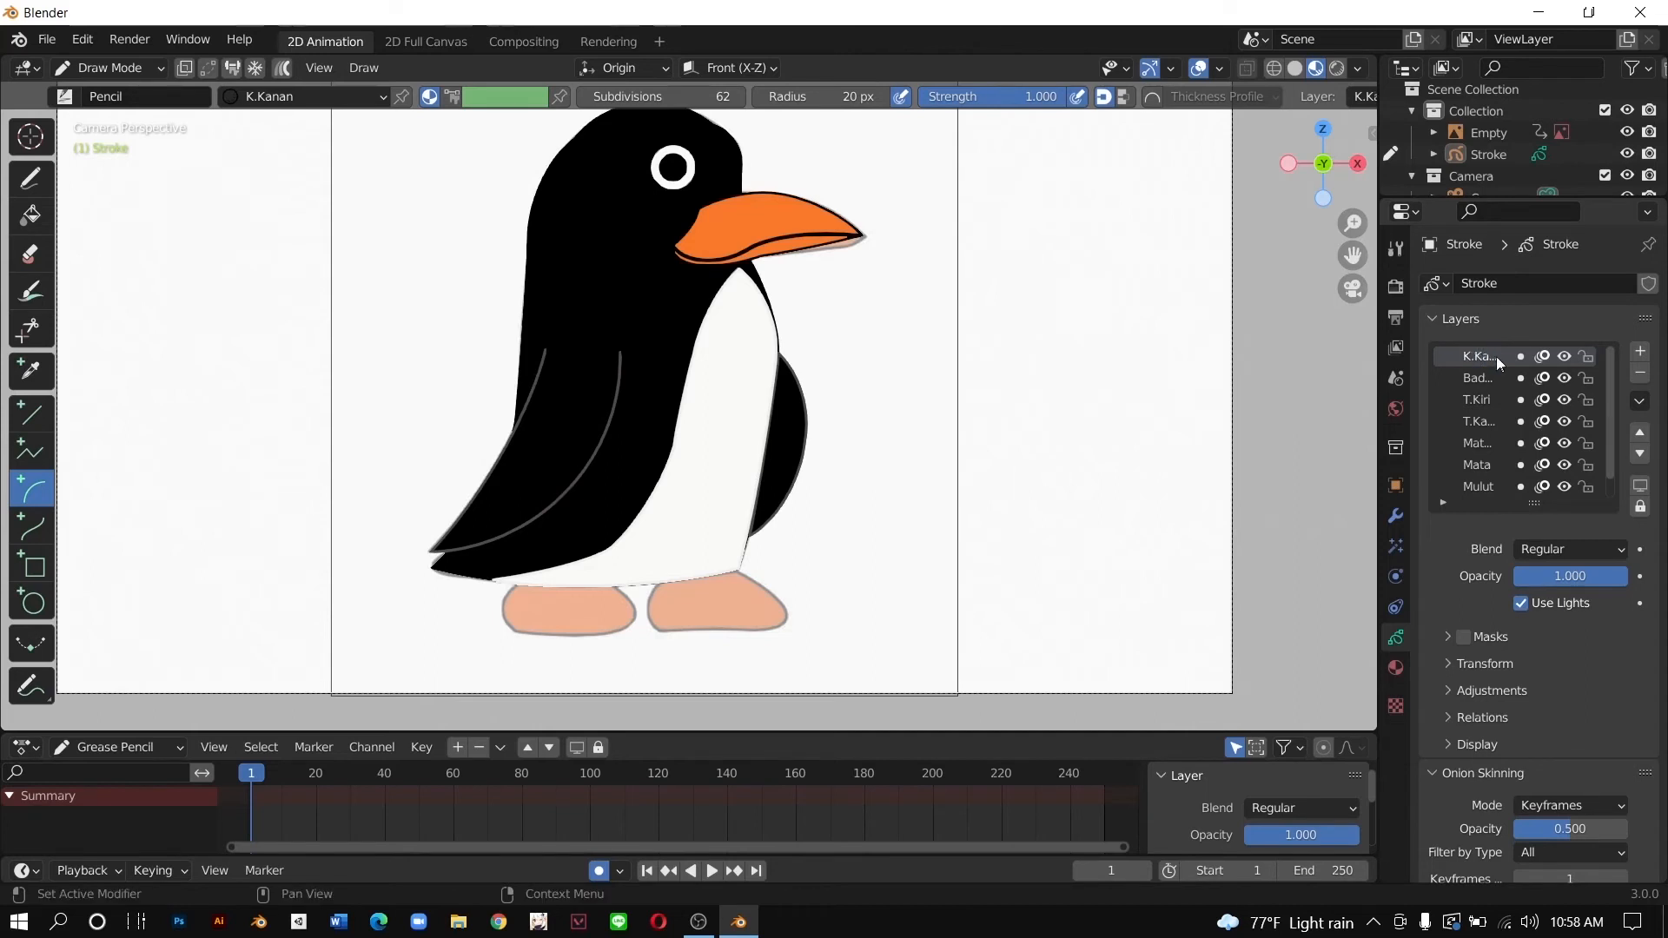
Step: Trace the back edge and sole of the right-hand foot with connected curve segments on the K.Kanan layer, matching the reference
scroll(1118, 432, "up", 7)
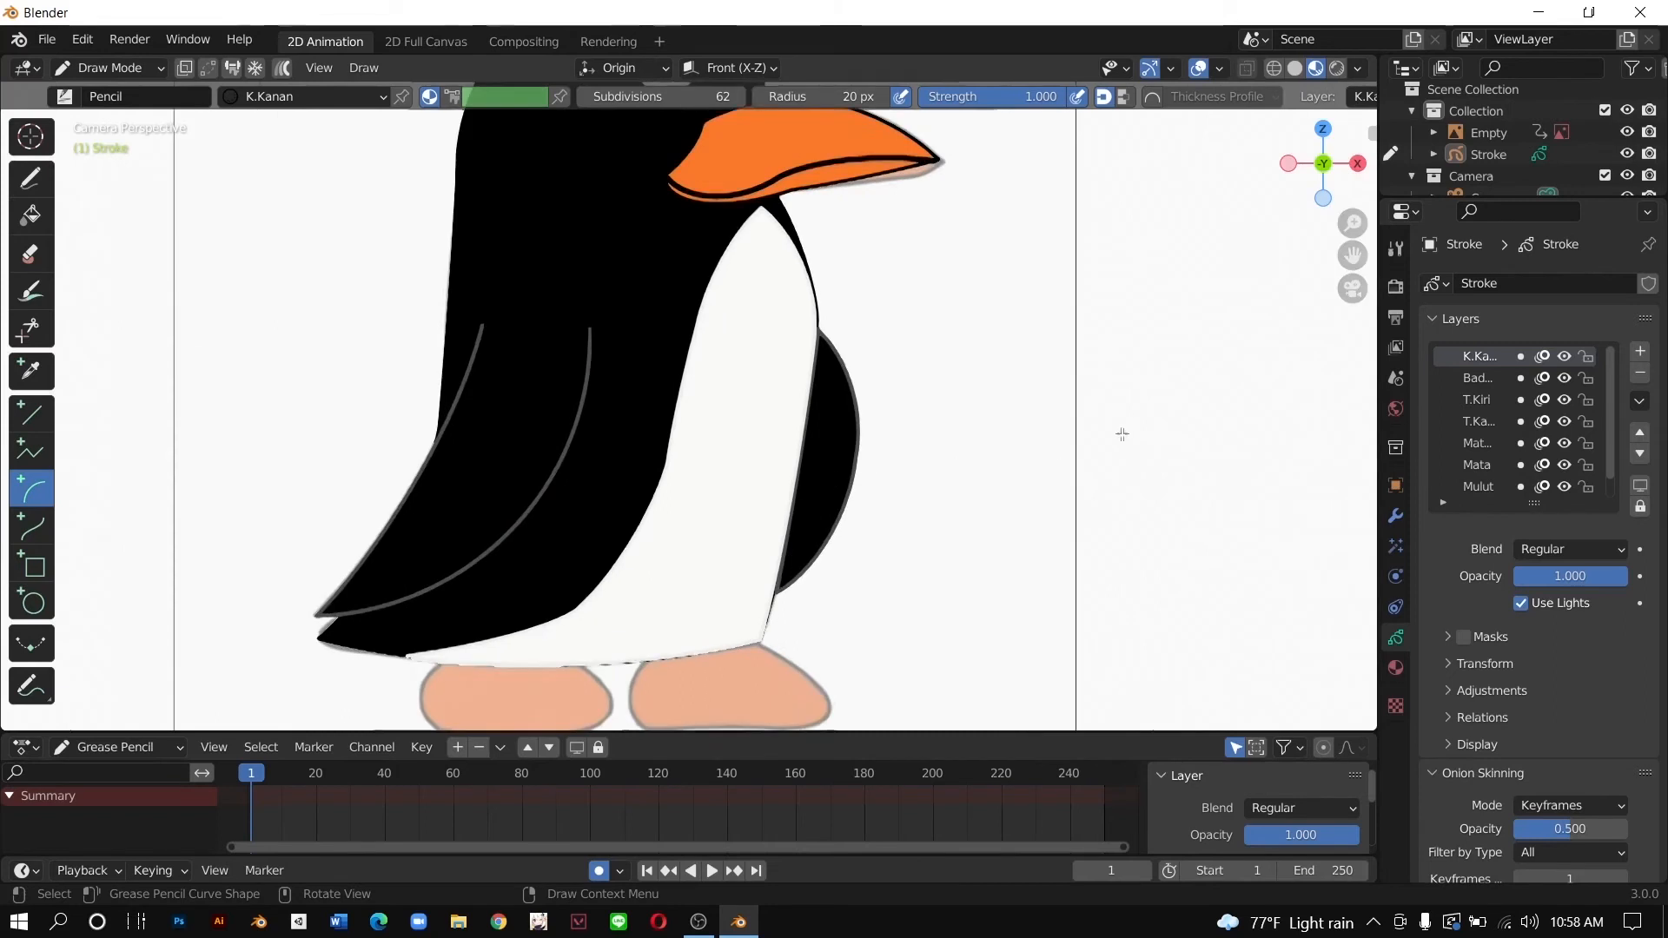
scroll(1286, 365, "down", 2)
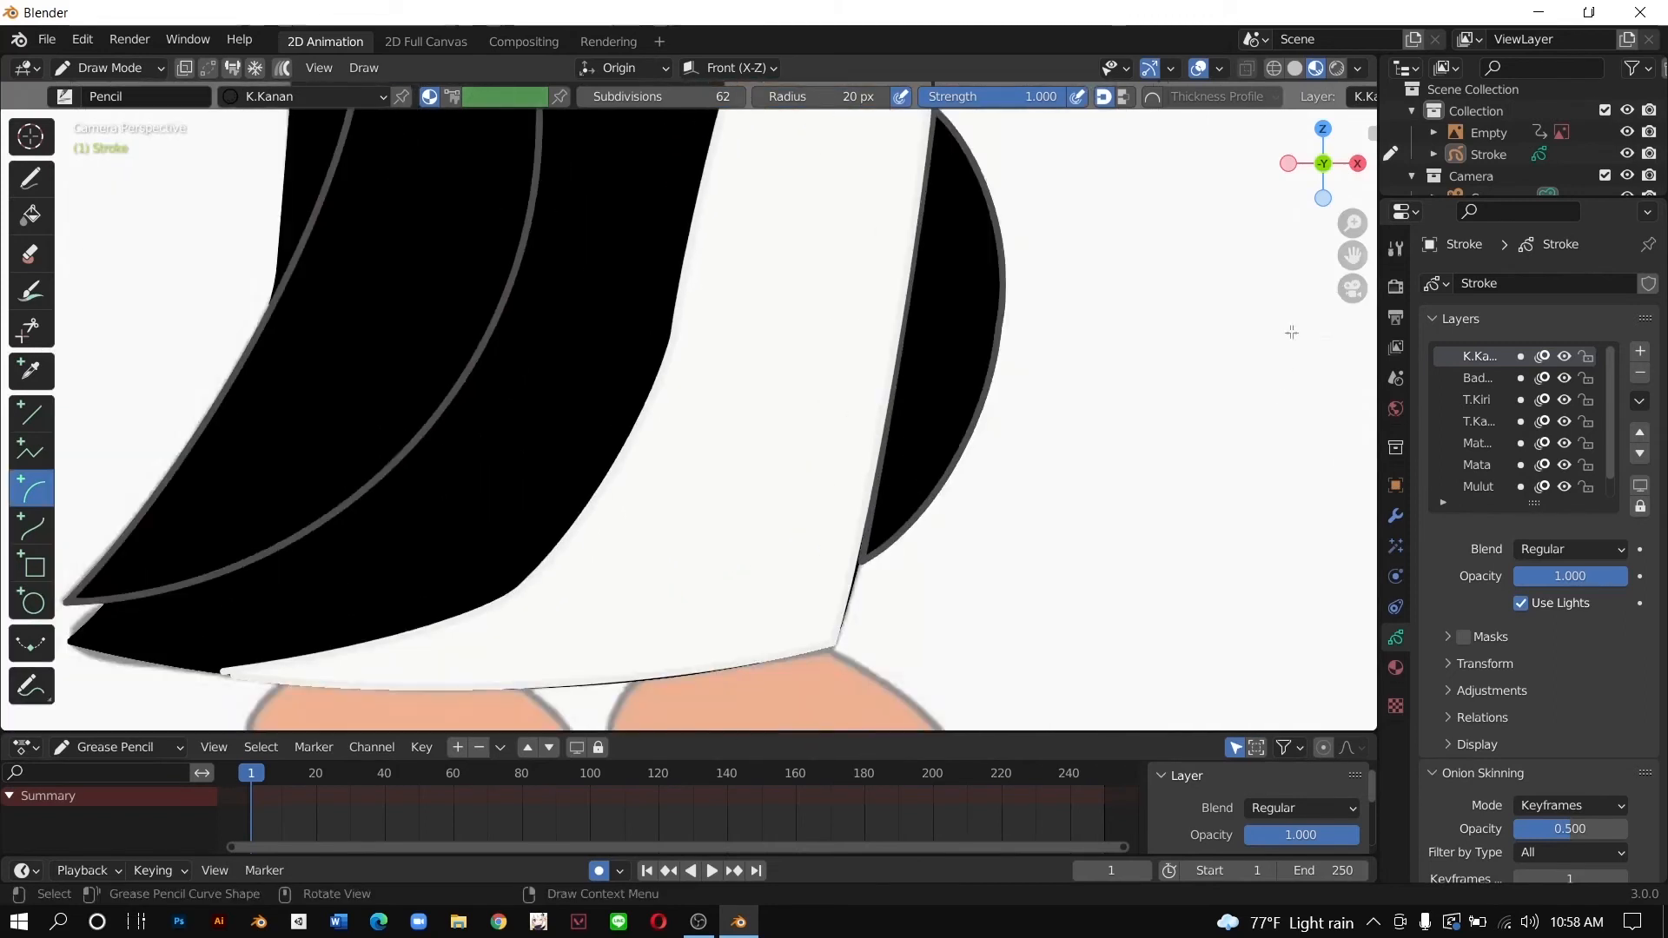
left_click_drag(1350, 259, 1346, 137)
left_click_drag(1352, 257, 1373, 157)
scroll(781, 472, "up", 1)
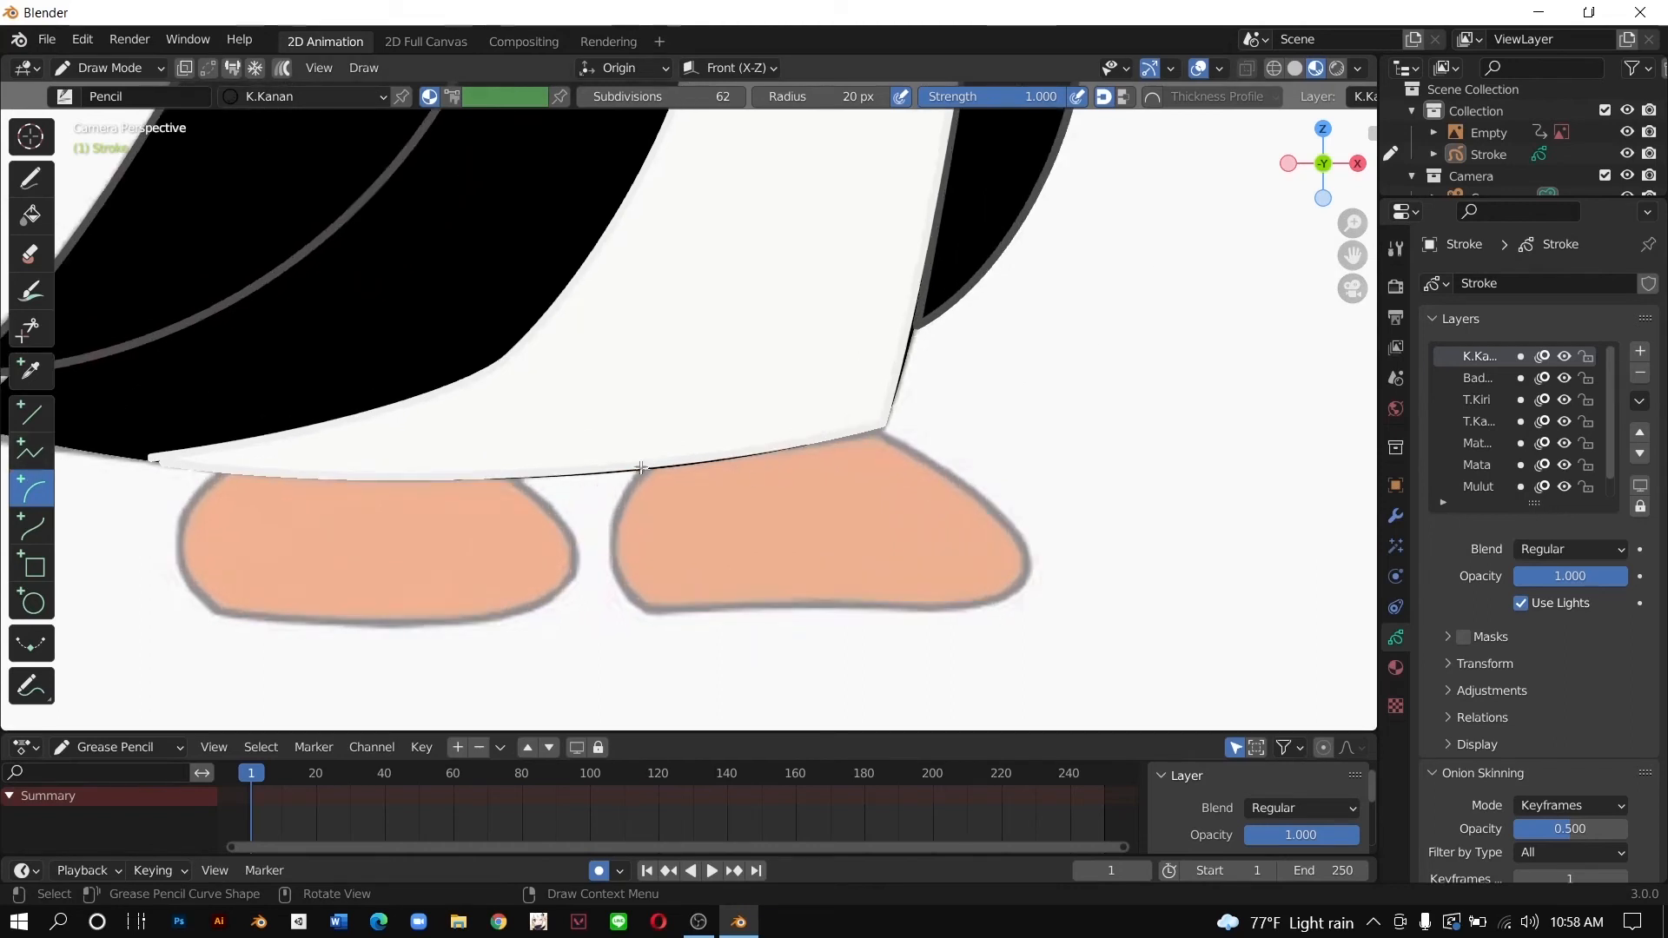
left_click_drag(649, 463, 647, 615)
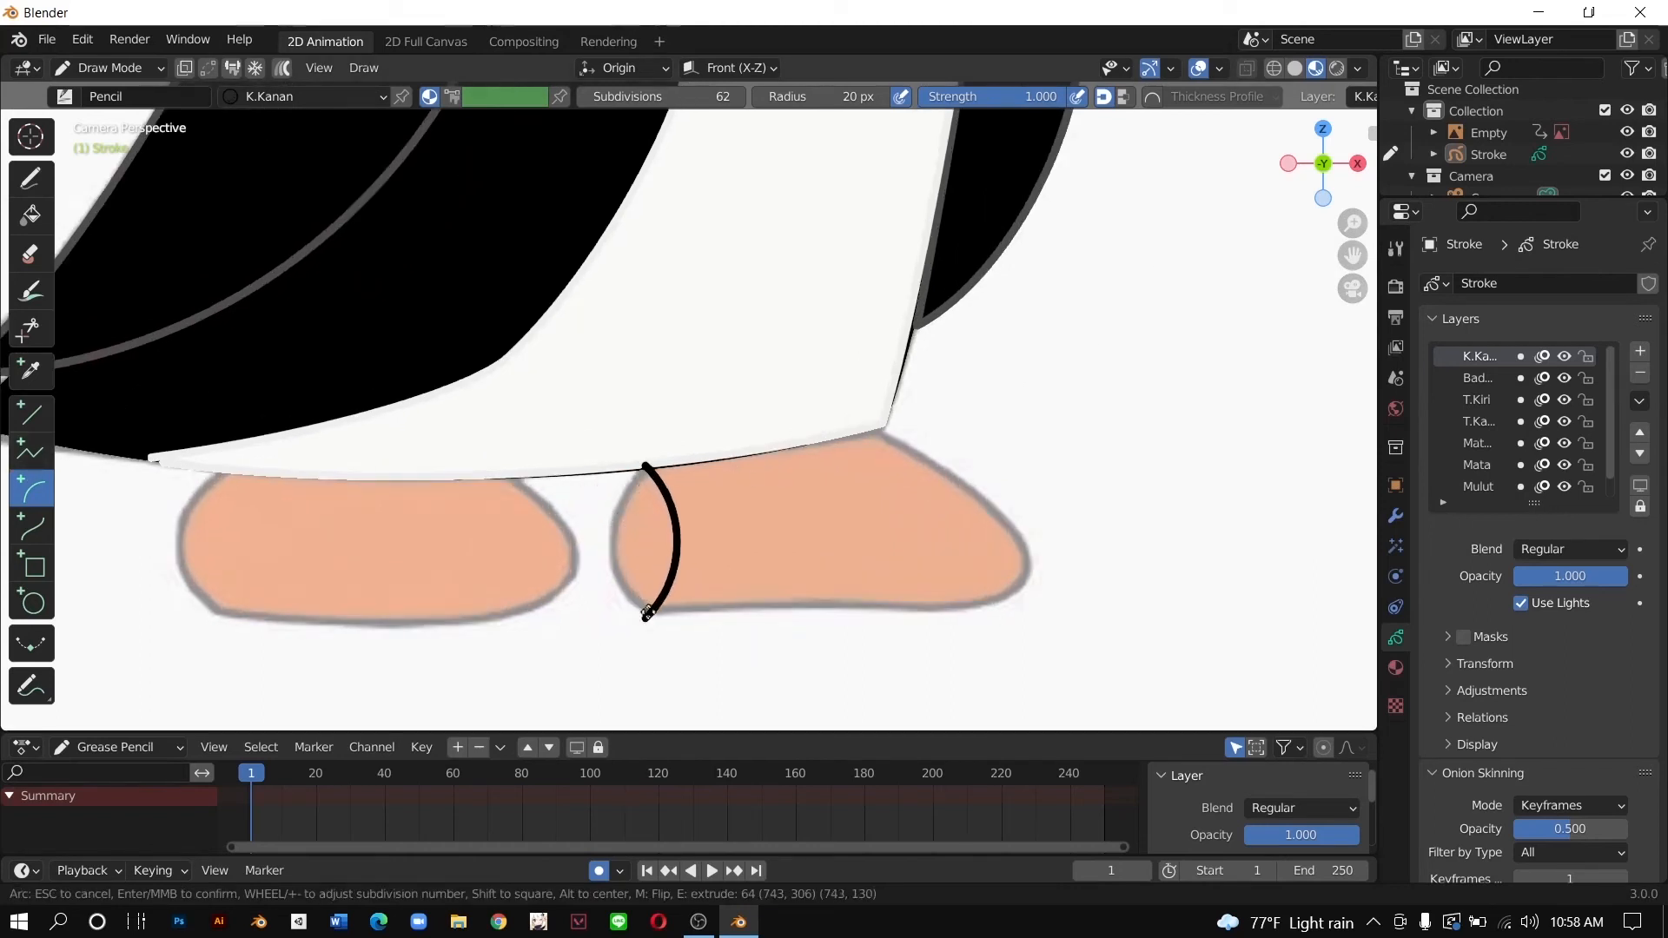
left_click_drag(733, 529, 575, 569)
left_click_drag(653, 609, 650, 611)
key("e")
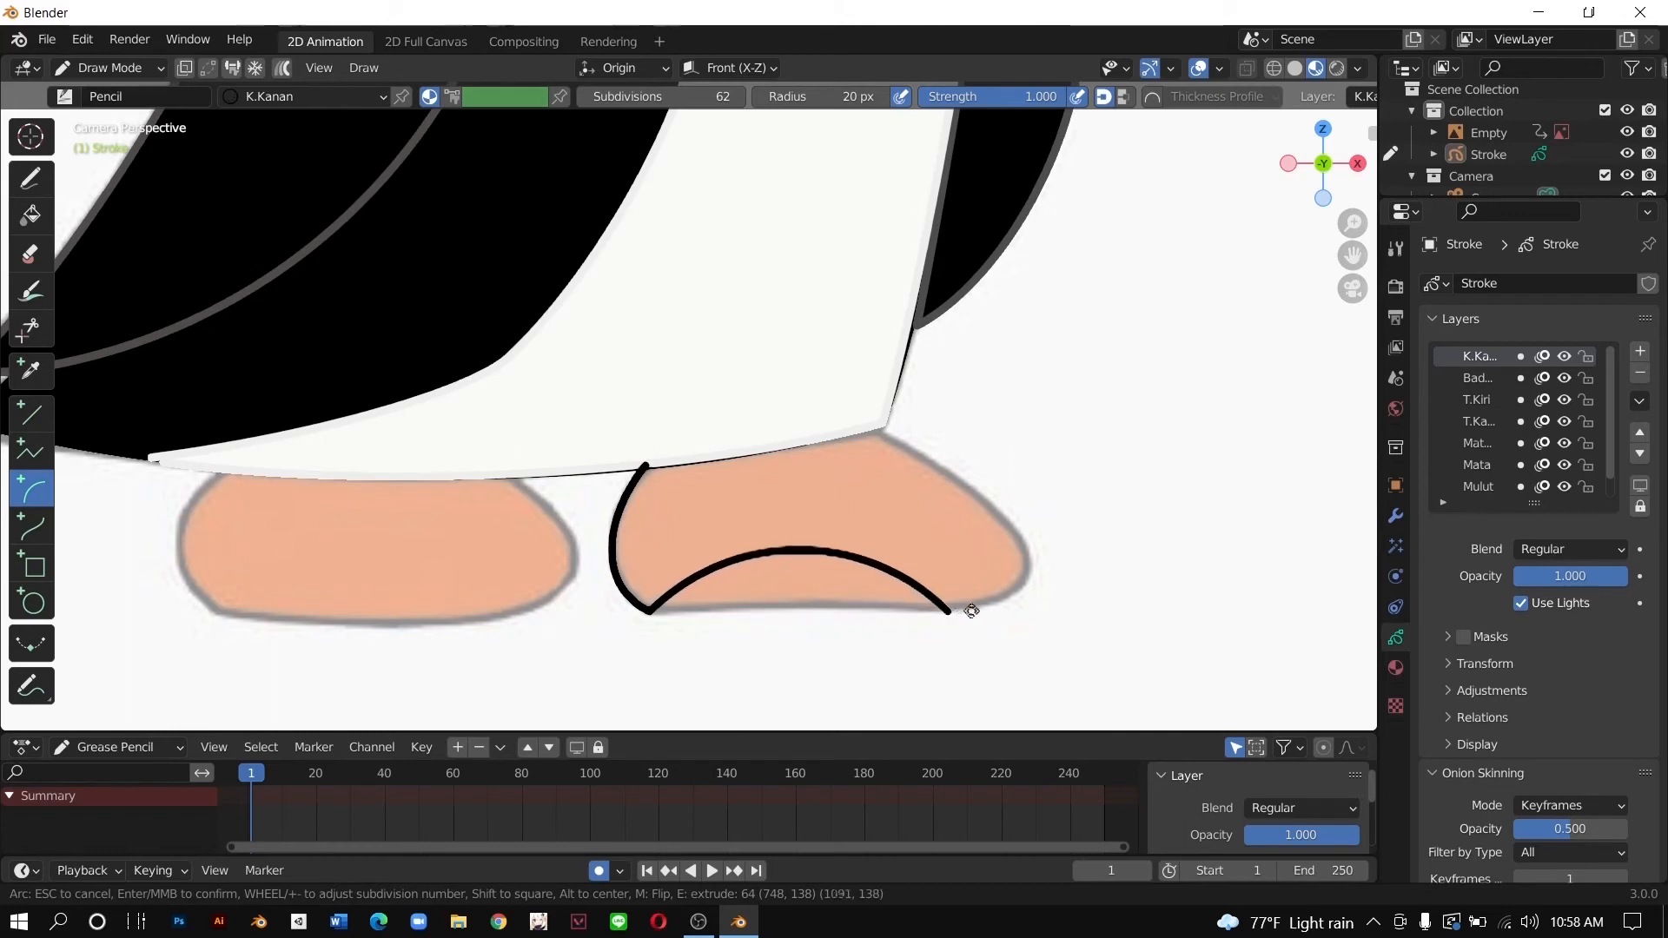
left_click(956, 608)
left_click_drag(816, 549, 834, 616)
Step: Extend the right-hand foot's outline around the rounded toe with two short curve segments bent to the reference
key("e")
left_click(1027, 577)
left_click_drag(972, 554, 1001, 613)
key("e")
left_click(998, 514)
left_click_drag(976, 558, 1037, 549)
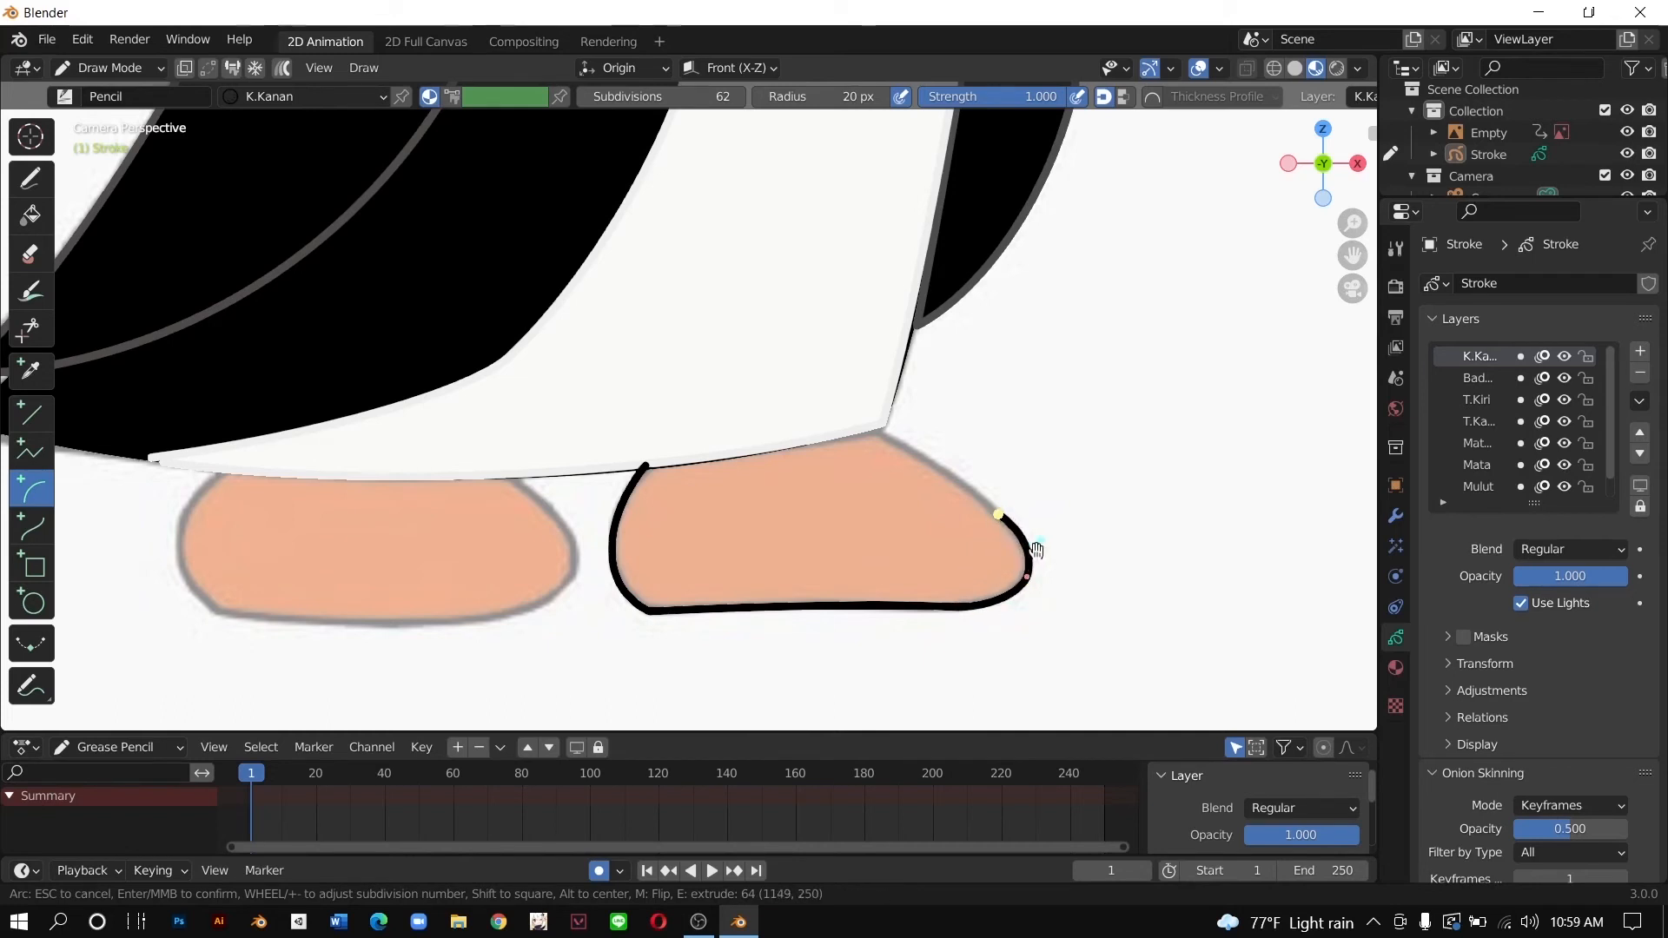
Step: Trace the right-hand foot's sloping front and top edge along the belly, closing the outline at its starting point
key("e")
left_click(882, 432)
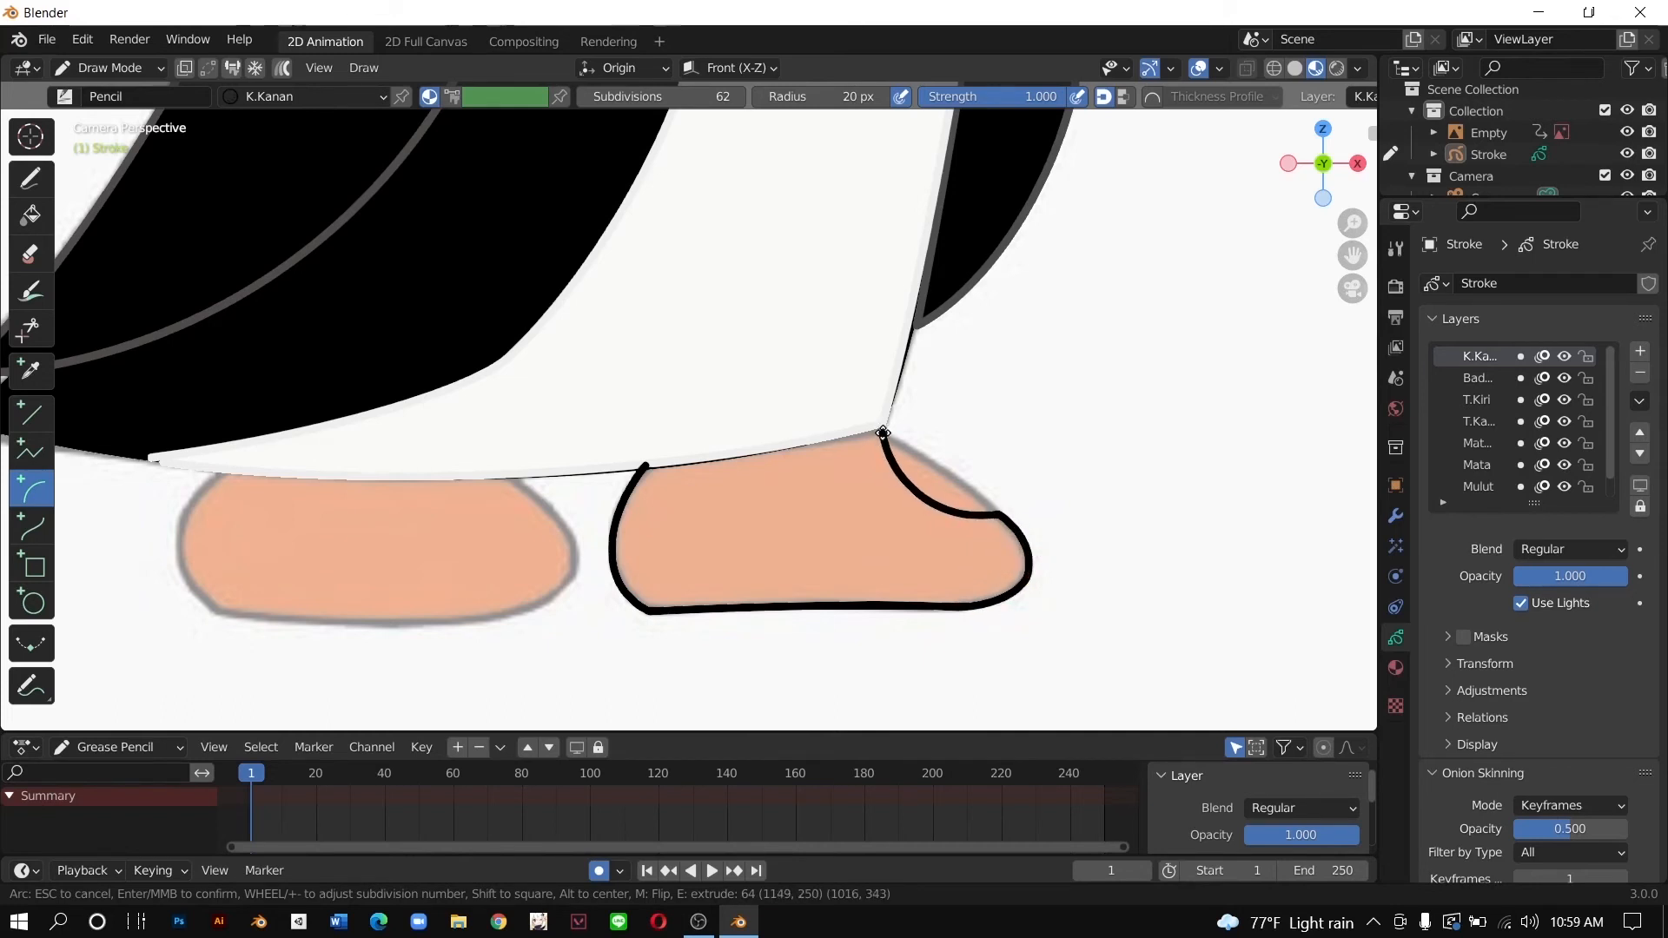
left_click_drag(905, 529, 928, 451)
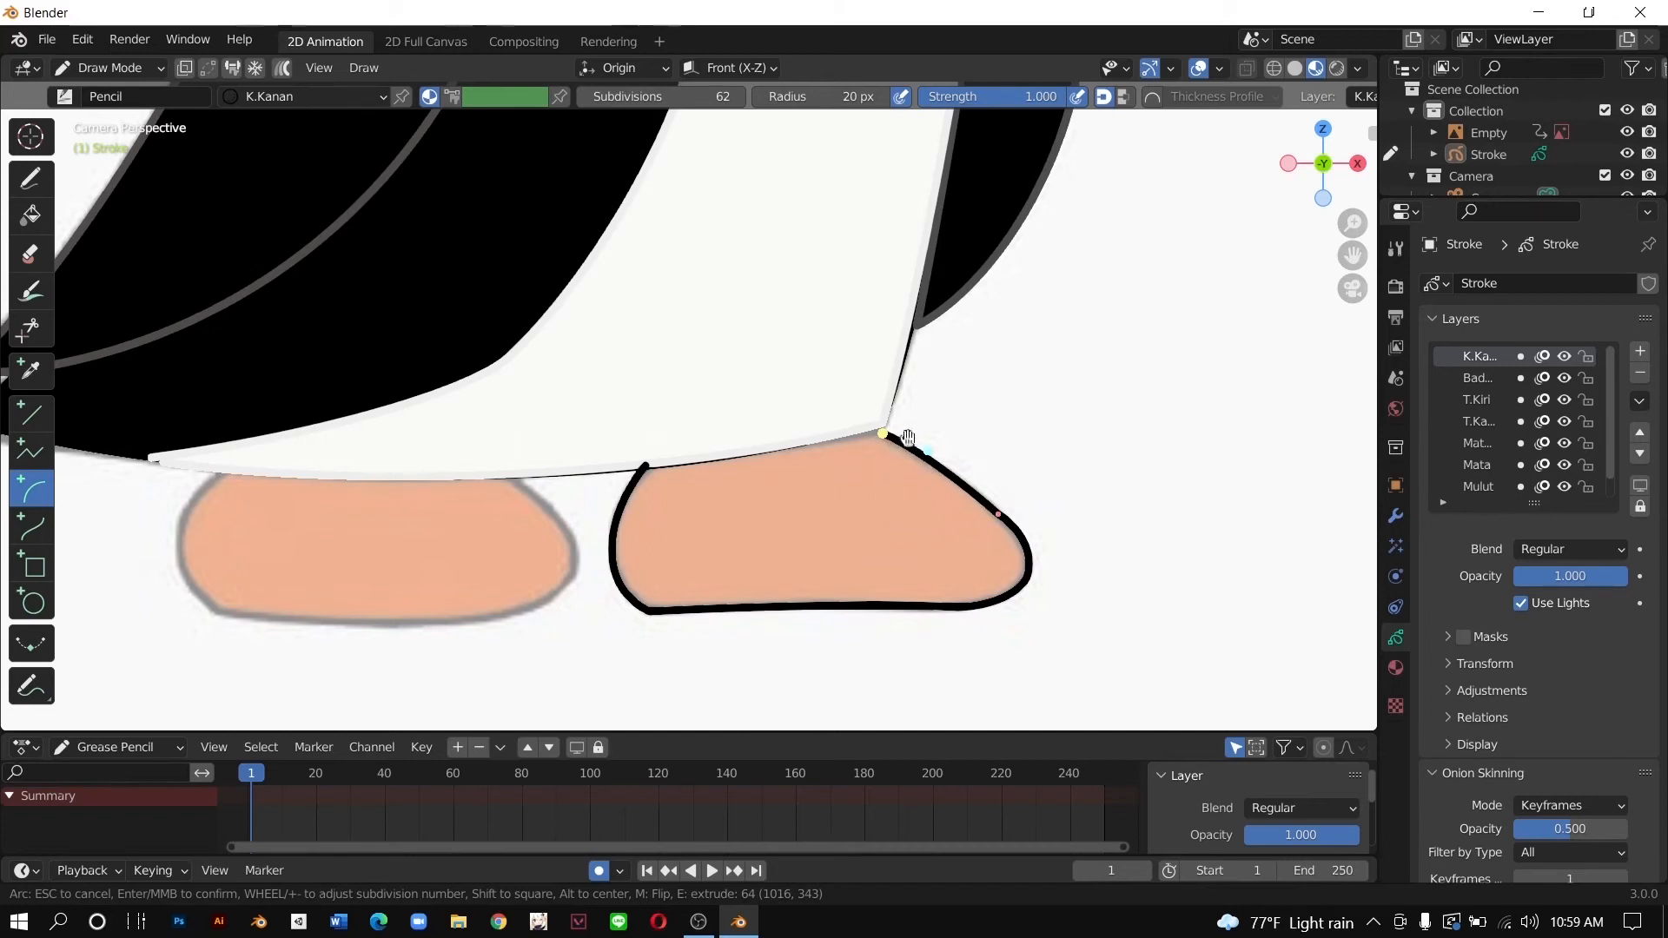
key("e")
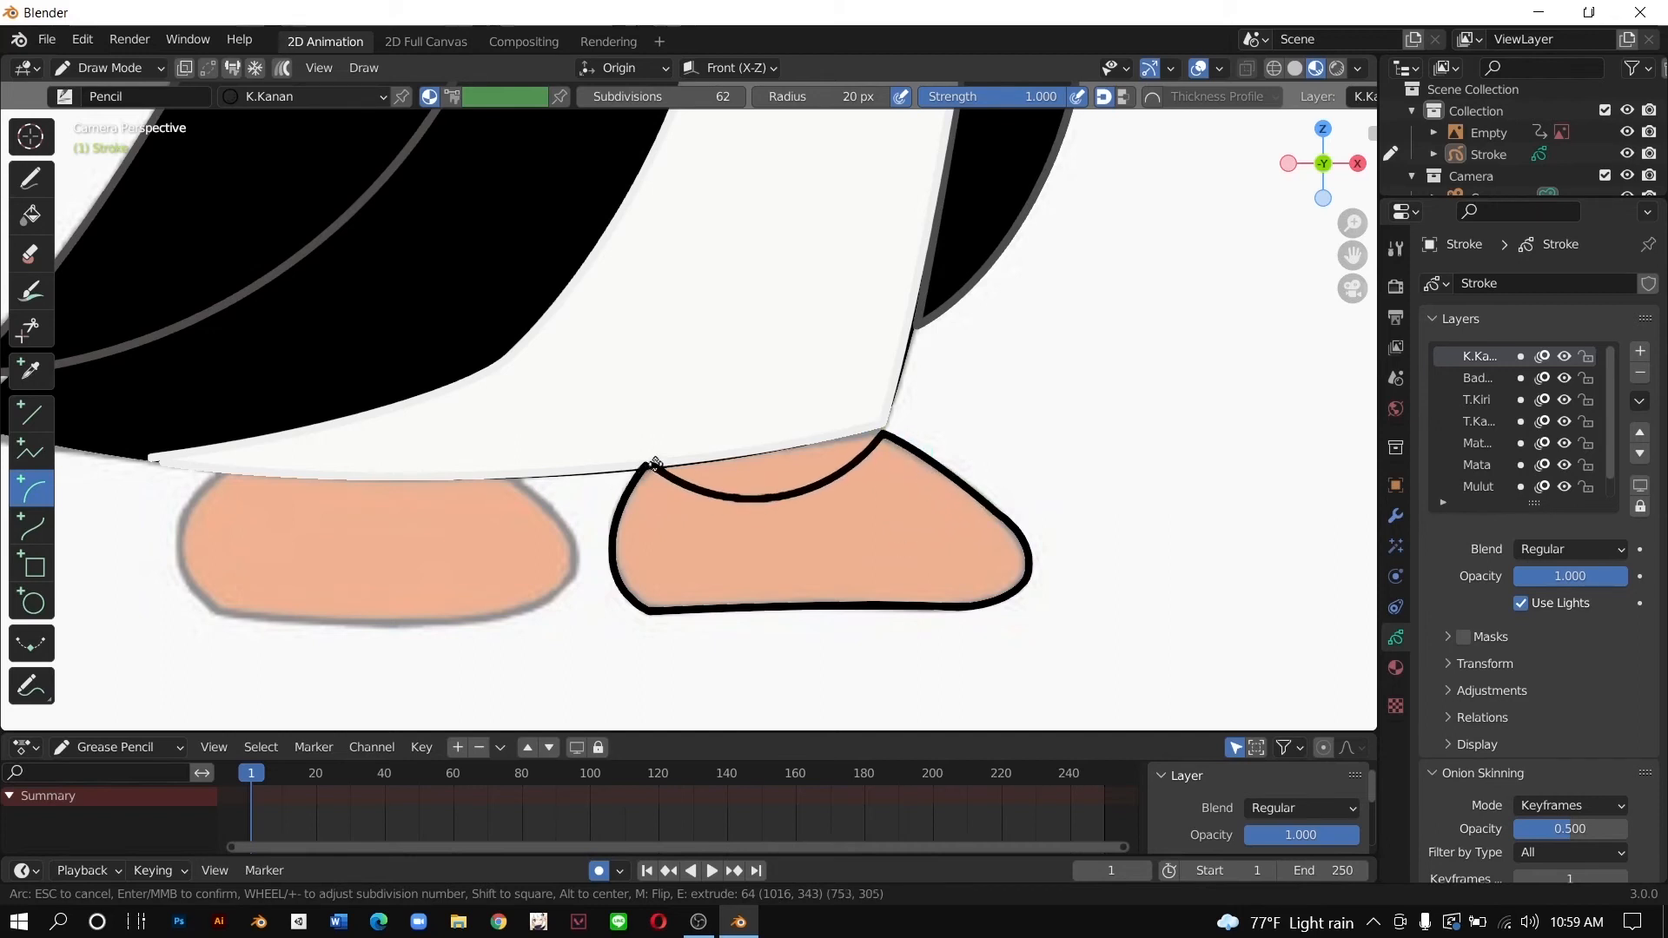
left_click(652, 464)
left_click_drag(782, 561, 808, 439)
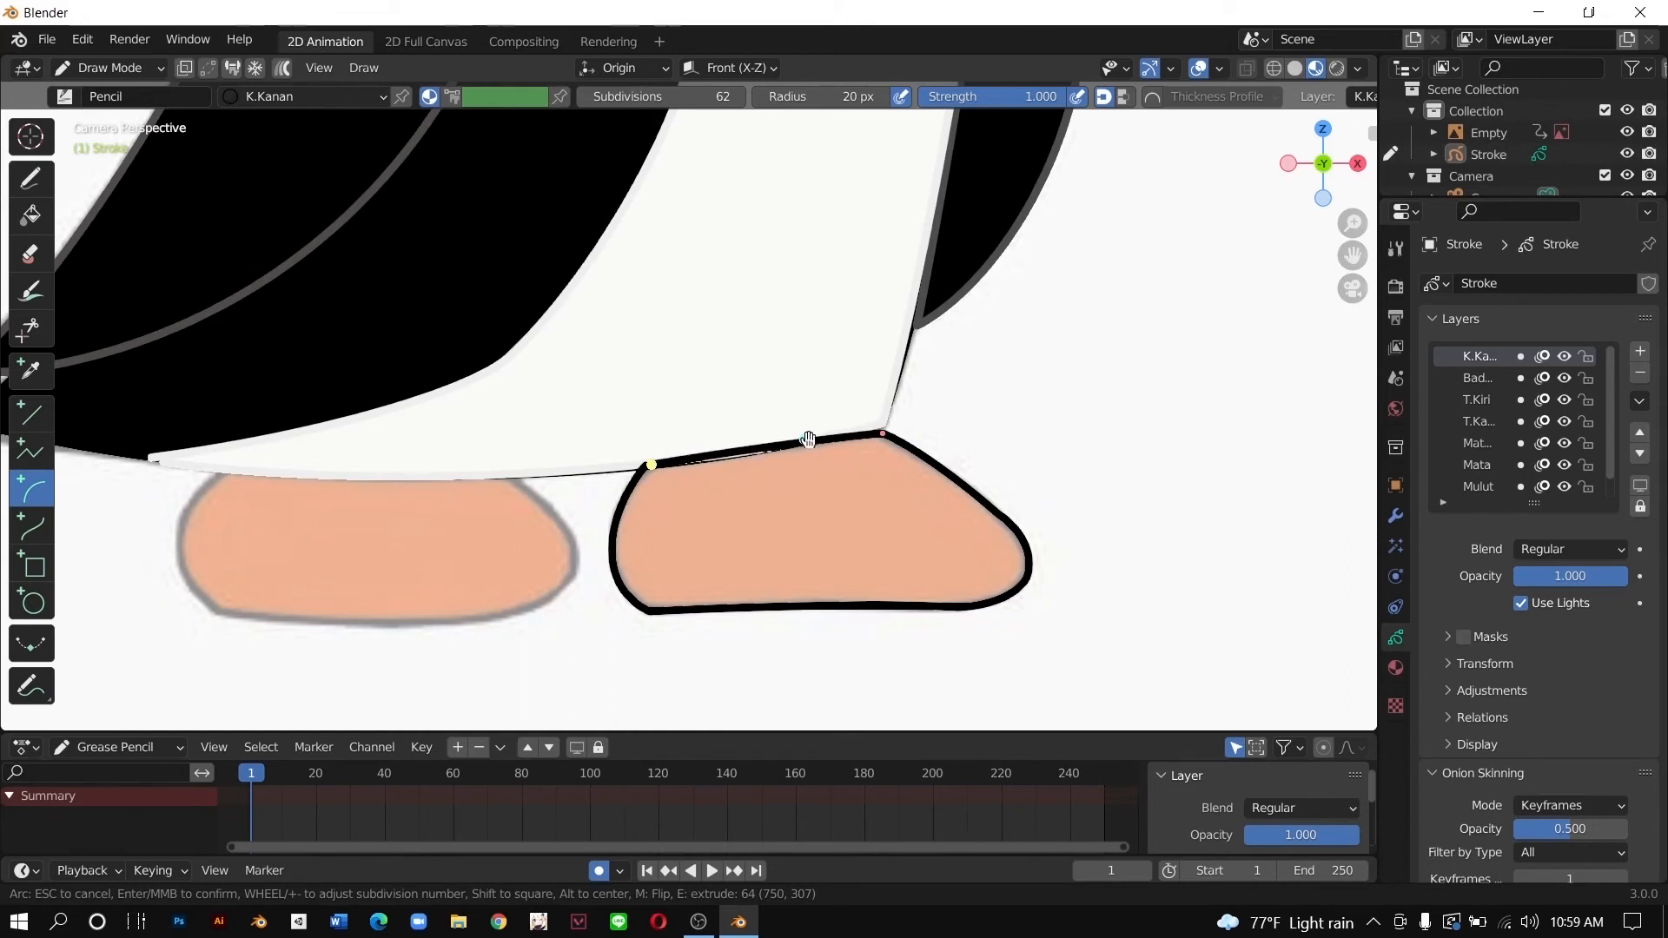
left_click(646, 524)
Step: Add a new grease pencil layer above K.Kanan and name it K.Kiri
left_click(1640, 351)
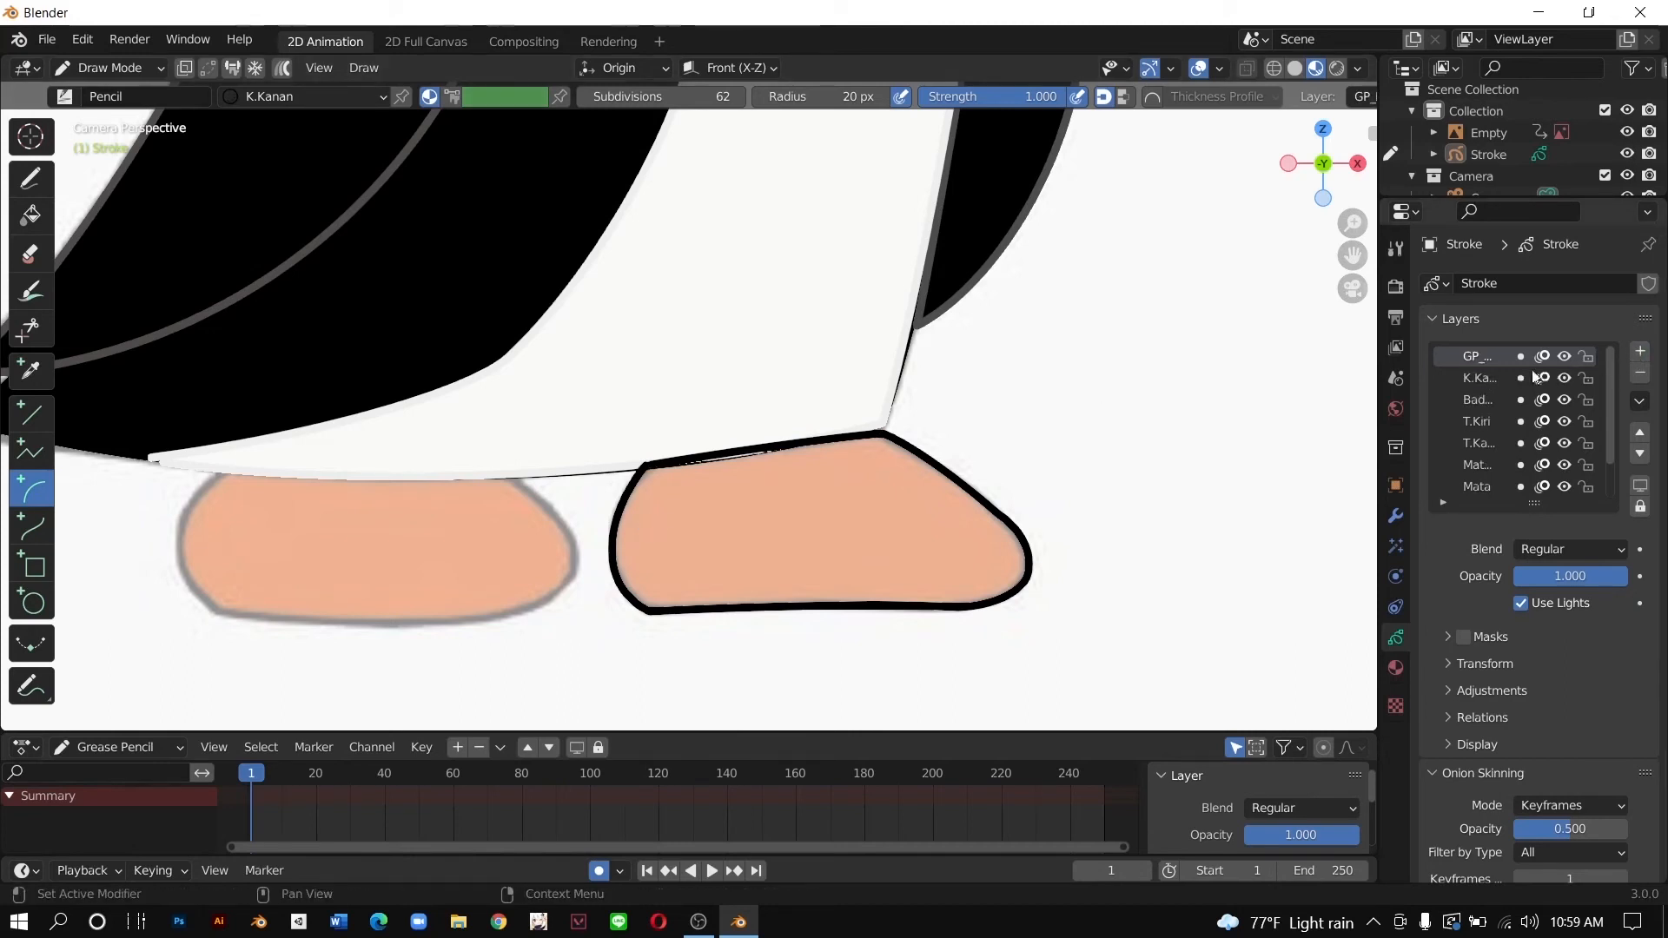
type("K")
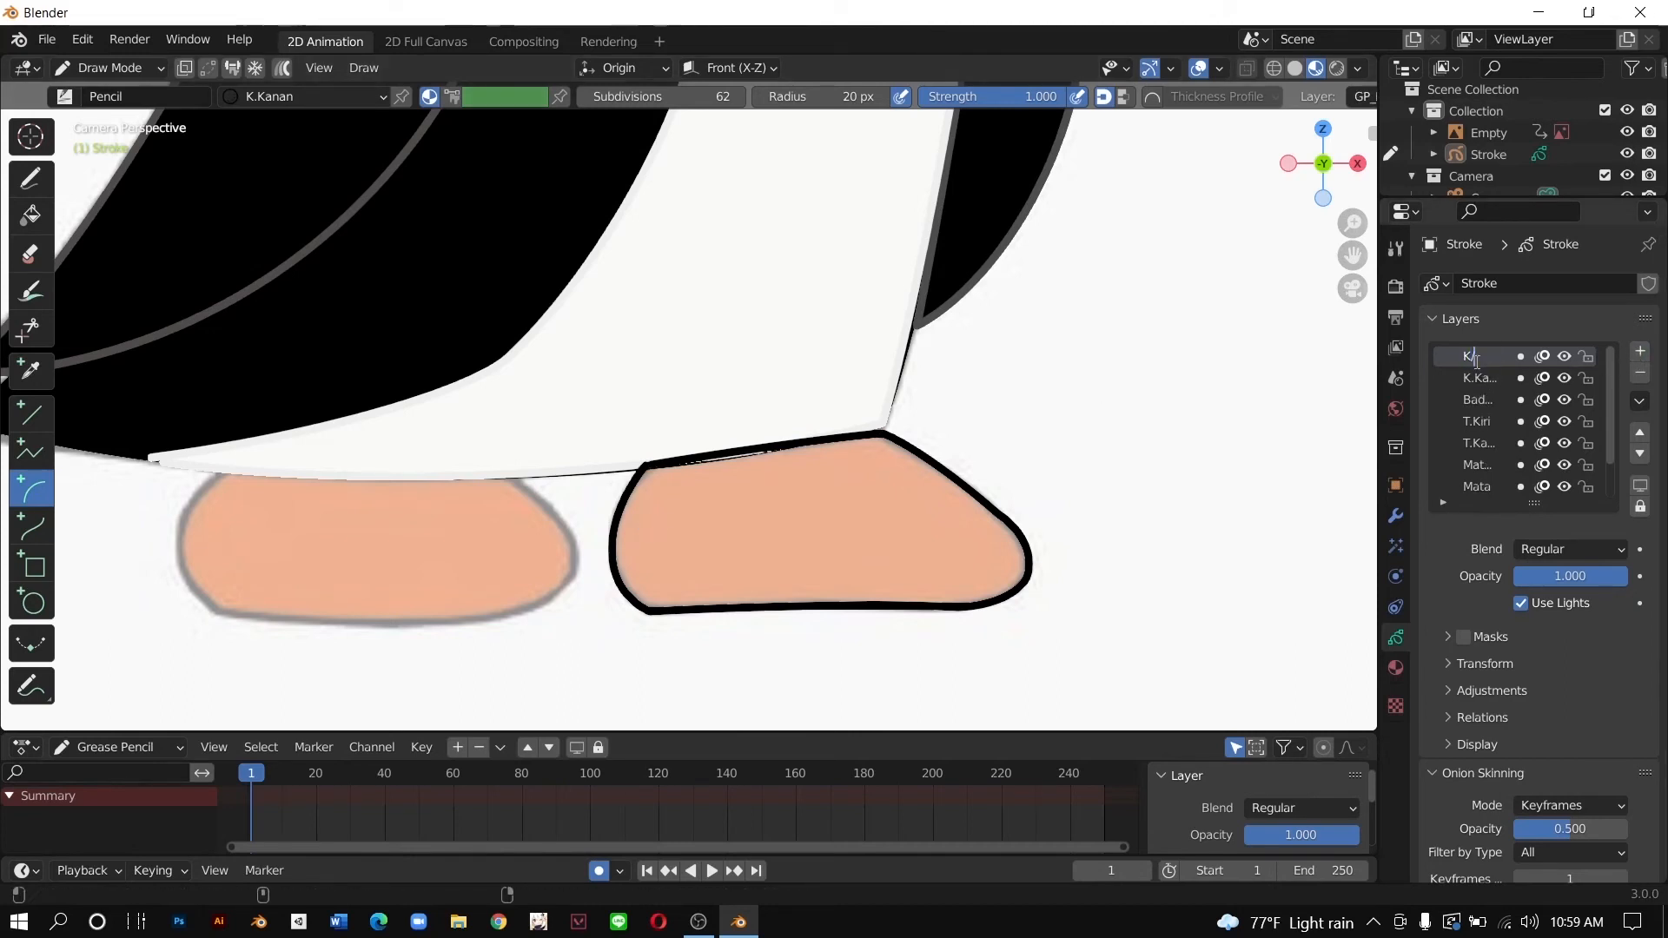
type(".Kiri")
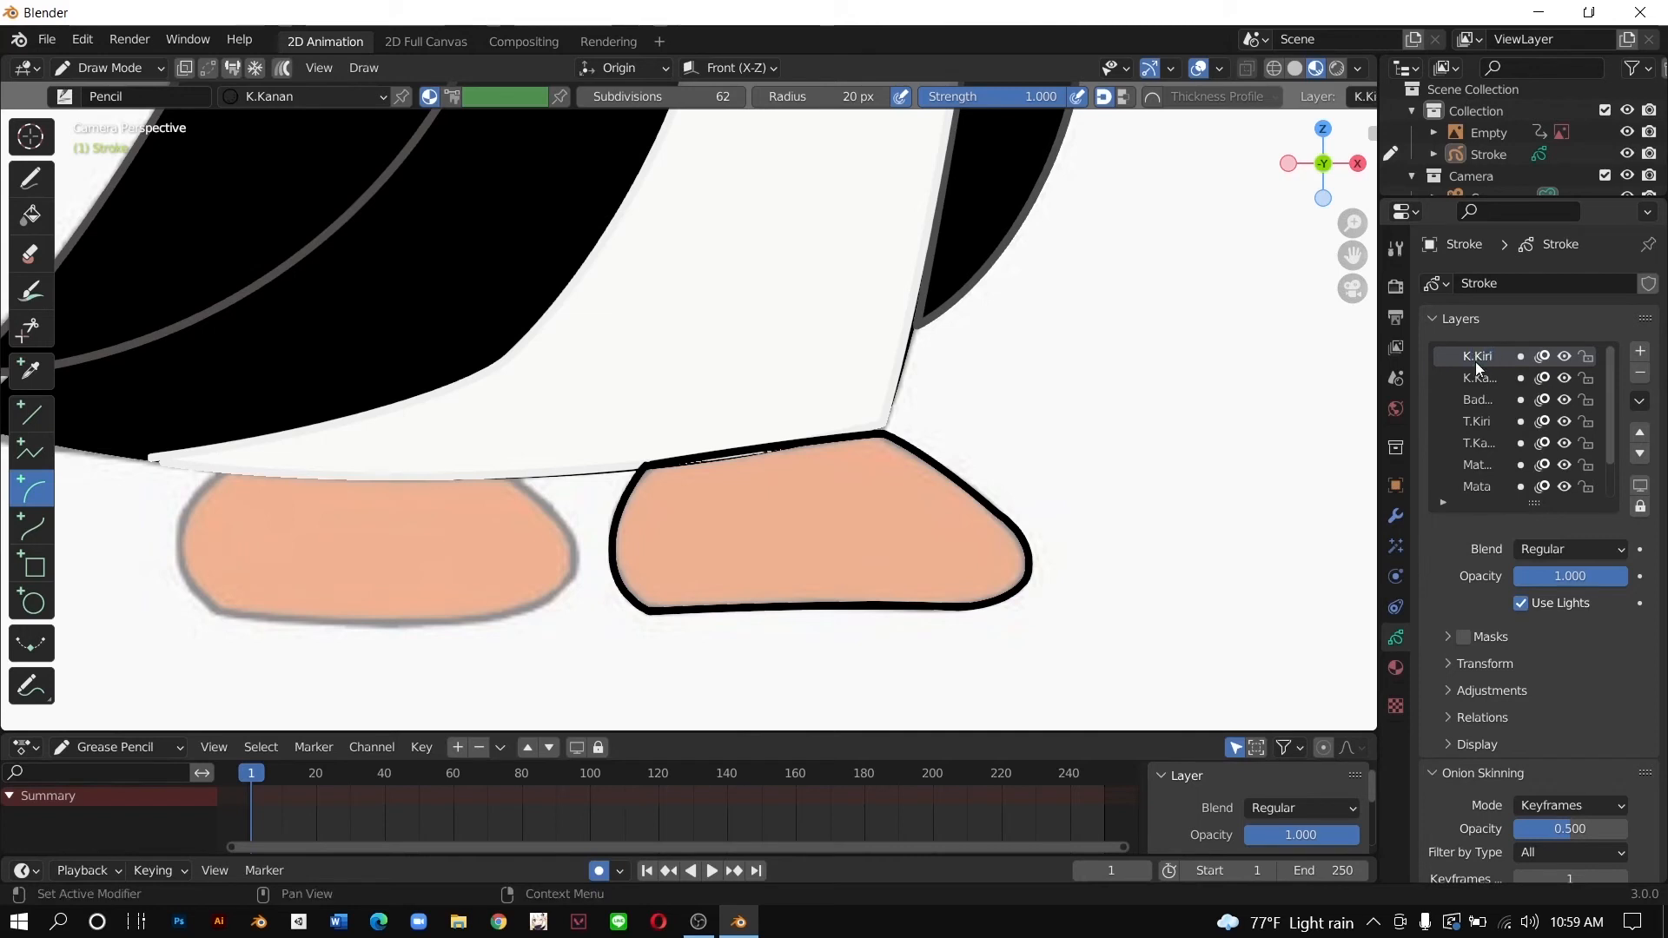
Step: Add a new material to the stroke object and name it K.Kiri
left_click(1396, 667)
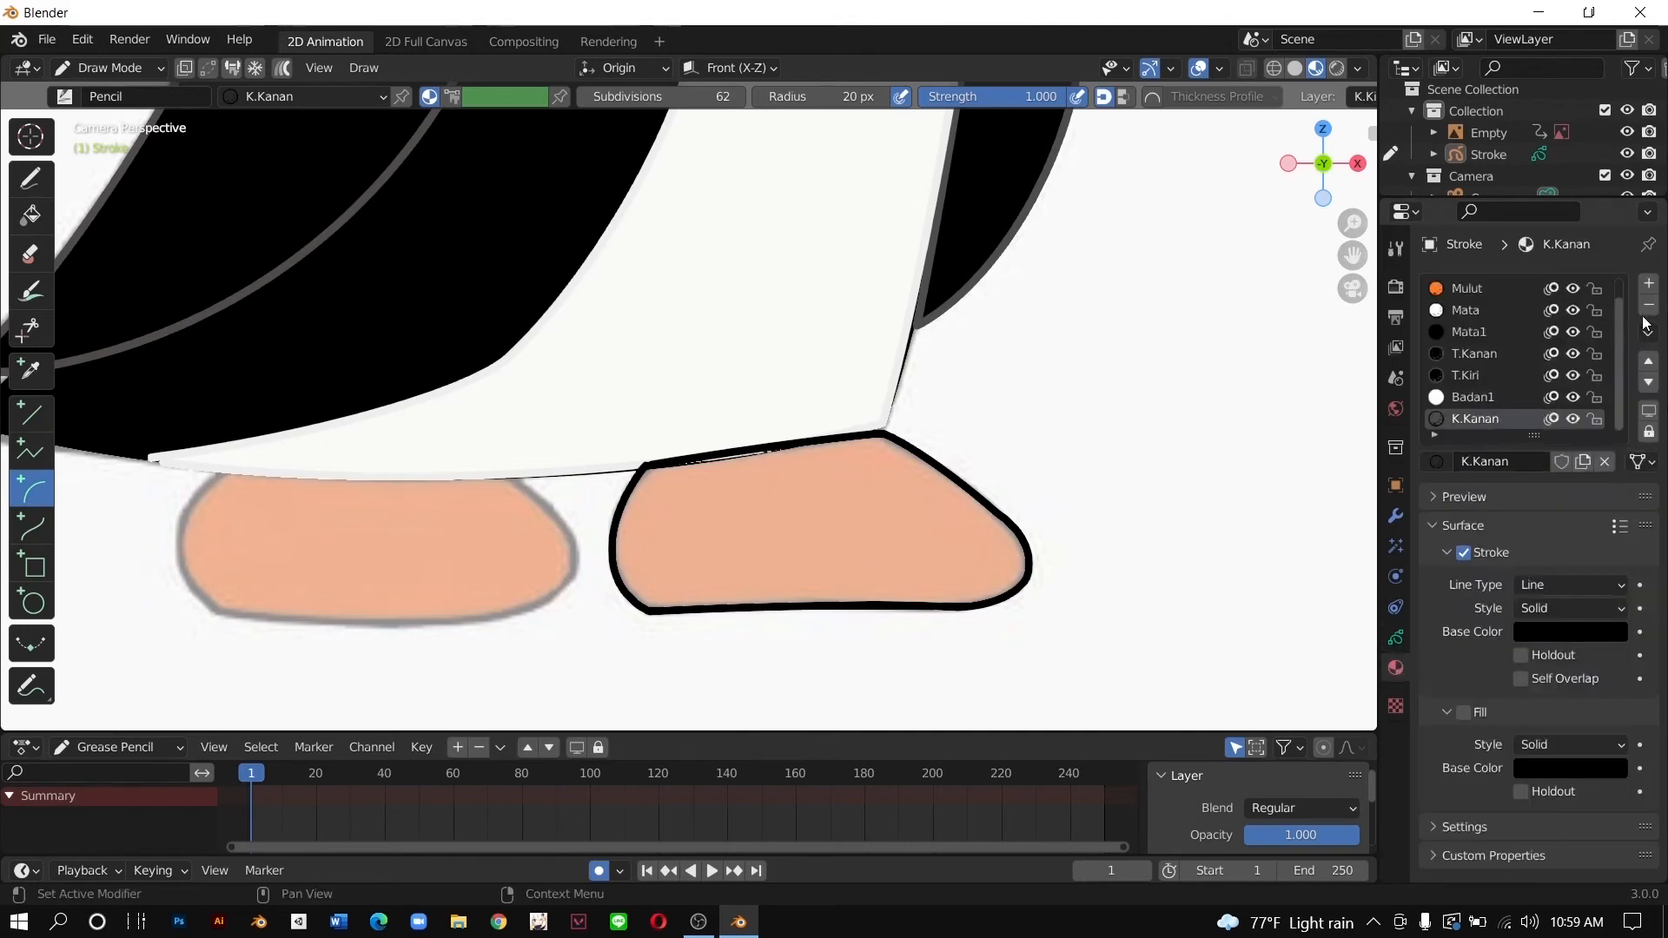
left_click(1649, 284)
left_click(1534, 459)
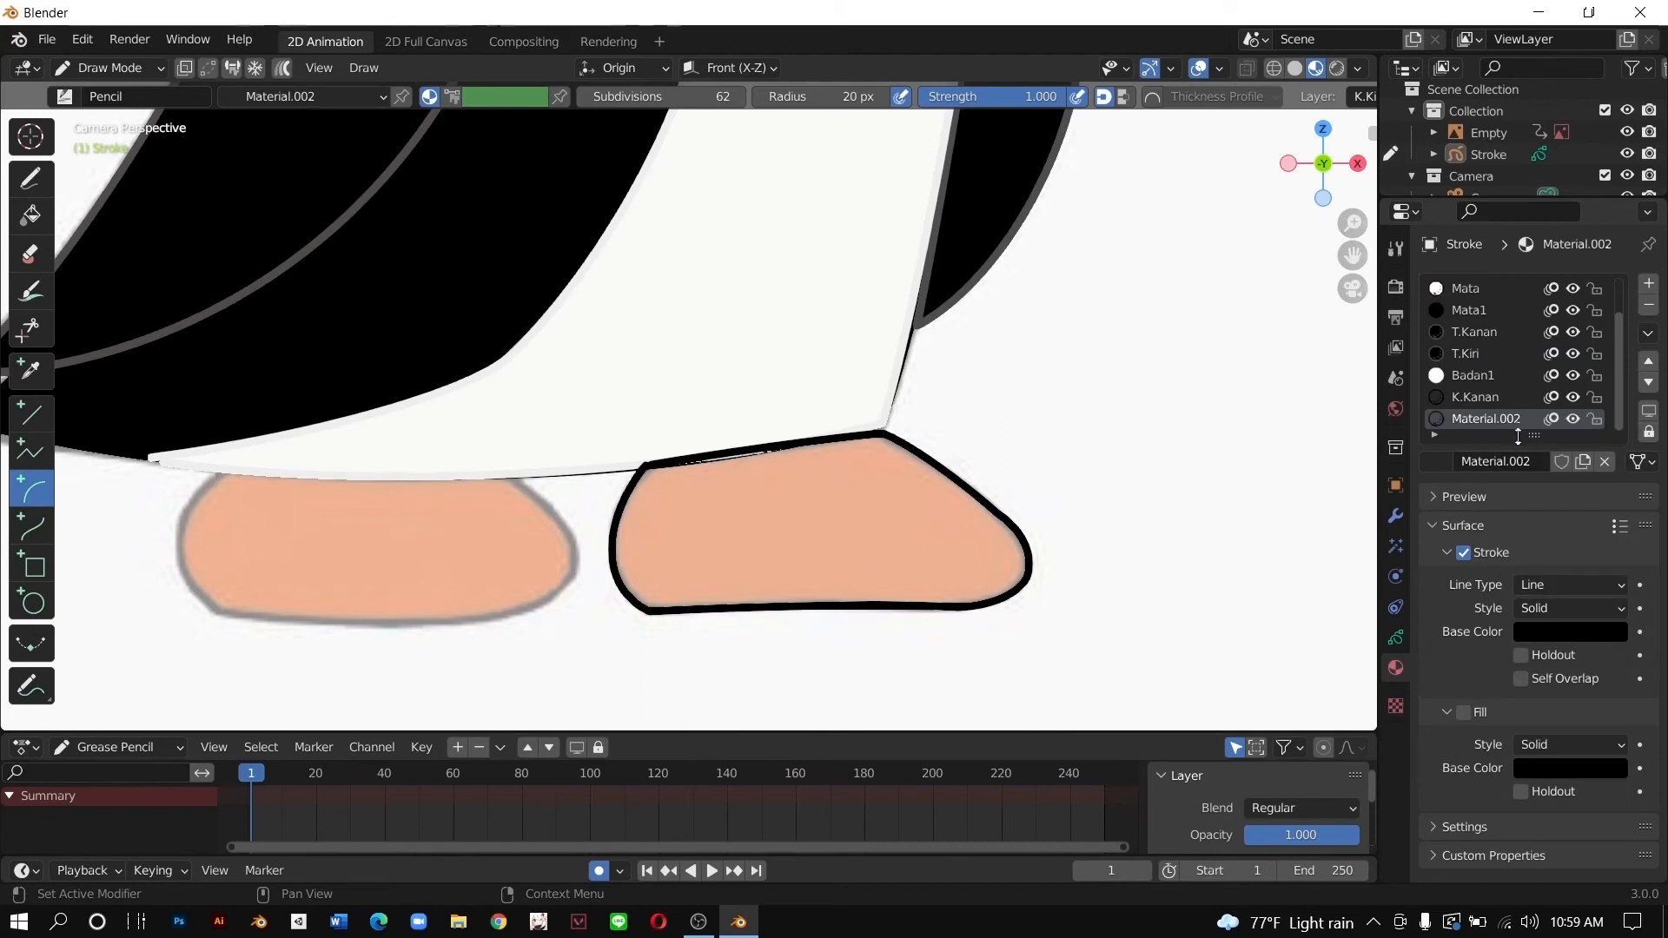
double_click(1516, 454)
type("K.K")
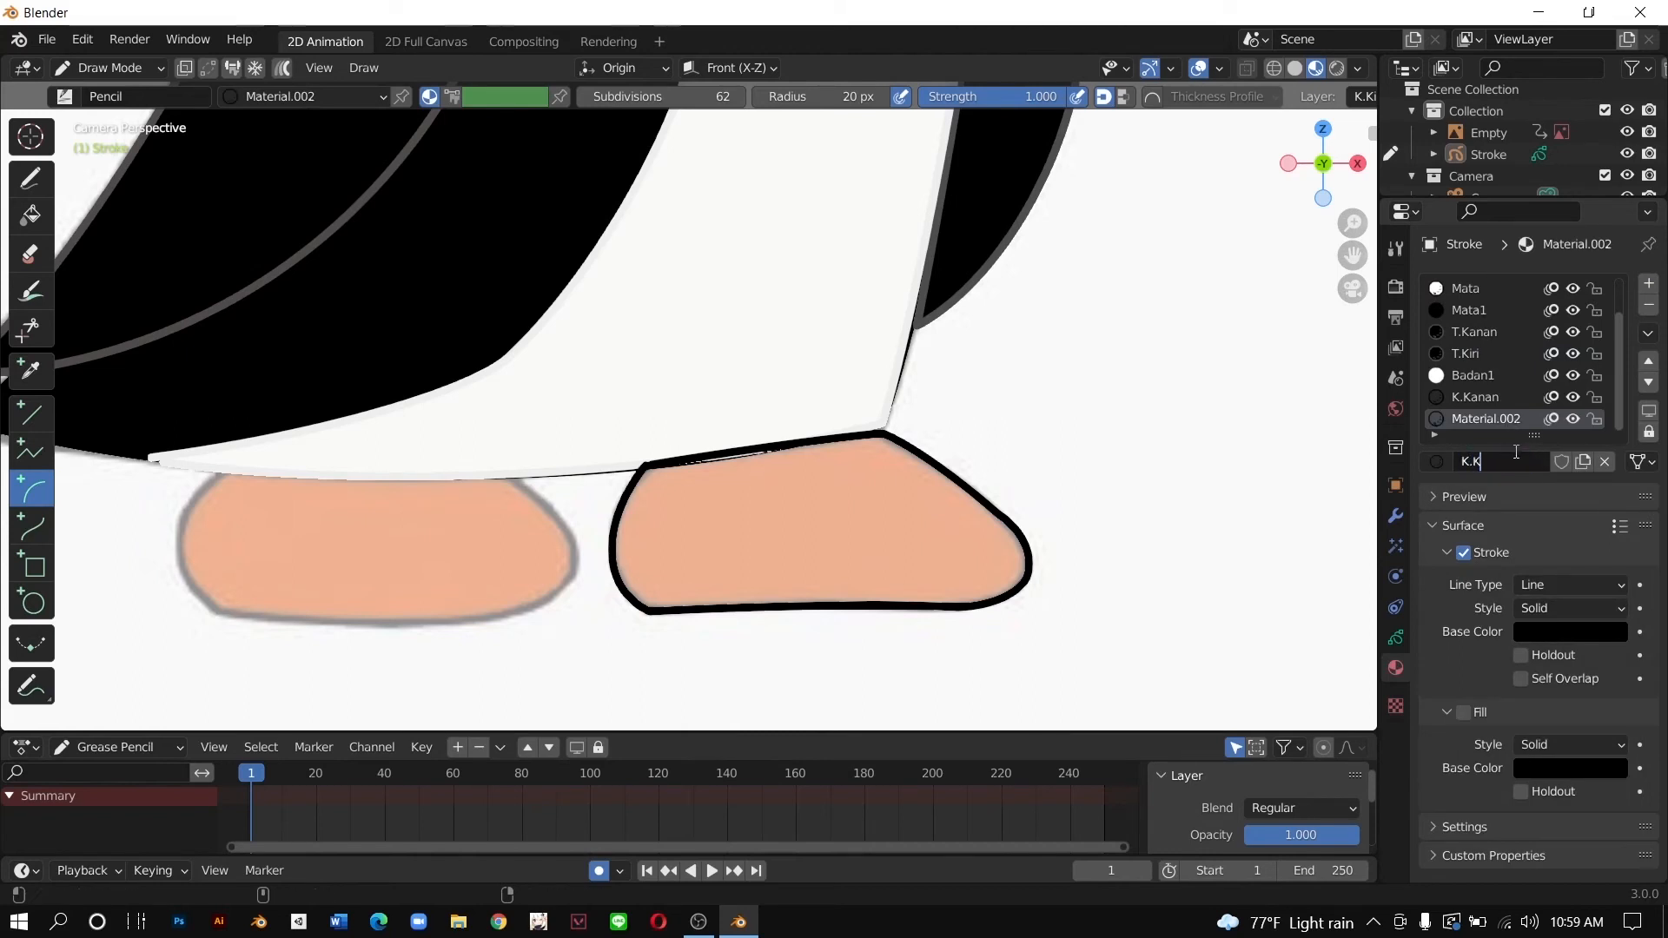
type("iri")
key("Return")
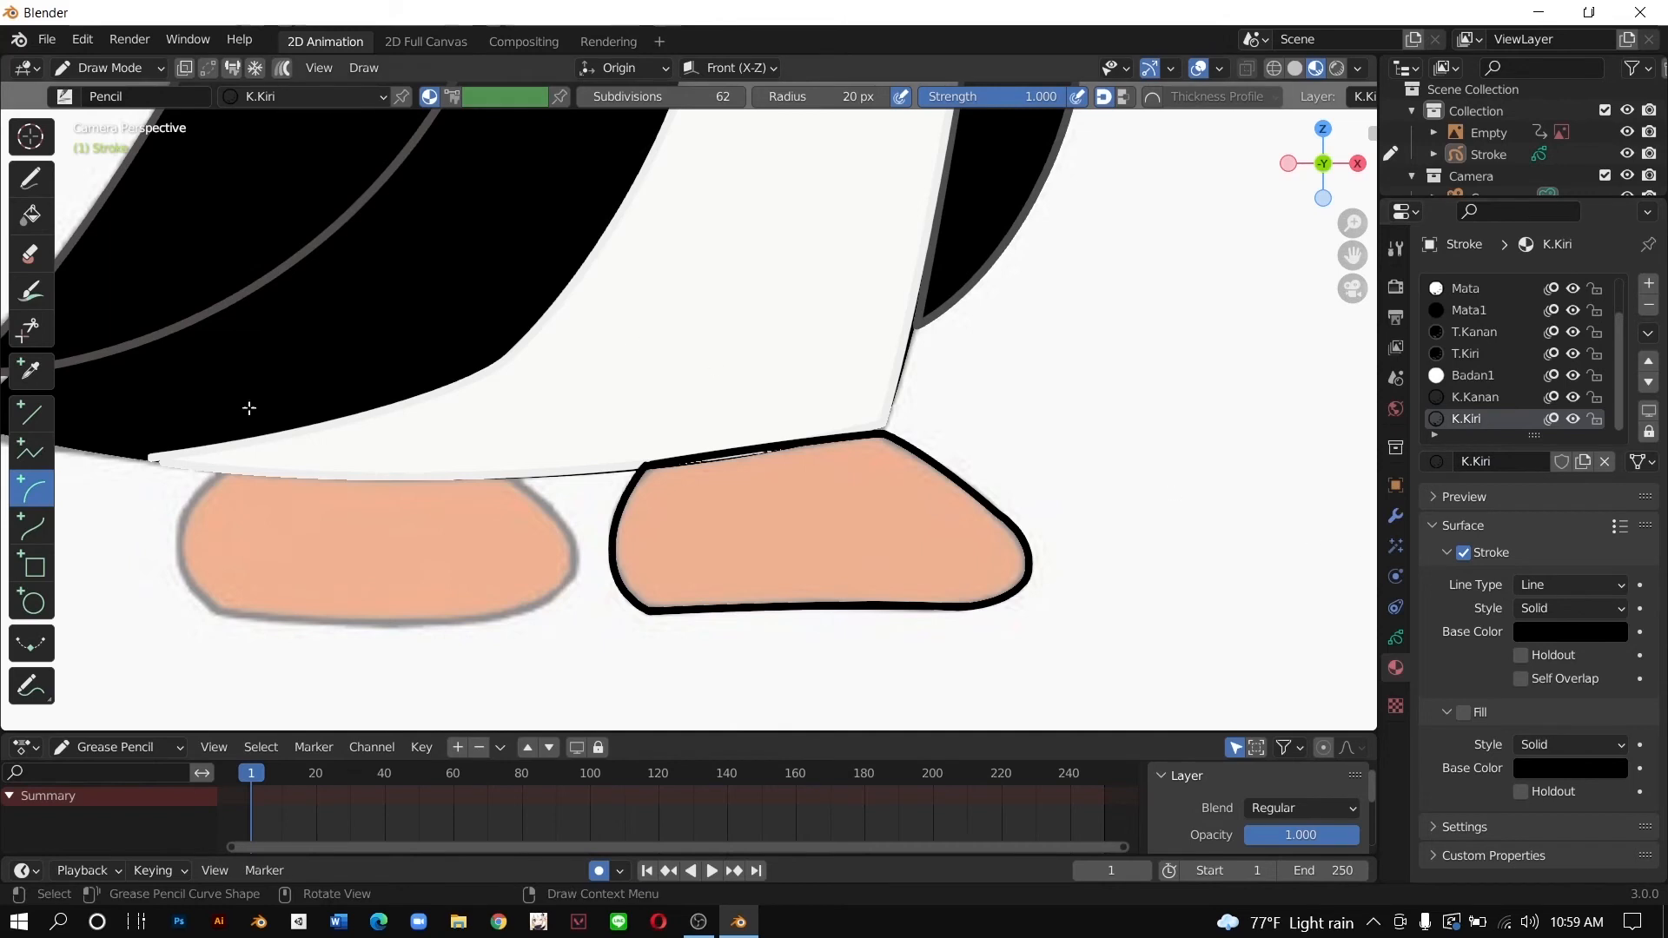
Step: Trace the back edge and sole of the left-hand foot with two connected curve segments using the K.Kiri material
left_click_drag(220, 470, 218, 612)
left_click_drag(296, 547, 130, 556)
key("e")
left_click(508, 612)
left_click_drag(351, 461, 366, 639)
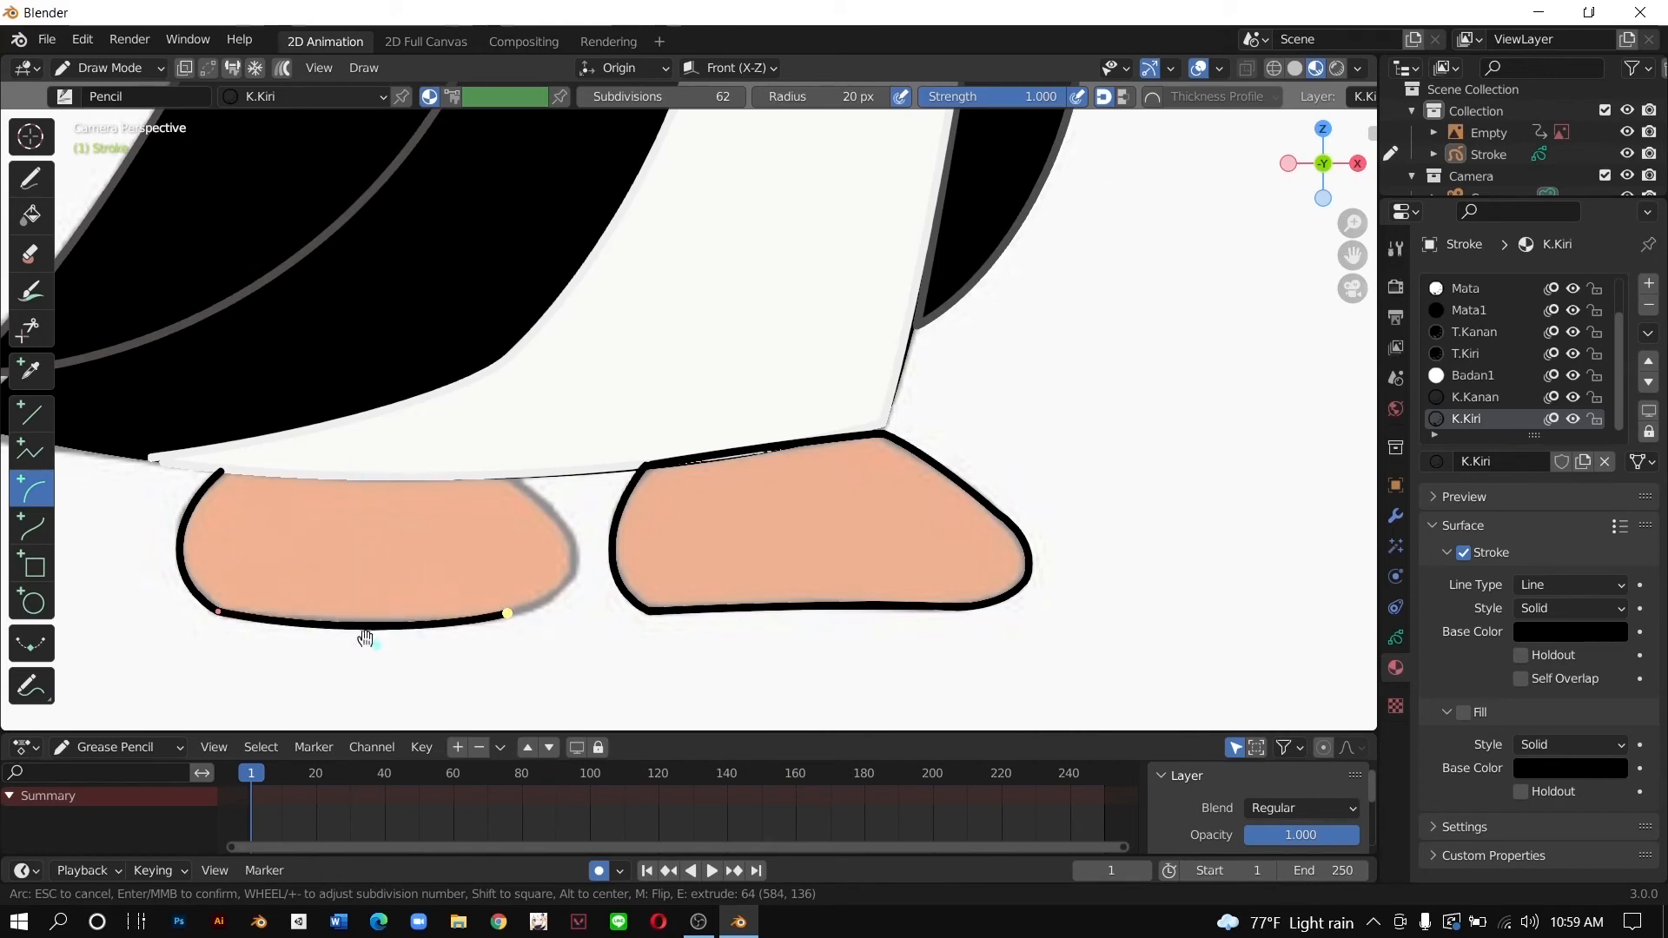
Step: Extend the left-hand foot's outline around the toe and up to the belly with two curve segments
key("e")
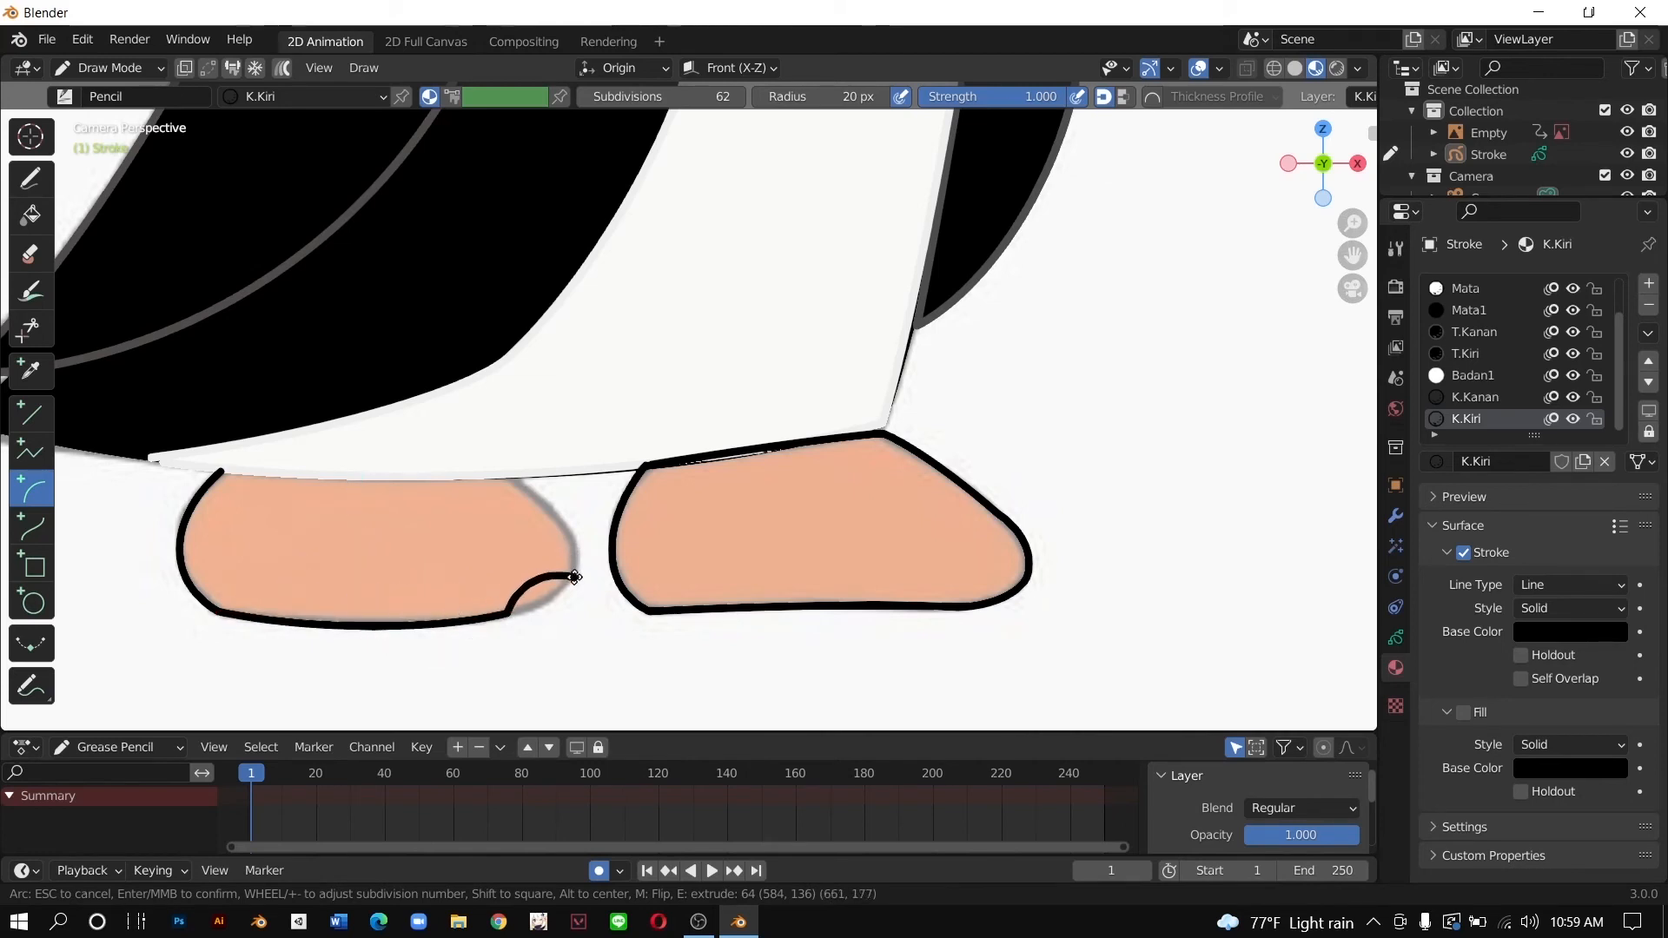
left_click(569, 573)
left_click_drag(480, 562, 542, 605)
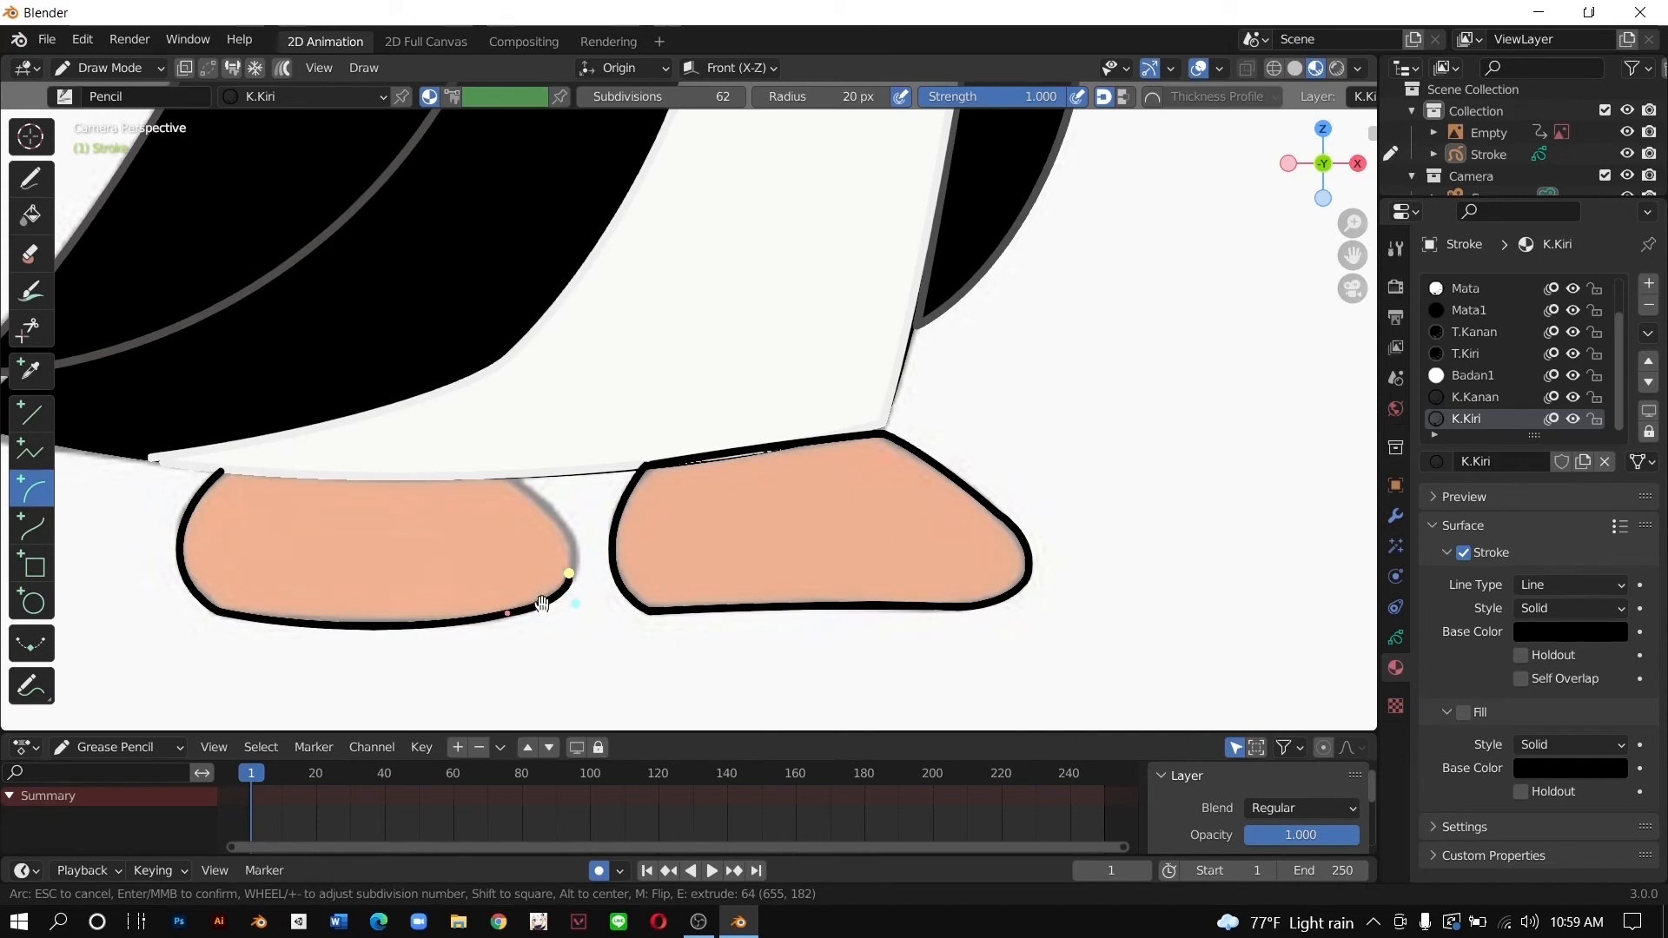
key("e")
left_click(512, 476)
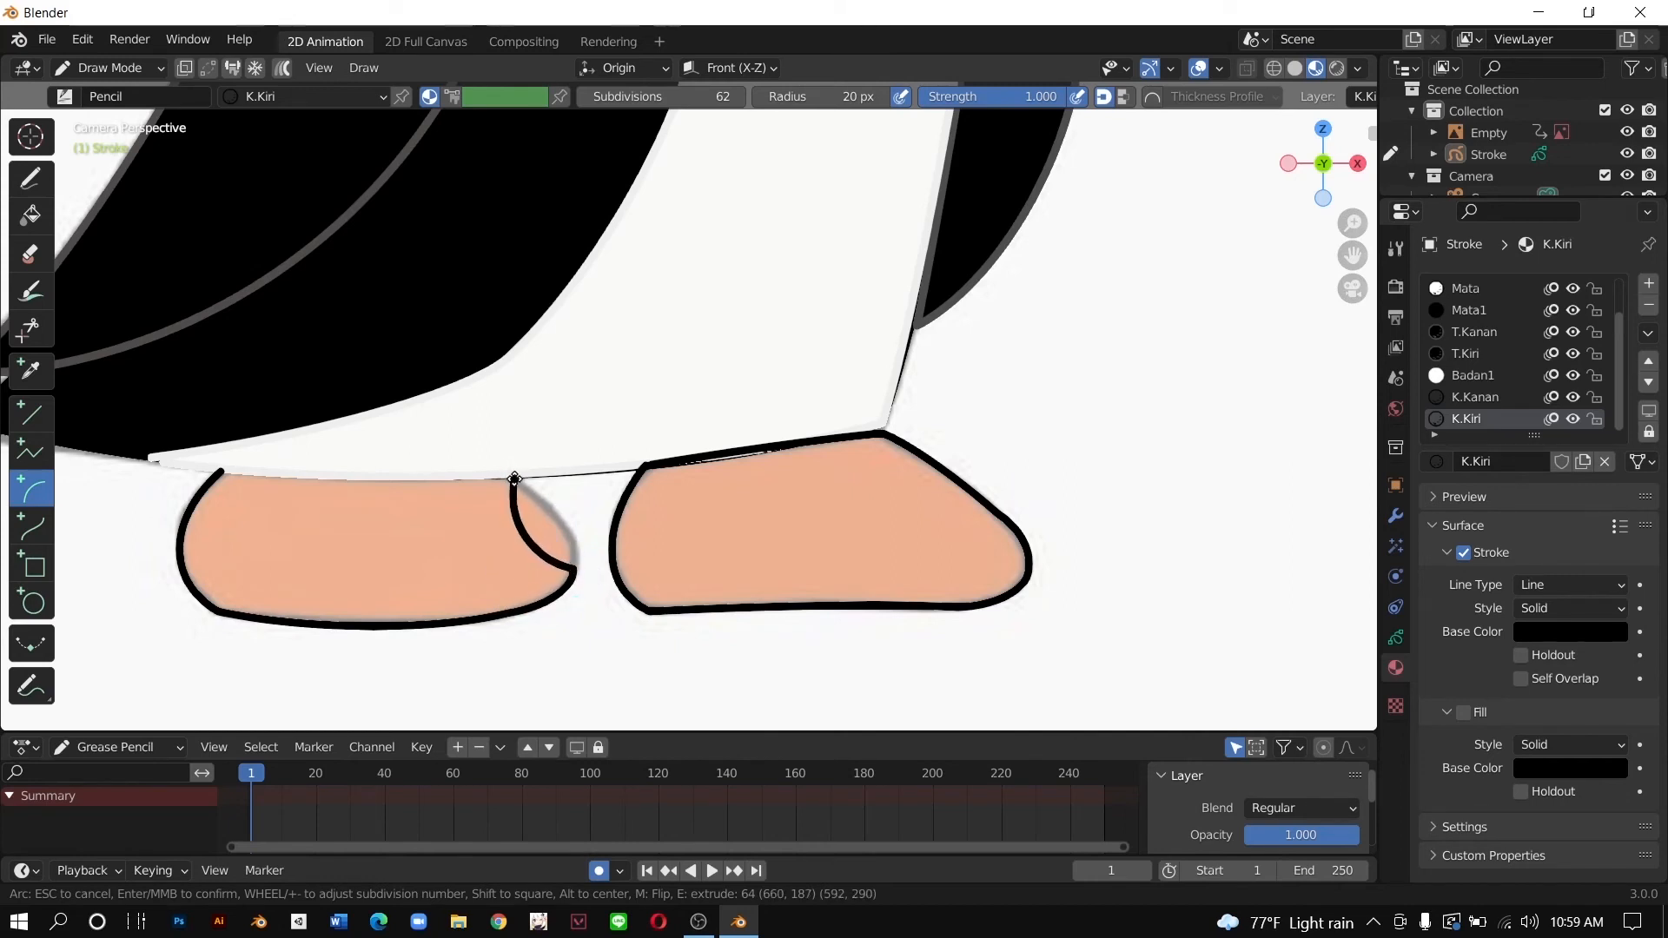
left_click_drag(511, 565, 578, 511)
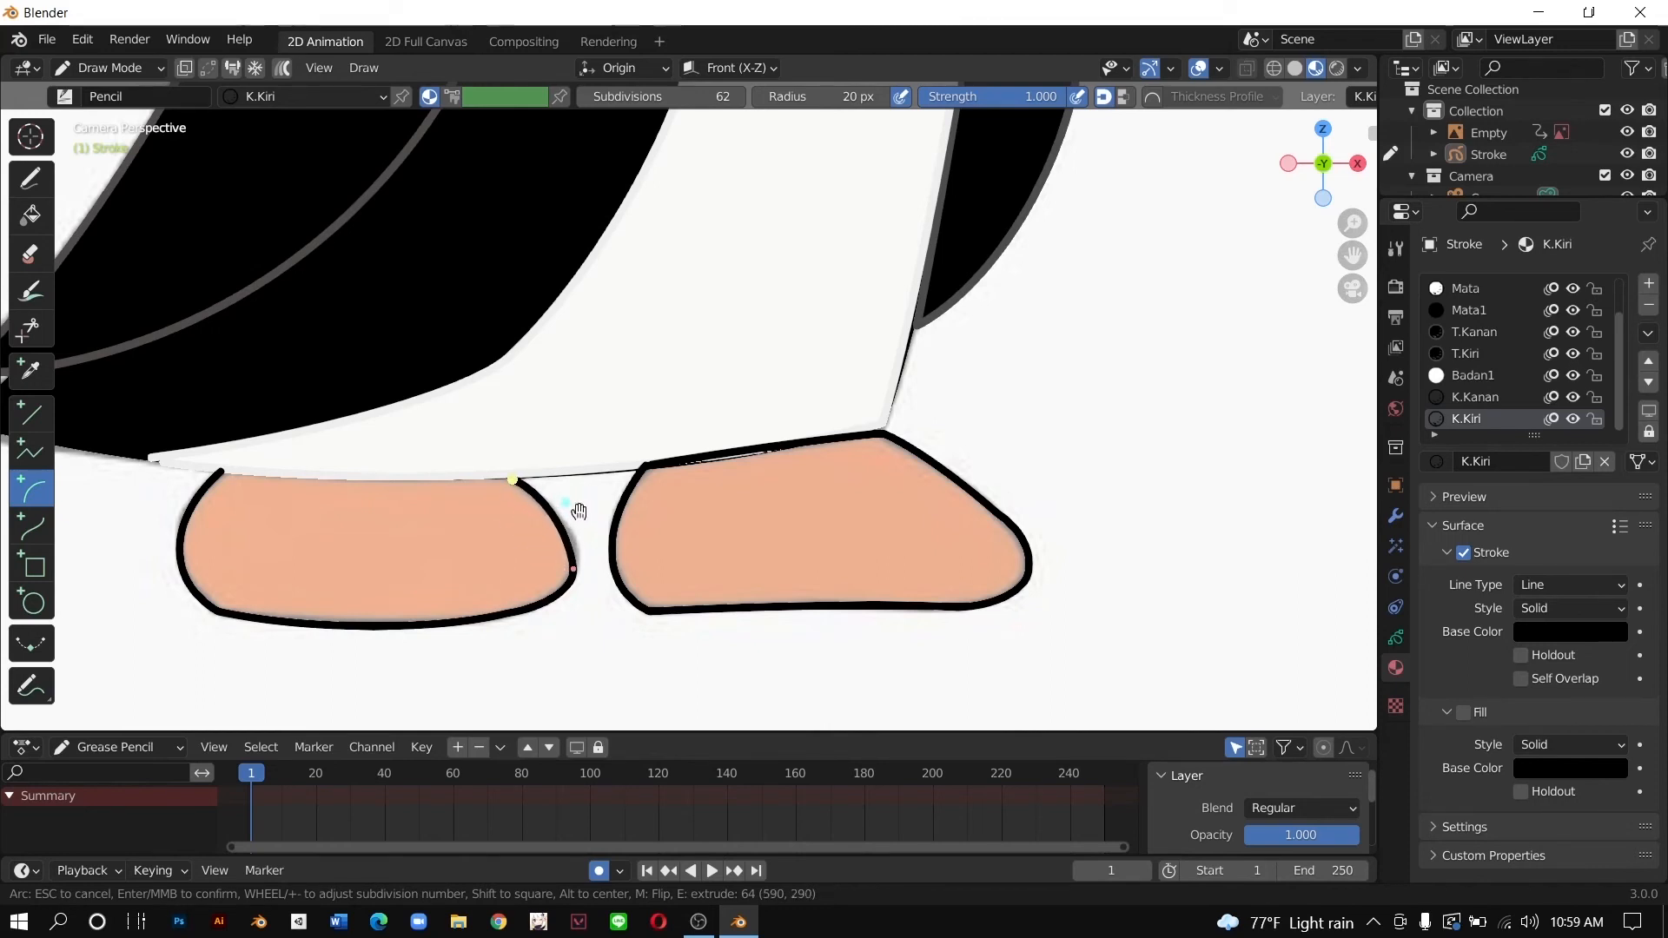
Step: Close the left-hand foot's outline with a nearly straight segment along the body's bottom edge
key("e")
left_click(219, 468)
left_click_drag(347, 625, 352, 484)
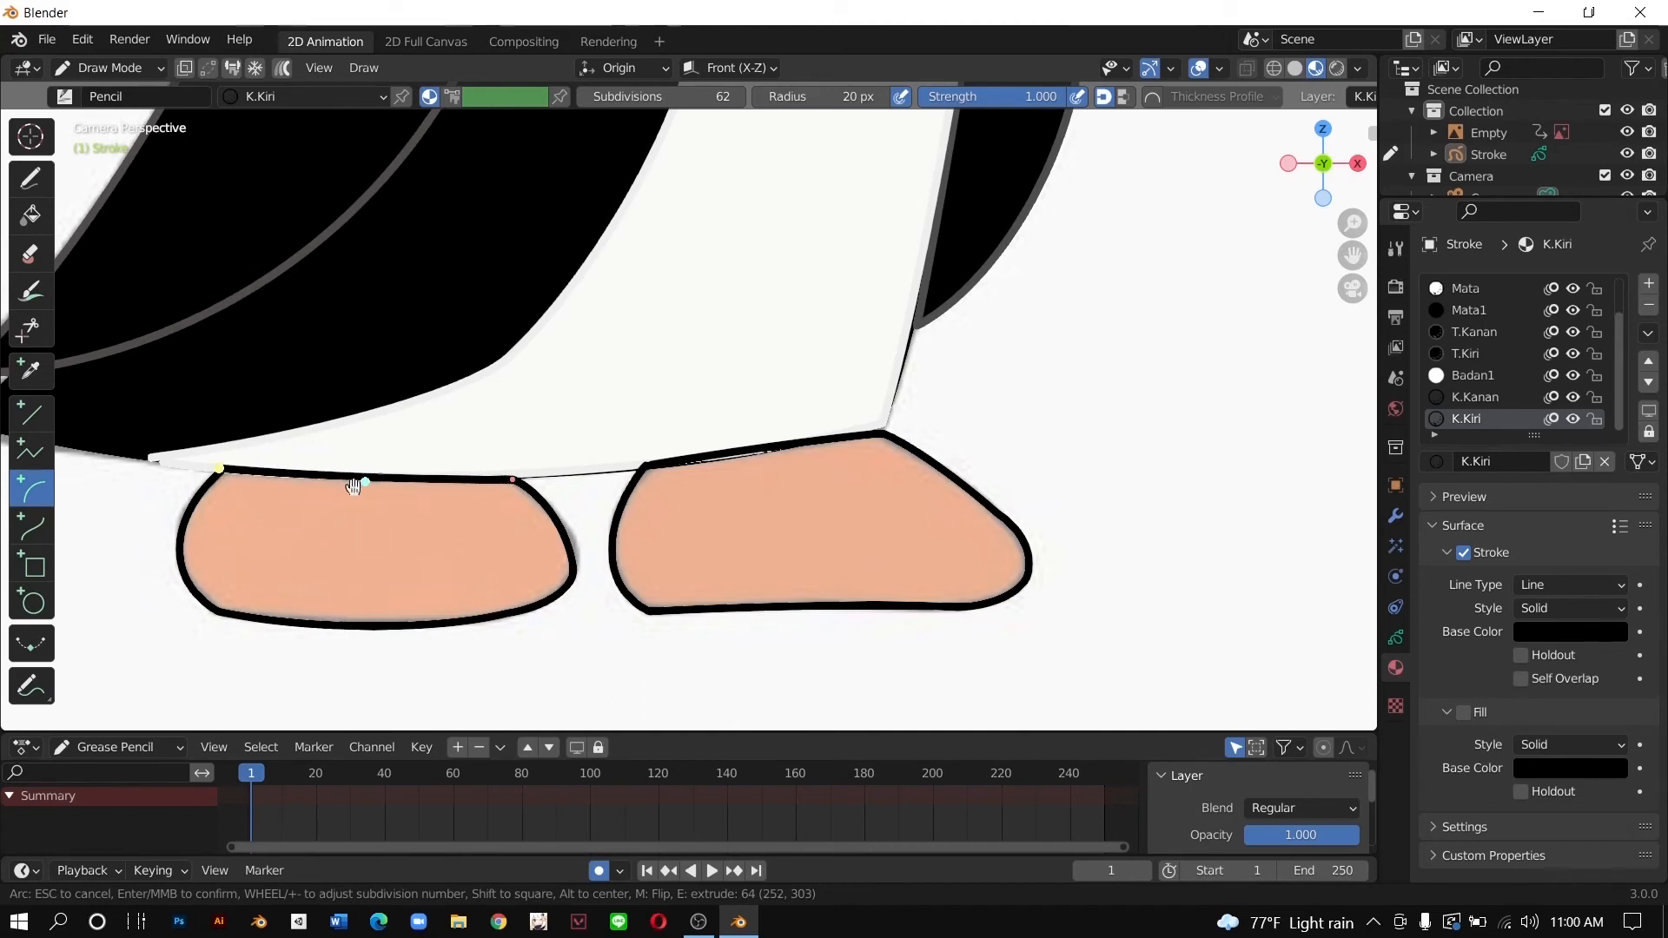
key("Return")
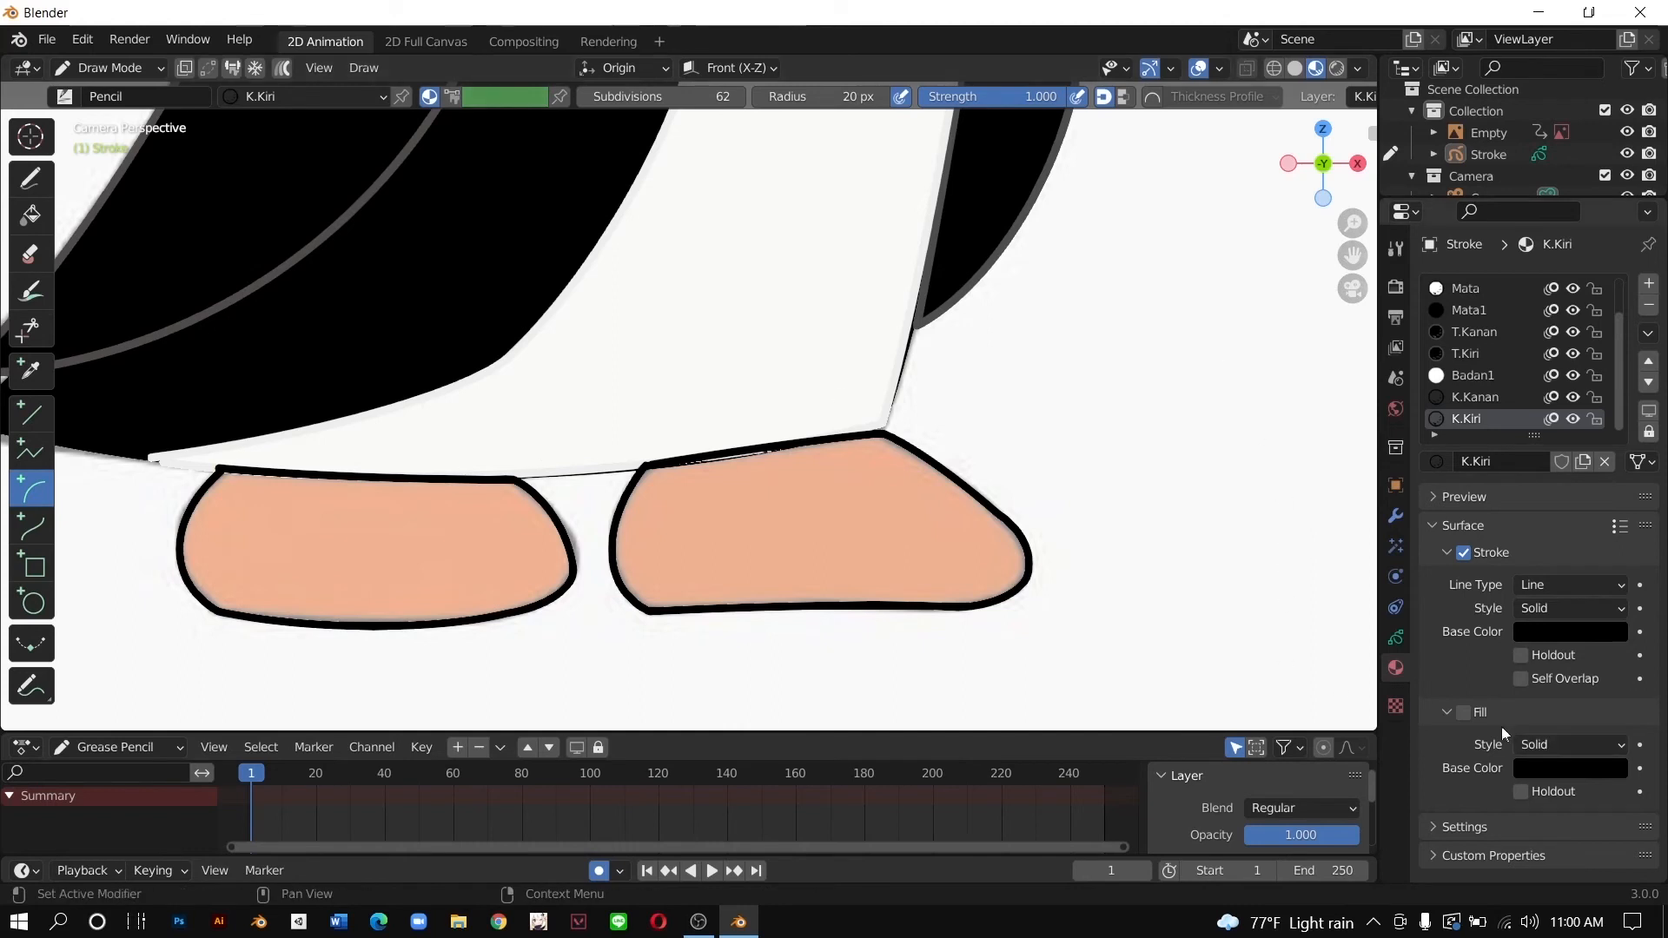
Step: Set the K.Kiri material's fill color to orange (H 0.034, S 0.985, V 1.000) and enable its fill
left_click(1531, 768)
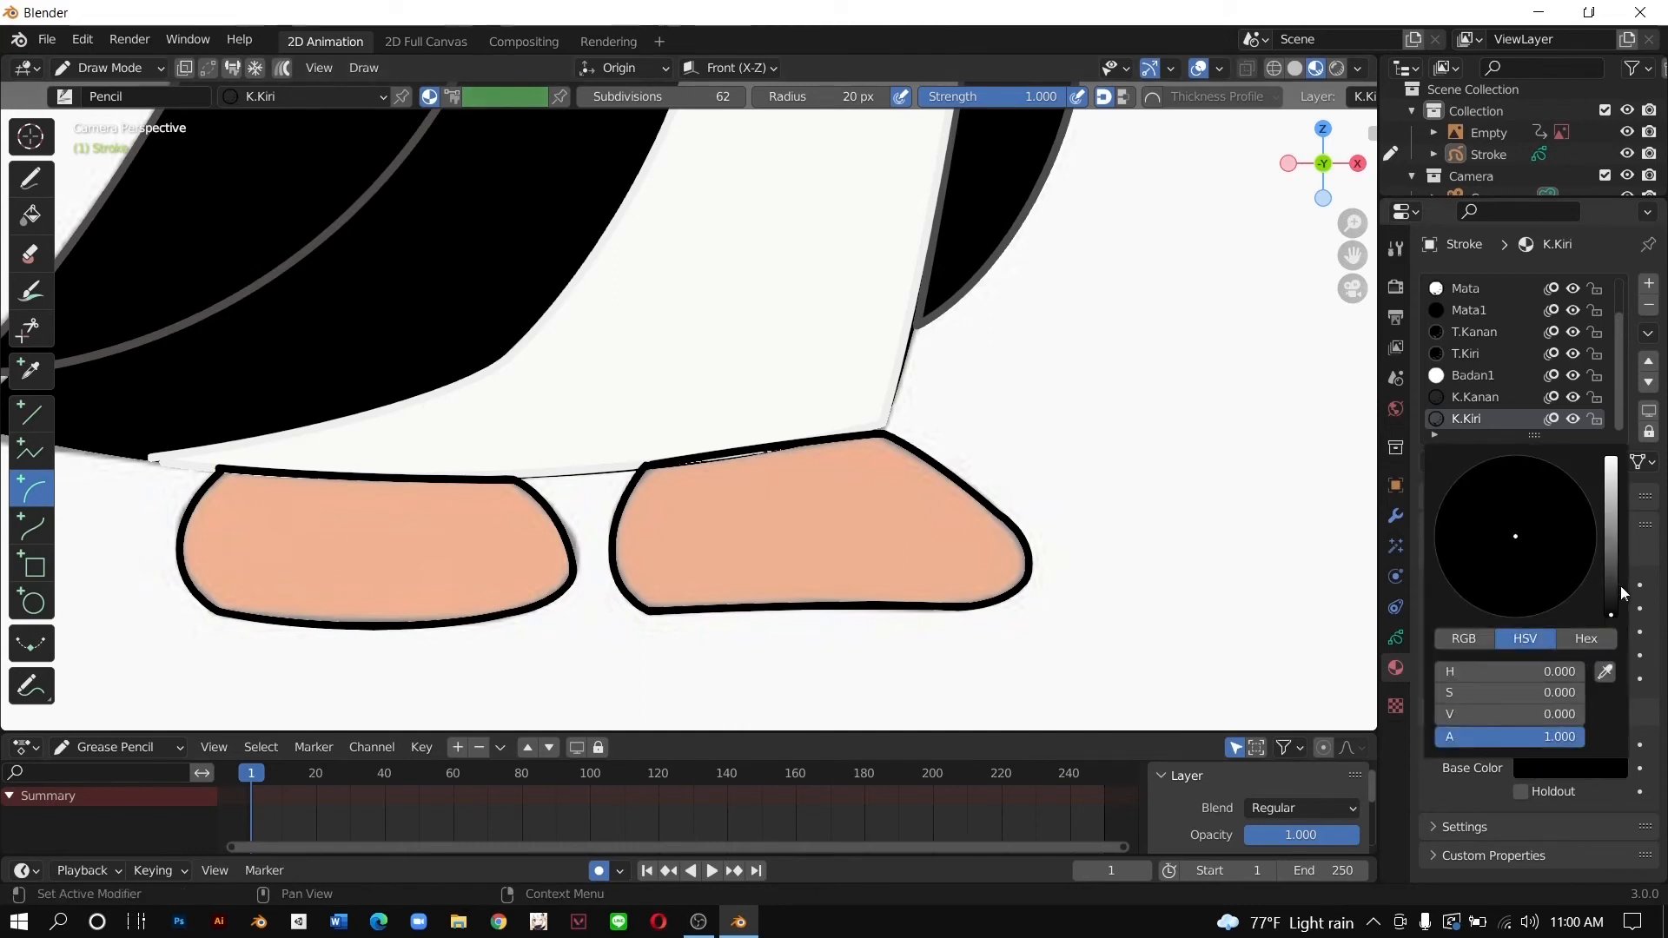
mouse_move(1613, 587)
left_mouse_down()
mouse_move(1611, 474)
mouse_move(1611, 615)
left_mouse_up()
left_click_drag(1613, 615, 1612, 458)
mouse_move(1515, 543)
left_mouse_down()
mouse_move(1495, 616)
mouse_move(1487, 601)
left_mouse_up()
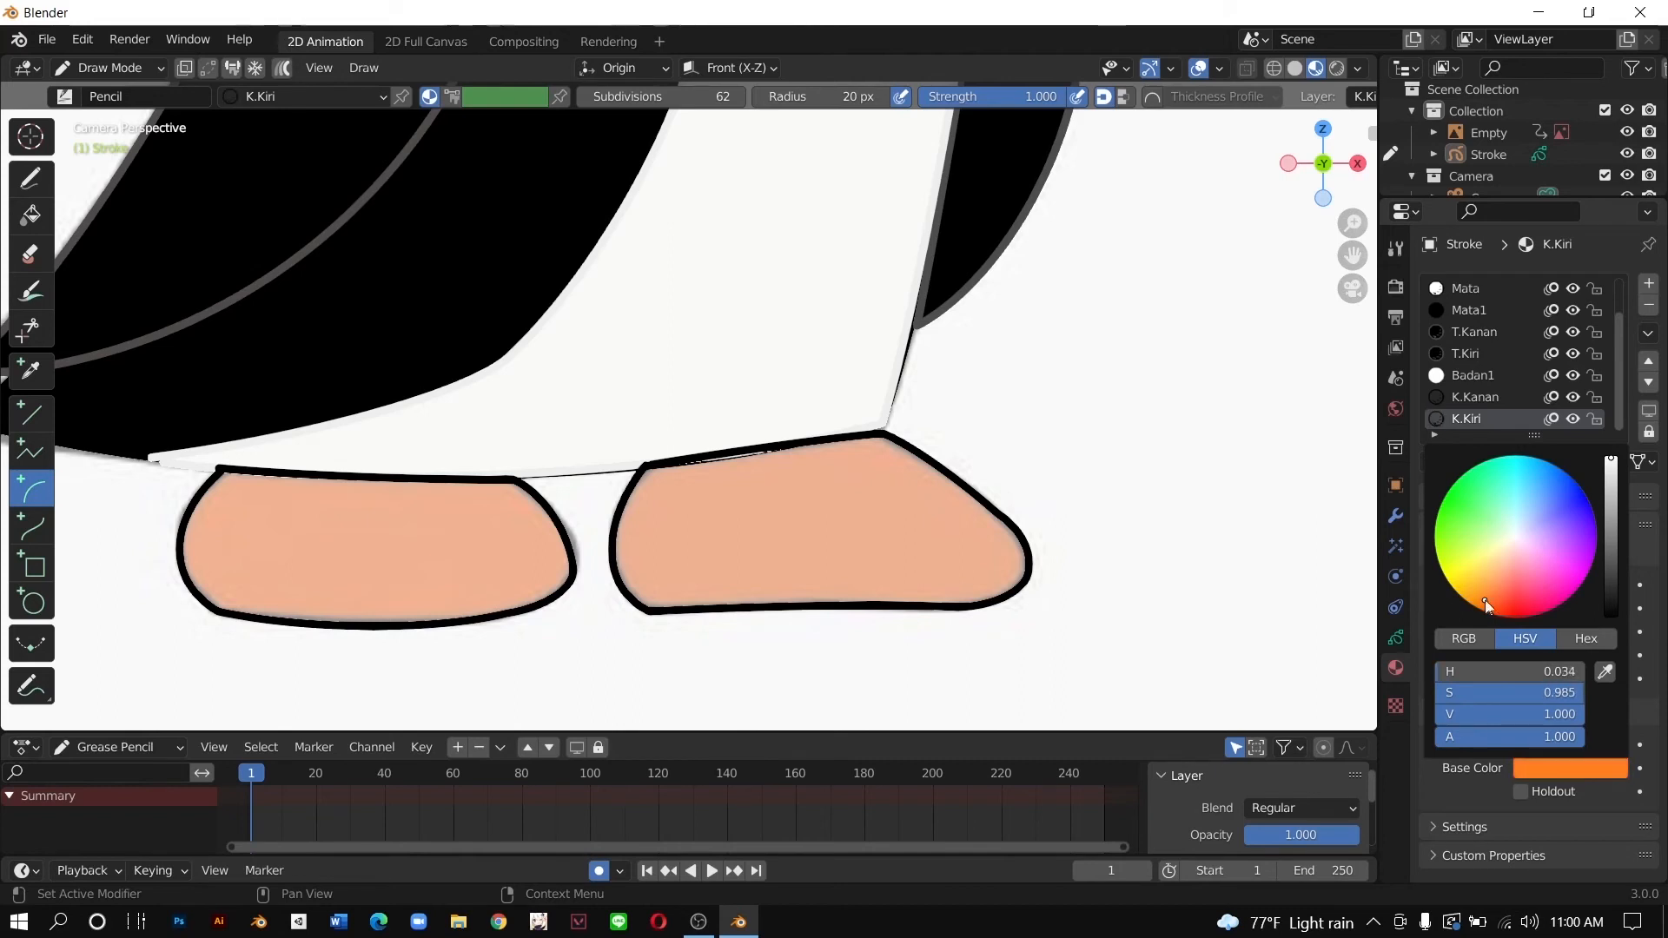
left_click(1465, 713)
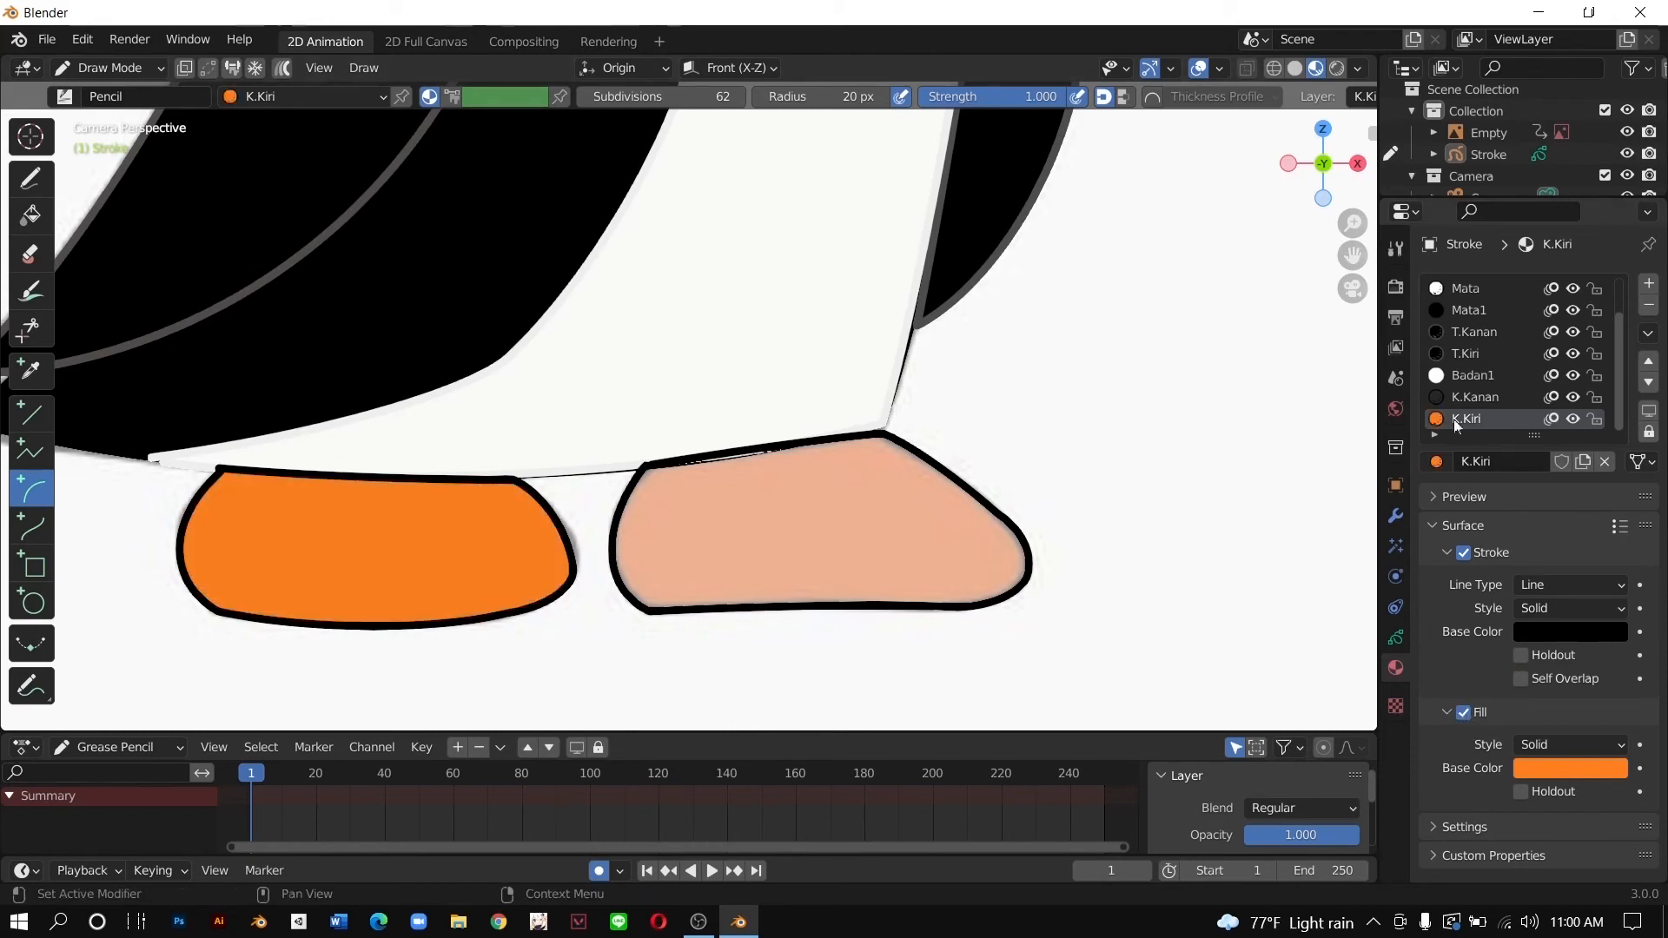
Step: Enable the K.Kanan material's fill and set its color to orange (H 0.031, S 0.983, V 1.000)
left_click(1468, 398)
left_click(1571, 768)
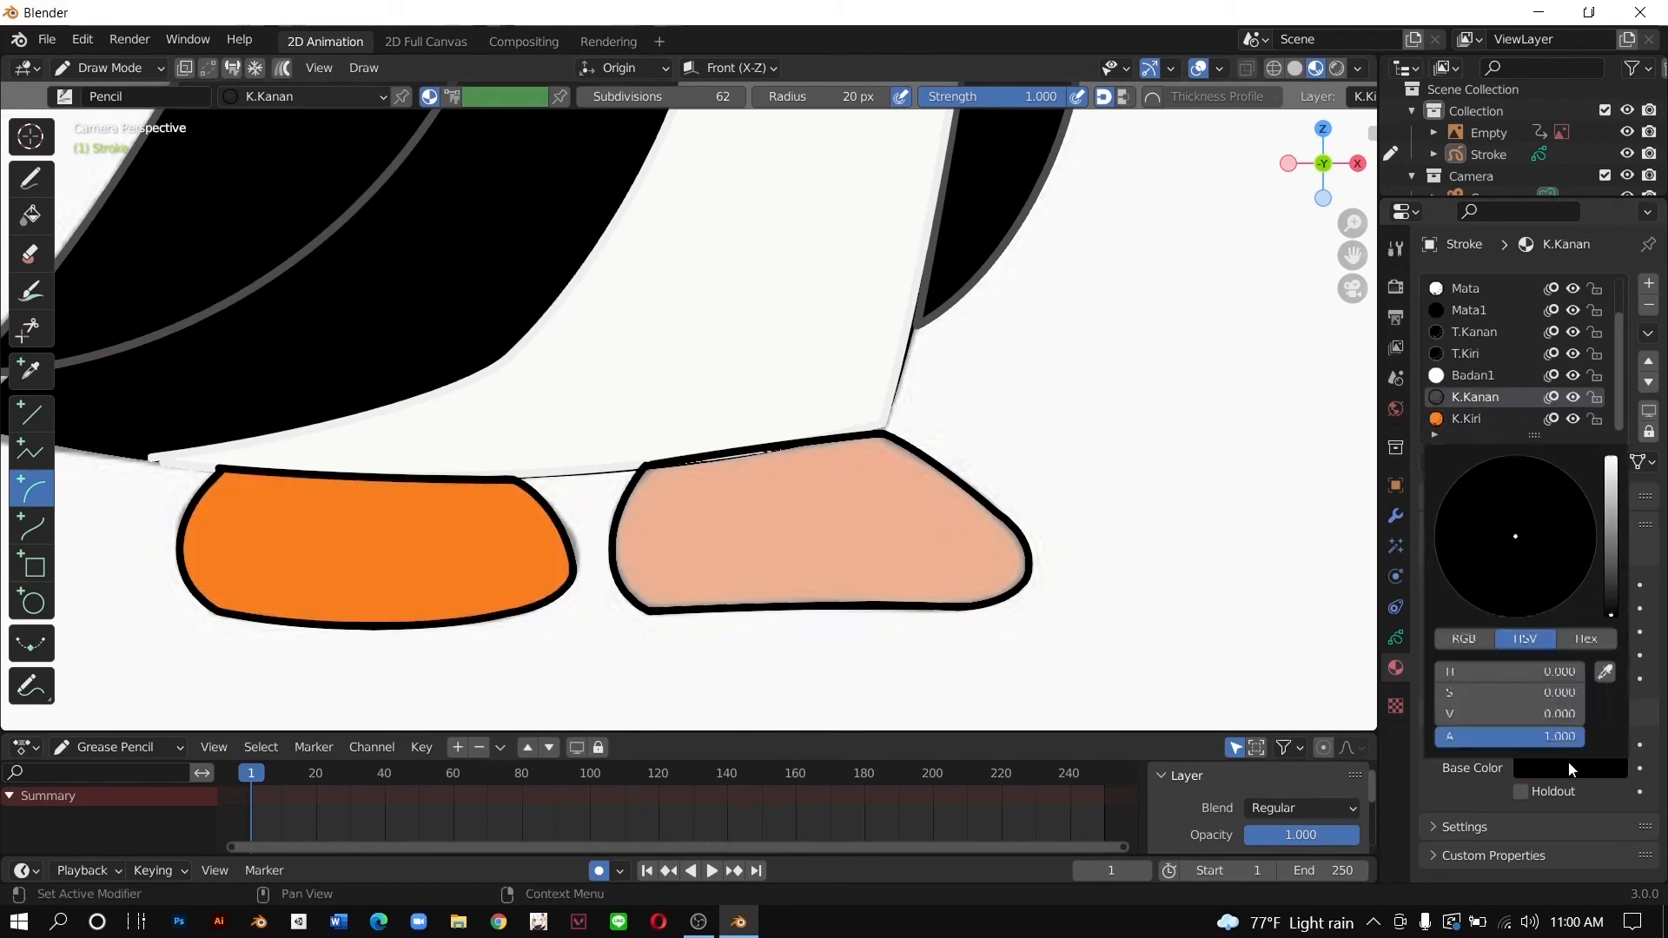
left_click(1463, 712)
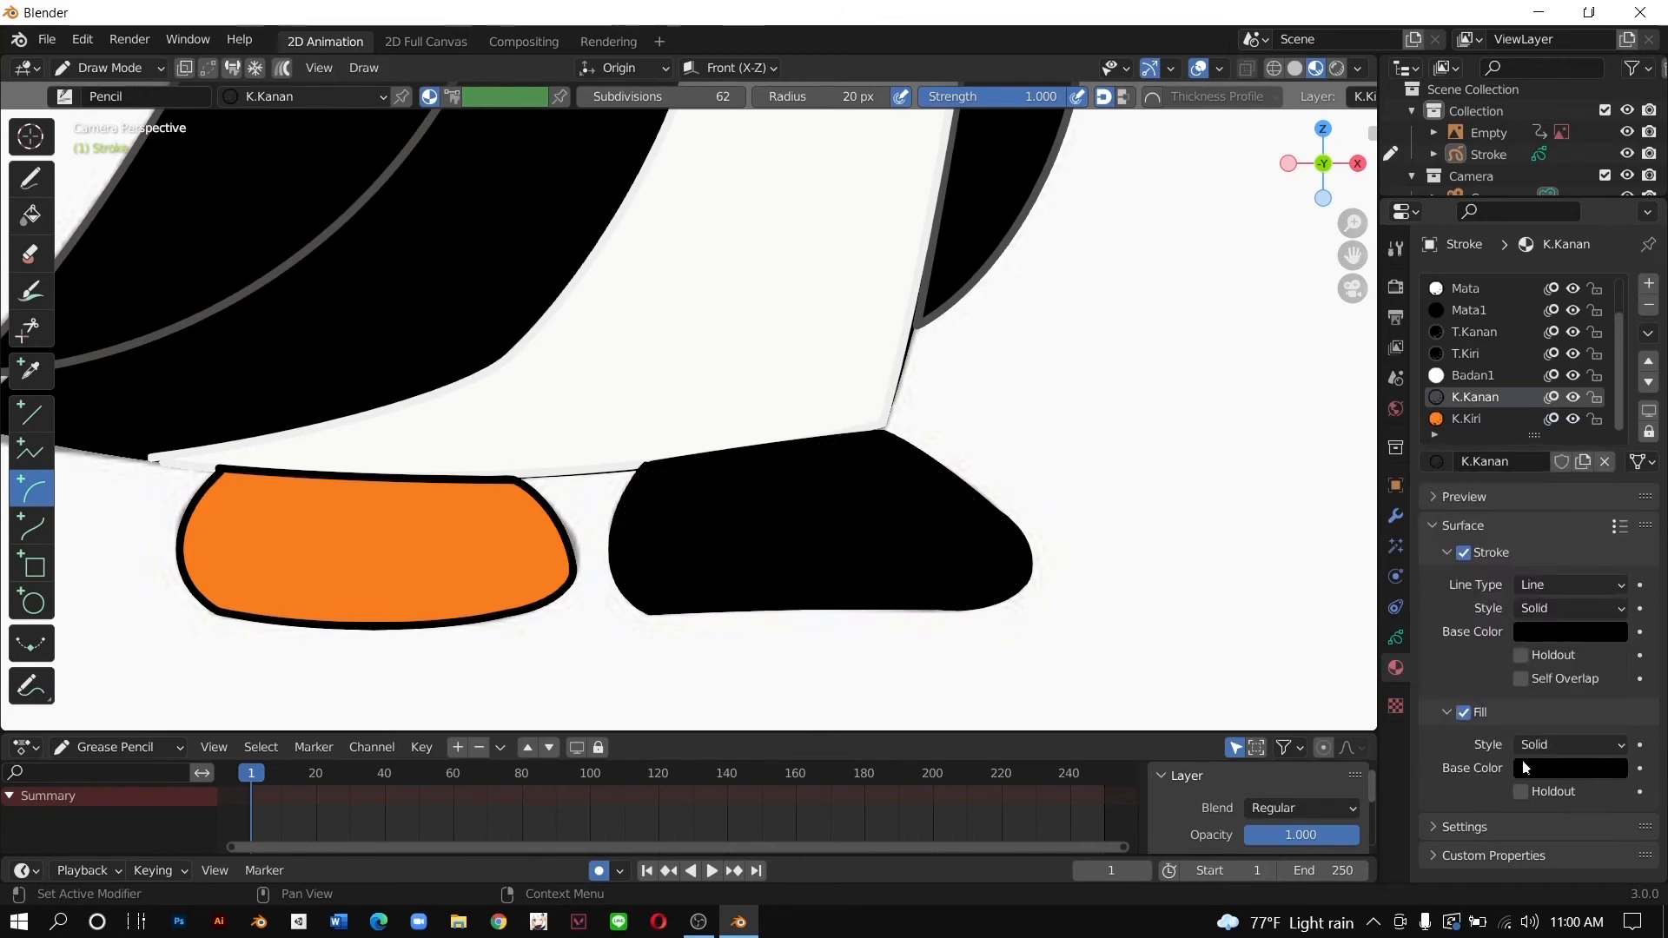
left_click(1570, 768)
left_click_drag(1610, 590, 1610, 458)
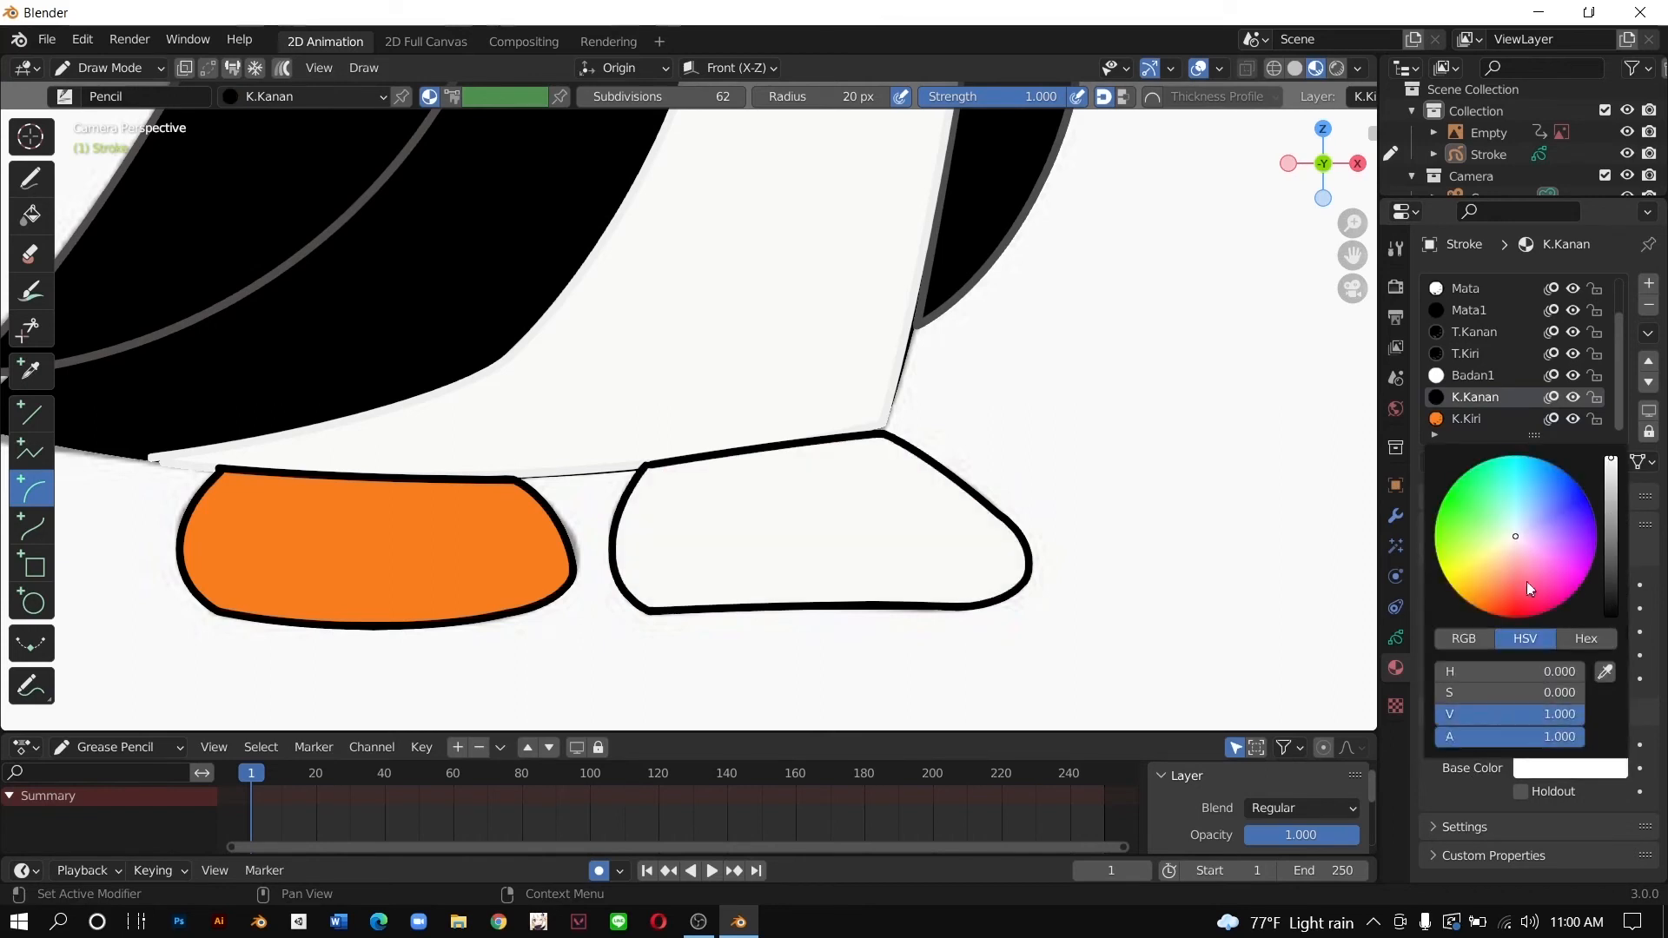
left_click_drag(1515, 542, 1483, 595)
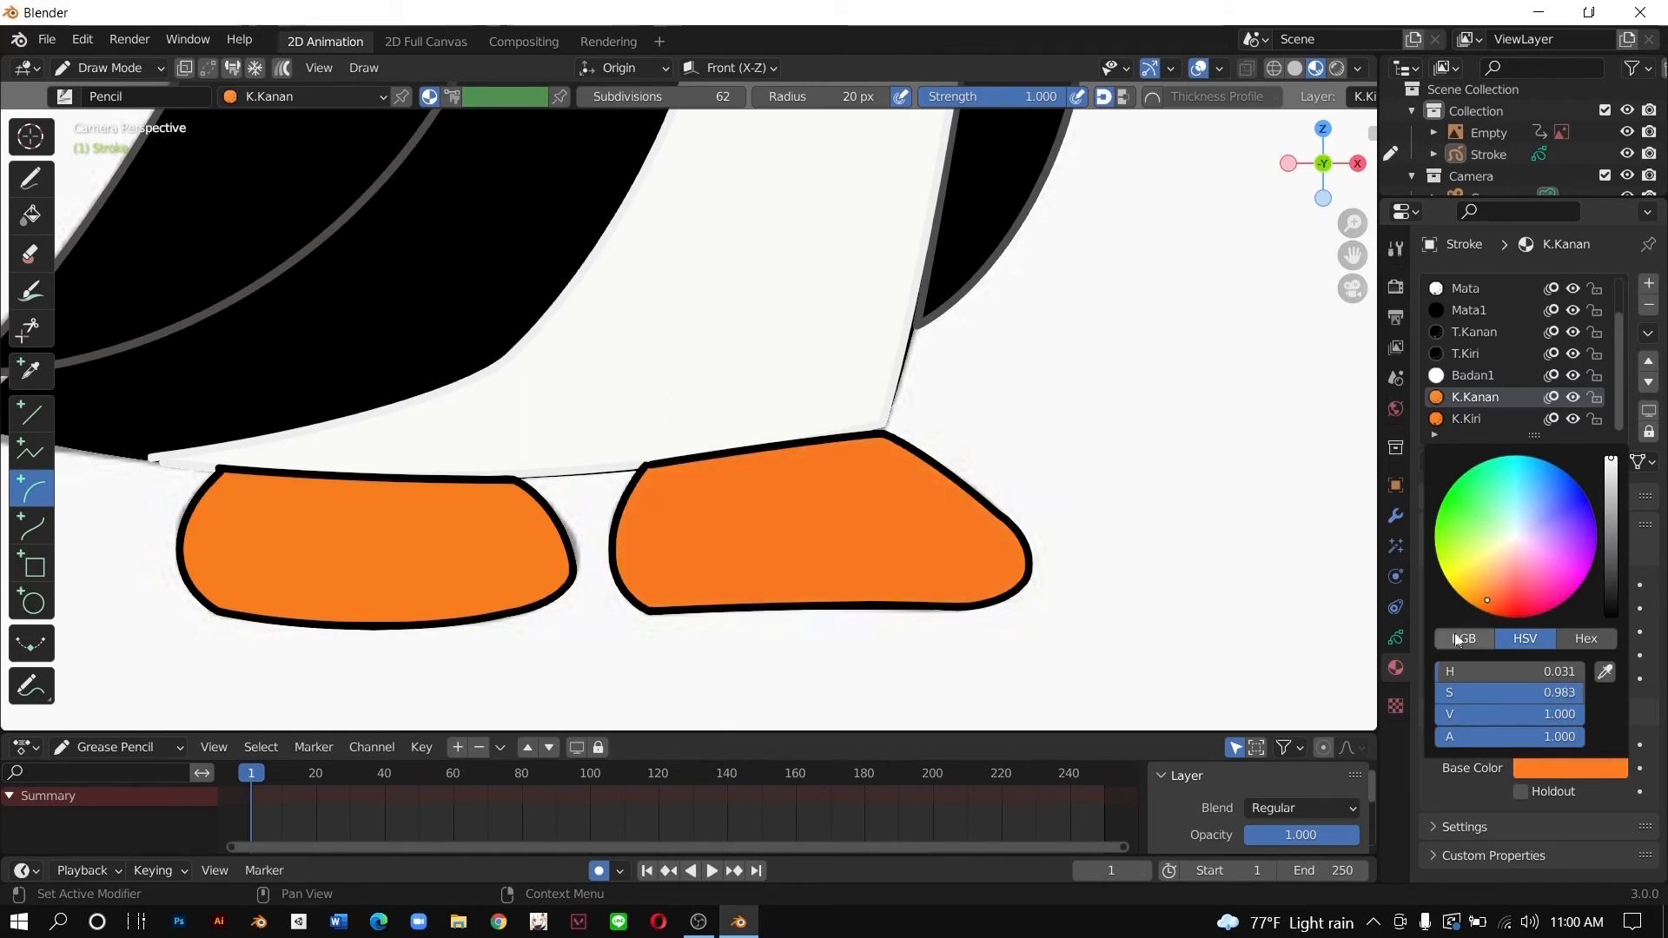
scroll(1080, 481, "down", 5)
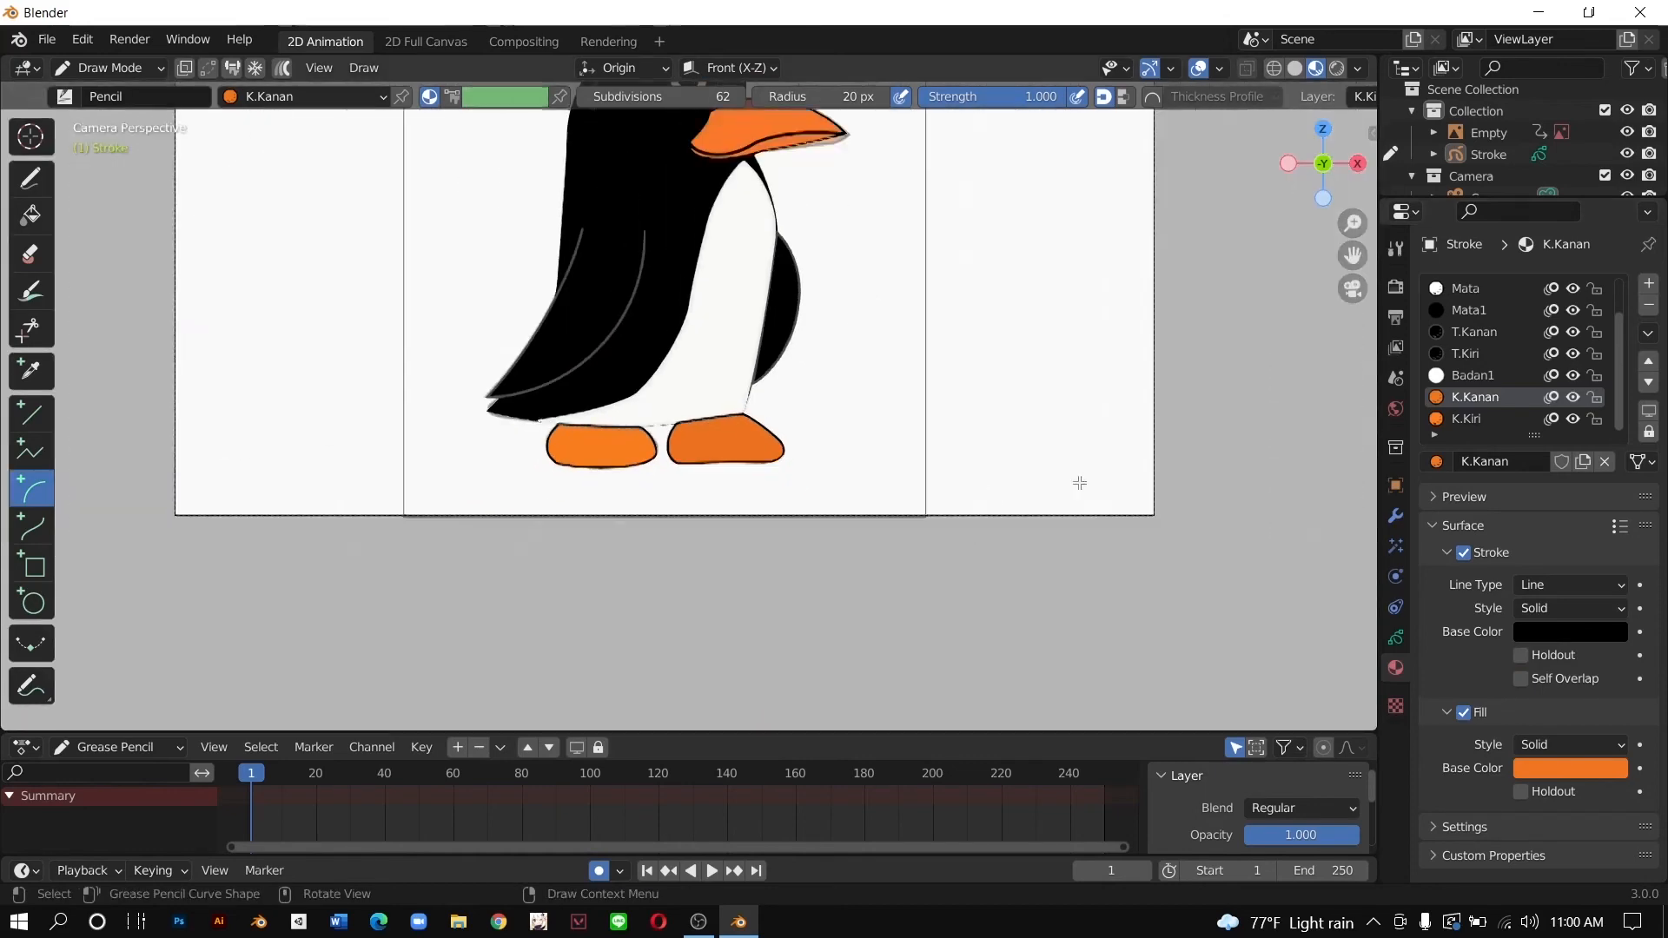
mouse_move(1023, 330)
middle_mouse_down()
mouse_move(1045, 388)
mouse_move(1002, 328)
mouse_move(1028, 313)
mouse_move(718, 328)
mouse_move(1028, 332)
middle_mouse_up()
left_click(1352, 288)
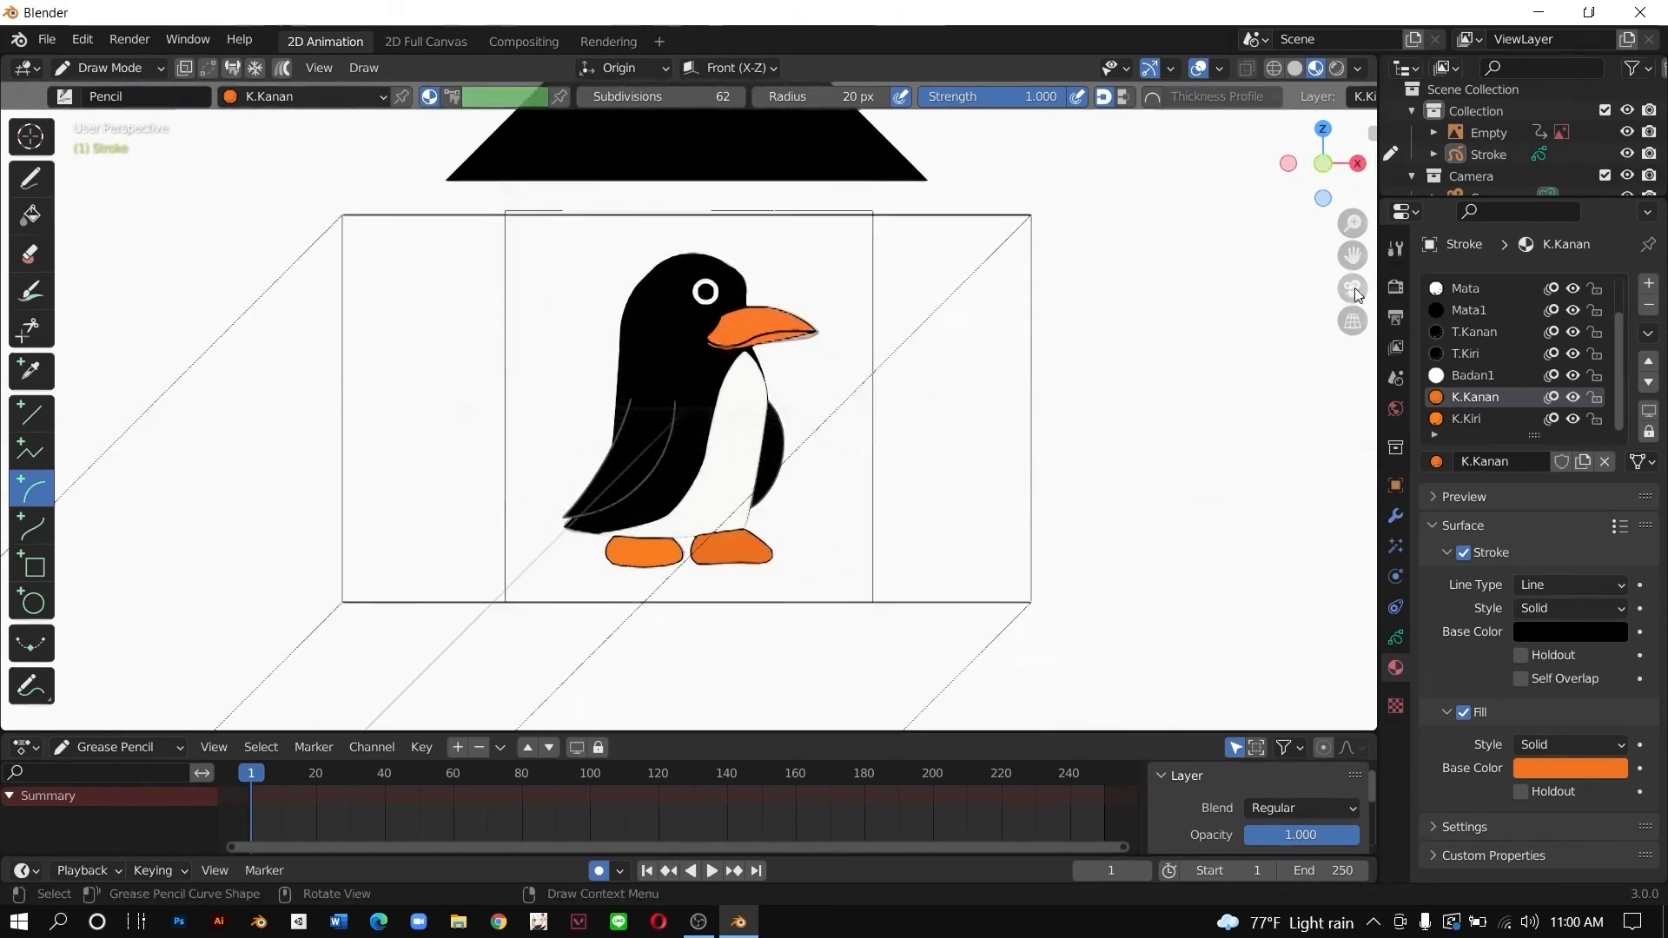
scroll(966, 401, "up", 4)
left_click_drag(1353, 256, 1384, 488)
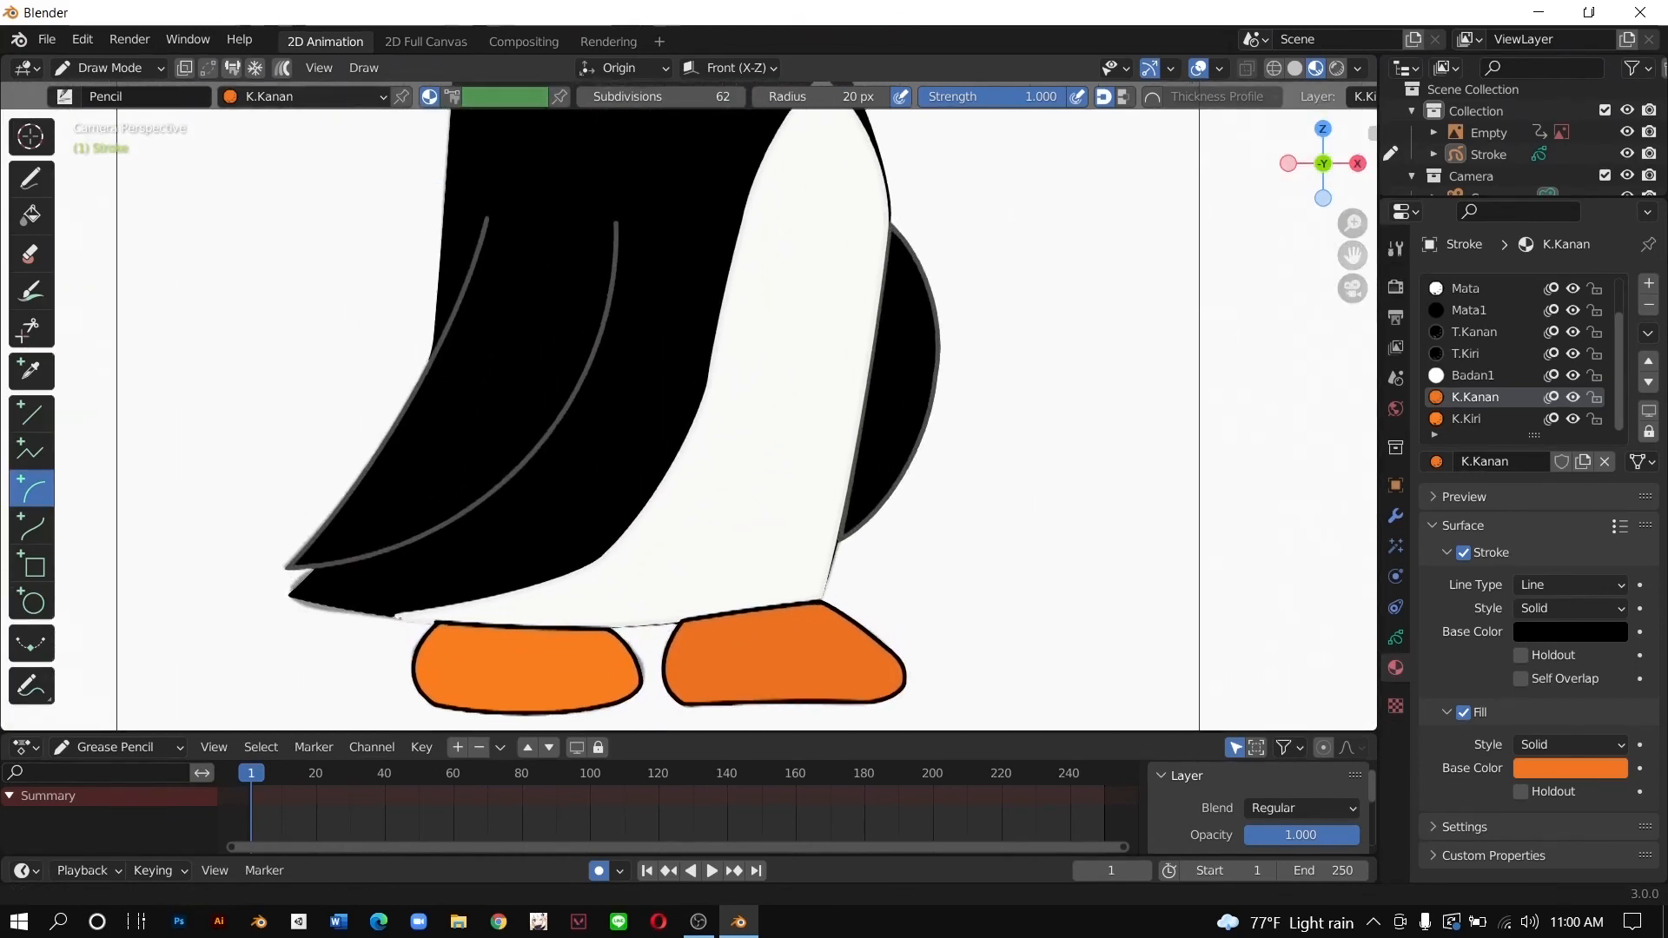
scroll(1269, 264, "down", 2)
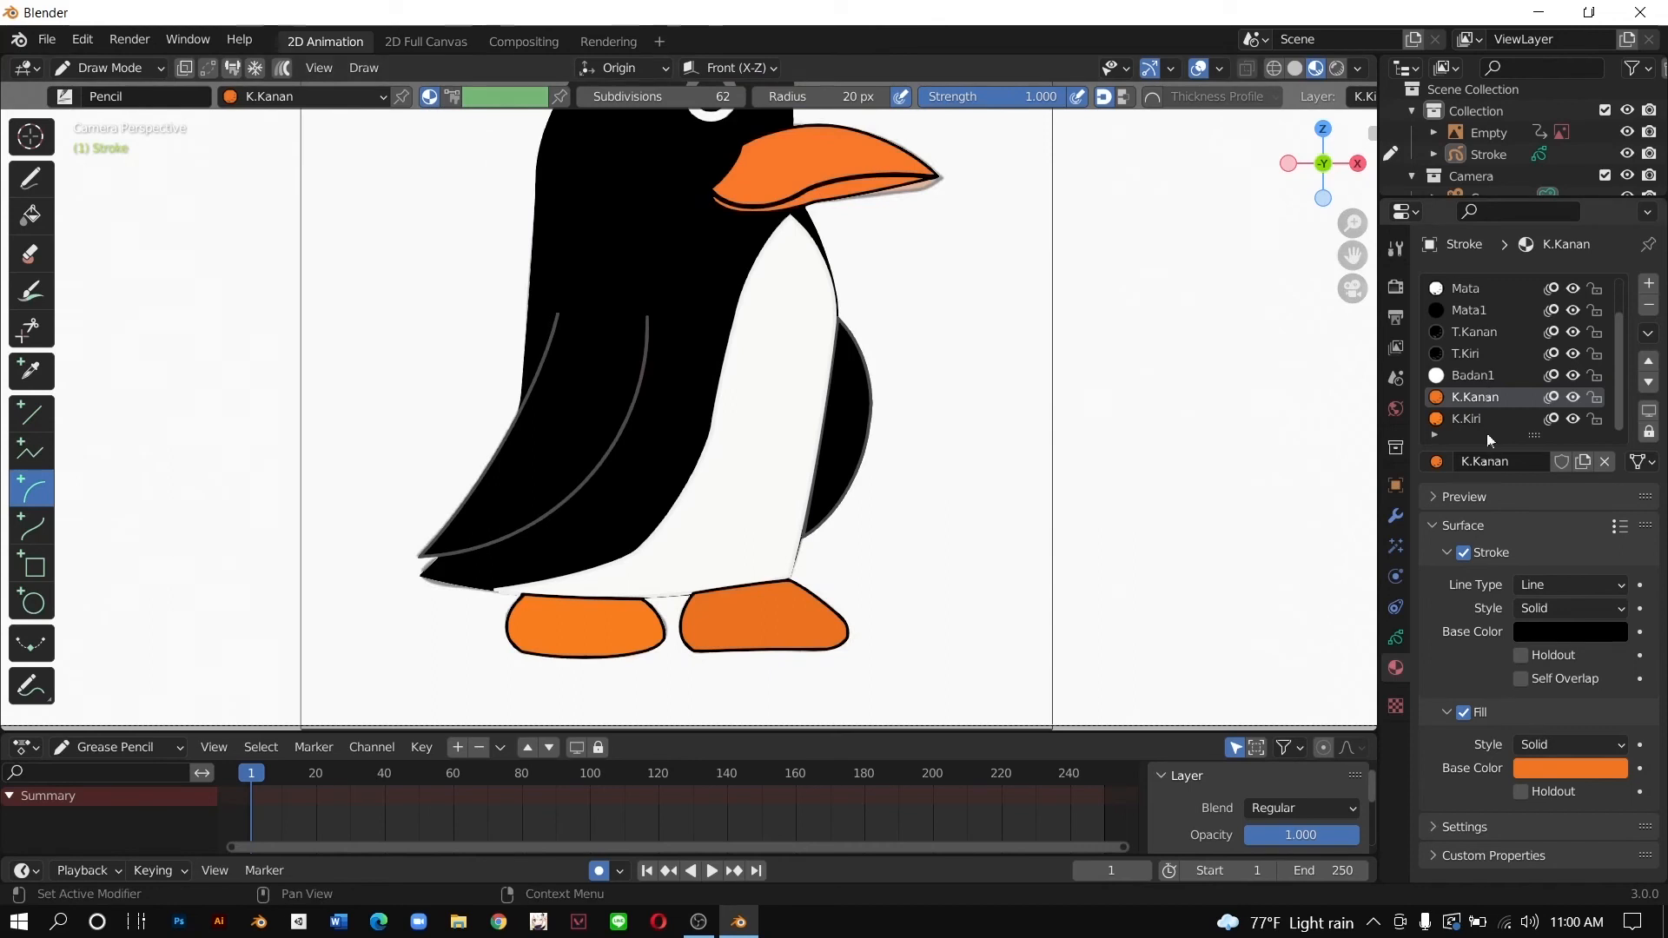
Step: Try the white belly layer (Badan1) near the top of the layer stack, directly below K.Kiri
left_click(1397, 638)
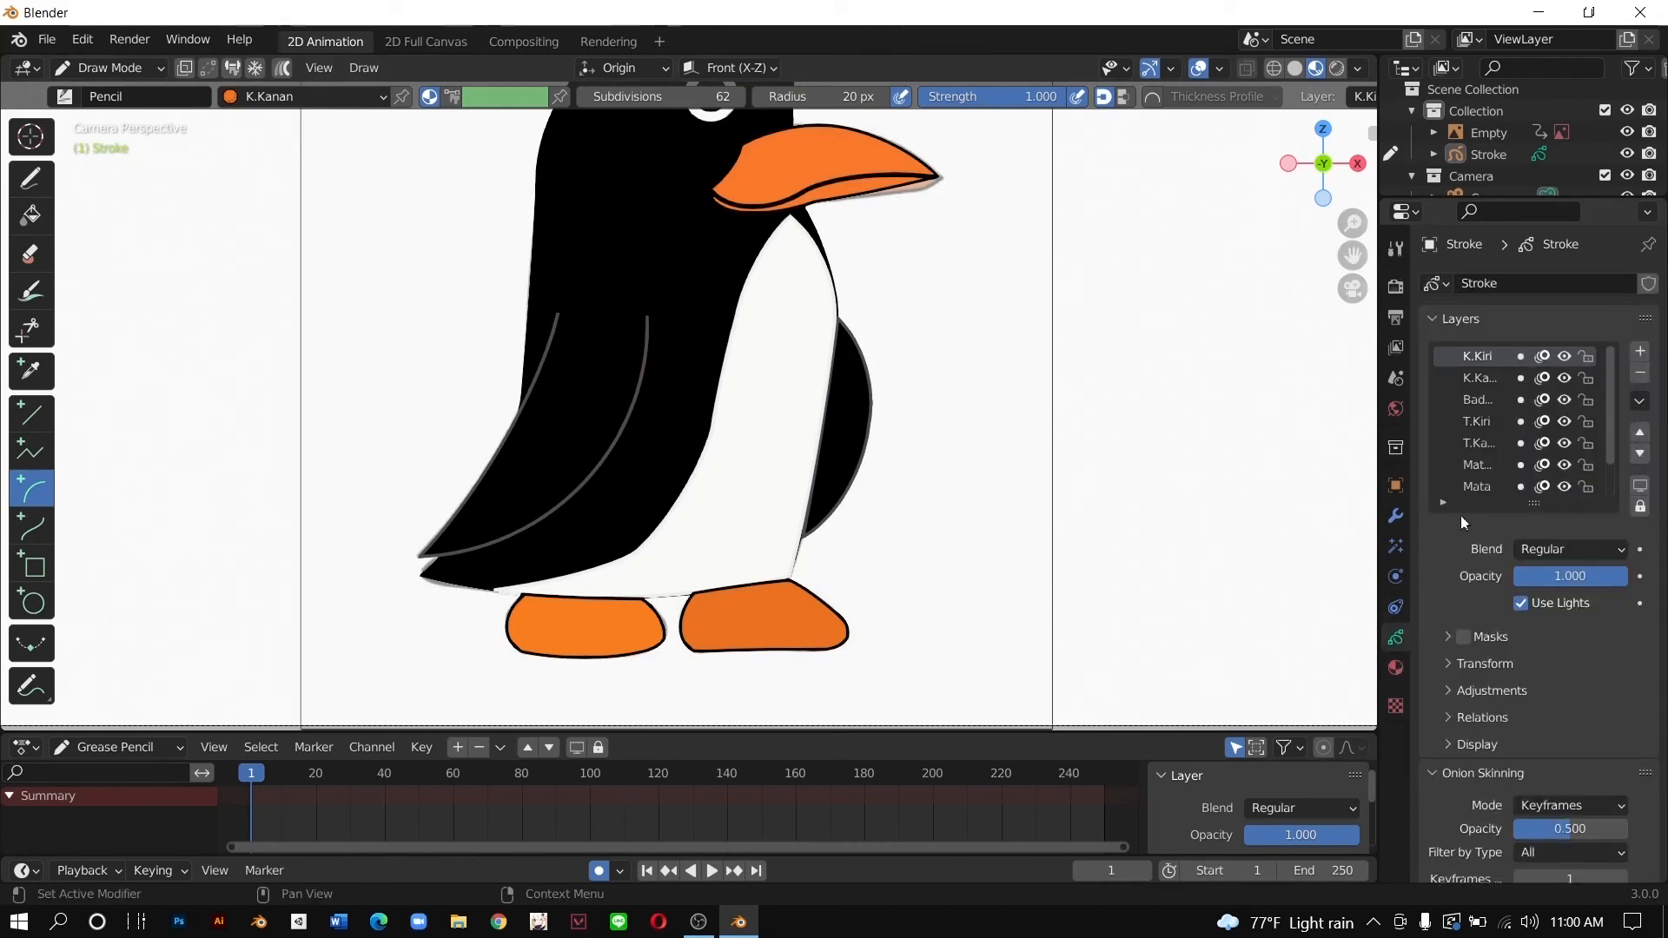
left_click(1492, 399)
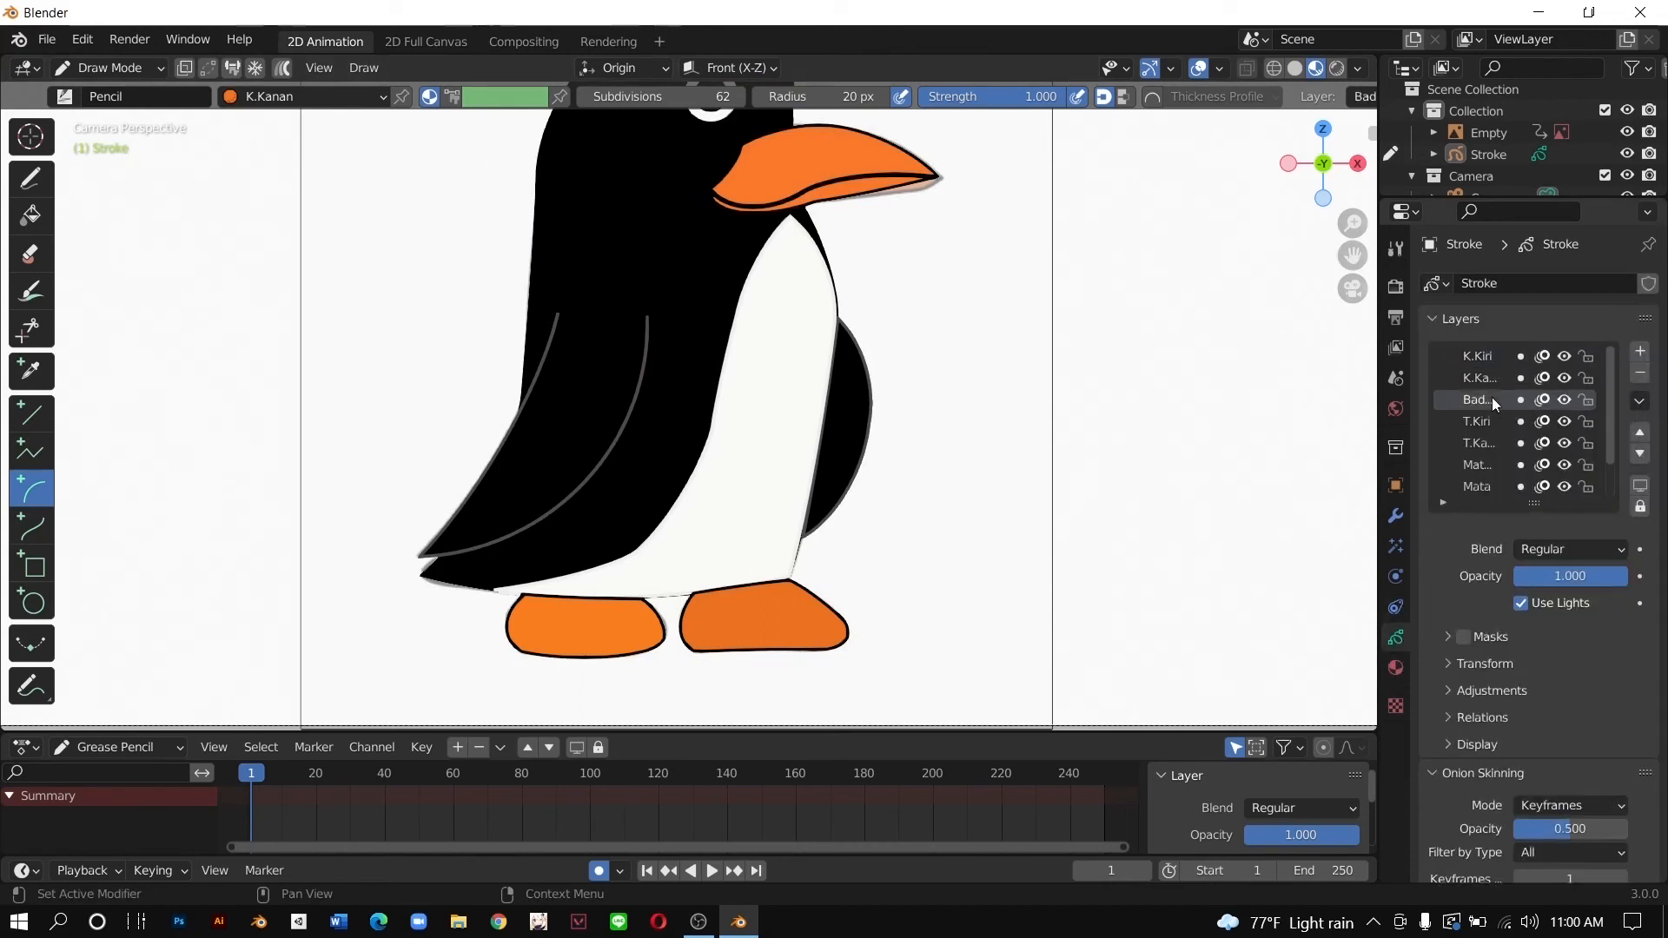
left_click(1641, 435)
left_click(1641, 435)
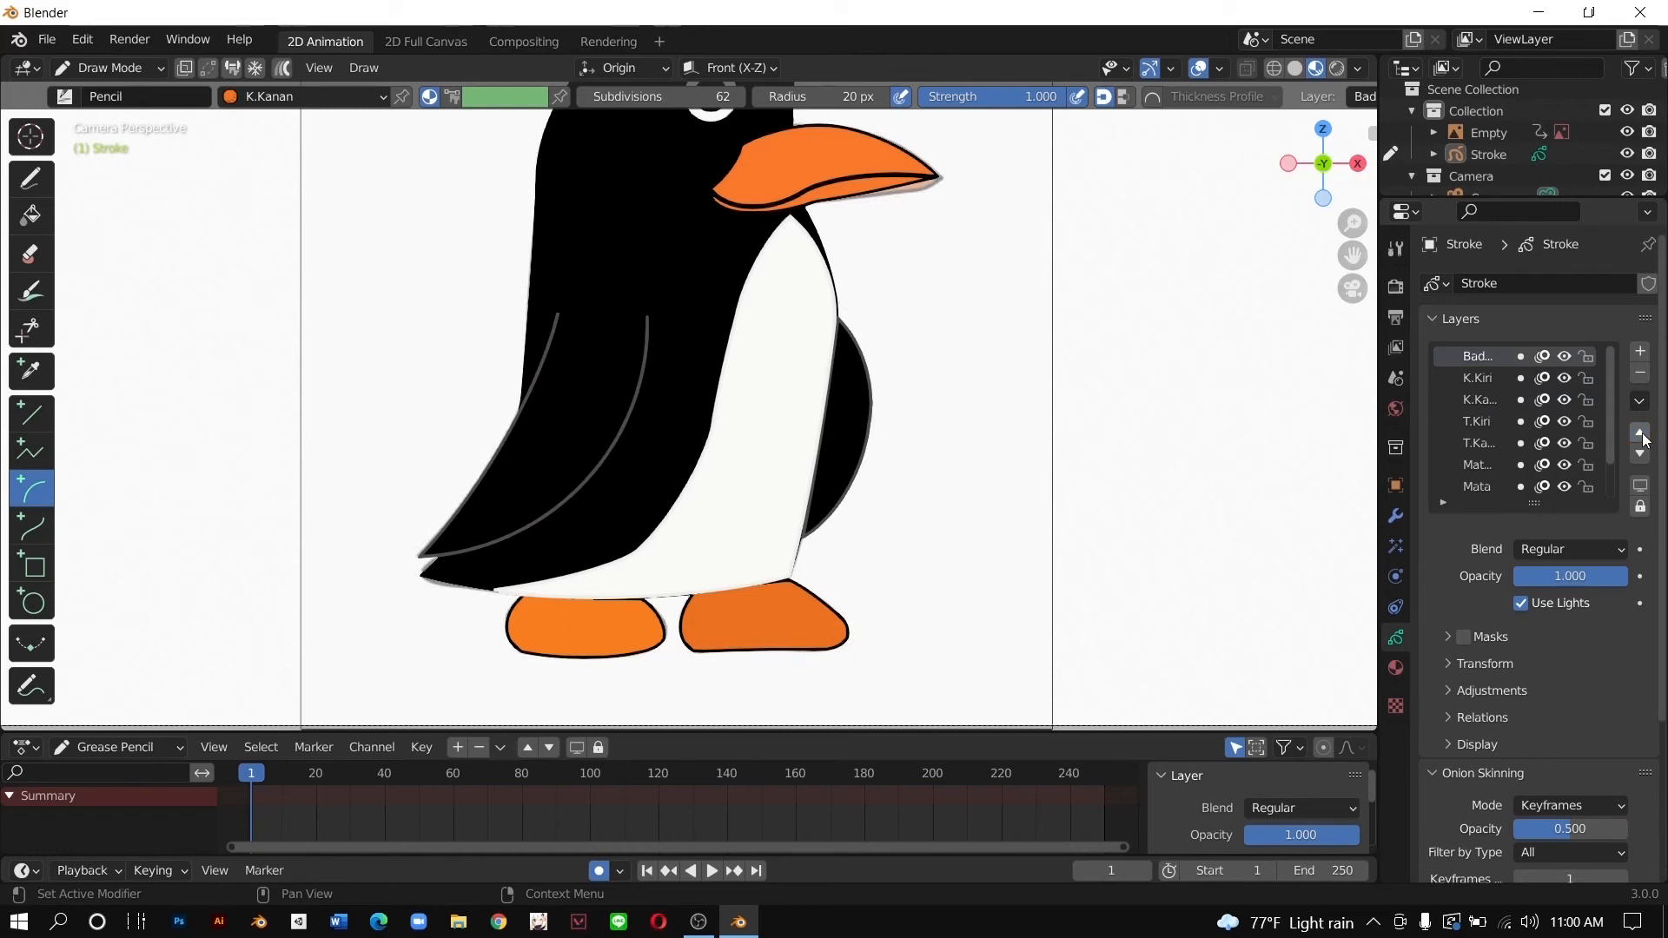
left_click(1641, 455)
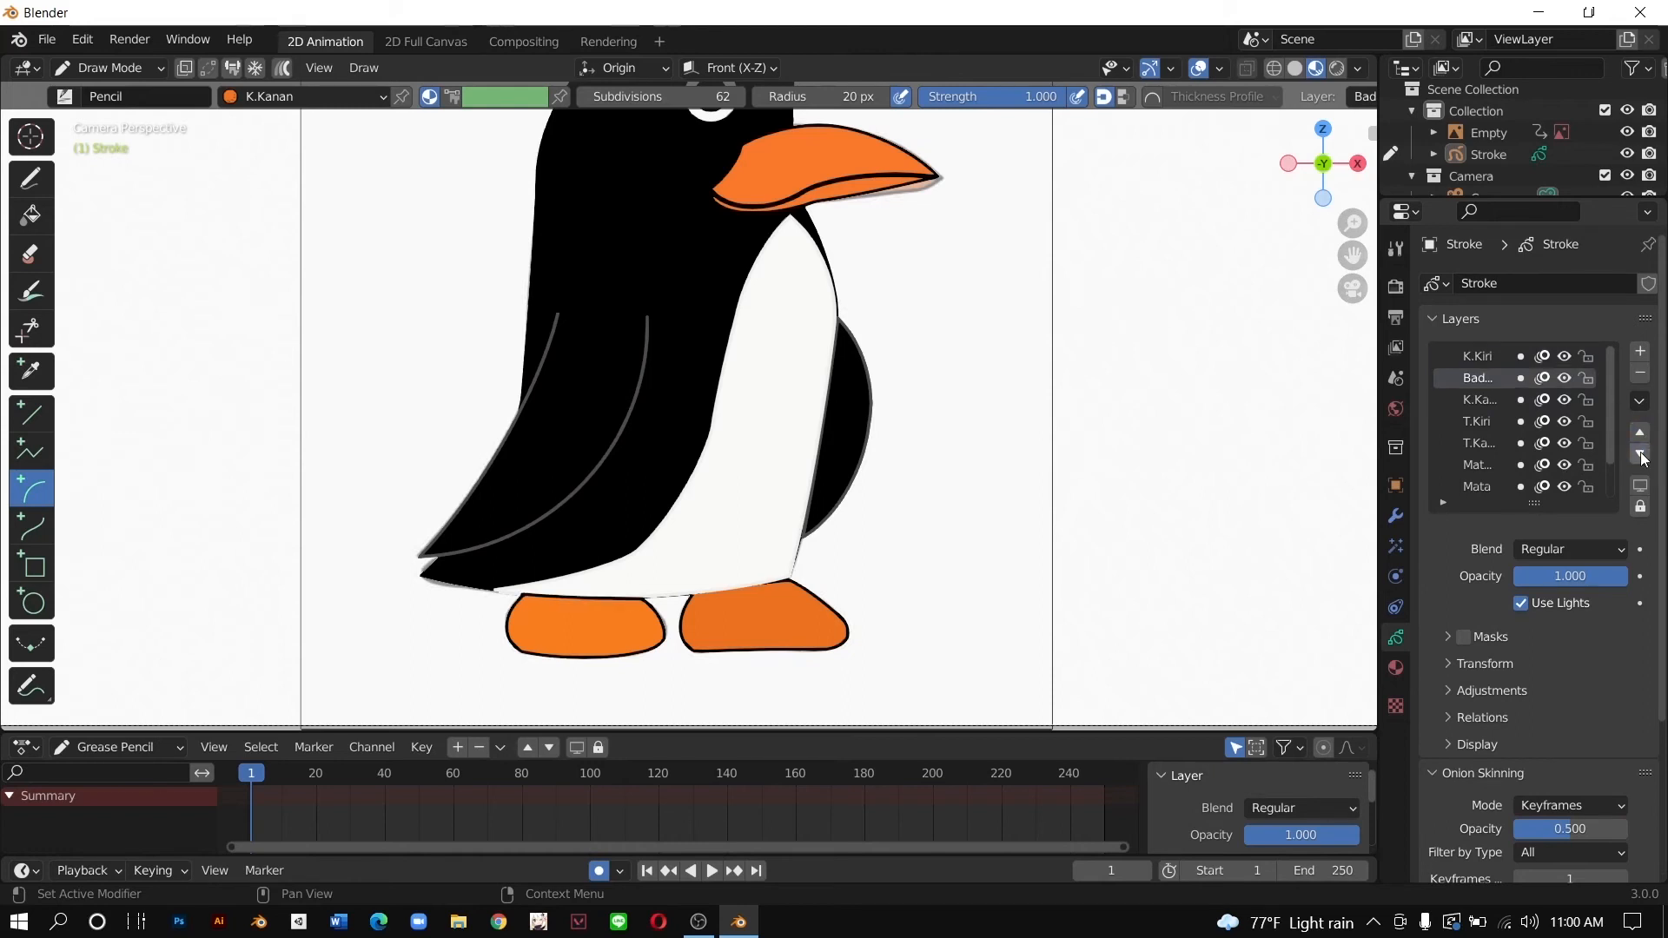
Step: Try raising the black body layer (Badan) from the bottom of the layer stack to directly below K.Kanan
scroll(1491, 403, "down", 2)
left_click(1499, 483)
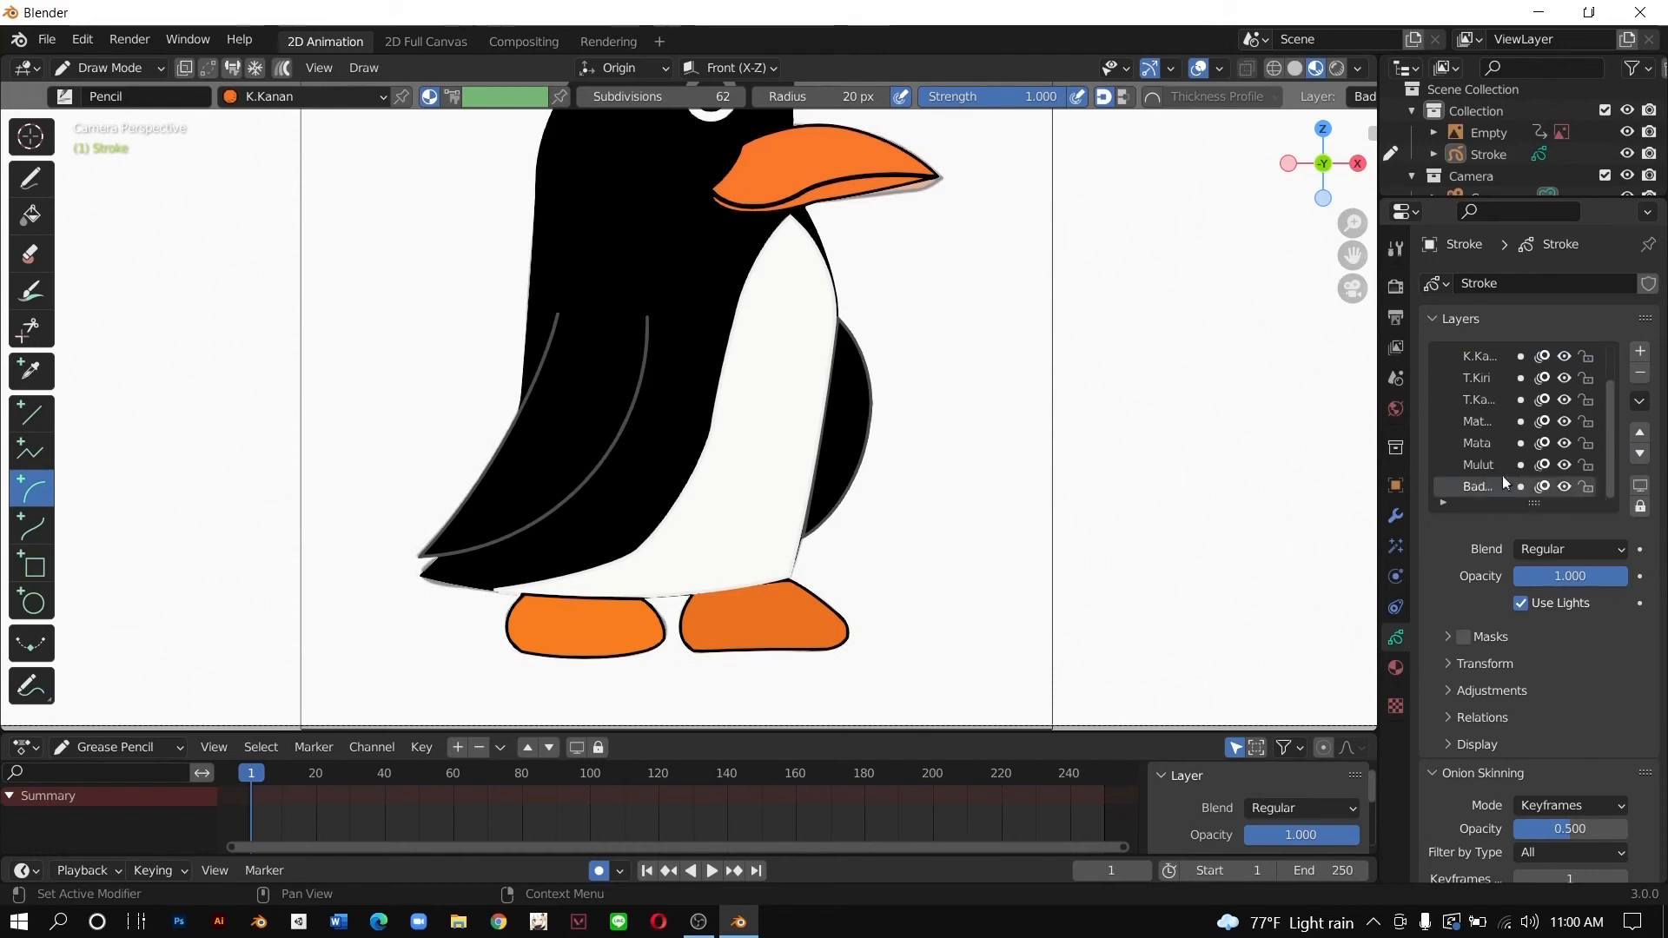
left_click(1640, 435)
left_click(1641, 435)
left_click(1641, 434)
left_click(1641, 434)
left_click(1641, 435)
scroll(1326, 446, "up", 3)
scroll(1102, 409, "down", 3)
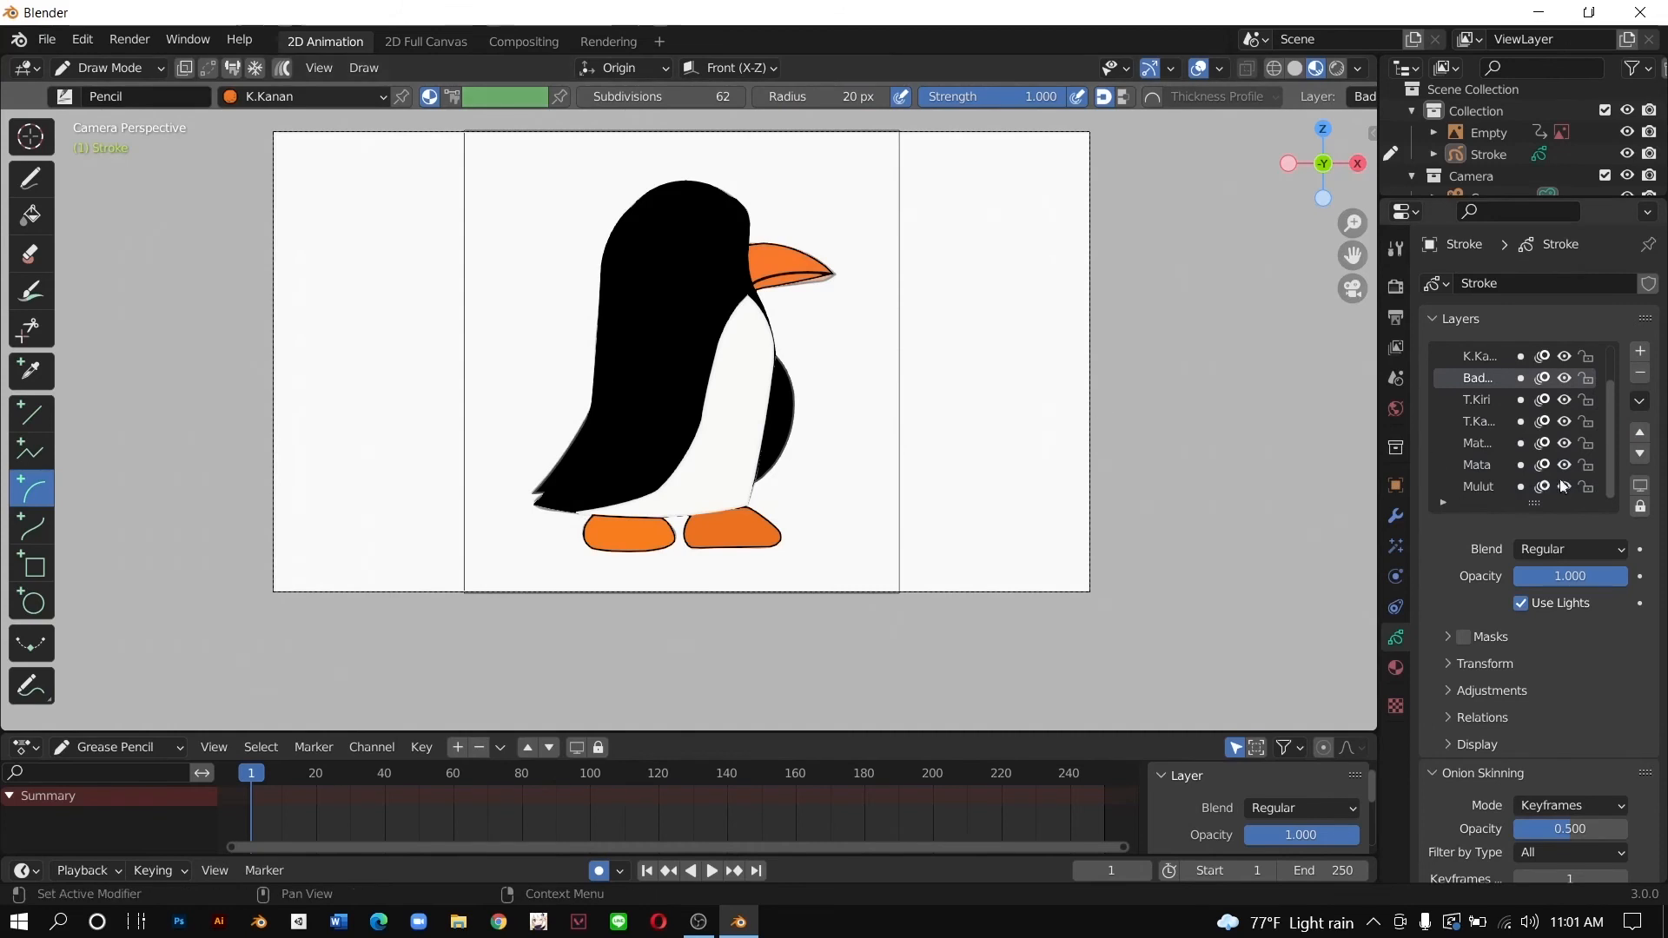
Step: Lower the Badan layer in the stack to between Mata and Mulut
left_click(1641, 457)
left_click(1642, 457)
left_click(1642, 457)
left_click(1642, 456)
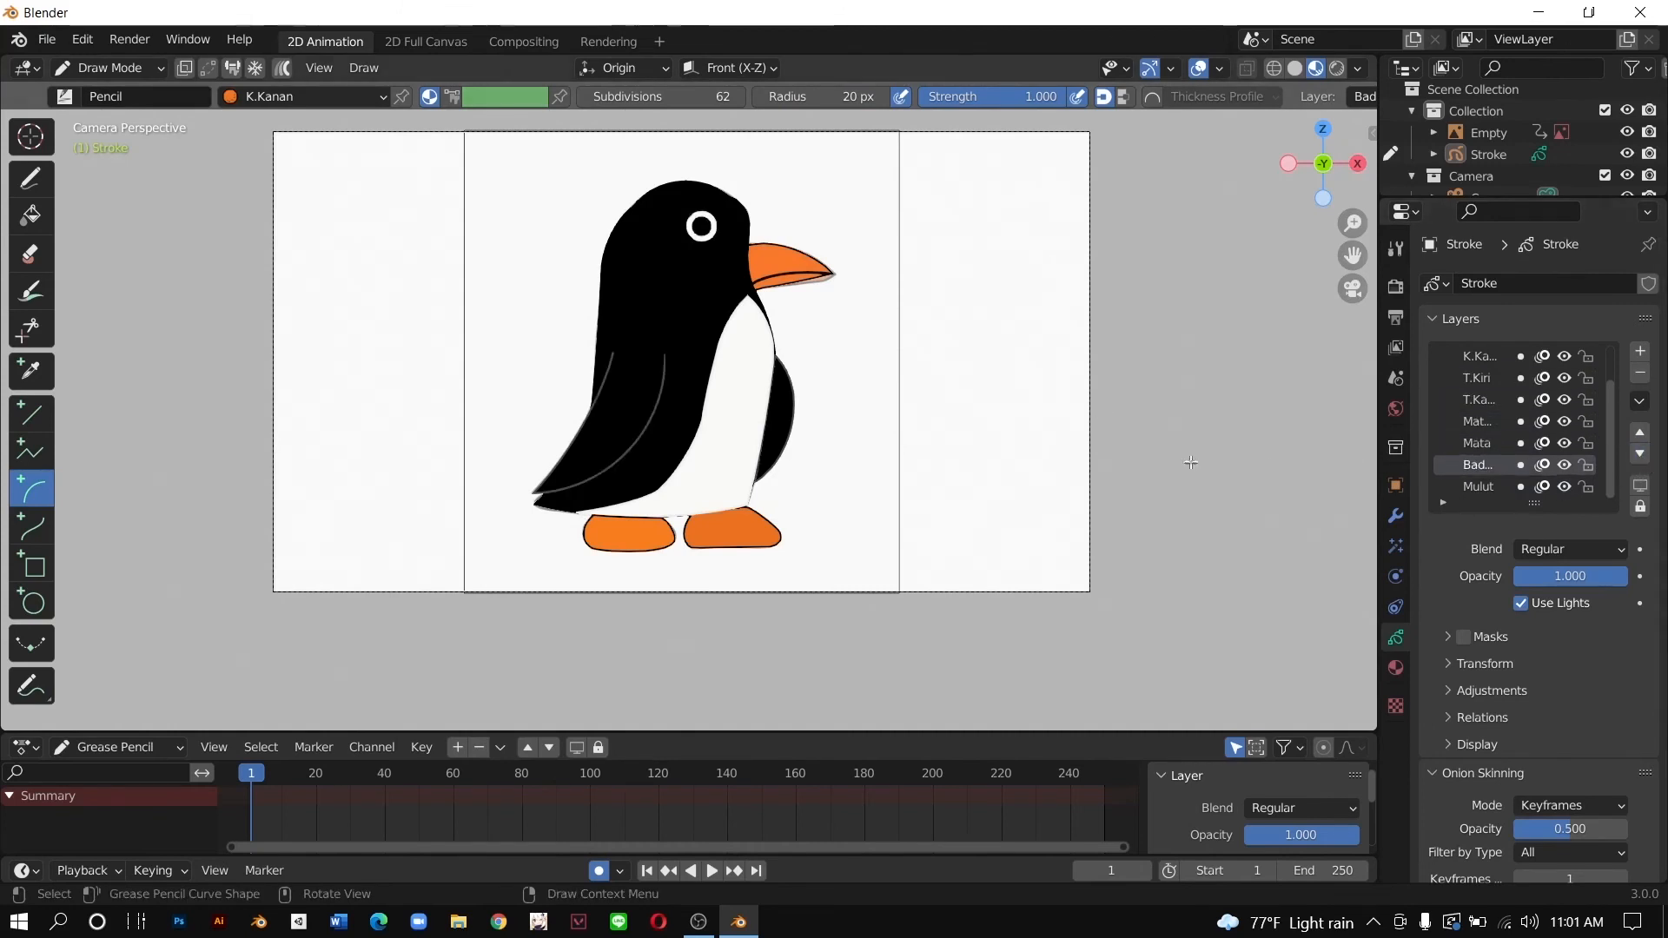
Step: Move the belly layer (Badan1) down the layer stack to directly below Mata, above the Badan body layer
scroll(1204, 463, "up", 3)
scroll(1512, 402, "up", 1)
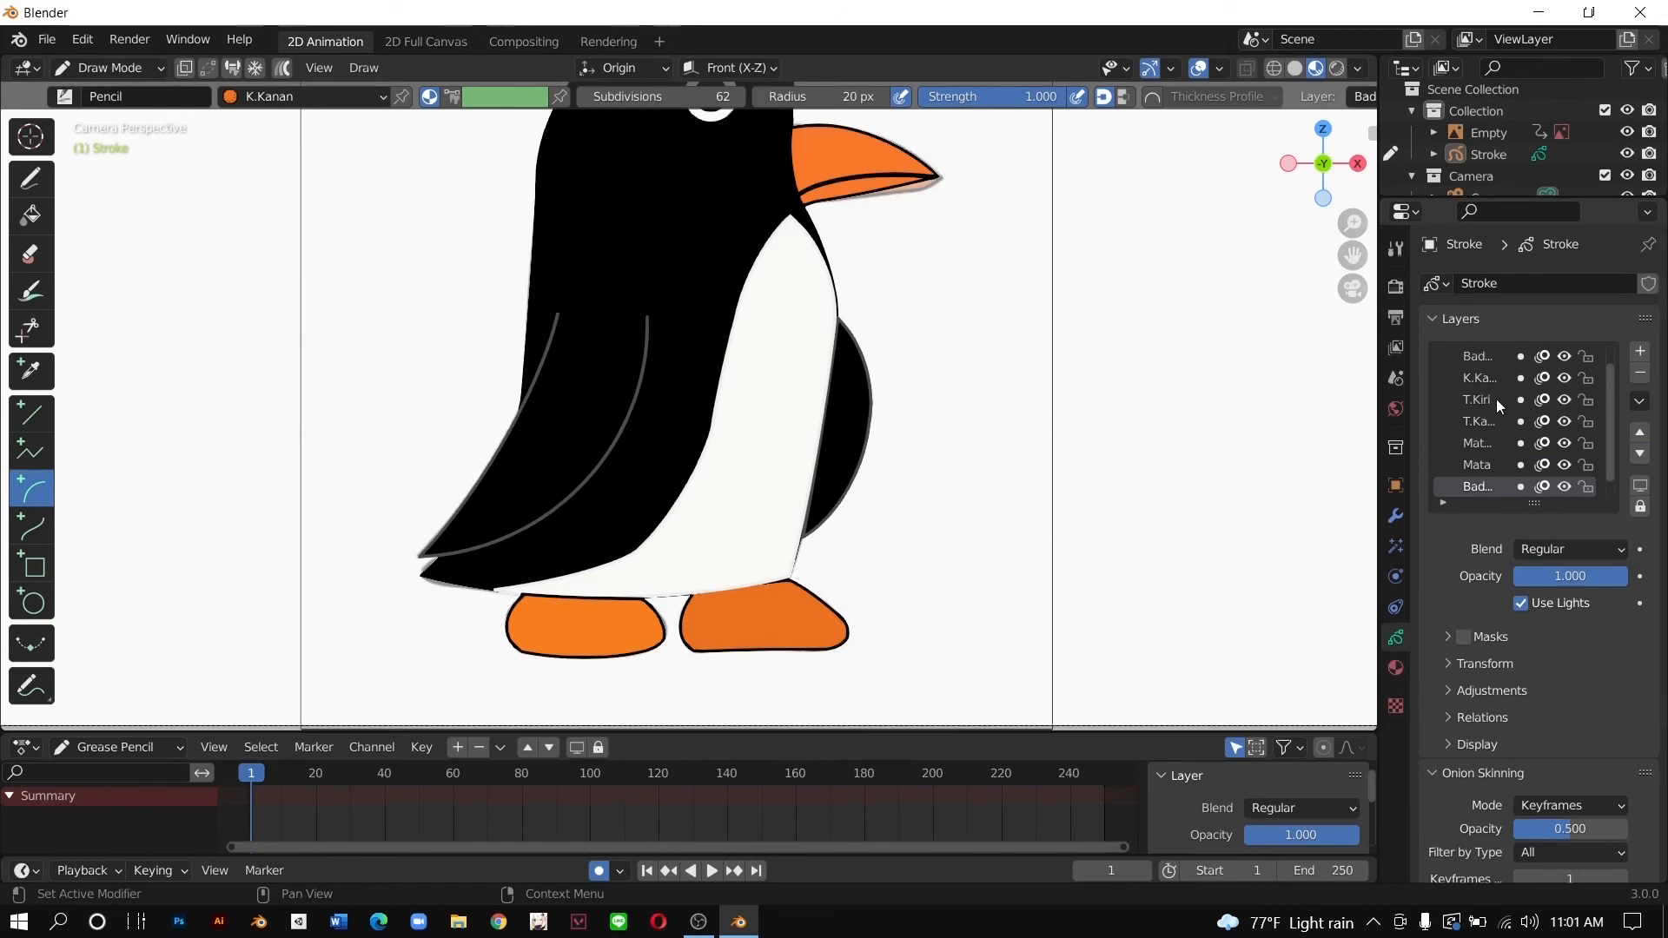
left_click(1492, 358)
left_click(1640, 458)
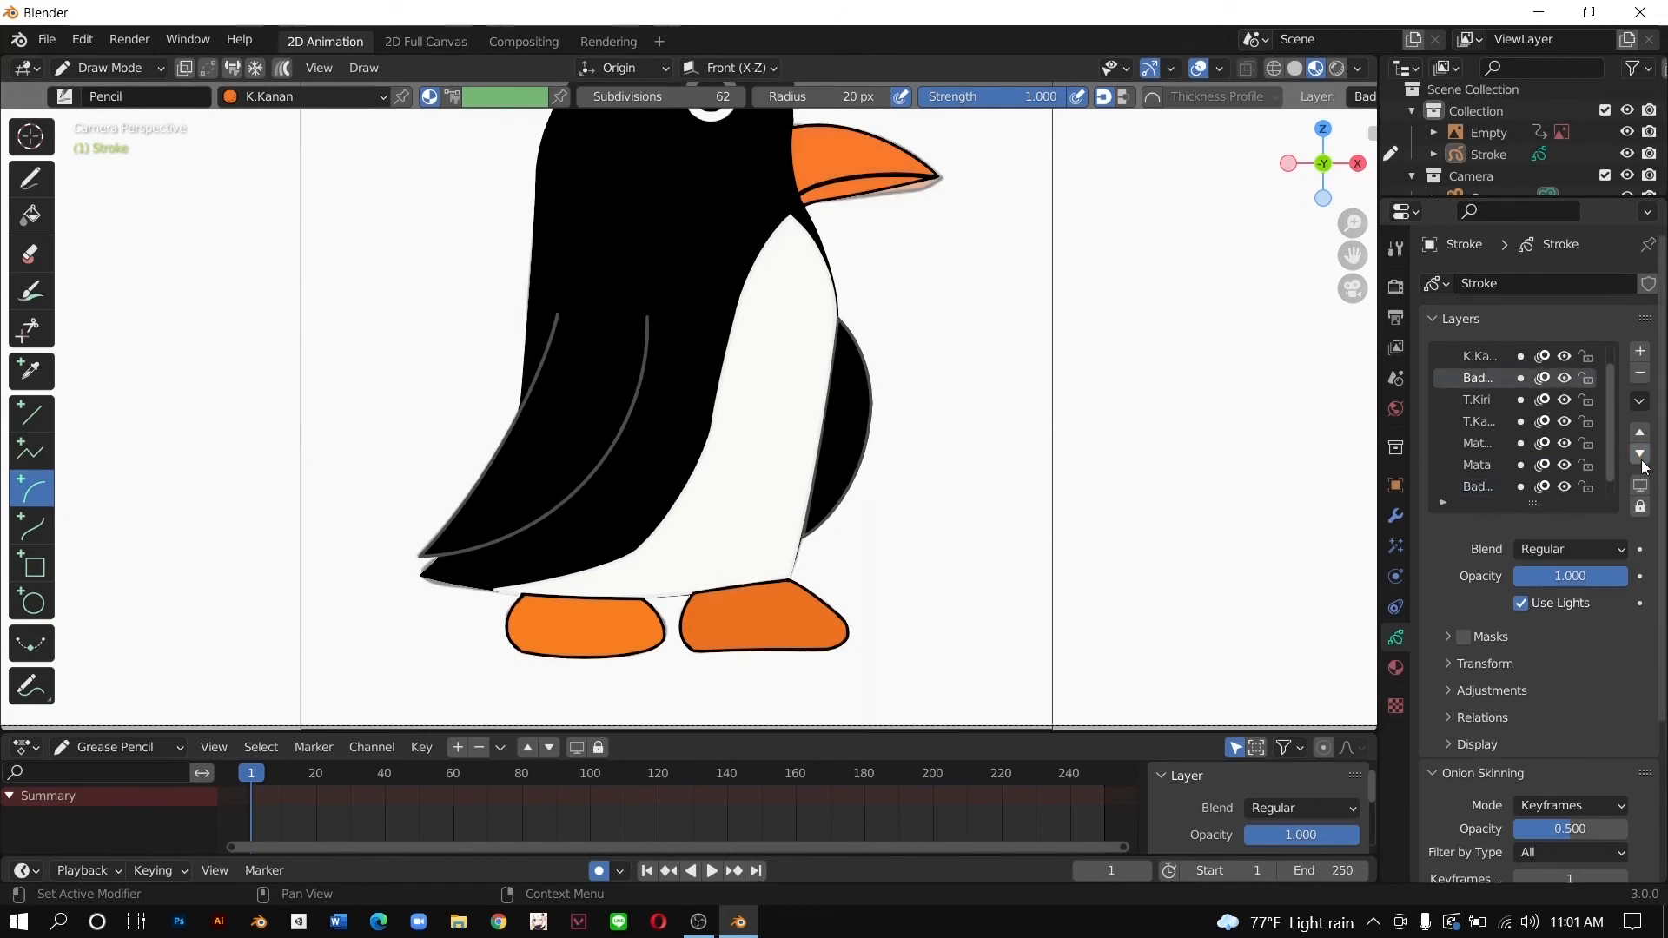
left_click(1641, 458)
left_click(1641, 459)
left_click(1641, 459)
left_click(1641, 459)
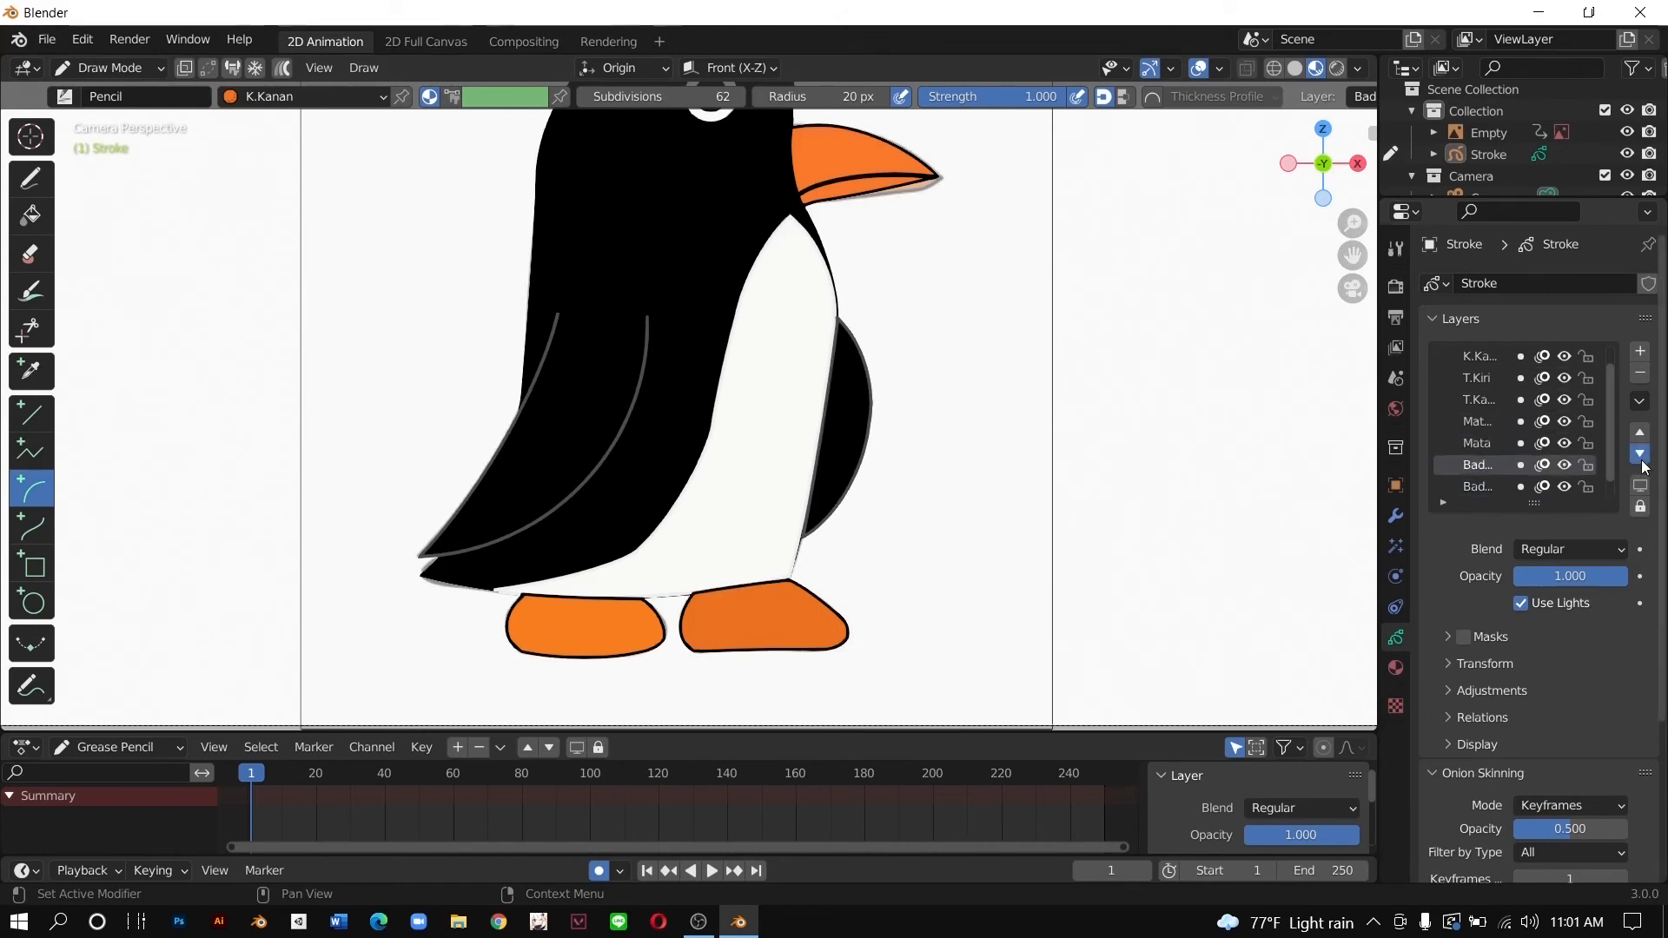
left_click(1641, 459)
left_click(1639, 432)
Step: Try the belly layer (Badan1) at the very top of the layer stack
scroll(972, 446, "down", 2)
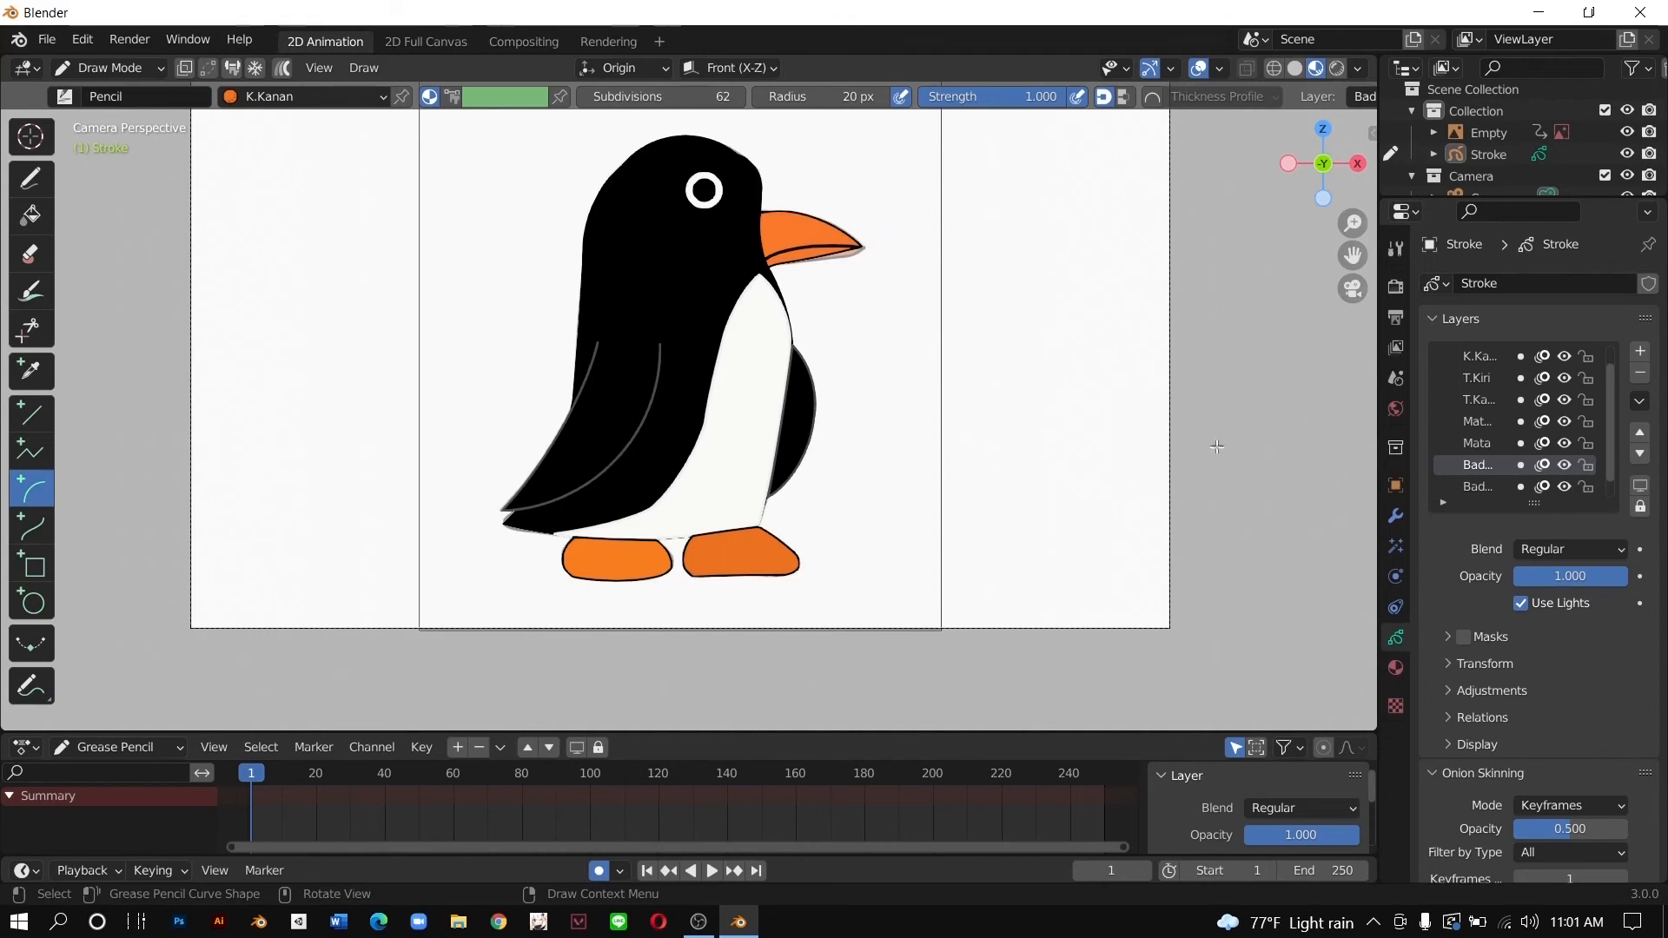
left_click(1642, 434)
left_click(1640, 433)
left_click(1640, 432)
left_click(1640, 433)
left_click(1640, 432)
left_click(1640, 433)
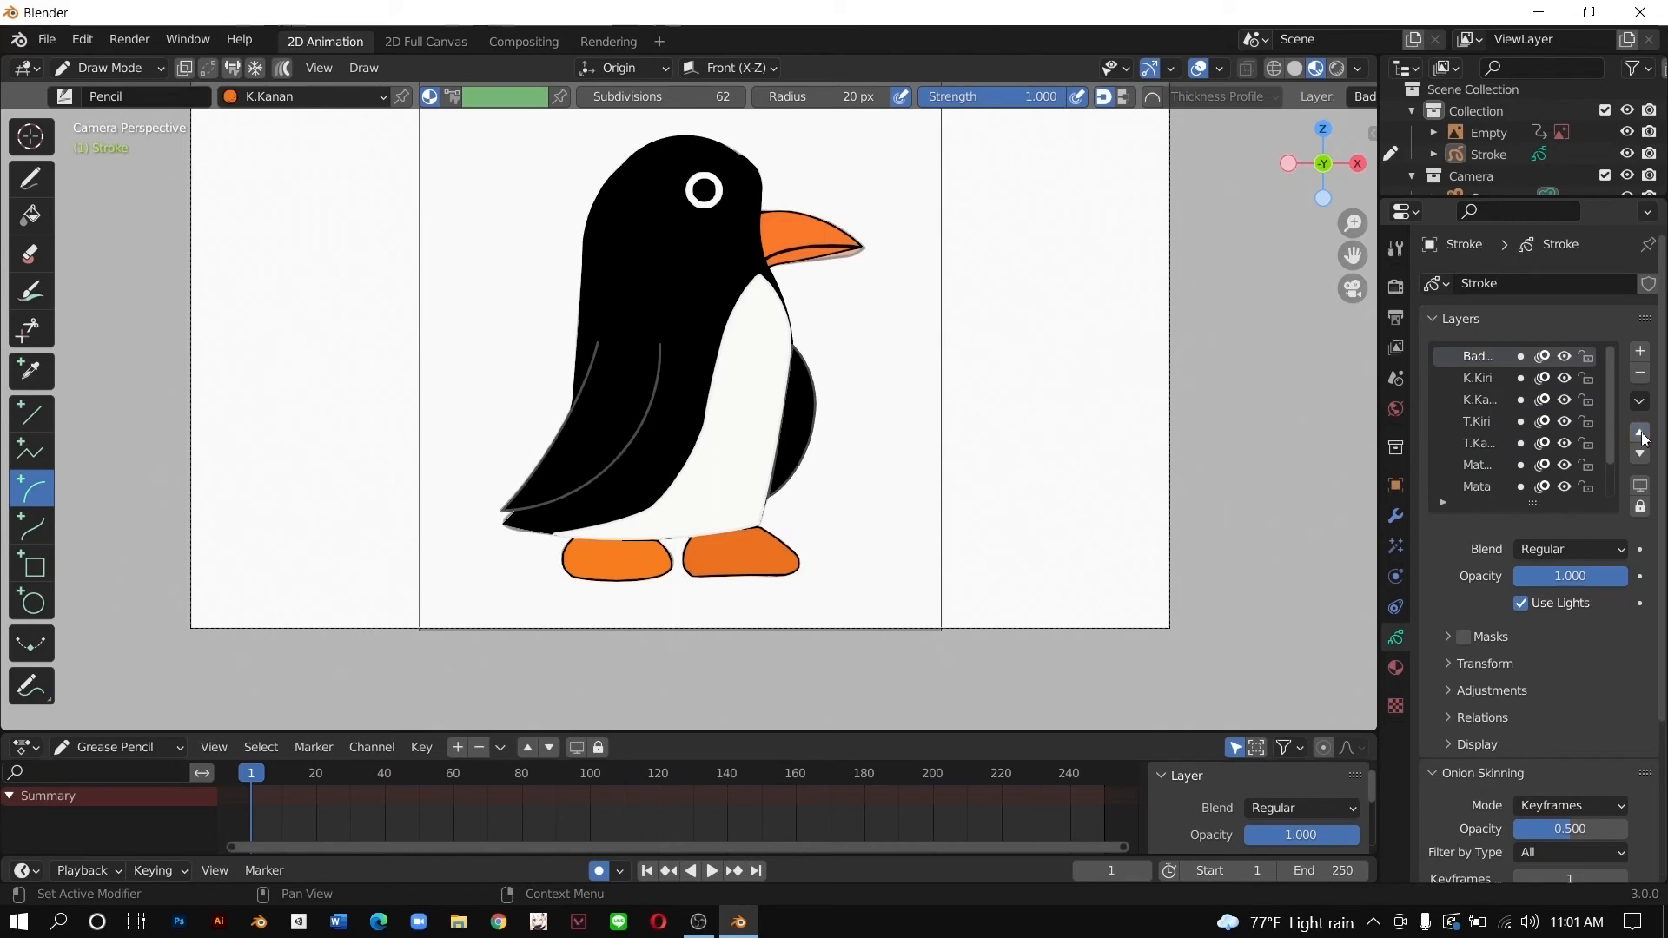
Step: Move the belly layer (Badan1) back down the layer stack to directly above Badan
left_click(1640, 454)
left_click(1640, 453)
left_click(1640, 454)
left_click(1640, 453)
left_click(1640, 454)
left_click(1640, 454)
left_click(1640, 454)
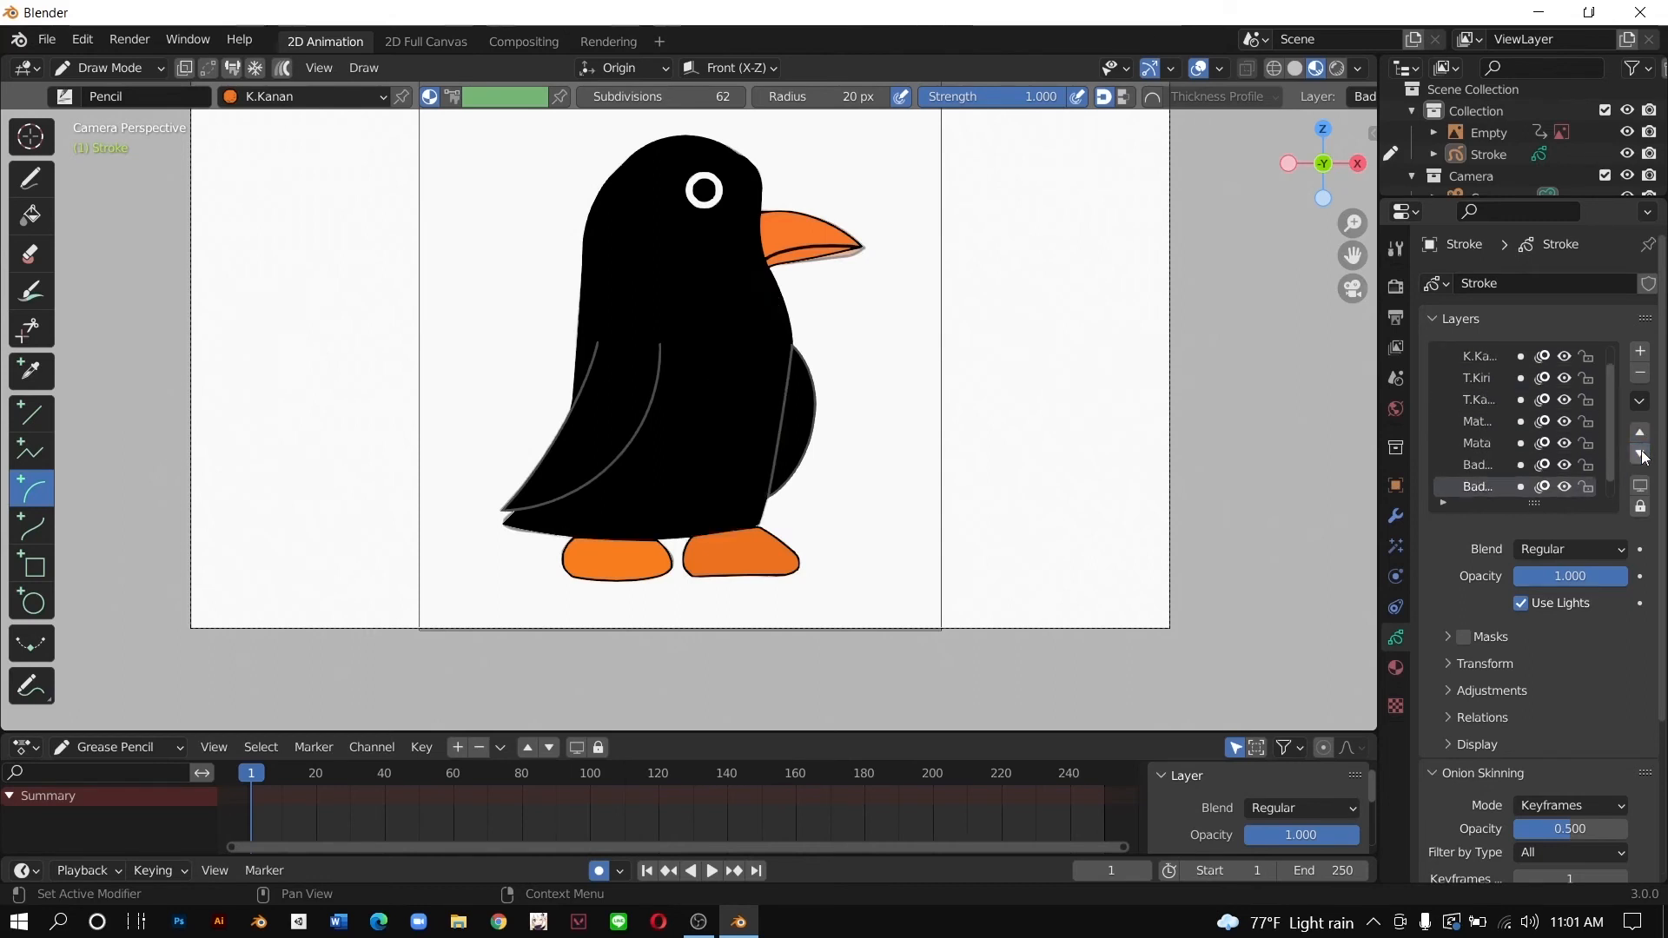
left_click(1640, 432)
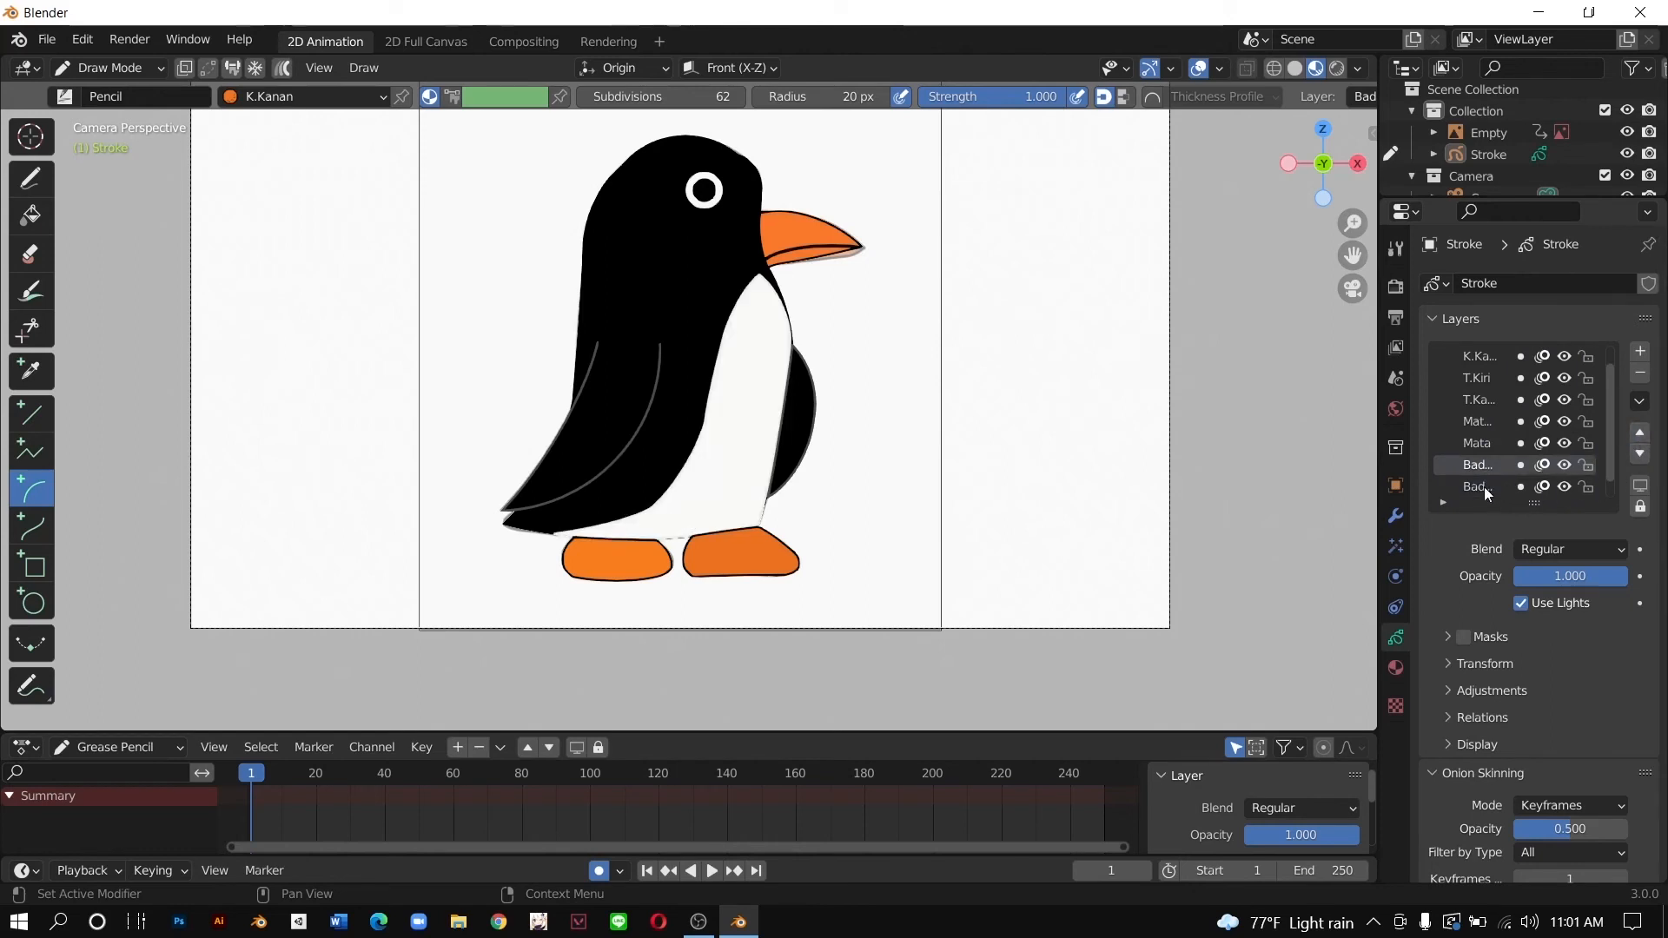
Step: Try raising the Badan body layer up the stack to directly below K.Kiri
left_click(1484, 487)
left_click(1640, 432)
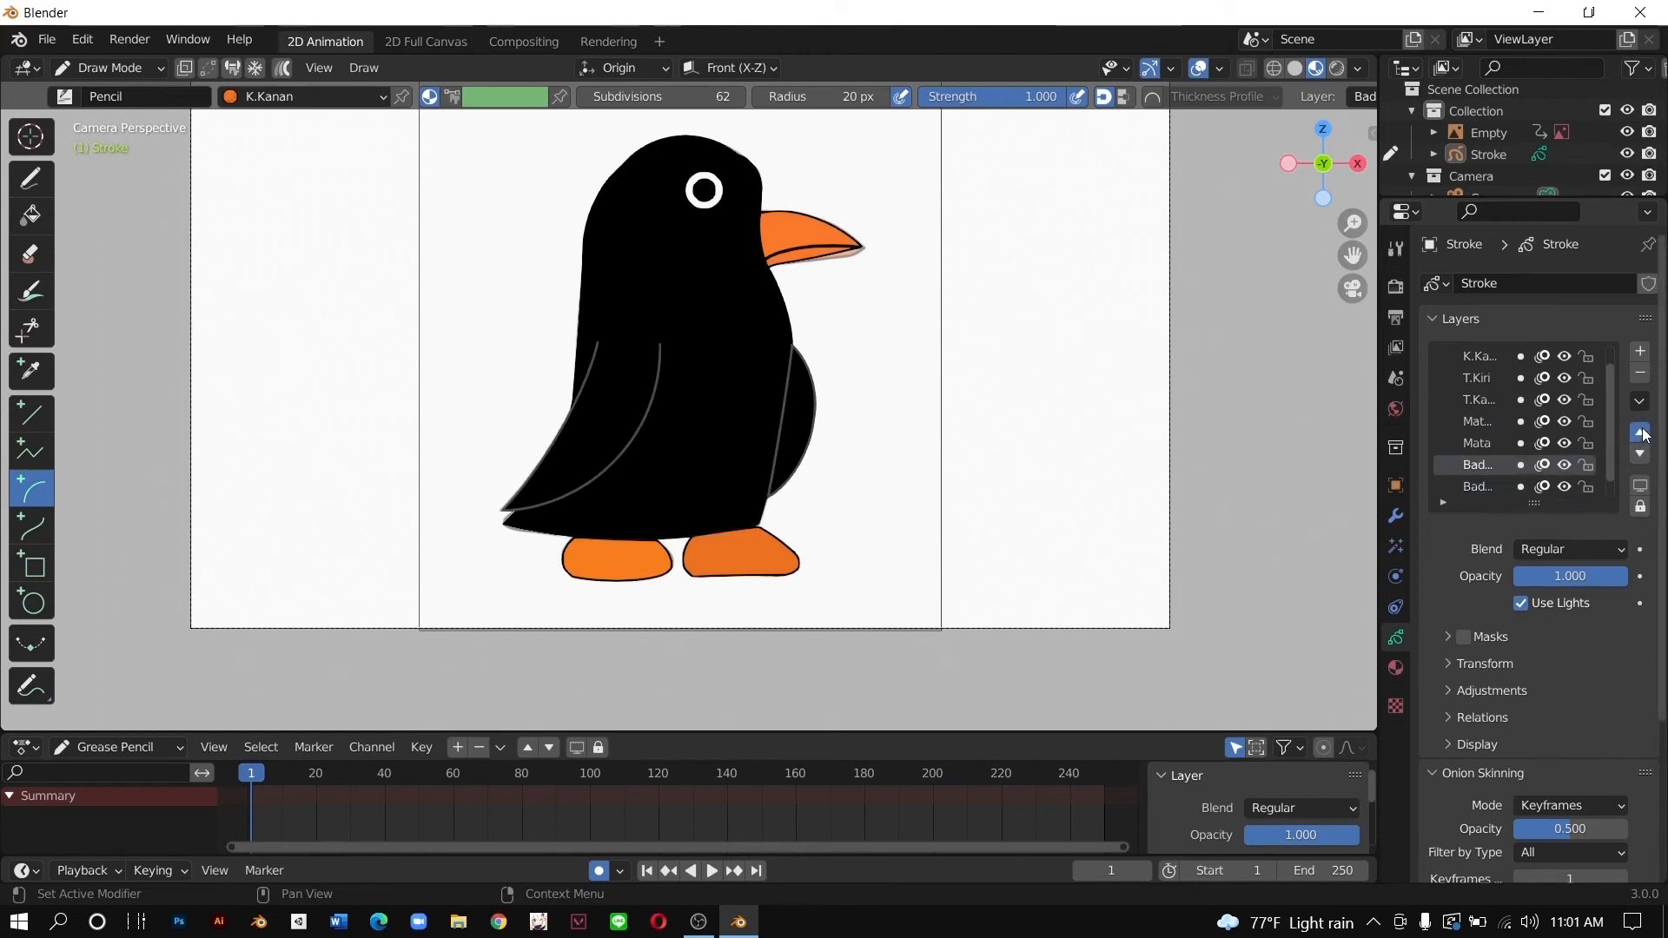
left_click(1640, 431)
left_click(1640, 432)
left_click(1640, 432)
left_click(1640, 432)
left_click(1640, 432)
Step: Lower the Badan body layer to the bottom of the layer stack, below Mulut
left_click(1640, 453)
left_click(1640, 454)
left_click(1640, 454)
left_click(1640, 453)
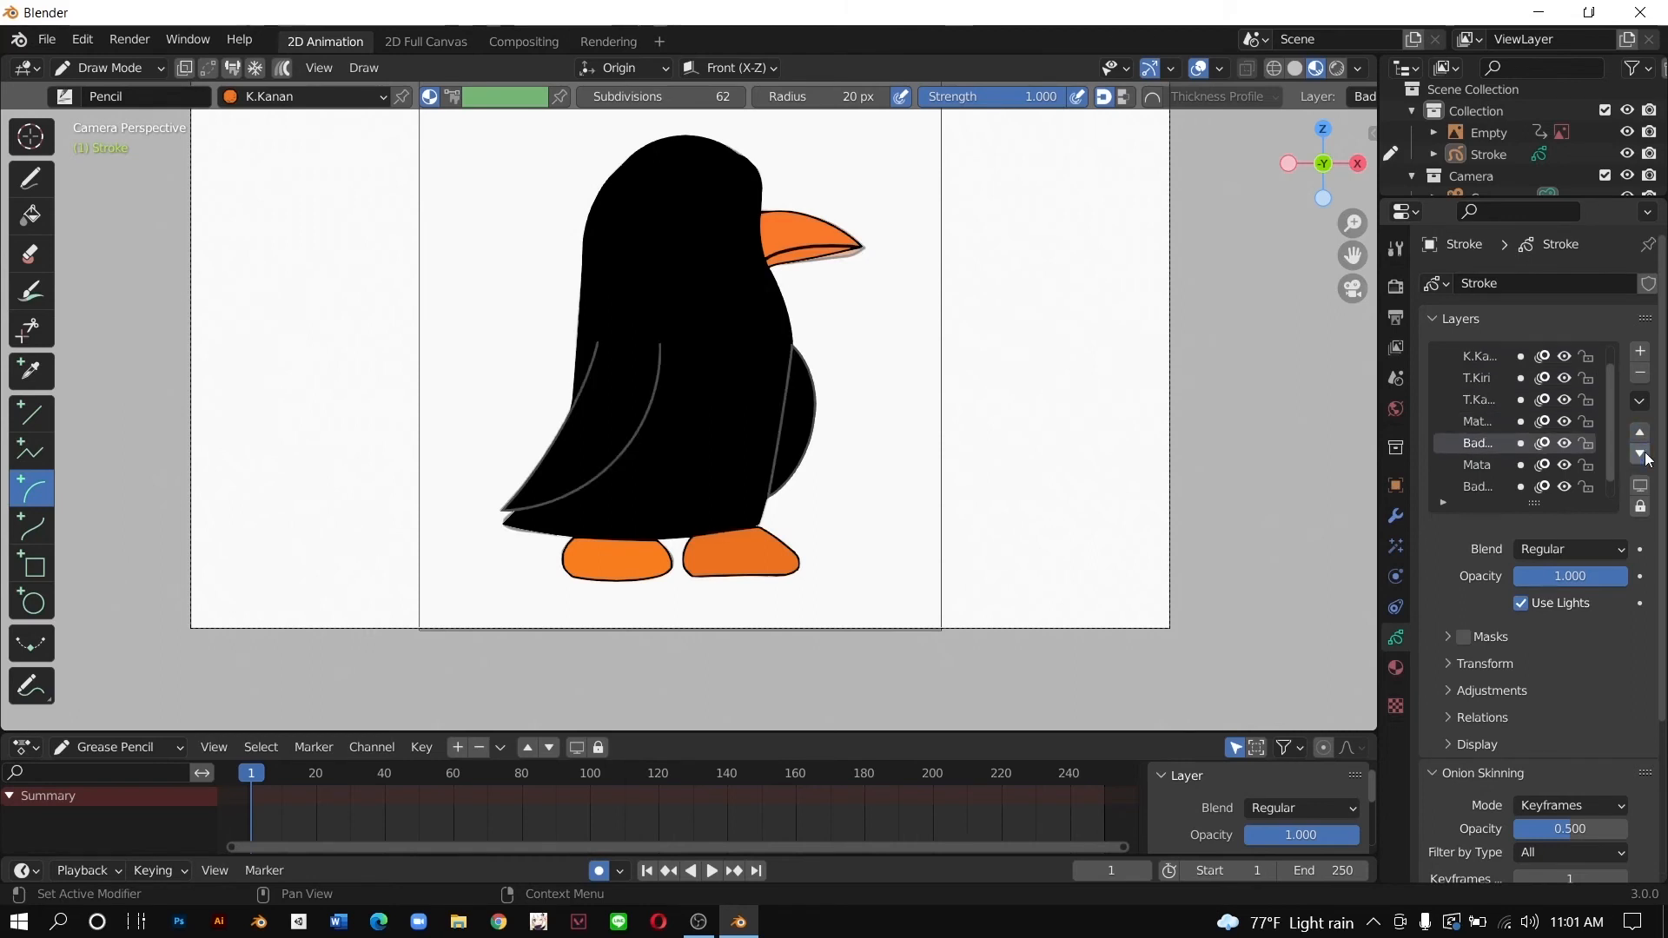
left_click(1640, 453)
left_click(1640, 453)
left_click(1640, 454)
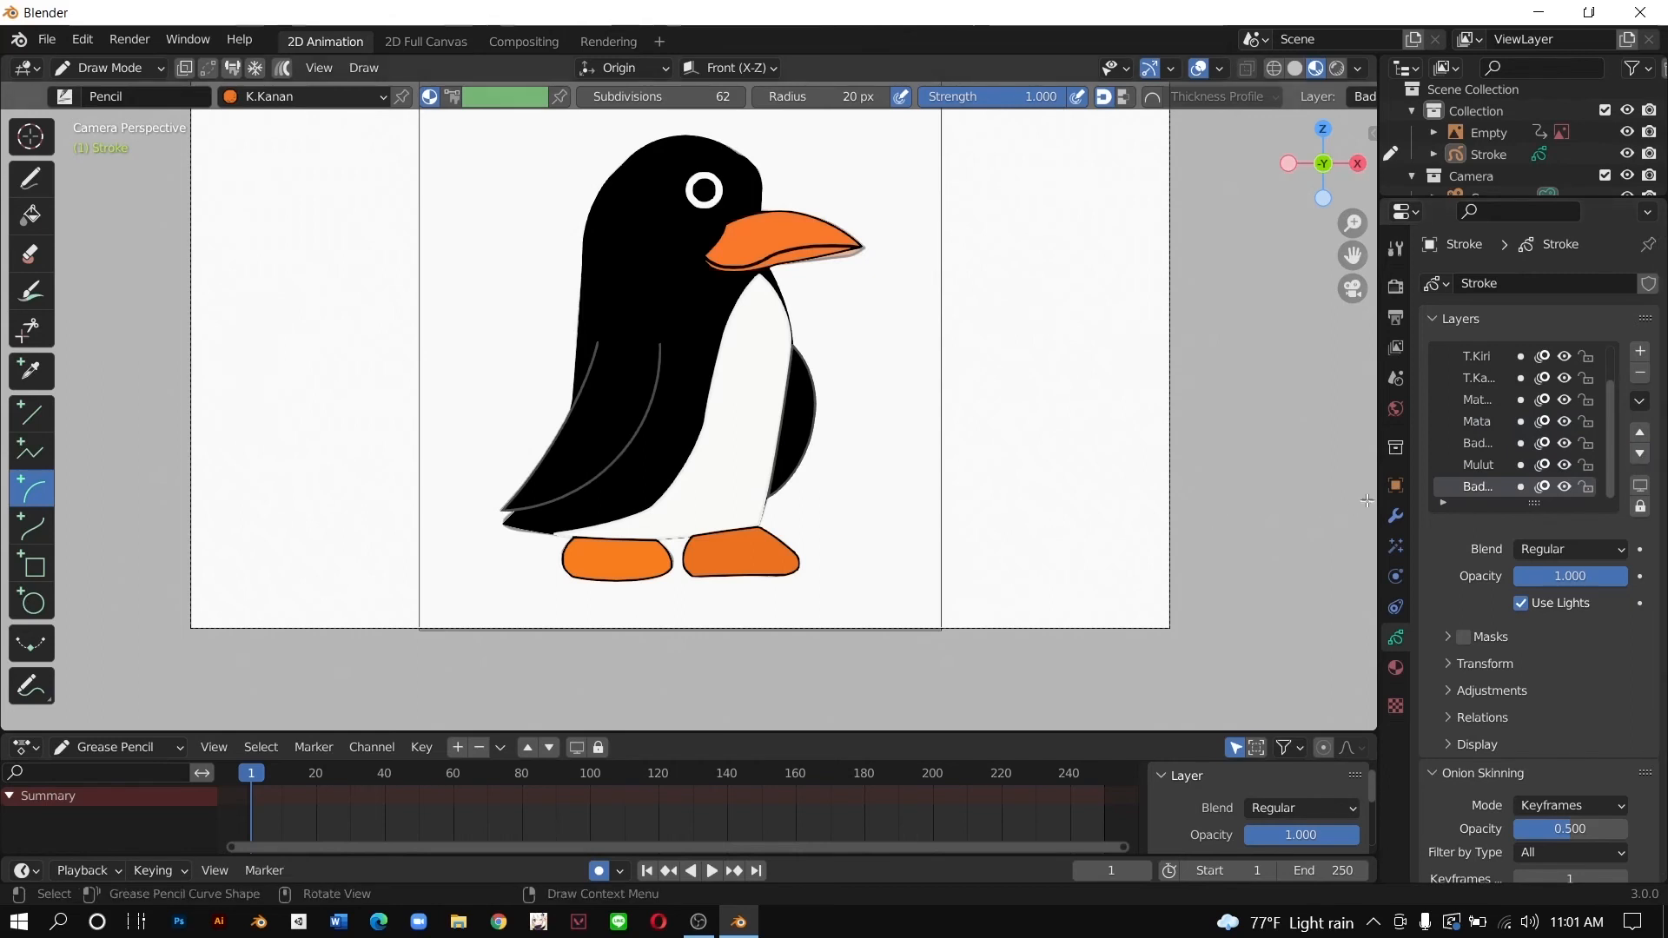
scroll(695, 494, "down", 1)
scroll(695, 494, "up", 1)
Step: In Edit Mode, move the selected belly strokes by about -0.015 m on X and 0.023 m on Z, and deselect them
left_click(143, 66)
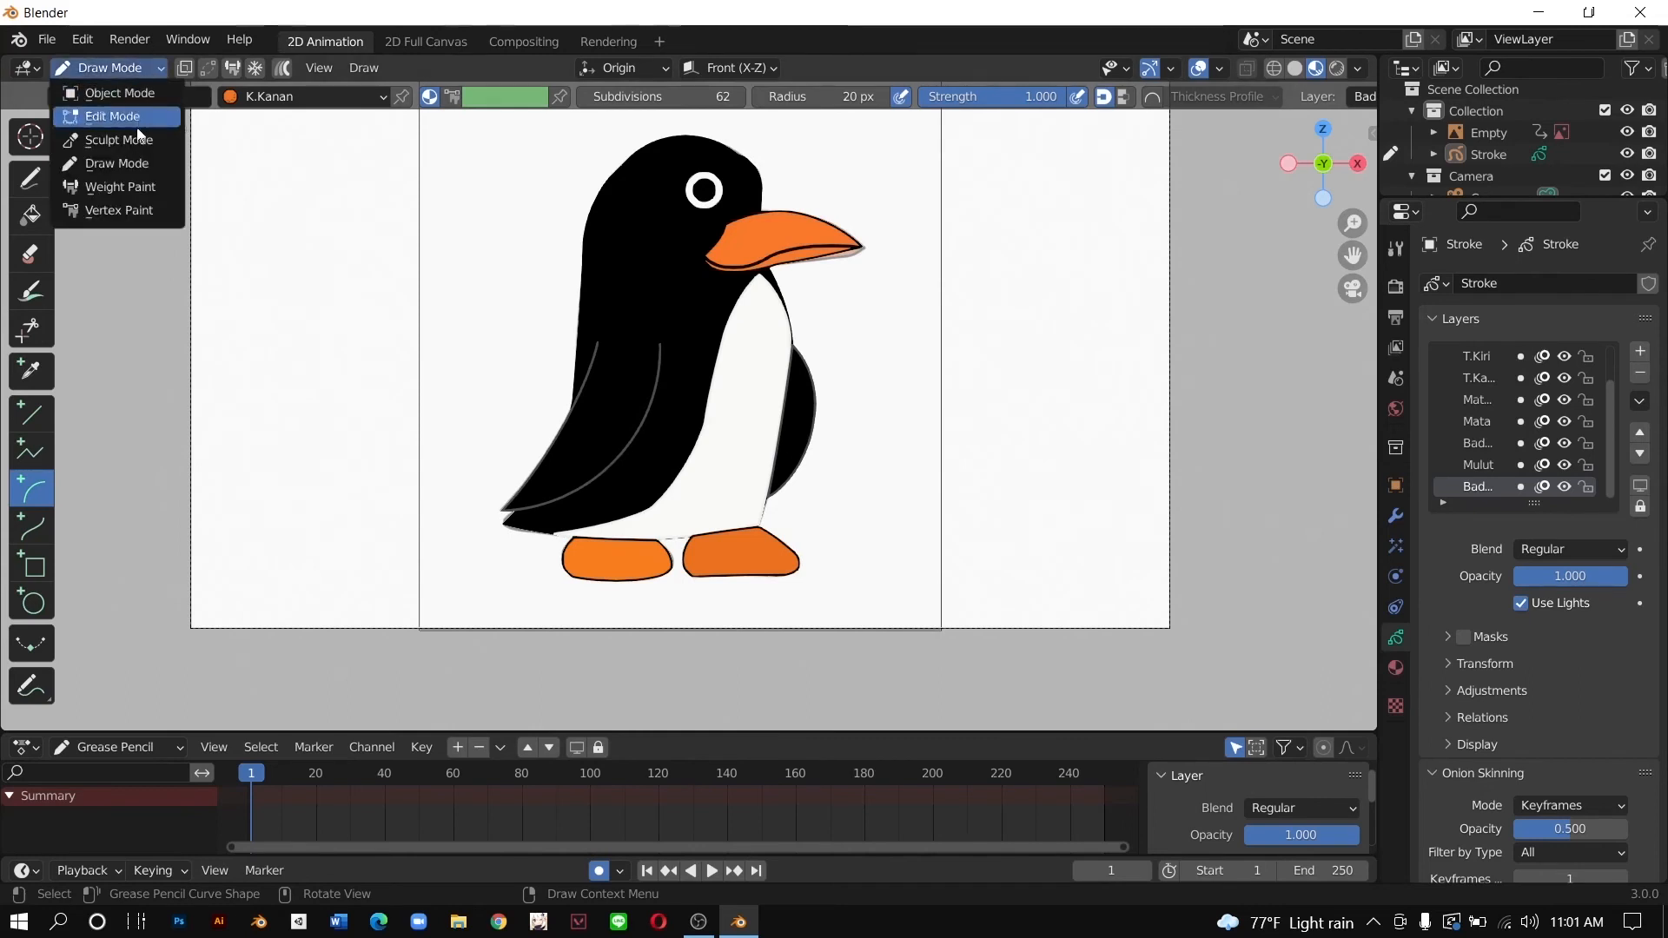
left_click(132, 111)
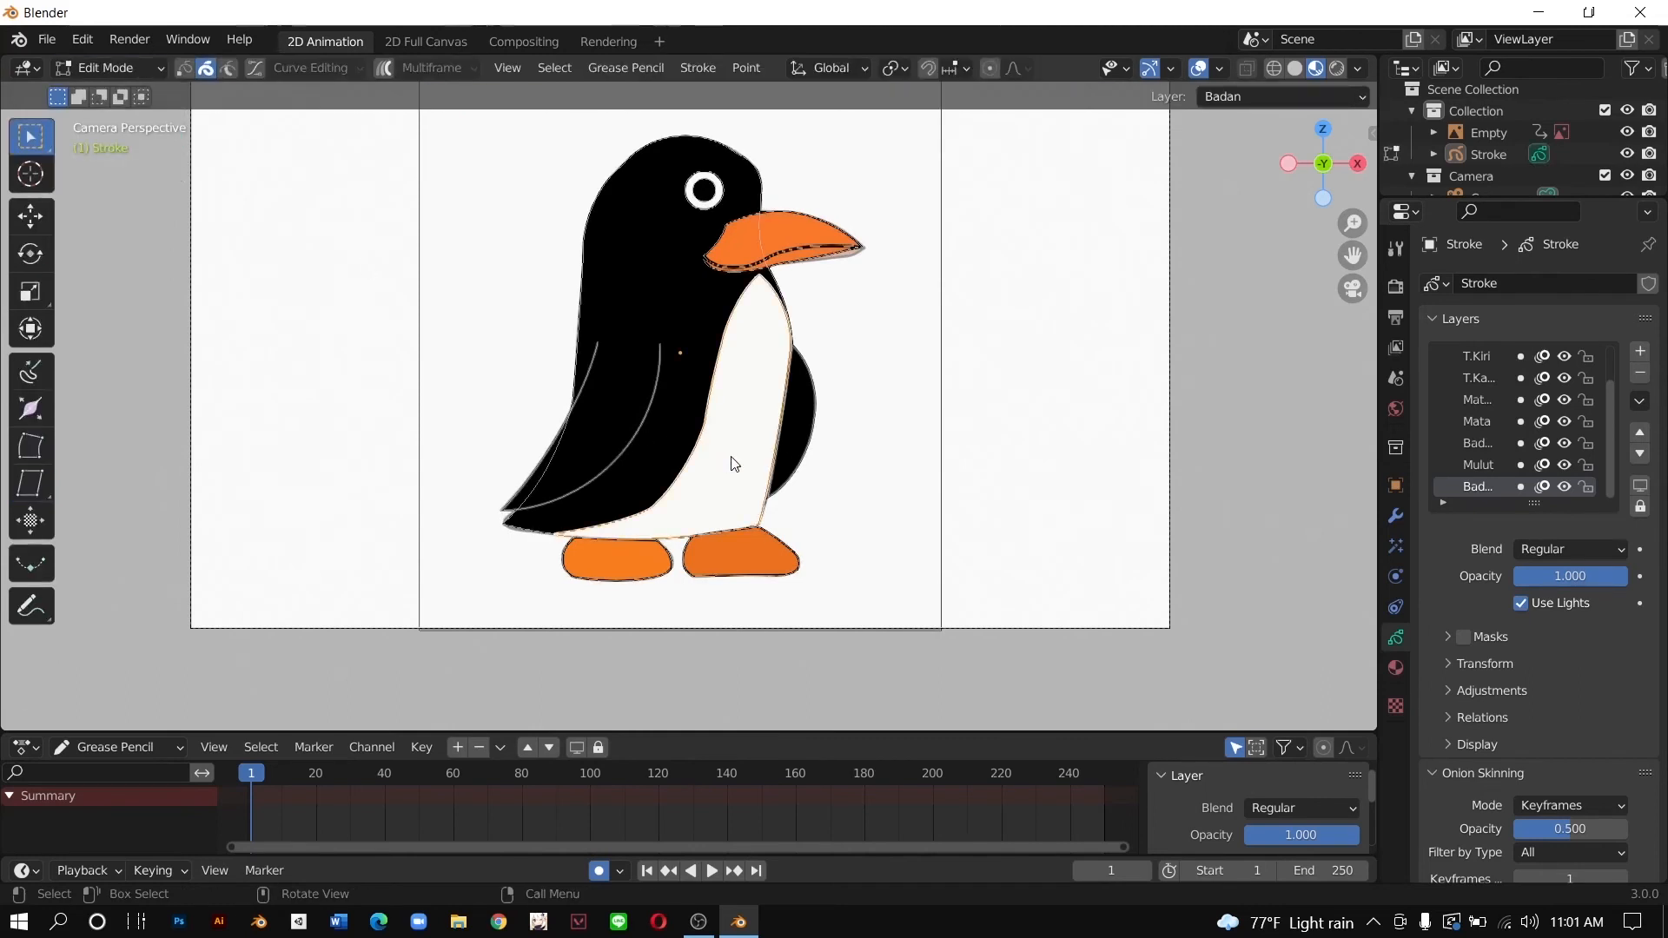
key("g")
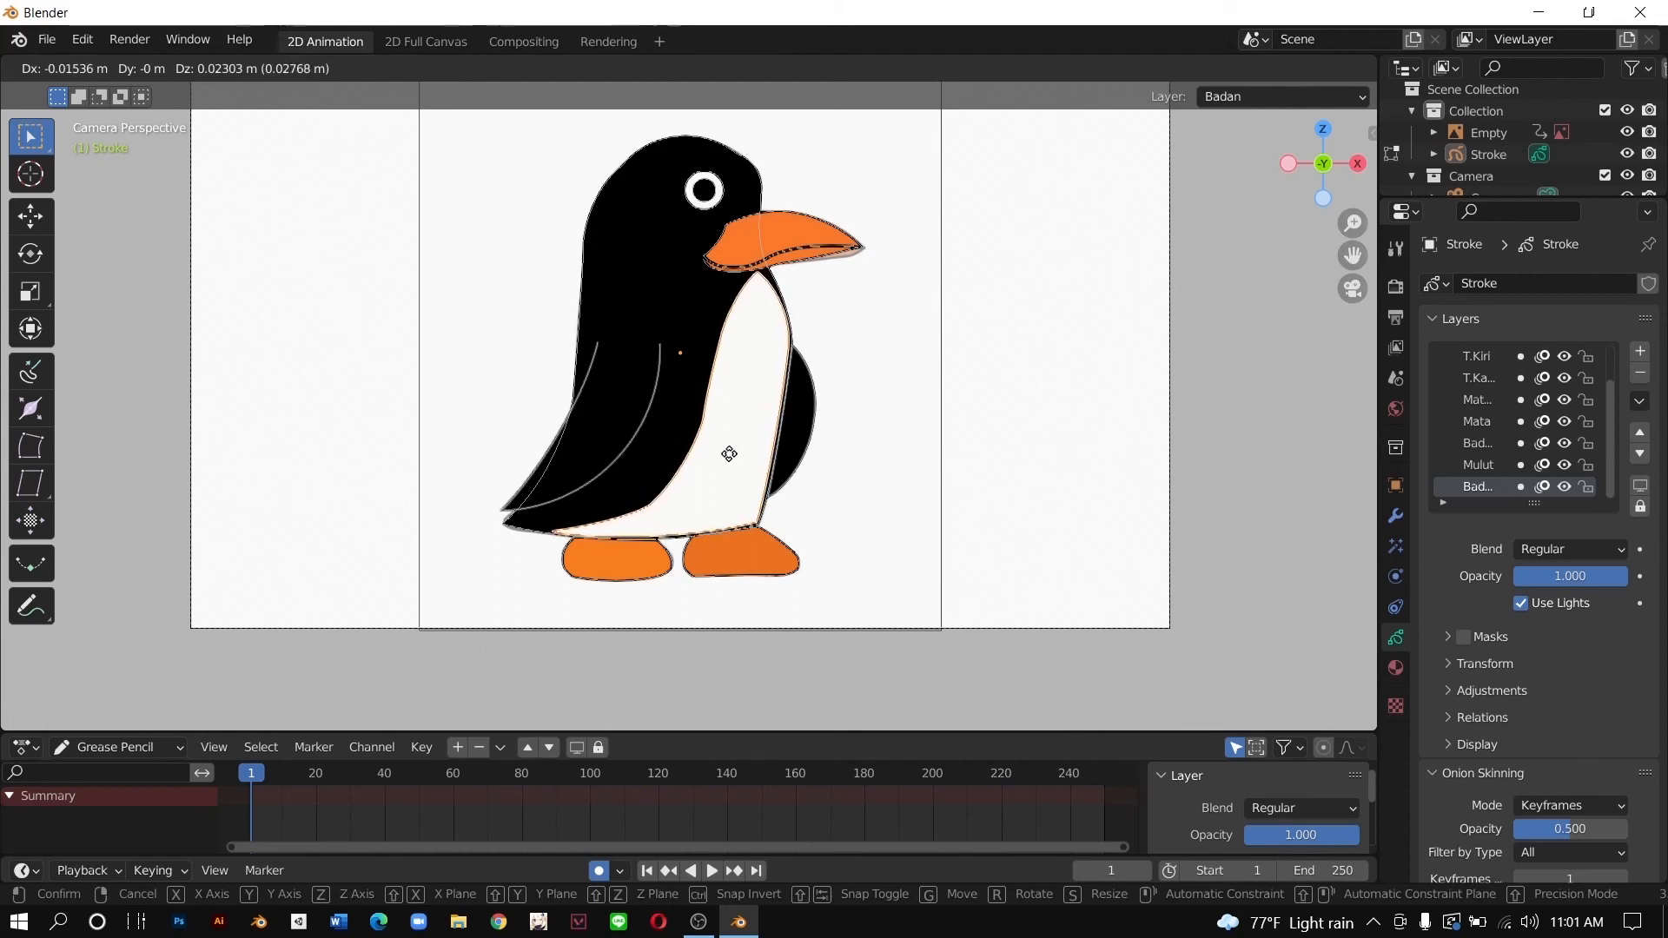
left_click(728, 453)
left_click(1114, 423)
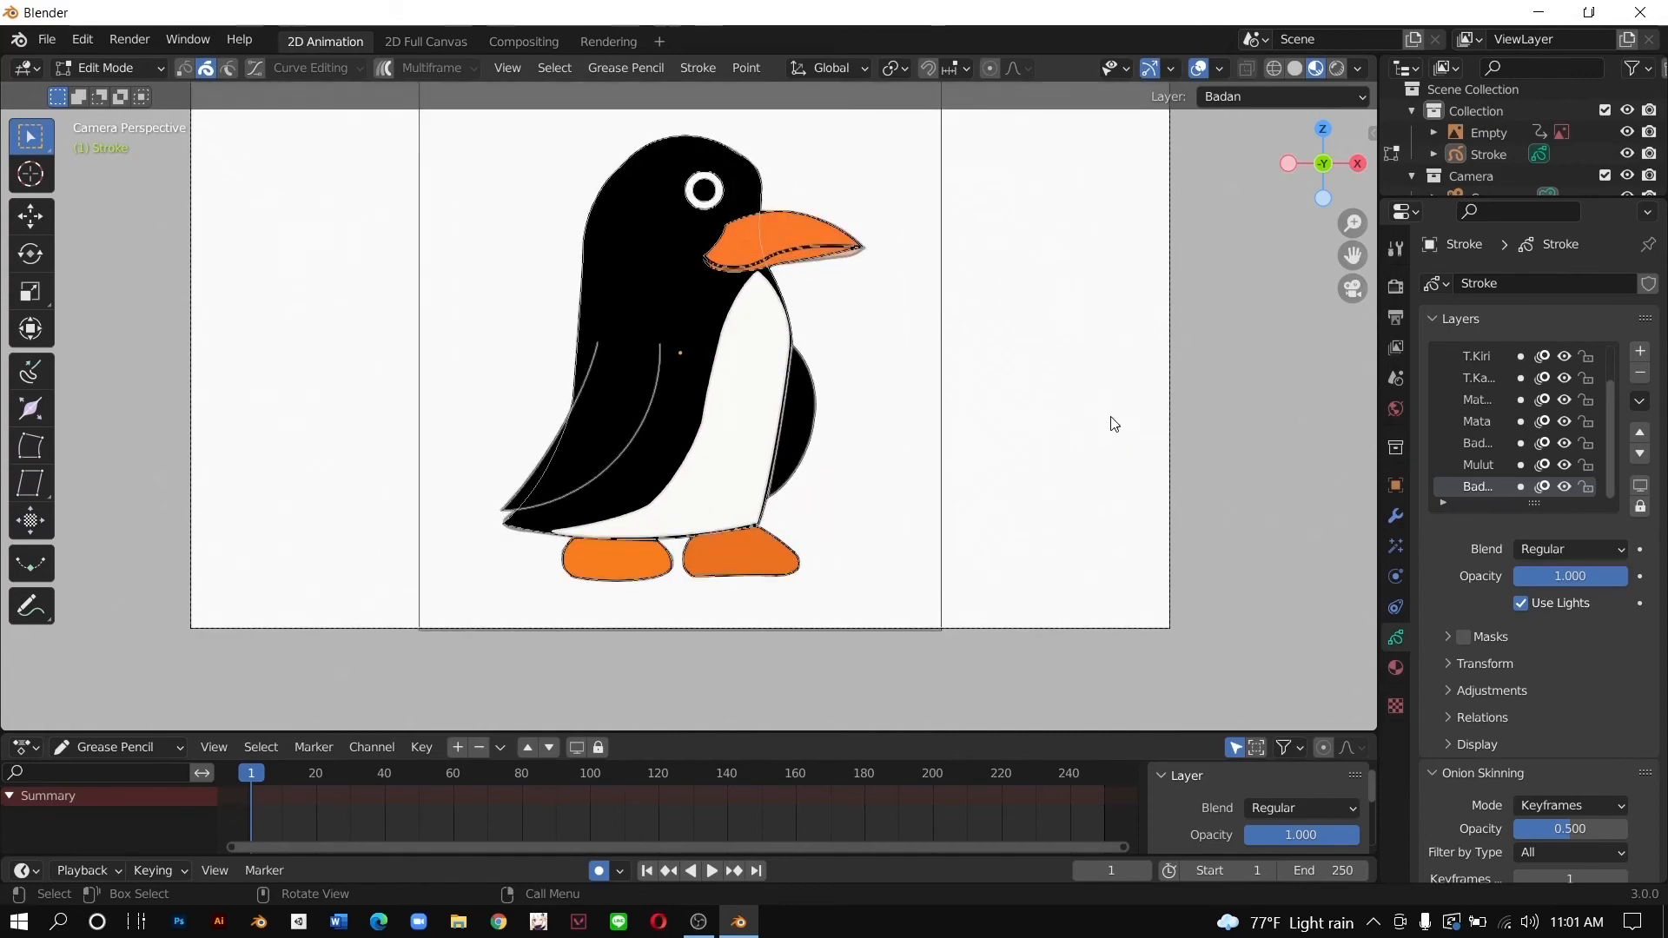
Step: Return the penguin grease pencil object to Draw Mode in the camera view
mouse_move(522, 258)
middle_mouse_down()
mouse_move(756, 283)
mouse_move(588, 313)
mouse_move(363, 287)
mouse_move(576, 279)
mouse_move(484, 283)
mouse_move(524, 278)
middle_mouse_up()
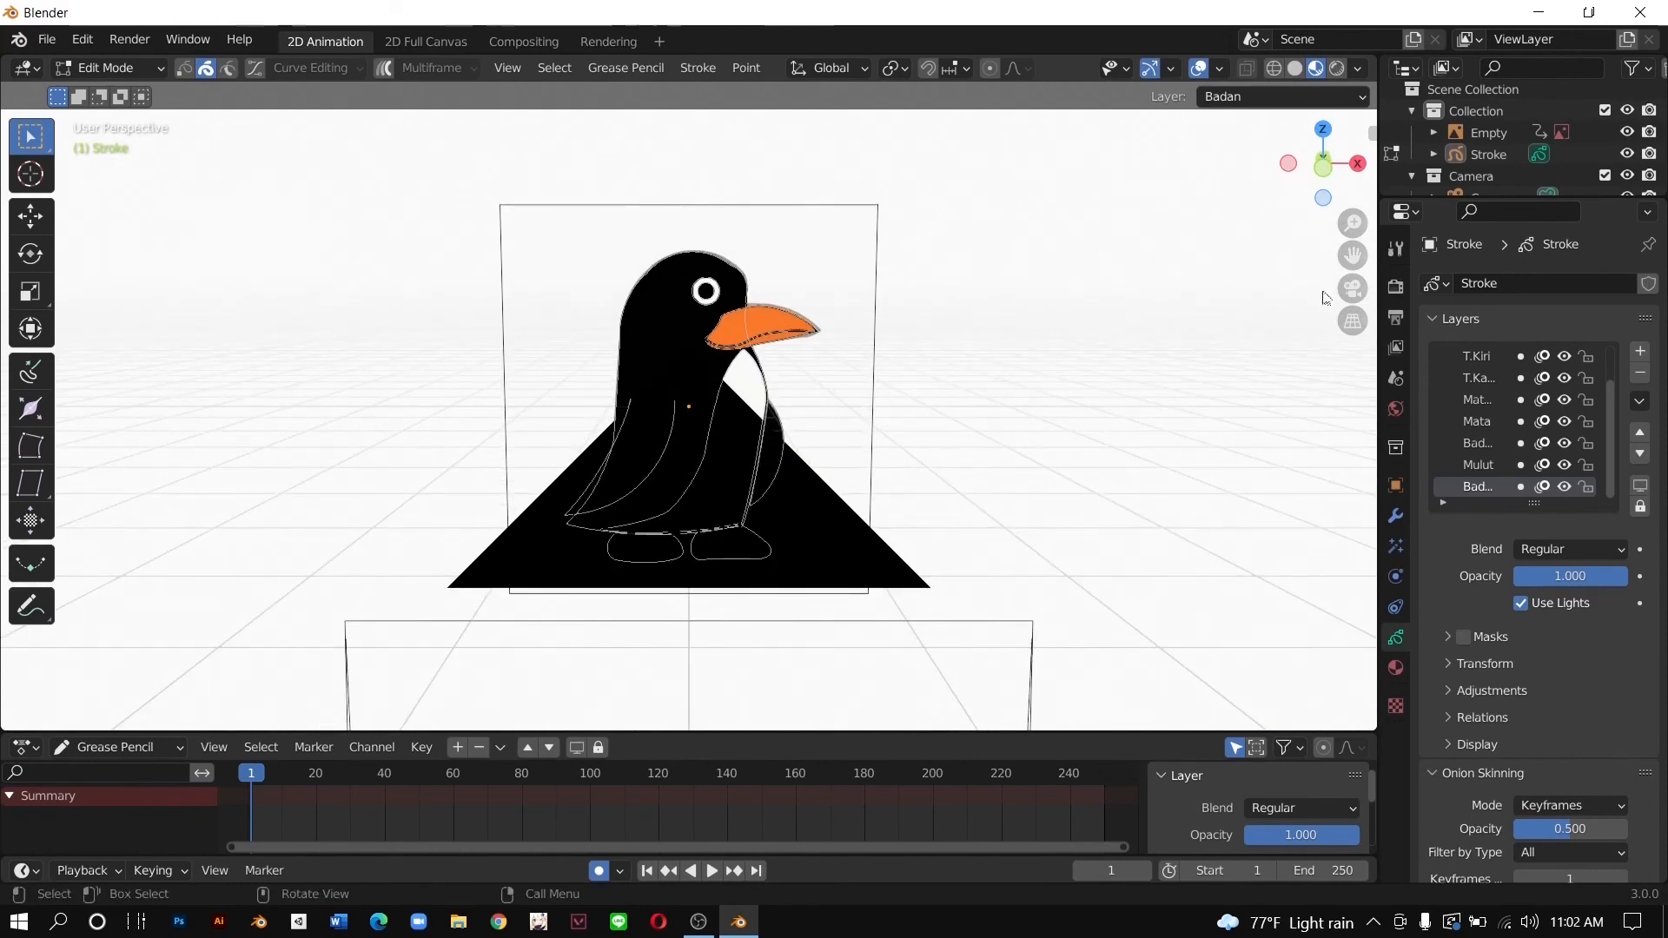
left_click(1351, 289)
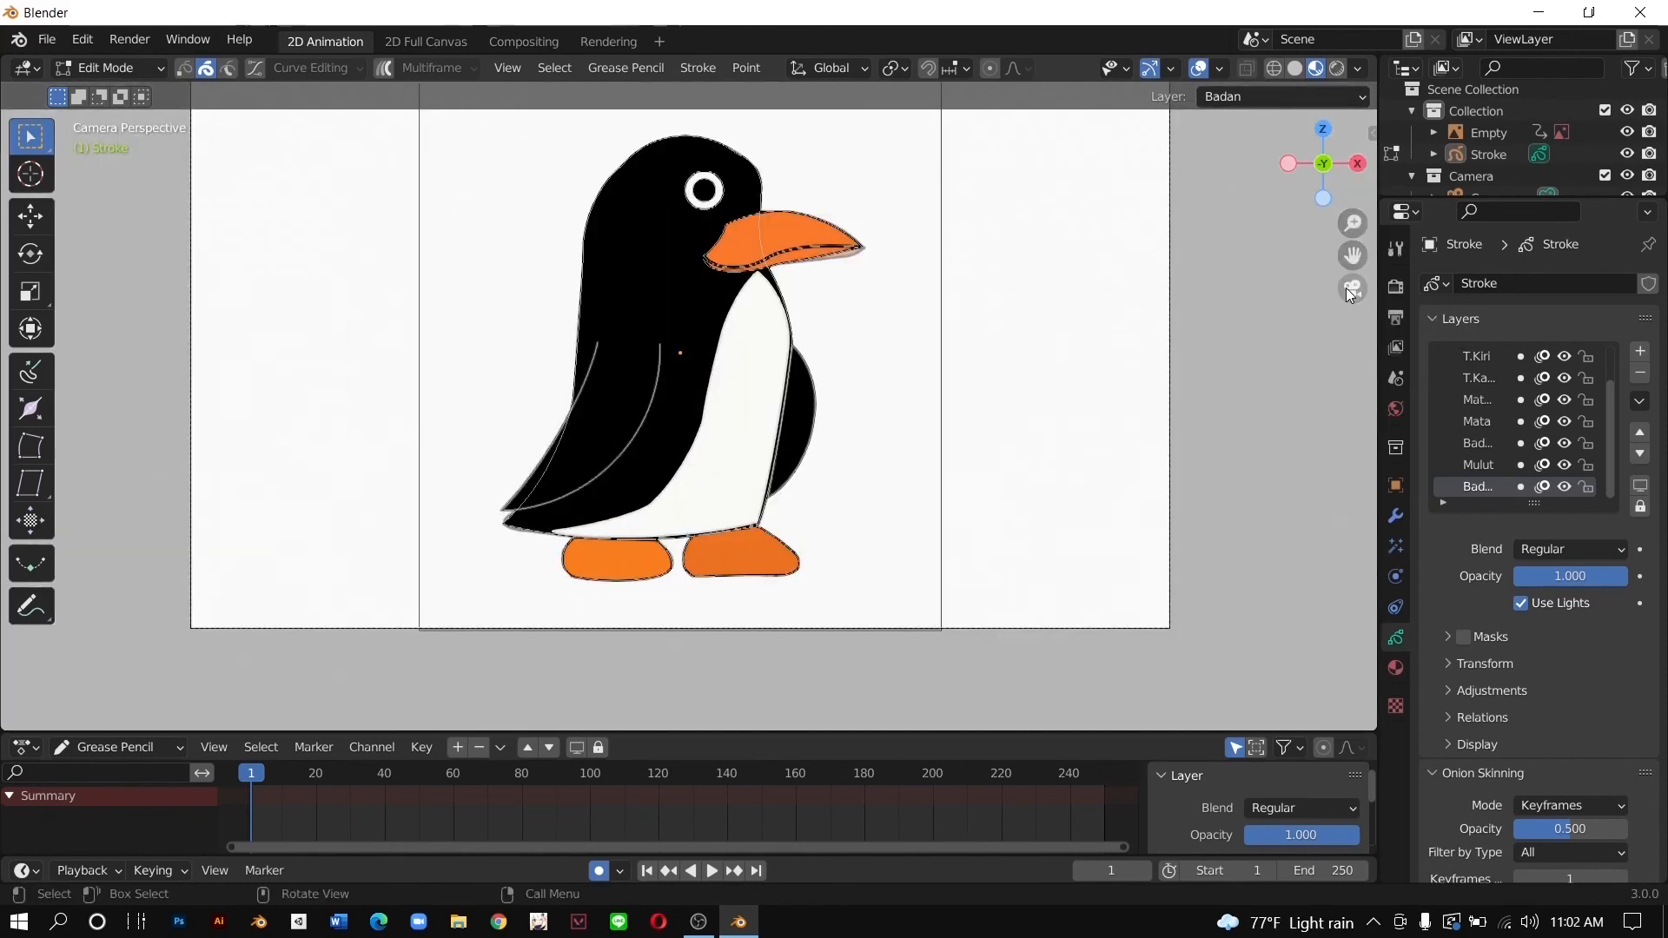
scroll(1115, 327, "up", 2)
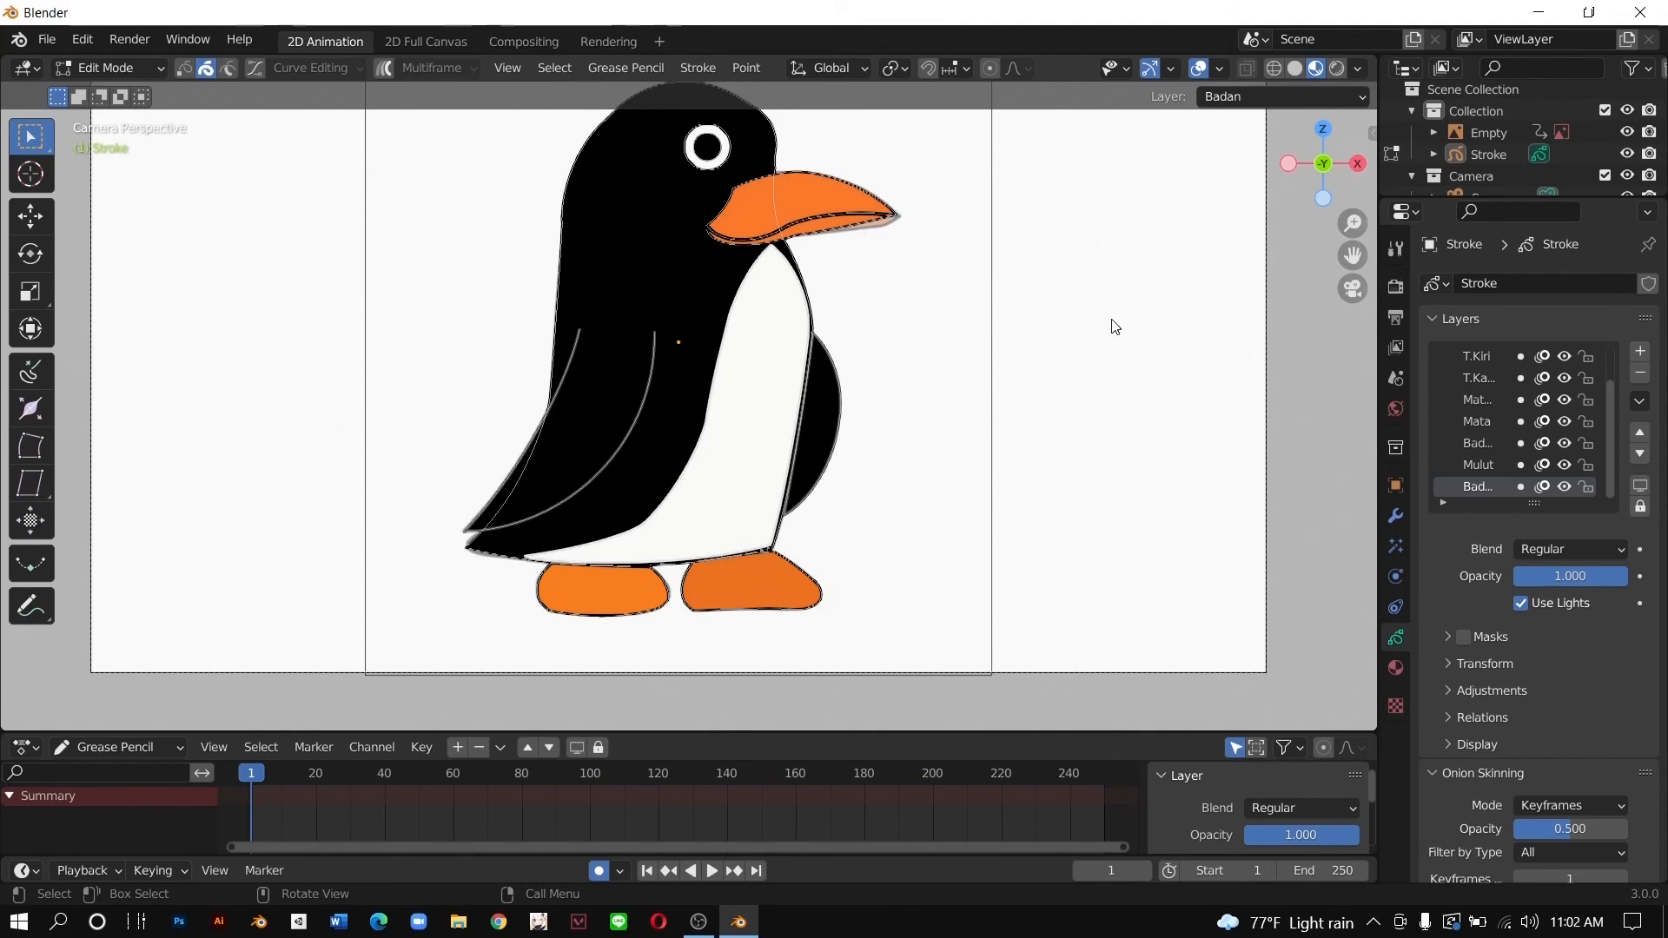
left_click(107, 68)
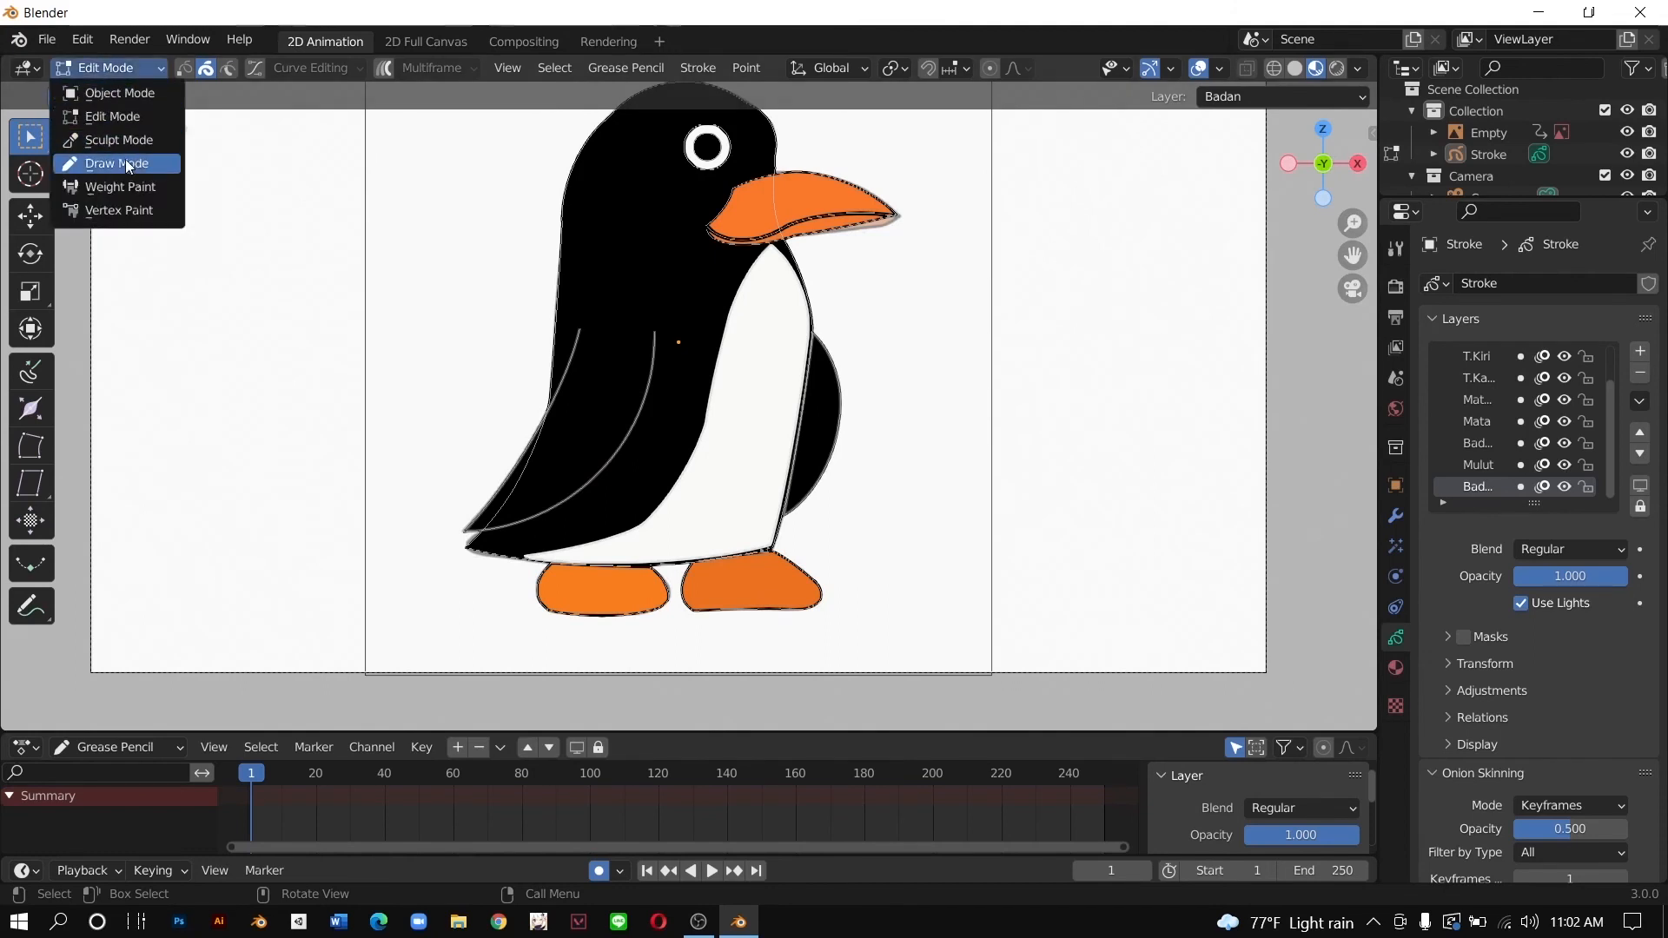
left_click(117, 163)
scroll(401, 239, "down", 1)
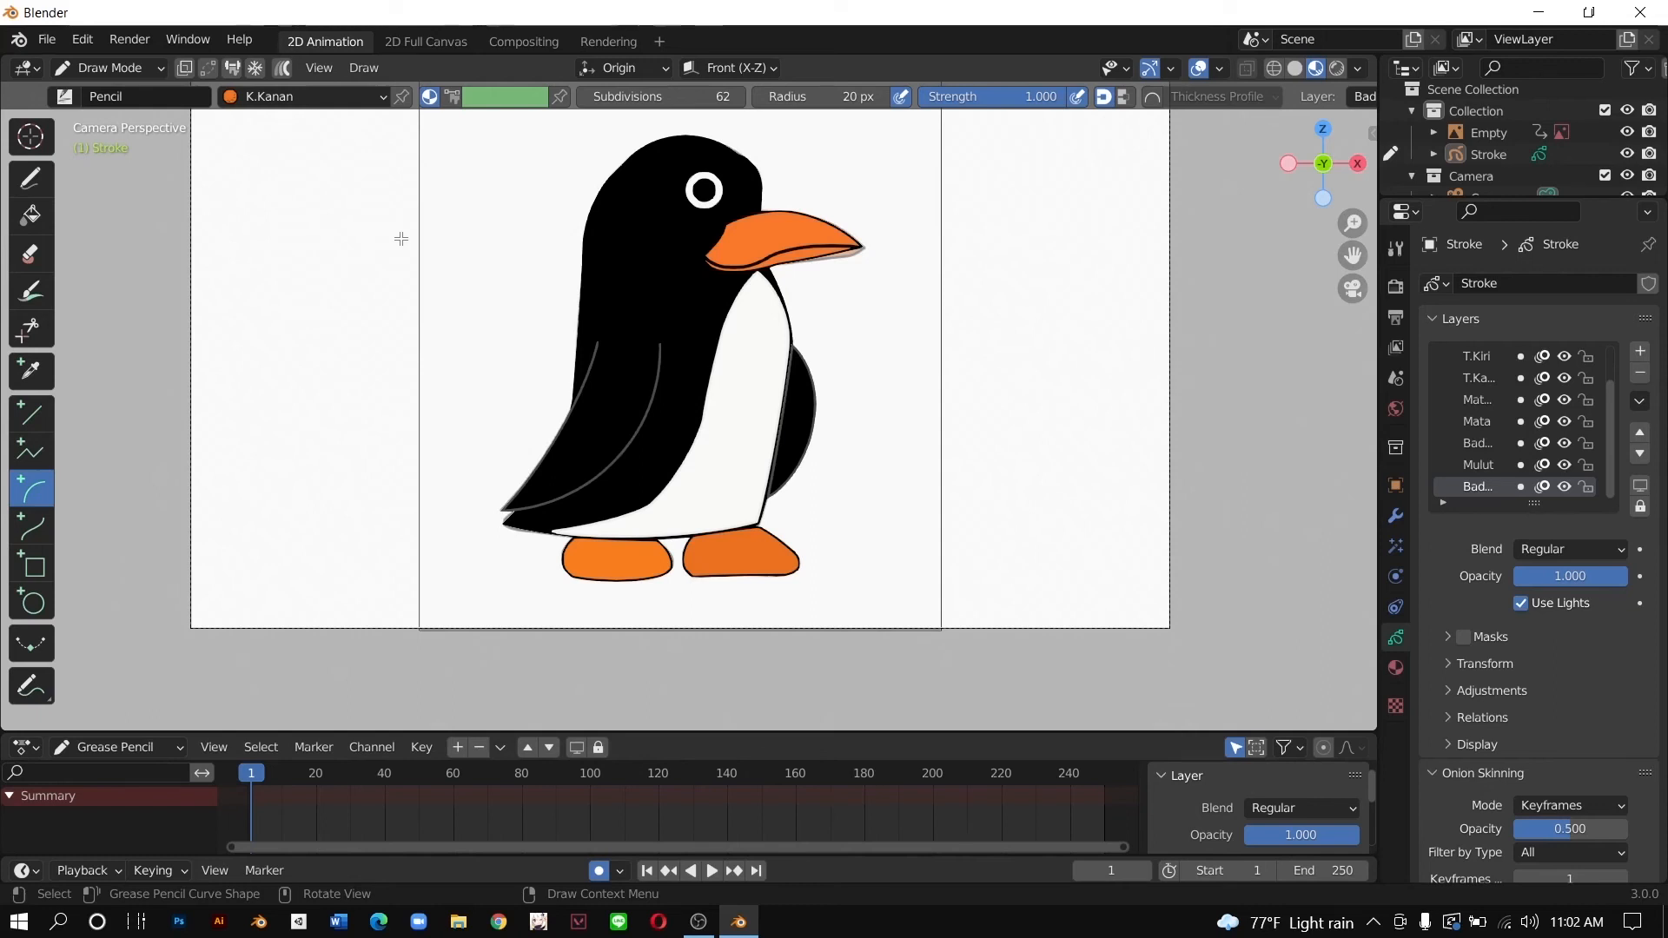
left_click_drag(1352, 255, 1358, 339)
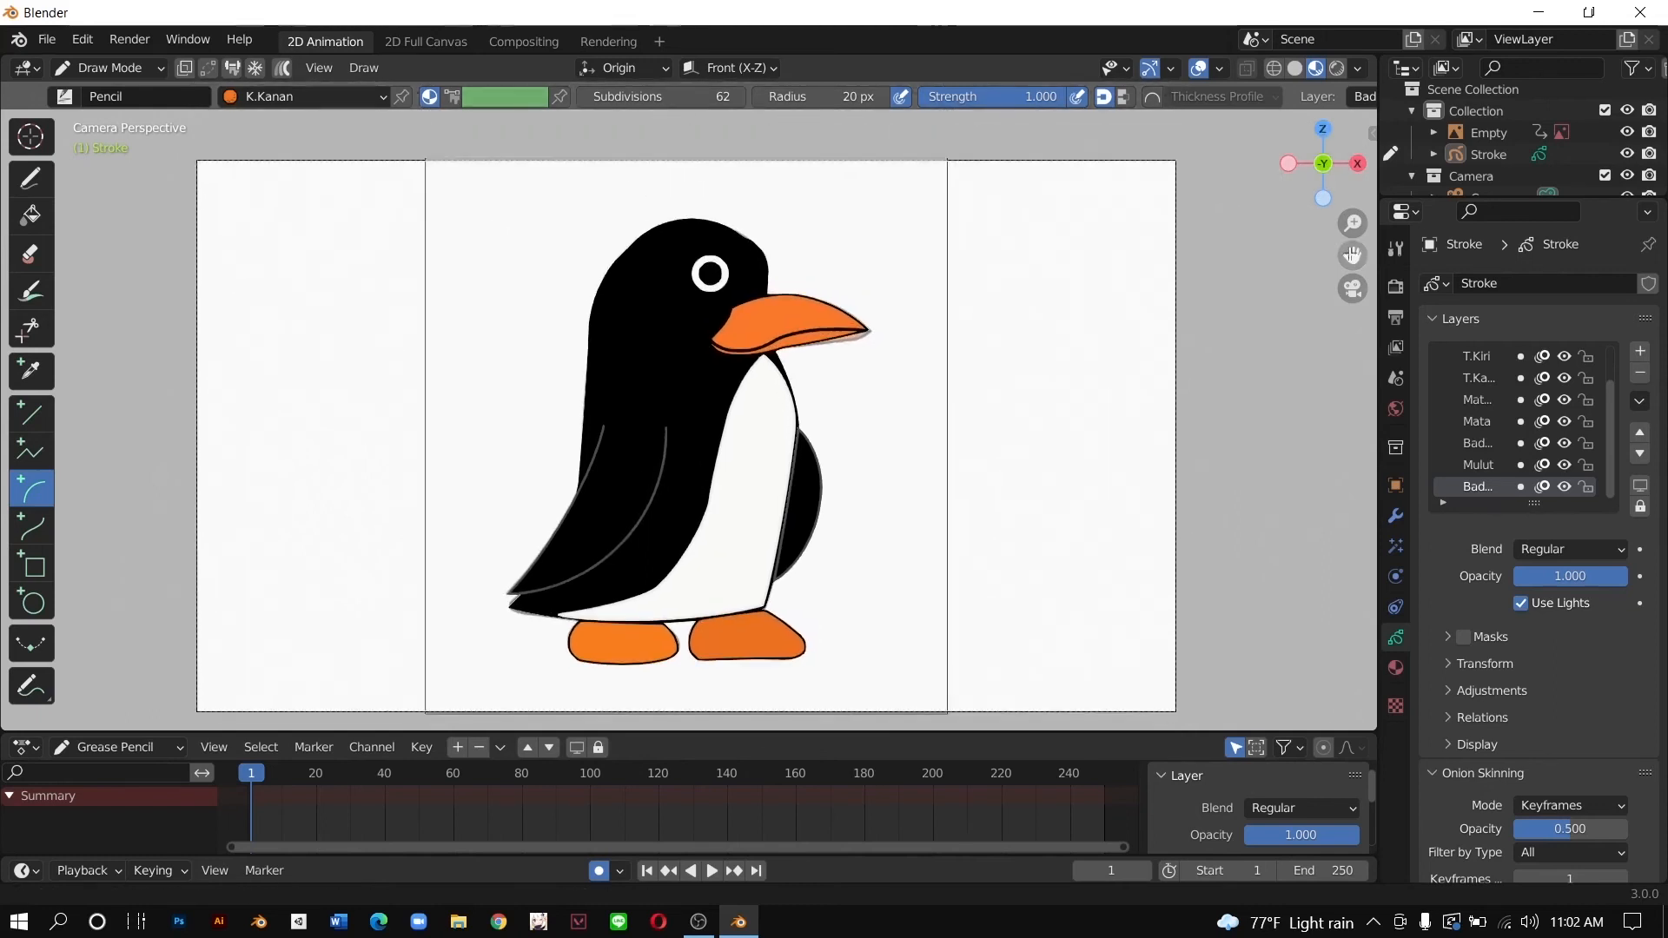
left_click(699, 922)
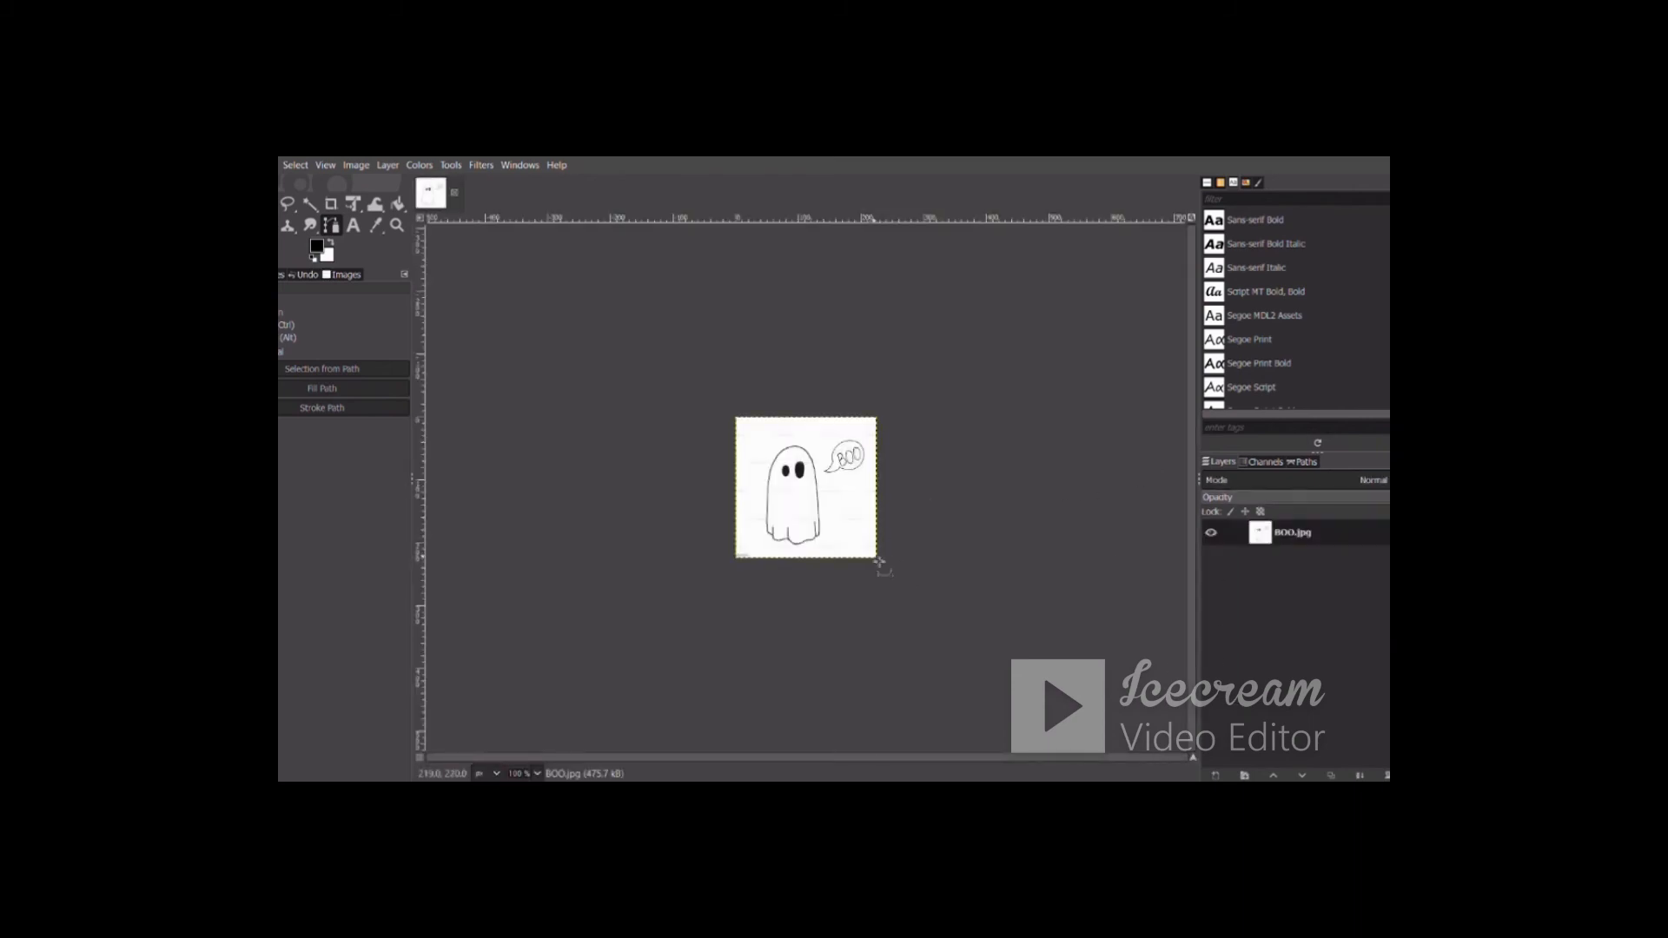
scroll(848, 517, "up", 1, "ctrl")
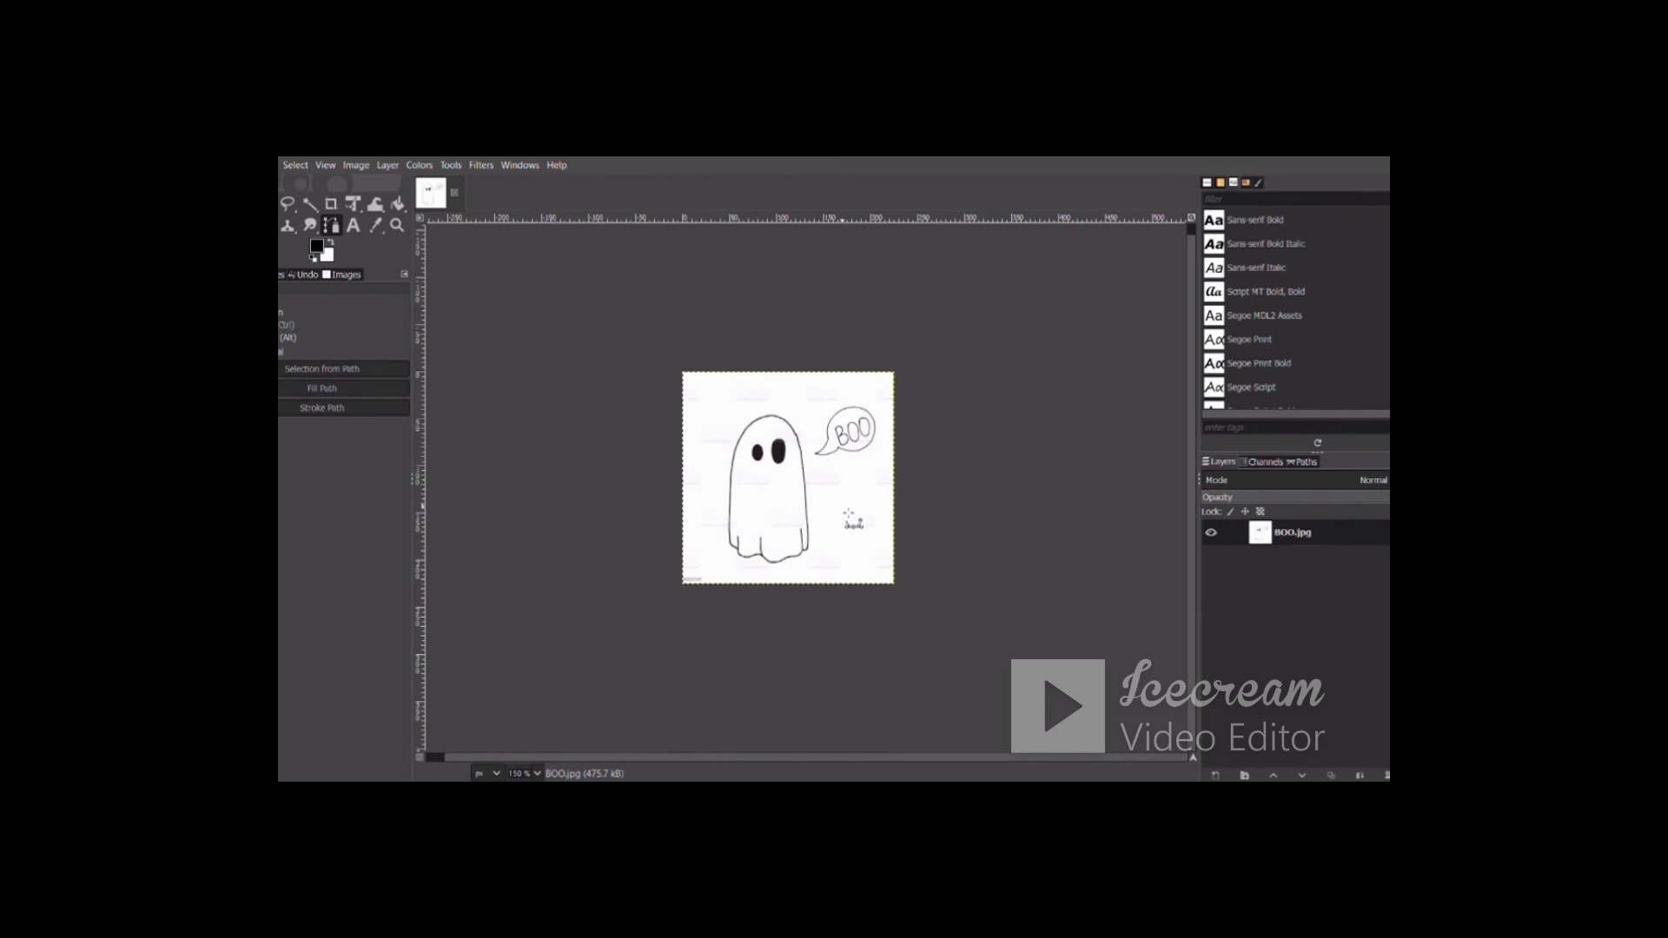
scroll(848, 517, "up", 1, "ctrl")
scroll(851, 520, "up", 1, "ctrl")
scroll(852, 521, "down", 1, "ctrl")
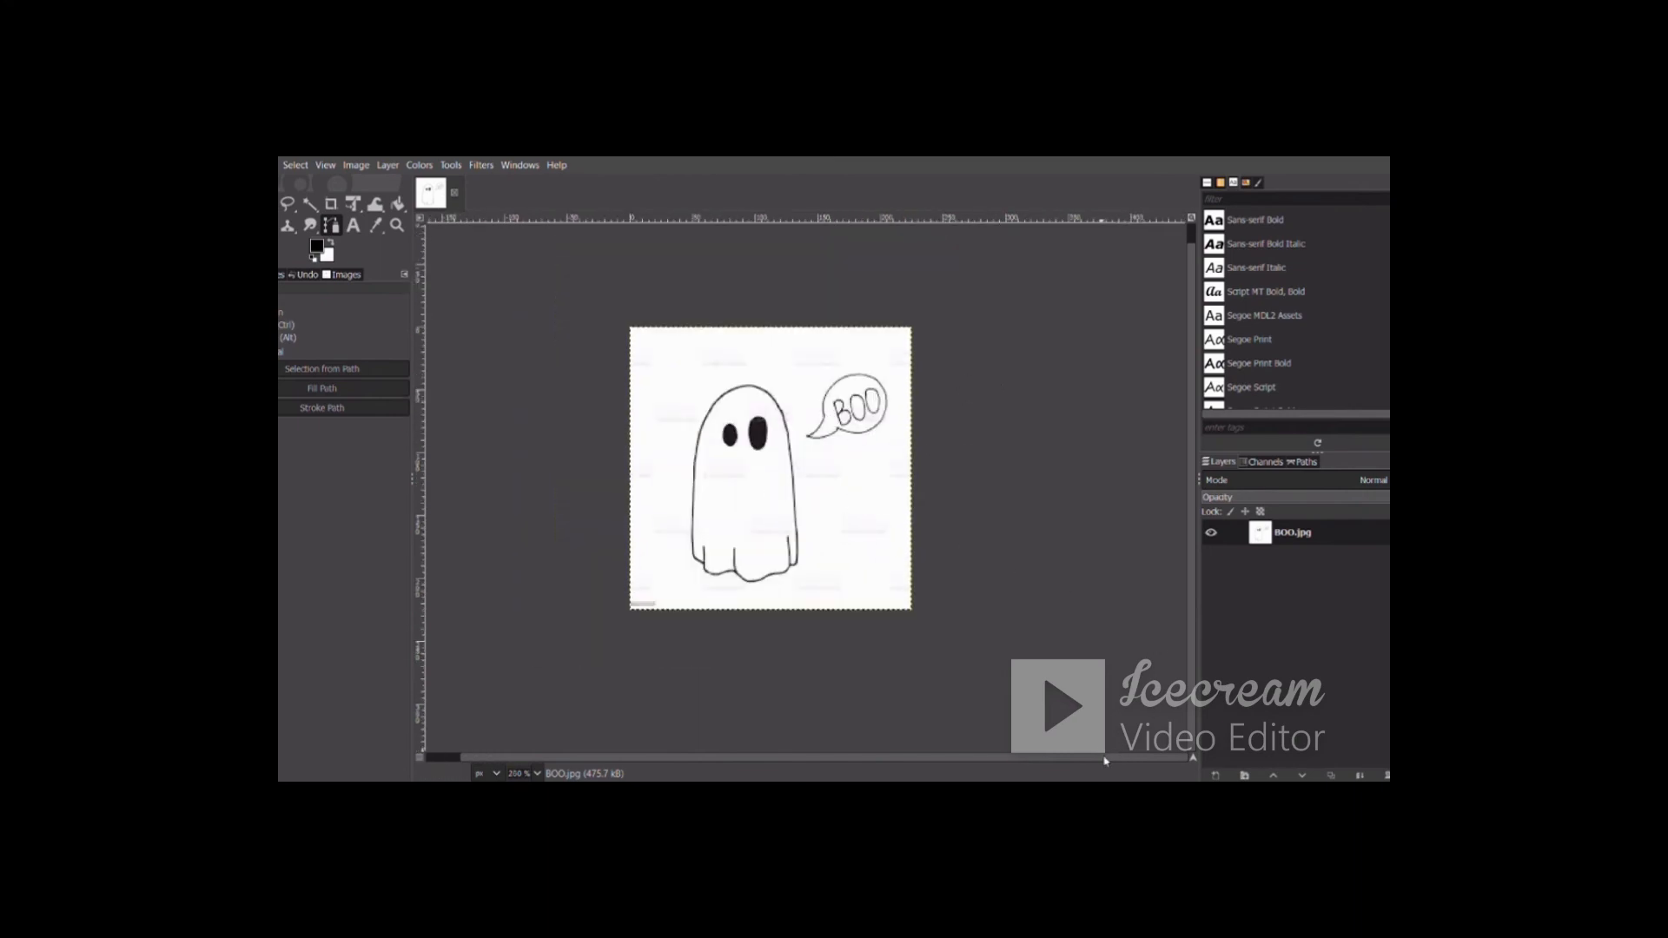
scroll(1105, 761, "left", 1)
scroll(1192, 648, "up", 1)
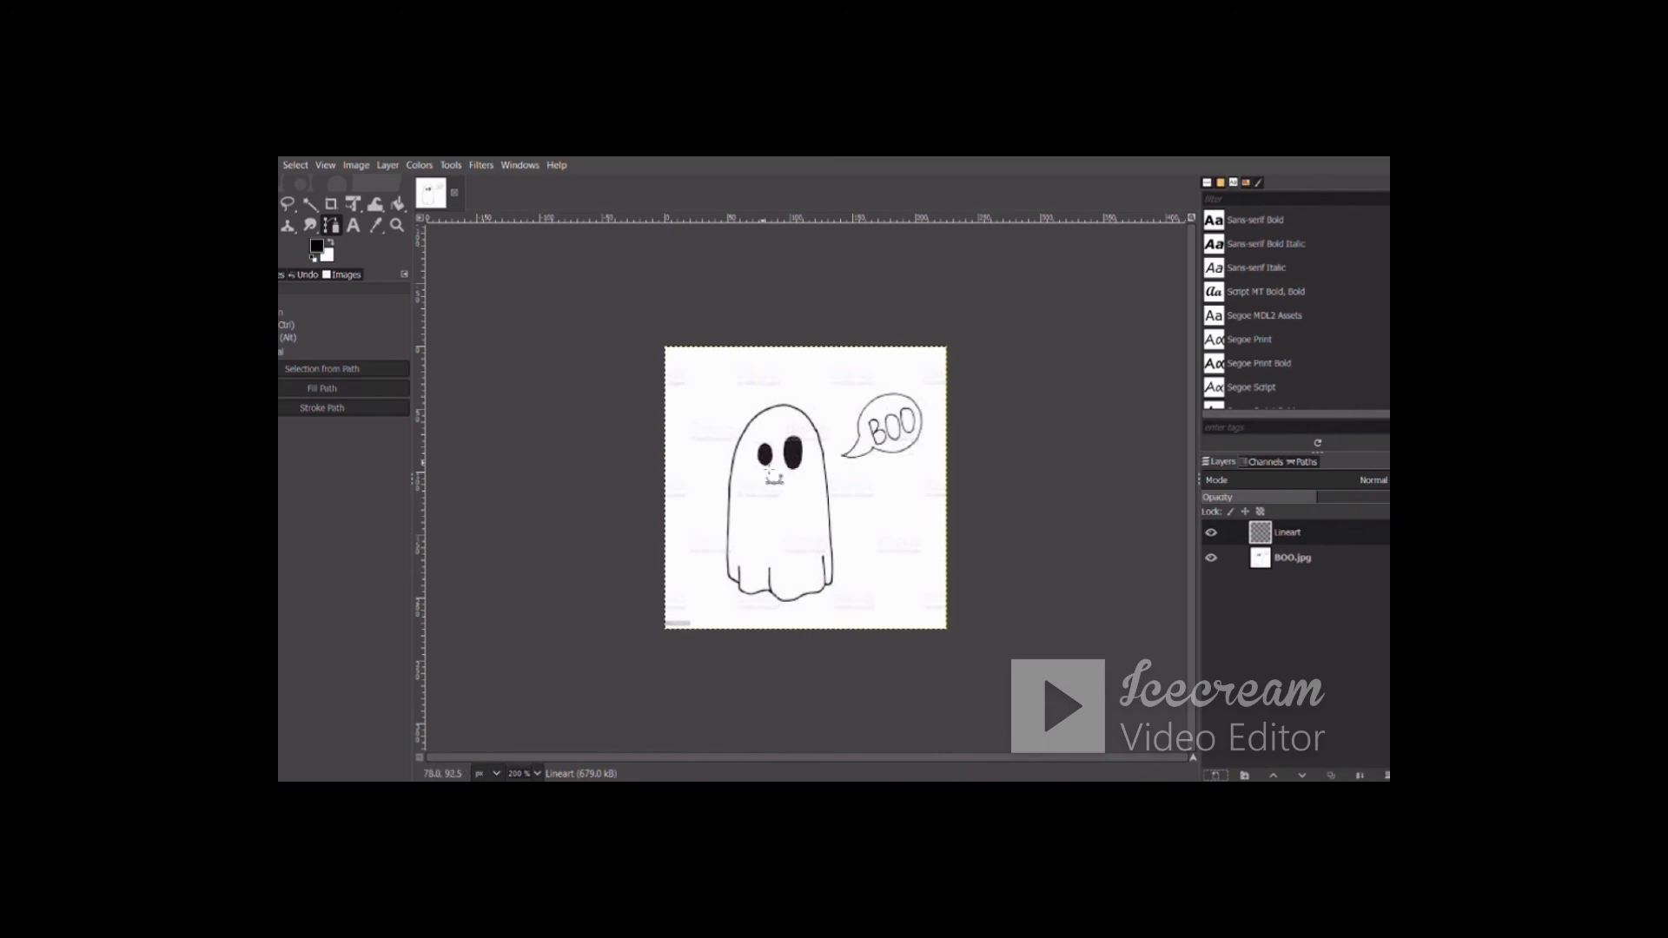
Step: On the Lineart layer, draw a path across the ghost at eye level and bend it upward to follow the head's rounded top
scroll(786, 454, "up", 1, "ctrl")
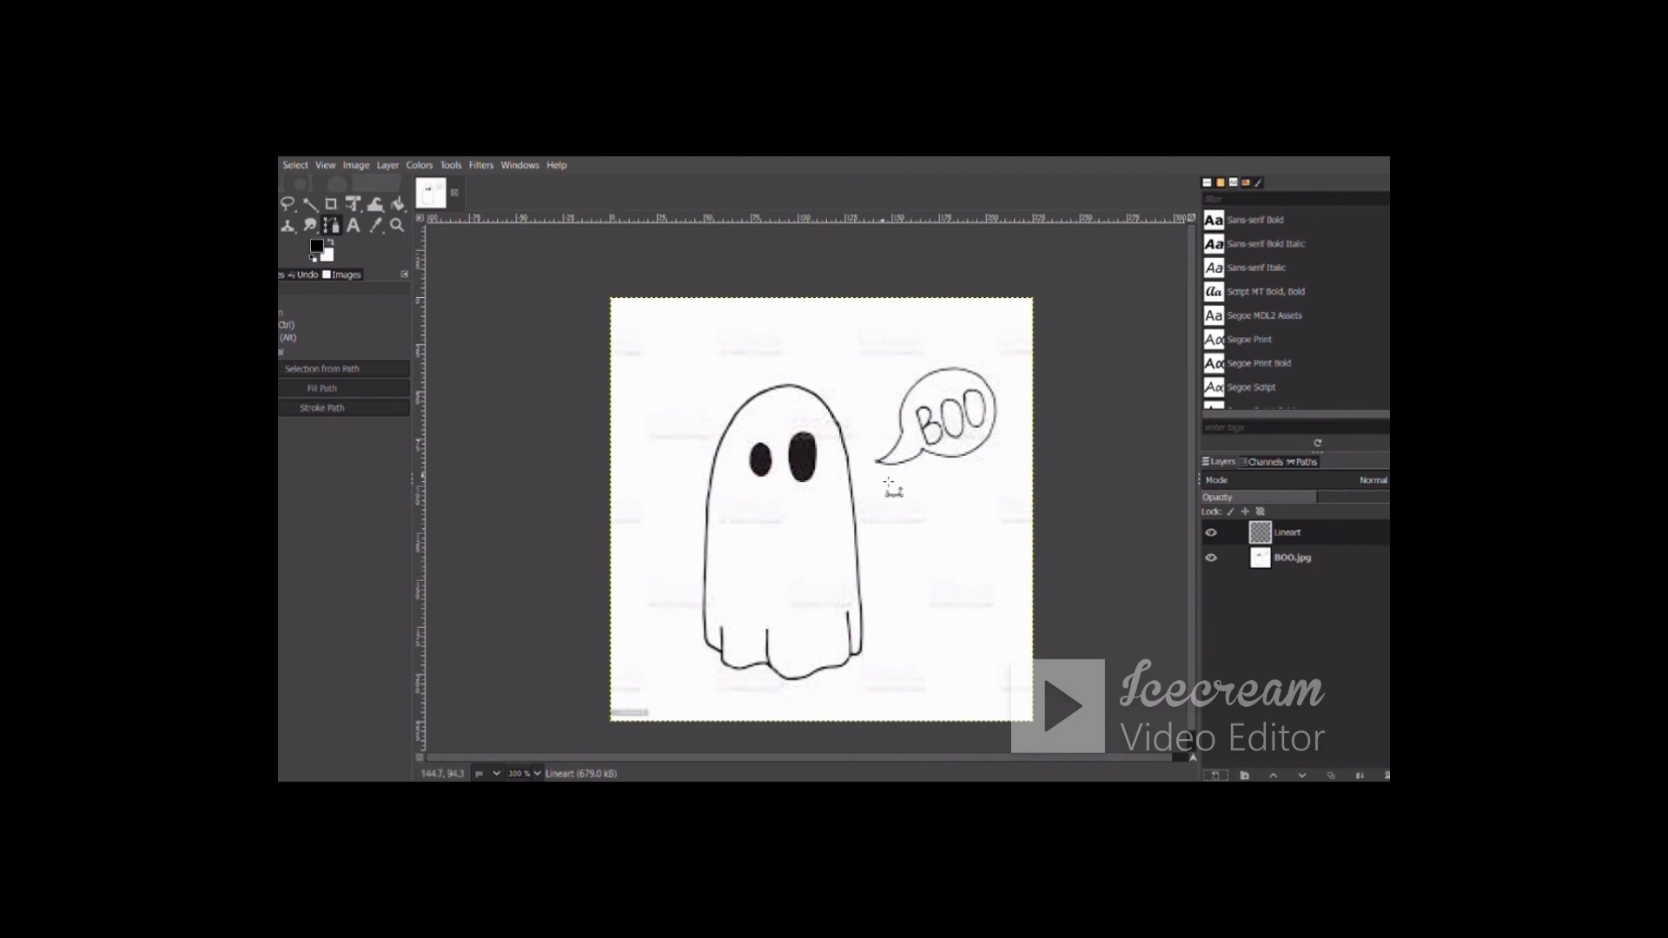
scroll(728, 448, "up", 1, "ctrl")
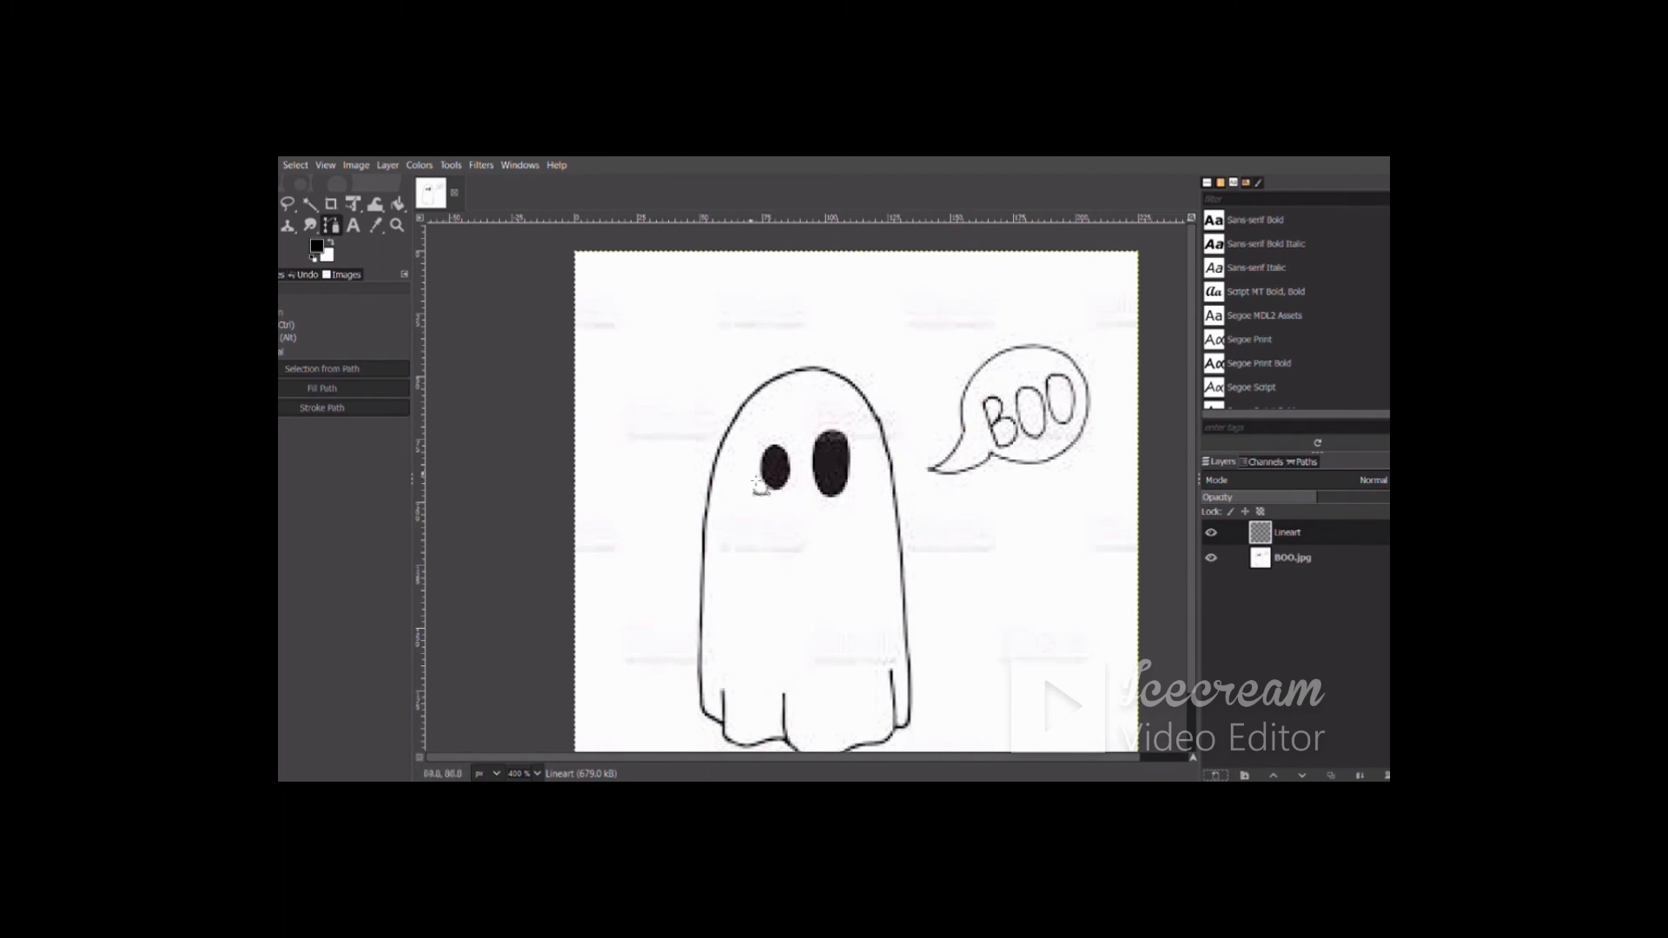
left_click(714, 462)
left_click(888, 469)
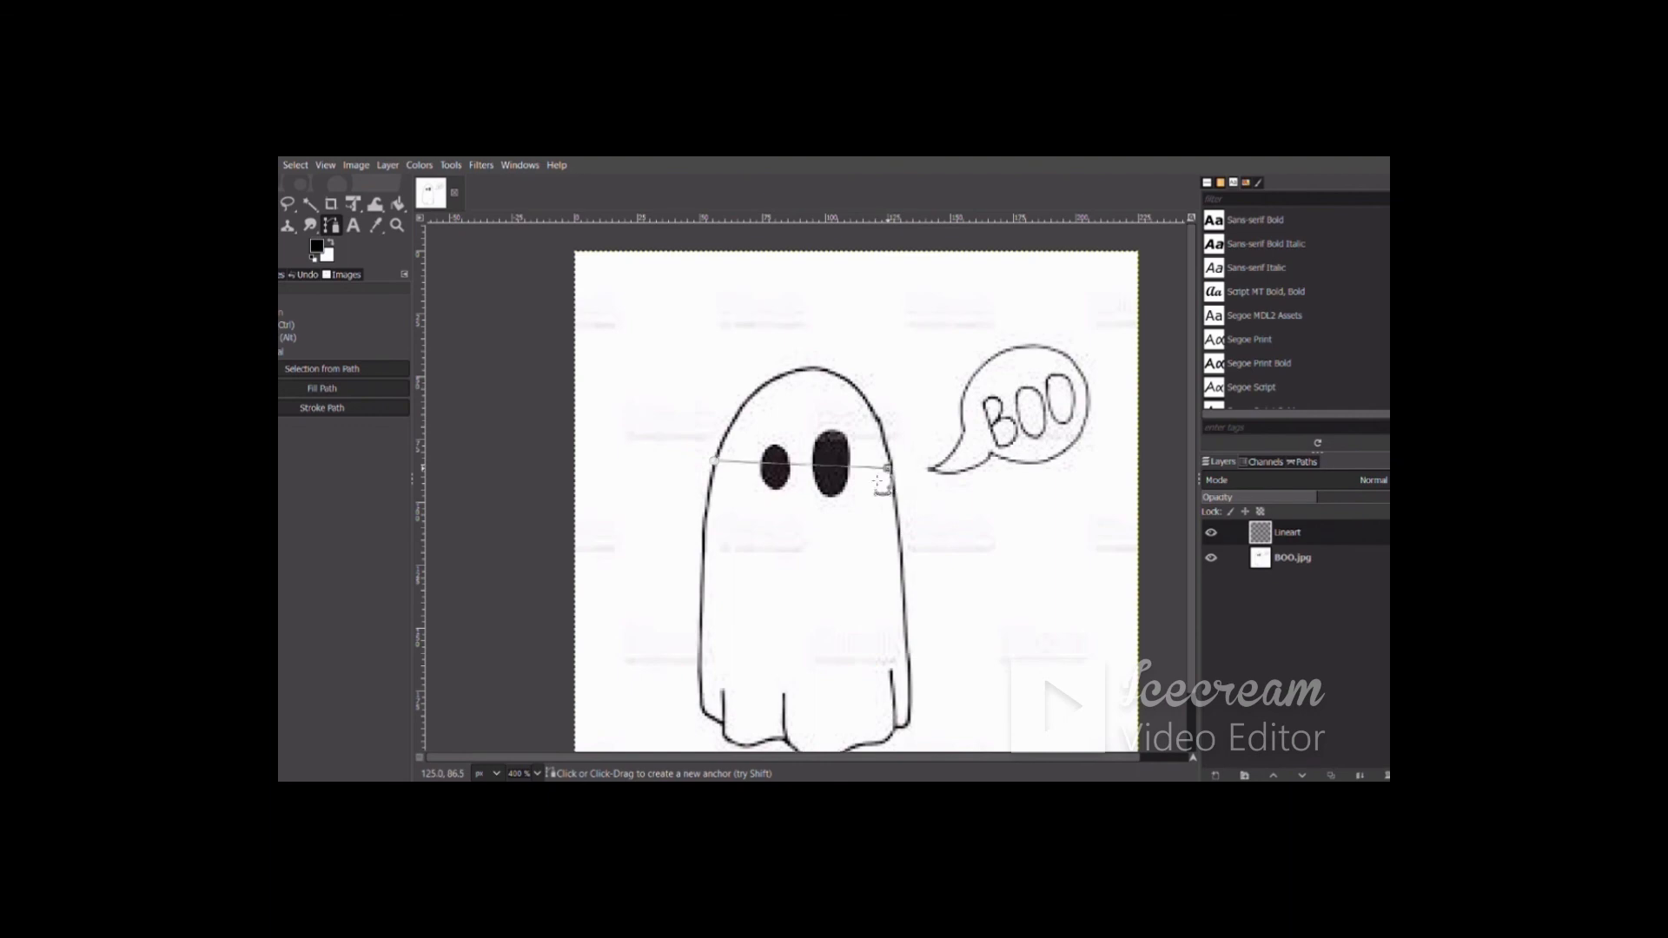
left_click_drag(814, 466, 822, 371)
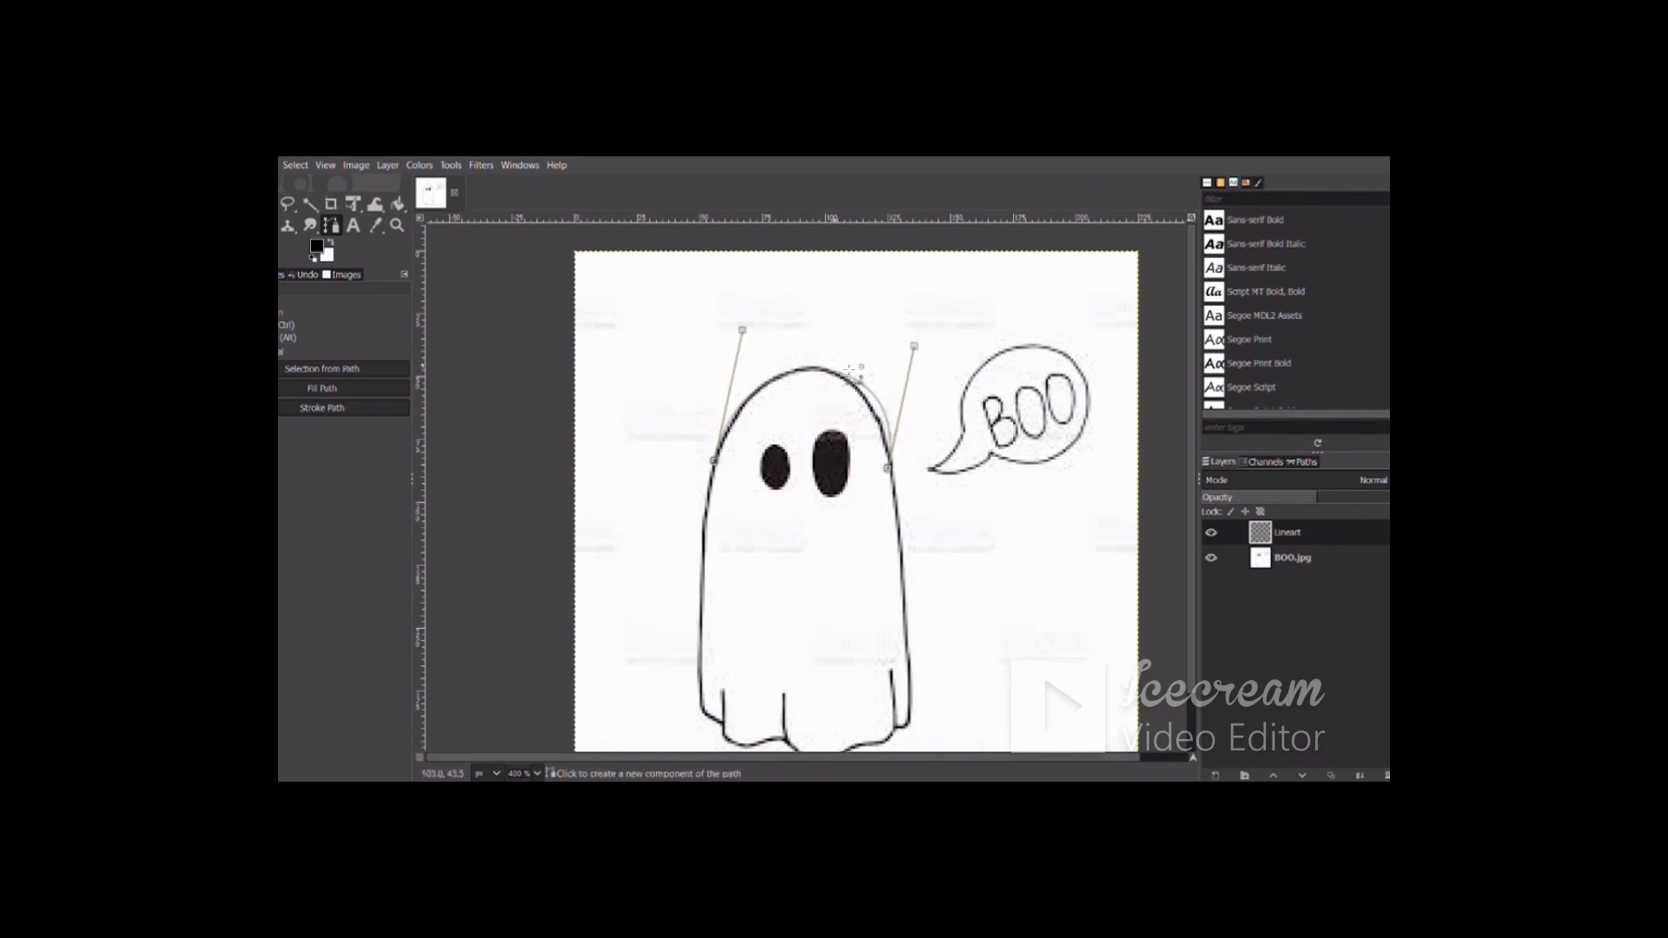
Step: Undo the bends of the path over the ghost's head, returning it to a straight segment at eye level
mouse_move(914, 346)
left_mouse_down()
mouse_move(756, 346)
mouse_move(888, 346)
left_mouse_up()
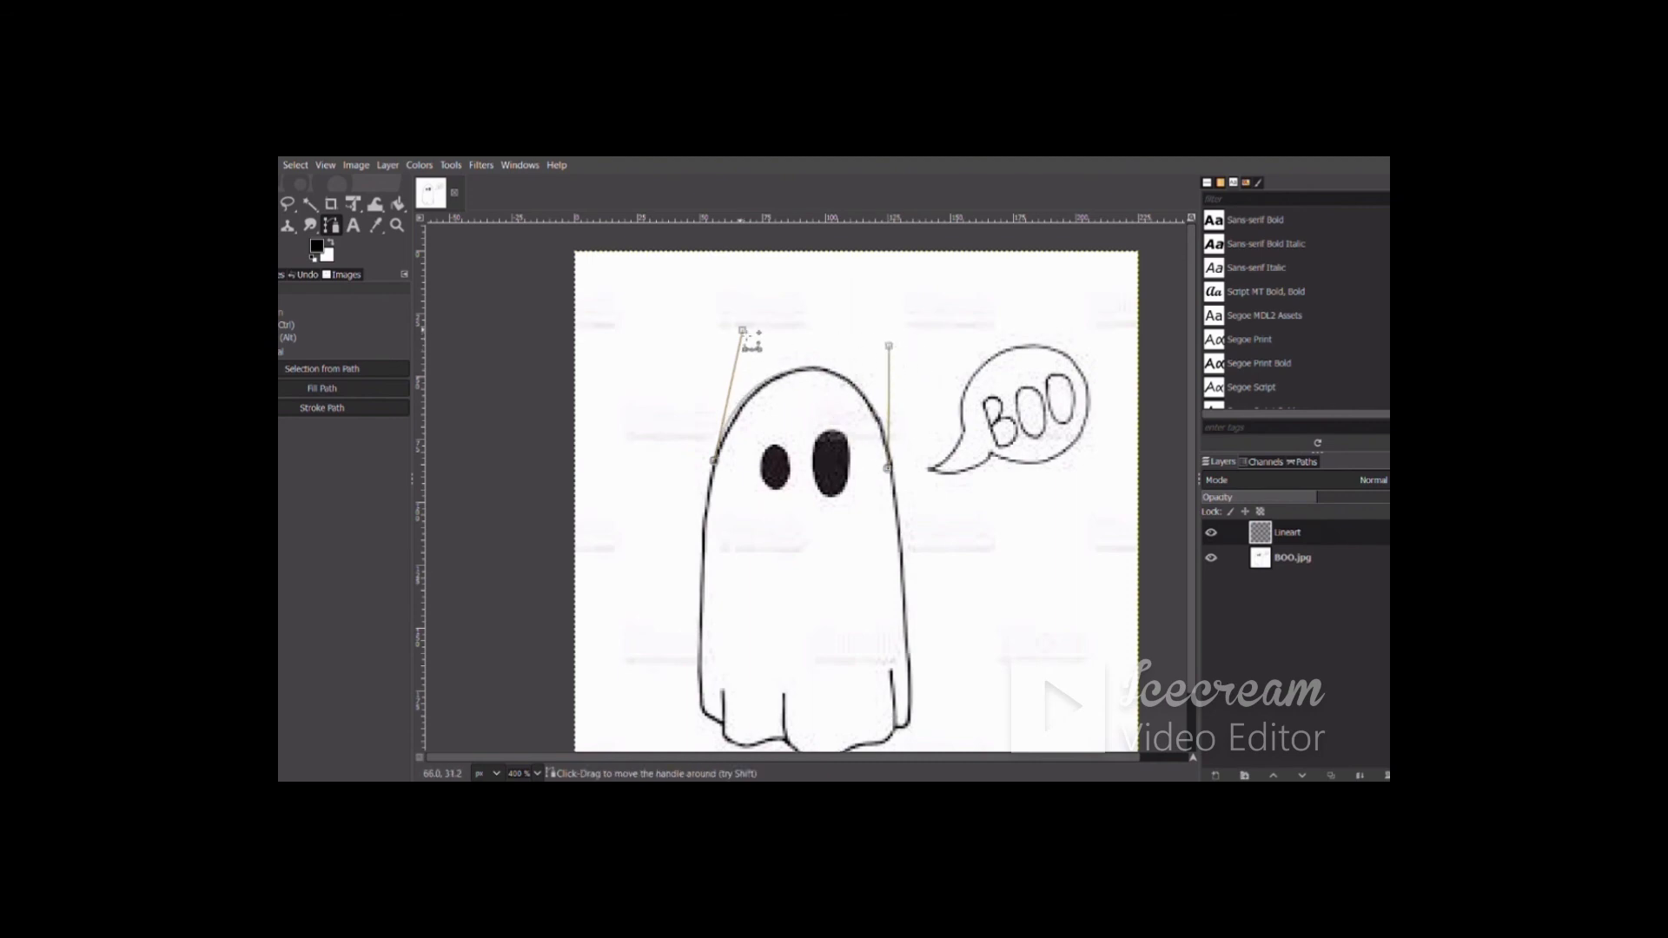
key("ctrl+z")
key("ctrl+z")
key("ctrl+z")
key("ctrl+z")
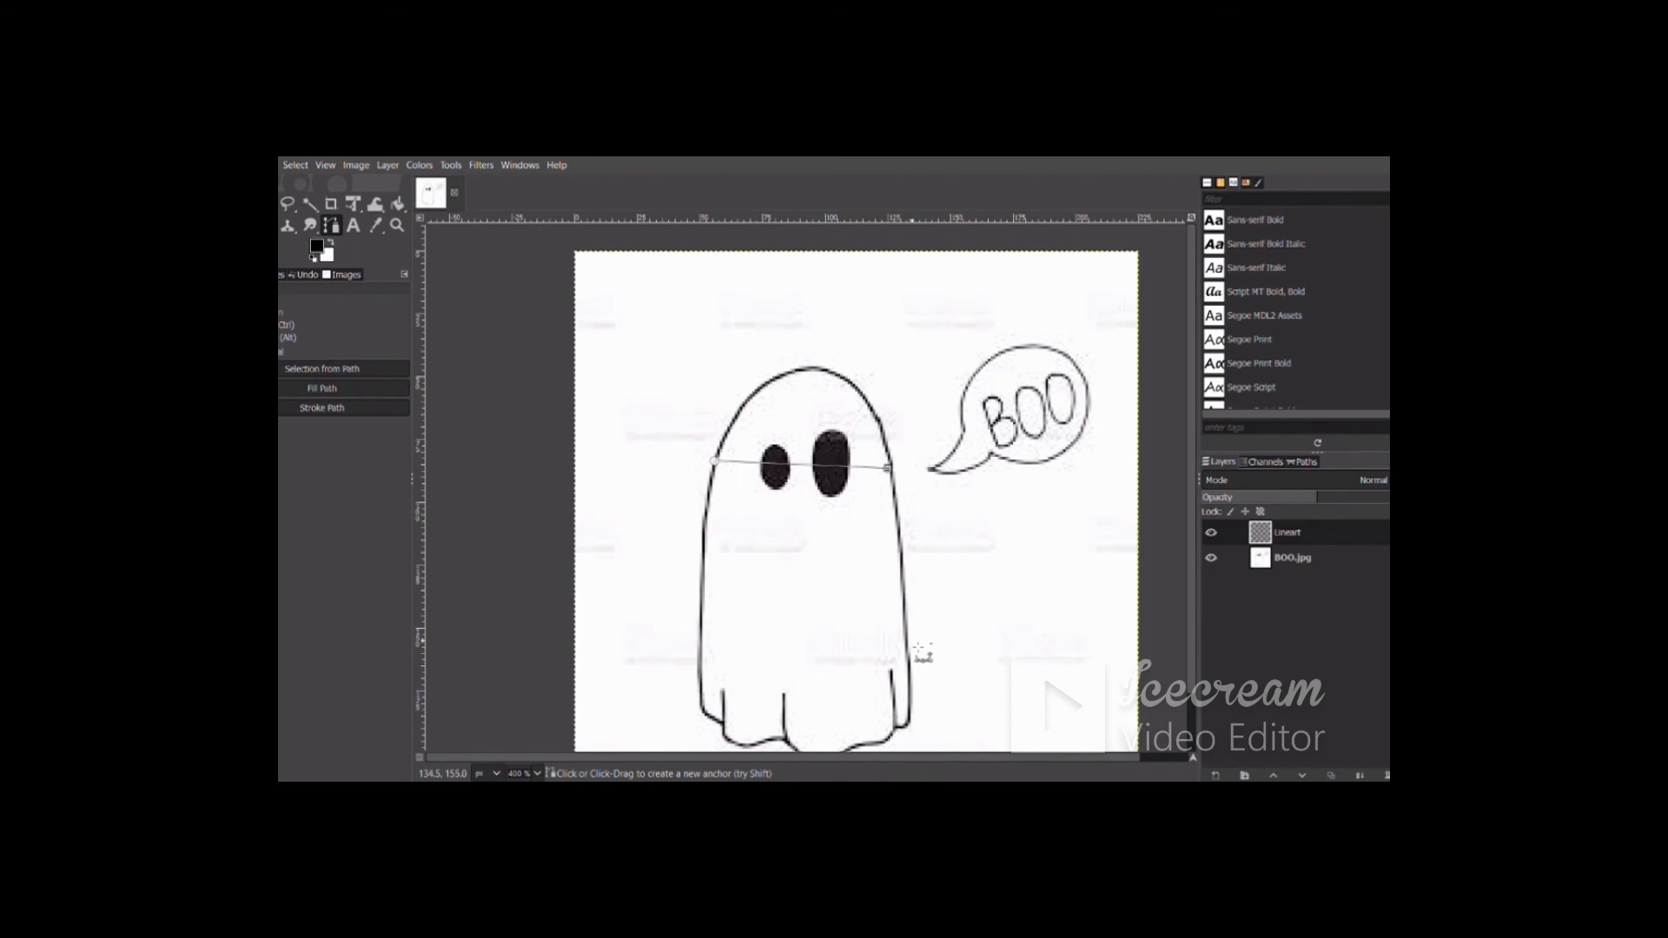
Step: Extend the path with anchors along the ghost's right side, wavy hem and left side, and close it at the left eye-level anchor
scroll(888, 617, "down", 2)
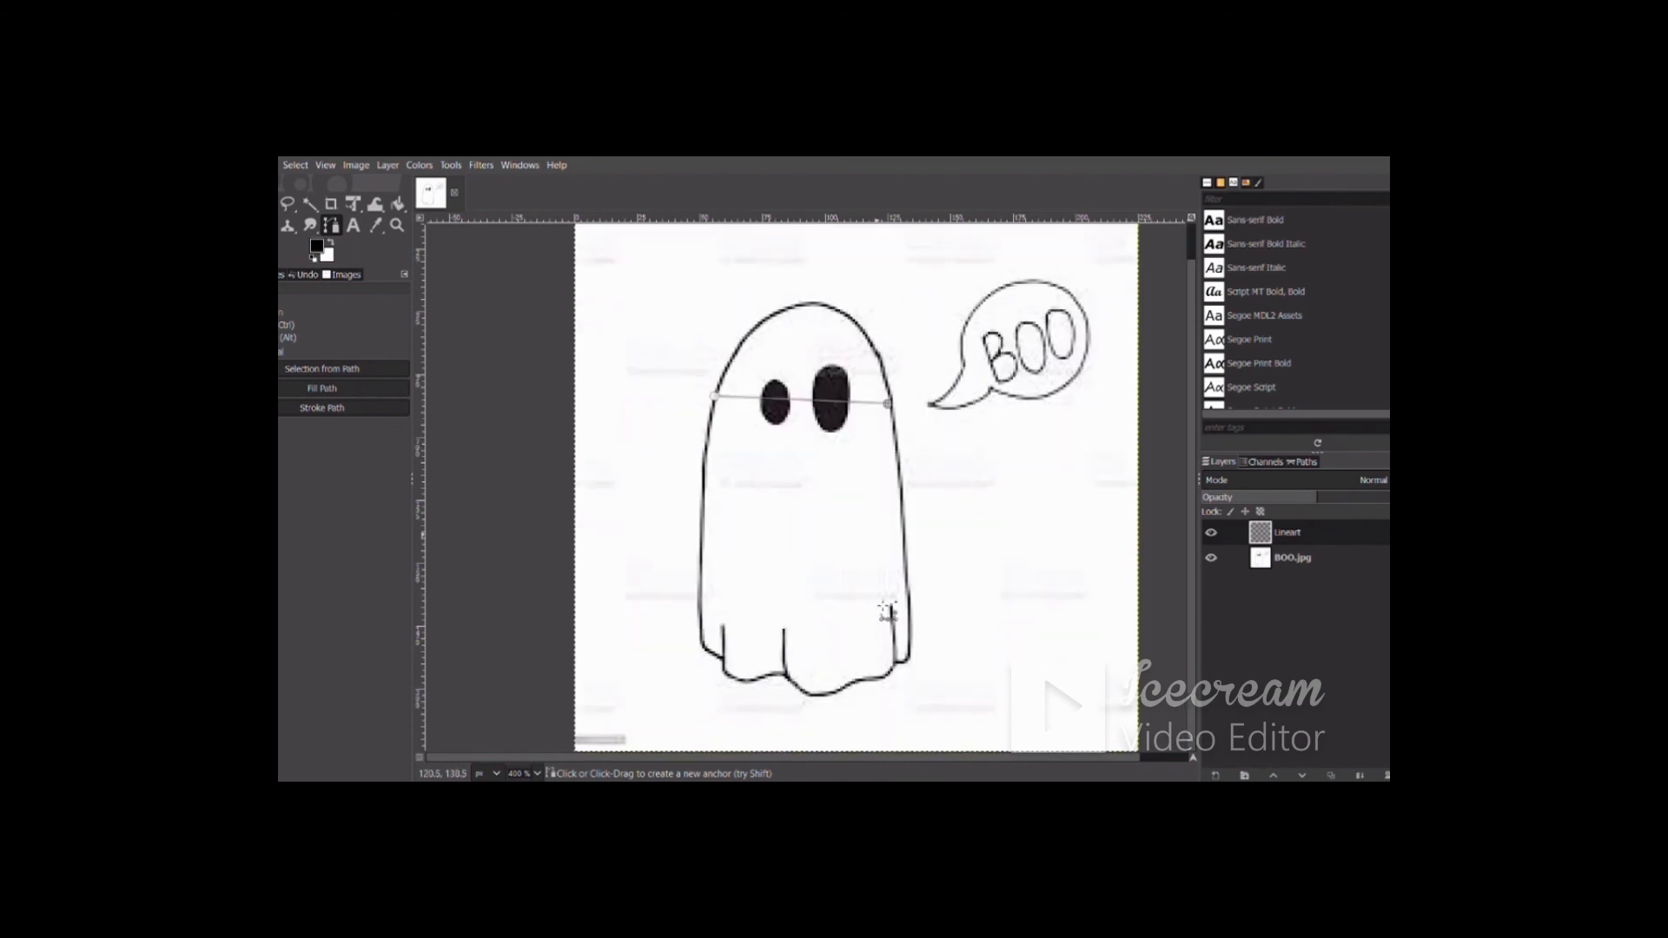
left_click(909, 654)
left_click(895, 665)
left_click(854, 681)
left_click(785, 675)
left_click(722, 665)
left_click(700, 632)
left_click(713, 399, "ctrl")
Step: Bend the path's top segment upward and adjust its handles to follow the ghost's rounded head
left_click_drag(817, 411, 819, 305)
left_click_drag(907, 263, 884, 262)
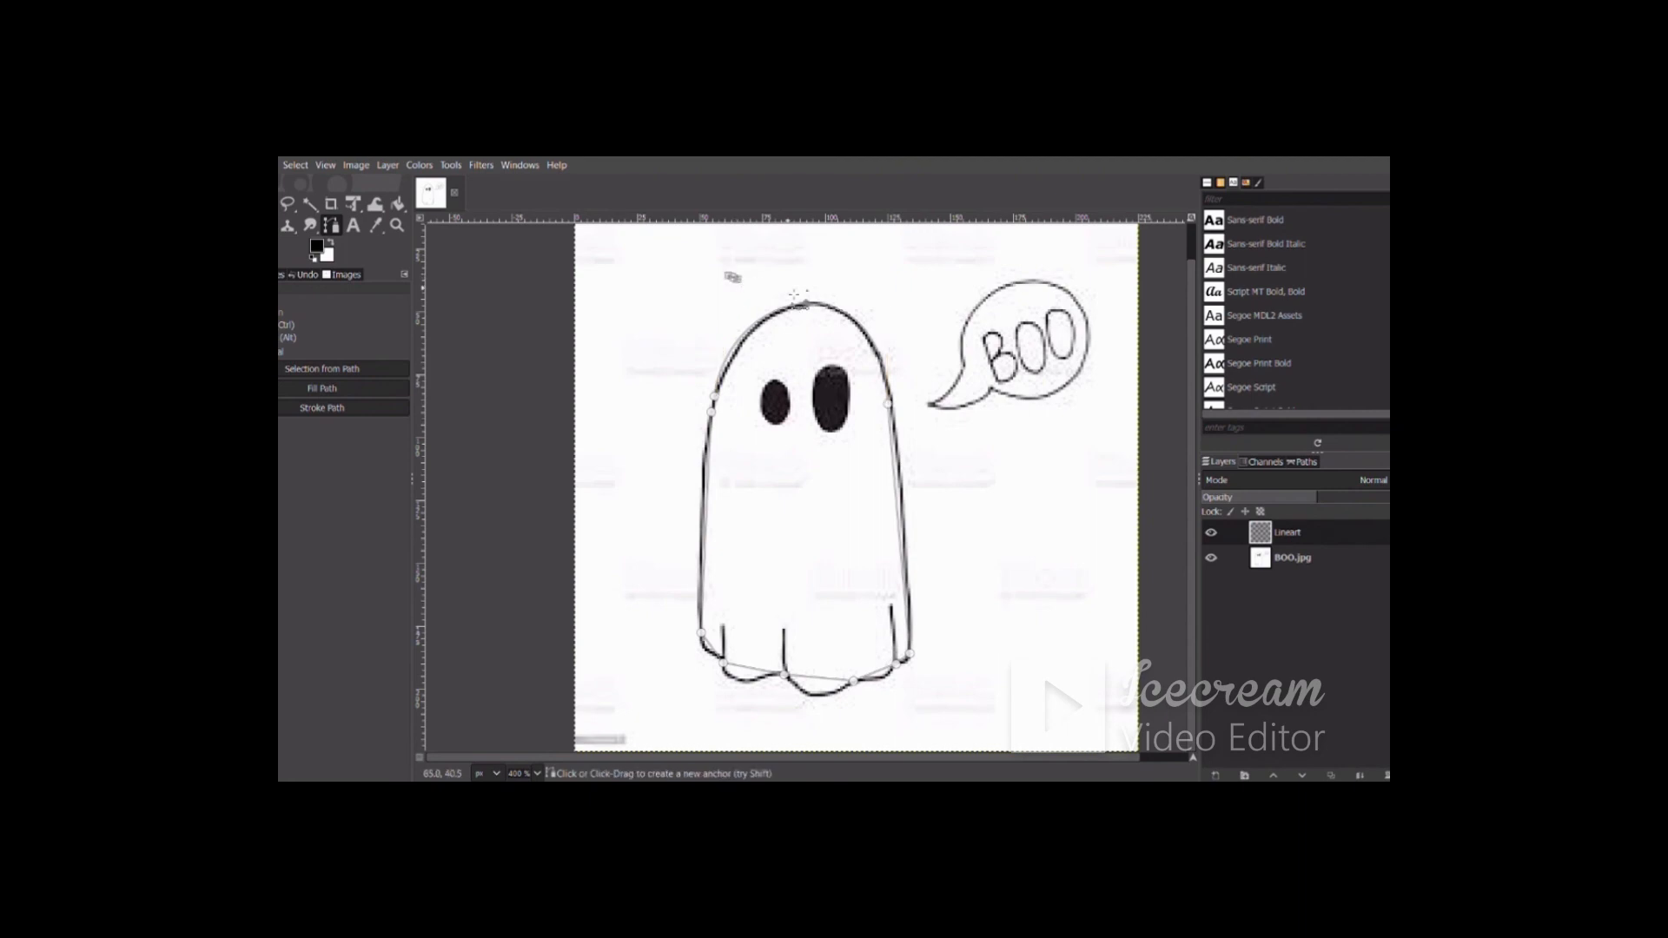
left_click_drag(733, 280, 744, 285)
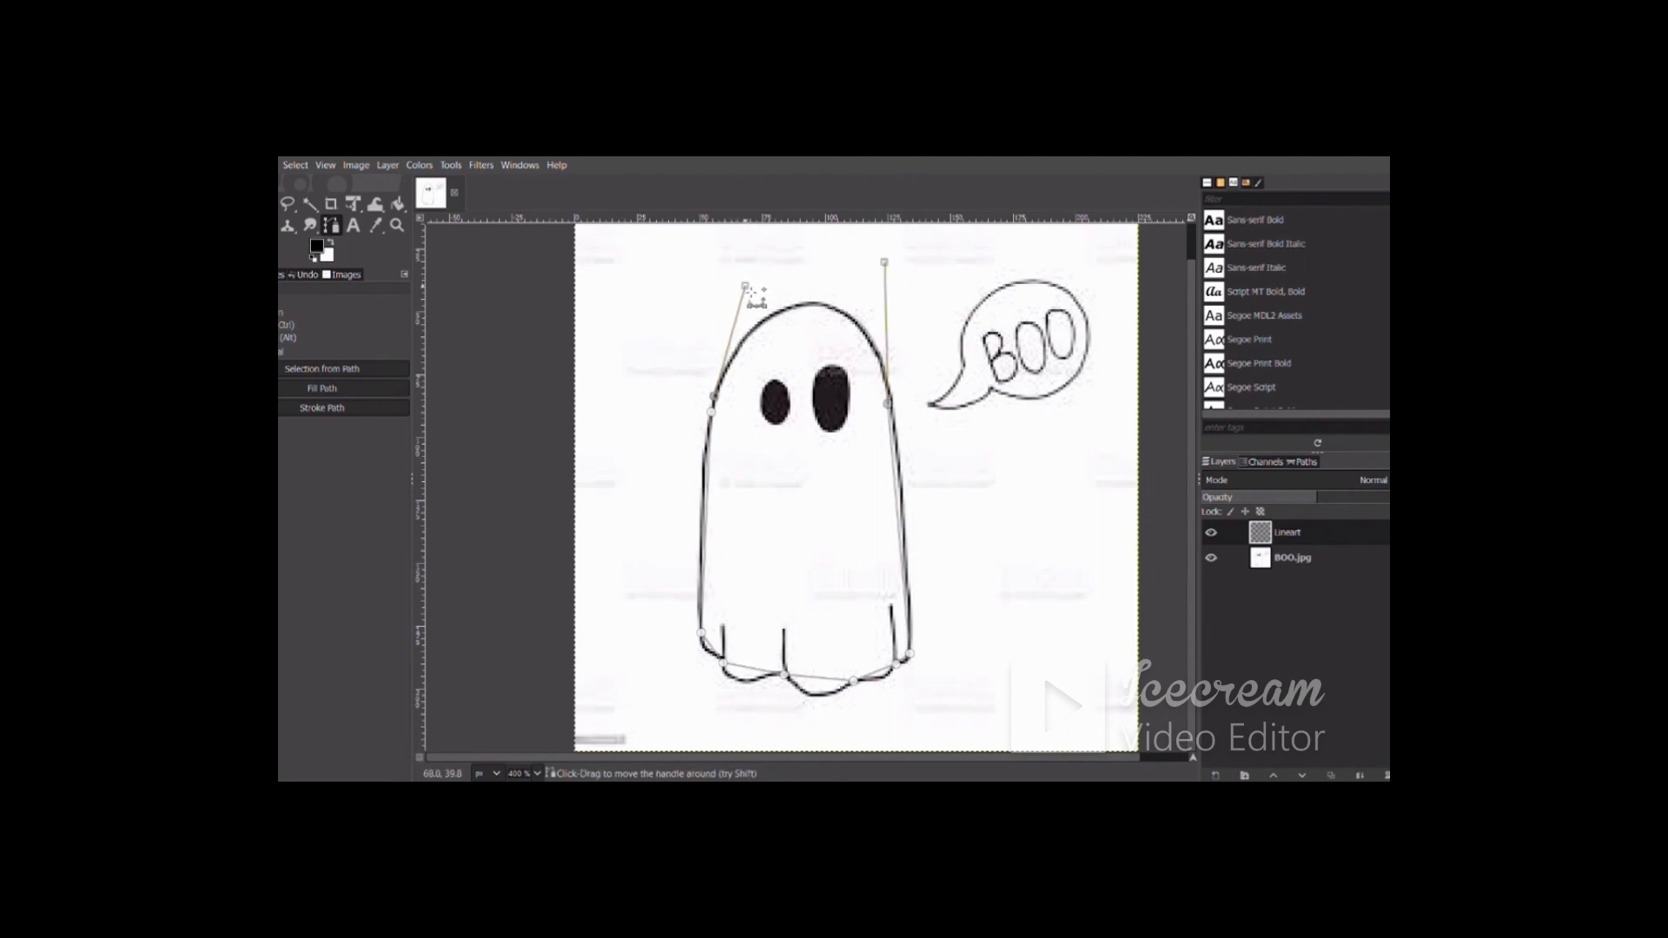
Step: Curve the path's side and hem segments and shift the left eye-level anchor so the path matches the ghost's outline
left_click(913, 553)
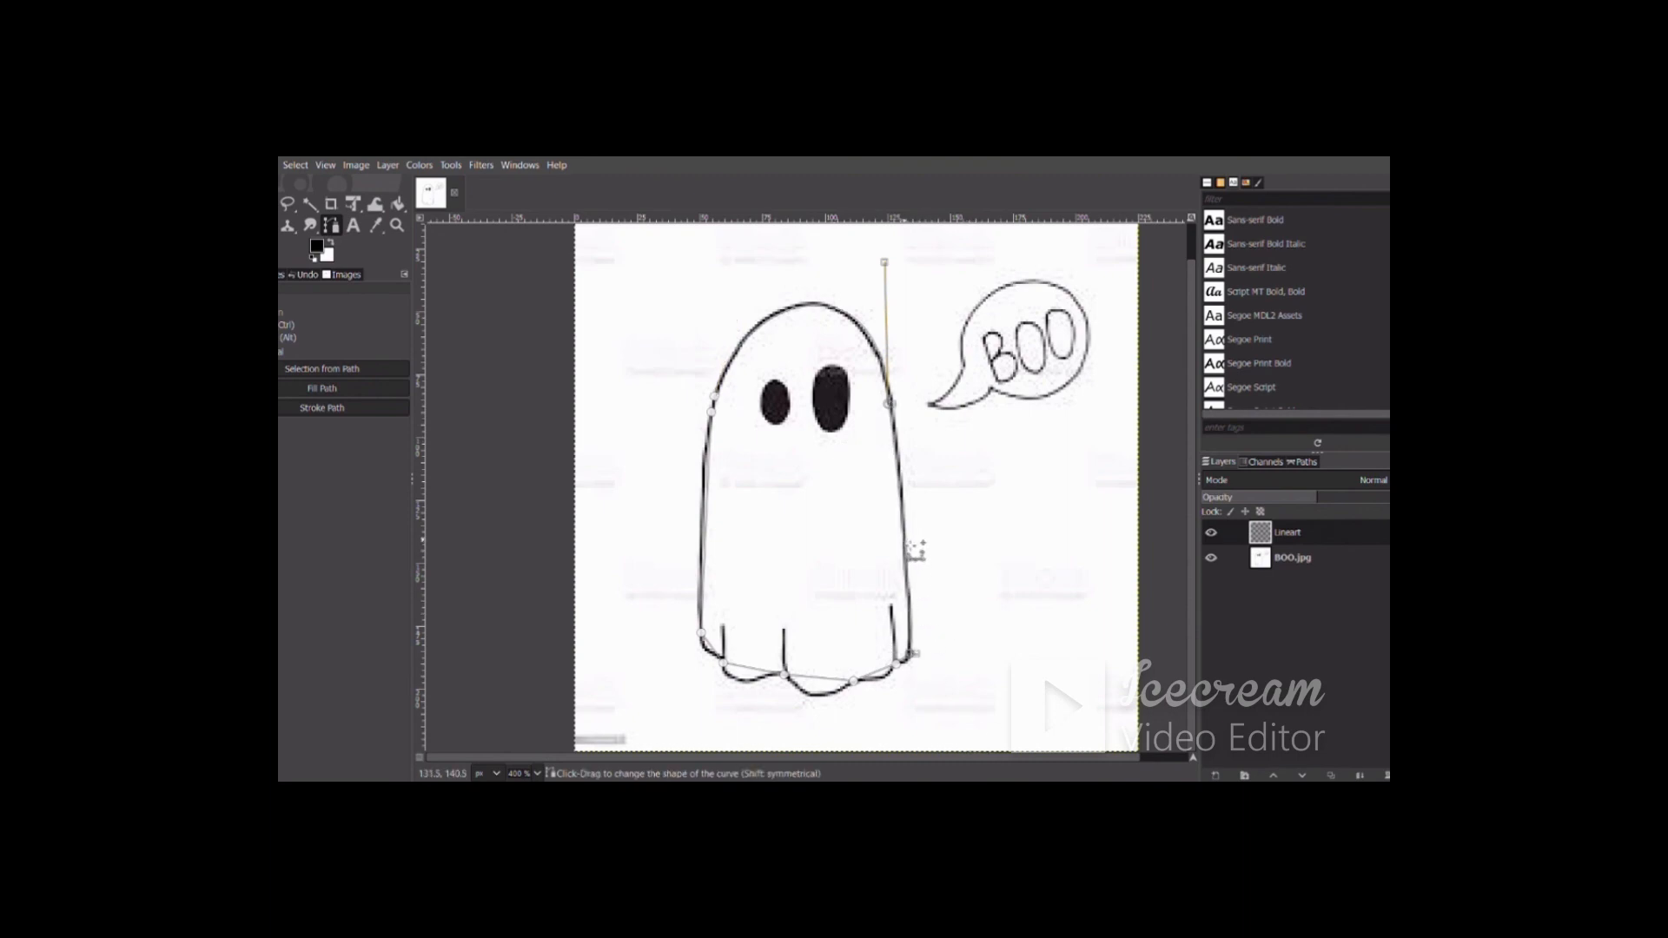
left_click_drag(917, 553, 915, 551)
left_click(898, 681)
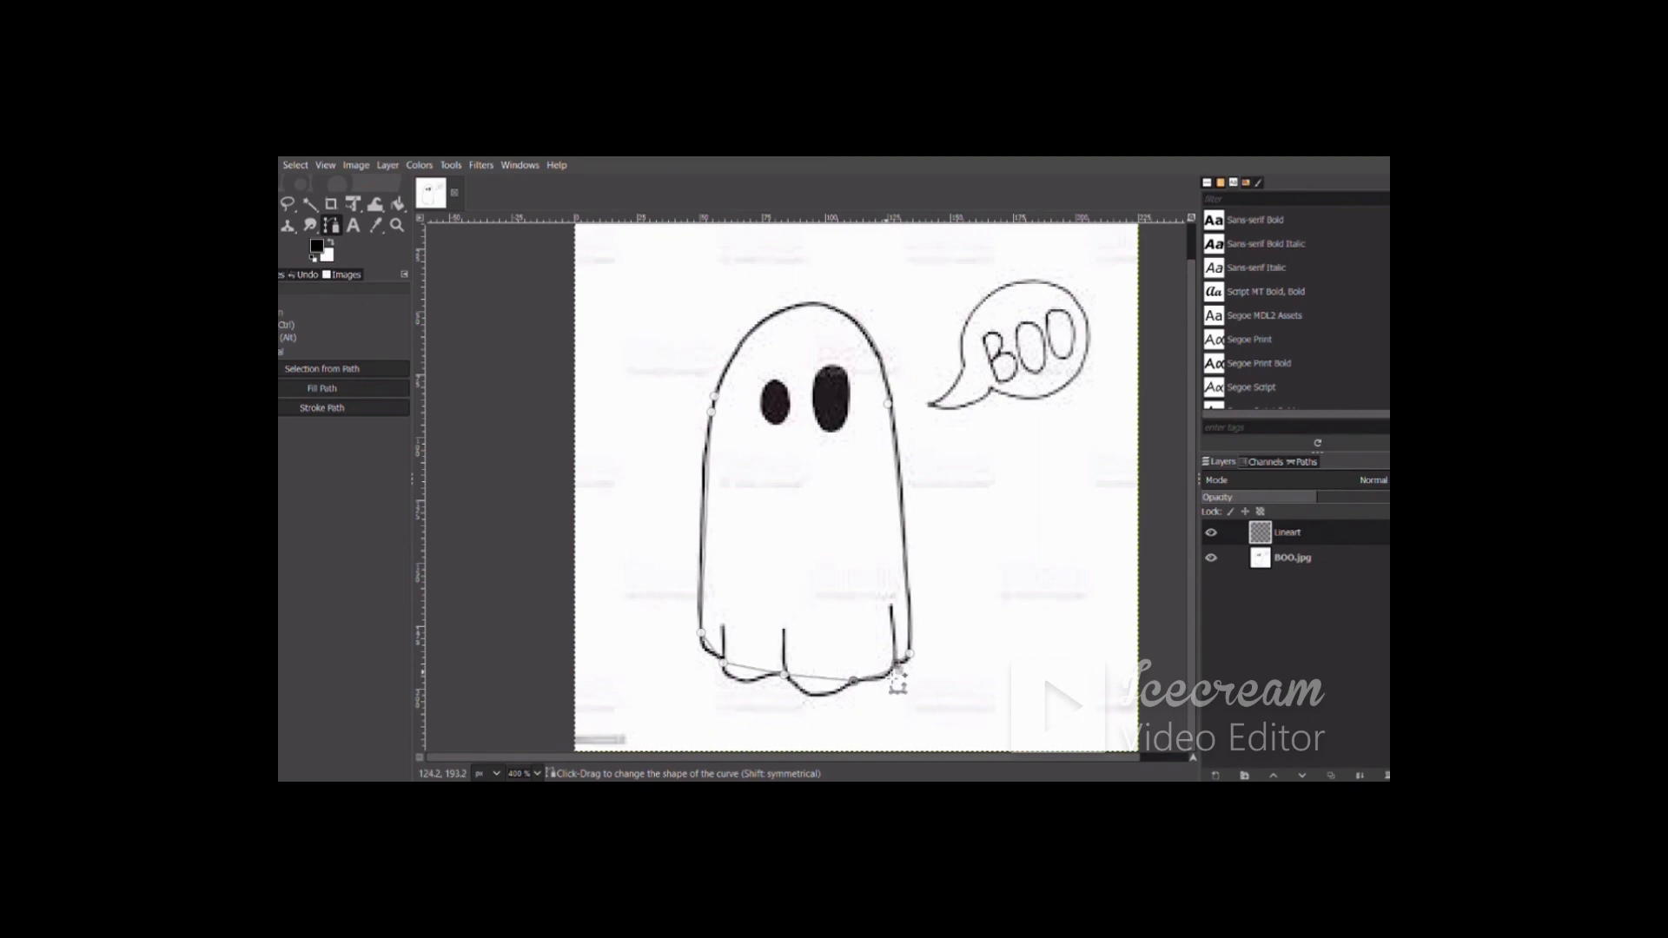
left_click_drag(831, 684, 727, 655)
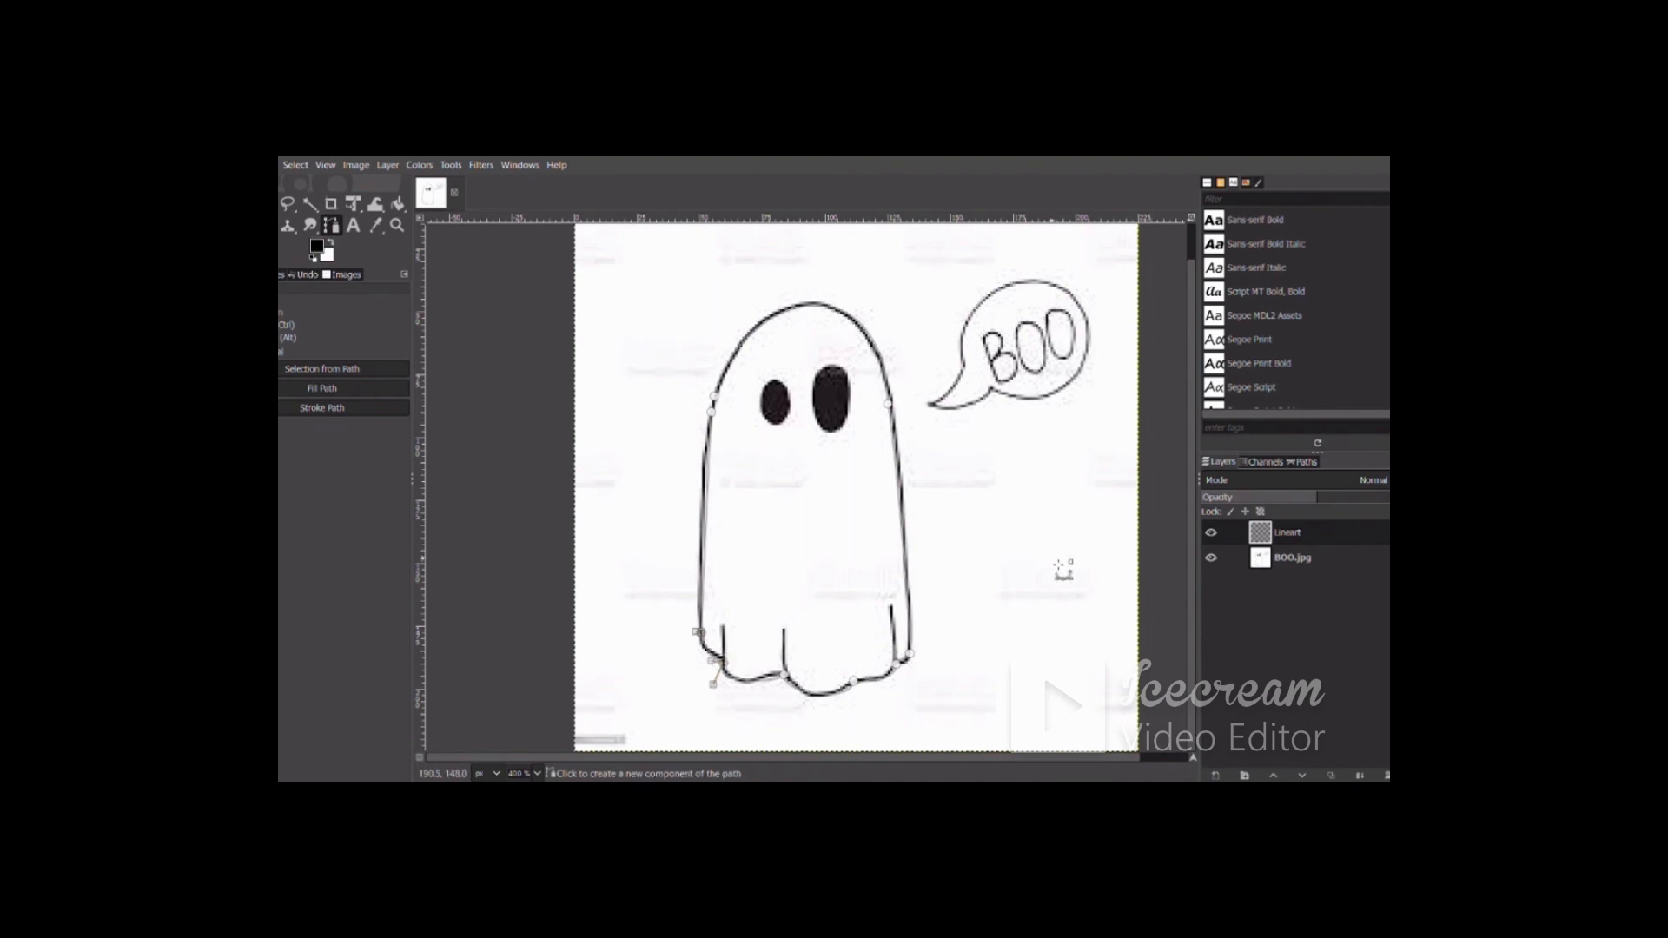
left_click_drag(712, 414, 712, 398)
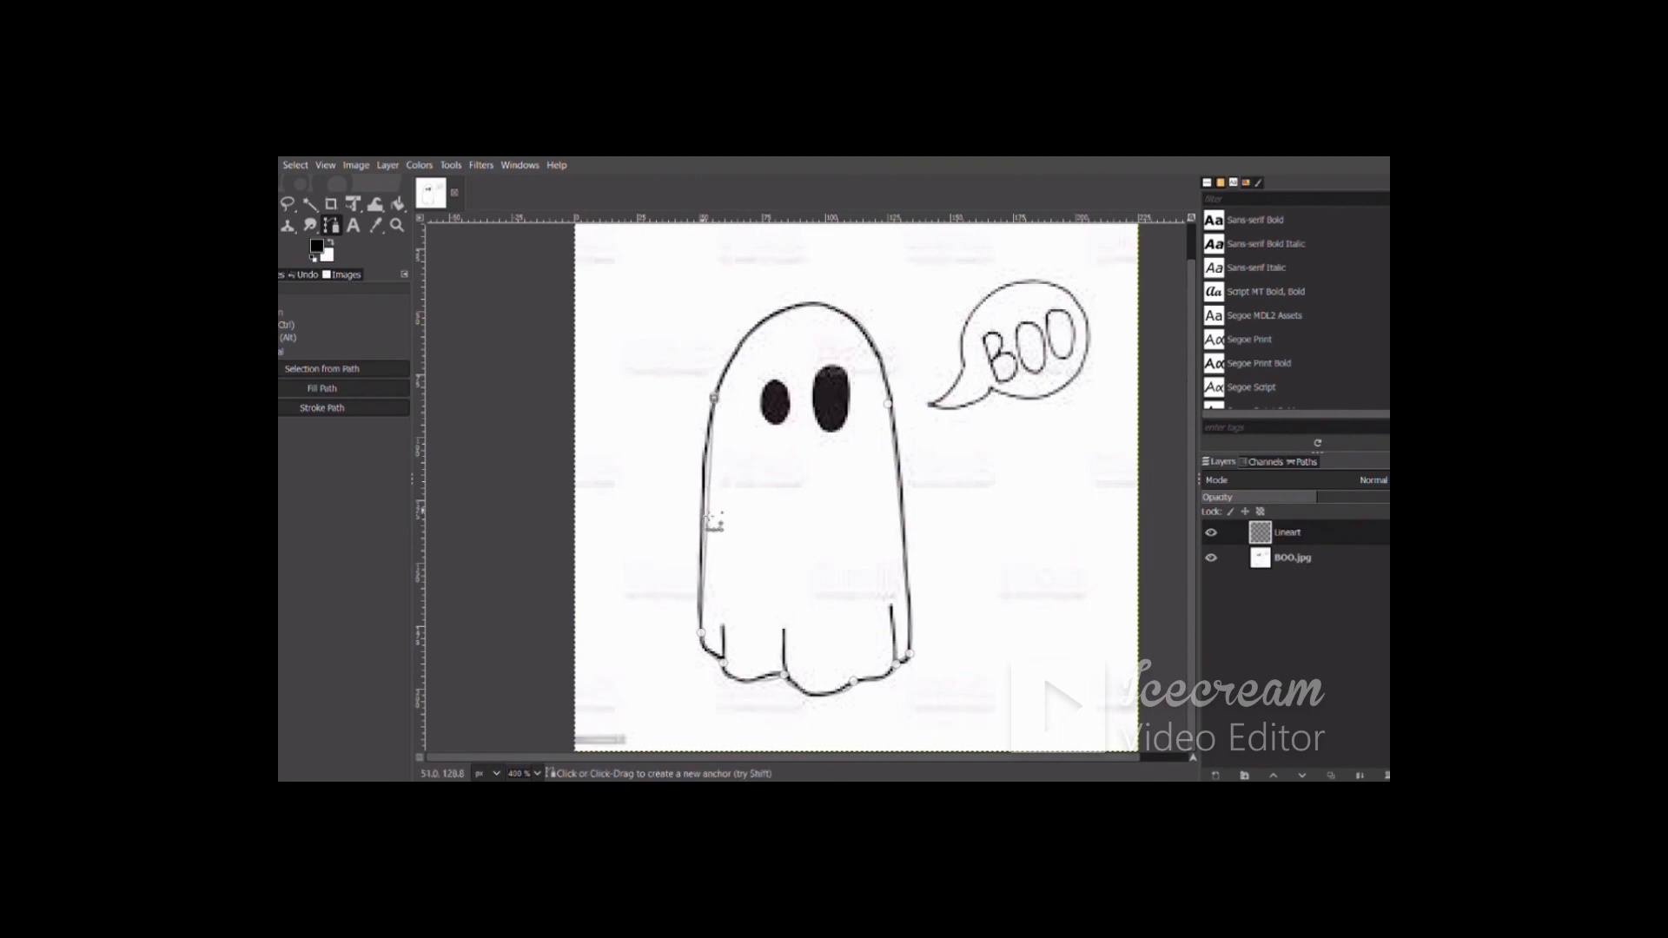
left_click_drag(718, 465, 717, 476)
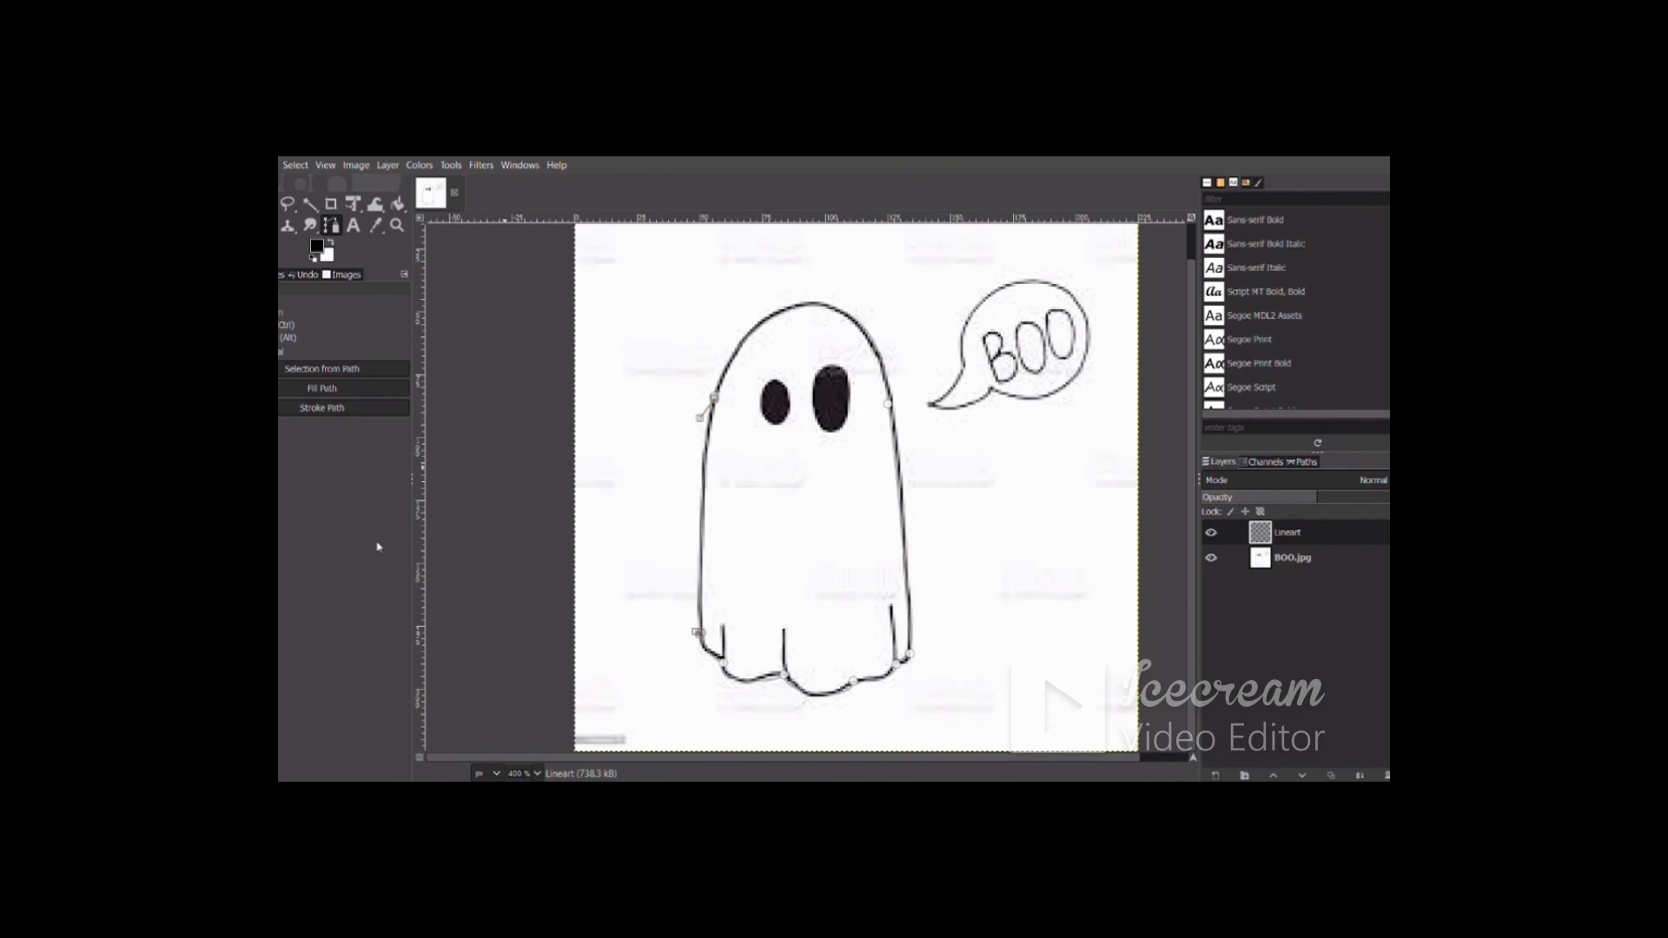
Step: Undo the trial stroke of the ghost path and hide the BOO.jpg layer
left_click(1273, 560)
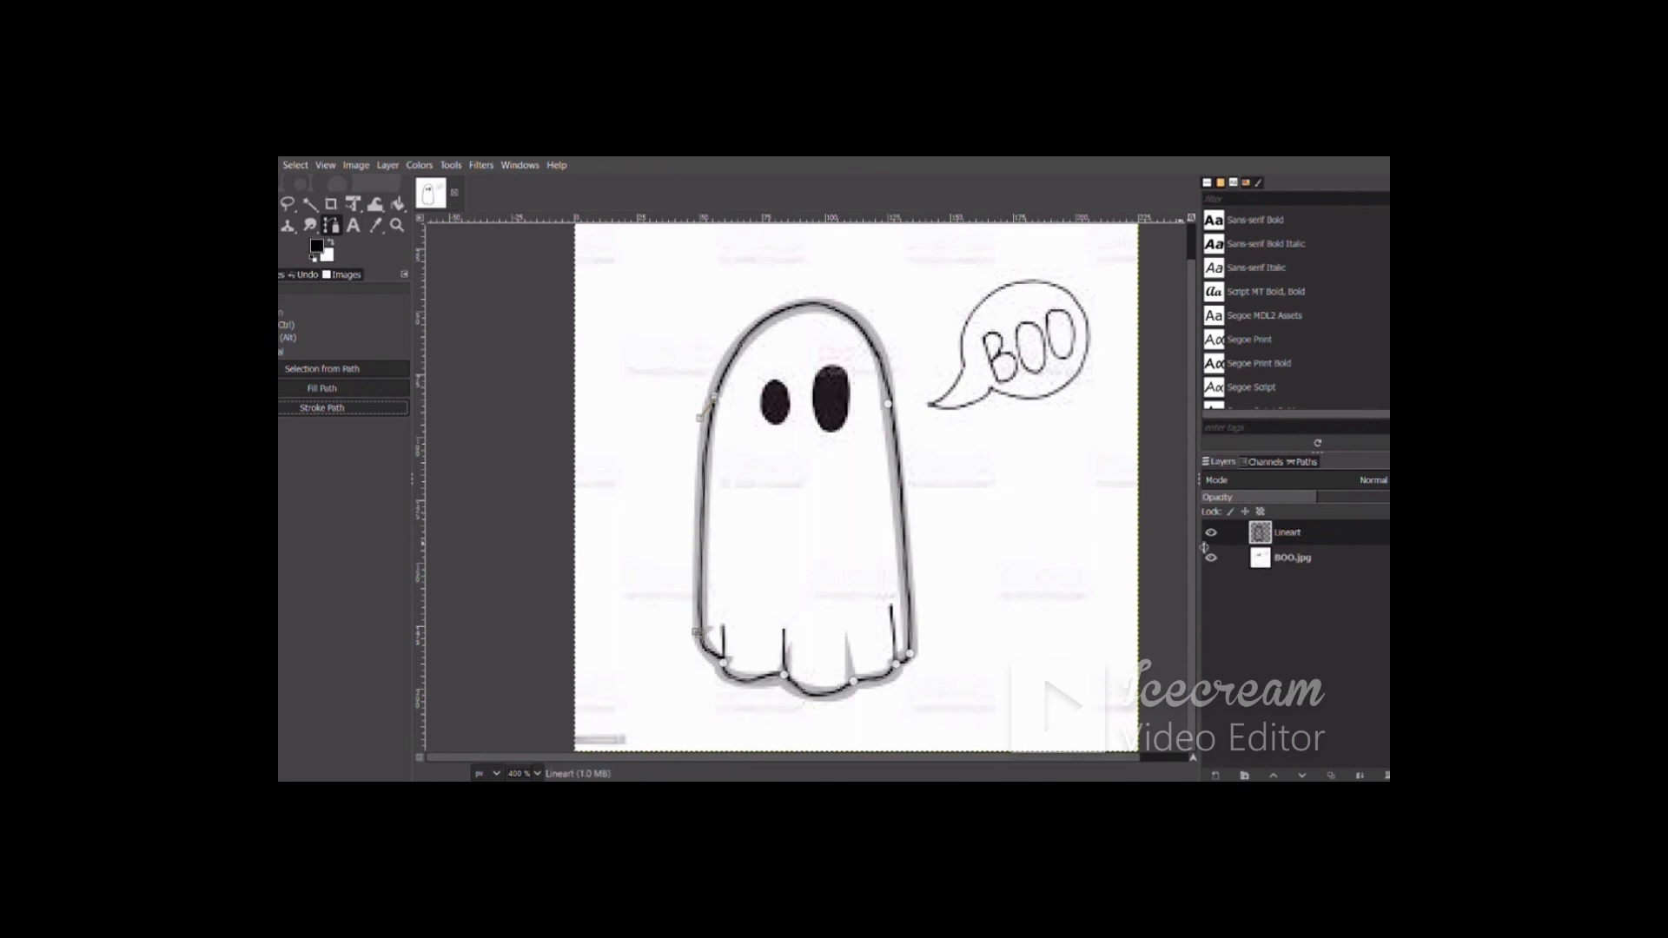
key("ctrl+z")
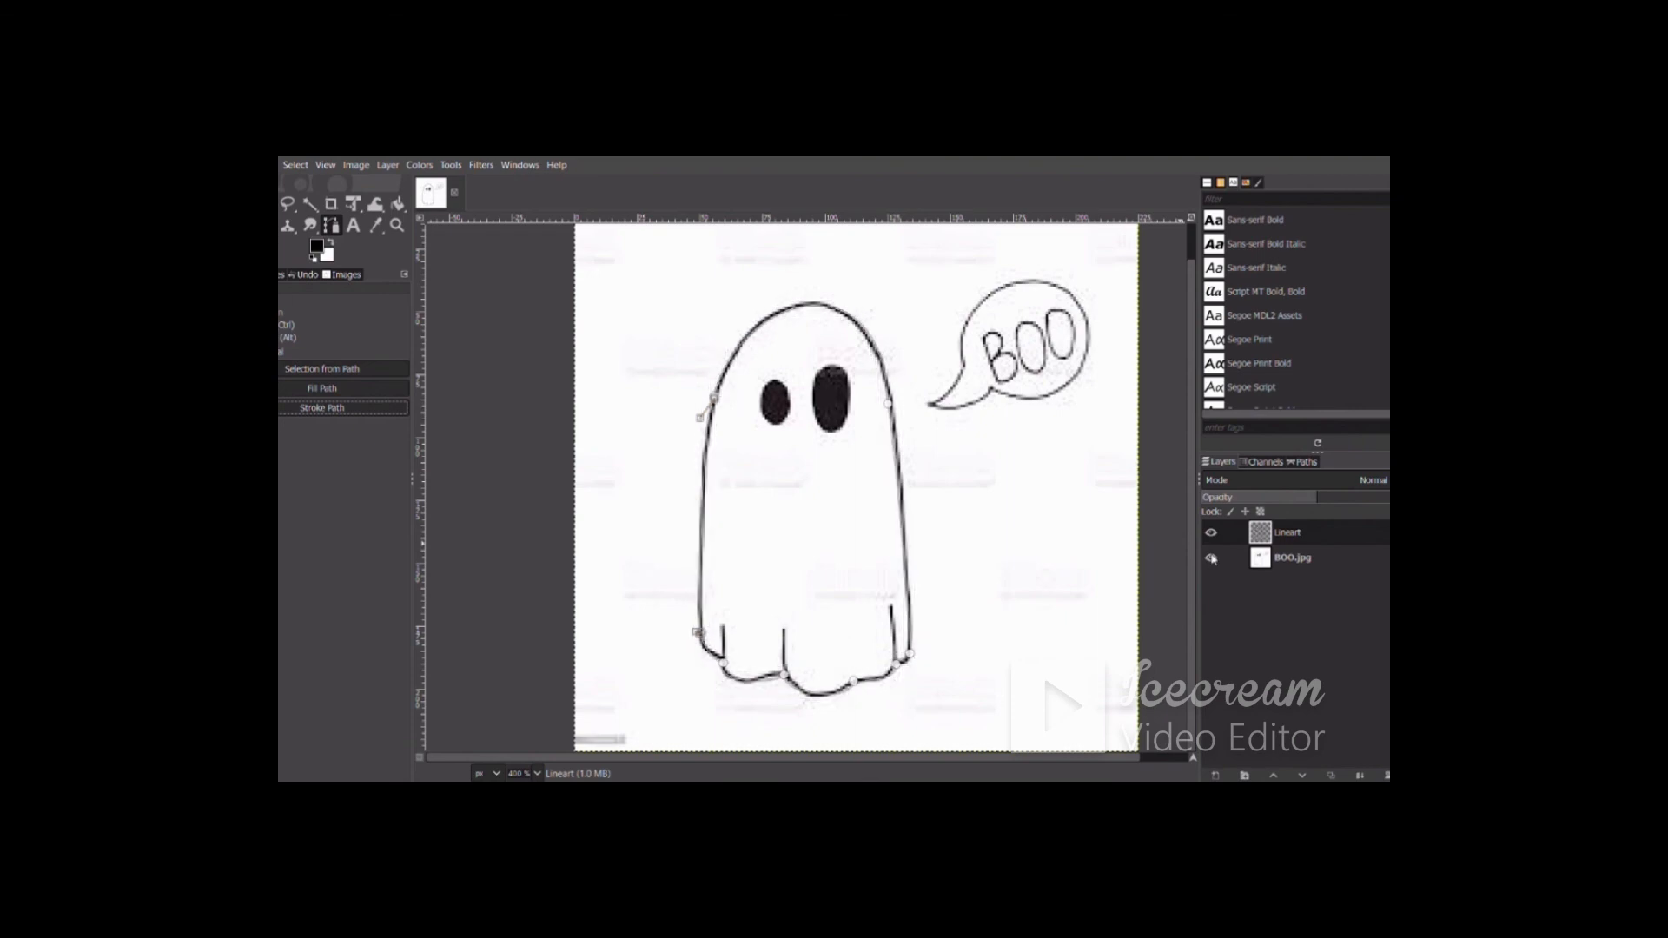
left_click(1212, 559)
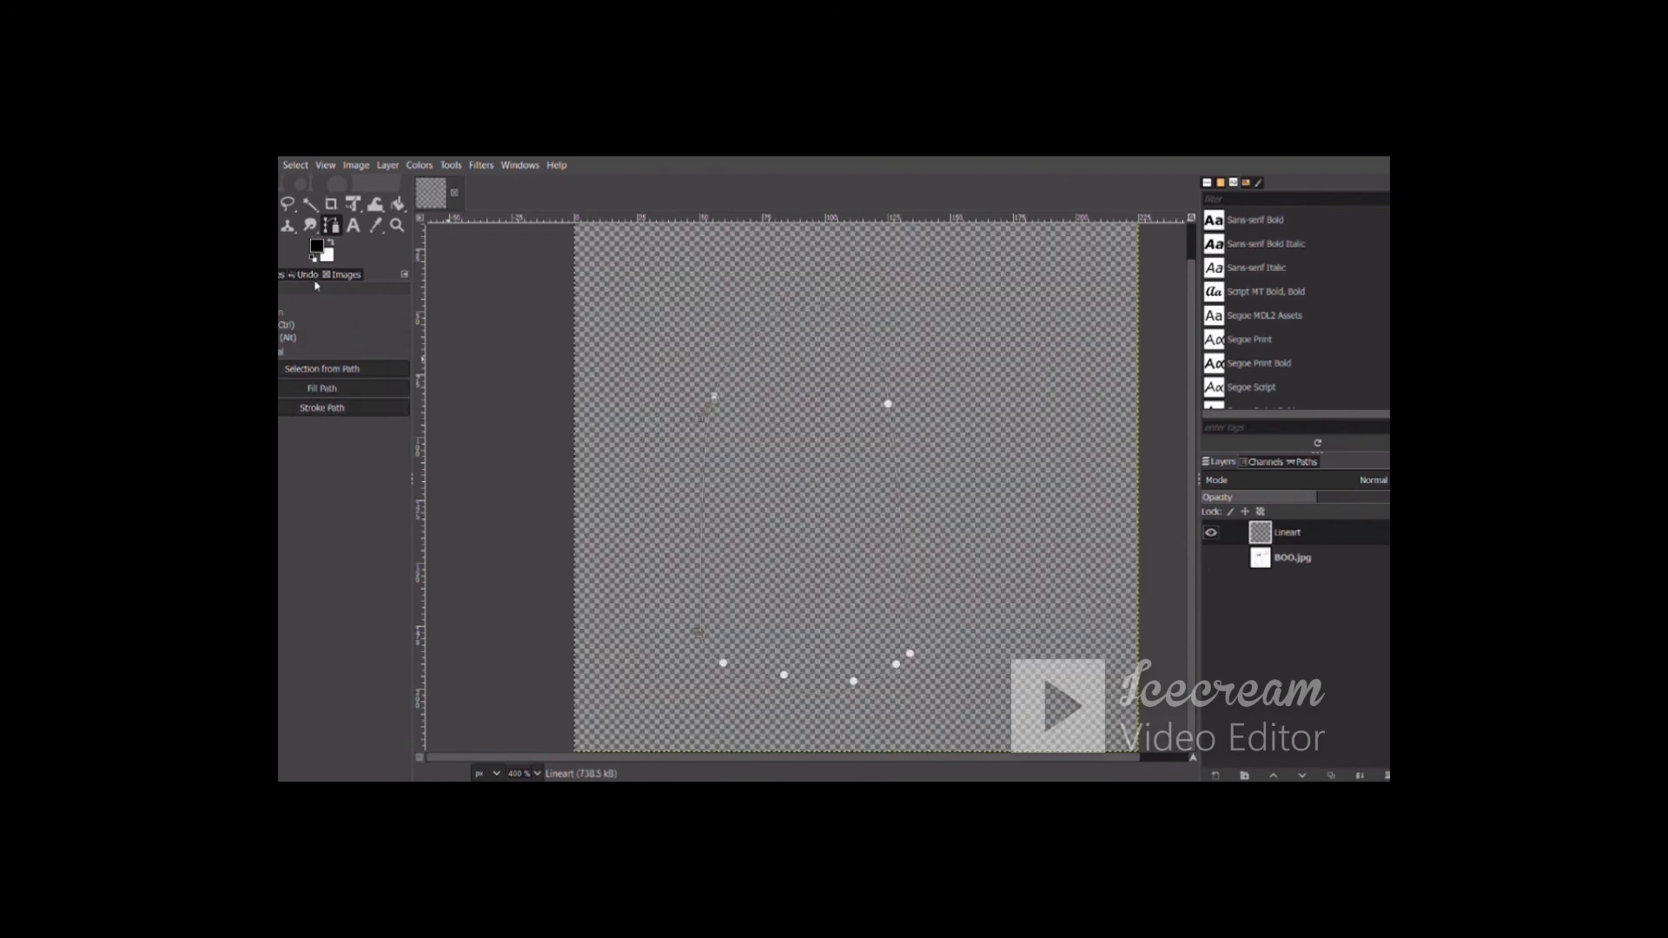
Step: Reset the foreground to black and stroke the ghost path on the Lineart layer, replacing the thick trial stroke with a thinner one
left_click(330, 244)
left_click(315, 259)
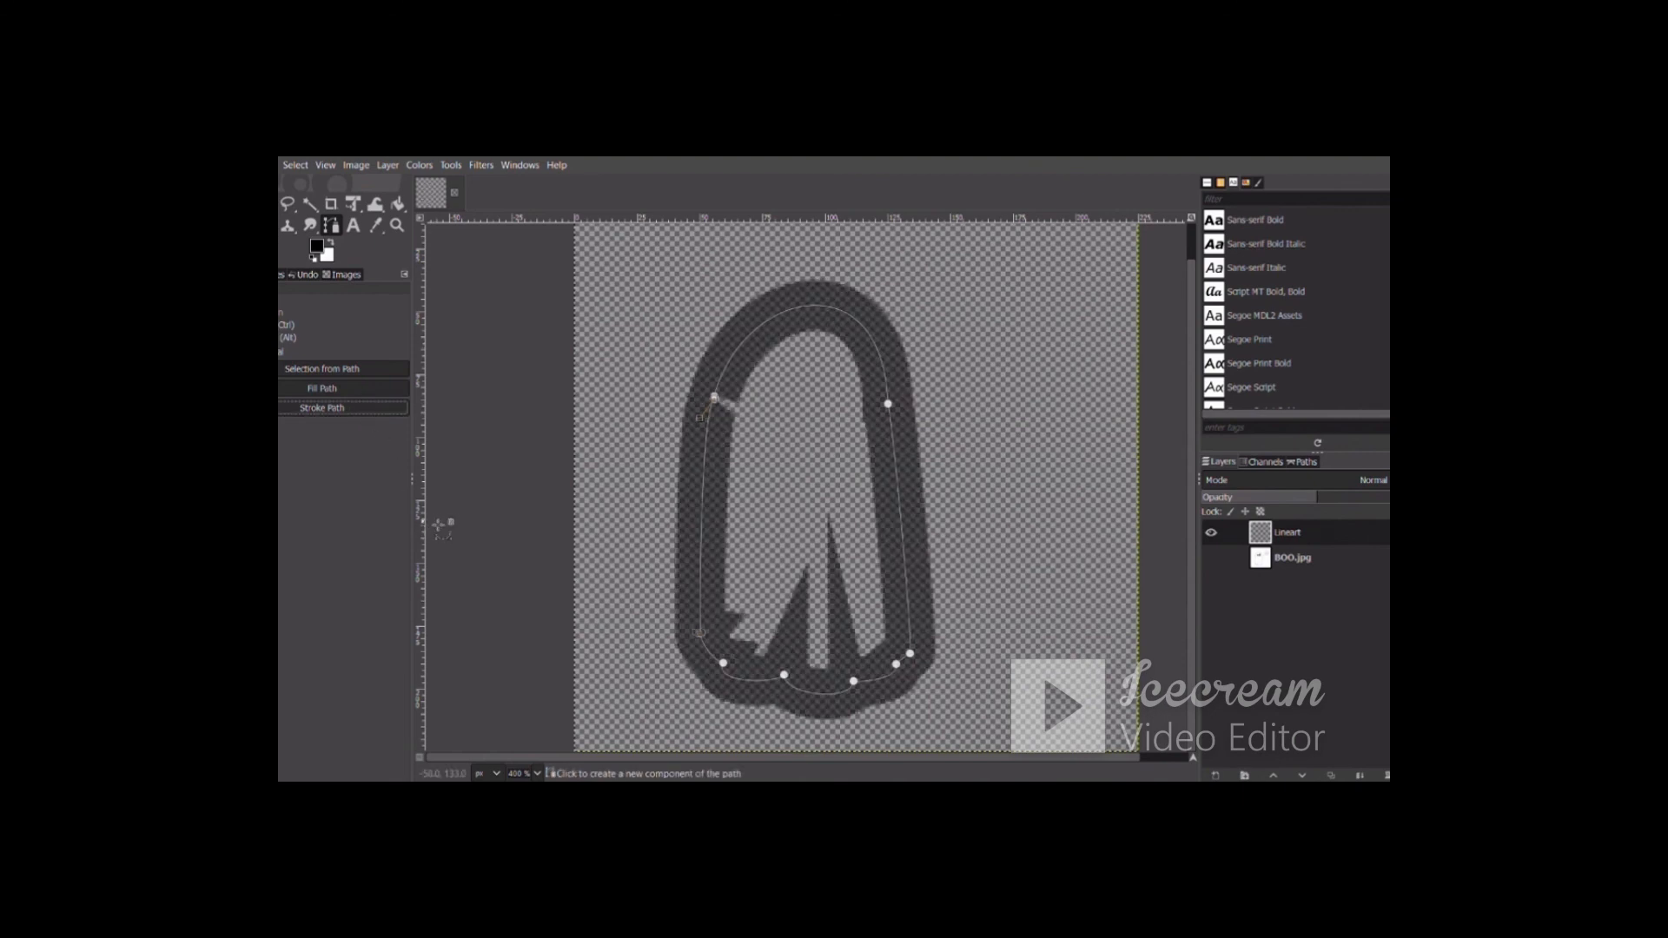
key("ctrl+z")
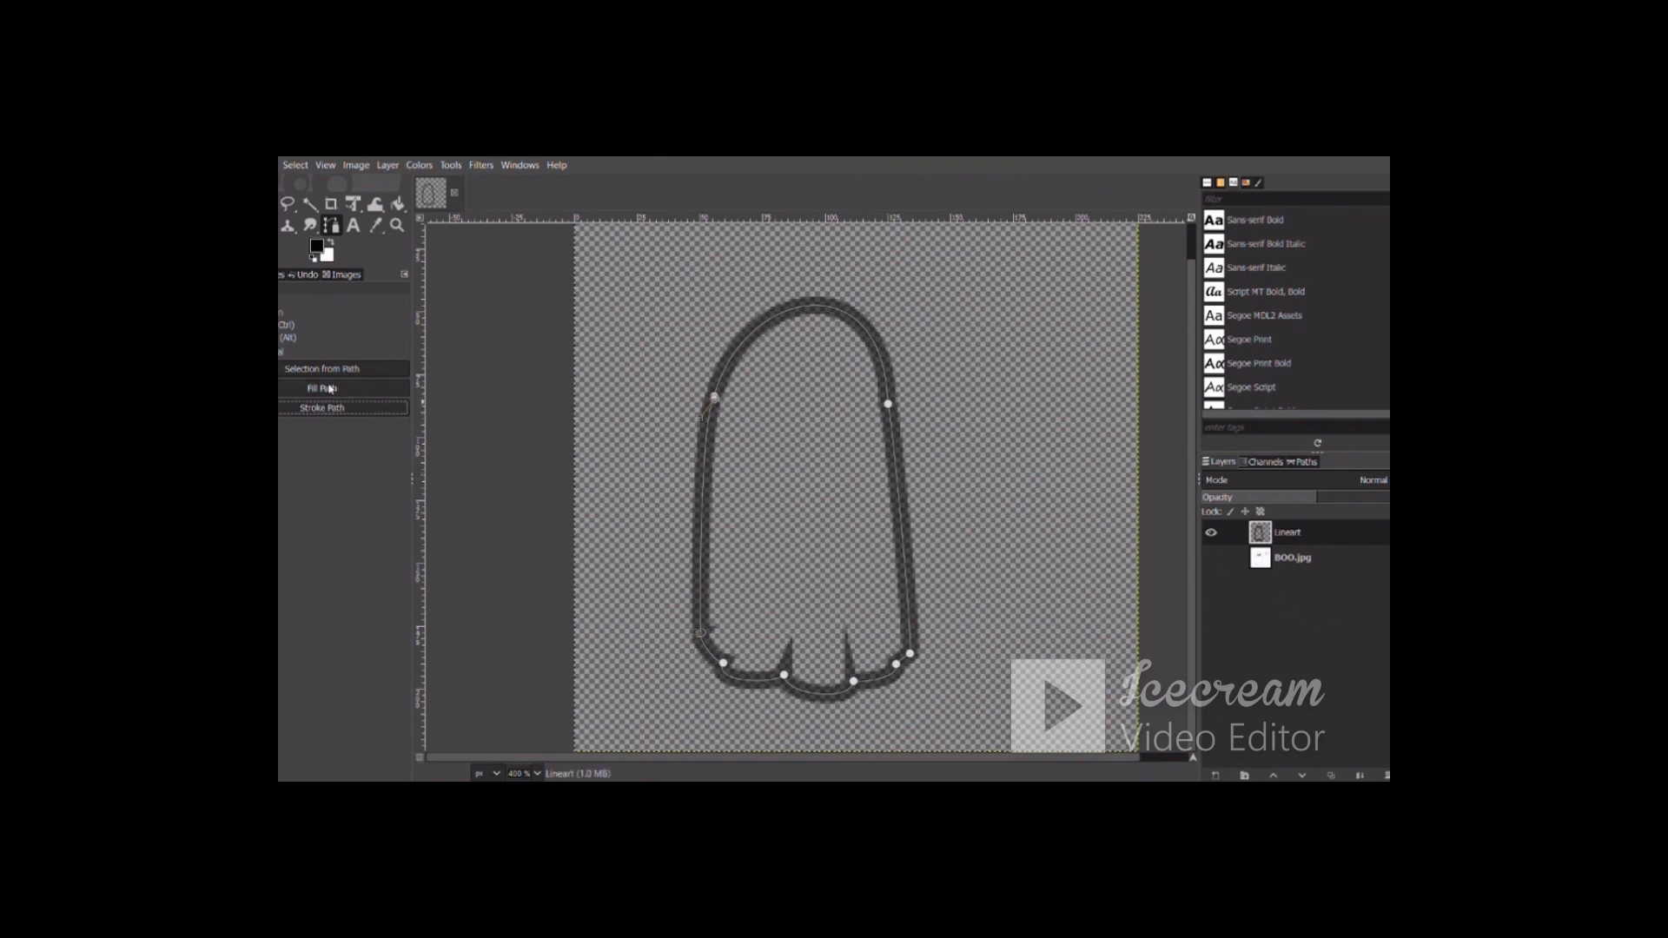
Step: Fill the ghost path with white, release the path, and show the BOO.jpg layer again
left_click(331, 245)
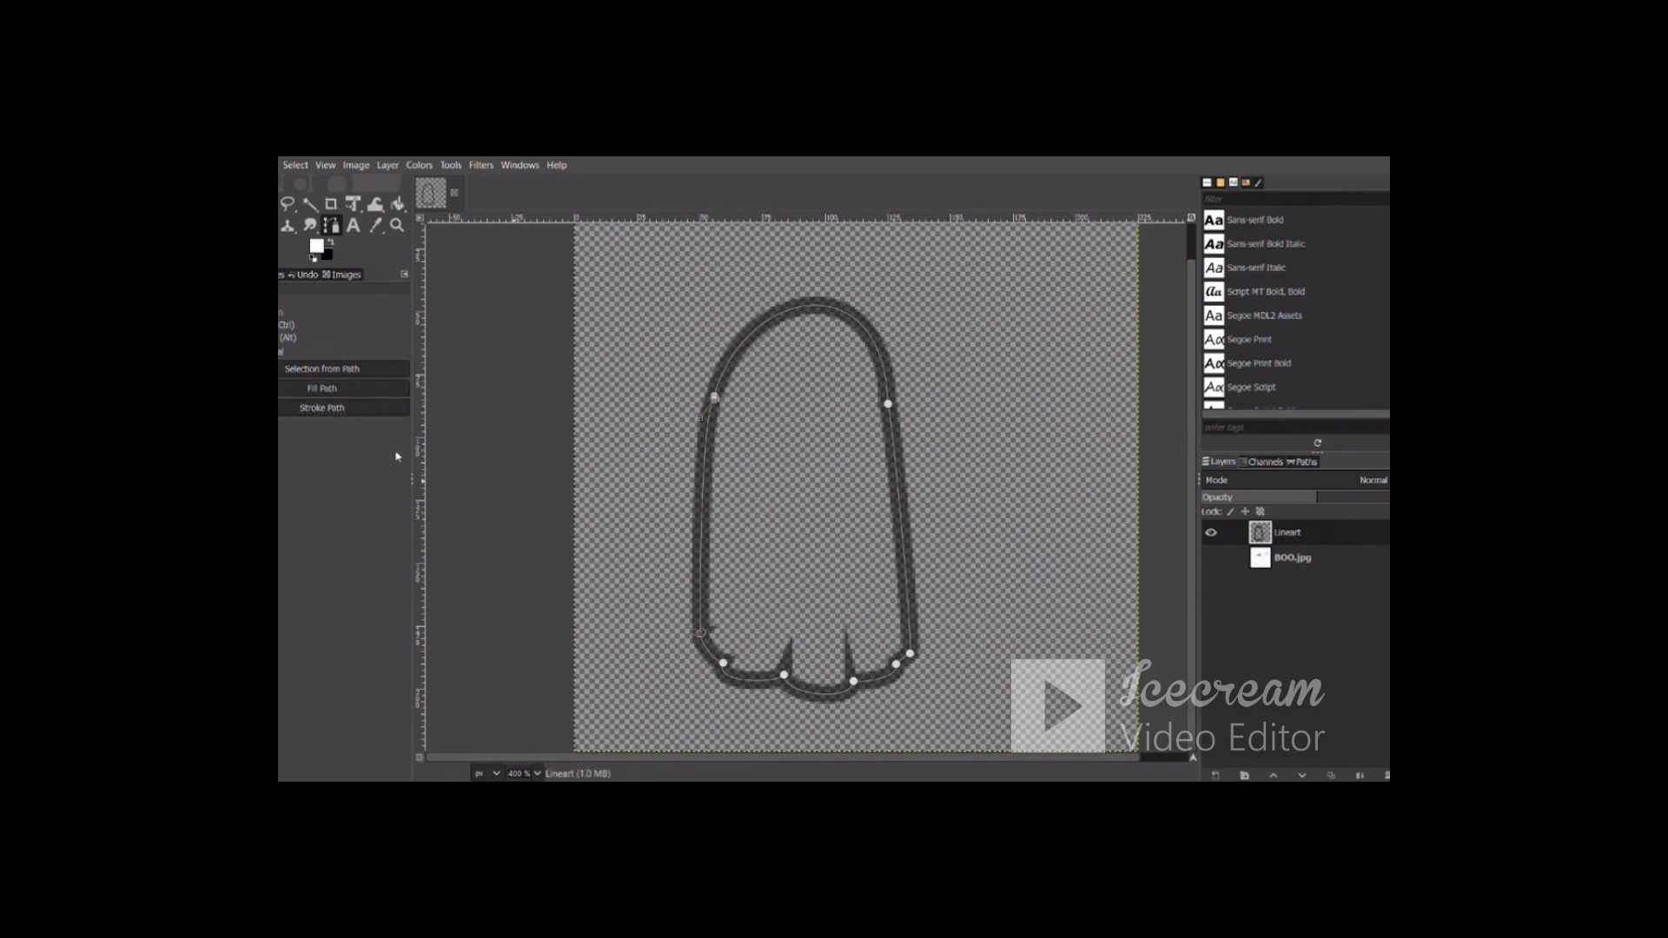
left_click(321, 389)
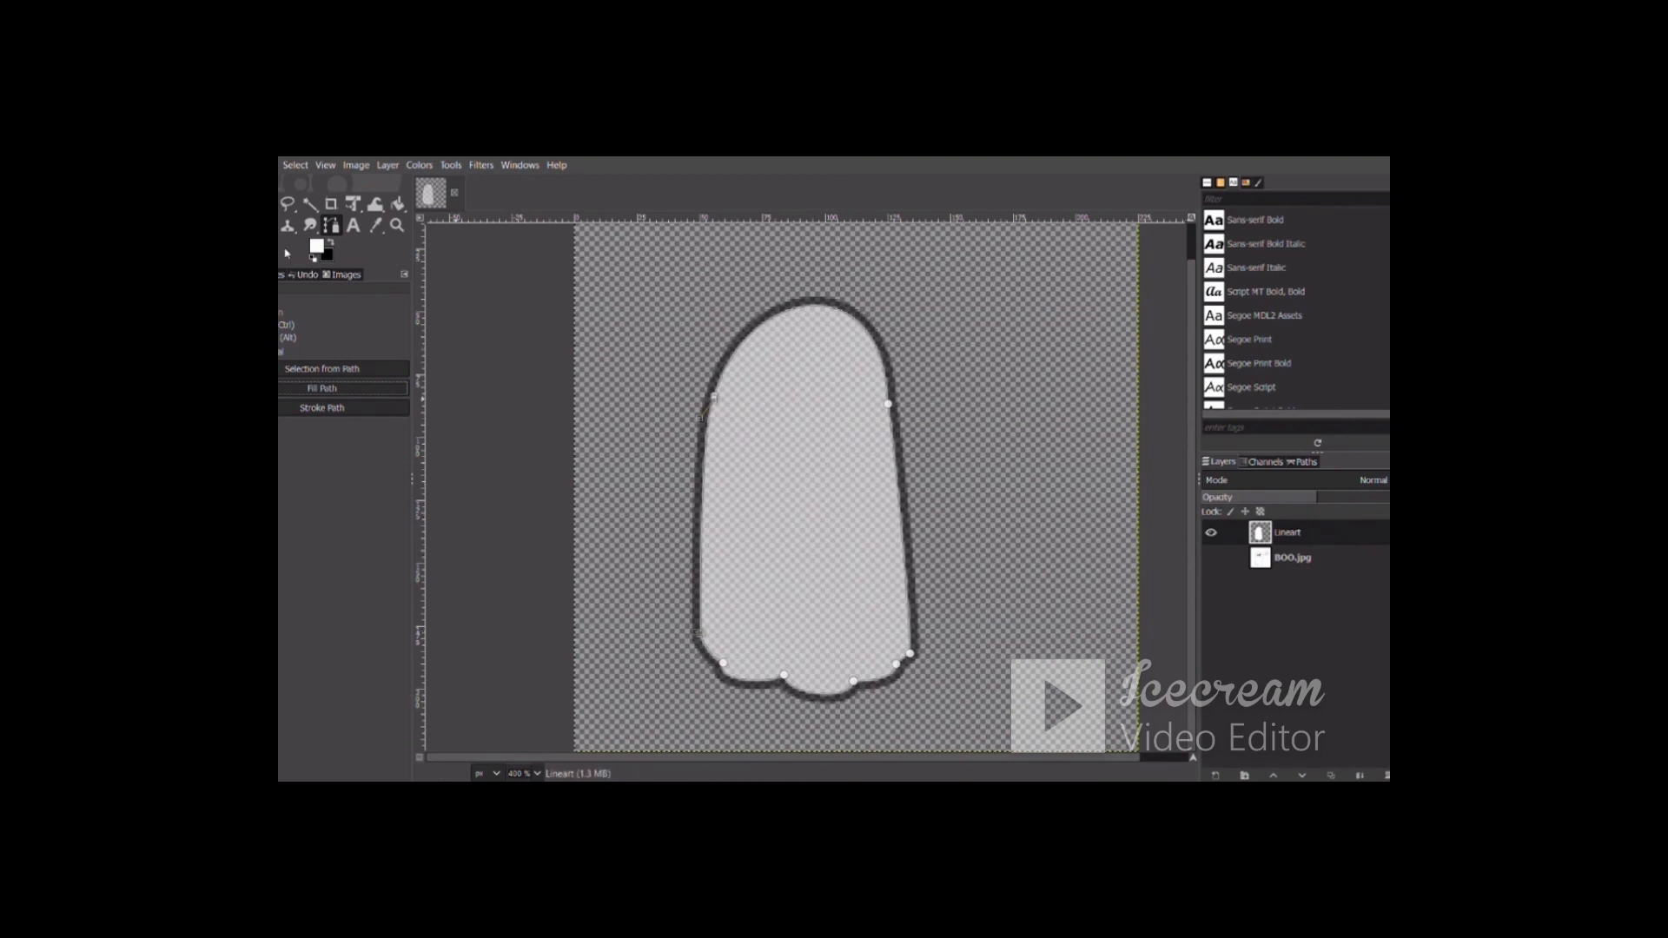
left_click(310, 225)
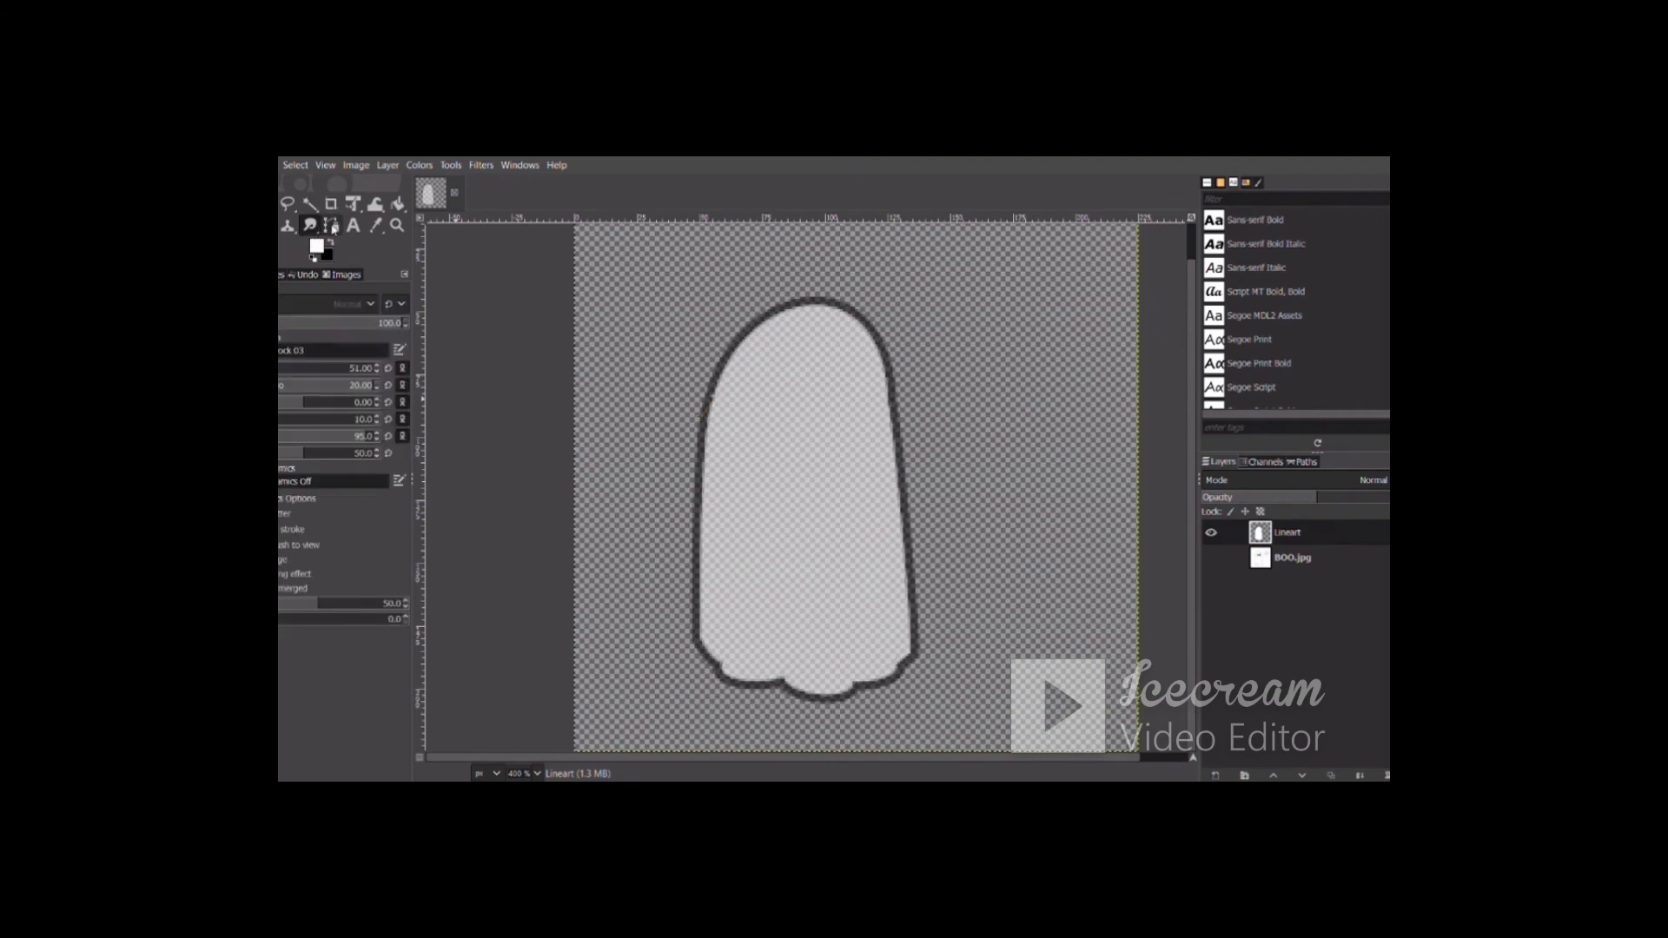
left_click(331, 225)
left_click(1211, 558)
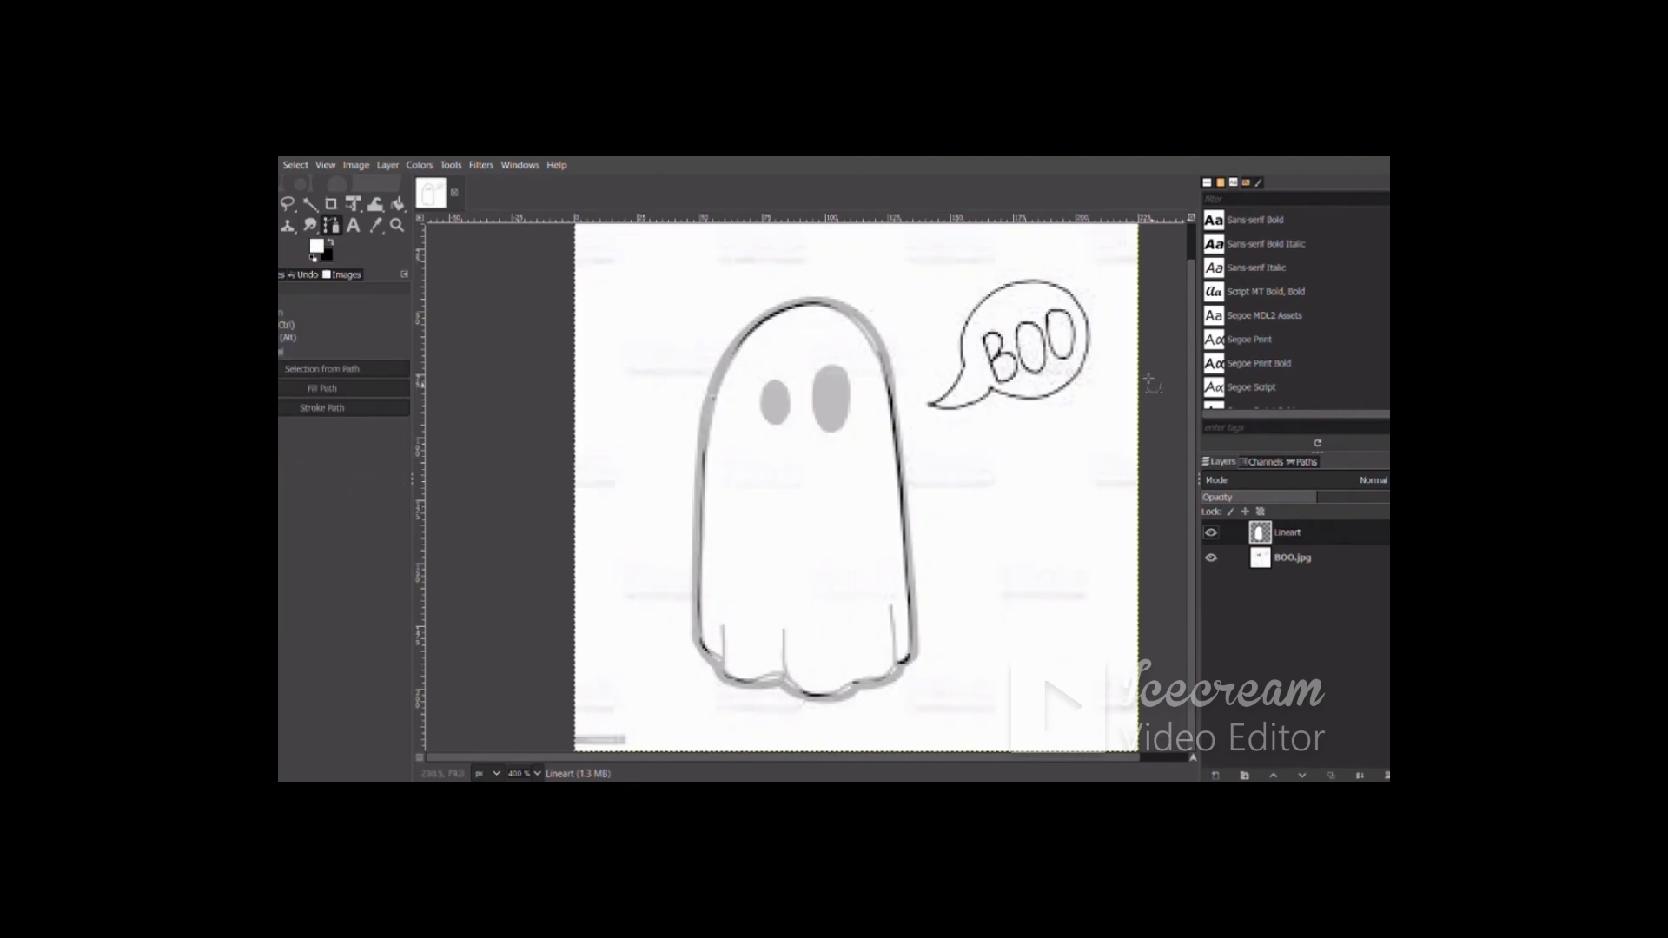
left_click(963, 366)
left_click(1077, 300)
left_click(994, 387)
left_click(945, 402)
left_click_drag(945, 403, 932, 404)
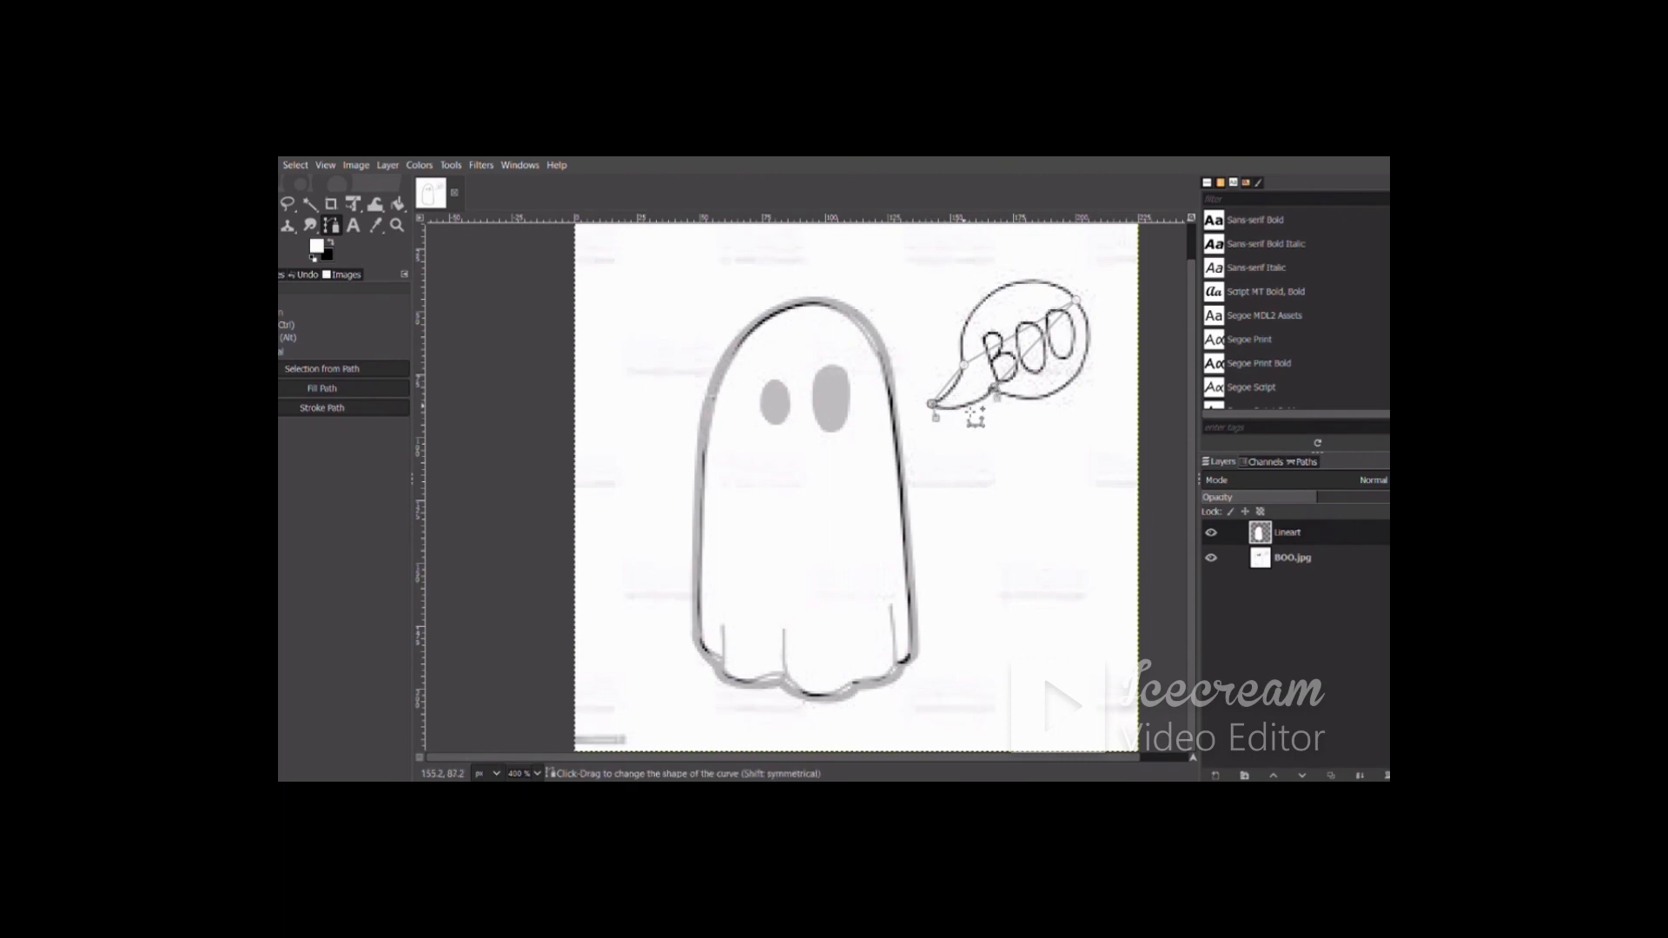
left_click_drag(1035, 344, 1076, 382)
left_click_drag(1025, 333, 1005, 296)
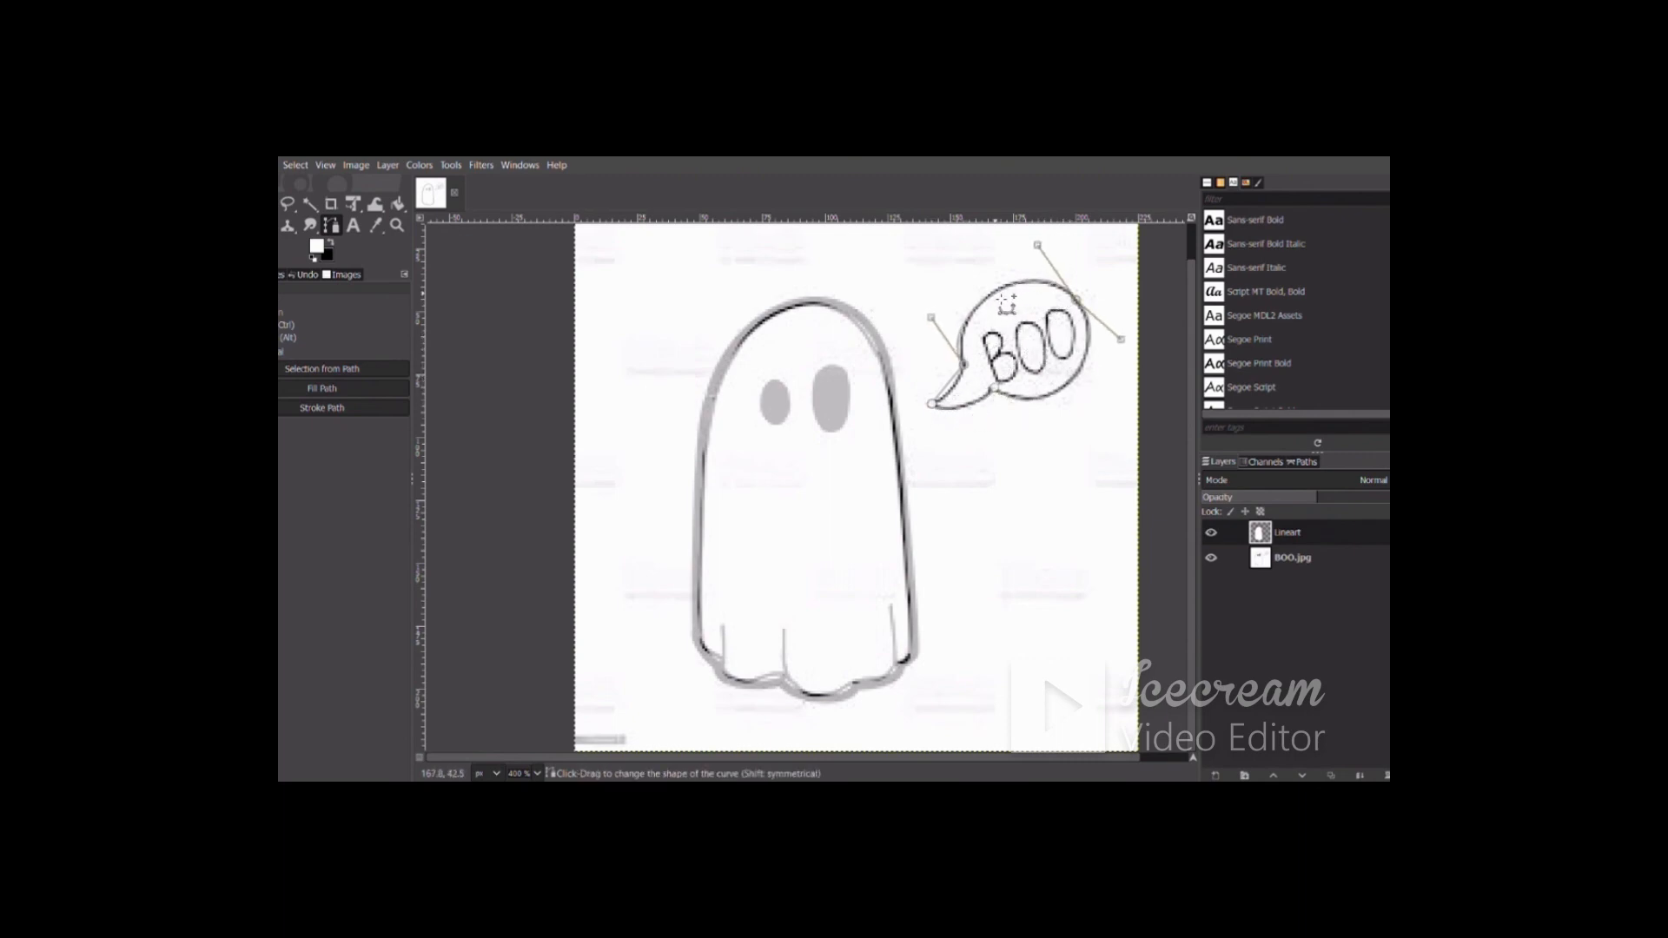
left_click(314, 225)
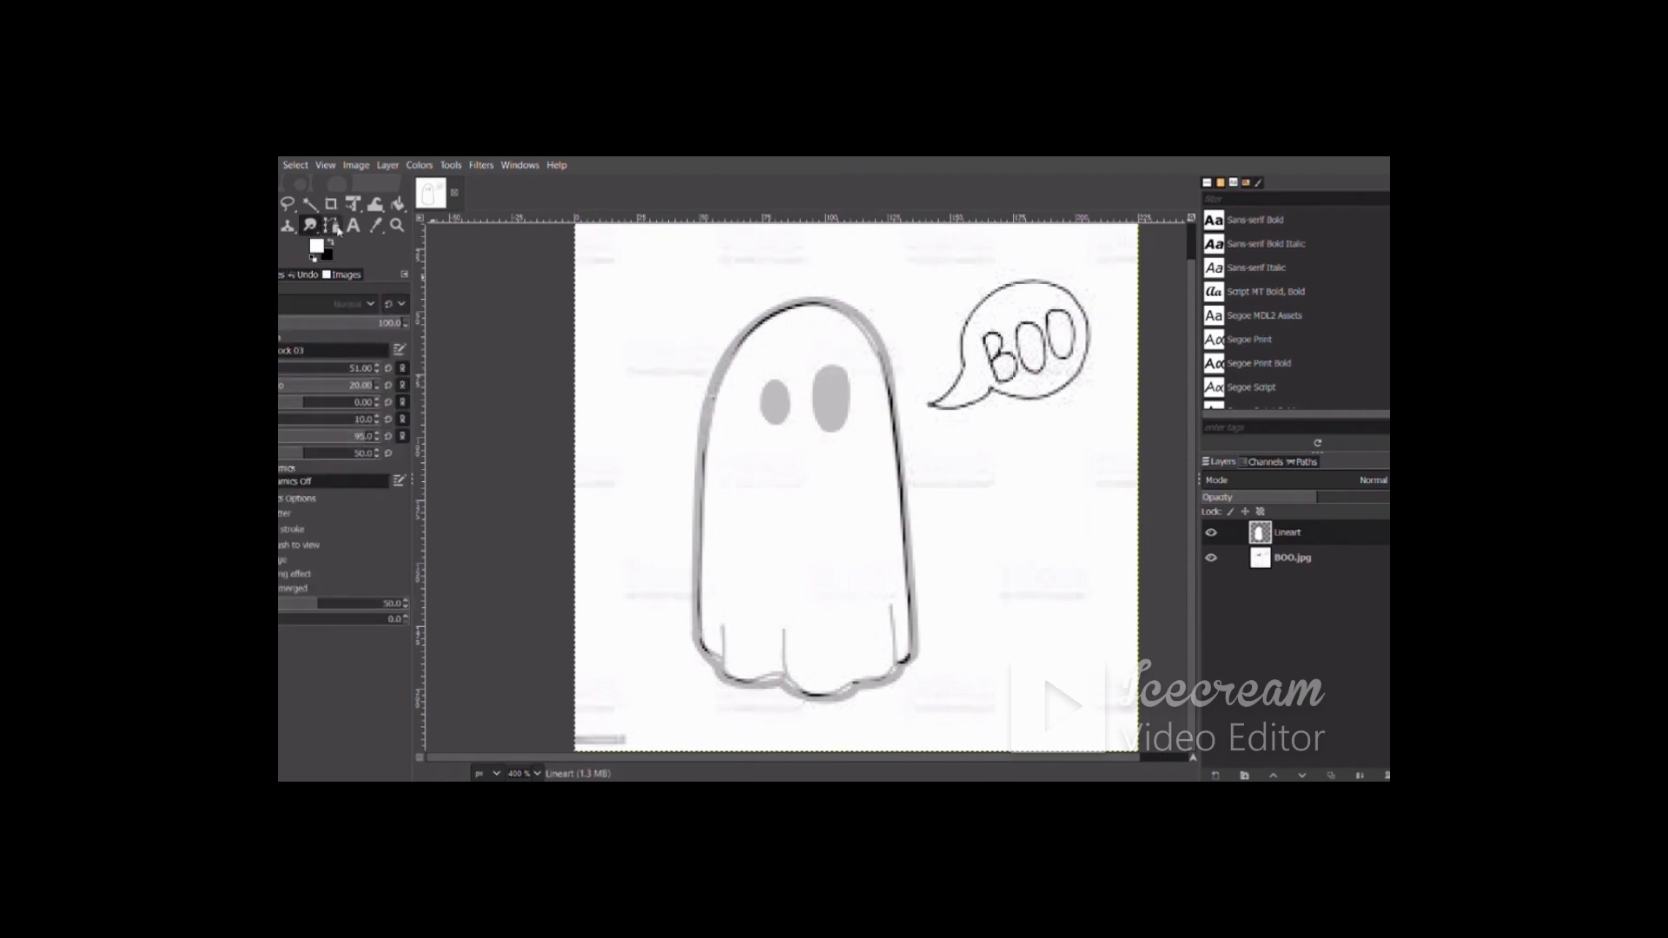
left_click(333, 227)
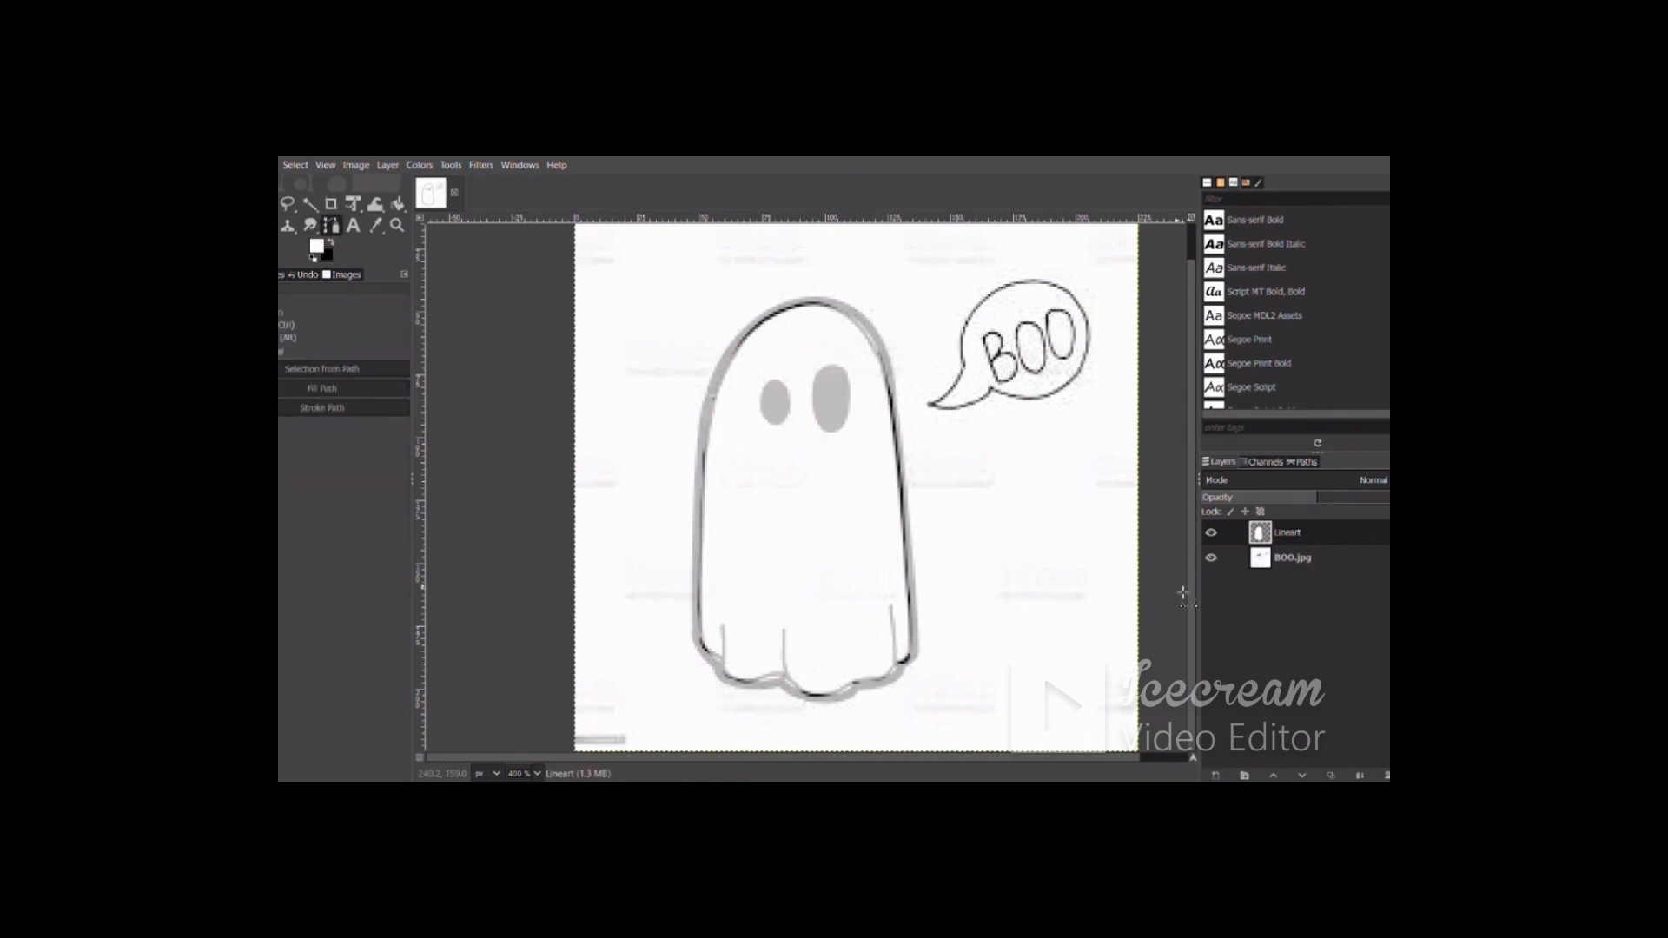
Step: Draw a vertical path along the leftmost fold line at the ghost's hem and stroke it in black
scroll(794, 665, "up", 2, "ctrl")
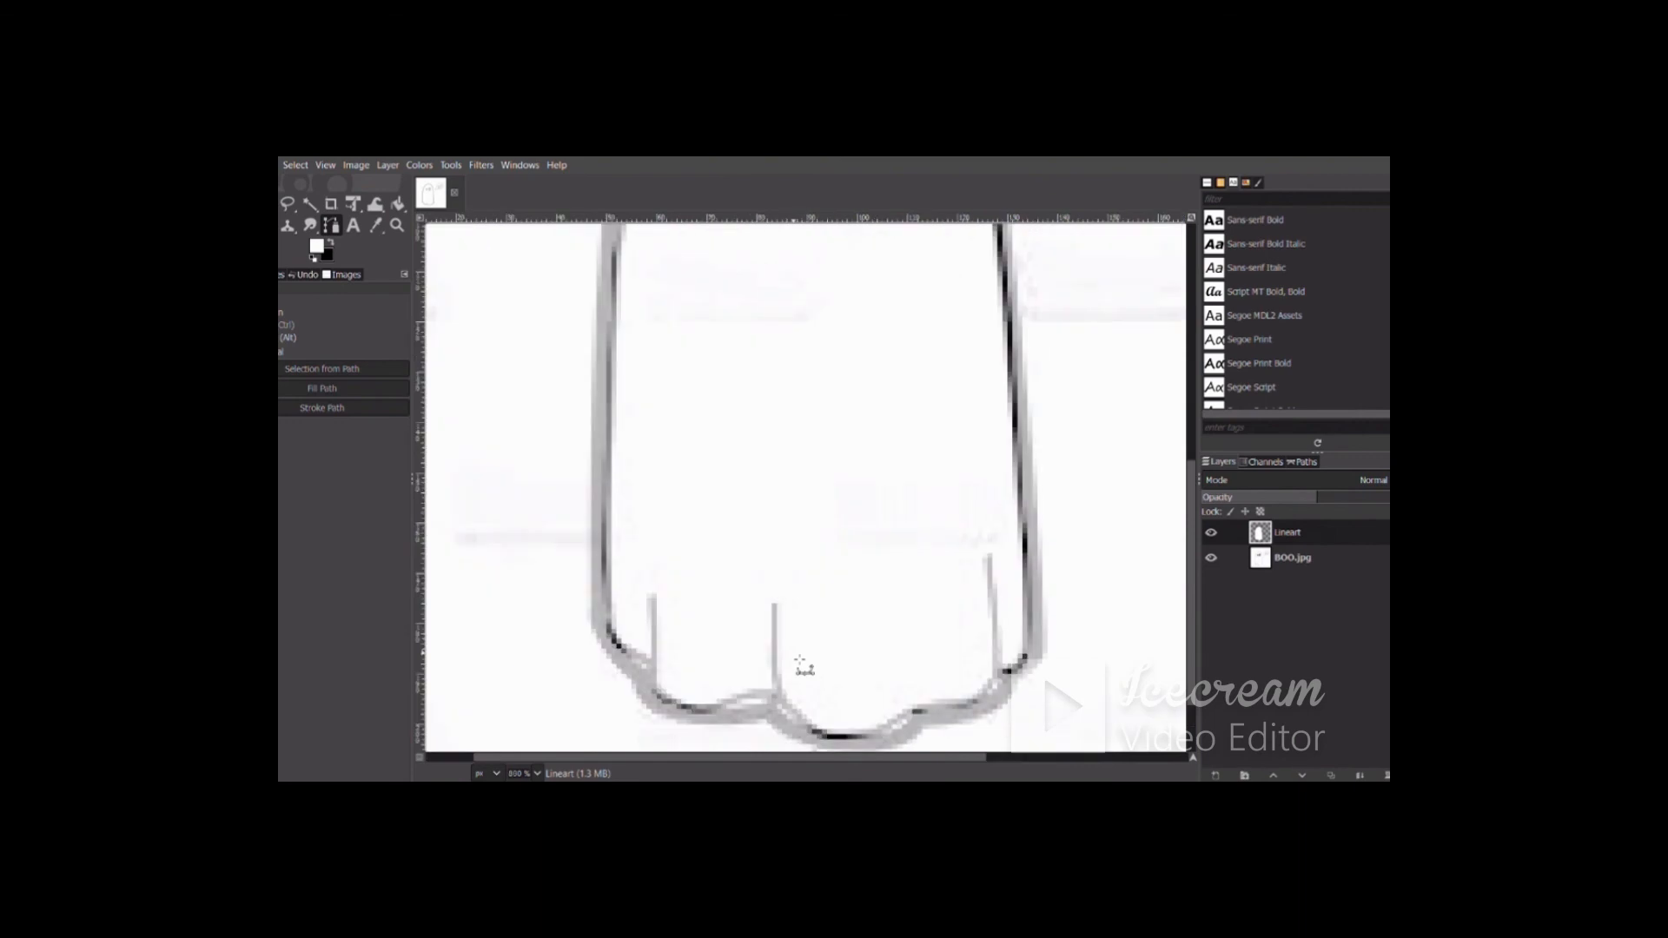
scroll(800, 665, "down", 2, "ctrl")
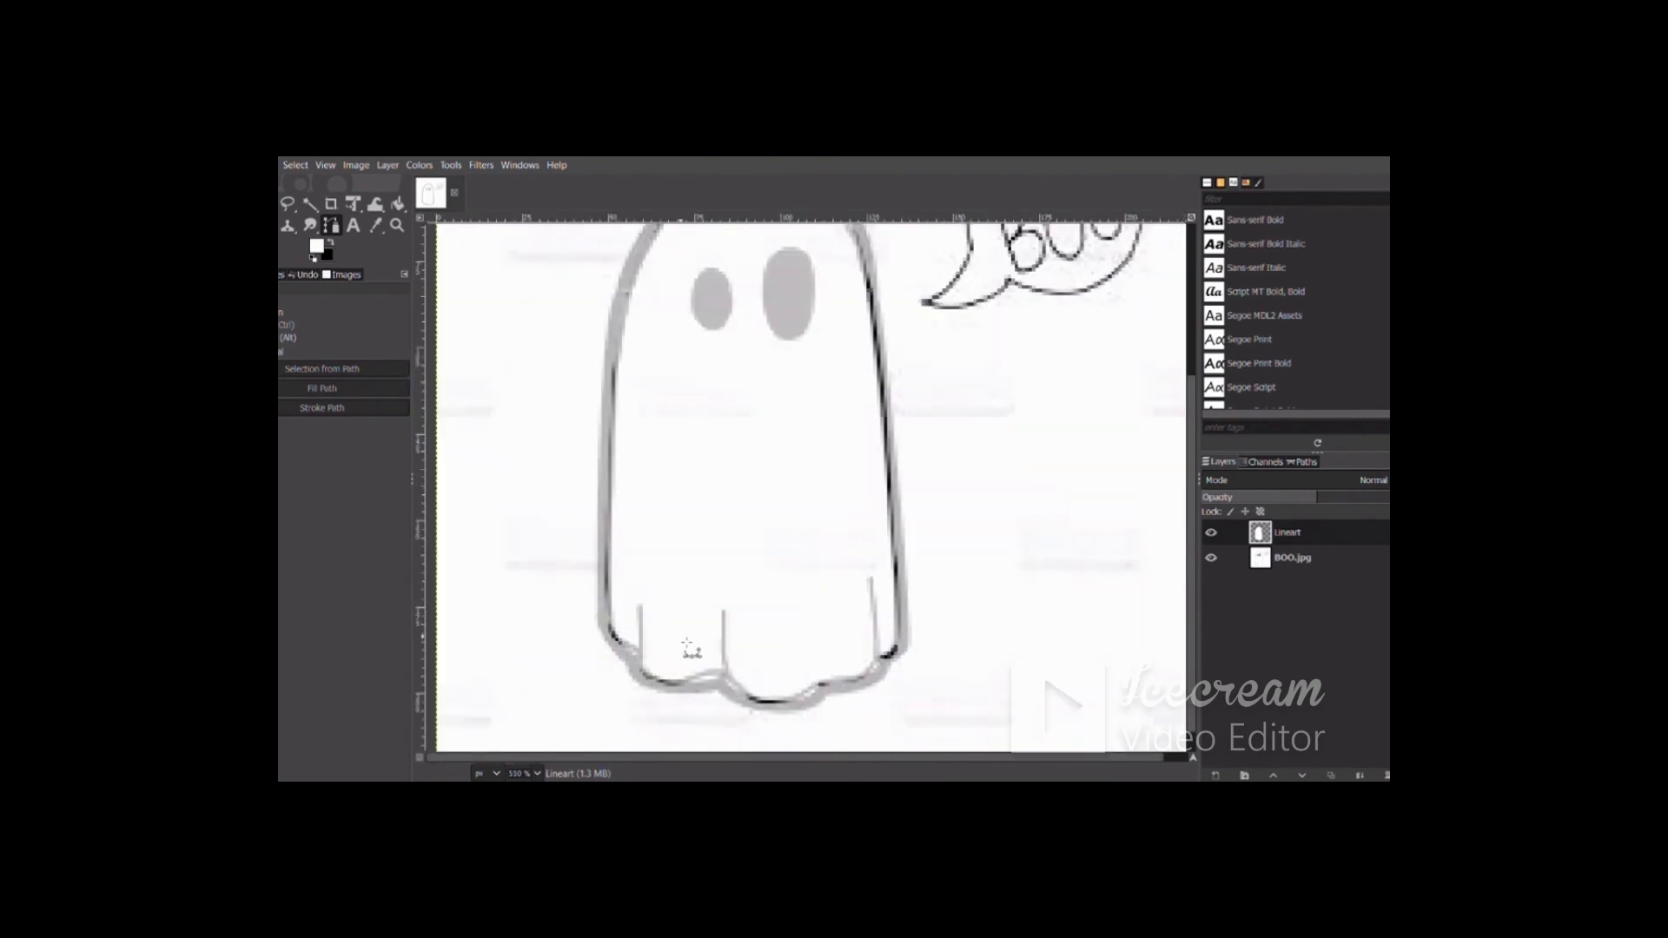
left_click(640, 608)
left_click(639, 671)
left_click(329, 242)
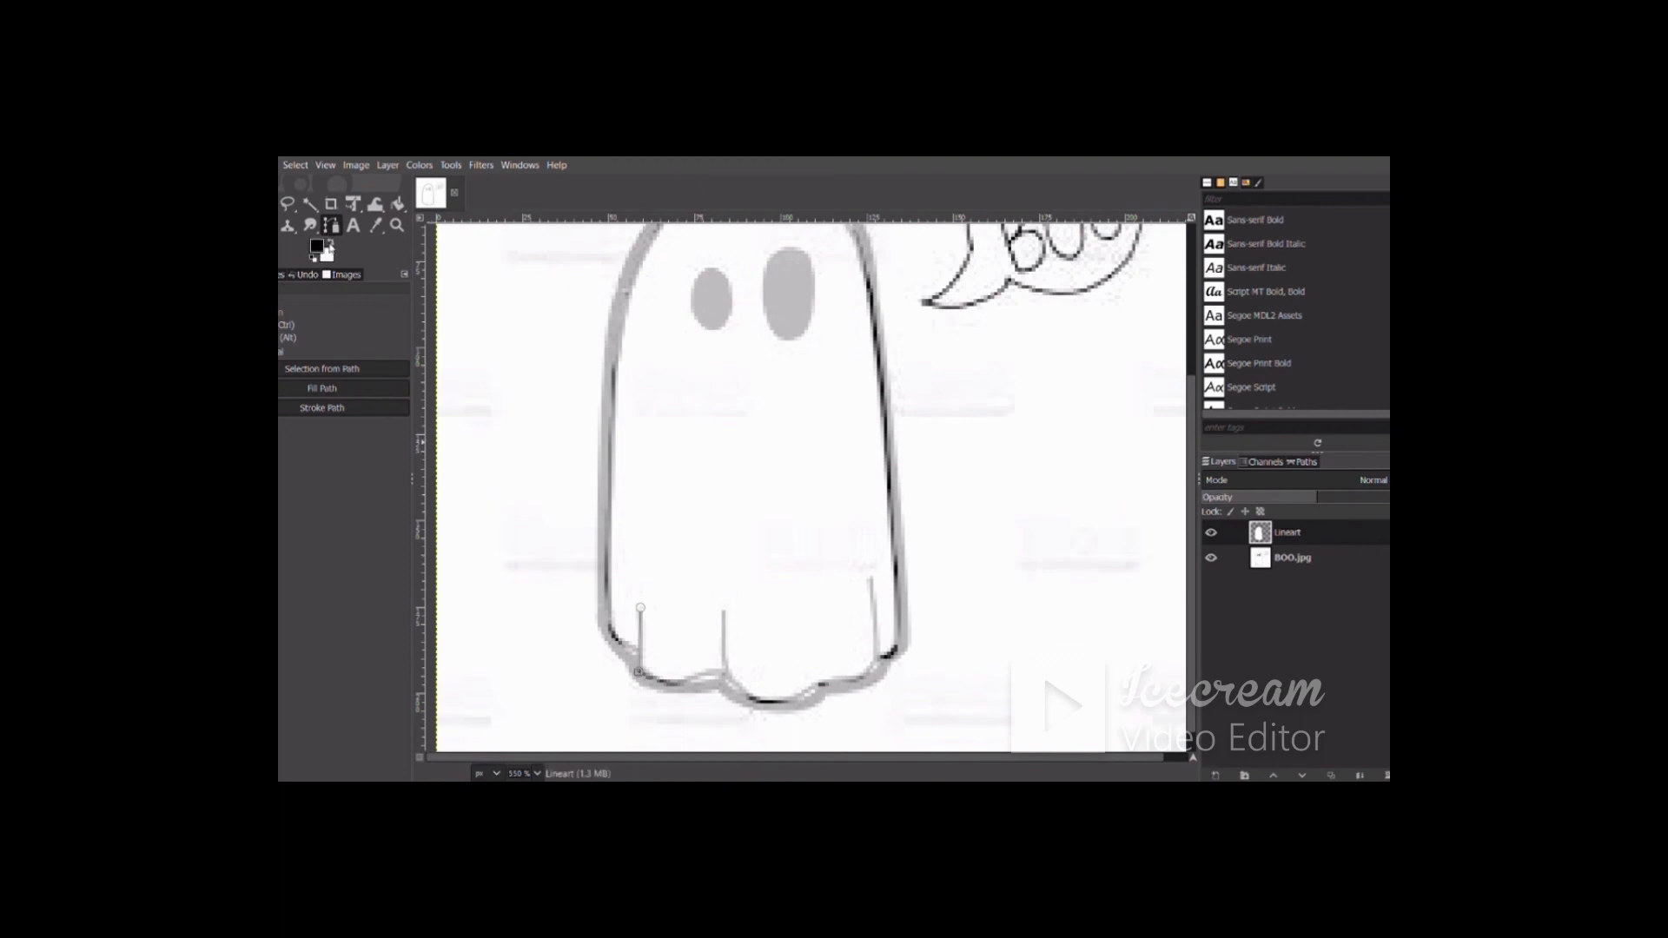
left_click(335, 408)
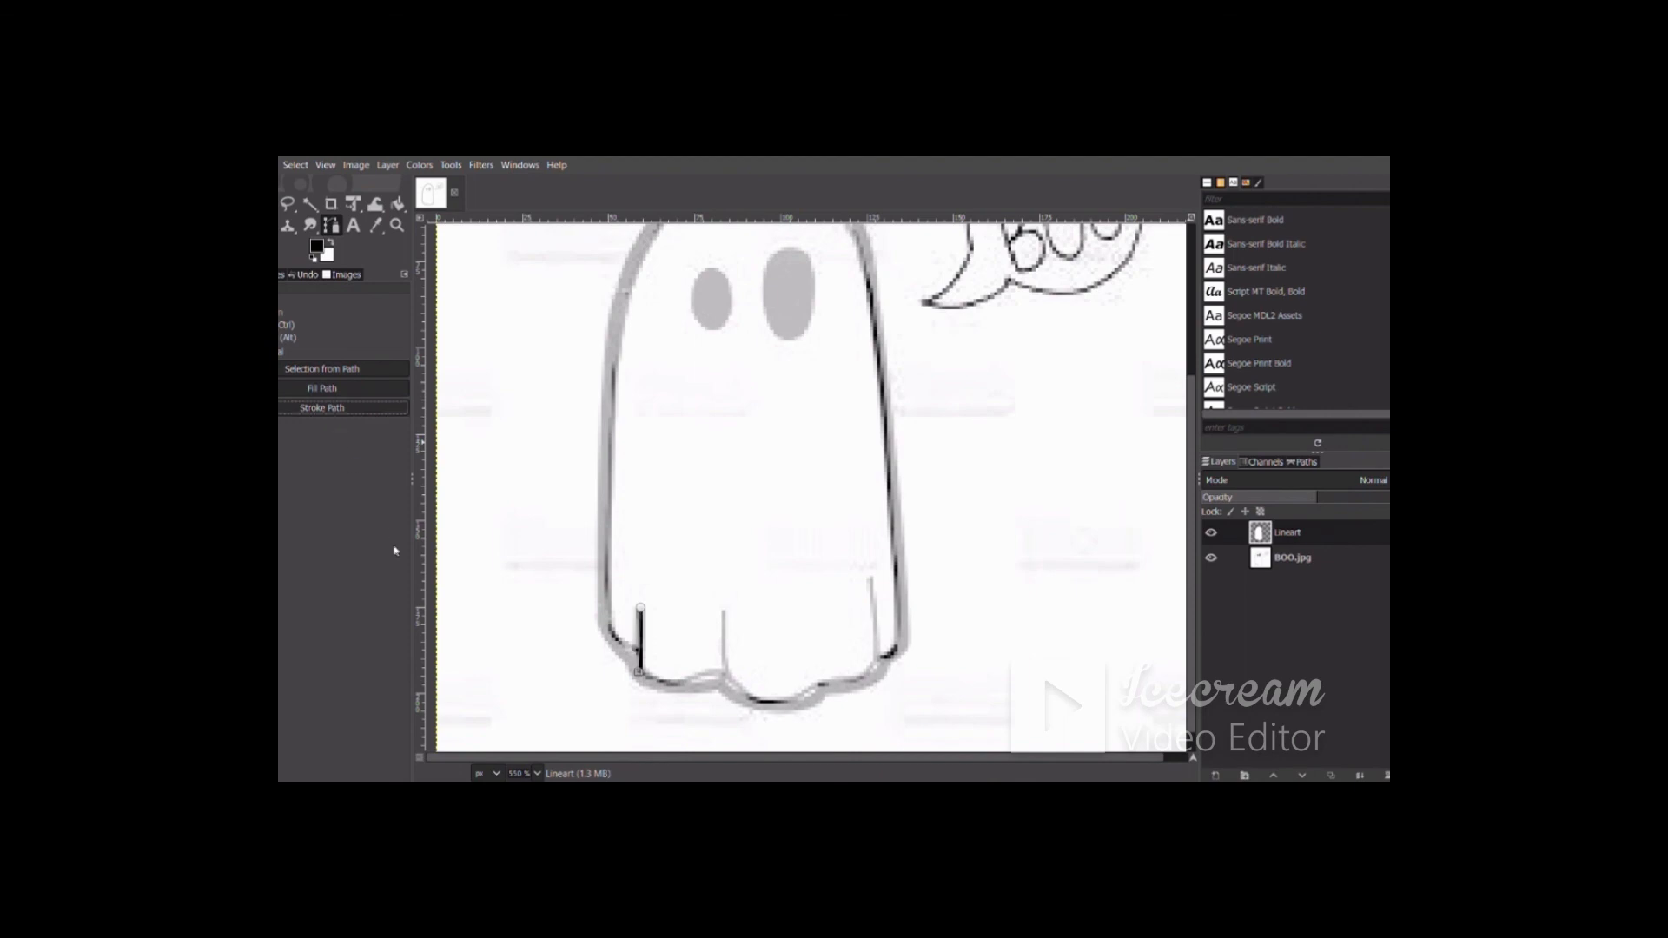
Step: Start a separate path along the middle fold line at the ghost's hem and stroke it in black
left_click(725, 616)
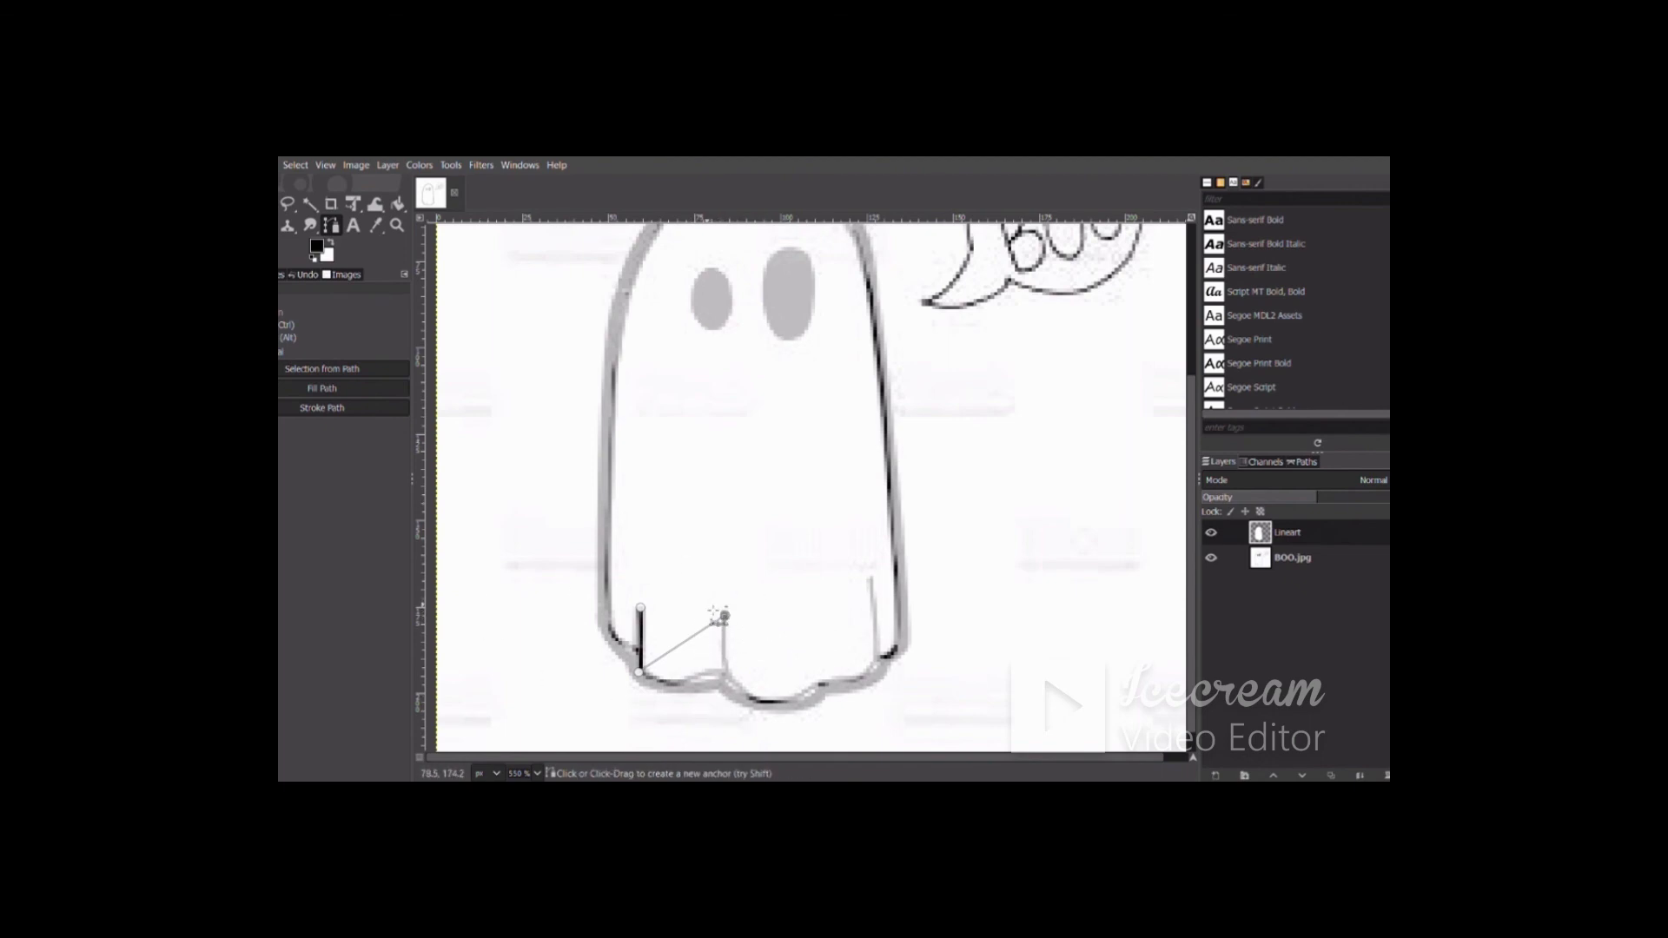
left_click(310, 225)
left_click(337, 226)
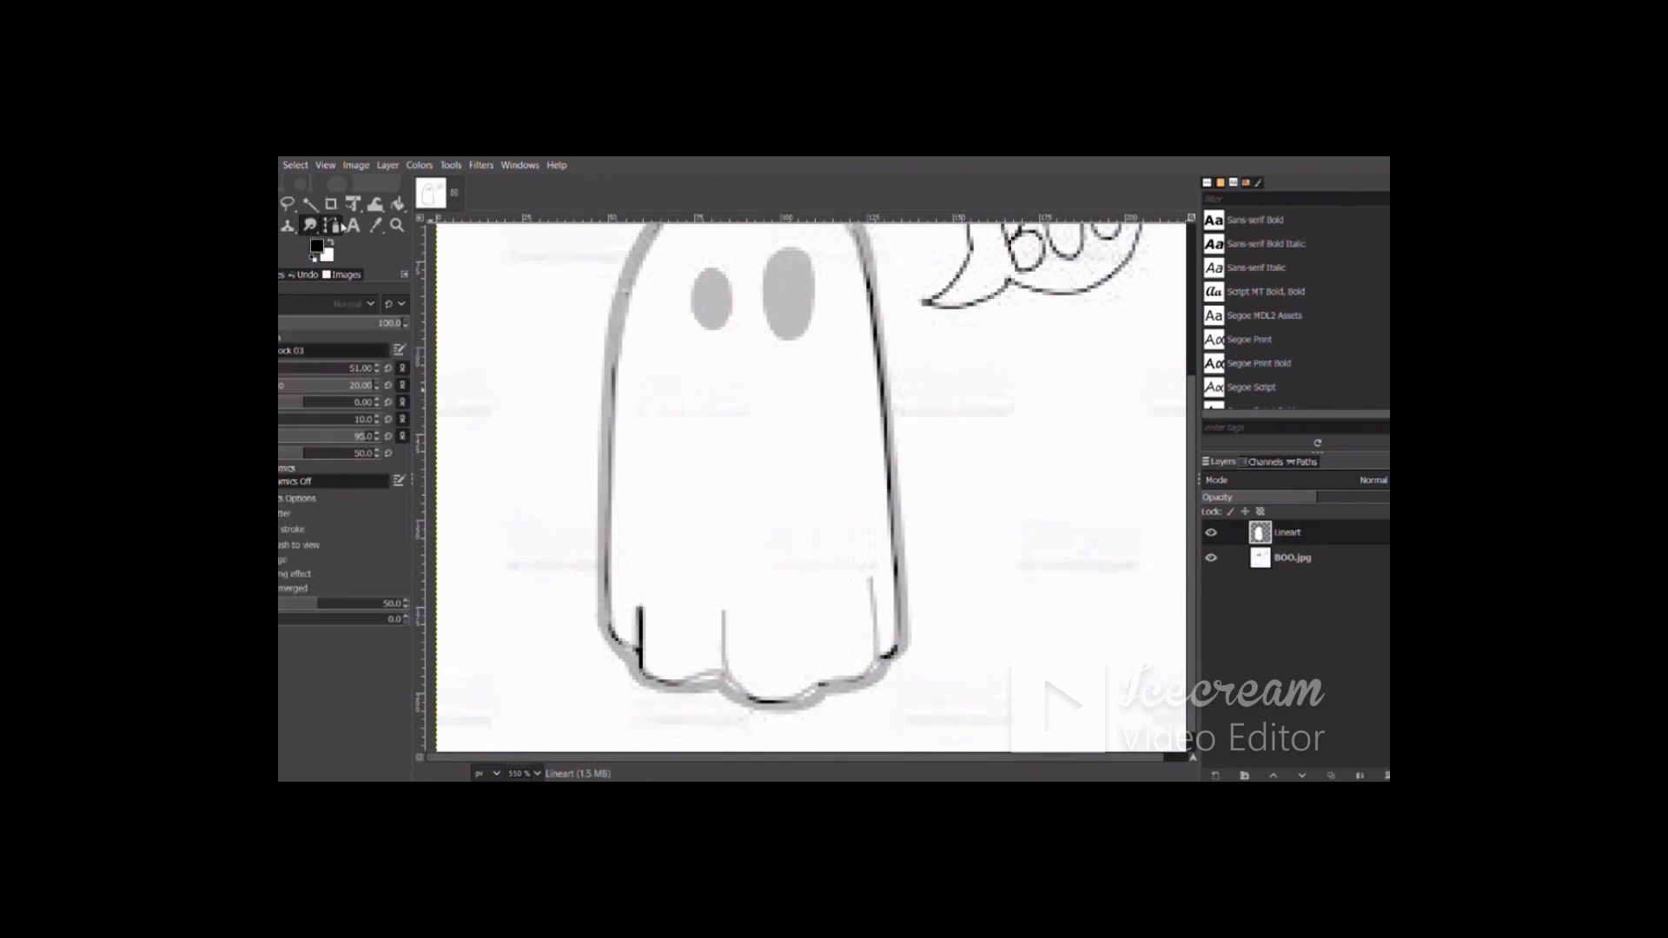
left_click(724, 612)
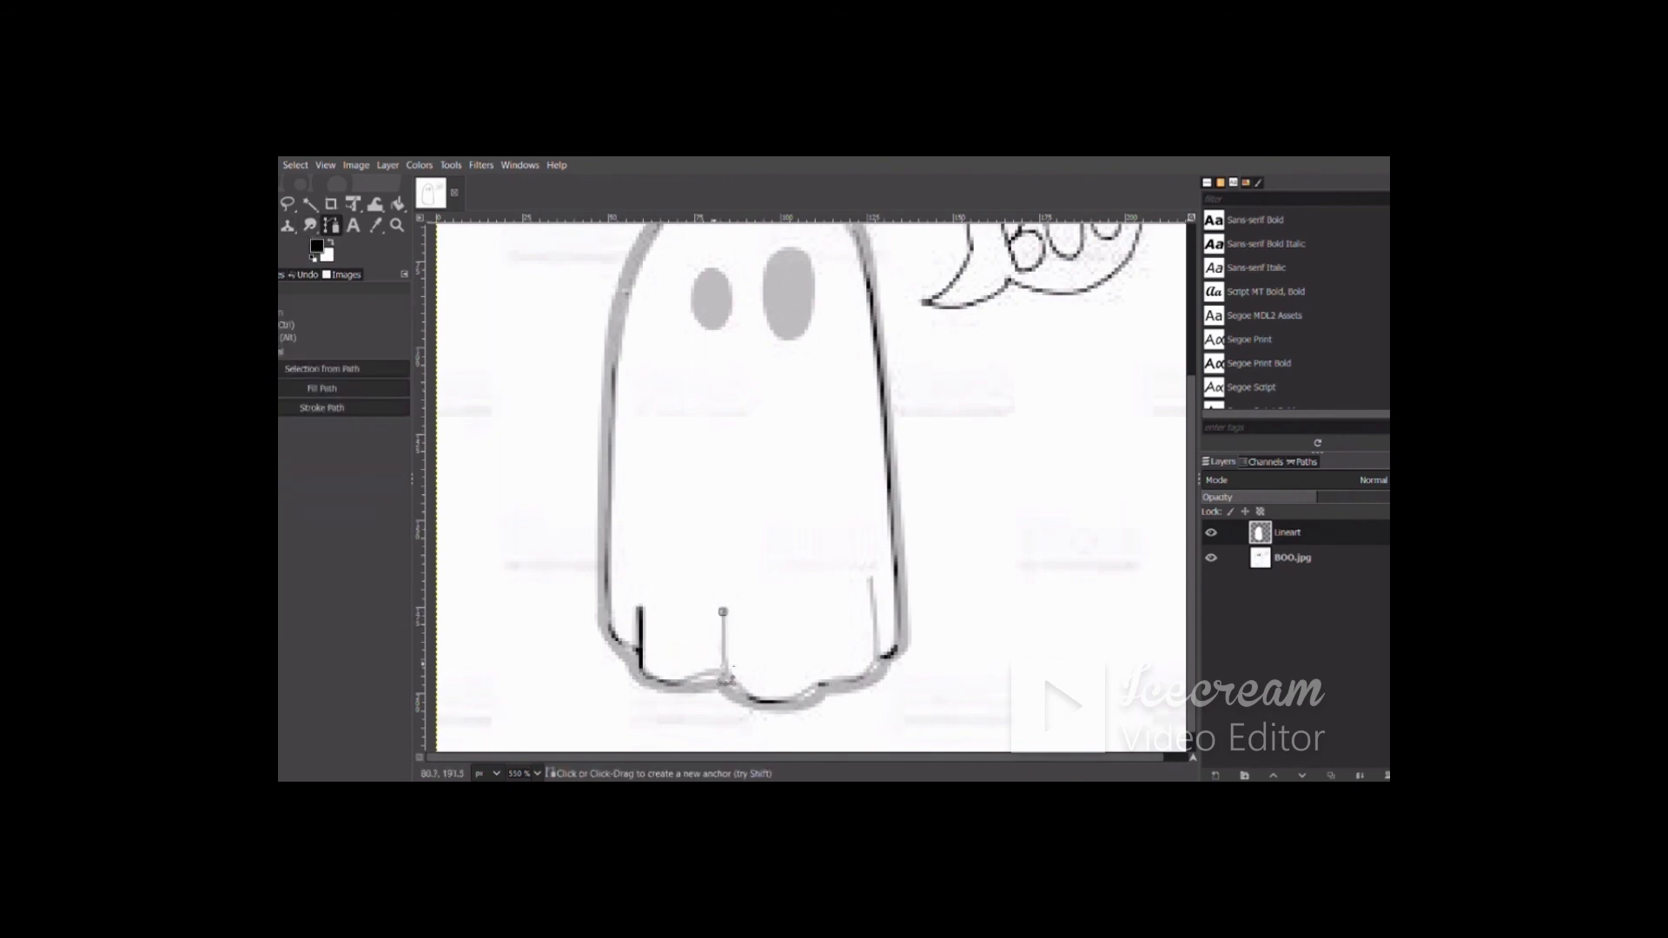
left_click(722, 683)
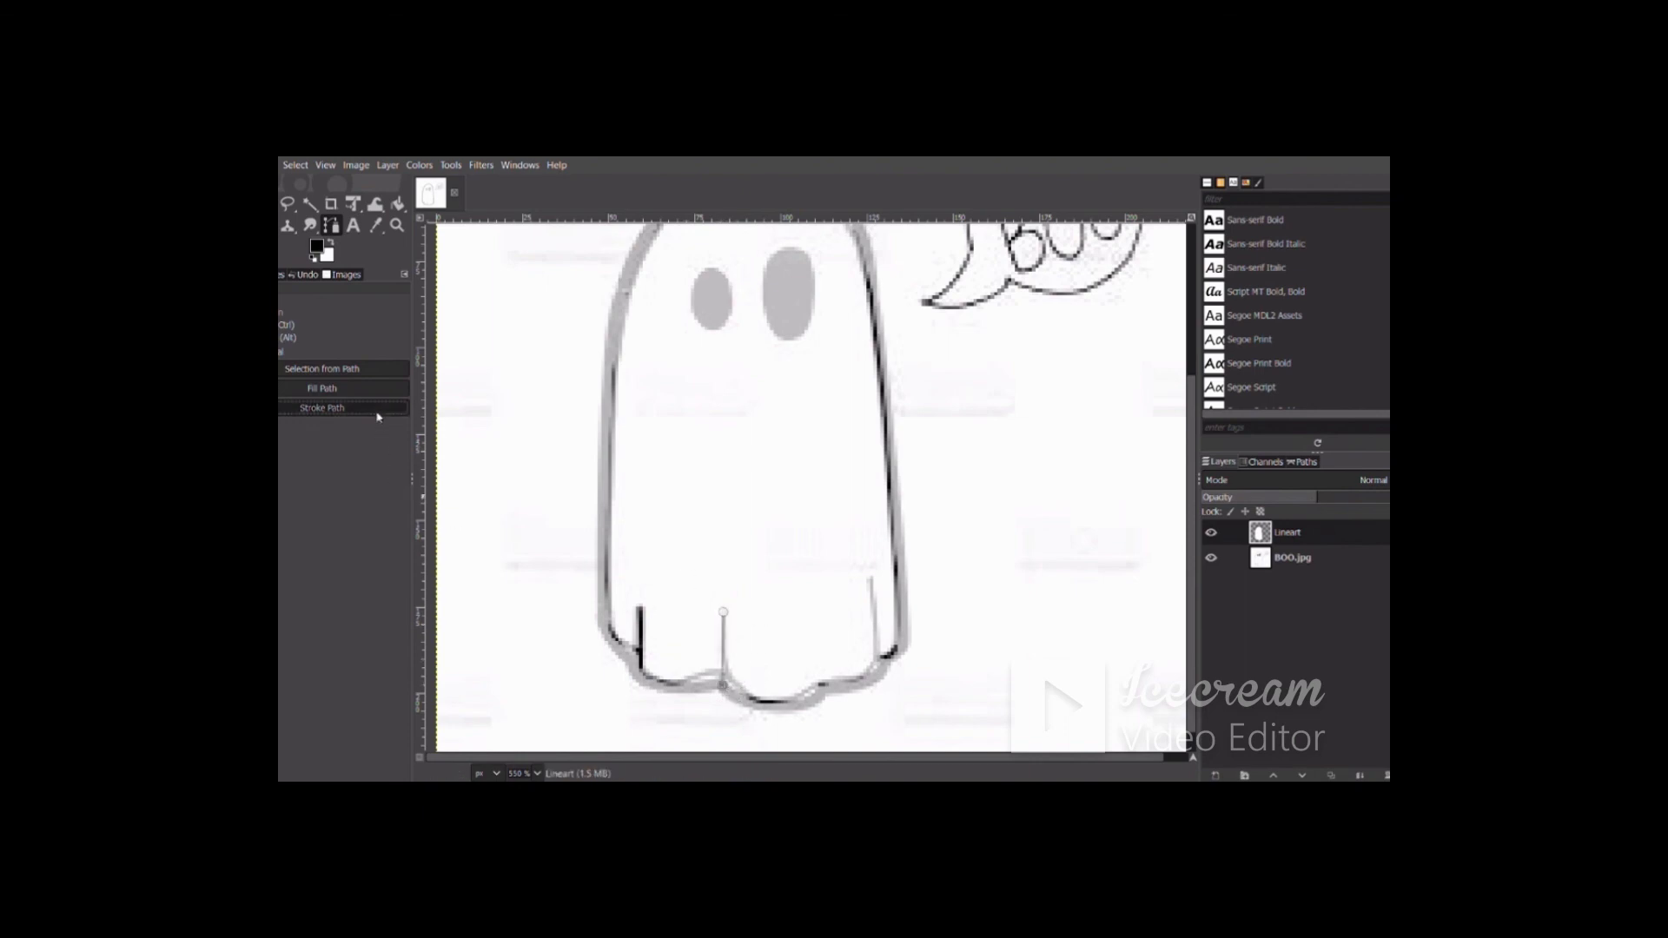
left_click(330, 407)
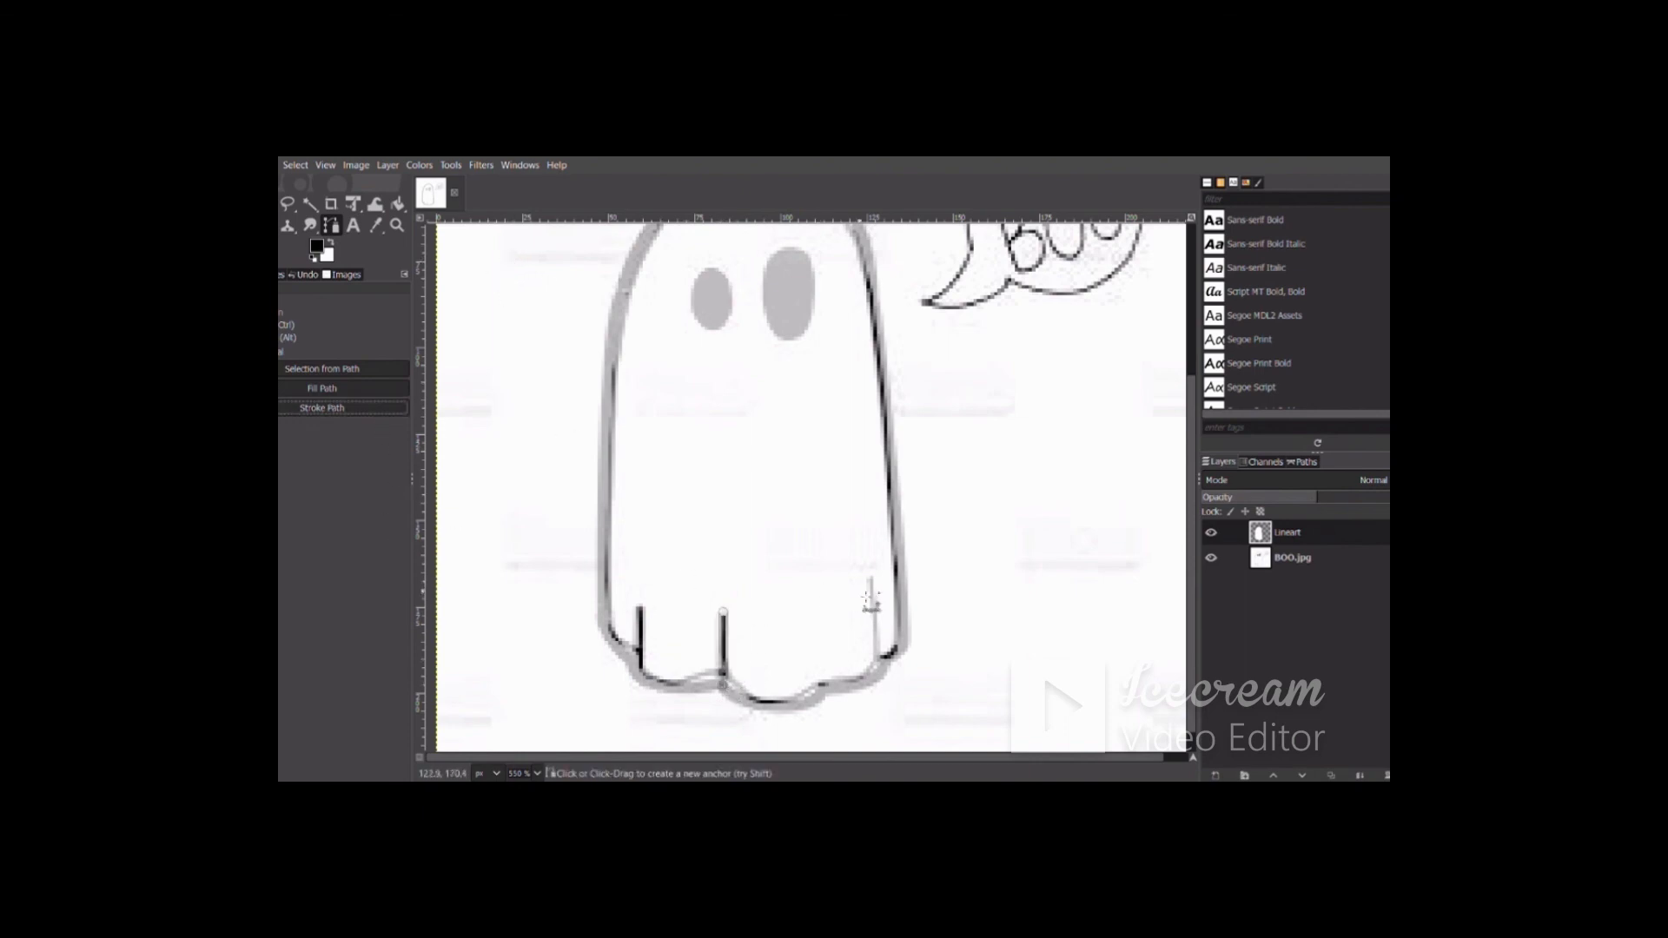
Step: Start a new path along the rightmost fold line at the ghost's hem and stroke it in black
left_click(310, 226)
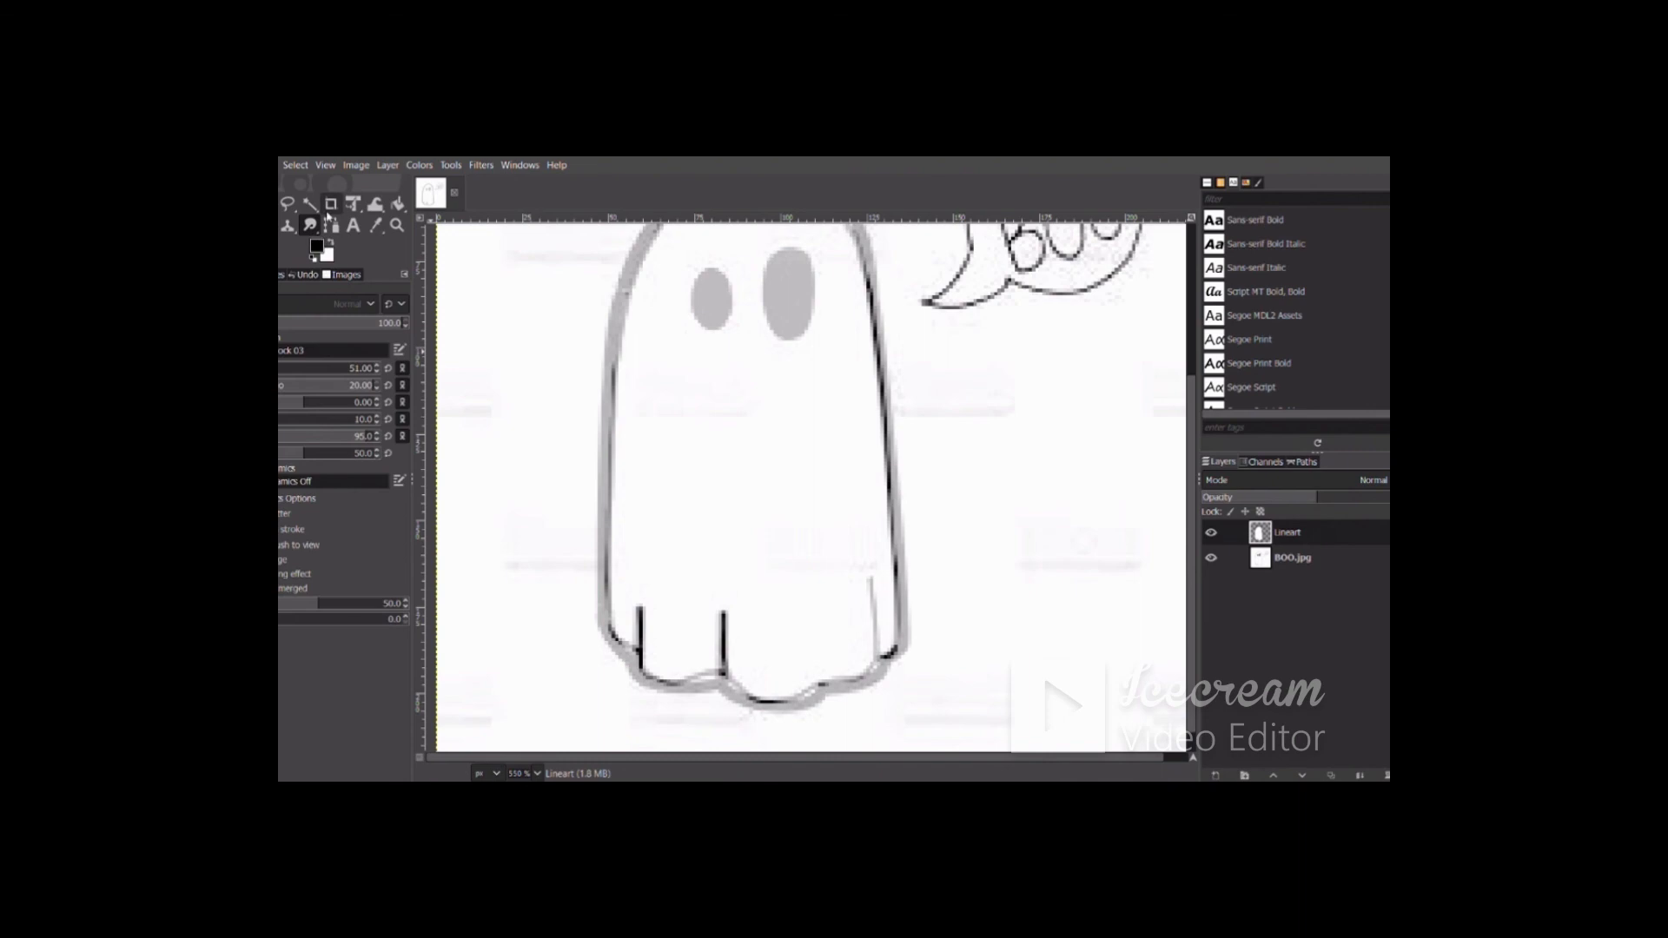
left_click(331, 226)
left_click(871, 580)
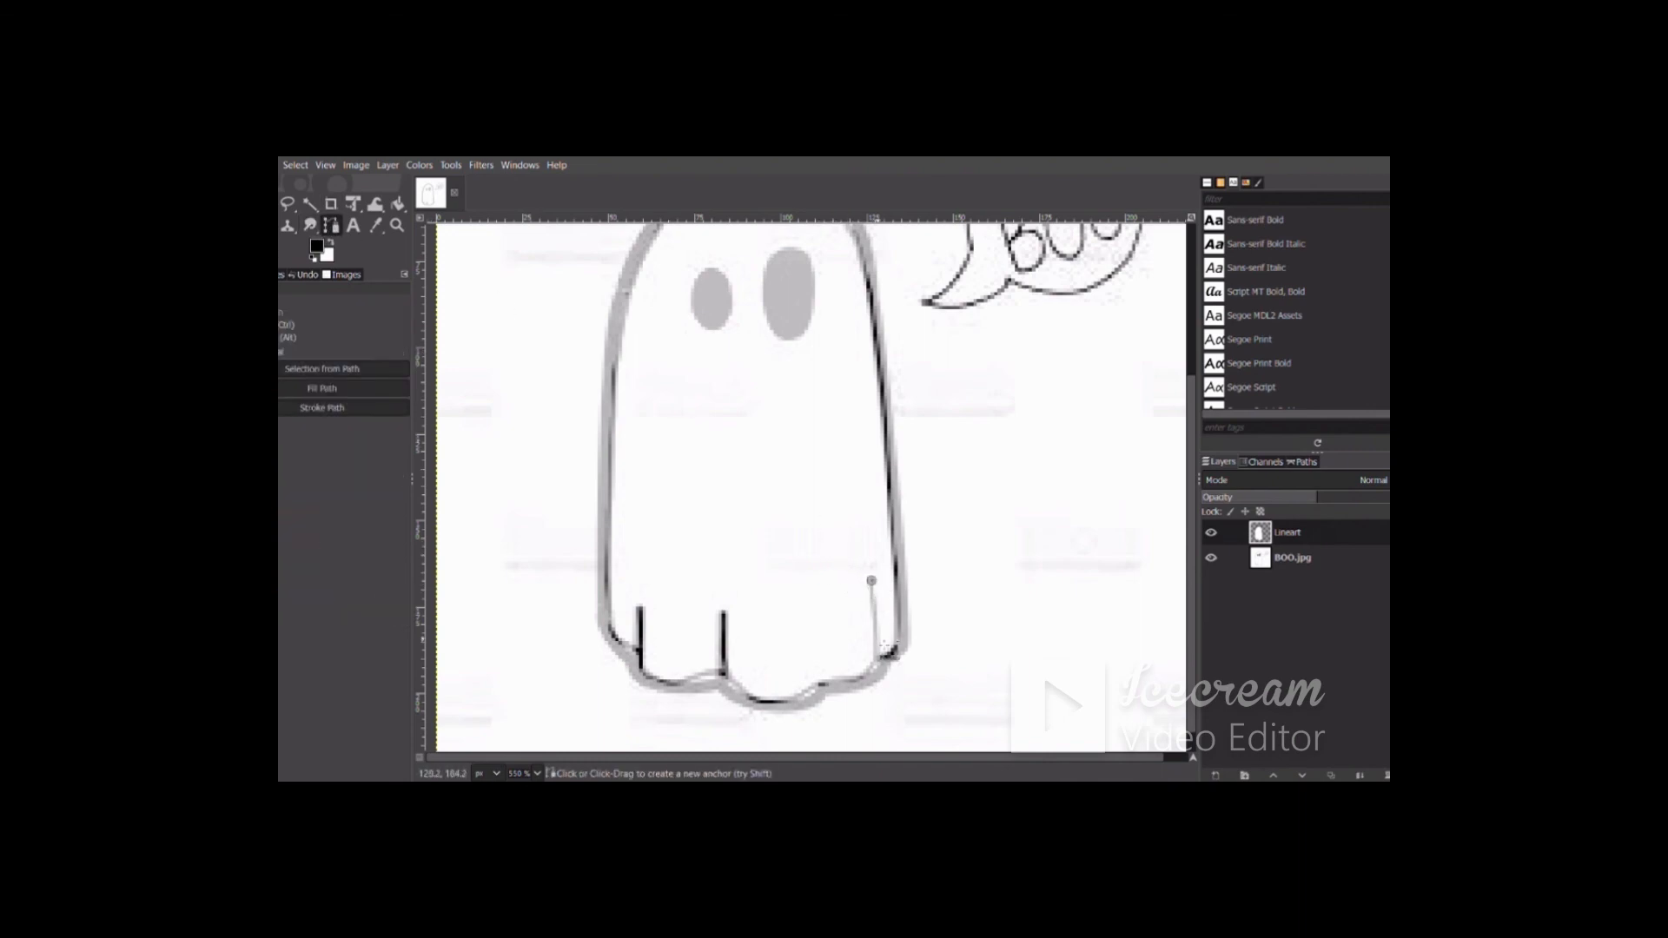
left_click(875, 665)
left_click_drag(874, 670, 874, 675)
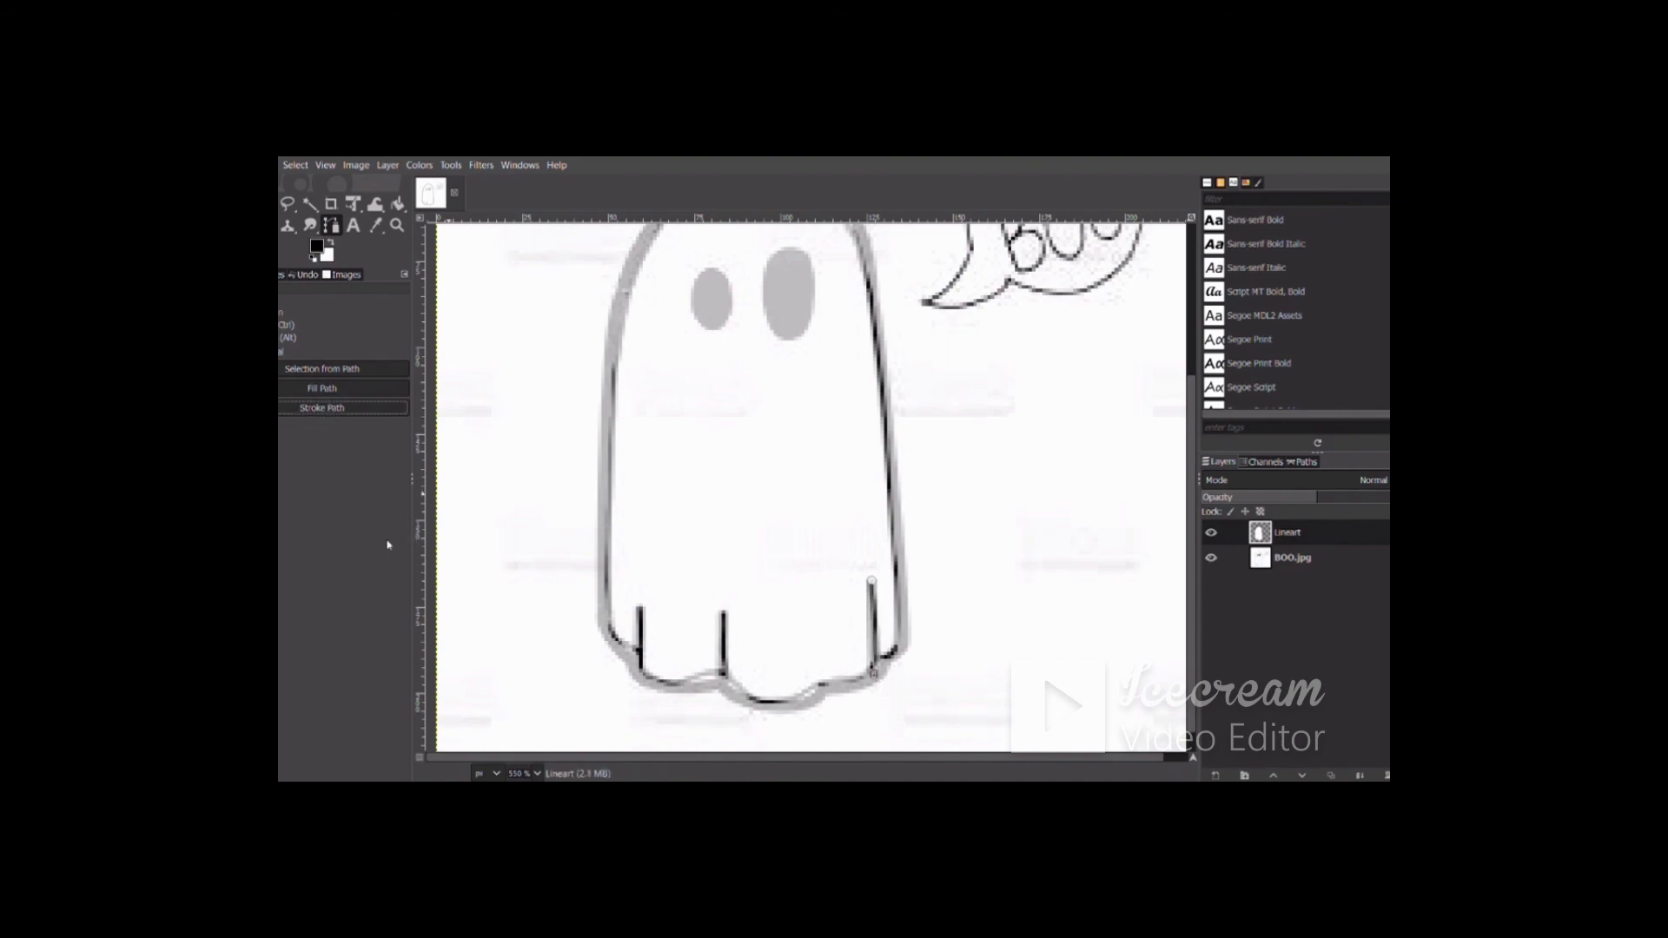
Step: Hide the BOO.jpg layer to check the lineart, release the fold-line path, and show the layer again
left_click(1215, 560)
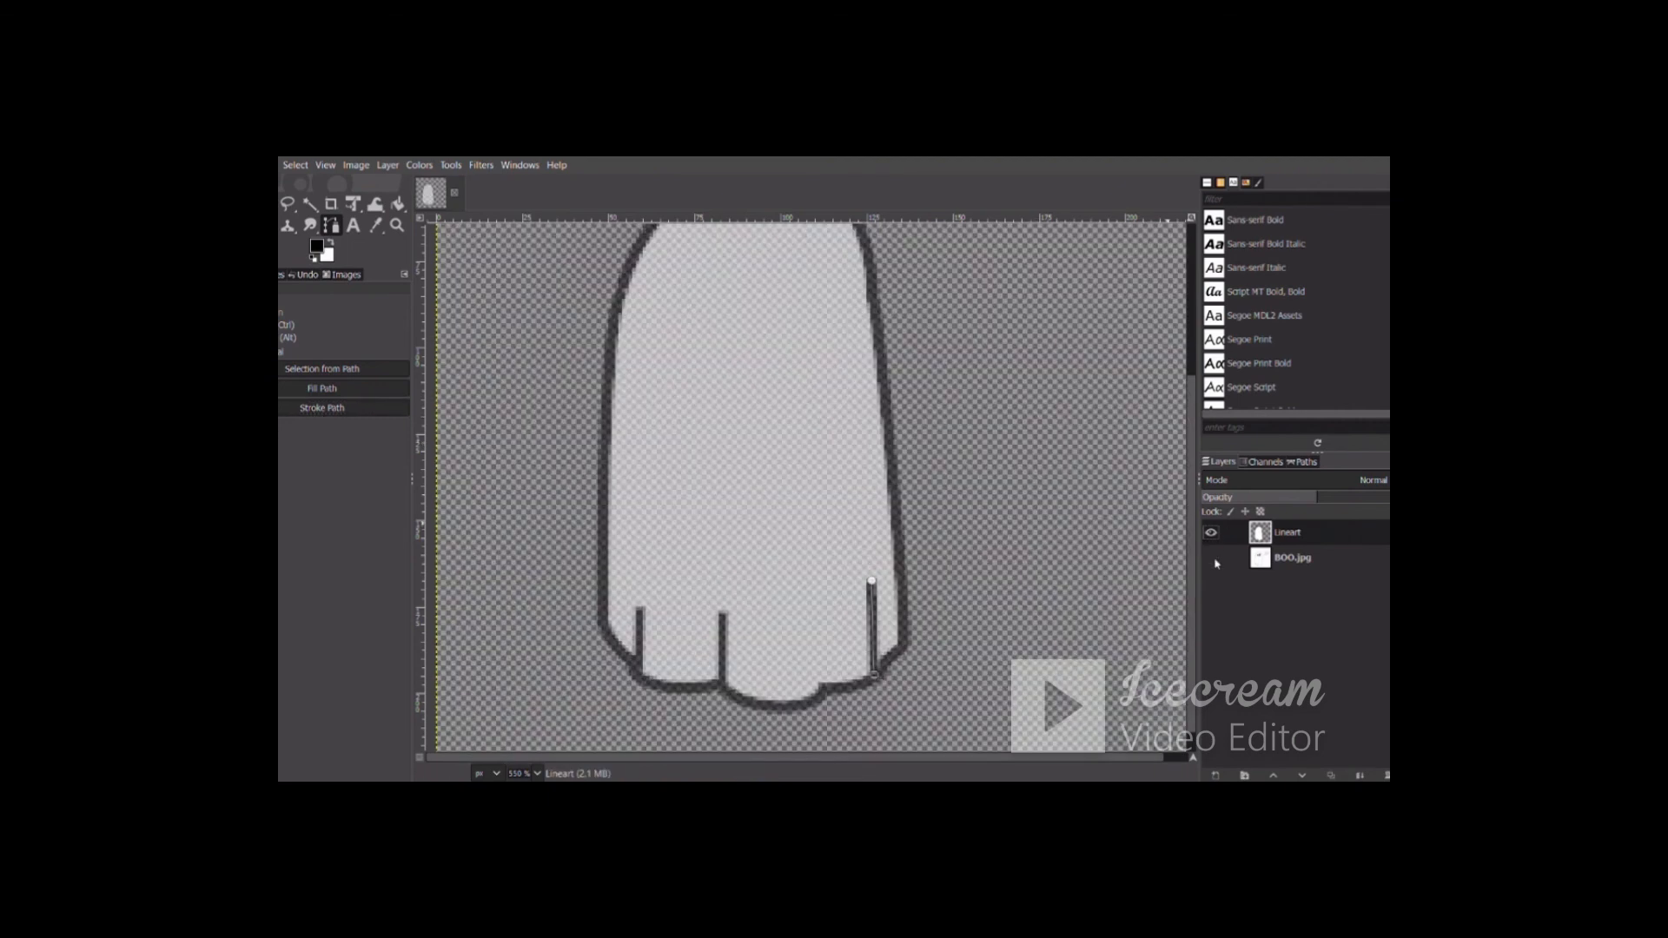
left_click(312, 227)
left_click(339, 225)
left_click(1211, 558)
Step: Start a path around the speech bubble's outline, curve its segments along the sketch, and undo the last two changes
scroll(1080, 569, "up", 5)
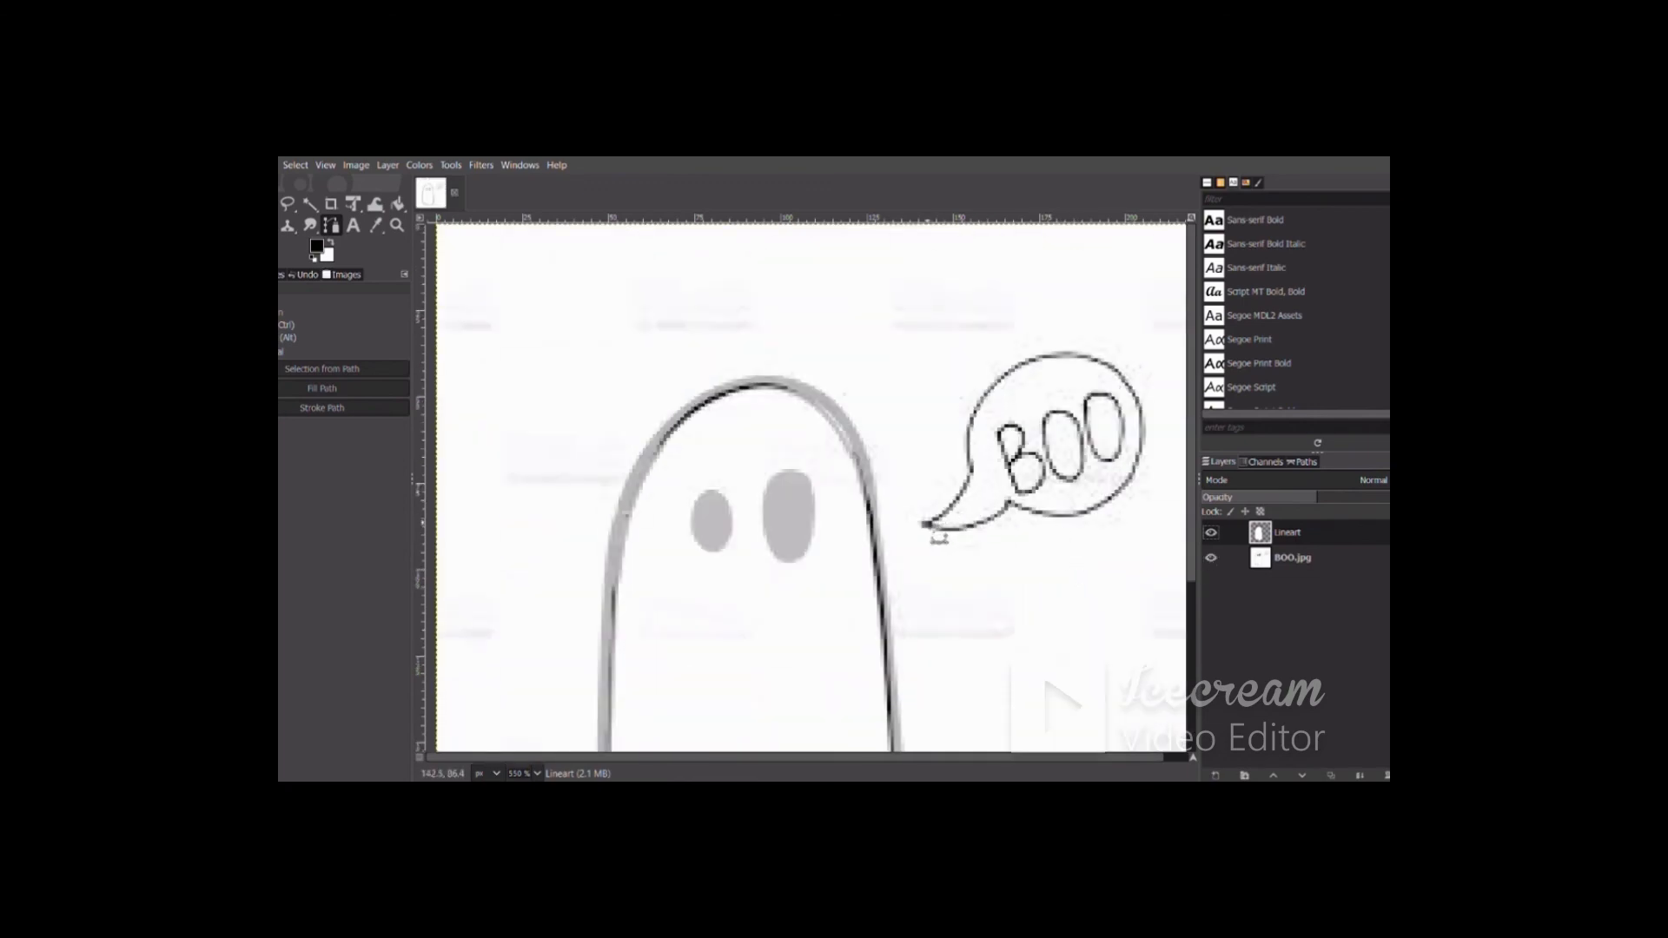
left_click(972, 468)
left_click(1117, 374)
left_click_drag(949, 496, 956, 500)
left_click_drag(1037, 425, 1011, 375)
left_click(1119, 377)
key("ctrl+z")
key("ctrl+z")
Step: Close the speech bubble path at its tail, bend its curves to the sketch, and stroke it in black
left_click(1006, 502)
left_click(927, 523, "ctrl")
left_click_drag(963, 514, 969, 524)
left_click_drag(1039, 464, 1116, 492)
left_click_drag(1048, 421, 1013, 372)
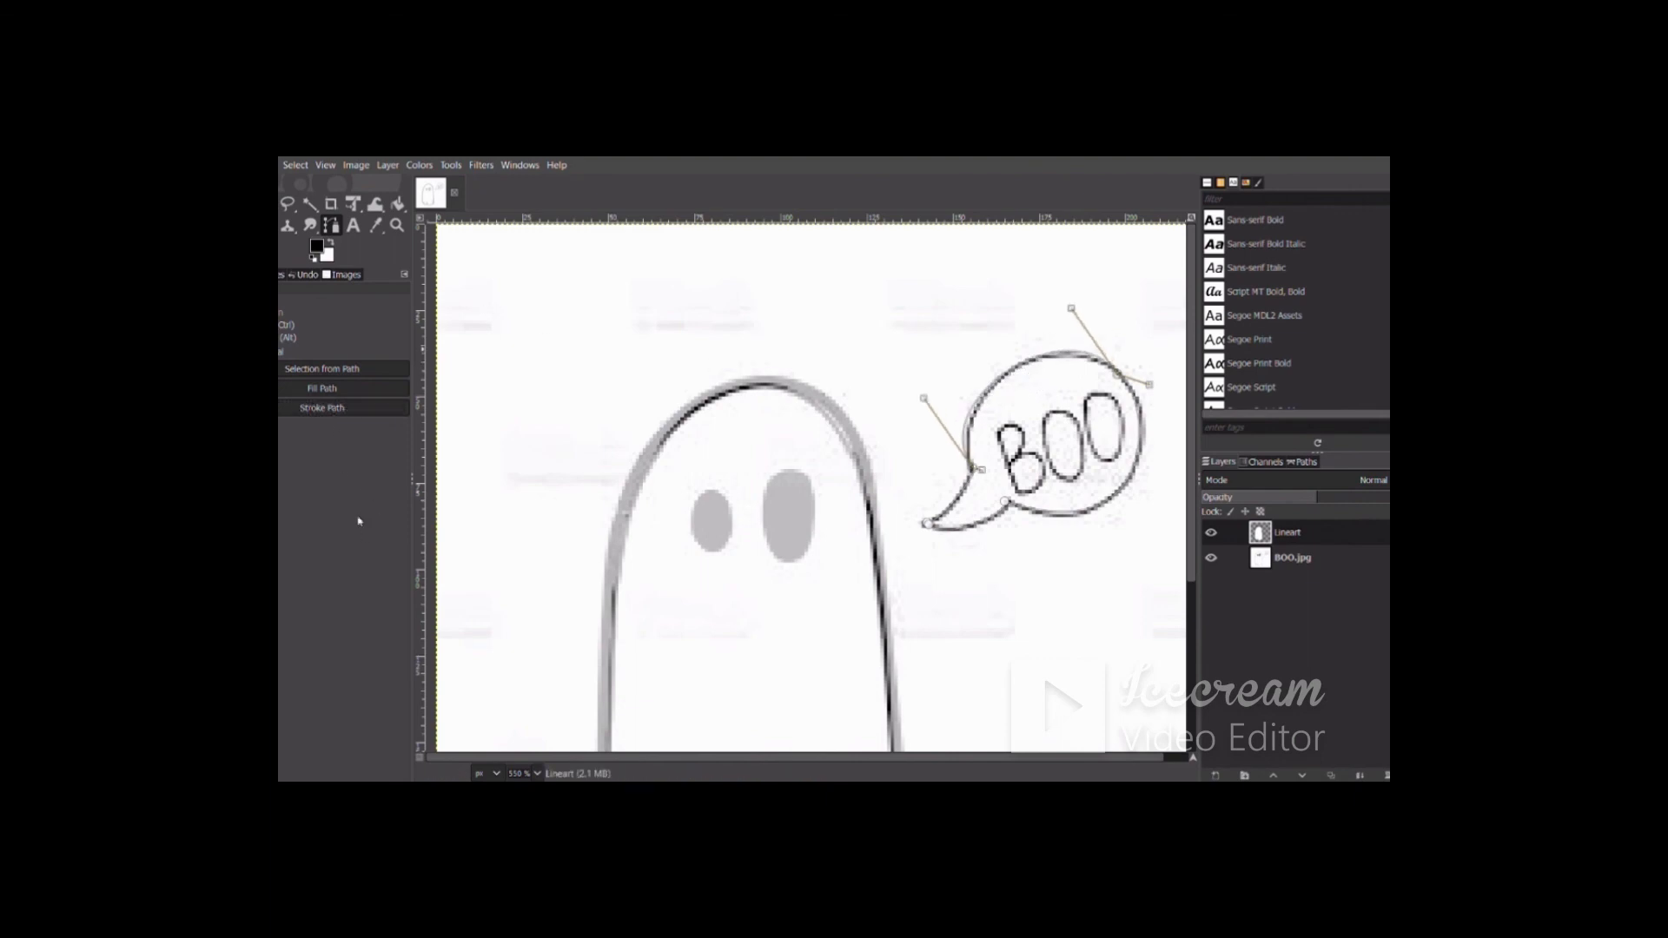
left_click(322, 408)
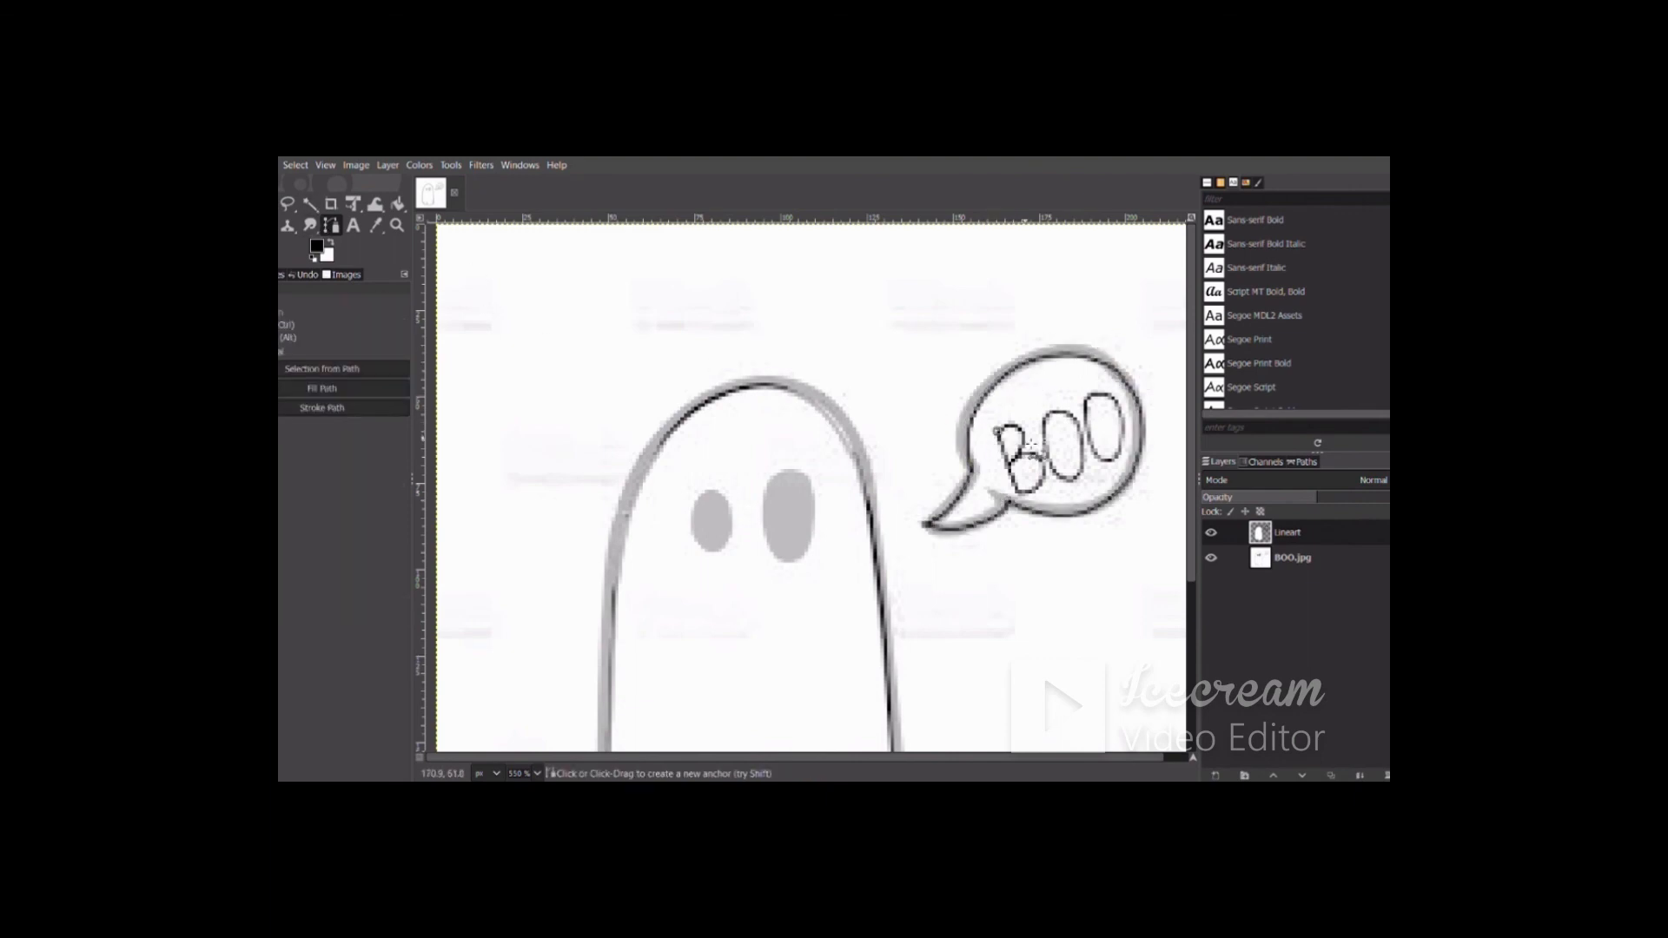
Step: Trace the letter B inside the speech bubble with a path and stroke it in black
left_click(1024, 469)
left_click(1018, 490)
left_click_drag(1022, 472, 1021, 429)
left_click(322, 407)
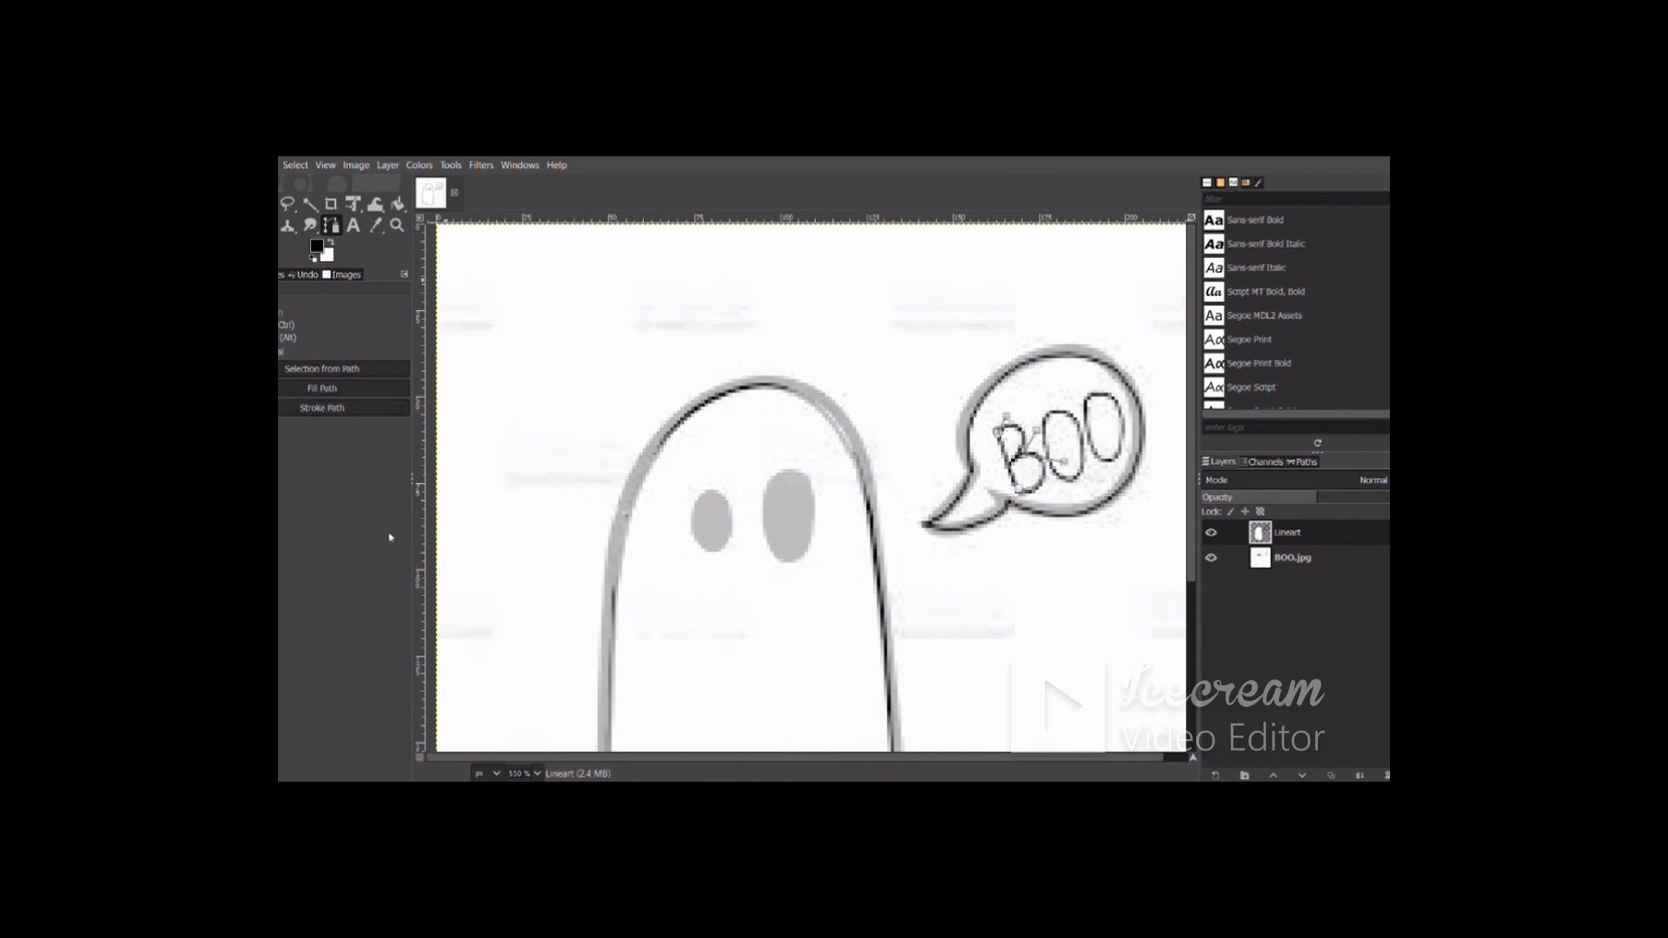
Step: Trace the first O of BOO with a path, stroke it in black, and release the path
left_click(1068, 473)
left_click(1047, 466)
left_click_drag(1064, 448, 1082, 499)
key("ctrl+z")
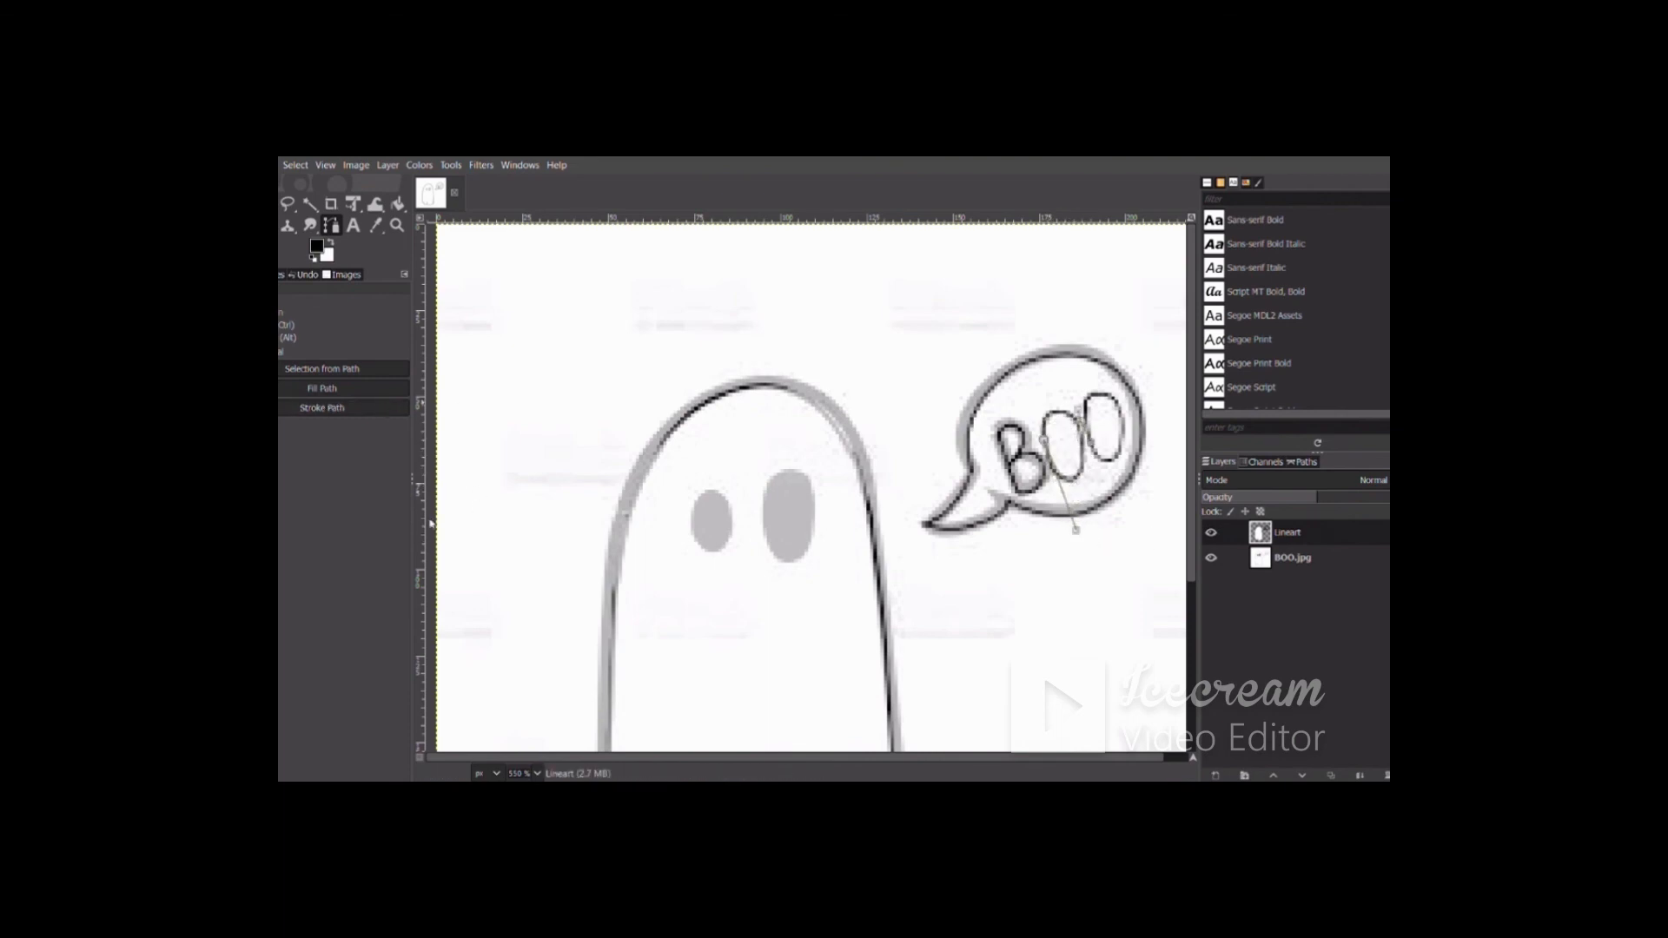
left_click(323, 407)
left_click(310, 225)
left_click(331, 225)
Step: Trace the last O of BOO with a curved path, stroke it in black, and release the path
left_click(1087, 397)
left_click(1113, 461)
left_click(1123, 400)
mouse_move(1117, 430)
left_mouse_down()
mouse_move(1089, 448)
mouse_move(1106, 394)
mouse_move(1126, 430)
left_mouse_up()
left_click(1123, 401)
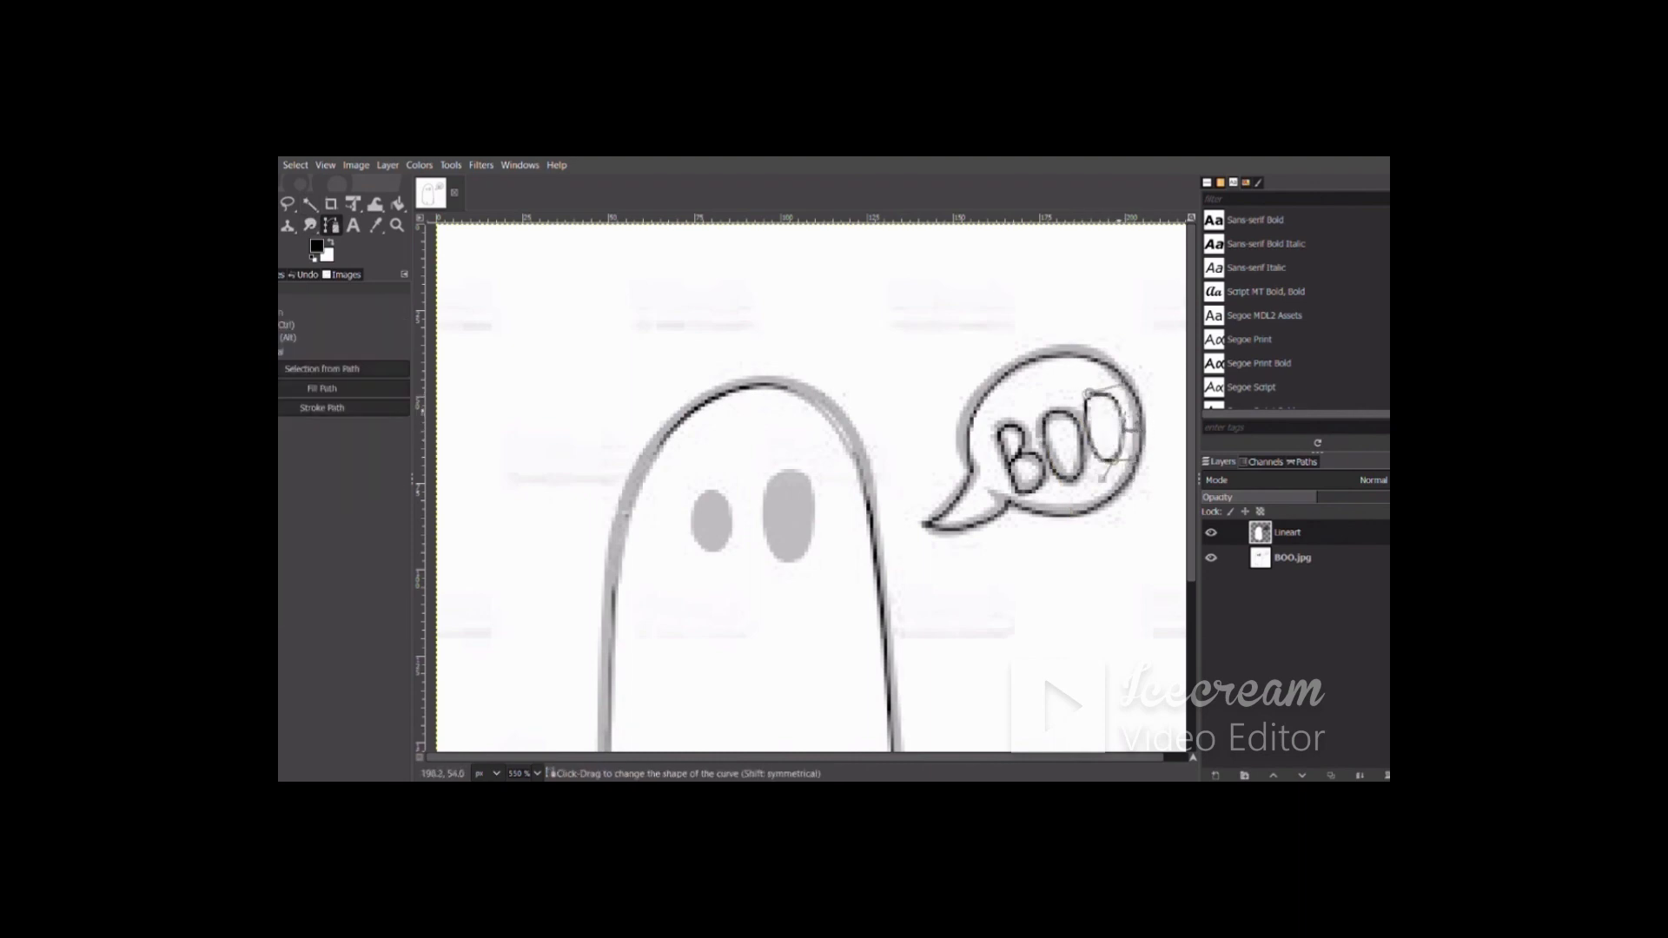
left_click(322, 408)
left_click(310, 225)
left_click(331, 225)
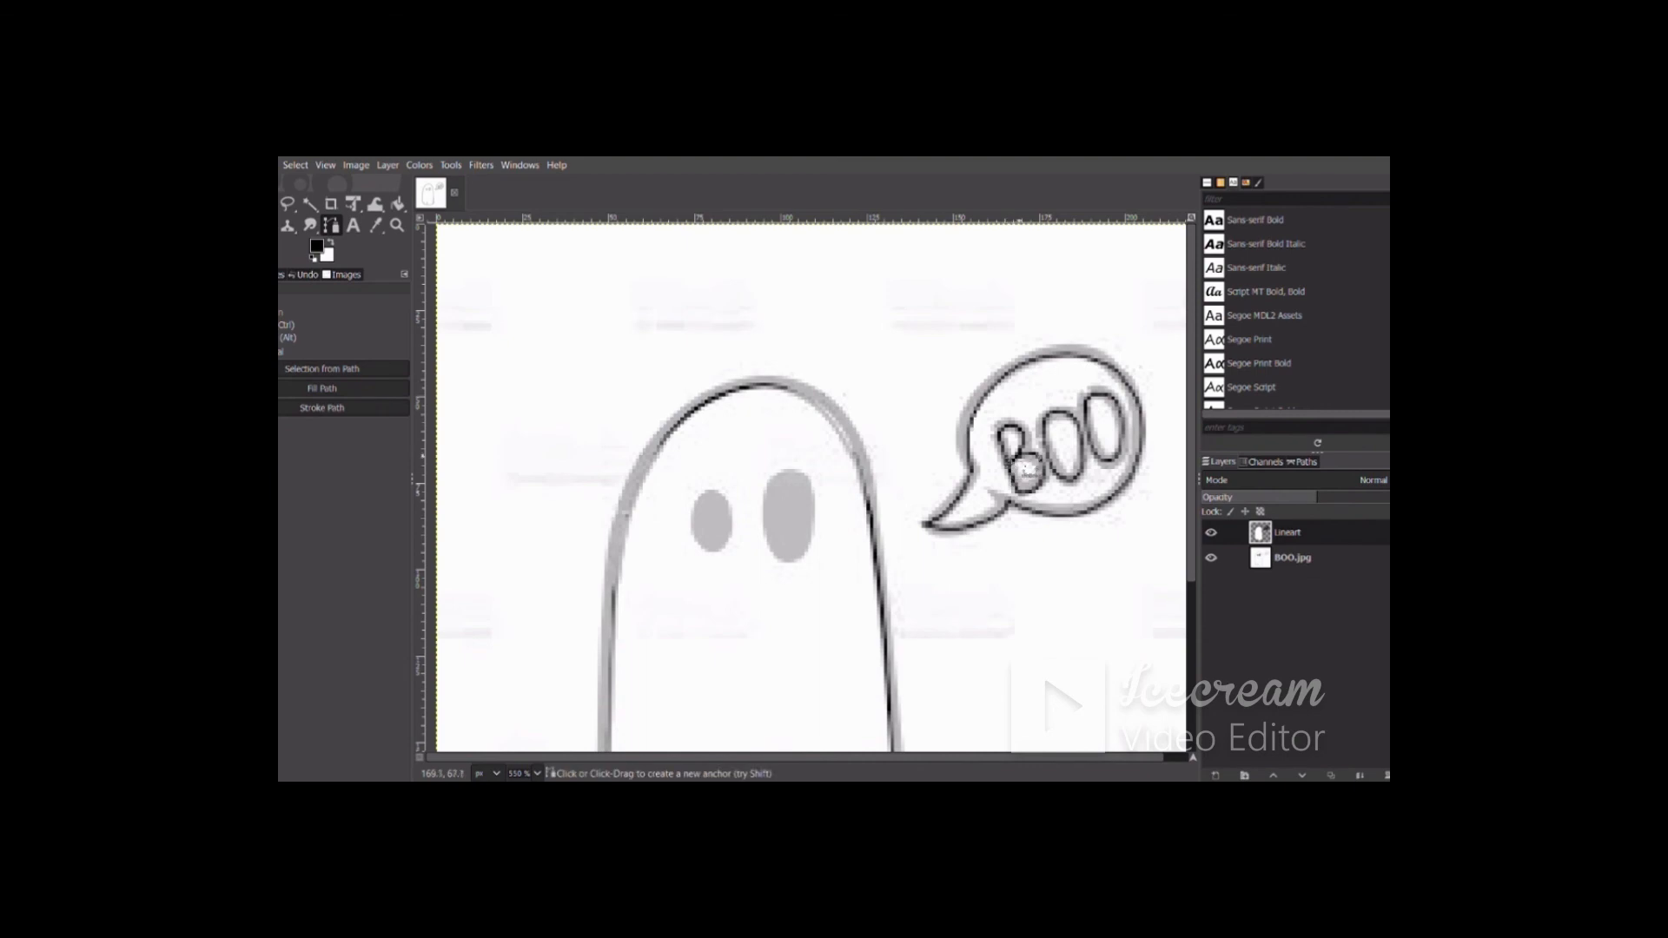
Step: Trace the ghost's smaller eye with a closed path and fill it with black
scroll(1177, 528, "down", 3)
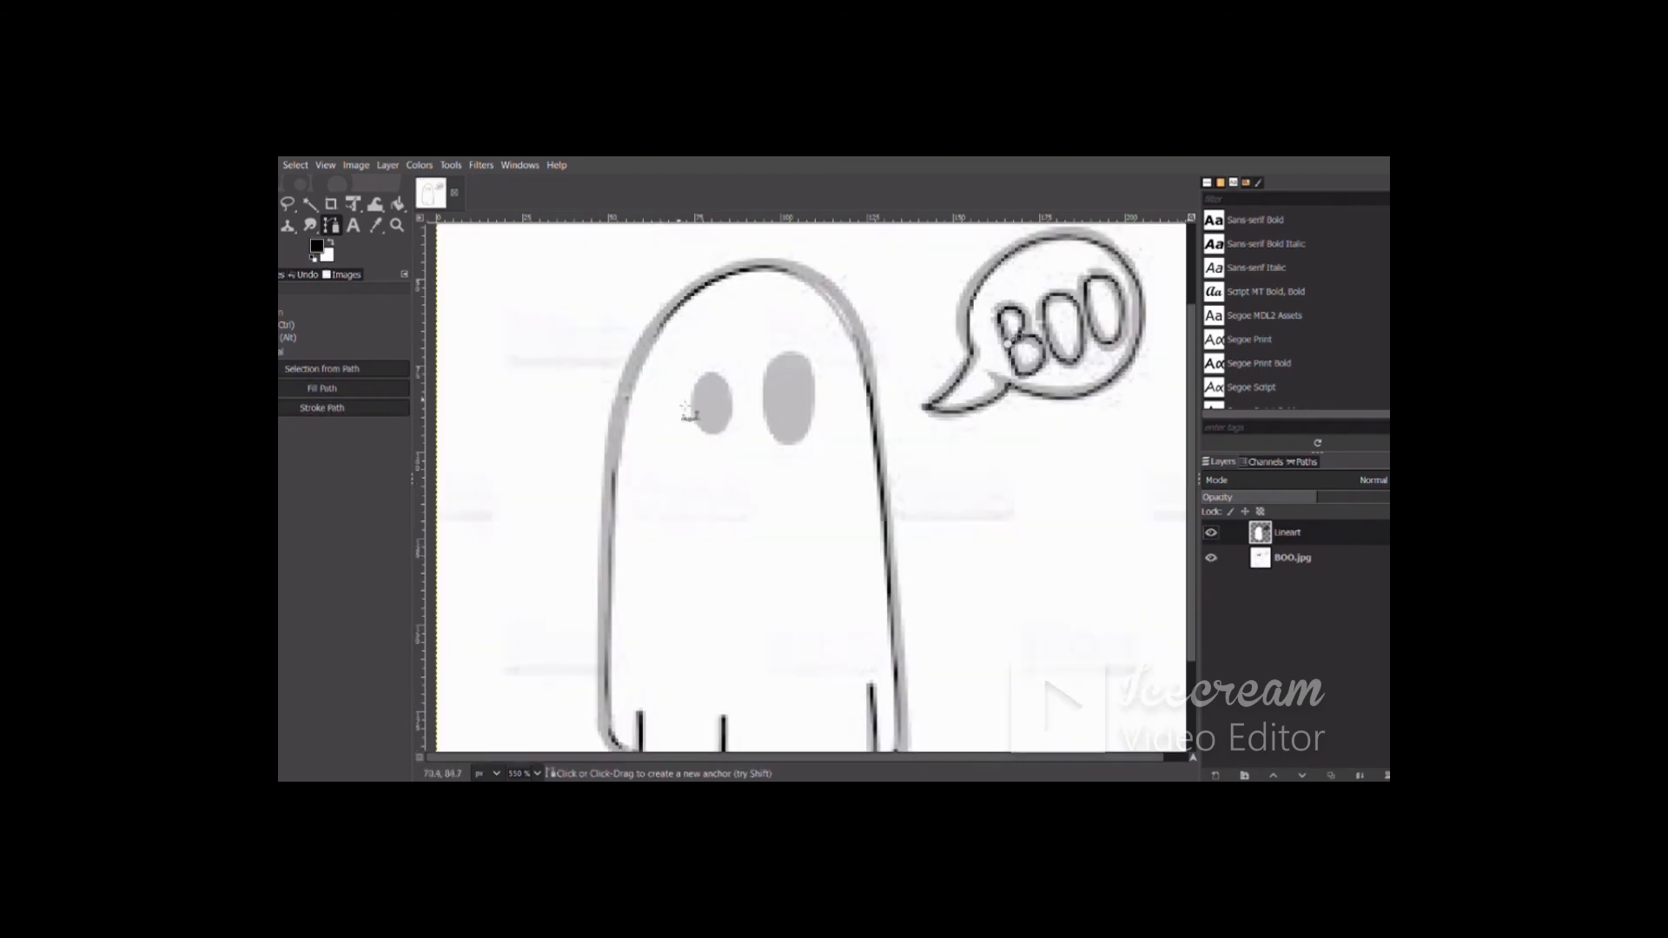
left_click(695, 407)
left_click(730, 404)
mouse_move(720, 405)
left_mouse_down()
mouse_move(718, 377)
mouse_move(720, 431)
mouse_move(702, 377)
mouse_move(693, 410)
left_mouse_up()
key("ctrl+z")
left_click(702, 429)
left_click_drag(717, 425, 719, 433)
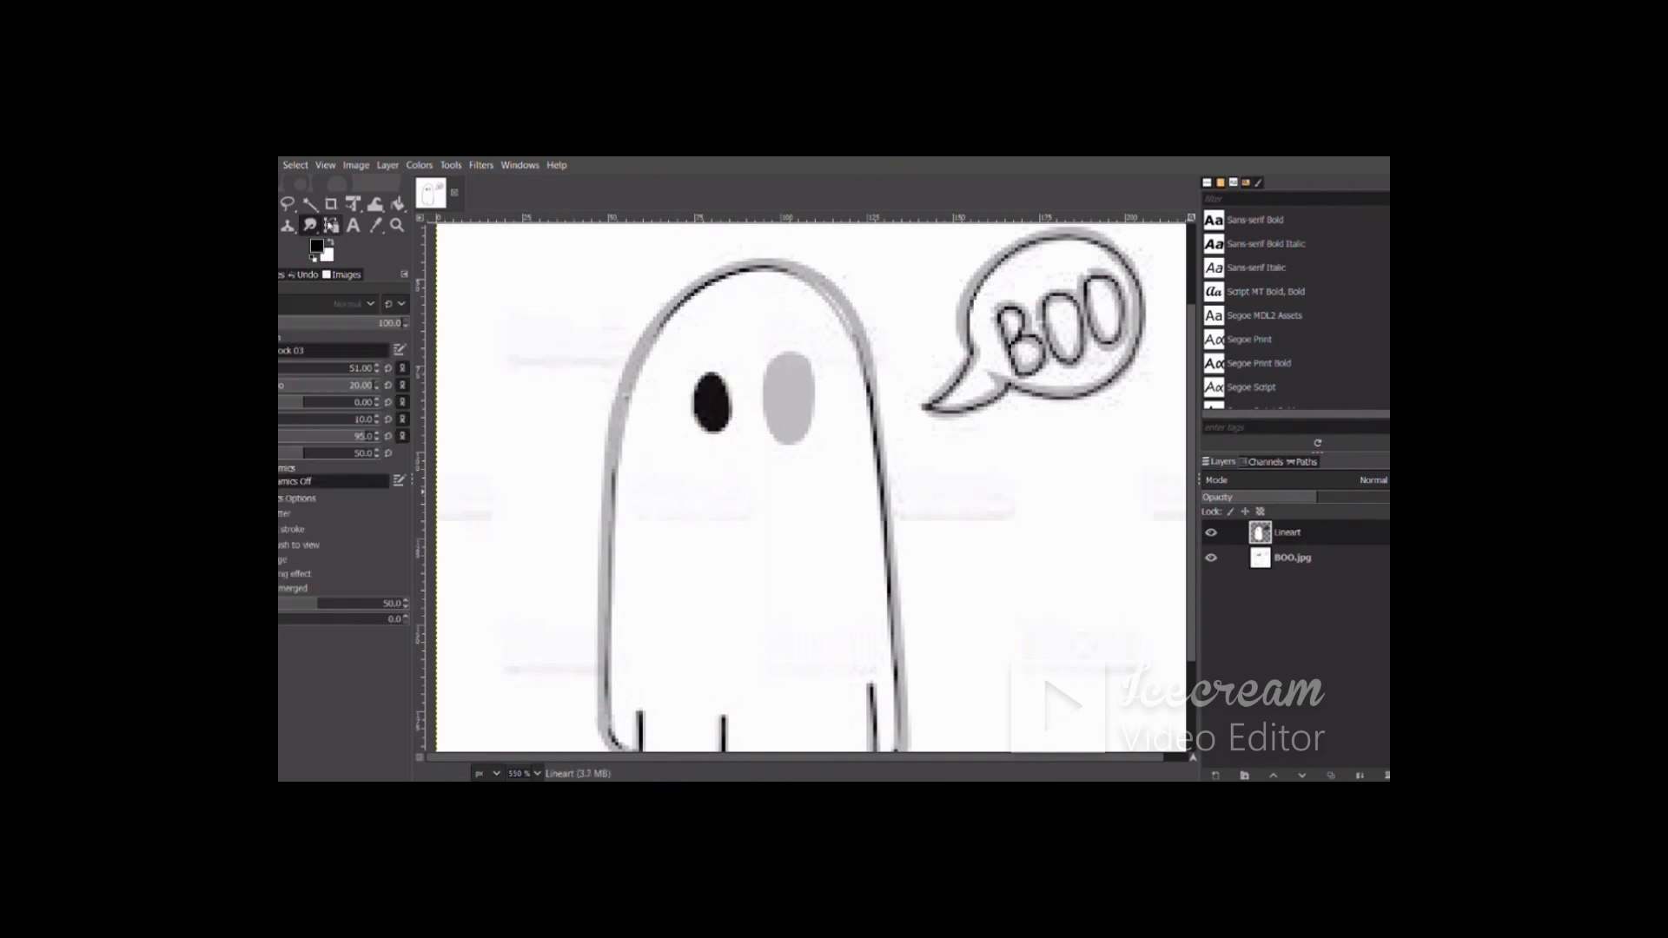
Step: Trace the ghost's larger eye with a new closed path, fill it with black, and release the path
key("b")
left_click(765, 398)
left_click(813, 380)
left_click(764, 411)
mouse_move(787, 401)
left_mouse_down()
mouse_move(796, 439)
mouse_move(765, 399)
left_mouse_up()
left_click_drag(812, 380, 813, 369)
left_click_drag(785, 475, 775, 496)
mouse_move(825, 406)
left_mouse_down()
mouse_move(828, 422)
mouse_move(774, 361)
left_mouse_up()
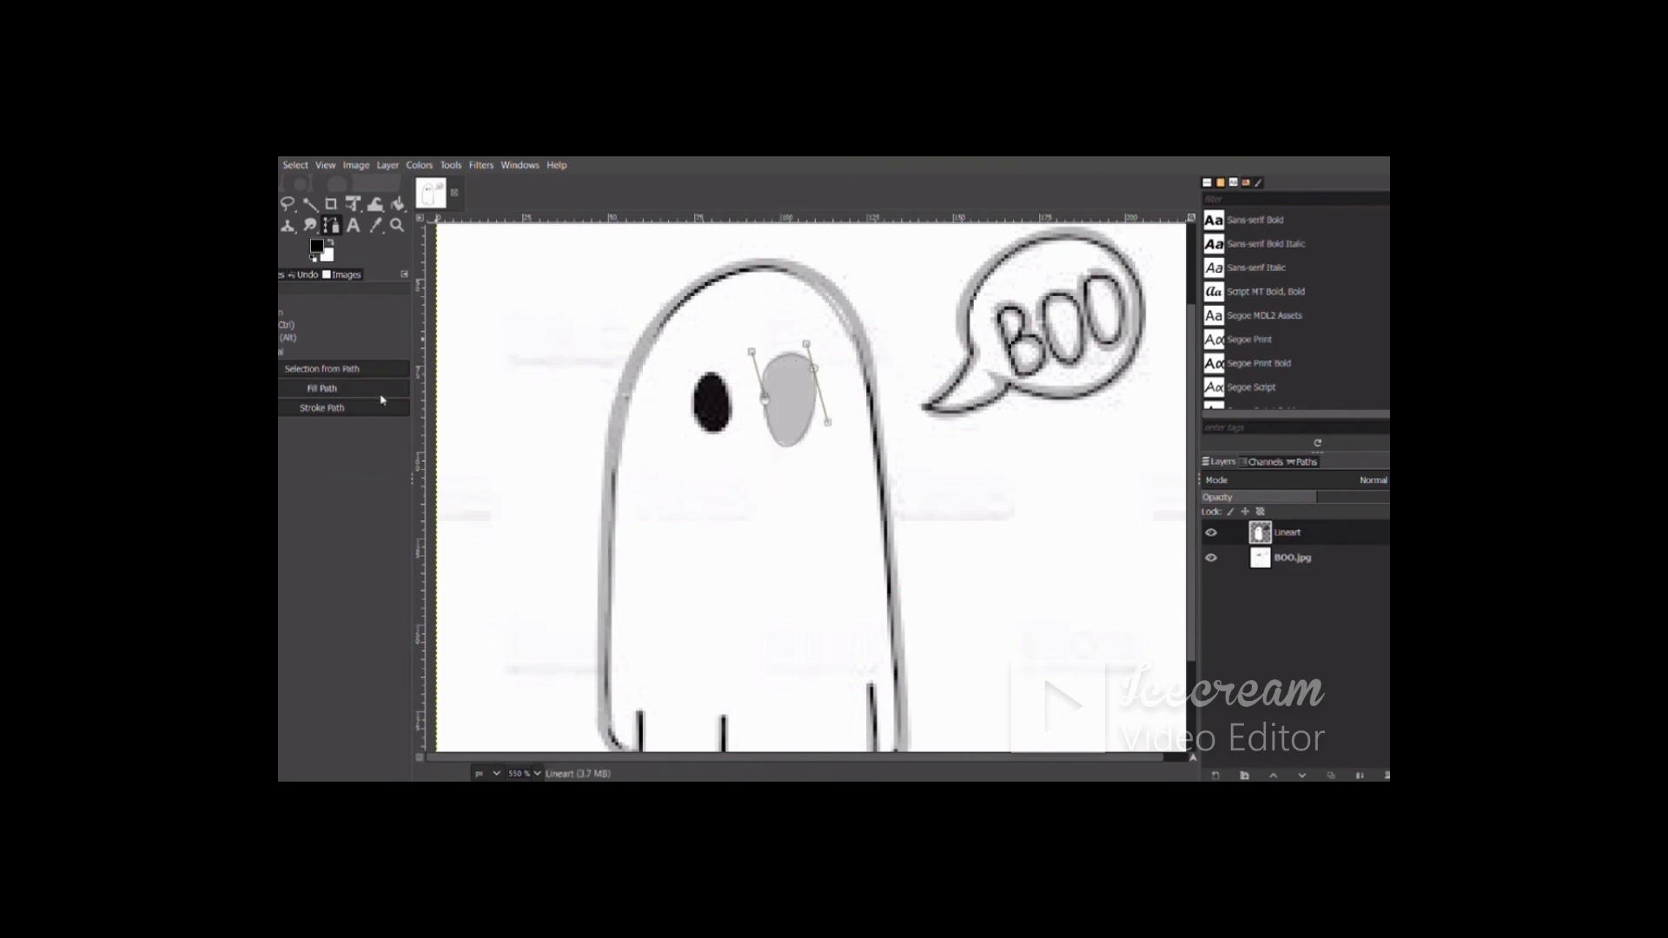
left_click(382, 389)
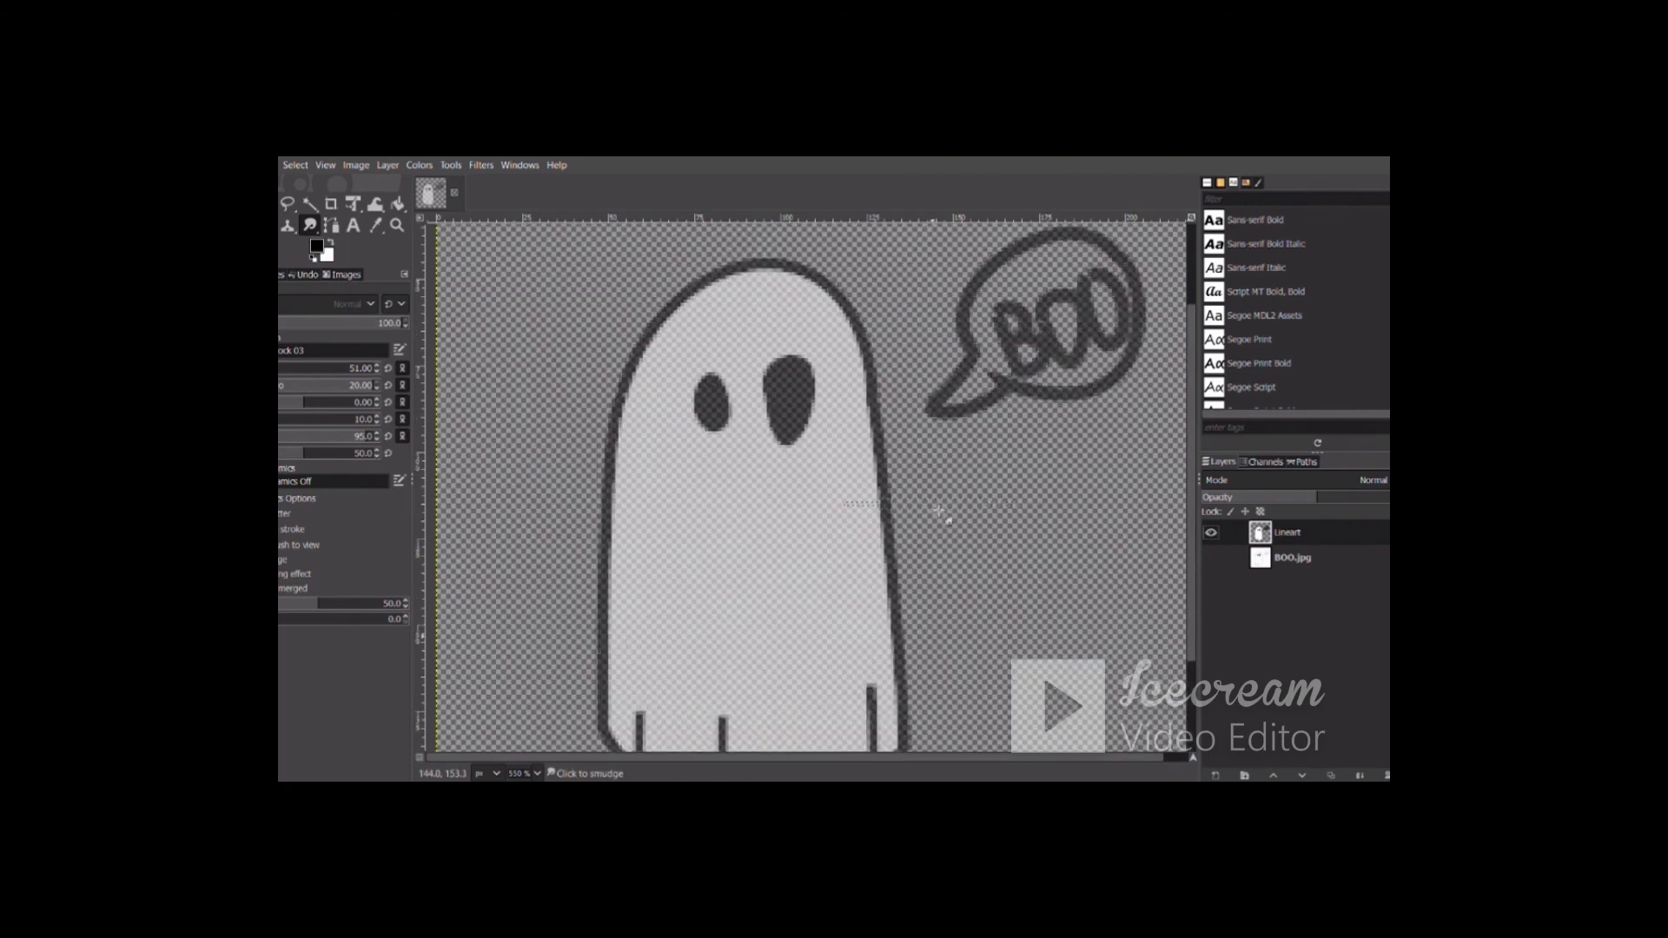
key("b")
Step: Draw a new closed path around the whole speech bubble, bending its curves to match the outline and tail
scroll(1111, 596, "up", 1, "ctrl")
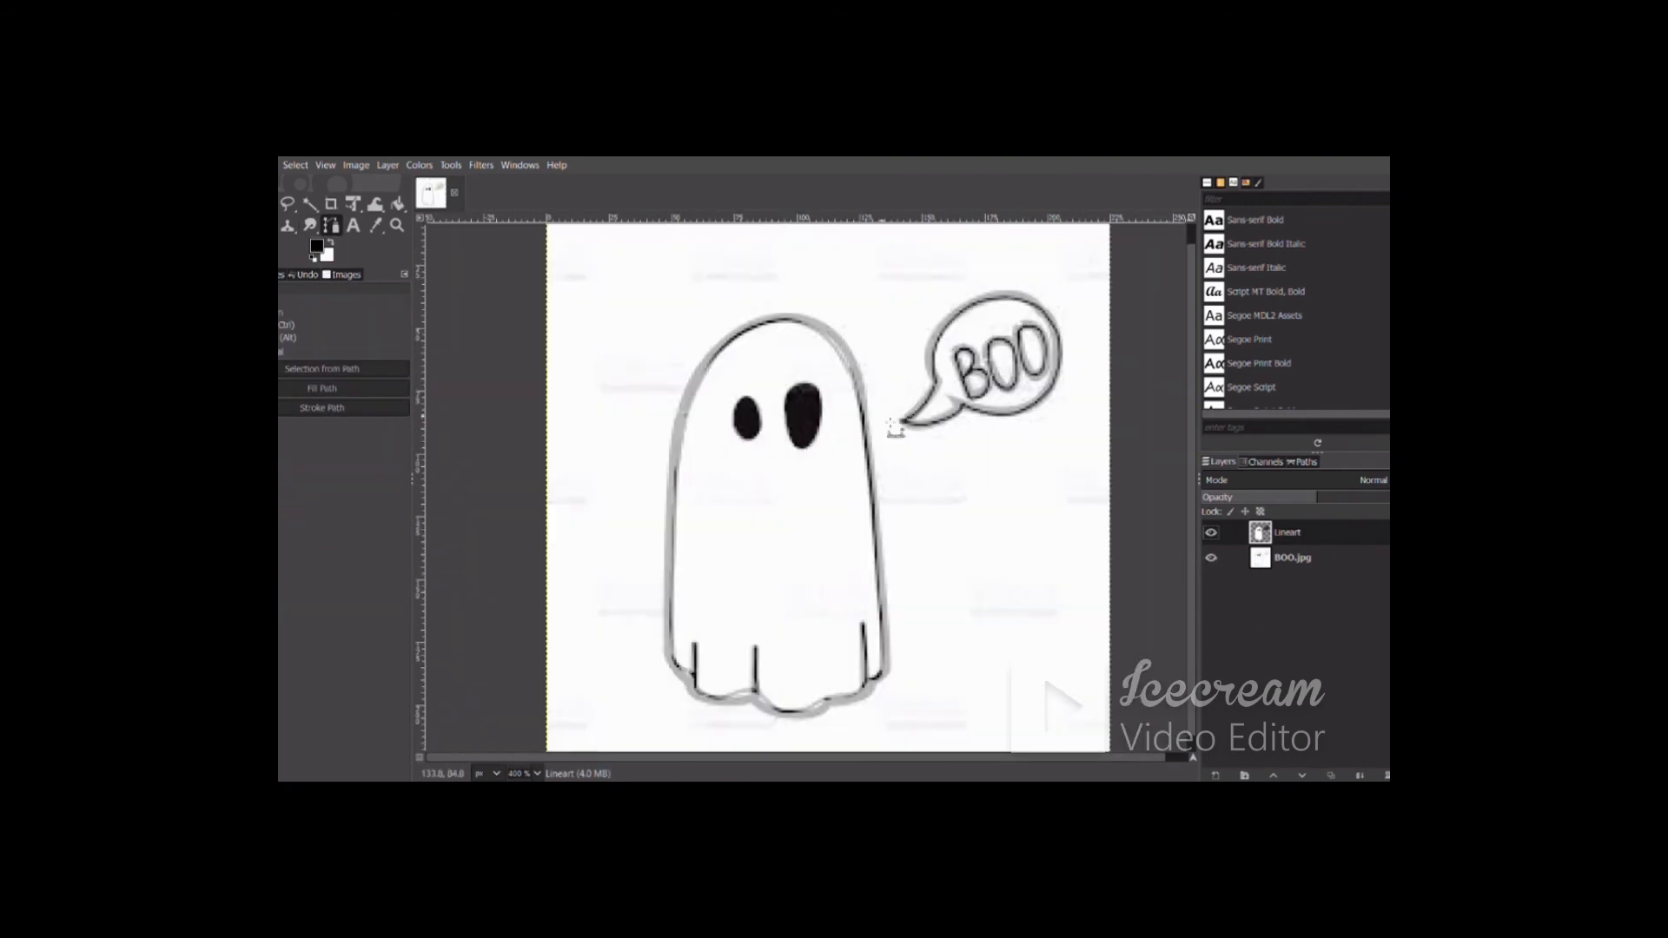
left_click(903, 421)
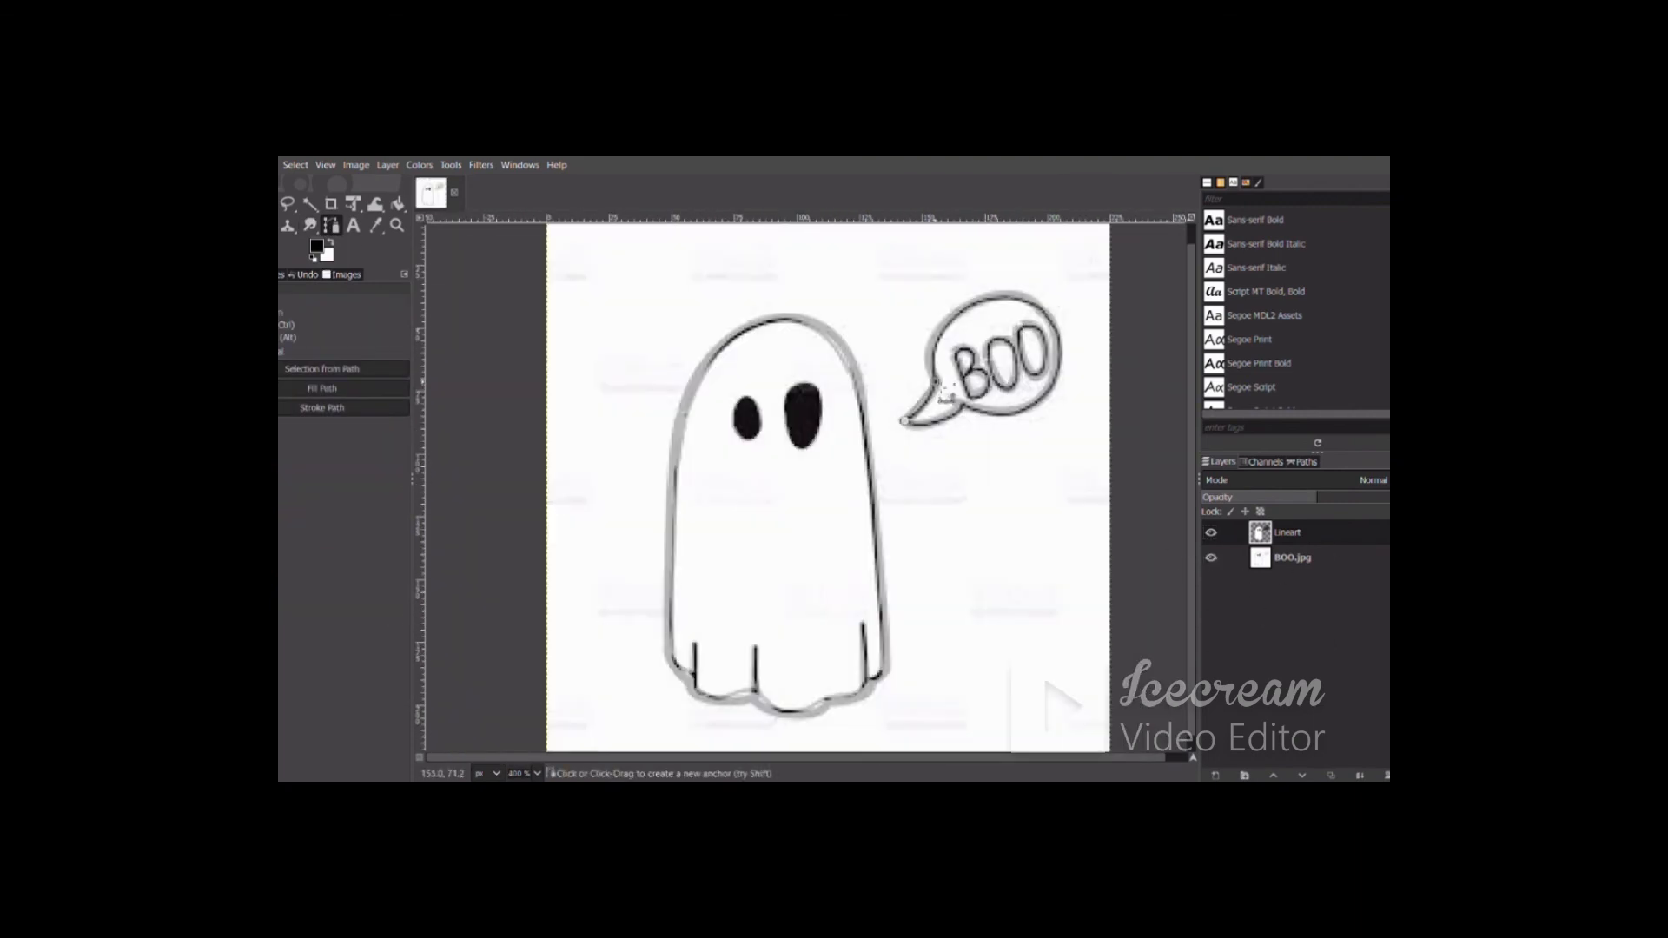
left_click(1027, 304)
left_click(965, 404)
left_click(904, 422, "ctrl")
left_click_drag(933, 413, 1055, 375)
left_click_drag(999, 434, 1009, 430)
left_click_drag(1114, 380, 1118, 359)
left_click_drag(1009, 430, 1012, 447)
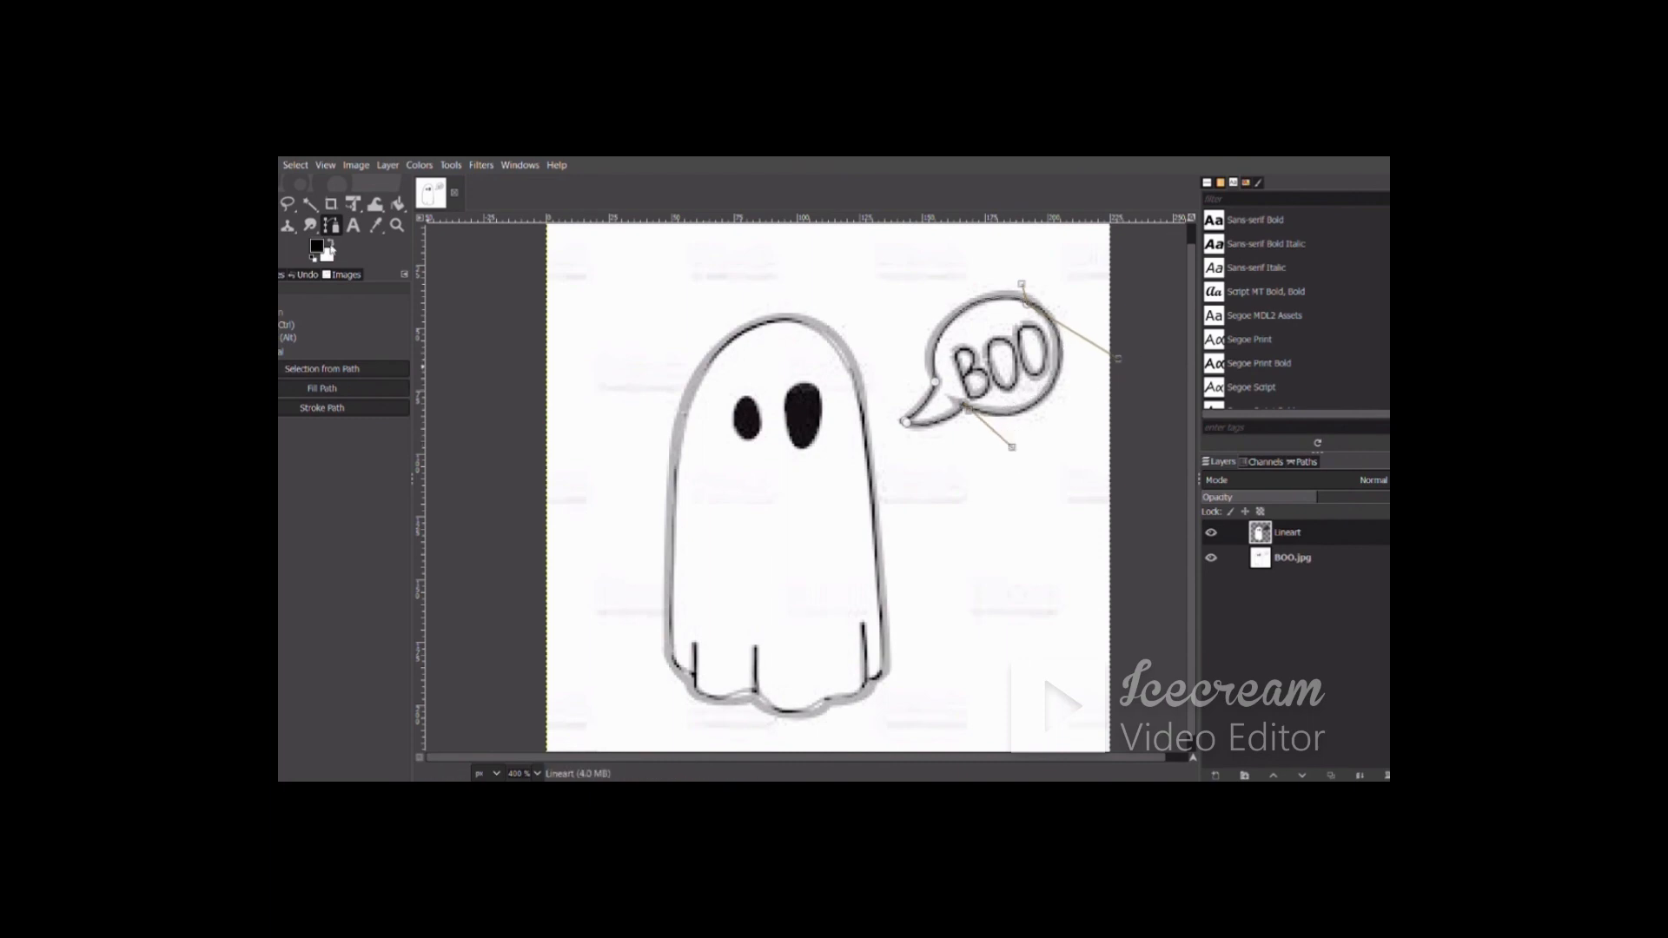
Step: Fill the speech bubble path with white, stroke its outline in black, and release the path
key("x")
left_click(322, 388)
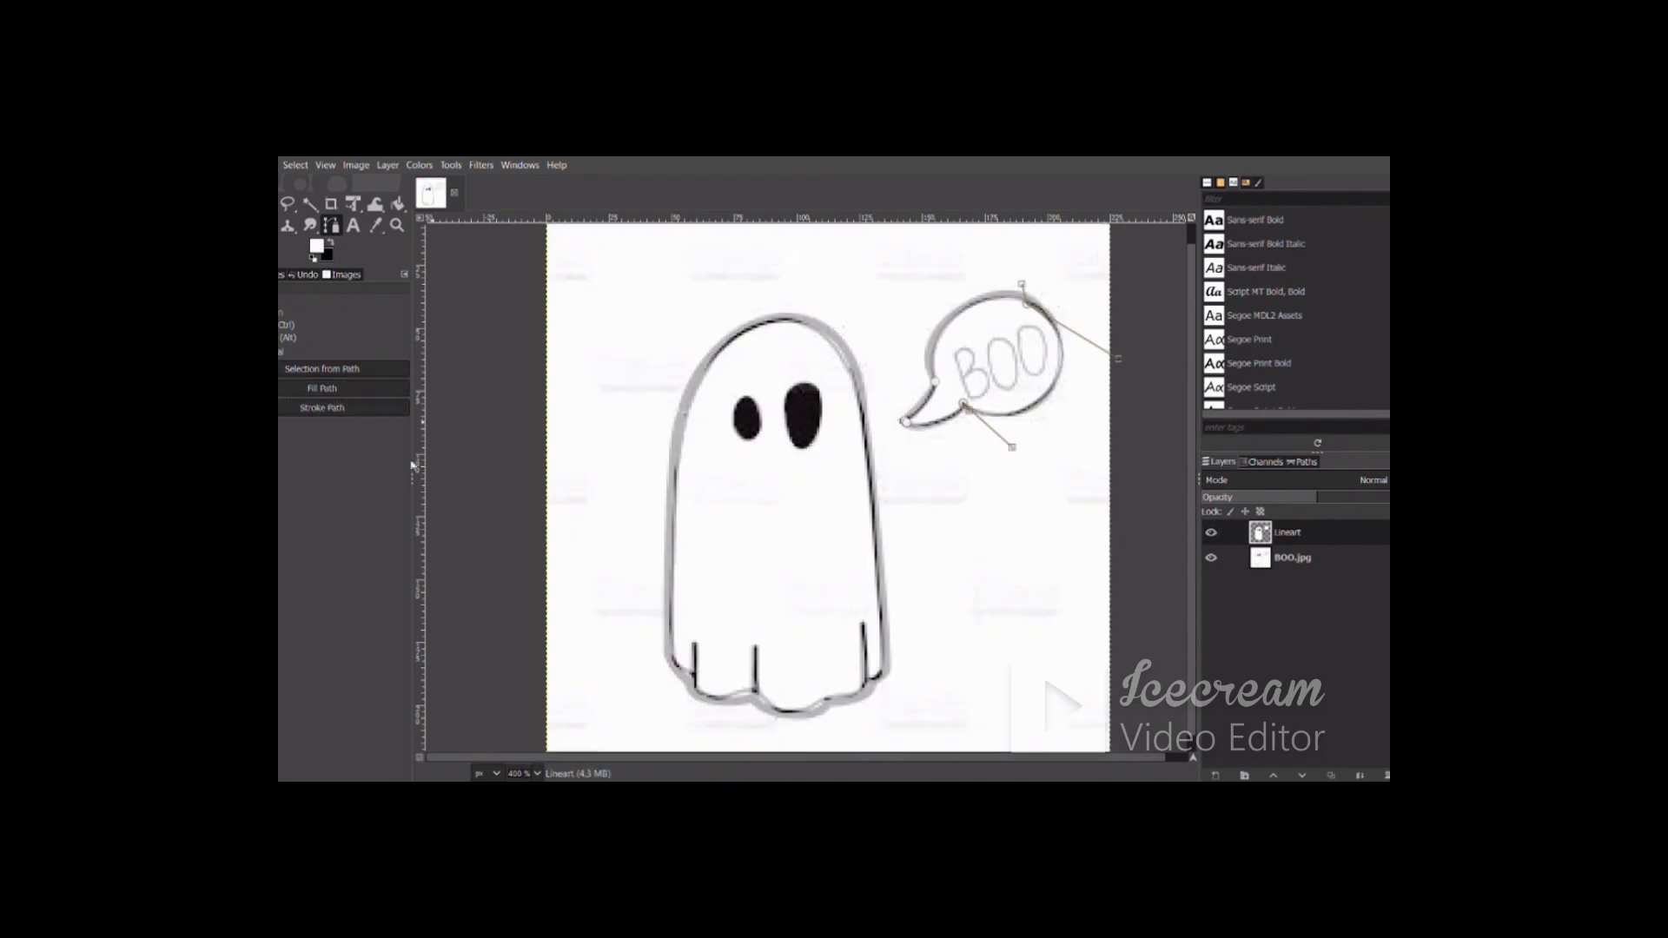
key("x")
left_click(323, 407)
left_click(1211, 558)
left_click(1211, 558)
left_click(310, 226)
left_click(331, 226)
Step: Retrace the letter B over the white bubble with a closed path and stroke it in black
left_click(955, 358)
left_click(969, 399)
left_click(973, 374)
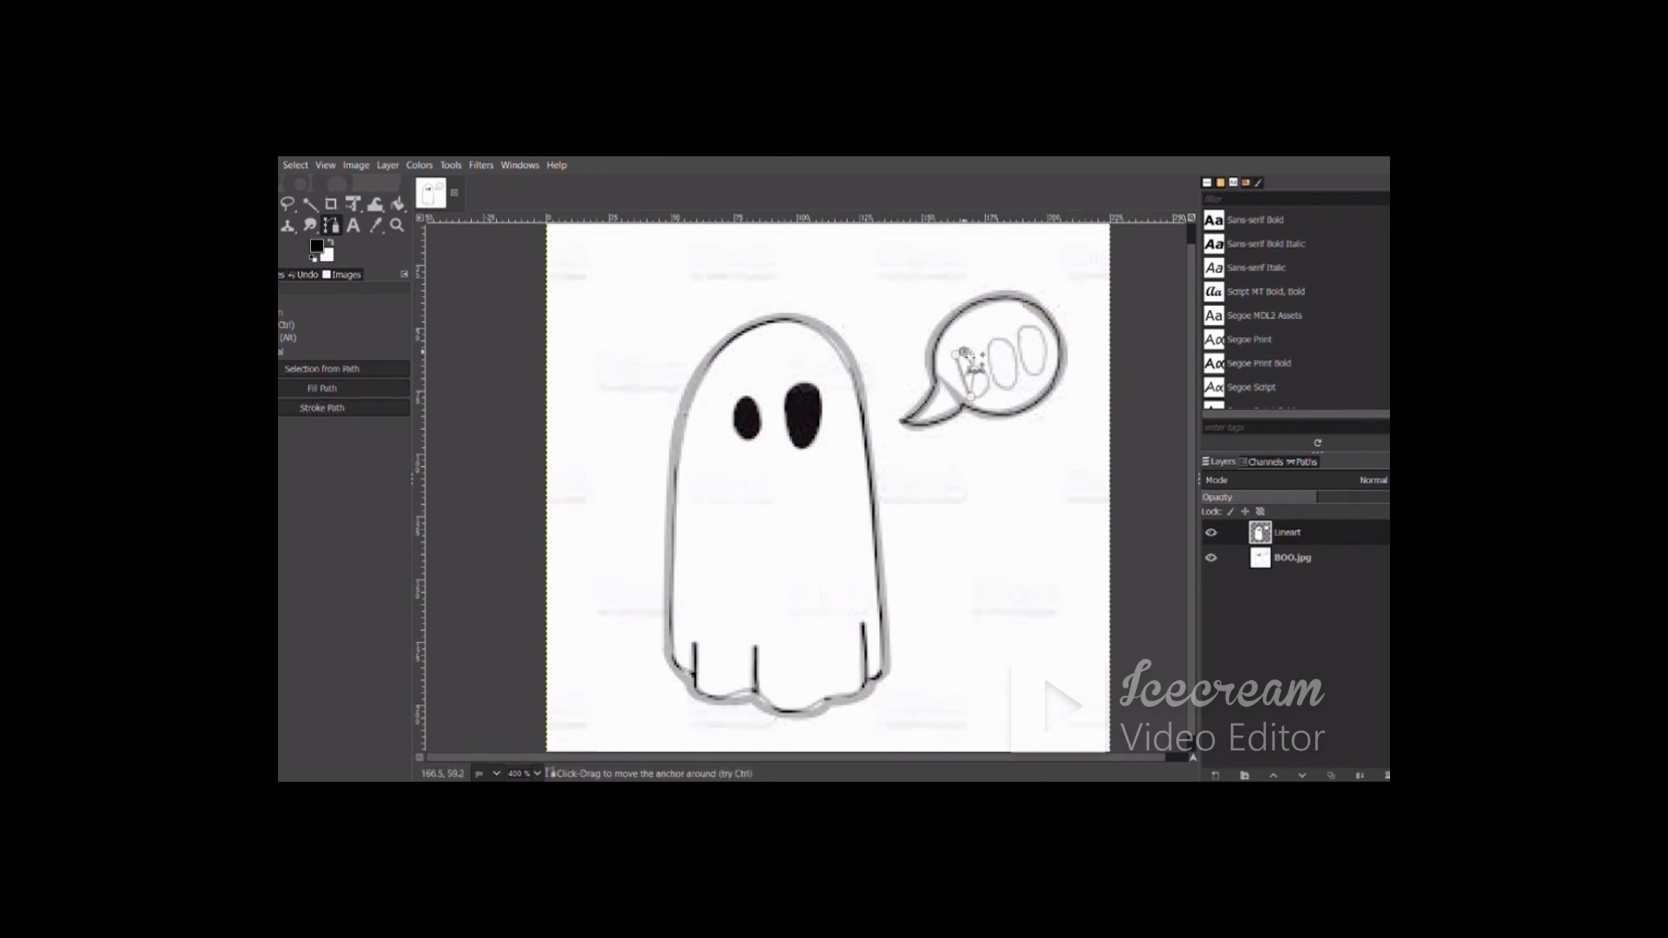
left_click(954, 358, "ctrl")
scroll(1037, 343, "up", 4, "ctrl")
left_click_drag(758, 434, 769, 385)
left_click_drag(776, 508, 850, 510)
key("ctrl+z")
left_click(348, 407)
Step: Place a closed path around the first O of BOO, undoing the misplaced curve changes
left_click(850, 447)
left_click(943, 383)
left_click_drag(868, 464, 926, 545)
key("ctrl+z")
key("ctrl+z")
left_click(850, 448, "ctrl")
Step: Bend the path to the shape of the first O, stroke it in black, and release the path
scroll(928, 548, "down", 2)
left_click_drag(1036, 641, 962, 533)
scroll(962, 533, "up", 2)
left_click_drag(902, 413, 872, 341)
left_click_drag(962, 443, 962, 656)
left_click(323, 407)
left_click(440, 533)
scroll(600, 420, "up", 2)
left_click(310, 226)
left_click(331, 225)
Step: Retrace the last O of BOO with a curved path, stroke it in black, and release the path
left_click(970, 524)
left_click(1051, 438)
mouse_move(999, 512)
left_mouse_down()
mouse_move(1013, 469)
mouse_move(1061, 596)
mouse_move(977, 547)
mouse_move(969, 524)
left_mouse_up()
left_click(323, 407)
left_click(440, 533)
scroll(700, 469, "down", 2)
left_click(310, 226)
left_click(331, 226)
Step: Bridge the gap in the letter B's middle with a short black line, and hide the BOO.jpg layer
left_click(1211, 557)
left_click(1211, 558)
left_click_drag(773, 457, 751, 478)
left_click(1211, 558)
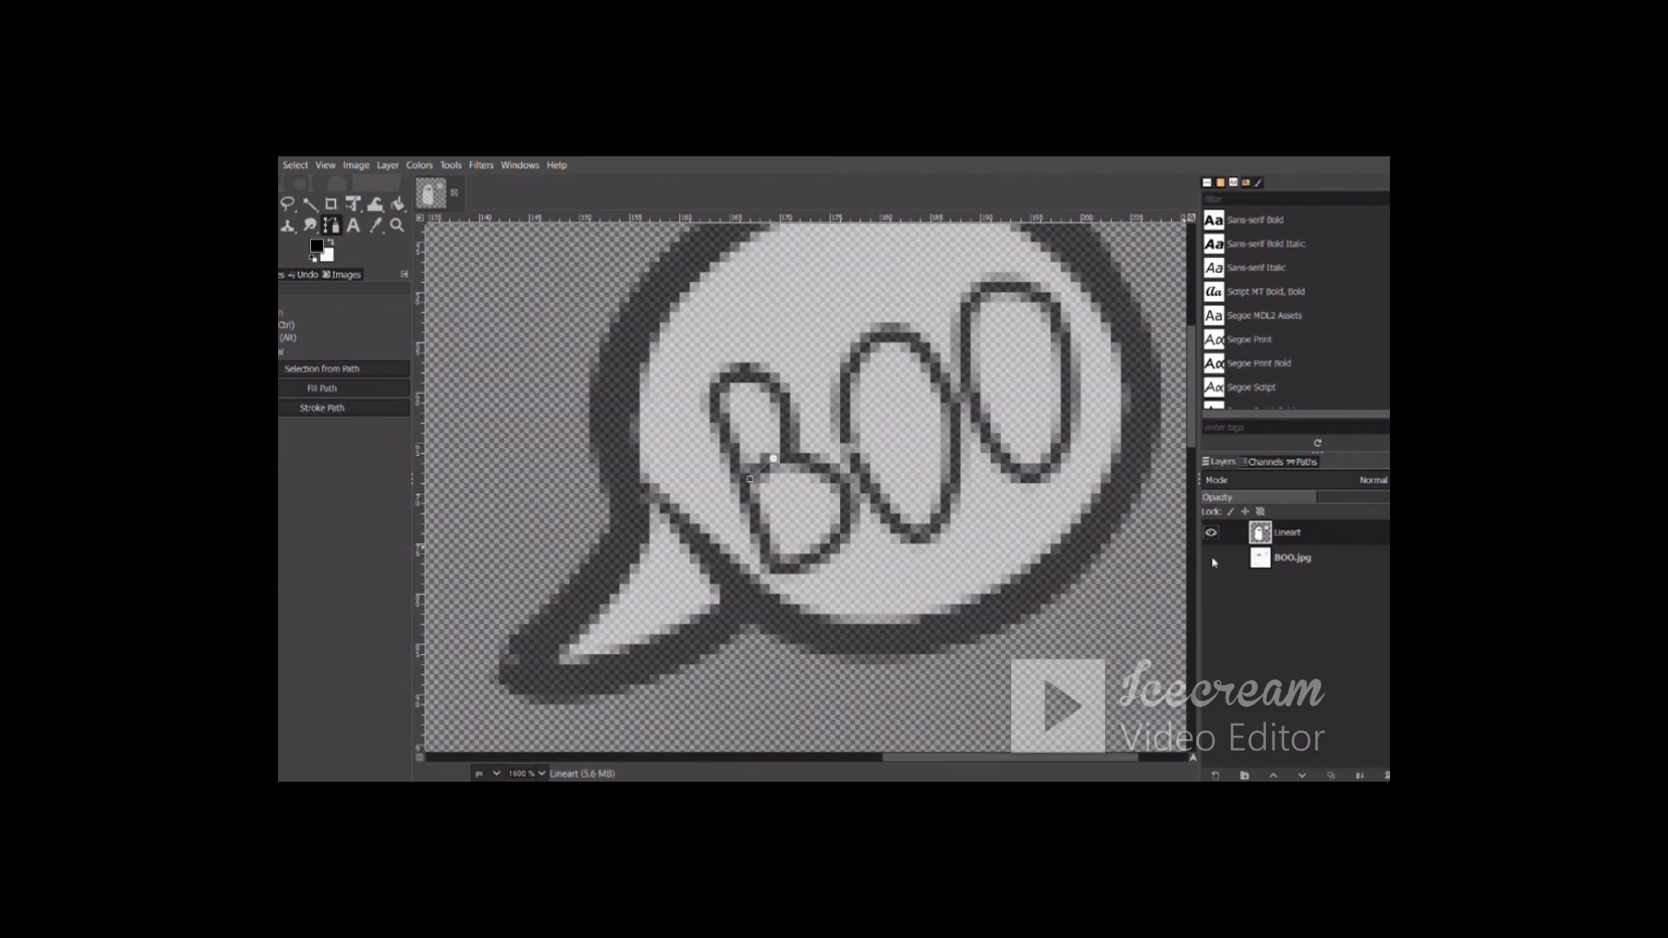
left_click(313, 232)
scroll(827, 465, "down", 6, "ctrl")
scroll(813, 493, "up", 1, "ctrl")
left_click_drag(961, 760, 919, 760)
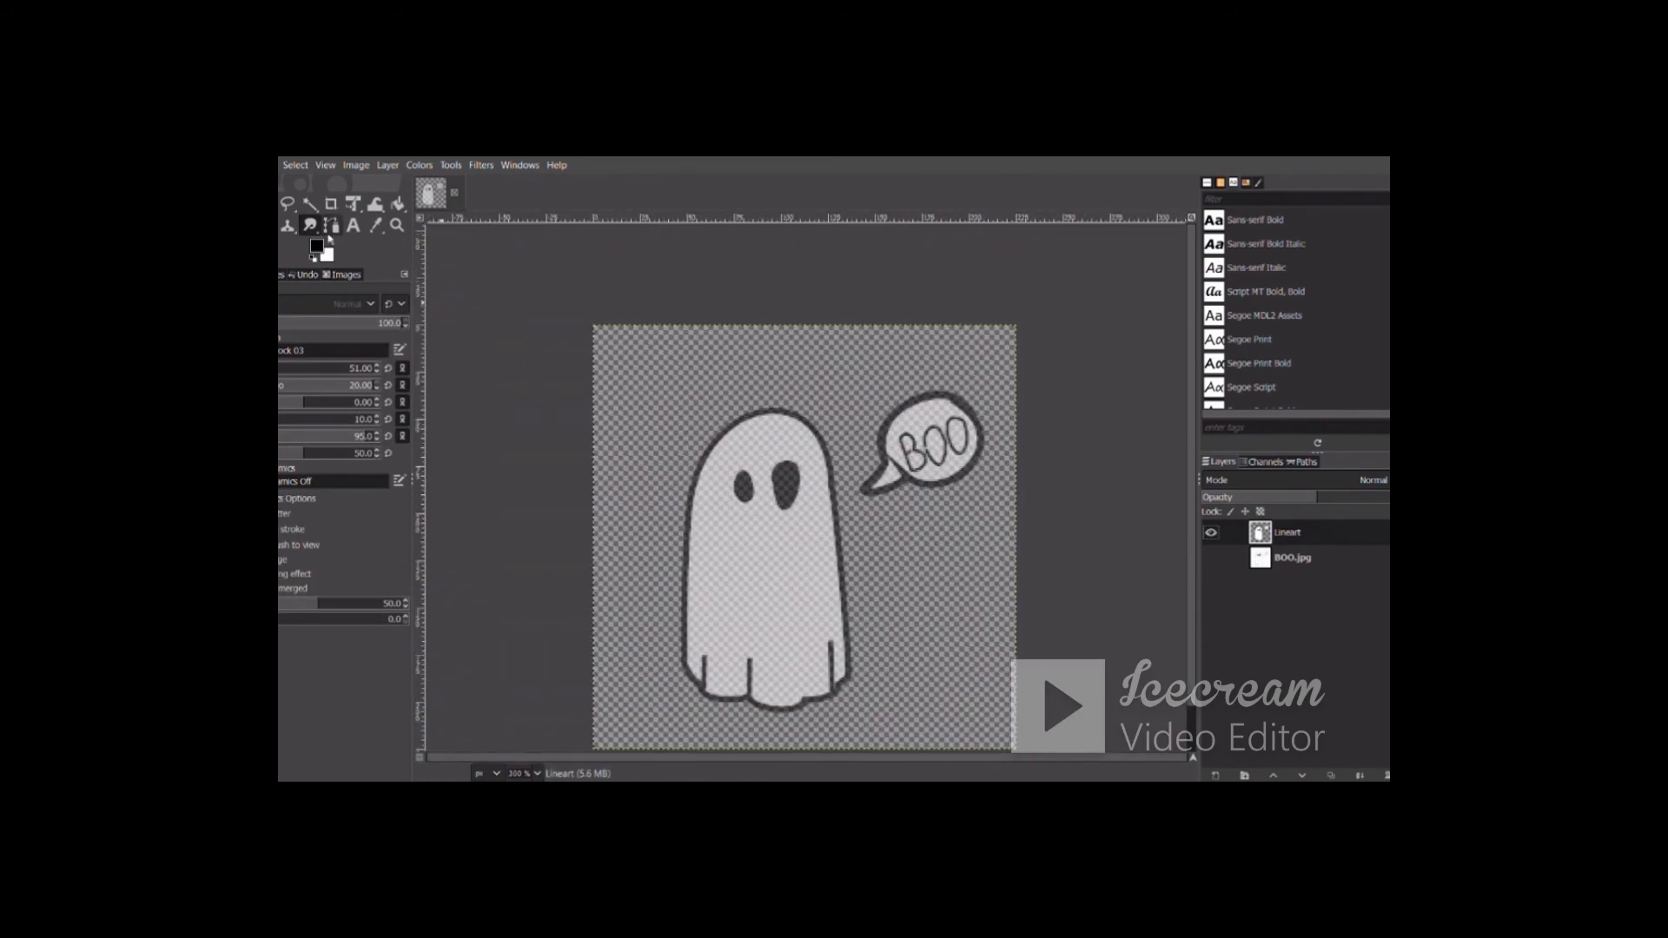
left_click(332, 227)
Step: Examine the finished ghost and speech bubble up close and as a whole, comparing them with the BOO.jpg layer
scroll(964, 476, "down", 1, "ctrl")
scroll(898, 493, "up", 2, "ctrl")
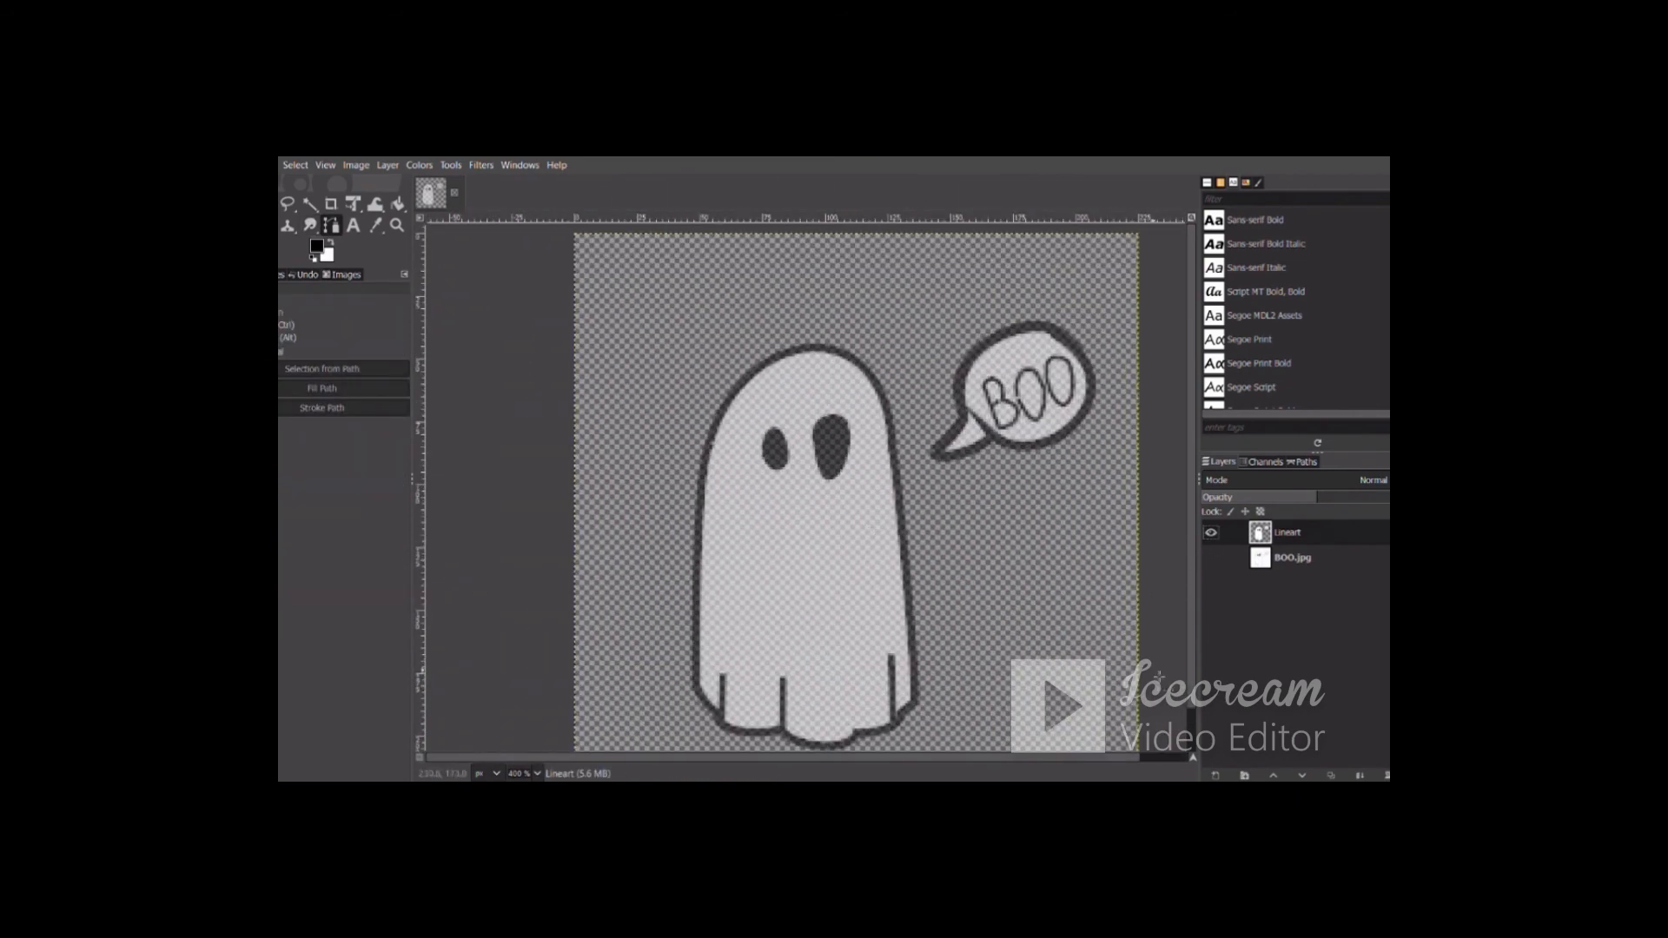
scroll(1127, 585, "down", 1)
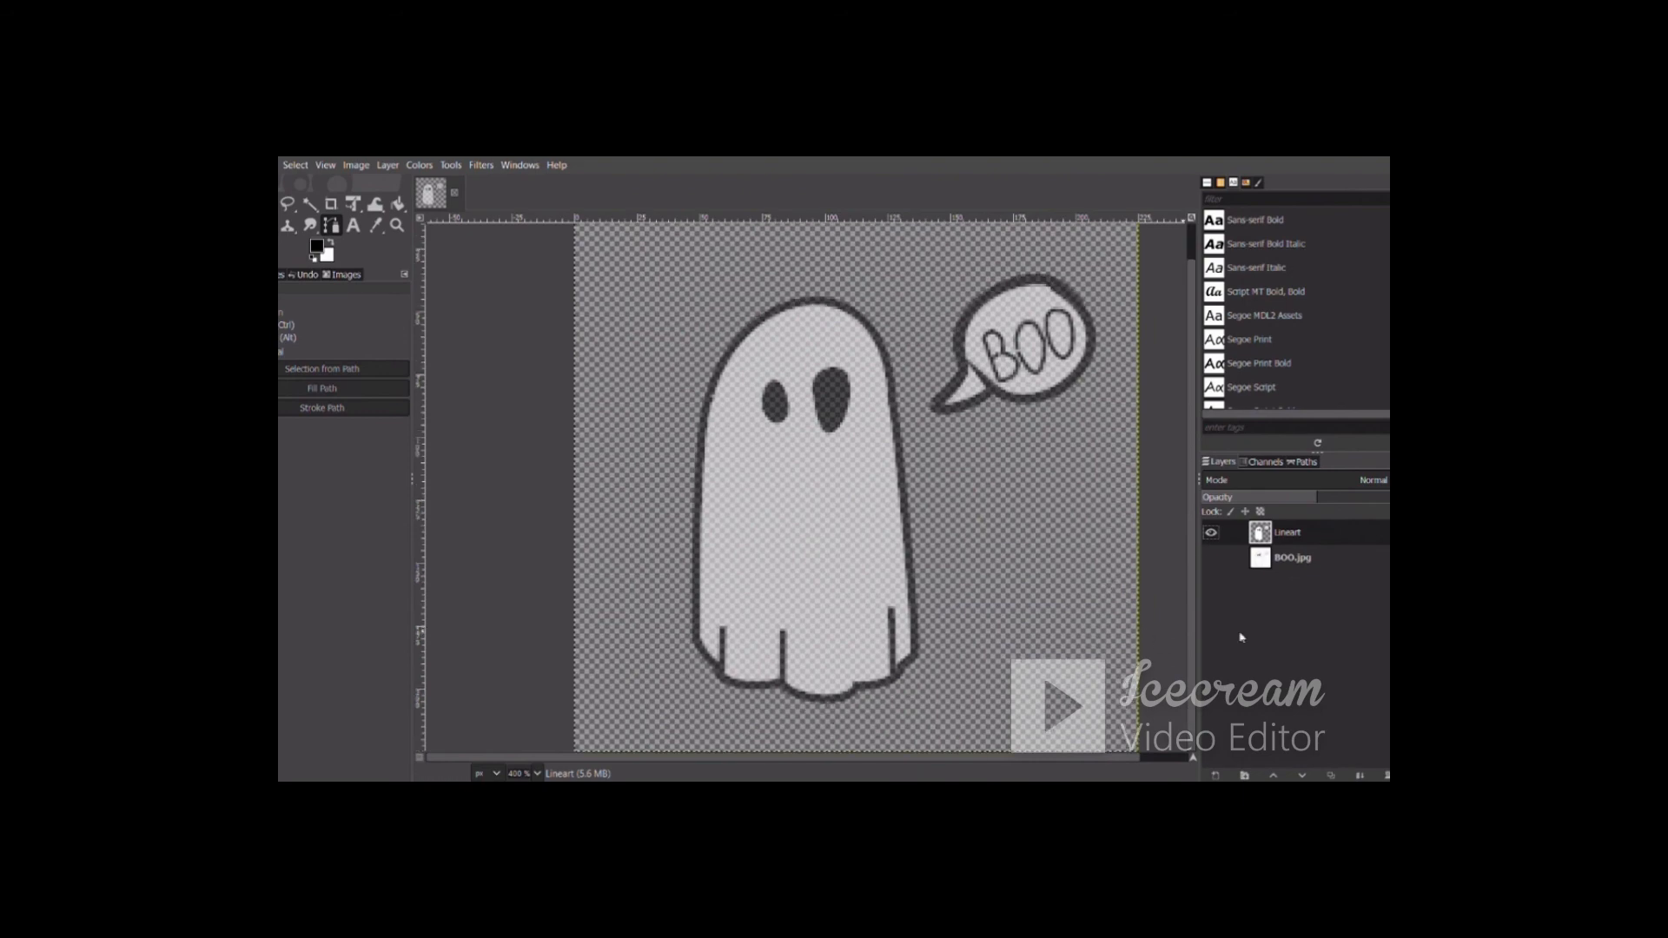
left_click(1211, 559)
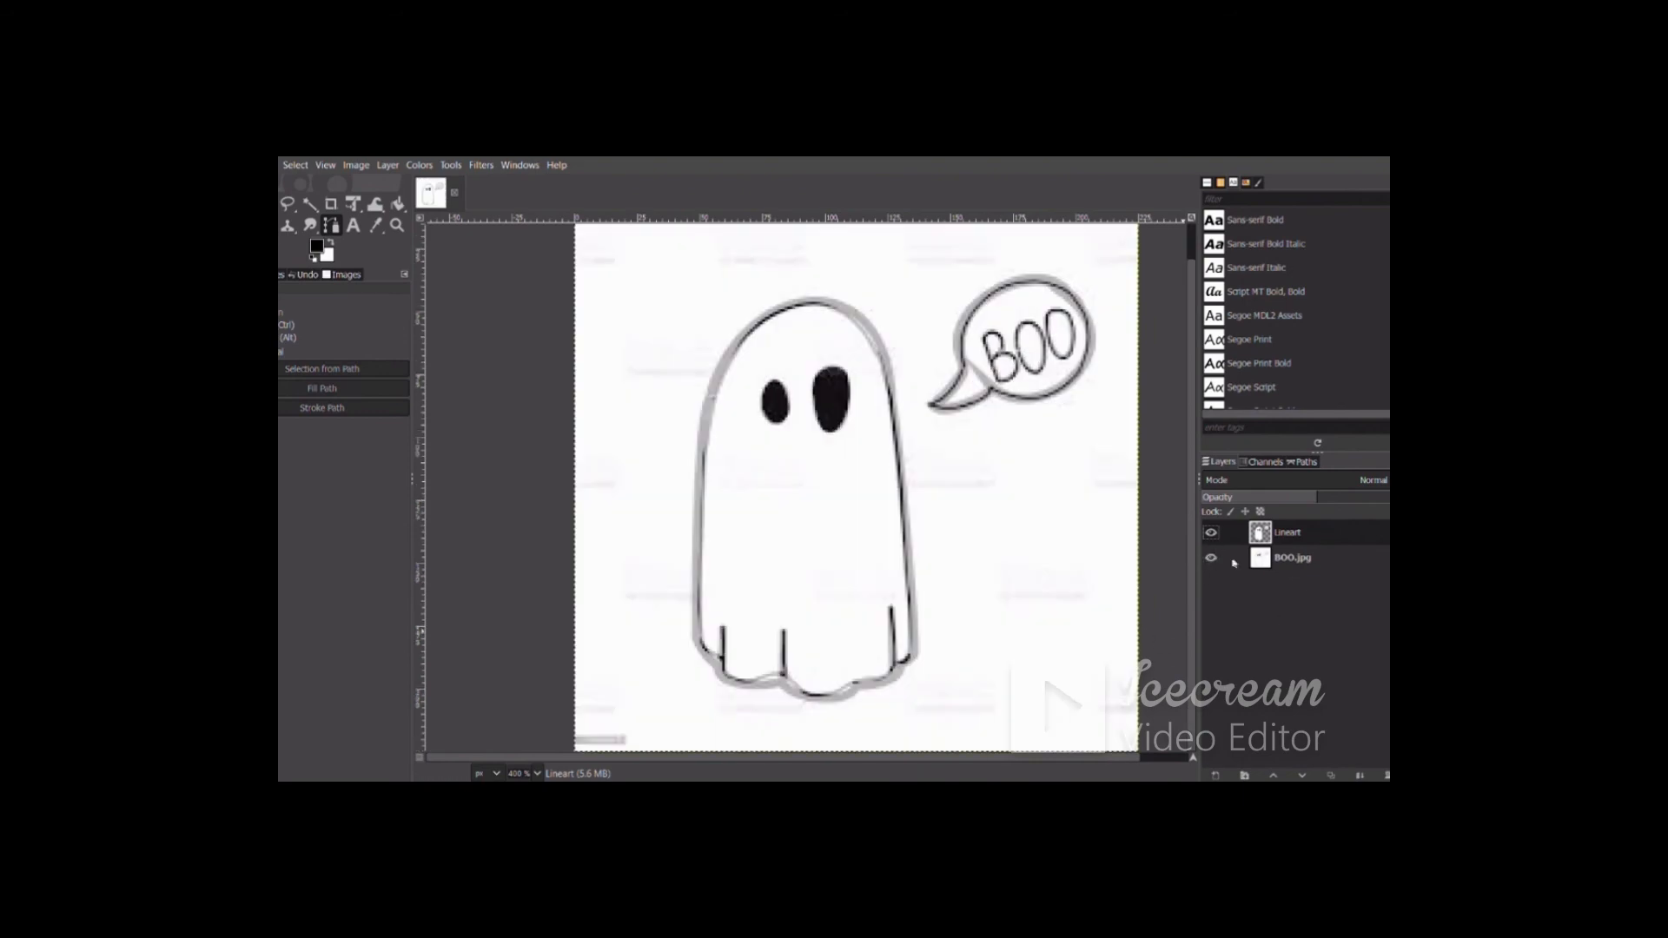
left_click(1212, 558)
left_click(1212, 558)
left_click(1212, 558)
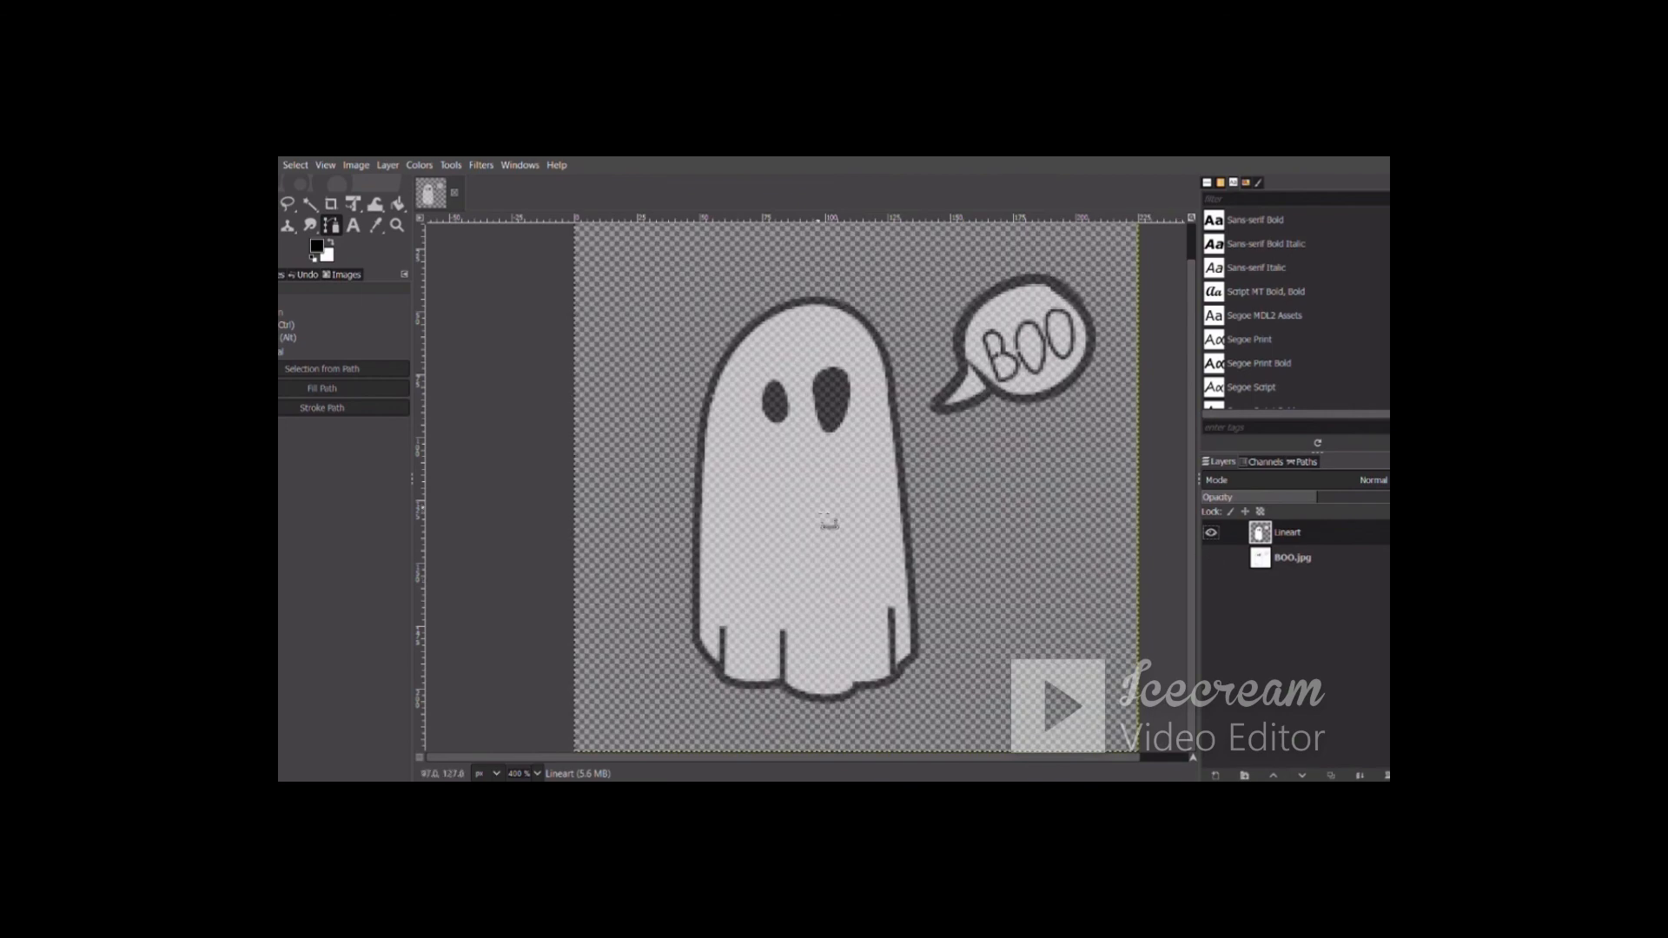
scroll(875, 594, "up", 1, "ctrl")
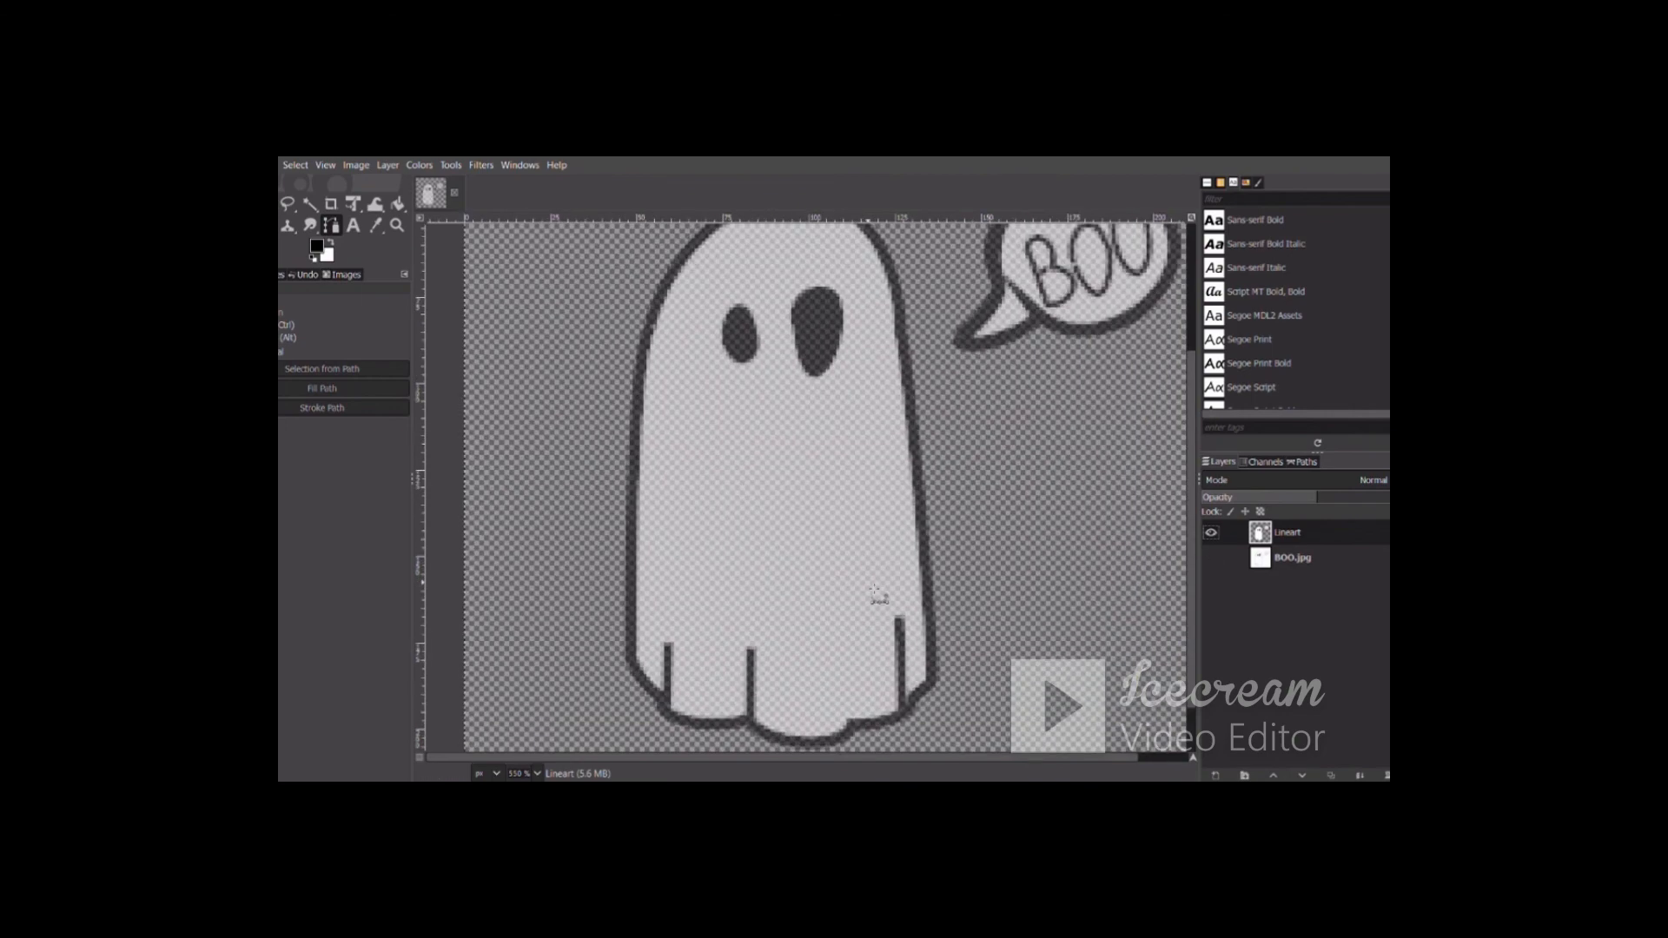
scroll(926, 478, "up", 3)
scroll(927, 480, "down", 4)
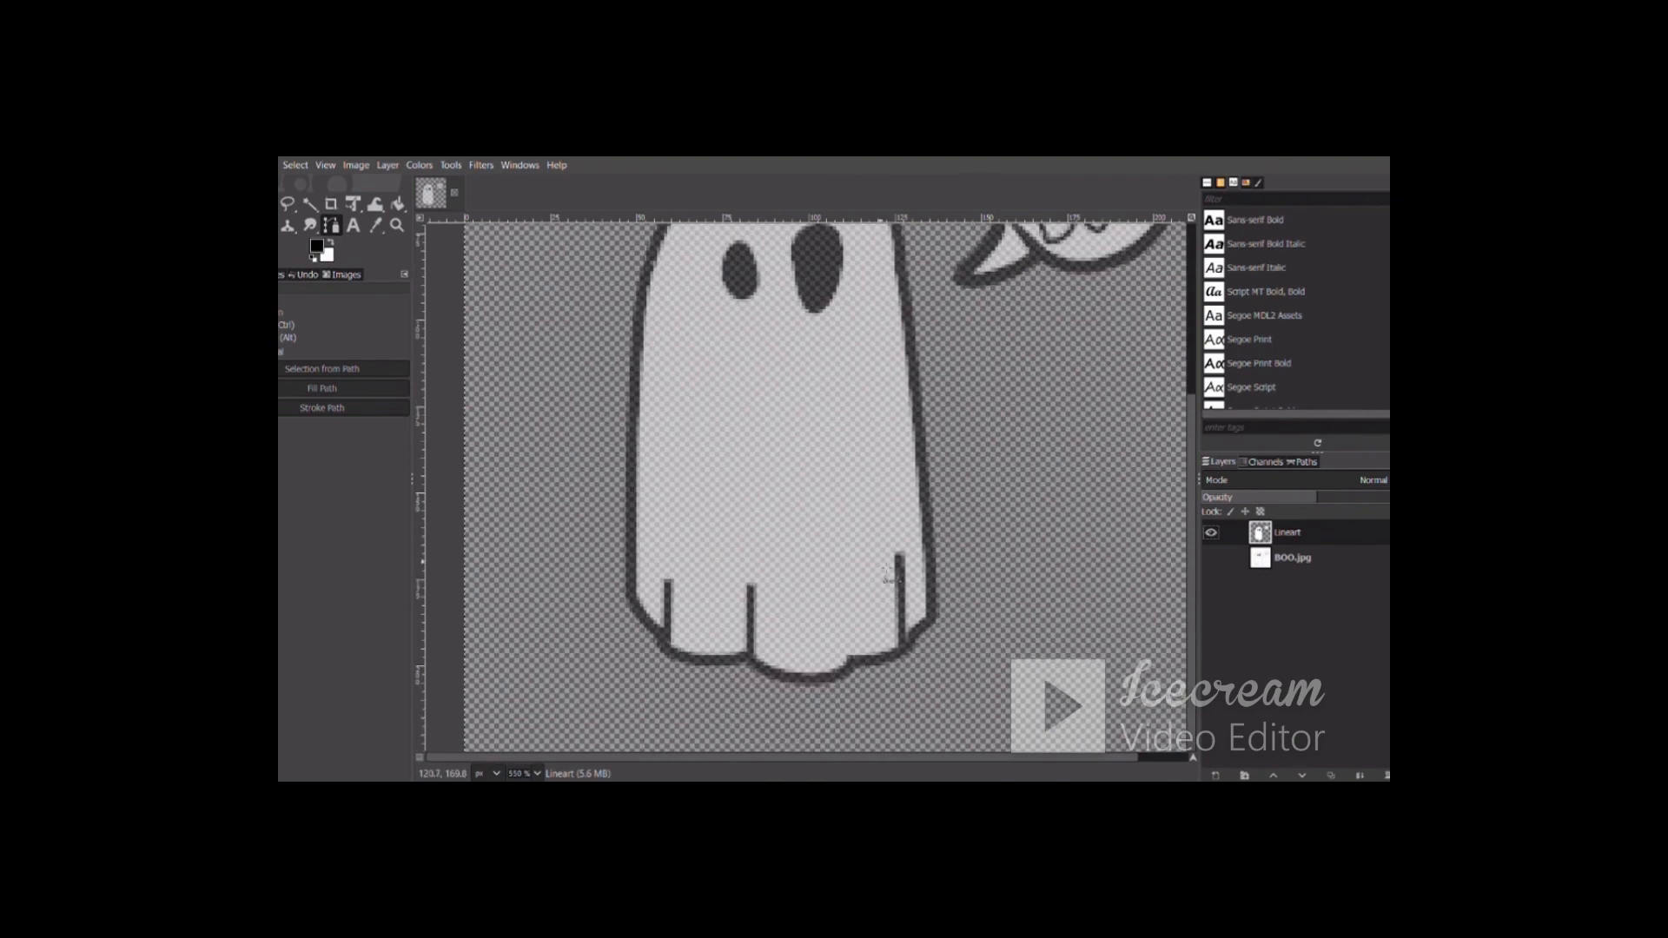
scroll(893, 628, "up", 1, "ctrl")
scroll(893, 630, "down", 3, "ctrl")
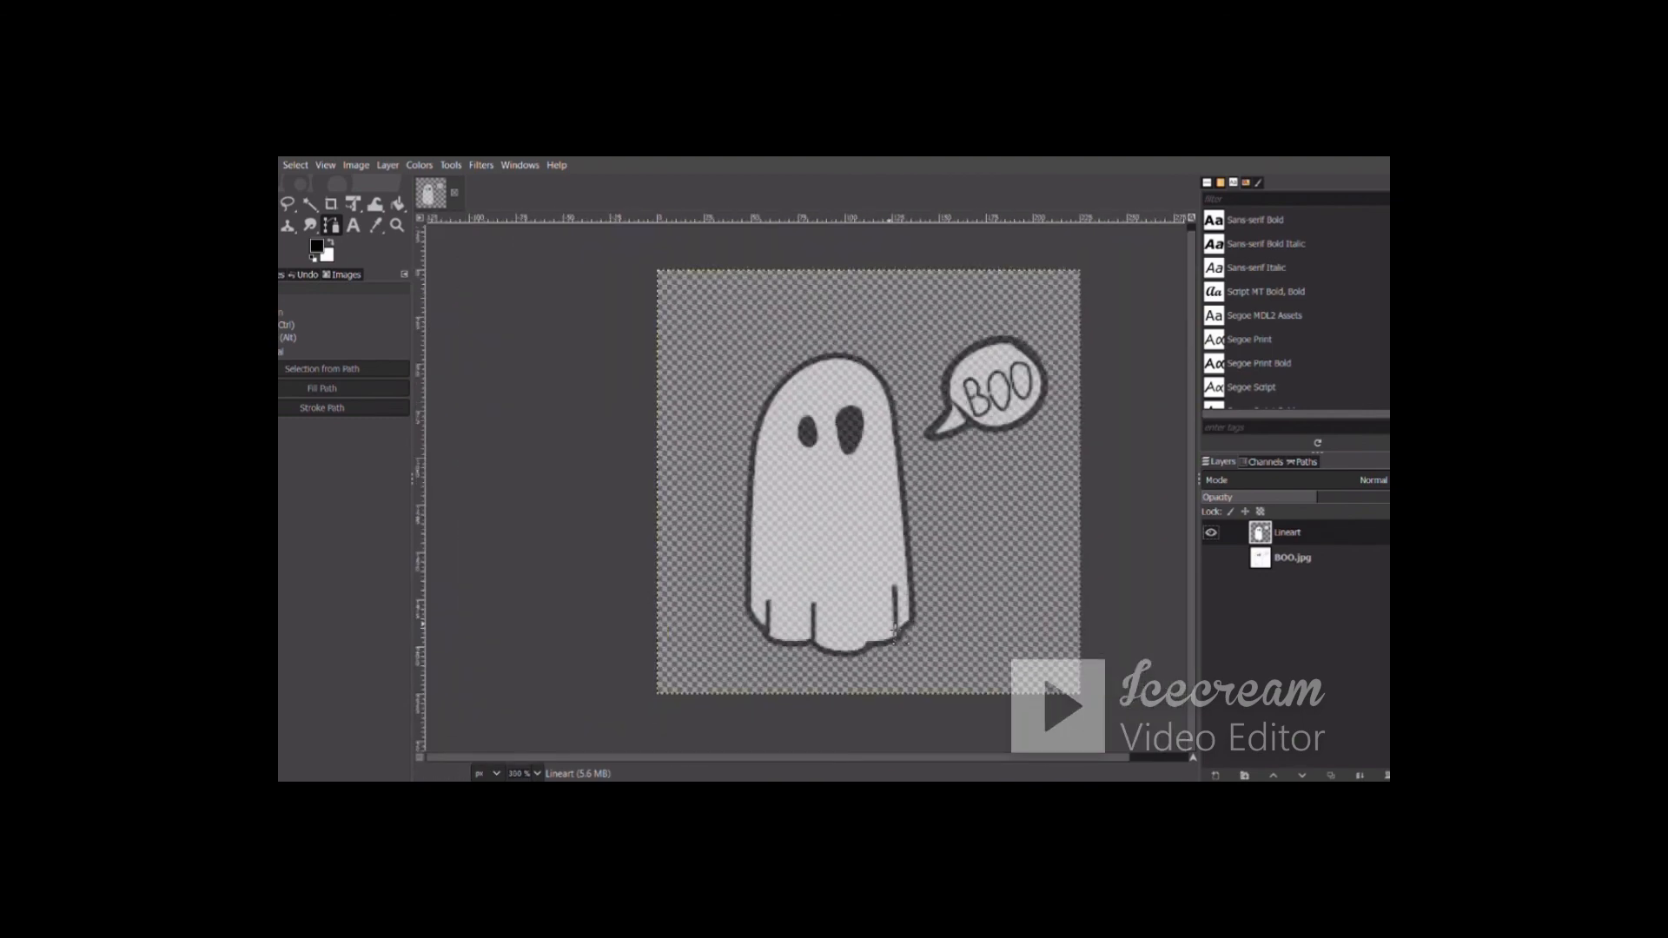
scroll(894, 630, "up", 2, "ctrl")
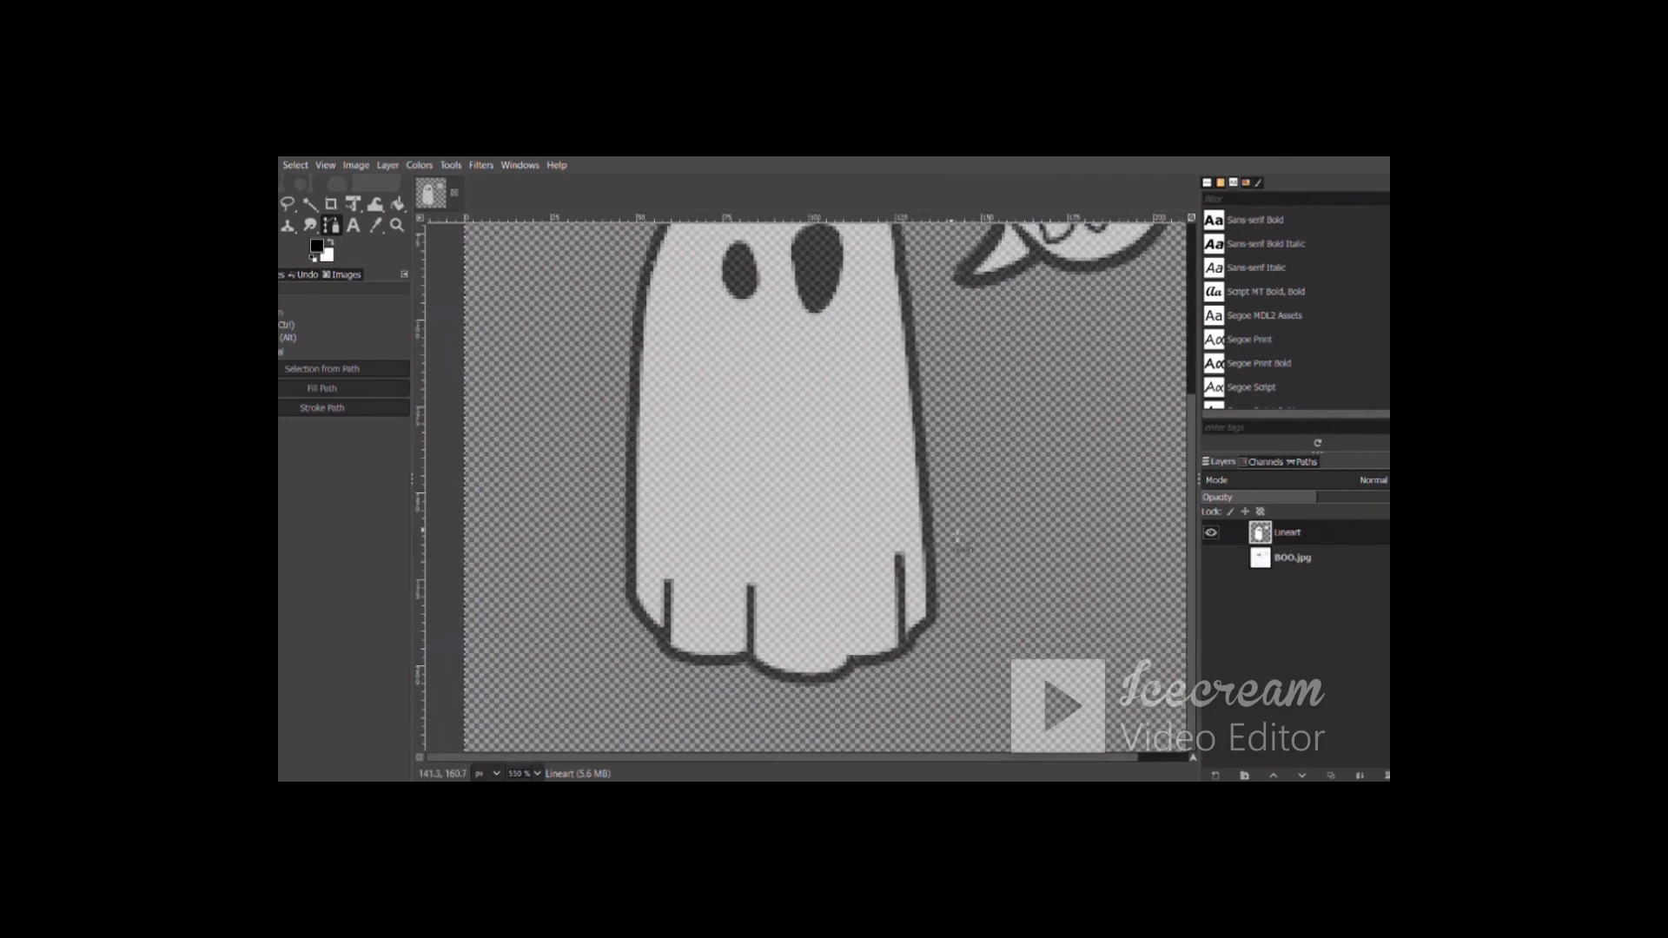
scroll(836, 574, "down", 2, "ctrl")
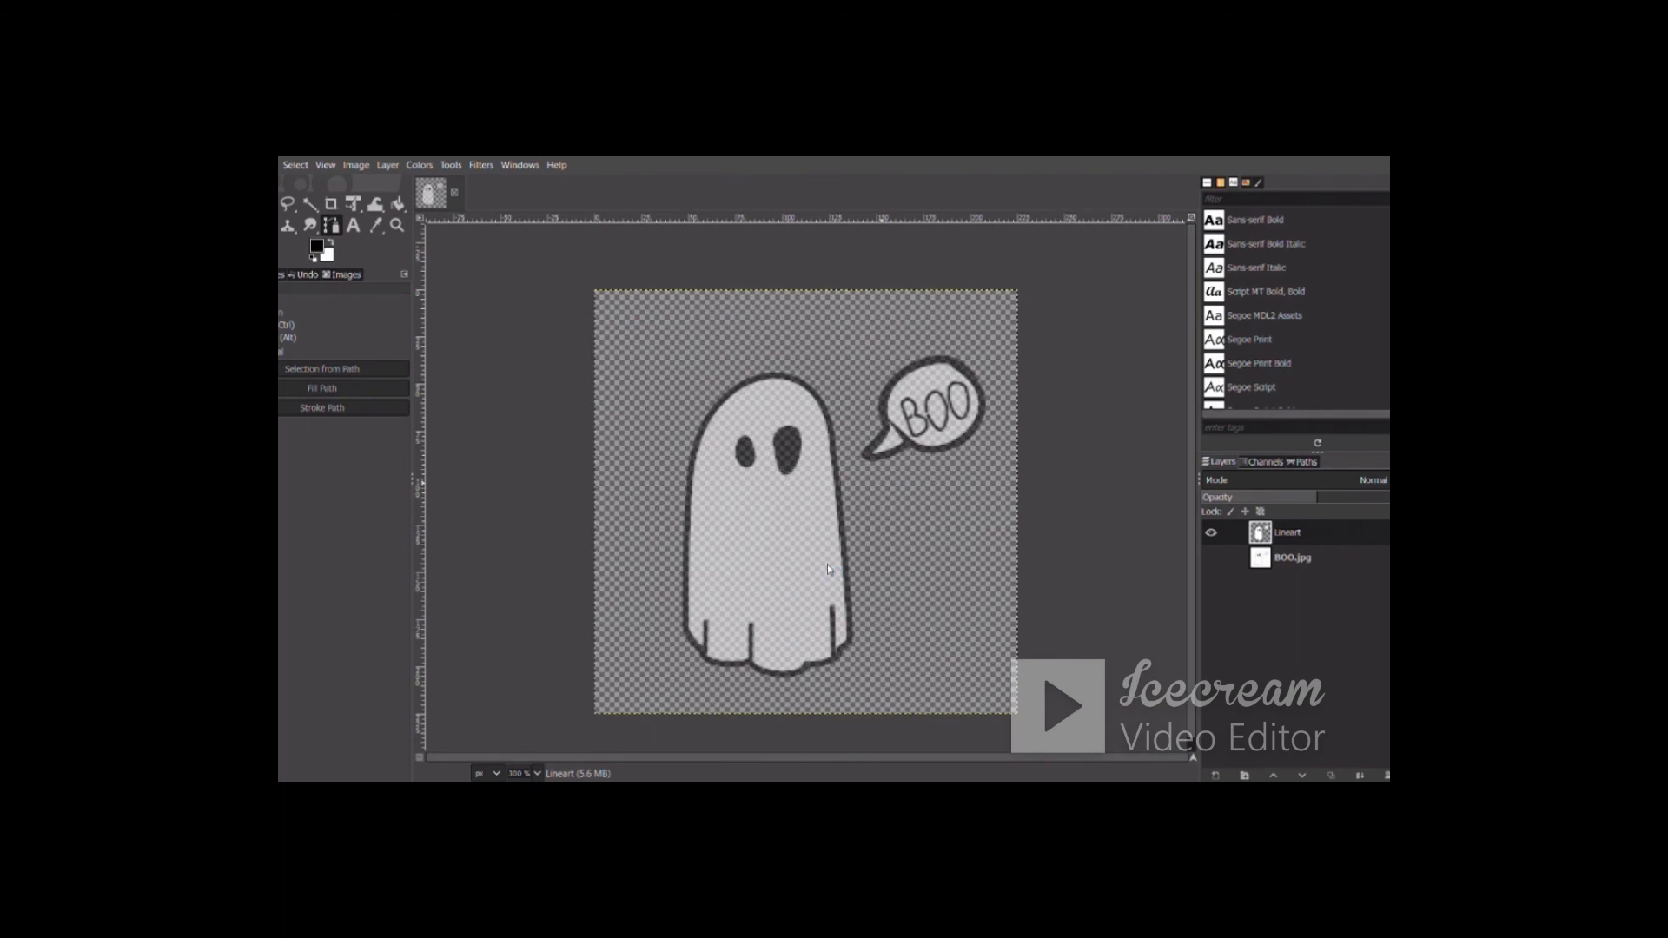